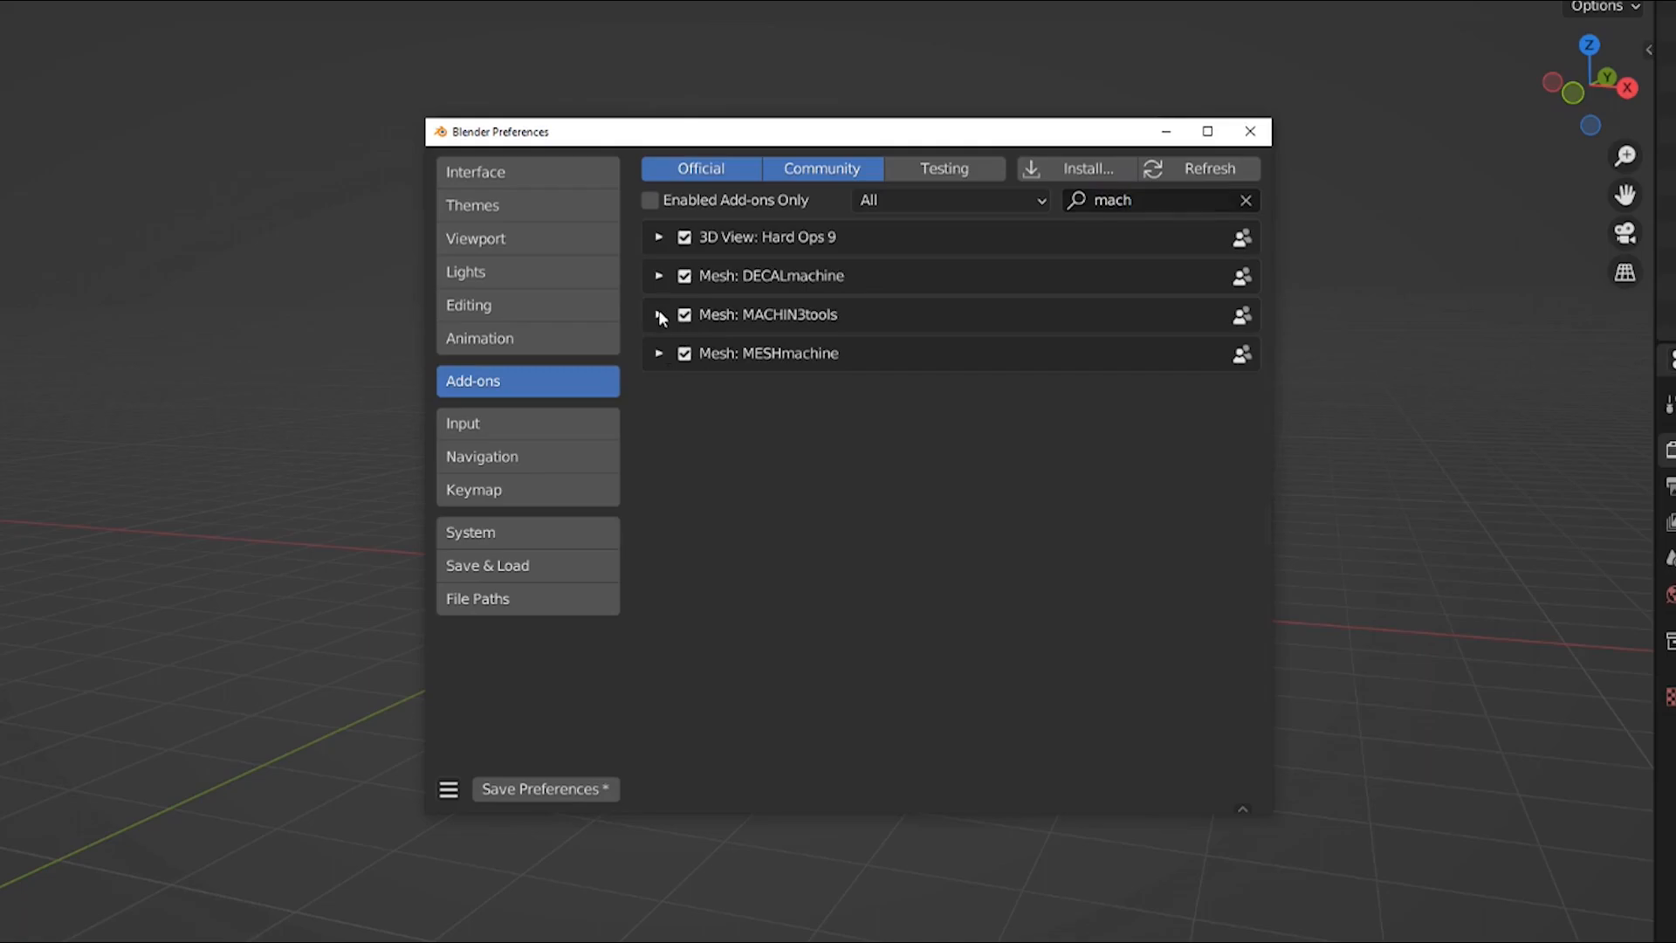
Step: Expand the MACHIN3tools add-on entry and look through its settings
click(659, 314)
scroll(712, 343, down, 5)
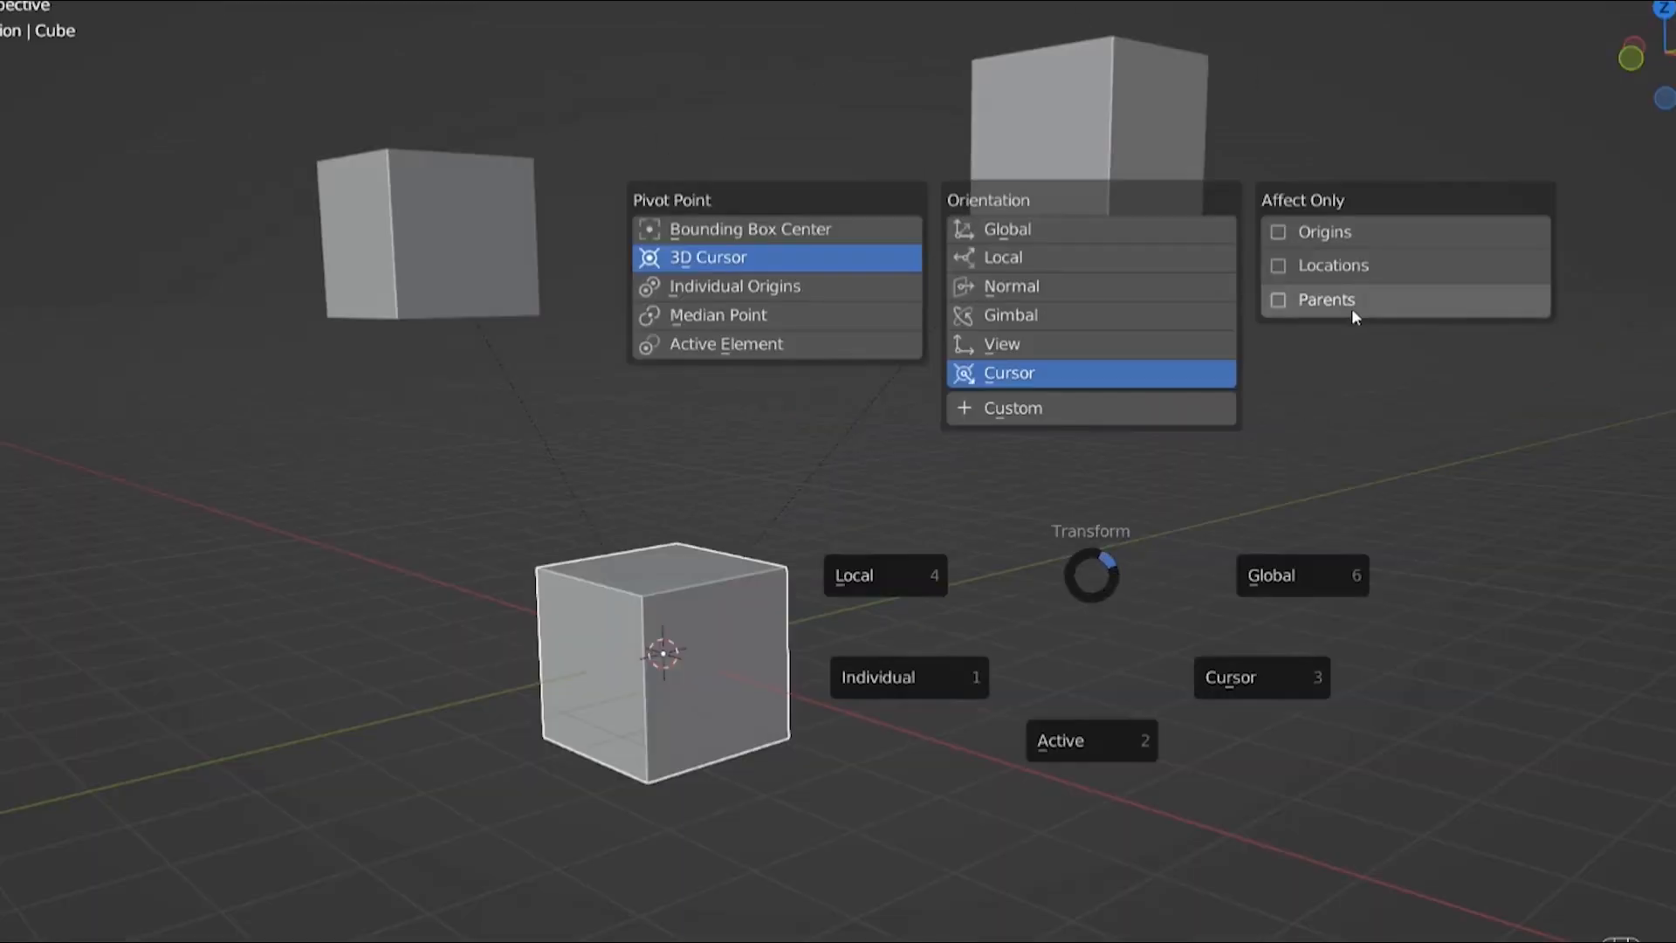
key(Escape)
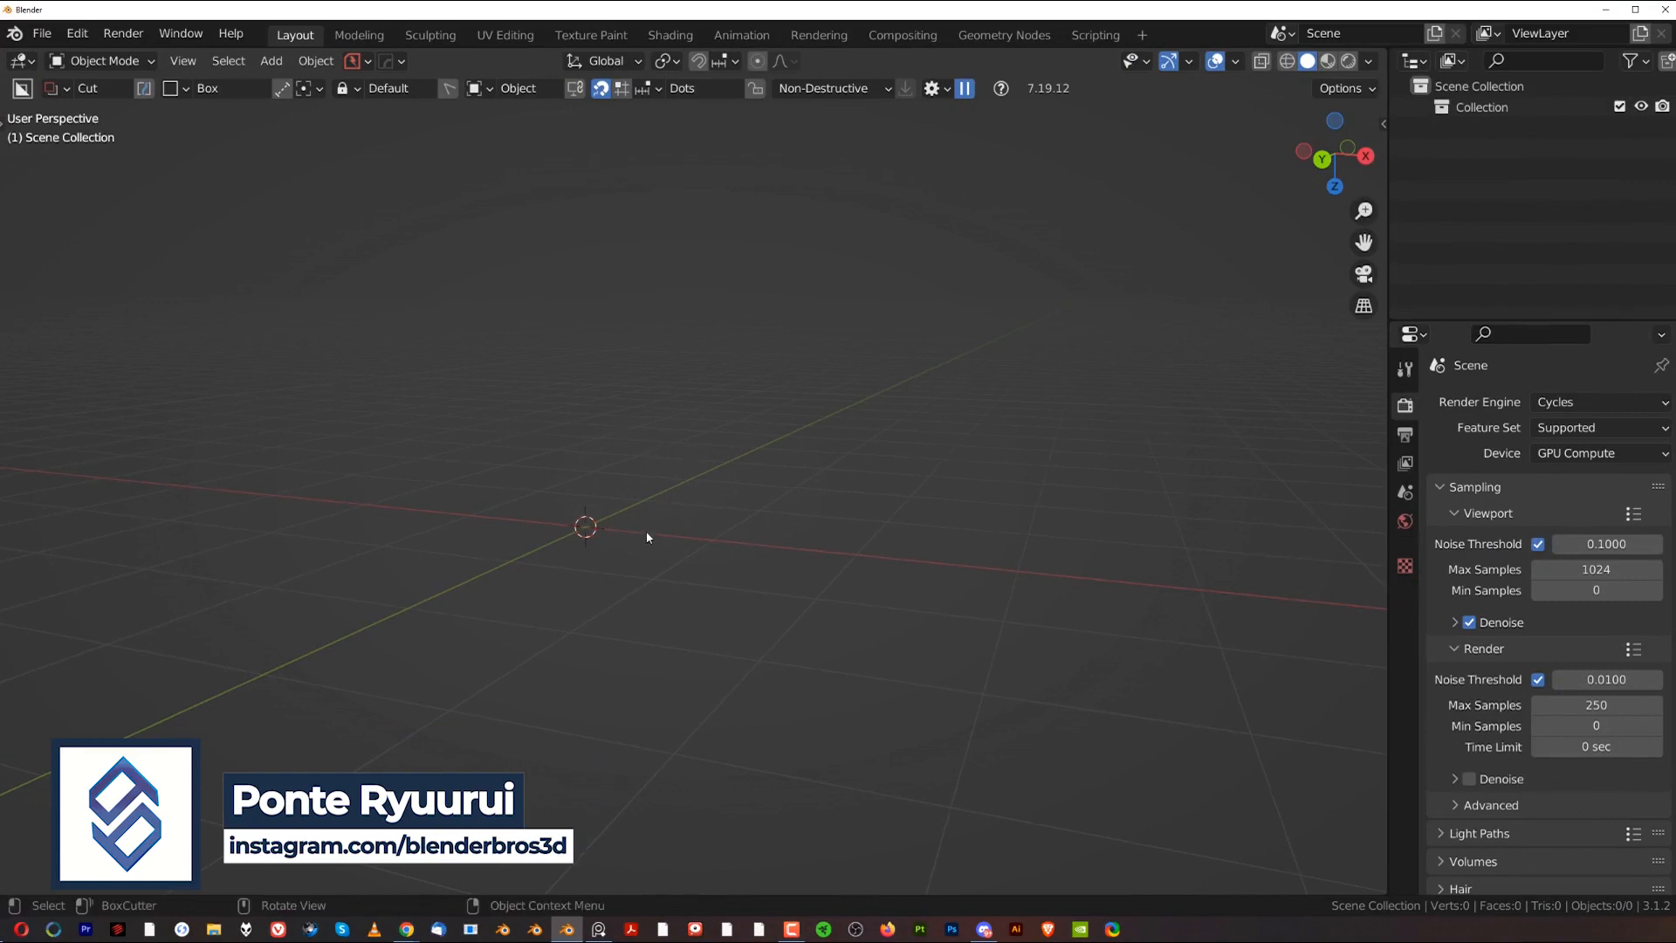
Step: Turn off BoxCutter's Dots snapping
click(602, 89)
mouse_move(757, 466)
middle_down()
mouse_move(737, 462)
mouse_move(768, 465)
mouse_move(760, 447)
middle_up()
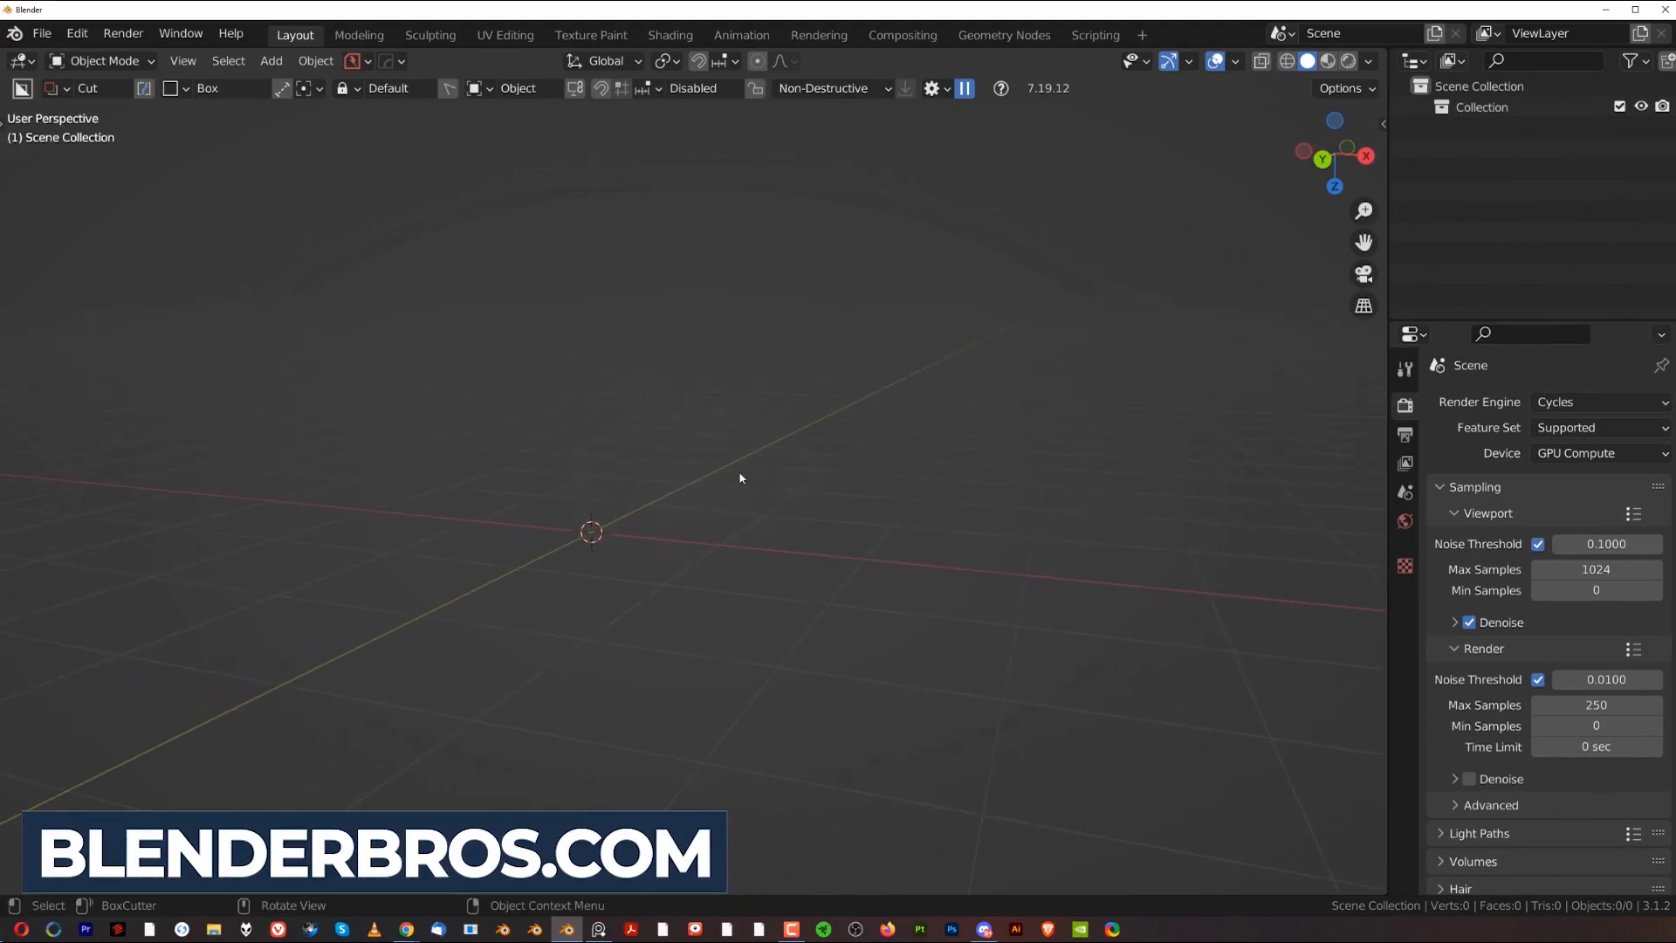
middle_drag(751, 486, 697, 364)
middle_drag(815, 434, 842, 437)
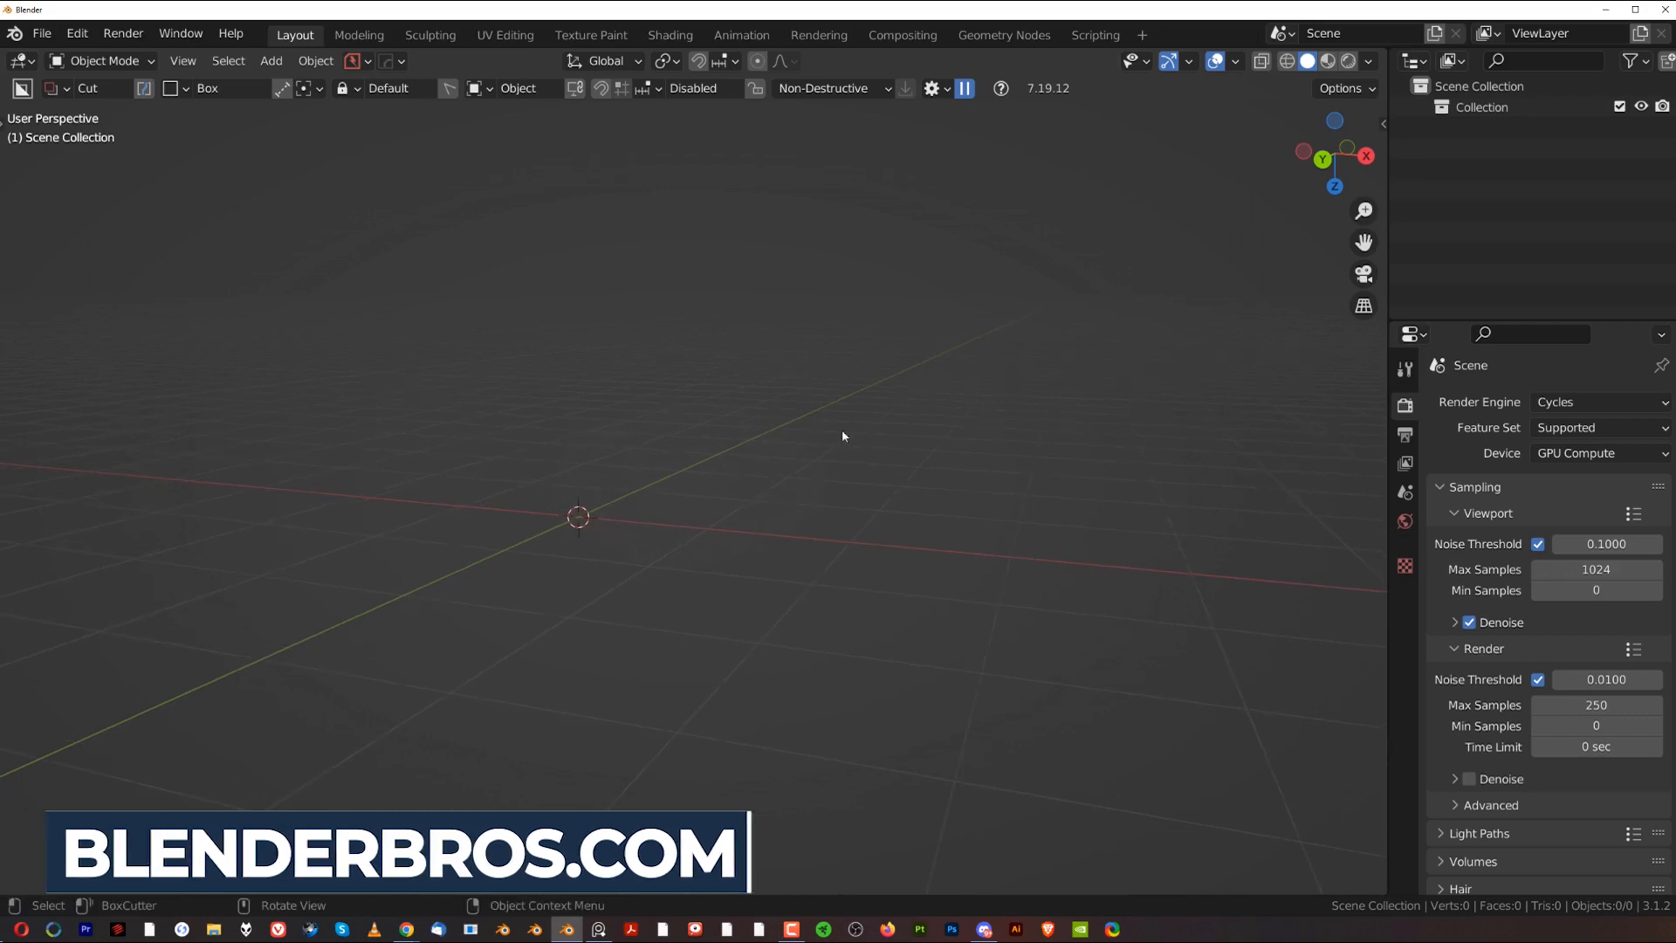
Step: Add a 2 m mesh cube at the world origin
key(shift+a)
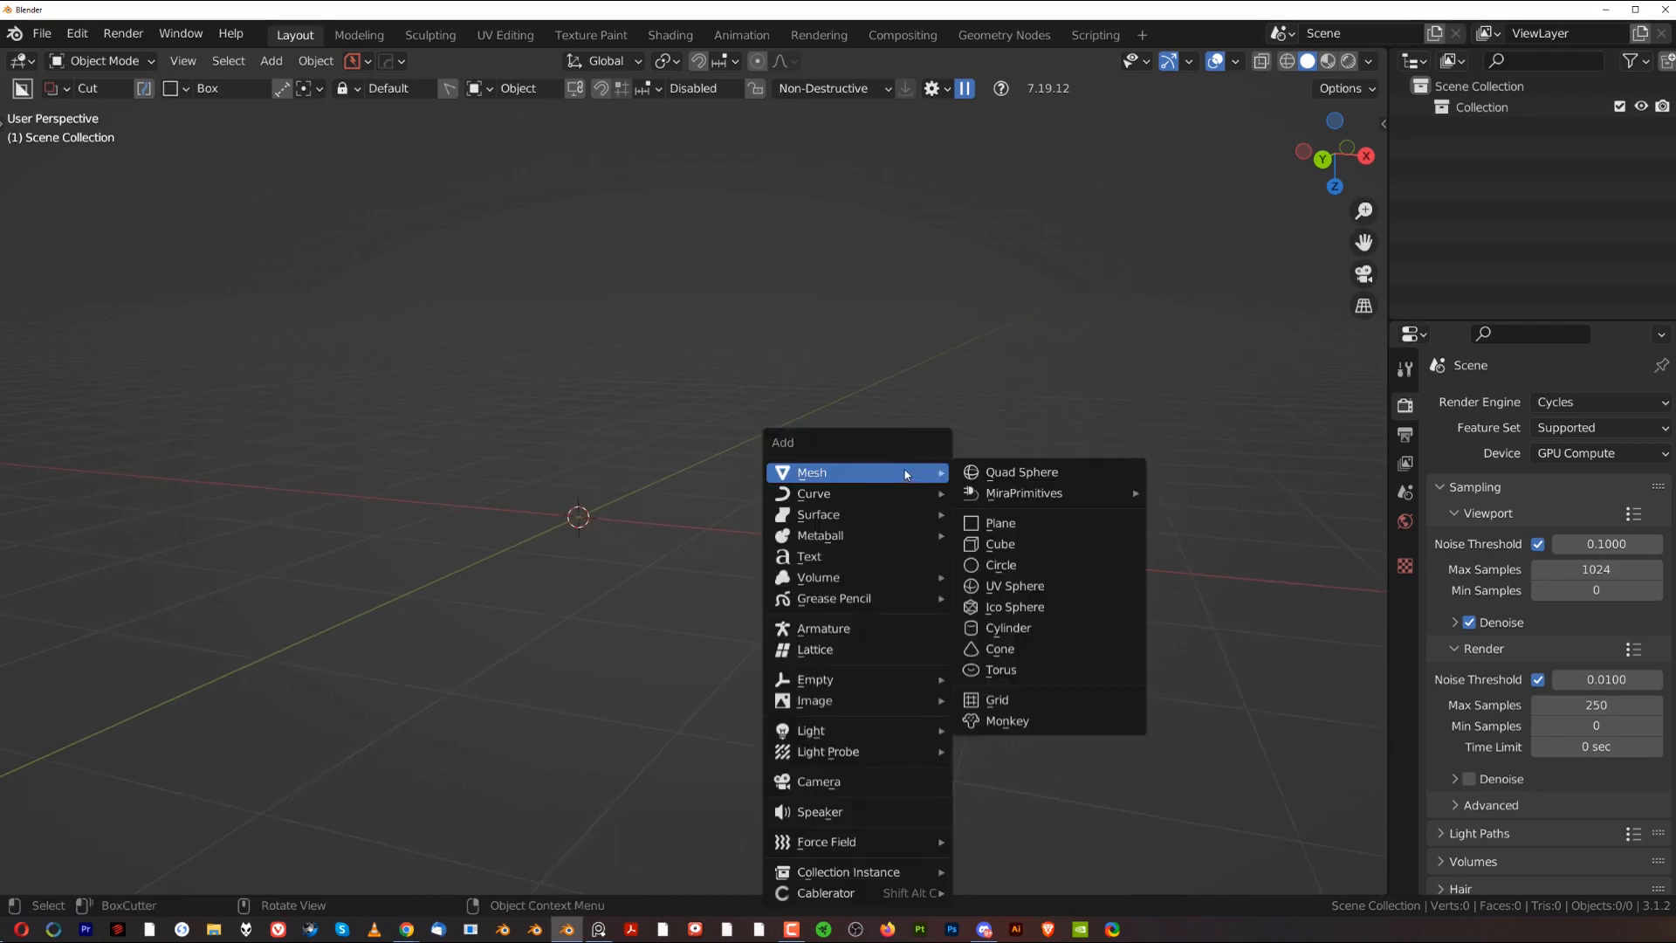
click(1001, 543)
key(n)
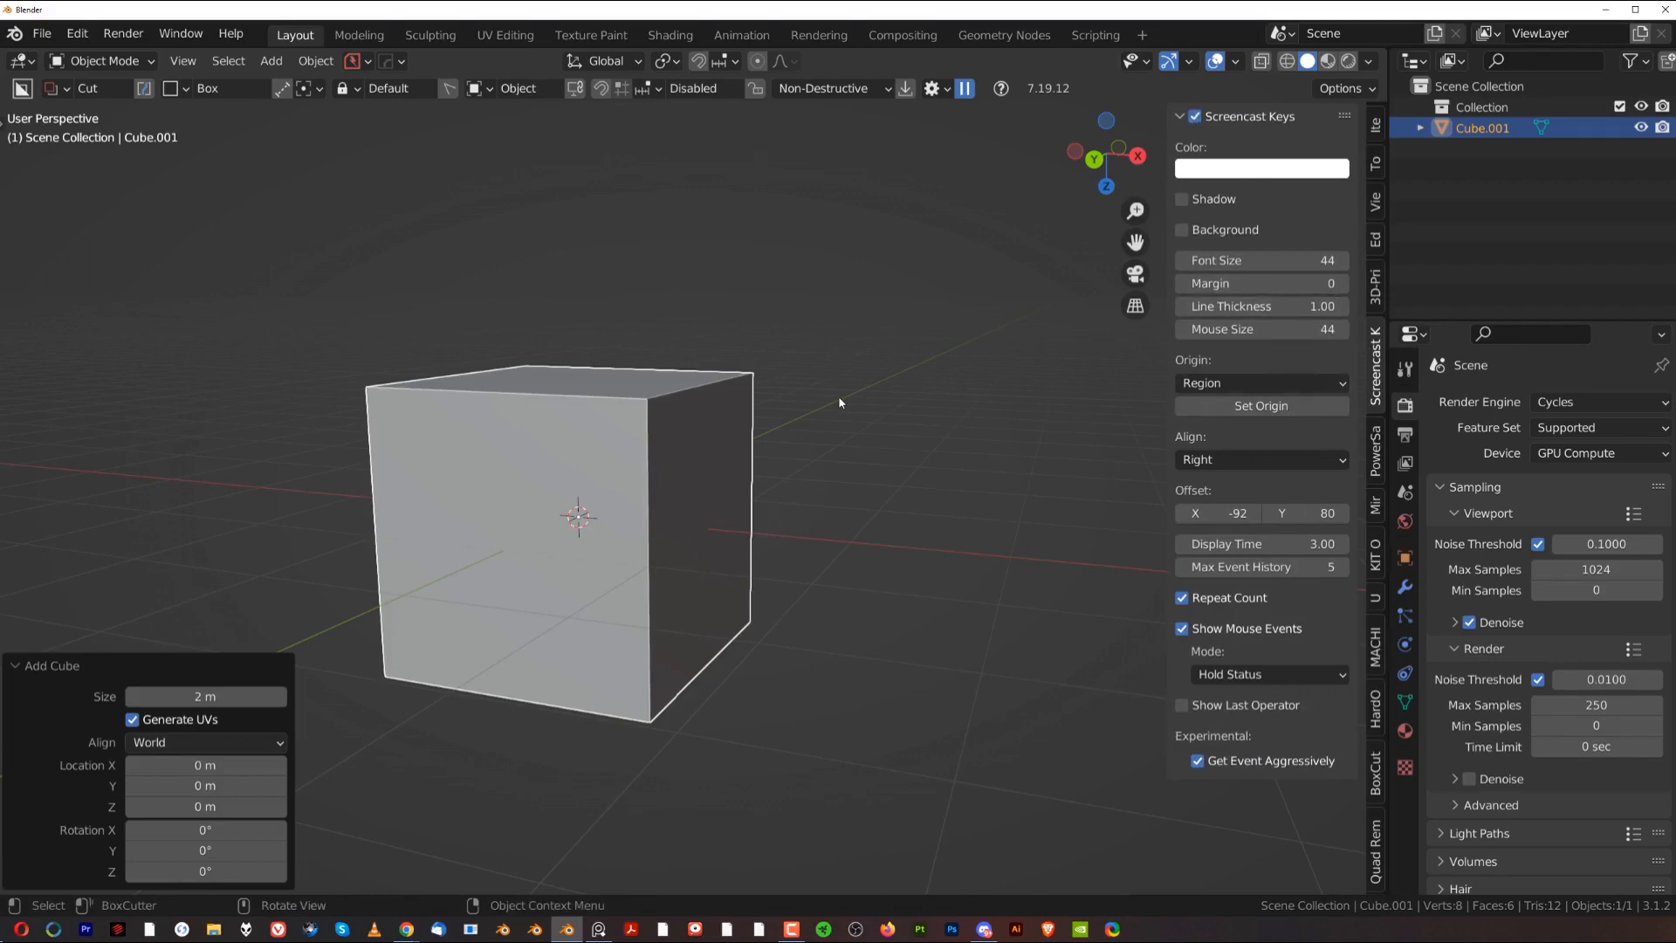
key(n)
middle_drag(838, 396, 788, 395)
scroll(719, 442, up, 2)
middle_drag(719, 442, 815, 451)
scroll(644, 523, up, 3)
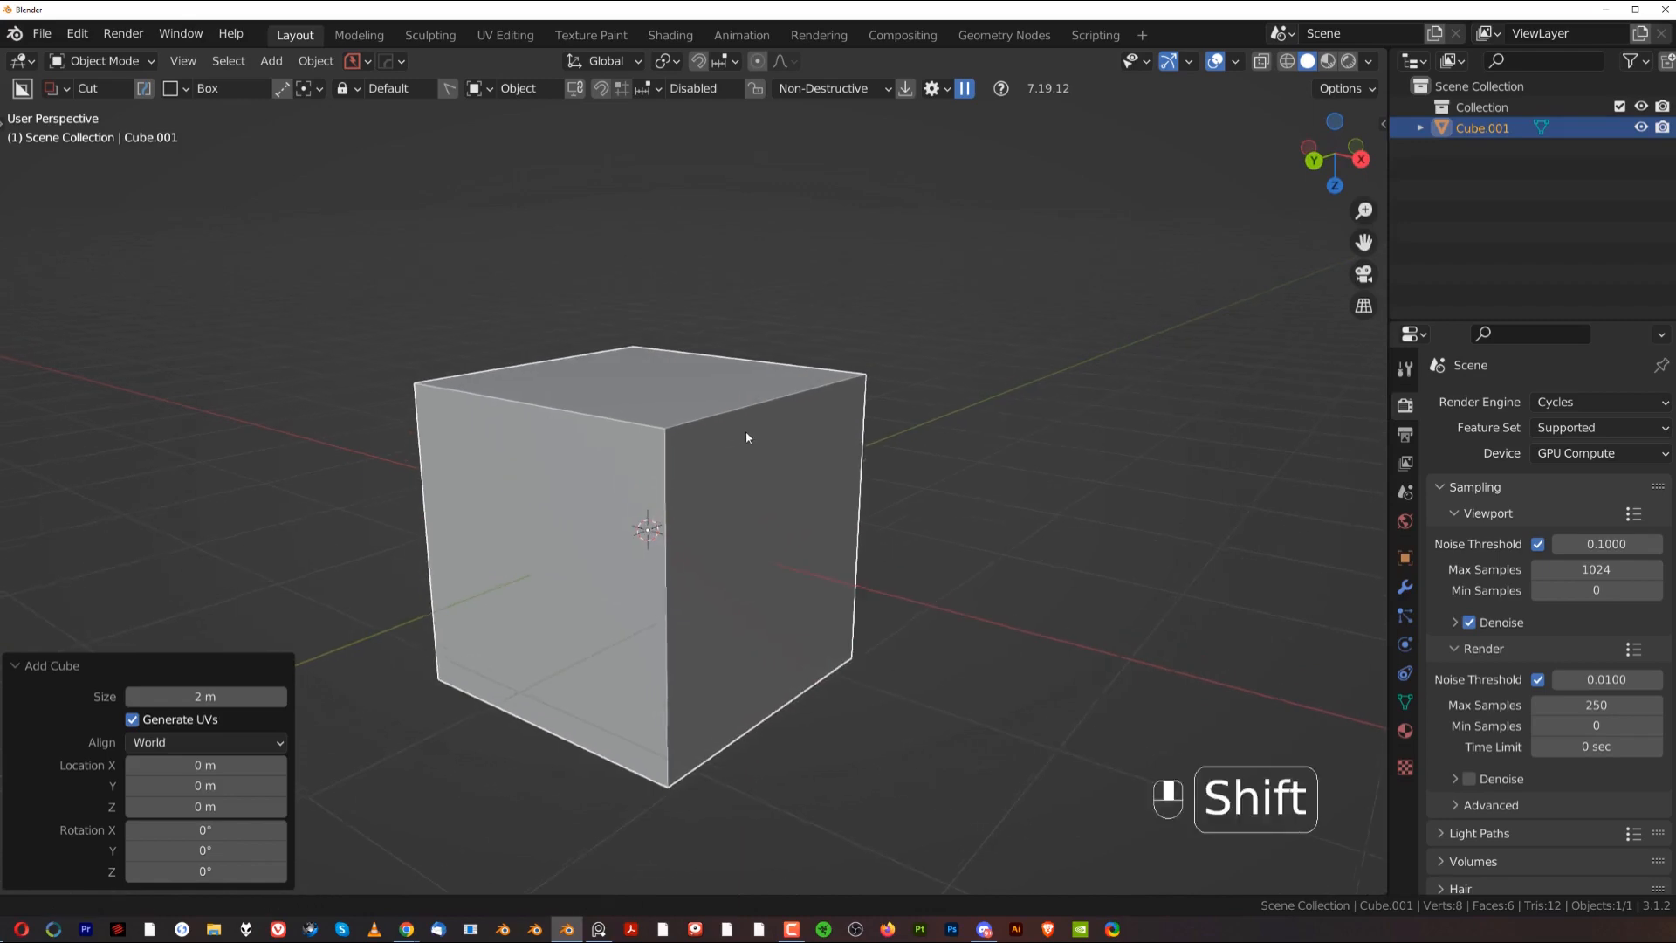
Step: Test the Cavity option of the viewport shading by switching it off and back on
click(1367, 61)
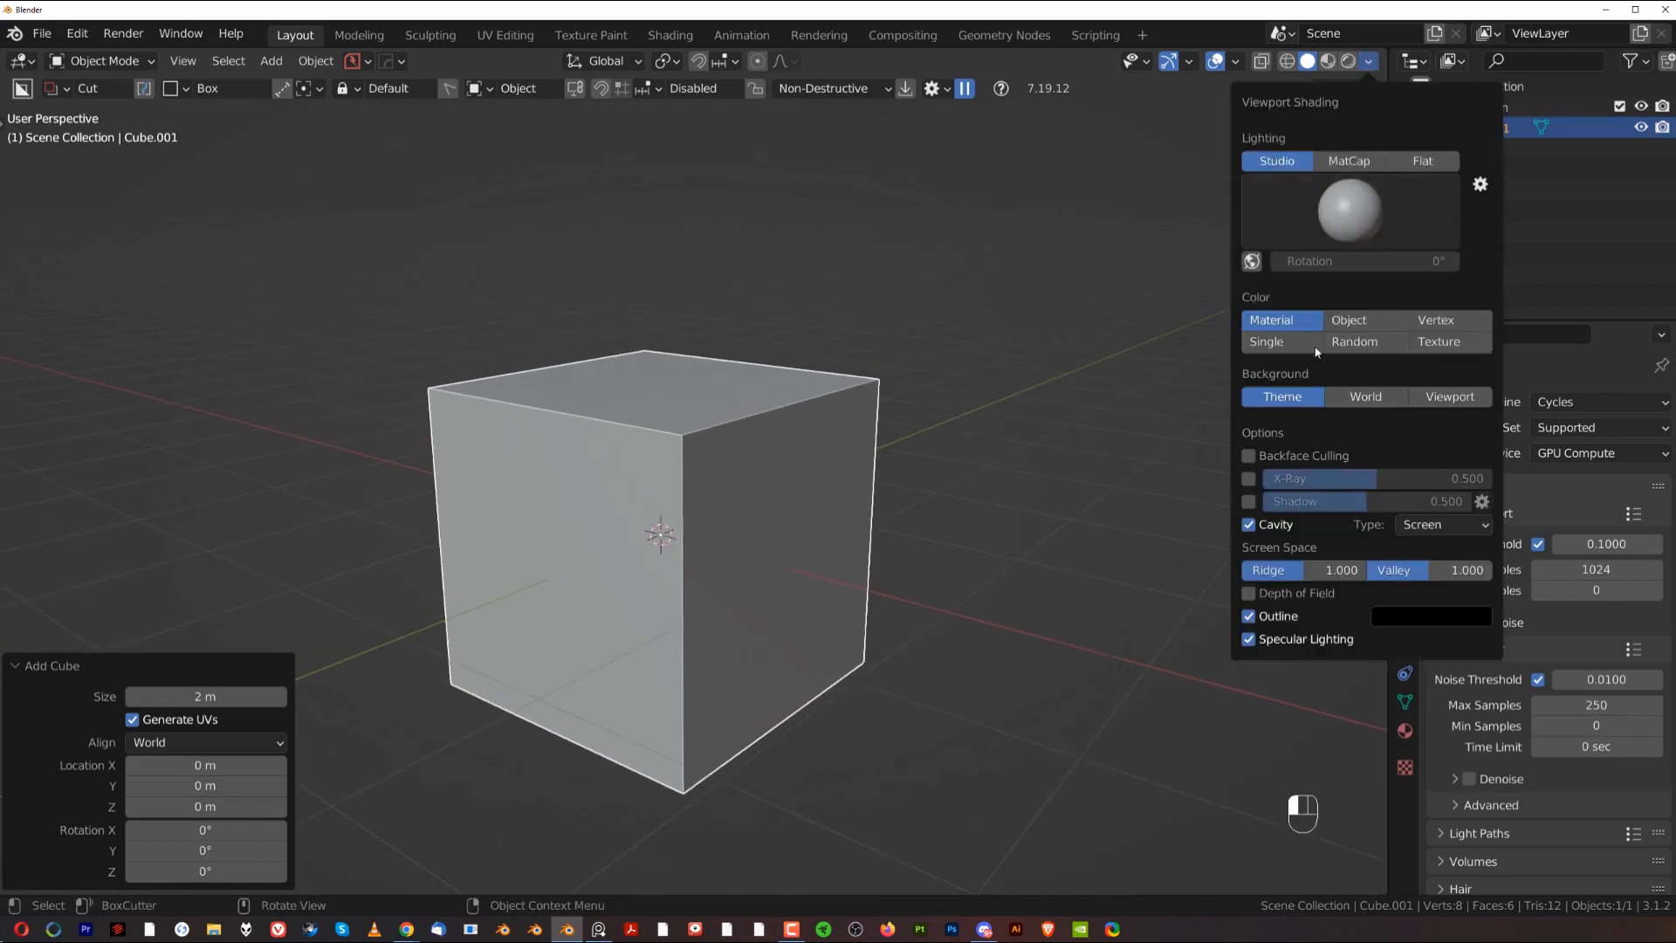
click(1249, 526)
click(1249, 525)
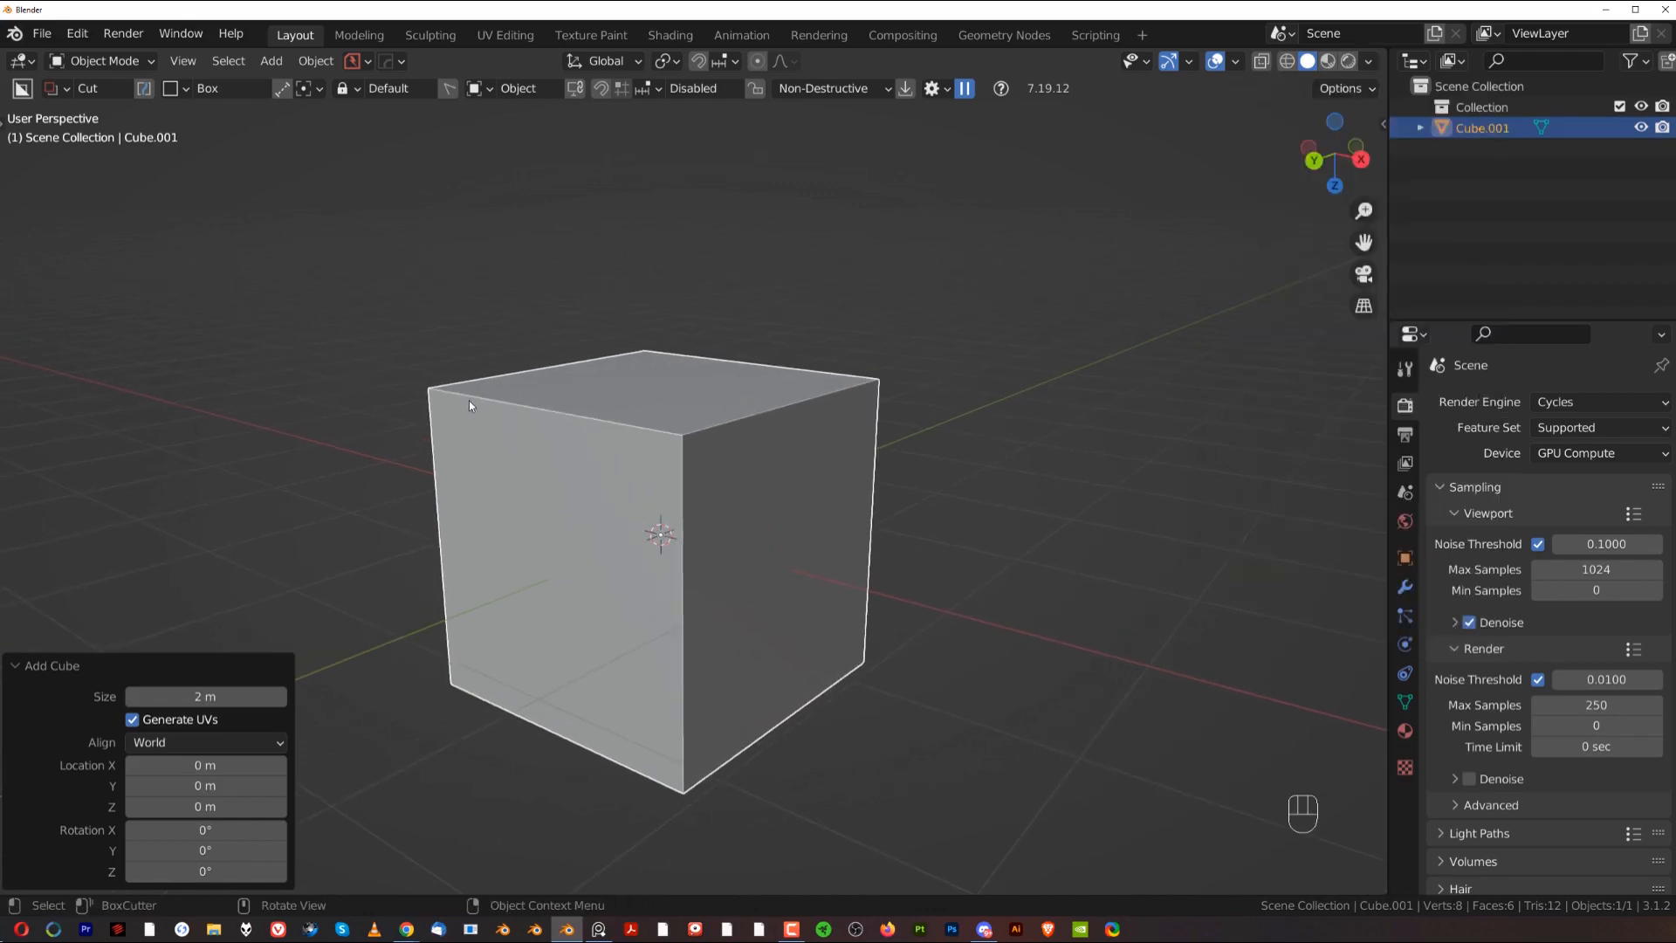
Step: Flatten the cube by scaling it along the Z axis to about 0.436
scroll(555, 452, down, 5)
scroll(722, 499, up, 3)
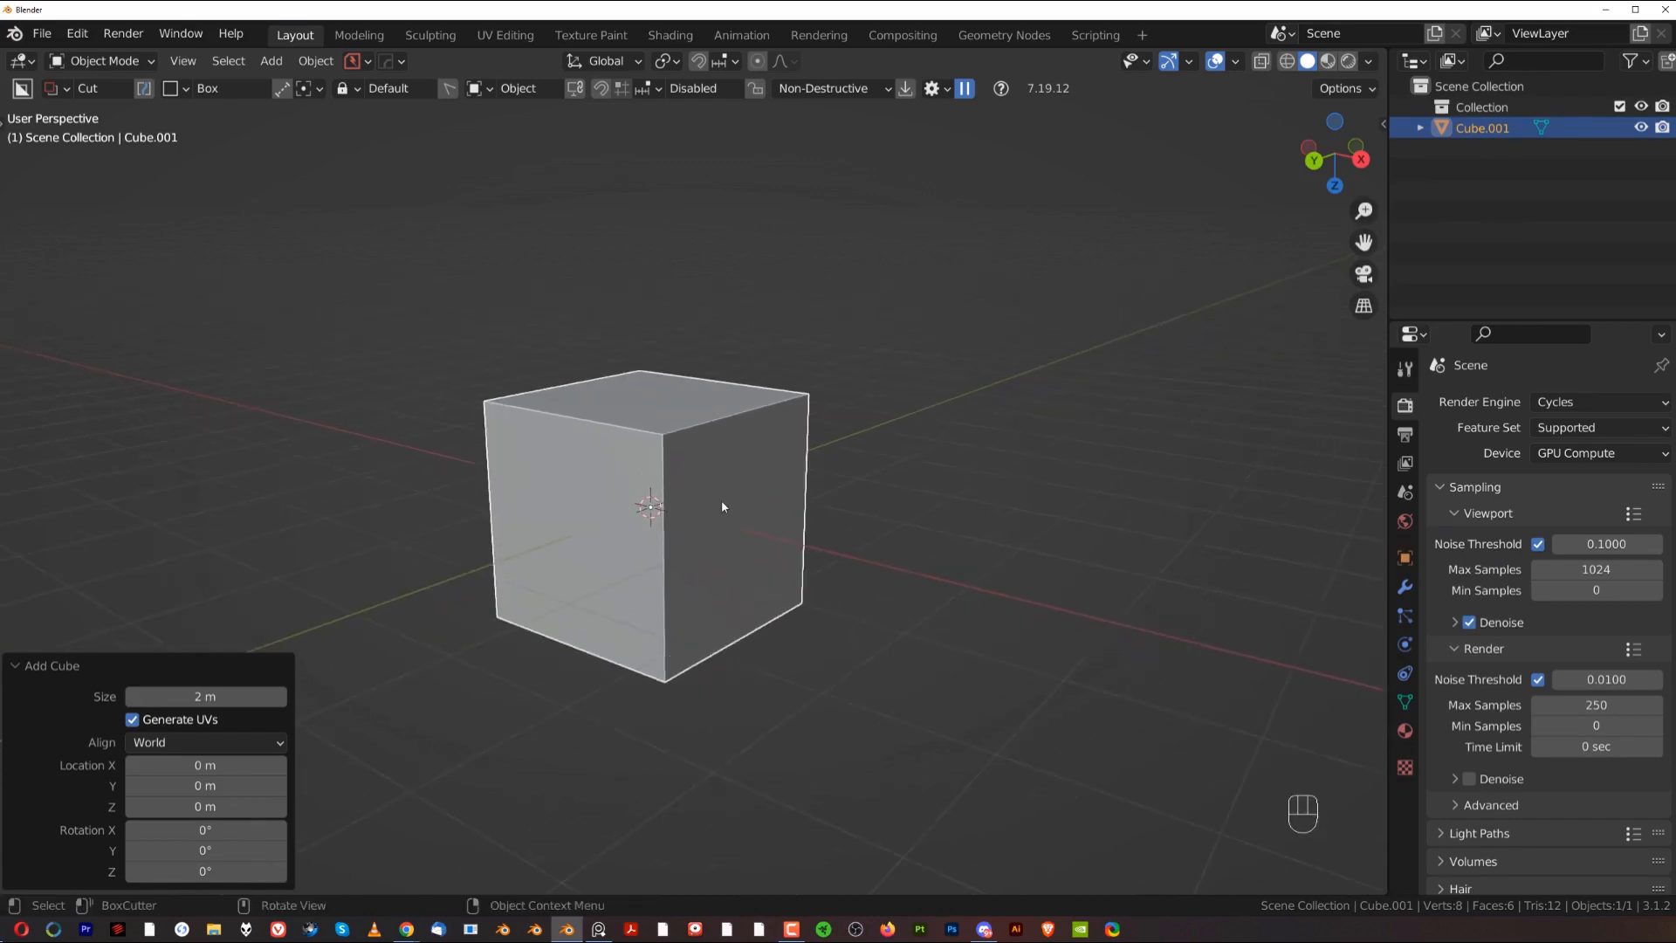
key(s)
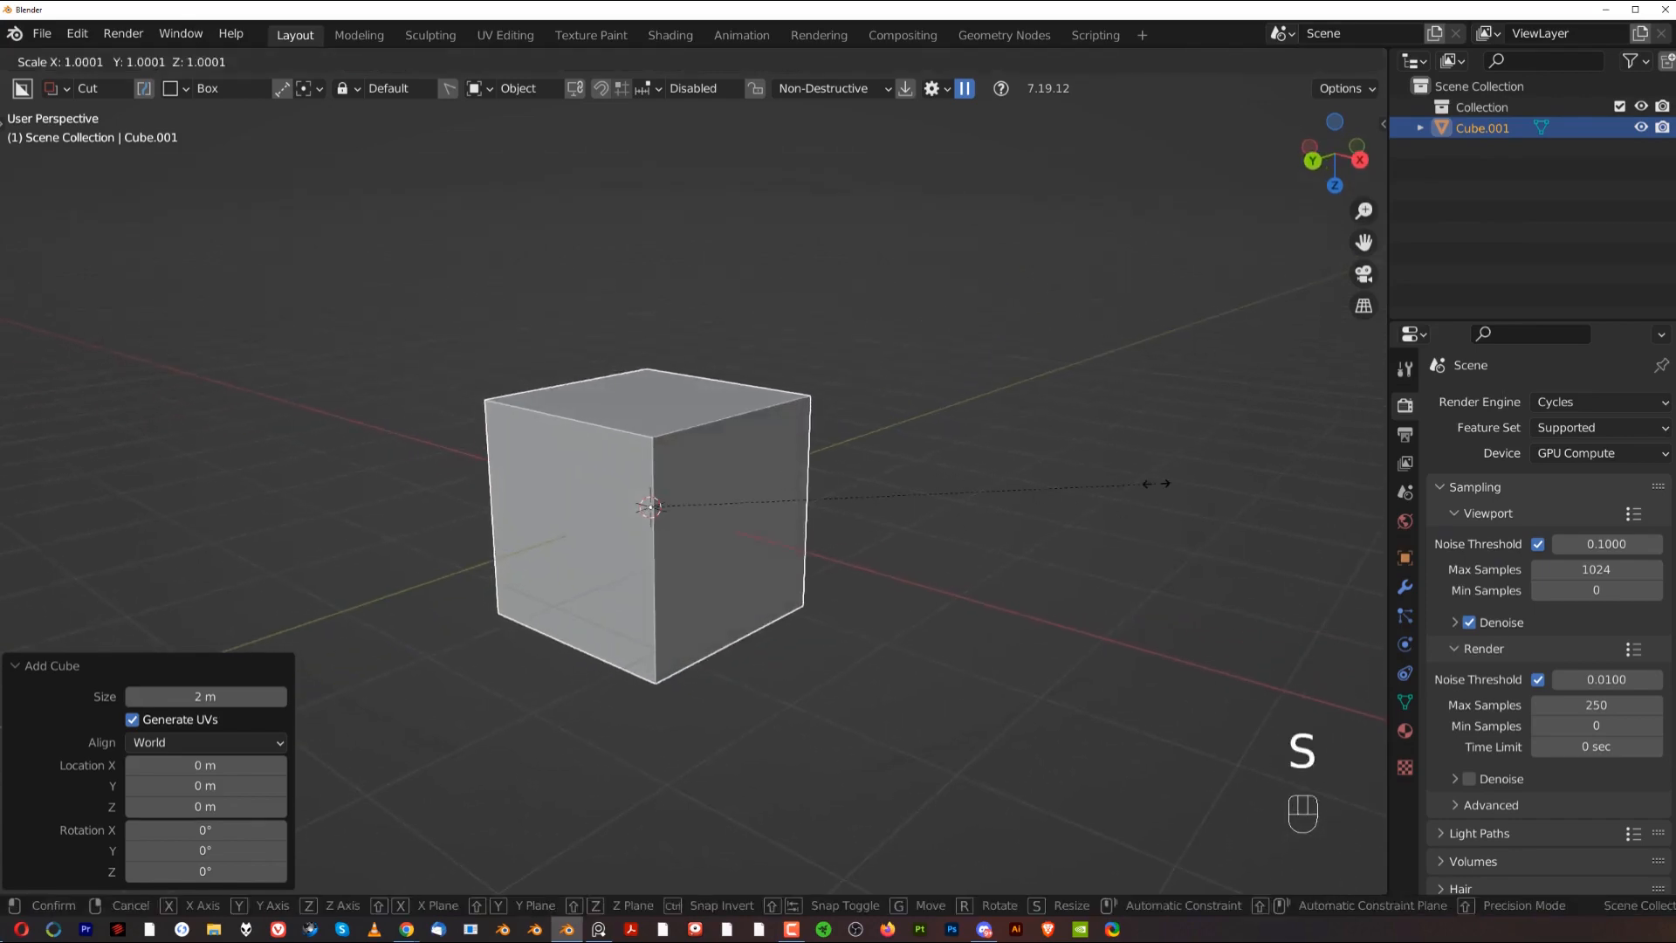
key(z)
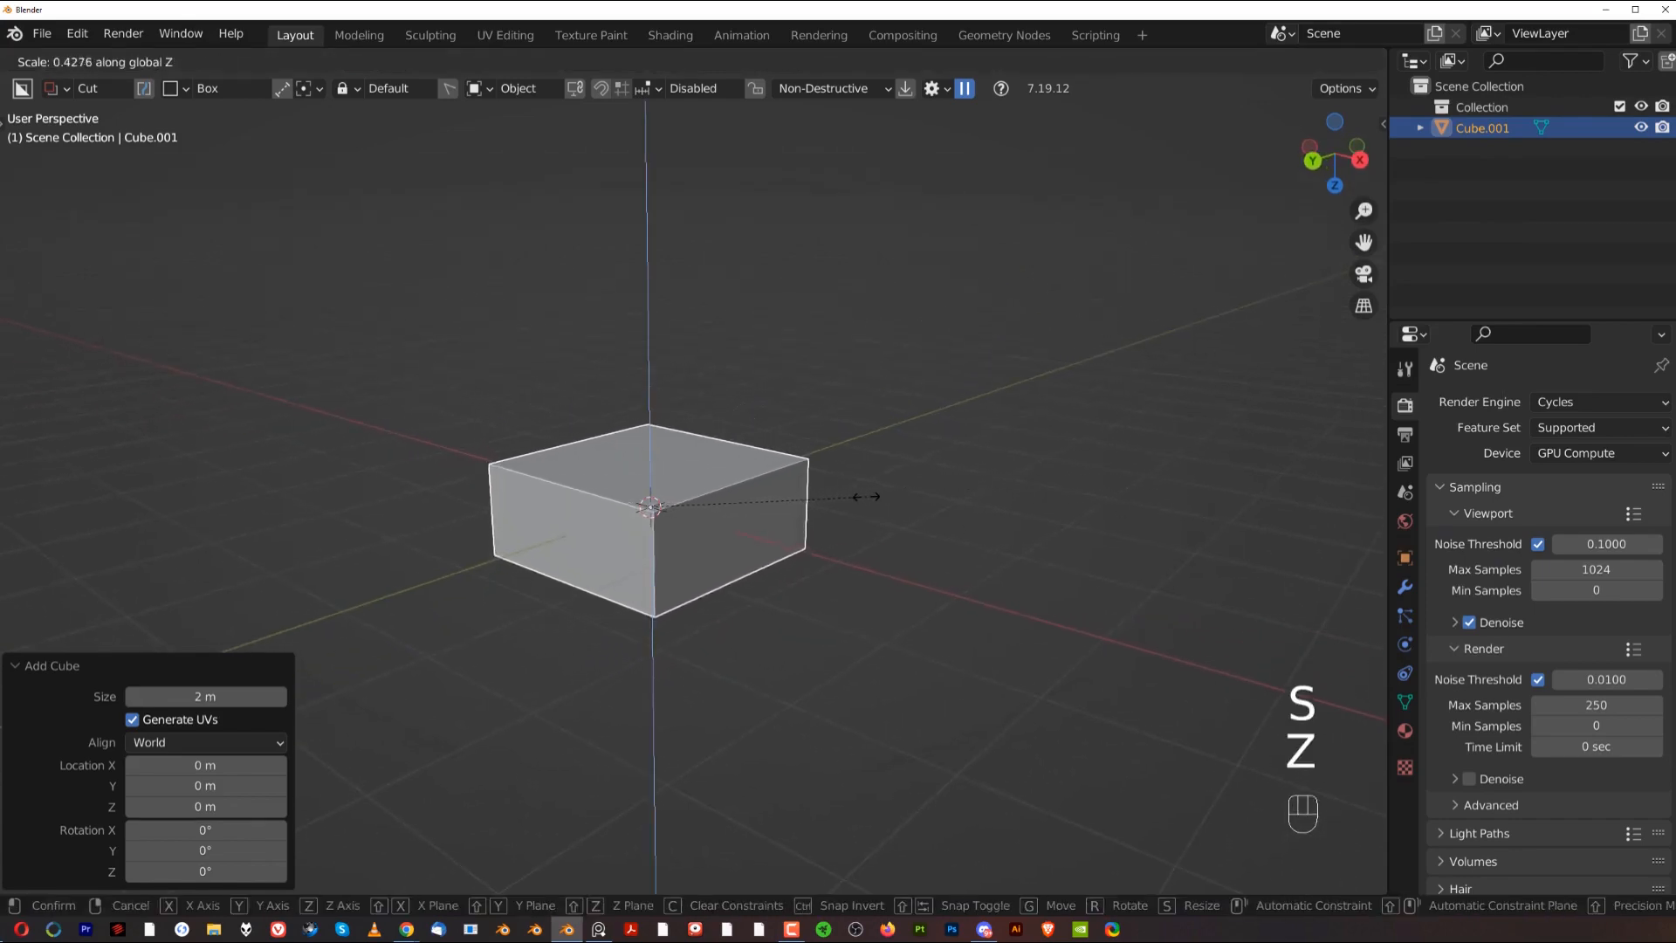
click(873, 507)
Step: Lengthen the flattened cube along the Y axis by a factor of about 1.9 and shorten it again by about 0.89
middle_drag(871, 507, 1003, 568)
key(s)
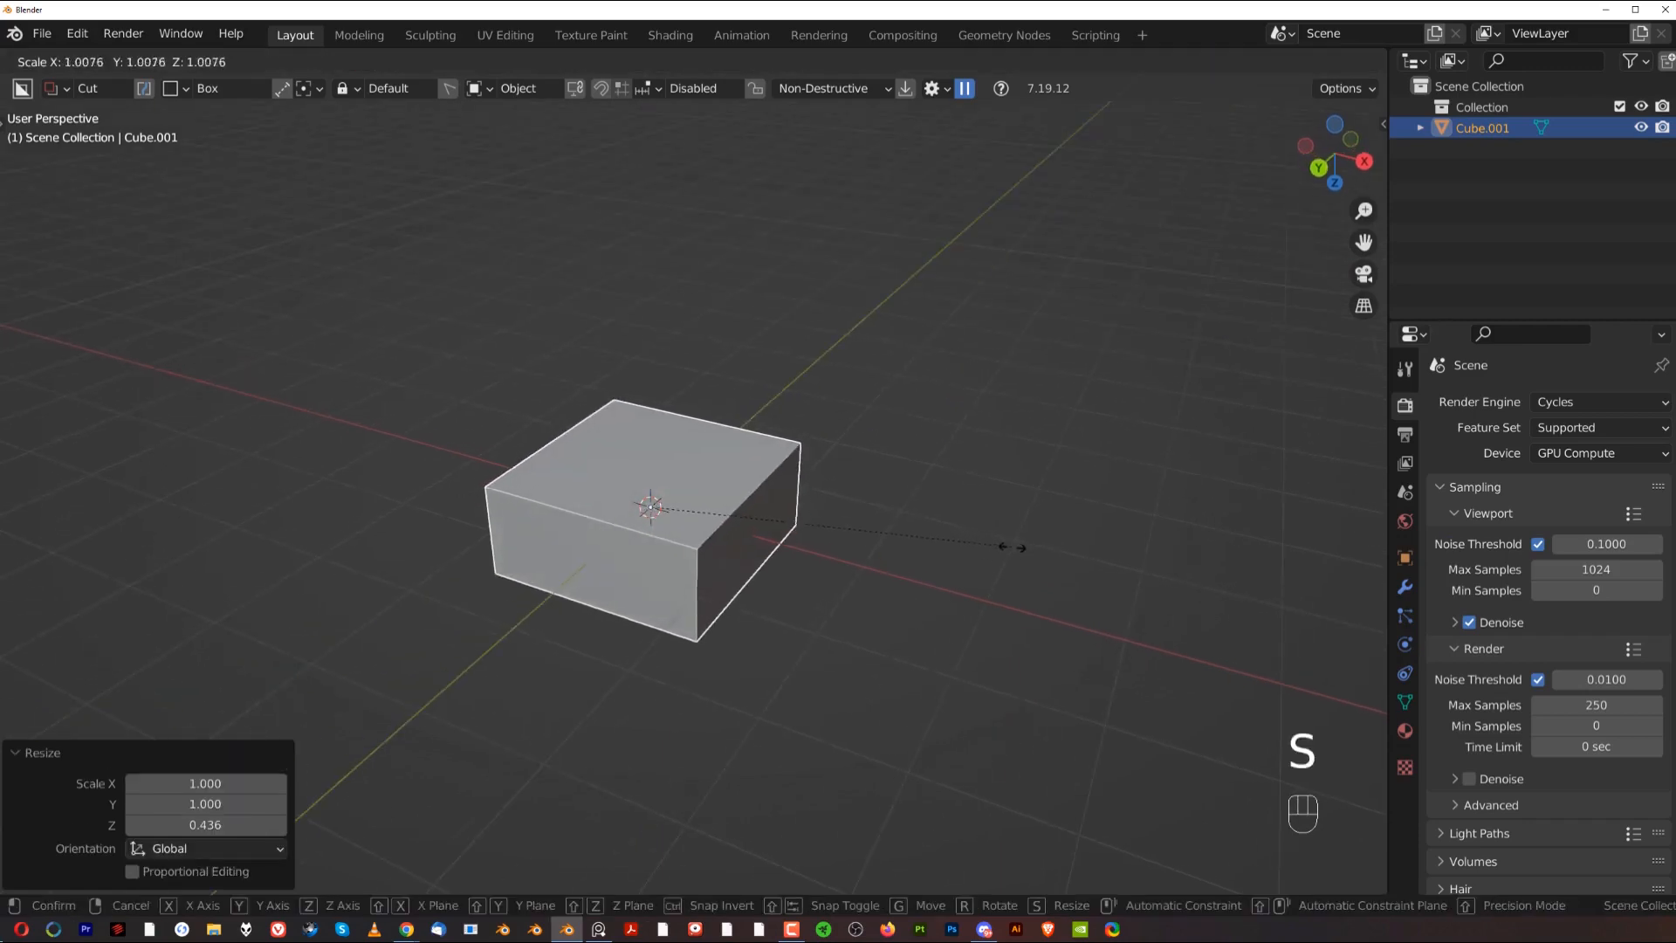
key(y)
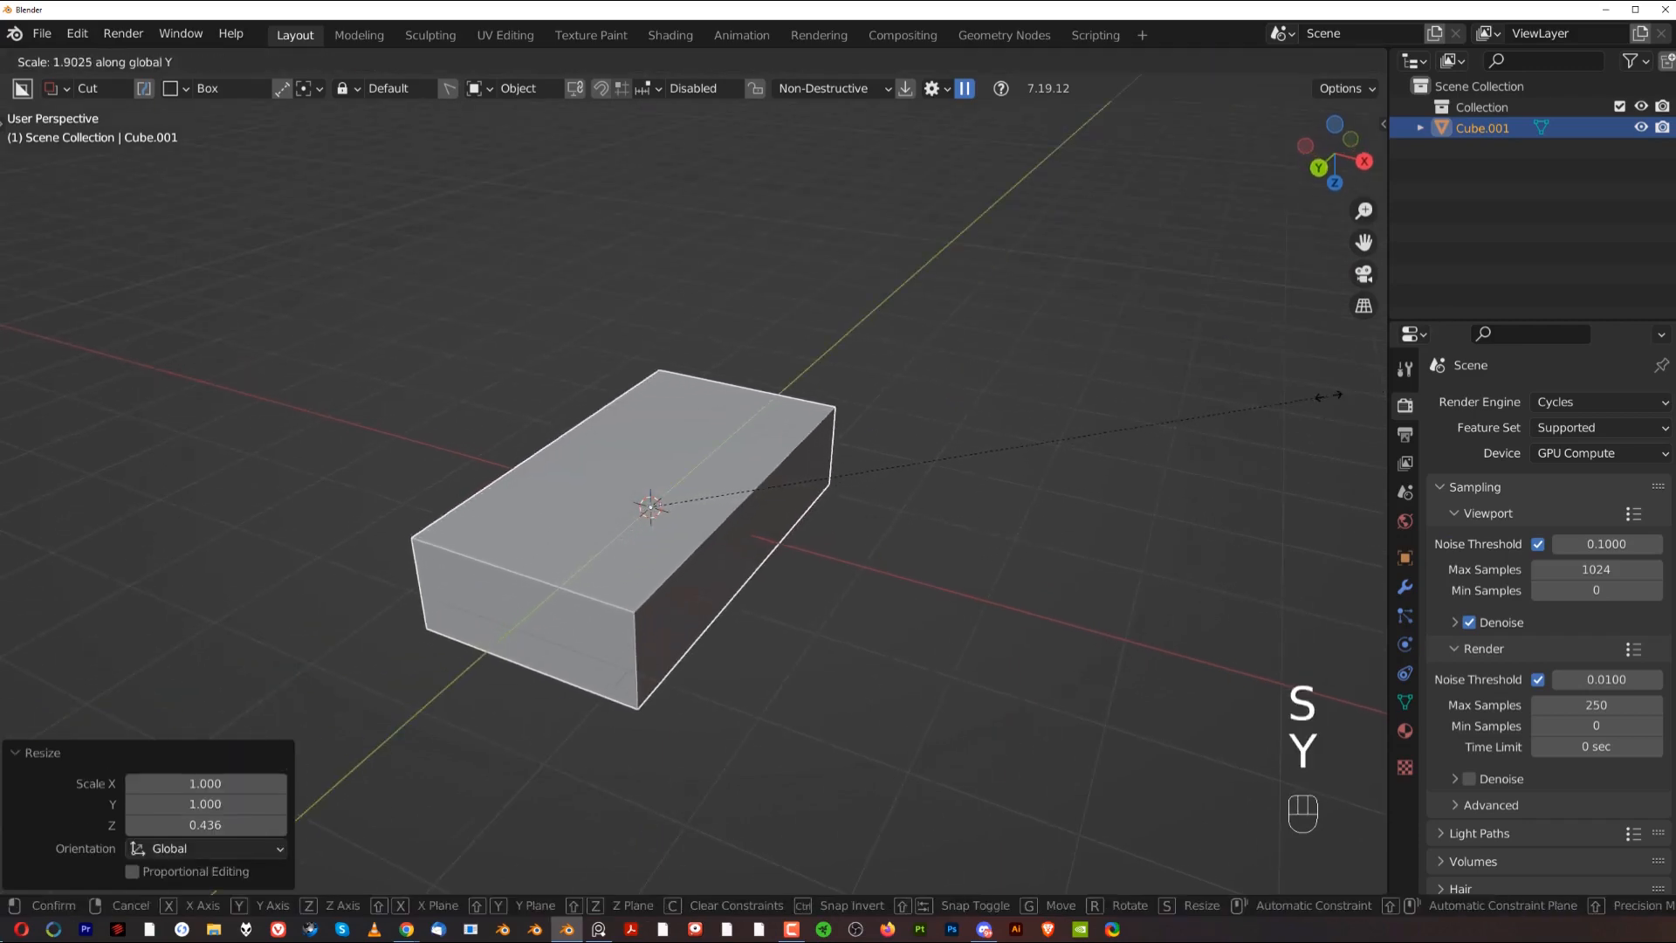
click(1321, 397)
middle_drag(1321, 396, 1128, 521)
key(s)
key(y)
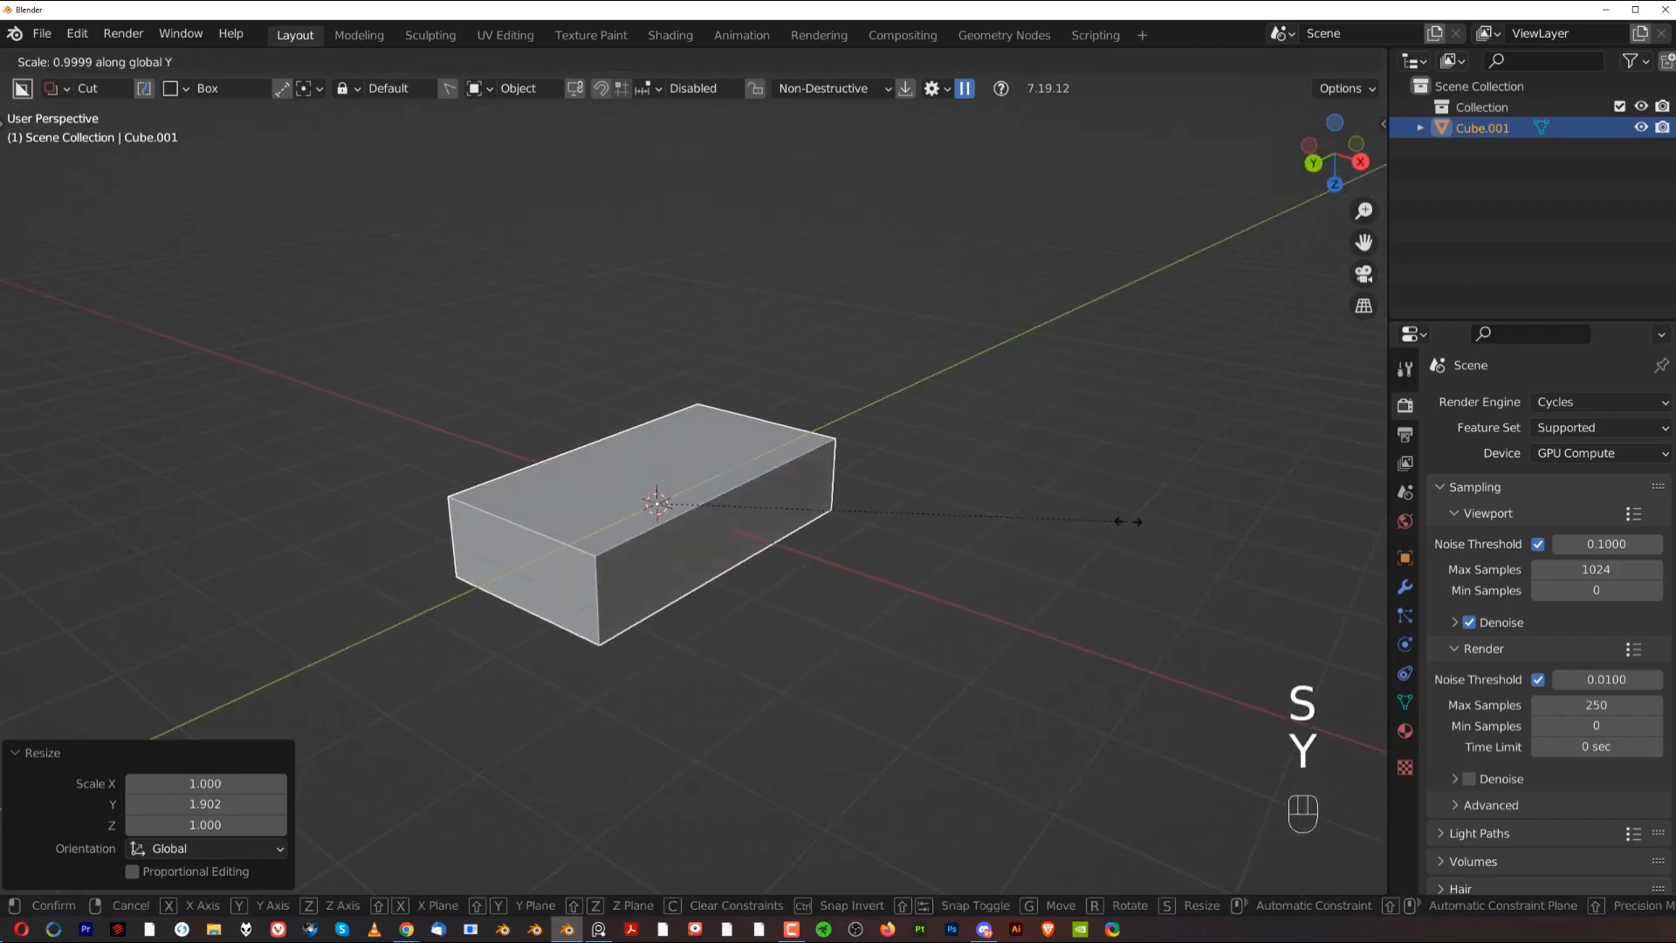
click(1078, 488)
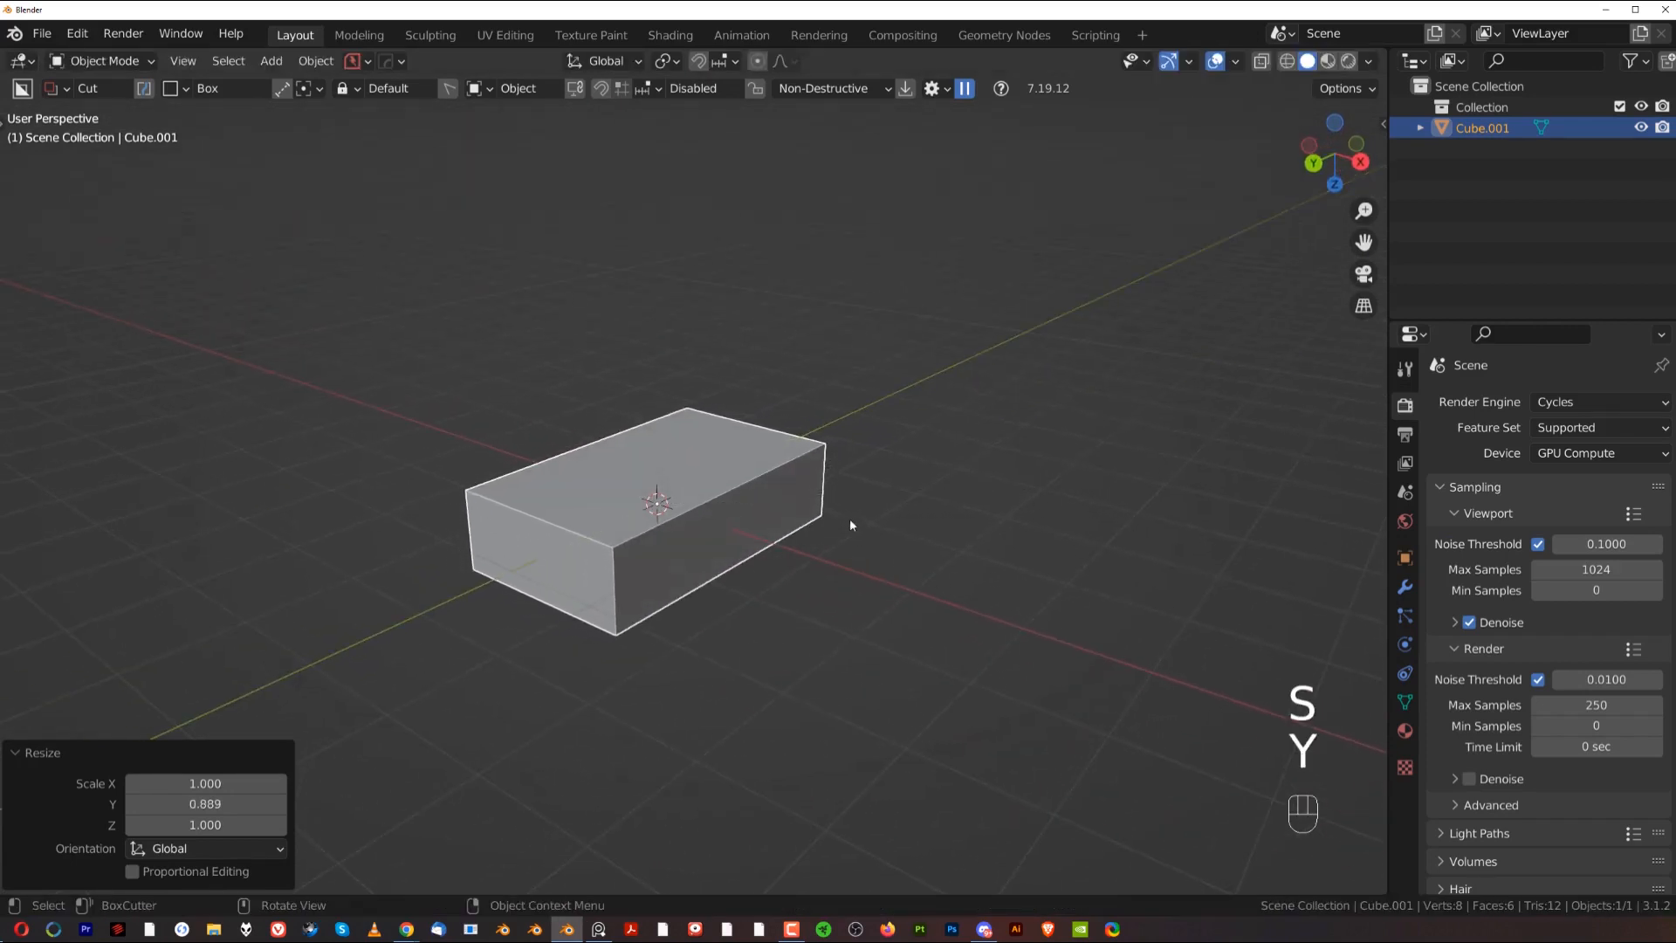
middle_drag(851, 524, 853, 312)
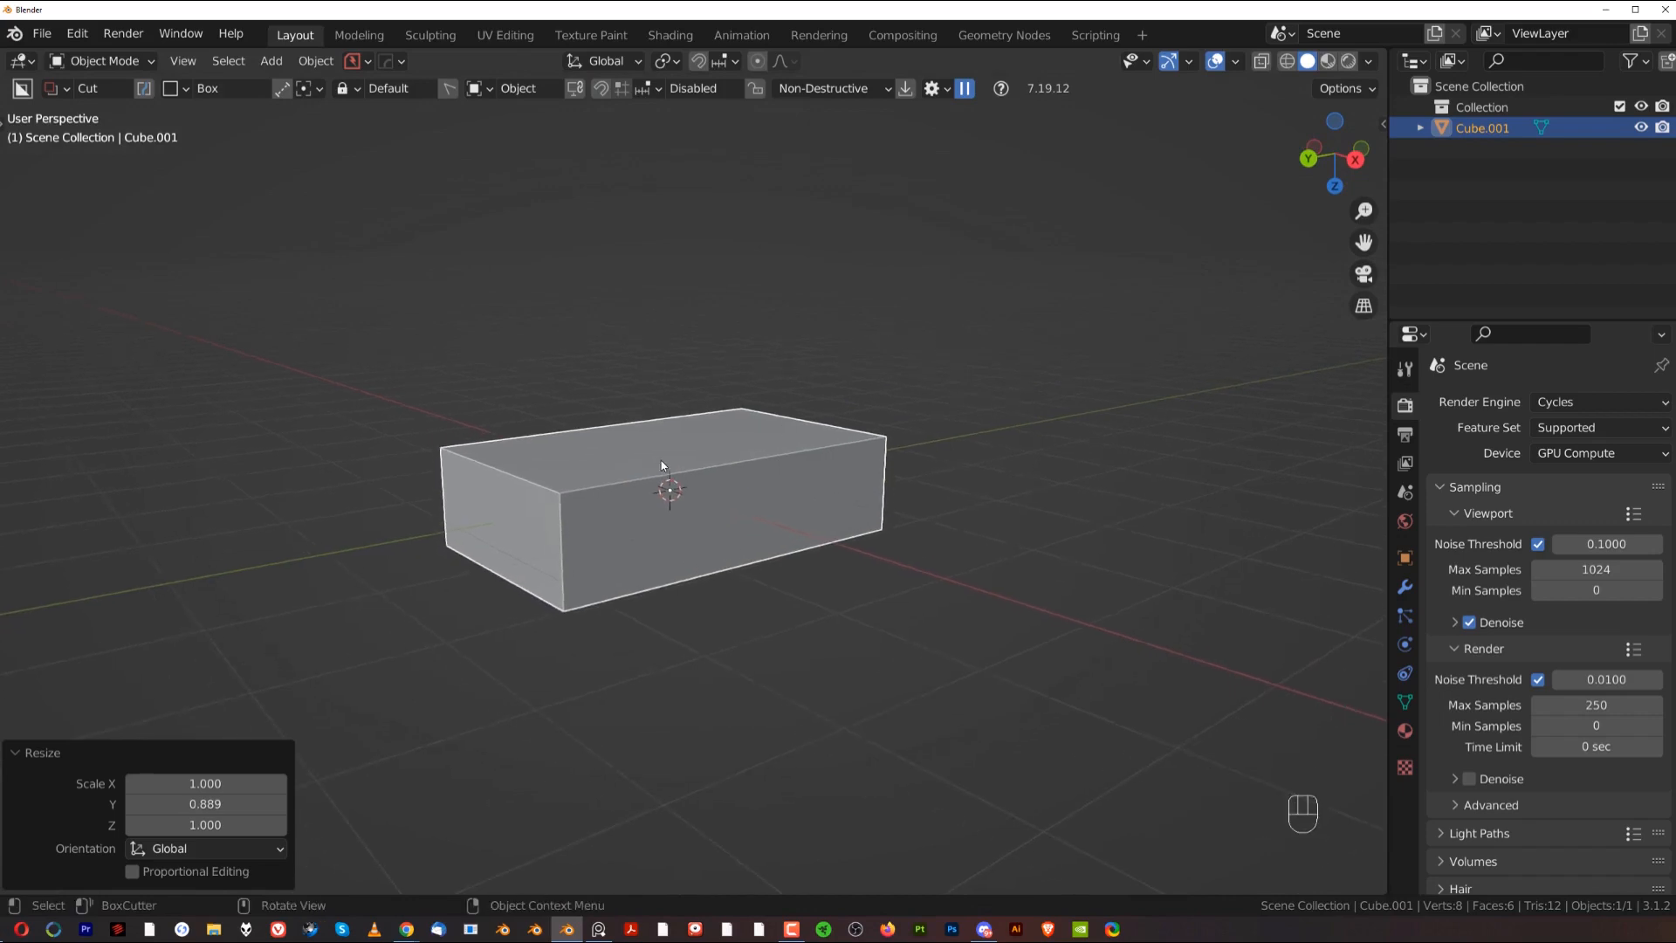
shift+middle_drag(661, 459, 742, 474)
key(g)
right_click(847, 375)
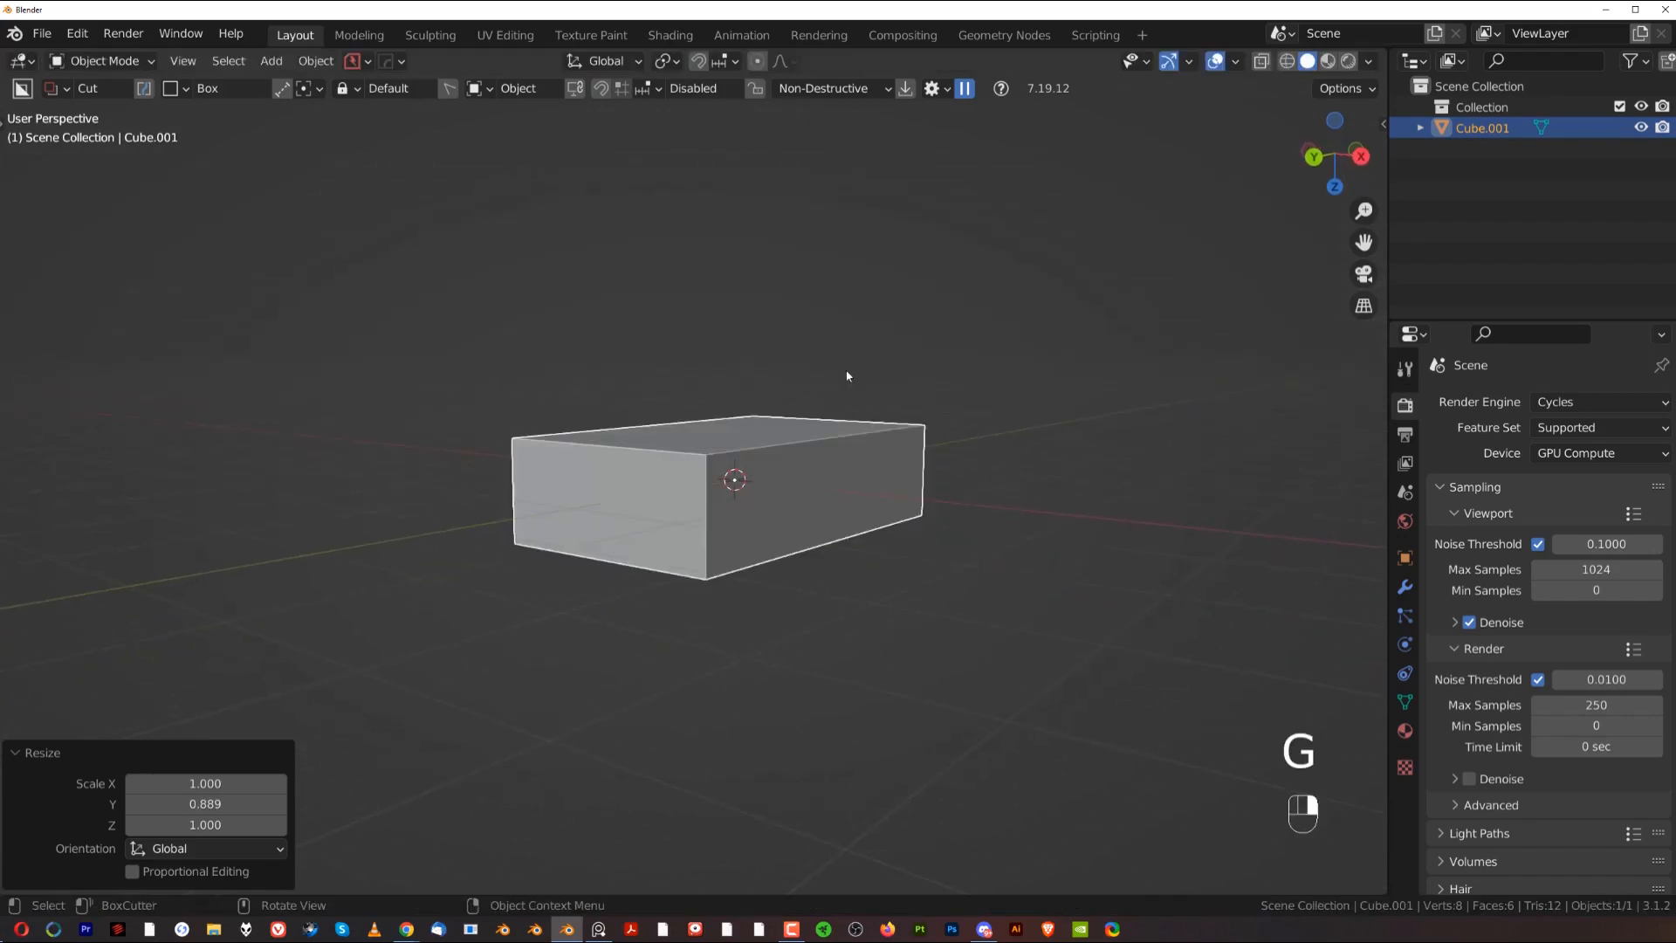
Step: Enter edge editing on the box, select its long upper edge and return to Object Mode
key(Tab)
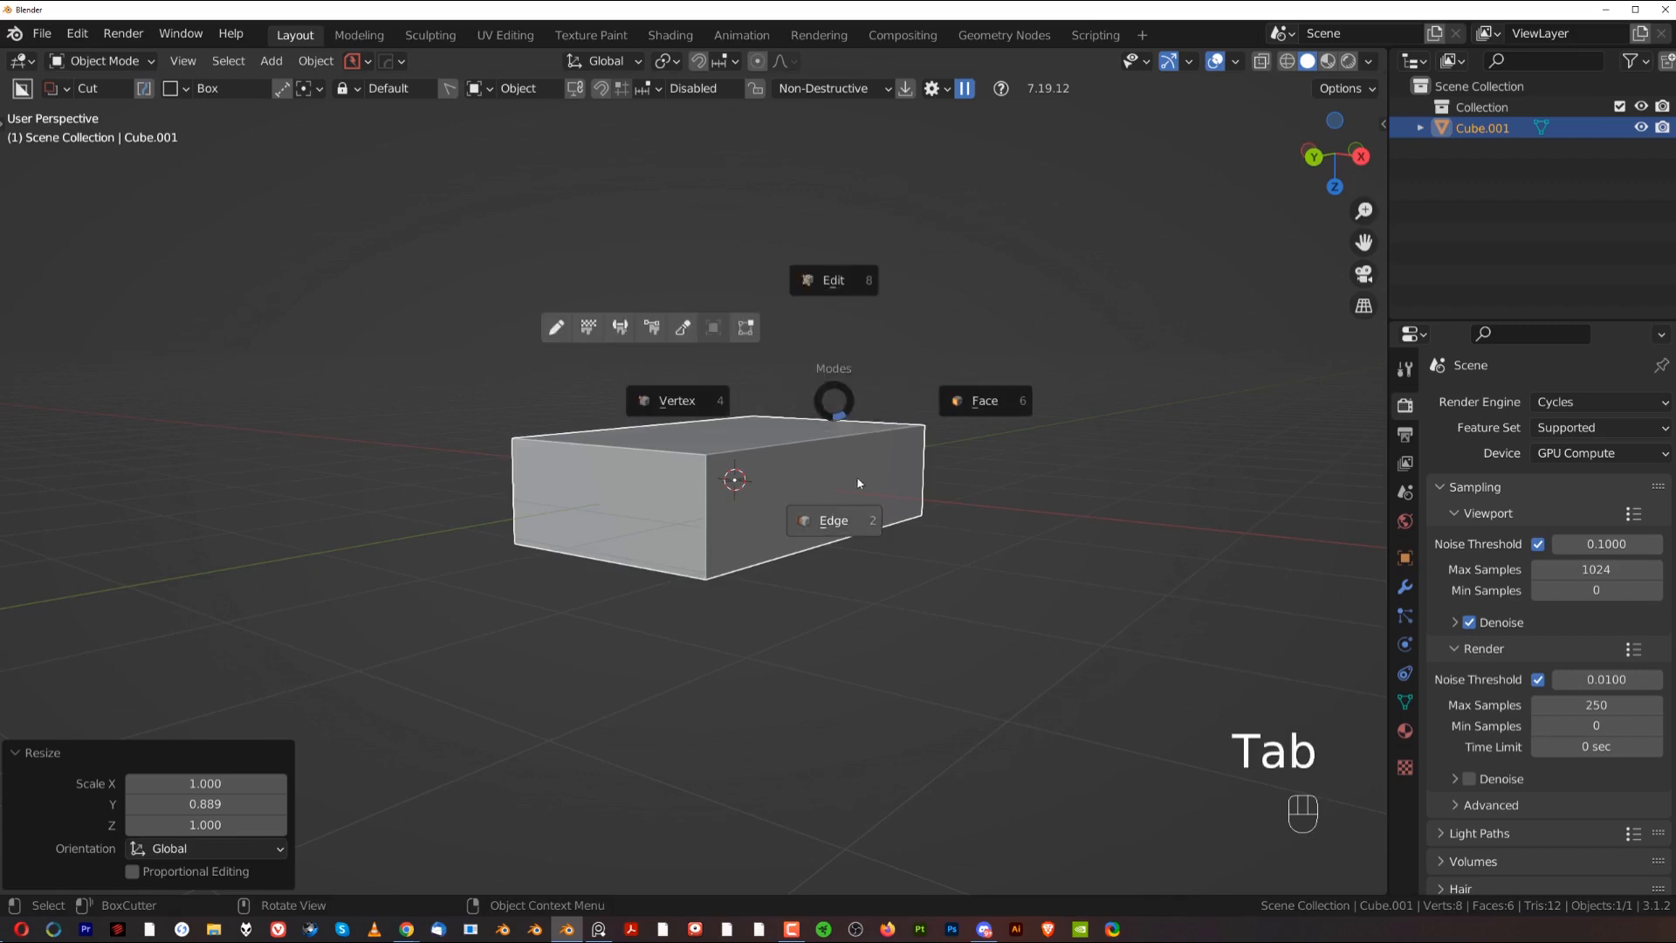
click(830, 527)
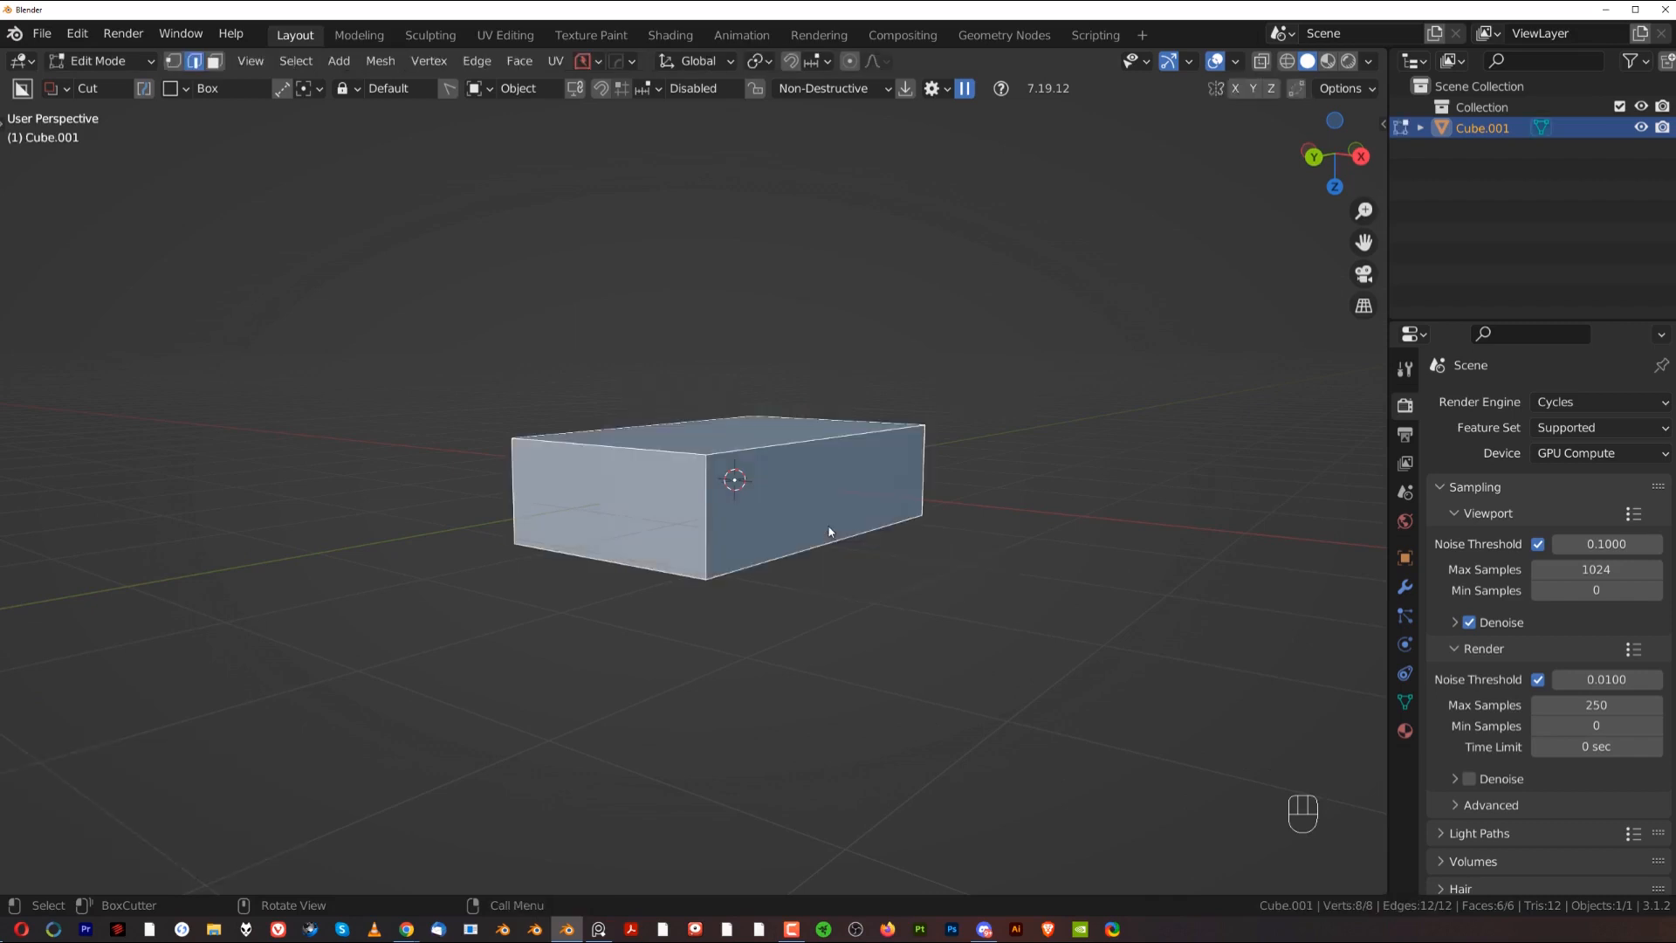
middle_drag(801, 450, 749, 486)
click(748, 485)
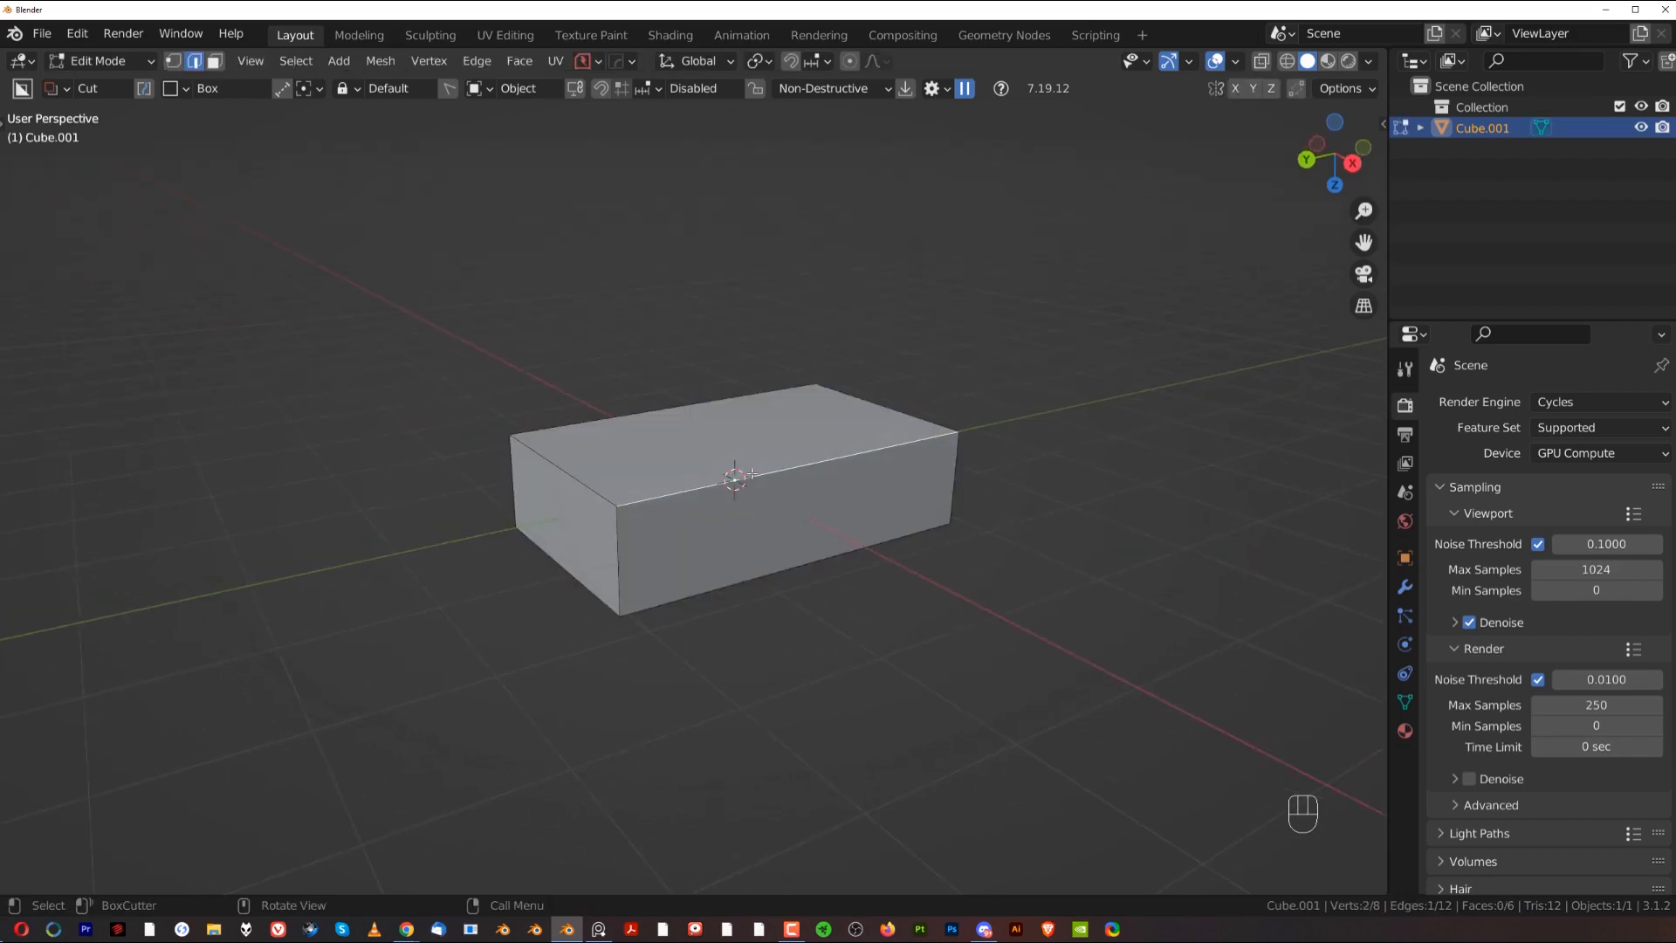
key(Tab)
click(757, 333)
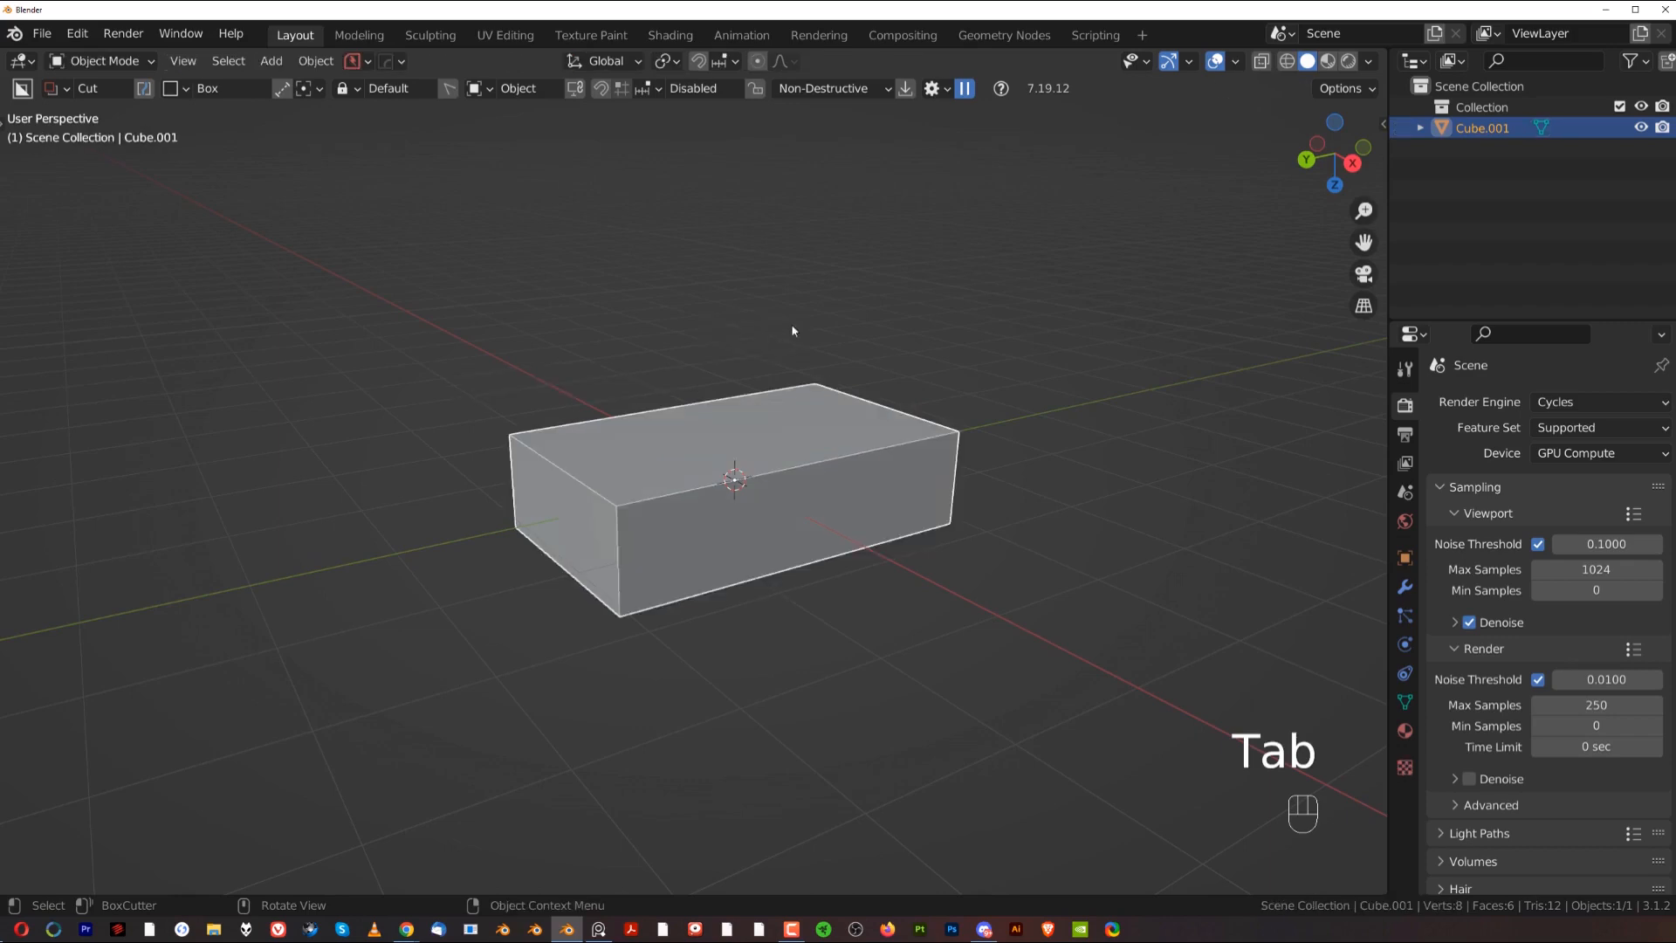
Step: Show the box's transform properties and examine its scale values
middle_drag(792, 330, 844, 307)
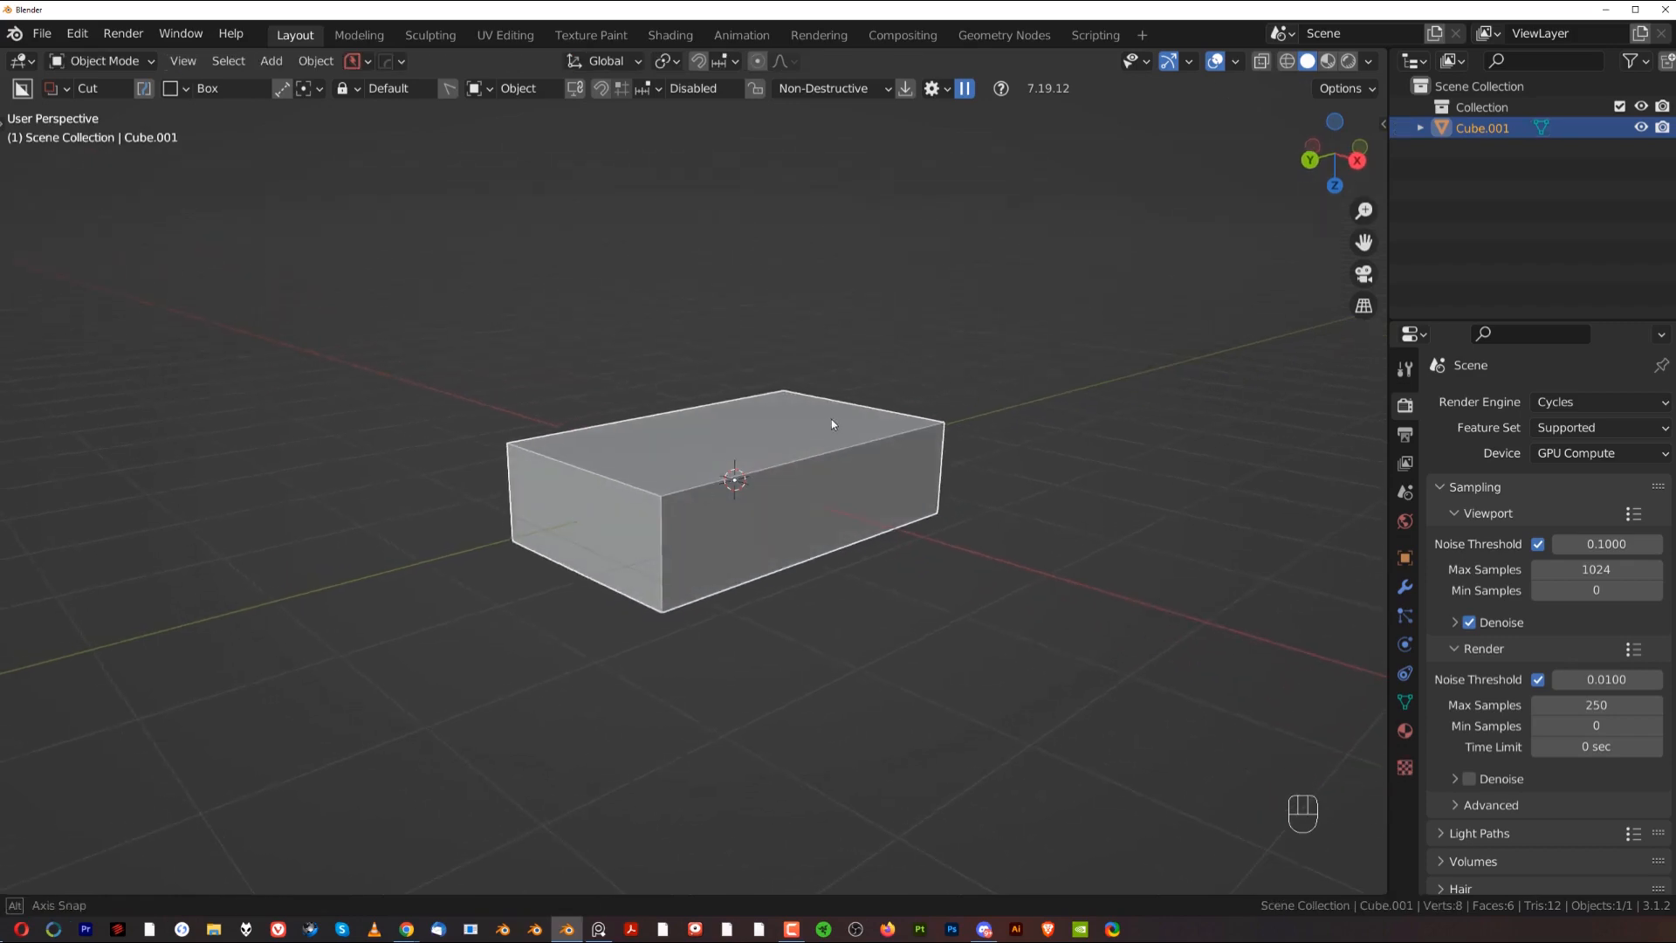
middle_drag(831, 419, 810, 393)
middle_drag(677, 395, 770, 429)
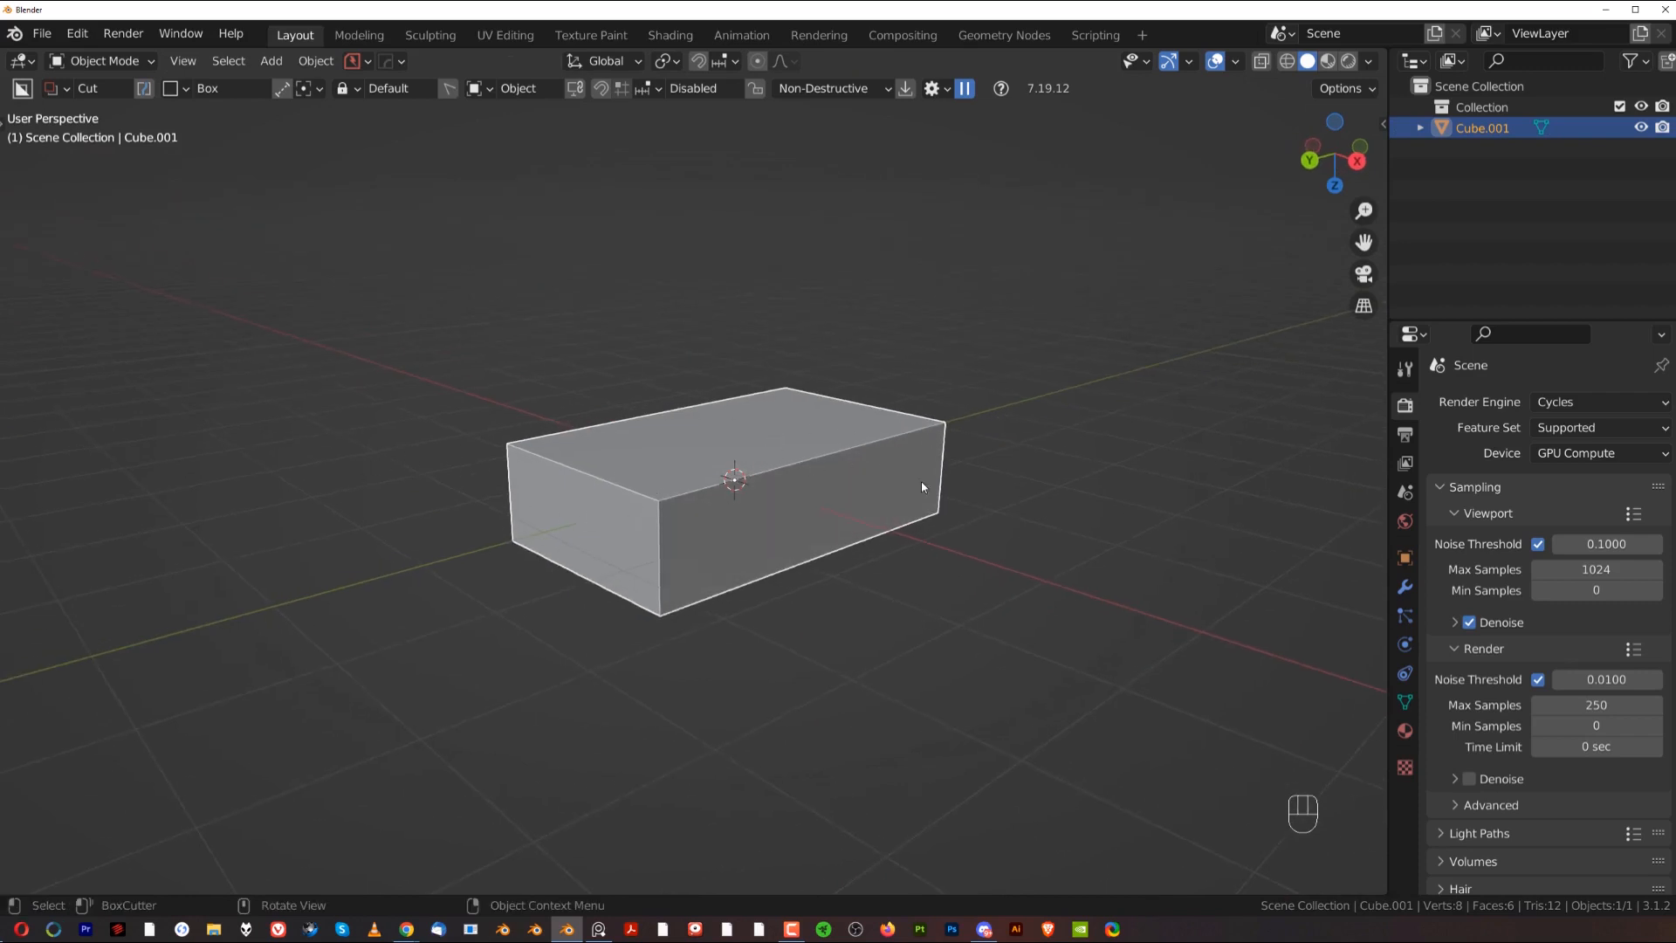
key(n)
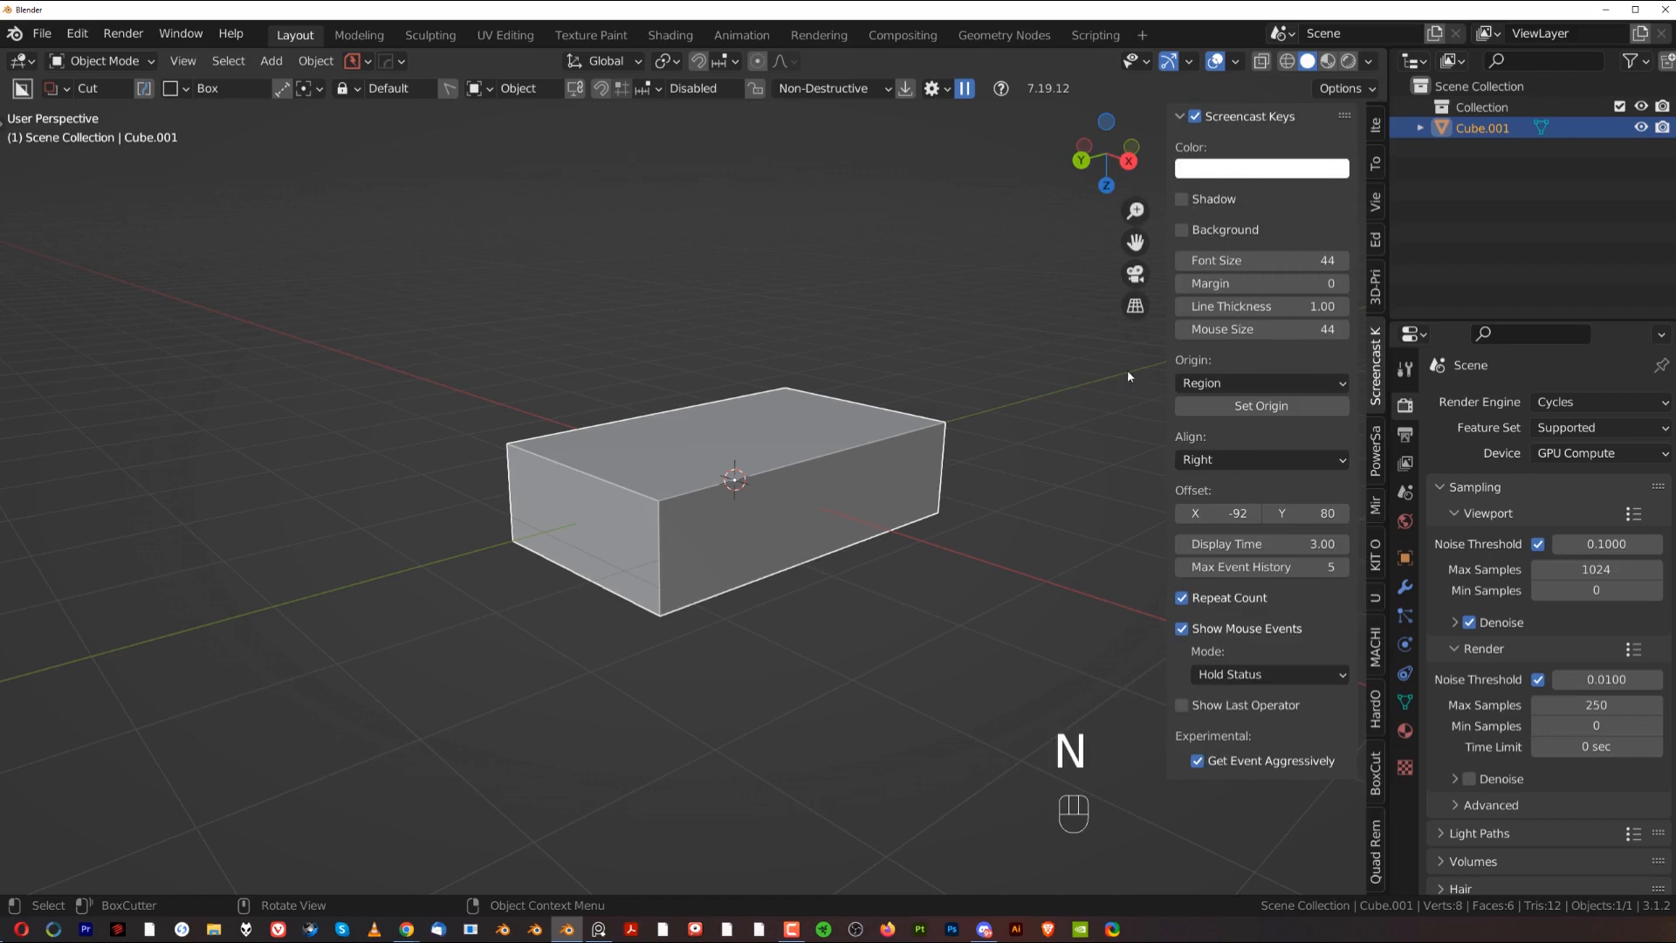
click(1376, 125)
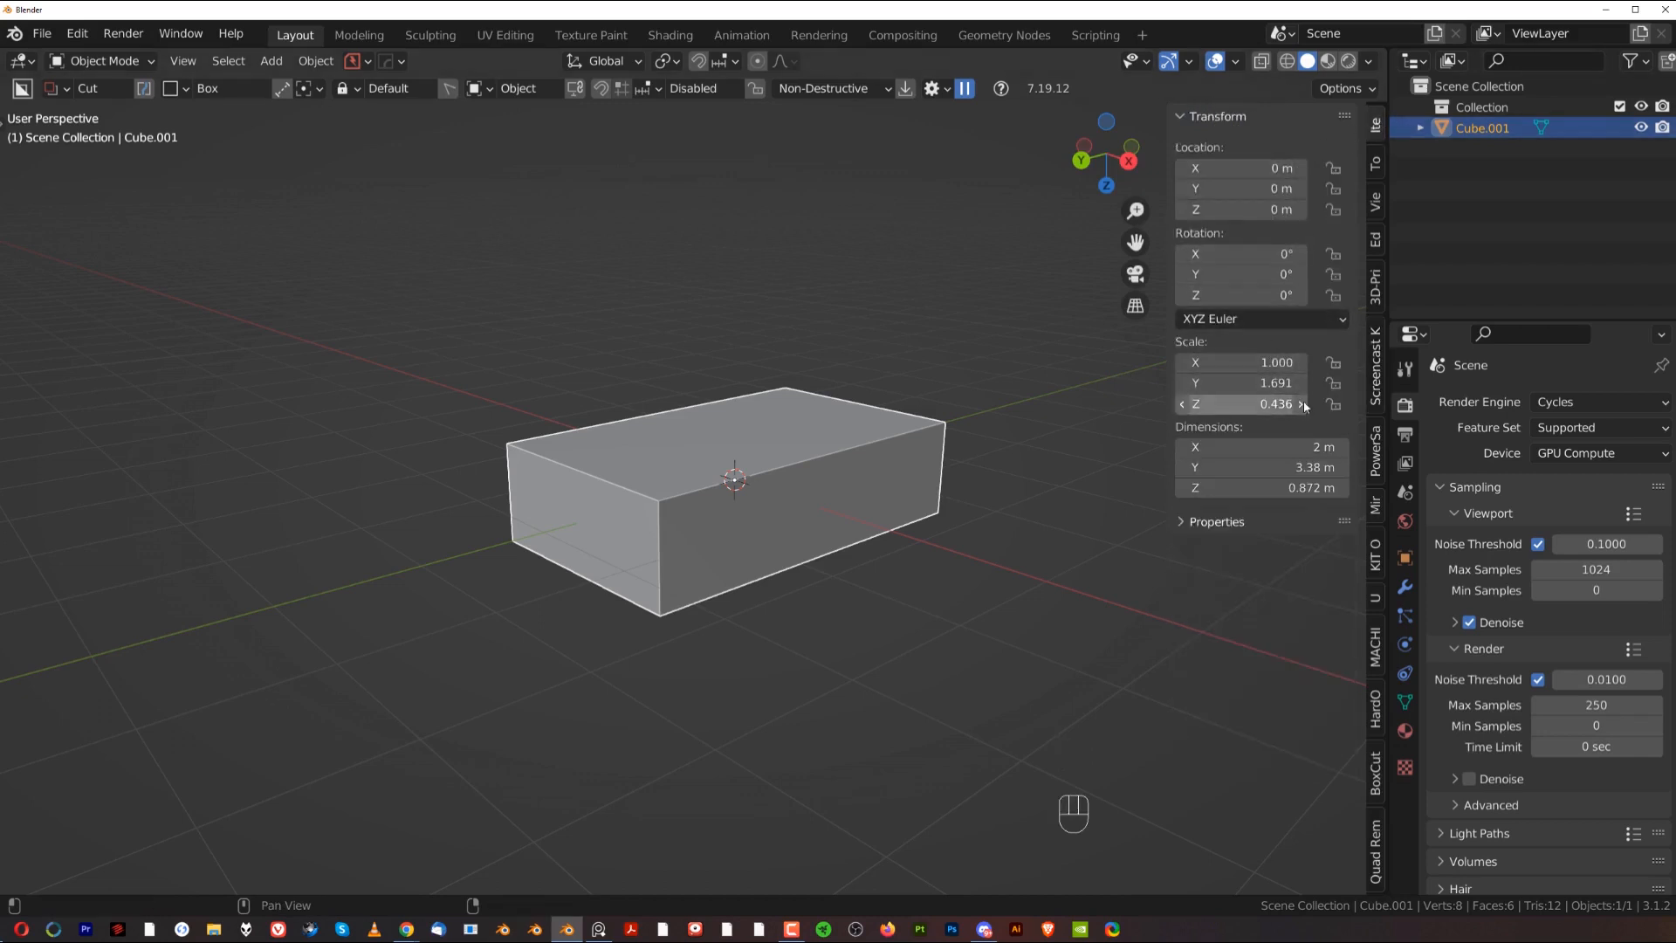
Step: Try stretching the box further along the Y axis
key(s)
key(y)
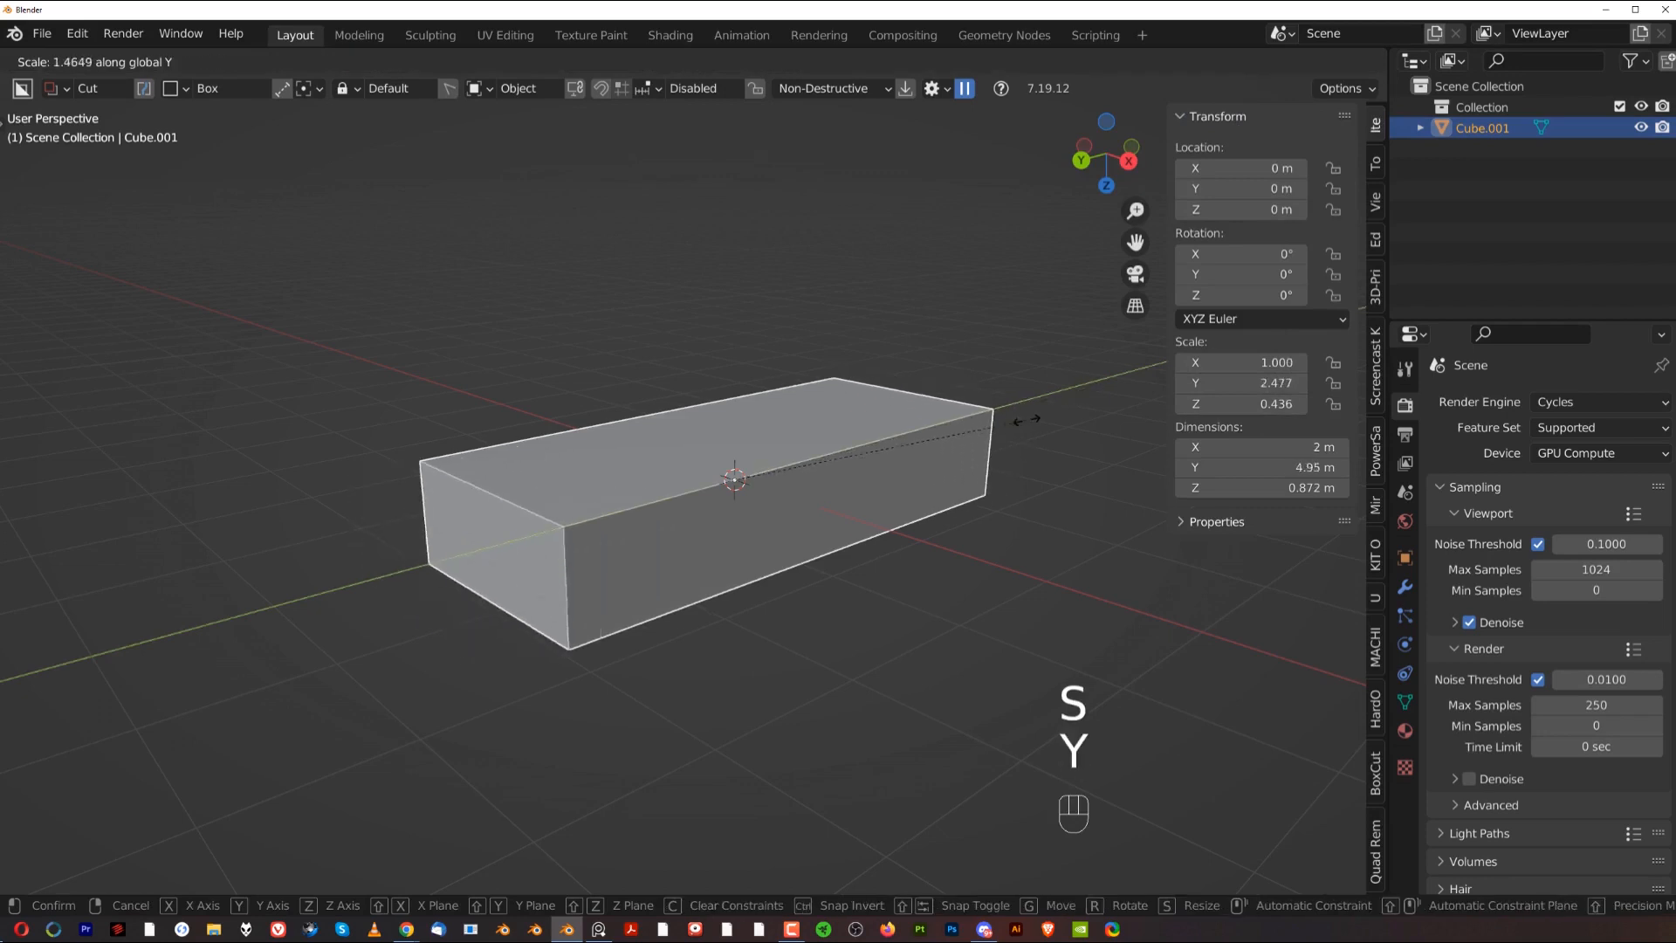
click(997, 431)
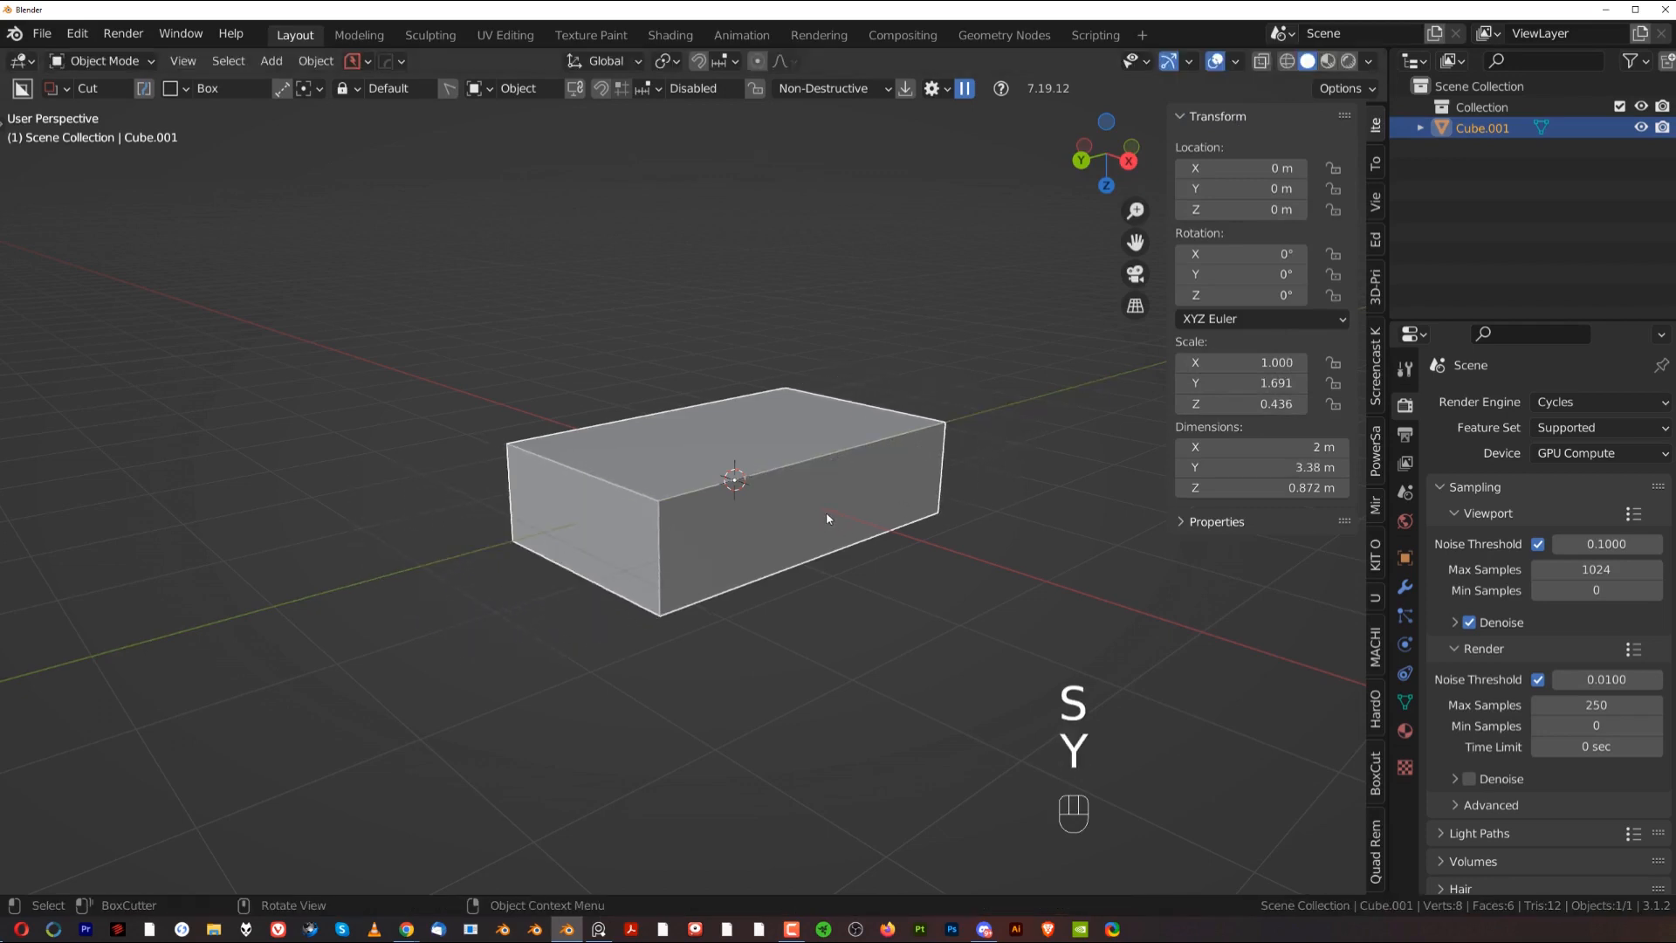
Step: Apply the box's scale and hide its transform properties
shift+middle_drag(767, 422, 666, 498)
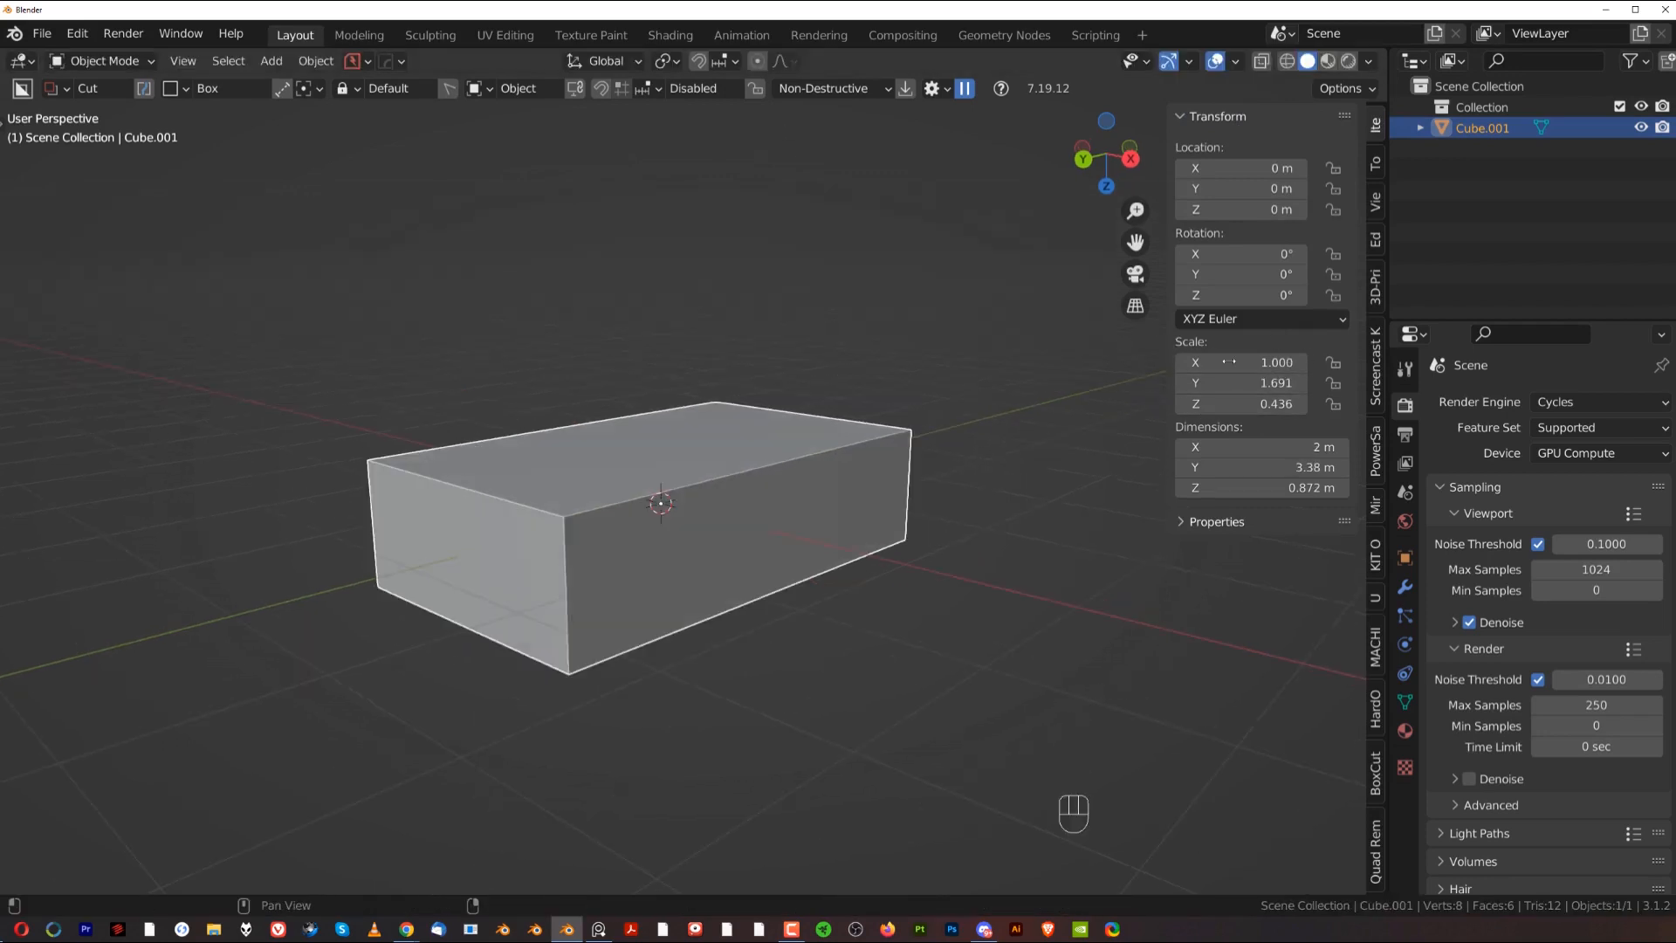
shift+middle_drag(831, 442, 999, 399)
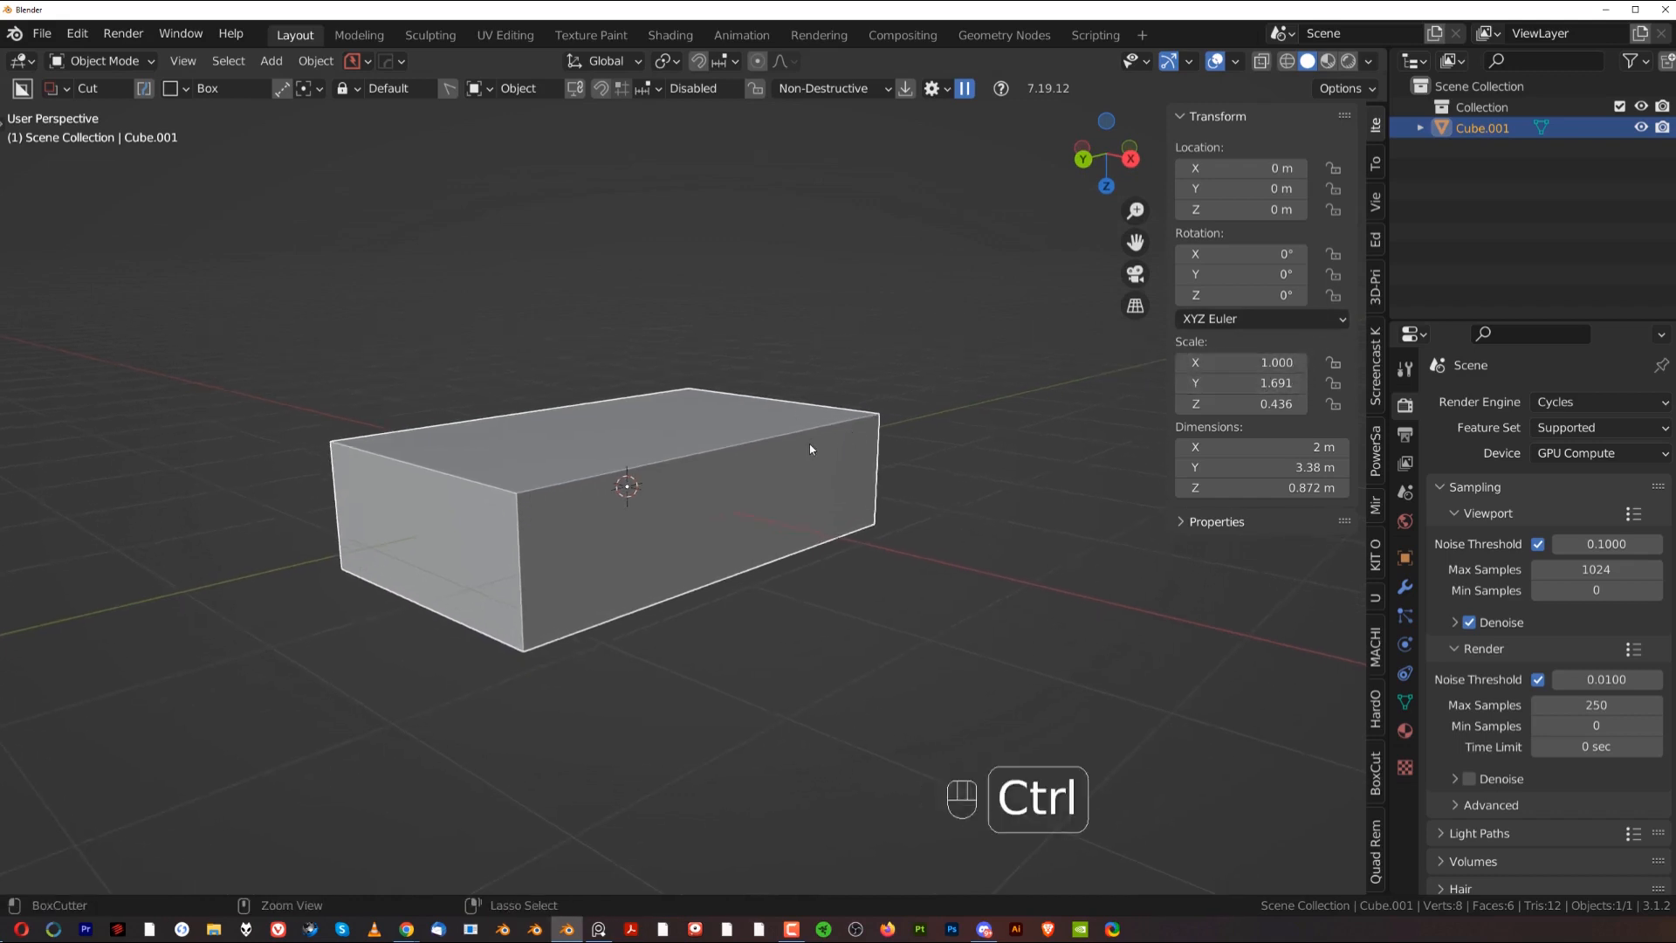
key(ctrl+a)
click(798, 486)
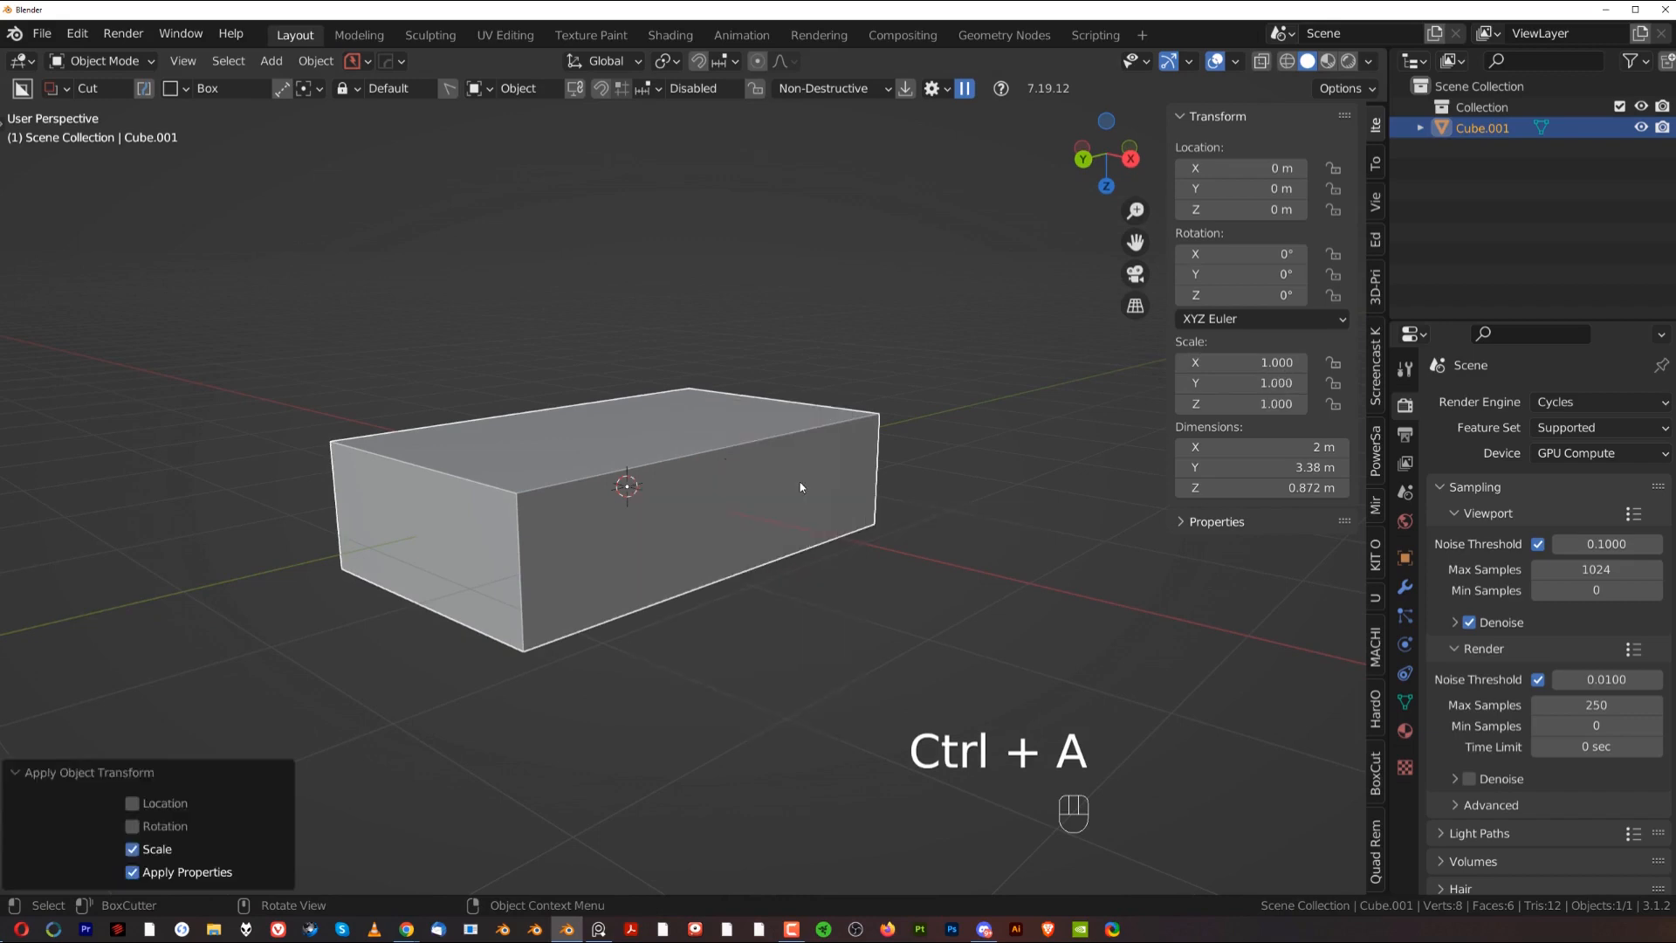
middle_drag(803, 477, 908, 480)
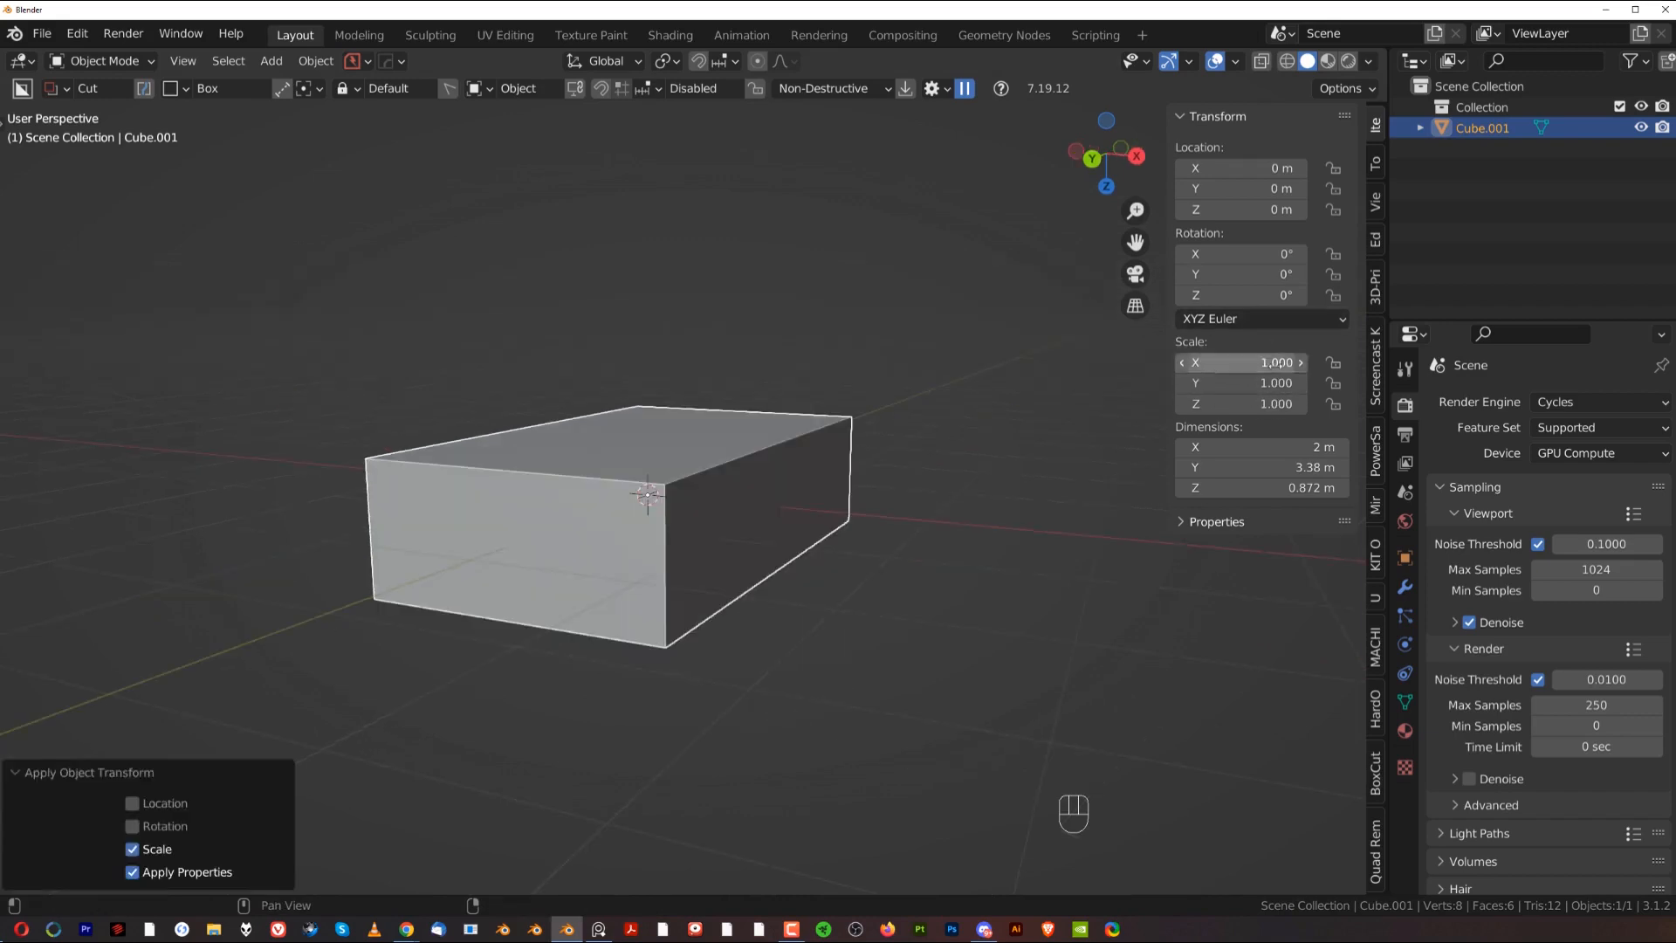
middle_drag(824, 425, 612, 391)
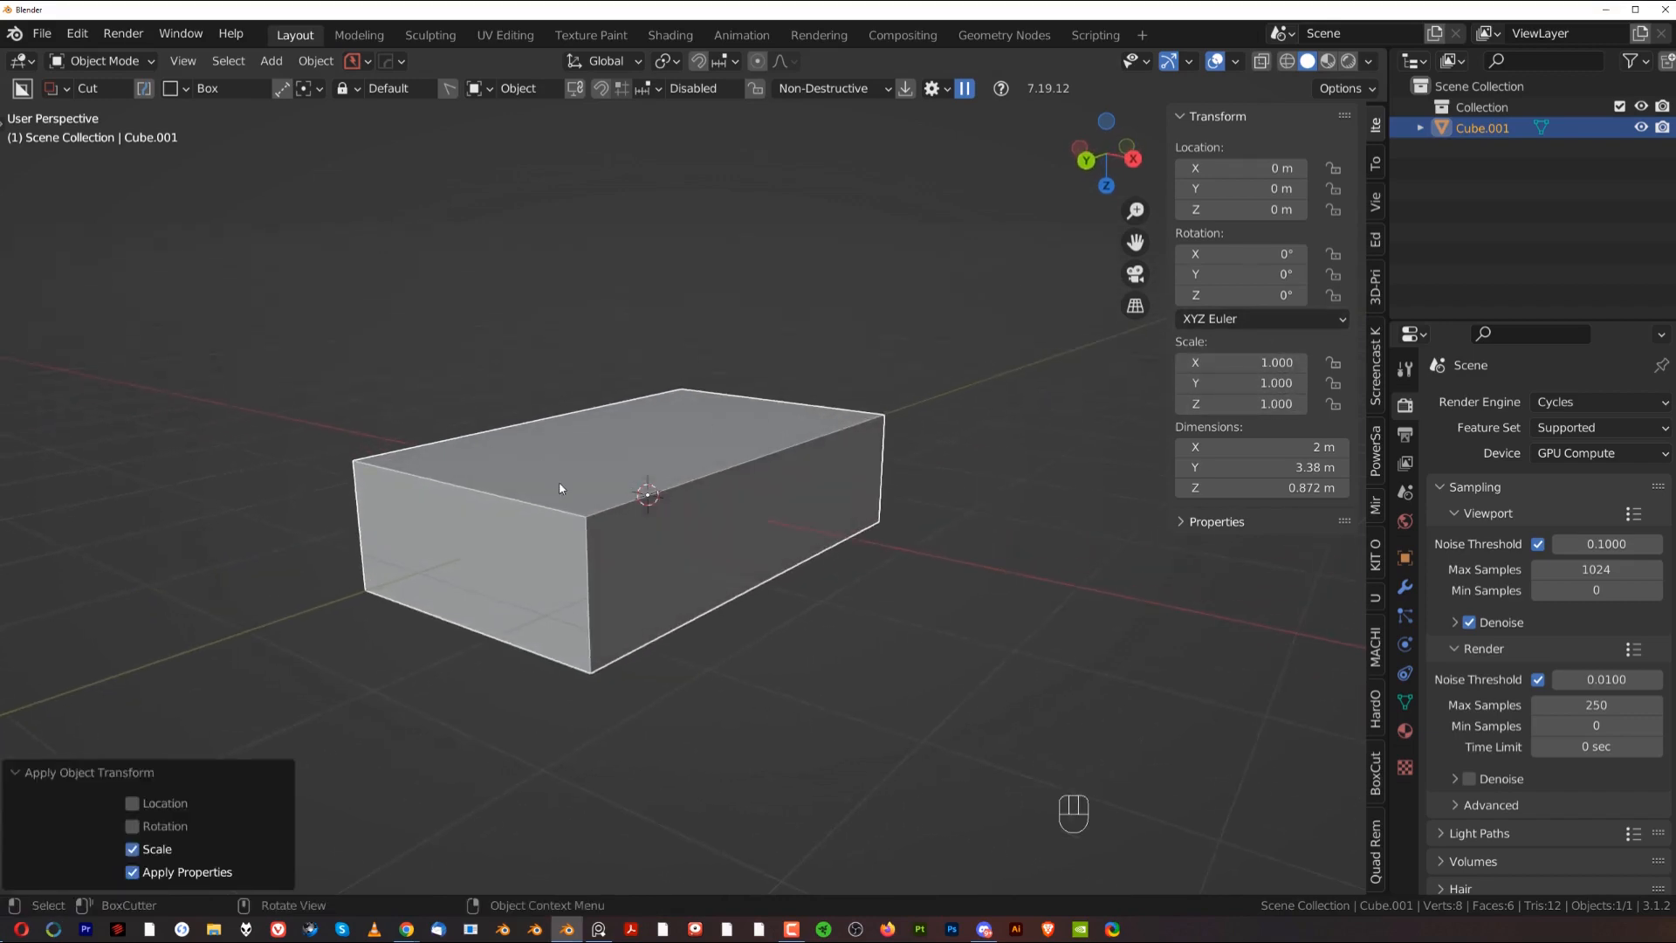
shift+middle_drag(695, 488, 695, 486)
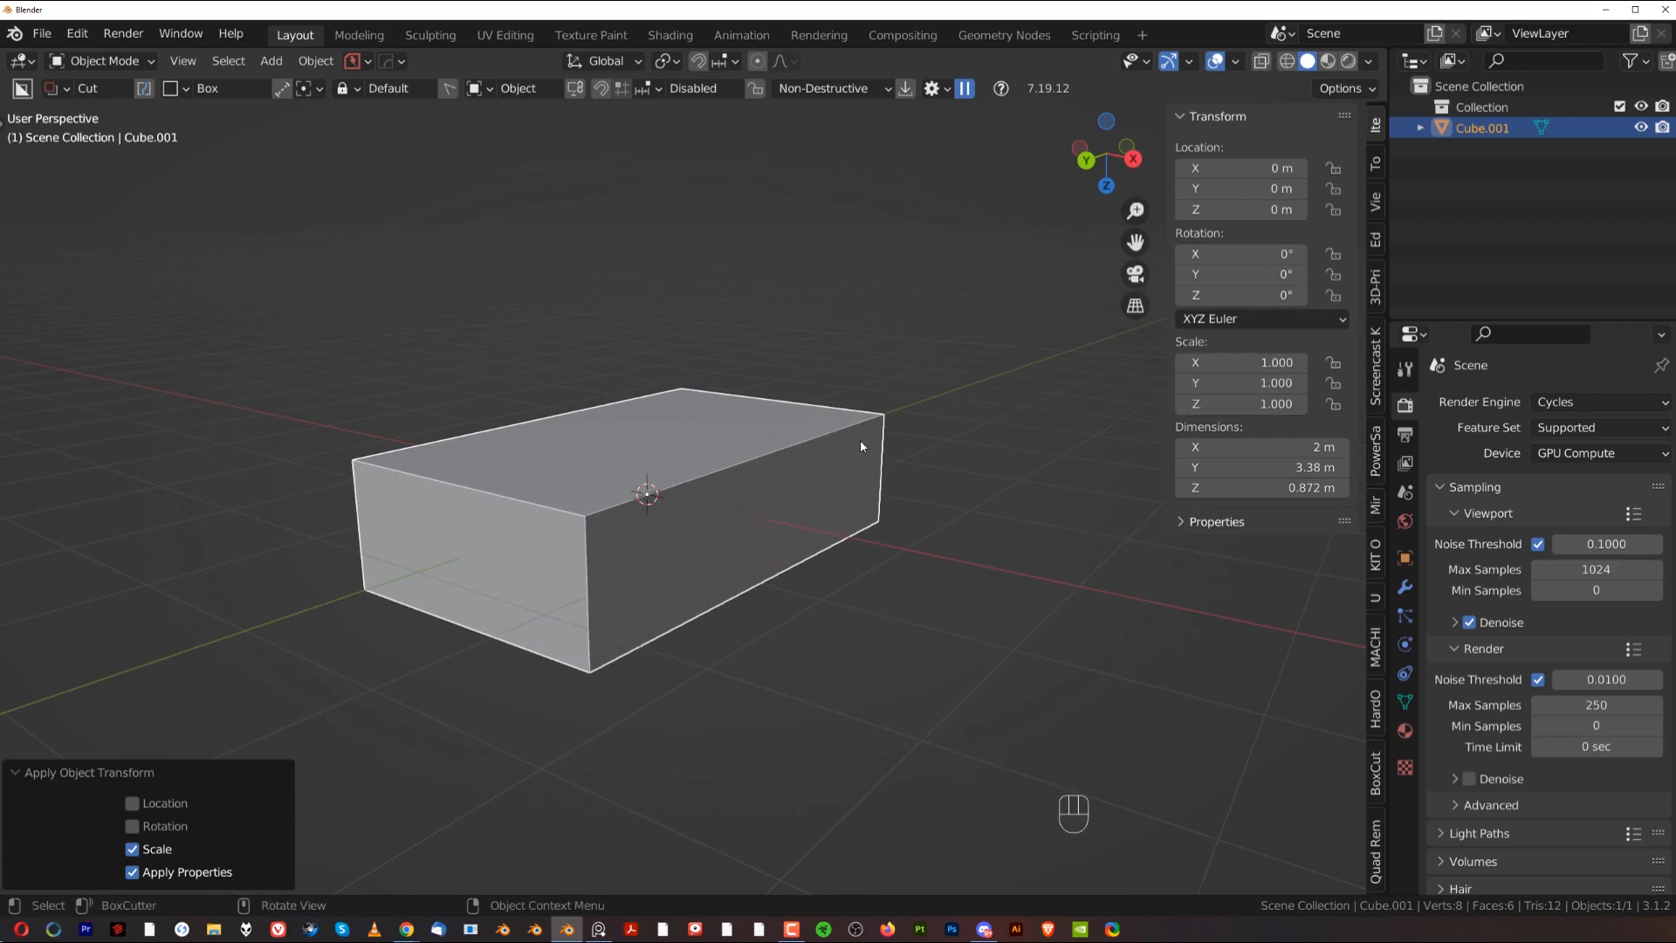
key(n)
shift+middle_drag(704, 465, 769, 440)
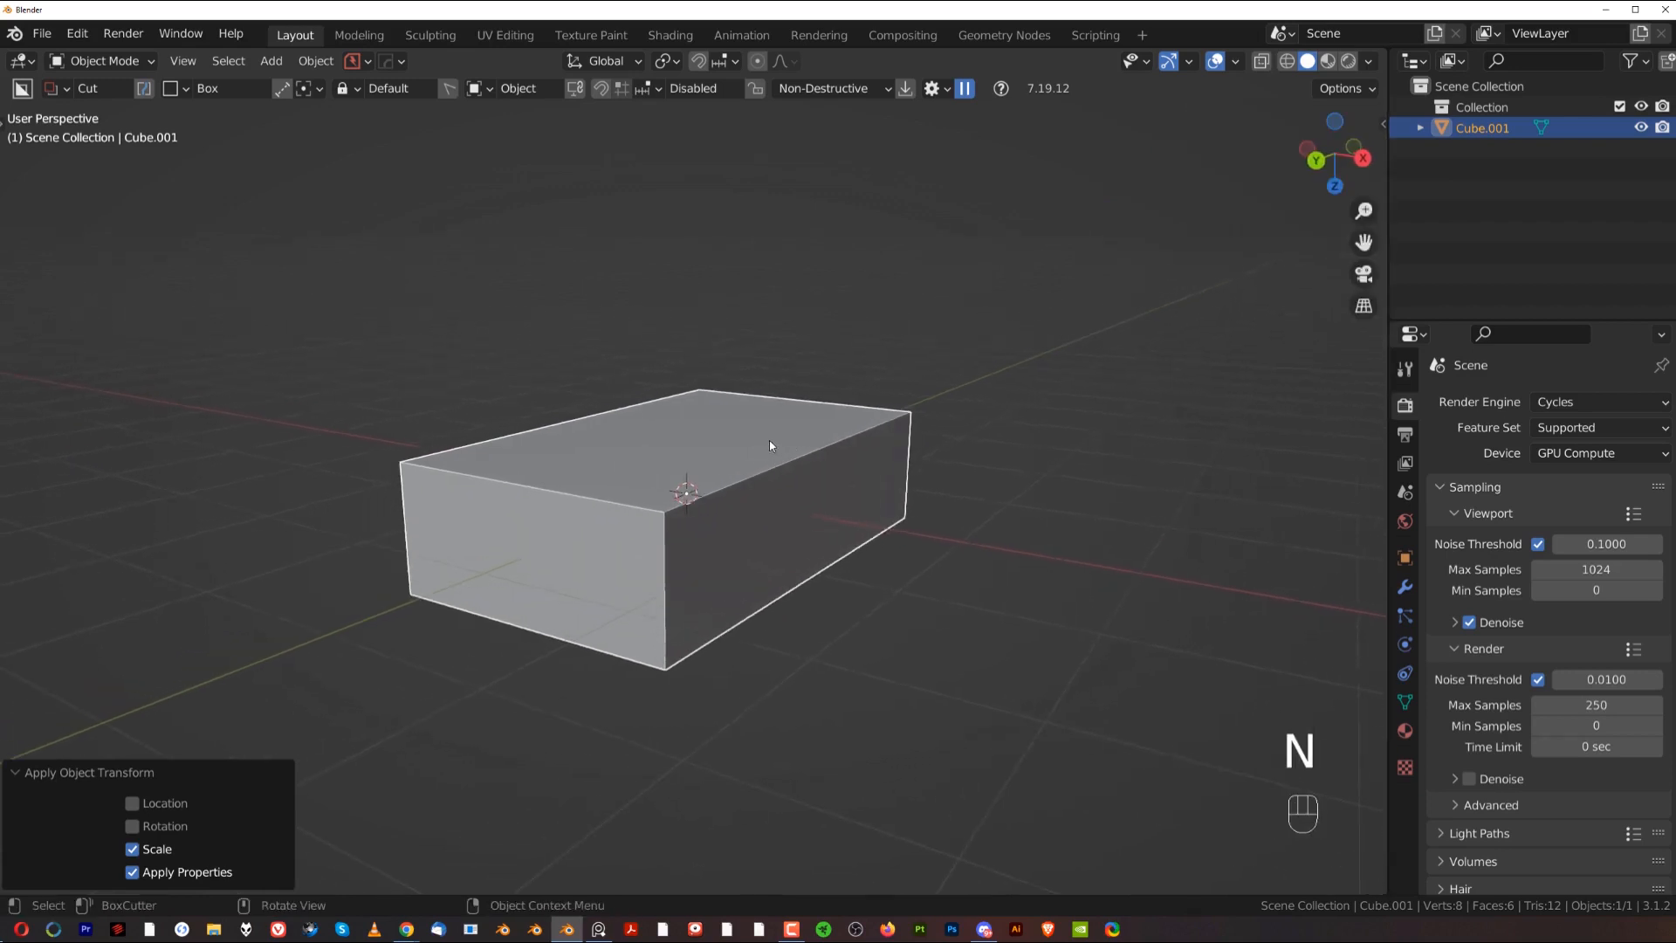
Step: Bevel the box's long upper edge in edge editing with a width of about 0.196 m and a single segment
key(Tab)
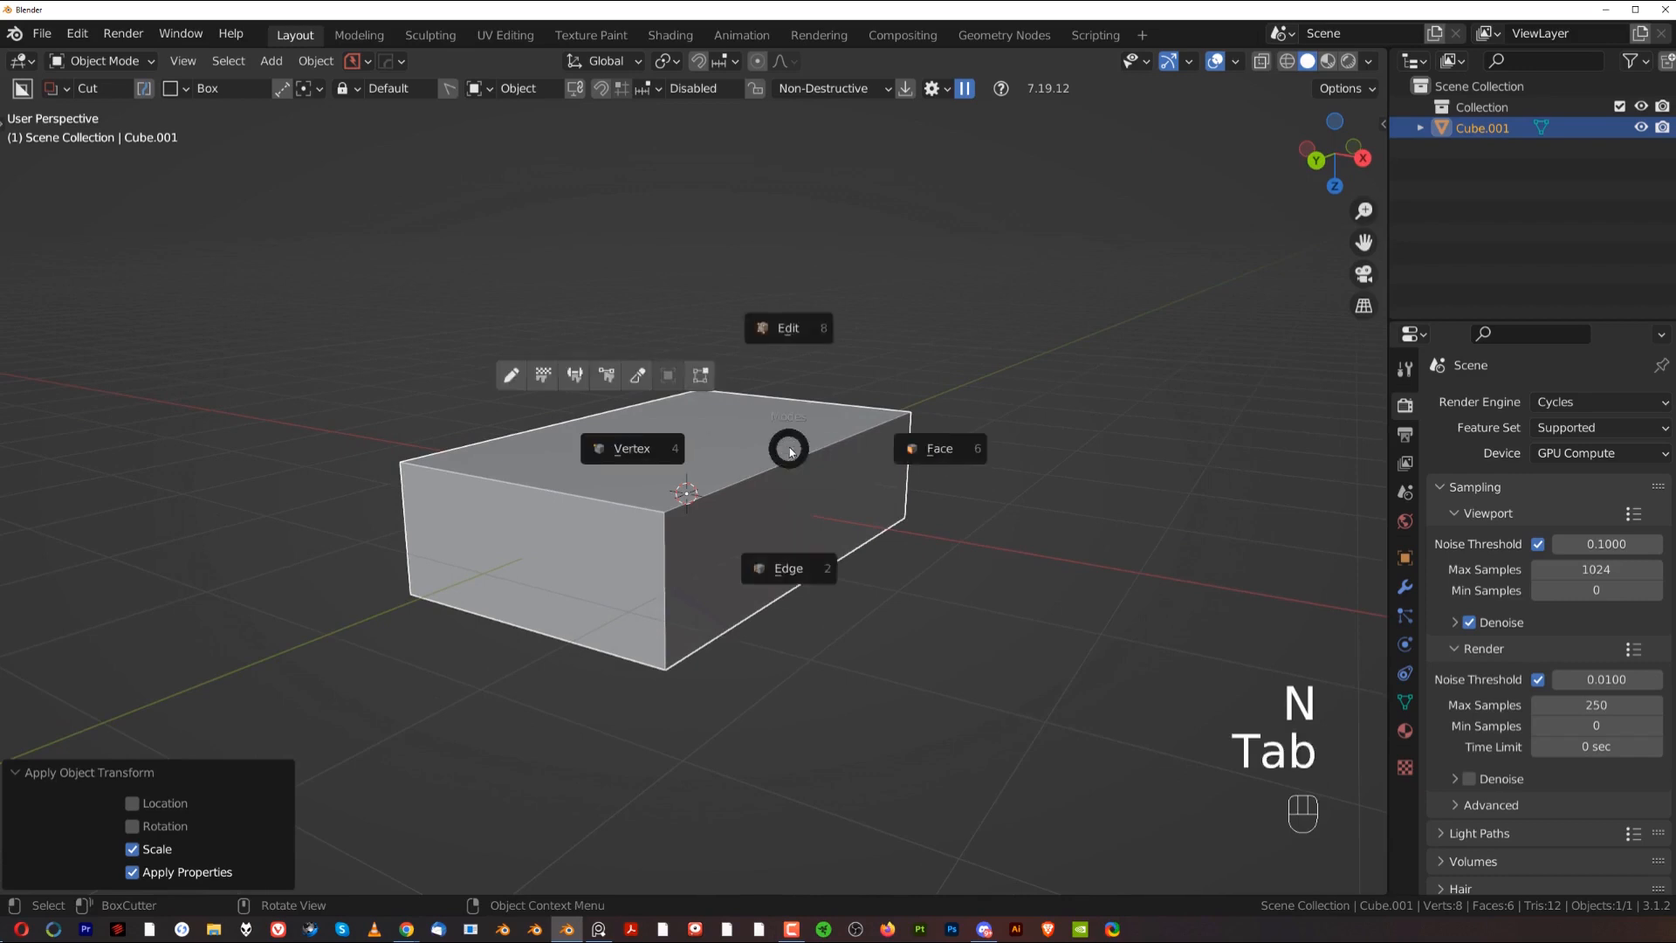
click(816, 570)
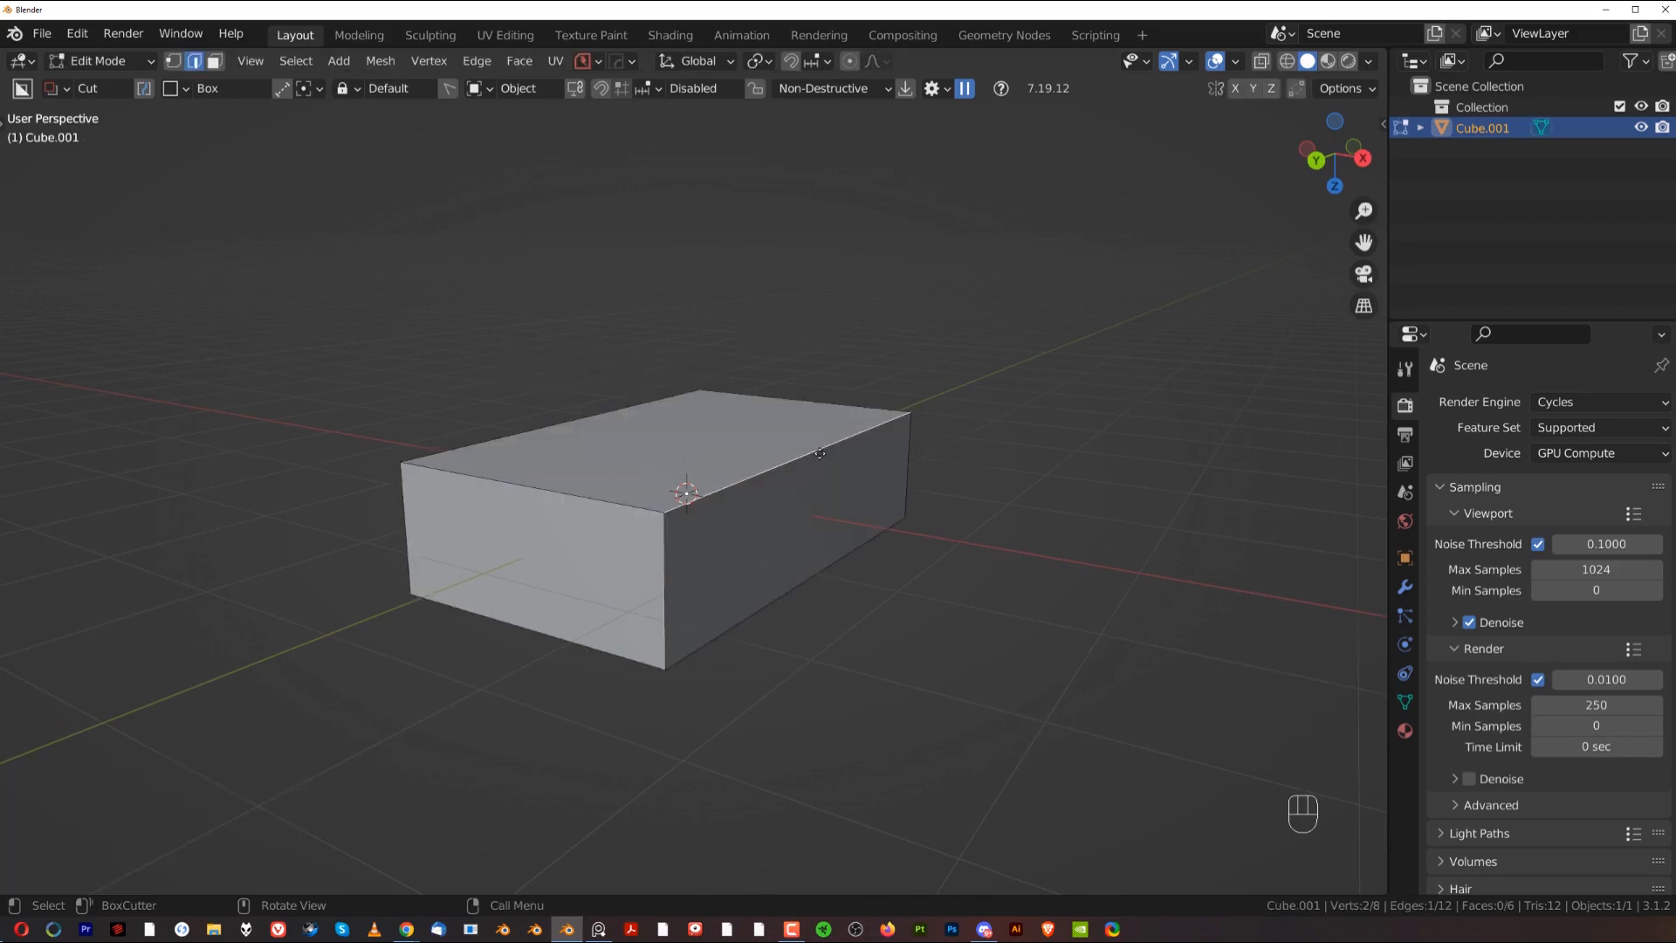
key(g)
right_click(880, 395)
key(ctrl+b)
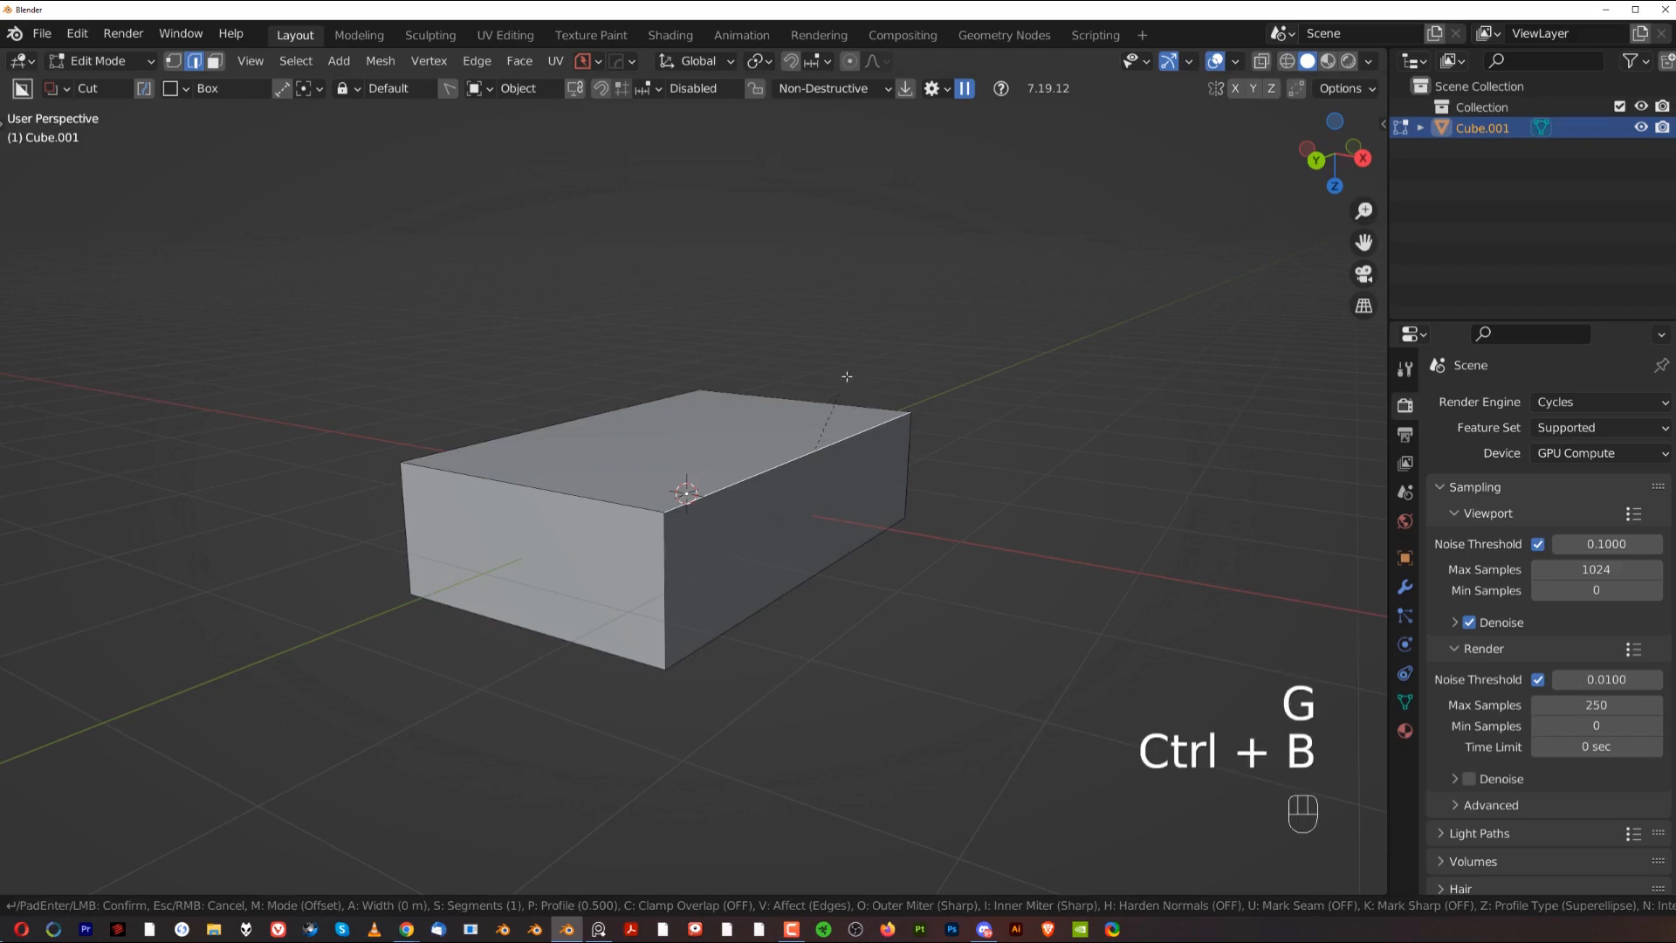
click(918, 424)
scroll(809, 515, down, 3)
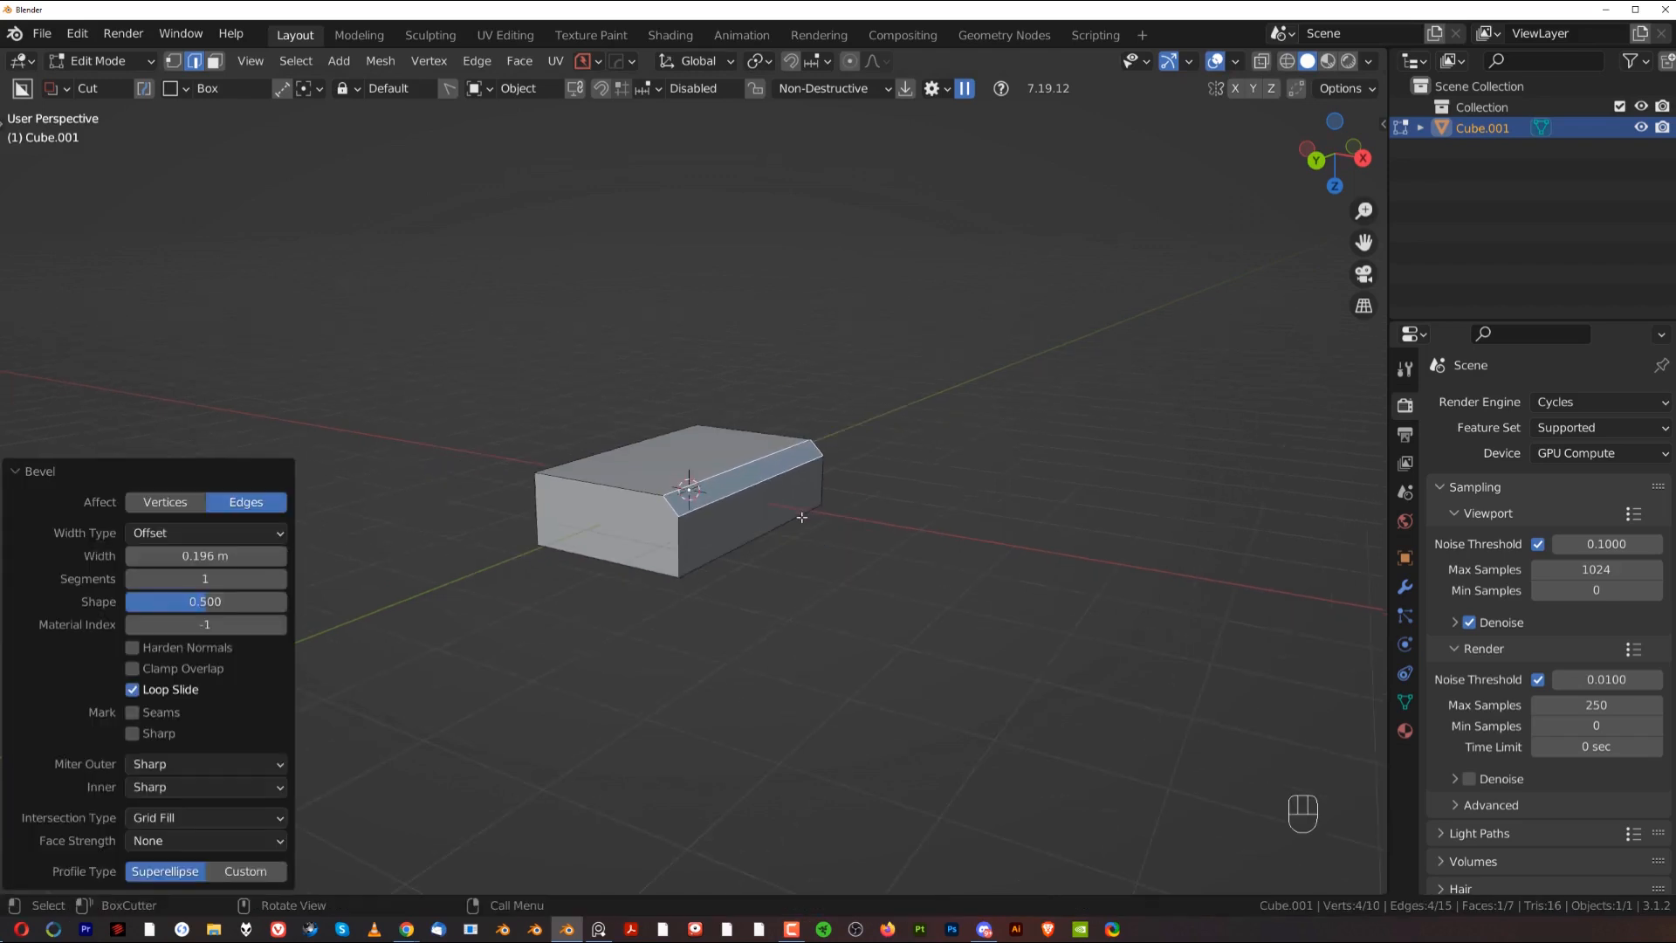
Step: Symmetrize the whole mesh in the +X to -X direction, then return to Object Mode
middle_drag(808, 516, 823, 489)
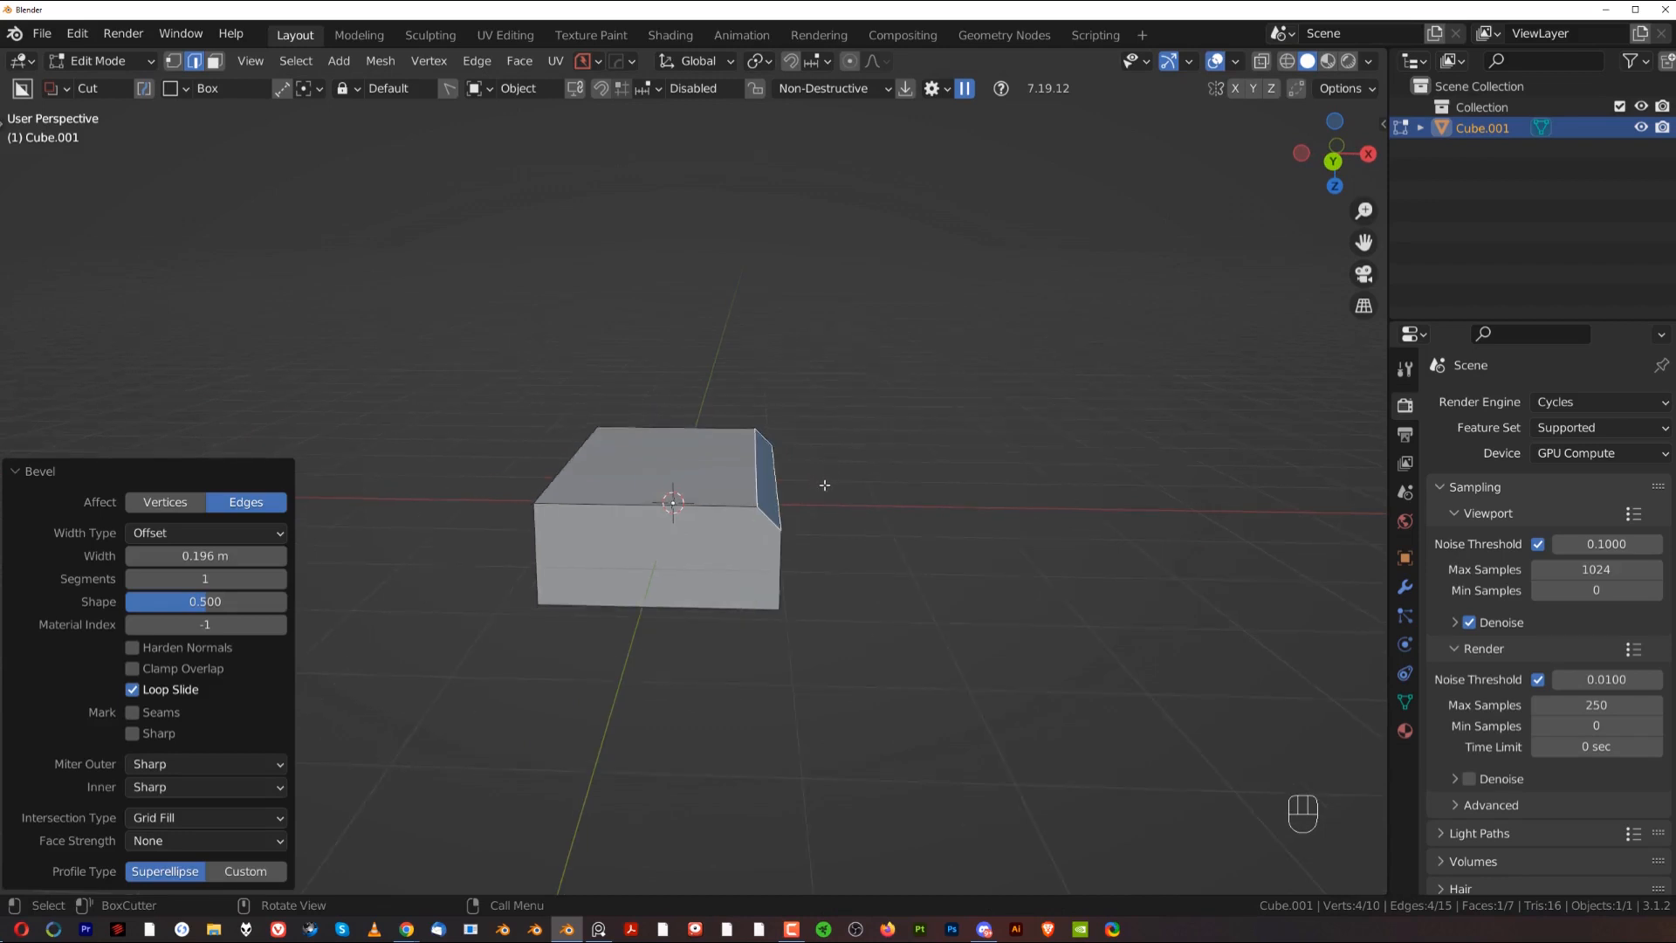
key(a)
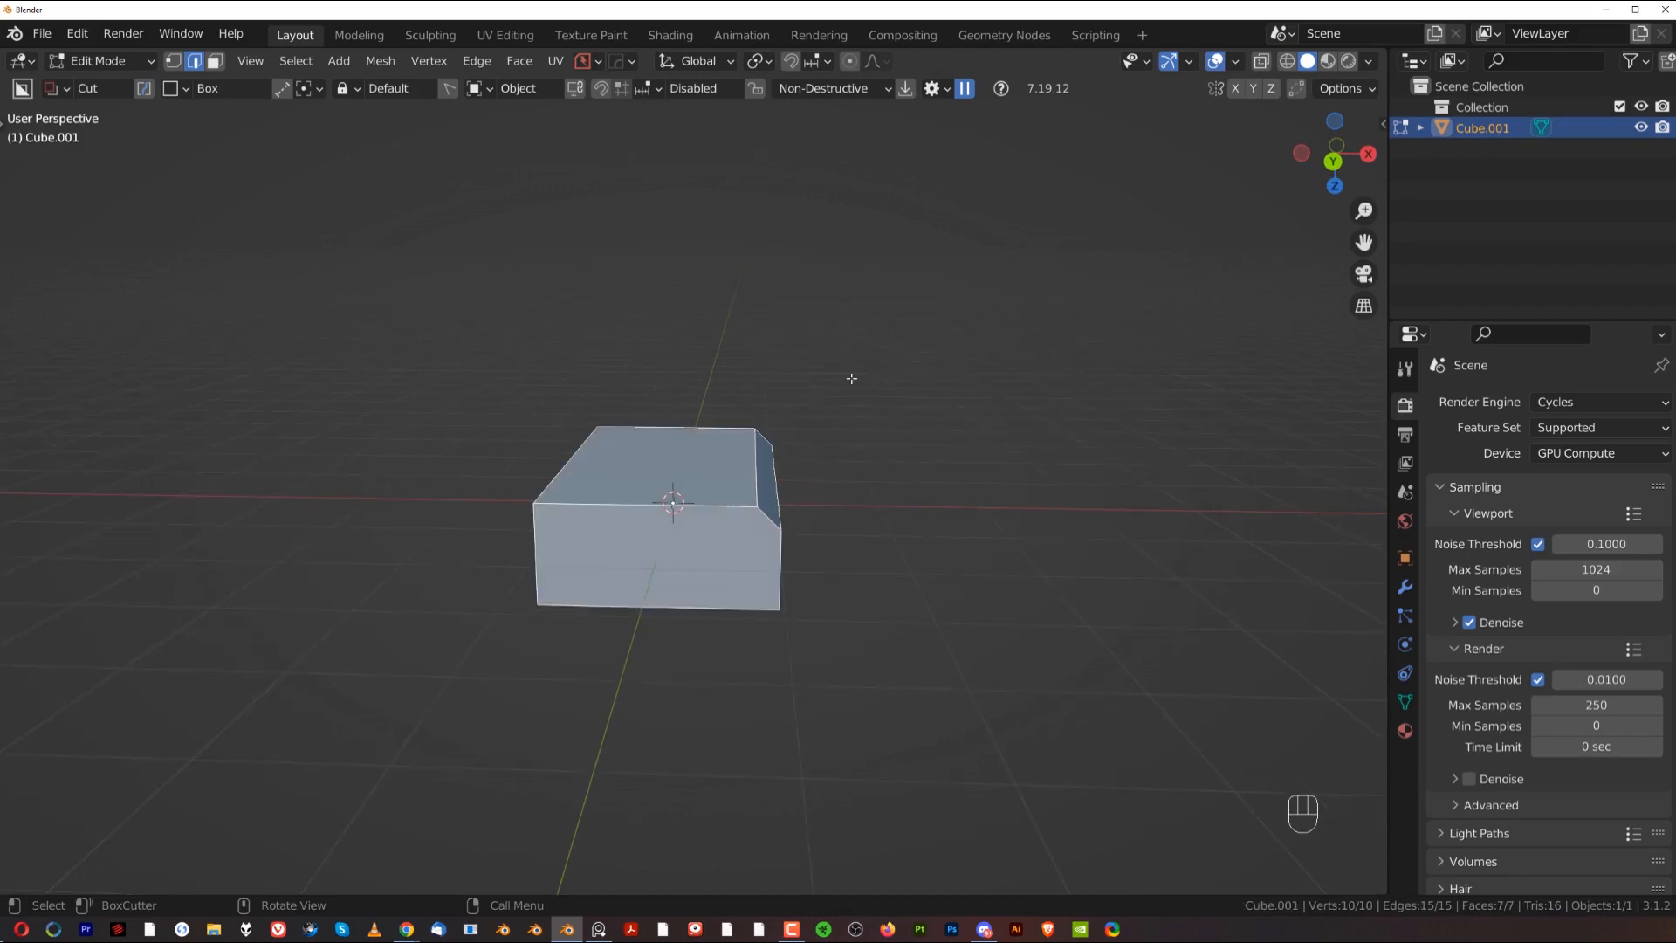
click(399, 60)
click(438, 353)
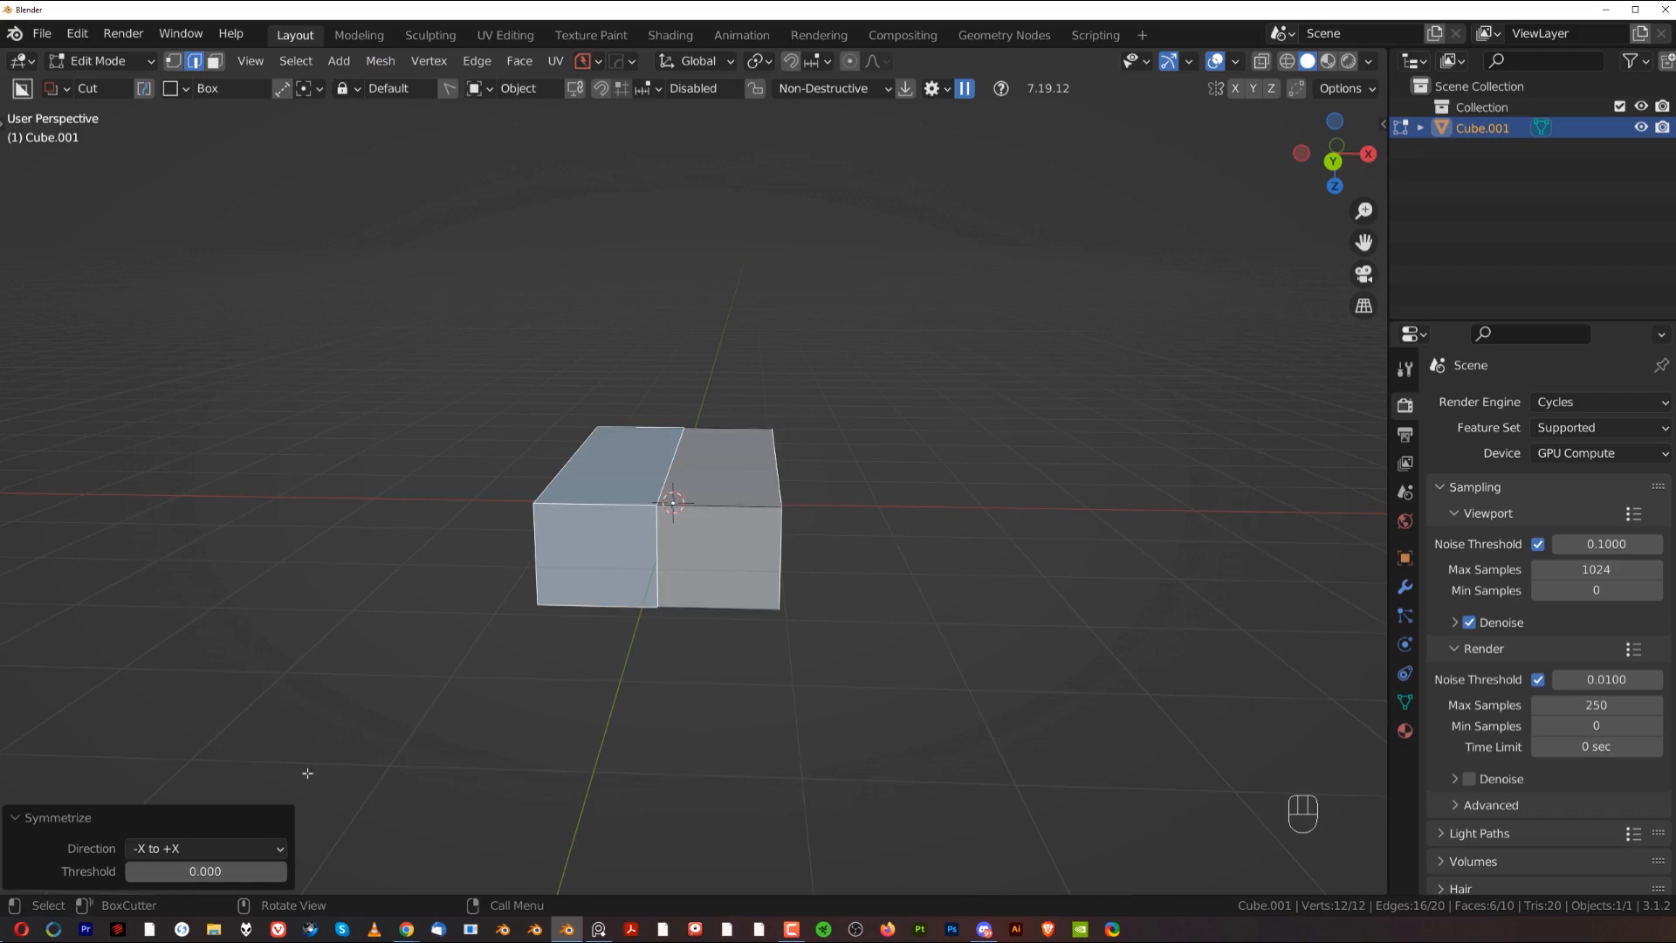
click(204, 849)
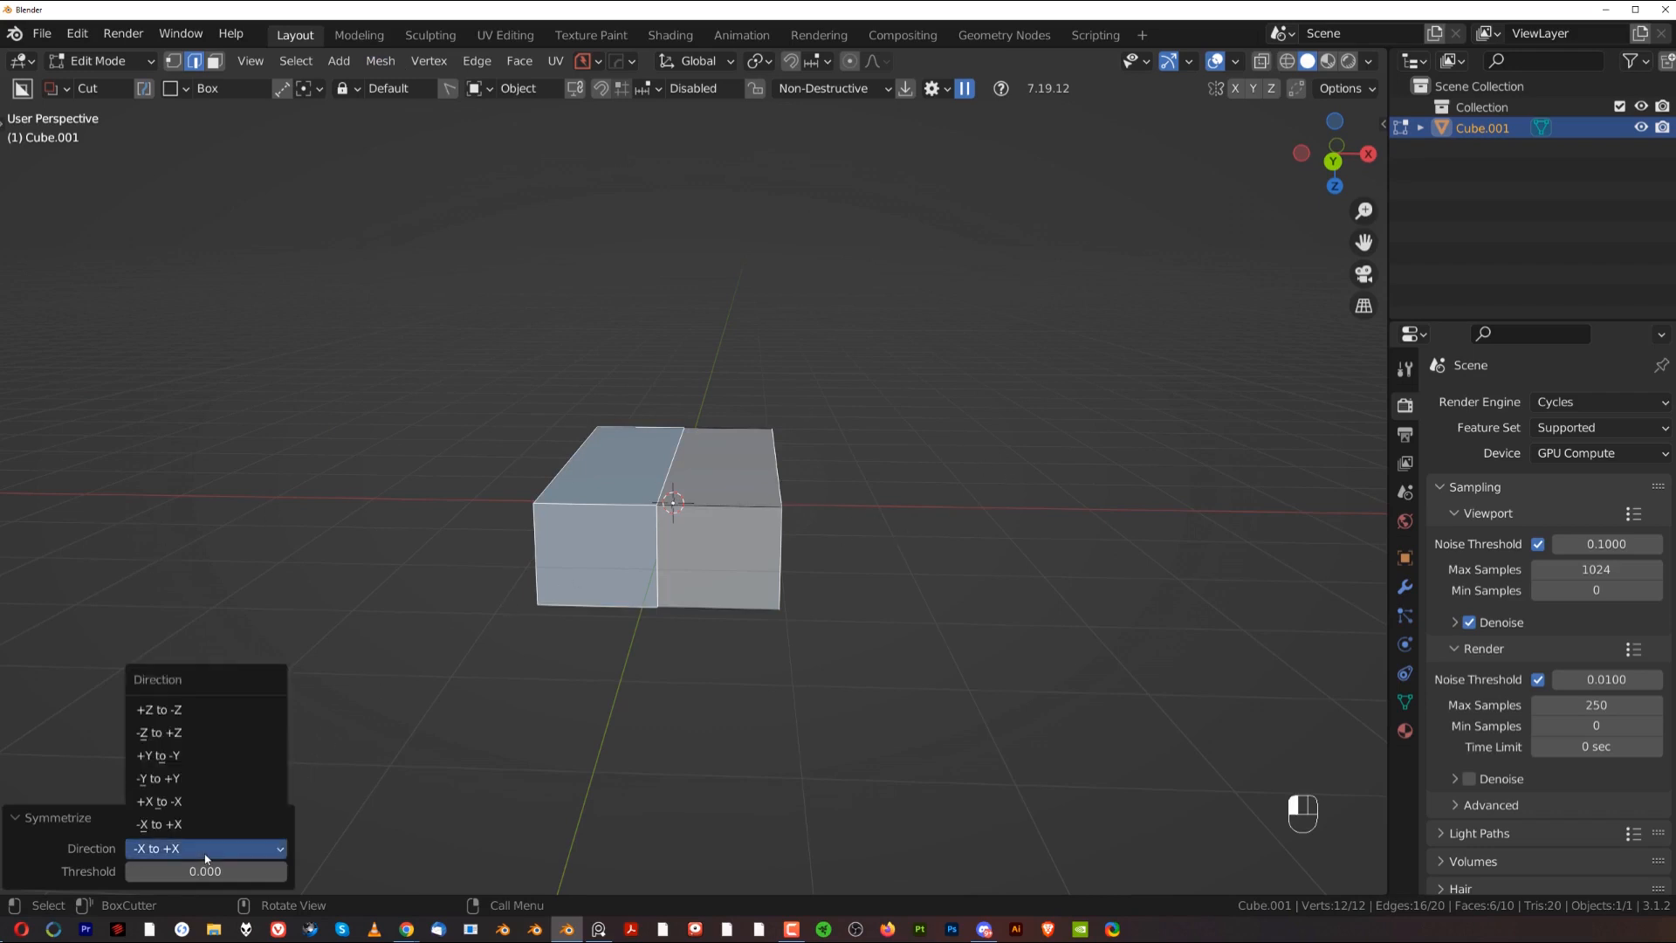
click(193, 801)
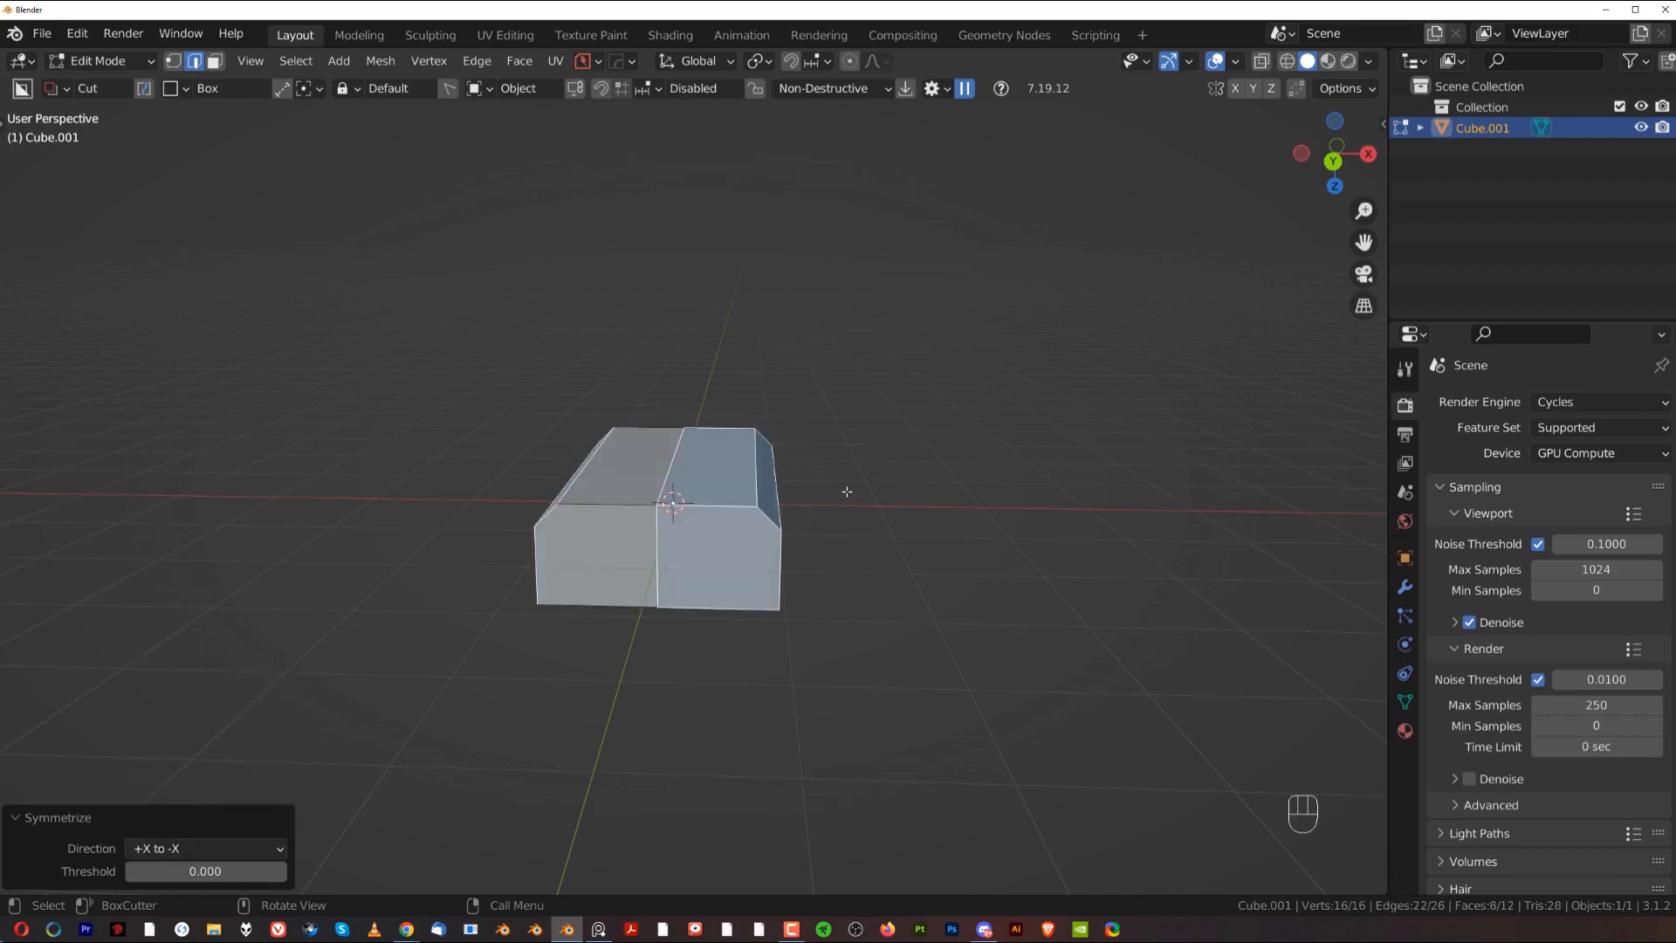
middle_drag(819, 461, 792, 521)
key(Tab)
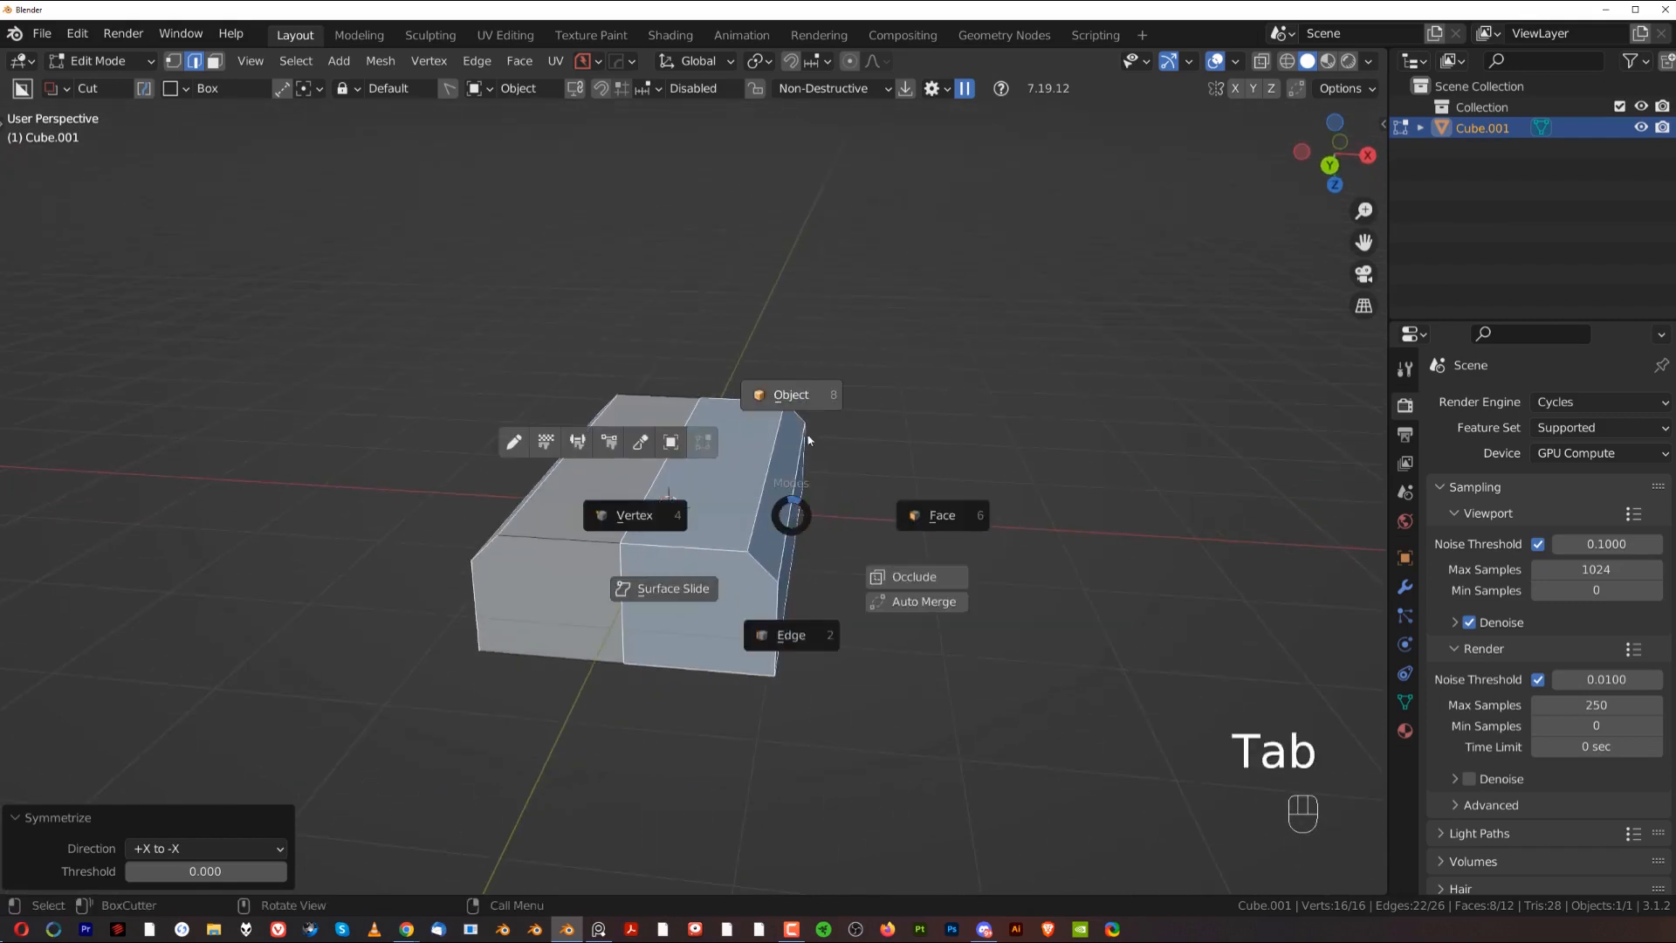
click(798, 397)
Step: Add a Bevel modifier to the chamfered box
middle_drag(761, 479, 709, 448)
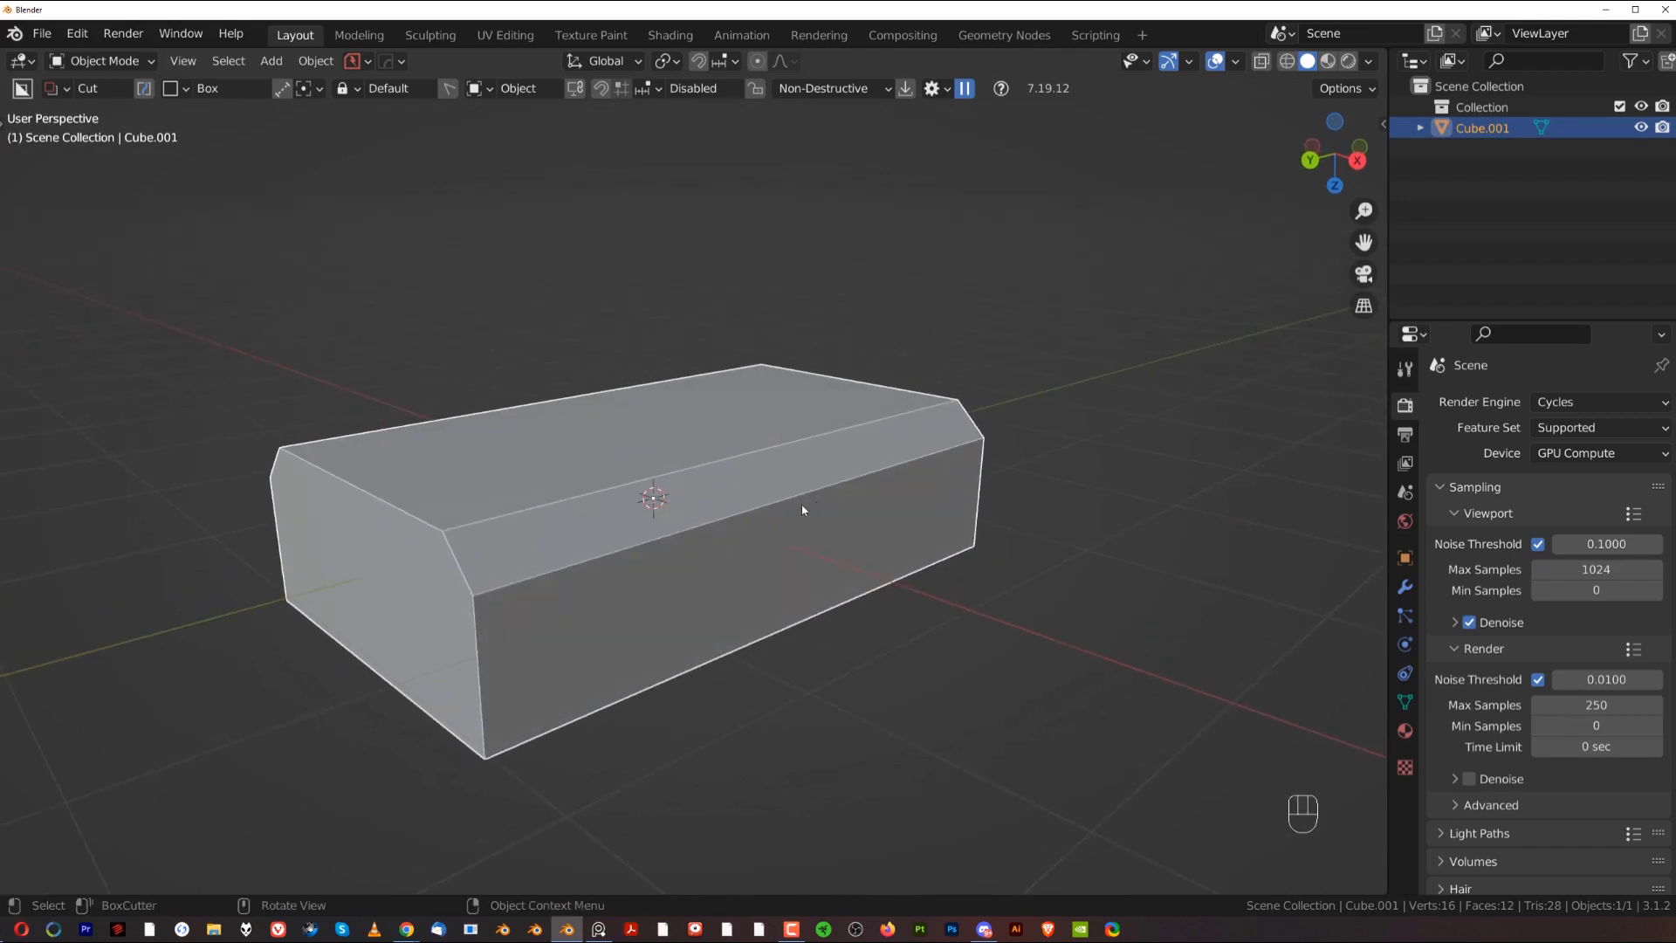
shift+middle_drag(801, 509, 918, 494)
shift+middle_drag(684, 448, 721, 462)
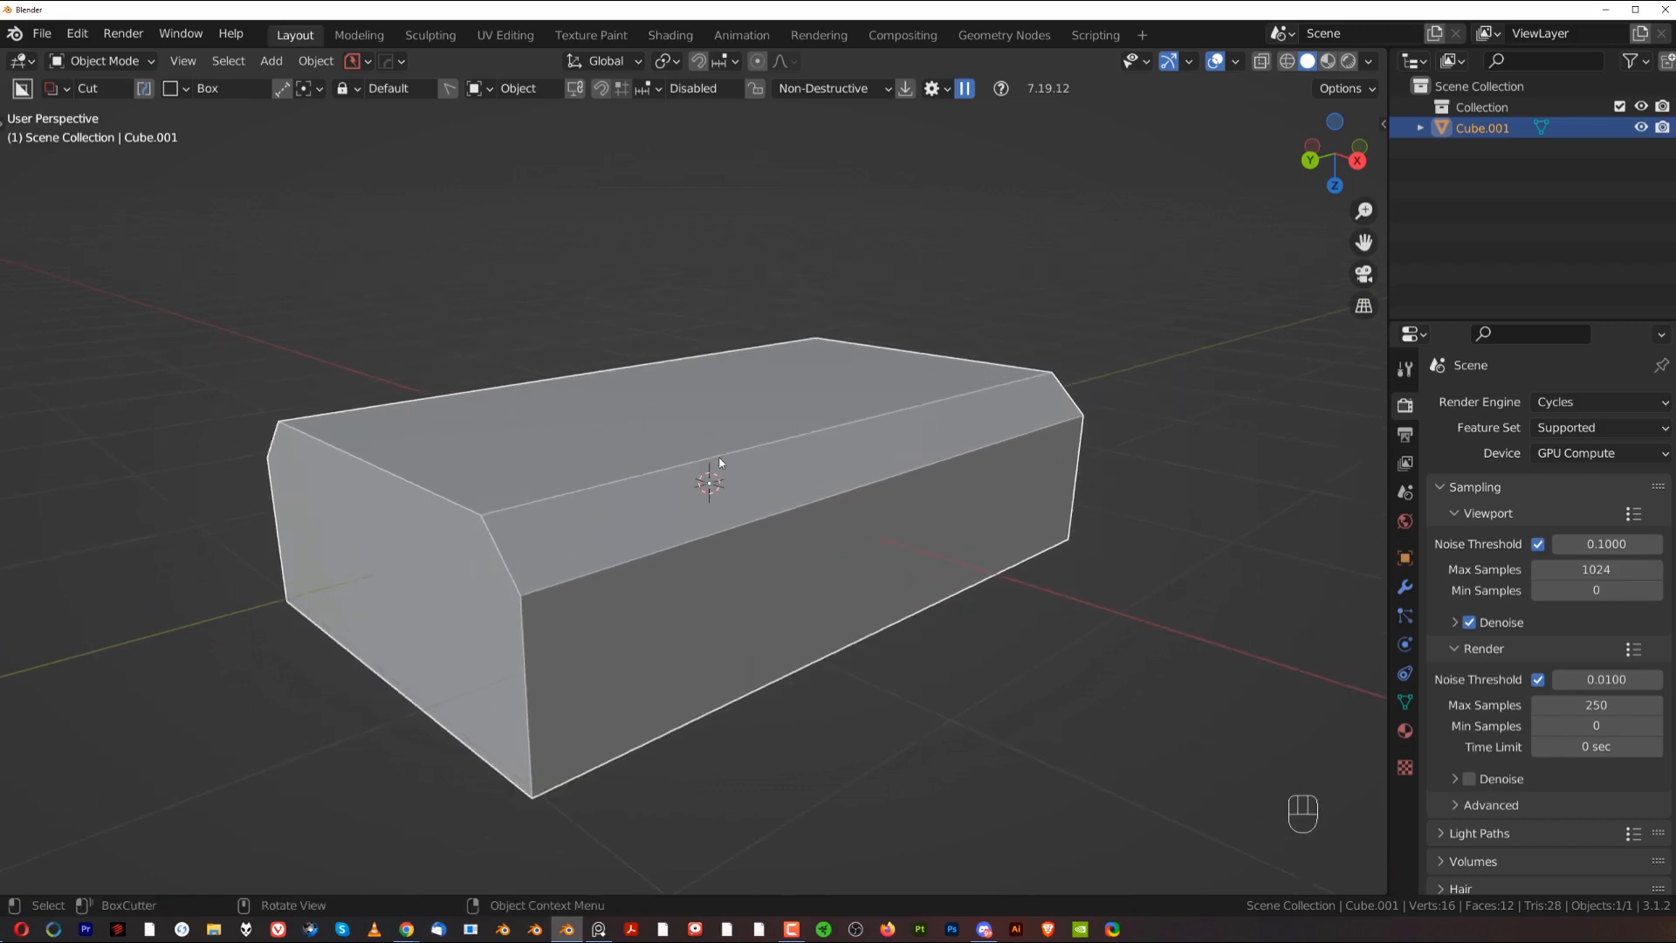
click(1407, 588)
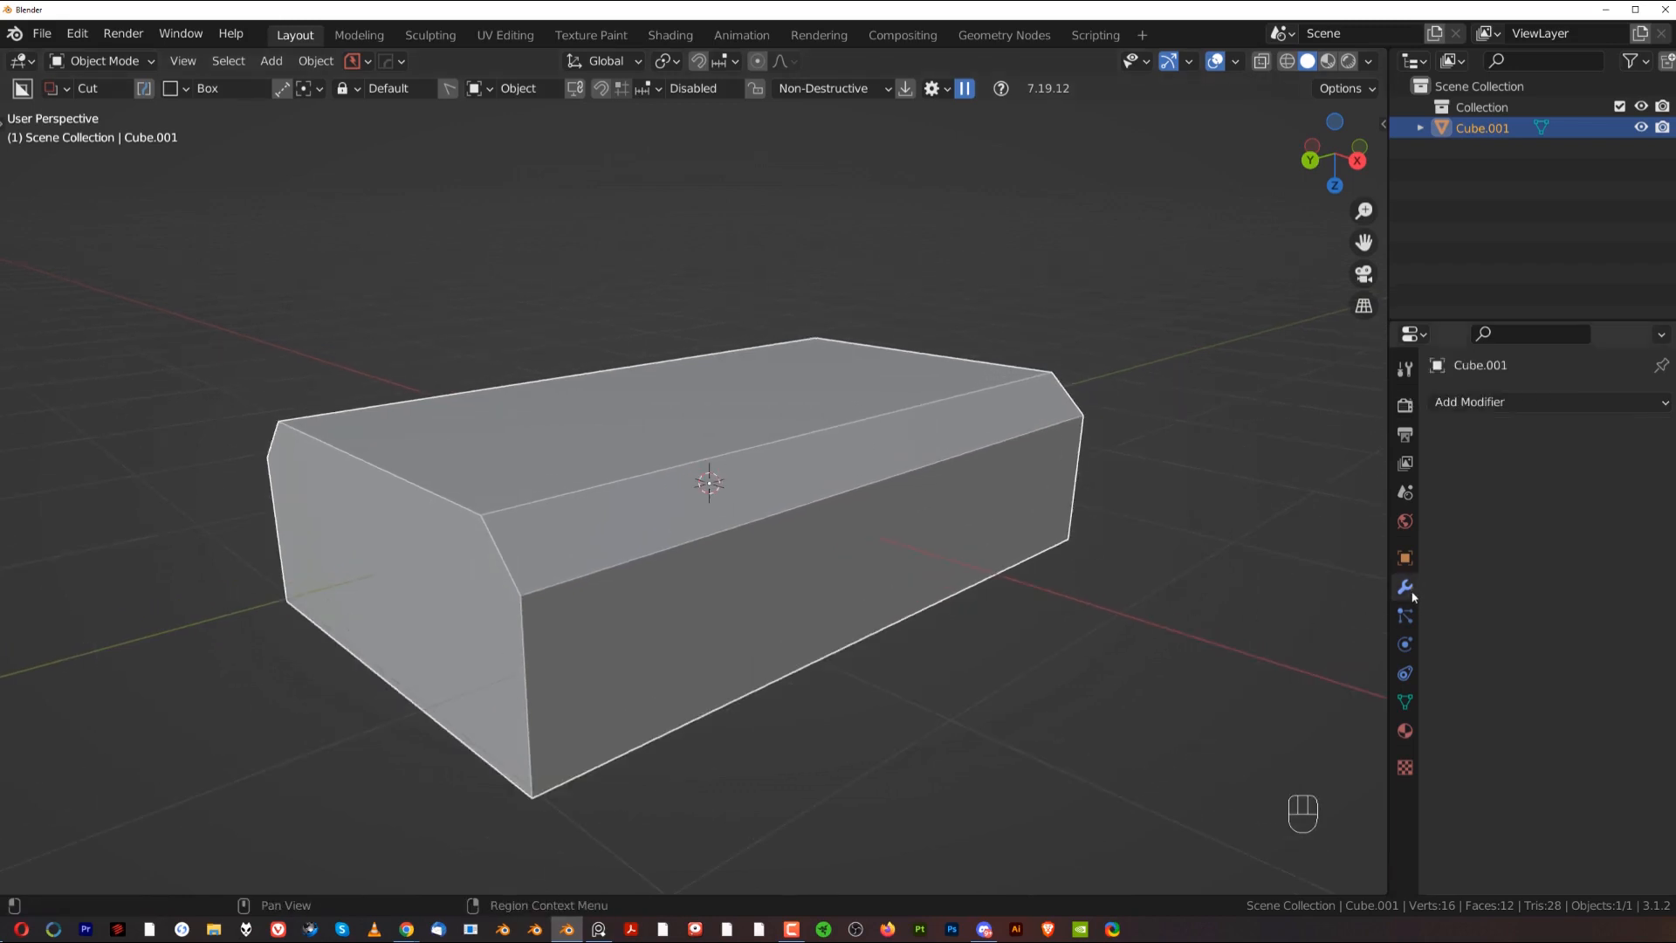
click(1543, 404)
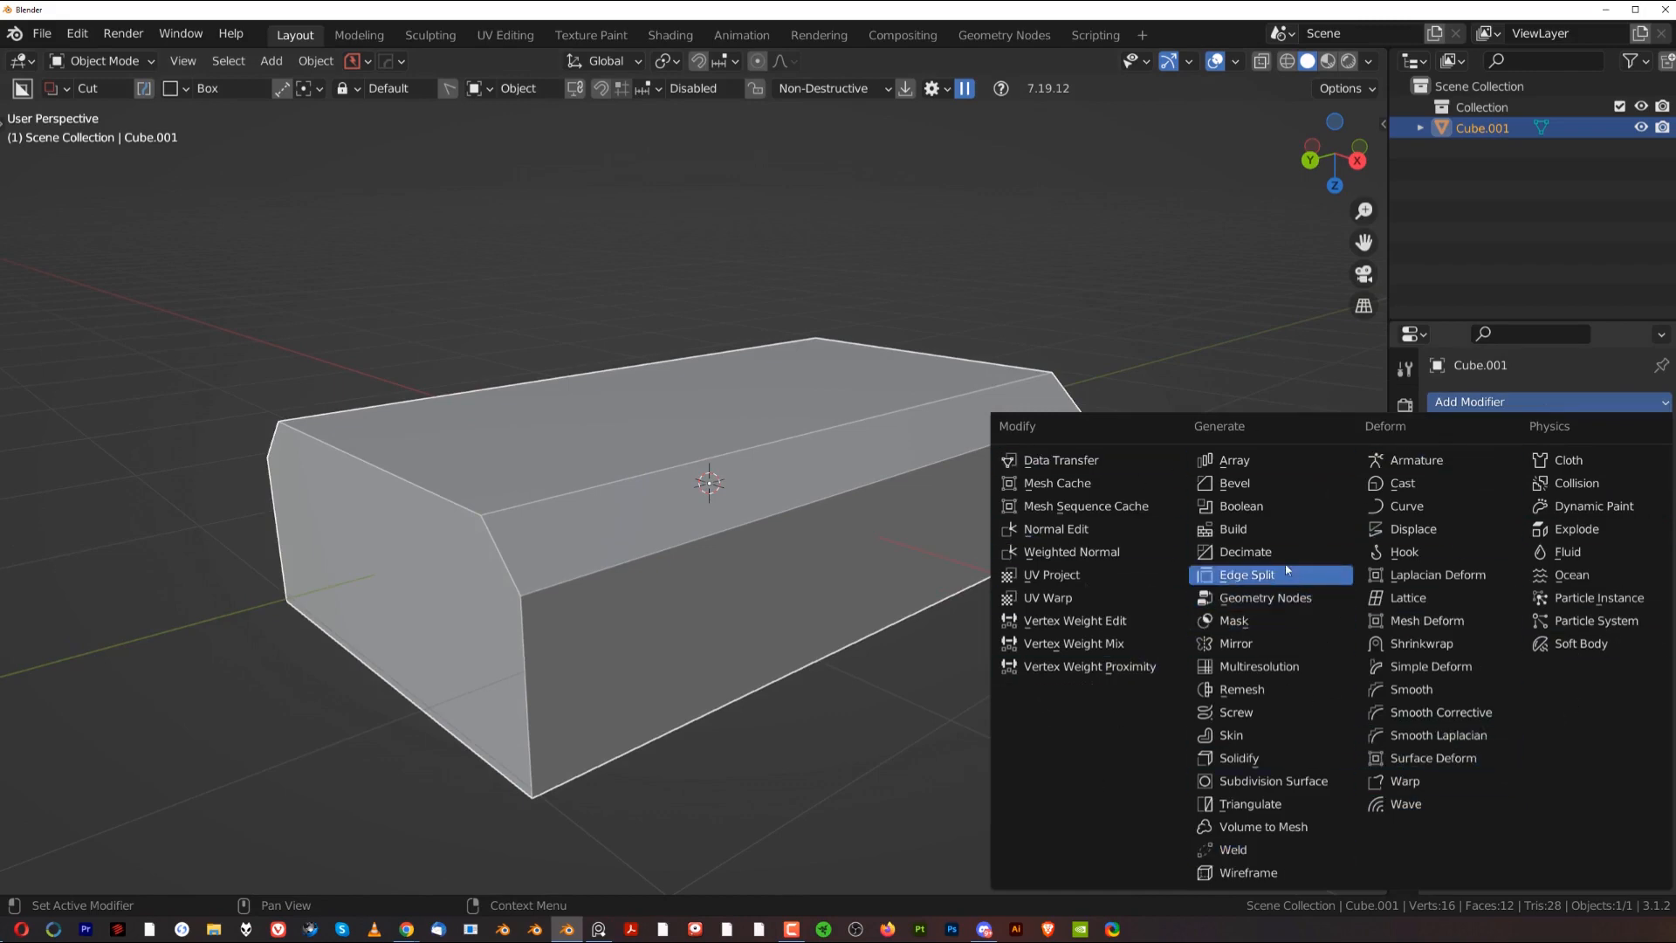
click(1244, 486)
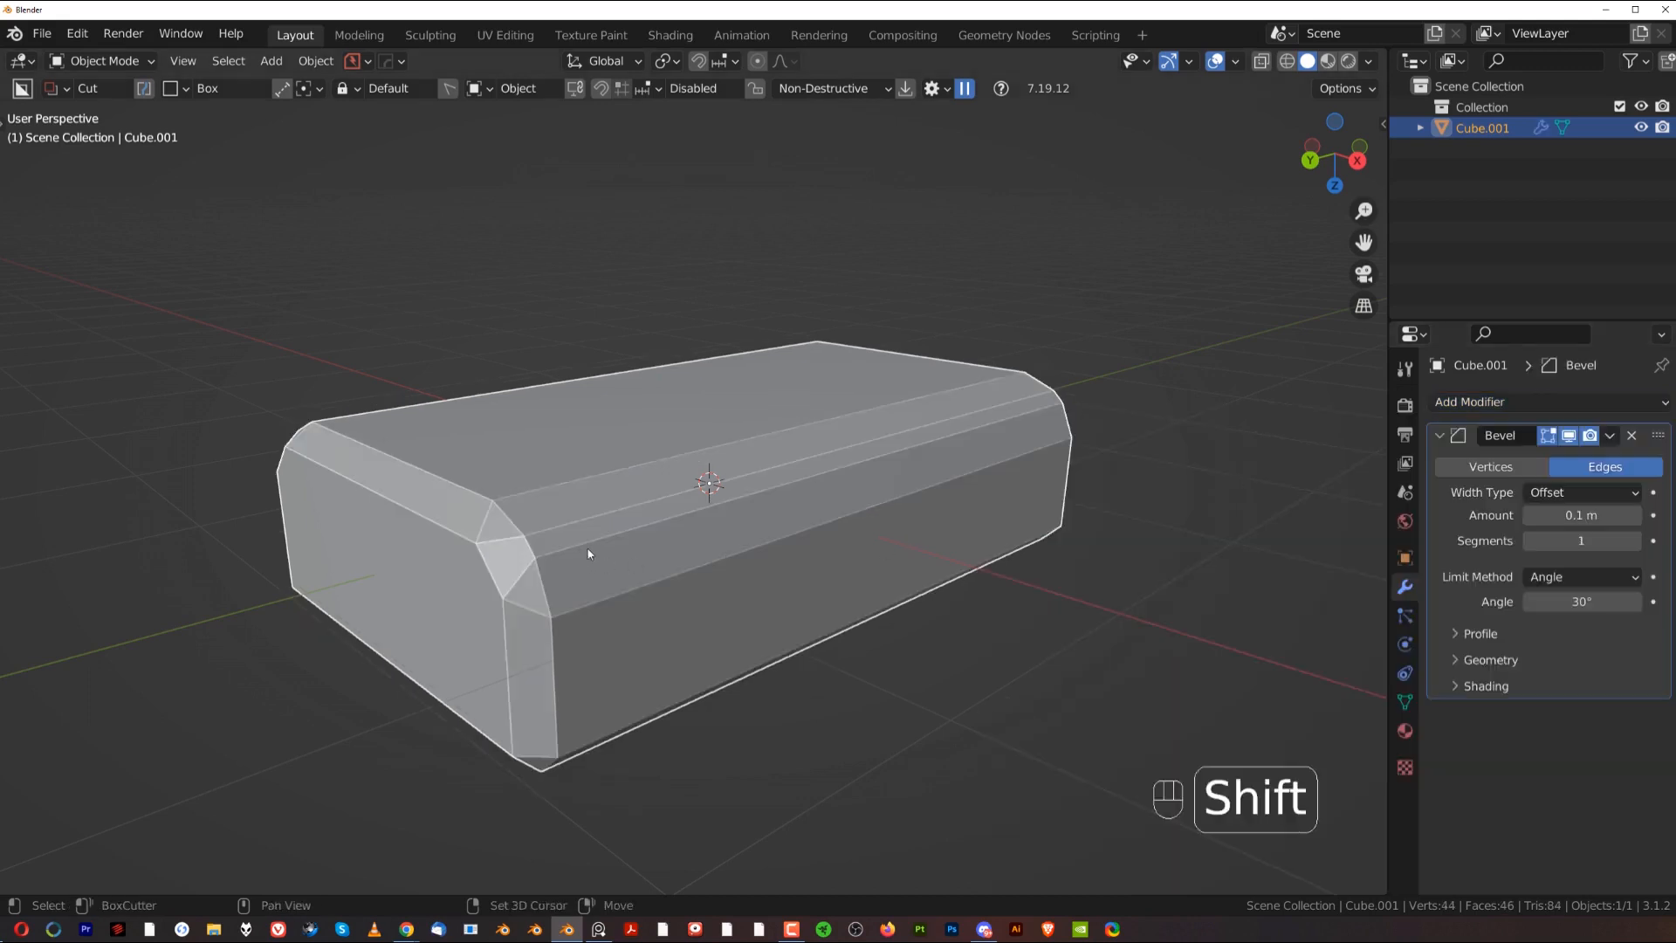
Step: Set the Bevel modifier to 3 segments and reduce its amount to about 0.019 m
shift+middle_drag(587, 554, 699, 497)
scroll(698, 498, up, 2)
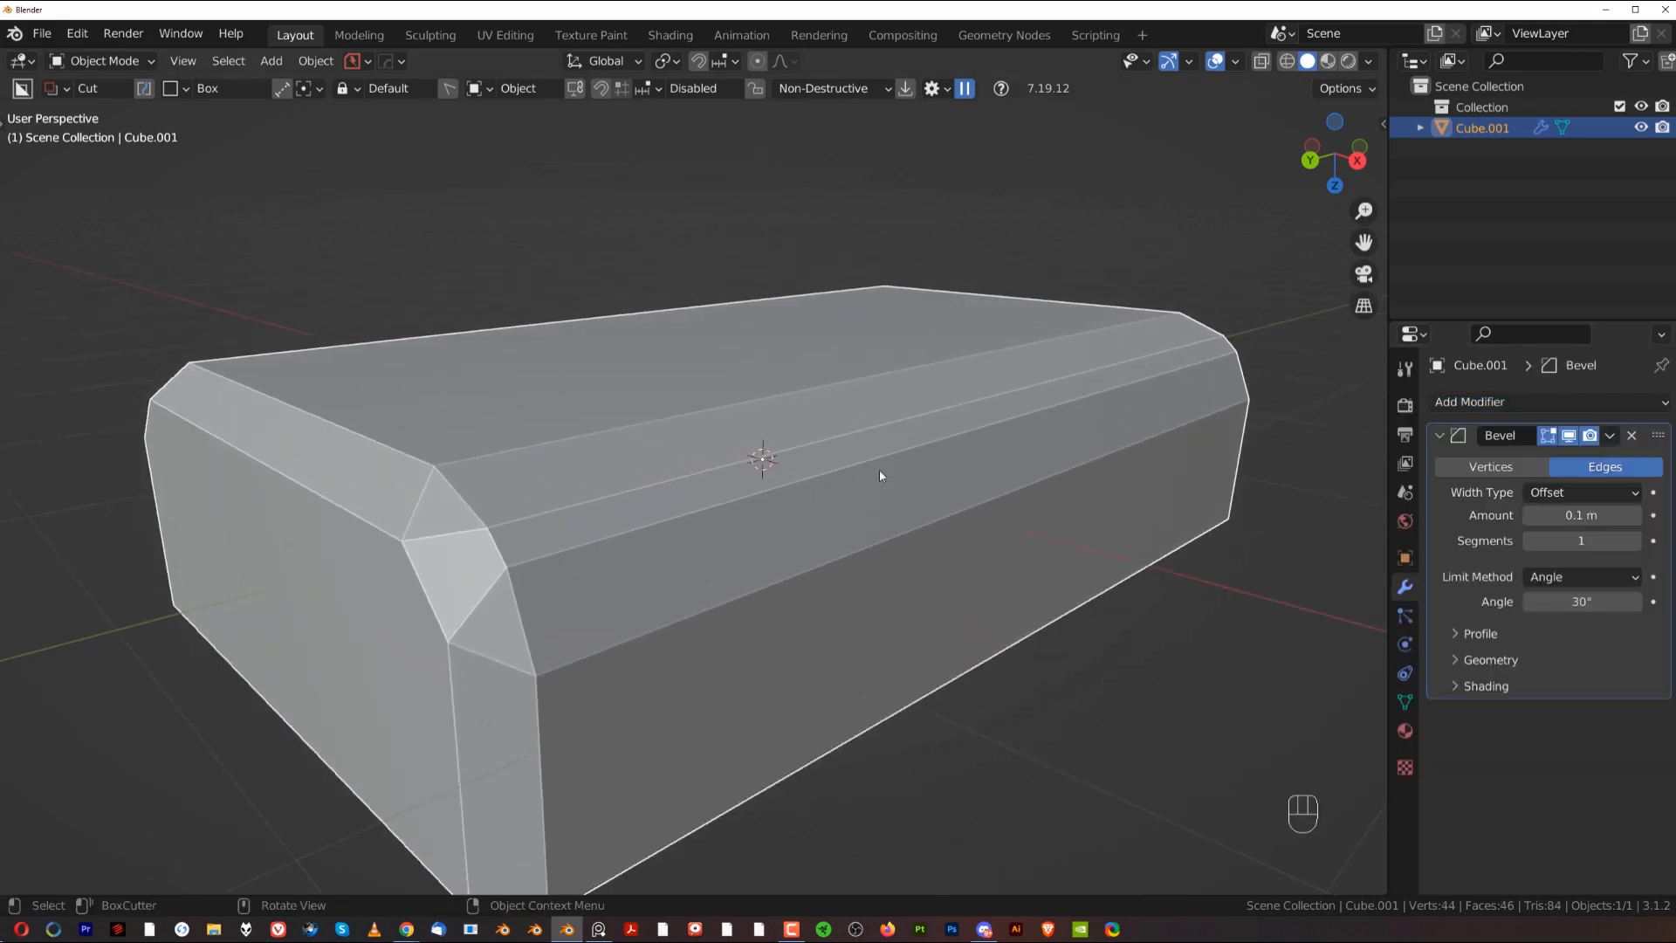
shift+middle_drag(971, 419, 1081, 481)
shift+middle_drag(632, 461, 1135, 471)
scroll(786, 486, up, 1)
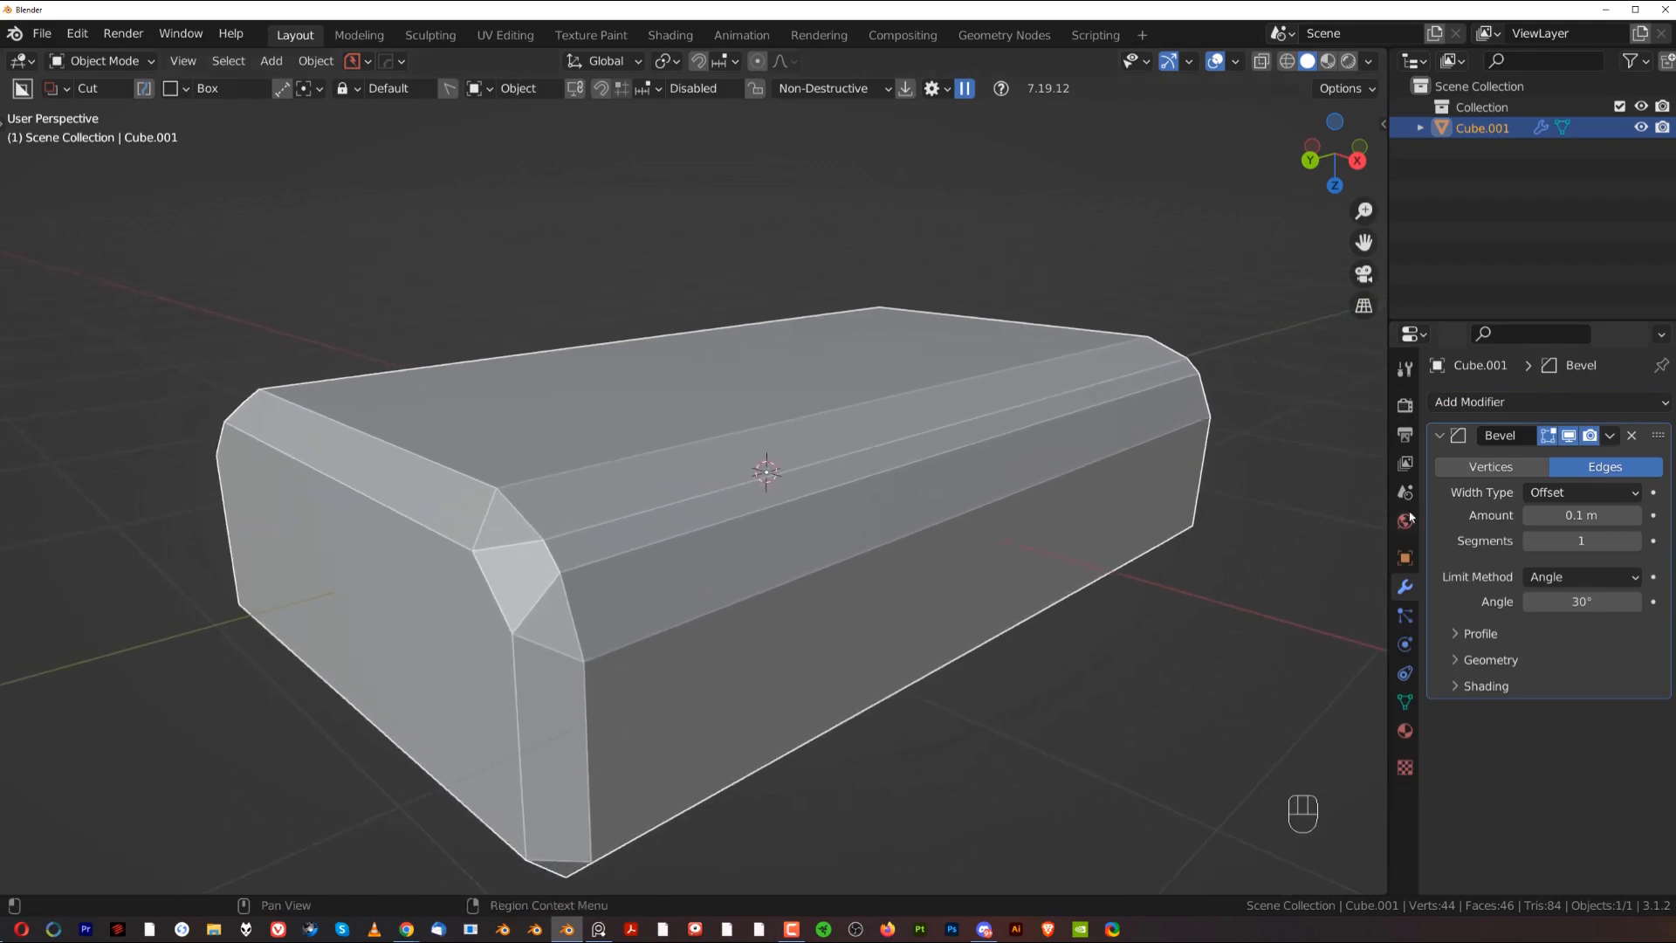
click(1634, 540)
click(1634, 540)
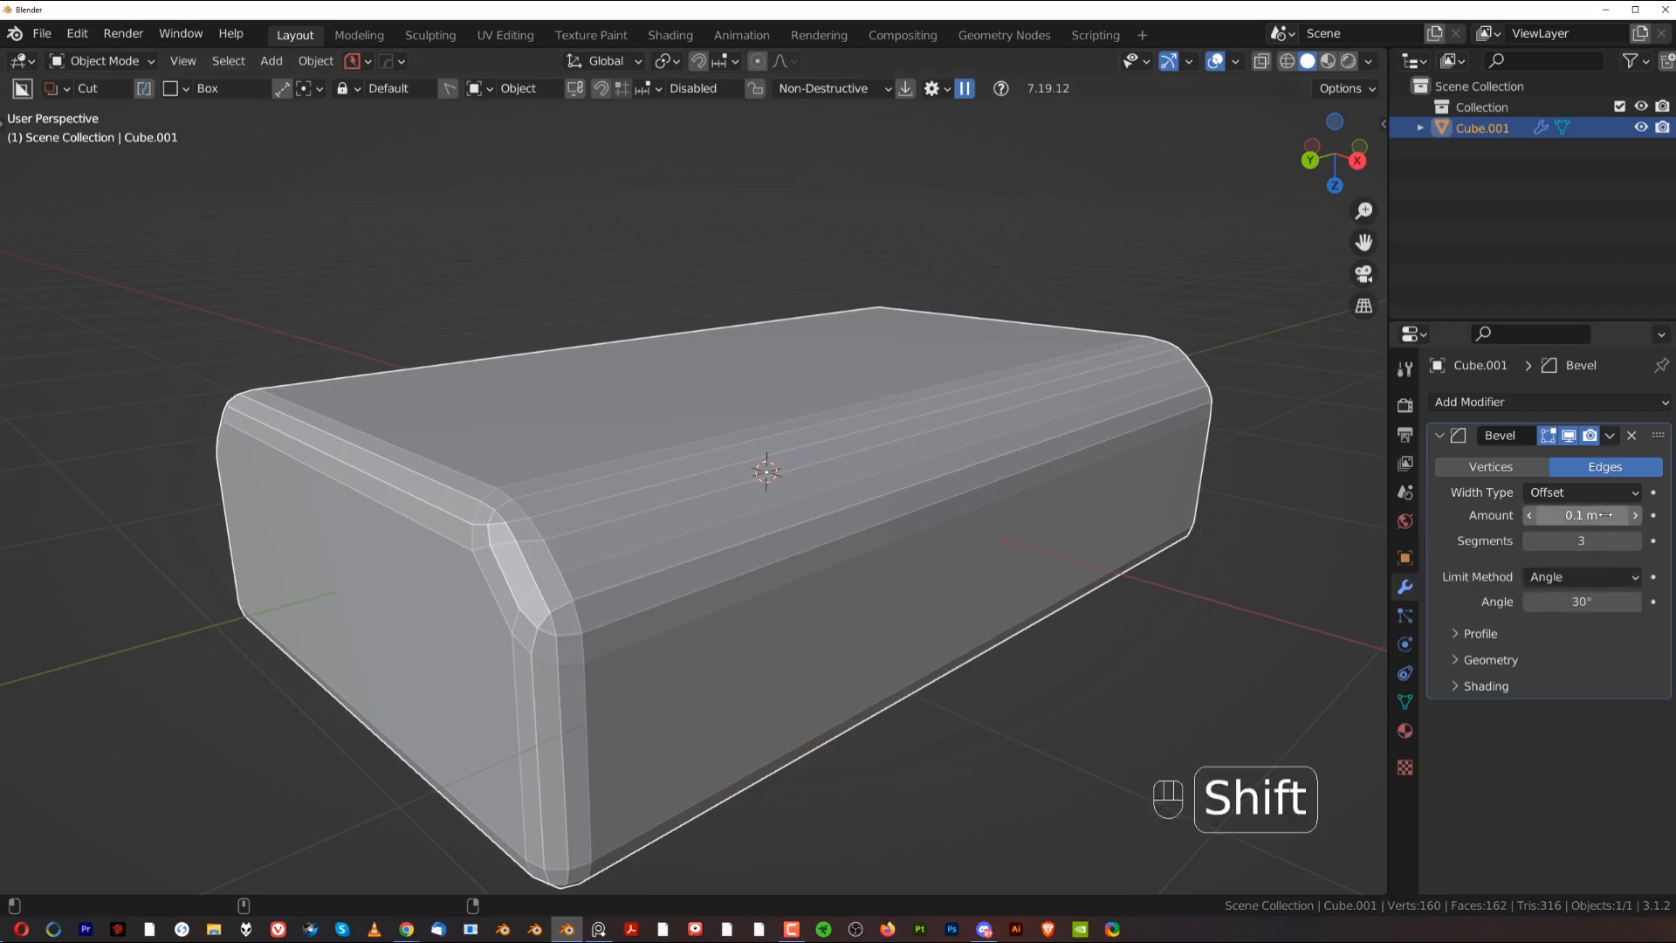
shift+drag(1595, 515, 1512, 576)
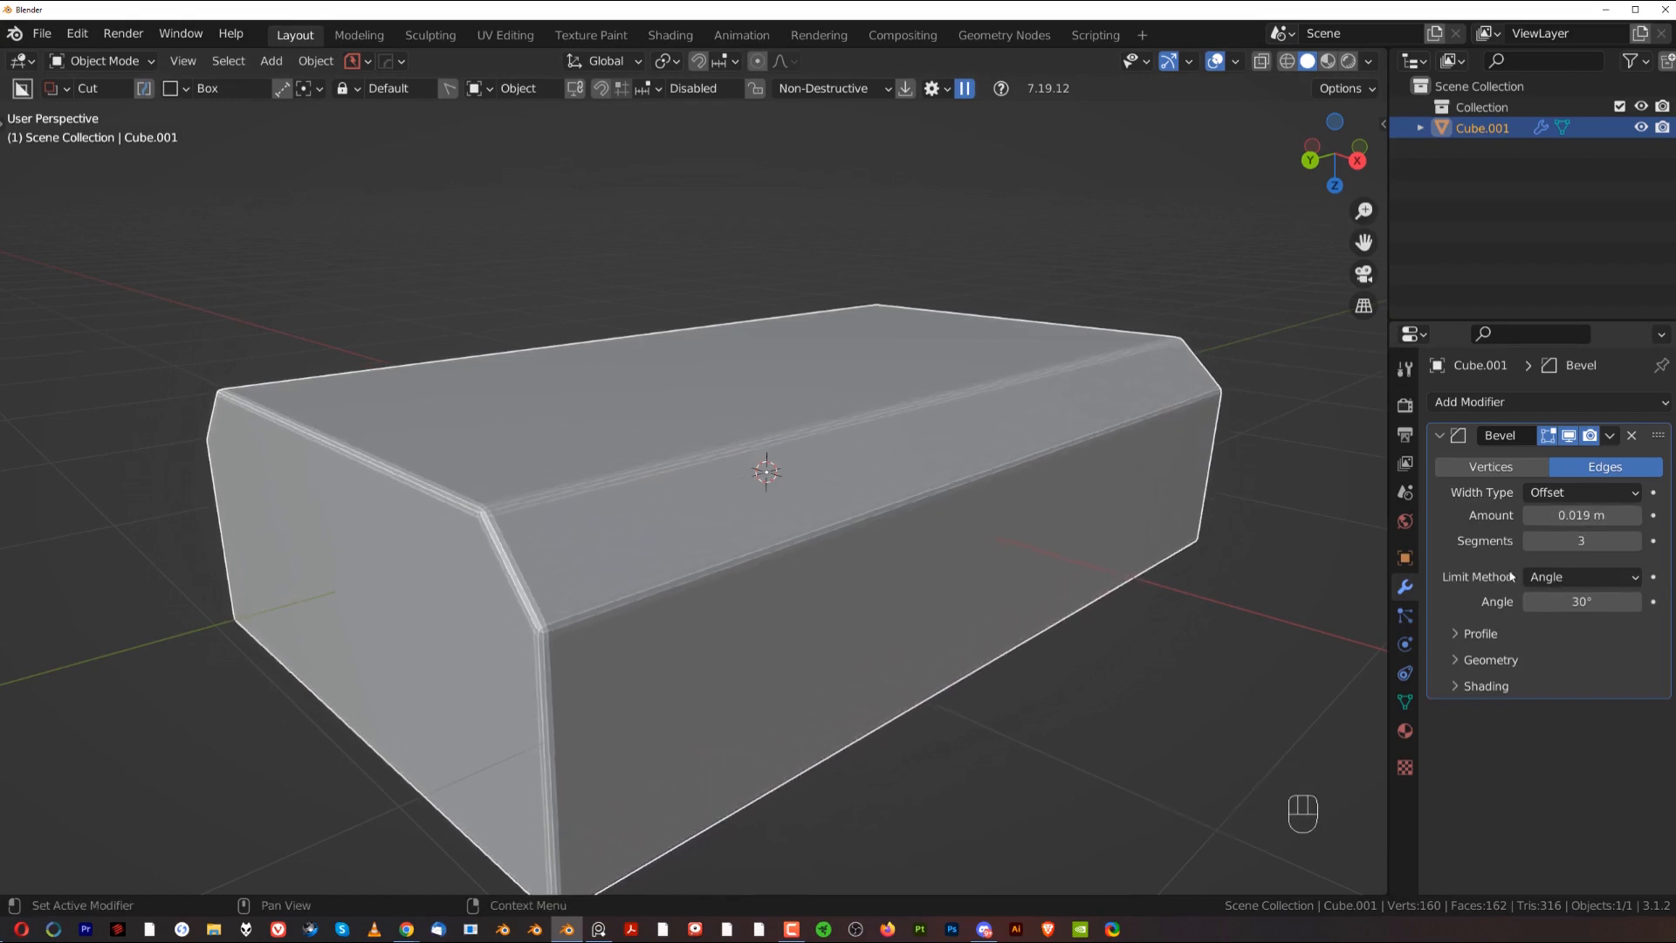
Step: Set the Bevel modifier's outer miter to Arc and collapse its geometry settings
click(1471, 661)
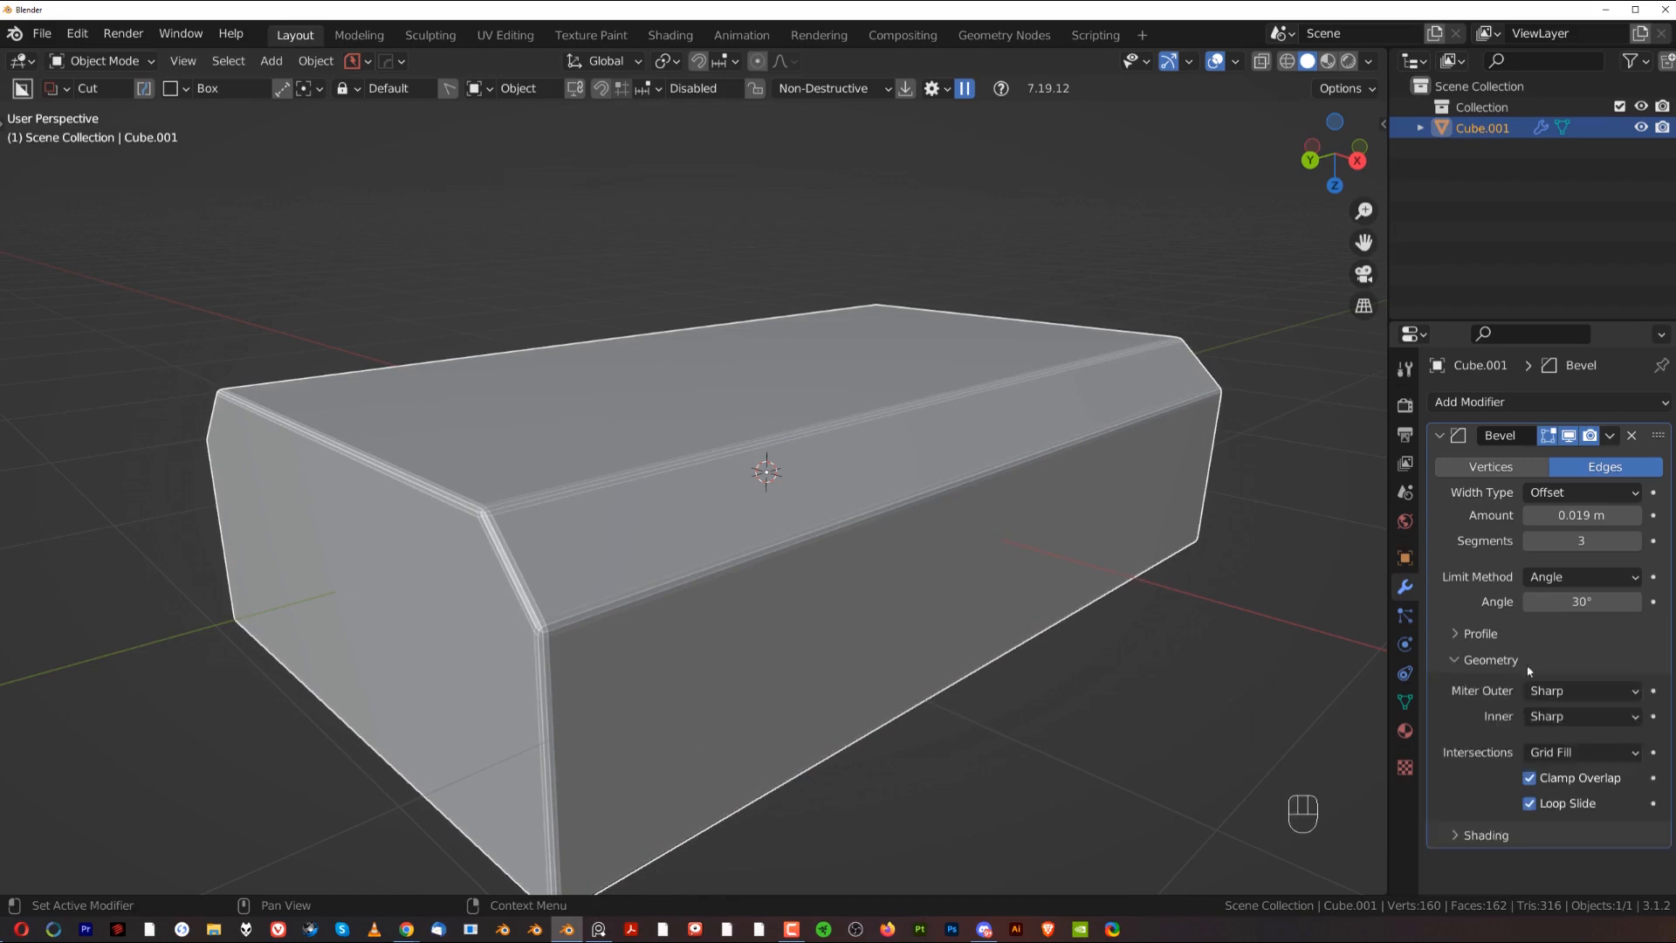
click(1587, 688)
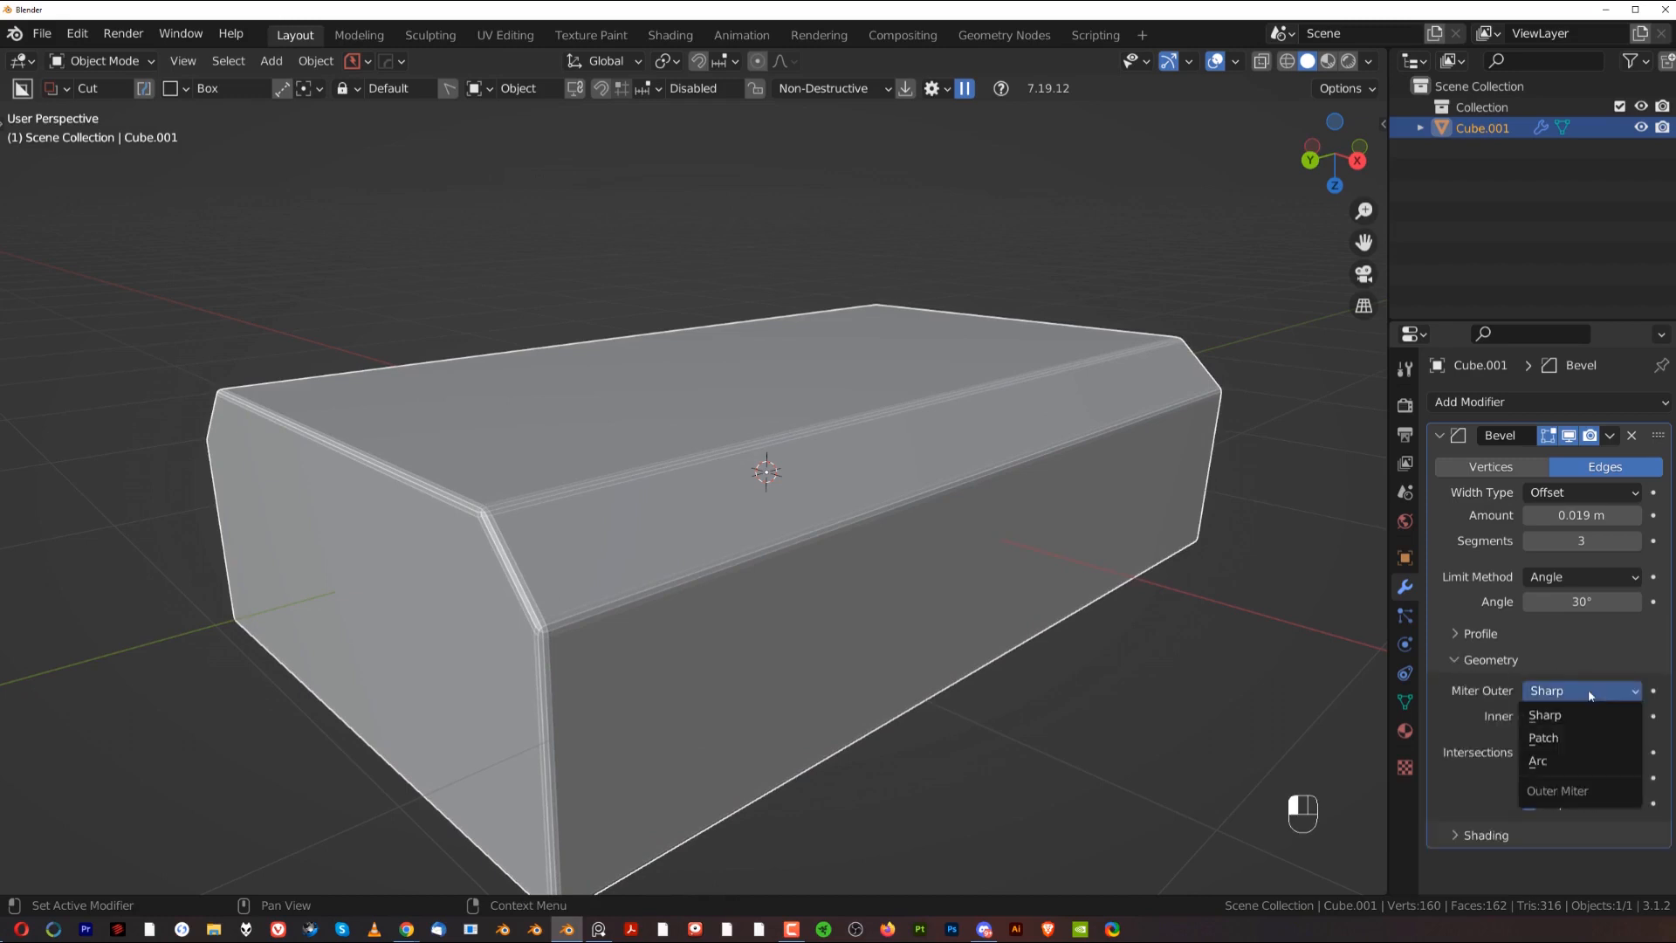
click(1582, 759)
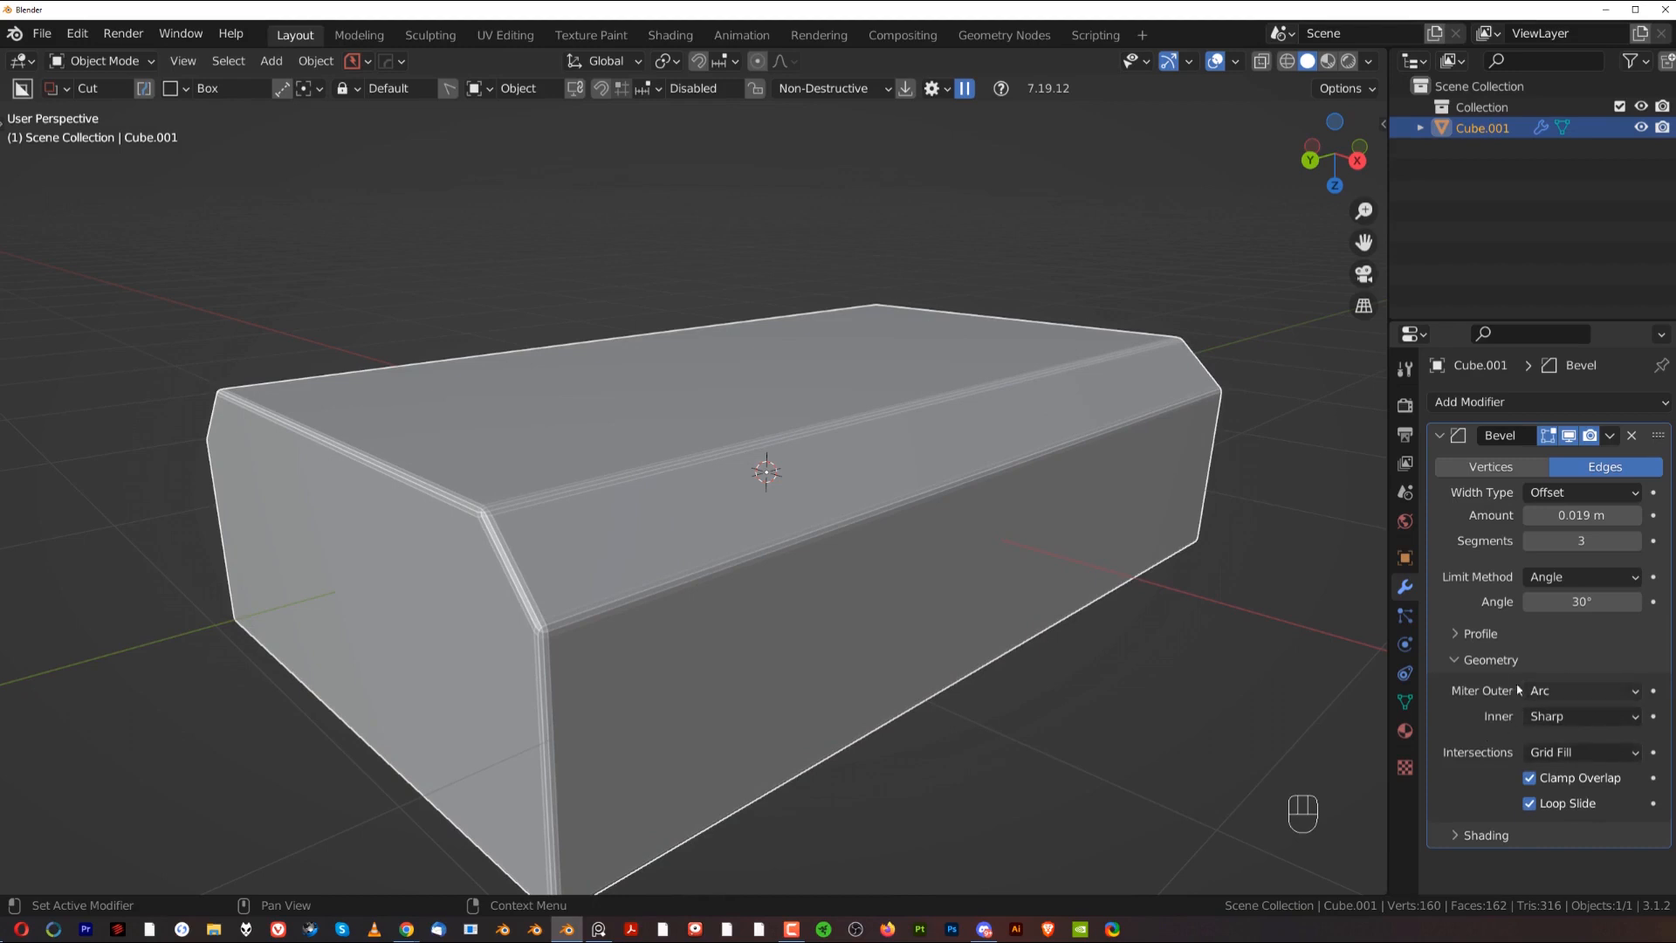
click(1456, 662)
Step: Examine up close how the bevel edges meet at the box's front chamfer corner
scroll(698, 569, down, 2)
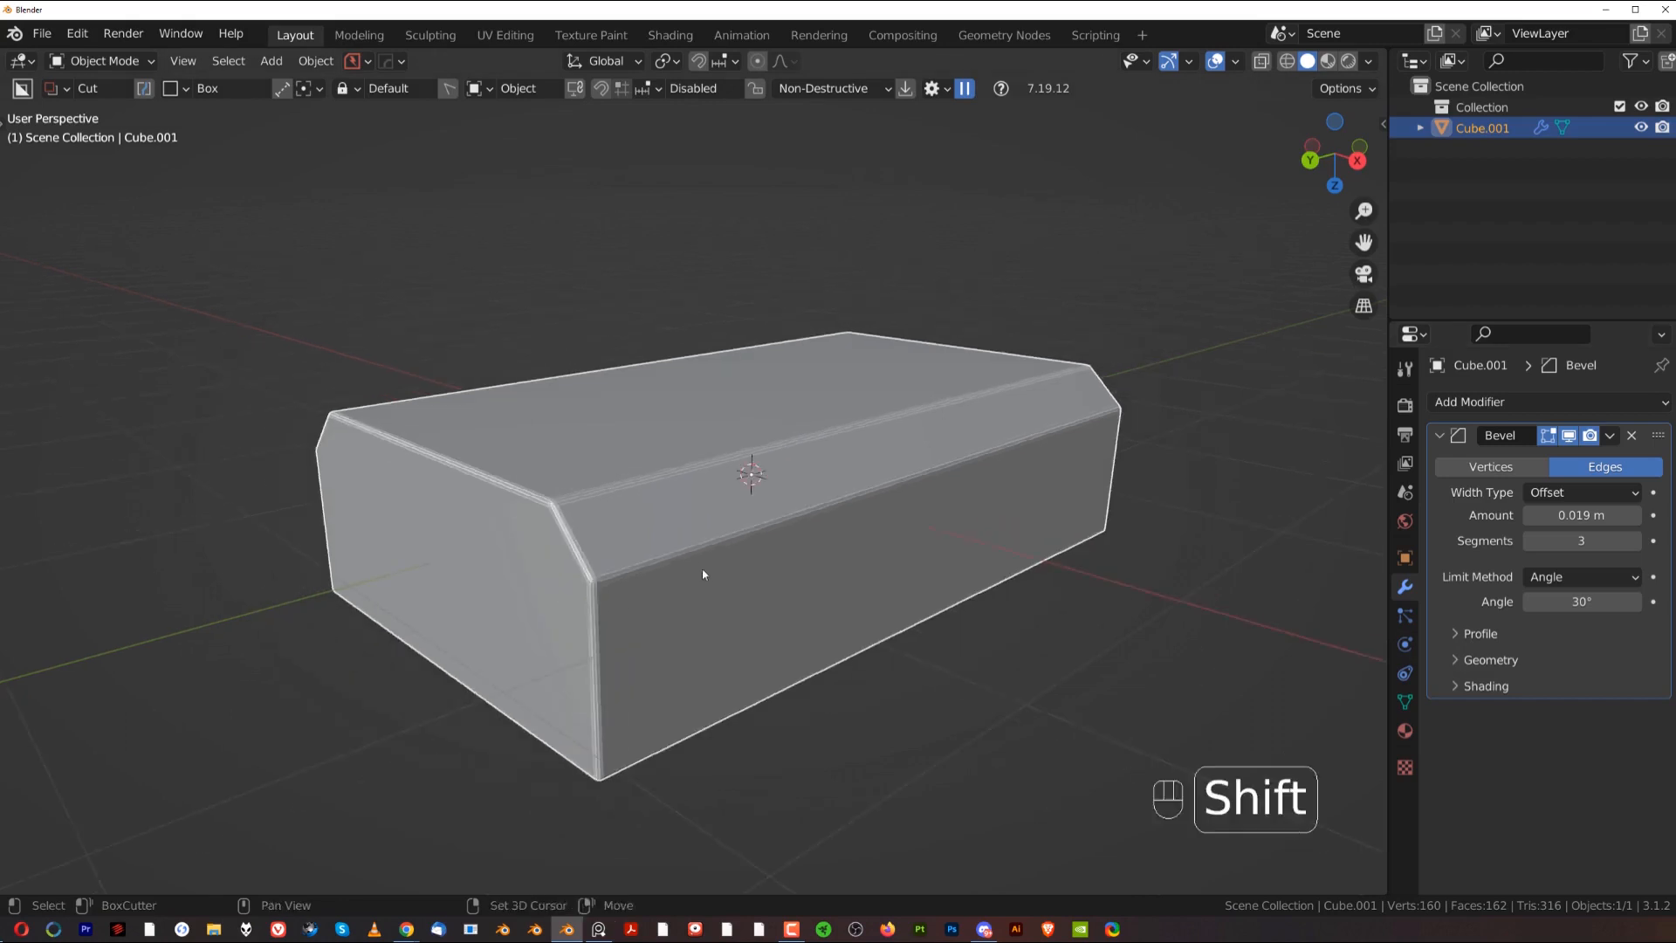
scroll(725, 550, up, 4)
shift+middle_drag(725, 550, 808, 349)
scroll(725, 482, up, 3)
scroll(703, 470, up, 3)
shift+middle_drag(702, 472, 828, 507)
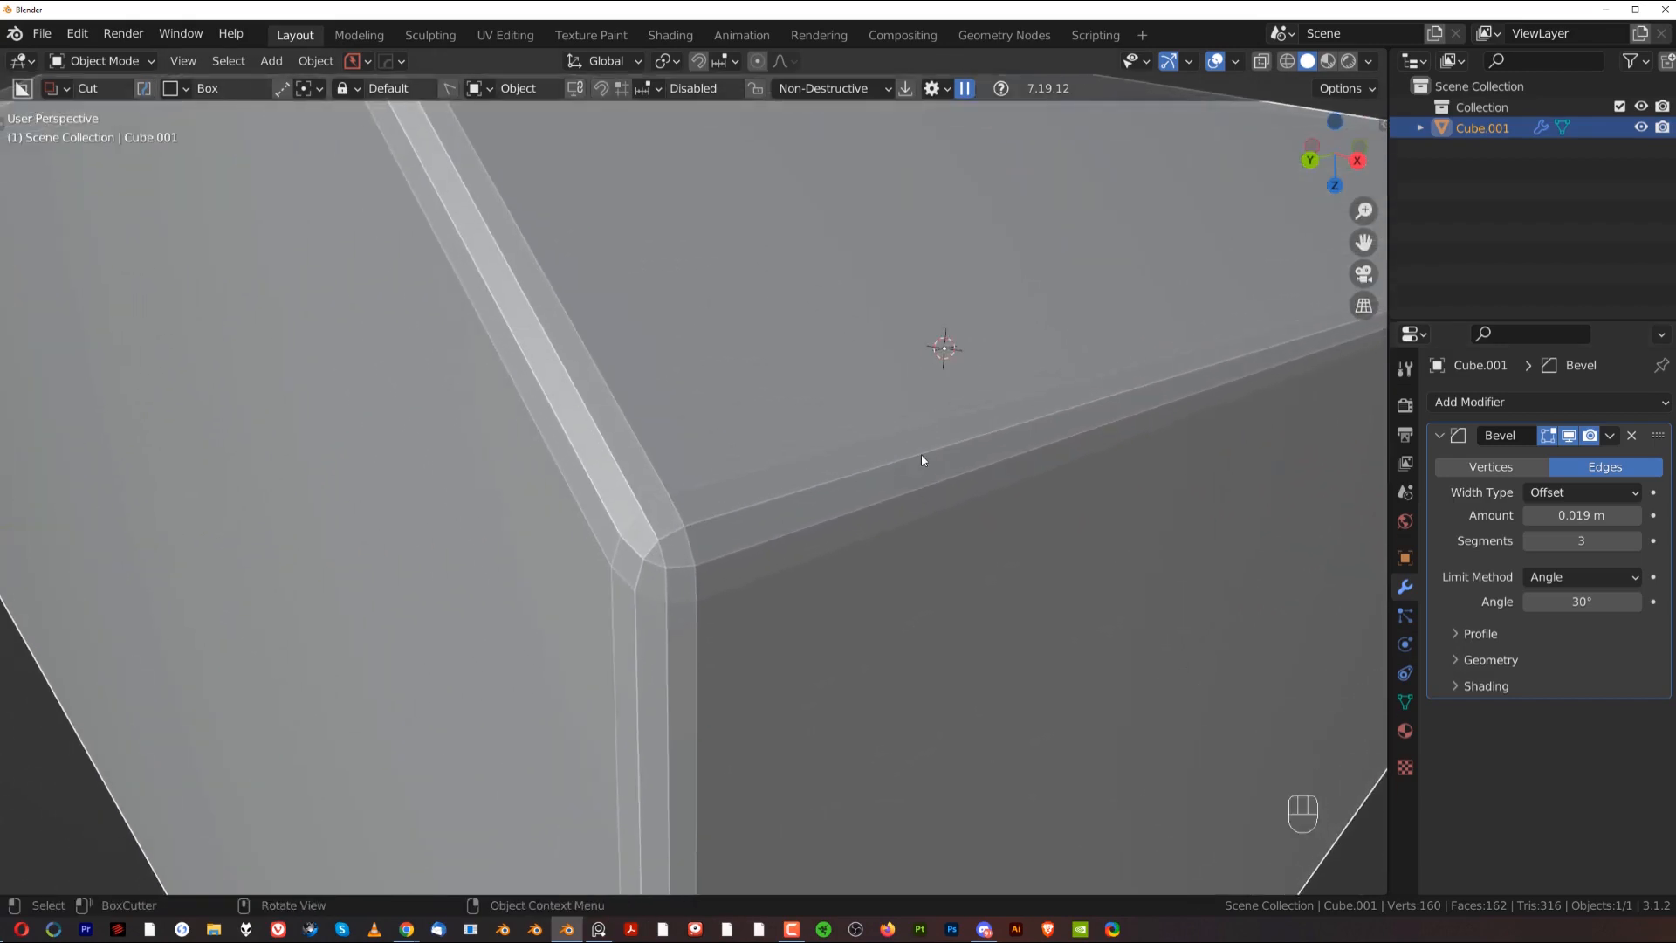
scroll(923, 460, down, 5)
Step: Shade the box smooth and enable Auto Smooth at 30° for its normals
middle_drag(822, 428, 728, 425)
right_click(729, 425)
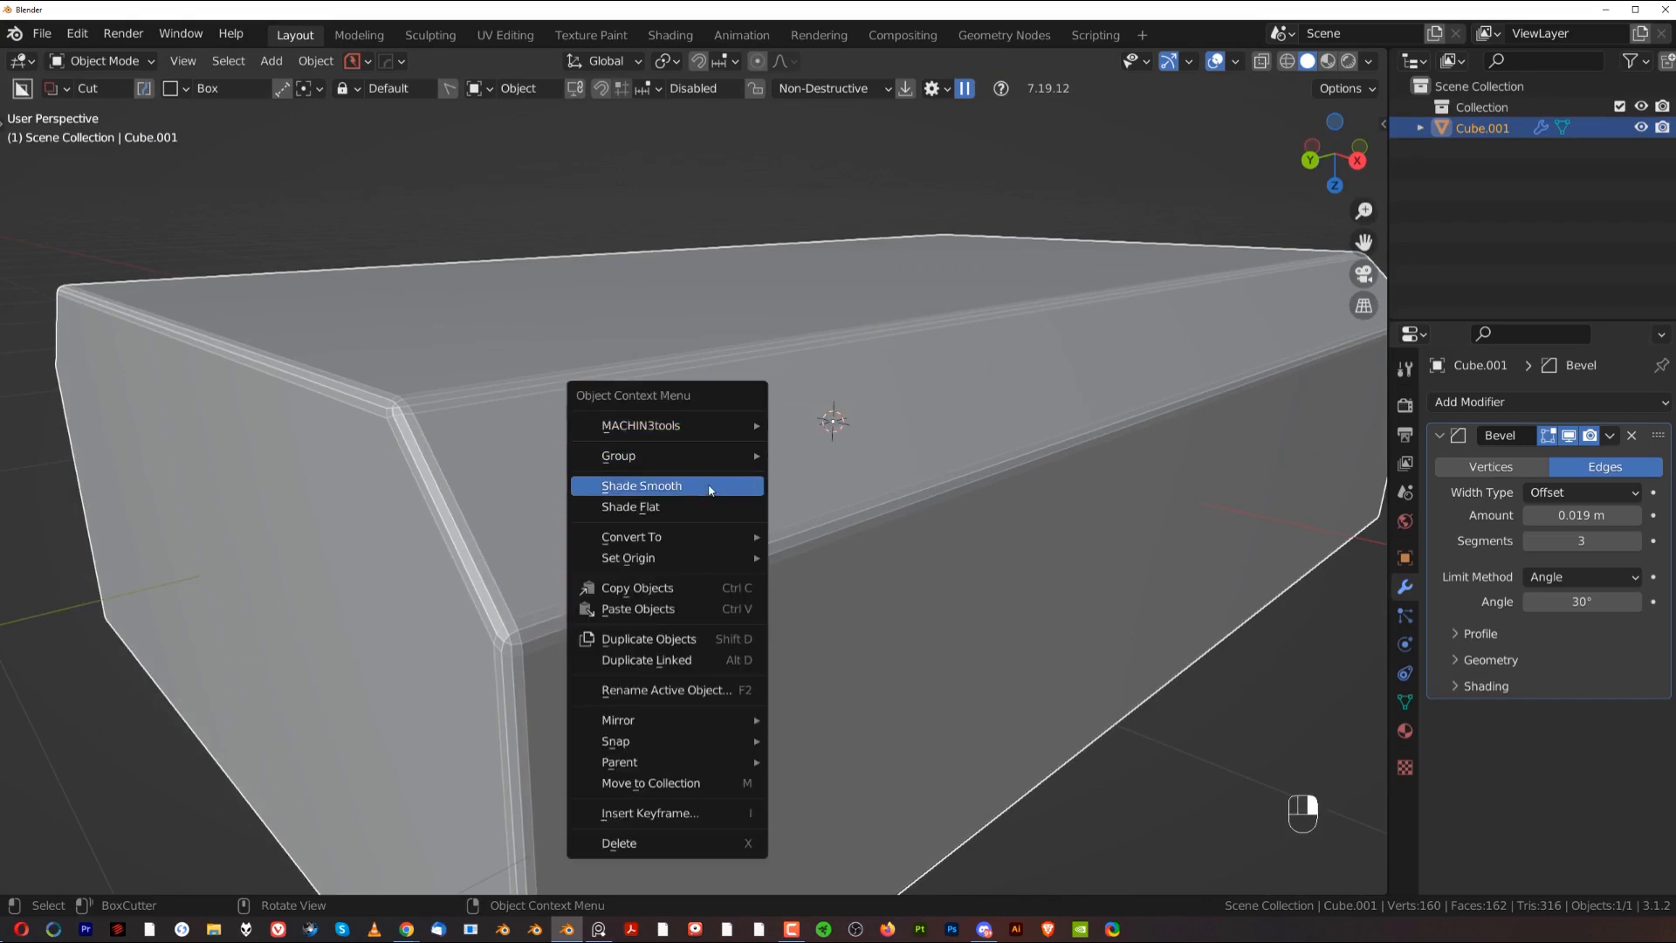
click(710, 486)
click(1406, 702)
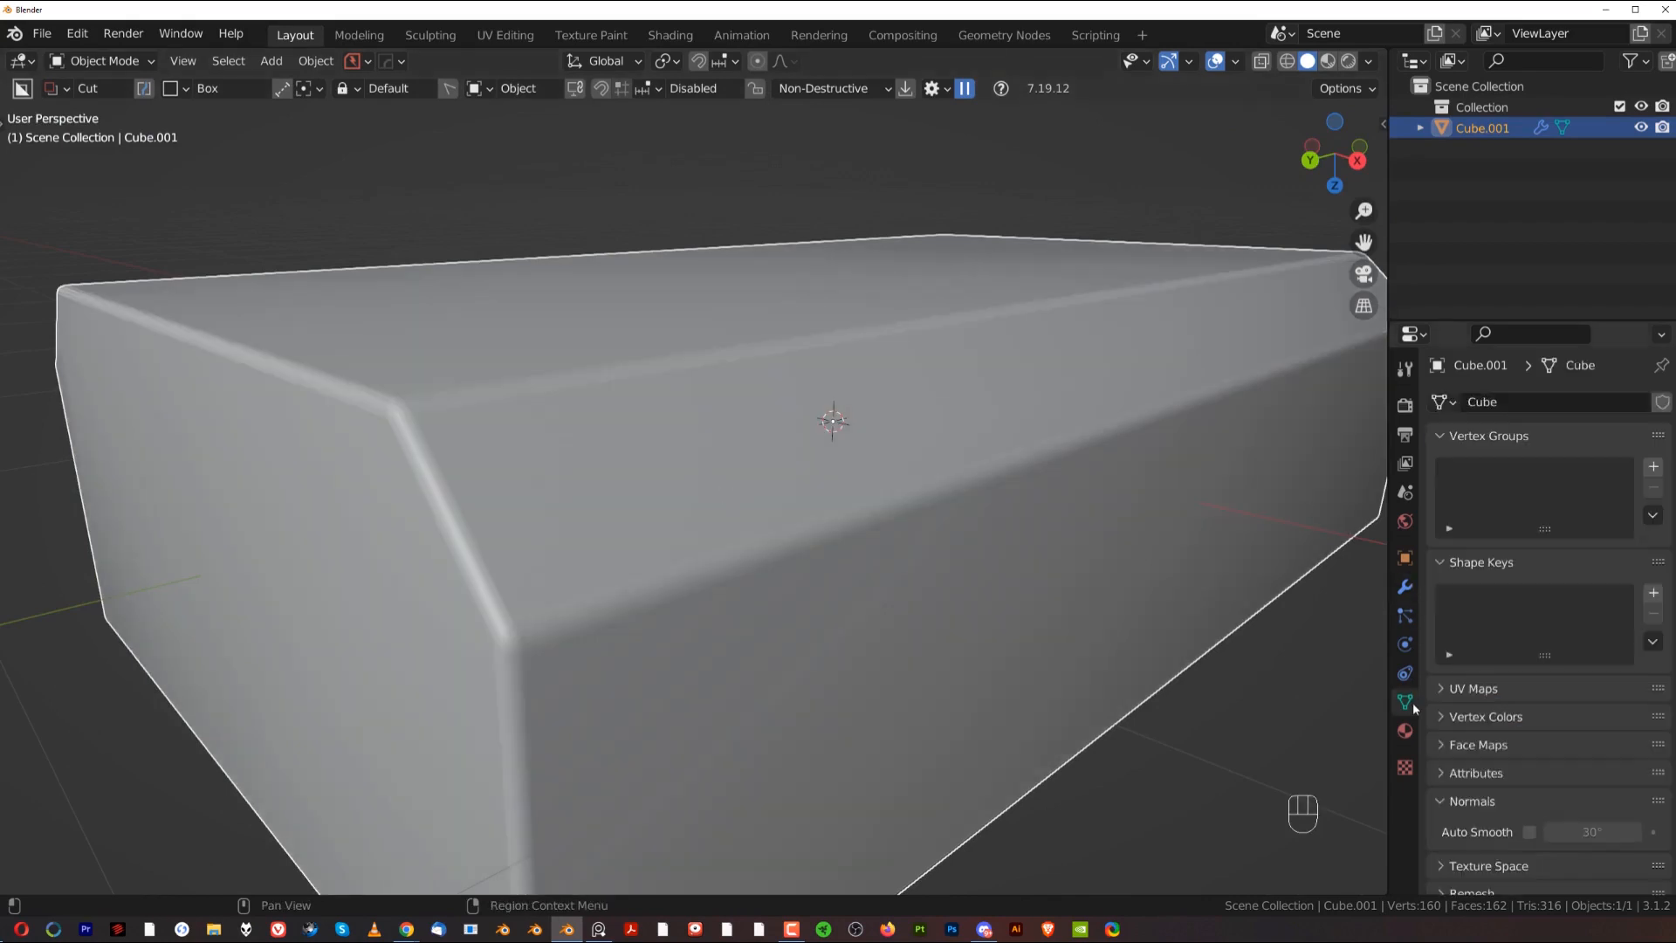
click(1451, 801)
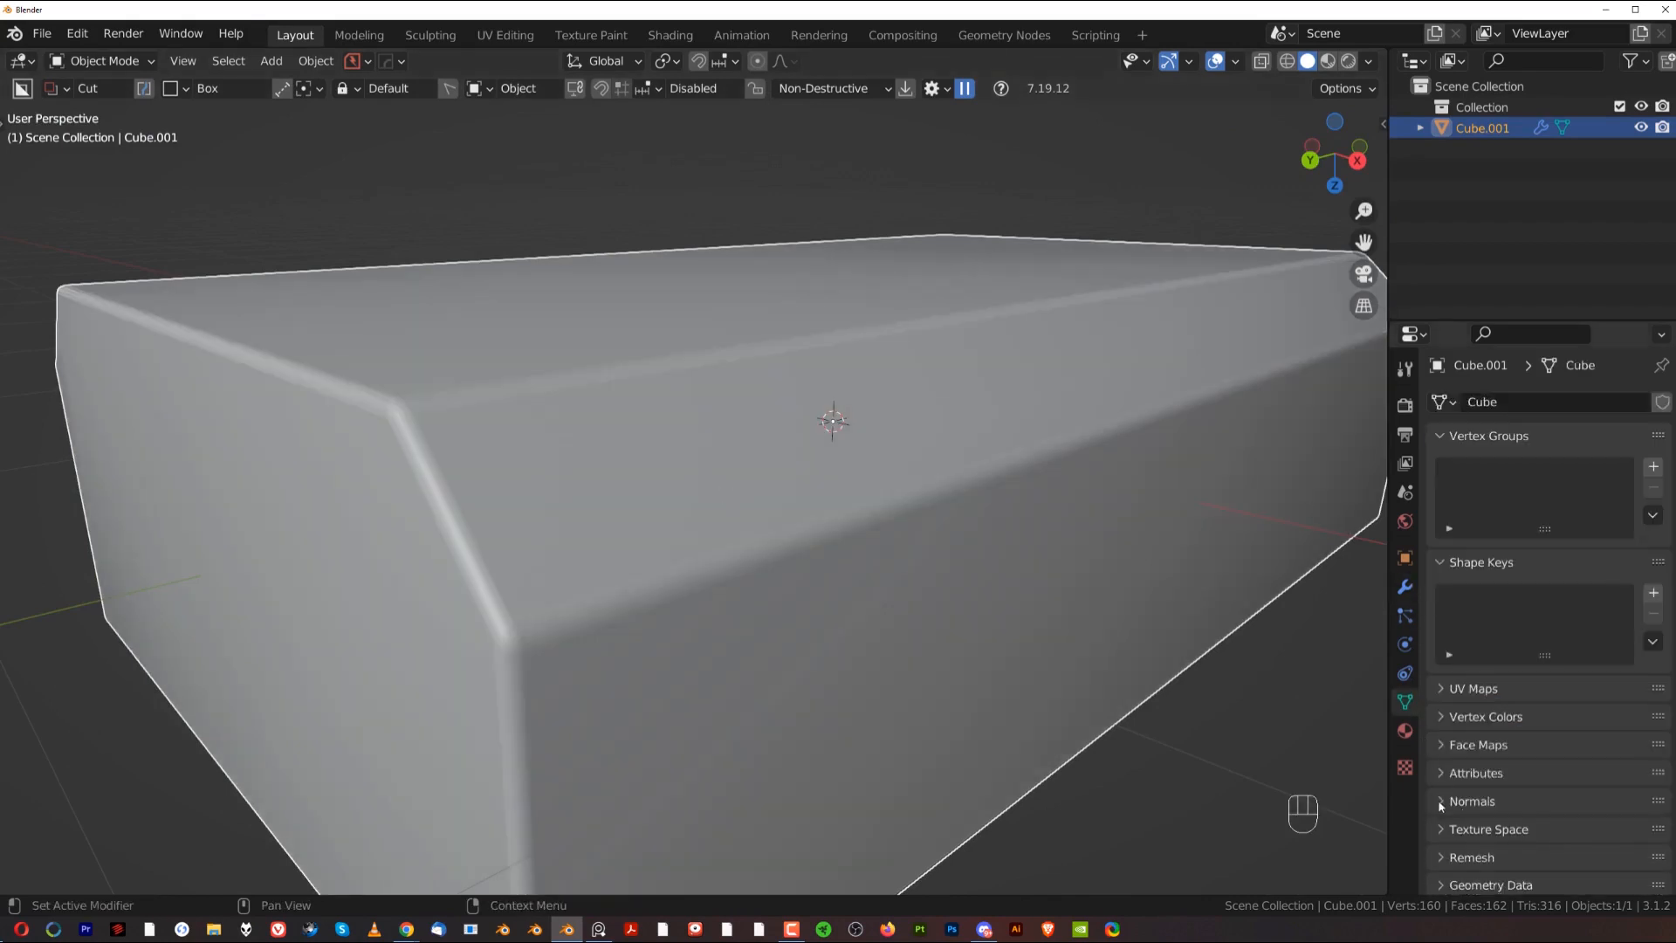
click(1510, 803)
click(1530, 831)
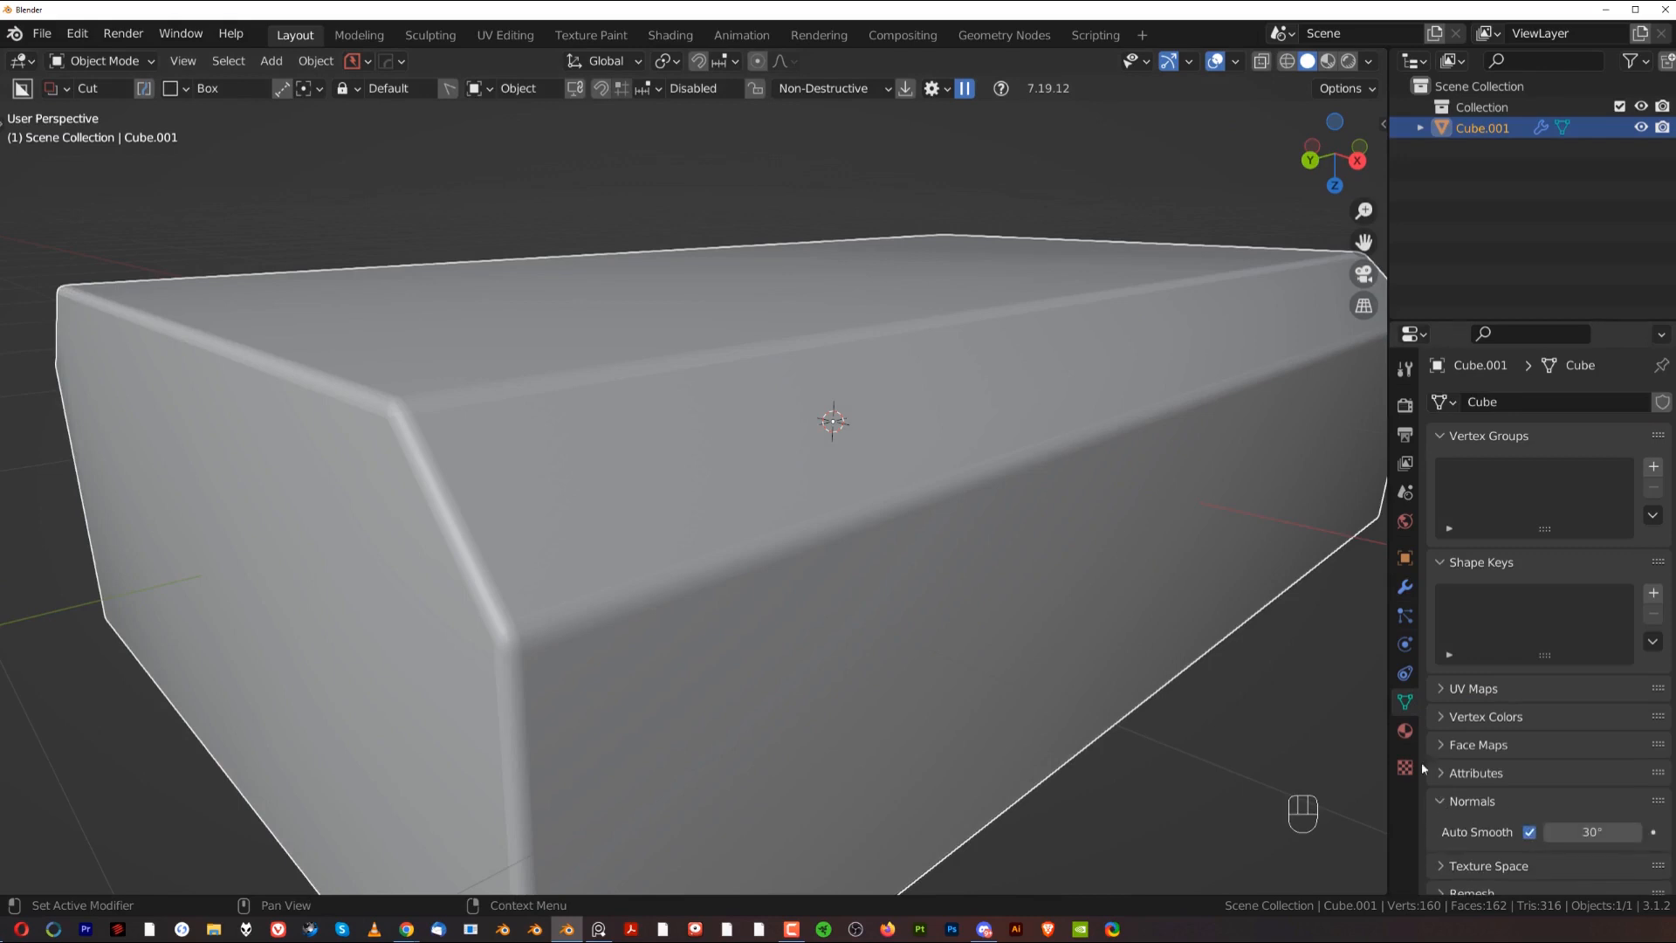
Step: Add a Weighted Normal modifier below the Bevel modifier and collapse the settings of both
scroll(955, 533, down, 3)
middle_drag(1028, 486, 887, 465)
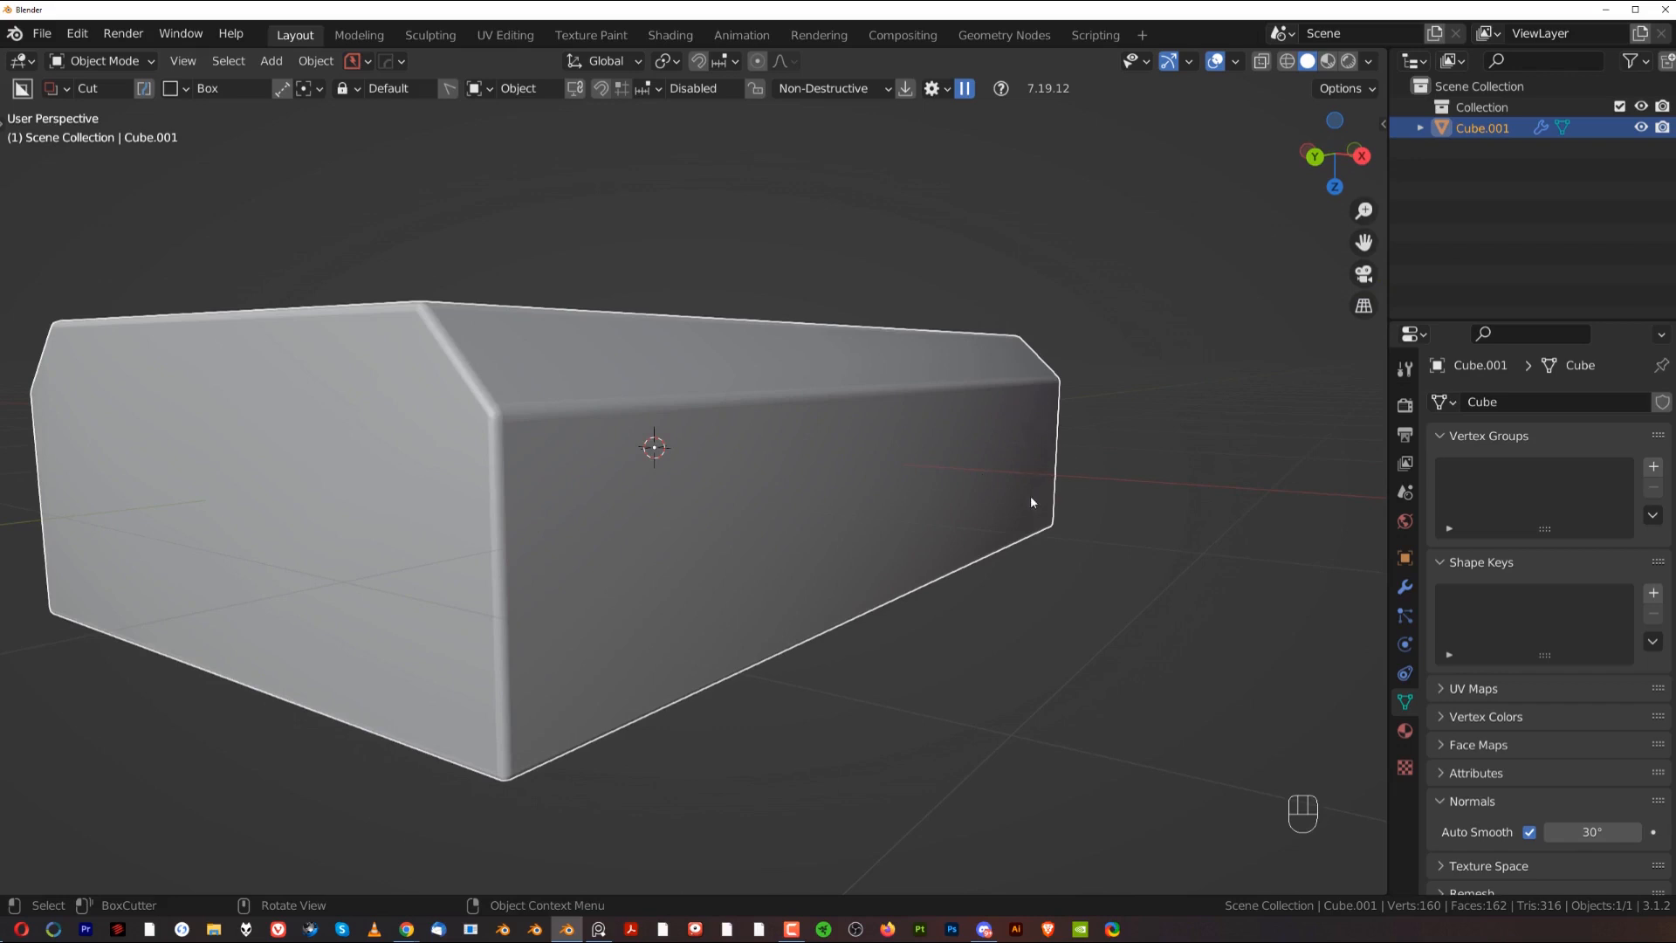
click(1407, 587)
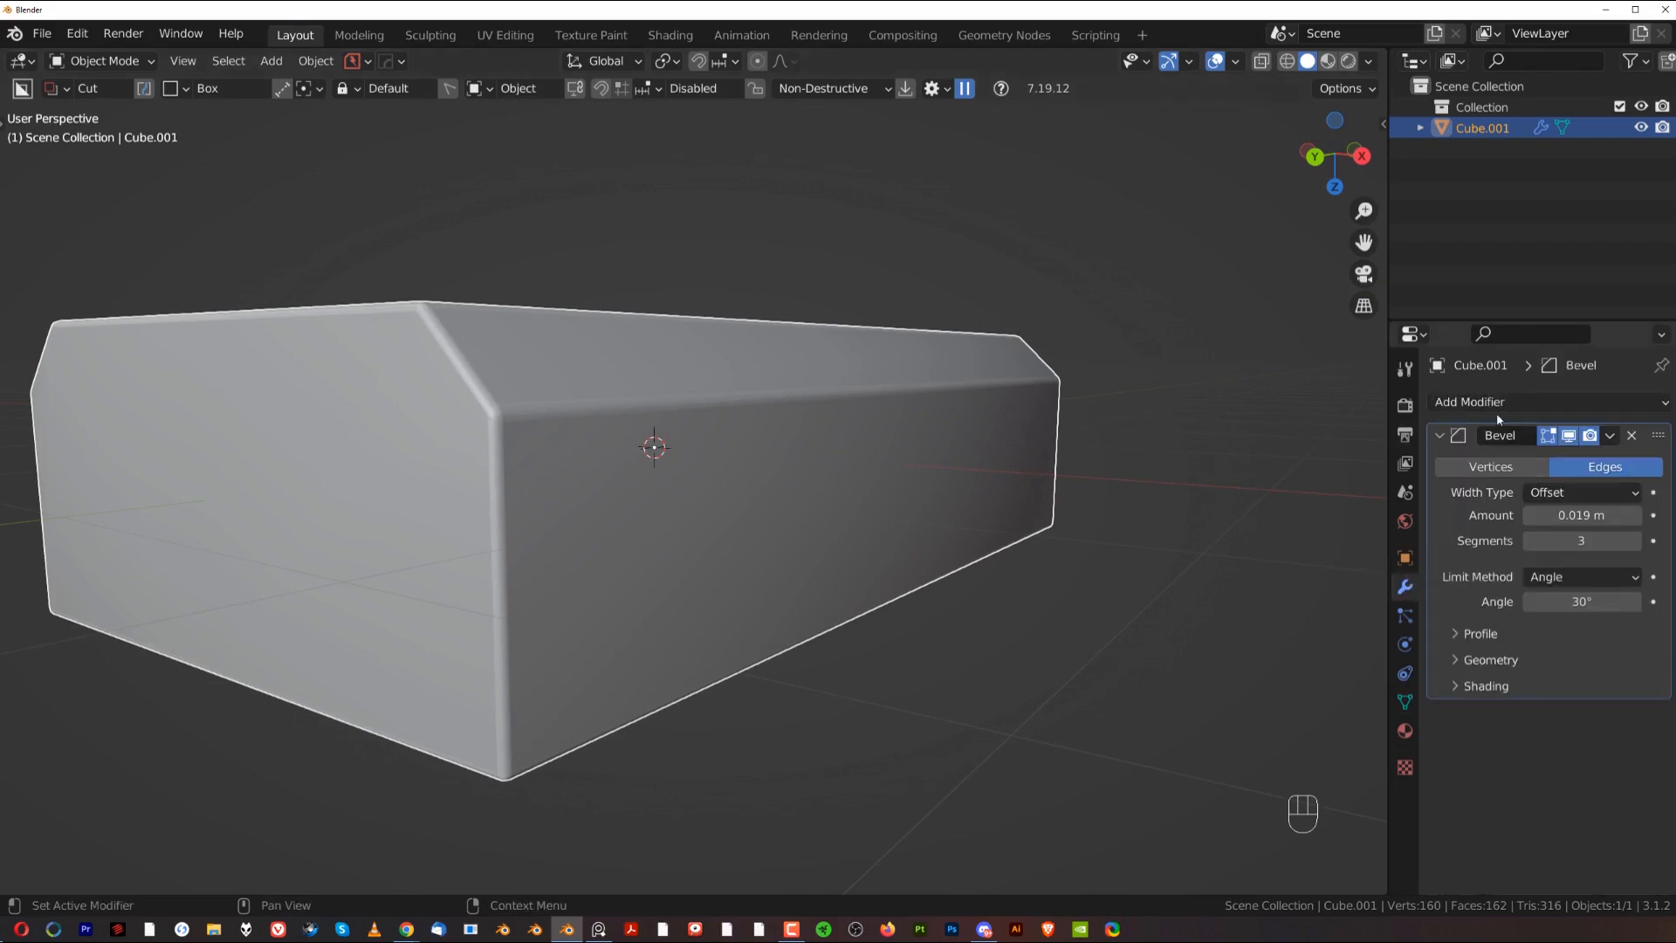
click(1441, 437)
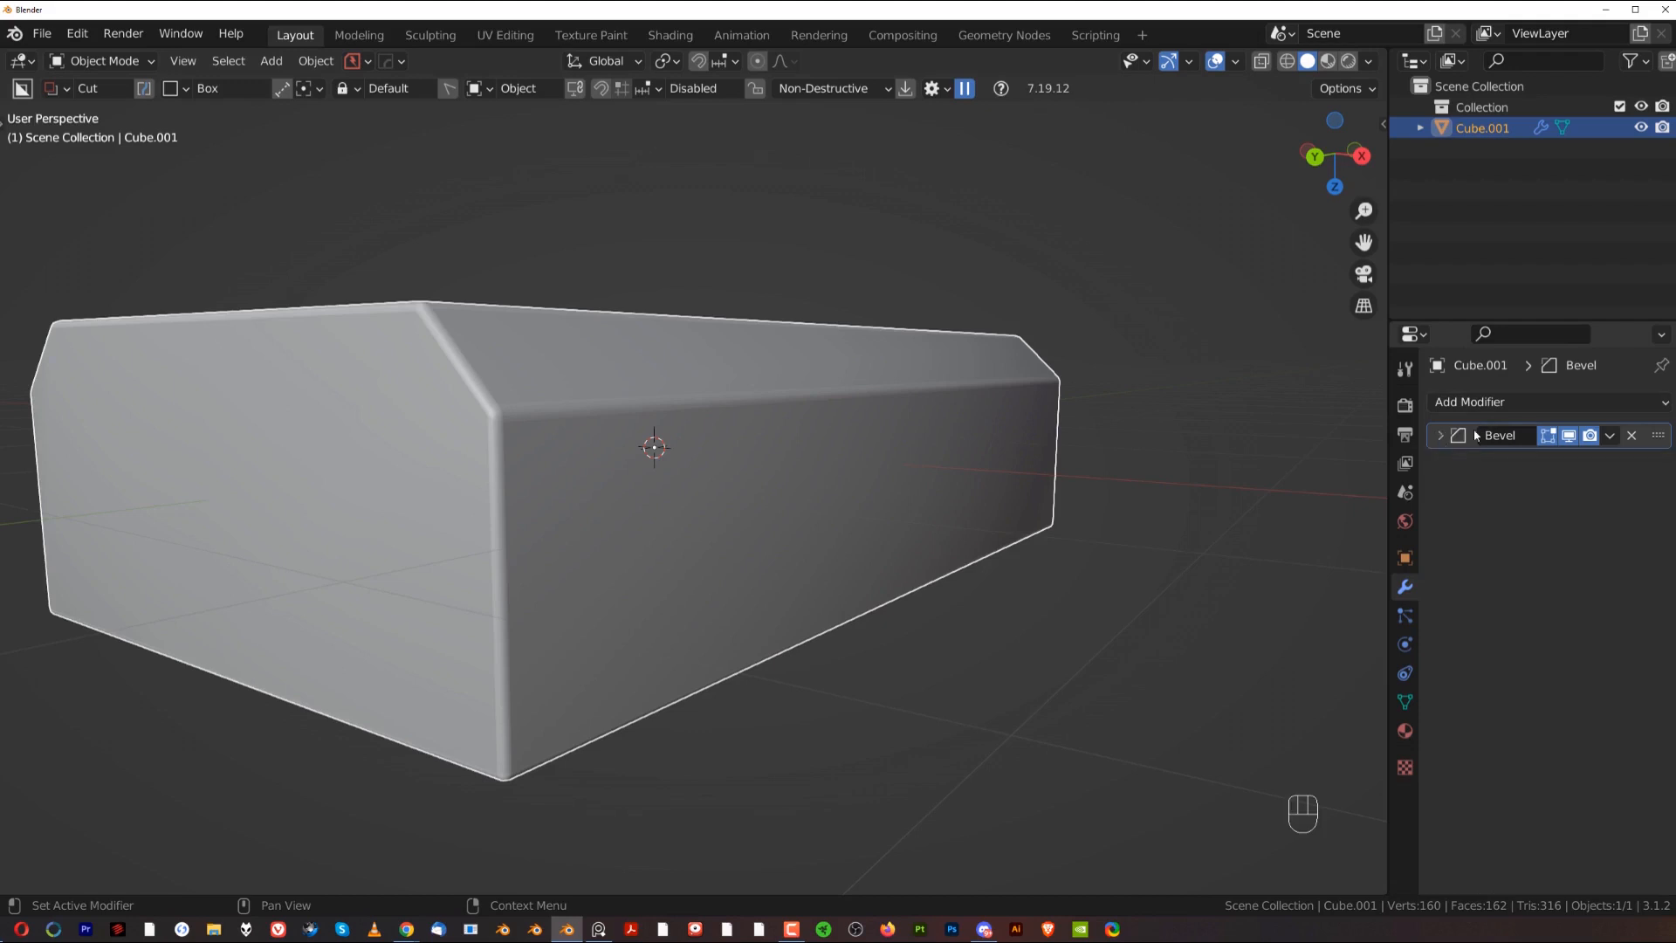
click(1498, 404)
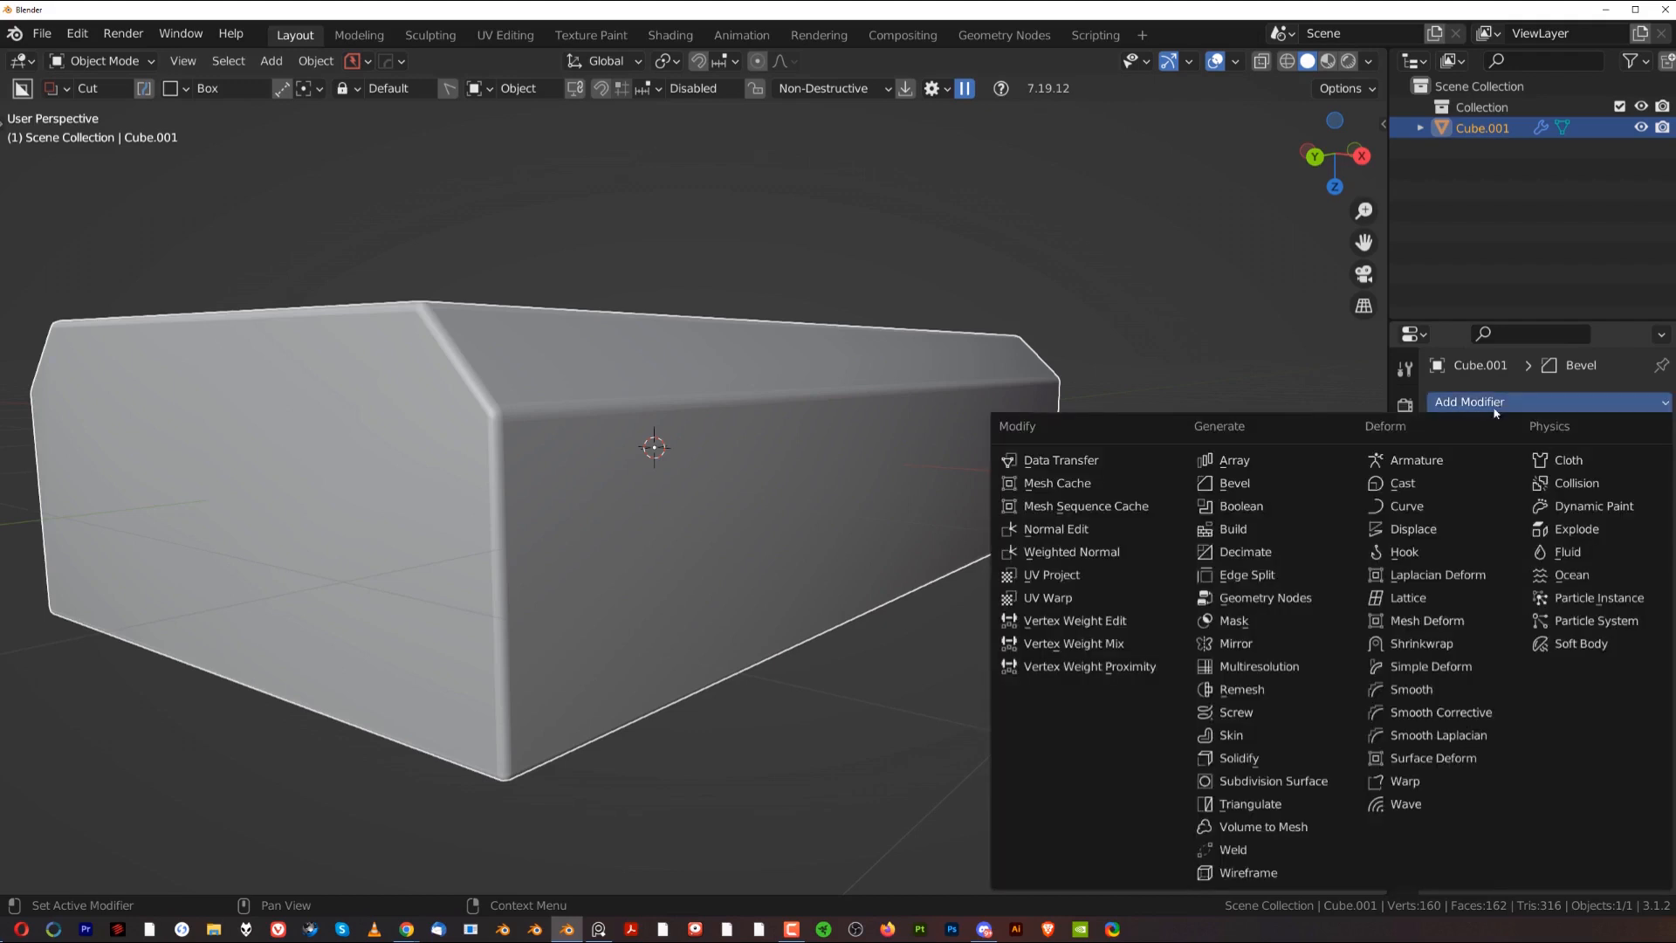
click(1150, 556)
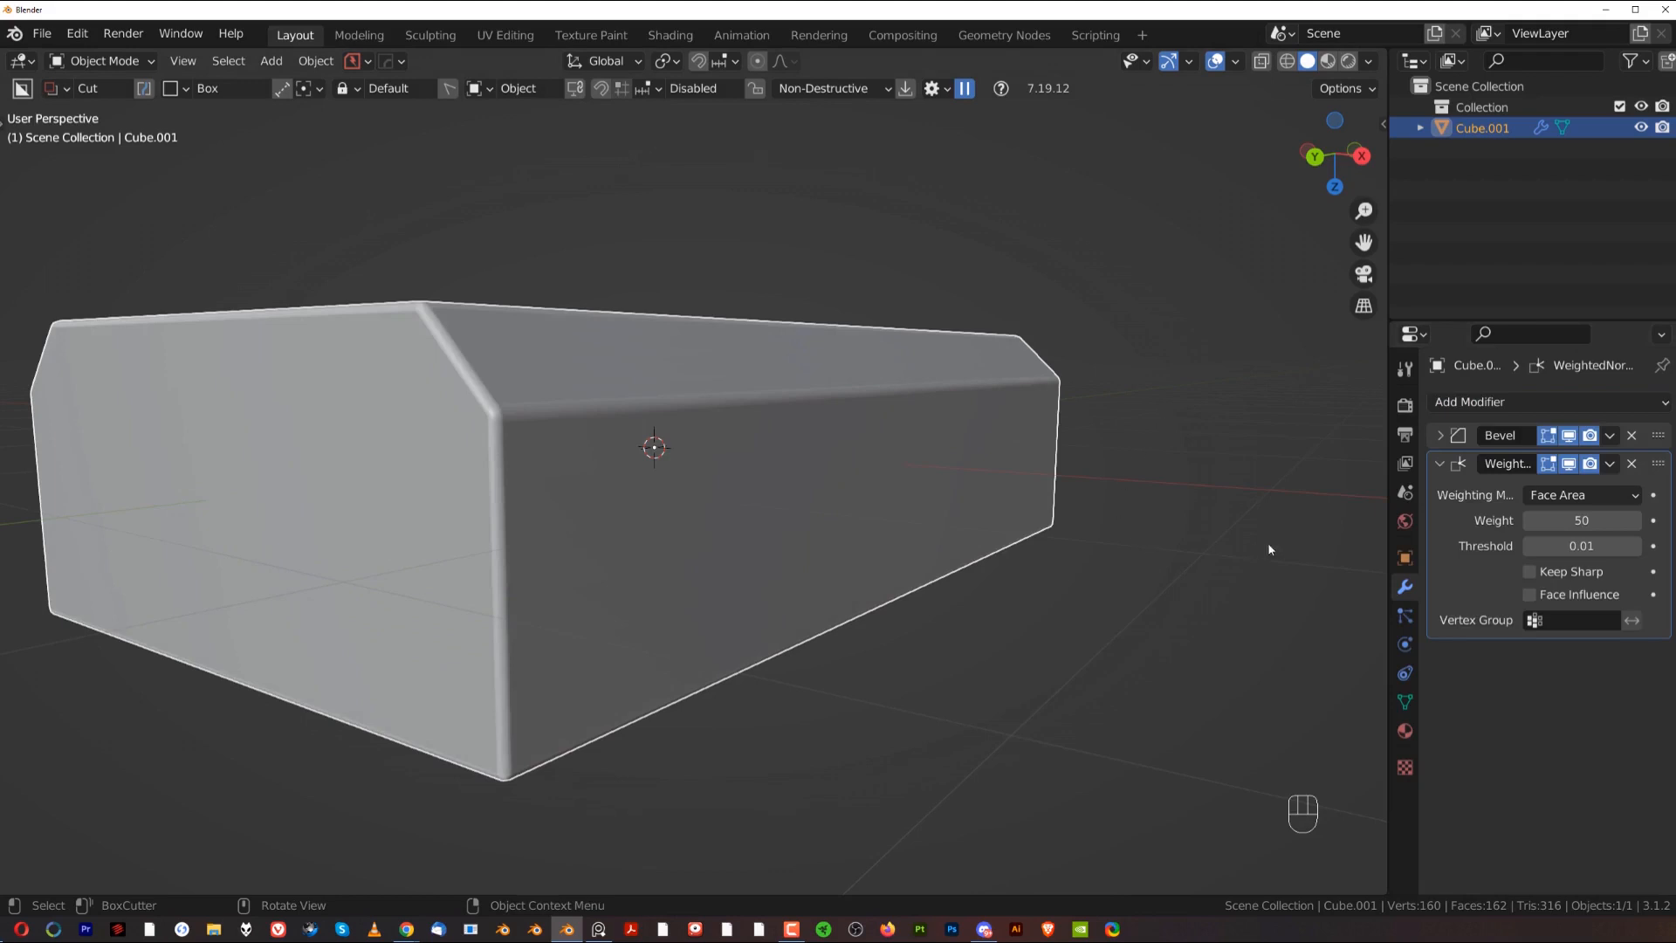
click(1440, 465)
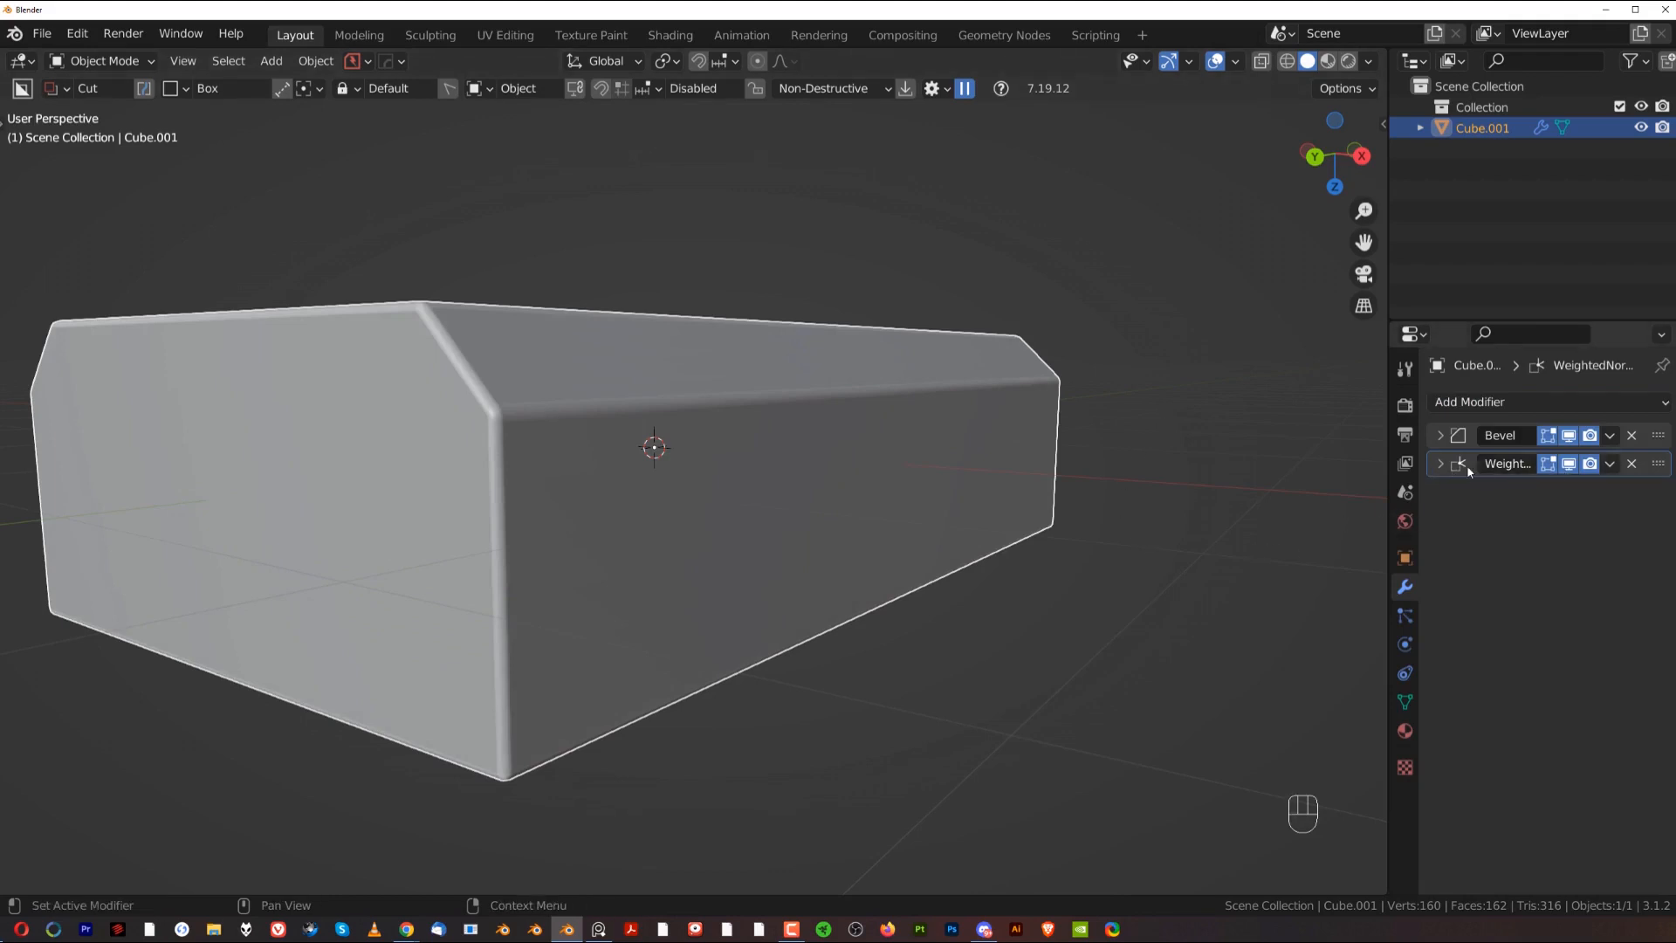
Step: Inspect the box's shading along its bevelled edges and expand the Bevel modifier's settings
scroll(887, 506, down, 2)
middle_drag(887, 506, 831, 464)
scroll(833, 471, up, 3)
shift+middle_drag(640, 487, 840, 459)
scroll(773, 440, up, 2)
click(1437, 436)
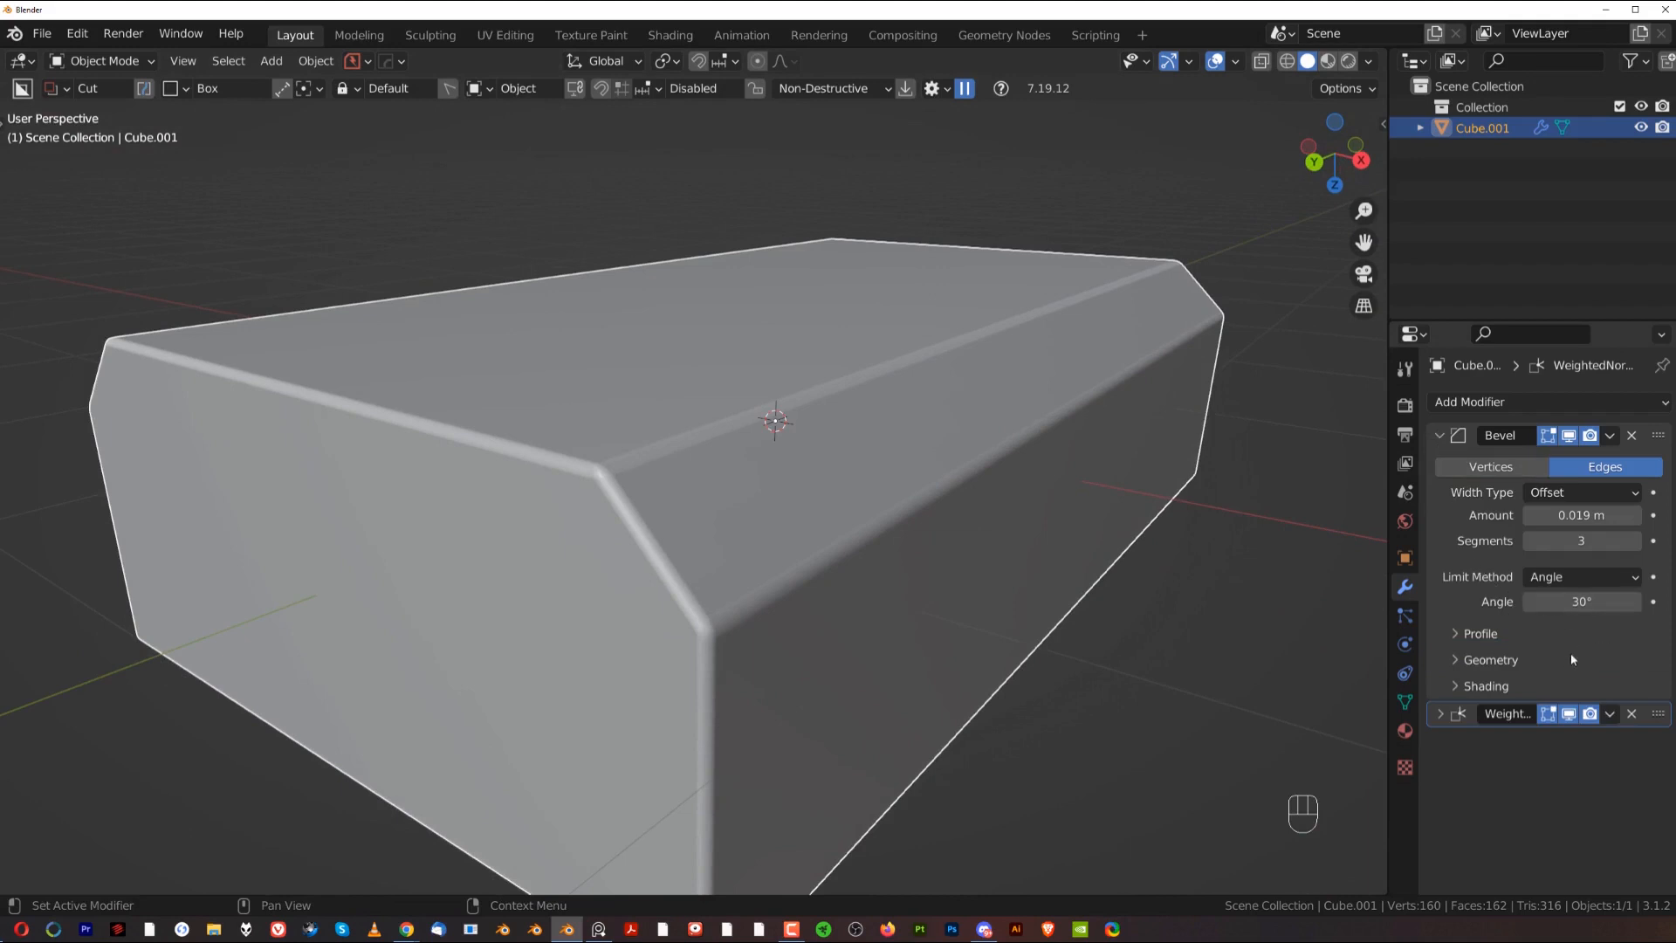
Step: Set the box's Bevel modifier amount to 0.017 m
mouse_move(1575, 515)
shift+mouse_down()
mouse_move(1623, 515)
mouse_move(1567, 515)
shift+mouse_up()
scroll(762, 622, down, 3)
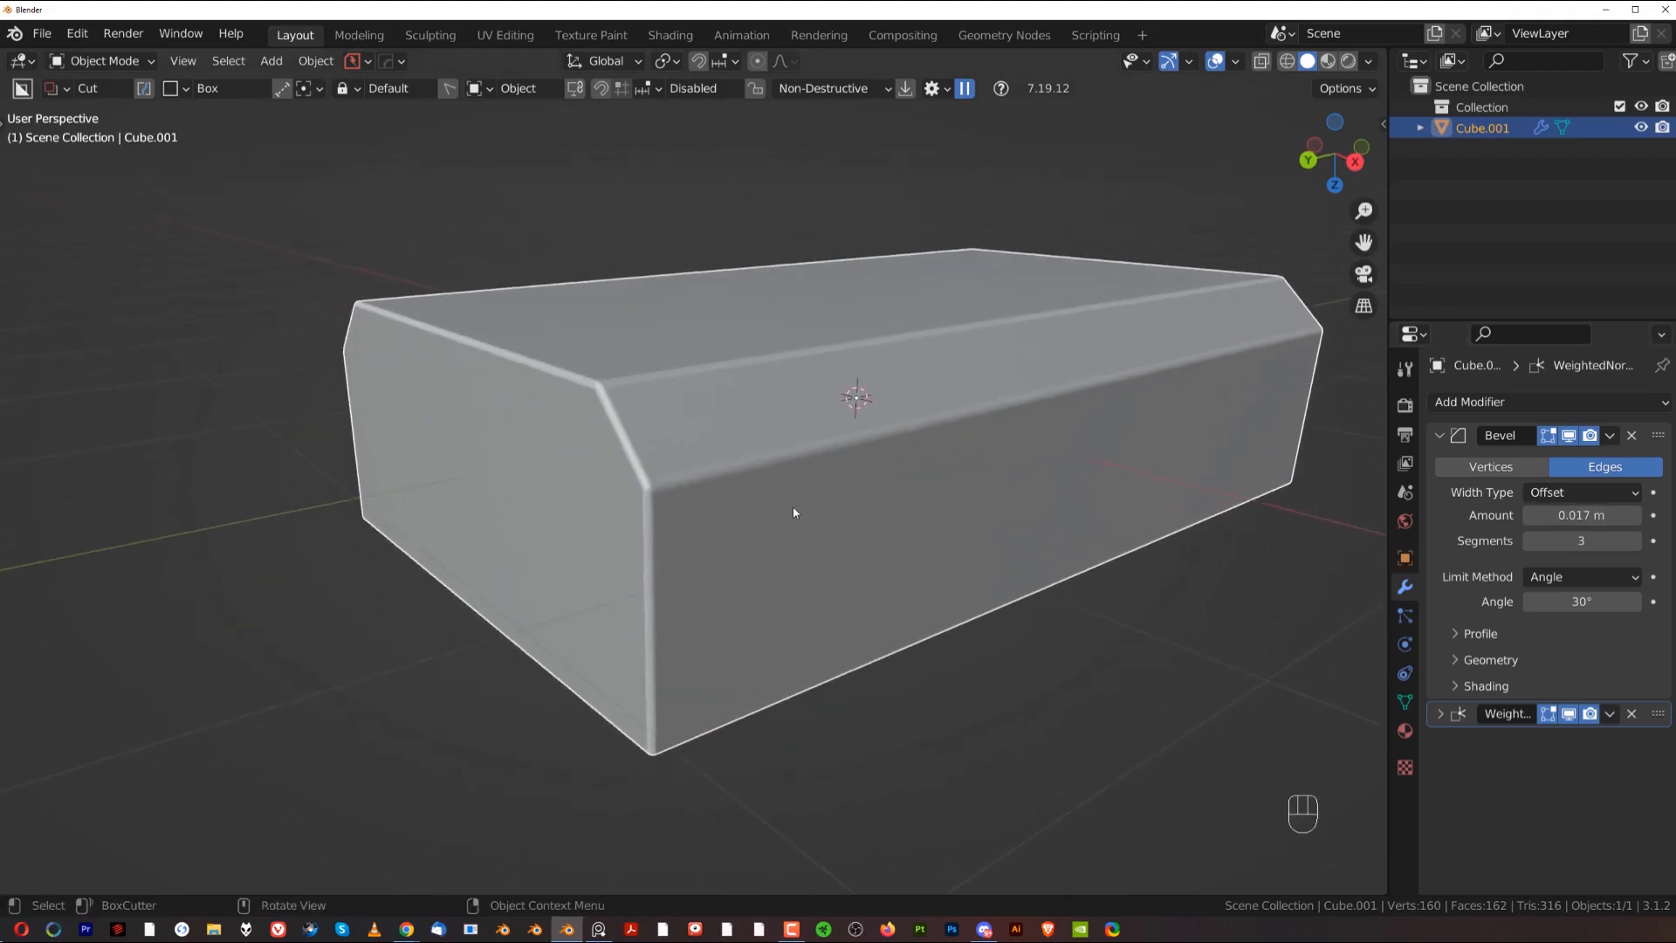
middle_drag(793, 506, 1156, 465)
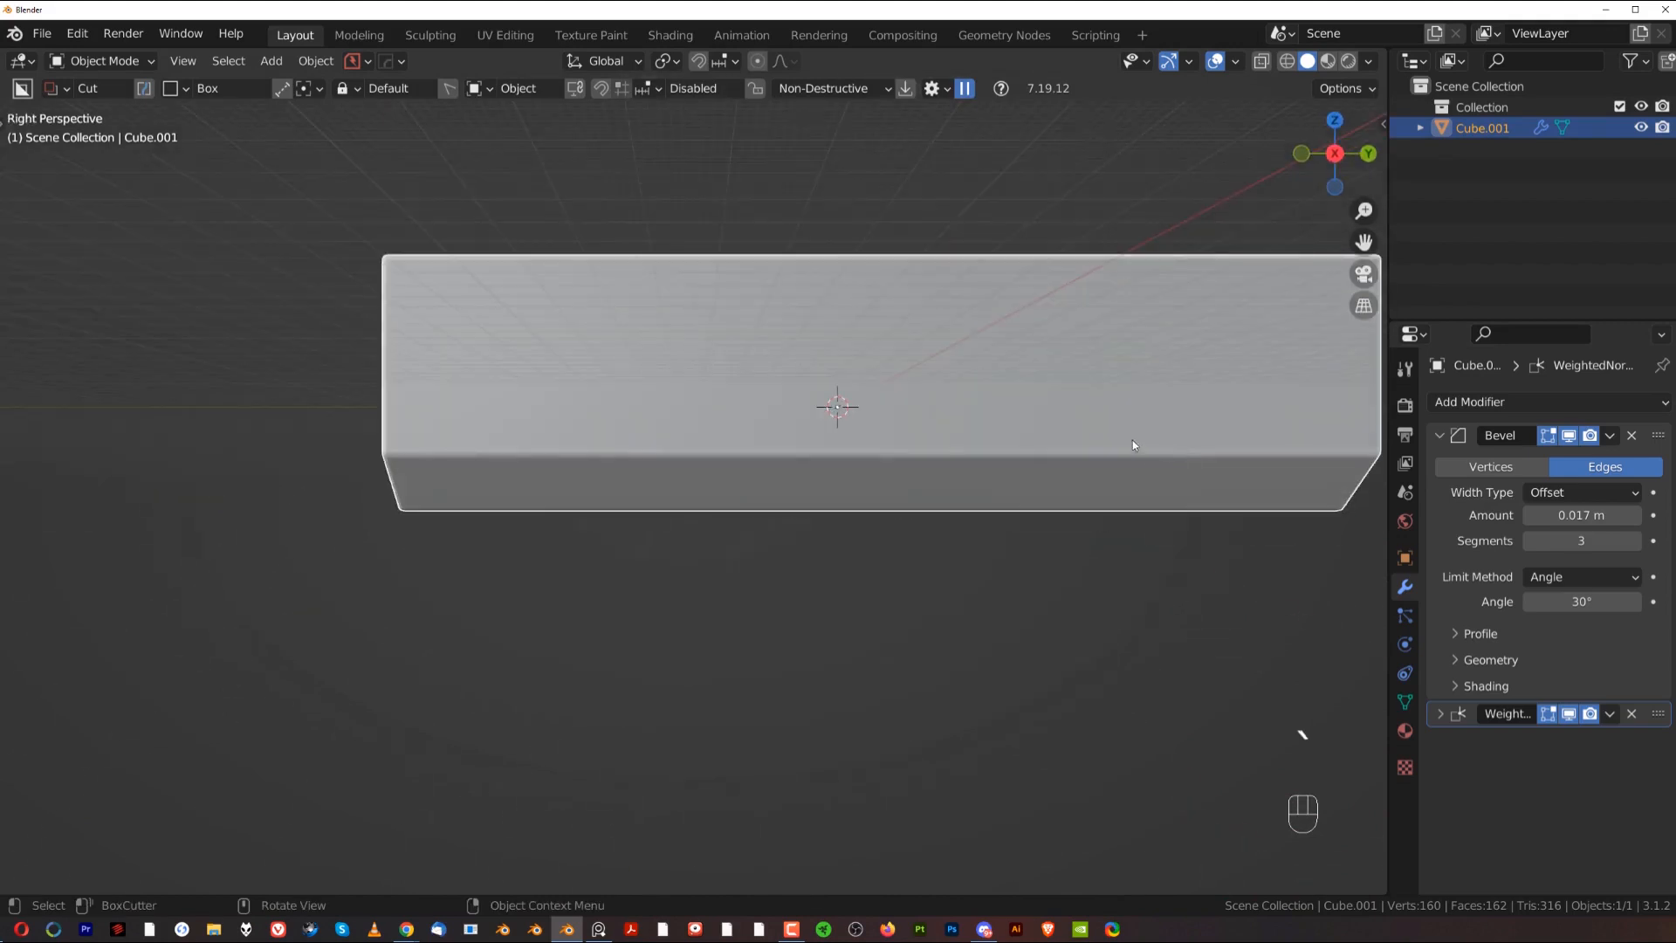
Step: Rotate the box by a snapped 180° in the right orthographic view to turn it upside down
key(KP_5)
shift+middle_drag(760, 454, 1076, 466)
click(1077, 466)
scroll(797, 509, up, 2)
shift+middle_drag(723, 529, 766, 532)
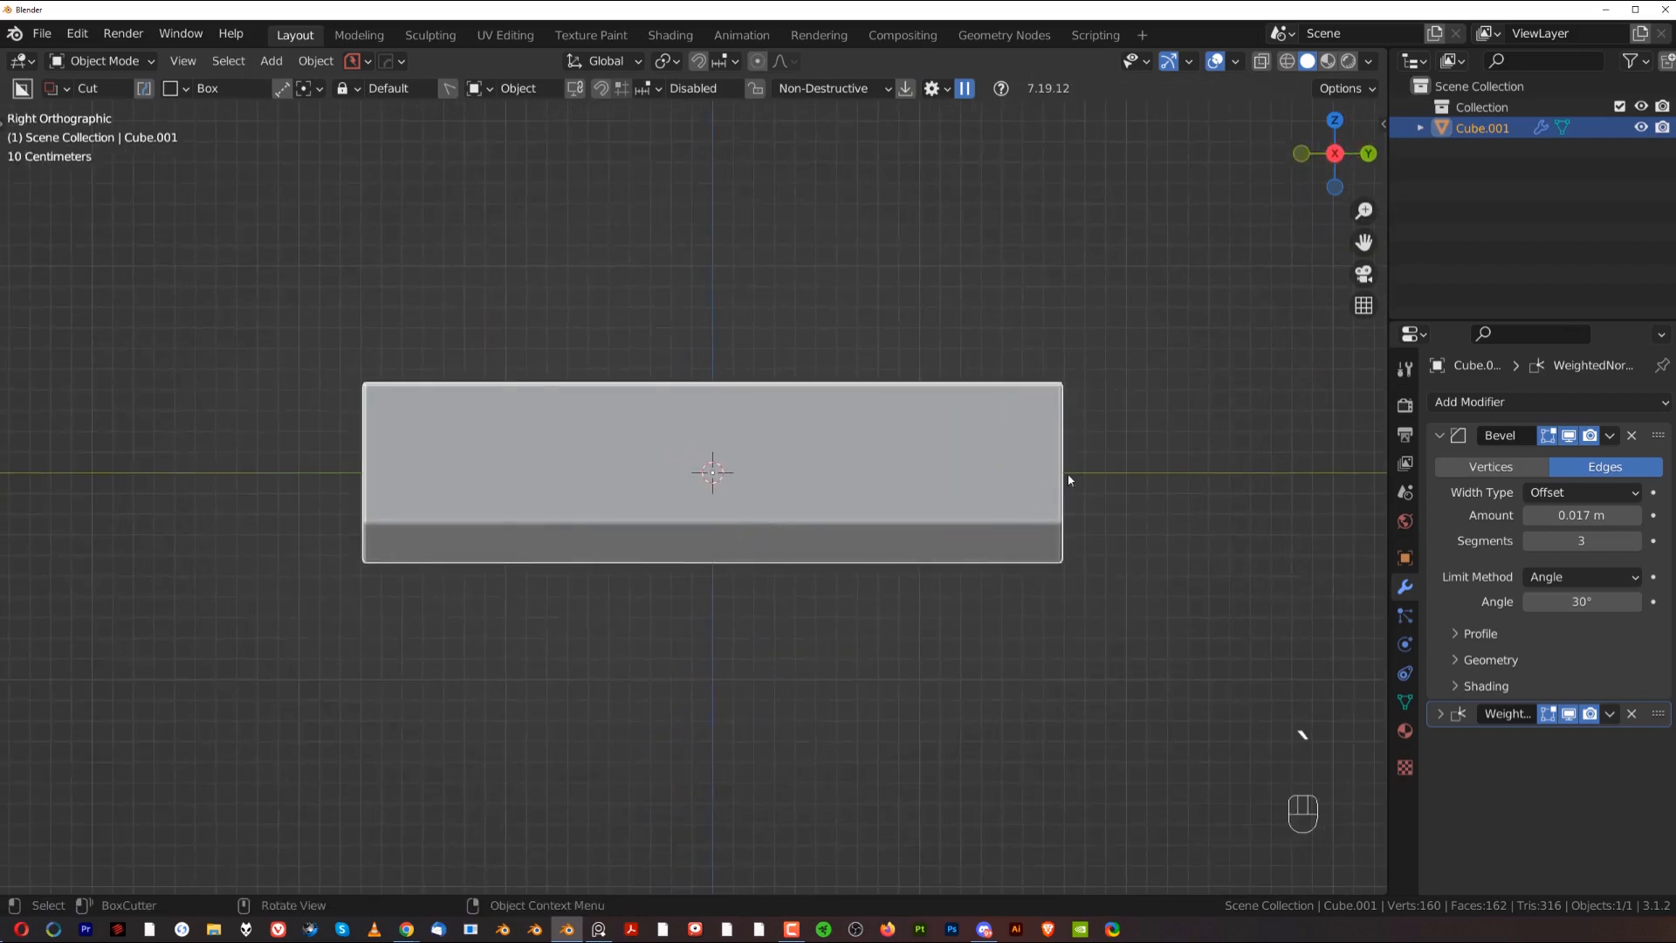
key(r)
key(ctrl)
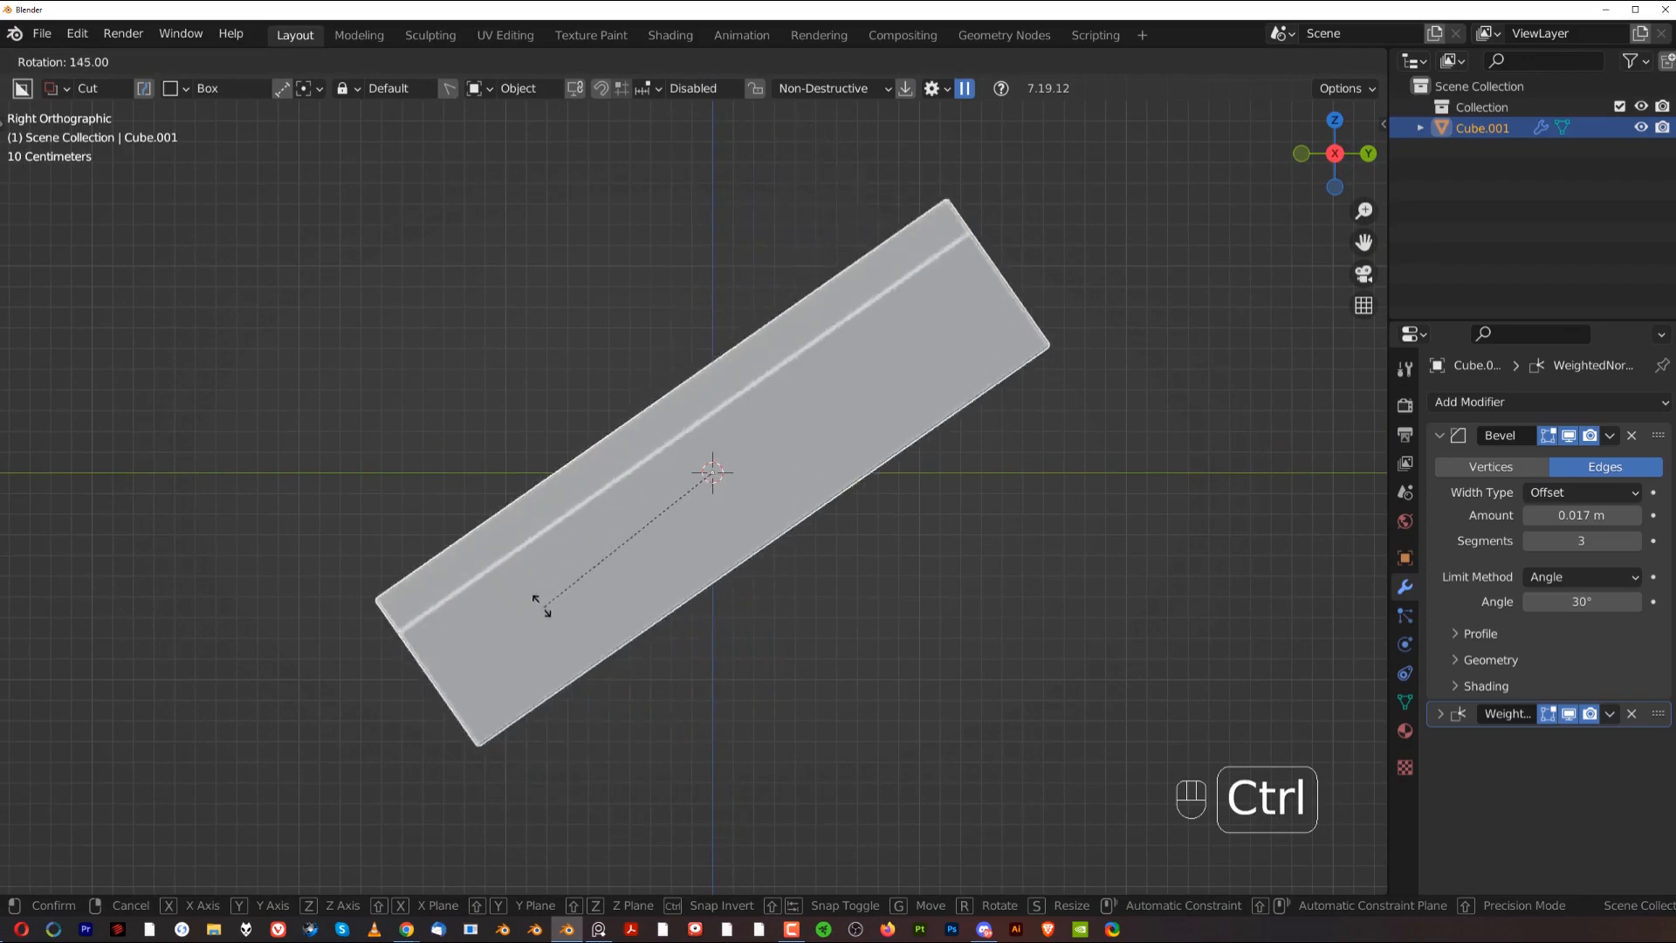
click(448, 504)
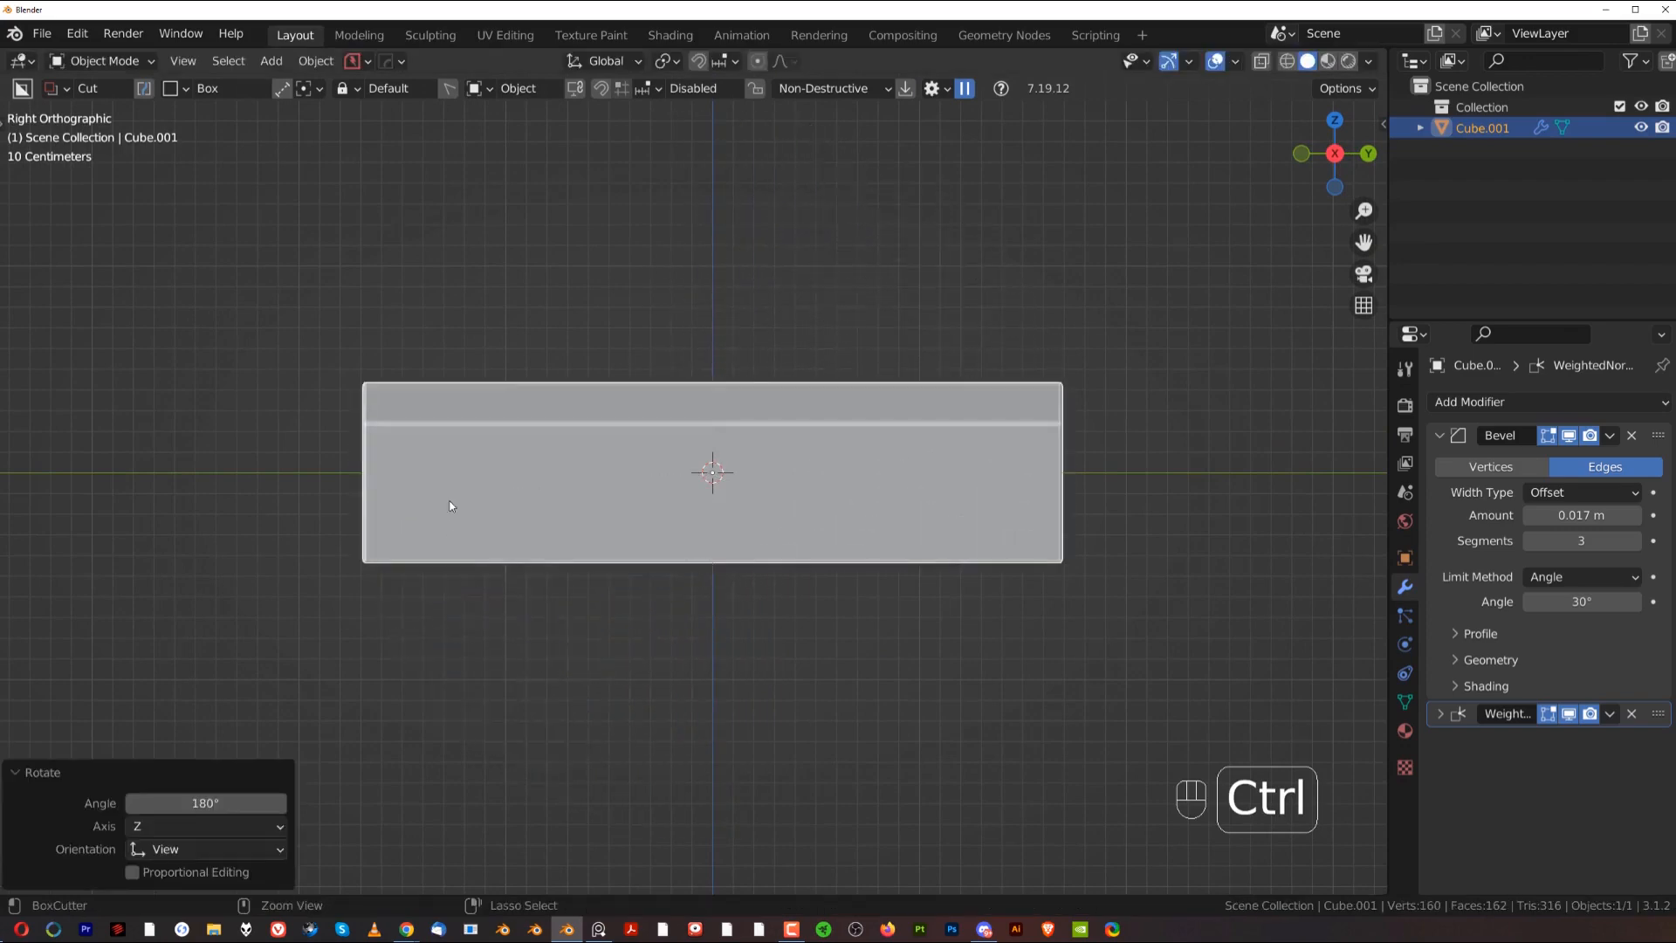
Step: Compare the box's right view in perspective and orthographic projection
middle_drag(412, 374, 730, 433)
key(KP_5)
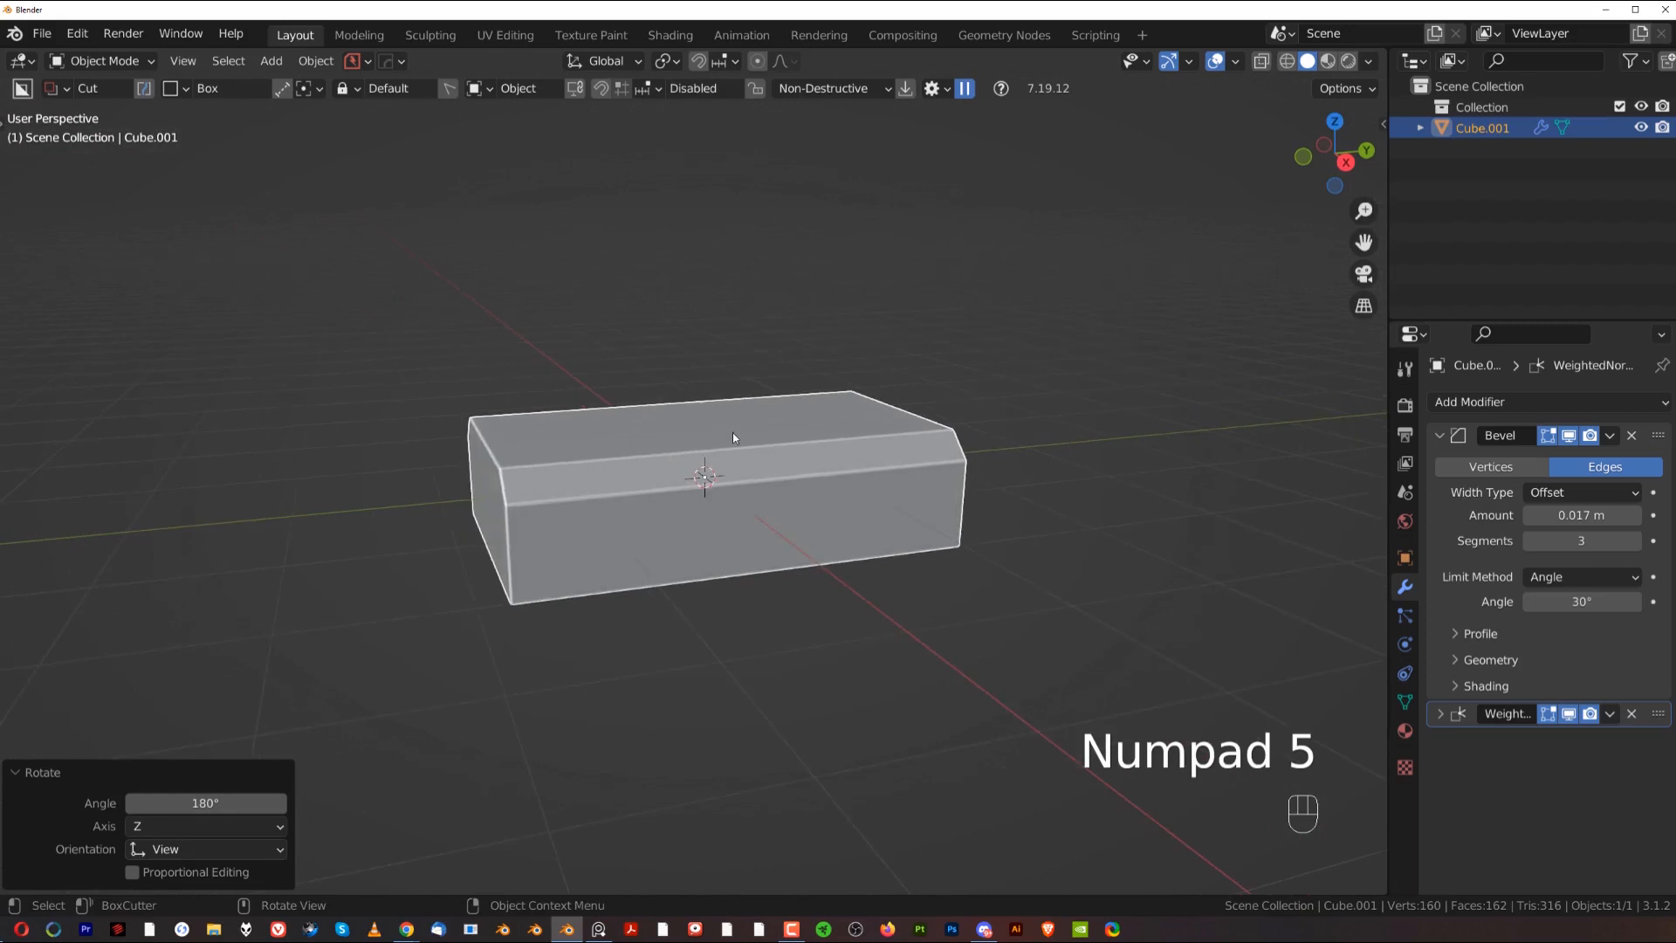
key(grave)
click(910, 437)
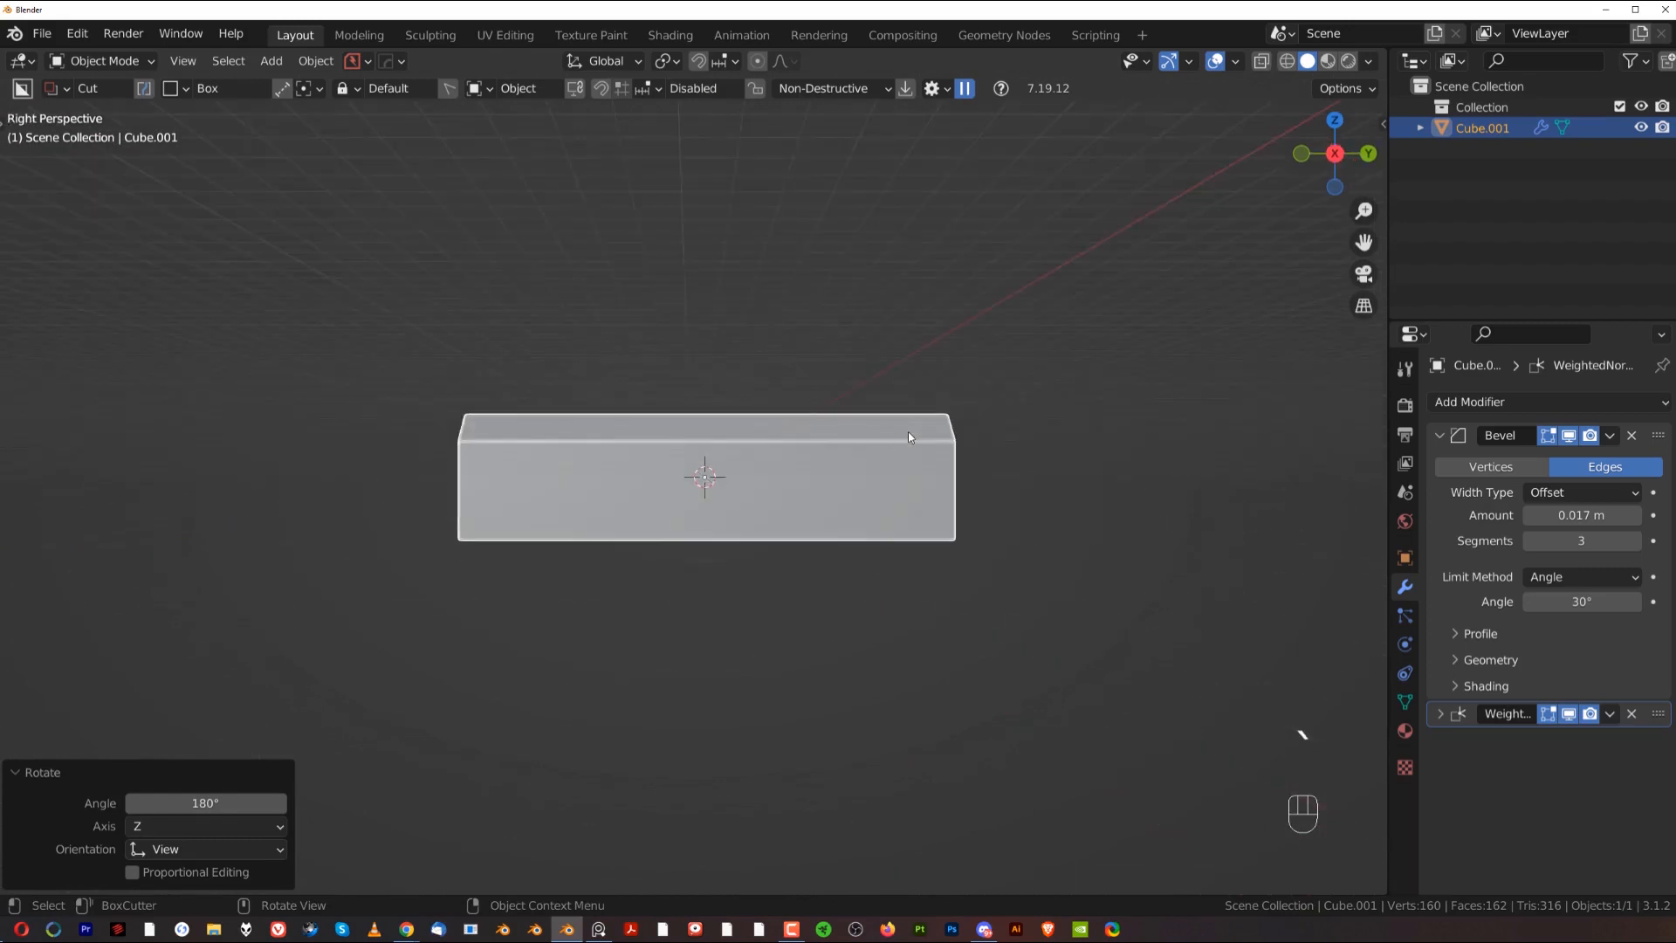
key(KP_5)
key(KP_5)
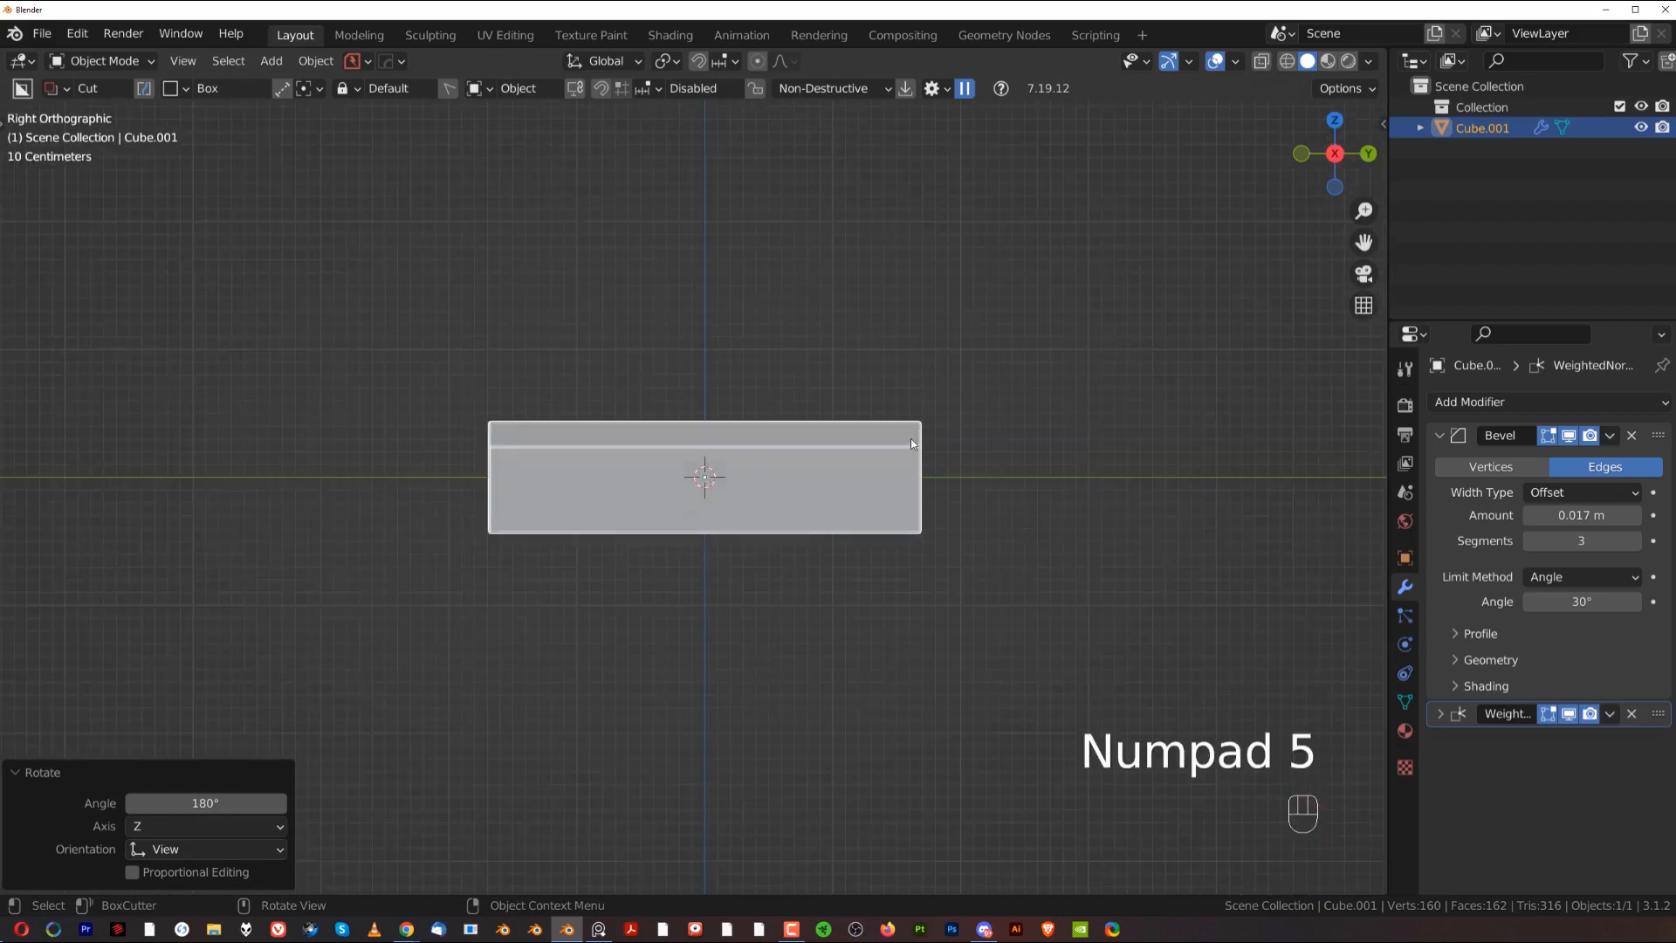
key(KP_5)
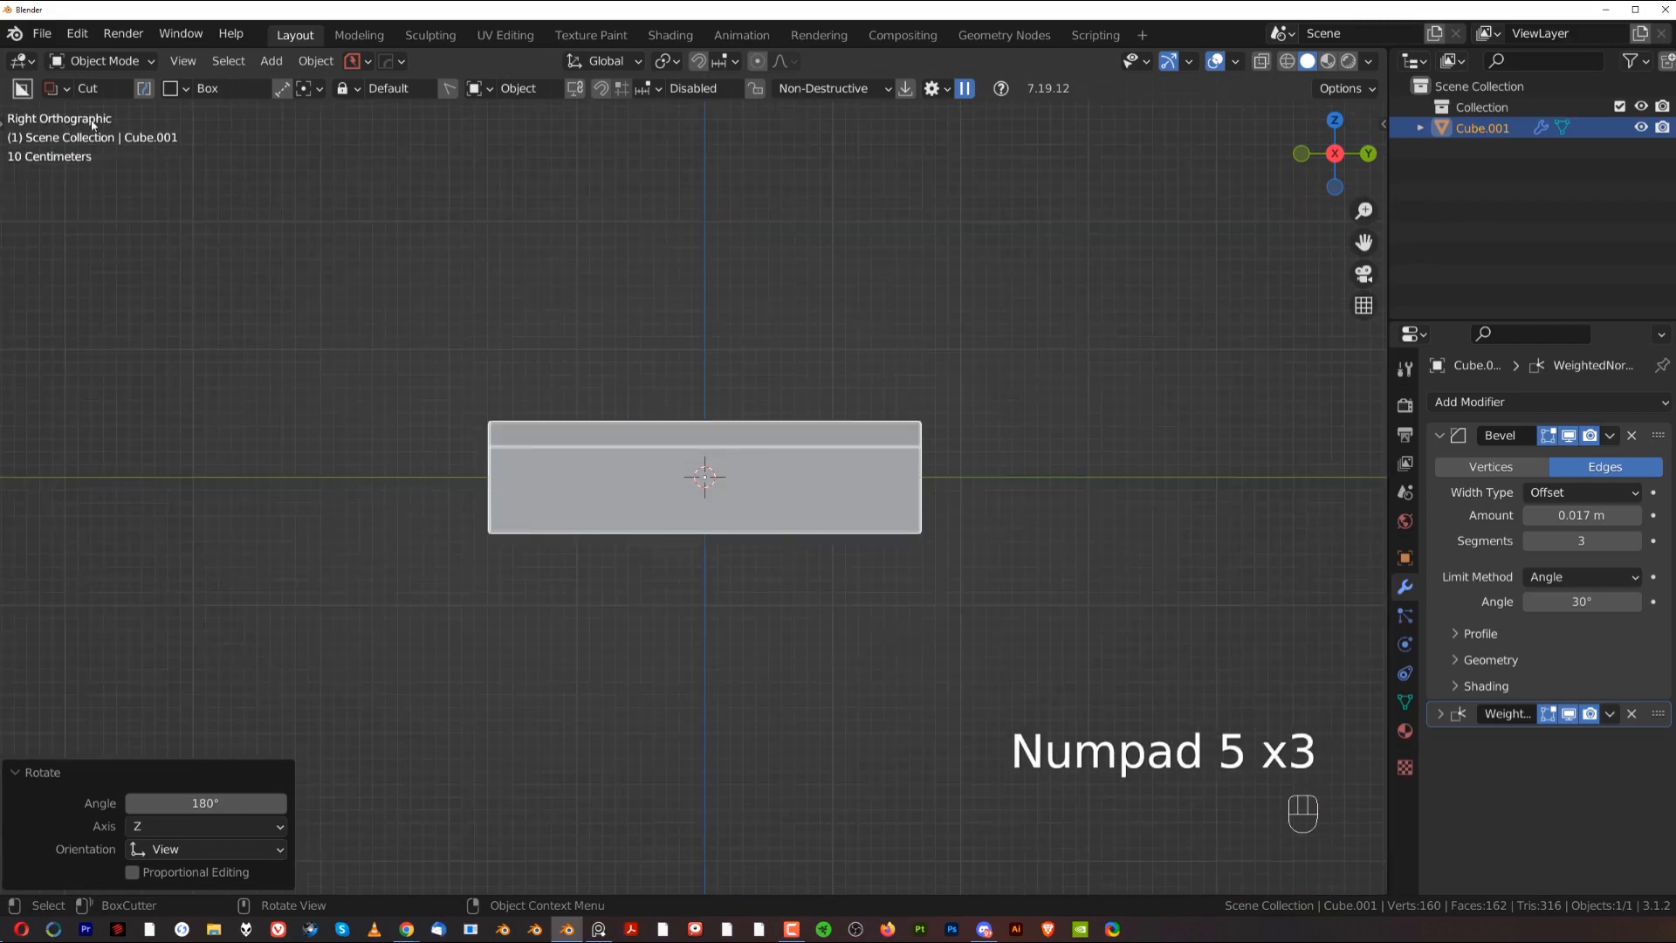
key(KP_5)
key(KP_5)
scroll(1153, 255, up, 3)
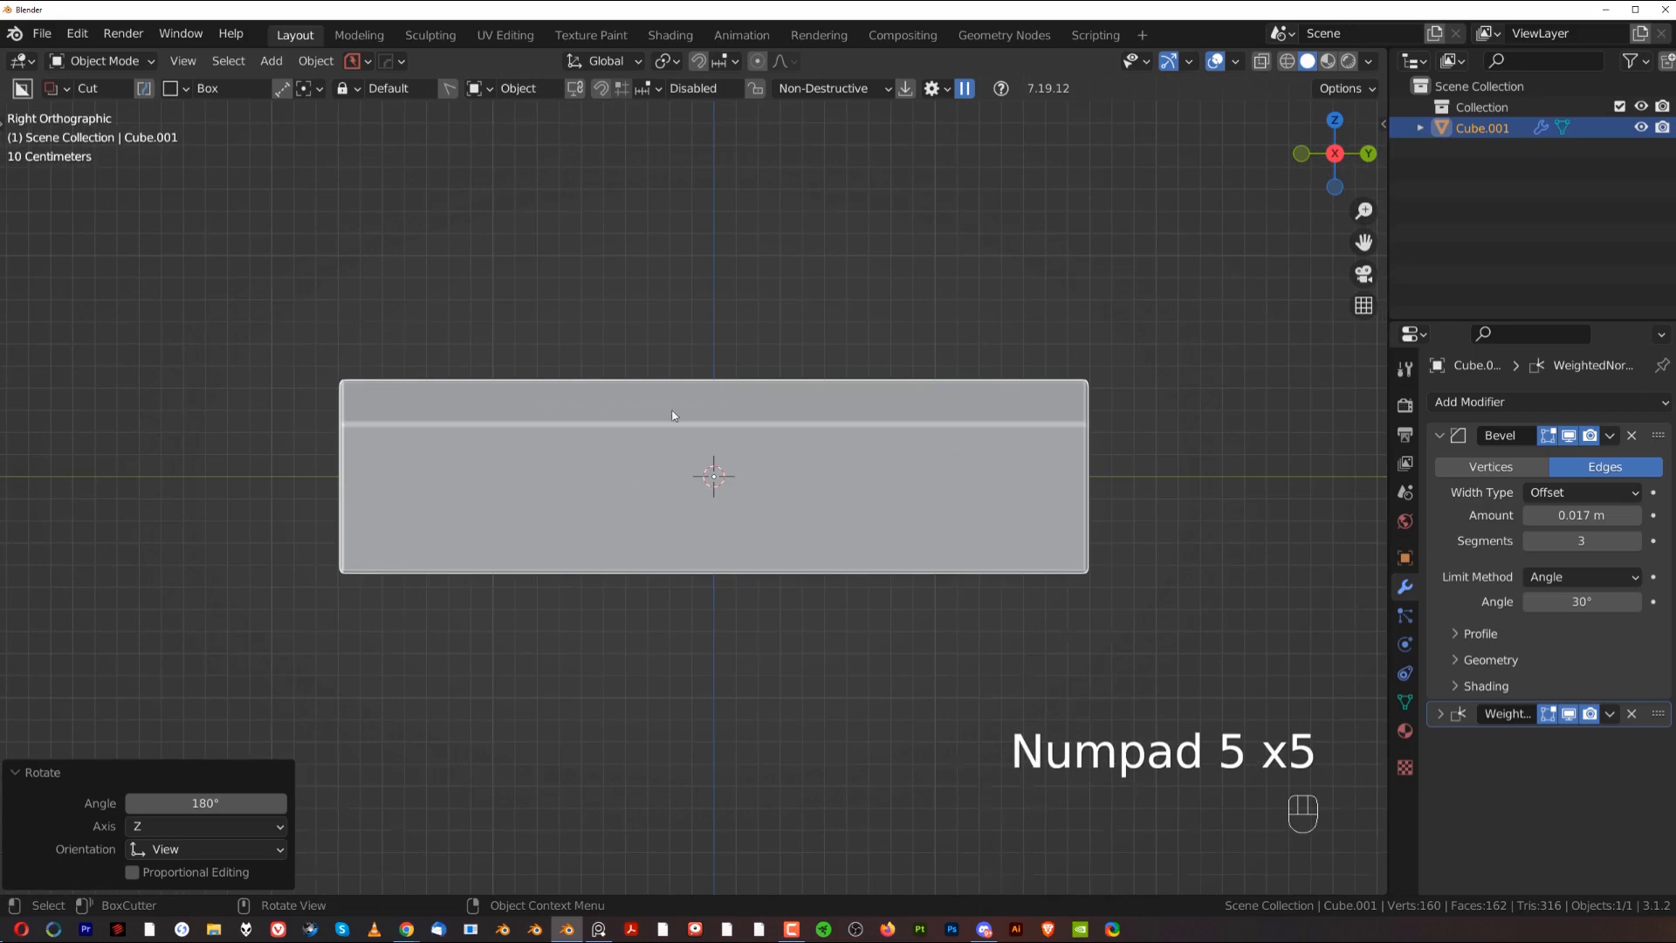
key(KP_5)
key(KP_5)
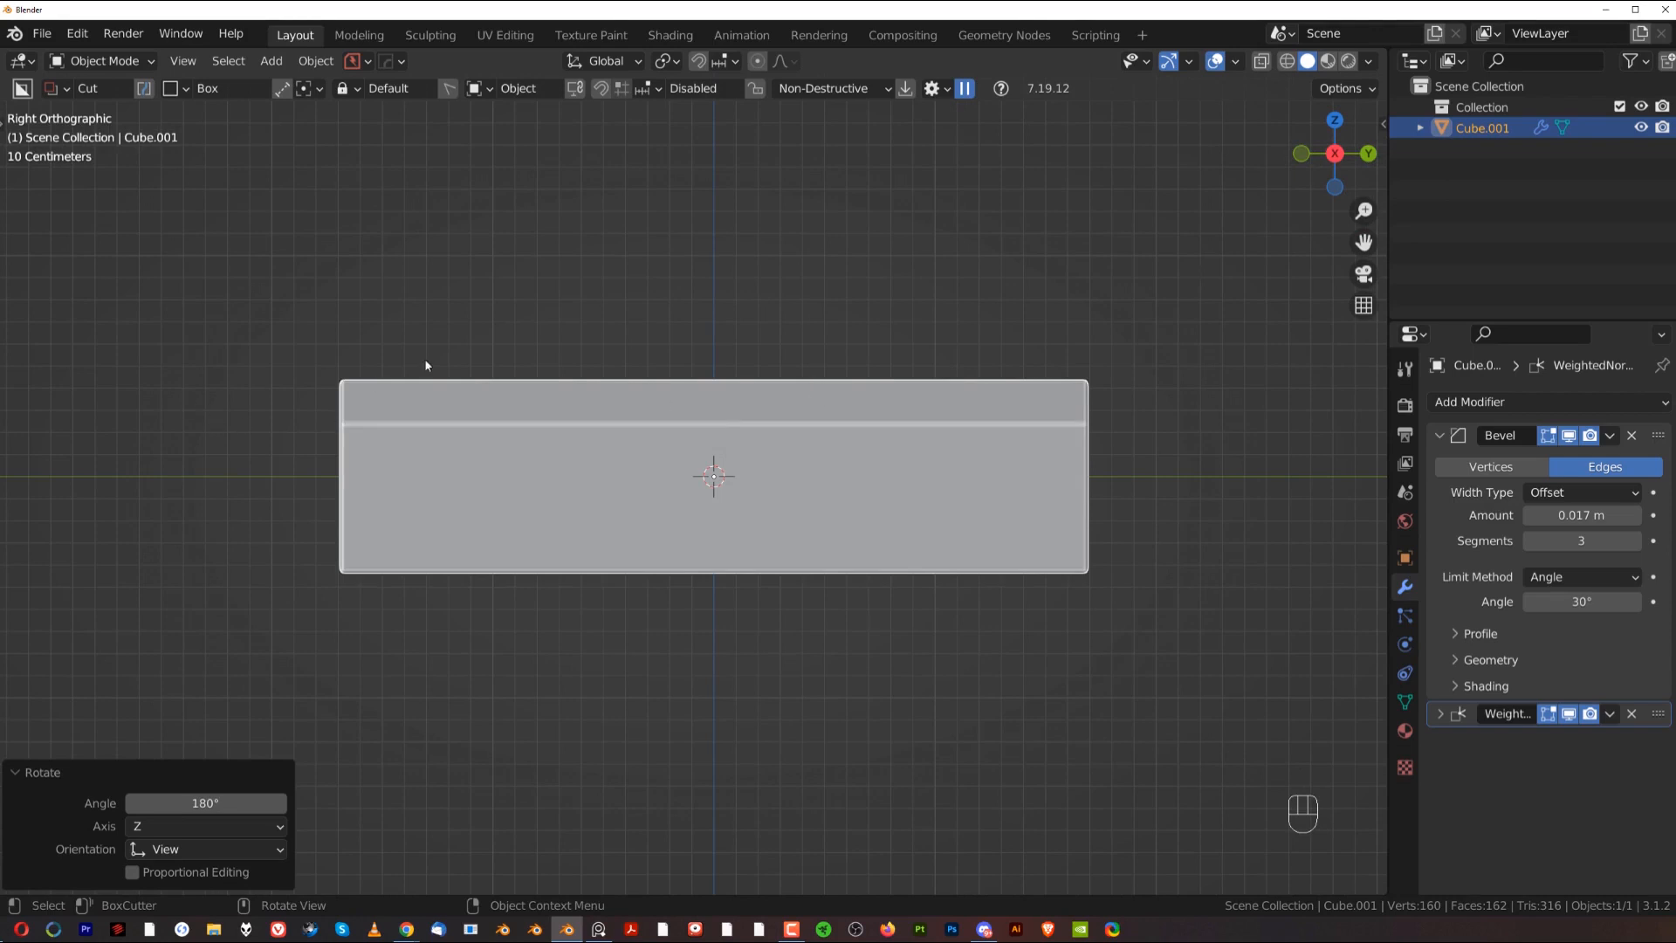
shift+middle_drag(862, 451, 850, 454)
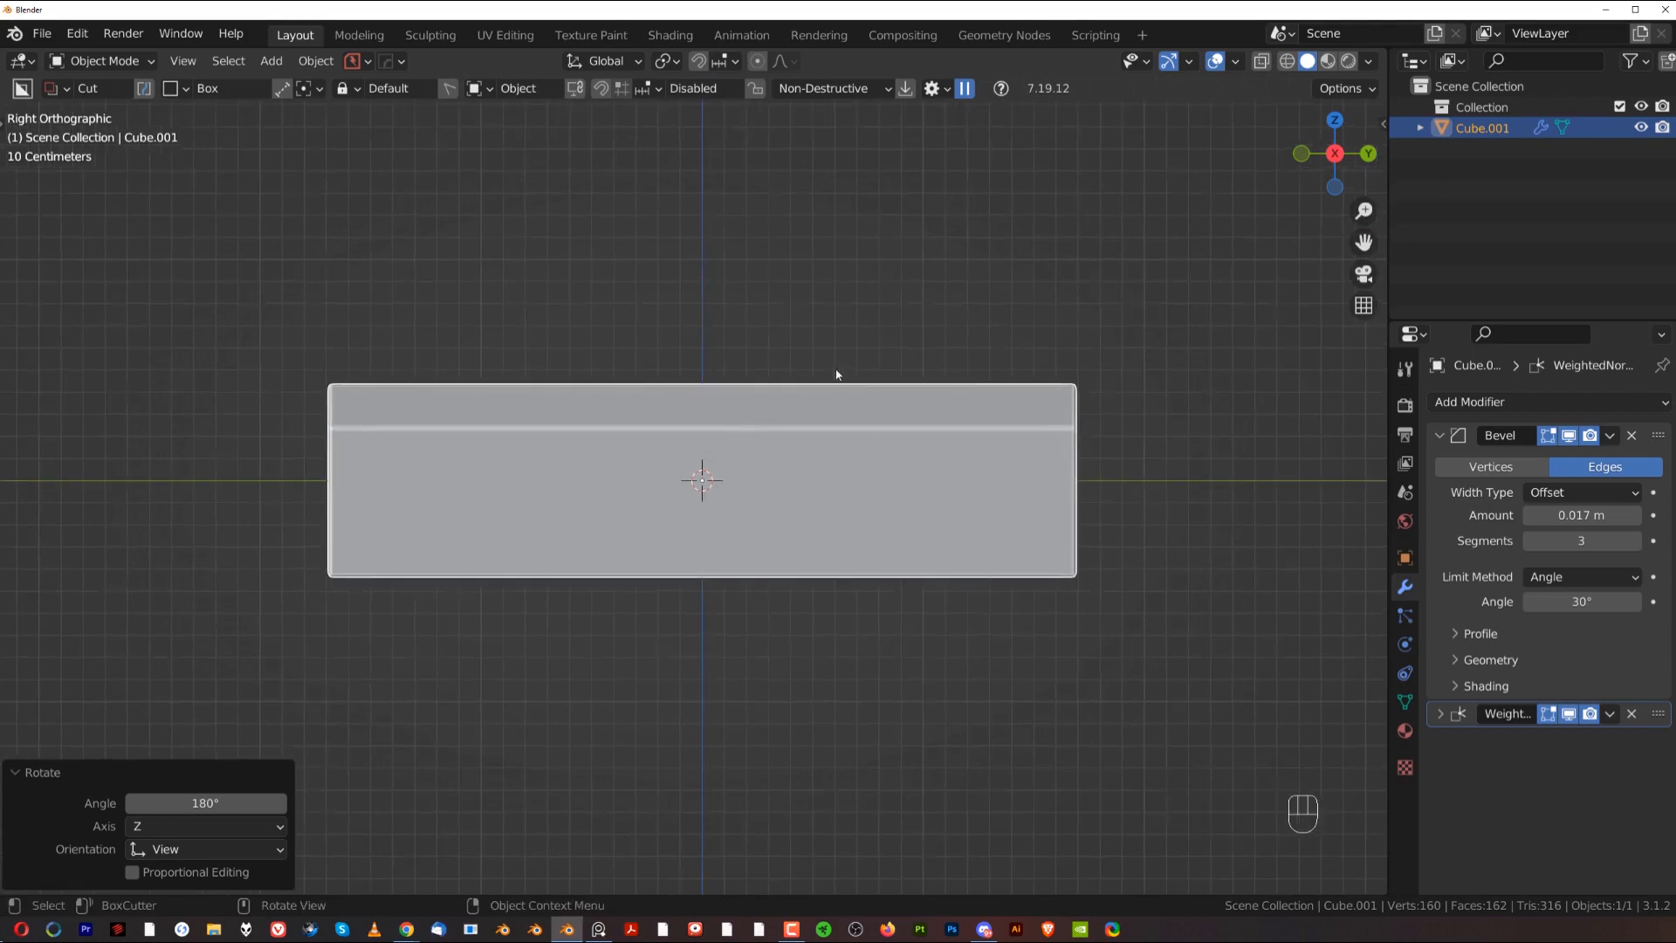
Step: Apply the box's rotation only
middle_drag(843, 384, 690, 364)
click(697, 424)
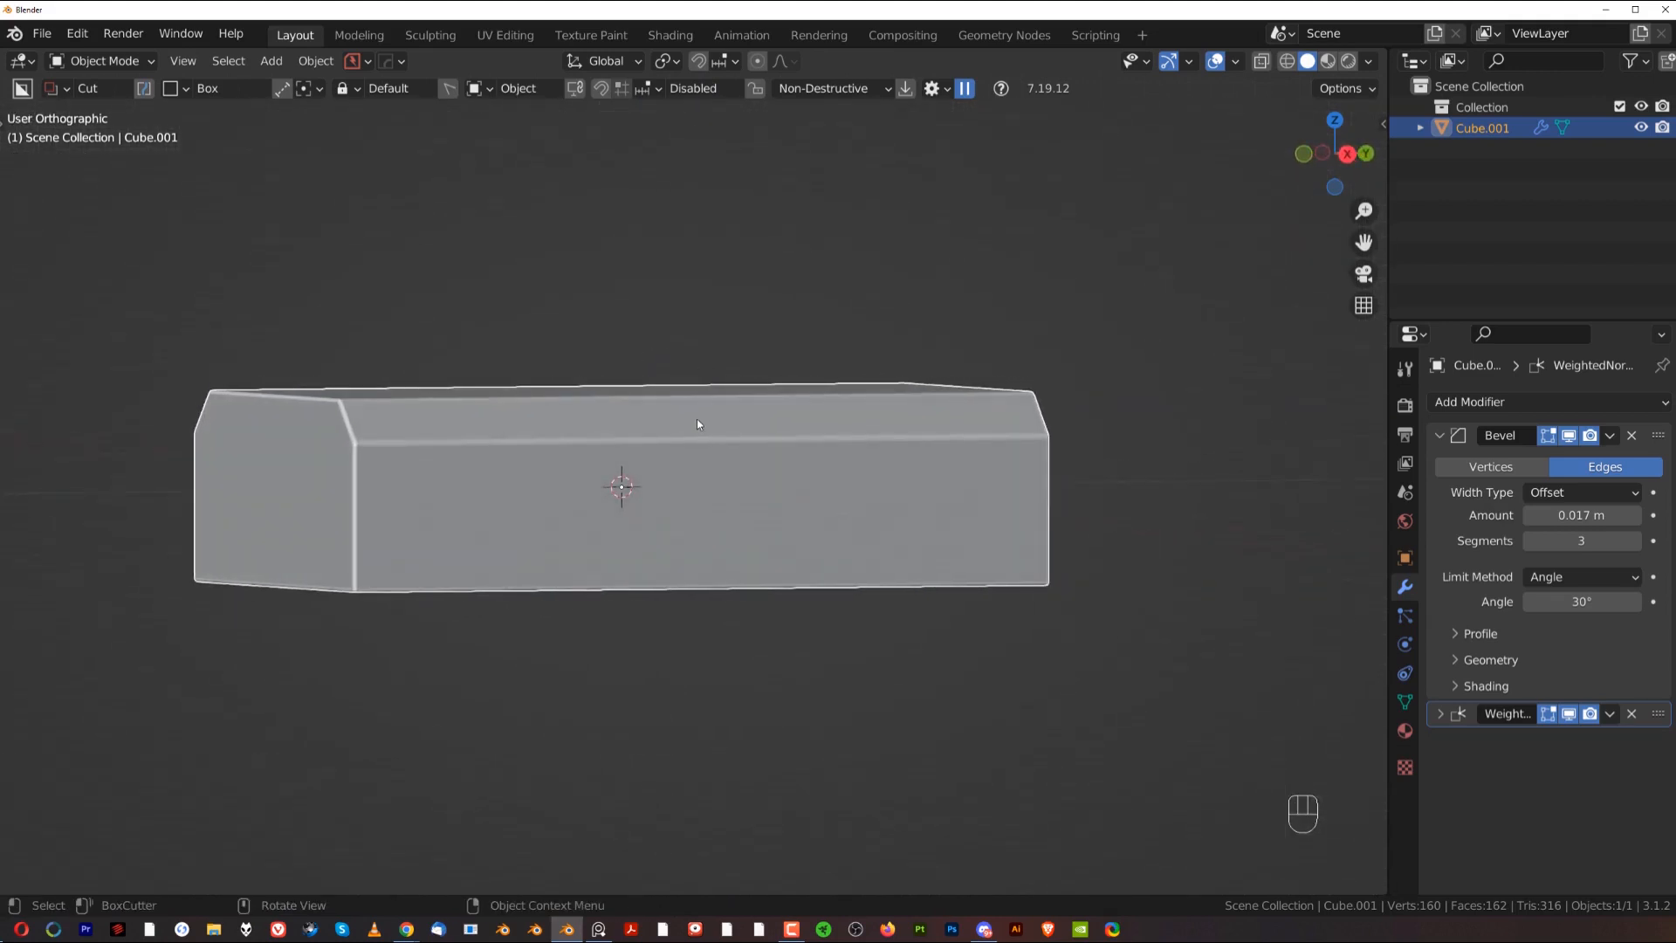
key(ctrl+a)
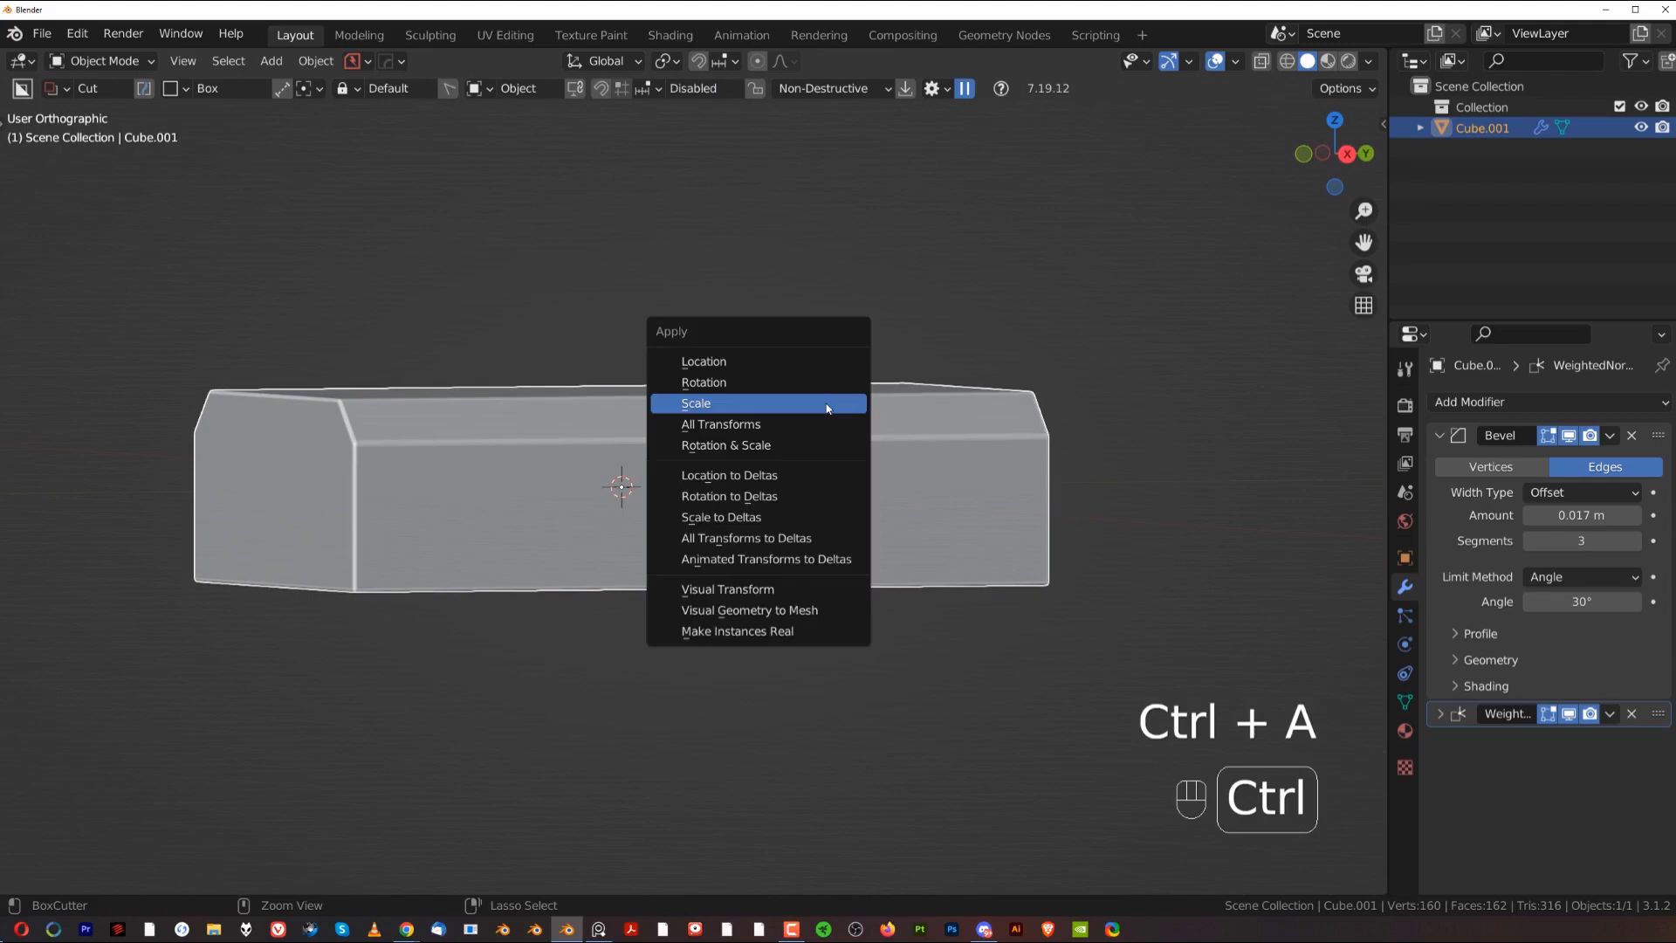
click(786, 382)
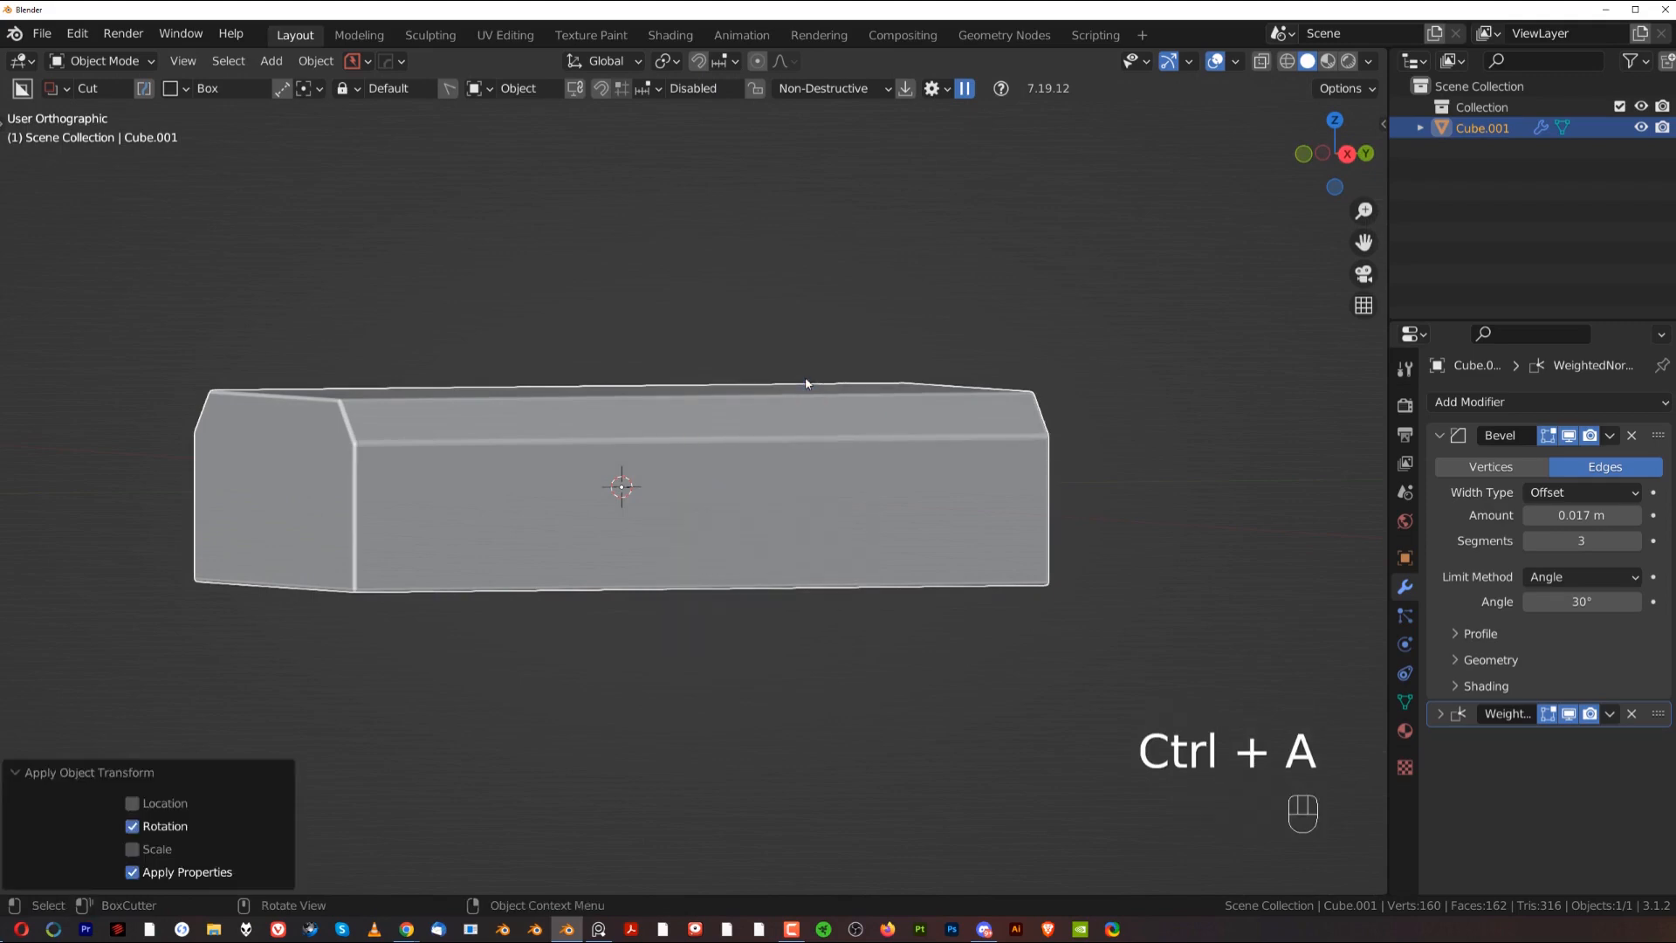
scroll(812, 428, down, 3)
alt+middle_drag(812, 428, 799, 423)
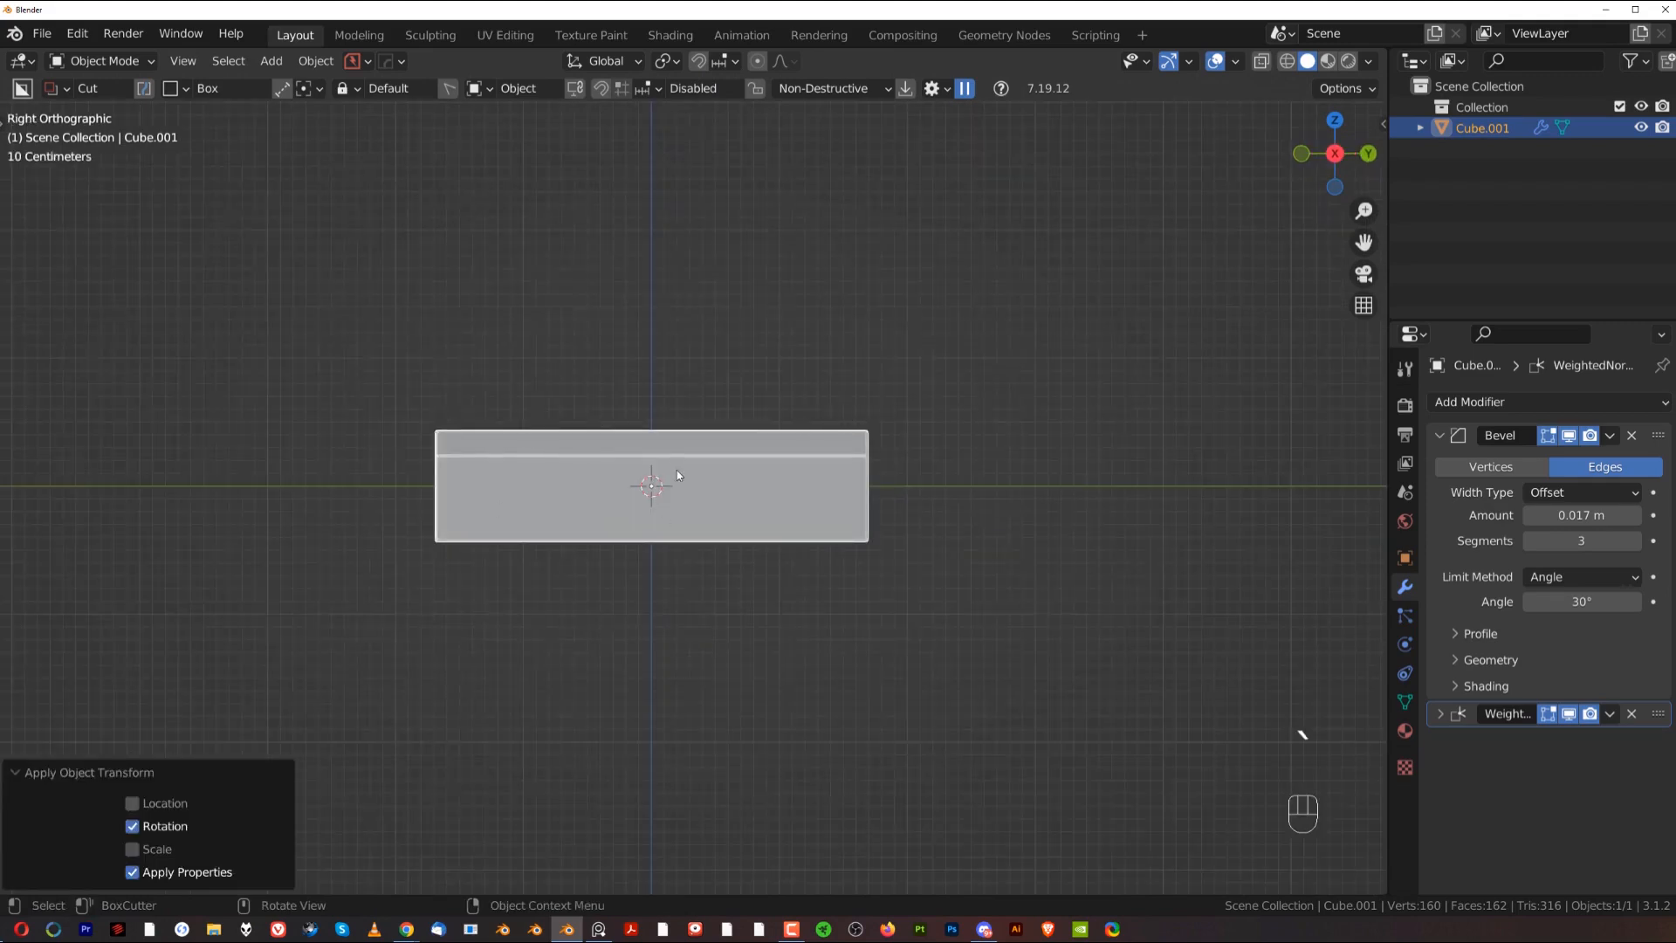
Step: Add a 2 m cube at the origin from the right orthographic view
middle_drag(678, 474, 1198, 343)
key(grave)
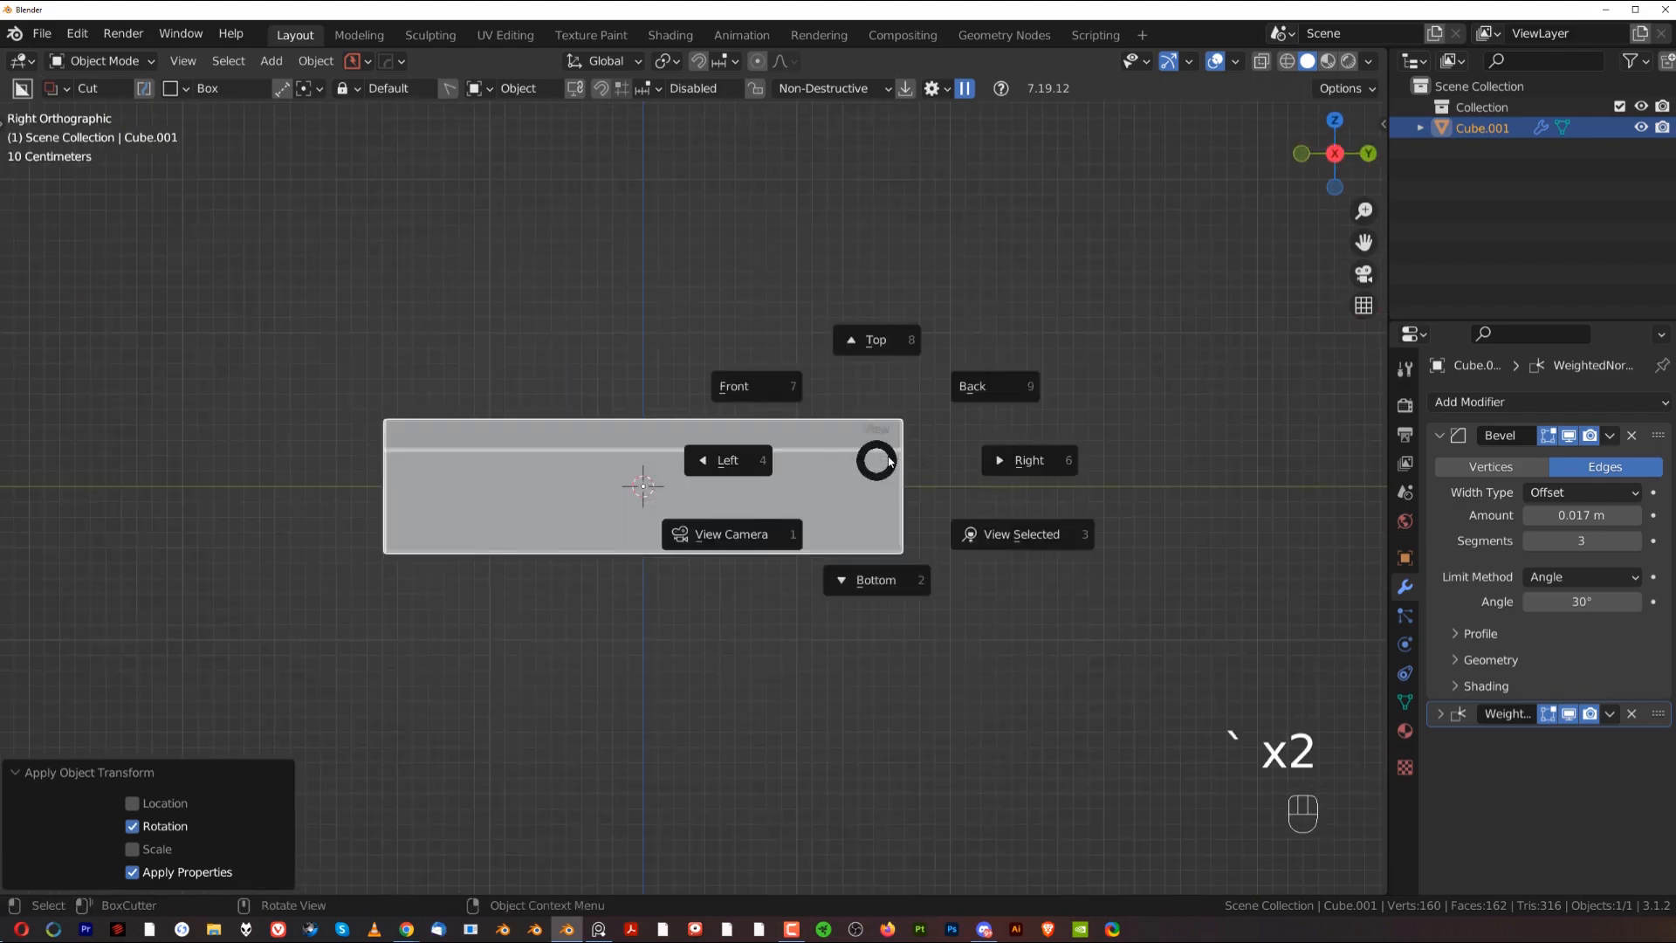
click(1028, 470)
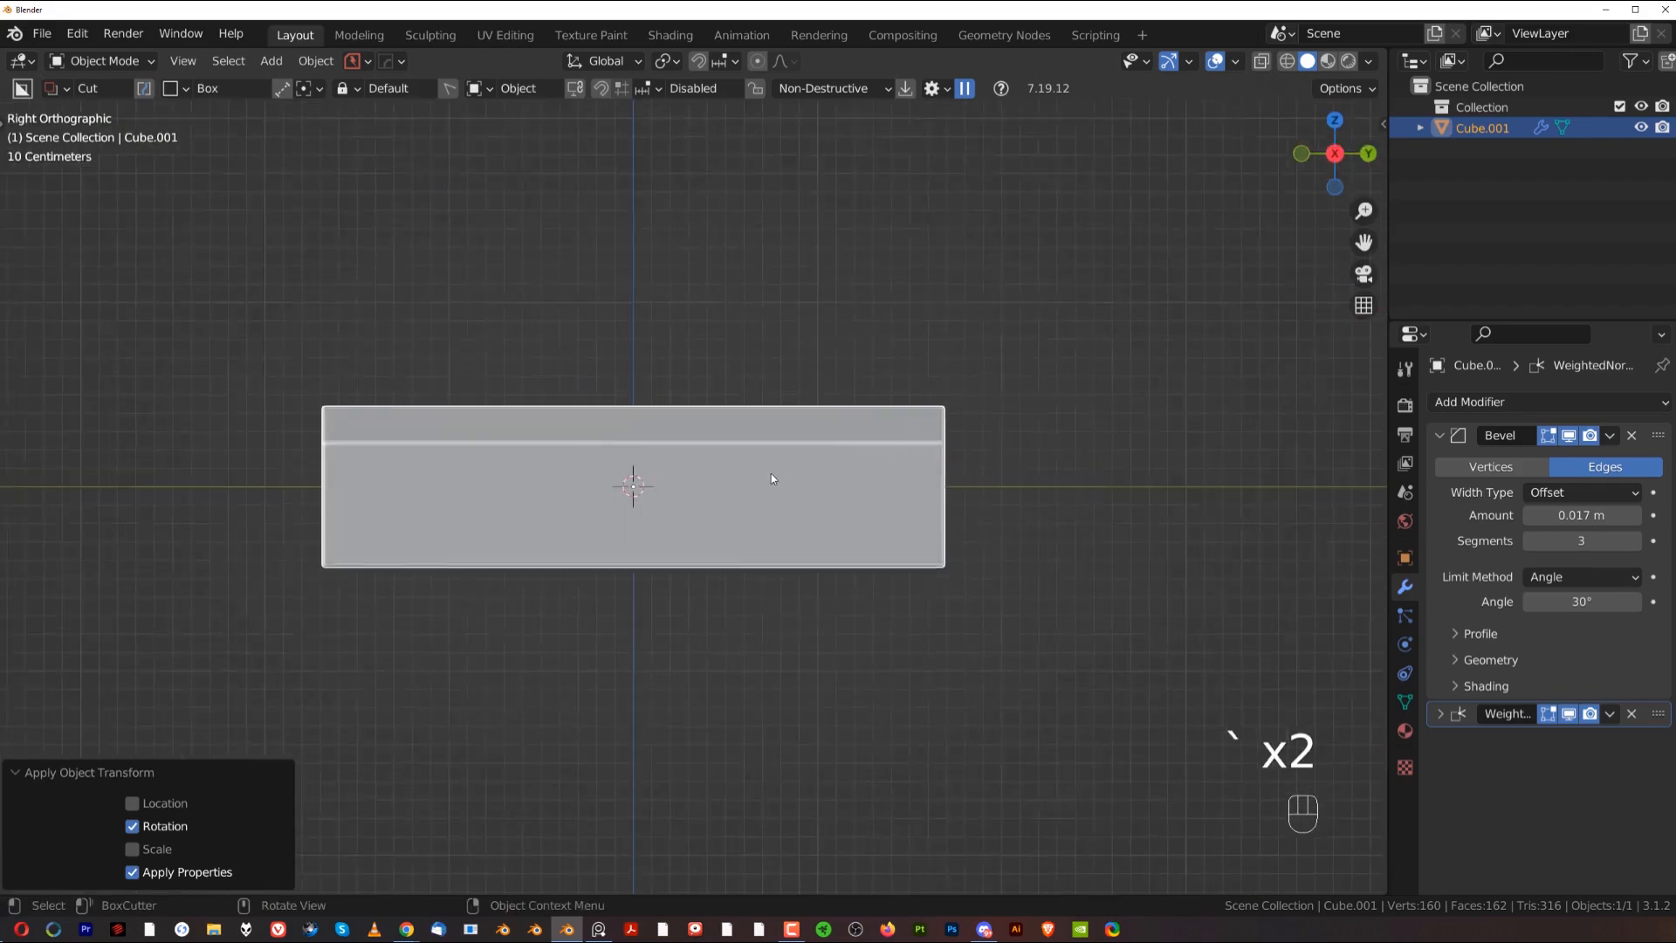
scroll(772, 473, up, 3)
scroll(833, 447, down, 2)
key(shift+a)
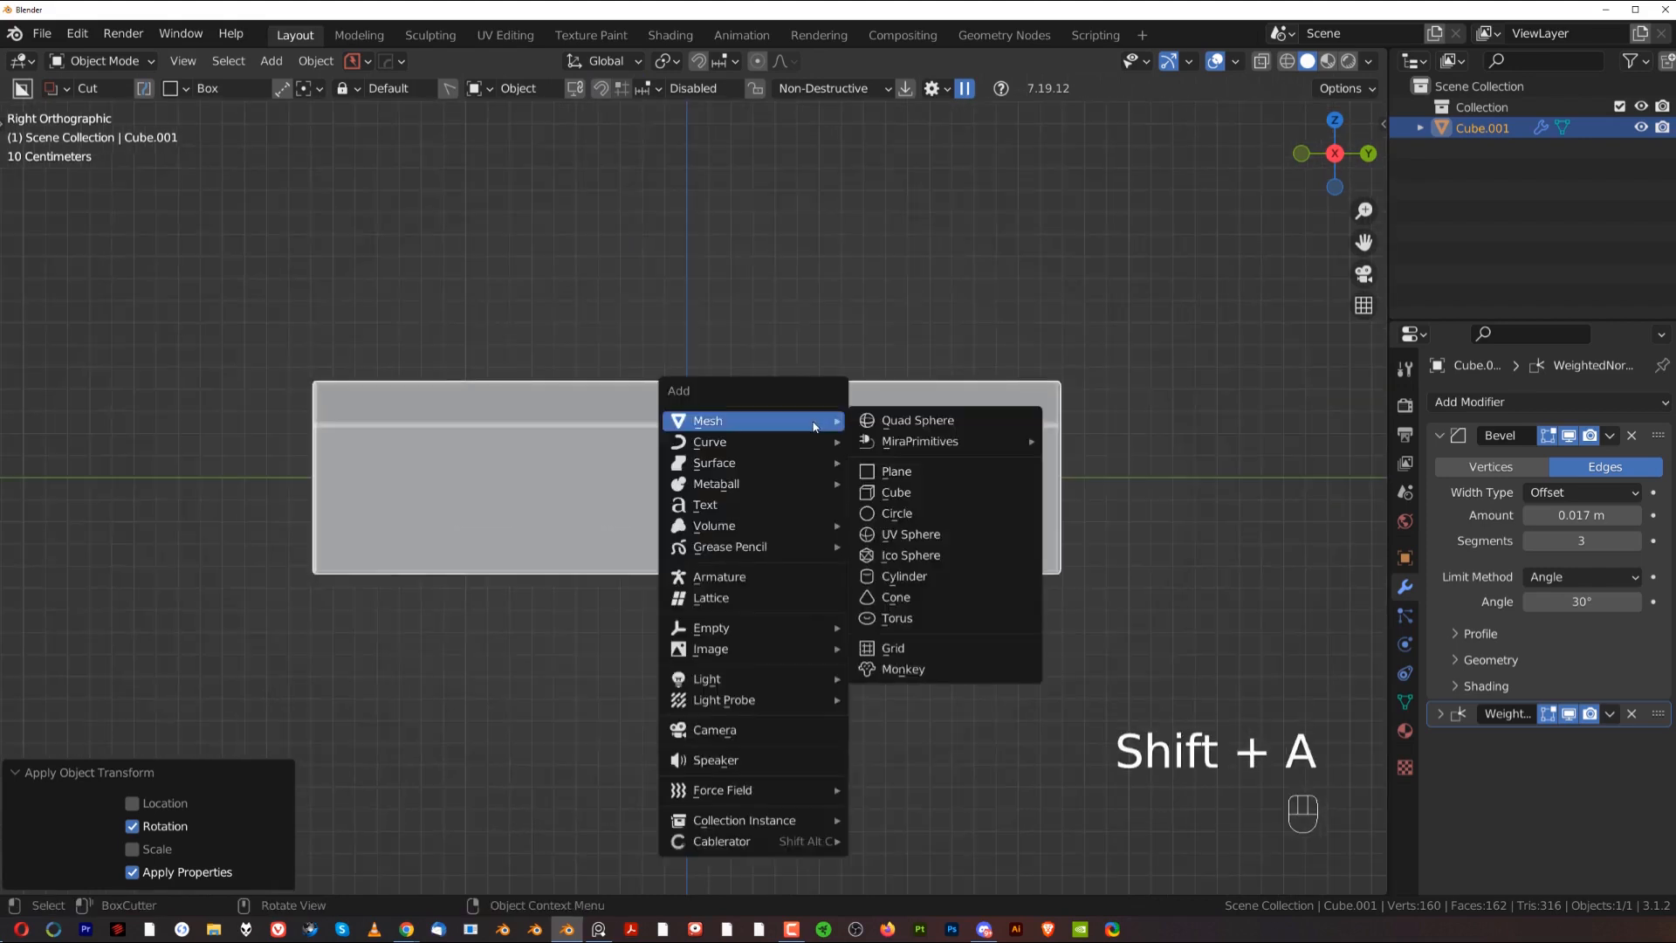
click(914, 498)
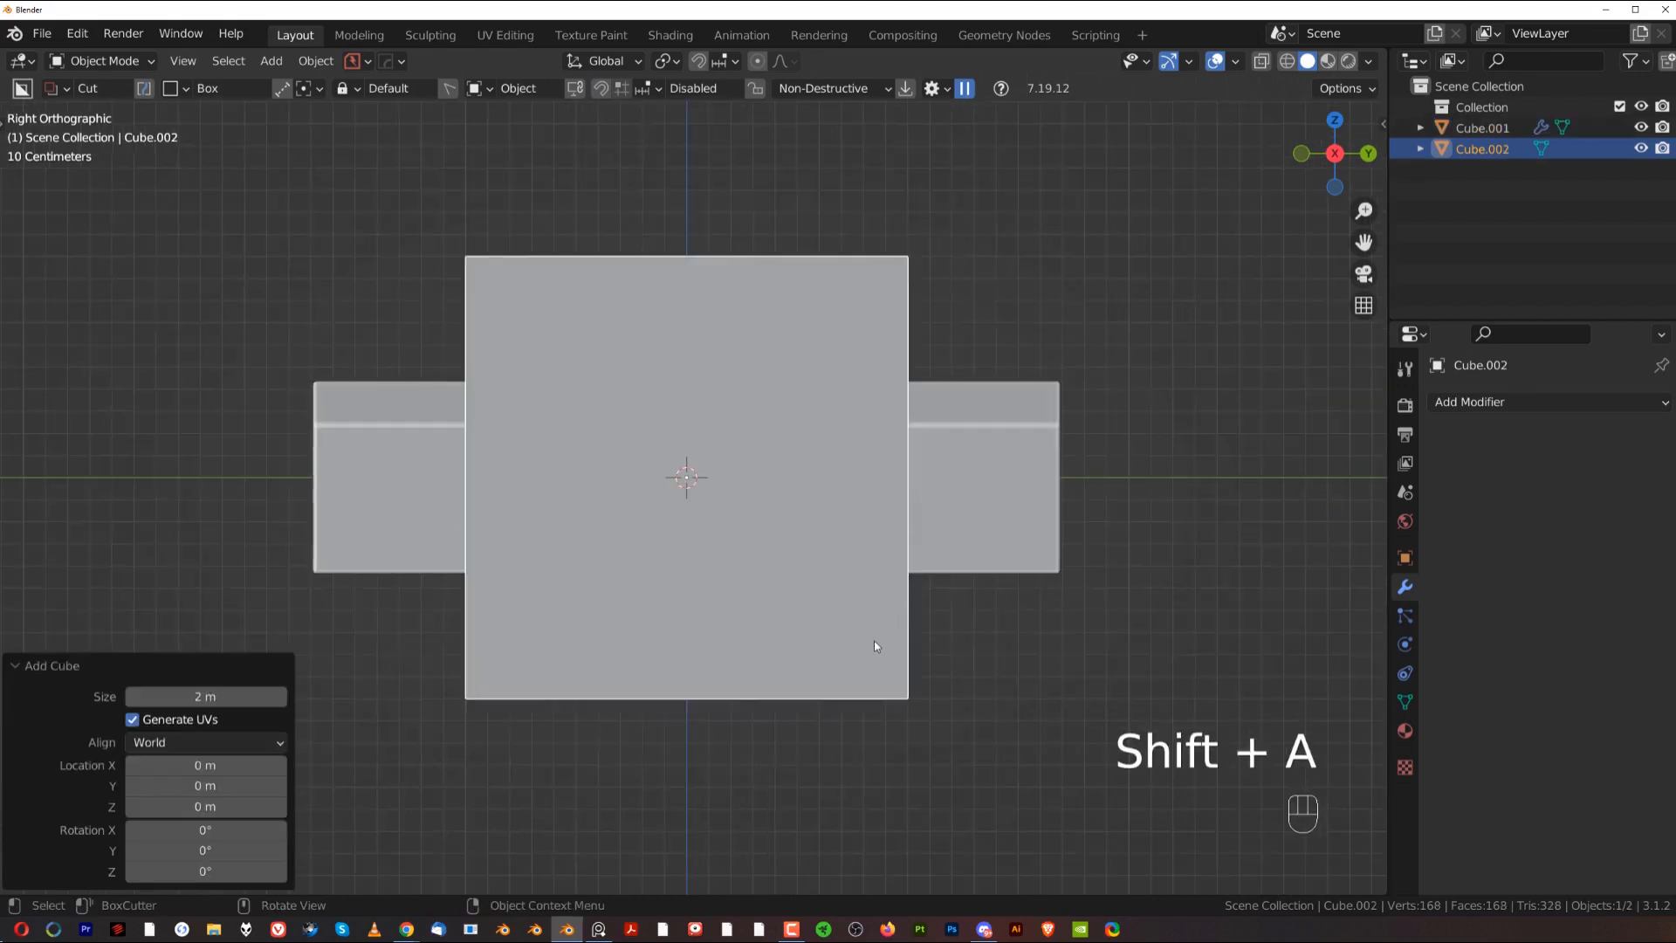
Step: Raise the new cube about 0.97 m along Z and scale it by about 1.45 along Y
key(g)
key(z)
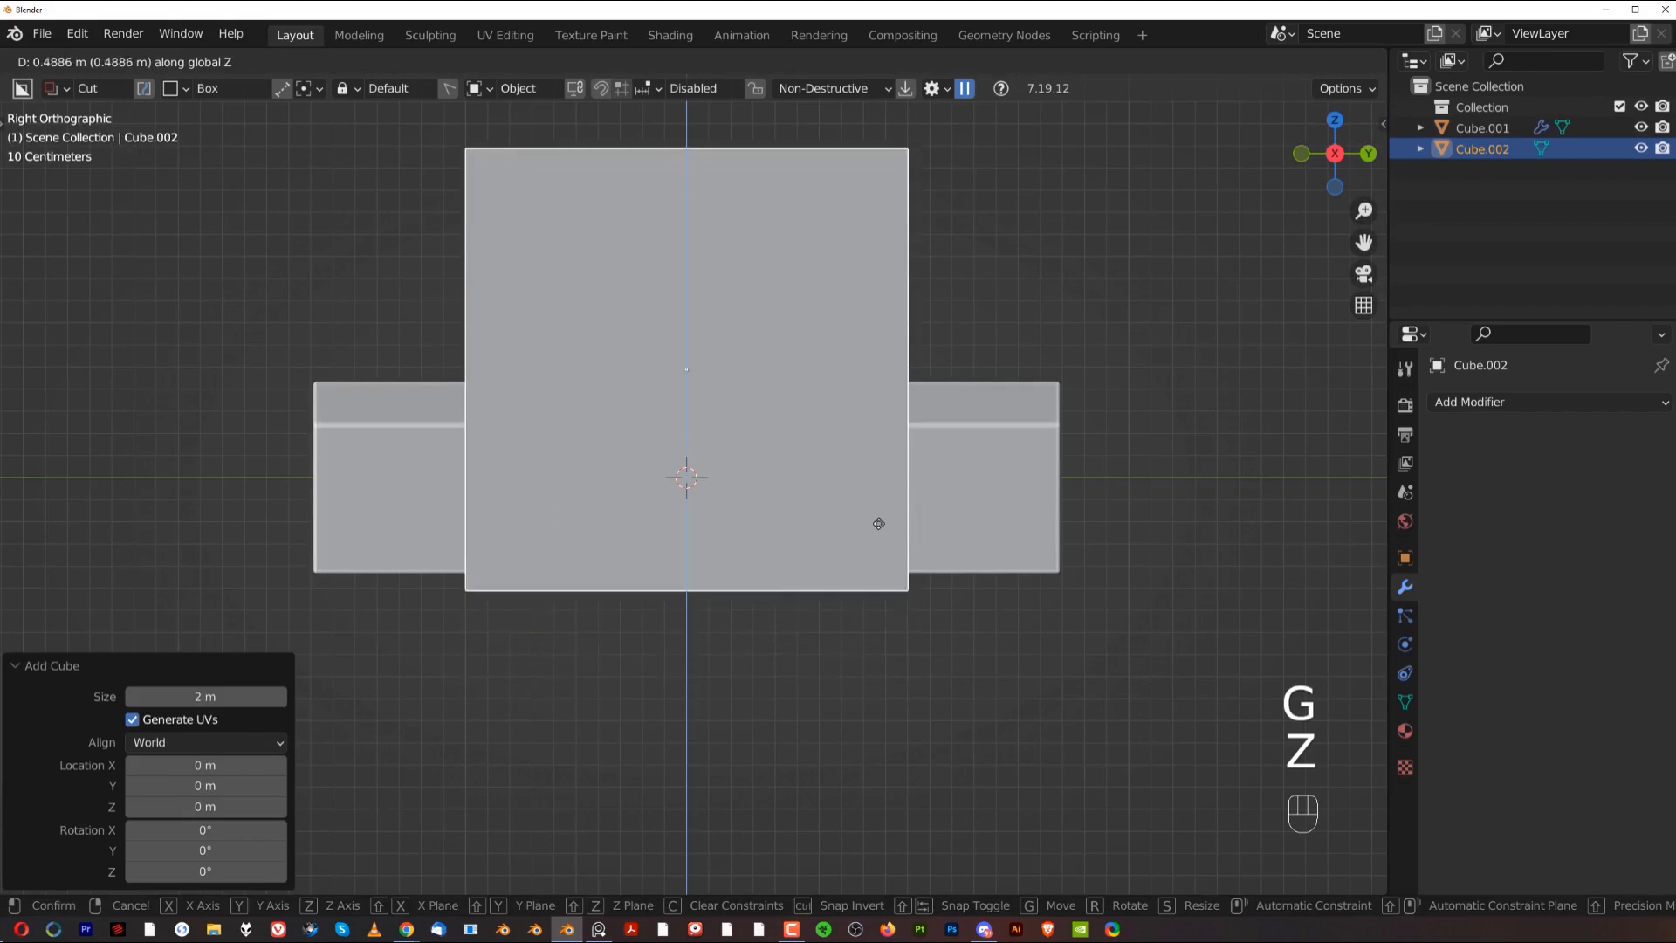
click(887, 427)
scroll(846, 452, down, 3)
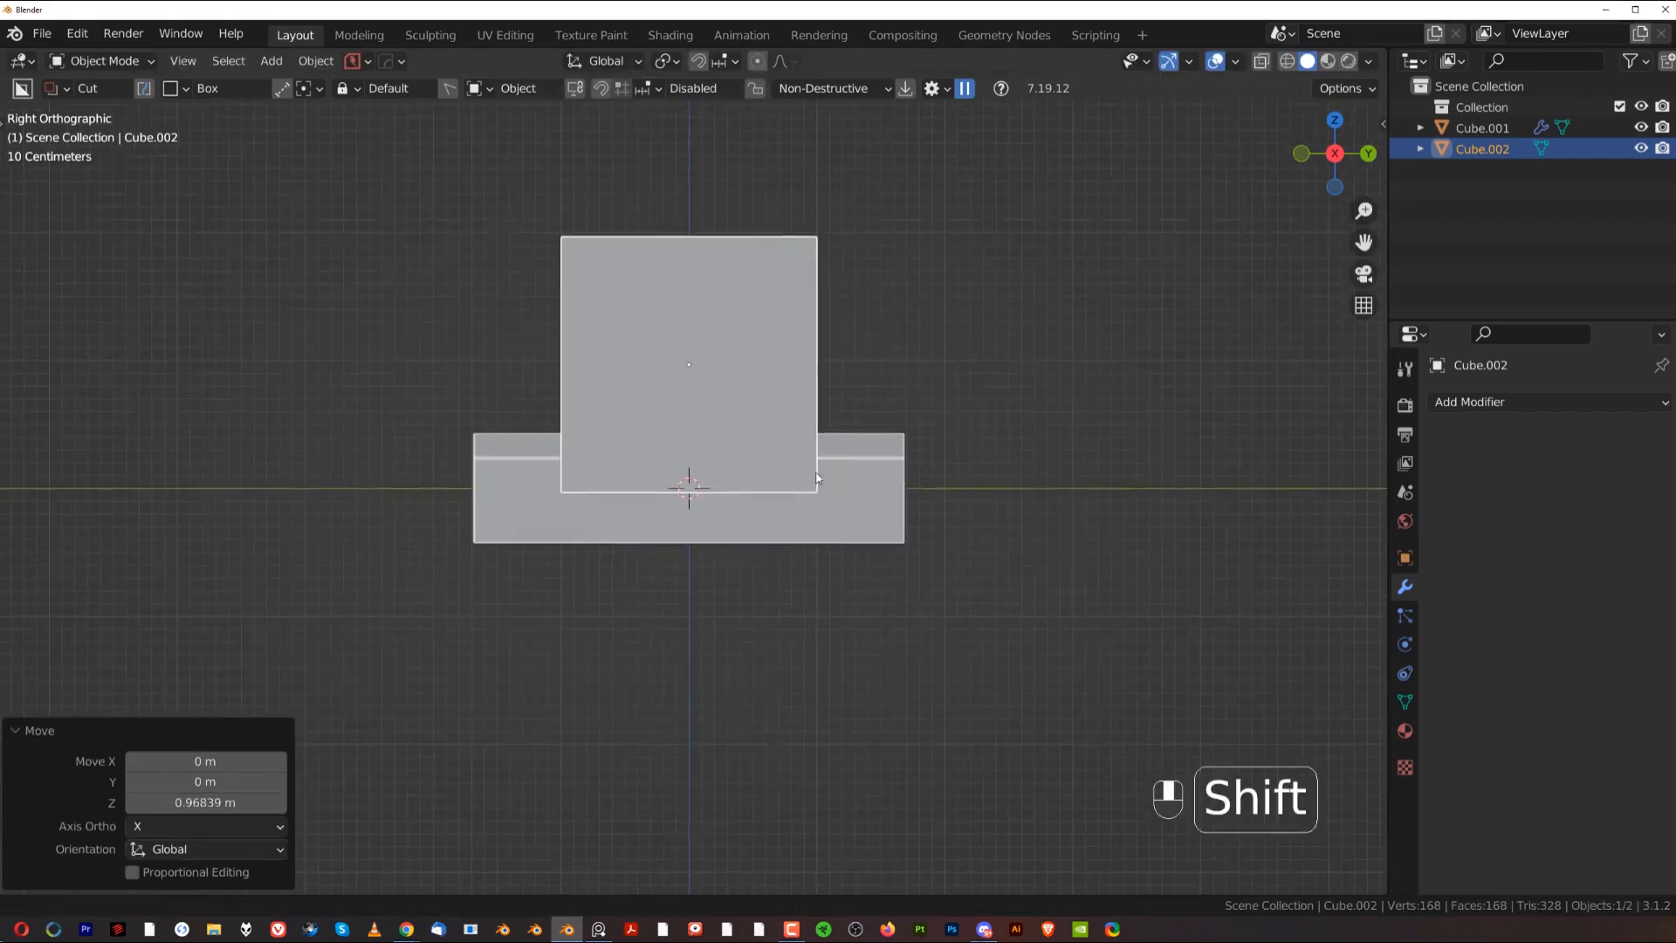
shift+middle_drag(817, 477, 873, 472)
key(s)
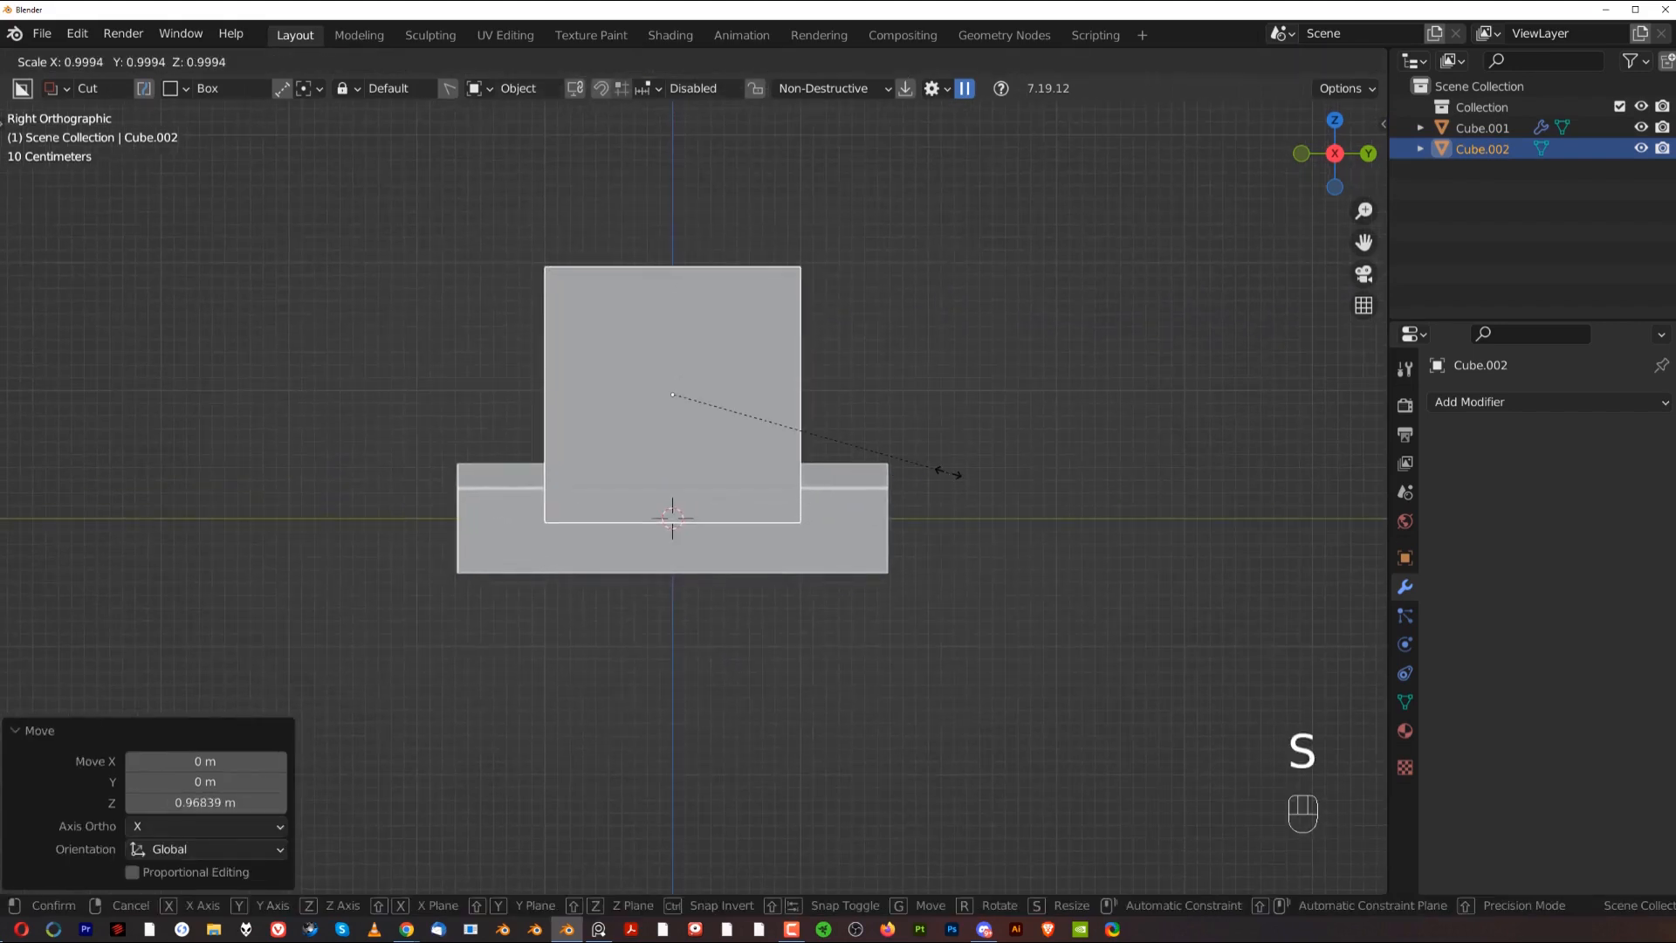
key(y)
click(1084, 478)
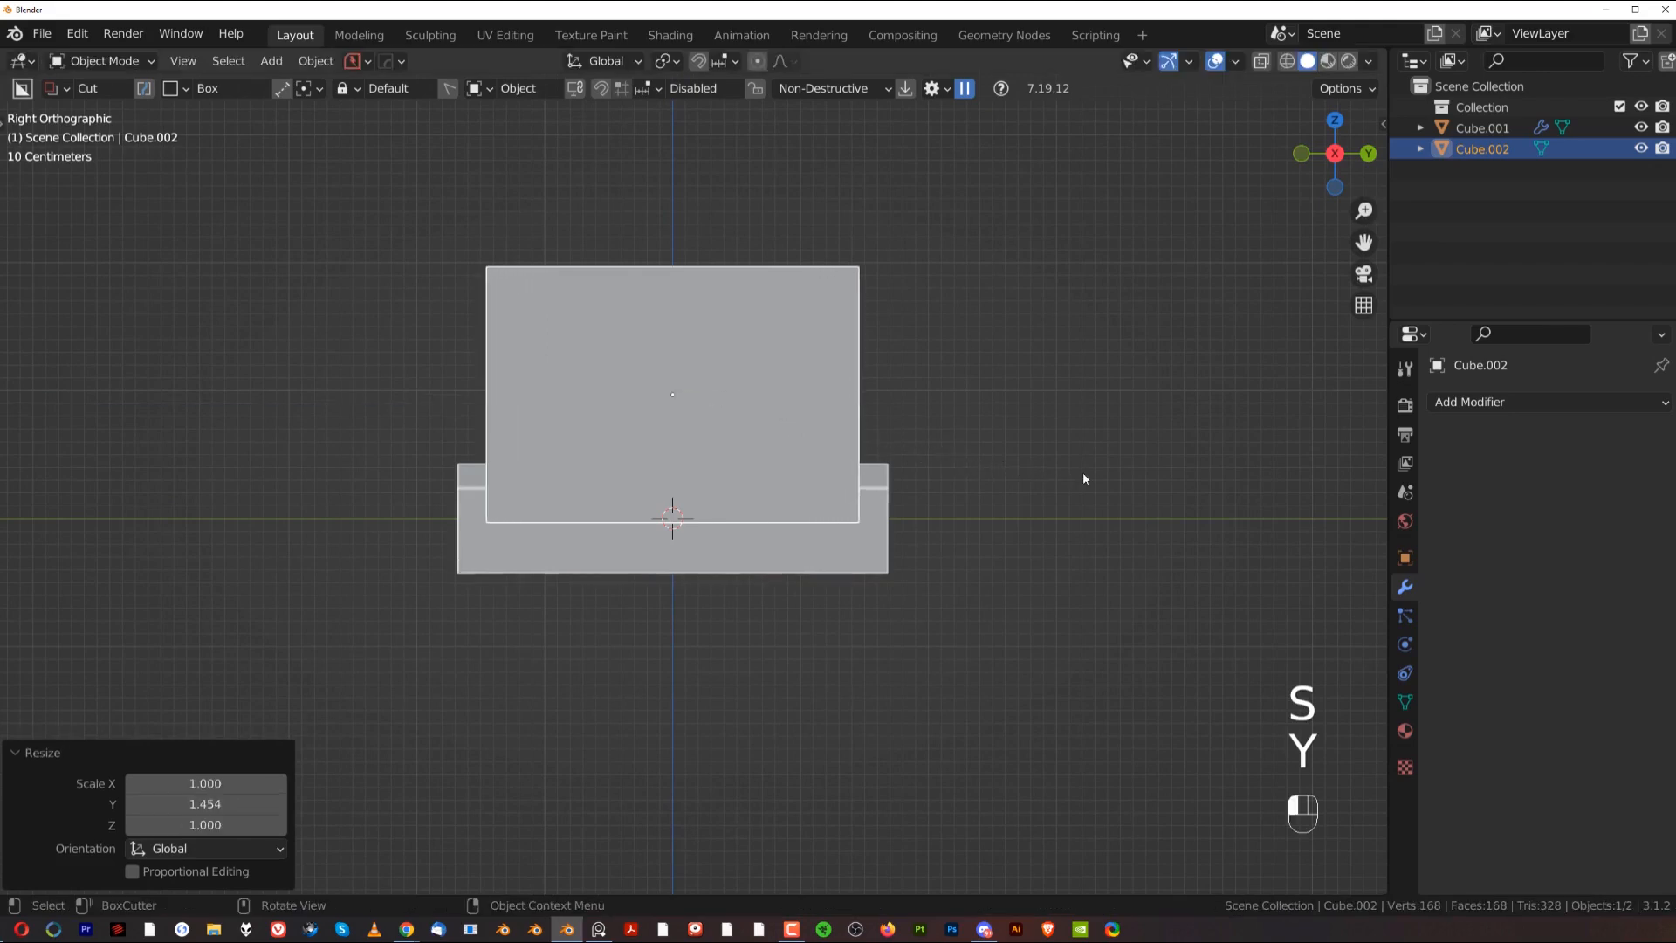
Step: Shade the new cube smooth and enable Auto Smooth at 30° for its normals
shift+middle_drag(817, 511, 830, 510)
right_click(804, 384)
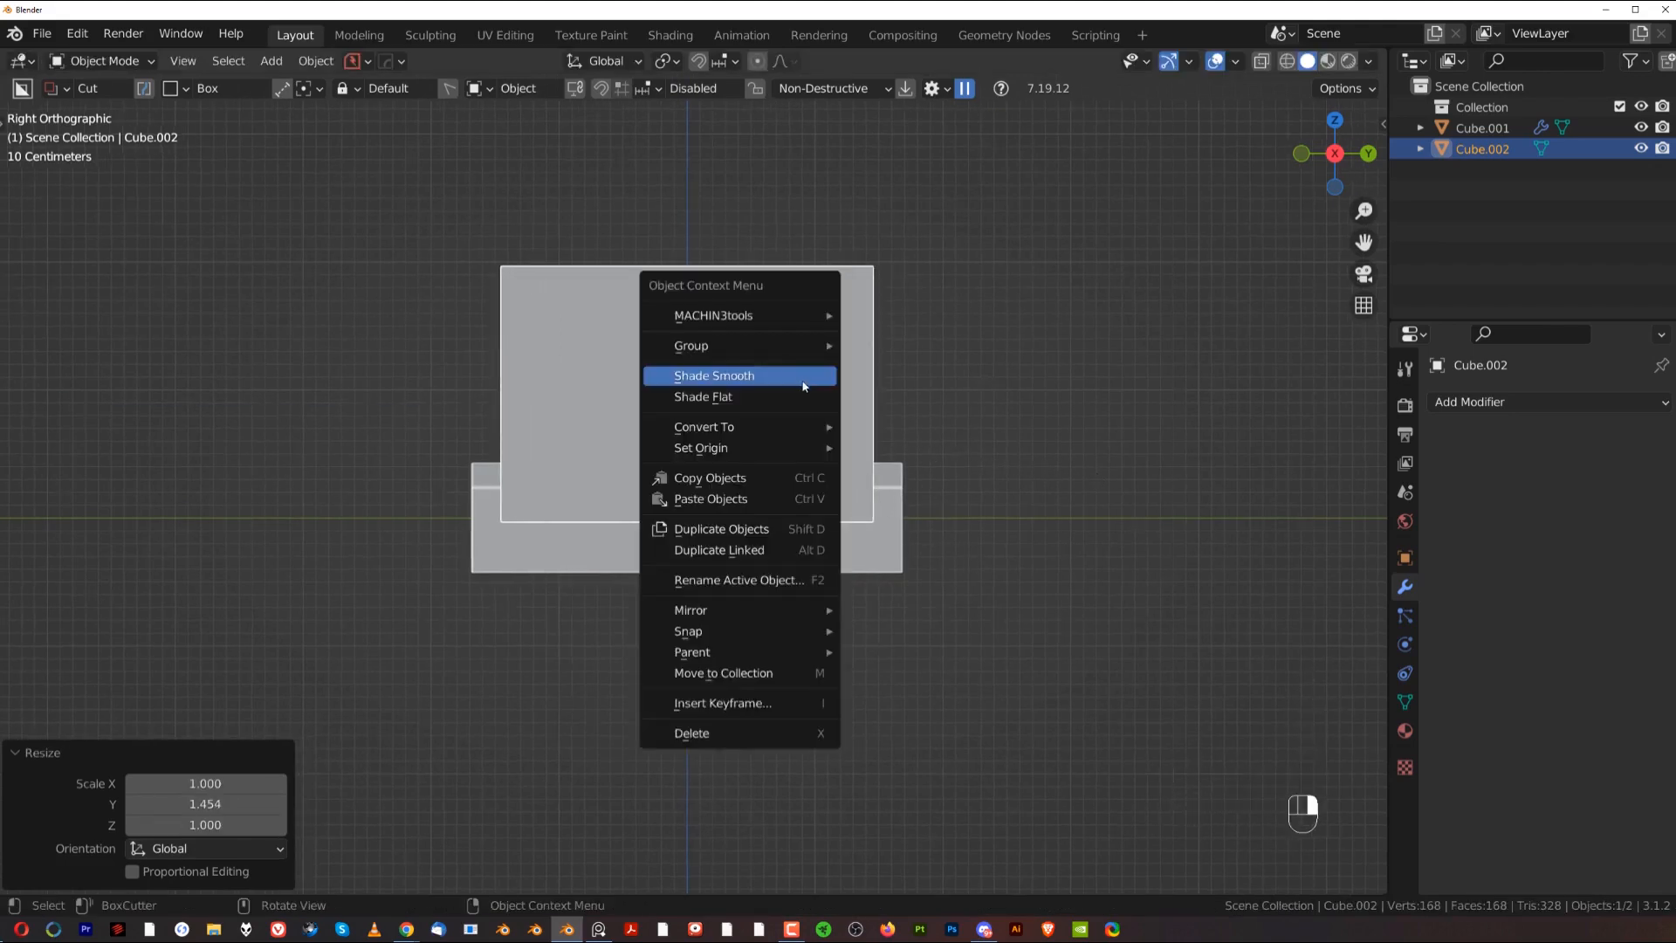
click(804, 380)
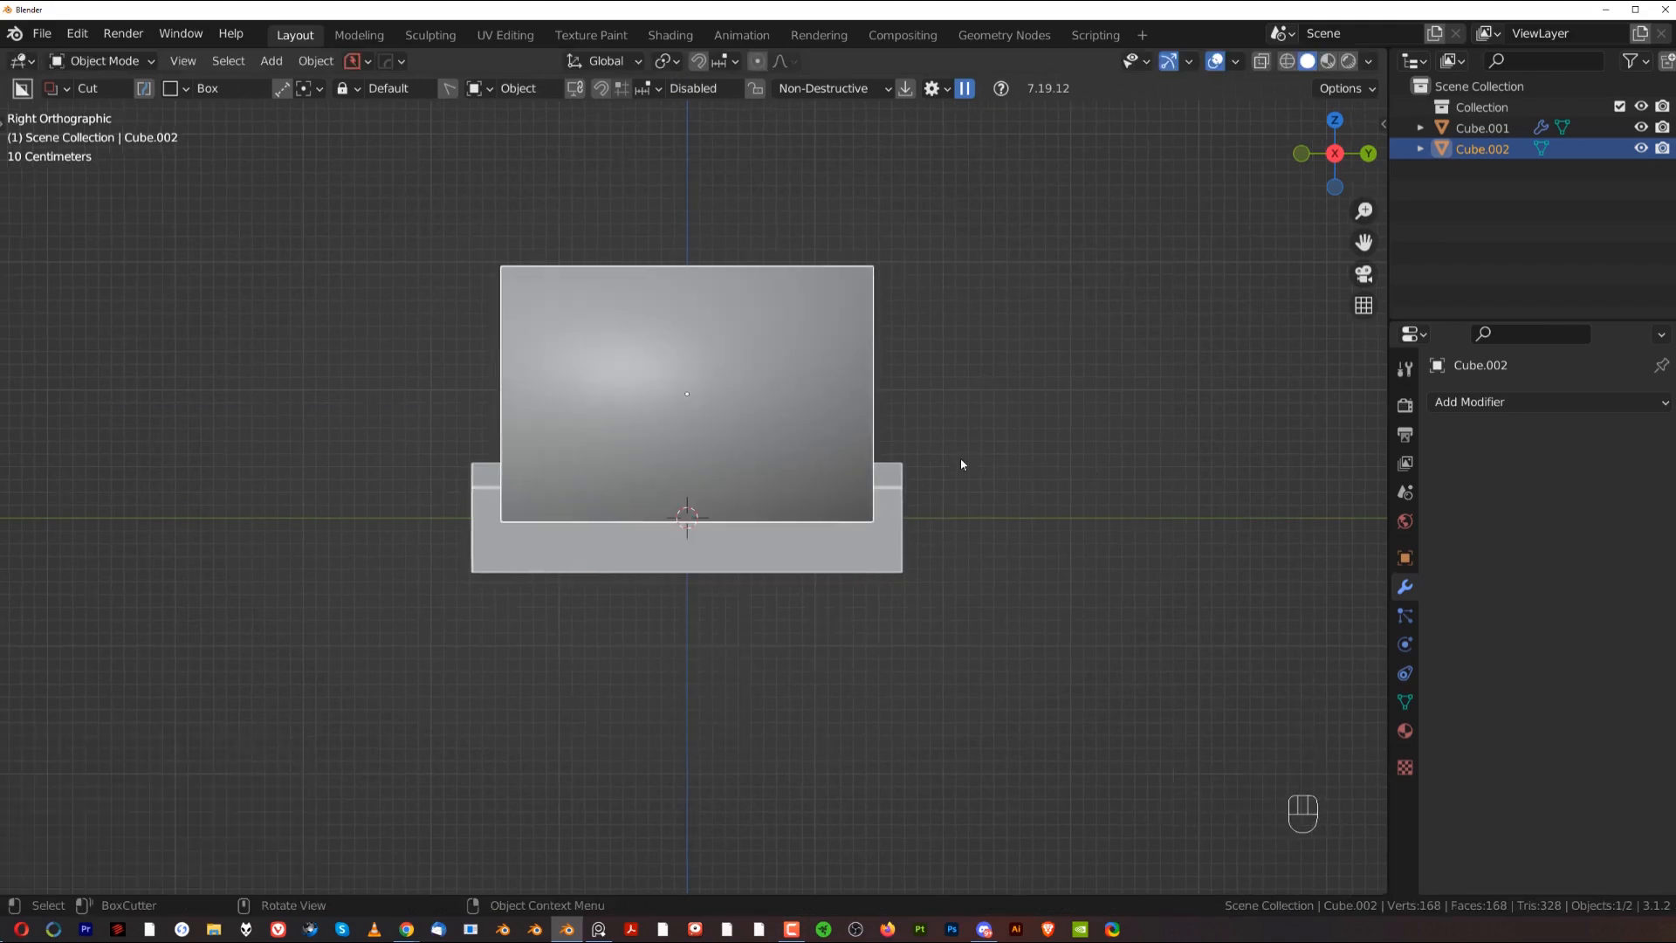
click(1405, 702)
click(1529, 832)
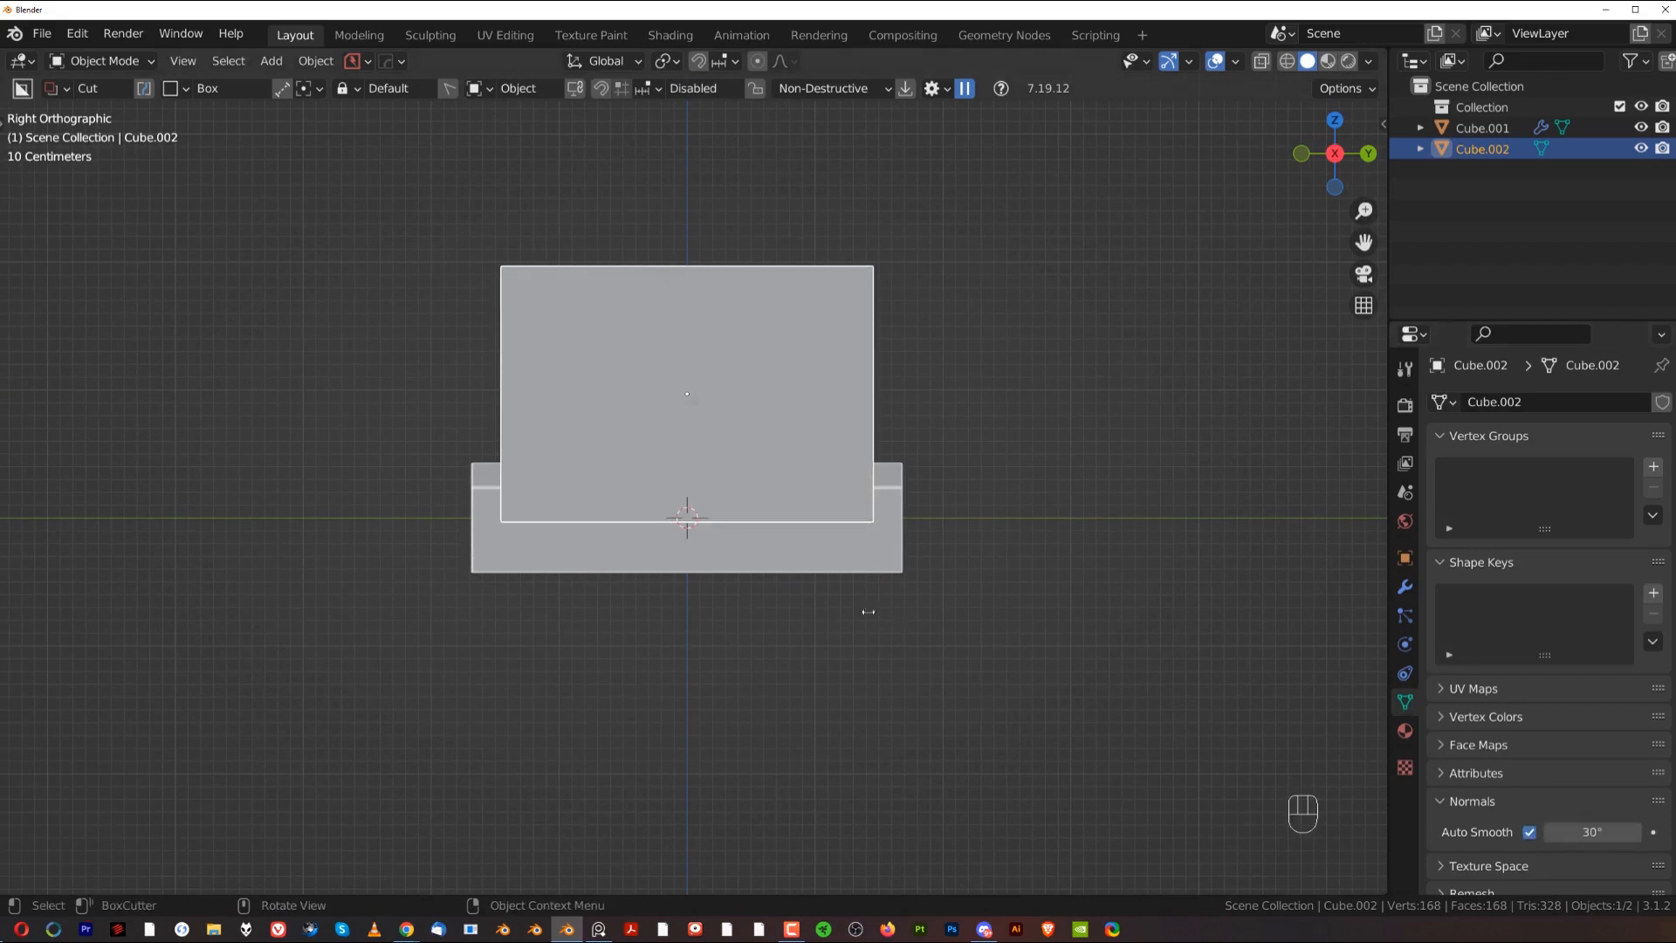
Step: Scale the new cube by about 1.51 along X
scroll(595, 428, up, 2)
scroll(595, 429, up, 2)
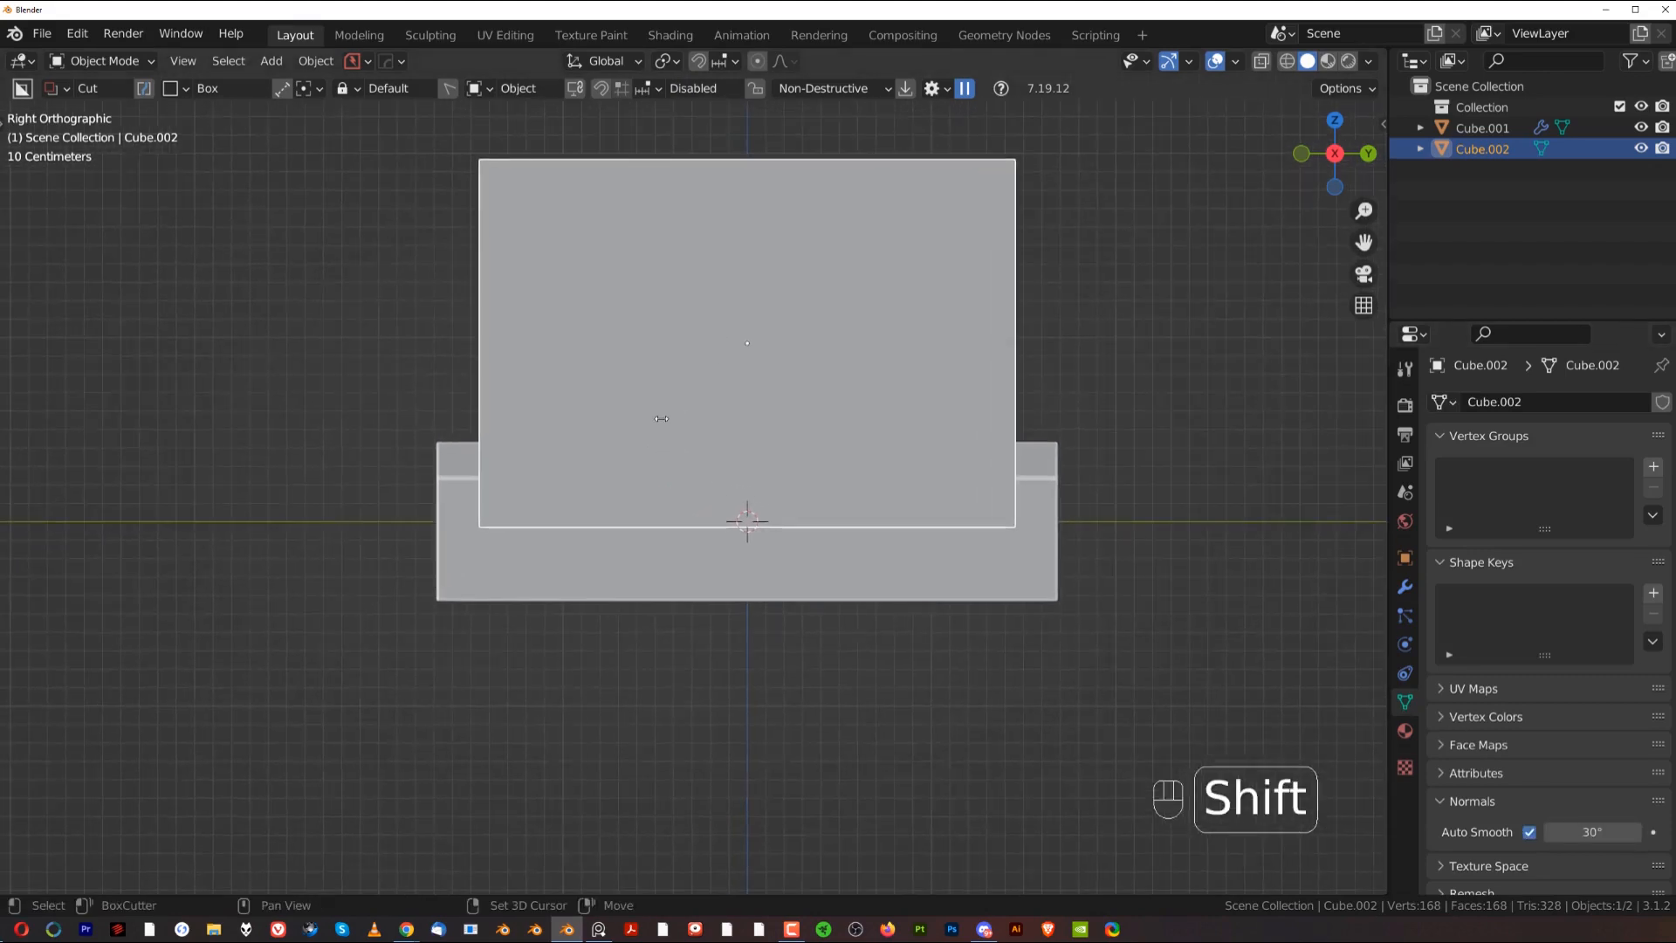
scroll(633, 479, up, 1)
scroll(641, 474, down, 1)
middle_drag(642, 475, 702, 467)
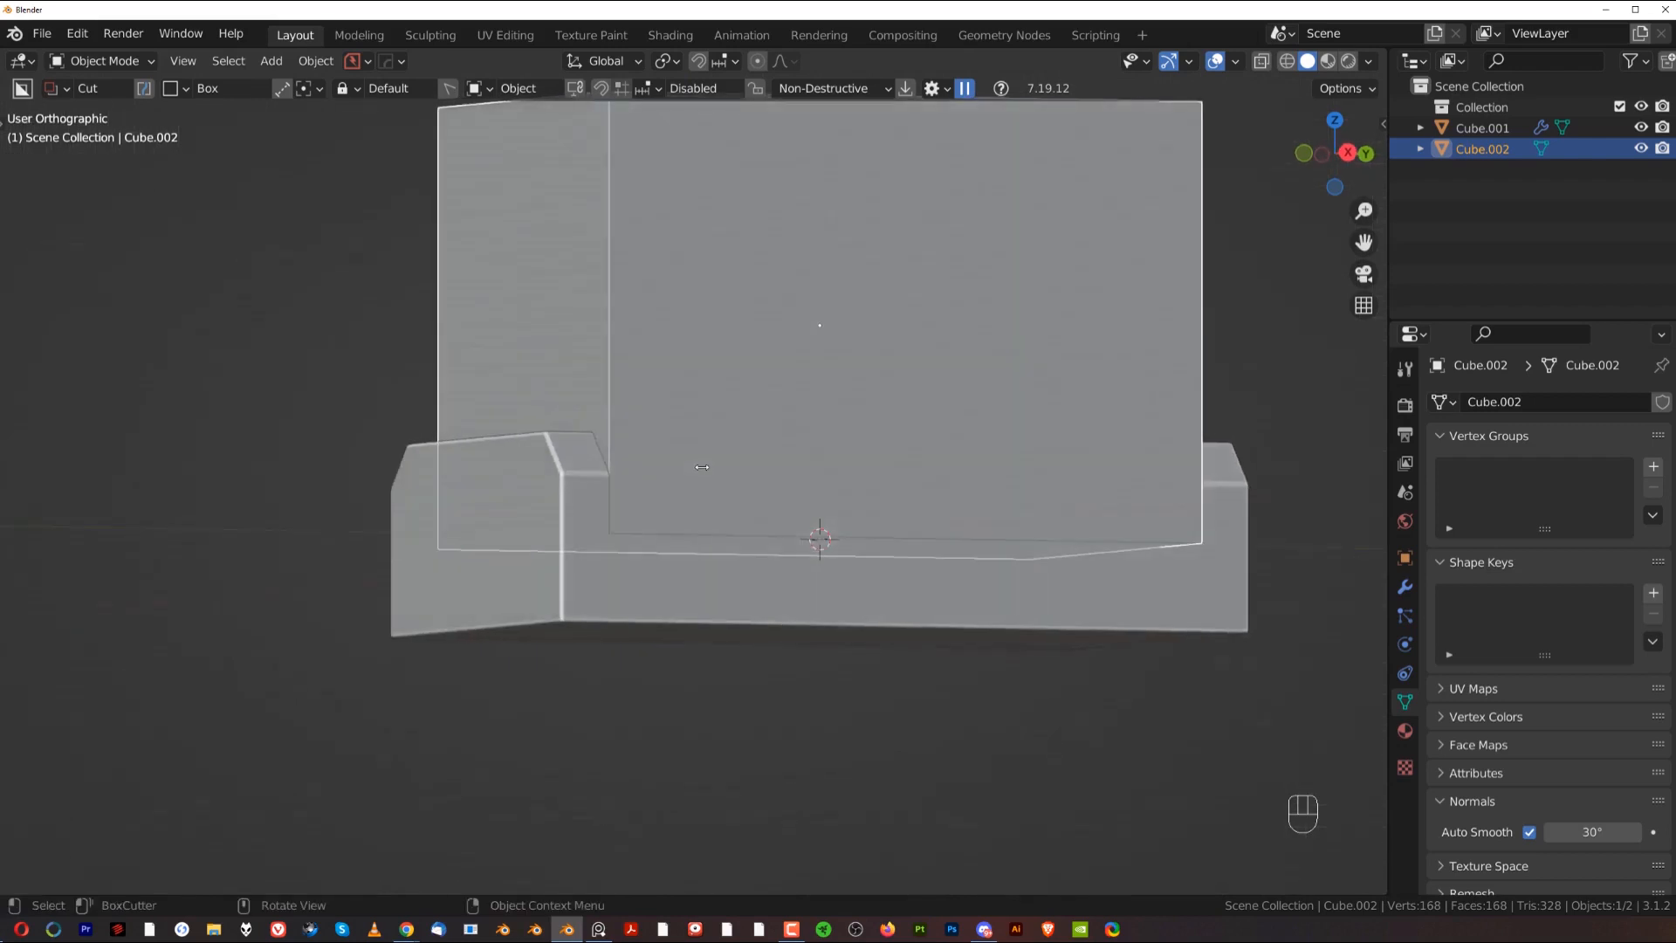
scroll(862, 465, down, 2)
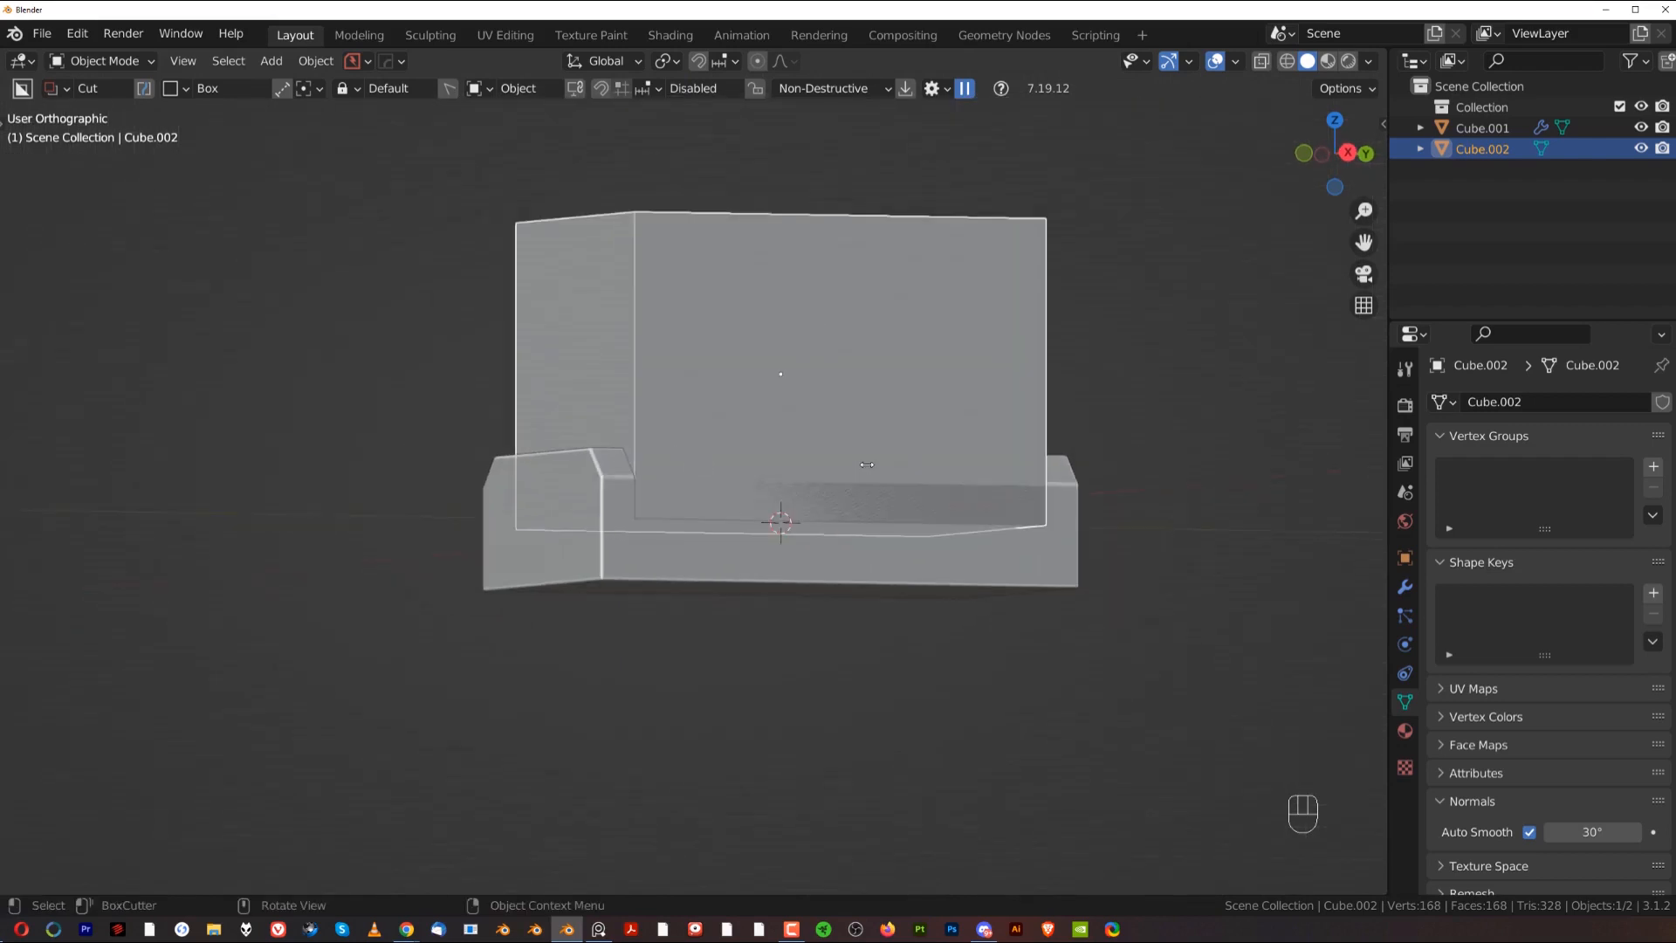
key(s)
key(x)
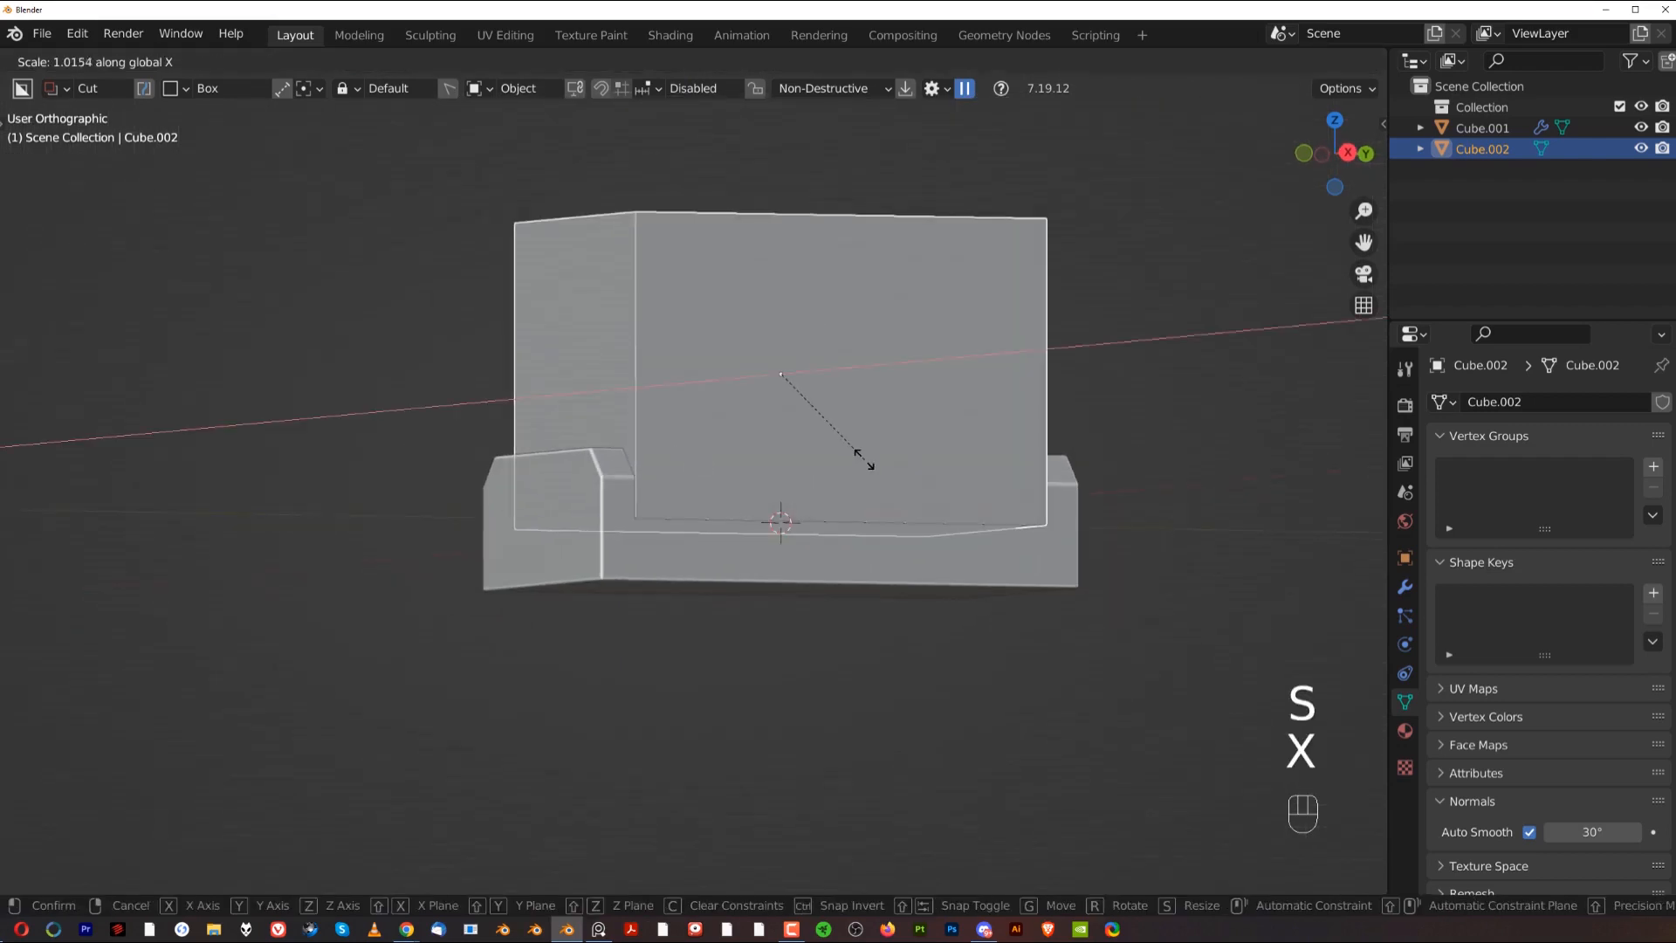
click(905, 469)
scroll(784, 519, up, 2)
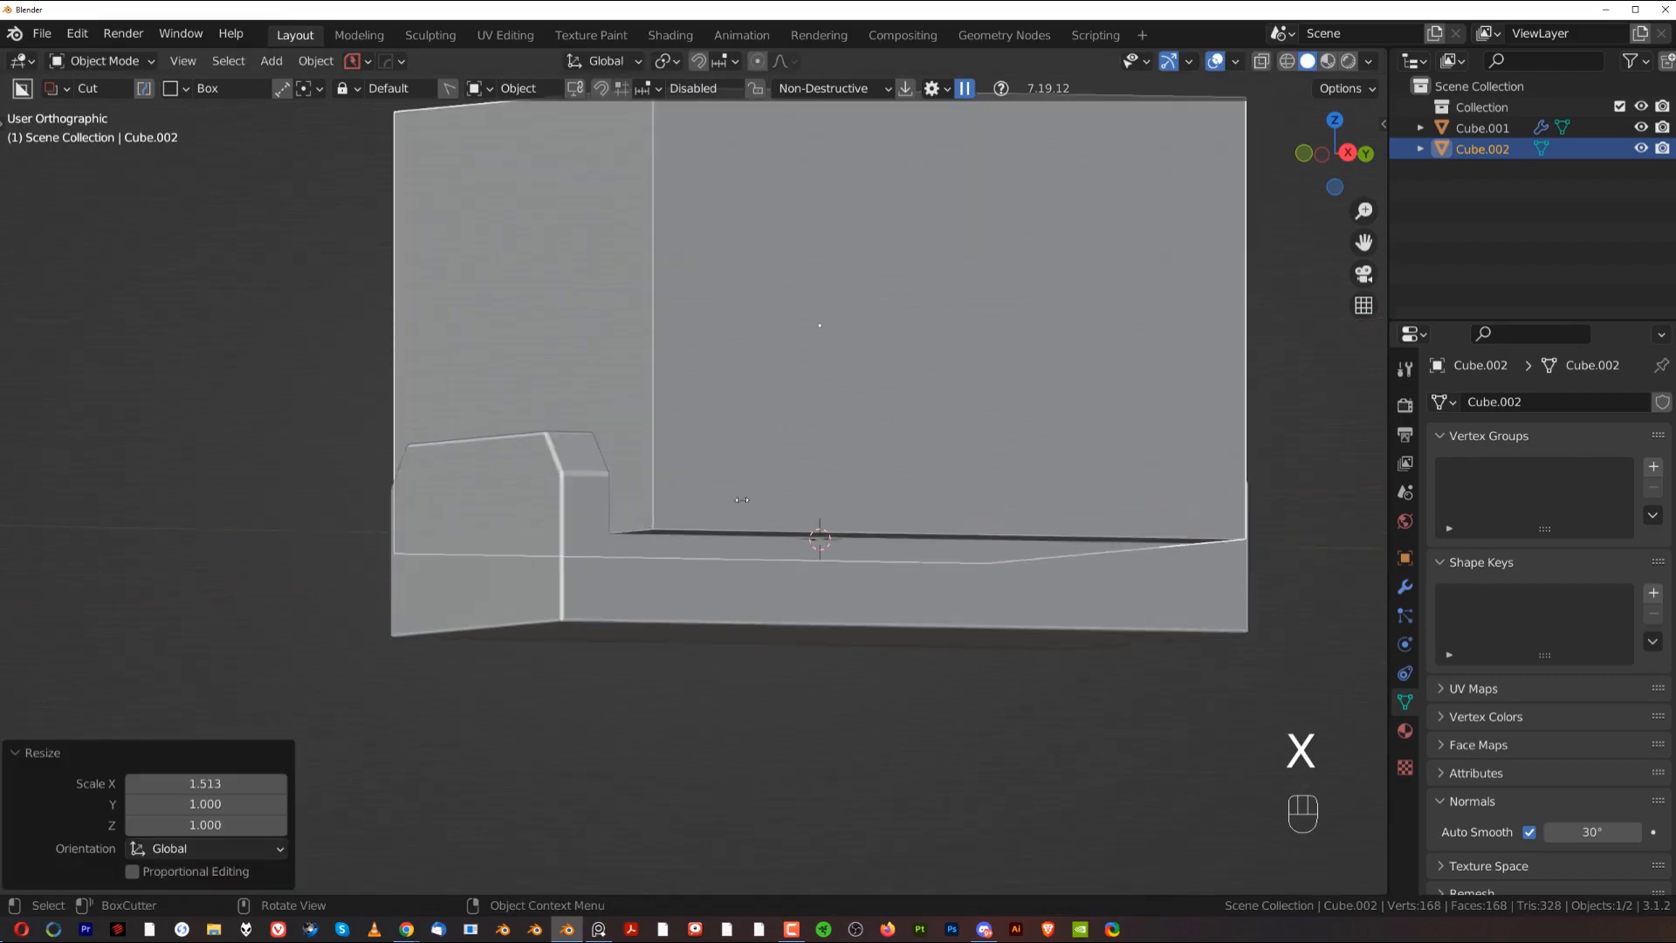
Step: Try applying the new cube's scale and undo the last two changes
key(ctrl+a)
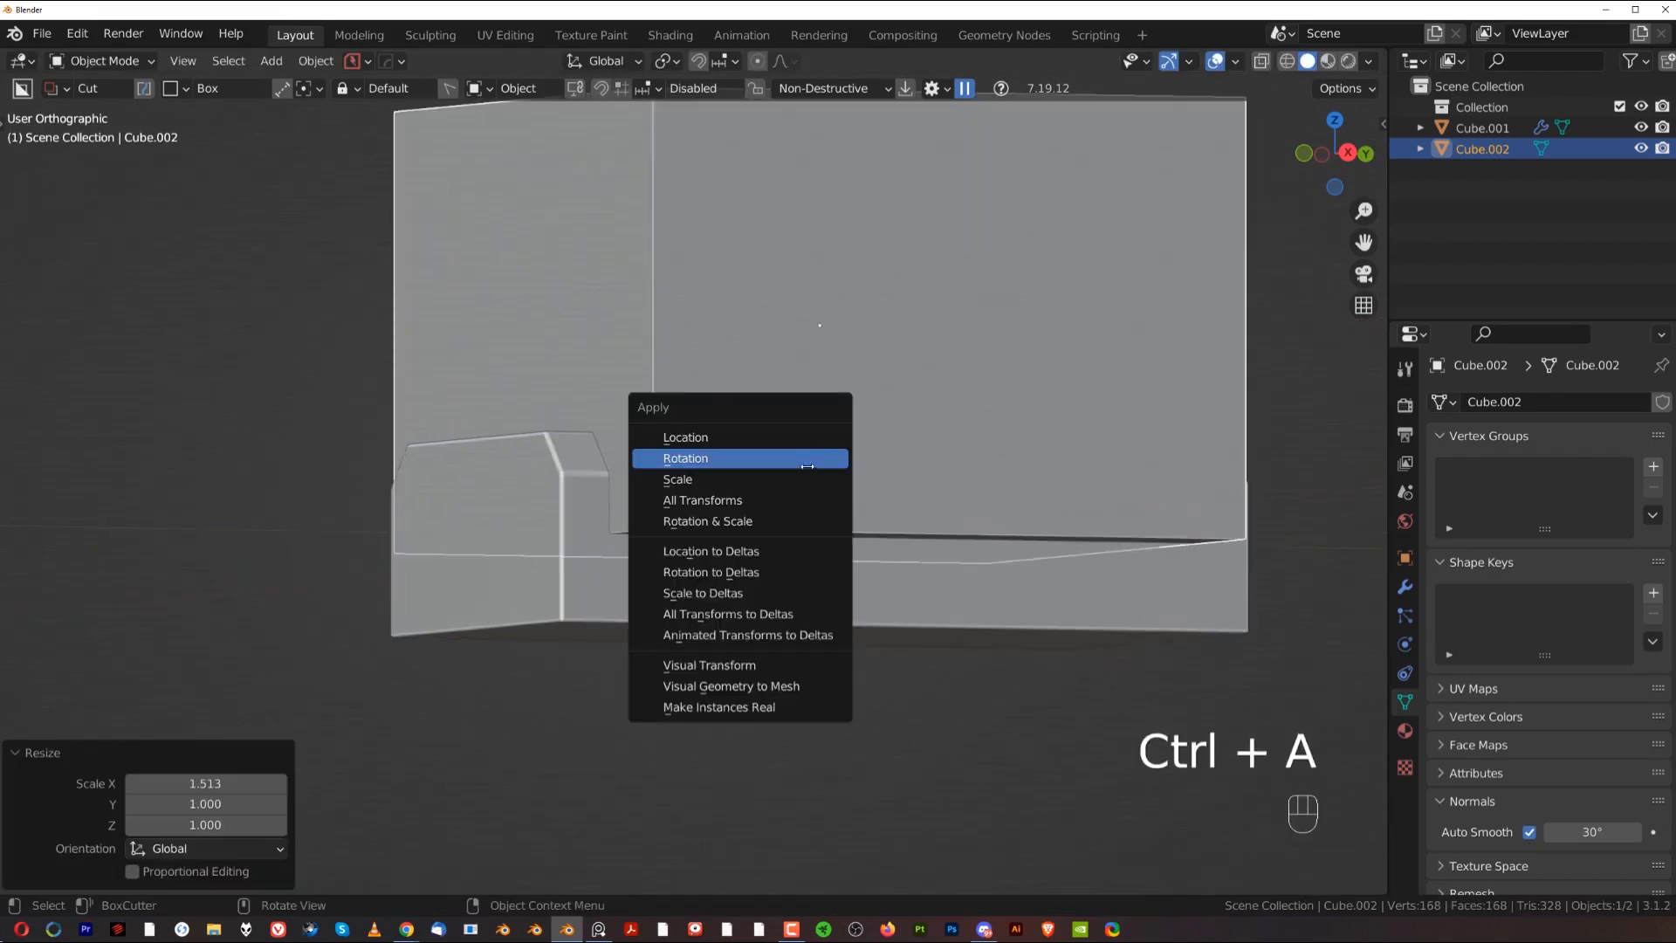
click(808, 470)
scroll(730, 449, down, 2)
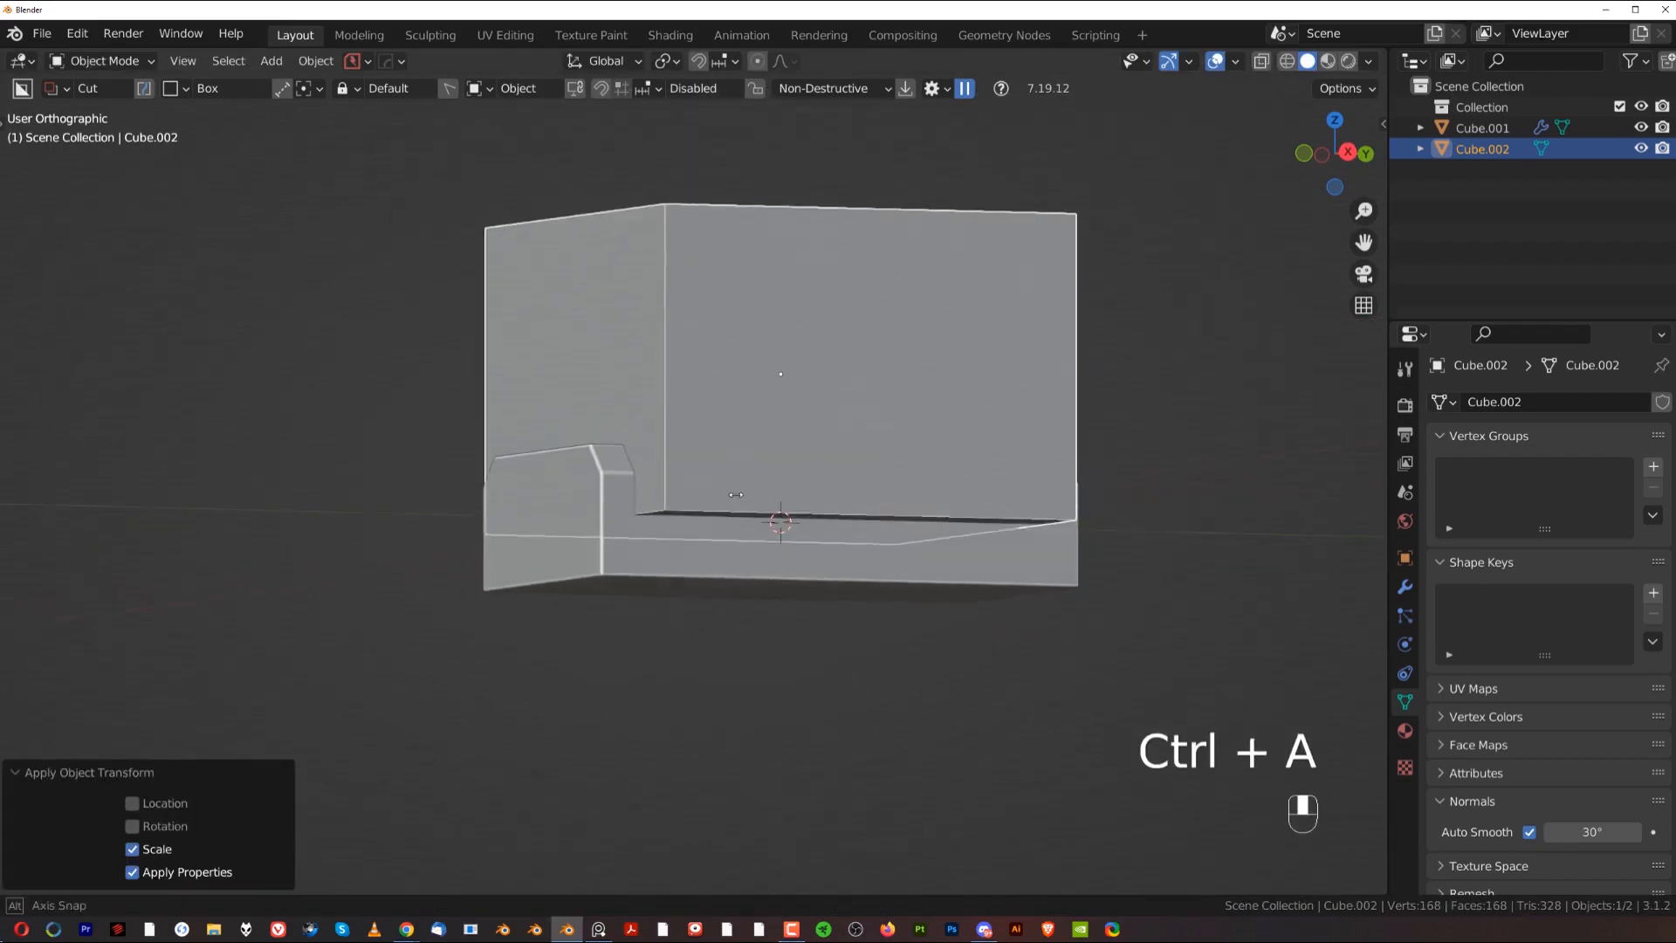
key(KP_5)
key(ctrl+z)
key(ctrl+z)
Step: Add one loop cut across the upper cube and move it about -0.94 m along global Y
key(Tab)
middle_drag(730, 449, 825, 382)
key(Tab)
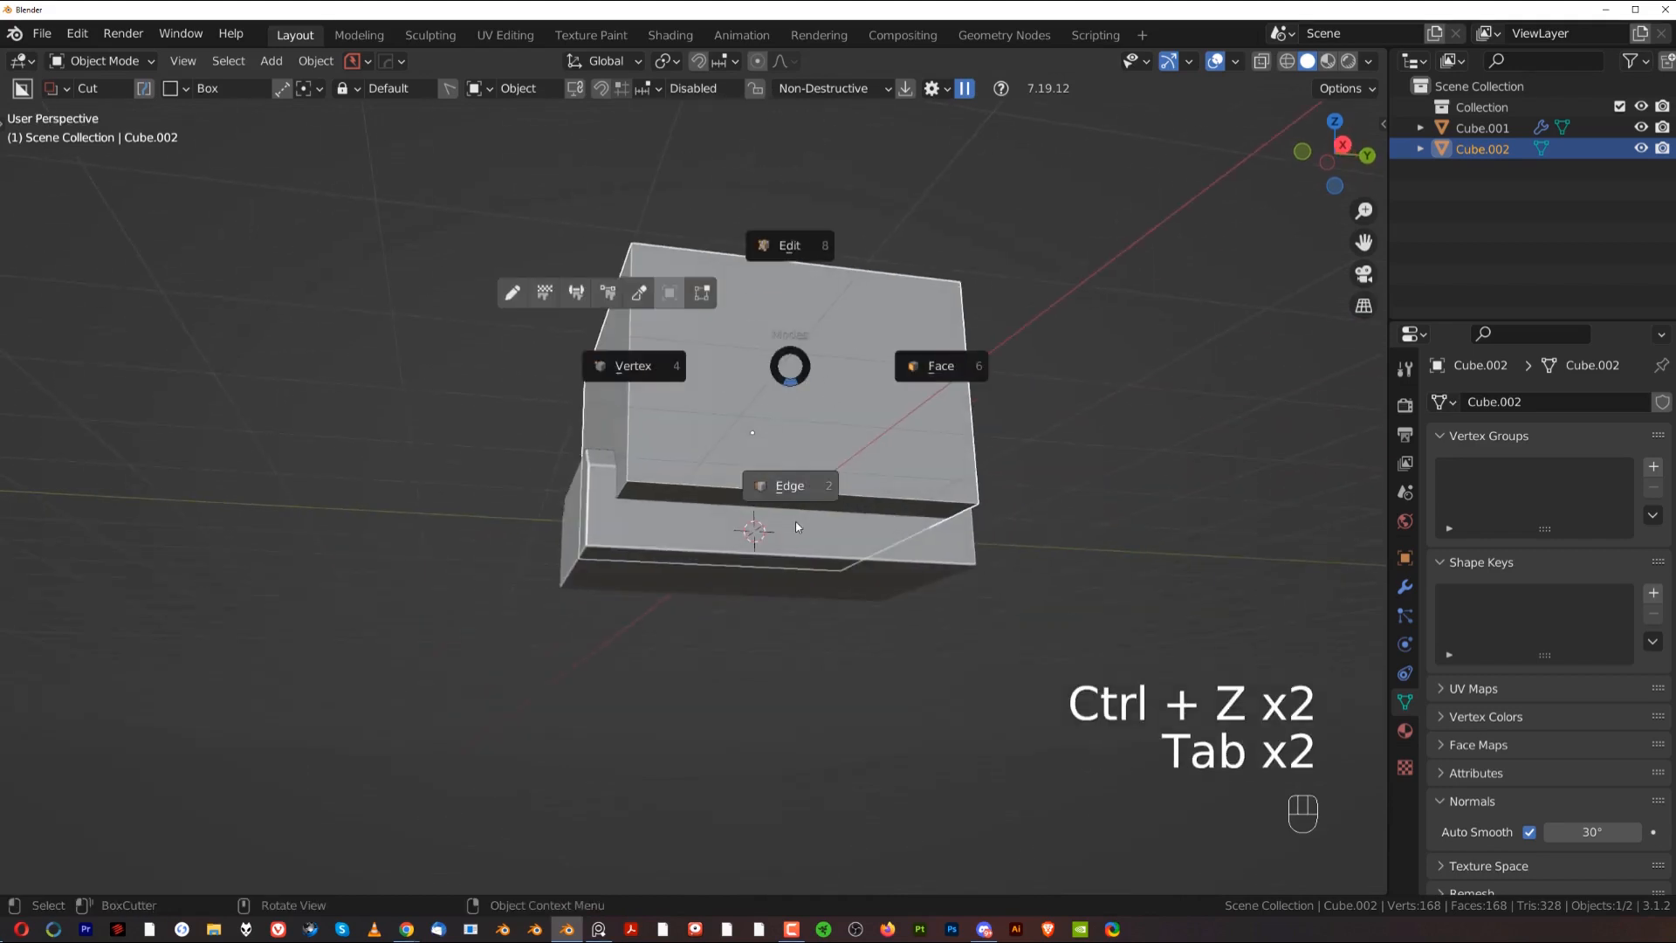
click(790, 486)
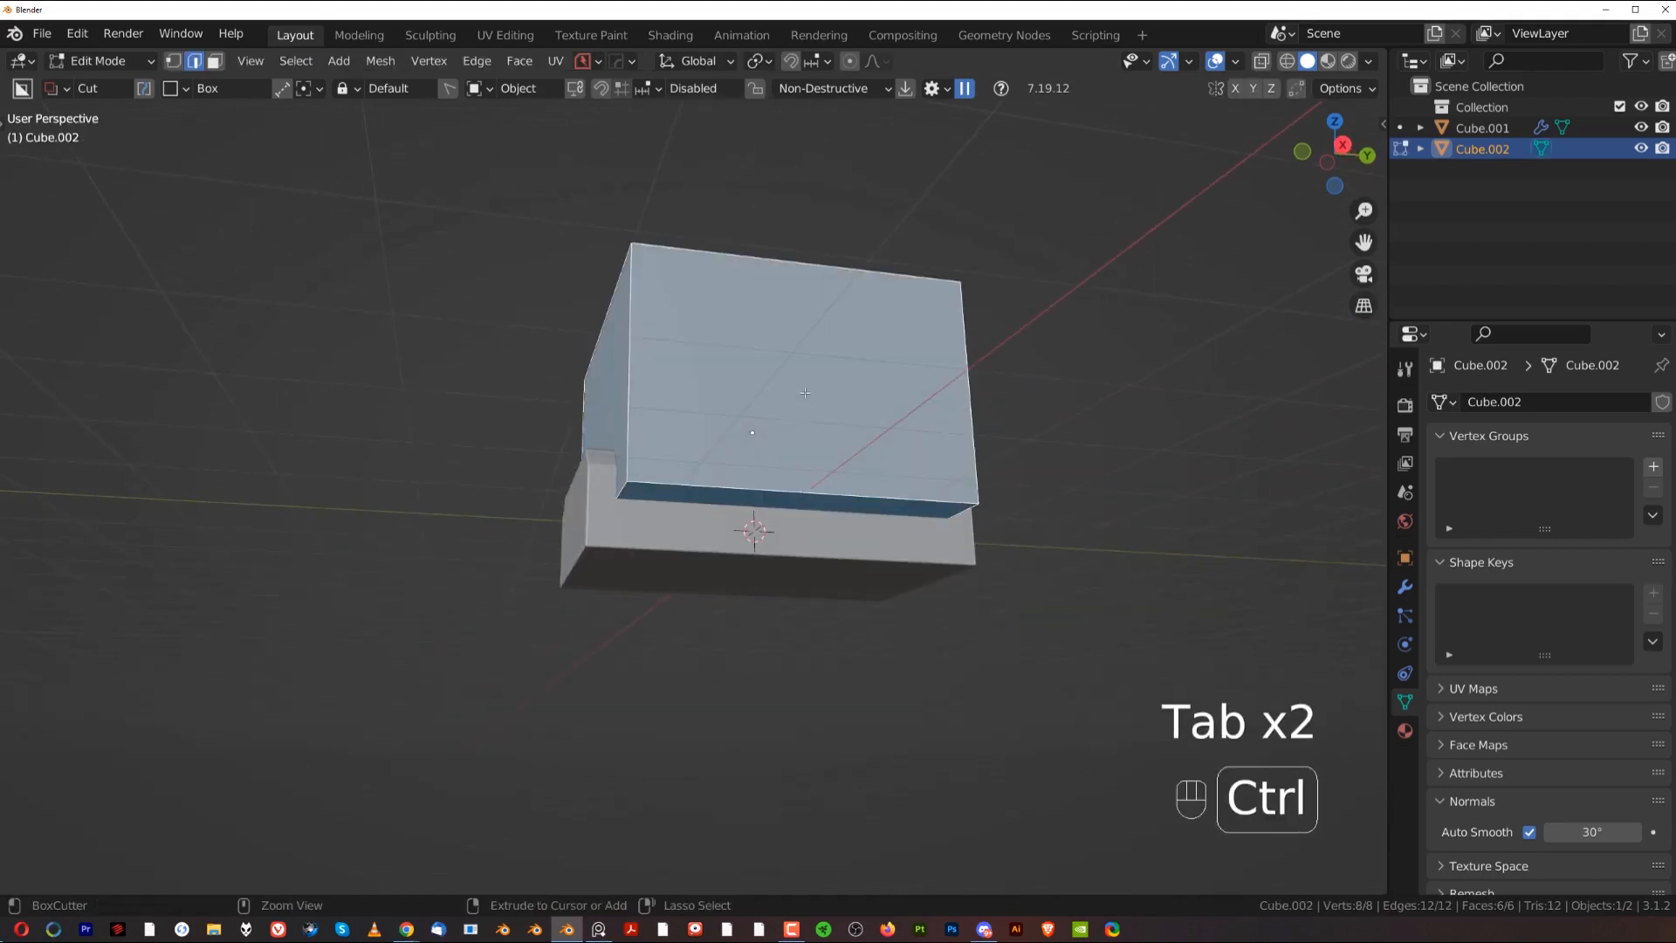
key(ctrl+r)
click(794, 266)
right_click(794, 267)
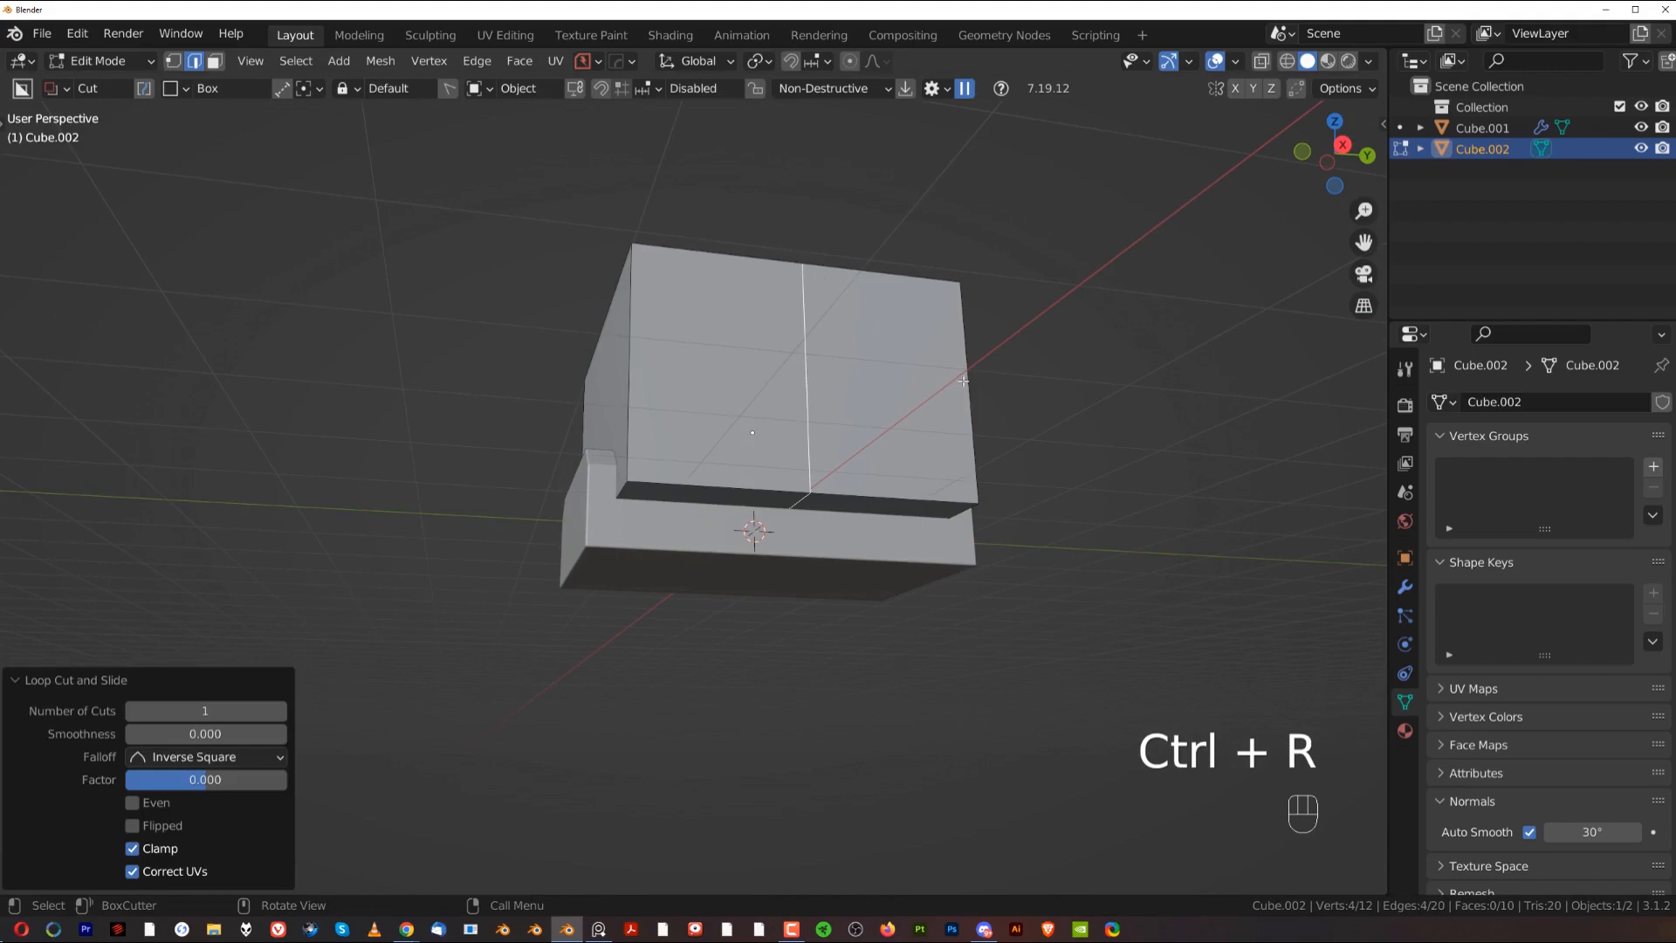
key(g)
key(y)
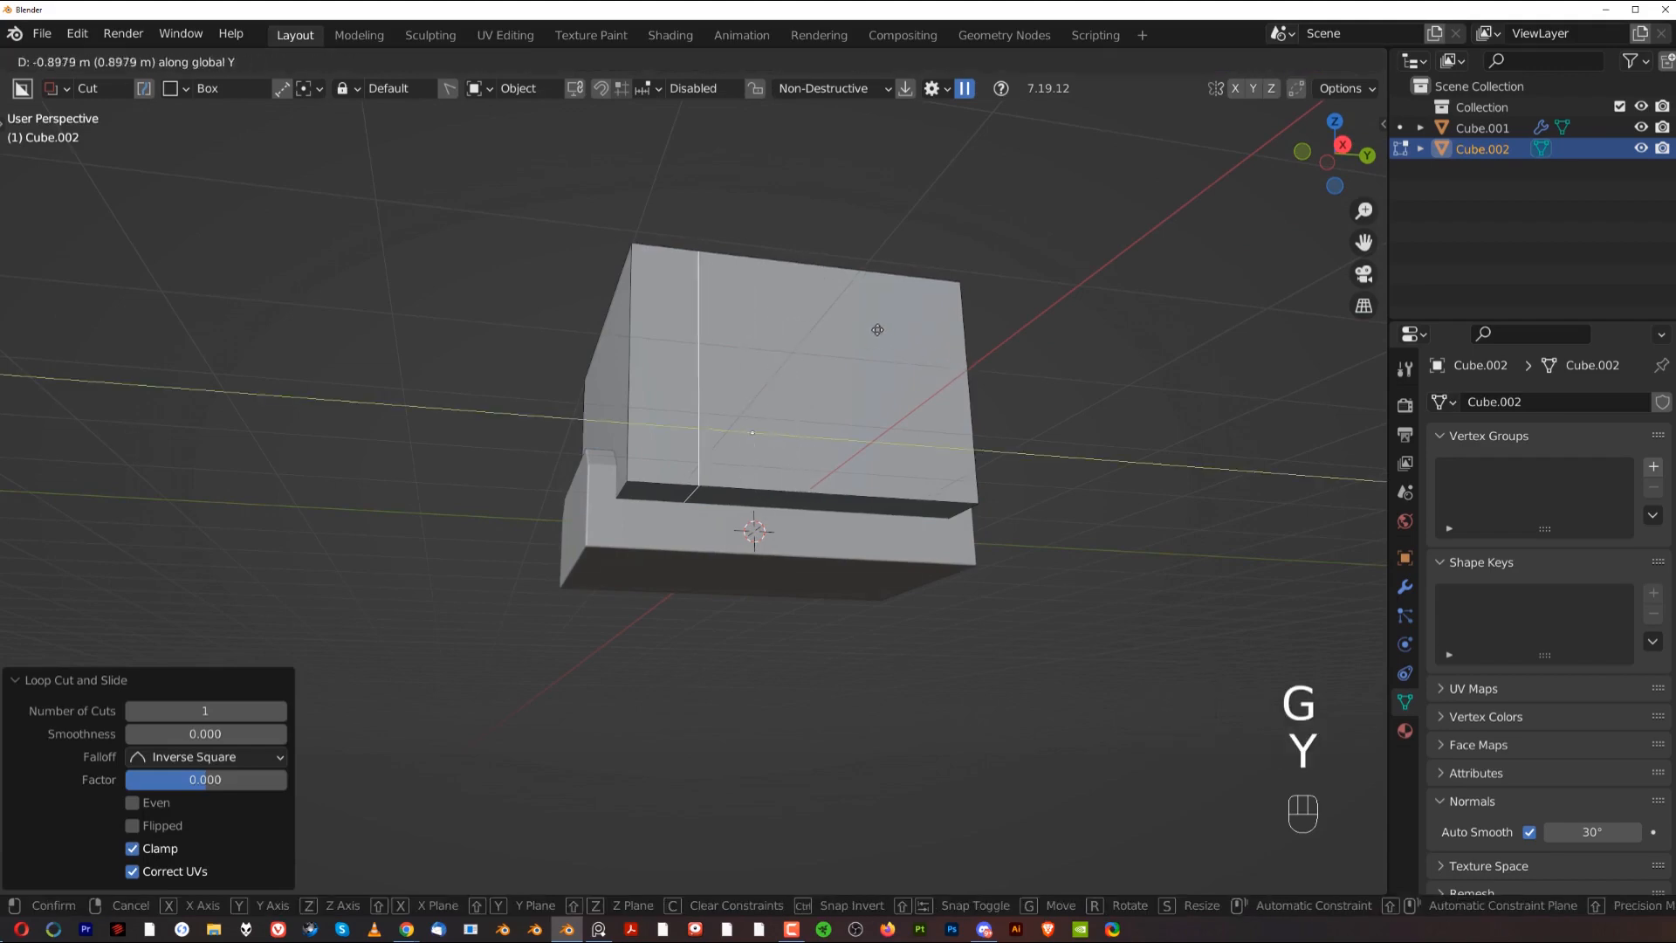
click(877, 329)
Step: Bevel the new edge loop into a strip with a width of about 0.196 m
key(ctrl+b)
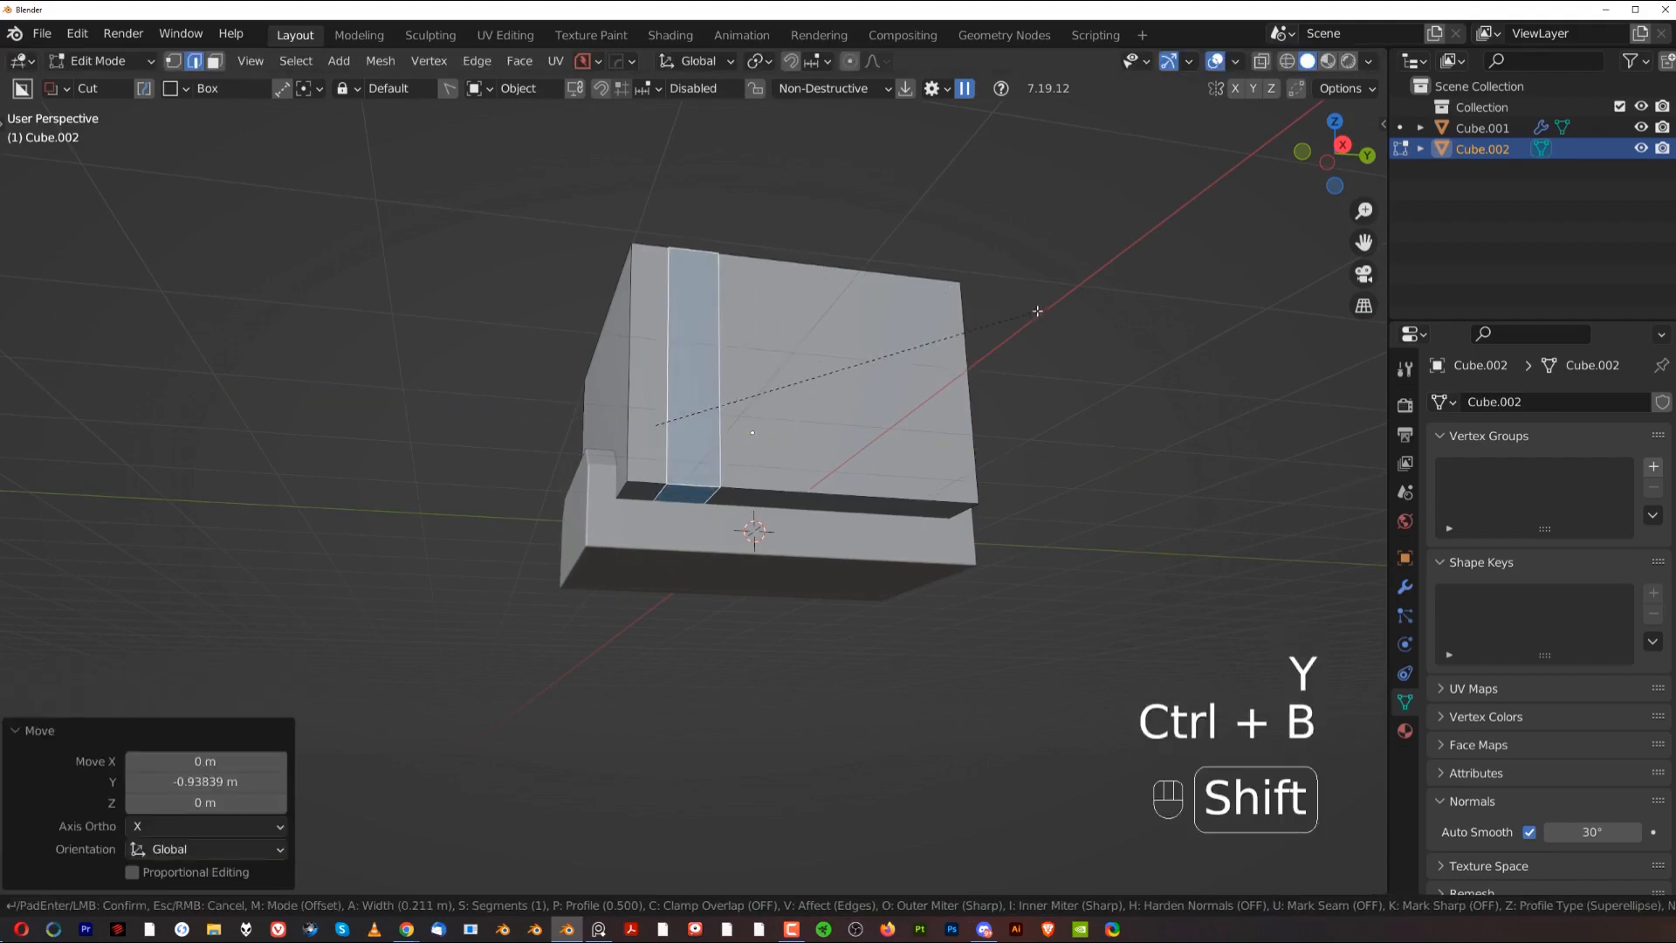
click(970, 344)
scroll(746, 531, up, 4)
Step: Extrude the strip's bottom face by about 0.104 m and scale it to about 0.665 along Y
key(Tab)
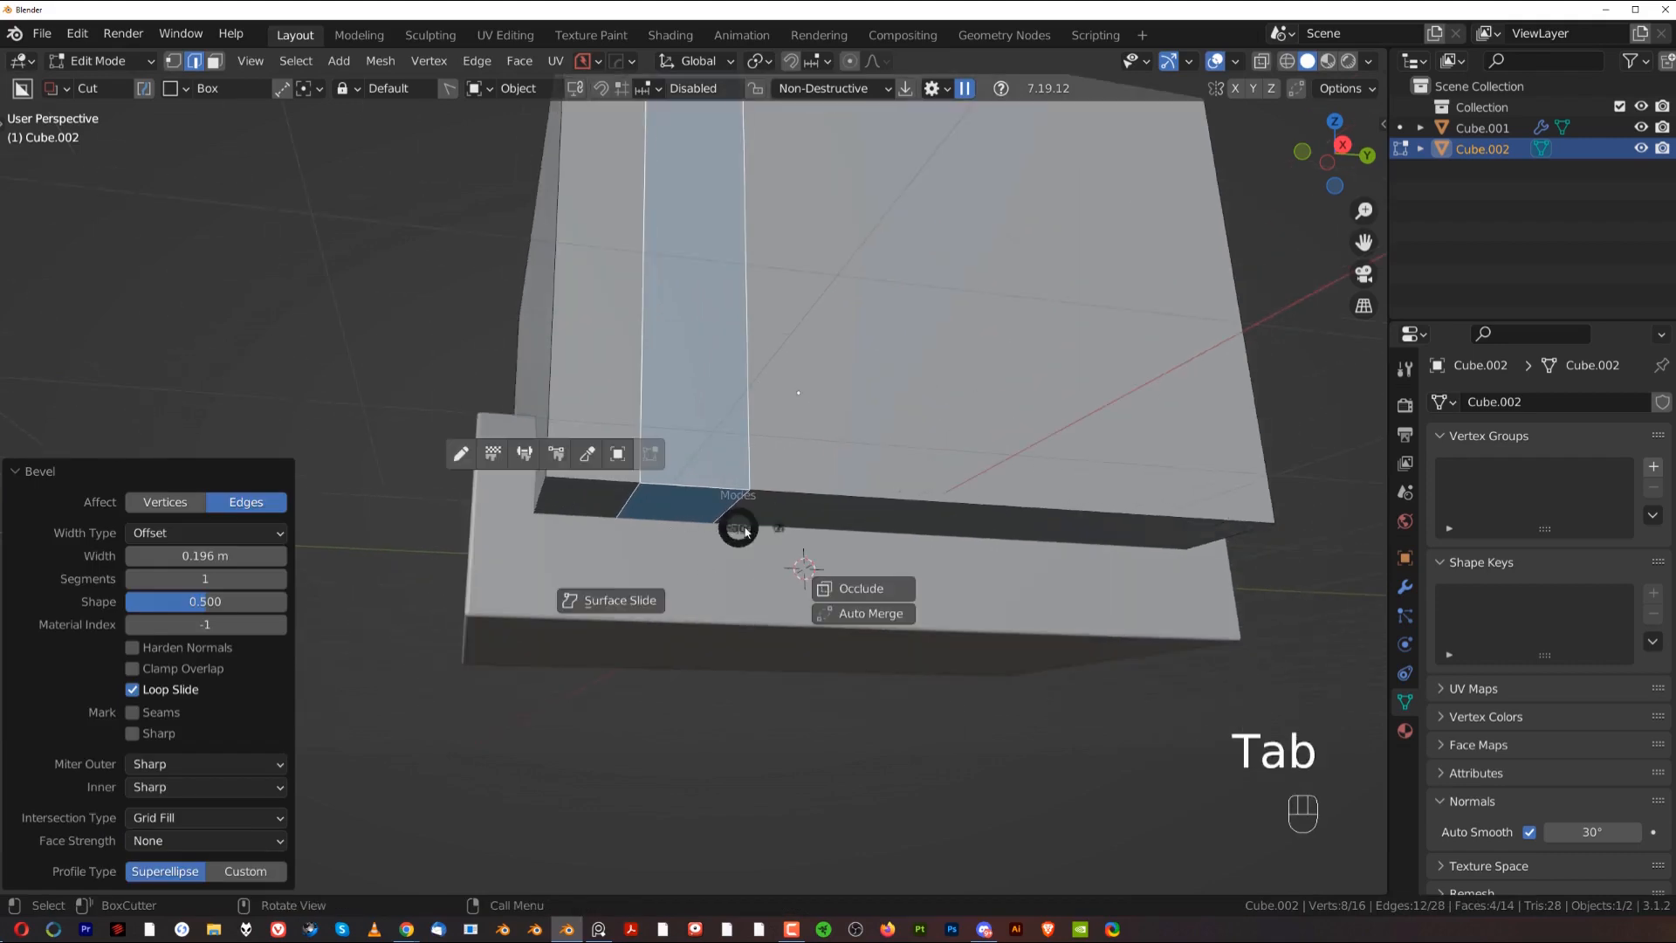
click(885, 524)
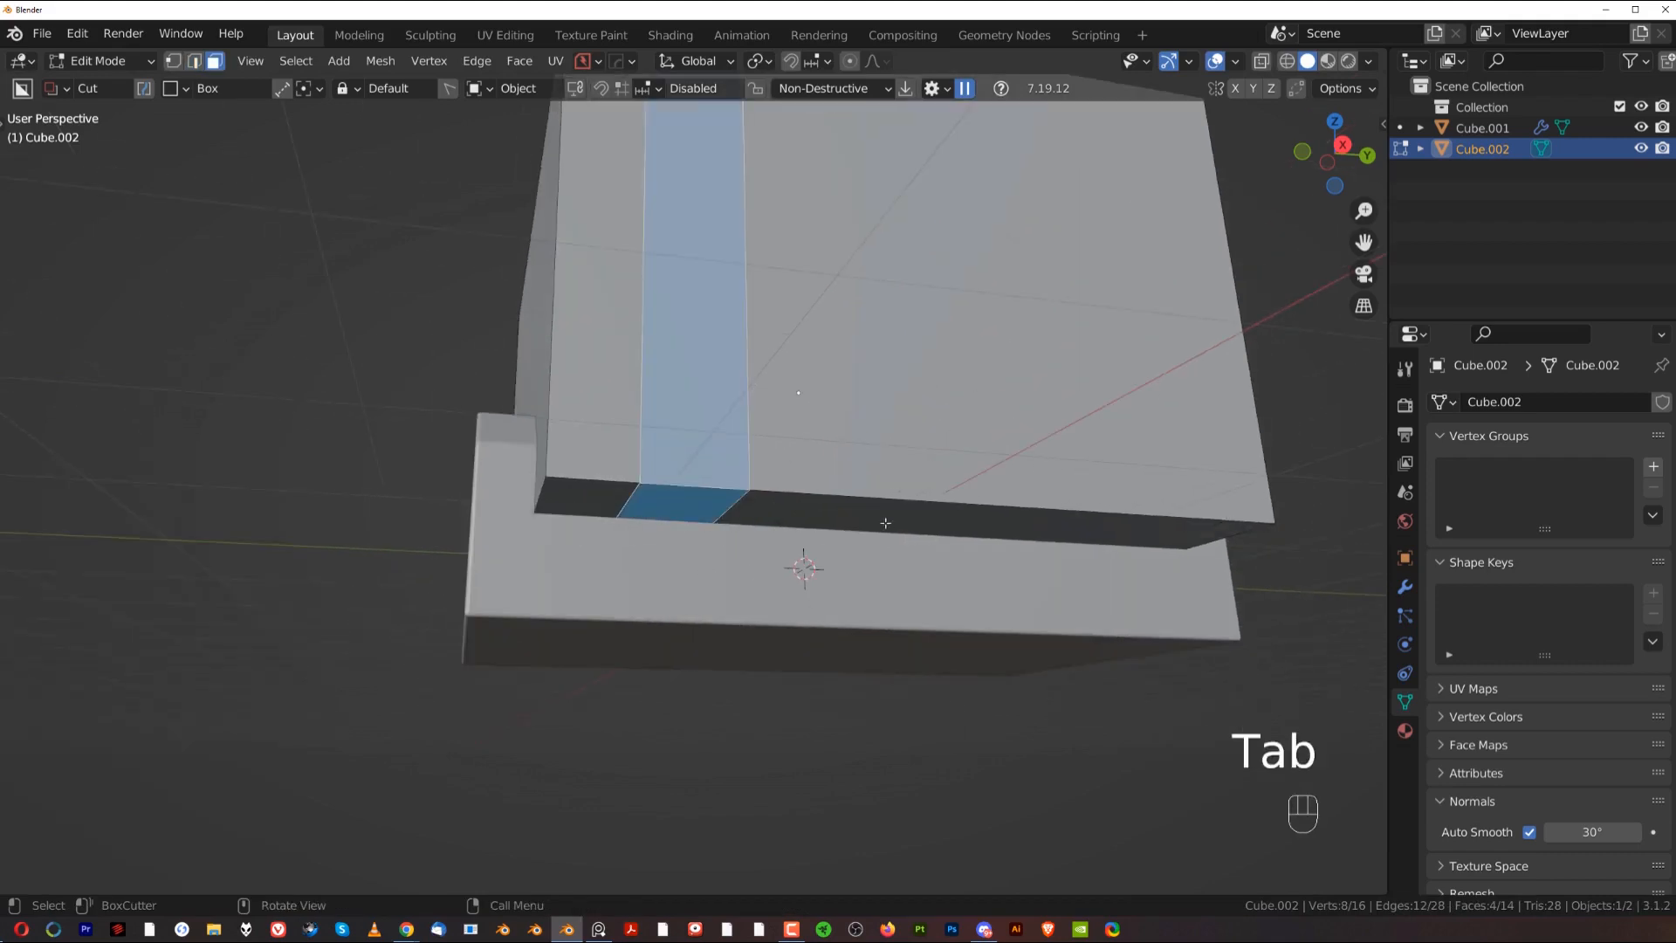
click(678, 514)
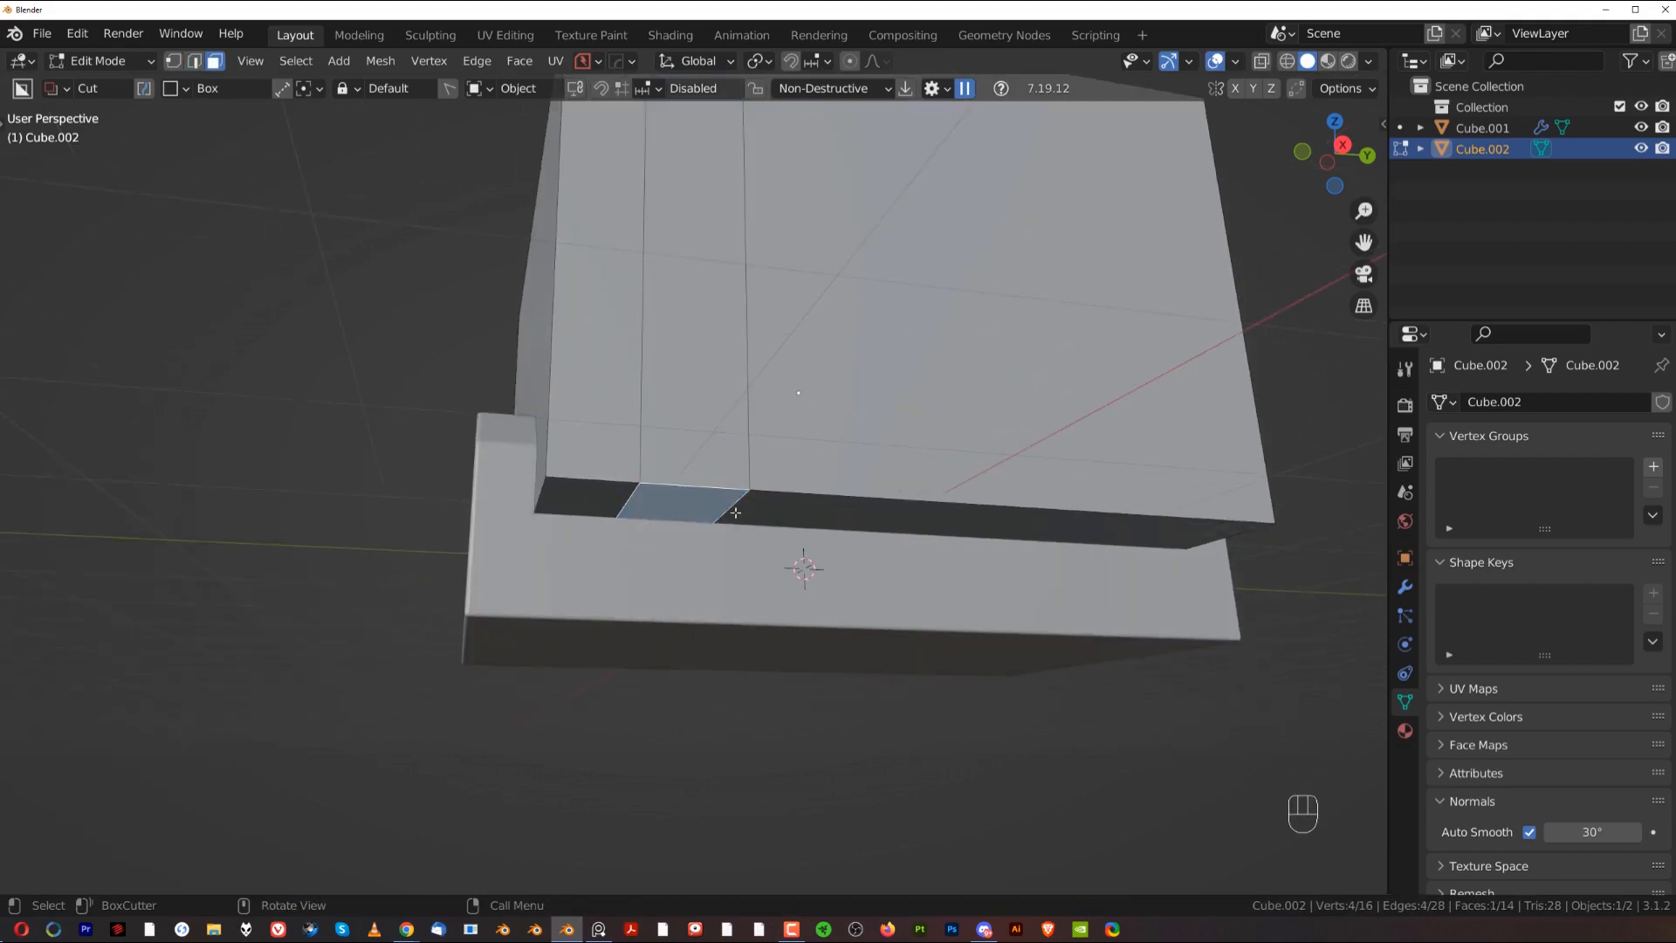
key(e)
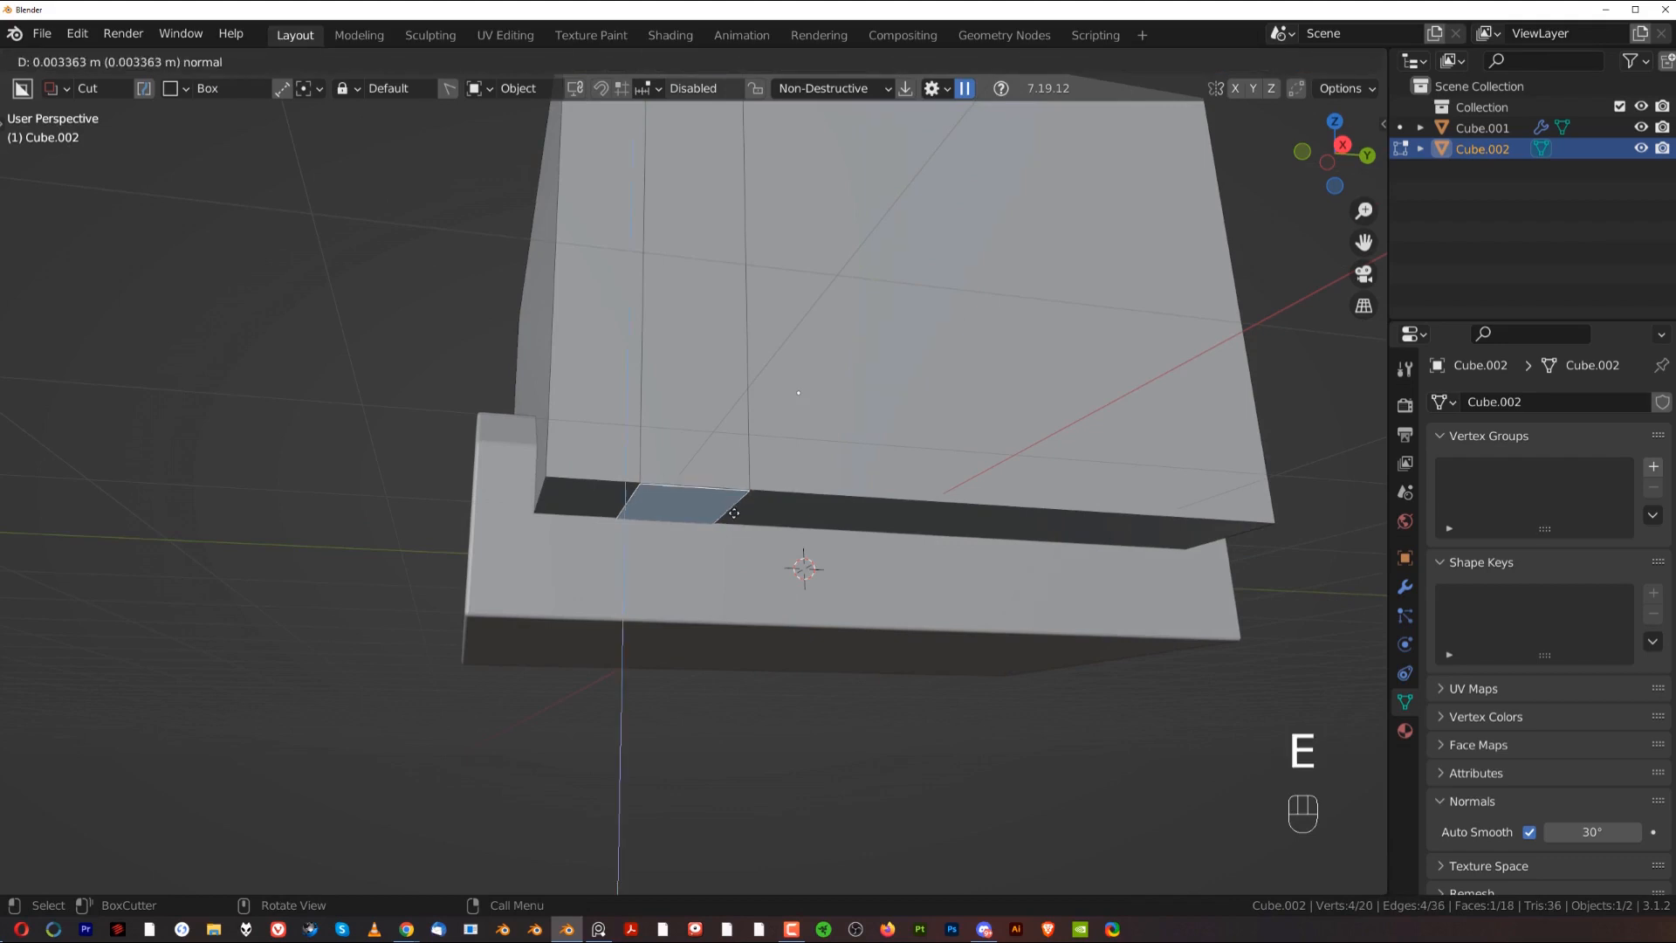
click(737, 534)
key(s)
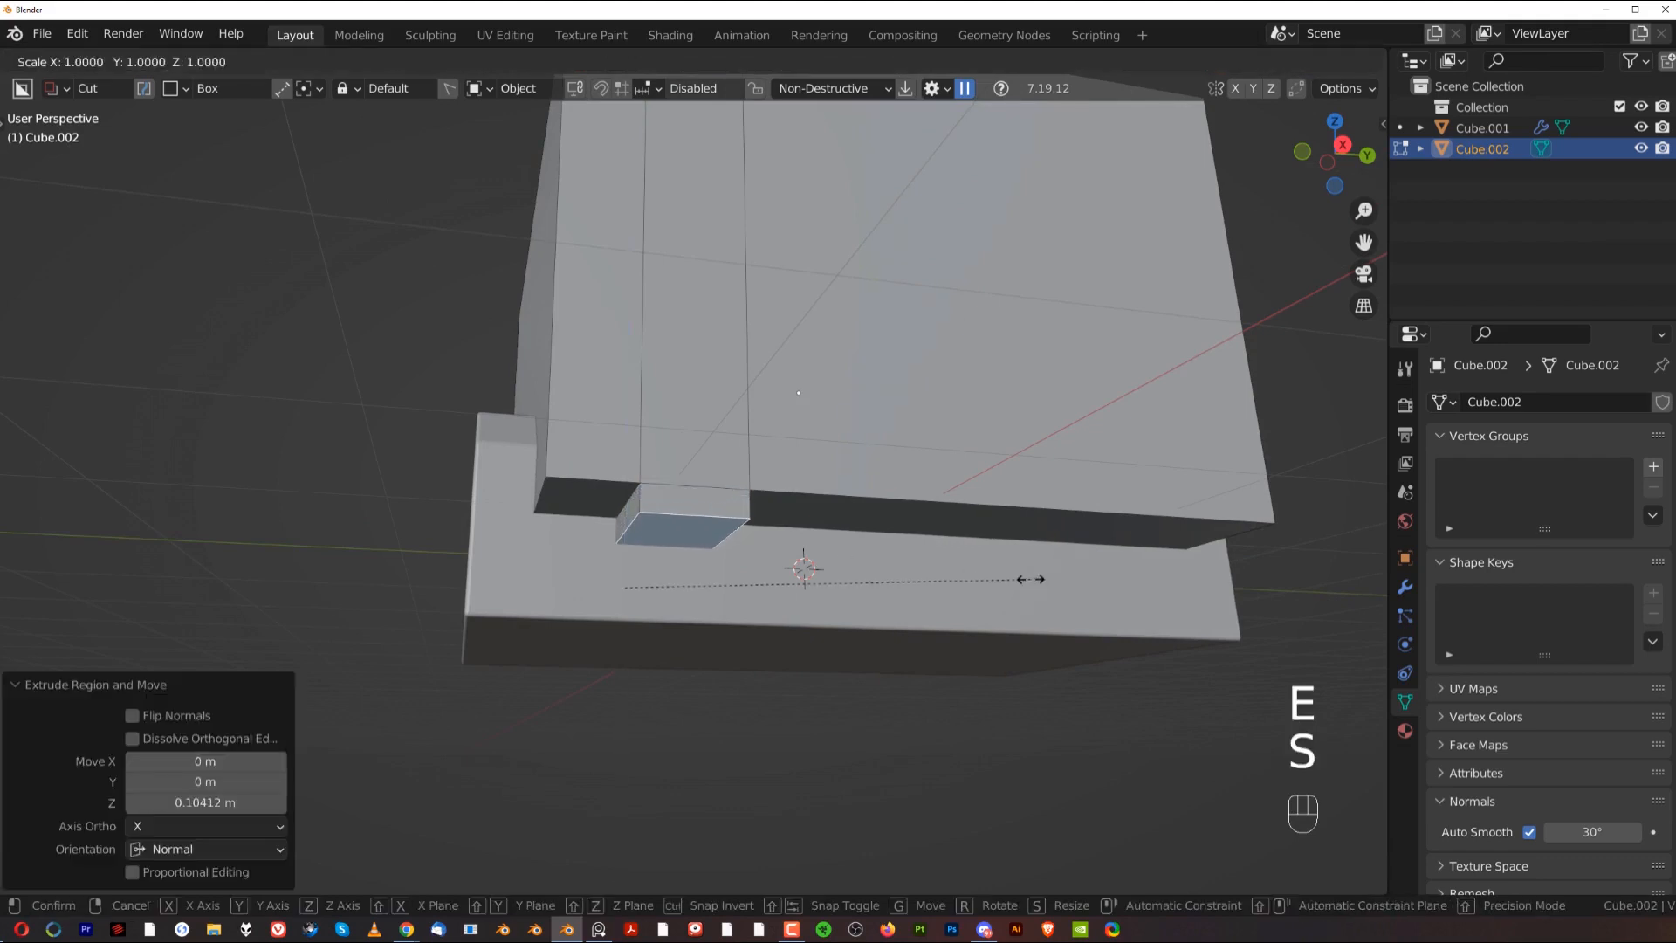
key(y)
click(890, 545)
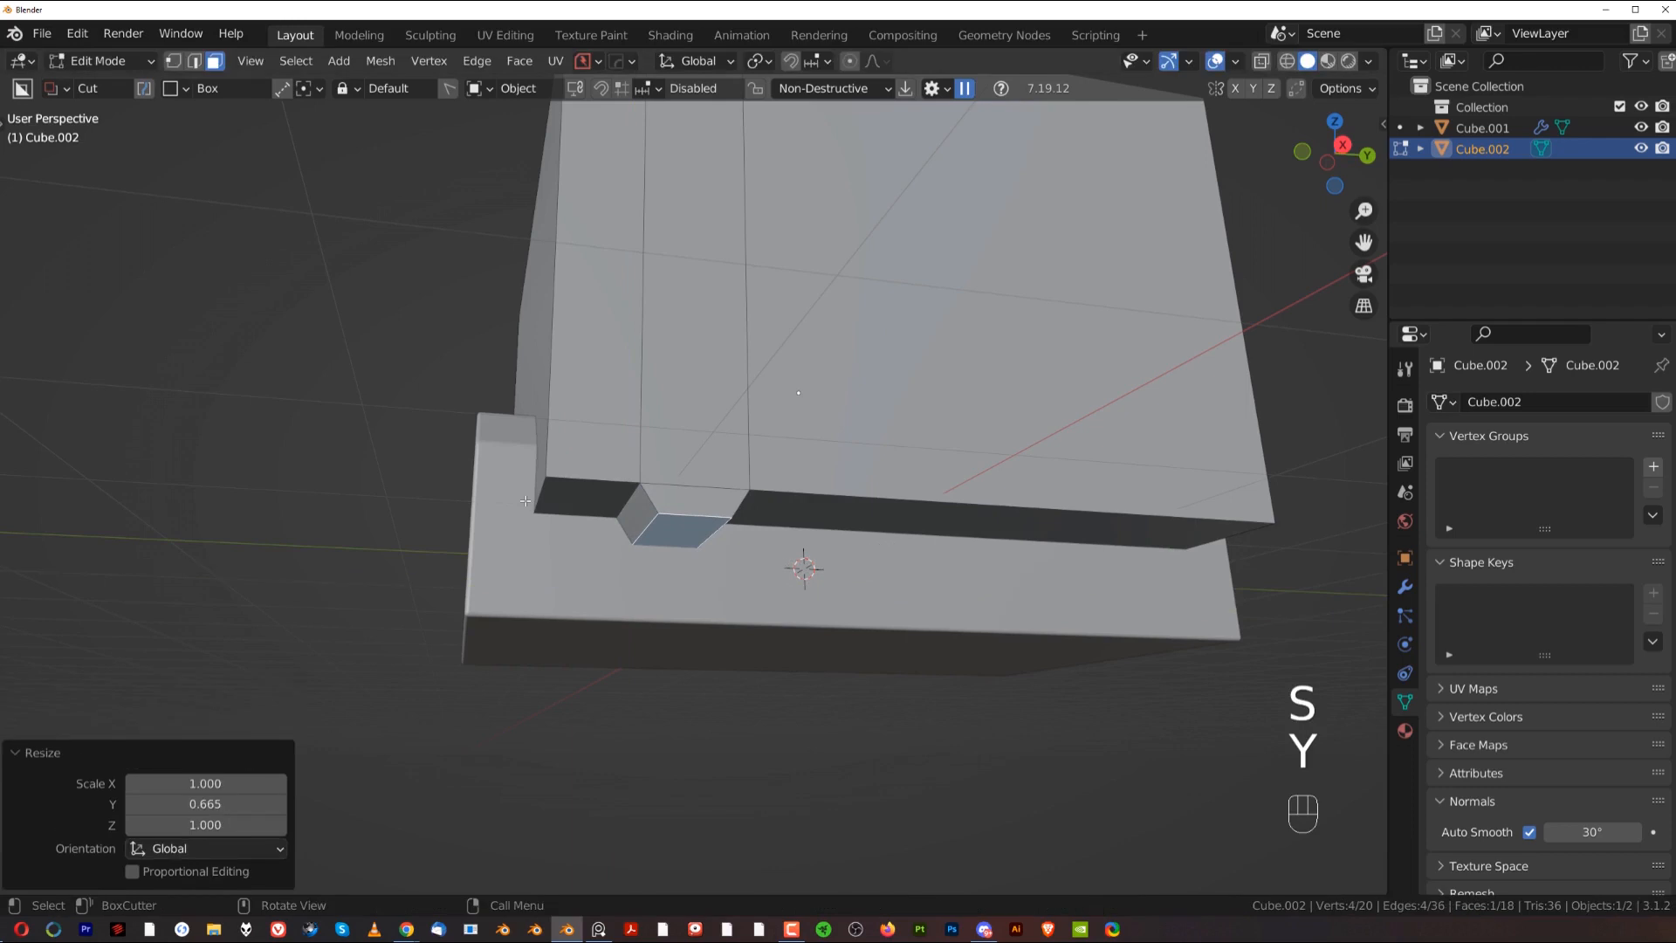
Step: Bevel the upper cube's lower corner edge beside the extruded tab by about 0.078 m
key(Tab)
click(537, 623)
click(540, 493)
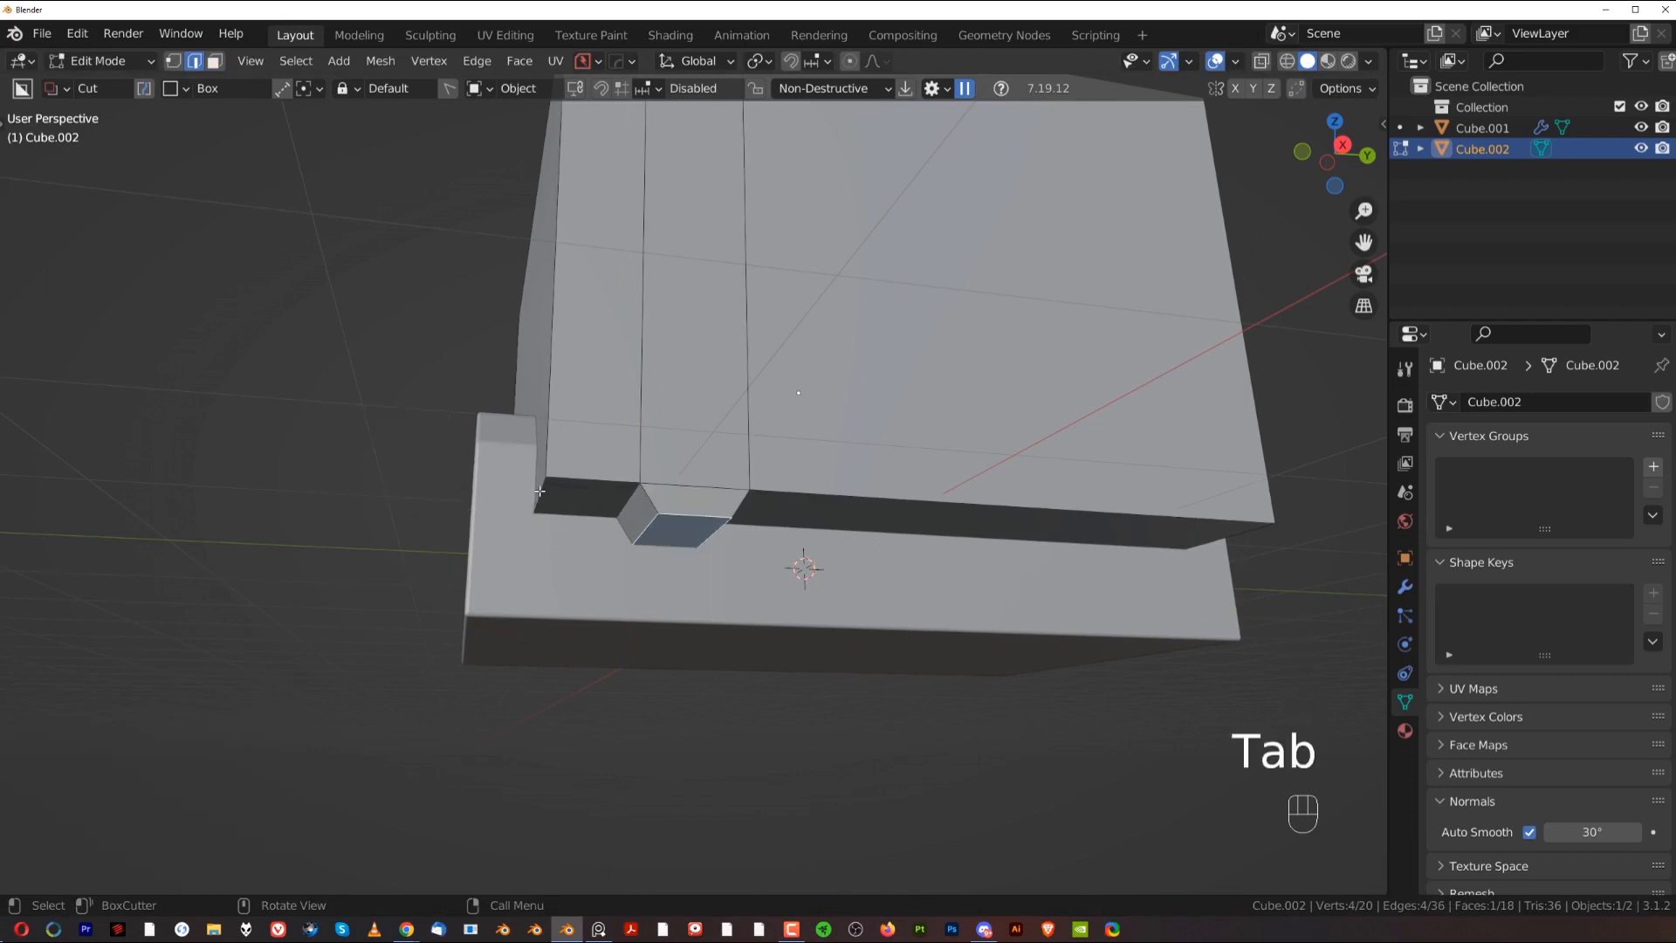
shift+click(622, 519)
key(ctrl+b)
click(694, 523)
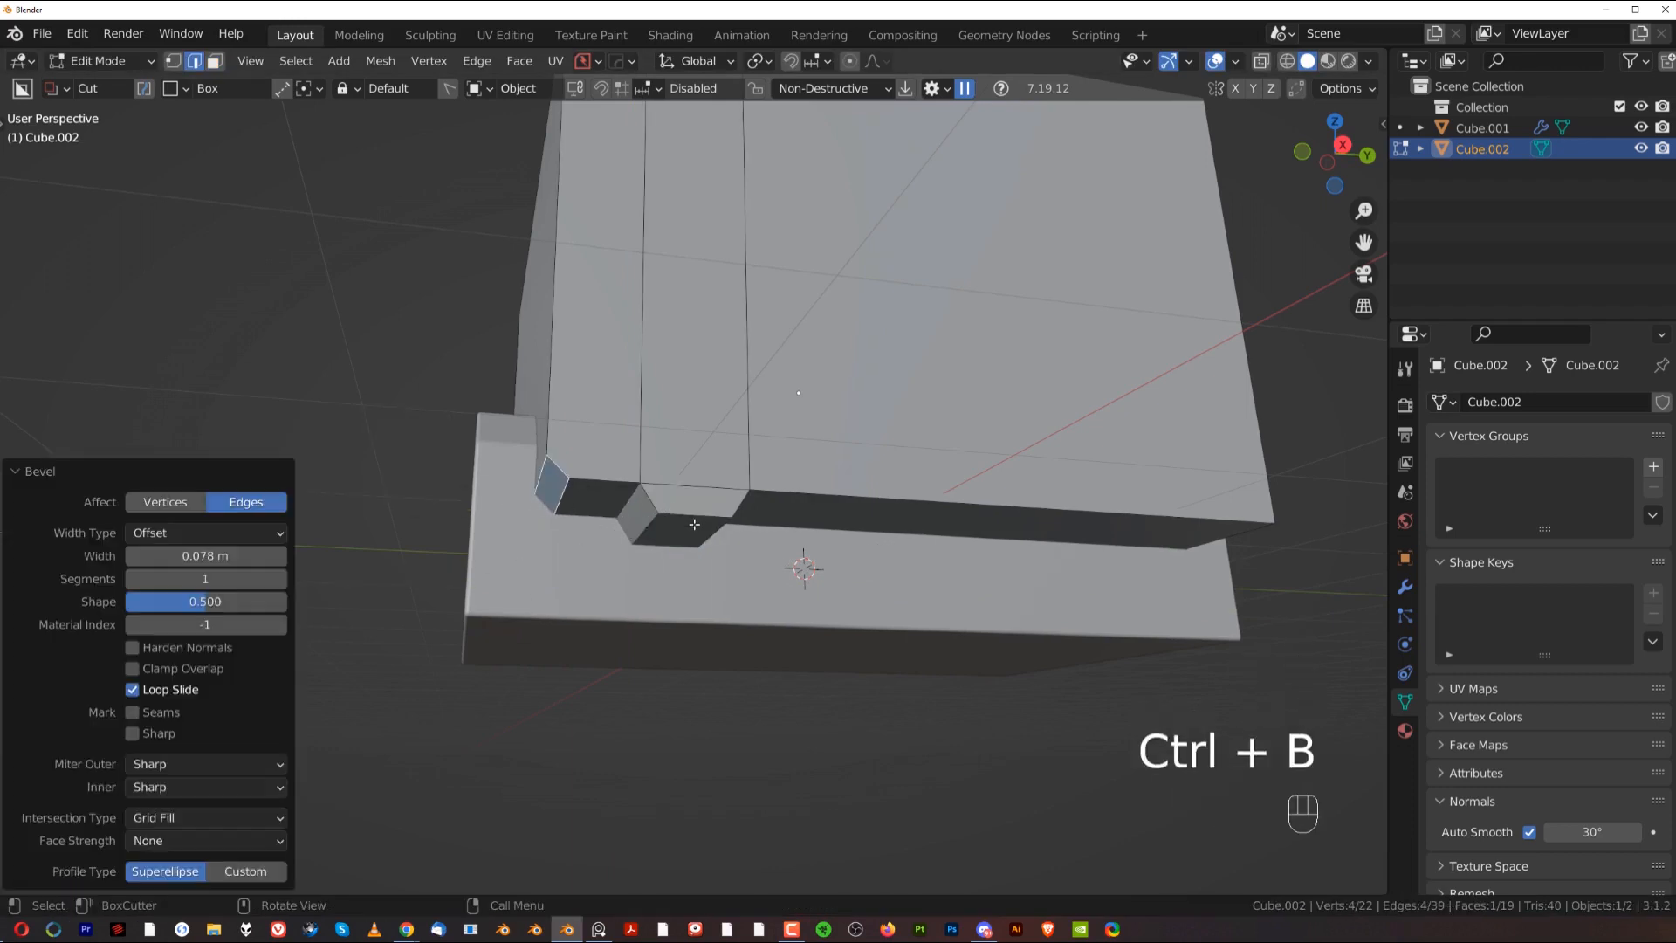
Step: Symmetrize the whole upper cube mesh with the direction -Y to +Y
middle_drag(695, 525, 643, 603)
key(a)
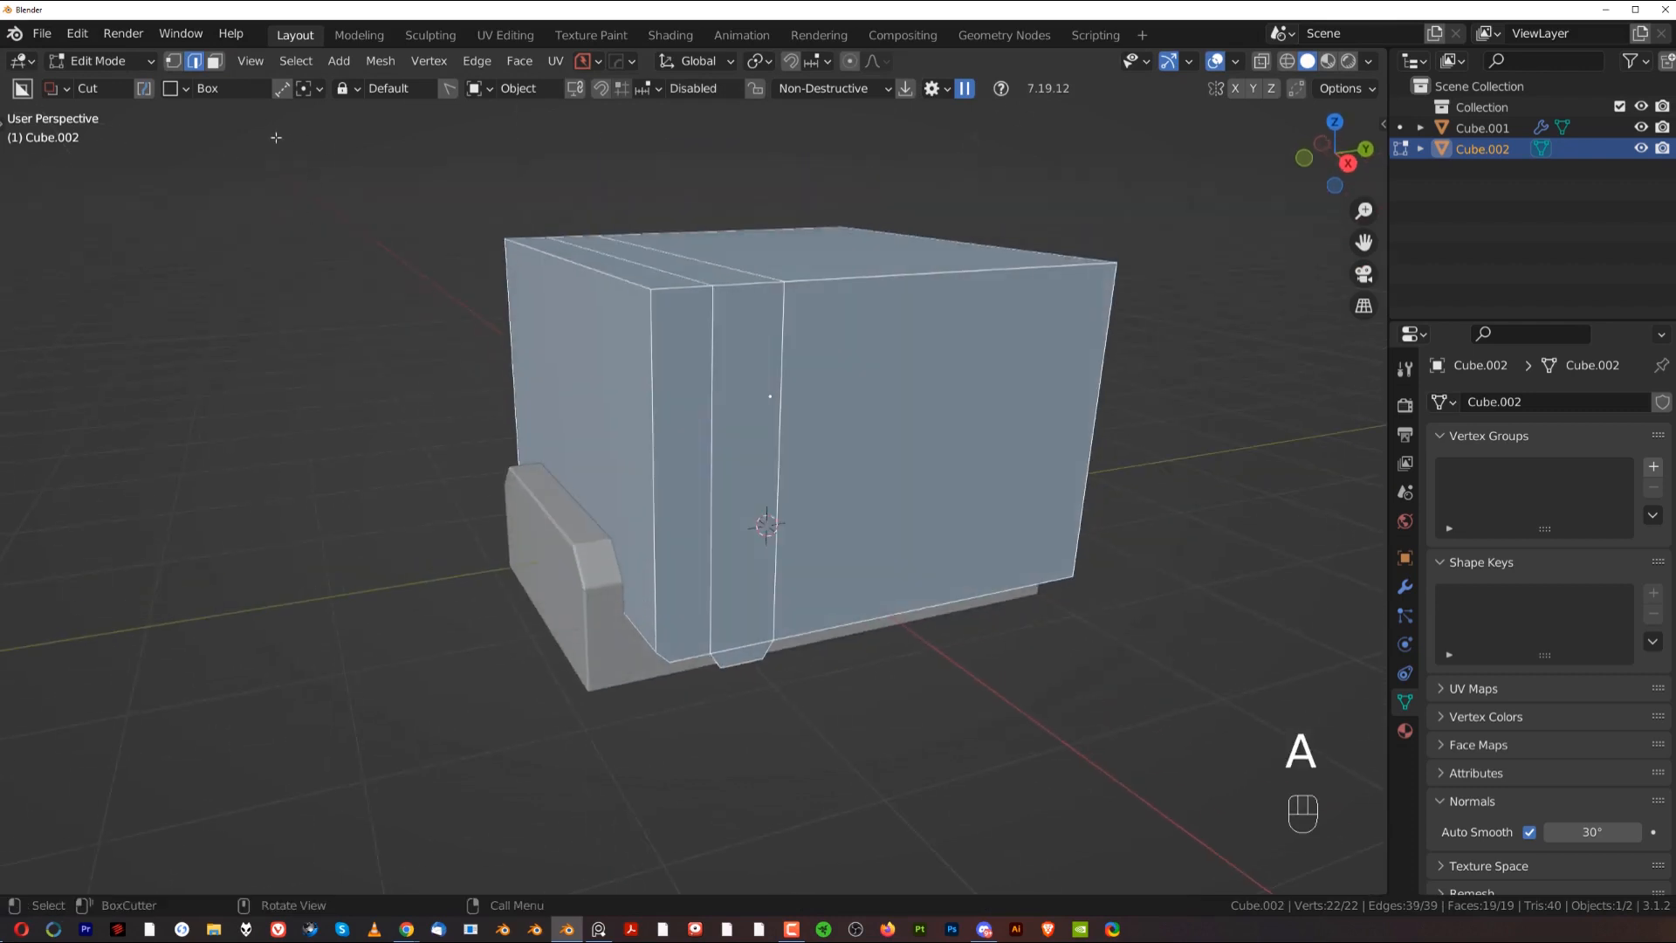
click(379, 60)
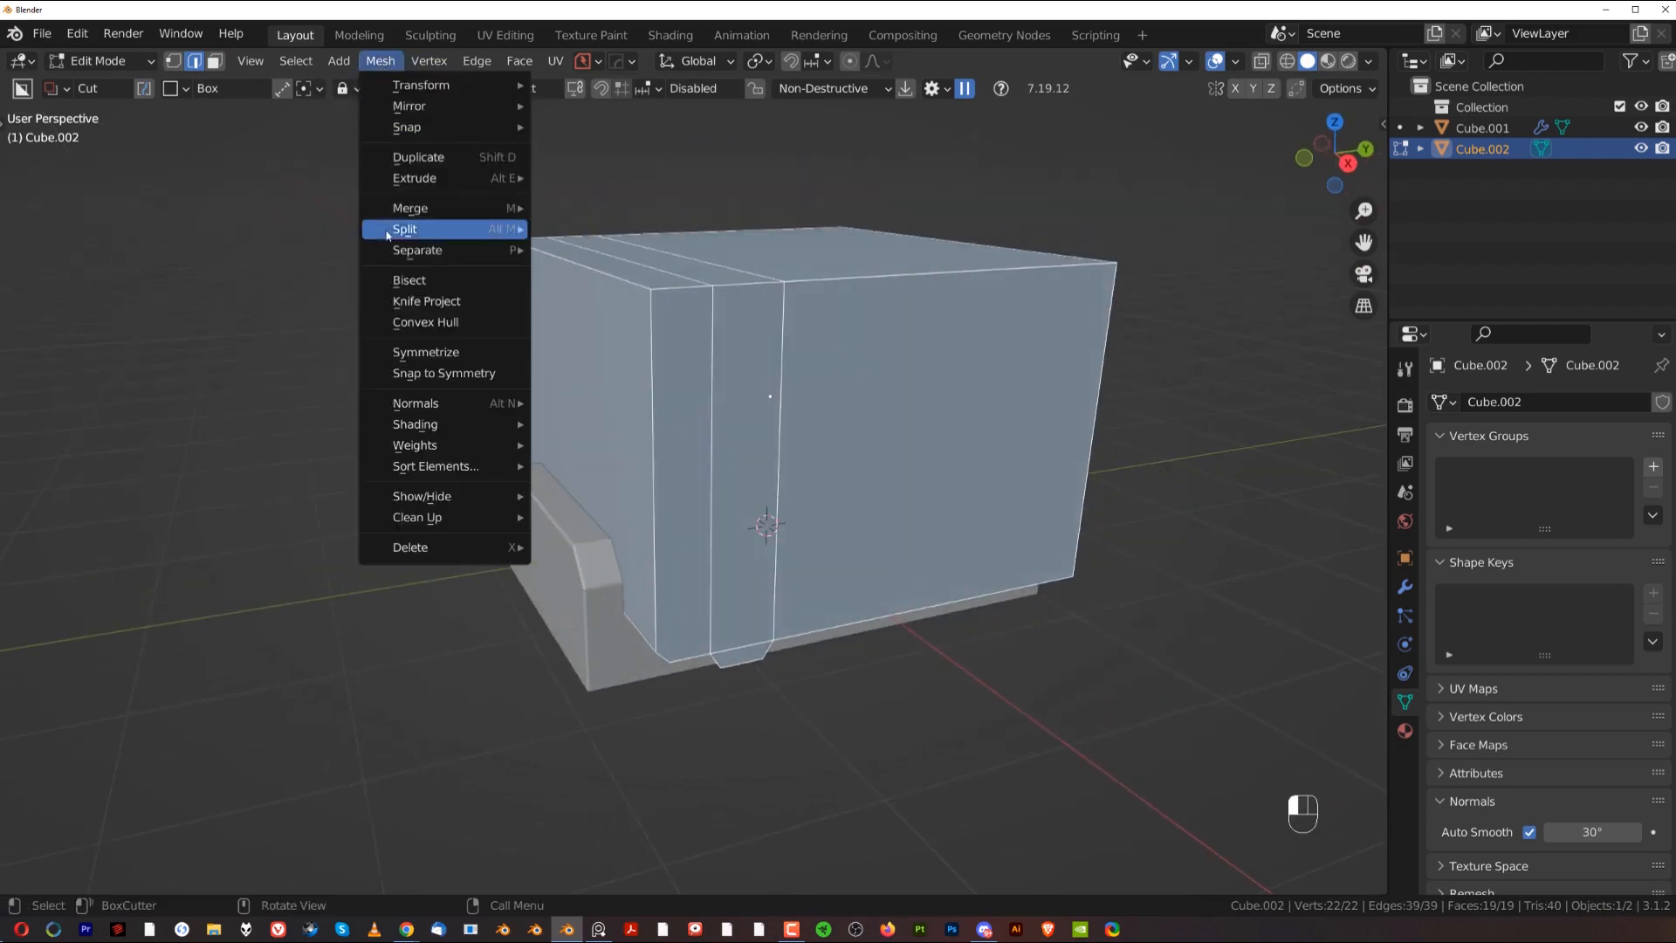
click(430, 352)
middle_drag(430, 353, 705, 416)
click(237, 849)
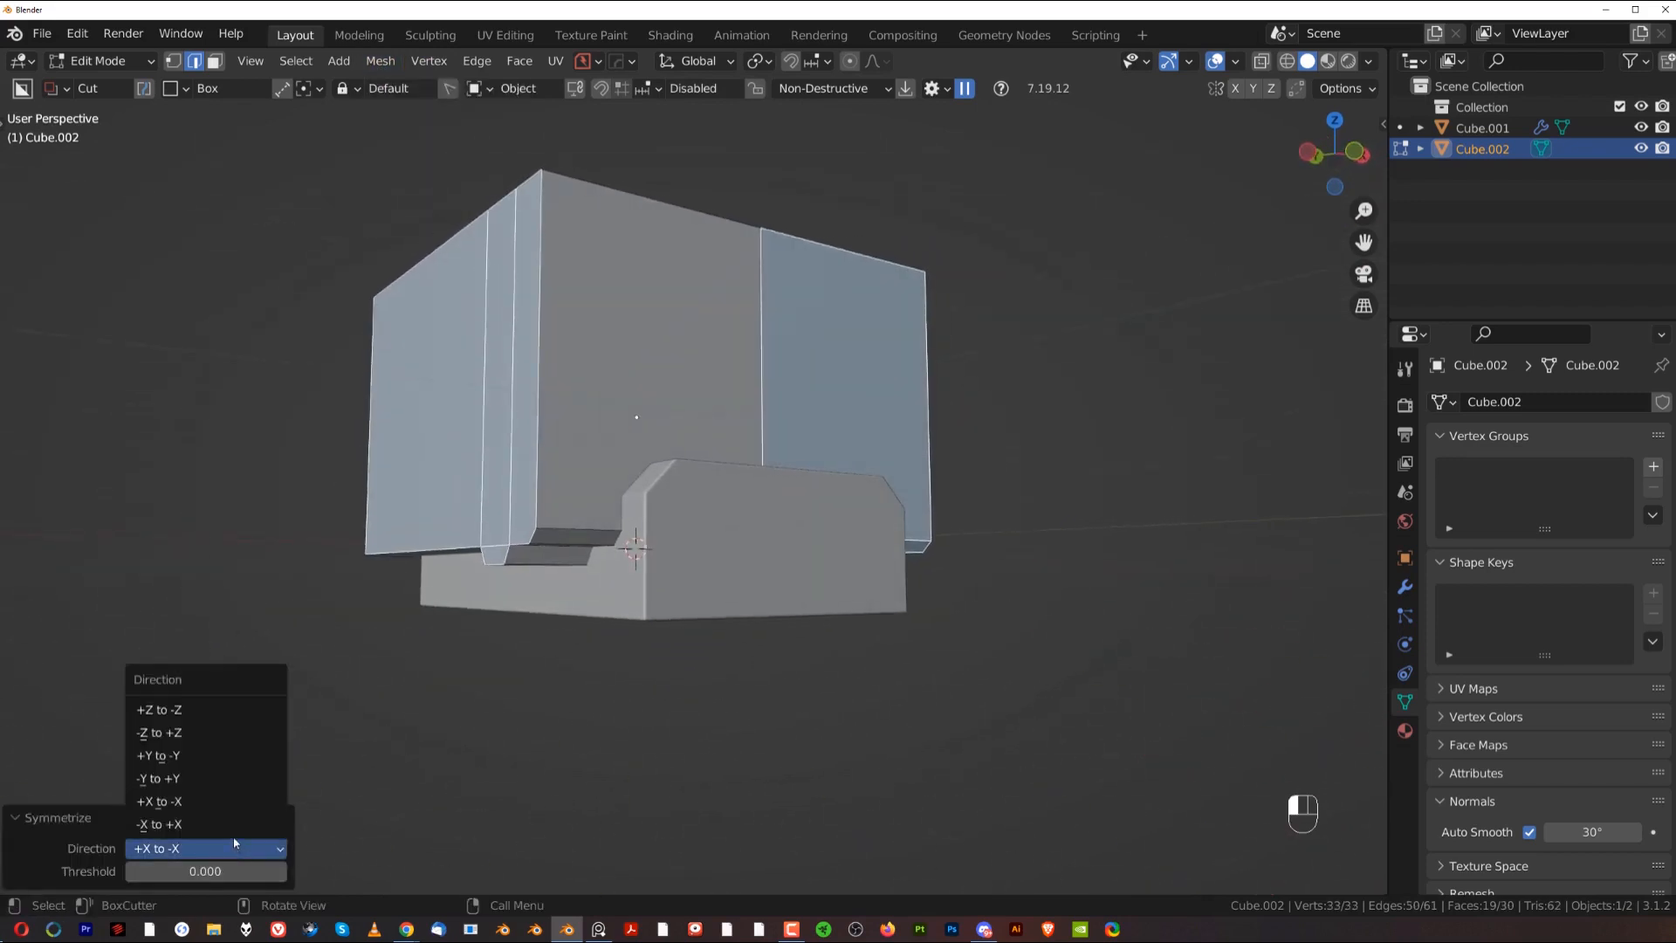
click(195, 778)
middle_drag(611, 523, 1047, 556)
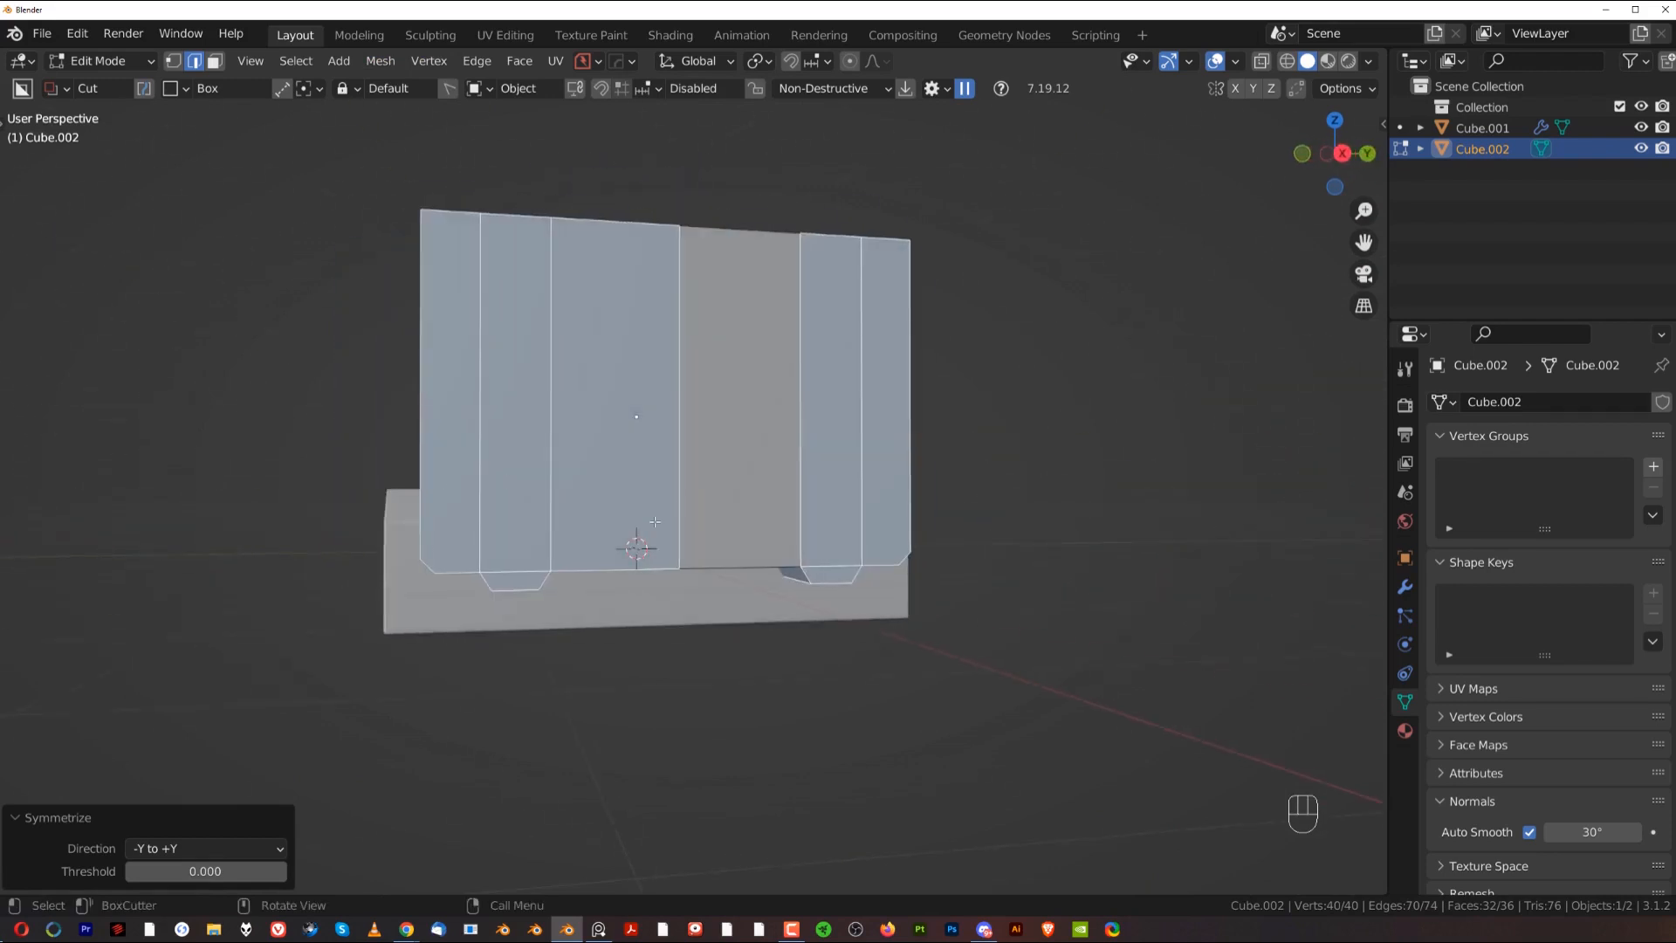
mouse_move(654, 522)
middle_down()
mouse_move(838, 488)
mouse_move(700, 509)
mouse_move(527, 498)
mouse_move(642, 519)
middle_up()
Step: Return to Object Mode and raise the upper cube about 0.11 m along Z
key(Tab)
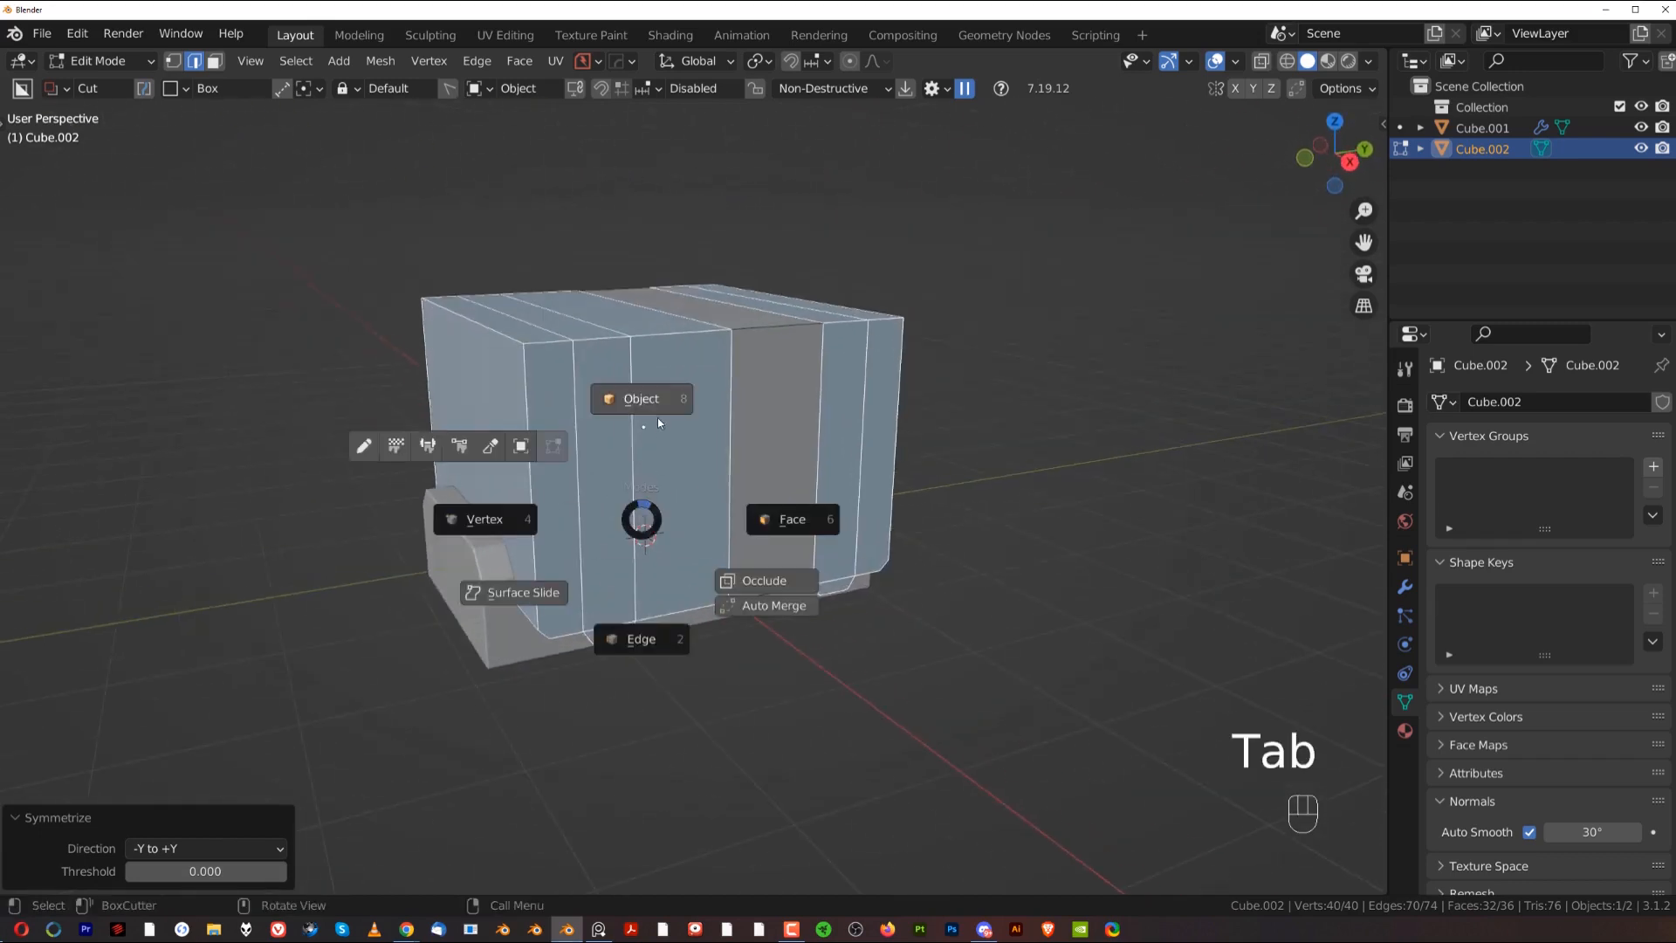
click(656, 399)
middle_drag(656, 399, 704, 479)
key(g)
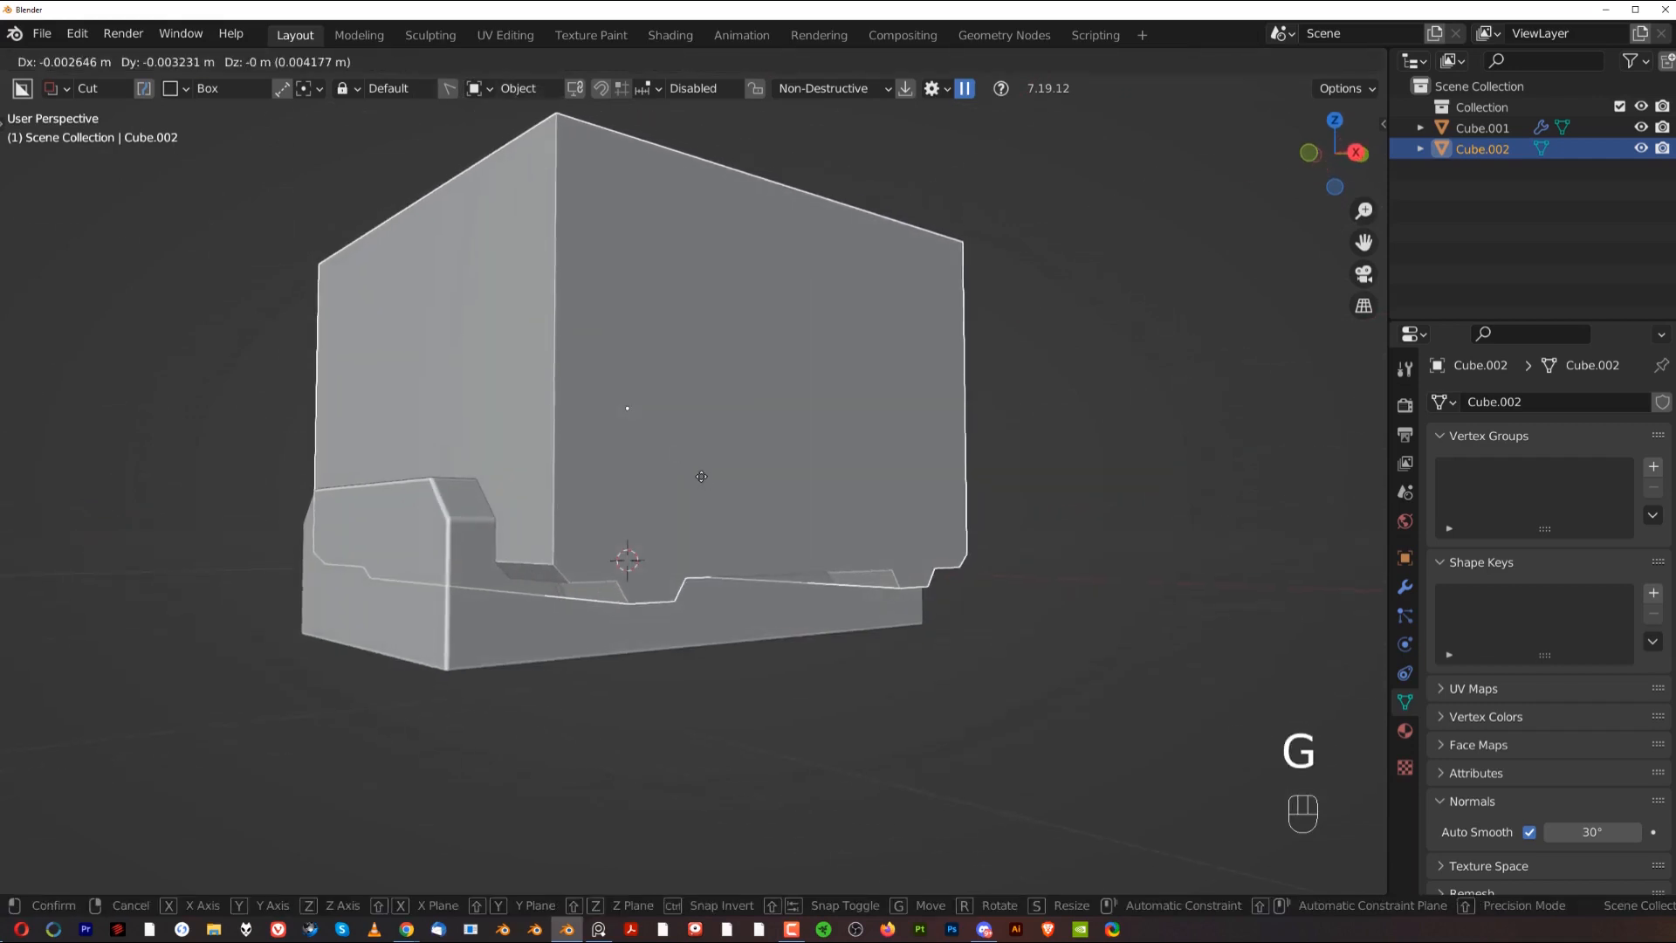
key(z)
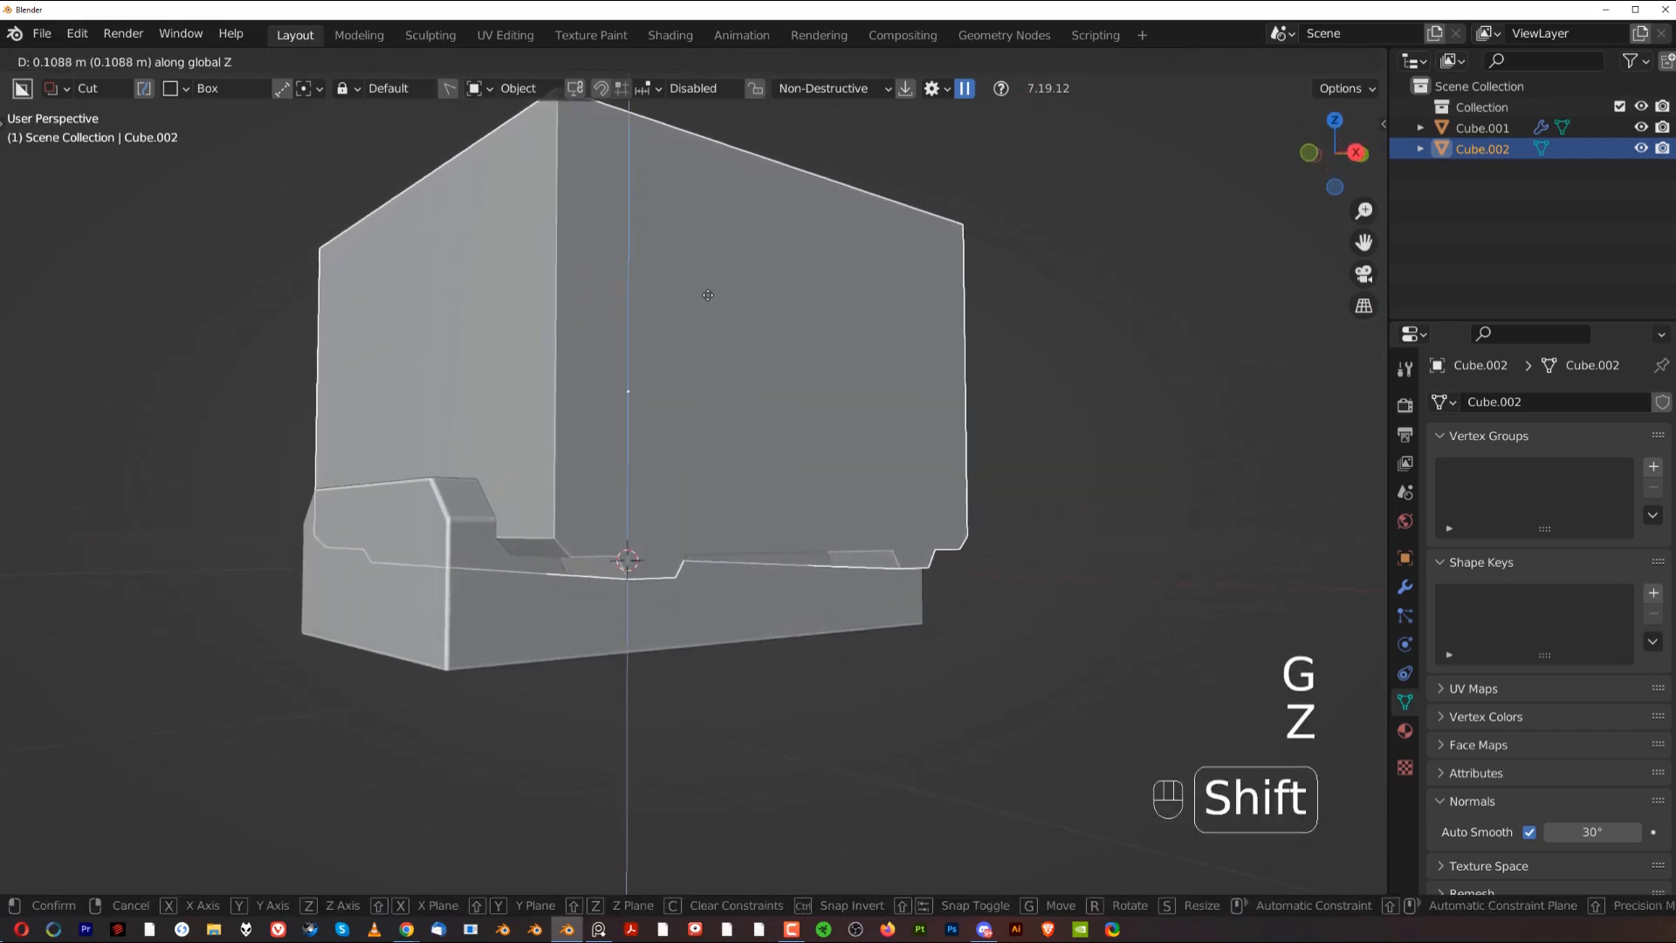
click(709, 293)
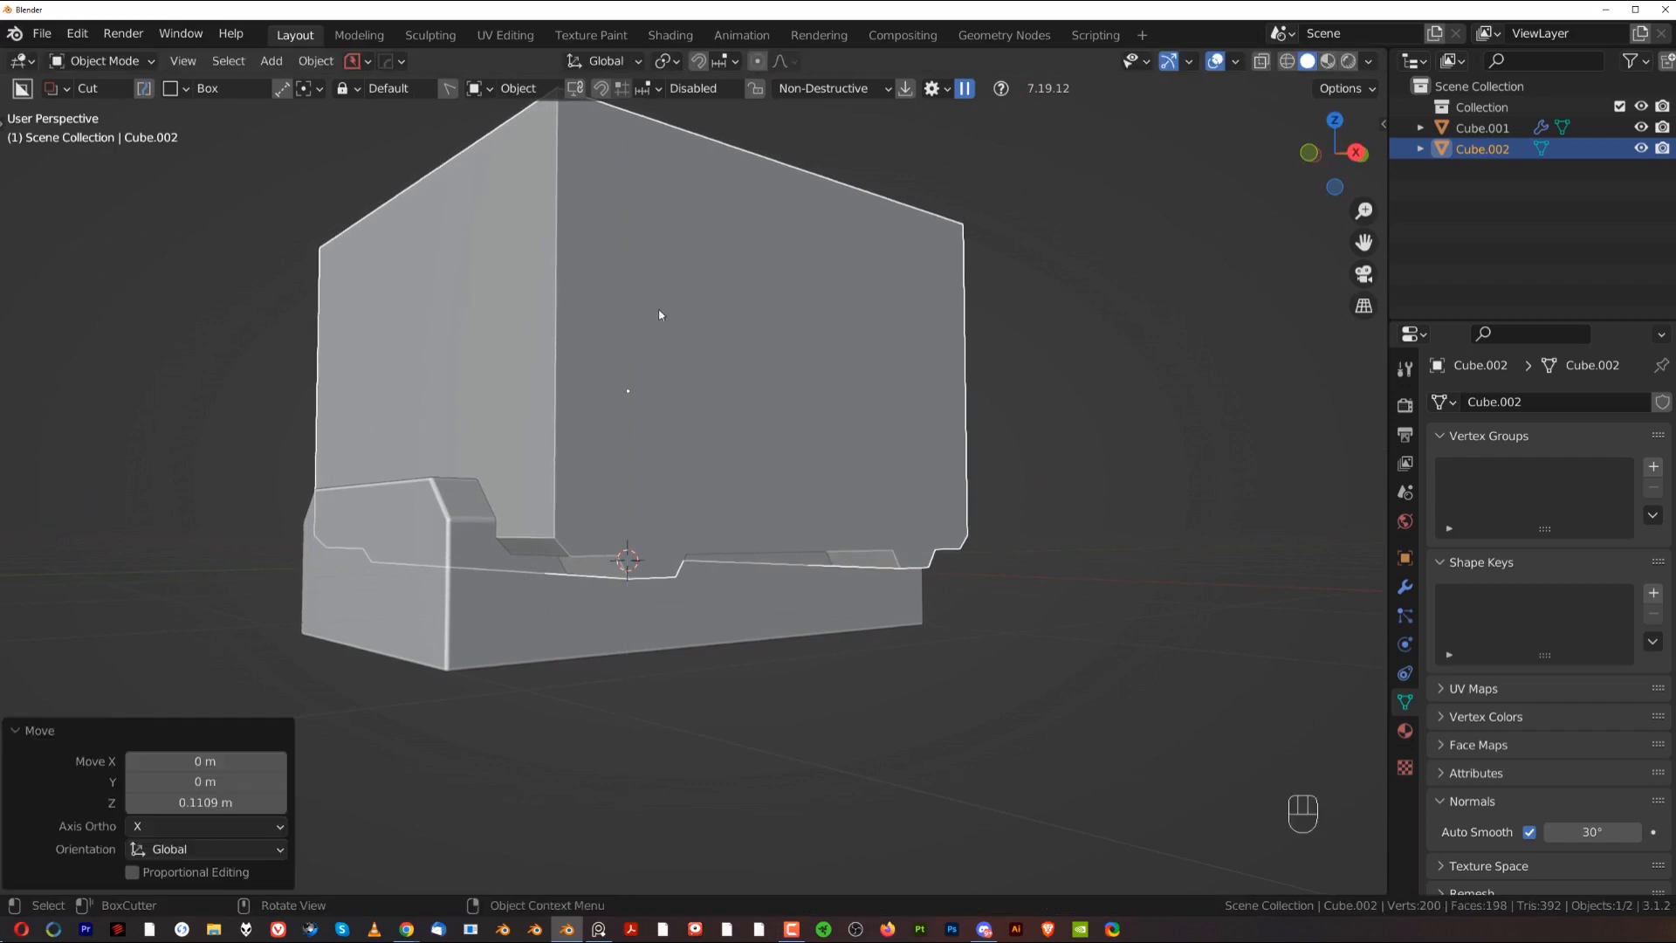
Step: Add the lower box to the selection as the active object alongside the upper cube
scroll(687, 436, down, 2)
key(g)
right_click(705, 436)
scroll(706, 436, up, 2)
shift+click(494, 579)
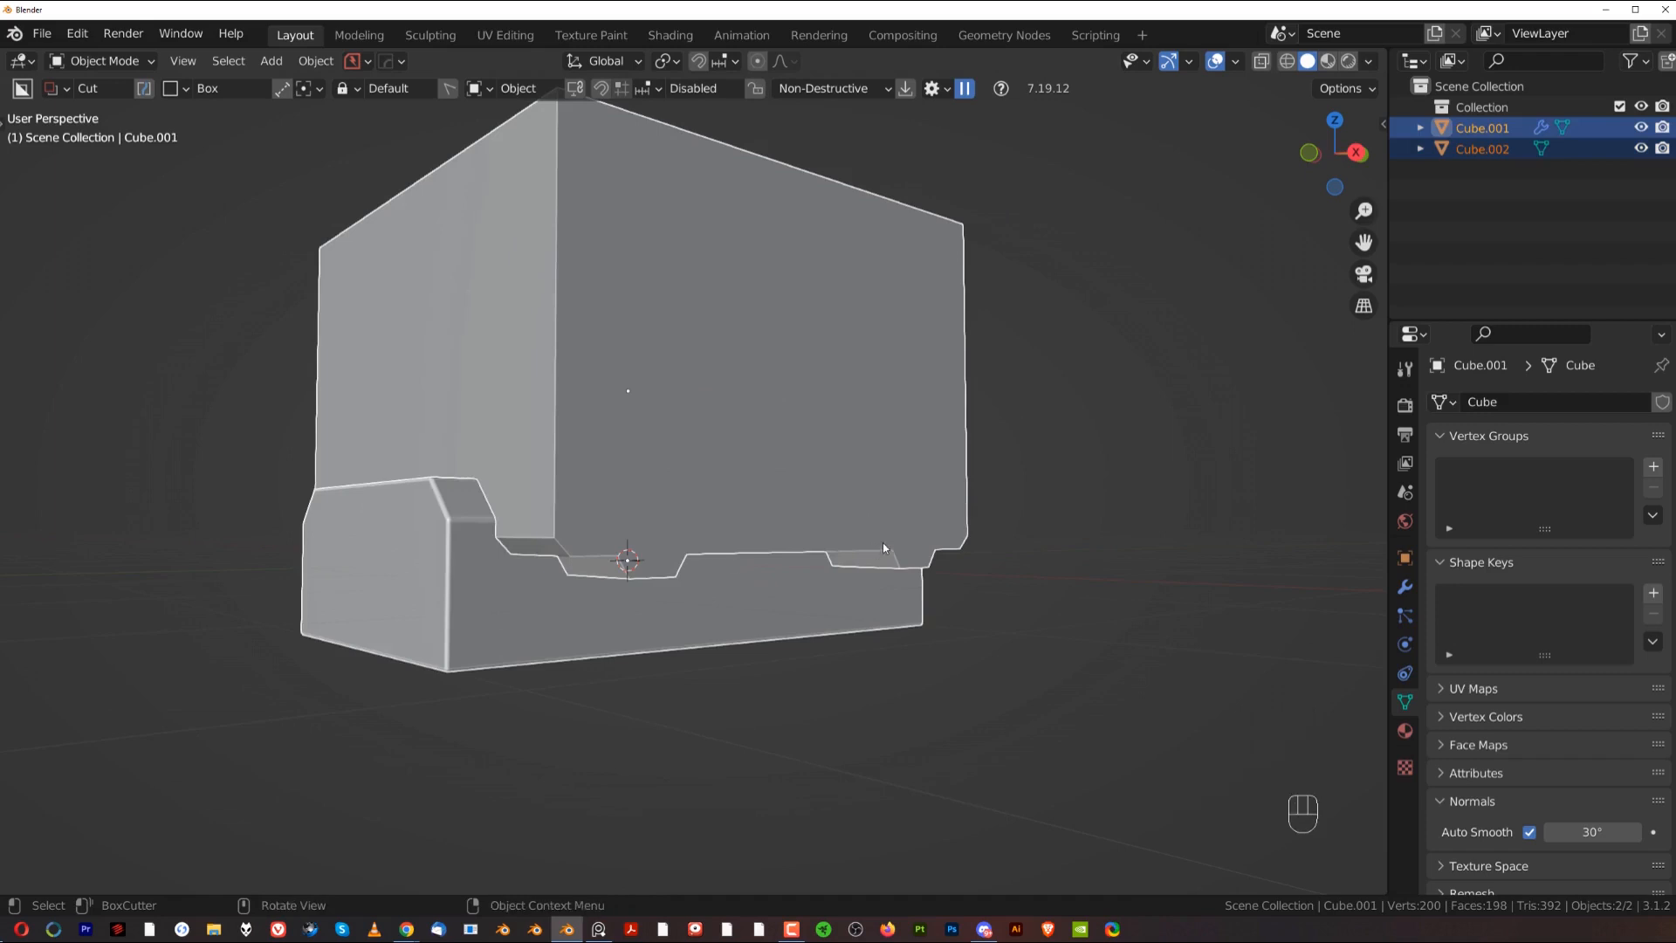
Step: Find the Bool Tool add-on in the preferences by searching for "bool" and make sure it is enabled
click(78, 33)
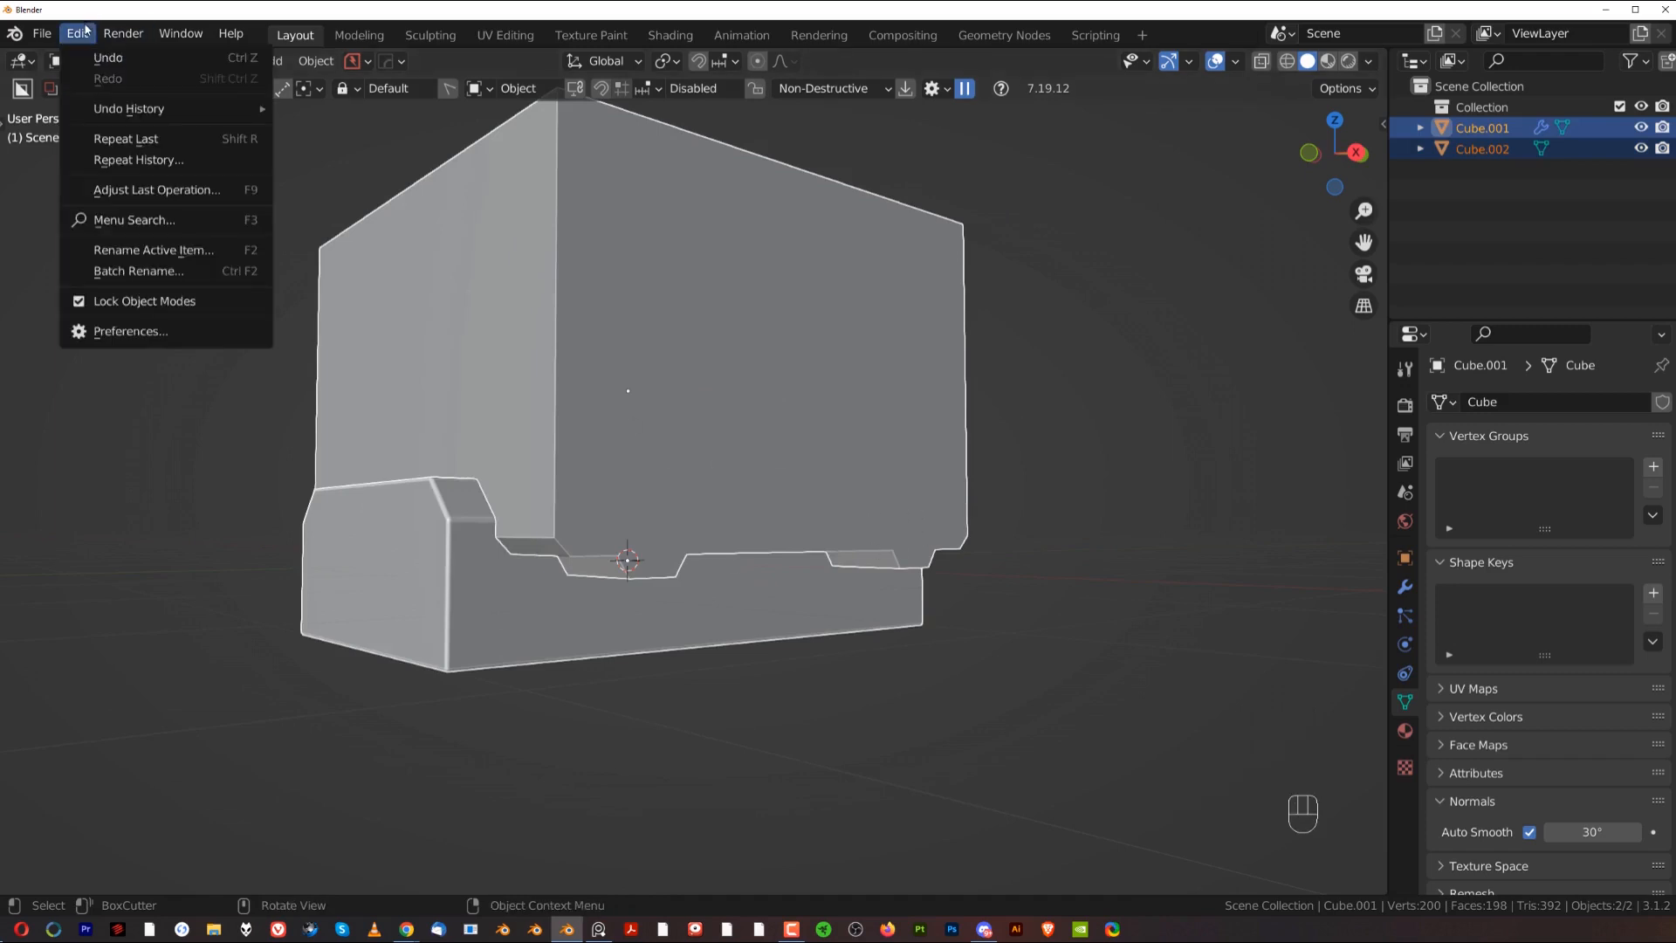
click(167, 336)
drag(234, 53, 764, 89)
click(455, 289)
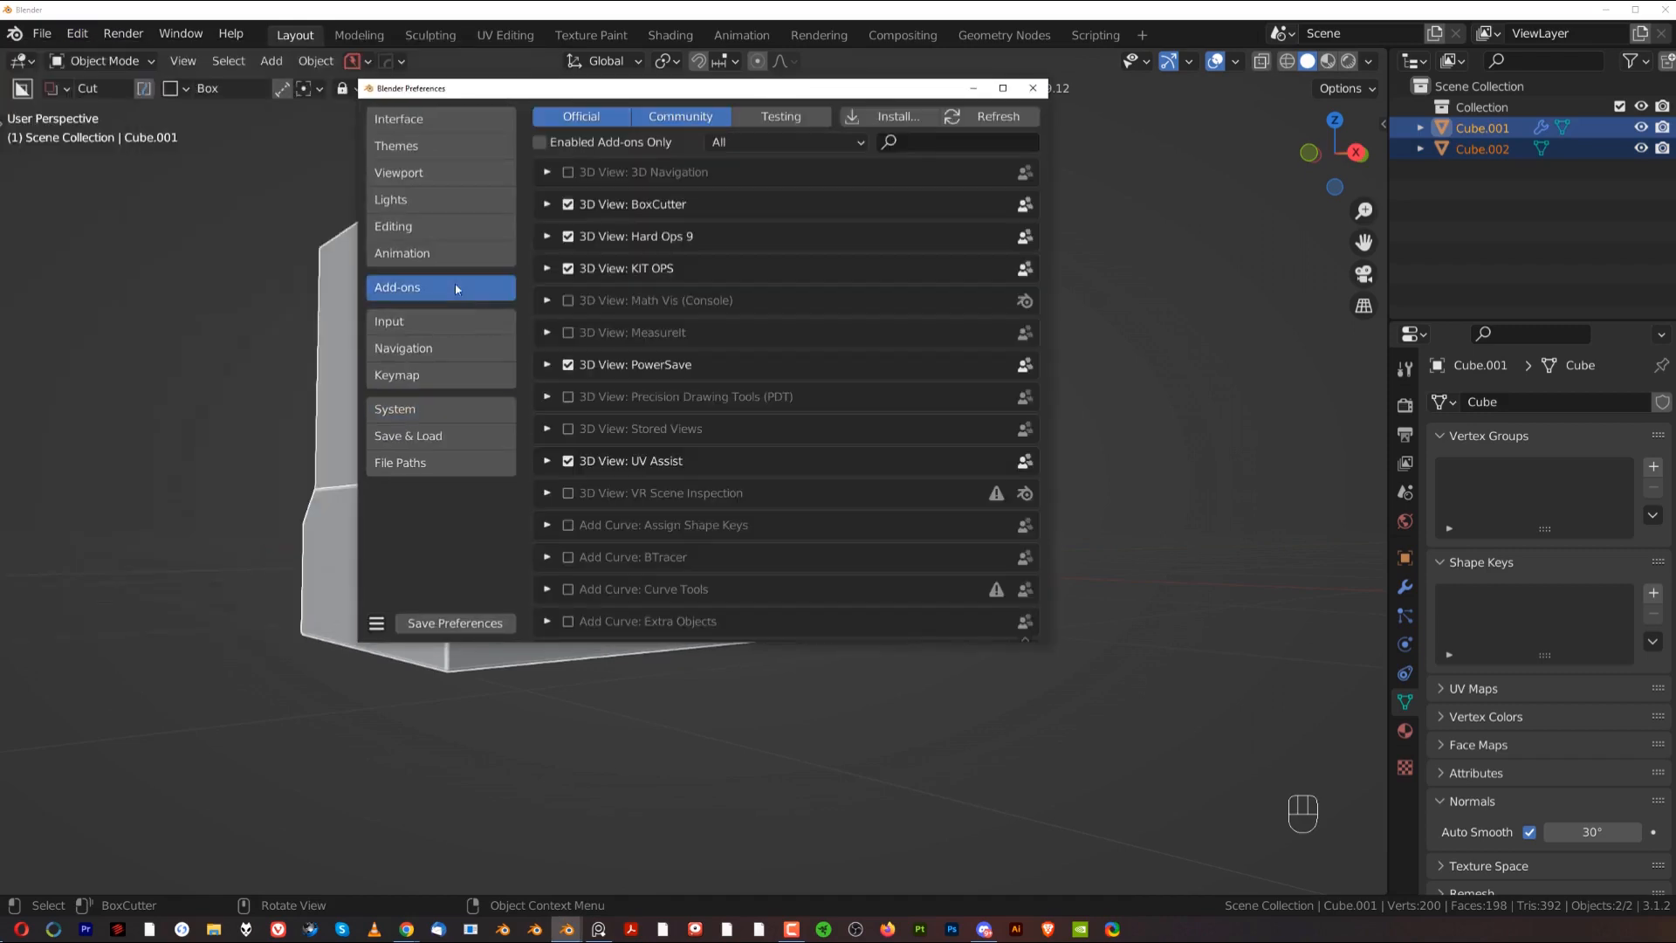
click(931, 142)
text(bool)
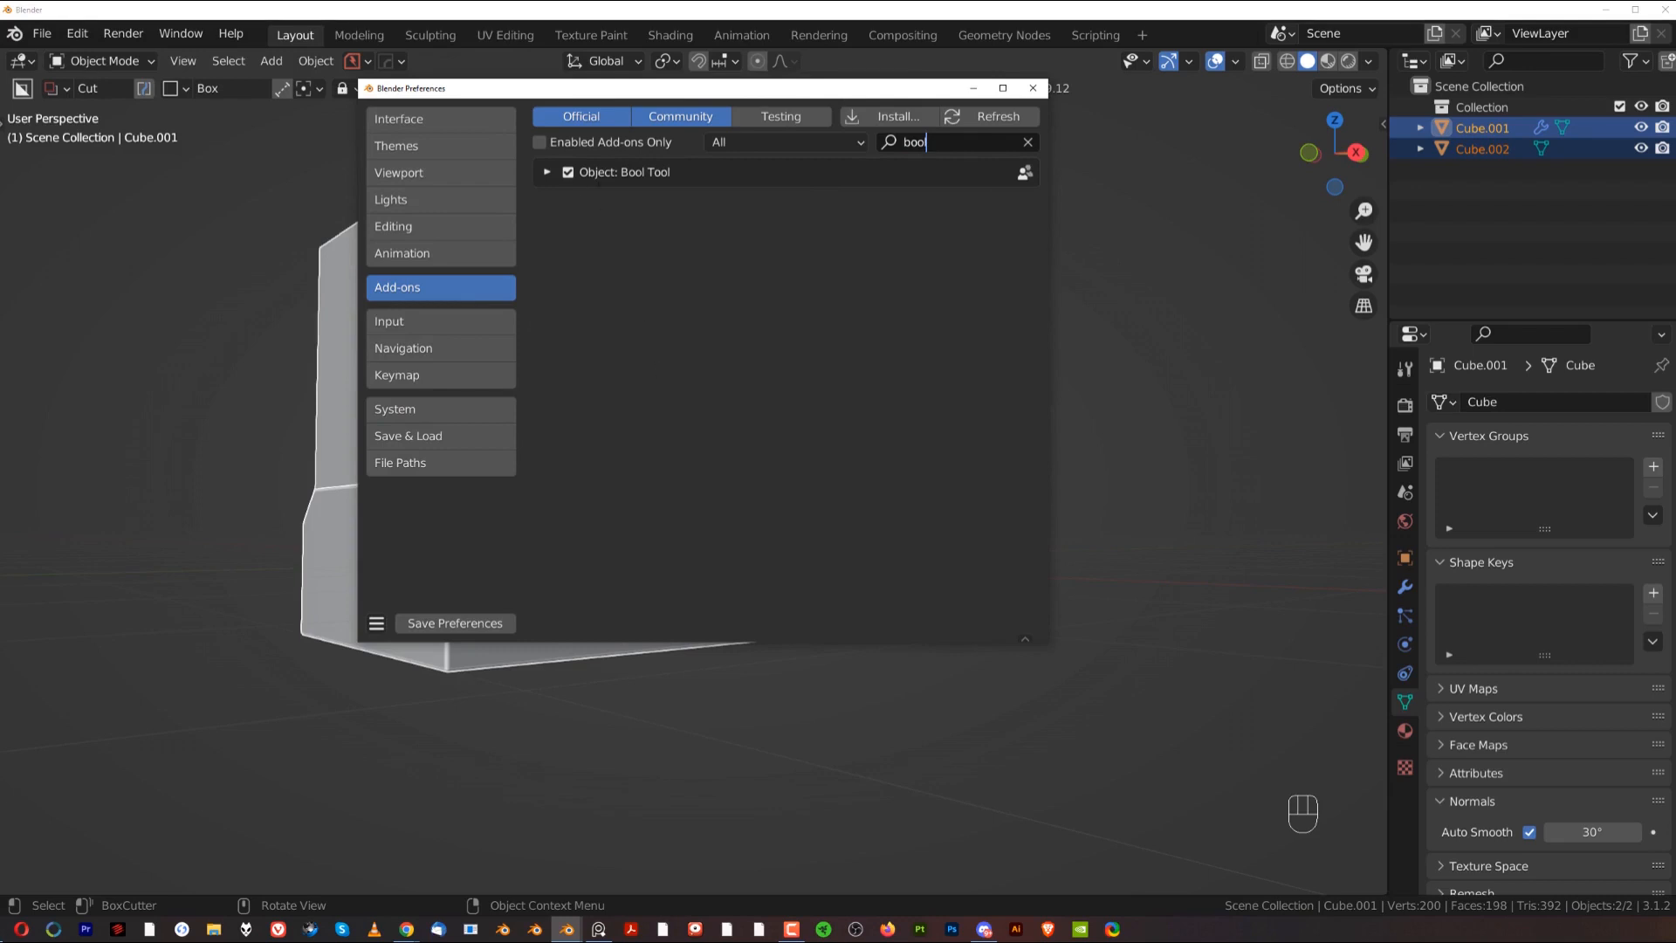
click(548, 172)
click(570, 173)
click(569, 173)
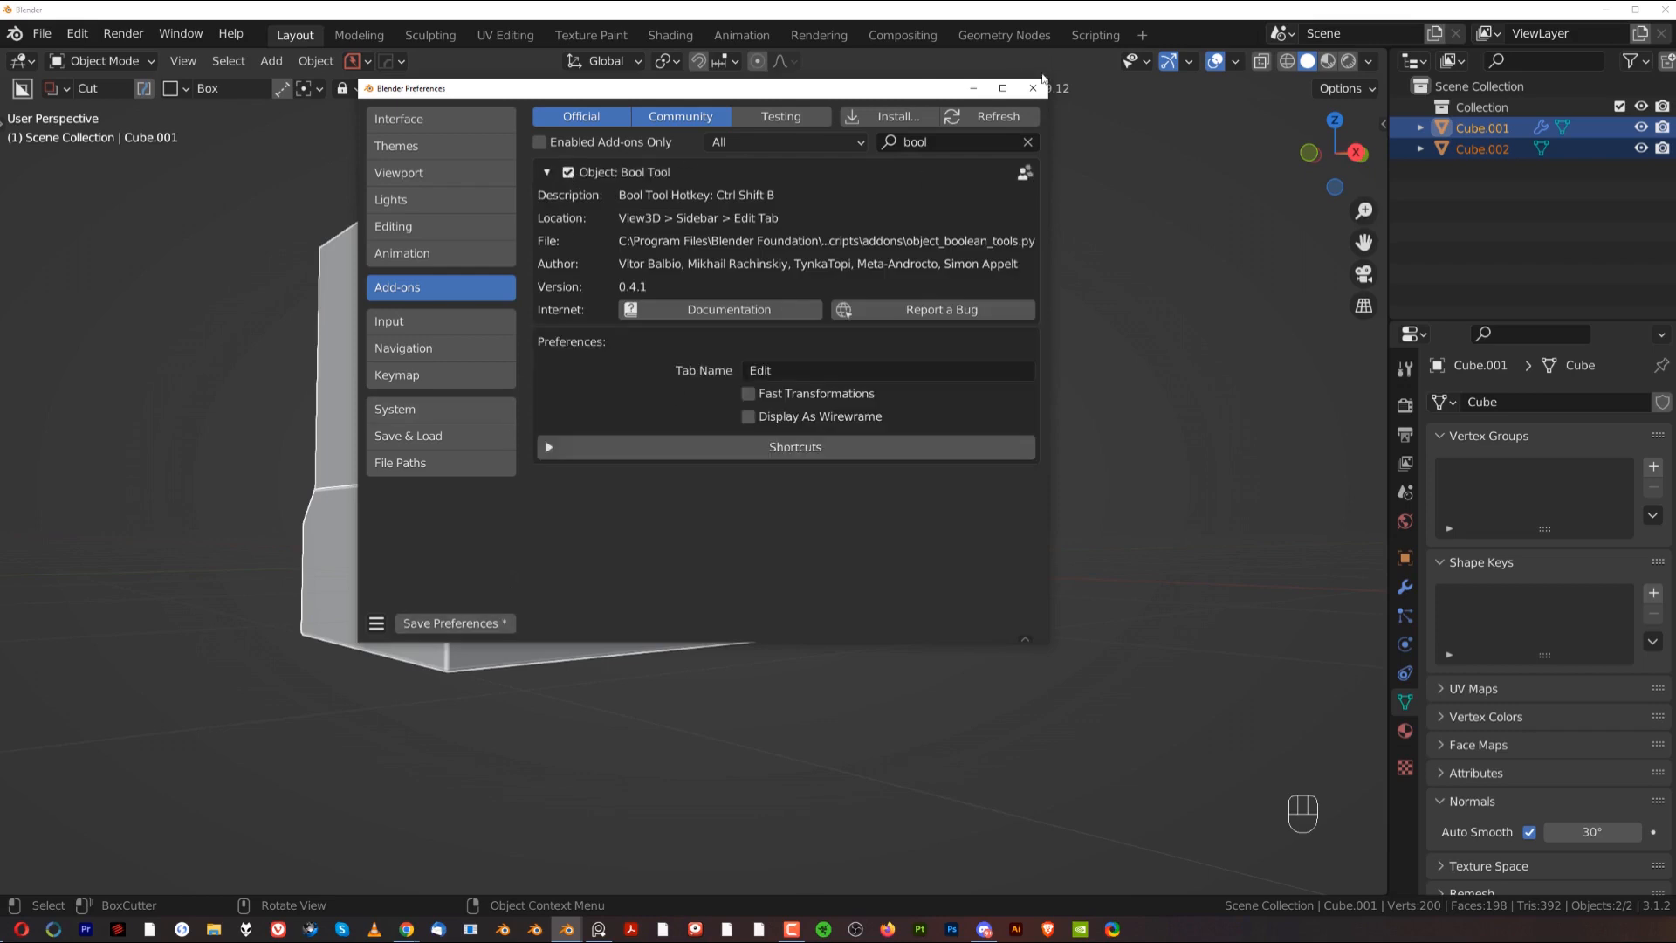
click(1033, 88)
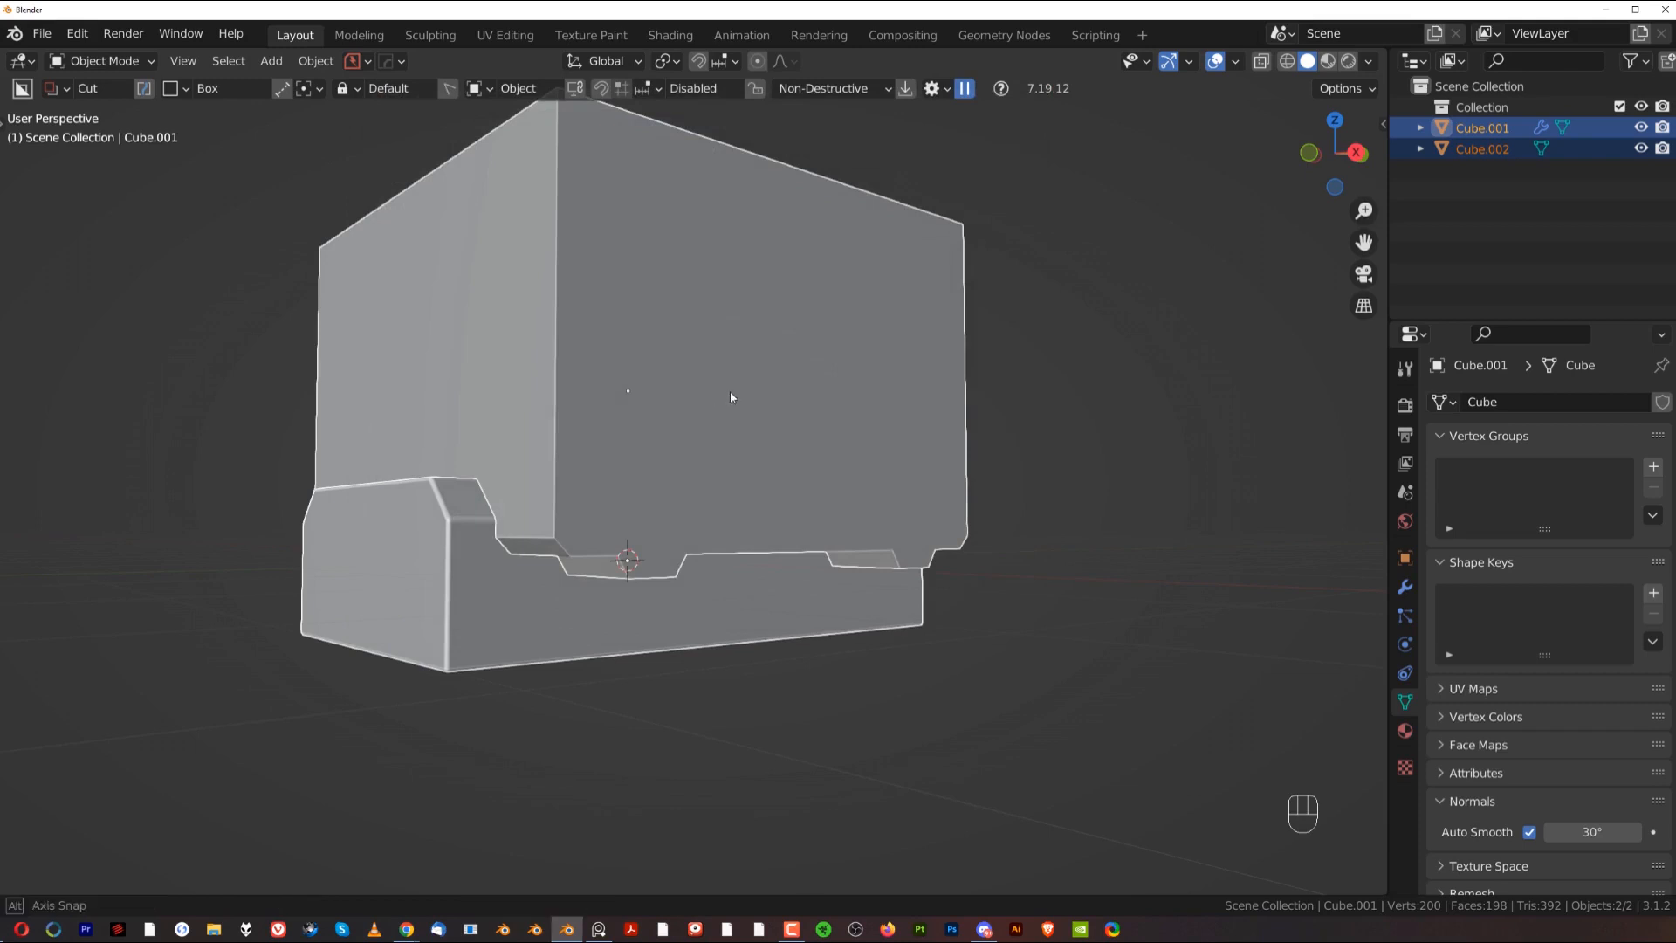
Step: Slice the lower box with the upper cube using a Bool Tool boolean
middle_drag(731, 393, 811, 488)
scroll(730, 445, down, 1)
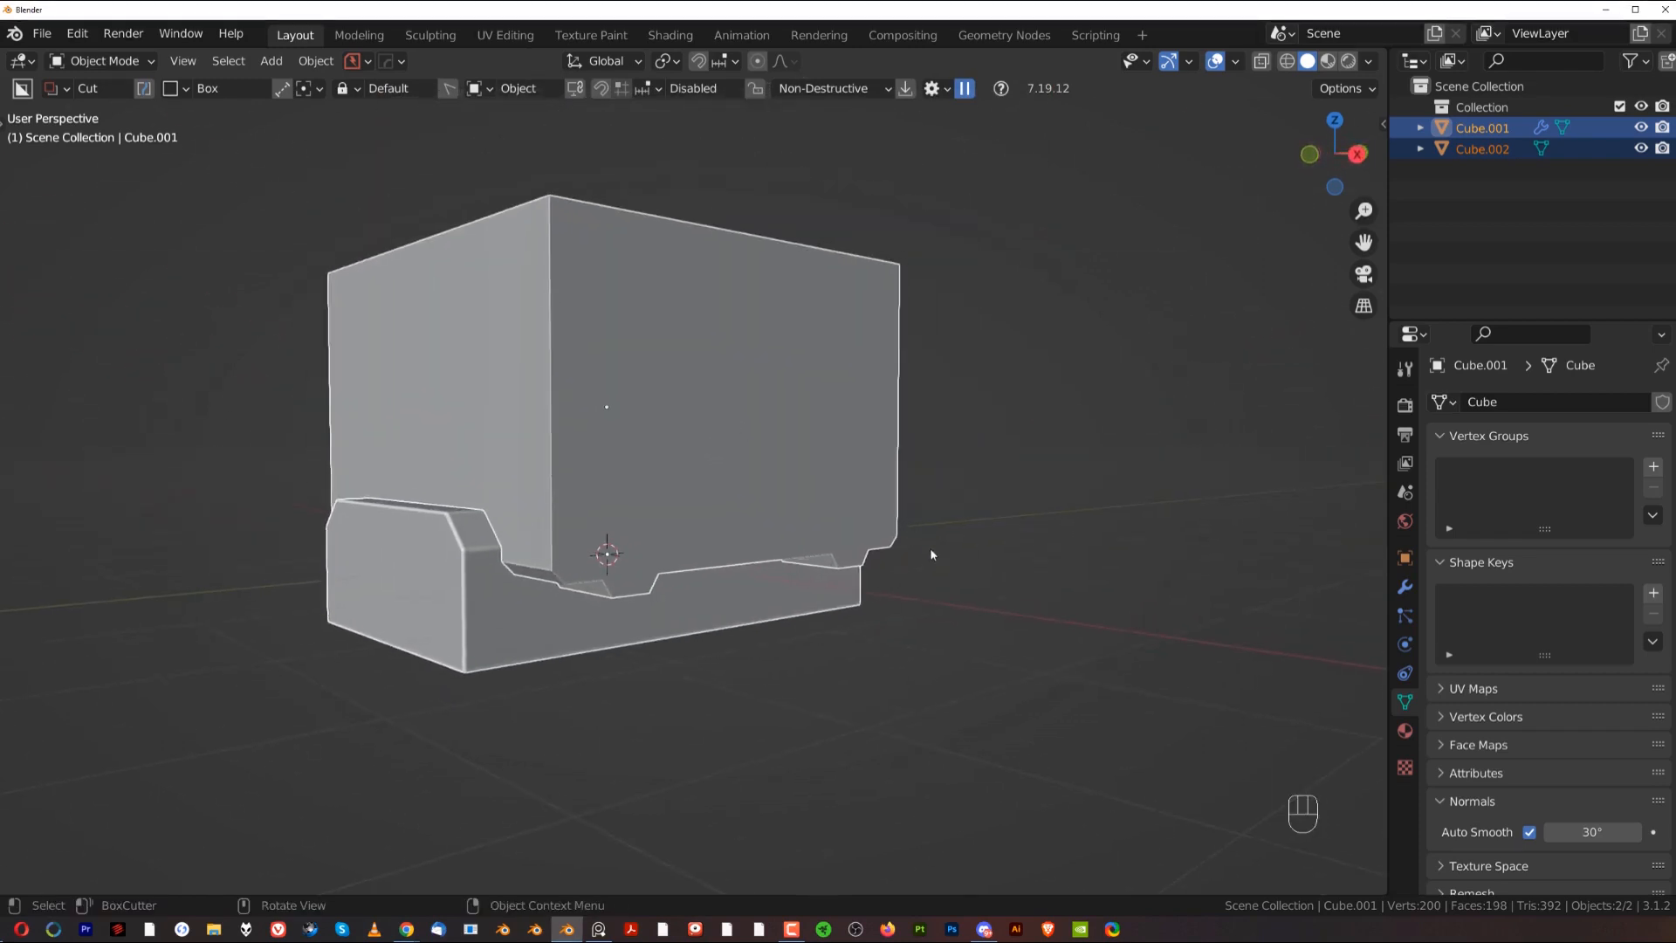
key(ctrl)
key(ctrl+KP_Divide)
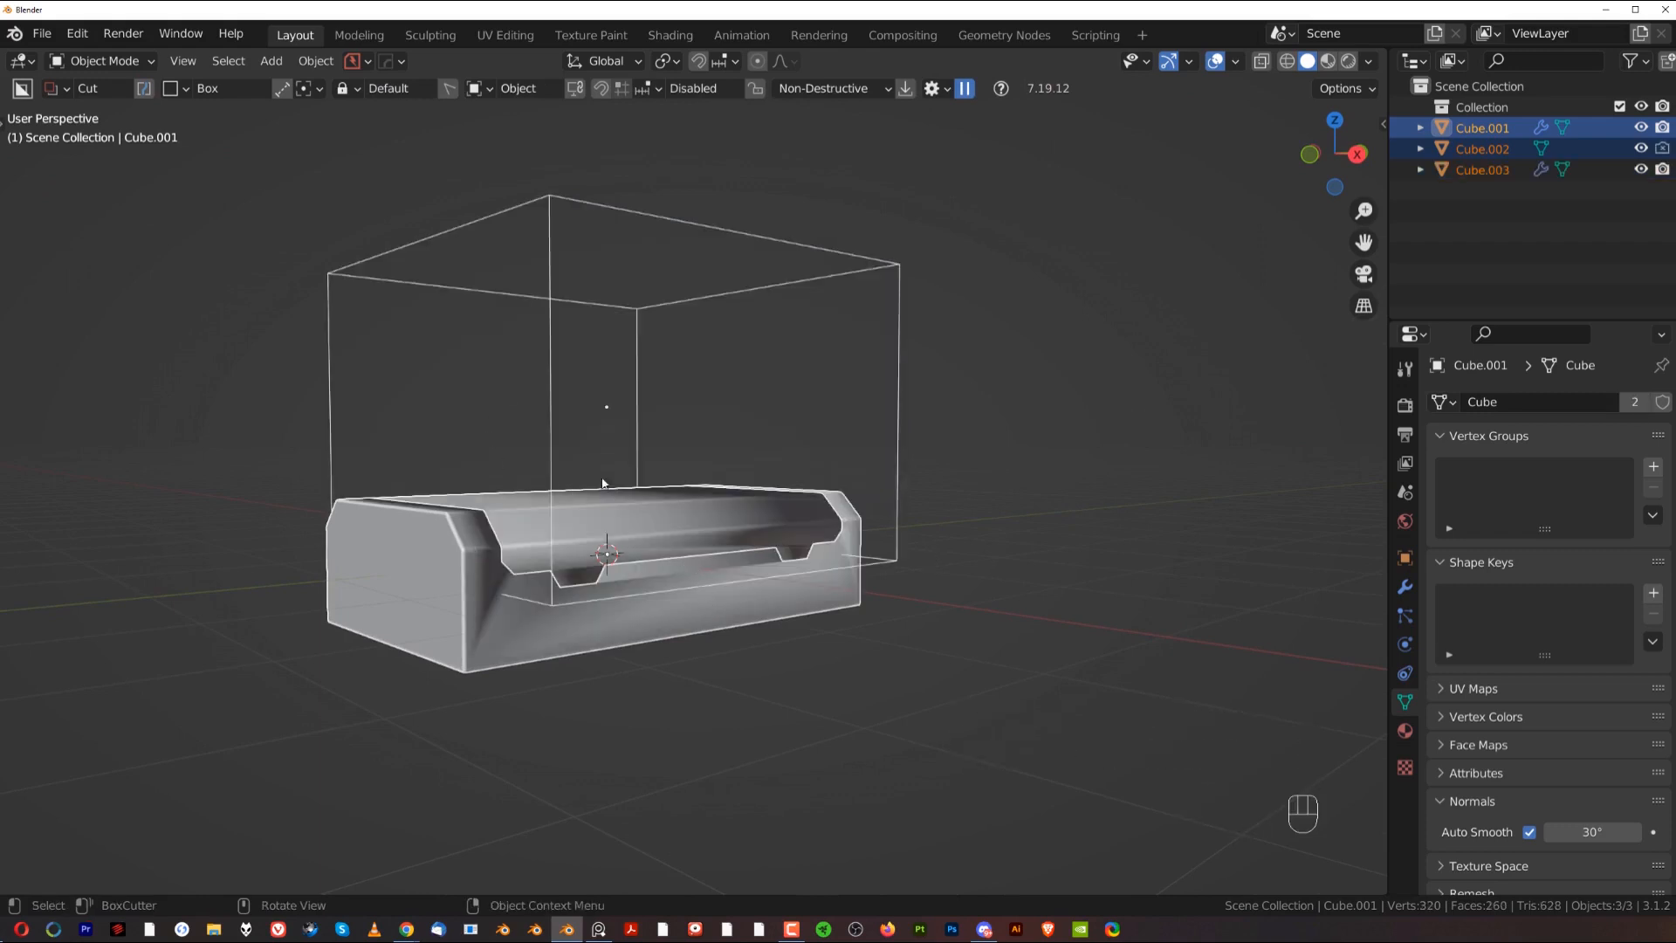
Step: View the Emulate Numpad option in the Input preferences and close the preferences
click(77, 33)
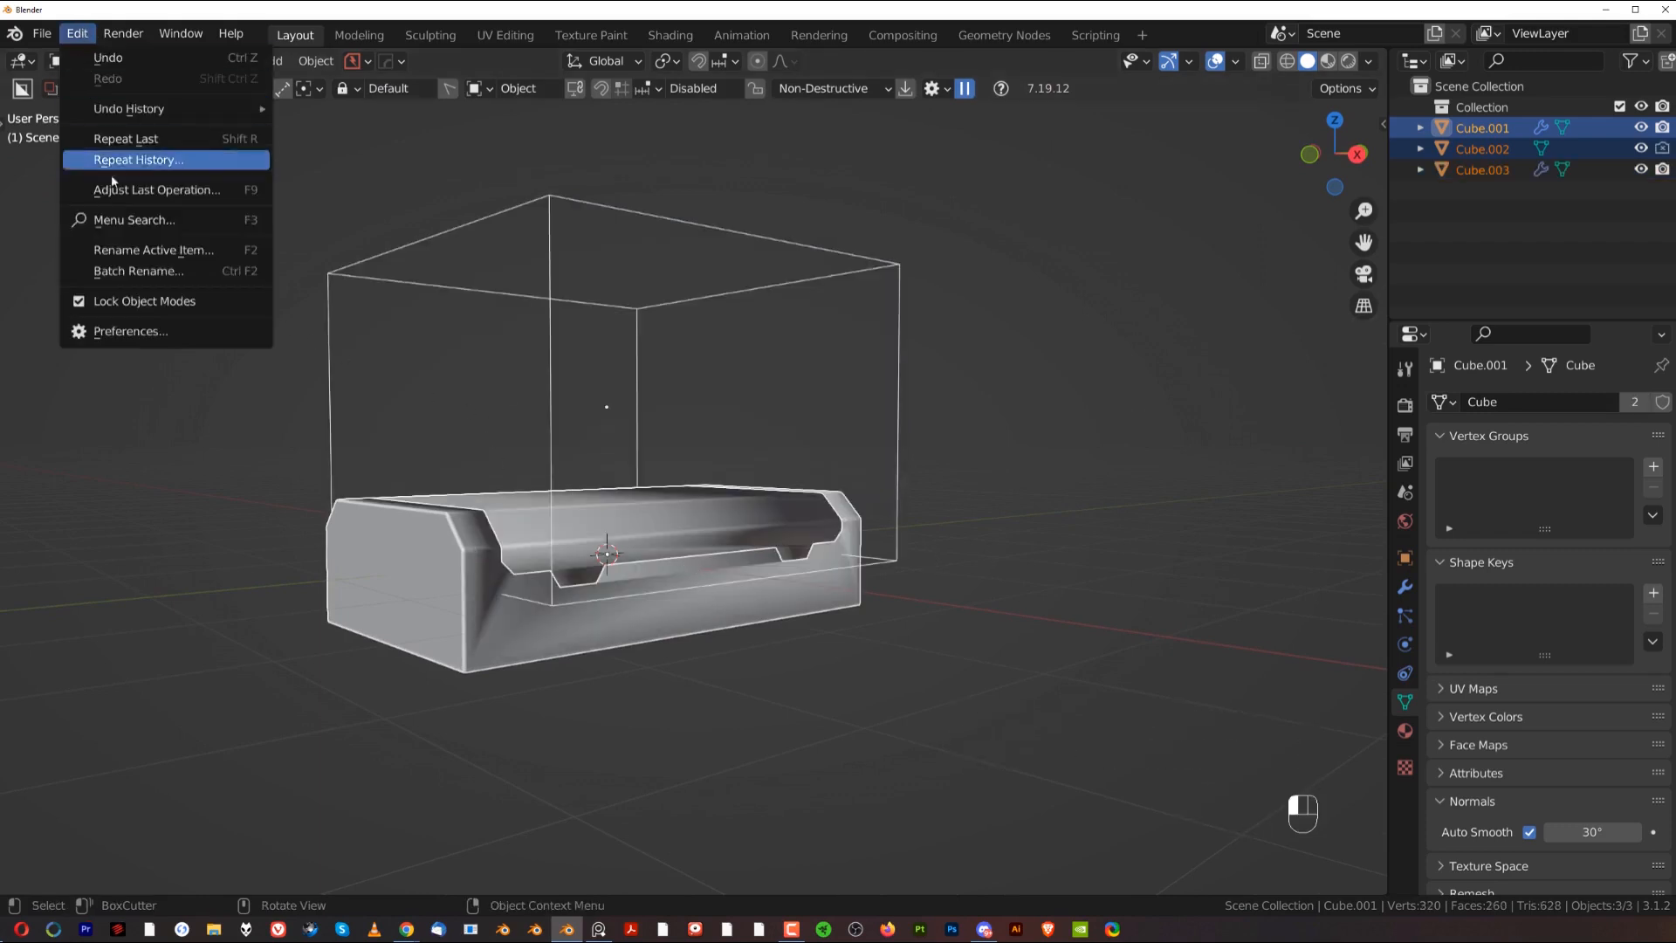
click(160, 331)
drag(270, 69, 756, 121)
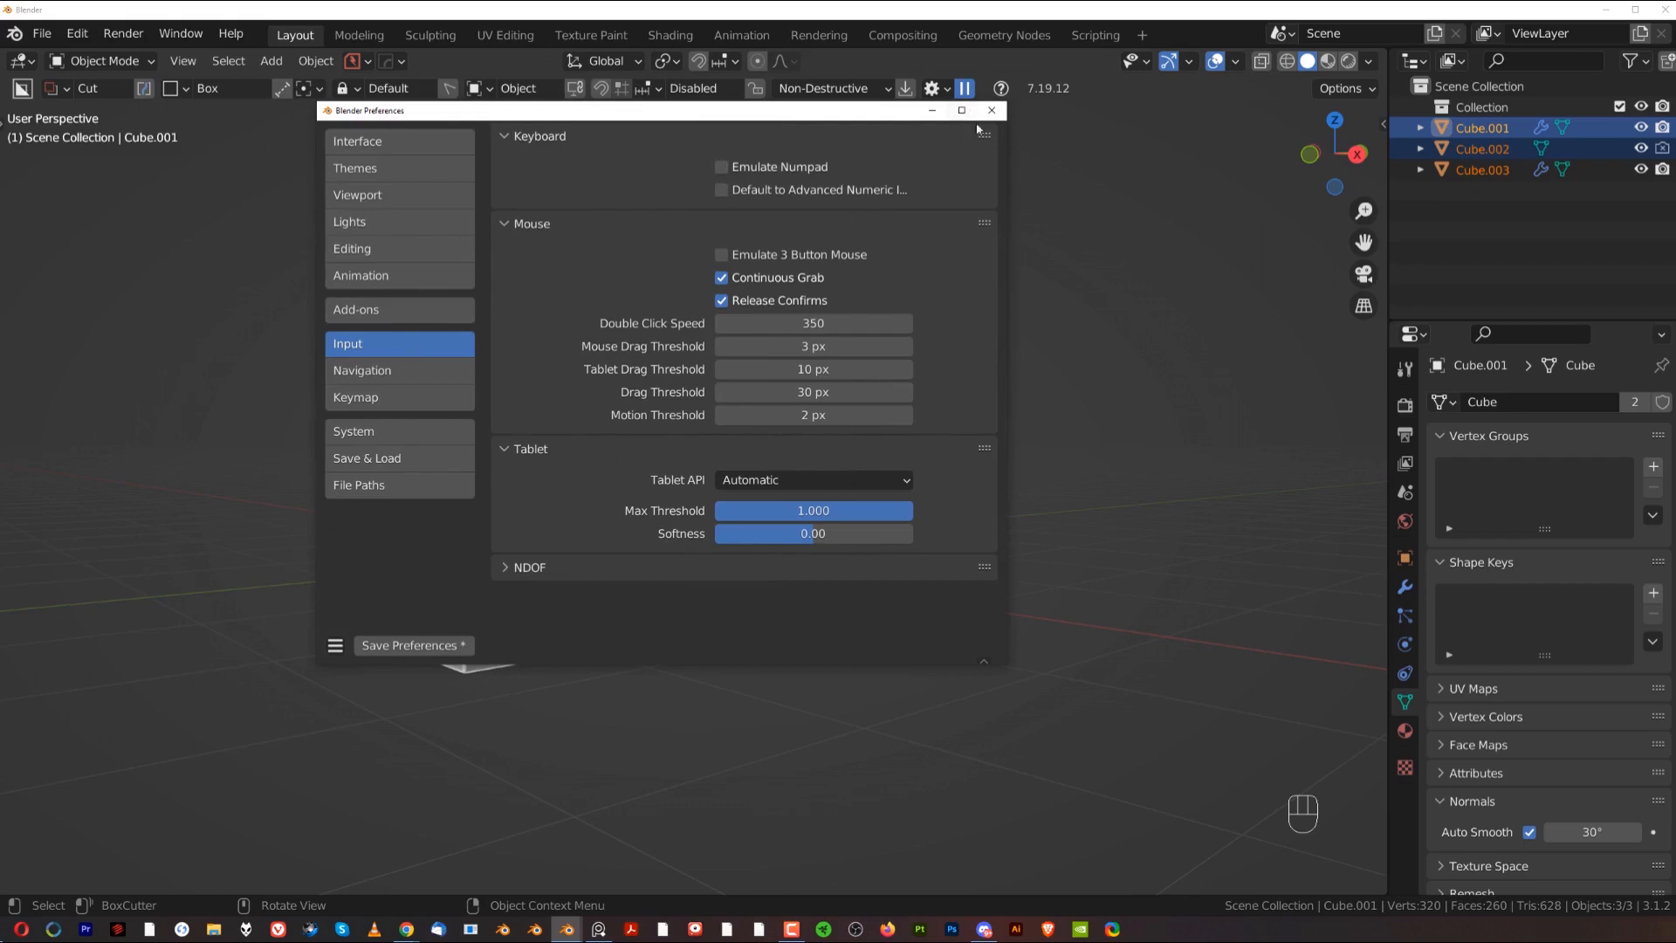
click(1003, 111)
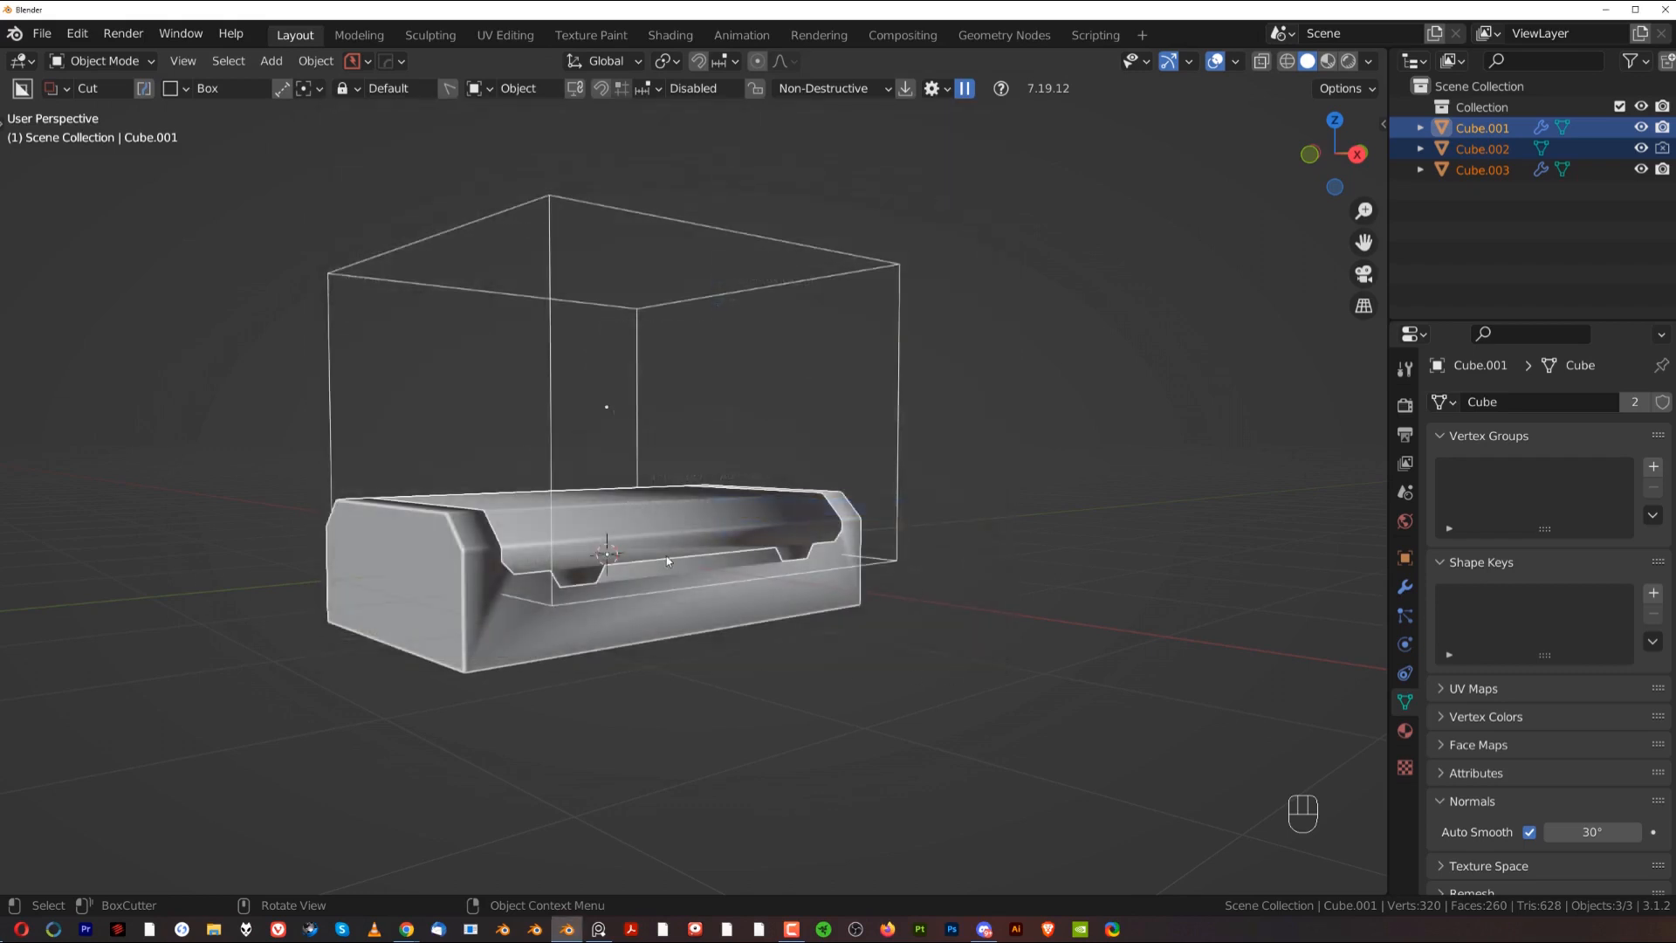
Step: Select the wireframe cutter cube above the sliced box and try moving it
scroll(668, 556, up, 2)
shift+middle_drag(801, 514, 706, 557)
scroll(862, 489, down, 2)
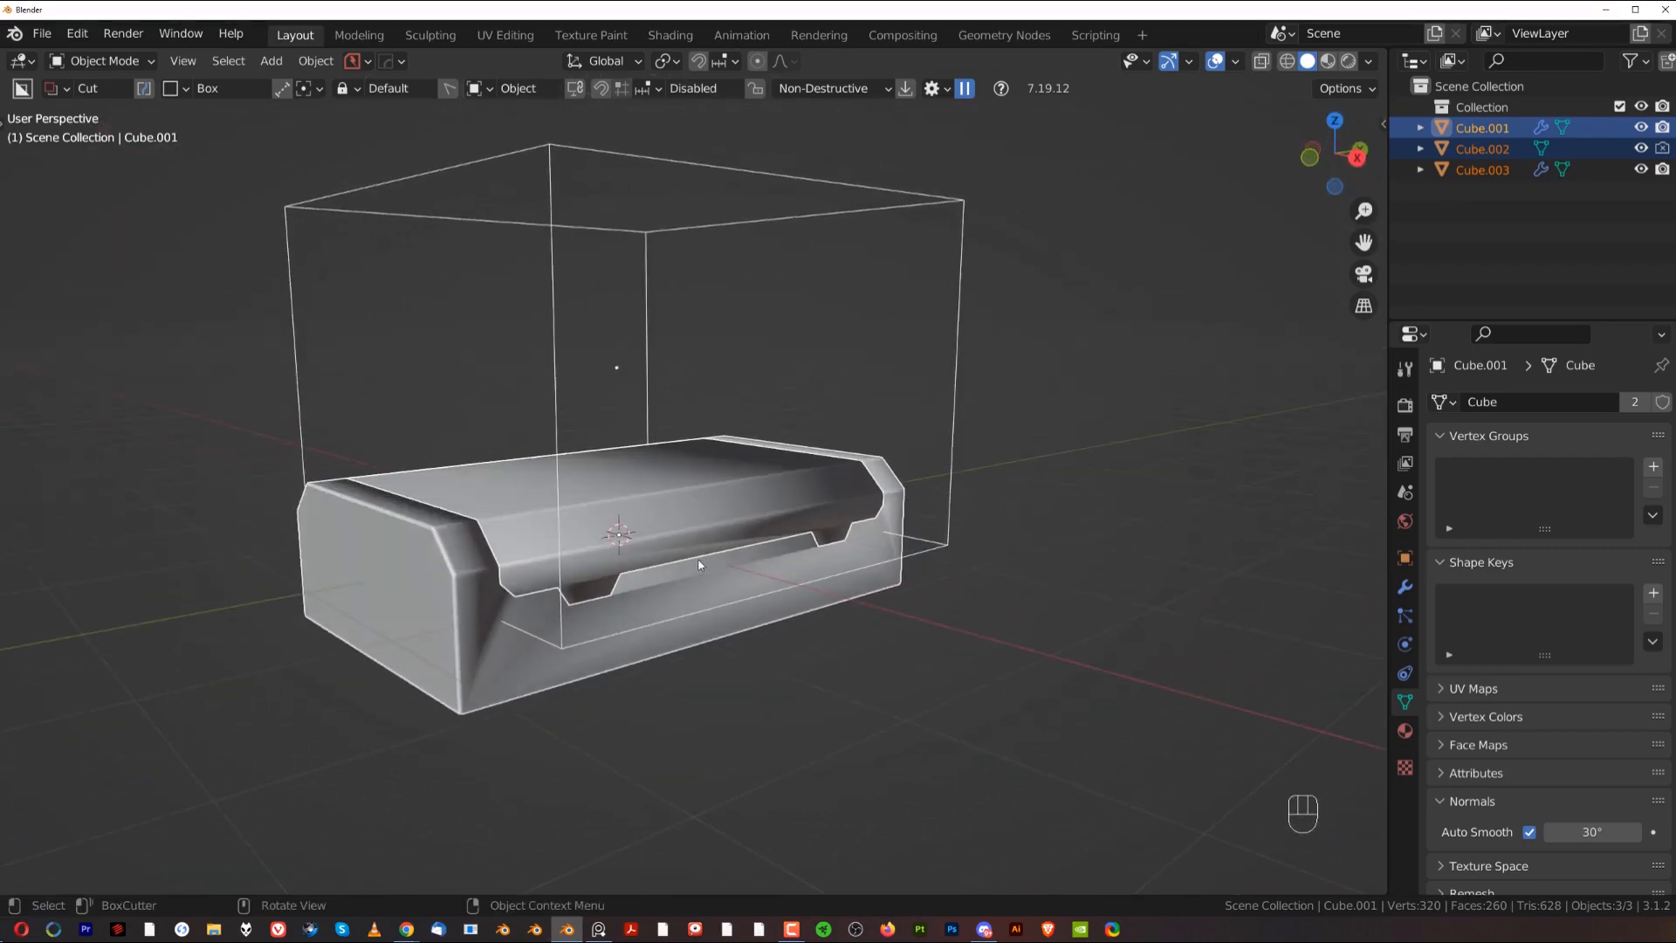
click(555, 158)
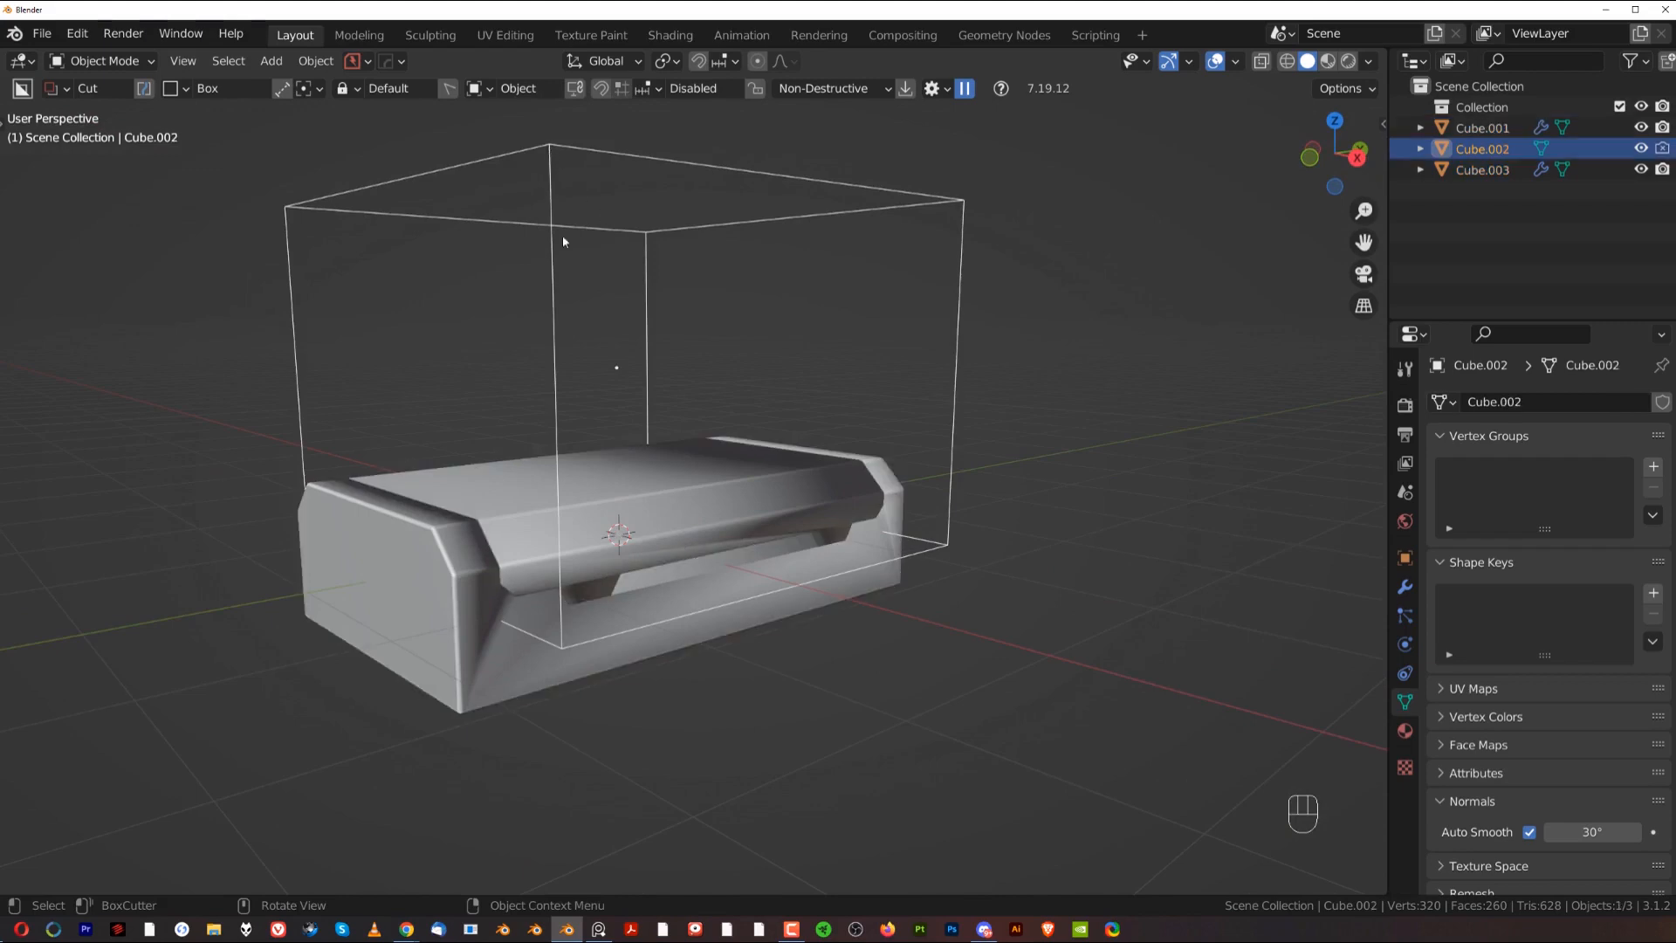
key(g)
right_click(681, 454)
shift+middle_drag(682, 501, 699, 468)
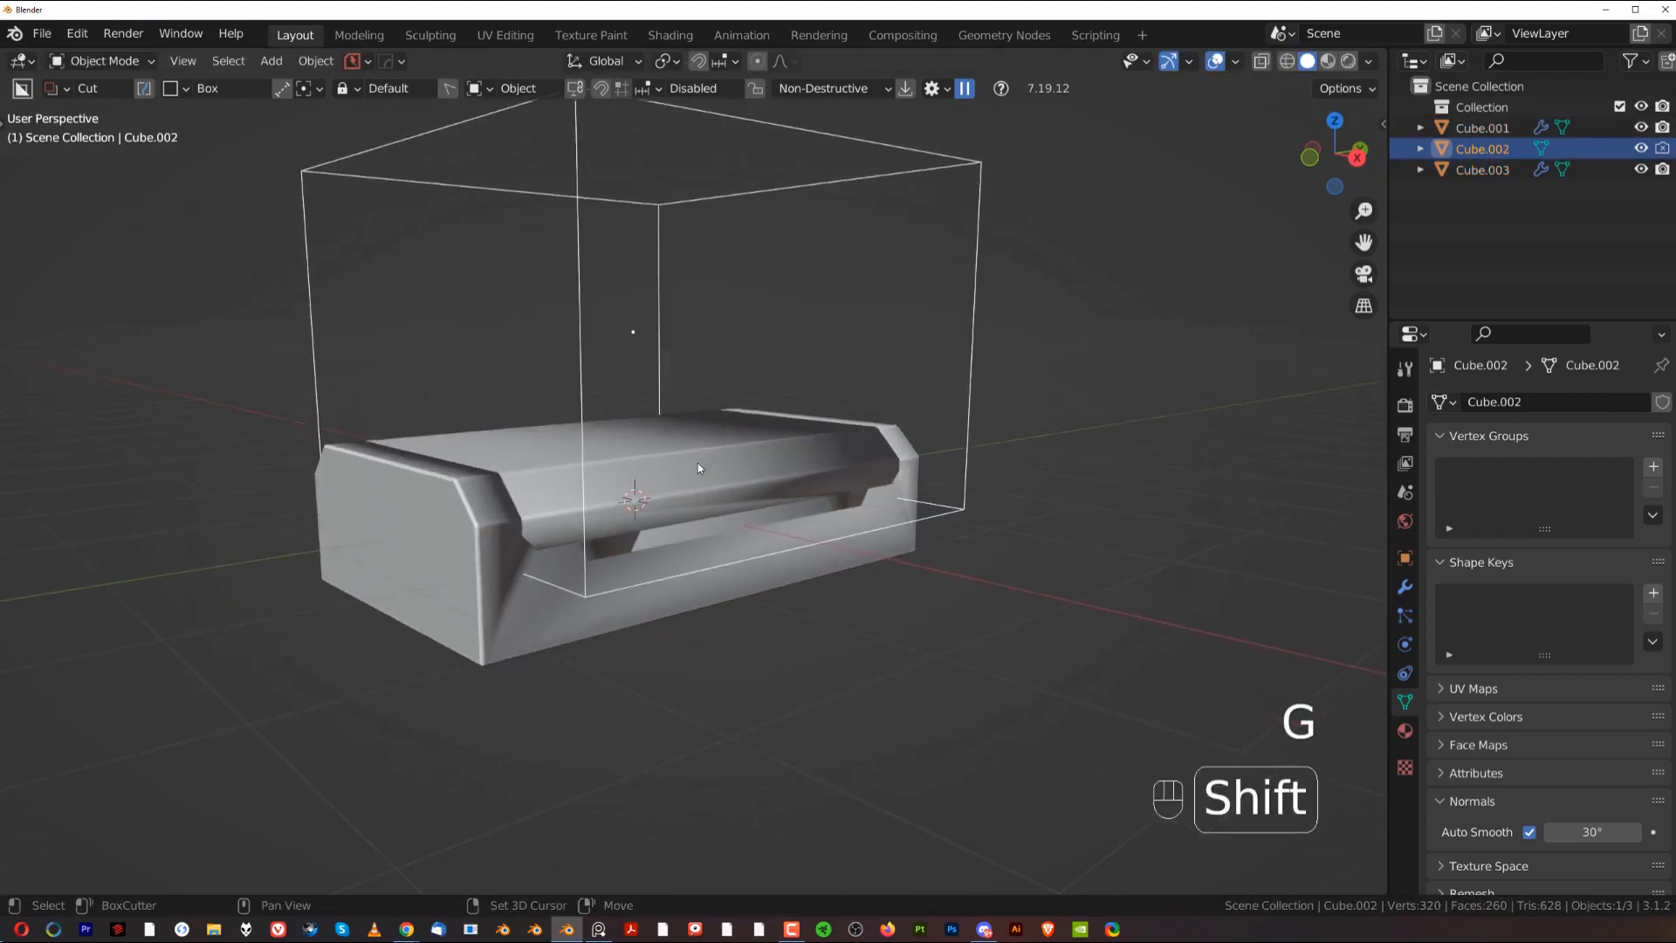
Step: Move the lid part's BTool_Cube.002 boolean modifier above its Bevel and WeightedNormal modifiers
click(699, 463)
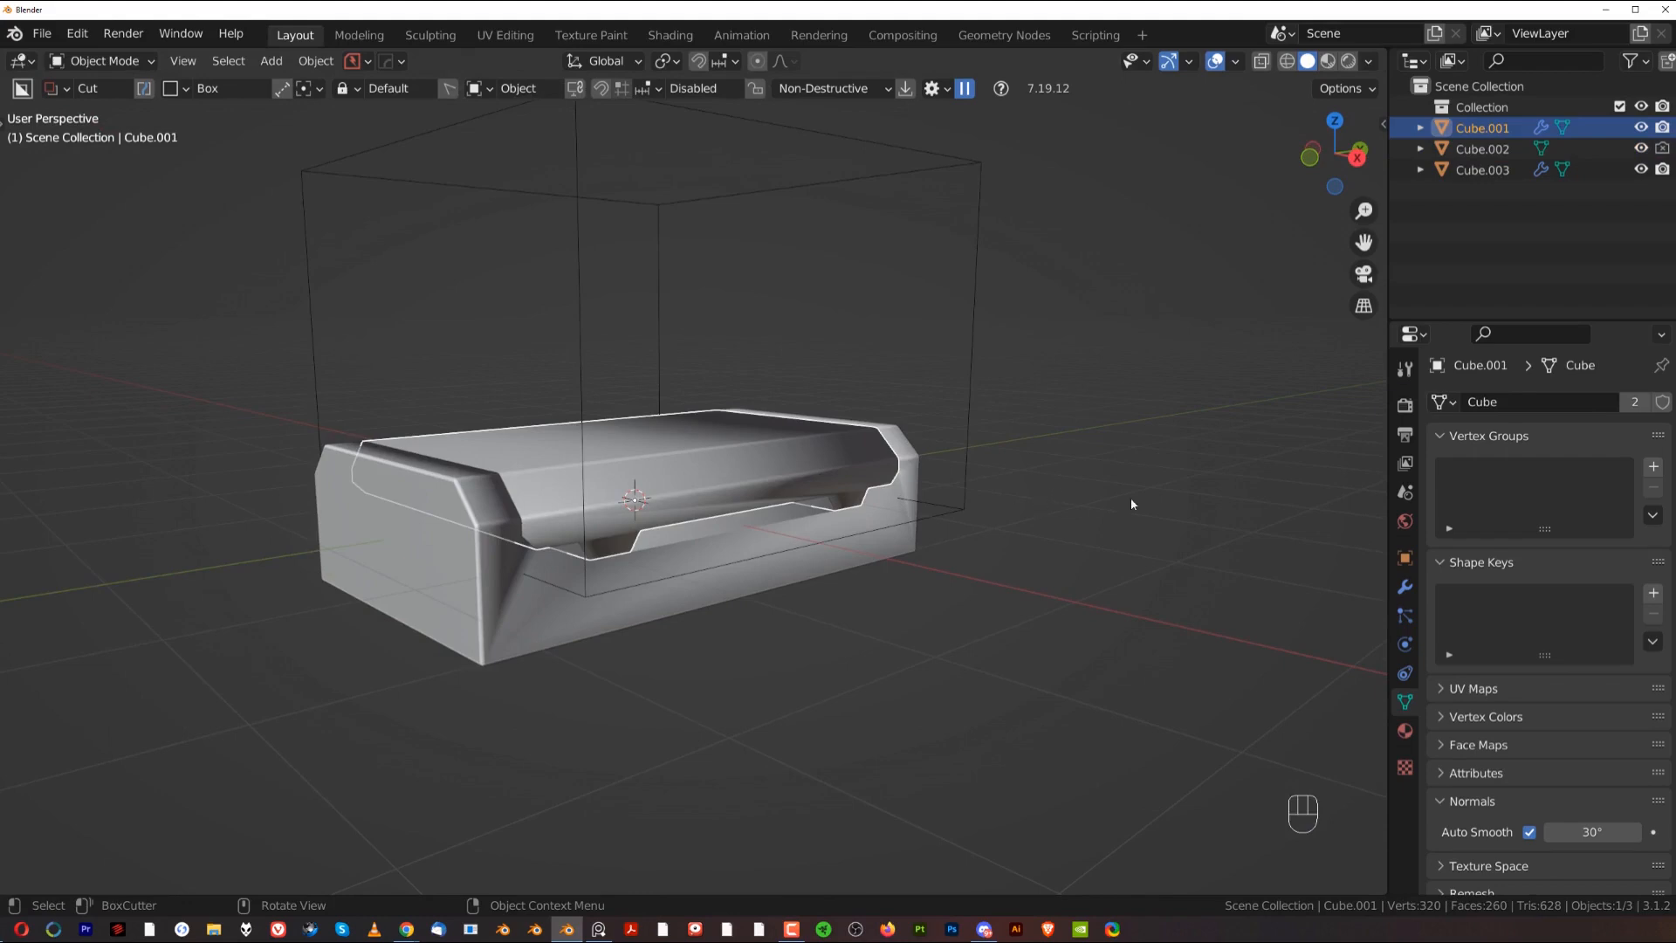
click(1405, 585)
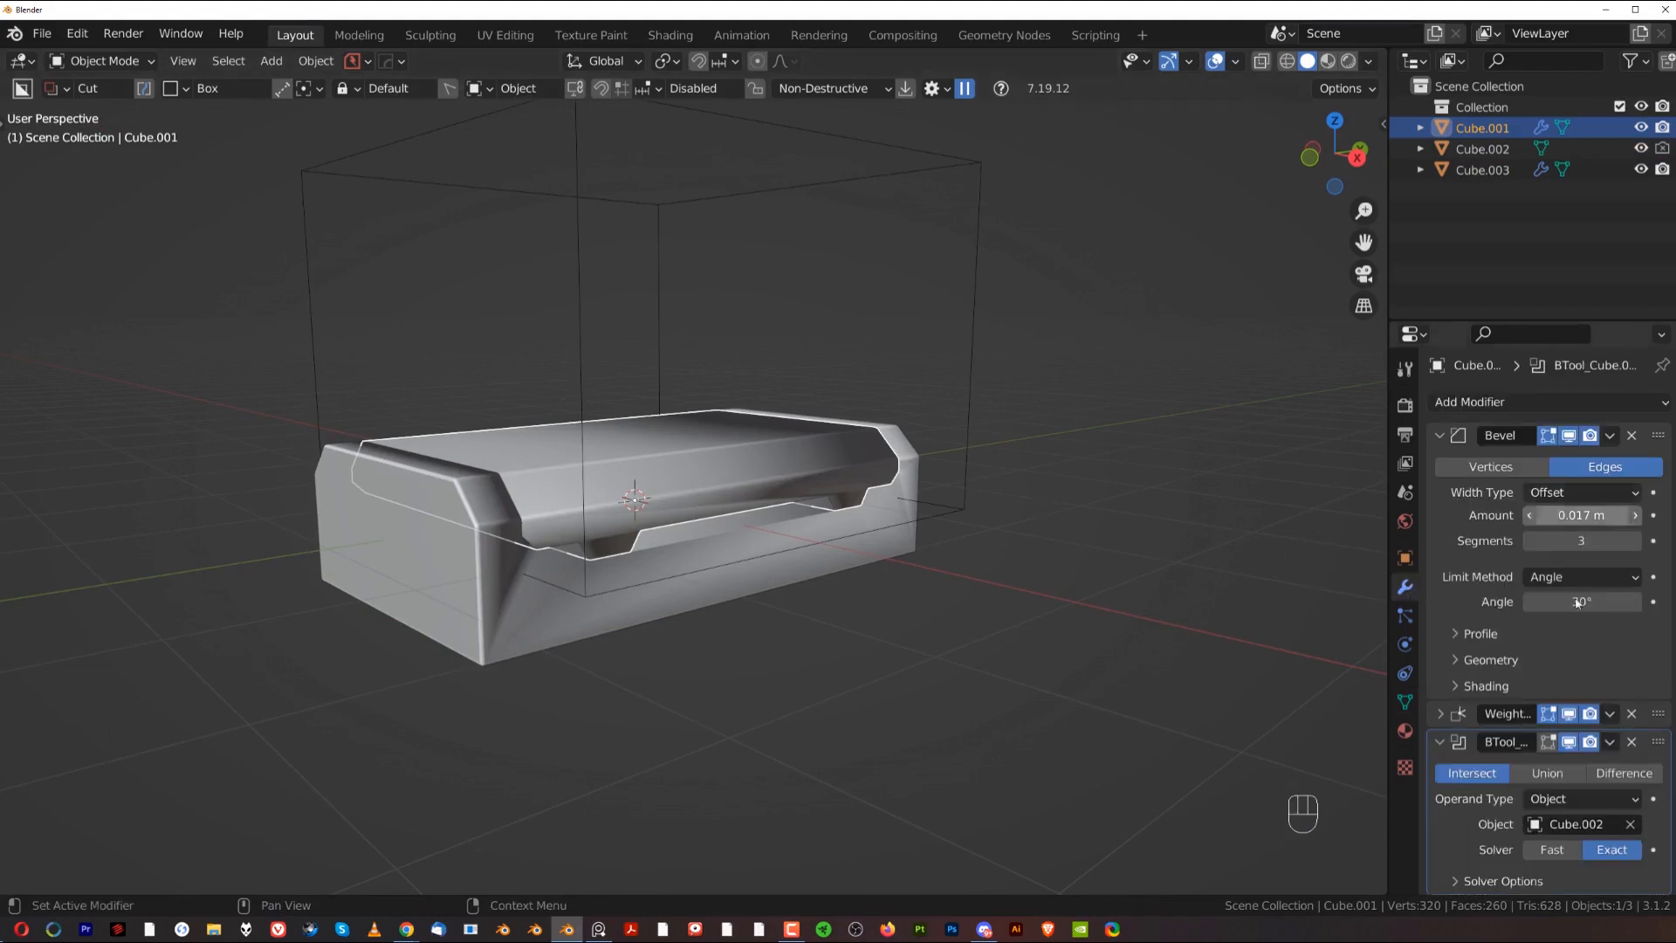
drag(1386, 449, 1208, 448)
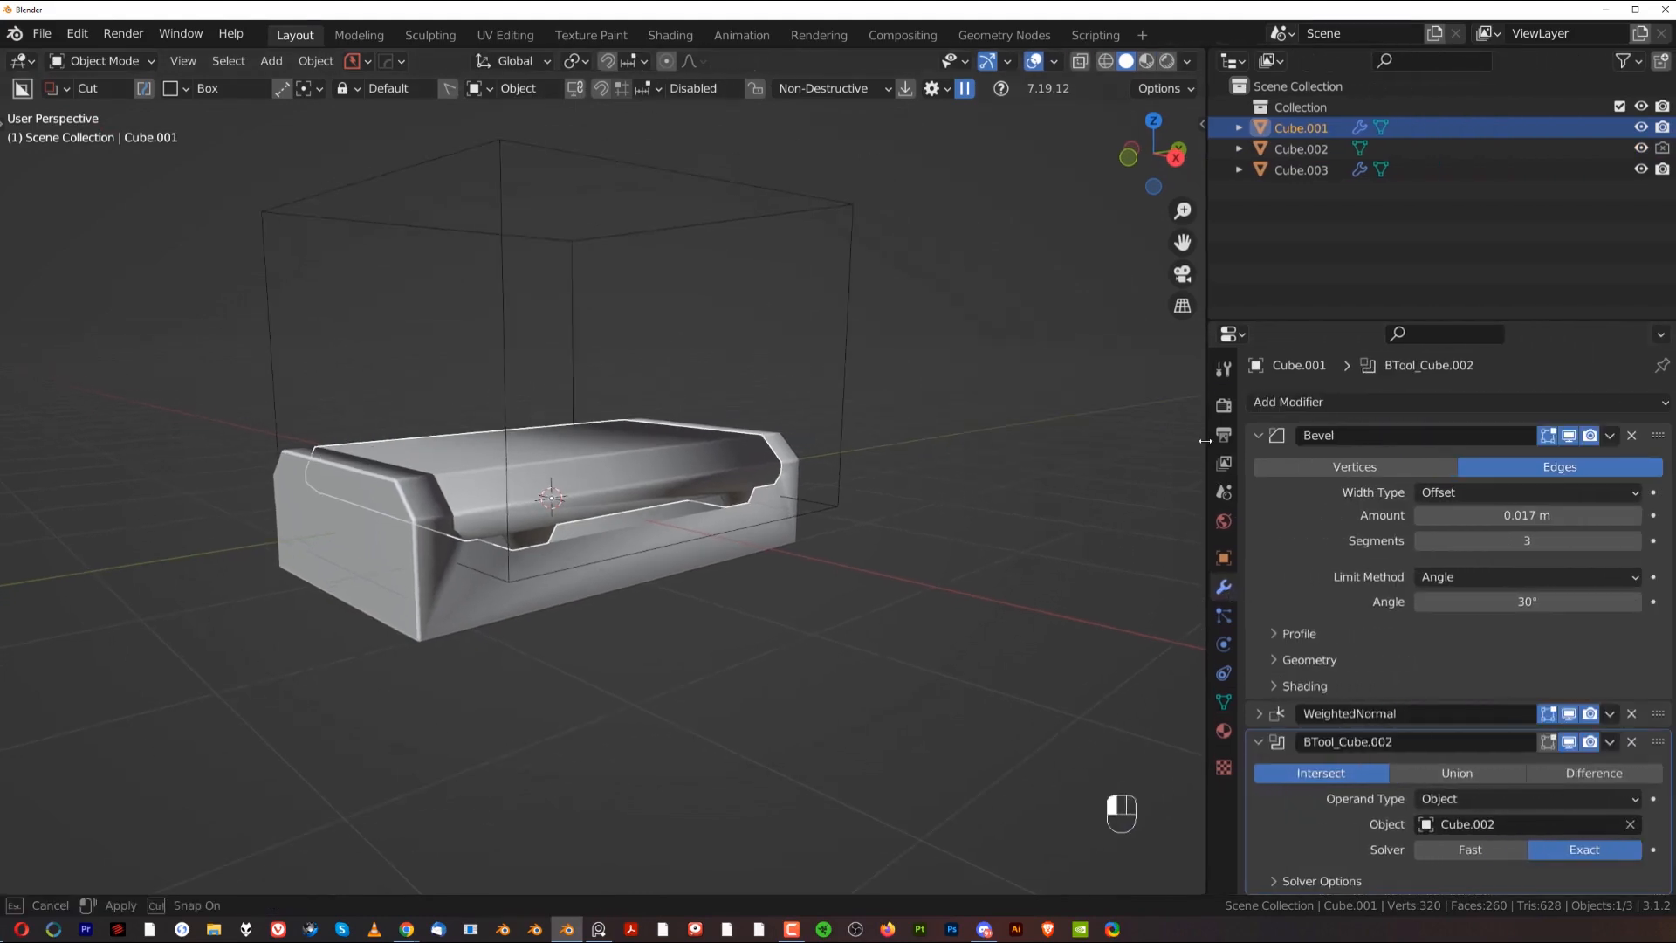
click(1259, 435)
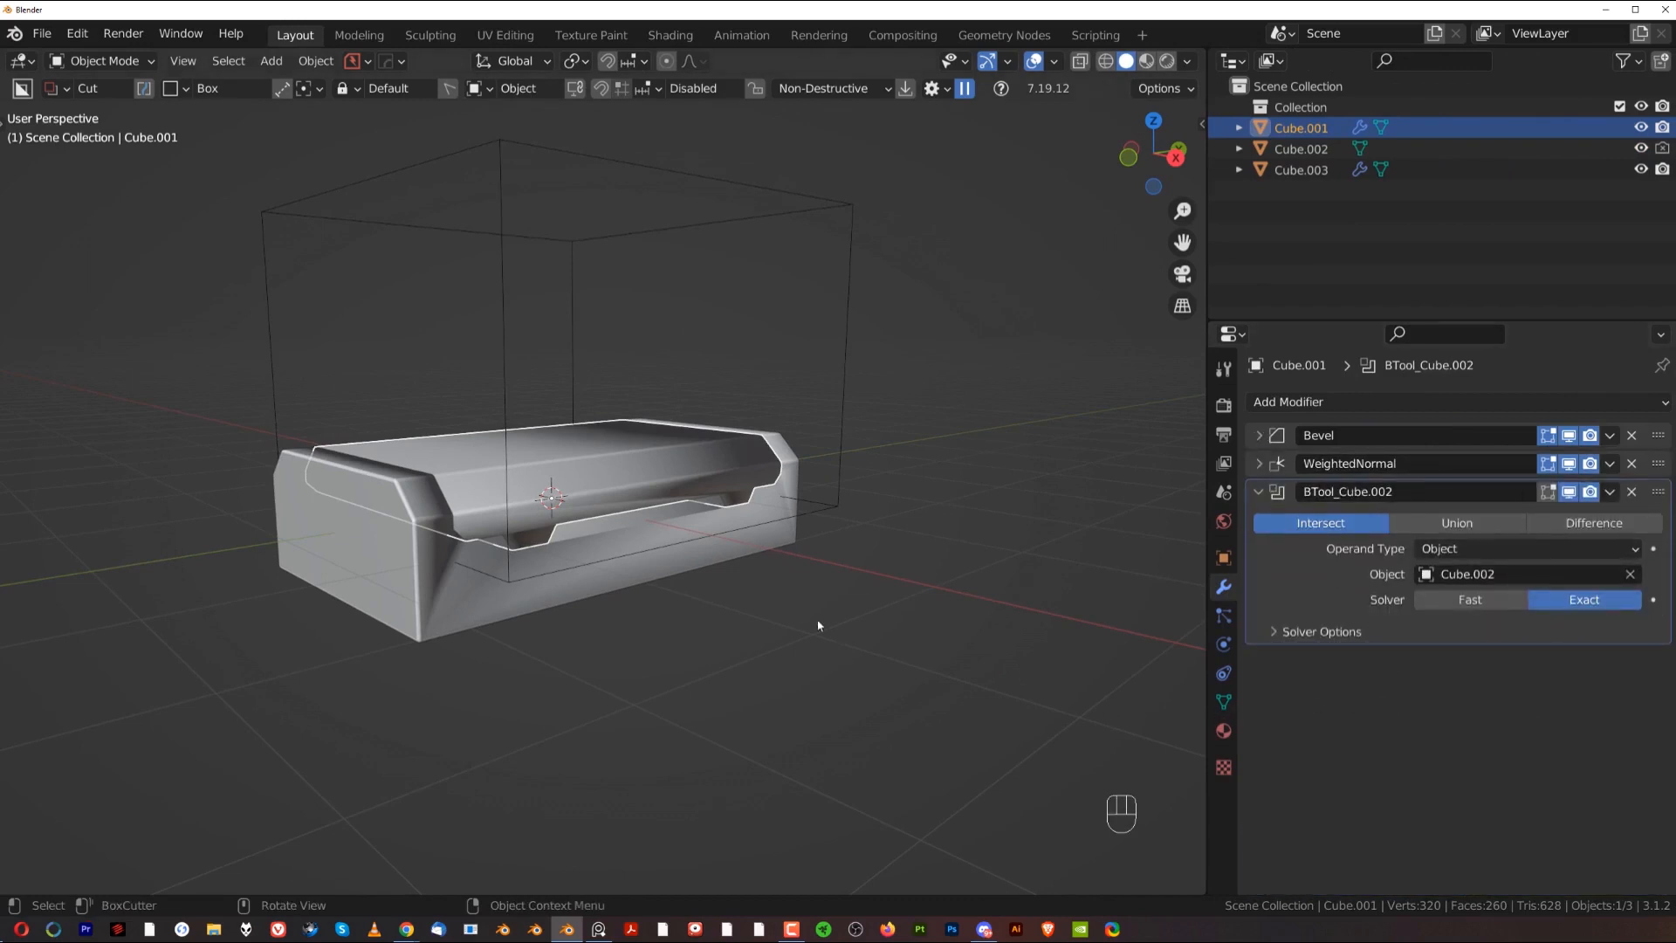
scroll(750, 495, up, 3)
shift+middle_drag(757, 490, 786, 516)
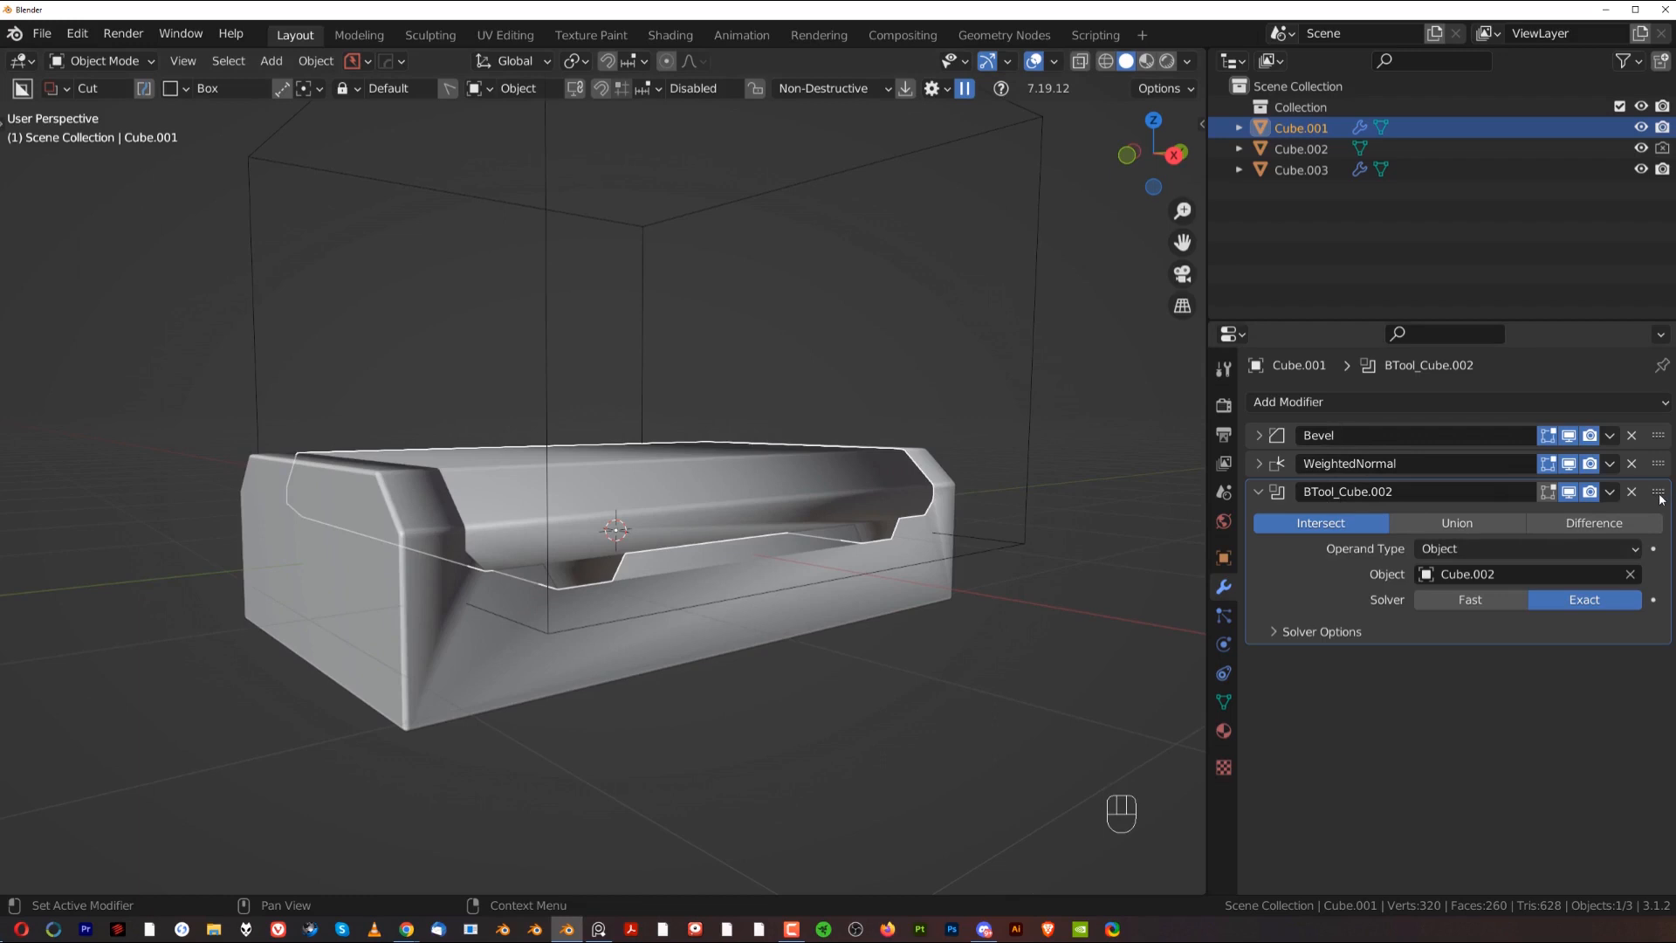
drag(1661, 498, 1659, 433)
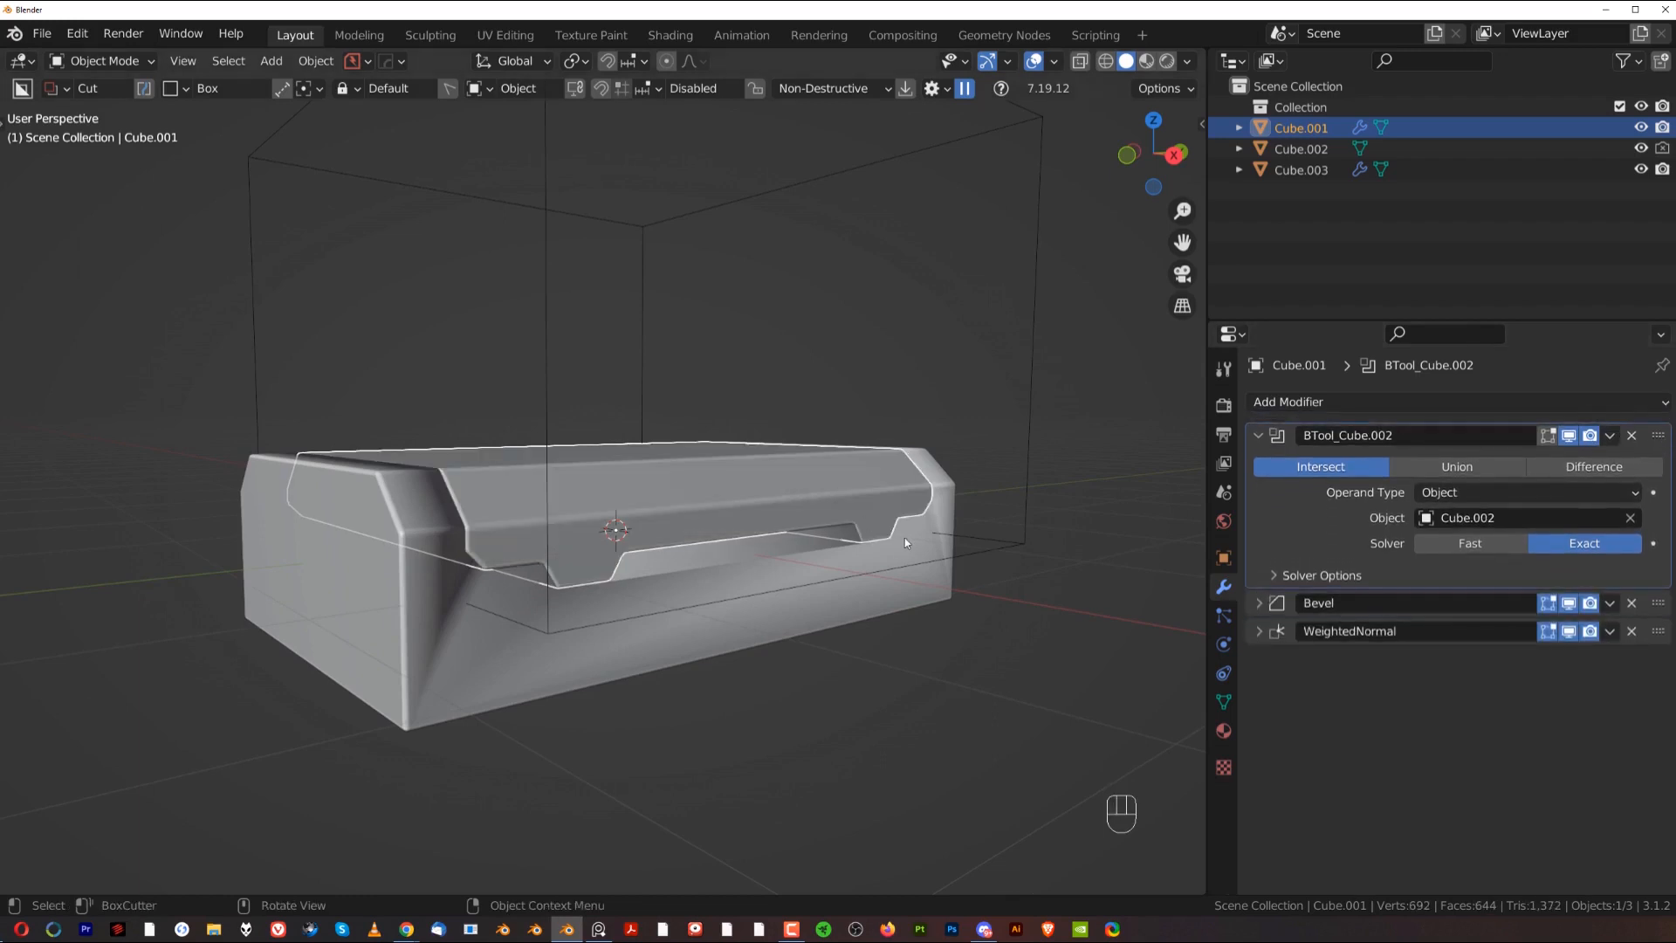
Step: Reorder the lower body's modifiers so the BTool_Cube.002 boolean comes before Bevel and WeightedNormal, and deselect the body
click(782, 600)
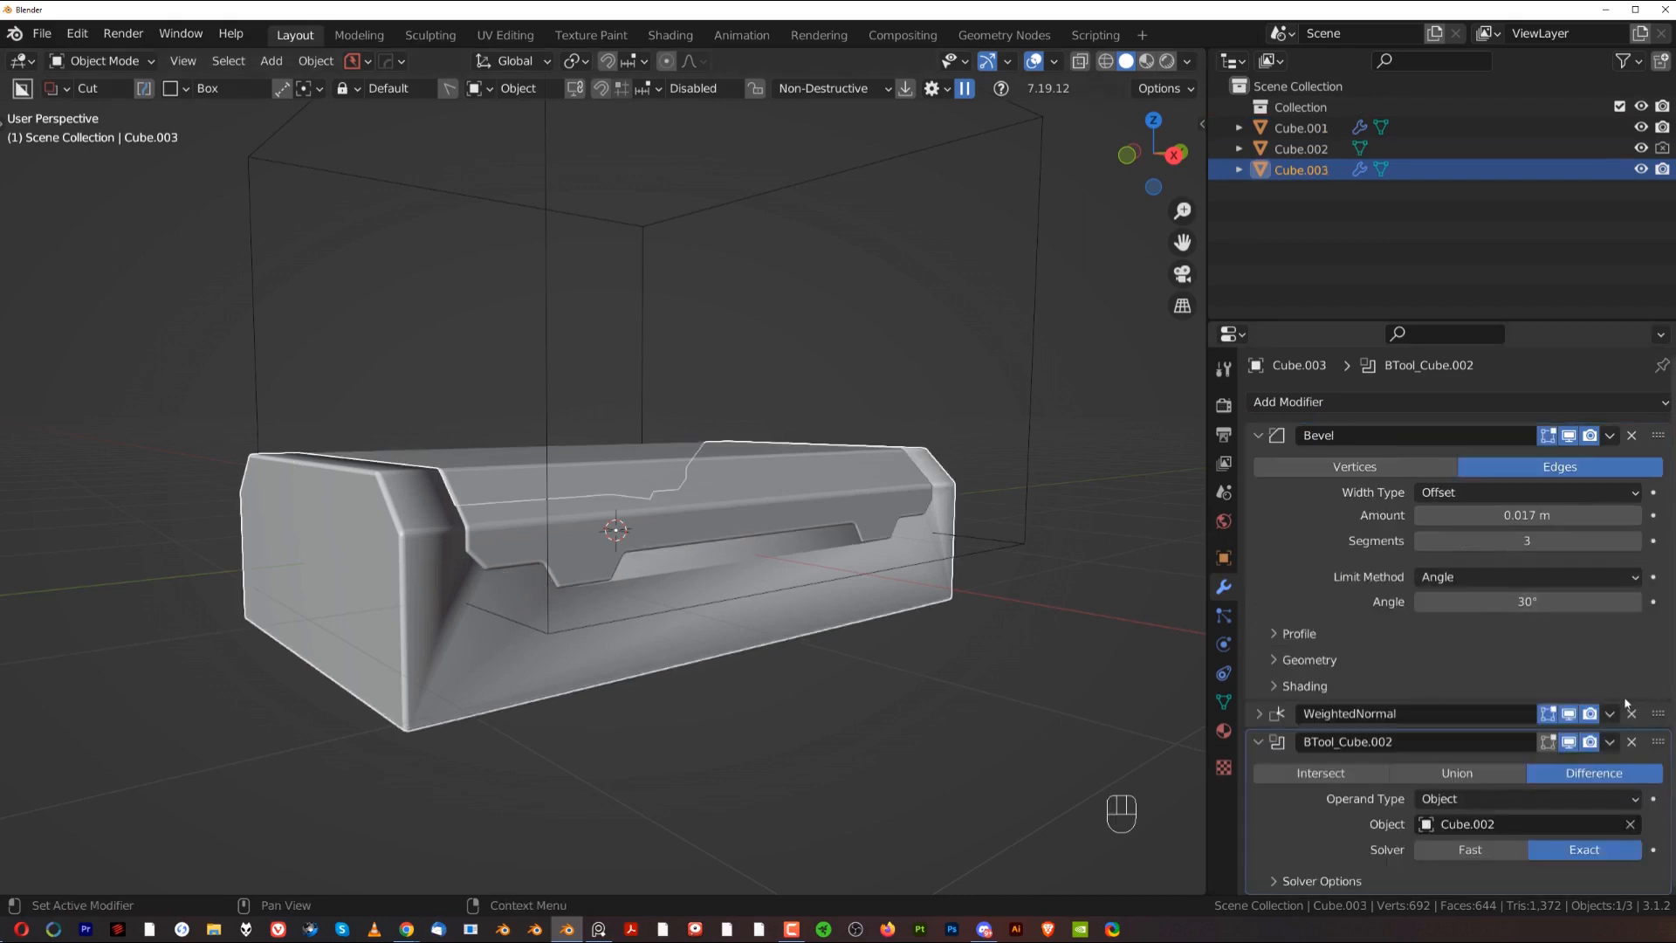
drag(1657, 741, 1637, 436)
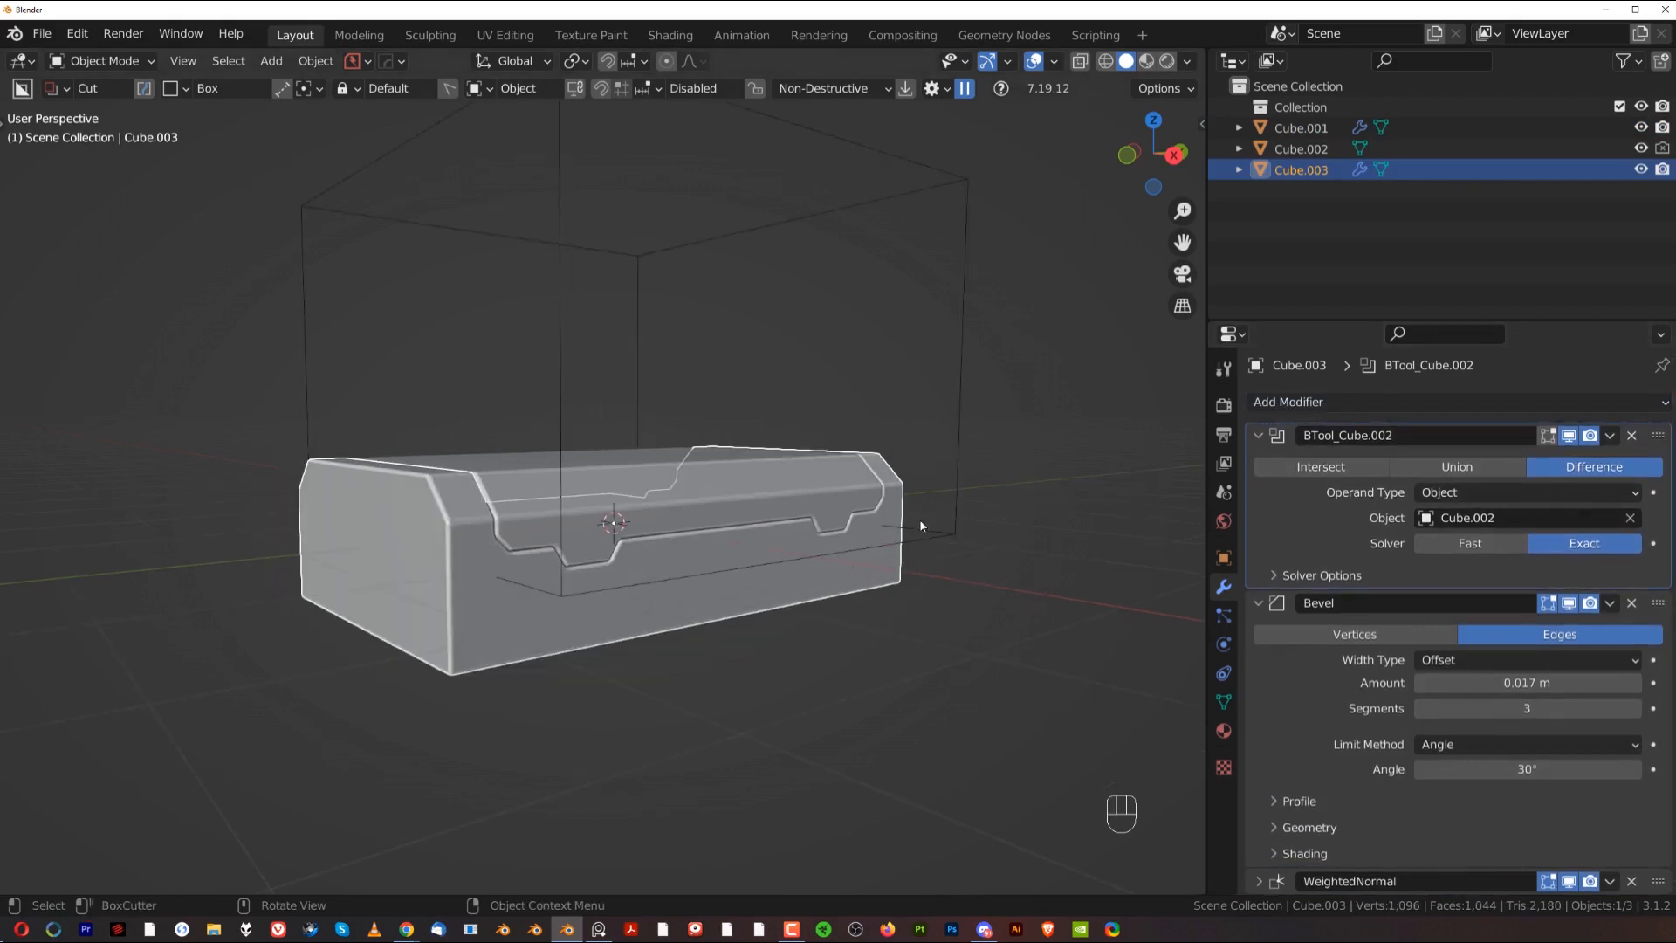
middle_drag(920, 519, 725, 431)
click(1084, 440)
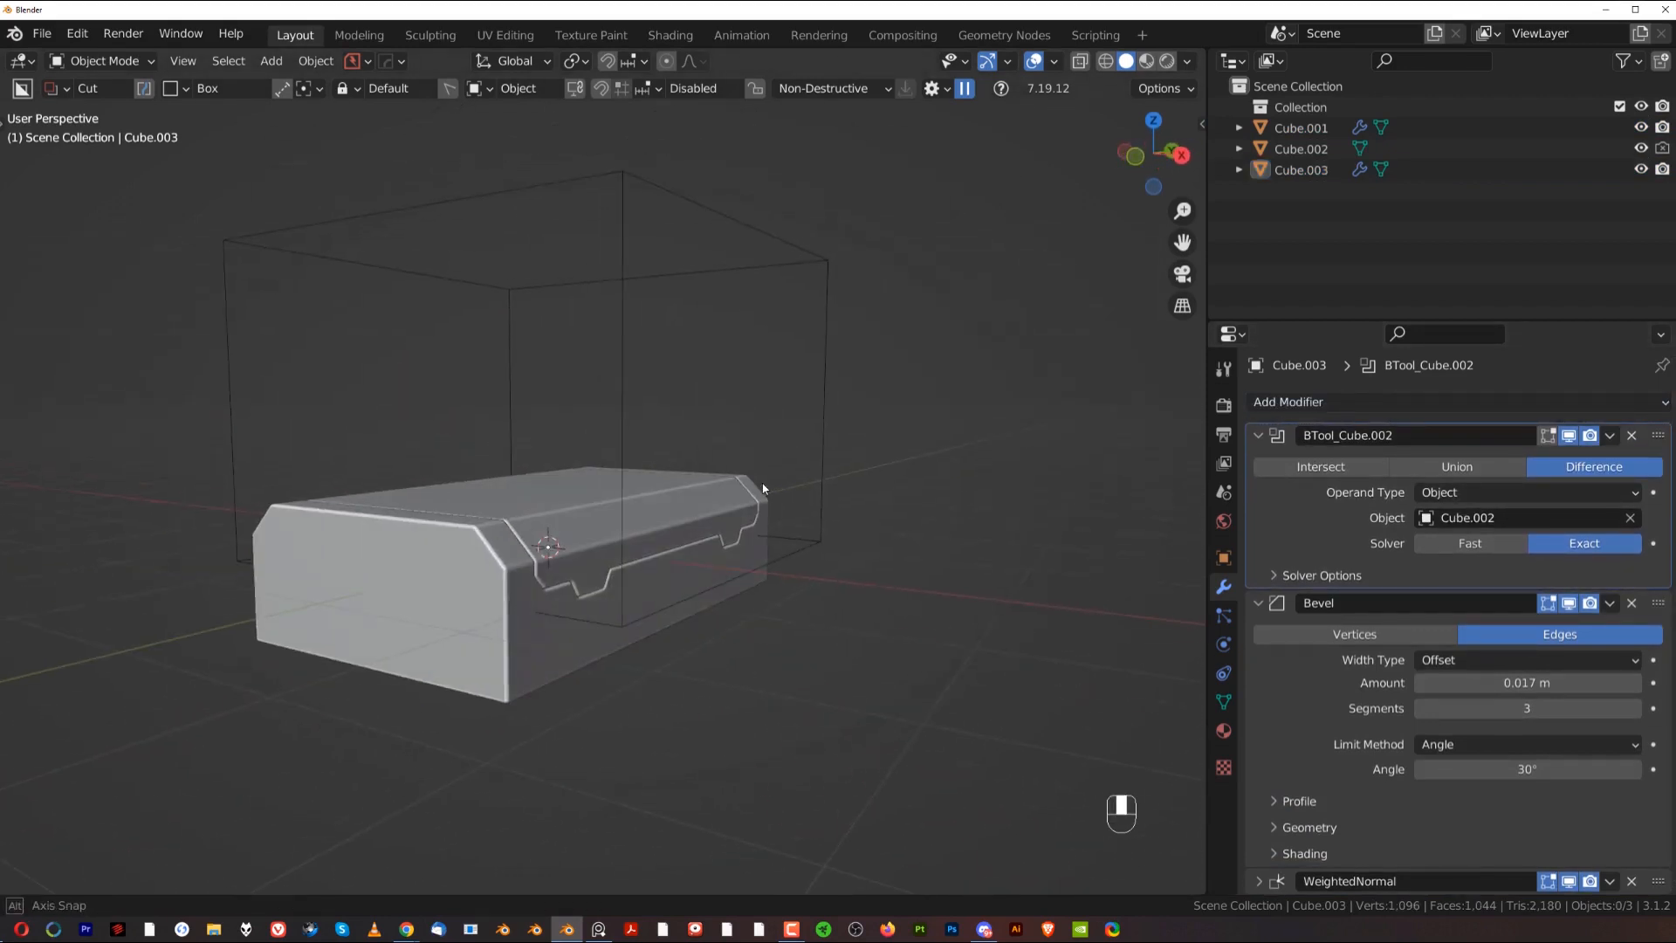
Step: Try moving the wireframe cutter cube to test how the slice between the two bevelled parts follows it
shift+click(623, 197)
middle_drag(623, 196, 588, 578)
key(g)
click(673, 531)
scroll(588, 577, up, 3)
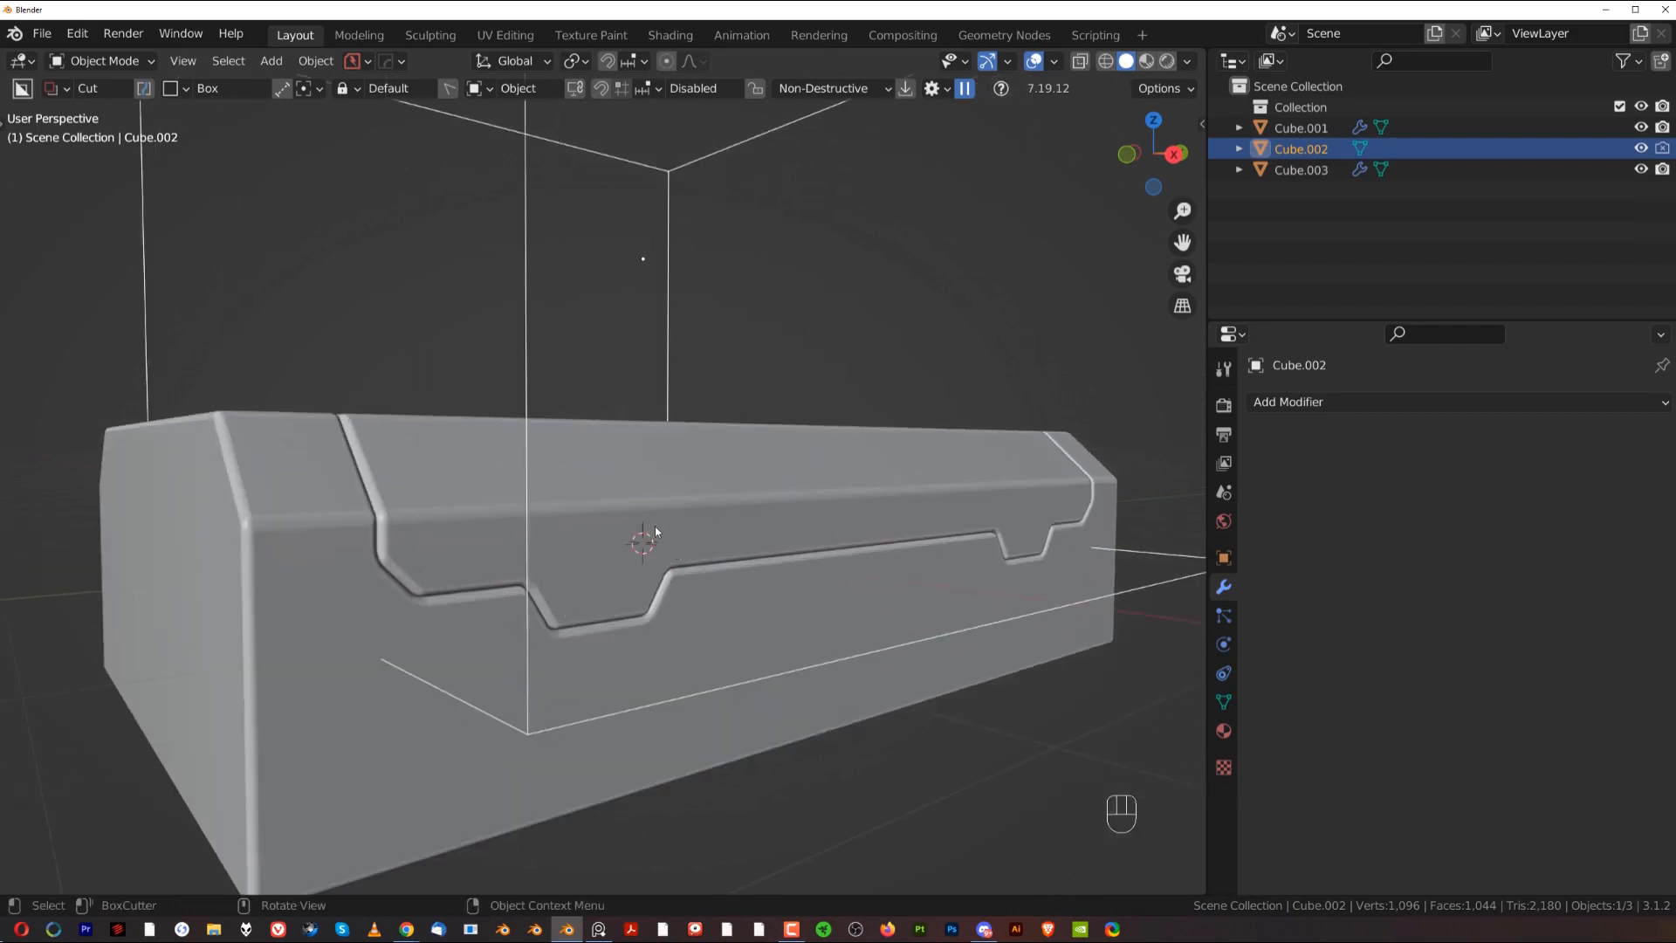
Step: Reduce the lid part's Bevel modifier amount to 0.002 m
middle_drag(655, 525, 689, 555)
shift+click(692, 513)
scroll(752, 537, up, 2)
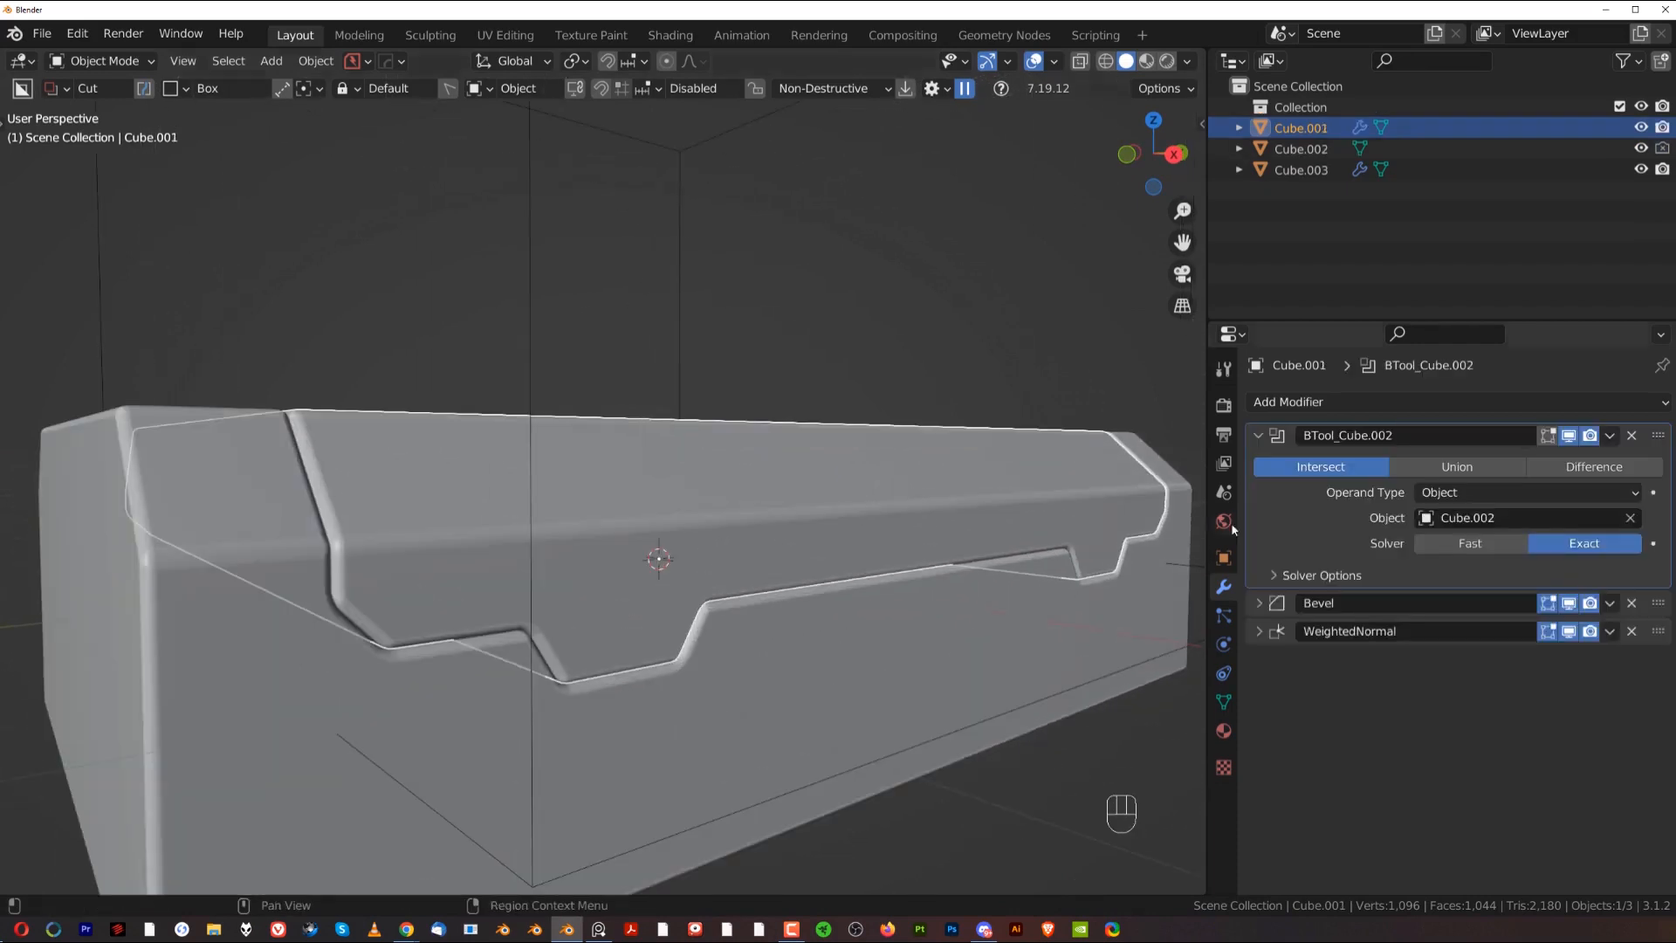
key(shift)
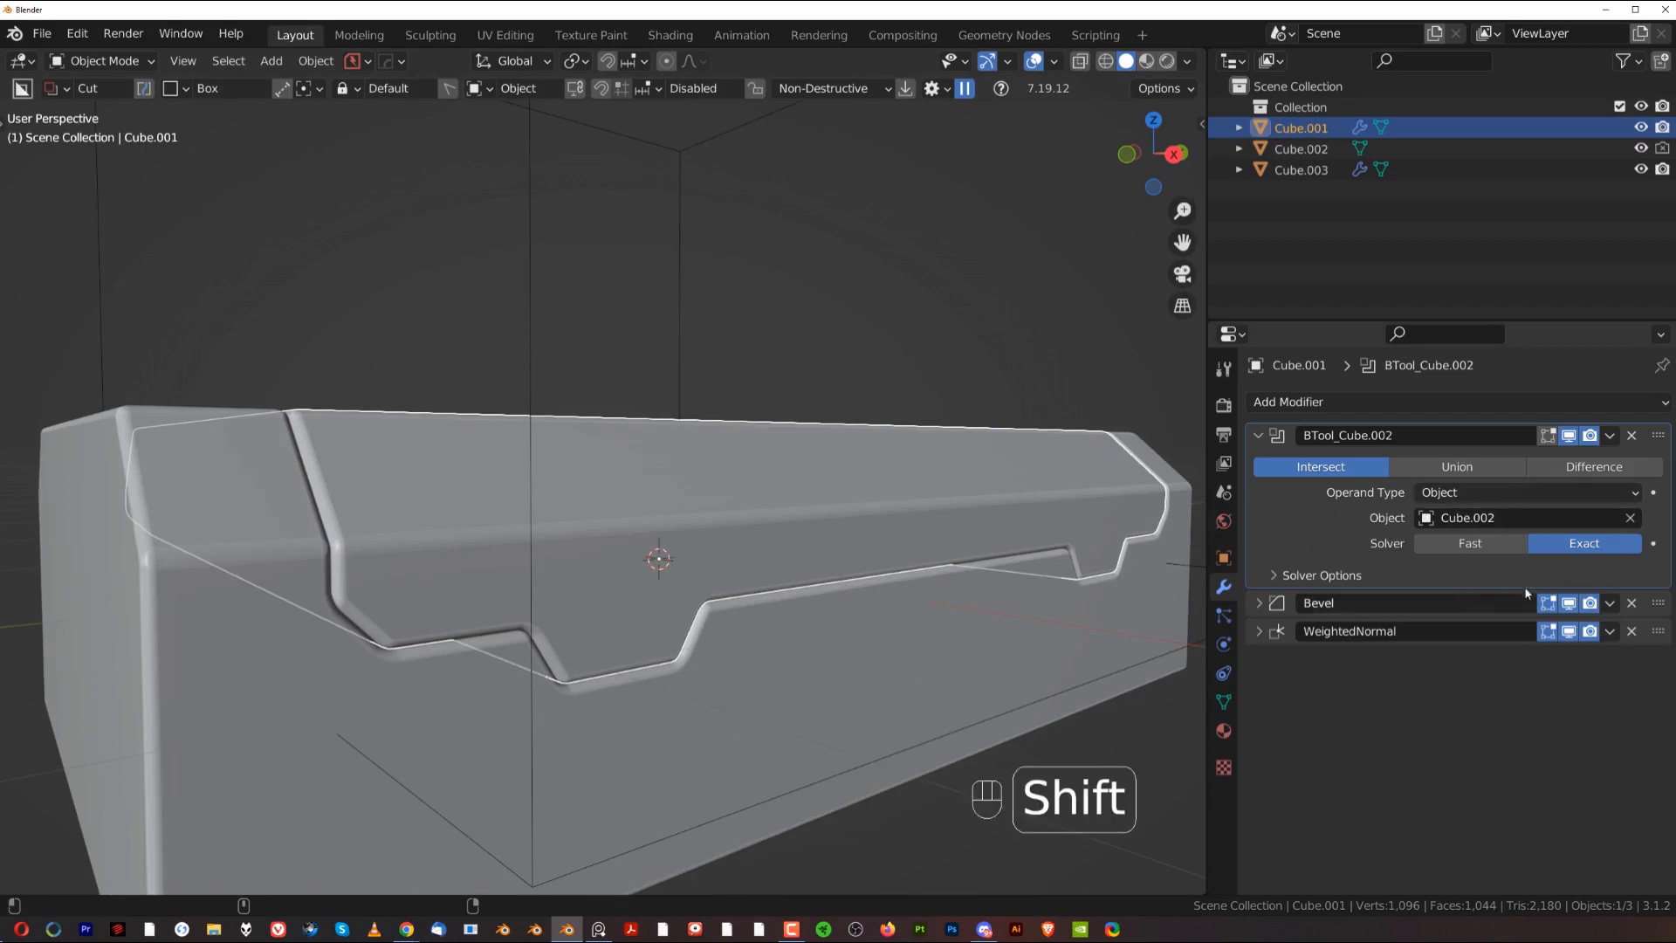
click(1258, 603)
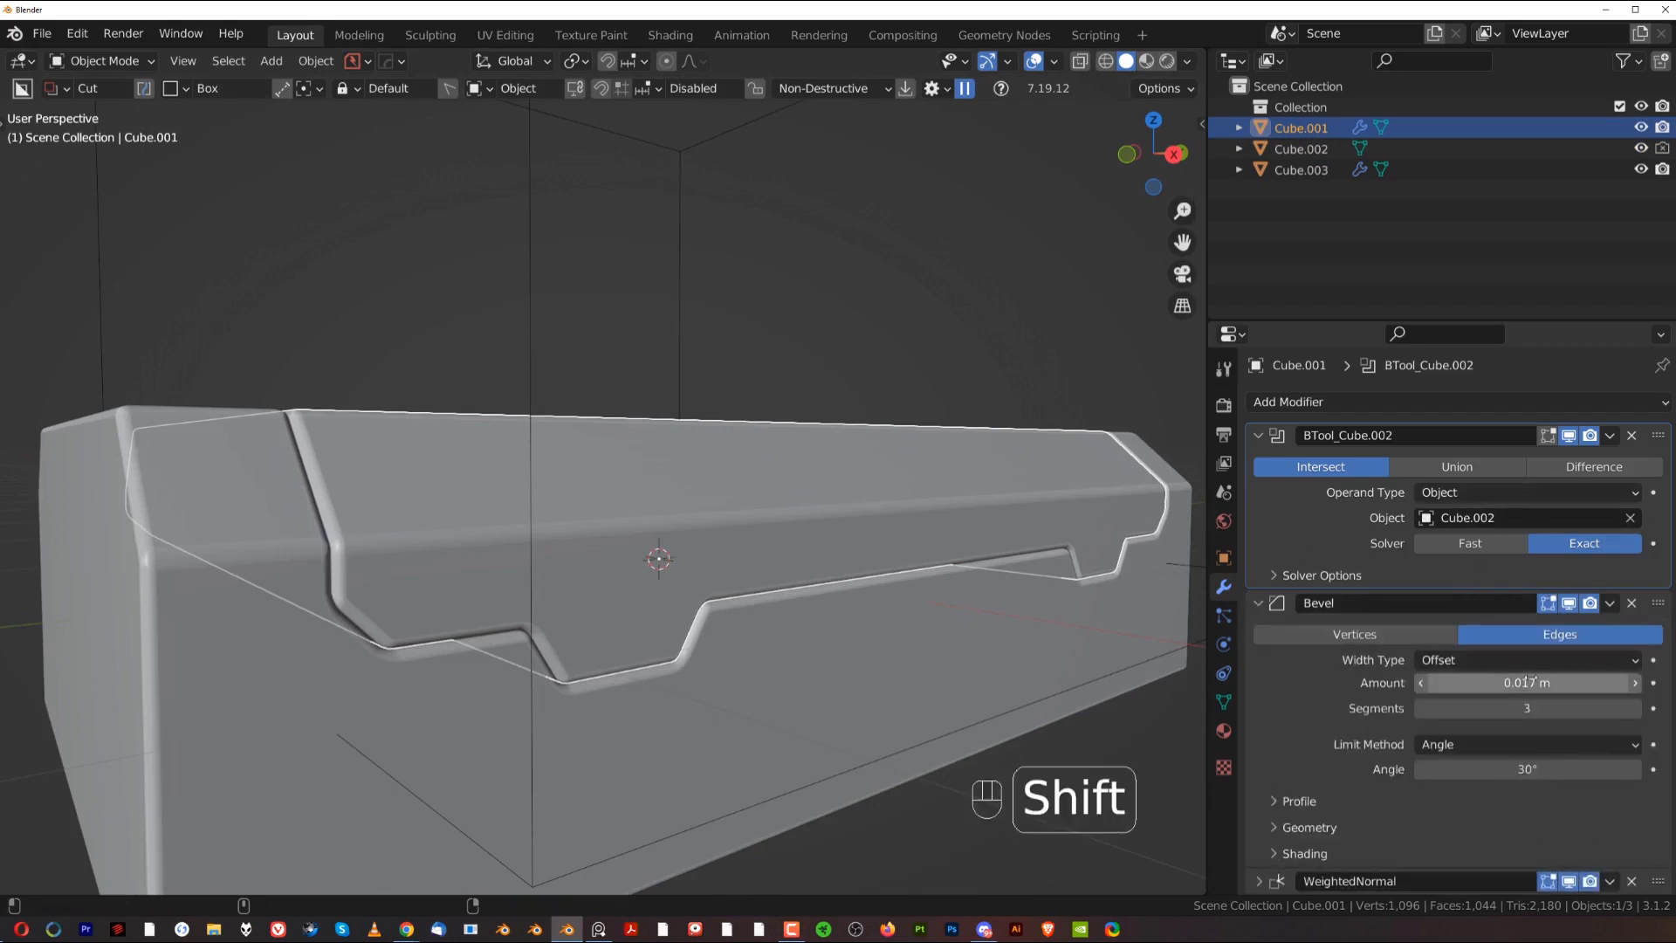
shift+drag(1528, 683, 1505, 682)
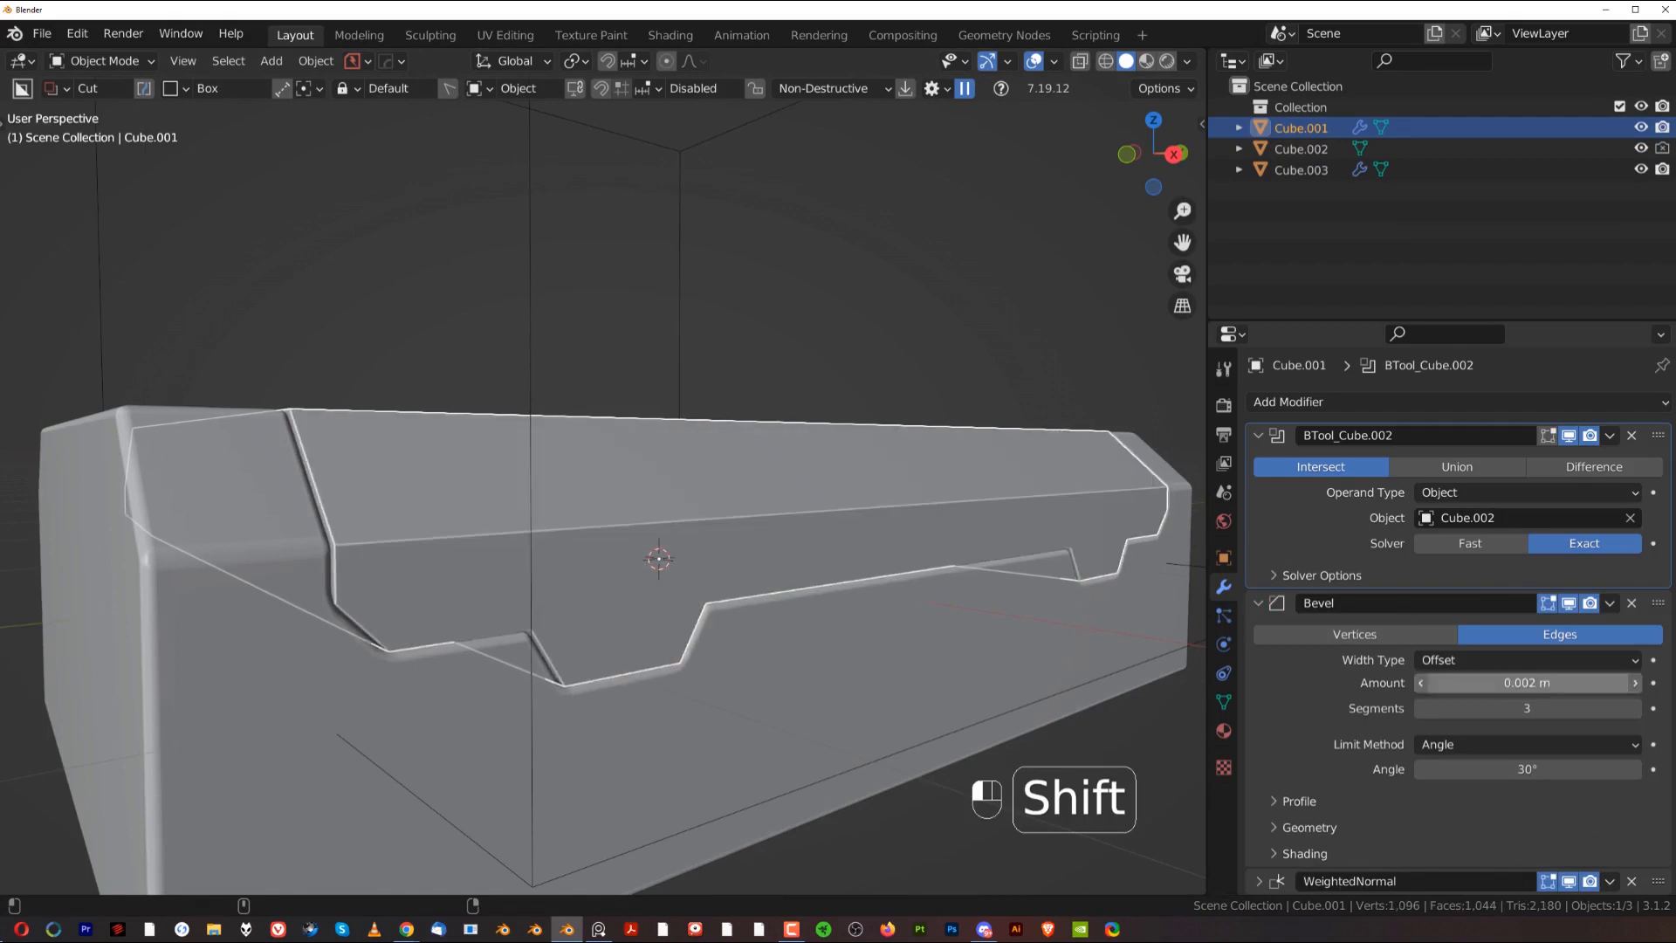
Step: Reduce the lower body's Bevel modifier amount to 0.004 m and deselect the body
click(897, 563)
drag(952, 636, 956, 637)
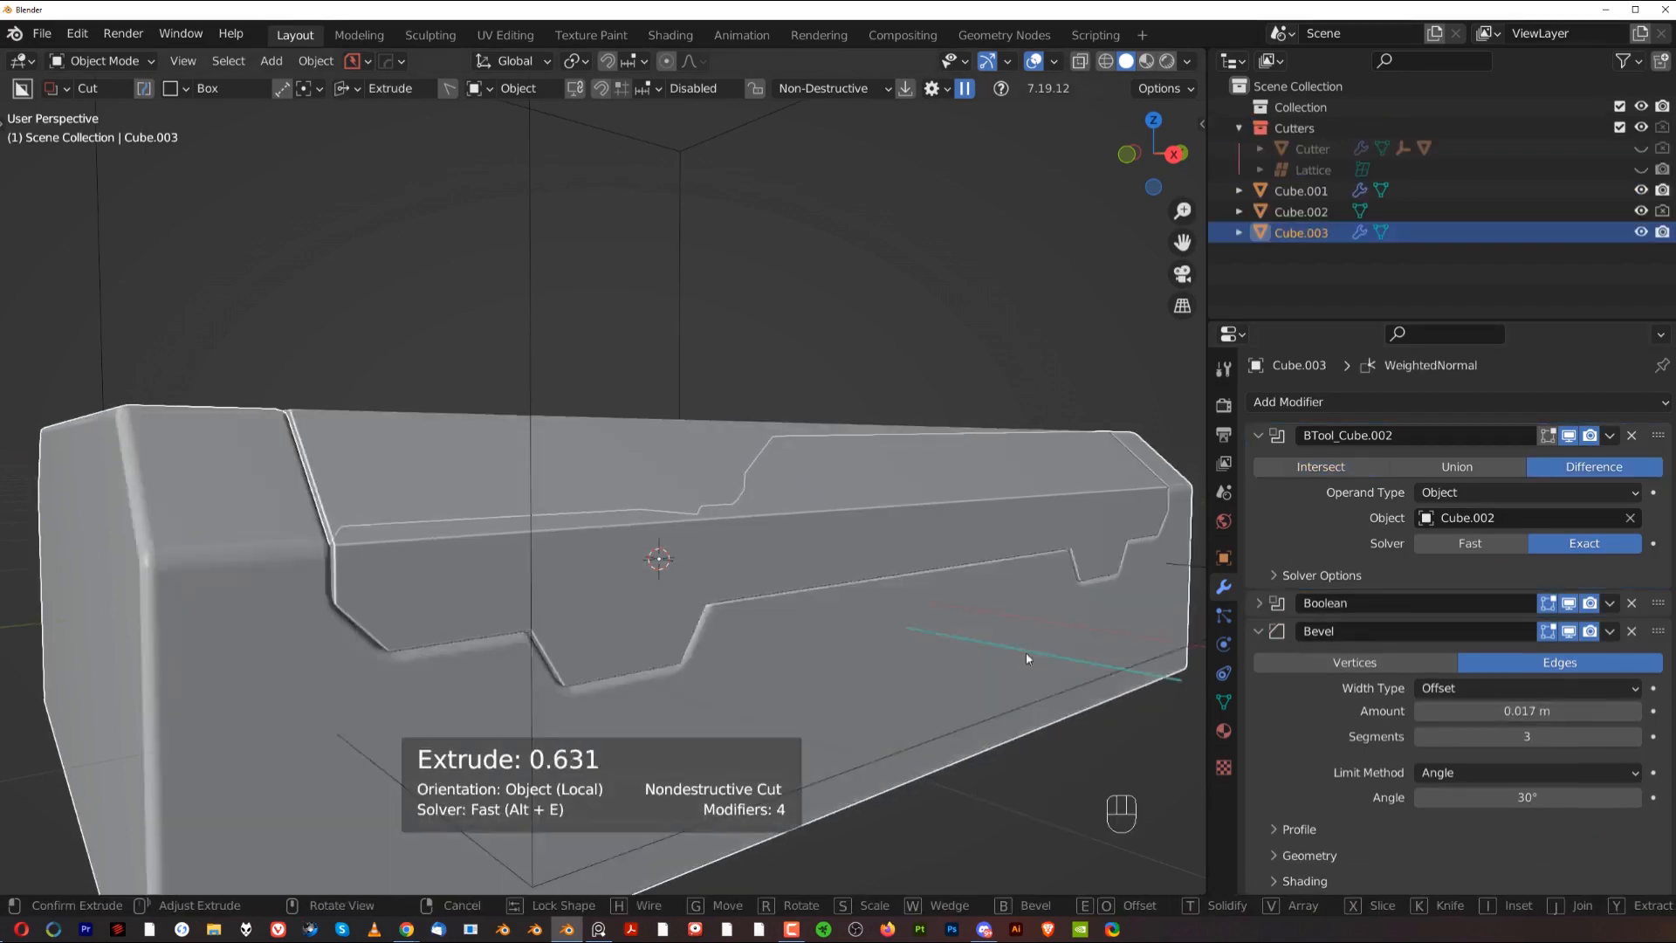
right_click(1131, 570)
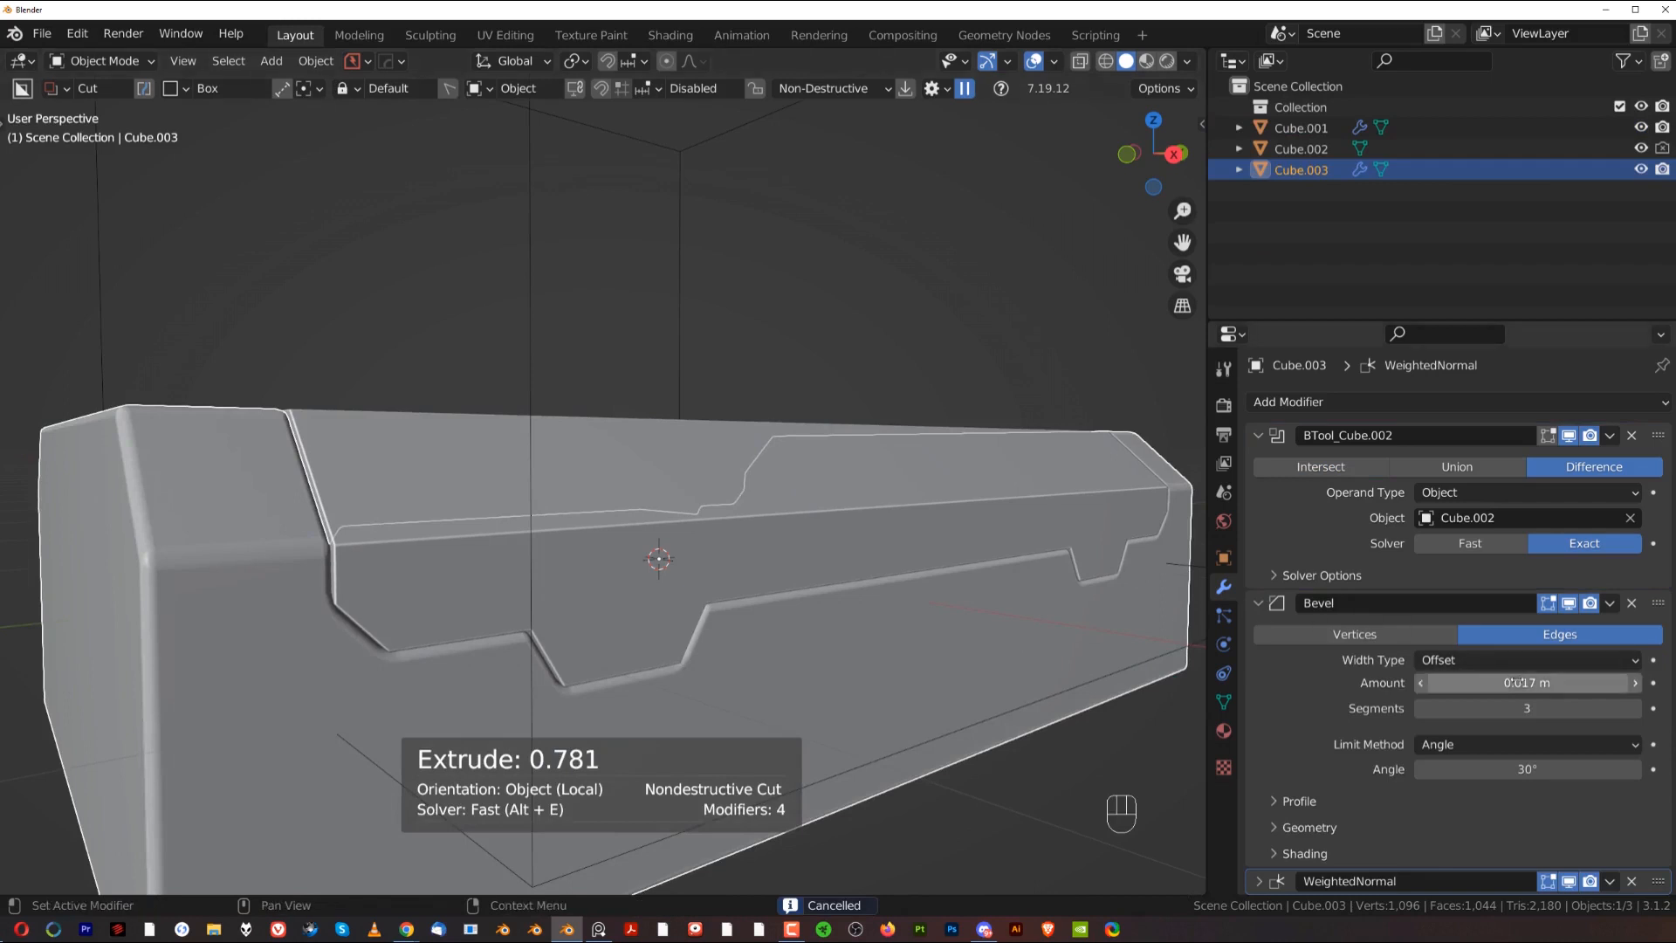
shift+drag(1537, 683, 1501, 683)
double_click(1528, 682)
click(1317, 720)
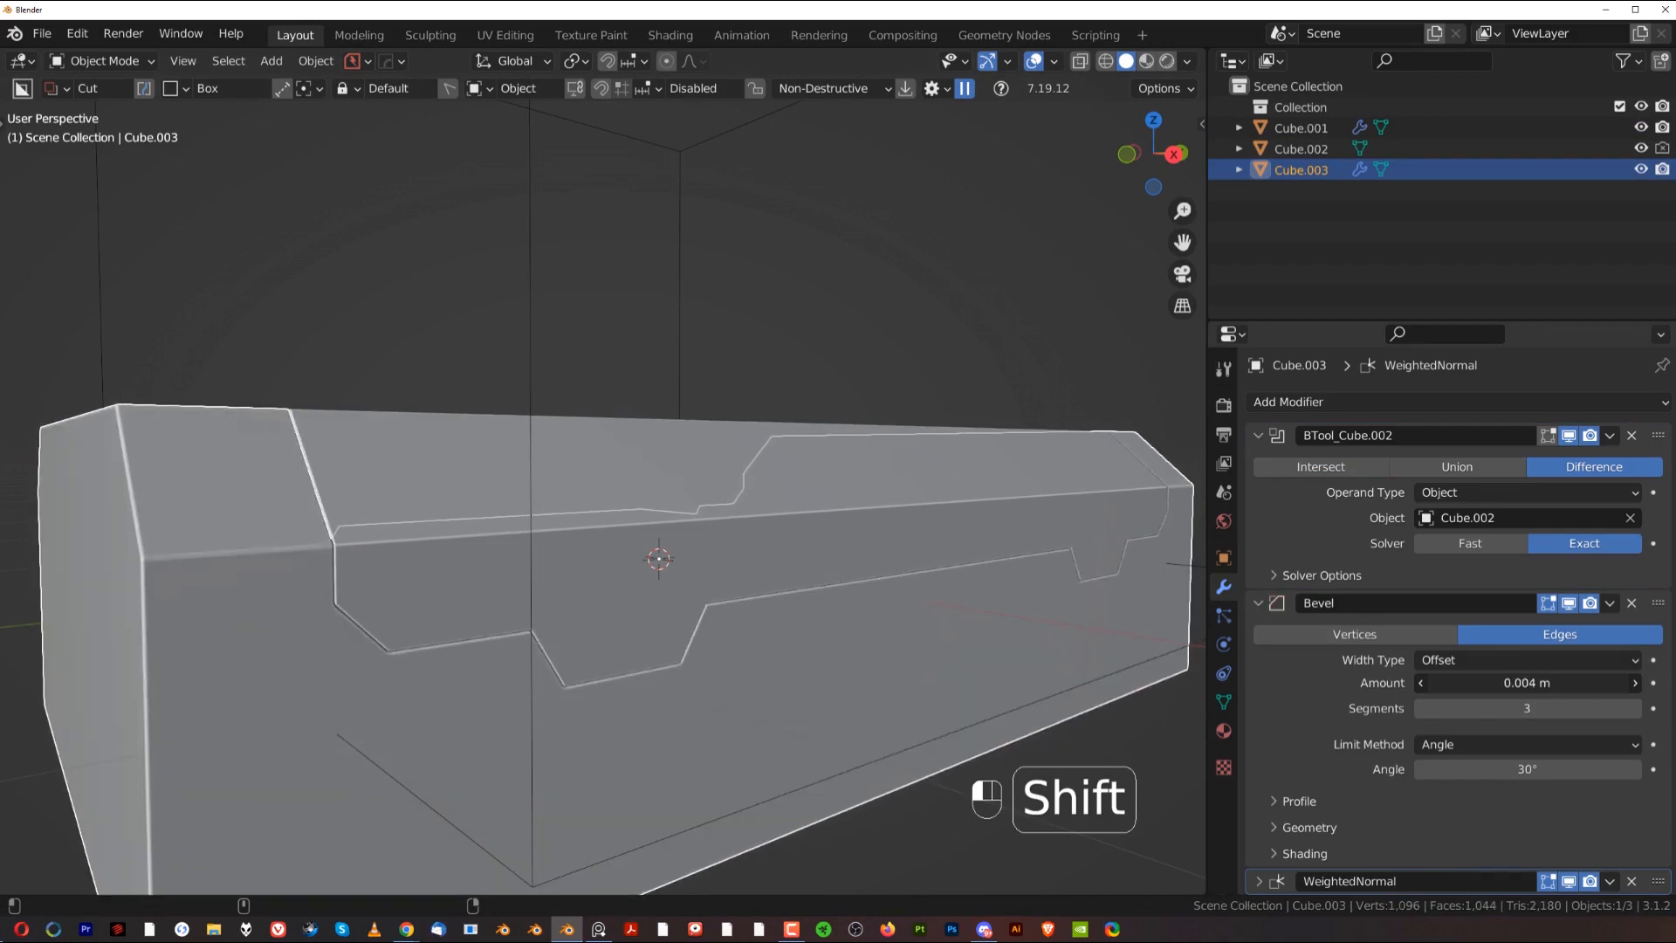
click(920, 374)
Step: Move the wireframe cutter cube into a new collection named Cutters
scroll(920, 373, down, 6)
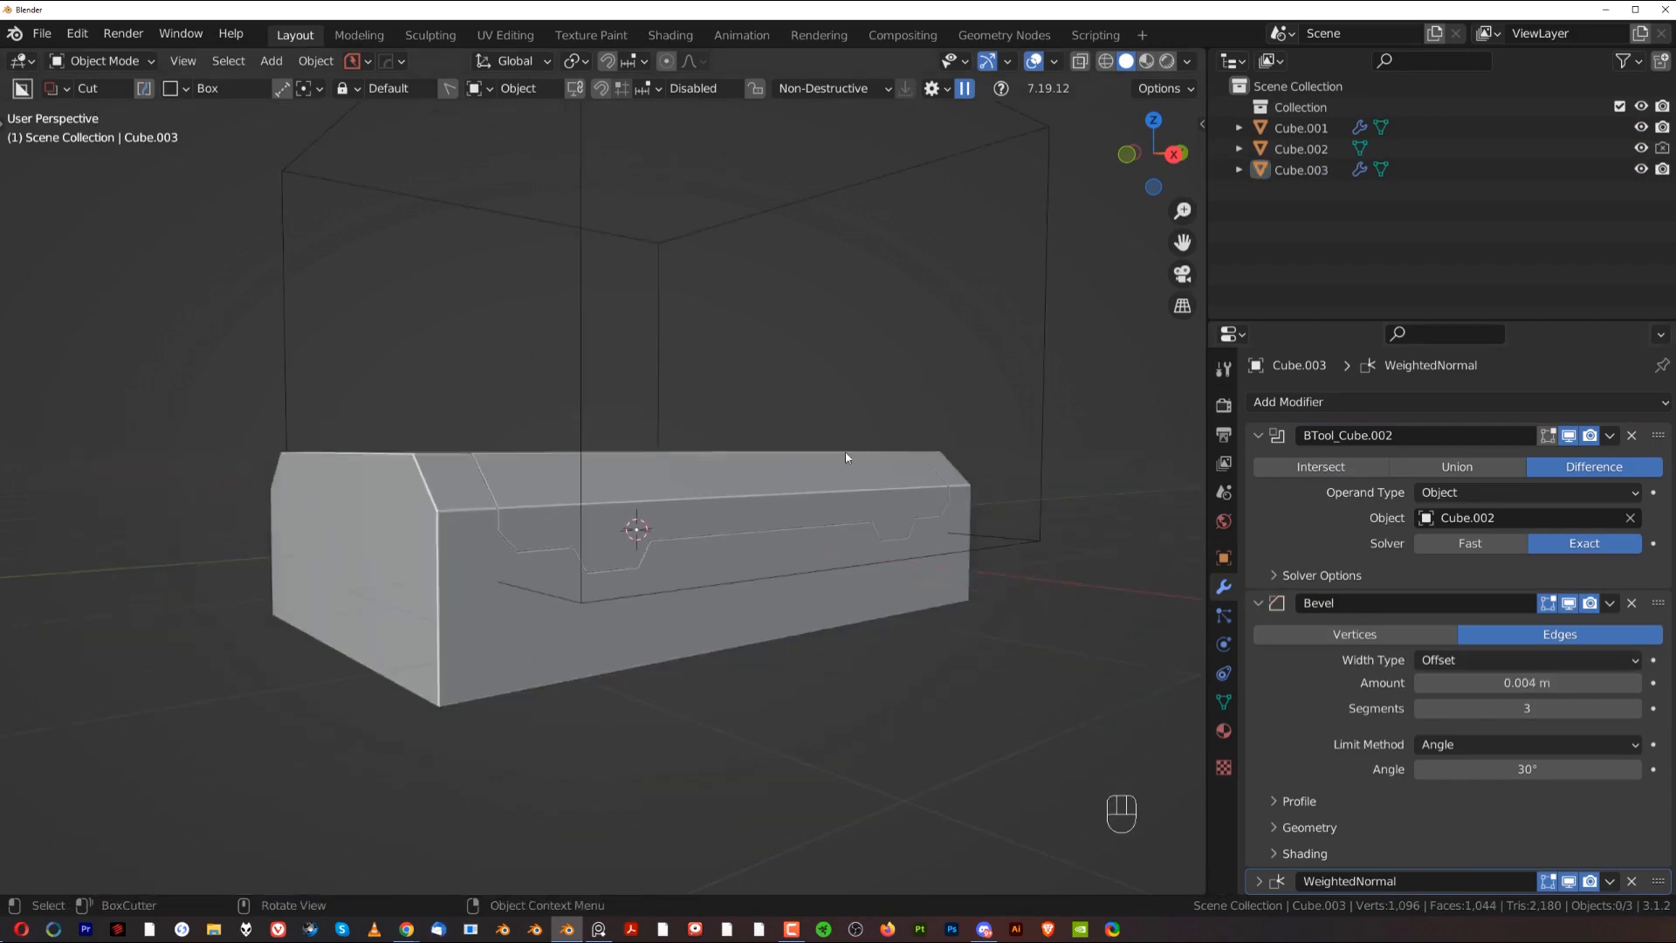
middle_drag(908, 310, 775, 358)
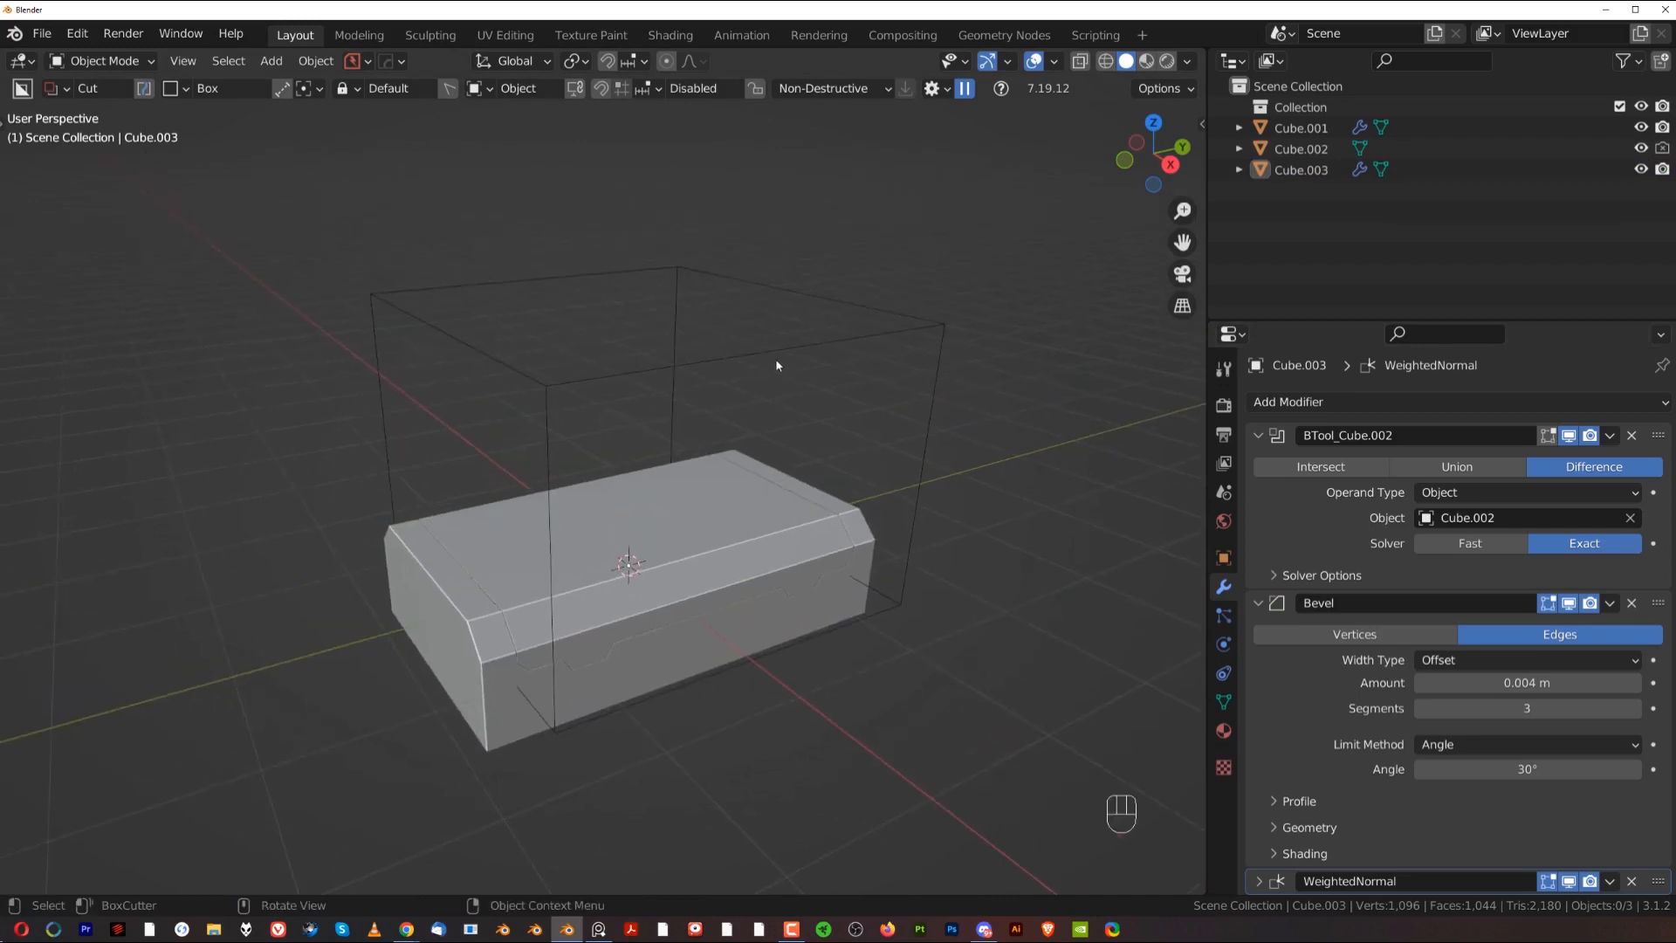
click(776, 357)
middle_drag(830, 472, 831, 457)
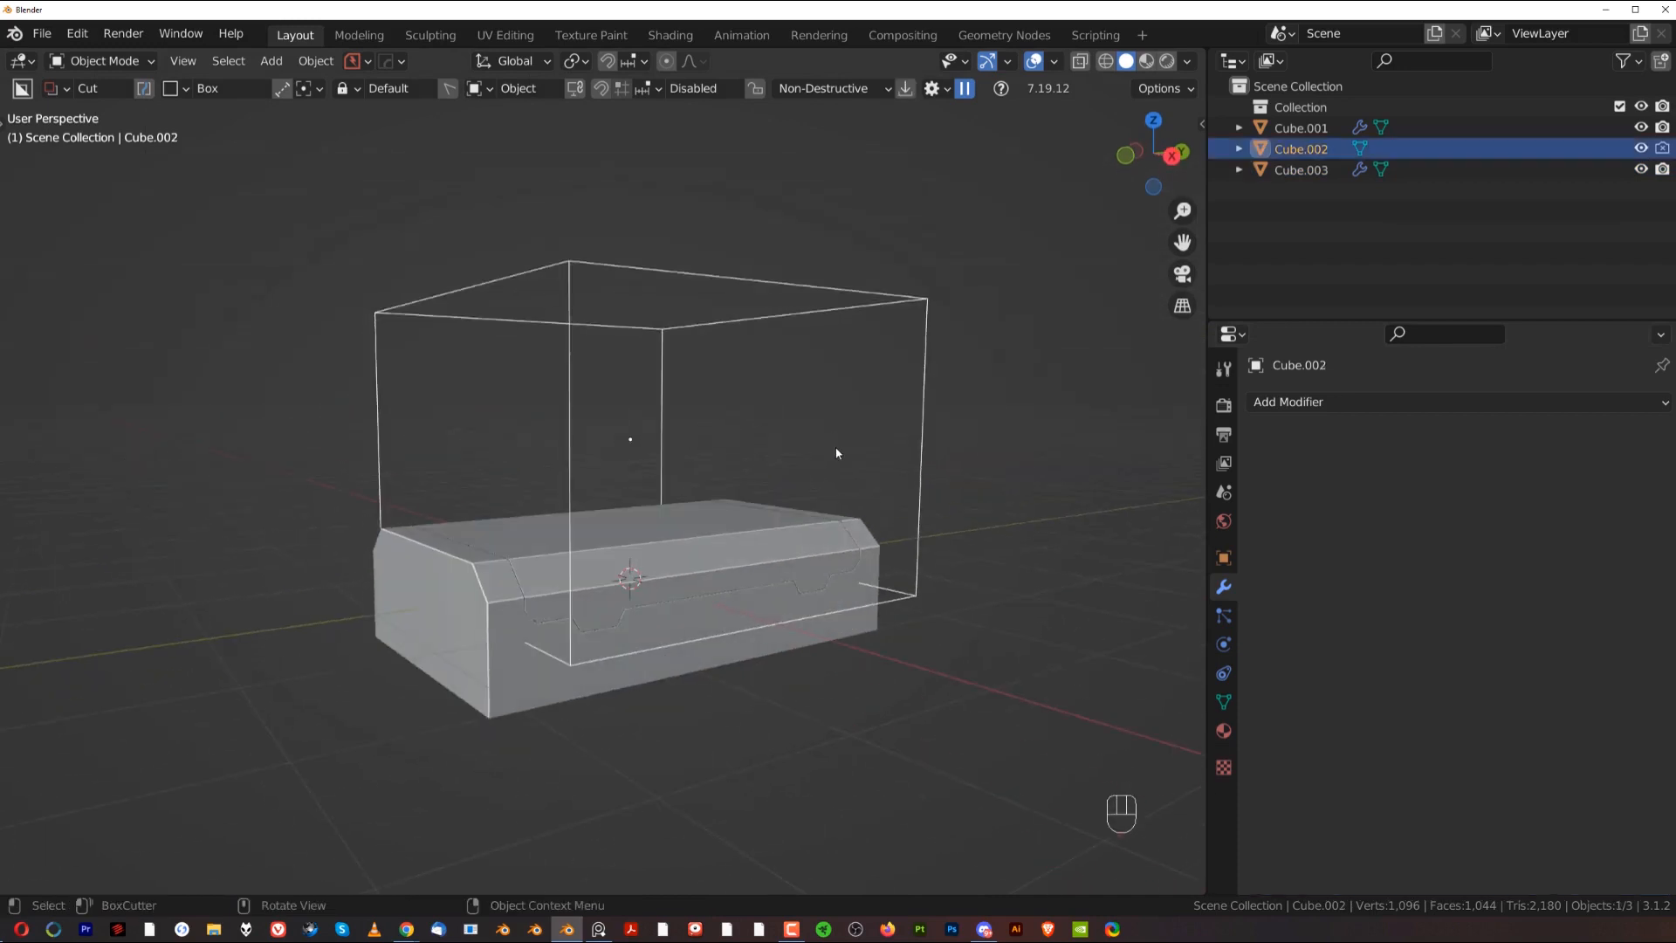
key(m)
click(831, 460)
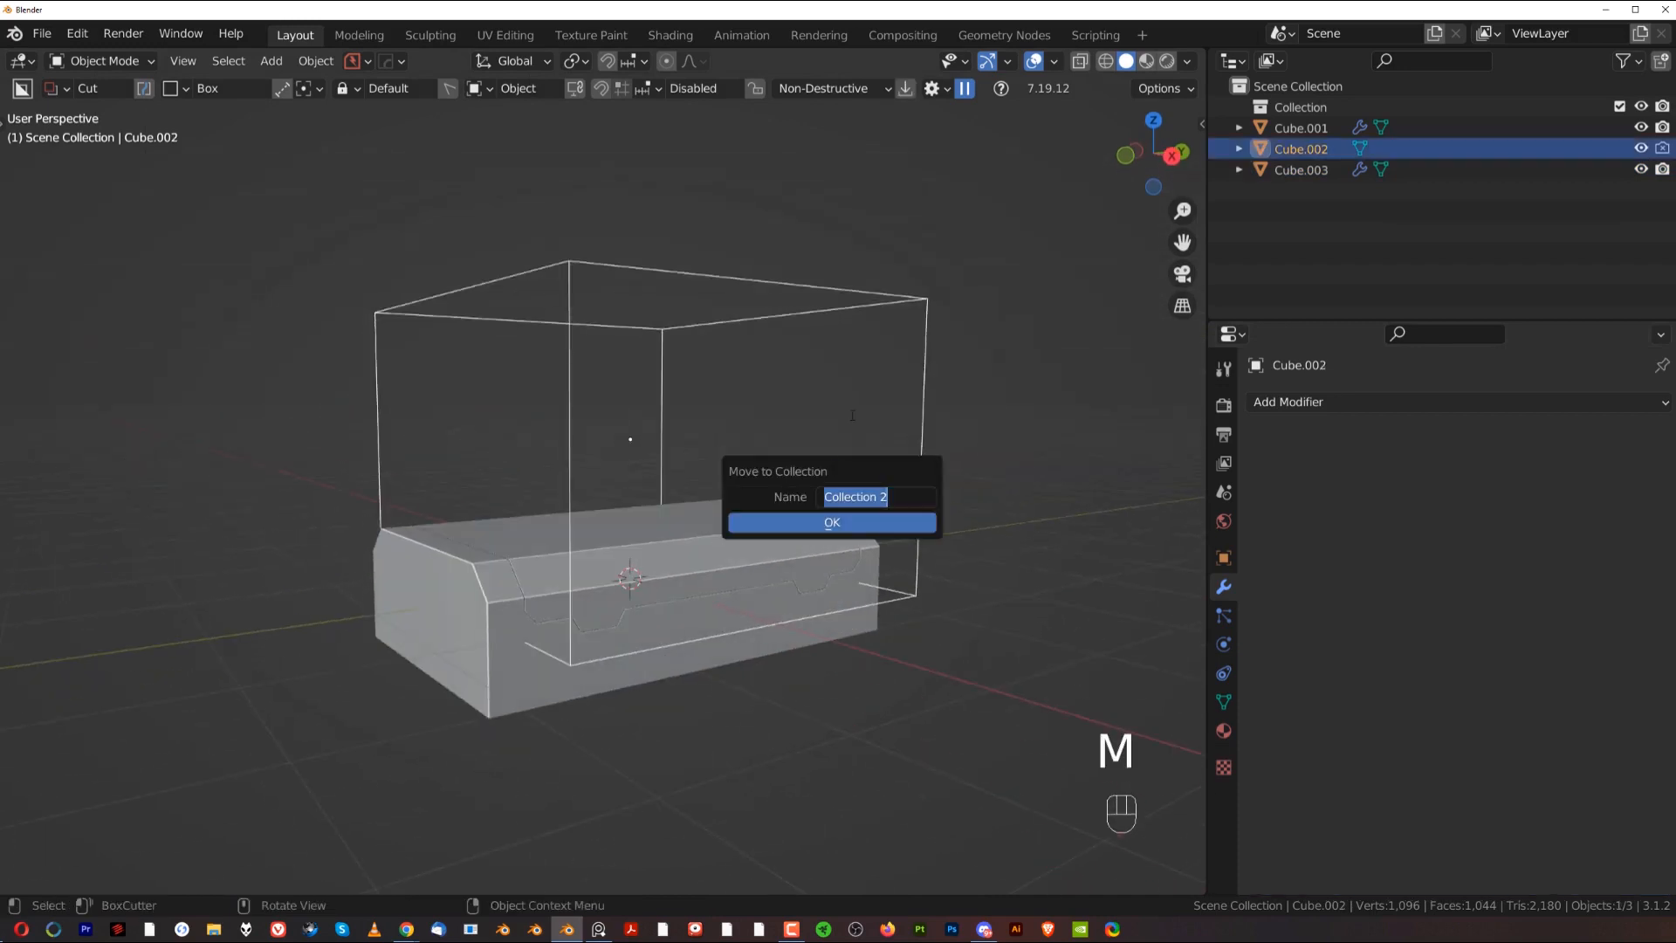
text(Cutters)
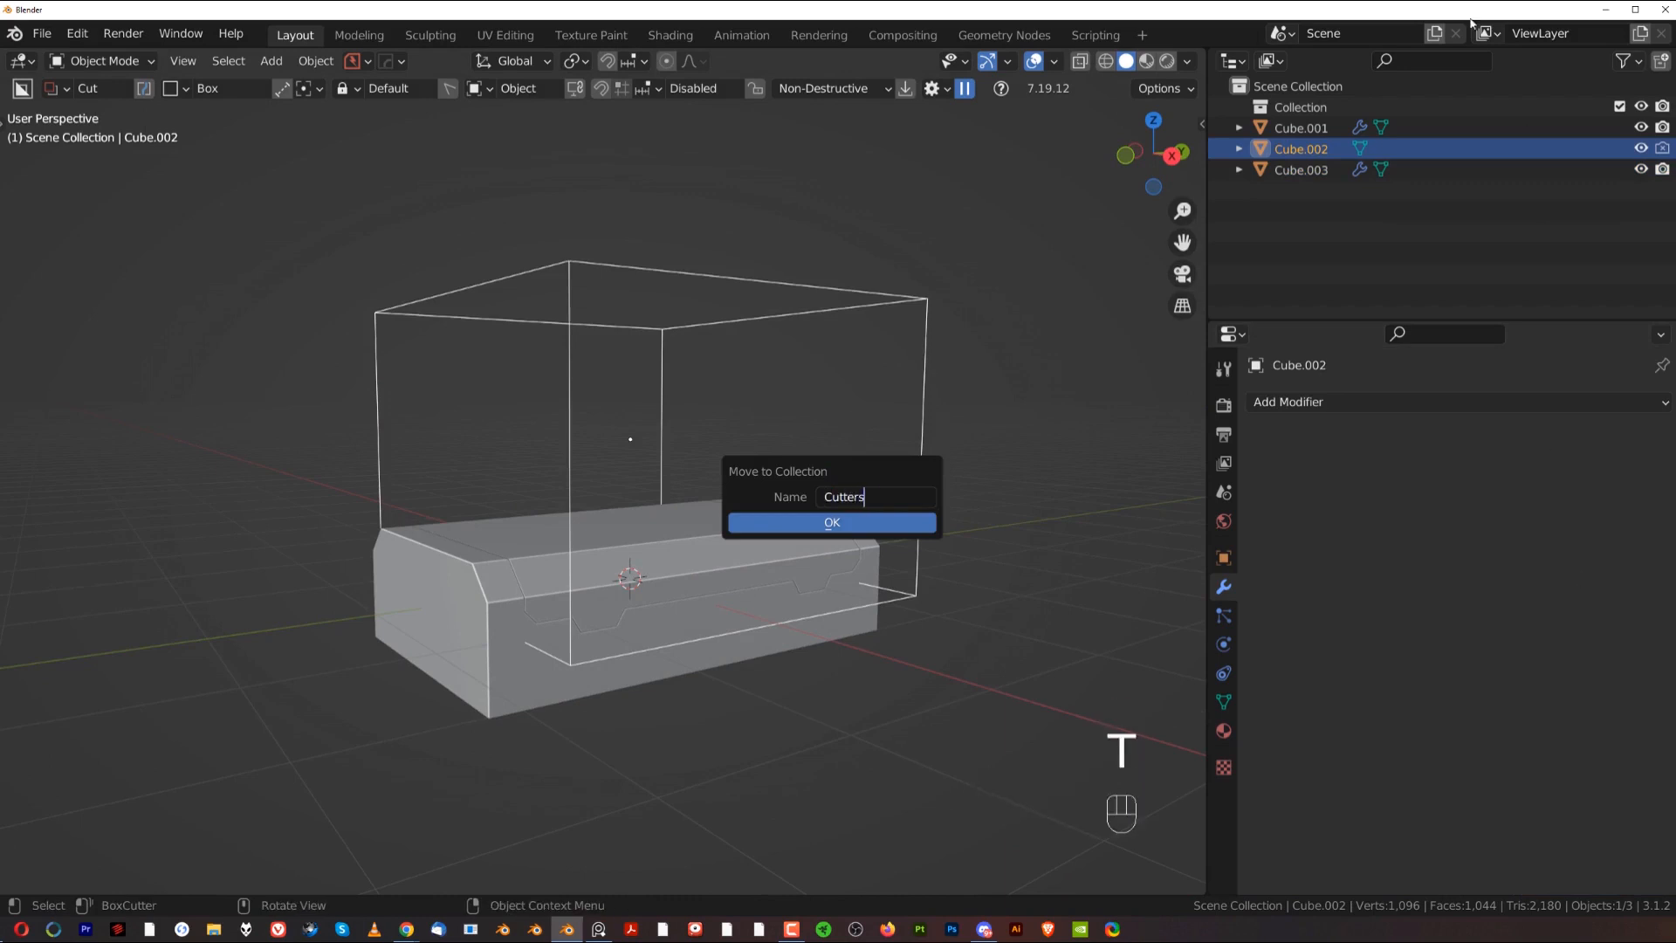
click(859, 522)
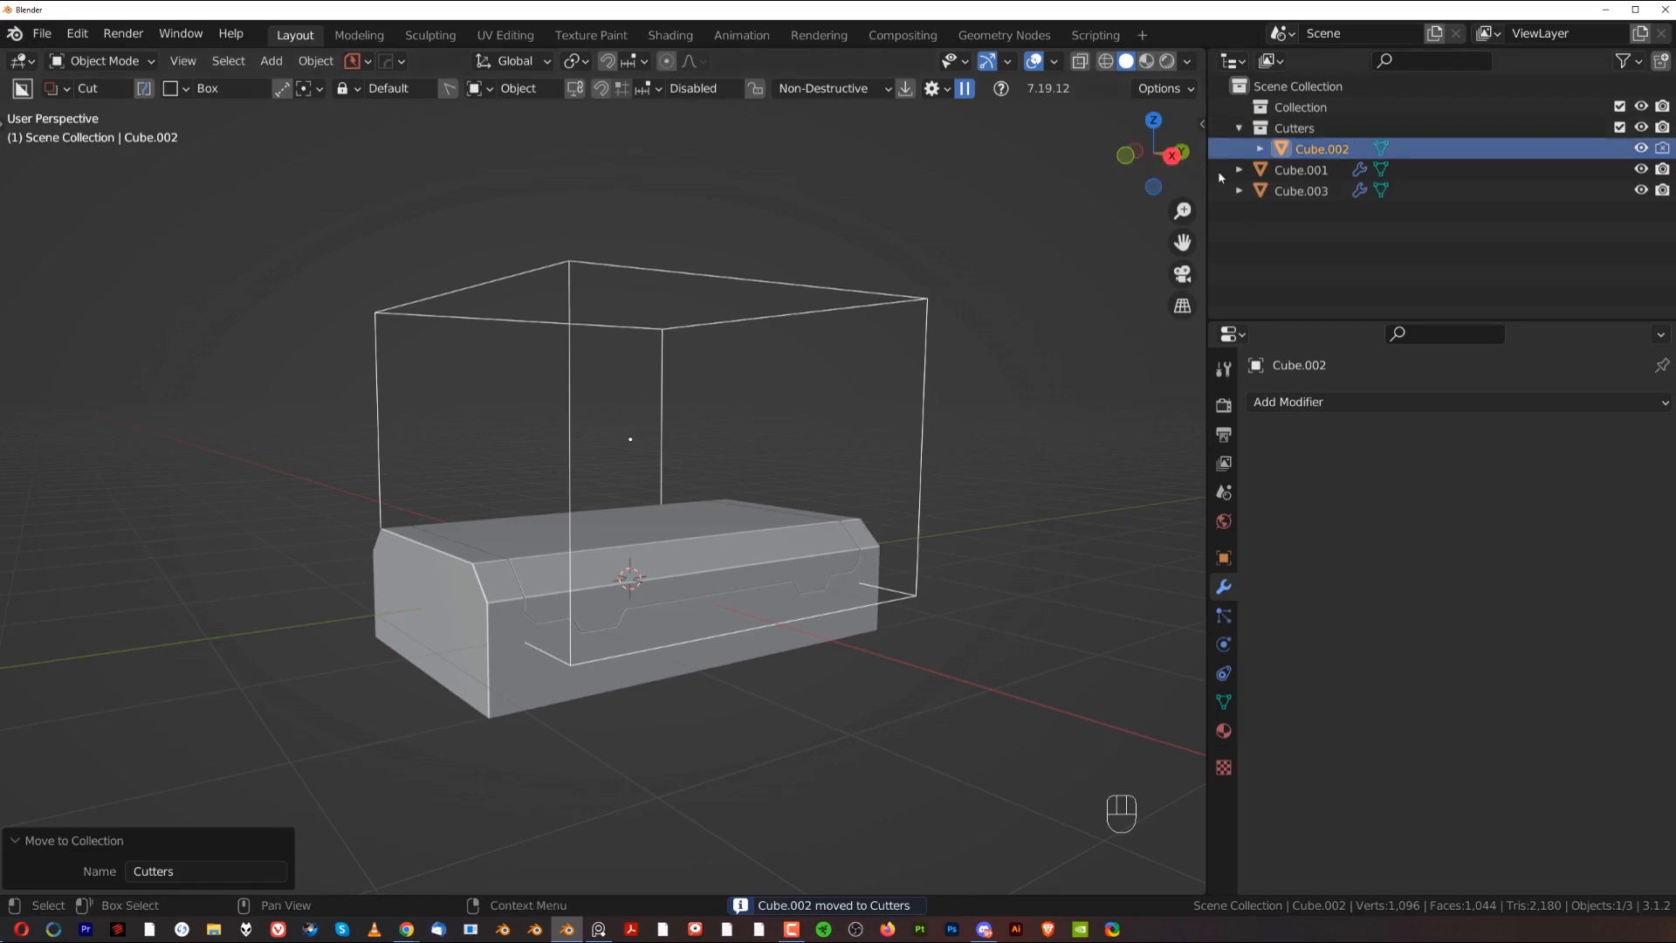
Step: Toggle the Cutters collection's visibility several times and leave it hidden
key(shift+2)
key(shift+2)
key(shift+2)
key(shift+2)
key(shift+2)
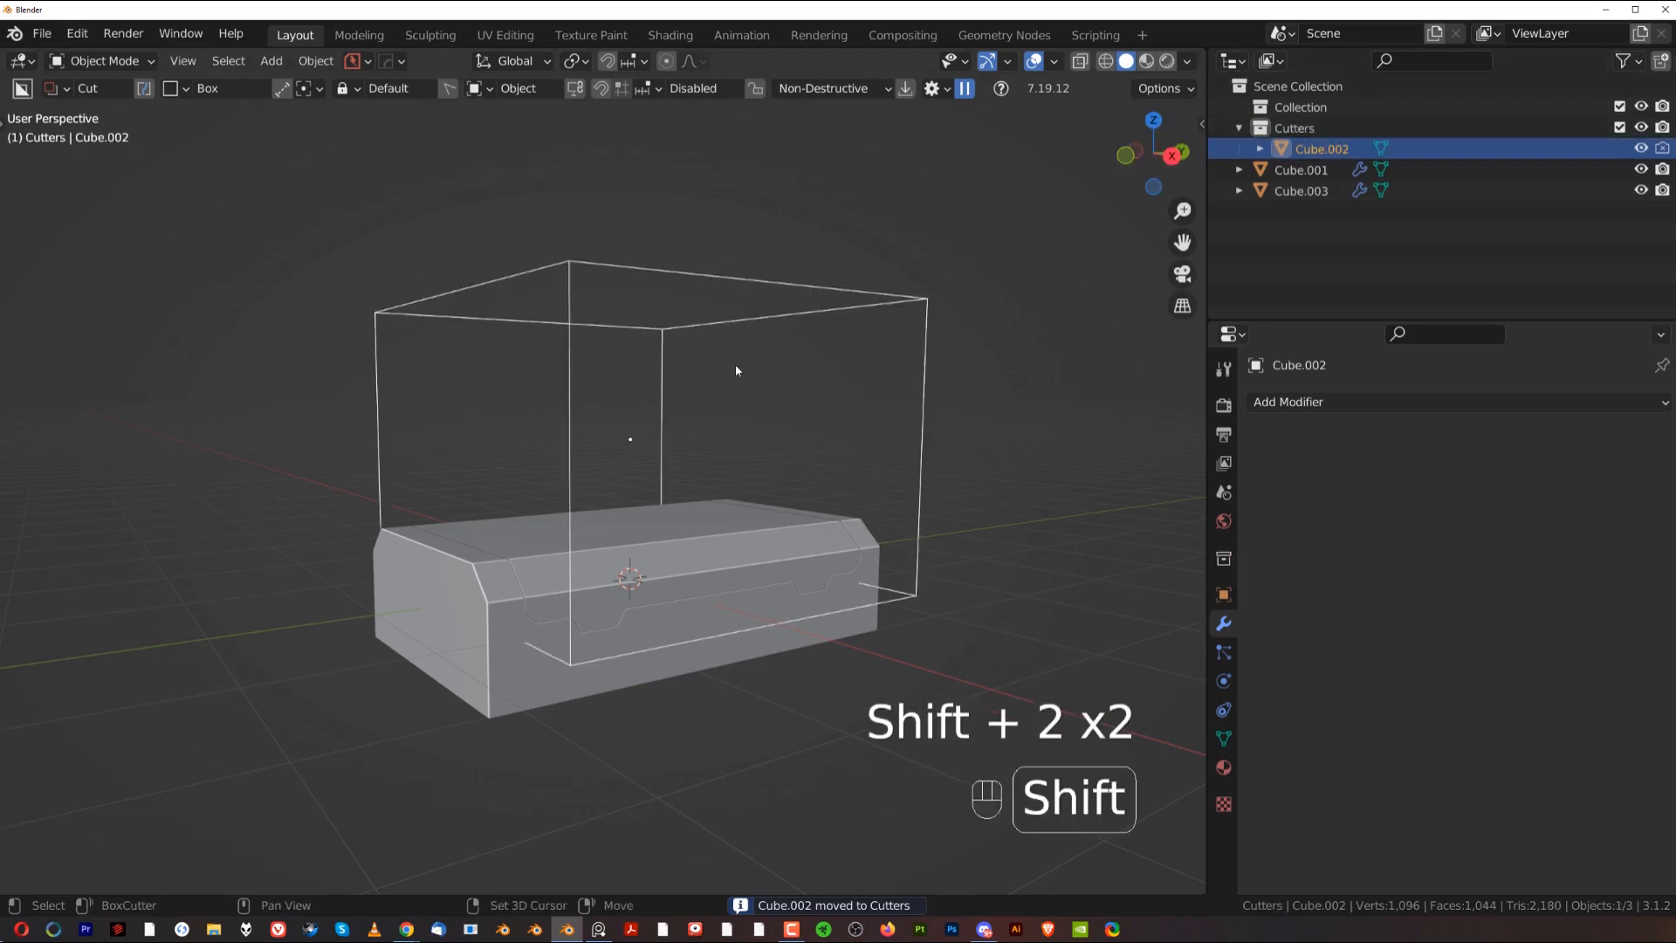
scroll(735, 377, up, 5)
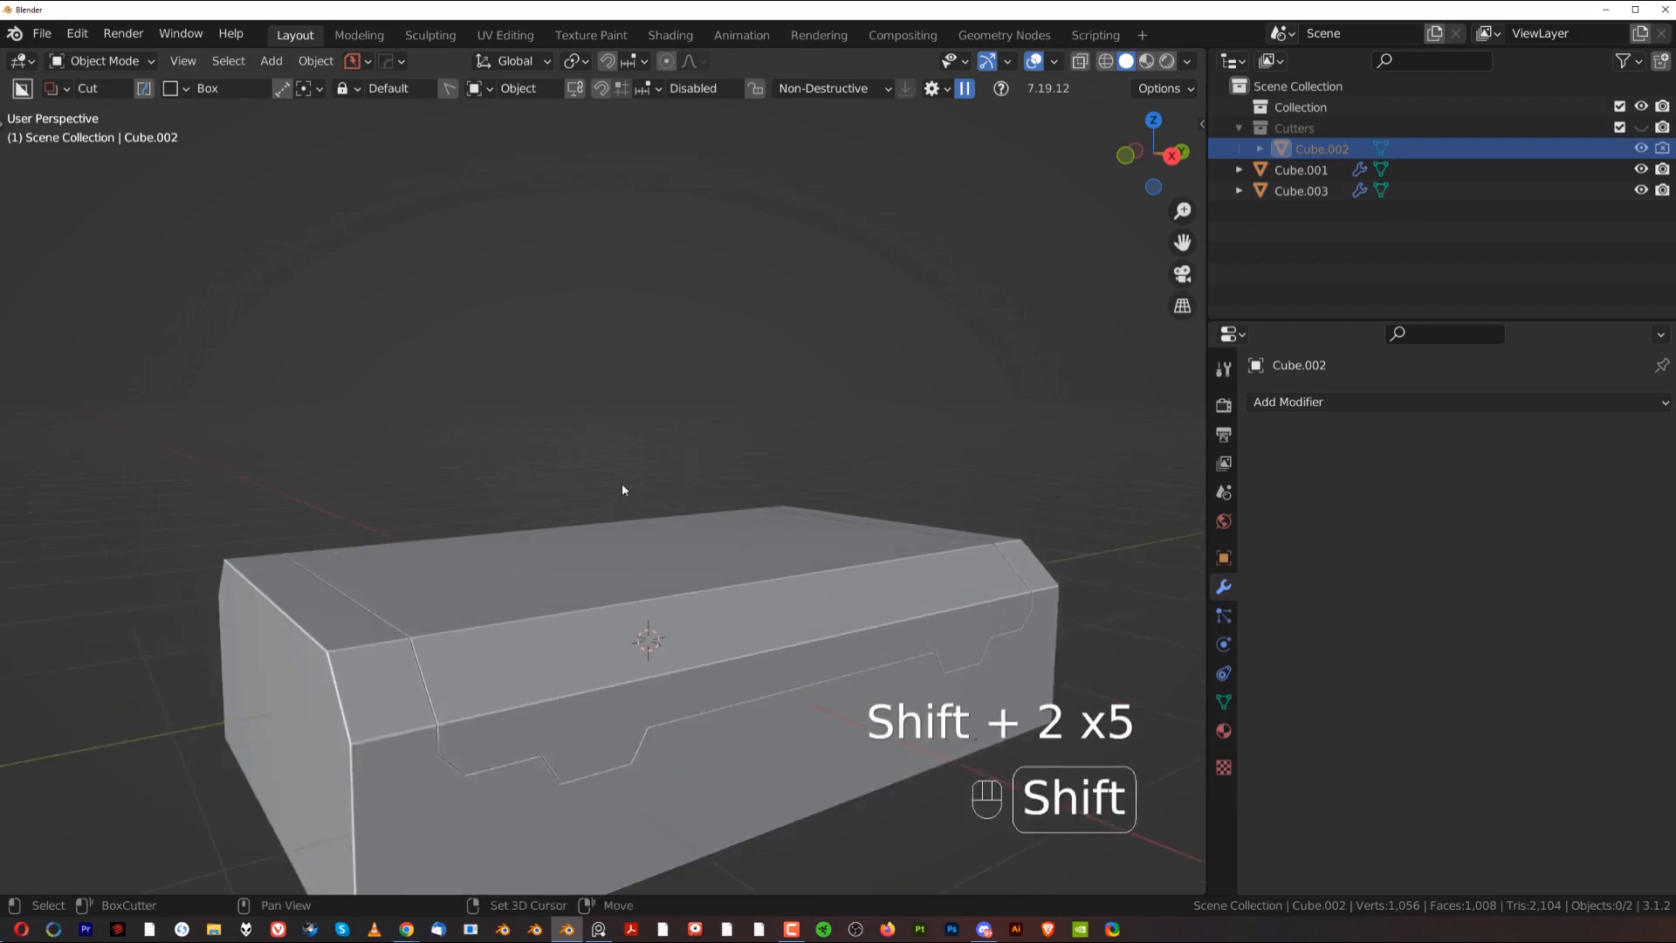
Step: Select both box parts, enter Edit Mode in edge selection and select the long upper front edge
click(667, 485)
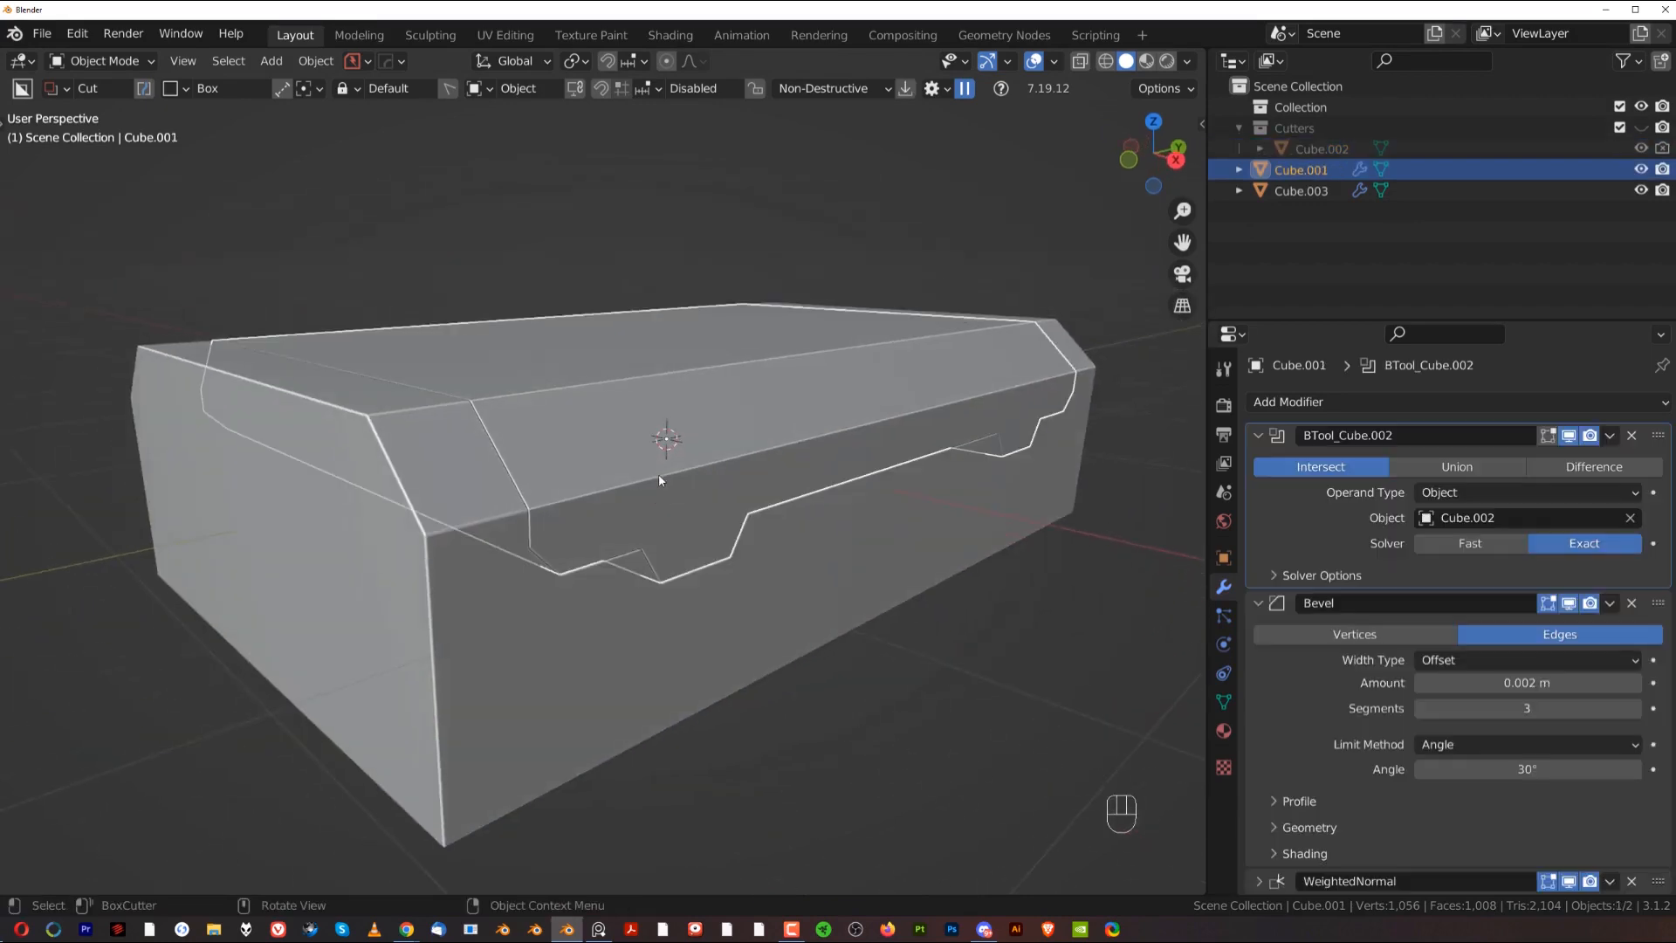
shift+middle_drag(658, 473, 722, 468)
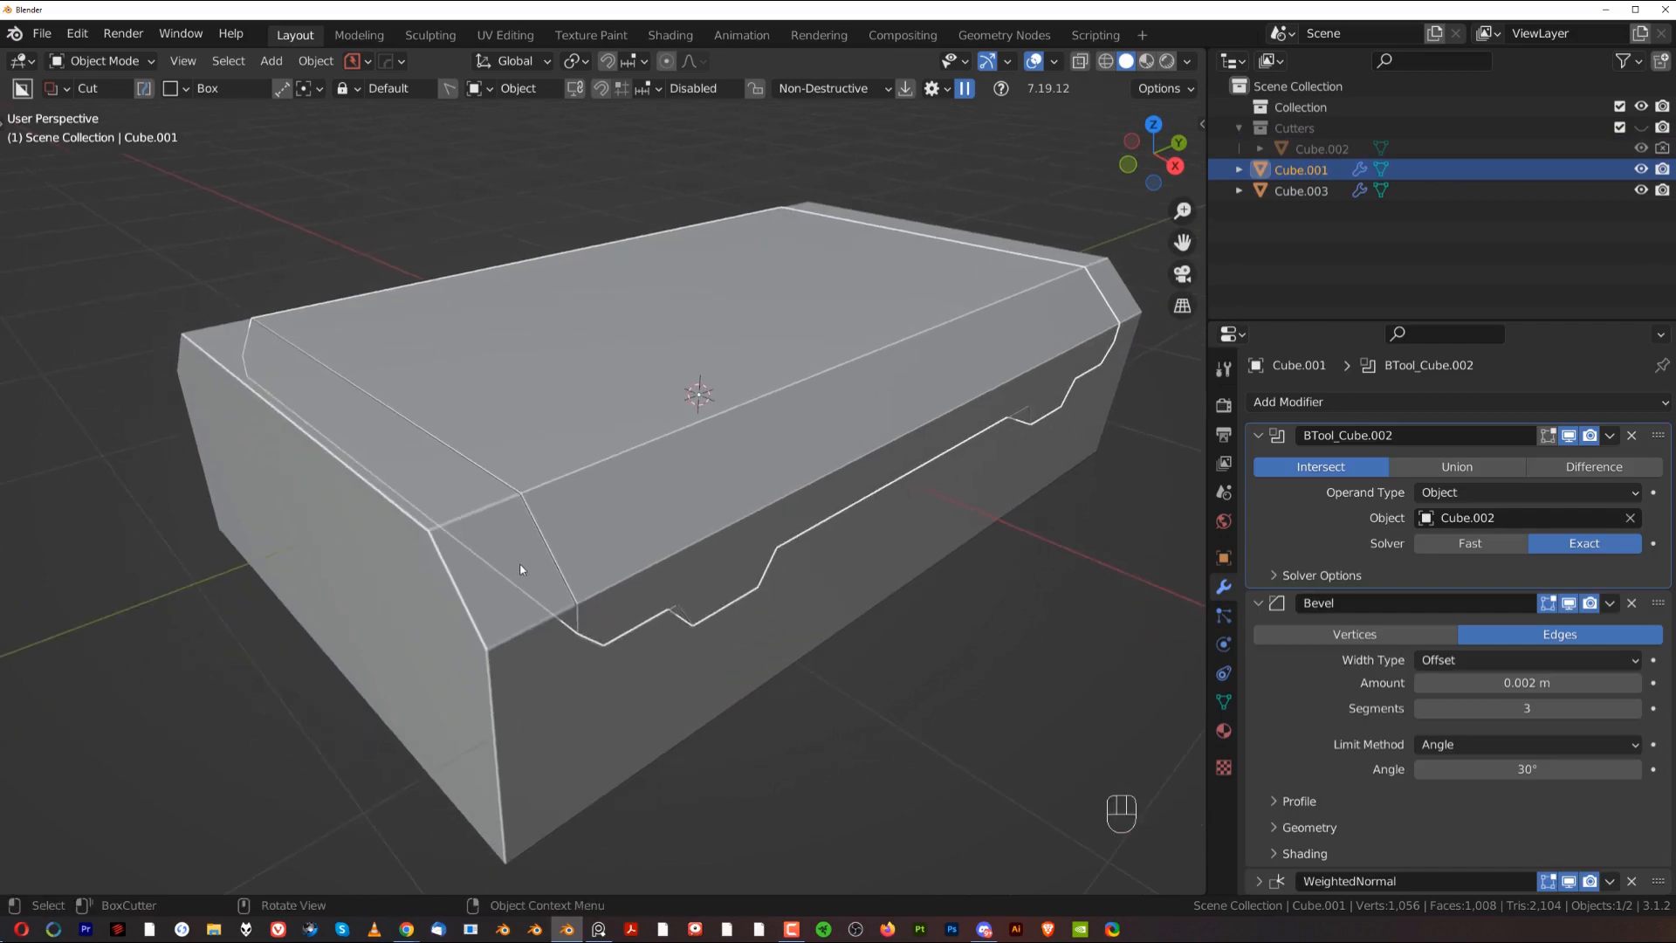
shift+click(505, 542)
key(Tab)
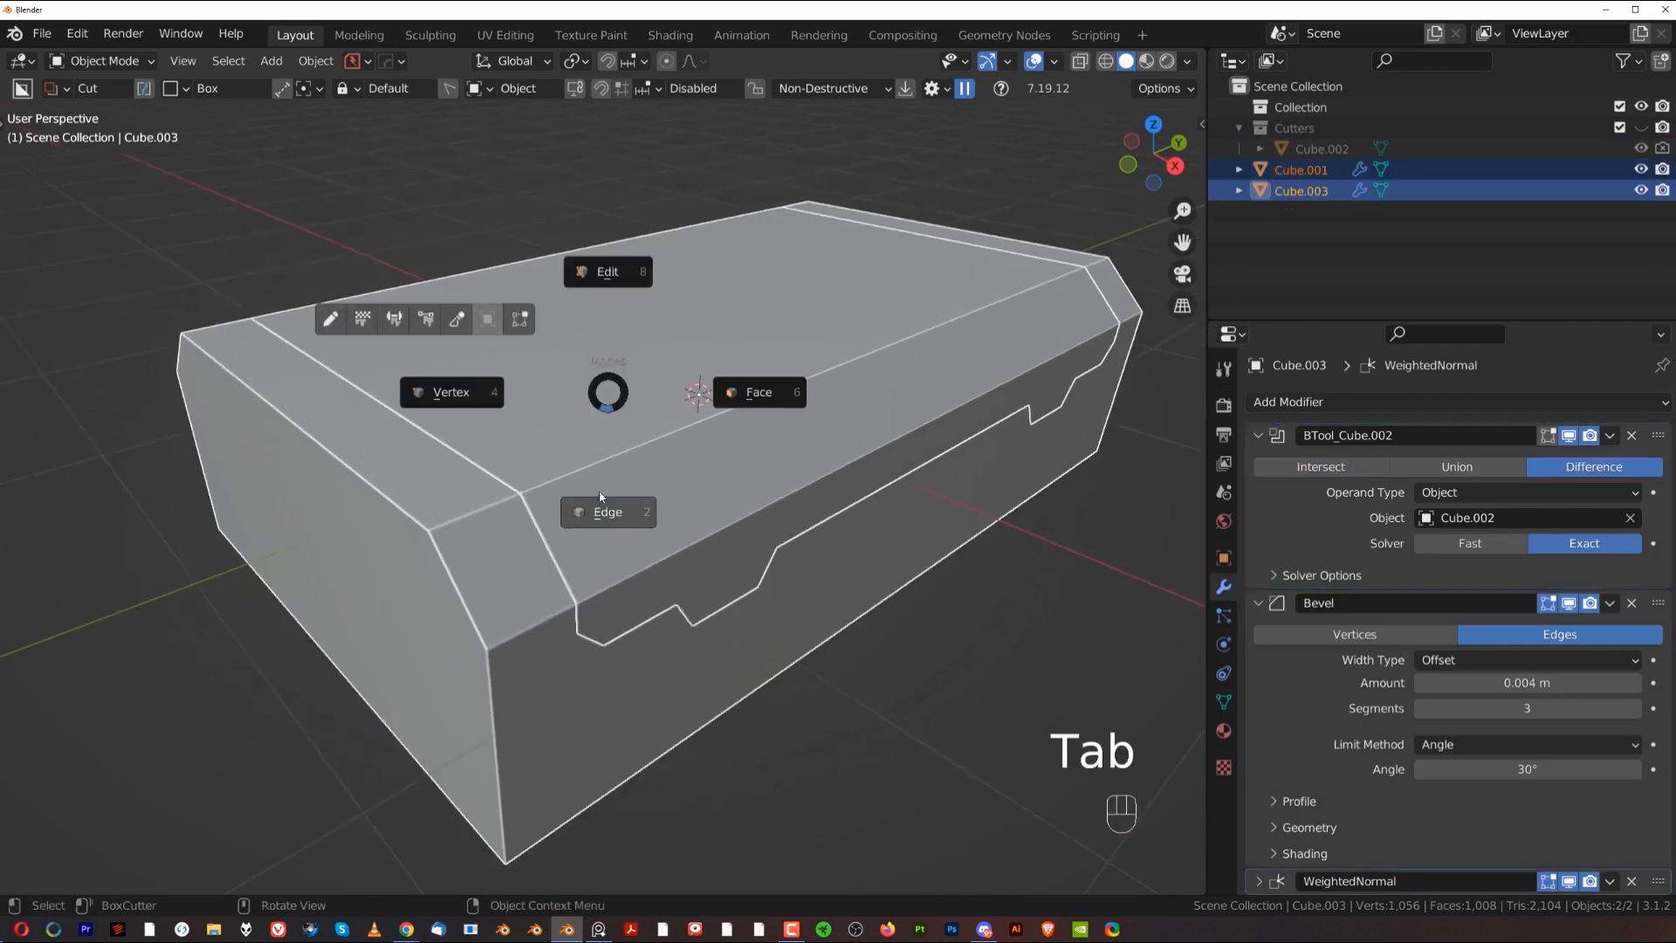
click(600, 510)
click(517, 490)
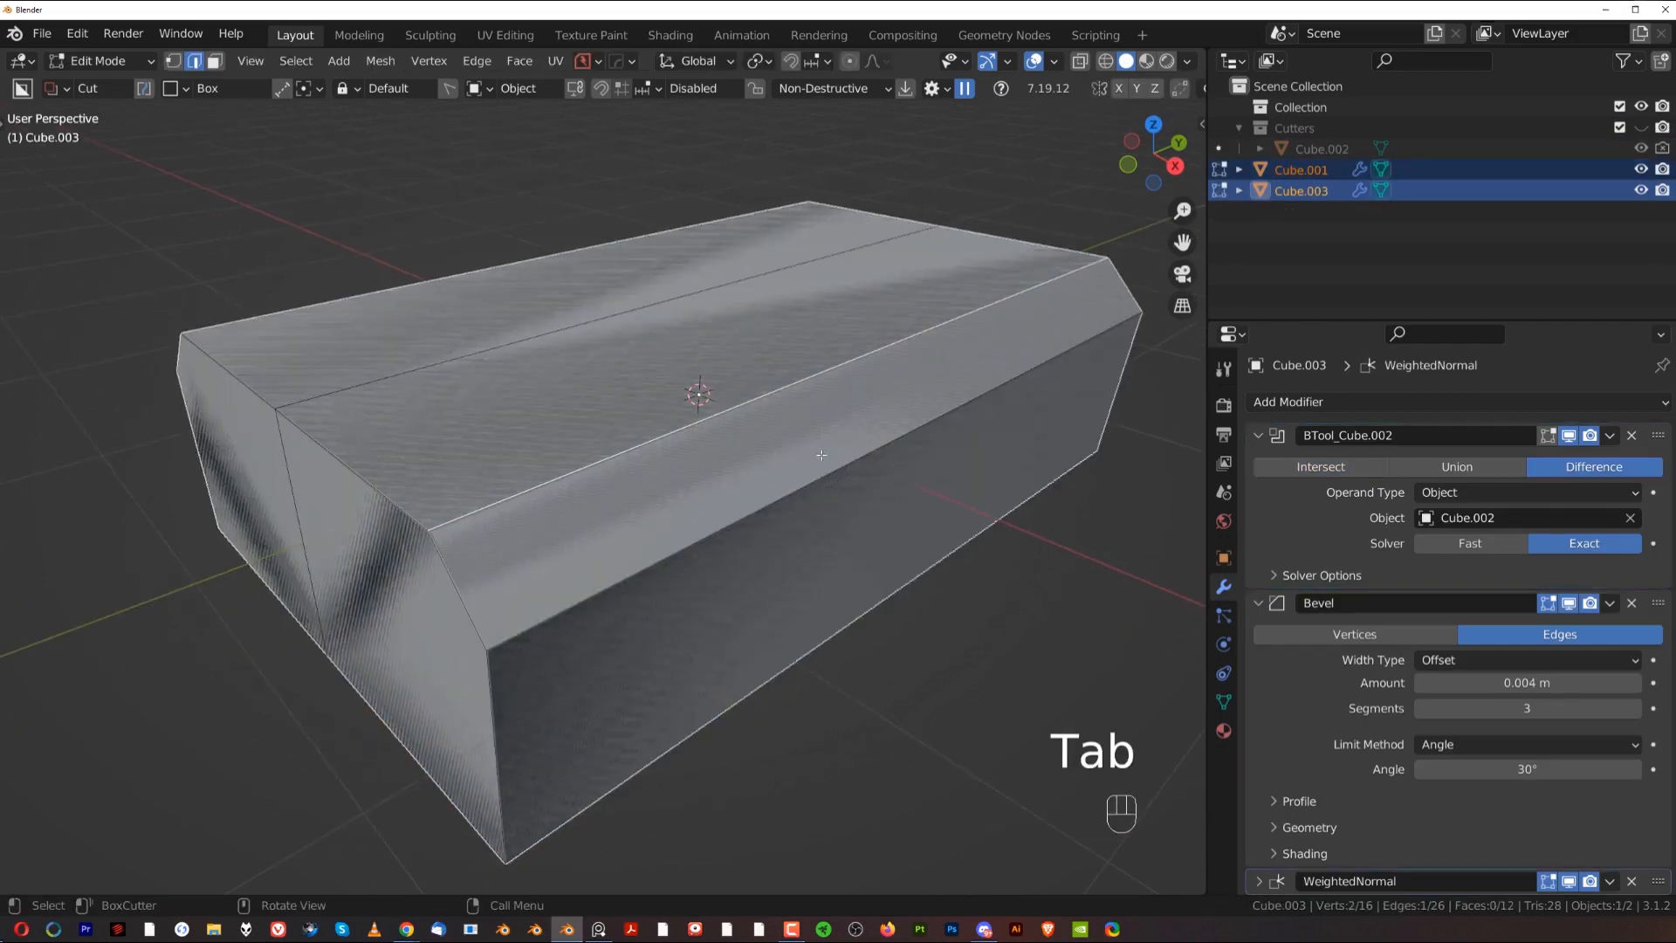
key(ctrl+b)
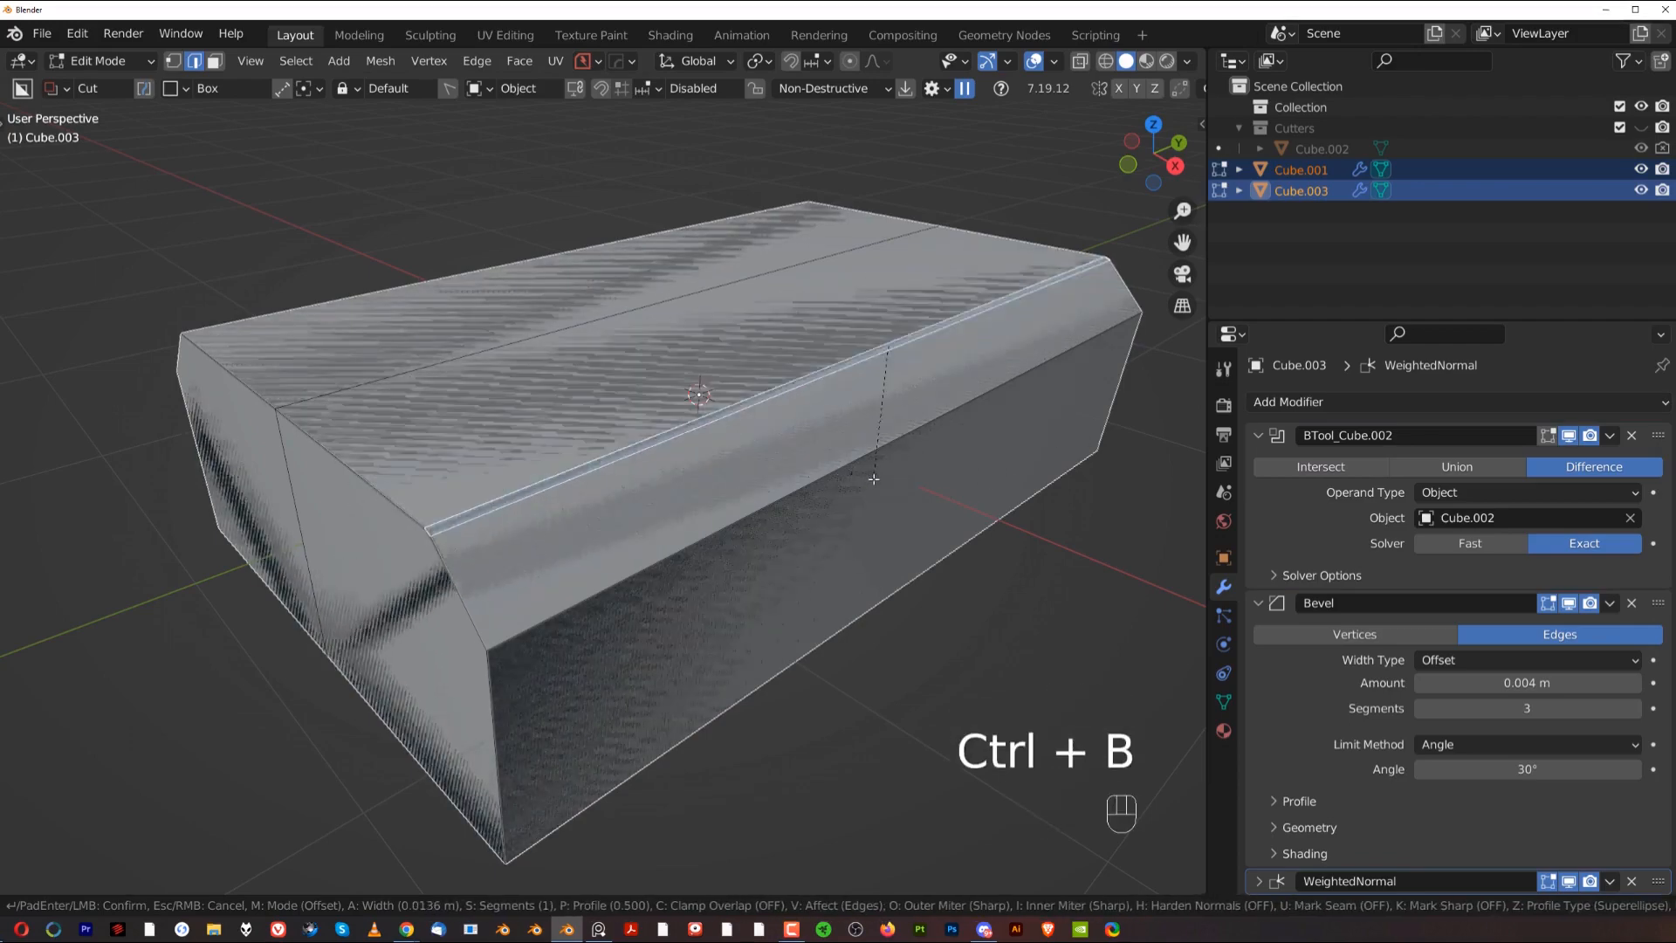
scroll(874, 478, up, 5)
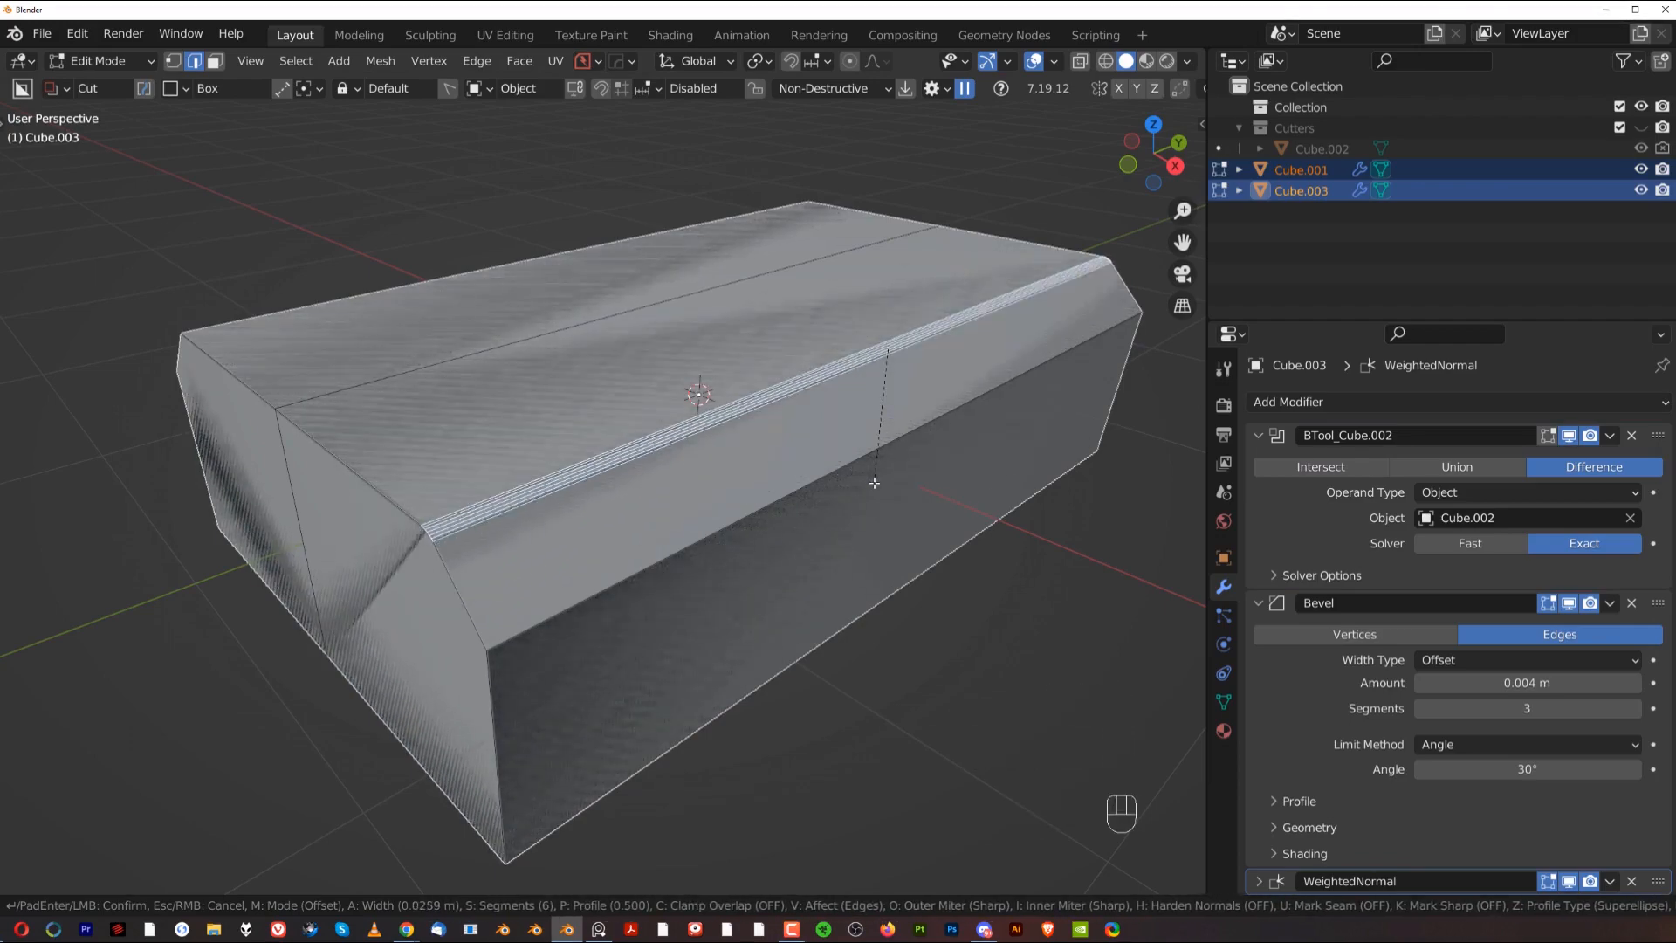
mouse_move(718, 638)
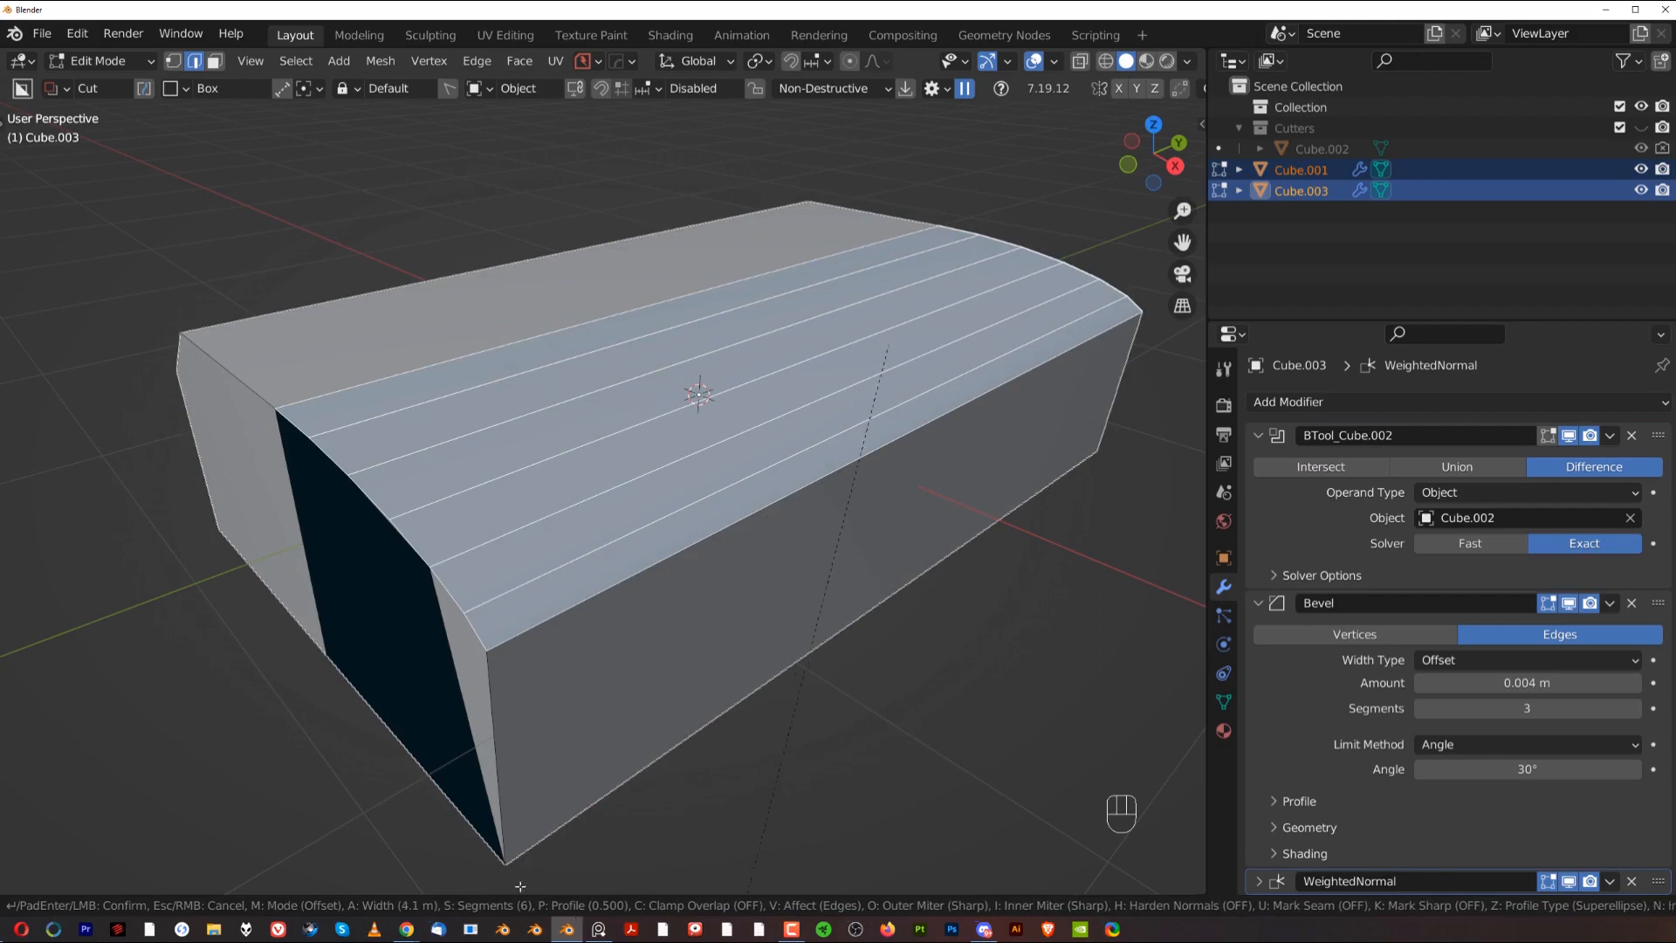
right_click(751, 373)
Step: Bevel the selected upper front edge about 0.04 m wide with 6 segments and return to Object Mode
key(ctrl+b)
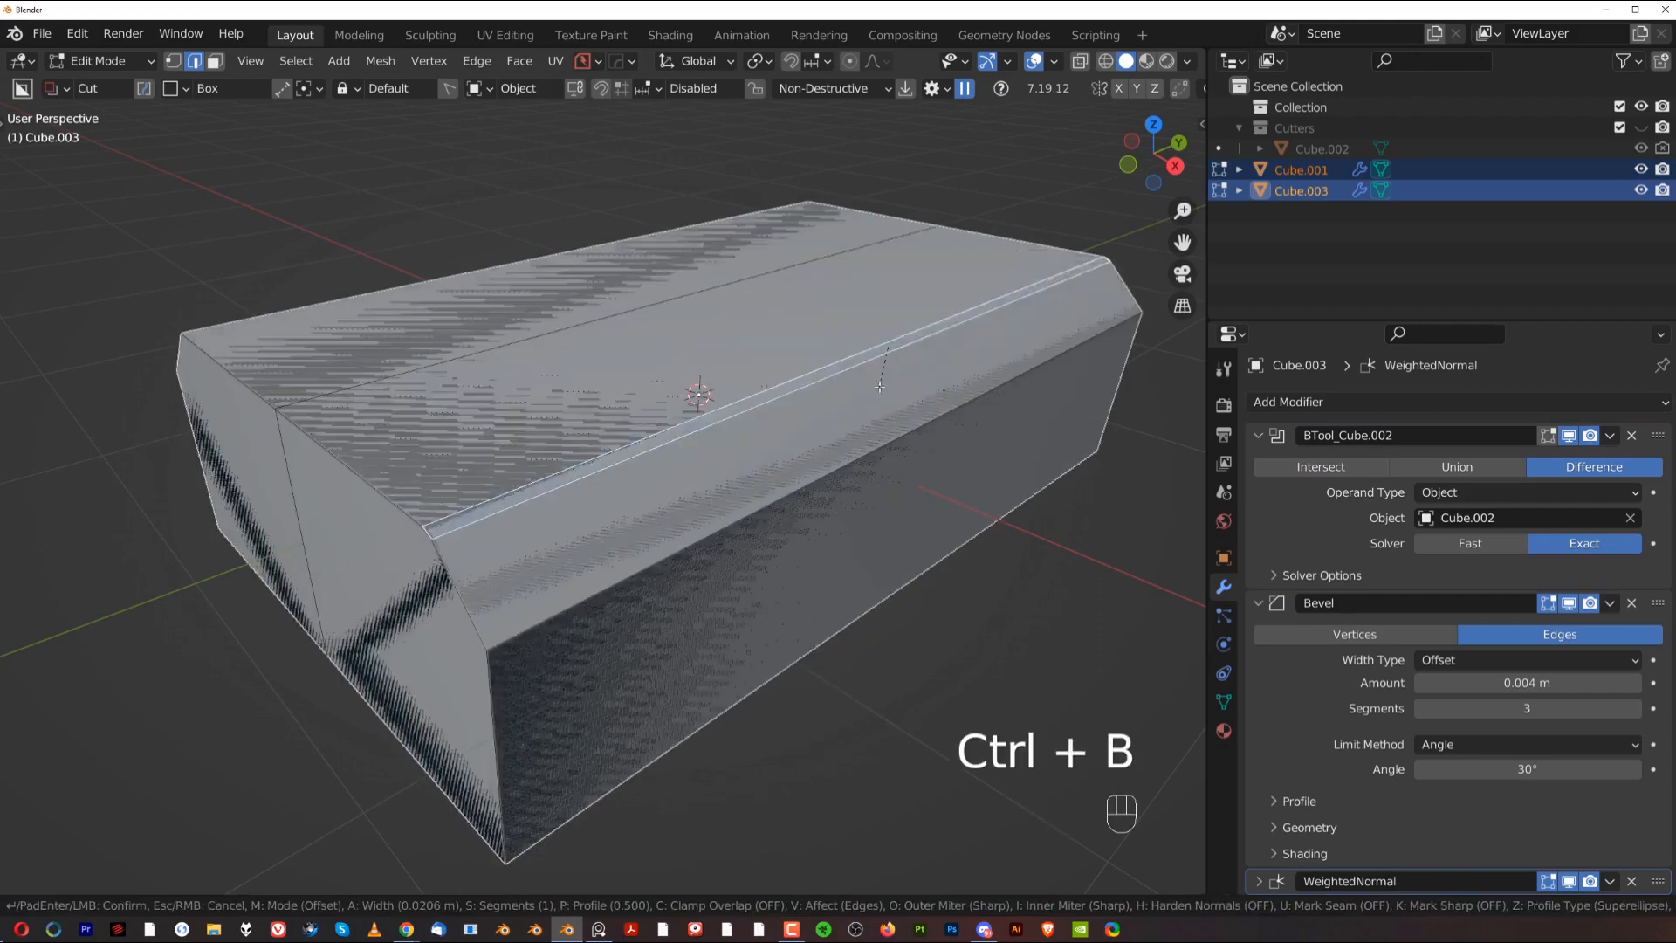
scroll(880, 393, up, 3)
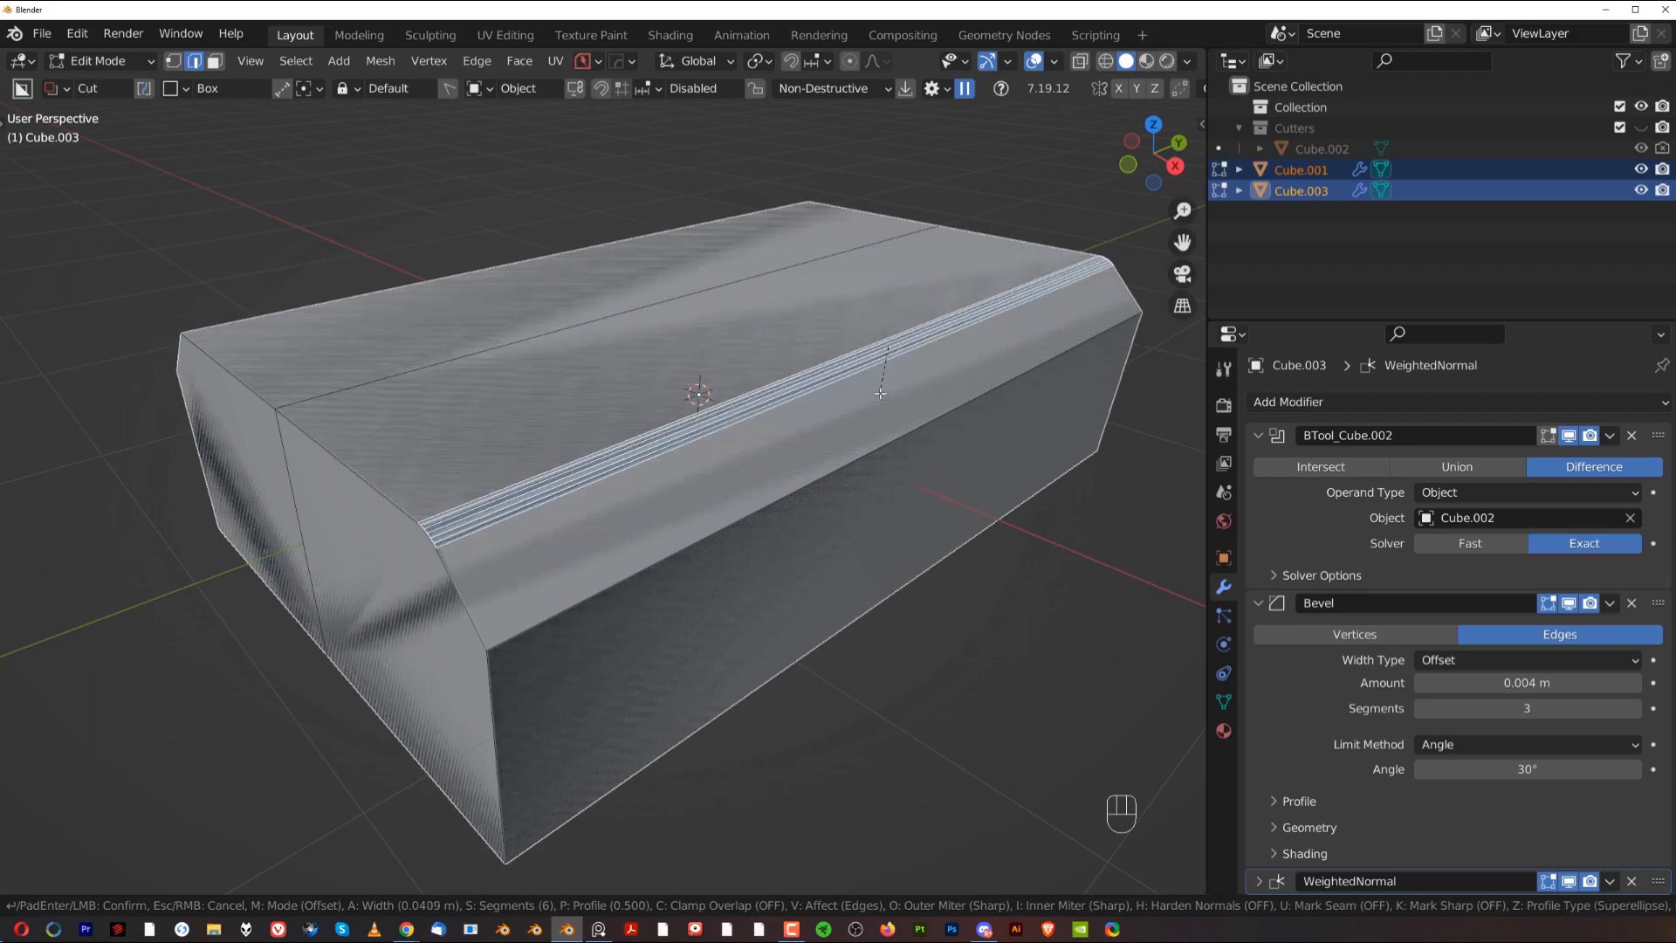
click(837, 450)
key(Tab)
click(853, 330)
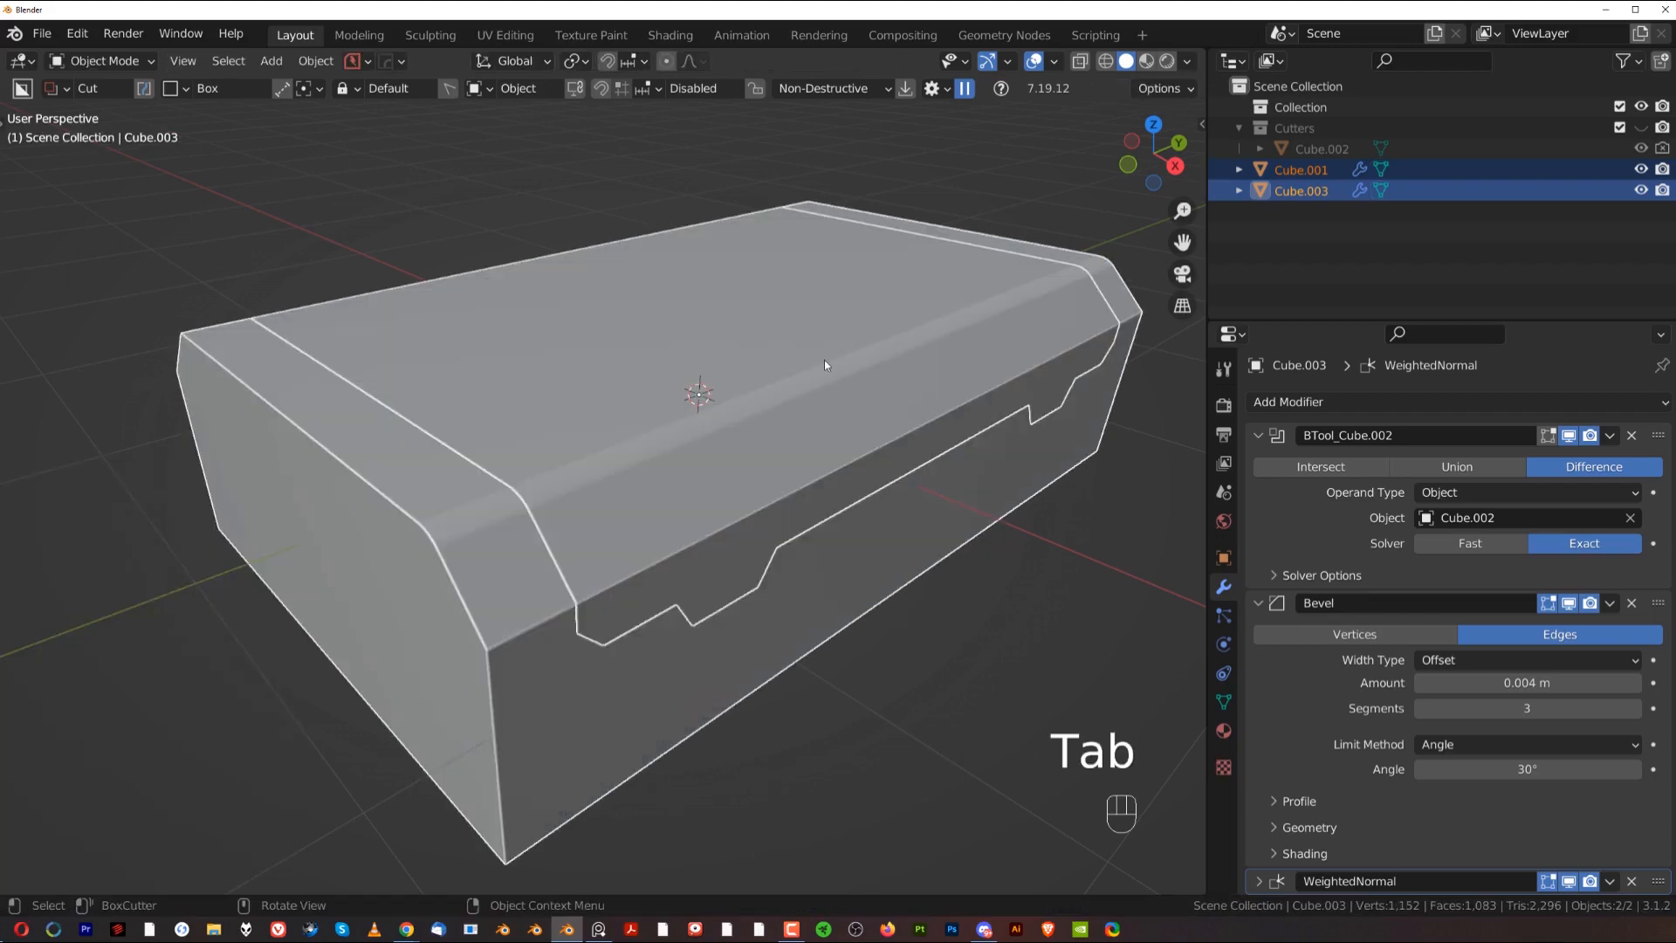
Step: Bevel the long lower front edge of the box about 0.035 m wide with 6 segments in Edit Mode and return to Object Mode
middle_drag(826, 365, 558, 454)
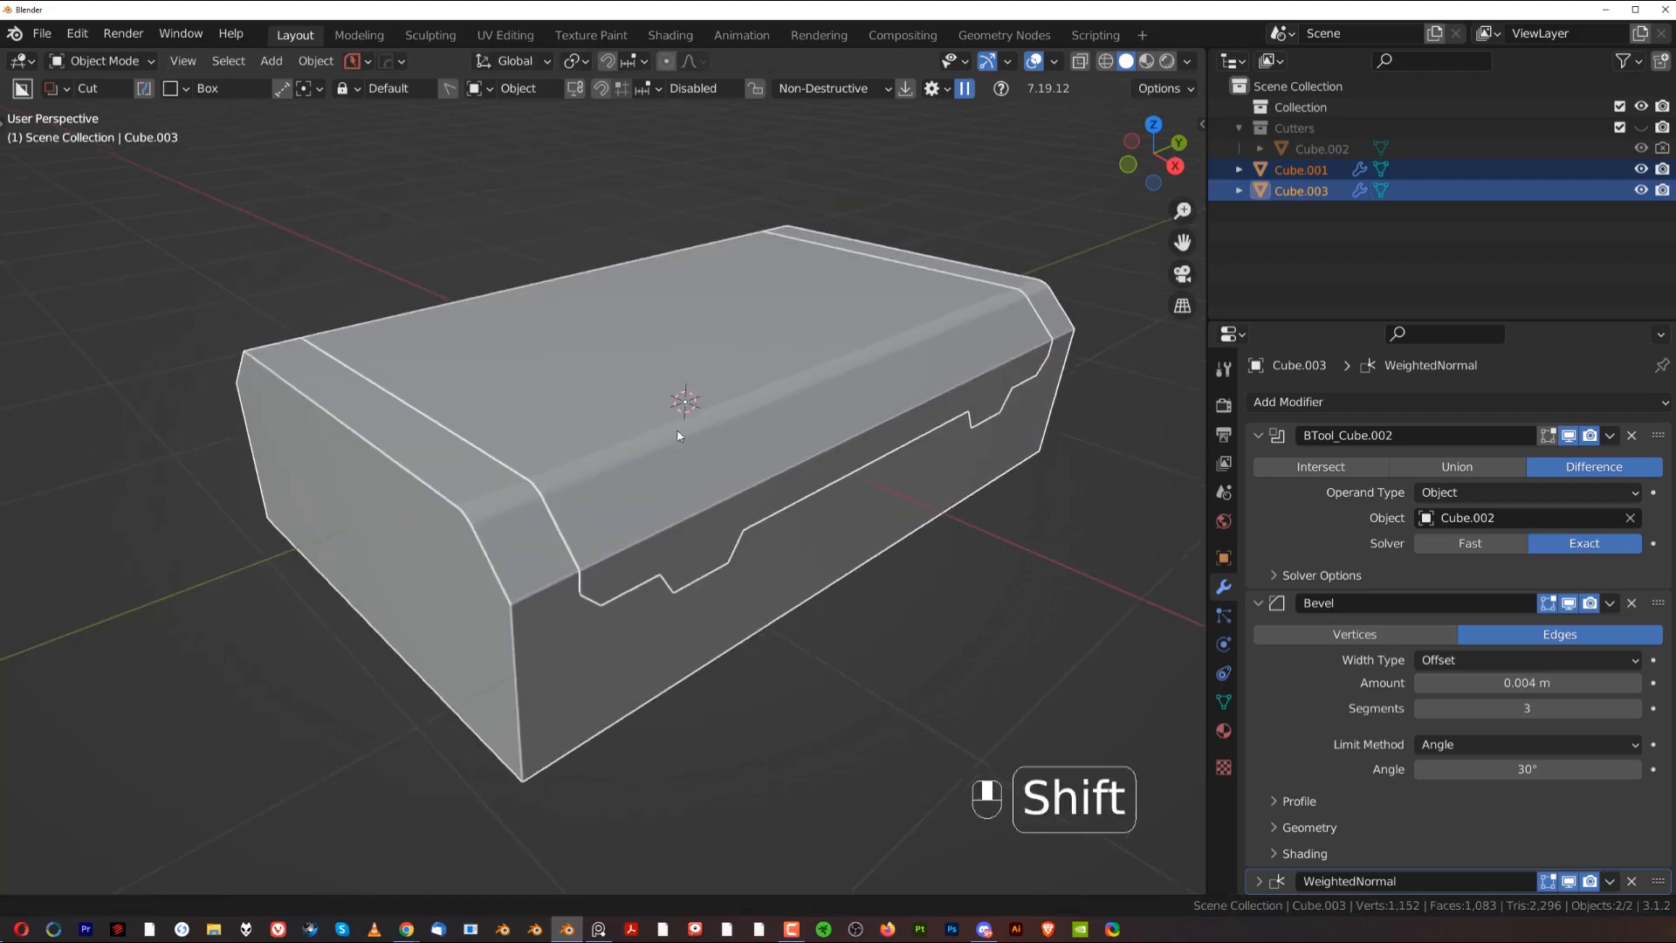
scroll(605, 426, up, 2)
key(Tab)
click(602, 543)
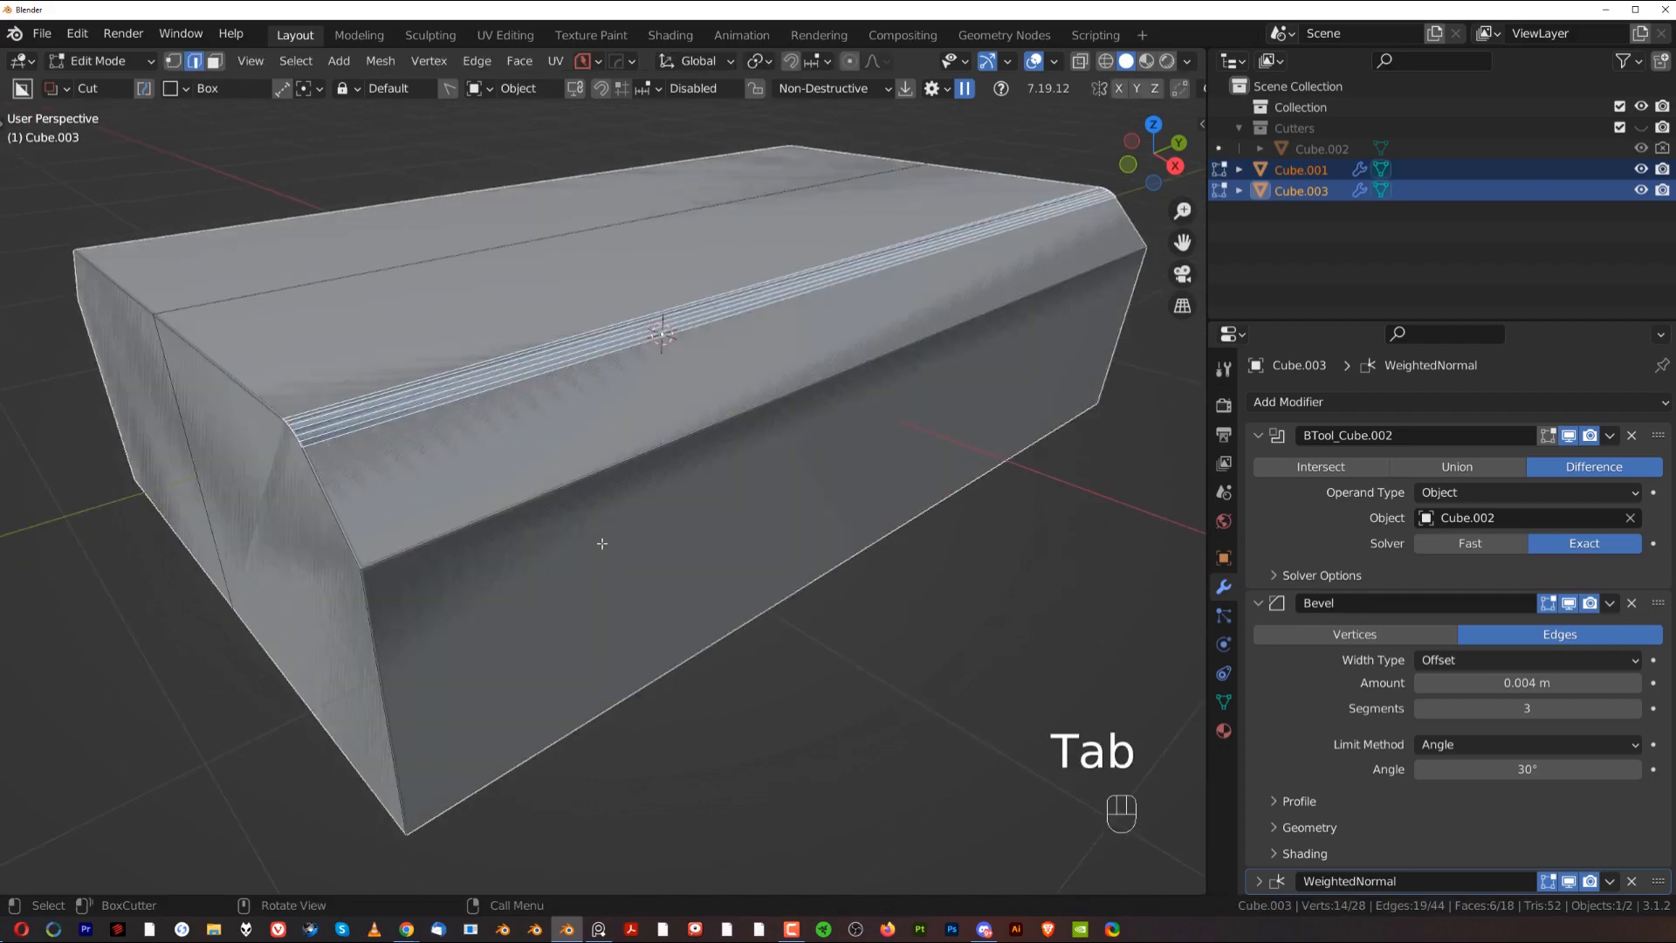
click(465, 532)
key(ctrl+b)
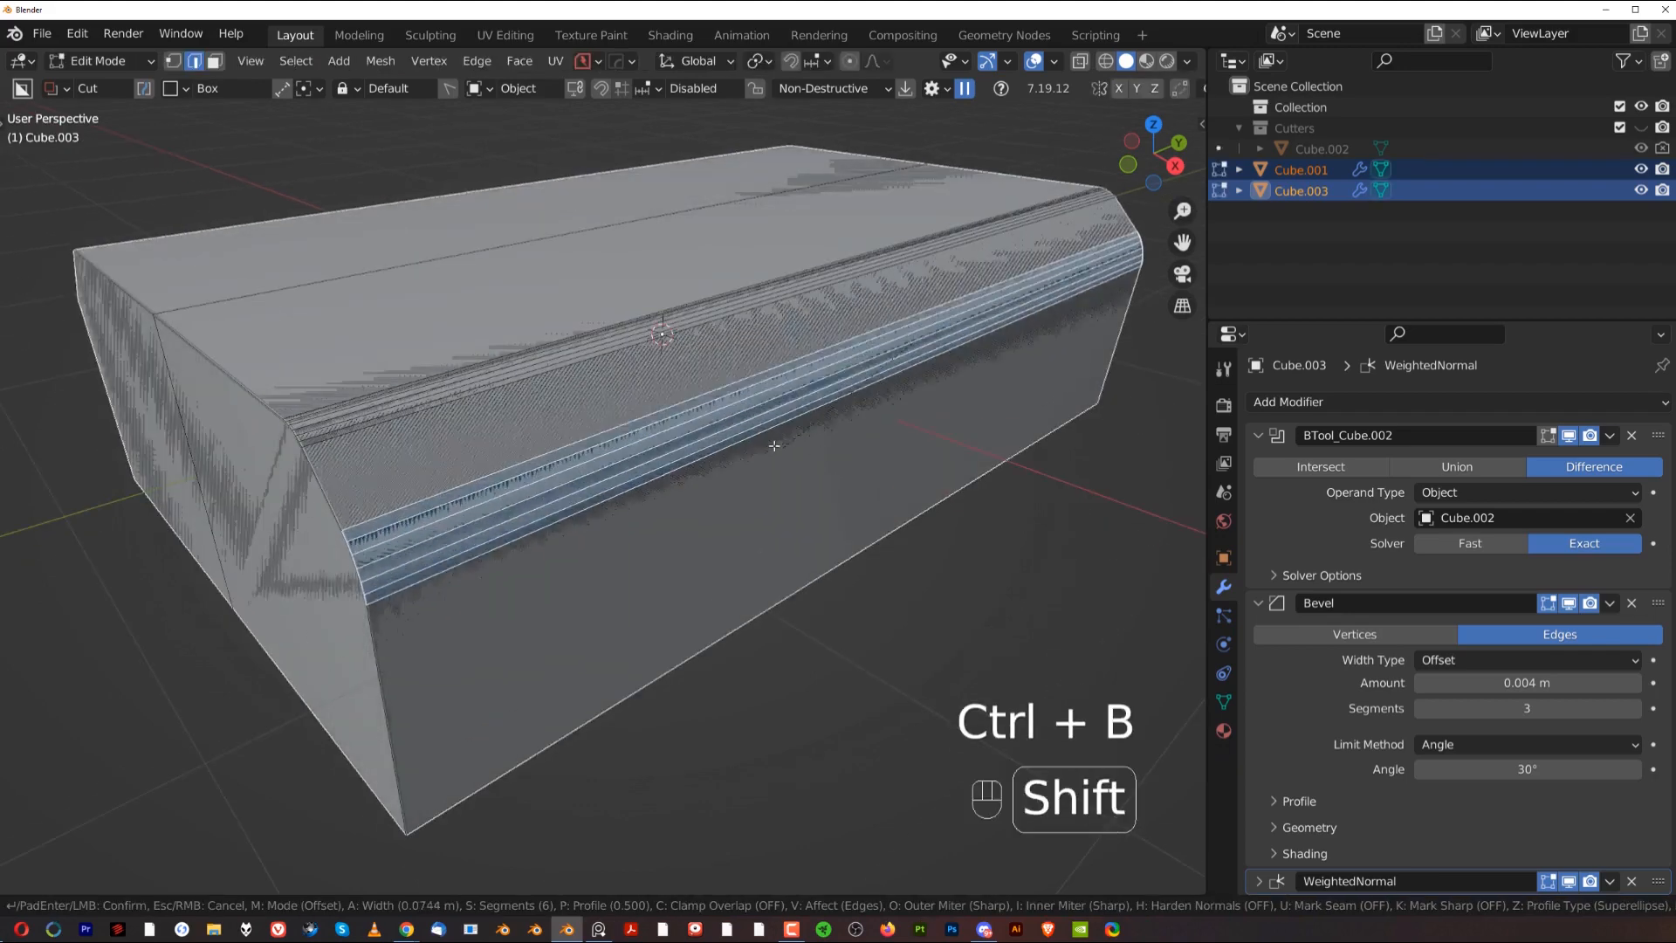
right_click(805, 462)
key(ctrl+b)
click(769, 502)
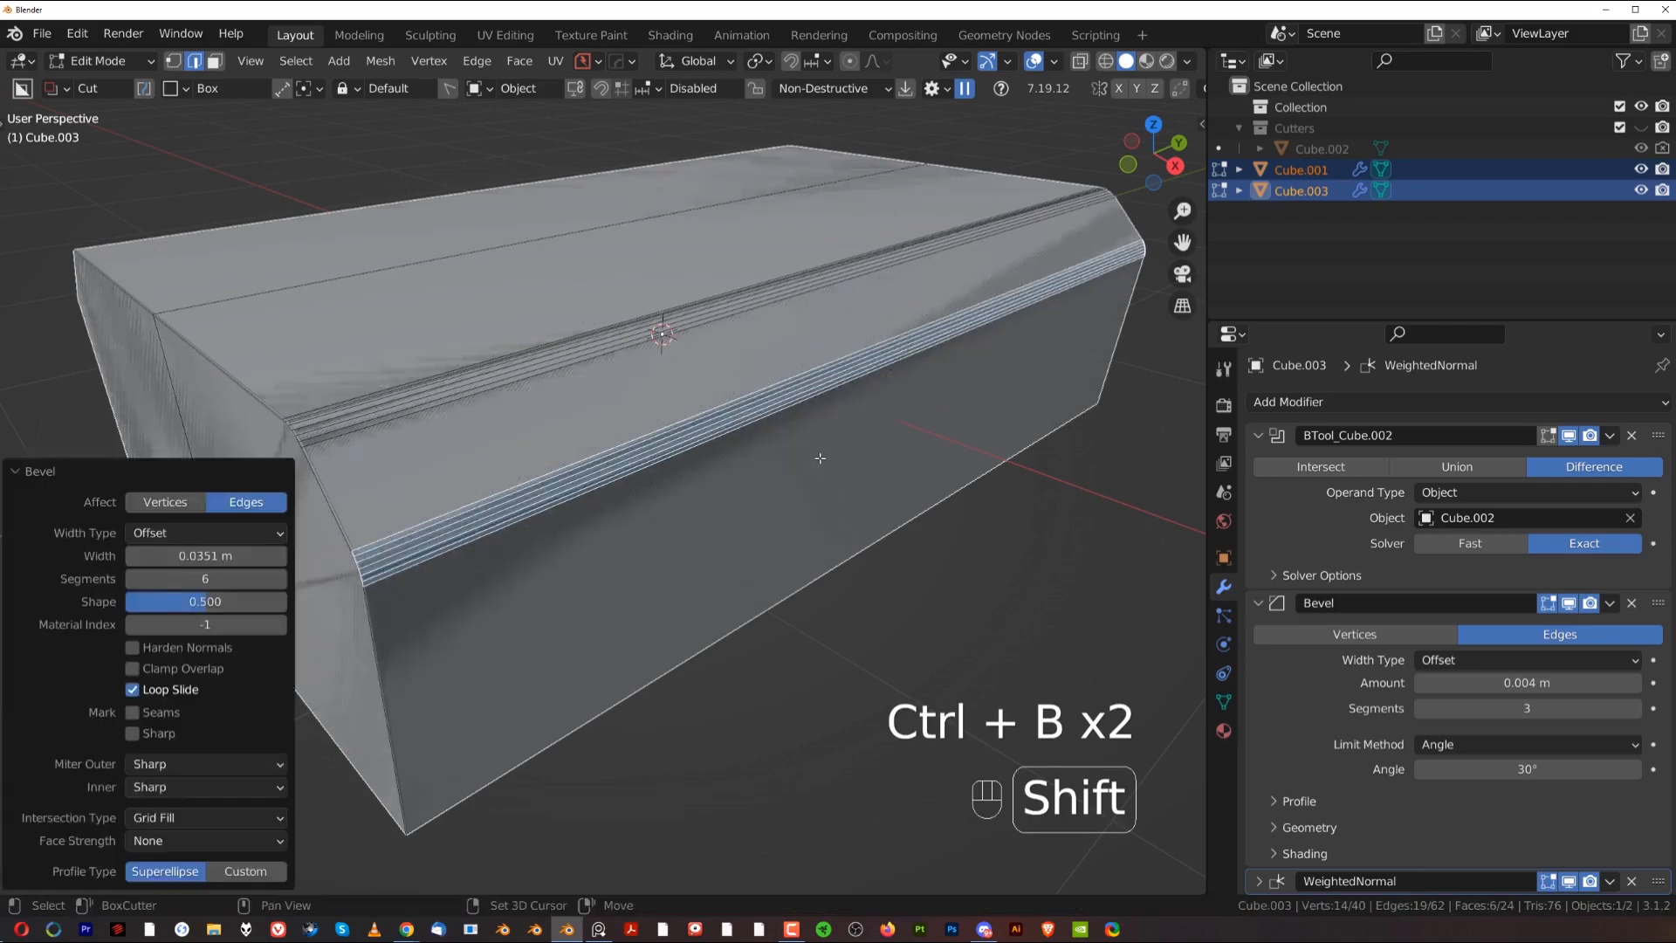
shift+middle_drag(768, 502, 724, 534)
key(Tab)
click(670, 357)
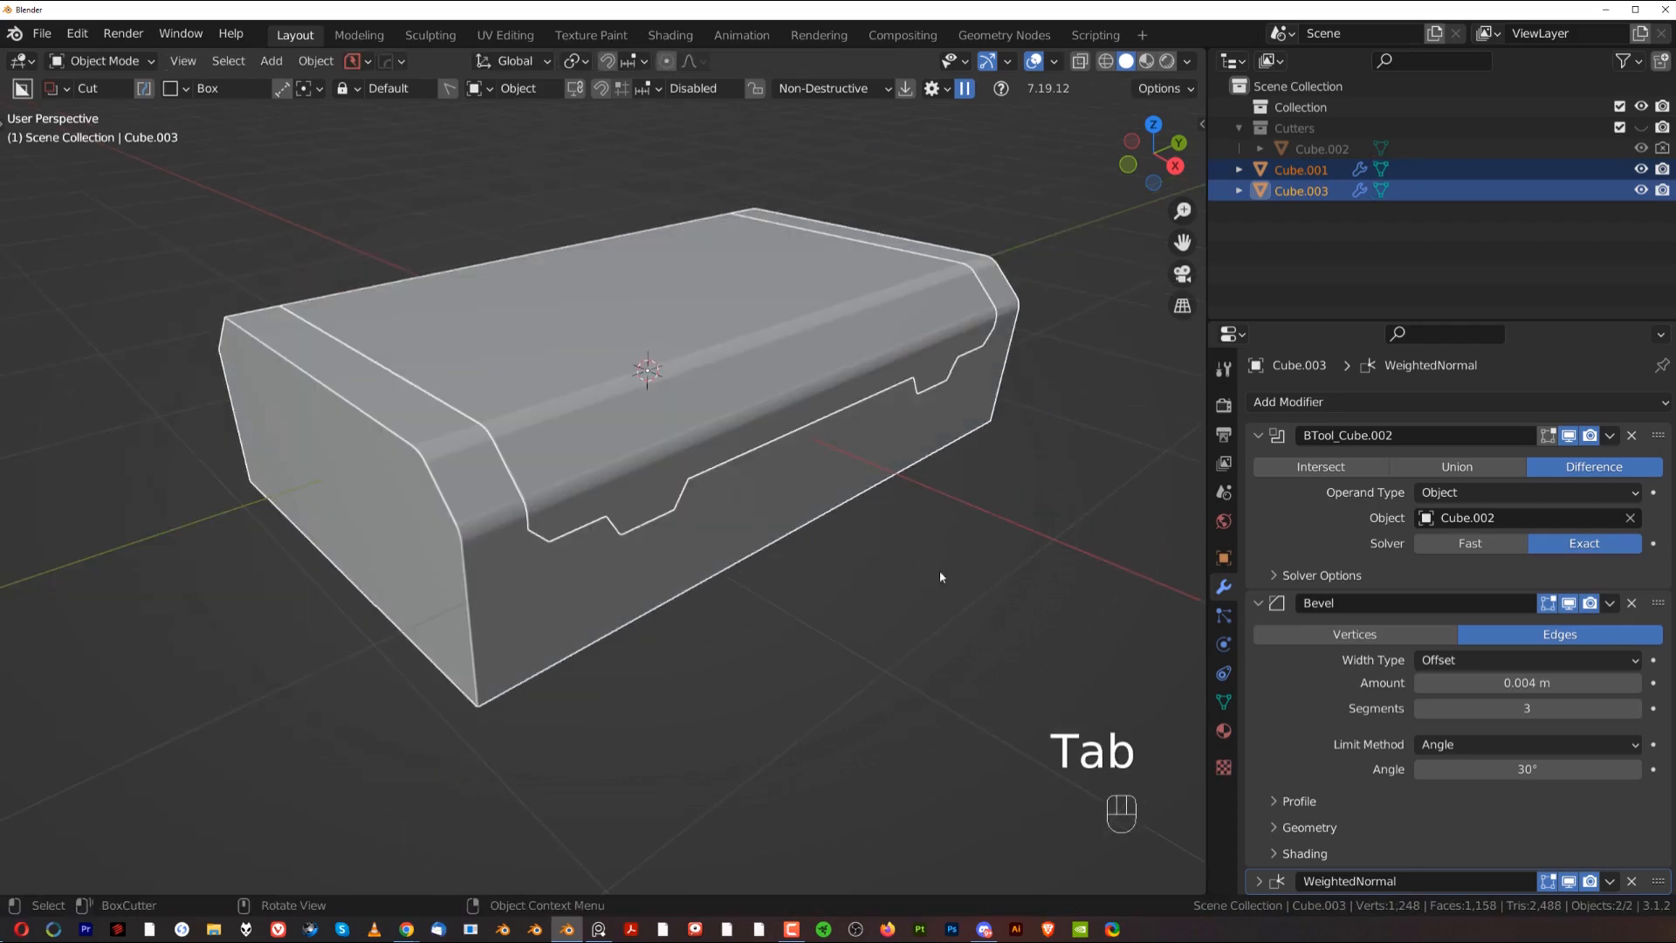
Step: Select both box parts, enter Edit Mode in edge selection and select all their geometry
middle_drag(939, 569, 489, 557)
click(542, 460)
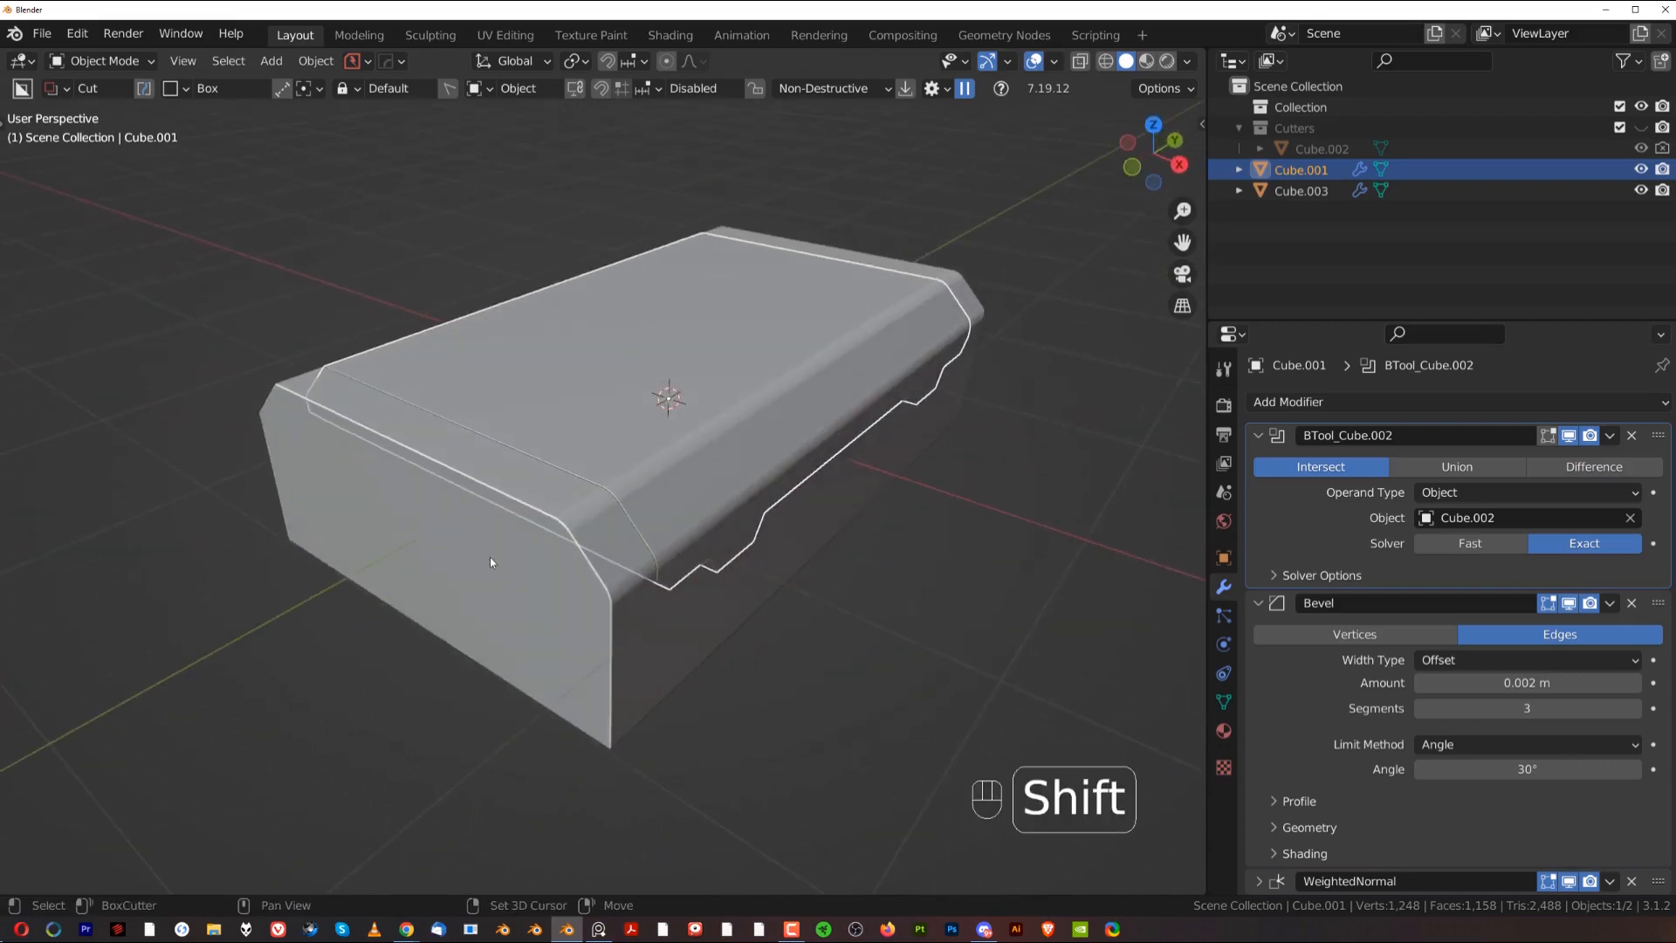
shift+click(522, 523)
key(Tab)
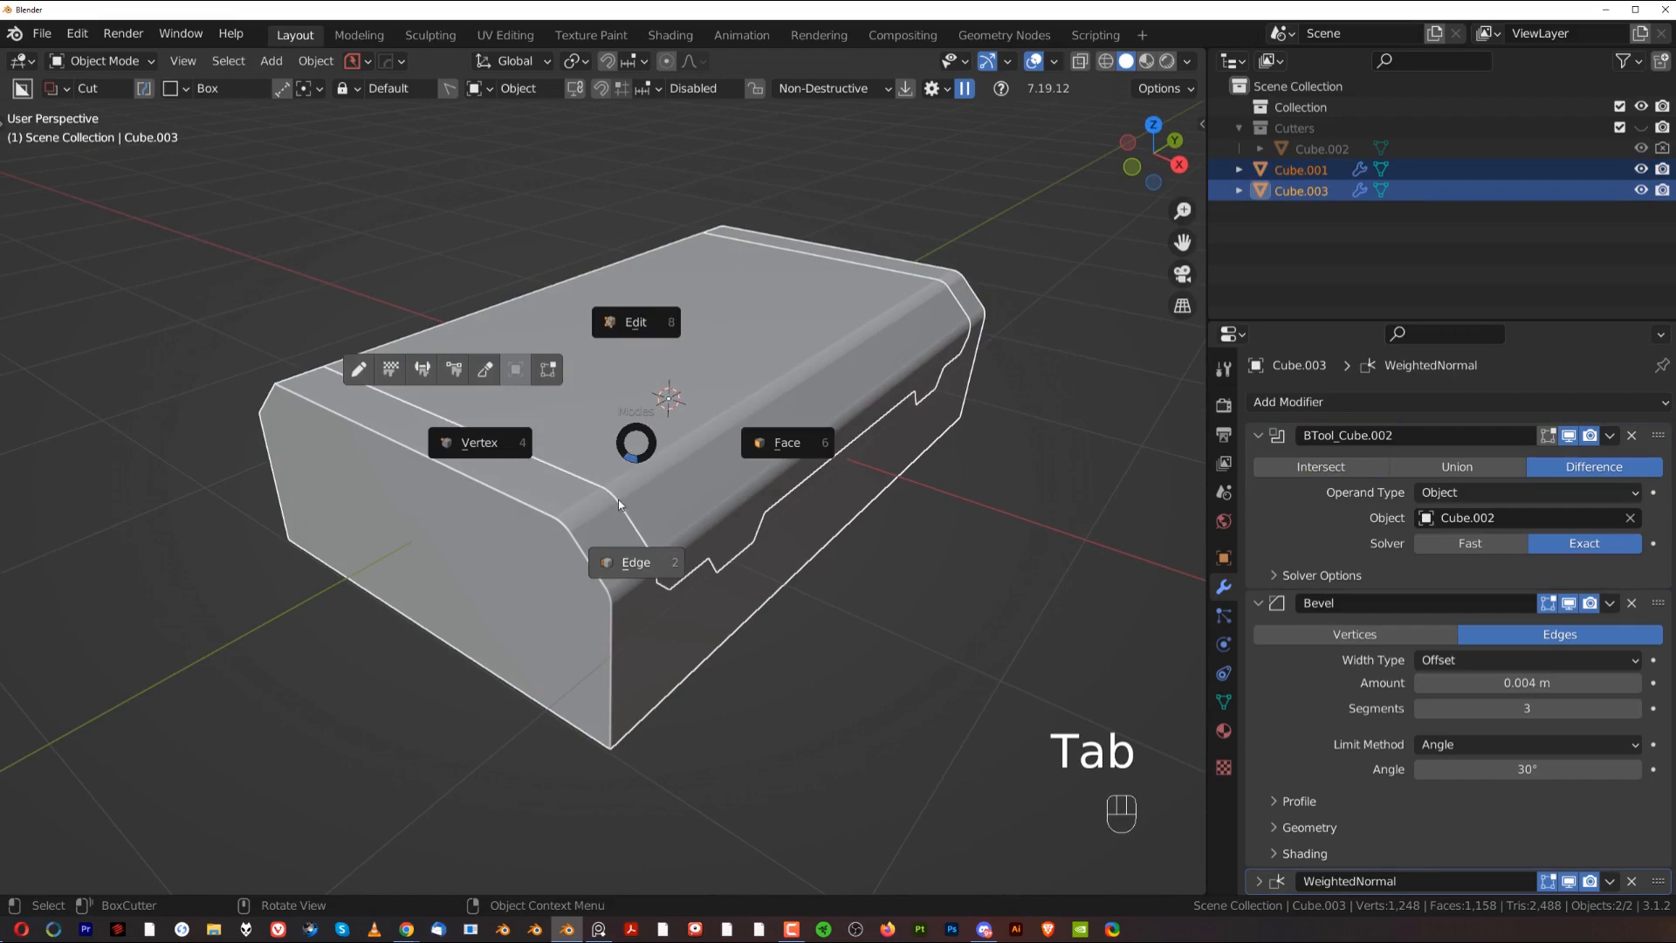
click(625, 566)
key(a)
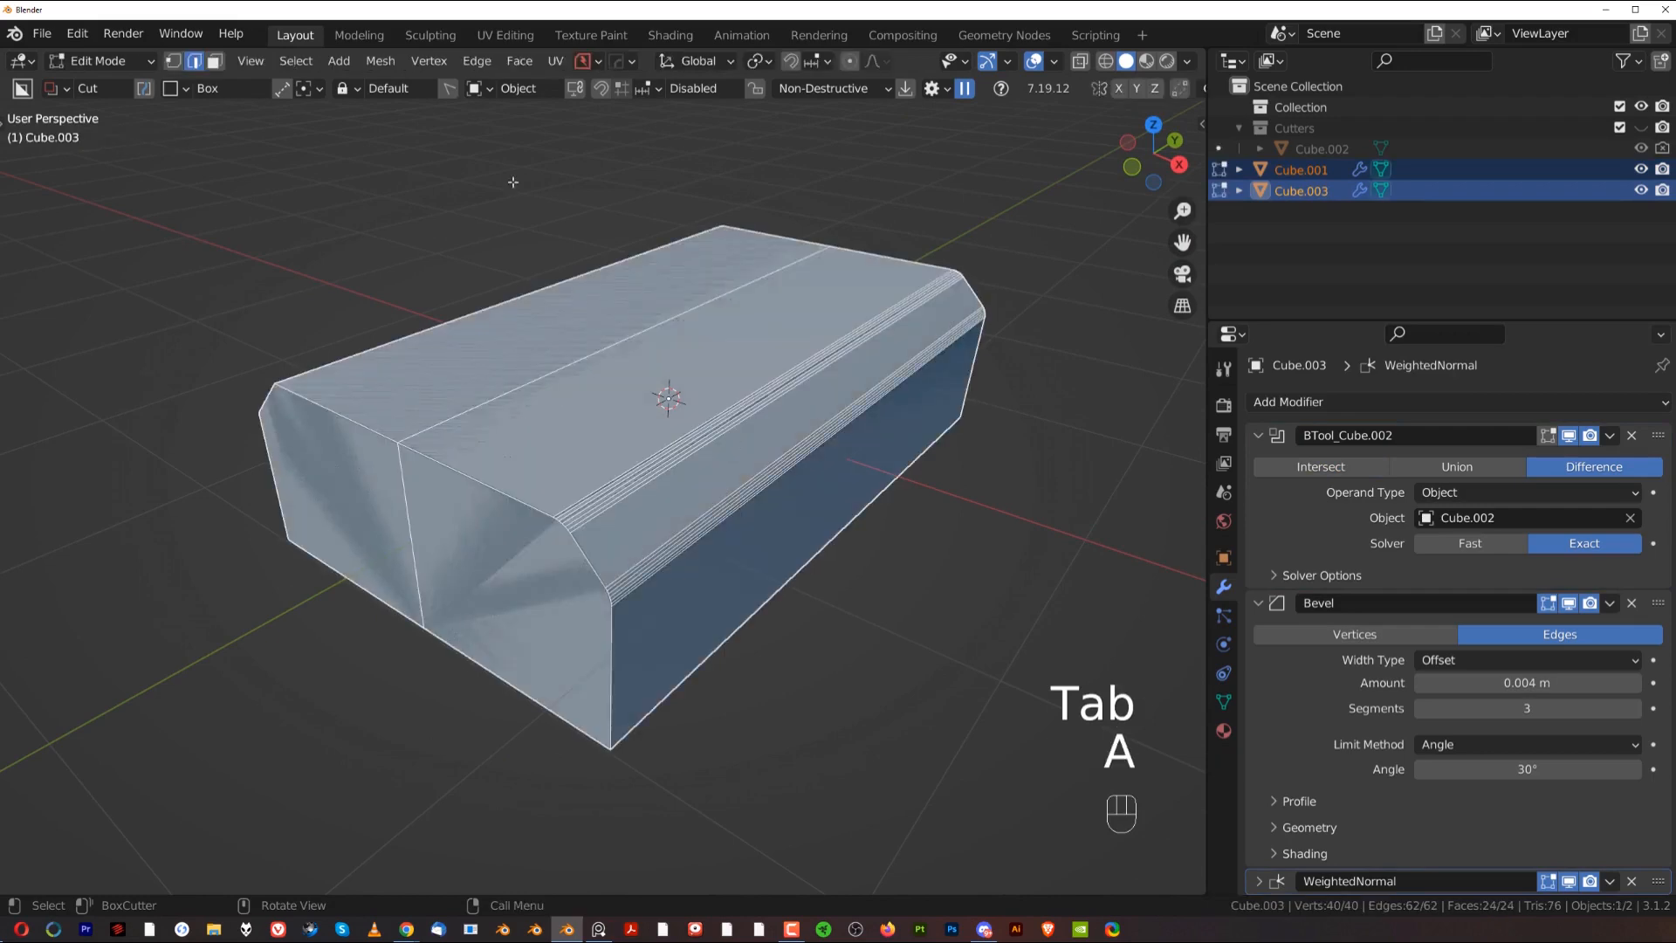
Step: Symmetrize both parts from +X to -X to mirror the front bevels to the rear, and return to Object Mode
click(382, 63)
mouse_move(429, 61)
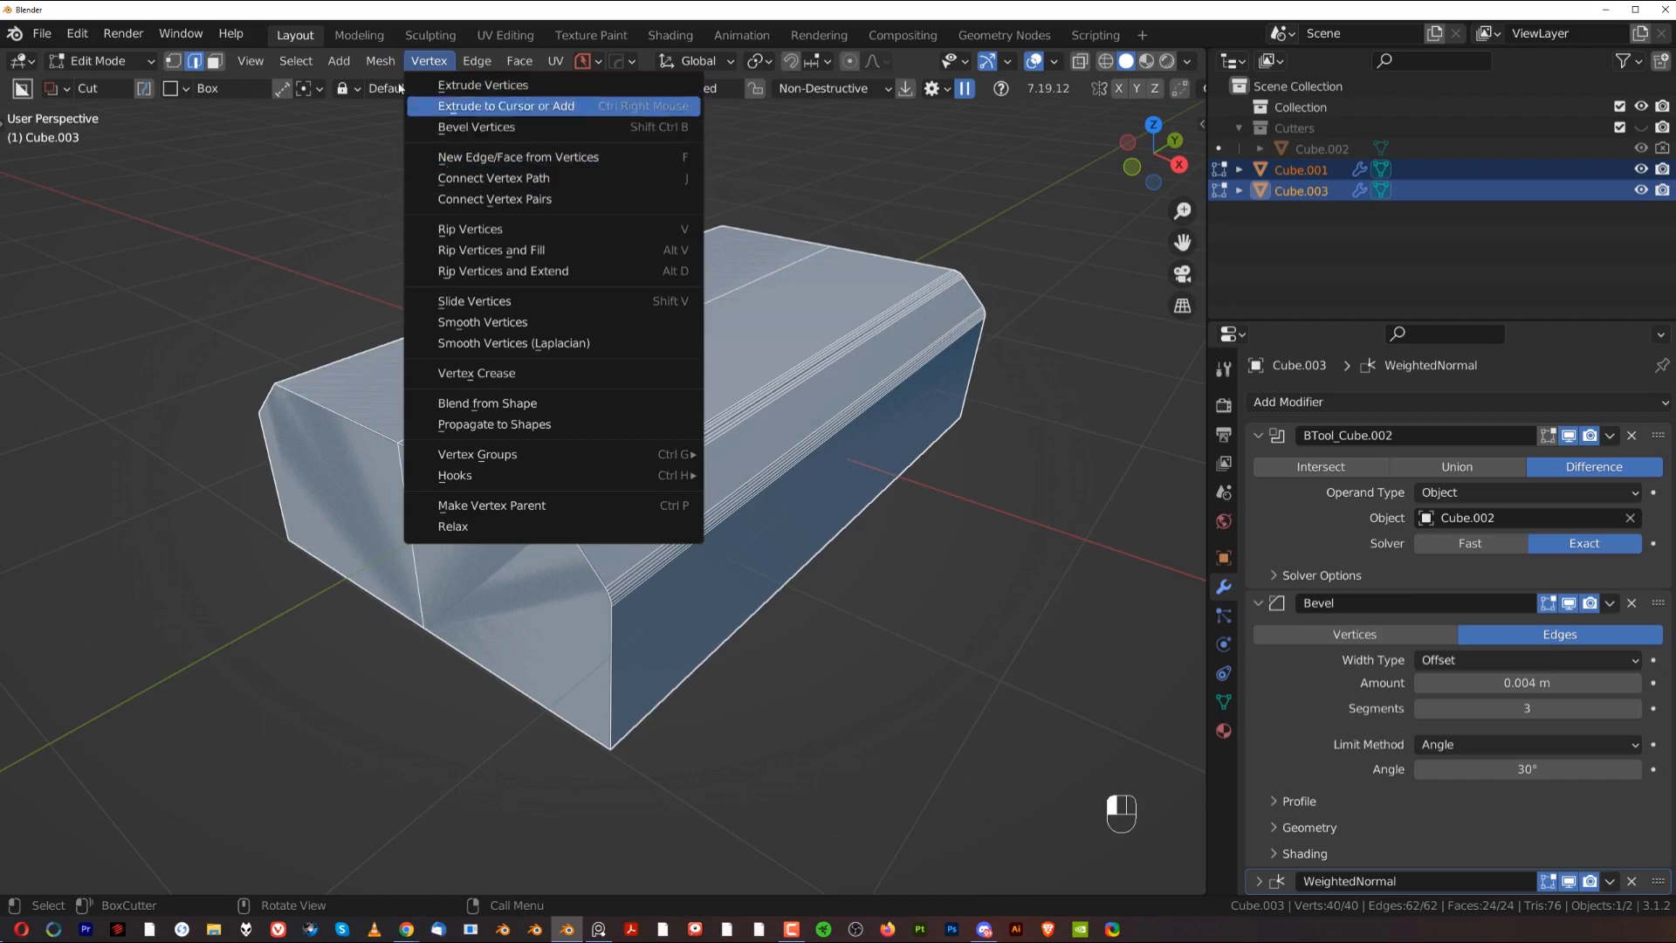
click(450, 352)
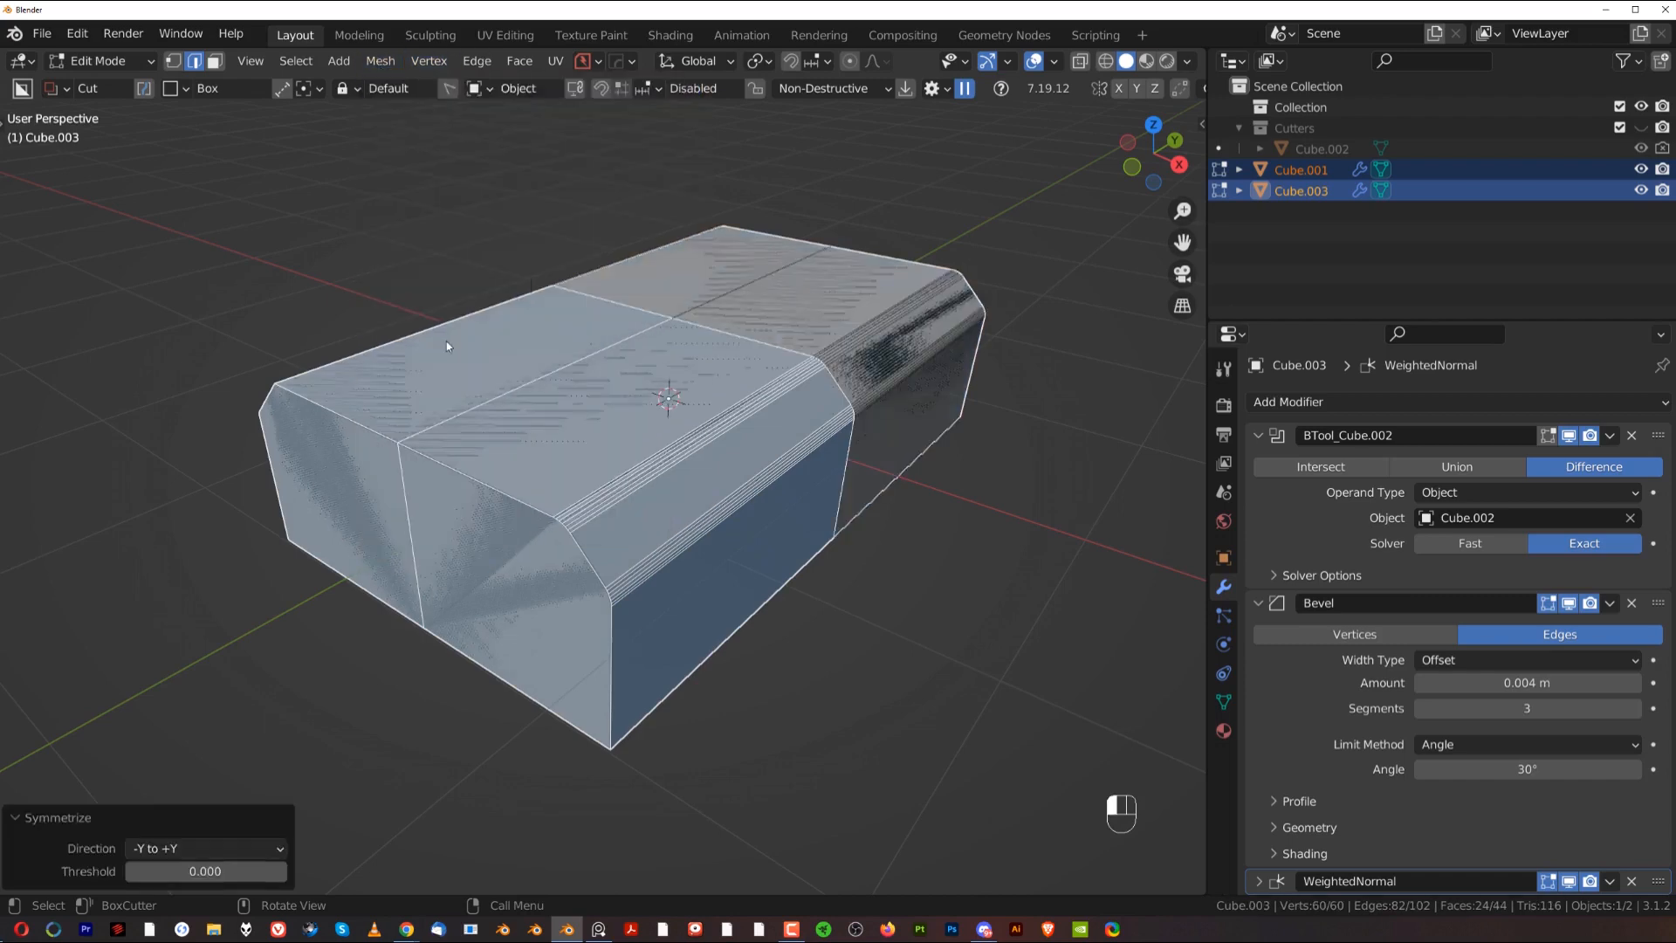
middle_drag(388, 357, 493, 348)
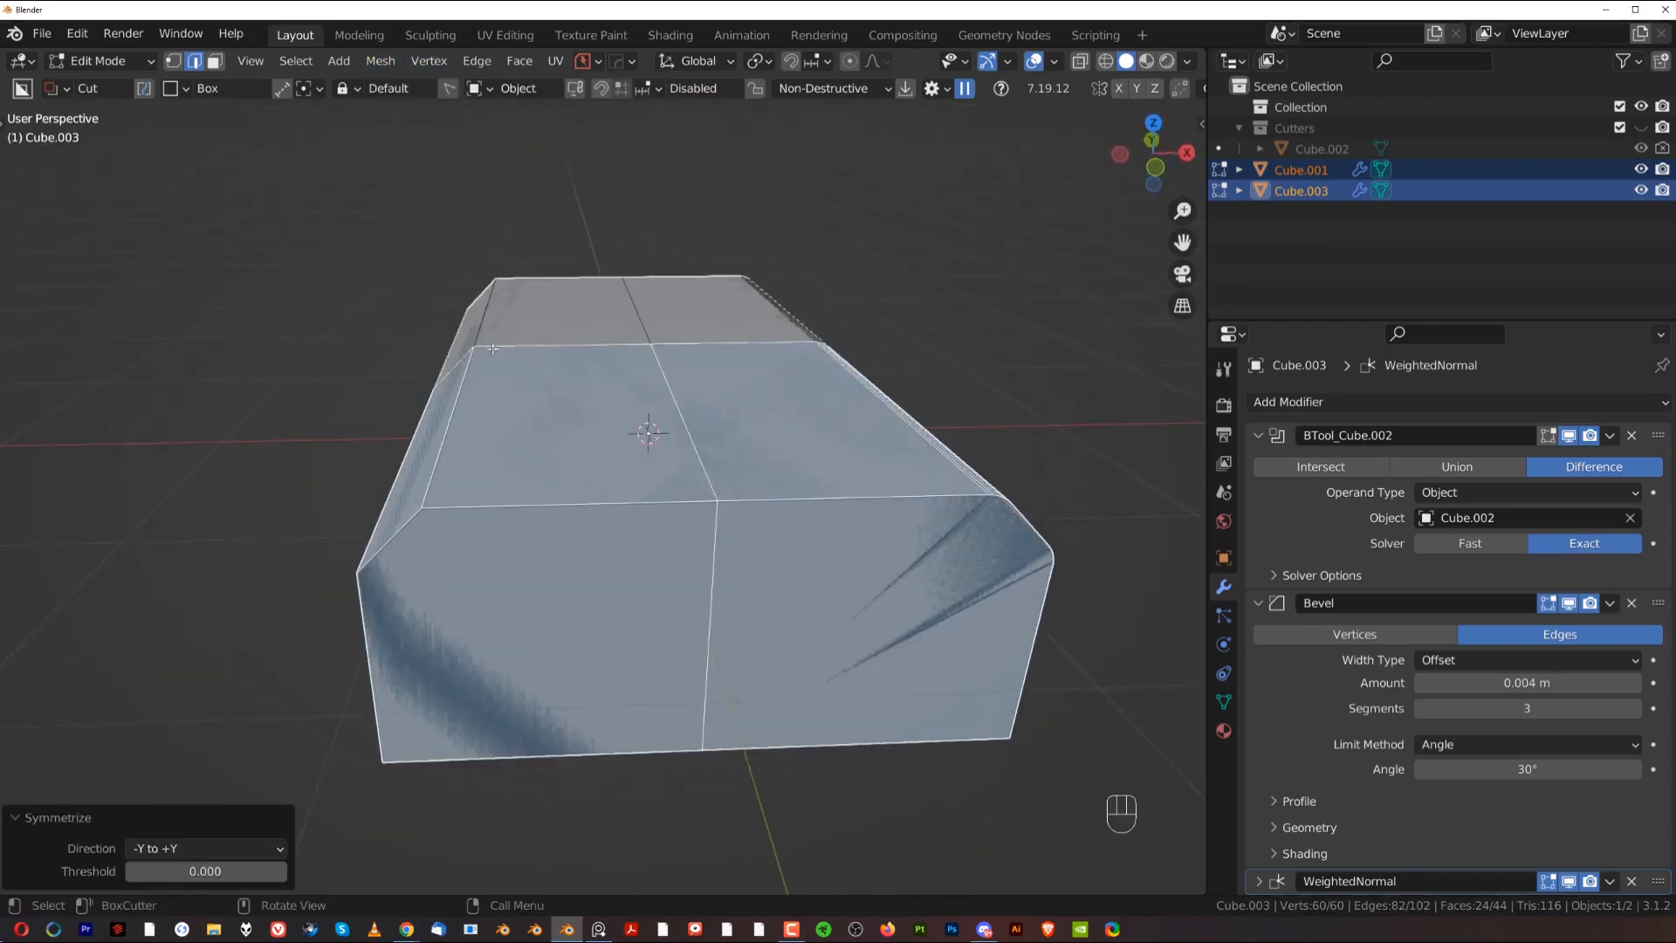
click(156, 851)
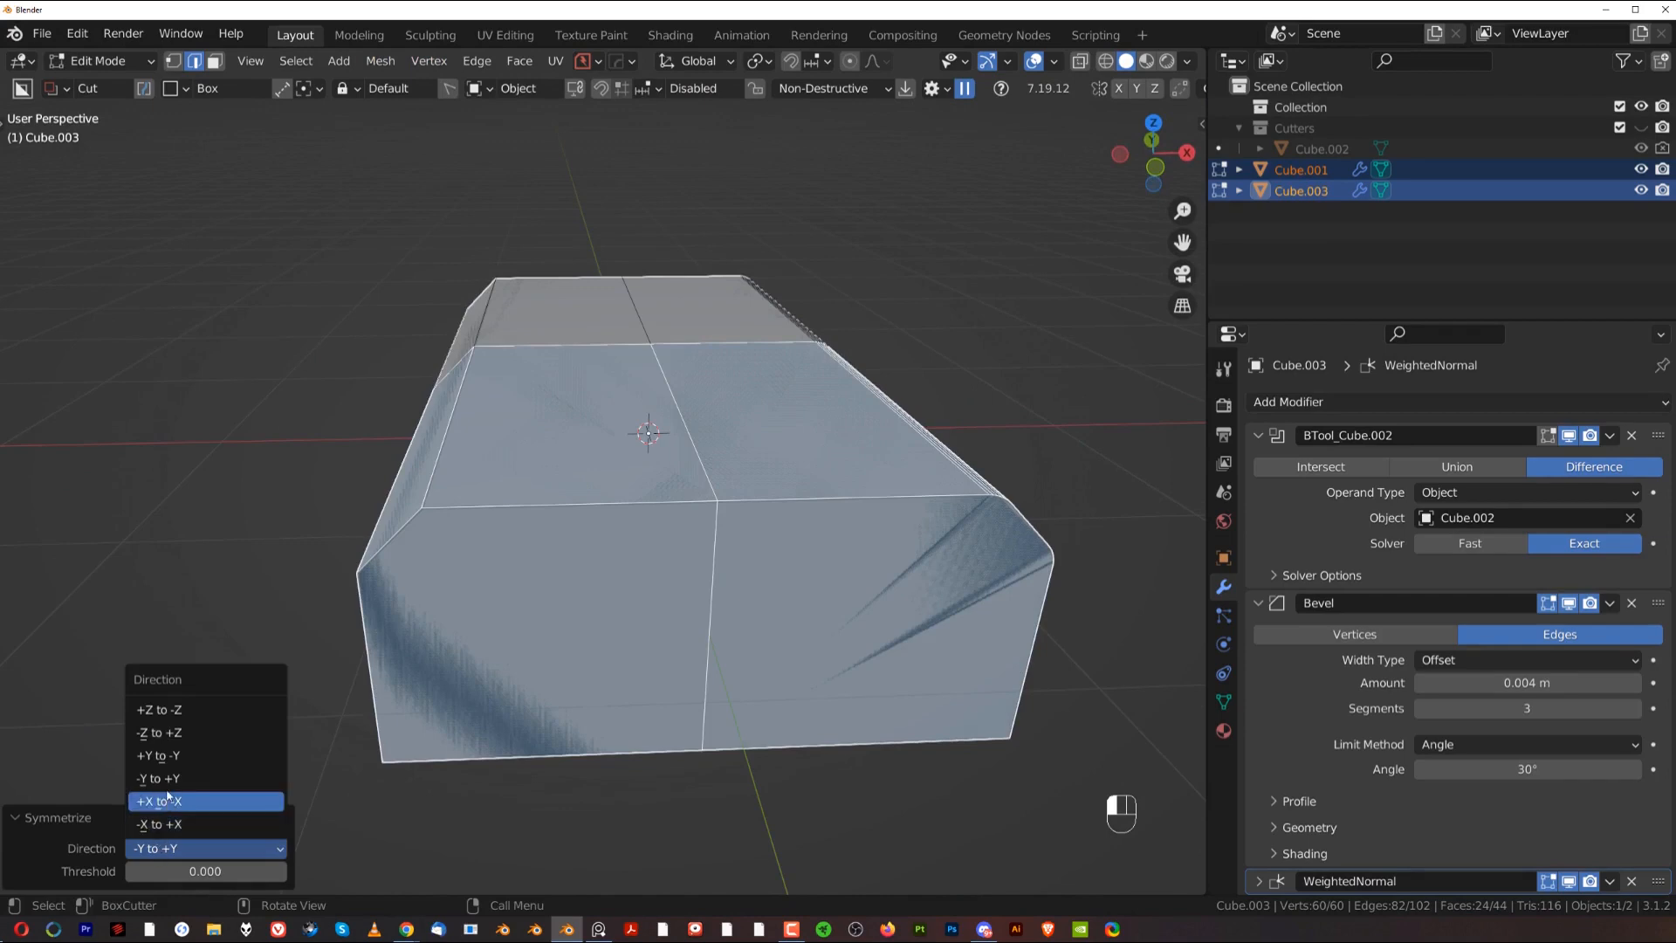
click(178, 822)
click(163, 852)
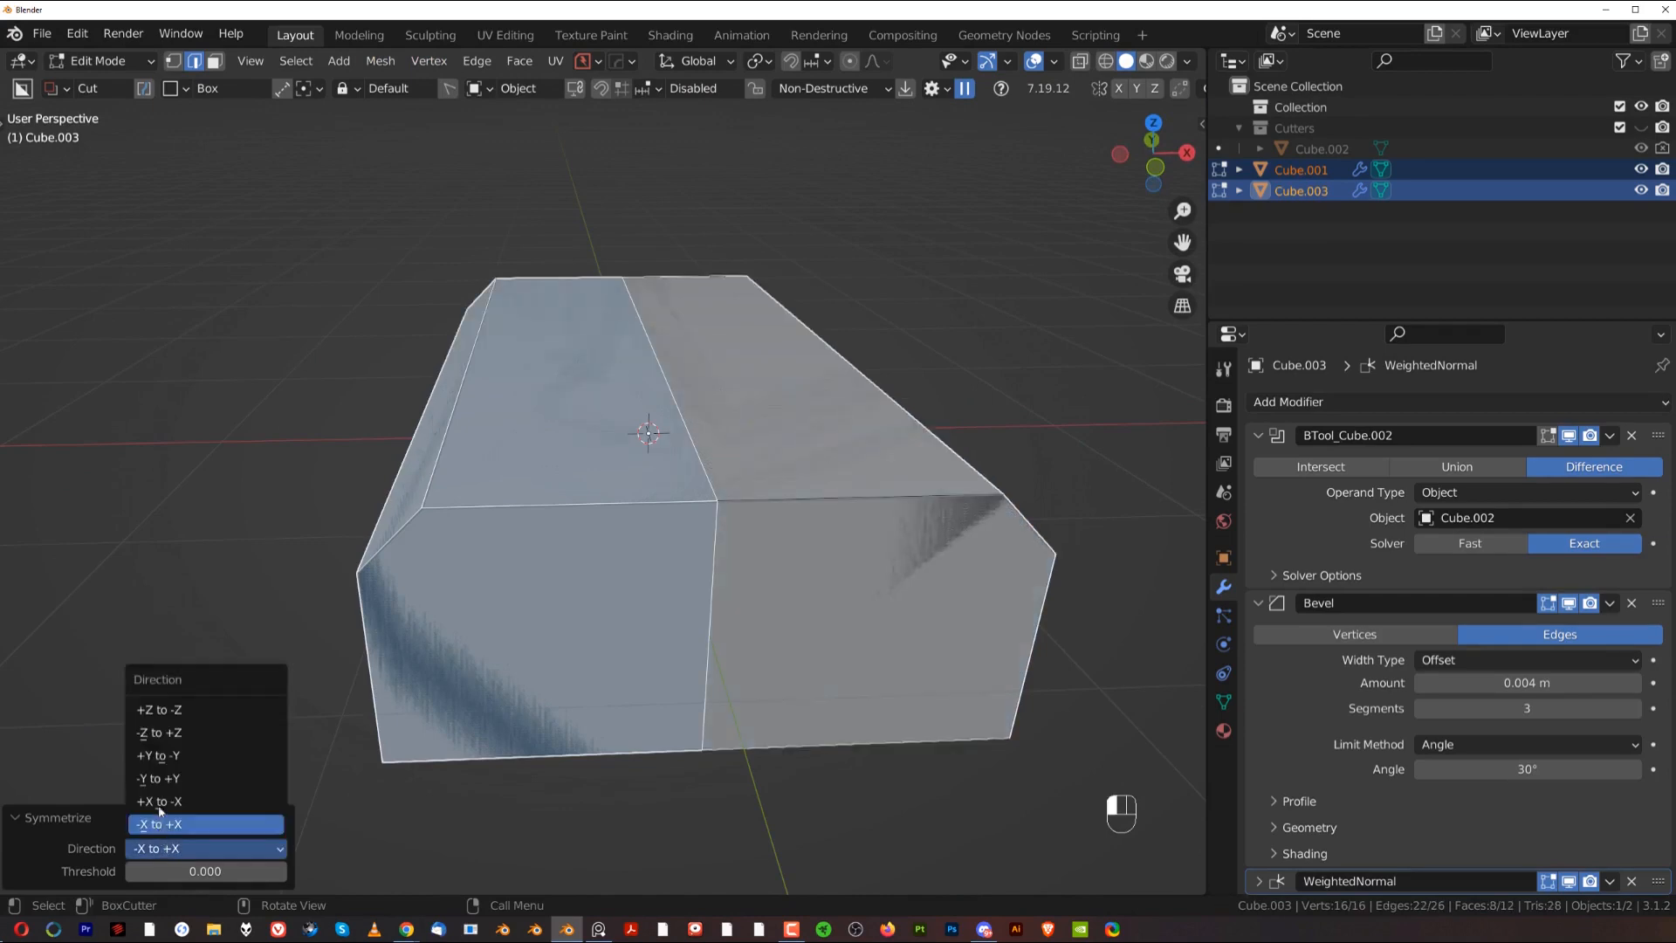
click(171, 801)
key(Tab)
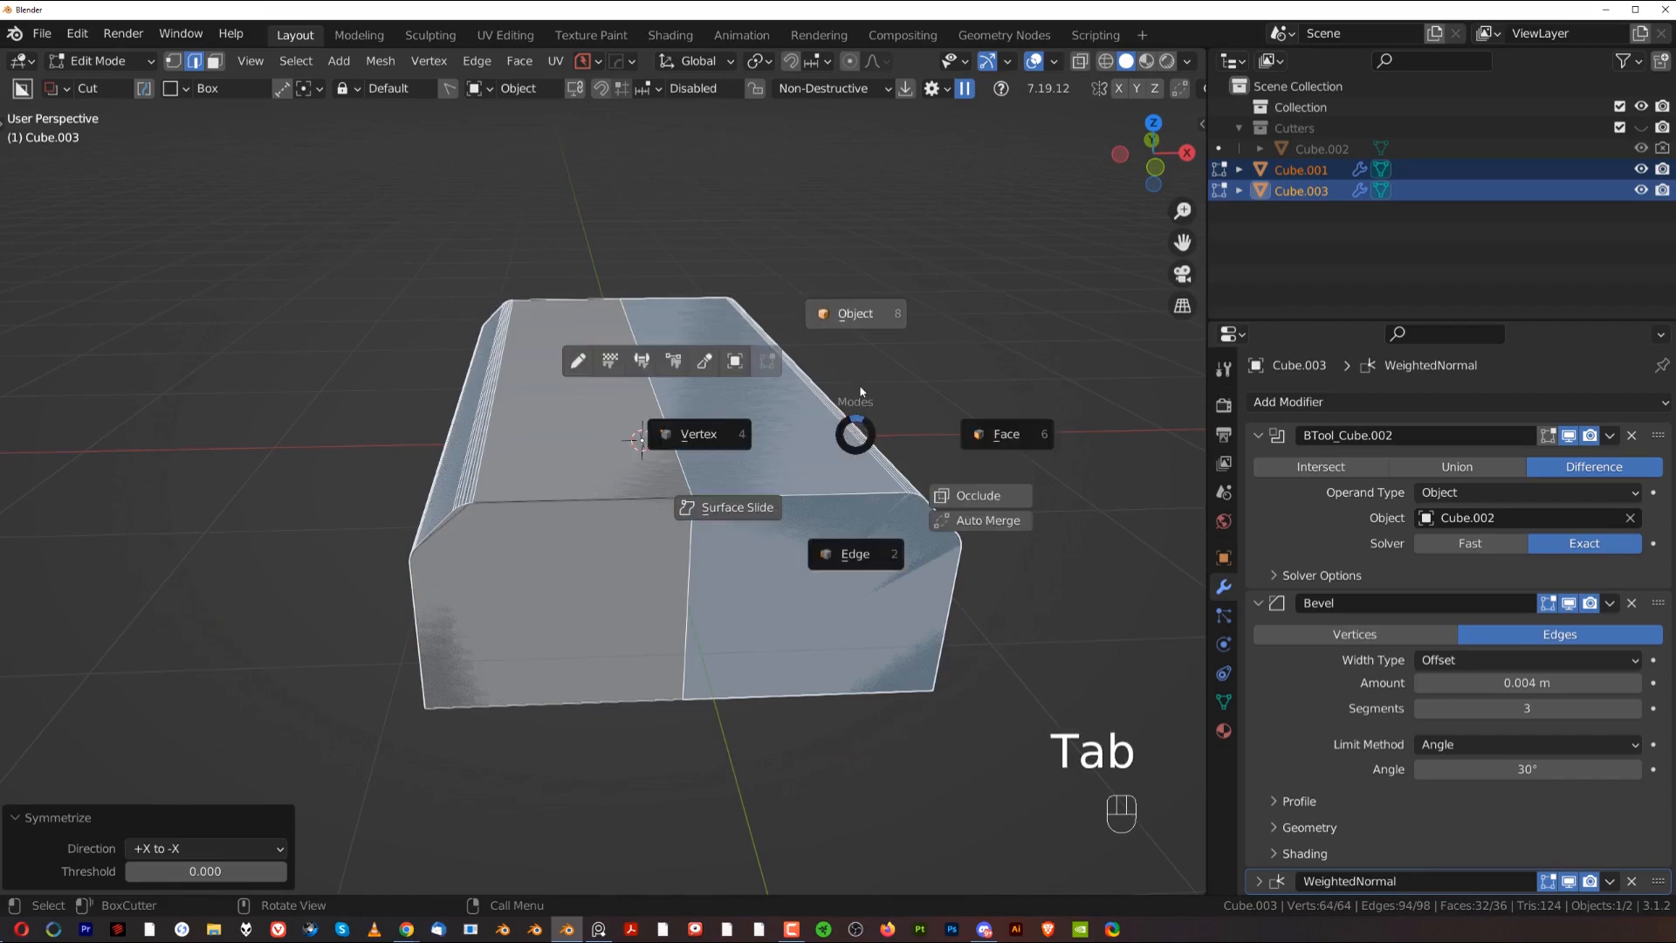
Step: Select only Cube.003, enter Edit Mode in face selection and merge its two near end faces into one face
middle_drag(636, 382, 718, 378)
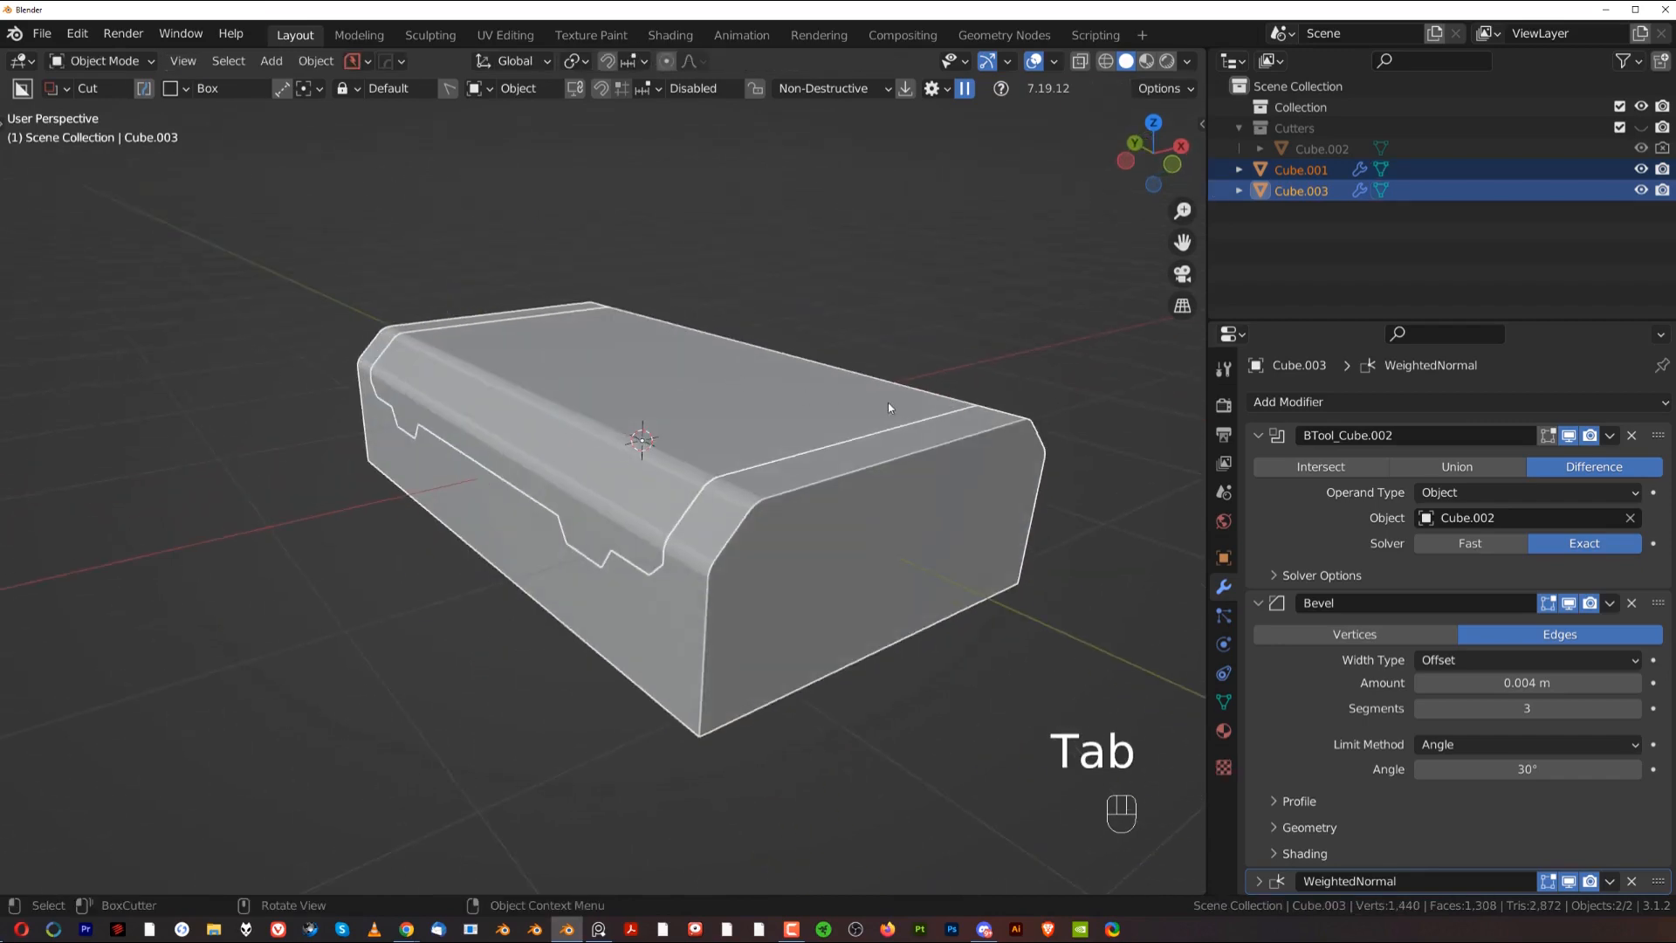
middle_drag(906, 410, 710, 416)
shift+middle_drag(515, 430, 559, 542)
key(Tab)
key(Tab)
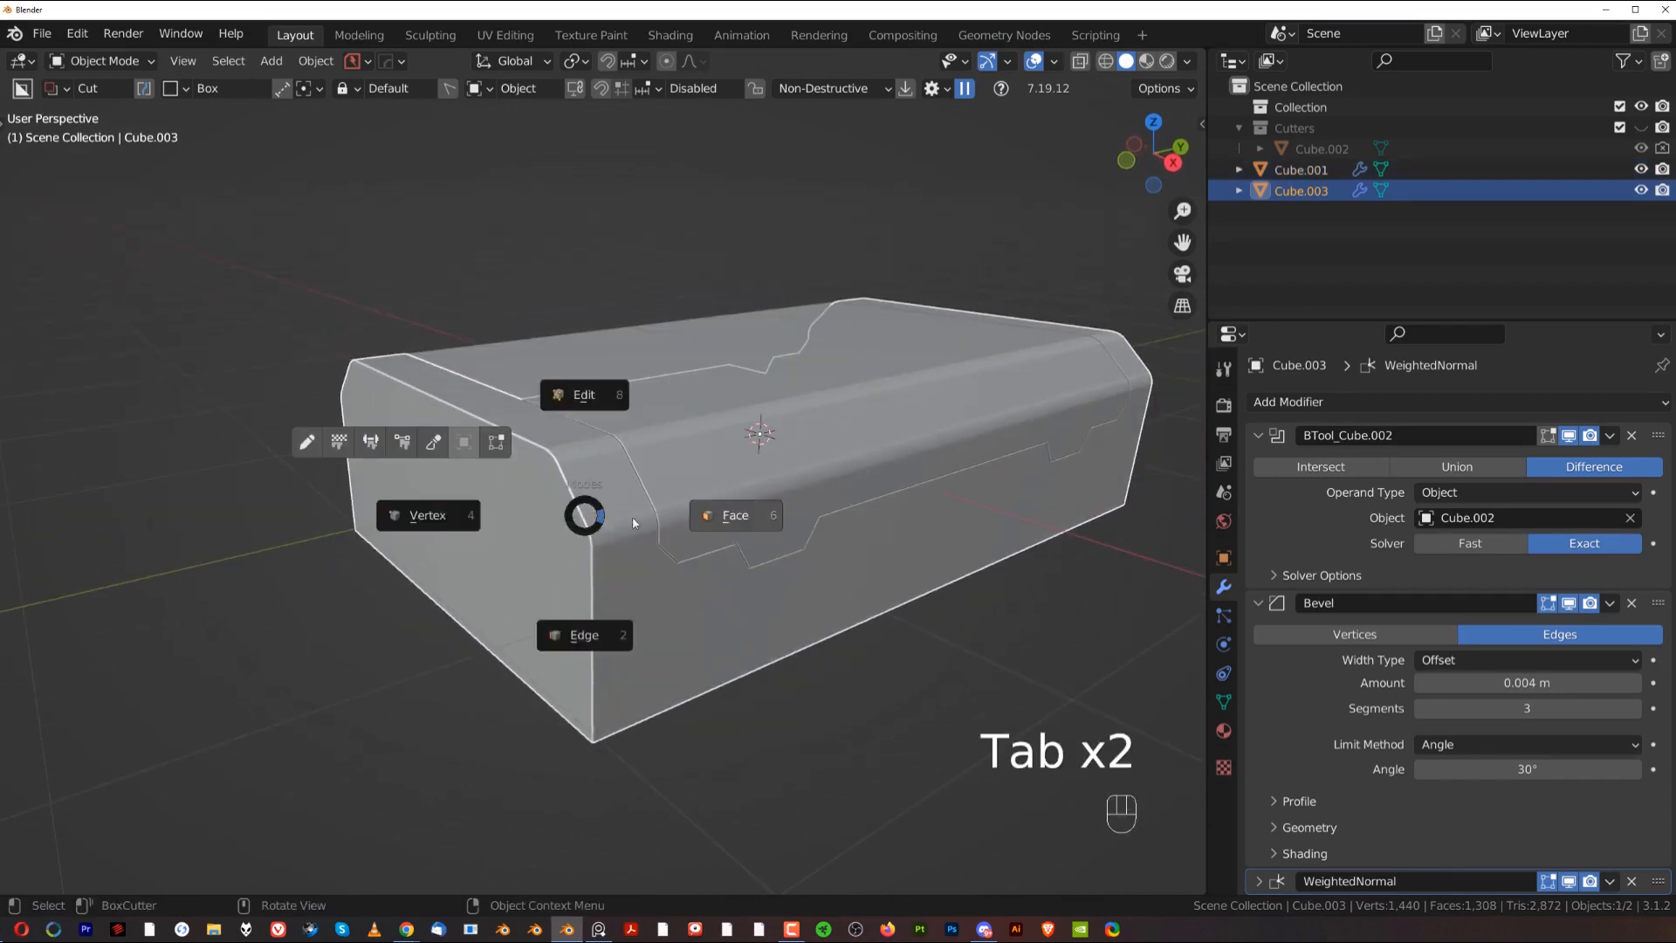
click(739, 520)
click(522, 490)
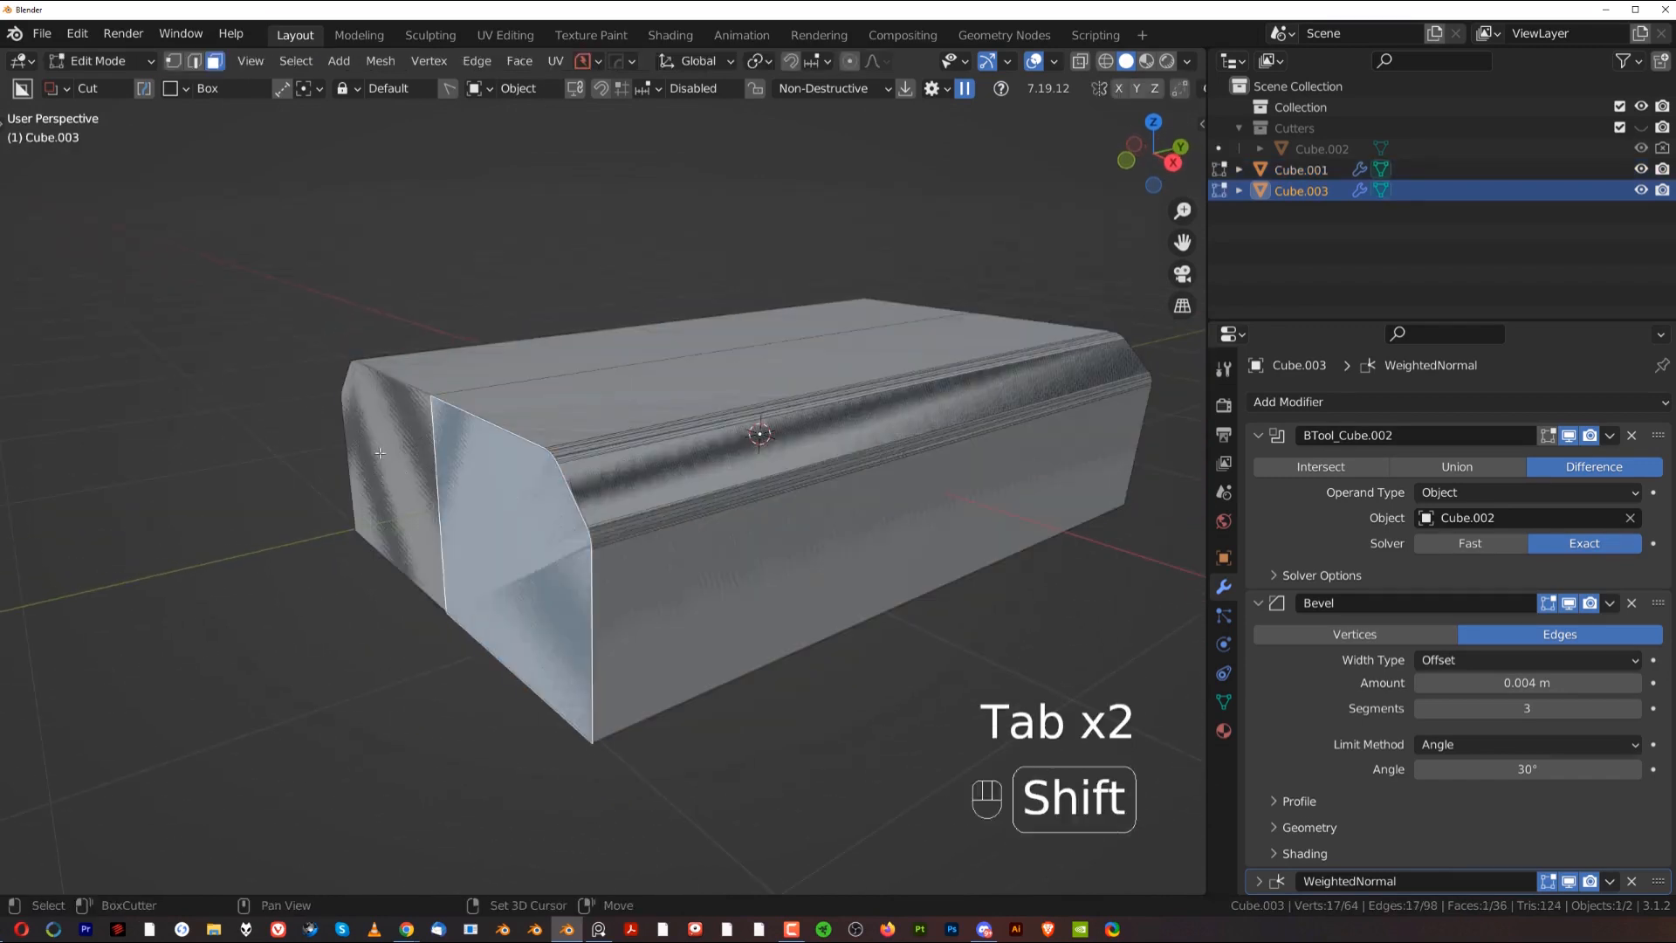
shift+click(421, 490)
key(f)
Step: Bevel the outline of the merged end face about 0.04 m wide with 1 segment and return to Object Mode
key(ctrl+b)
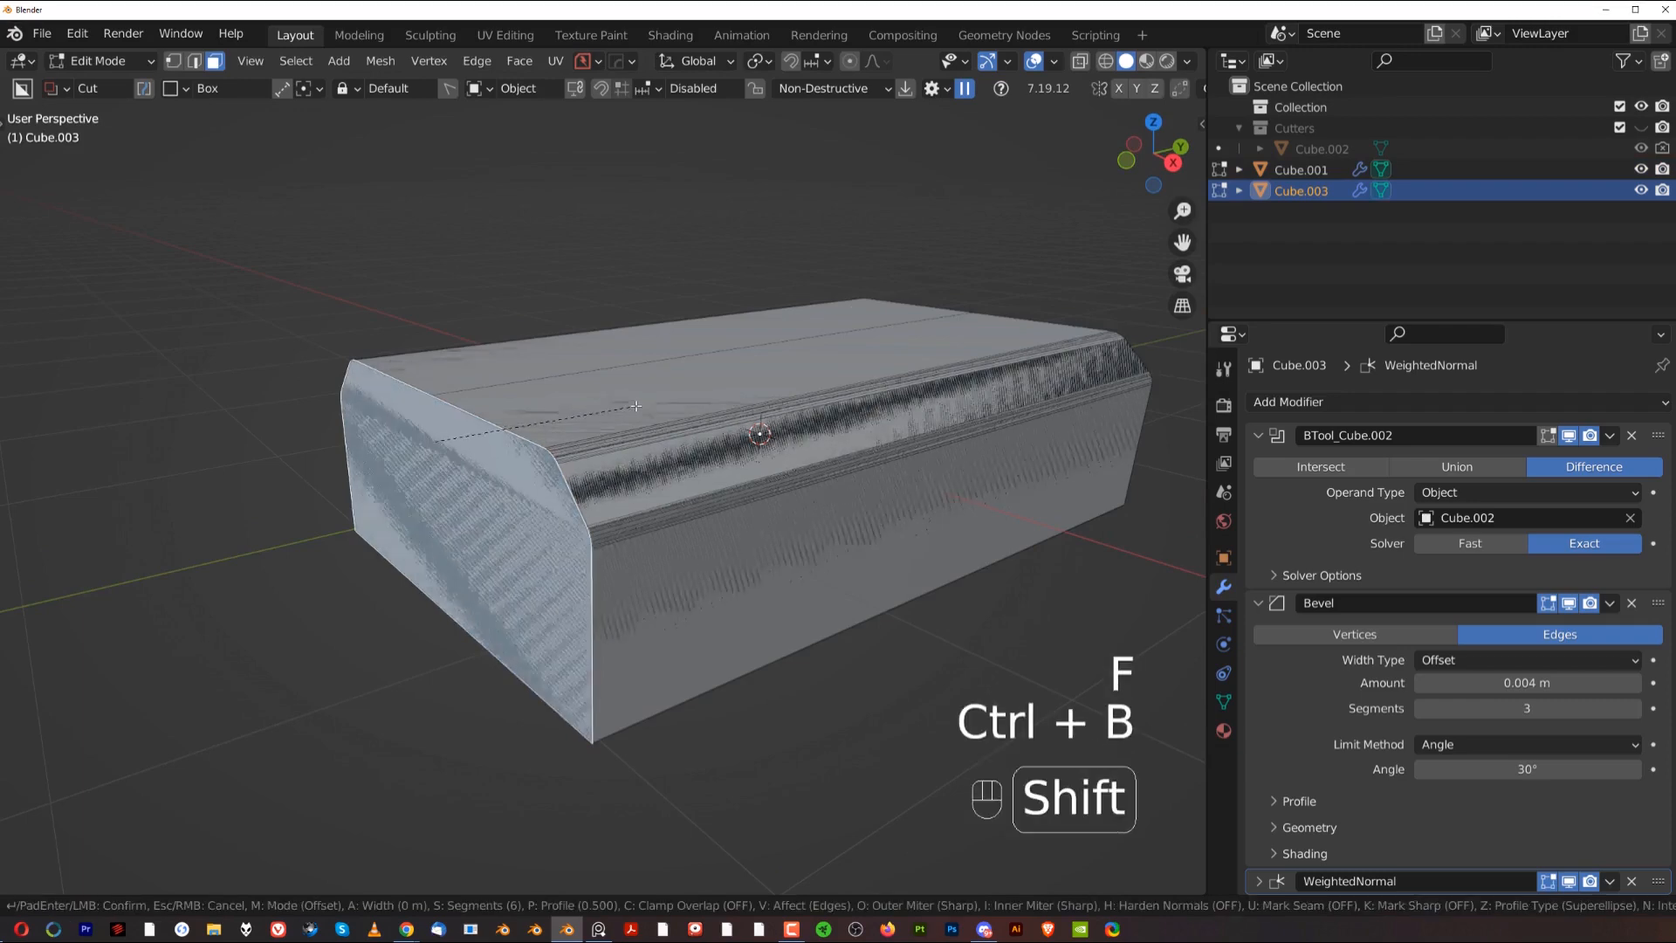
scroll(724, 412, down, 5)
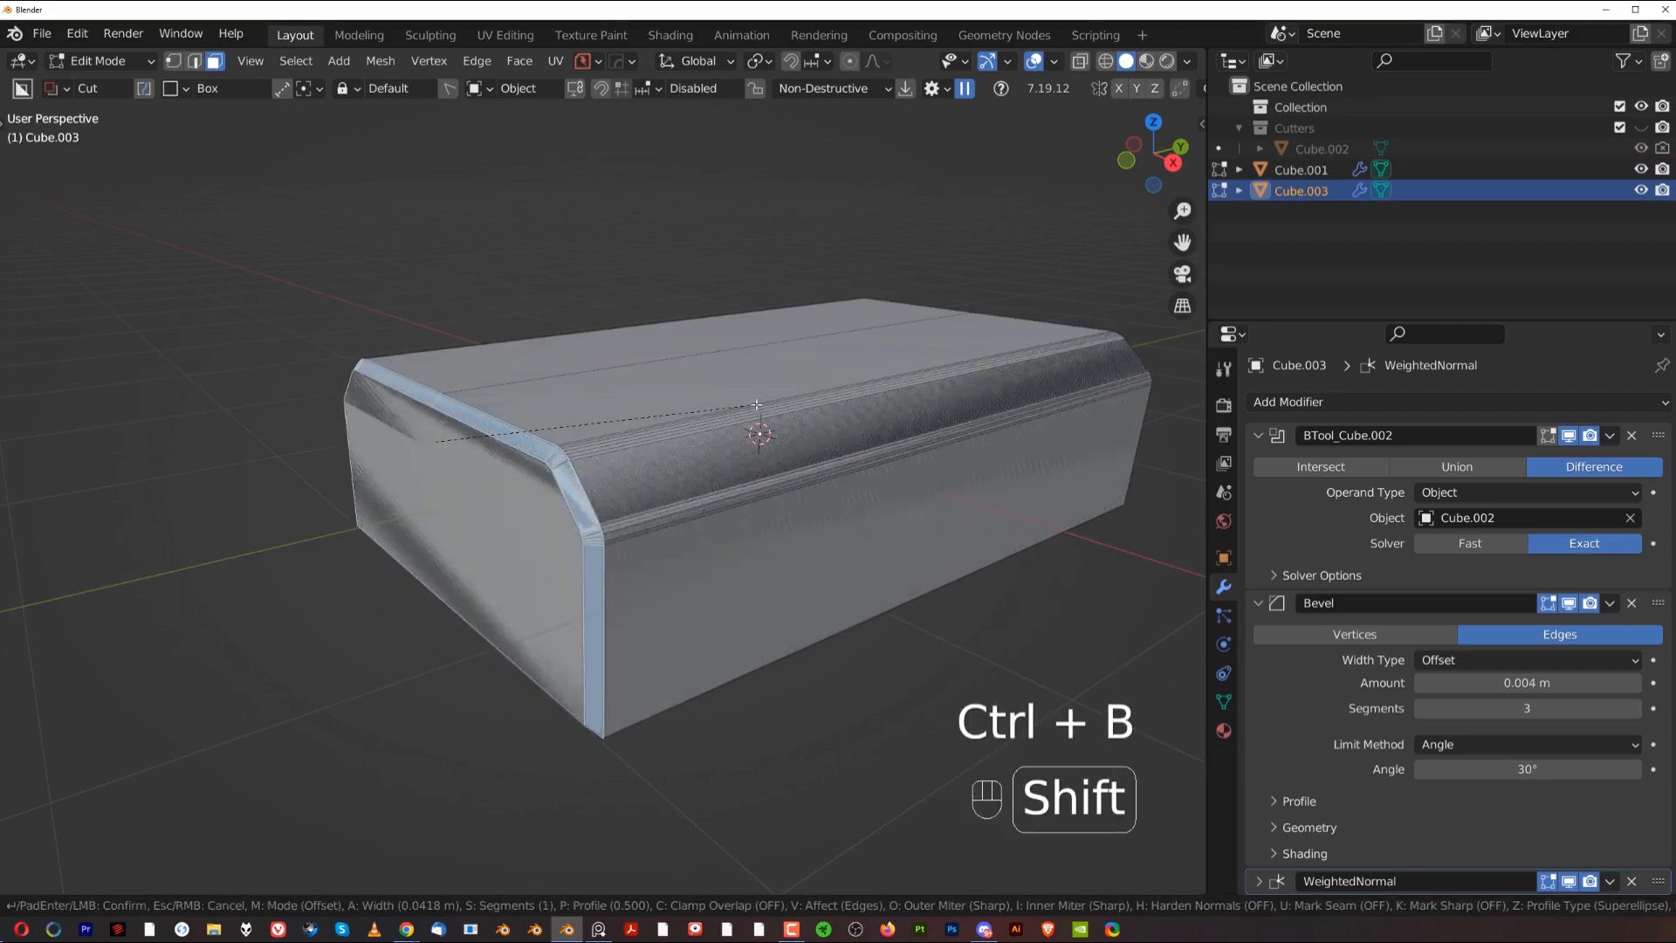
click(754, 407)
key(Tab)
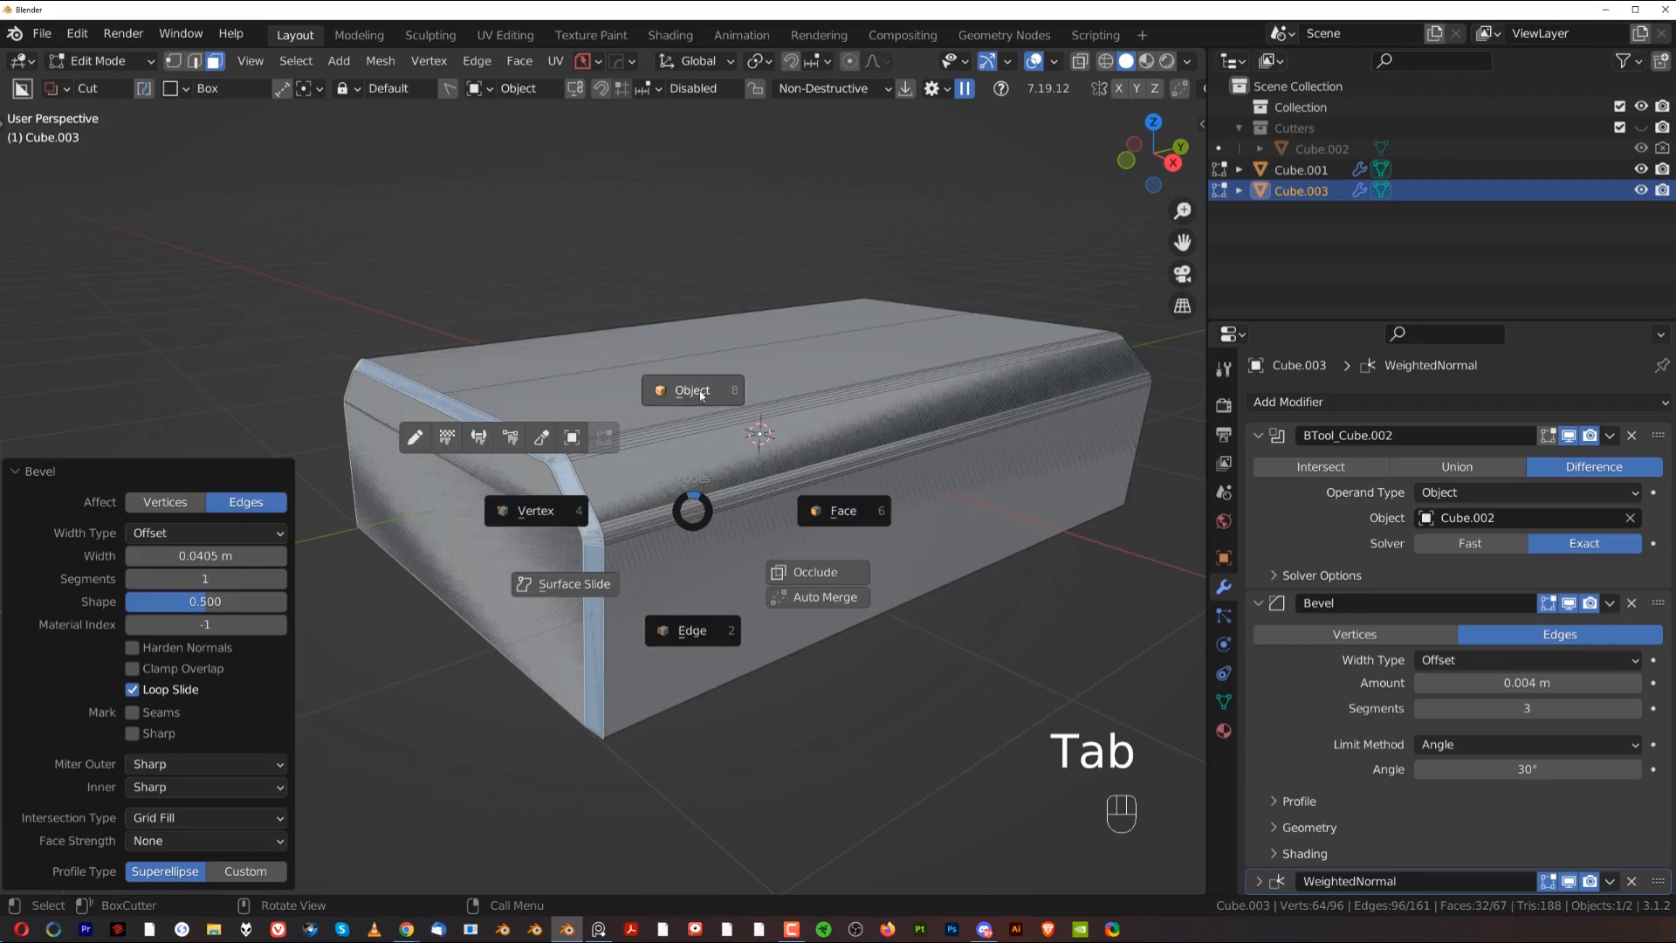
click(693, 386)
Step: Symmetrize all of Cube.003's geometry from -Y to +Y to copy the end bevel to the opposite end, and return to Object Mode
middle_drag(693, 386, 814, 430)
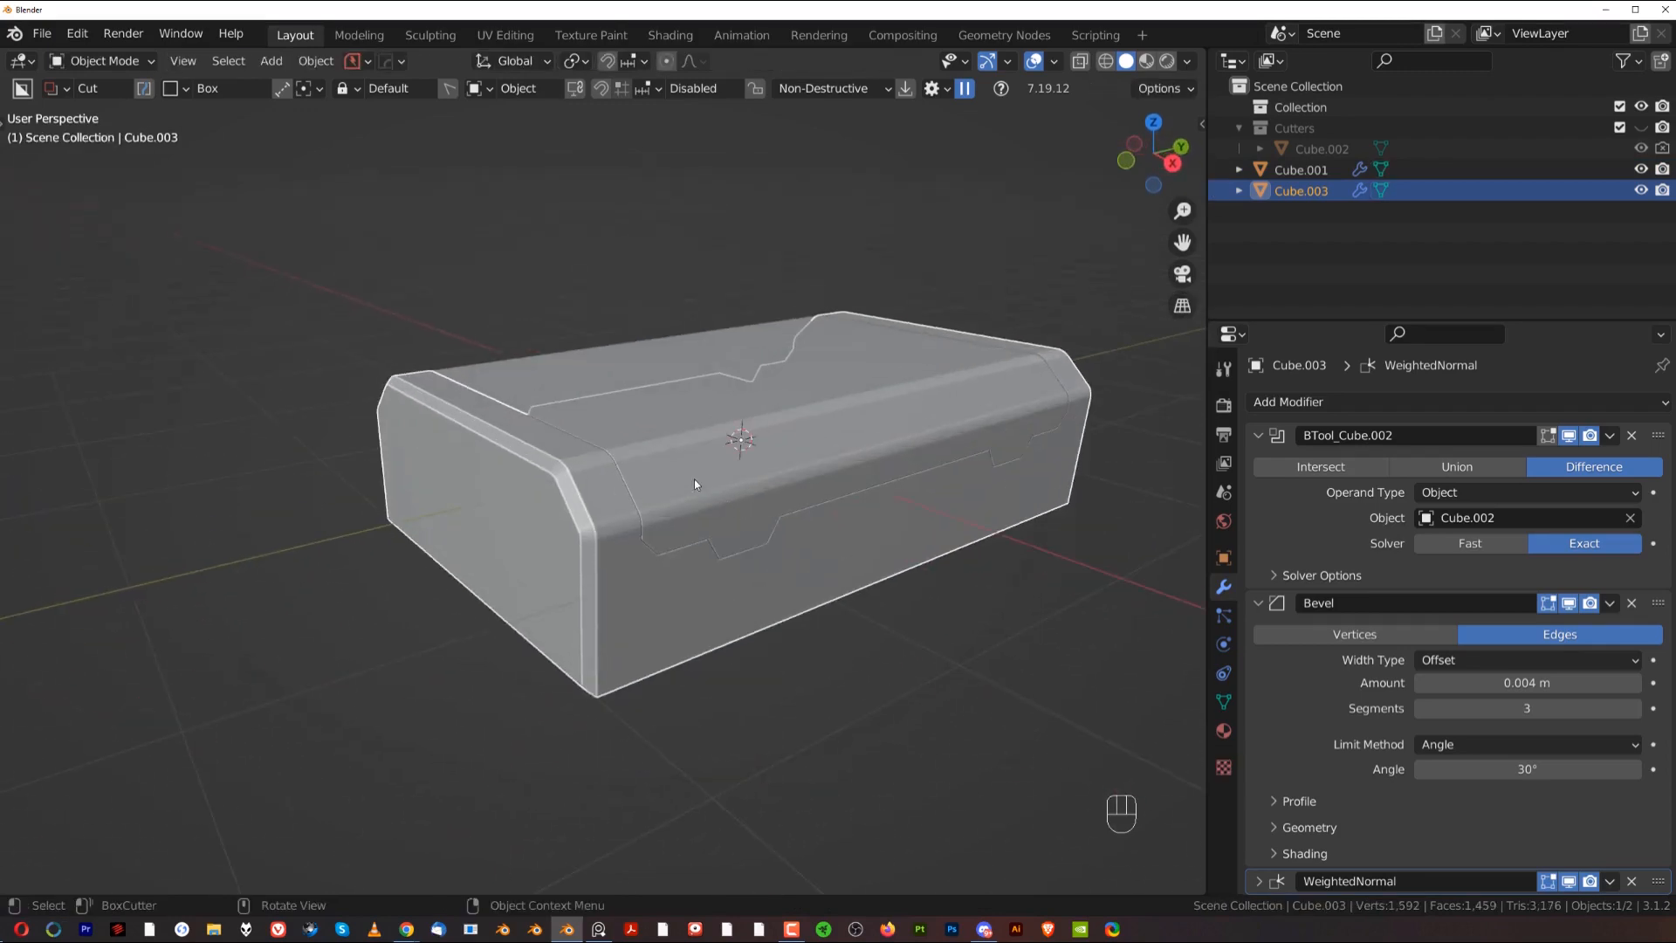
key(Tab)
click(833, 478)
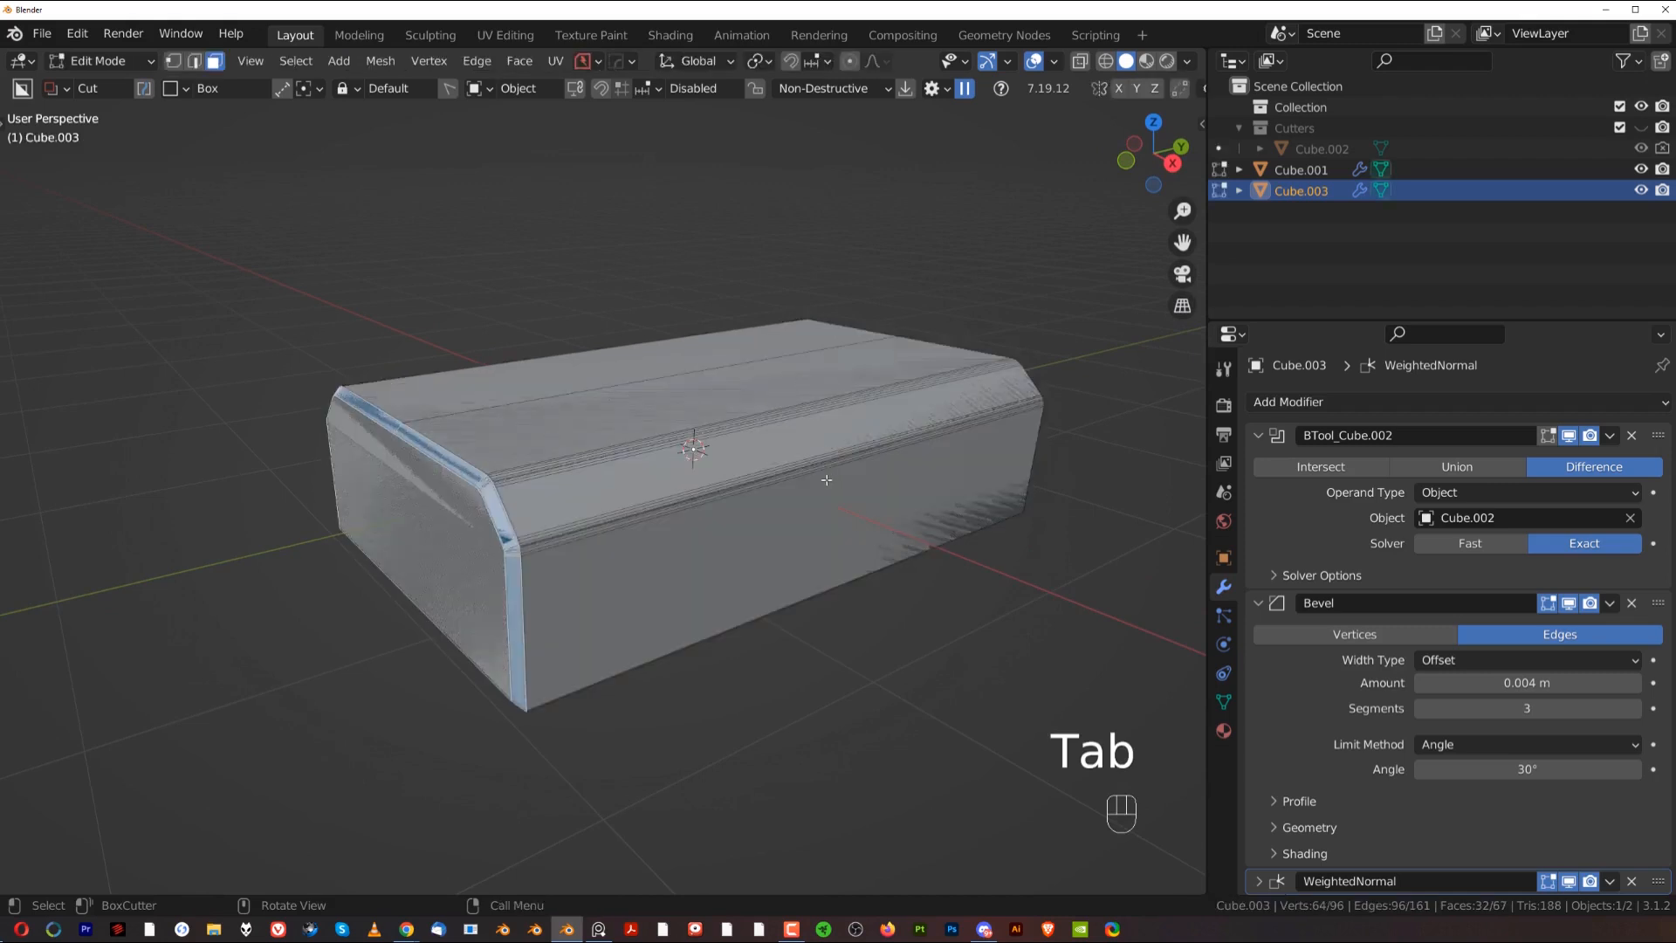
key(a)
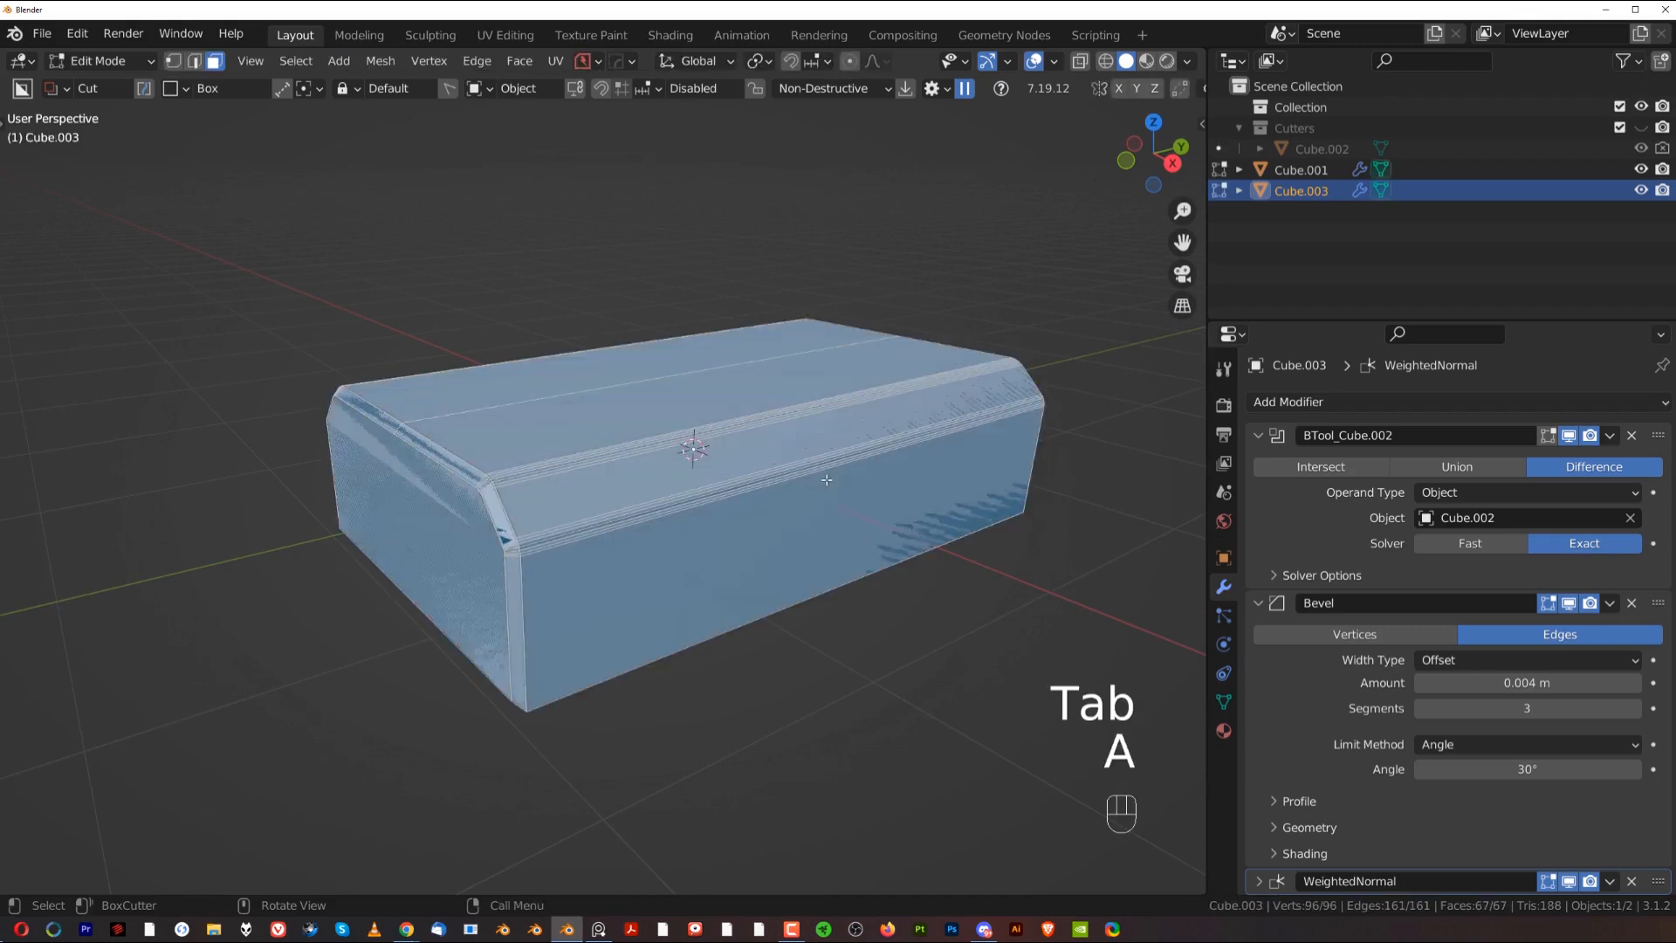
click(417, 63)
click(437, 354)
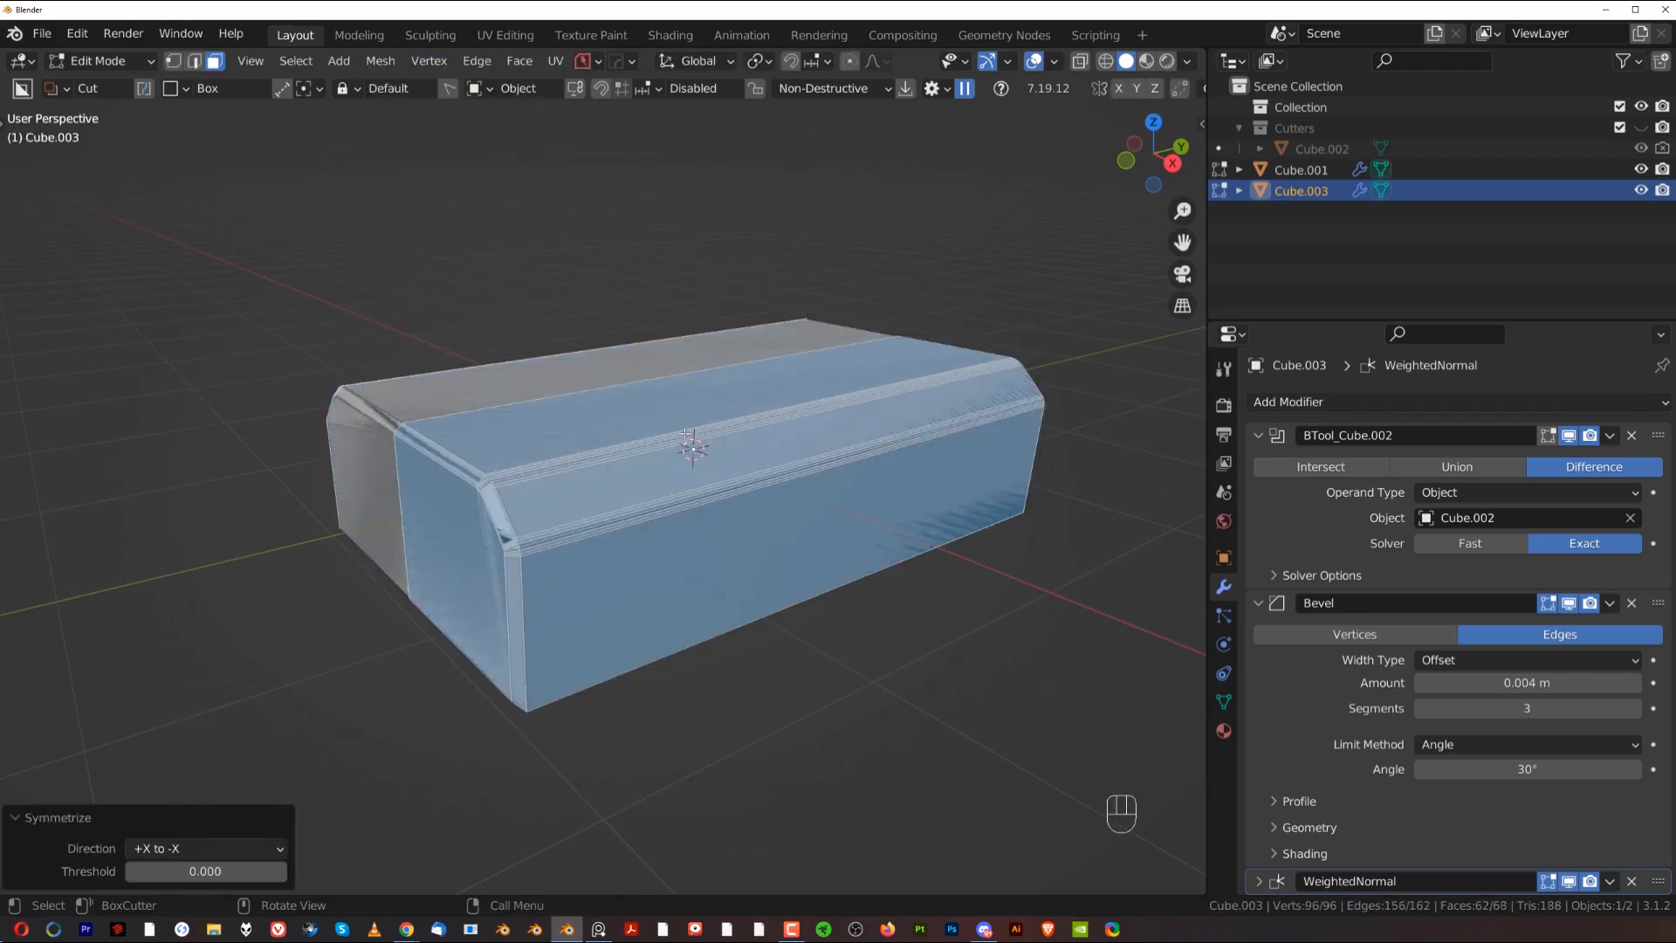
middle_drag(686, 434, 433, 643)
click(237, 852)
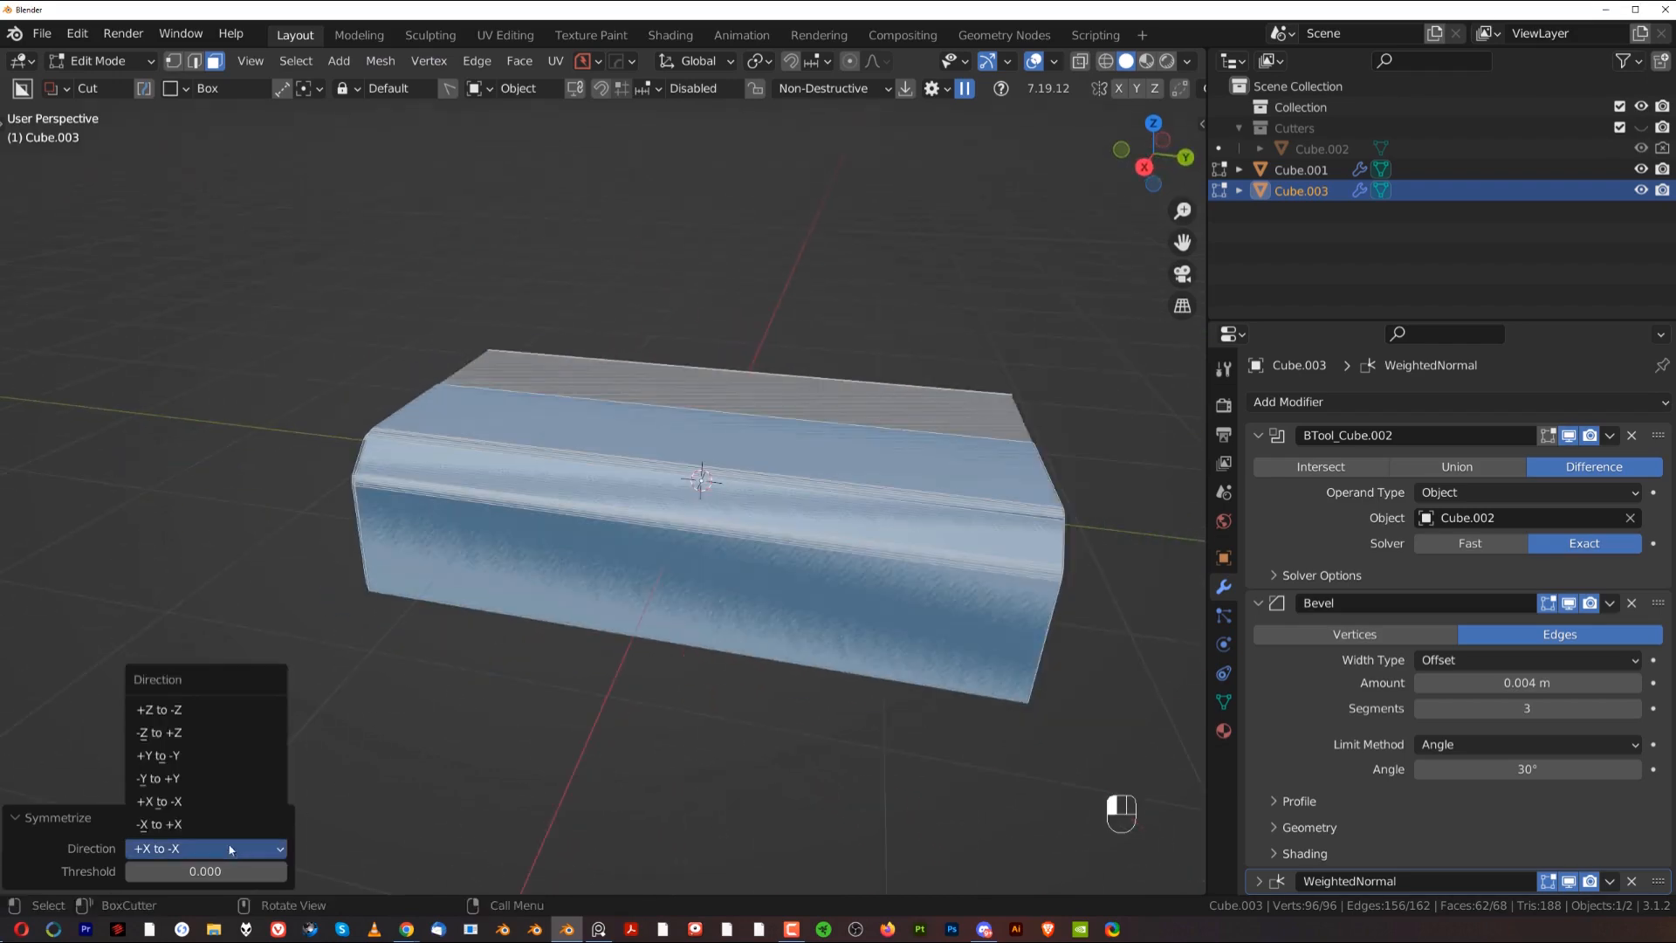
click(202, 780)
middle_drag(316, 661, 570, 515)
key(Tab)
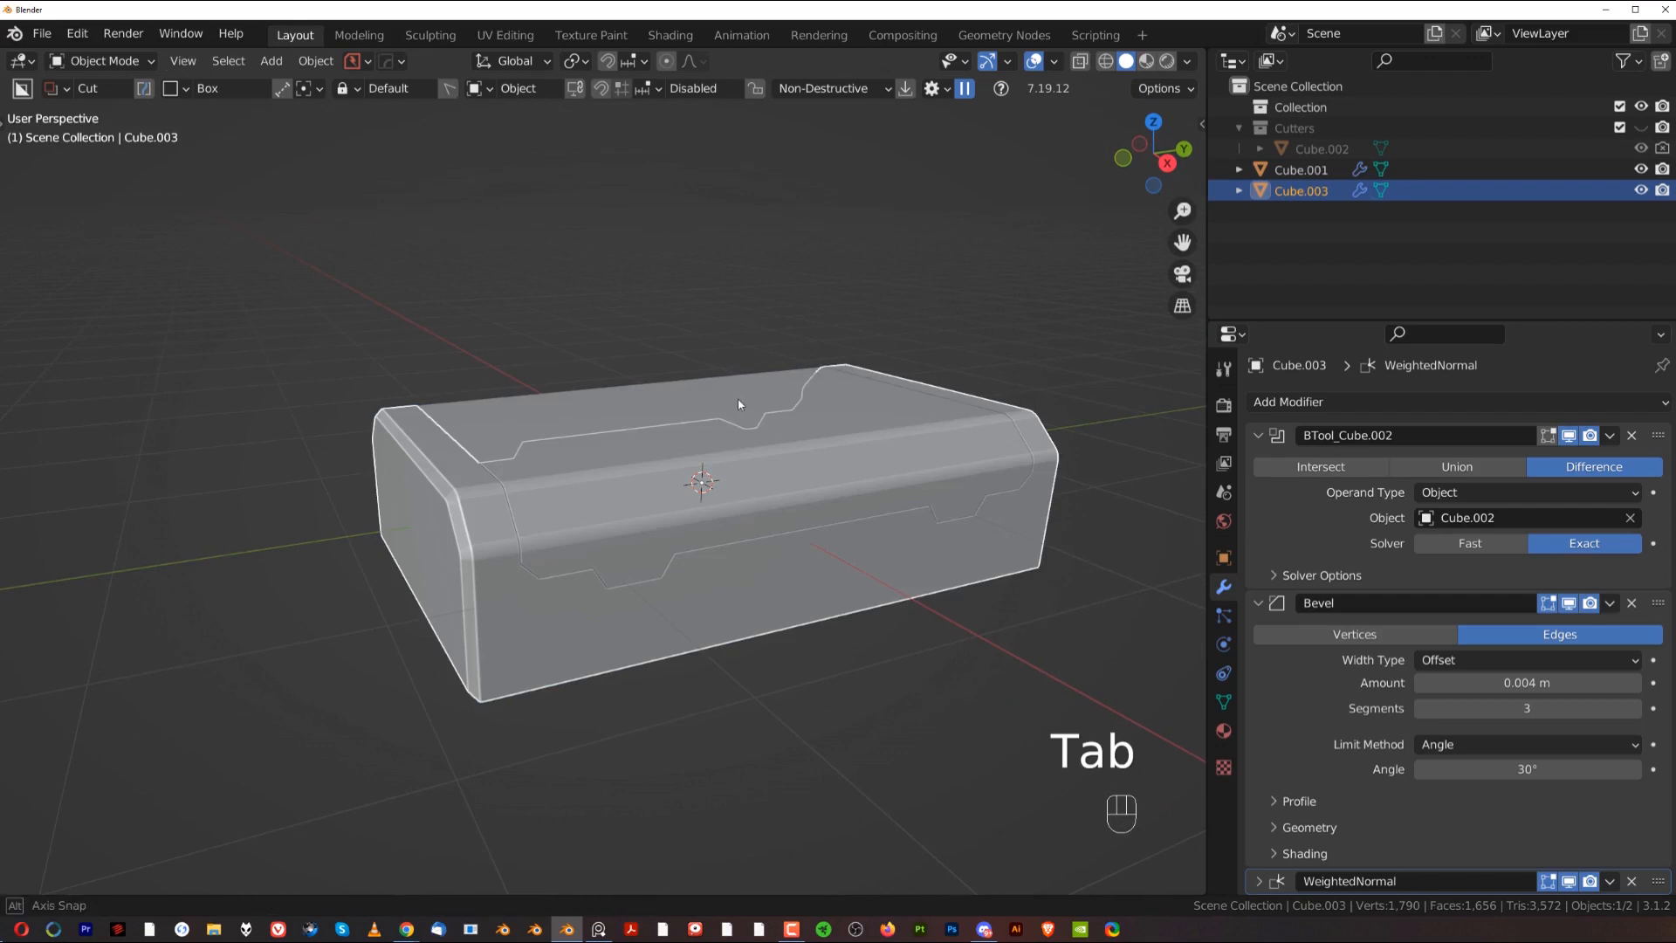
Step: Deselect the box parts and widen the 3D viewport by narrowing the Outliner and Properties editors
middle_drag(738, 405, 768, 349)
click(655, 311)
middle_drag(655, 311, 802, 370)
scroll(763, 377, down, 3)
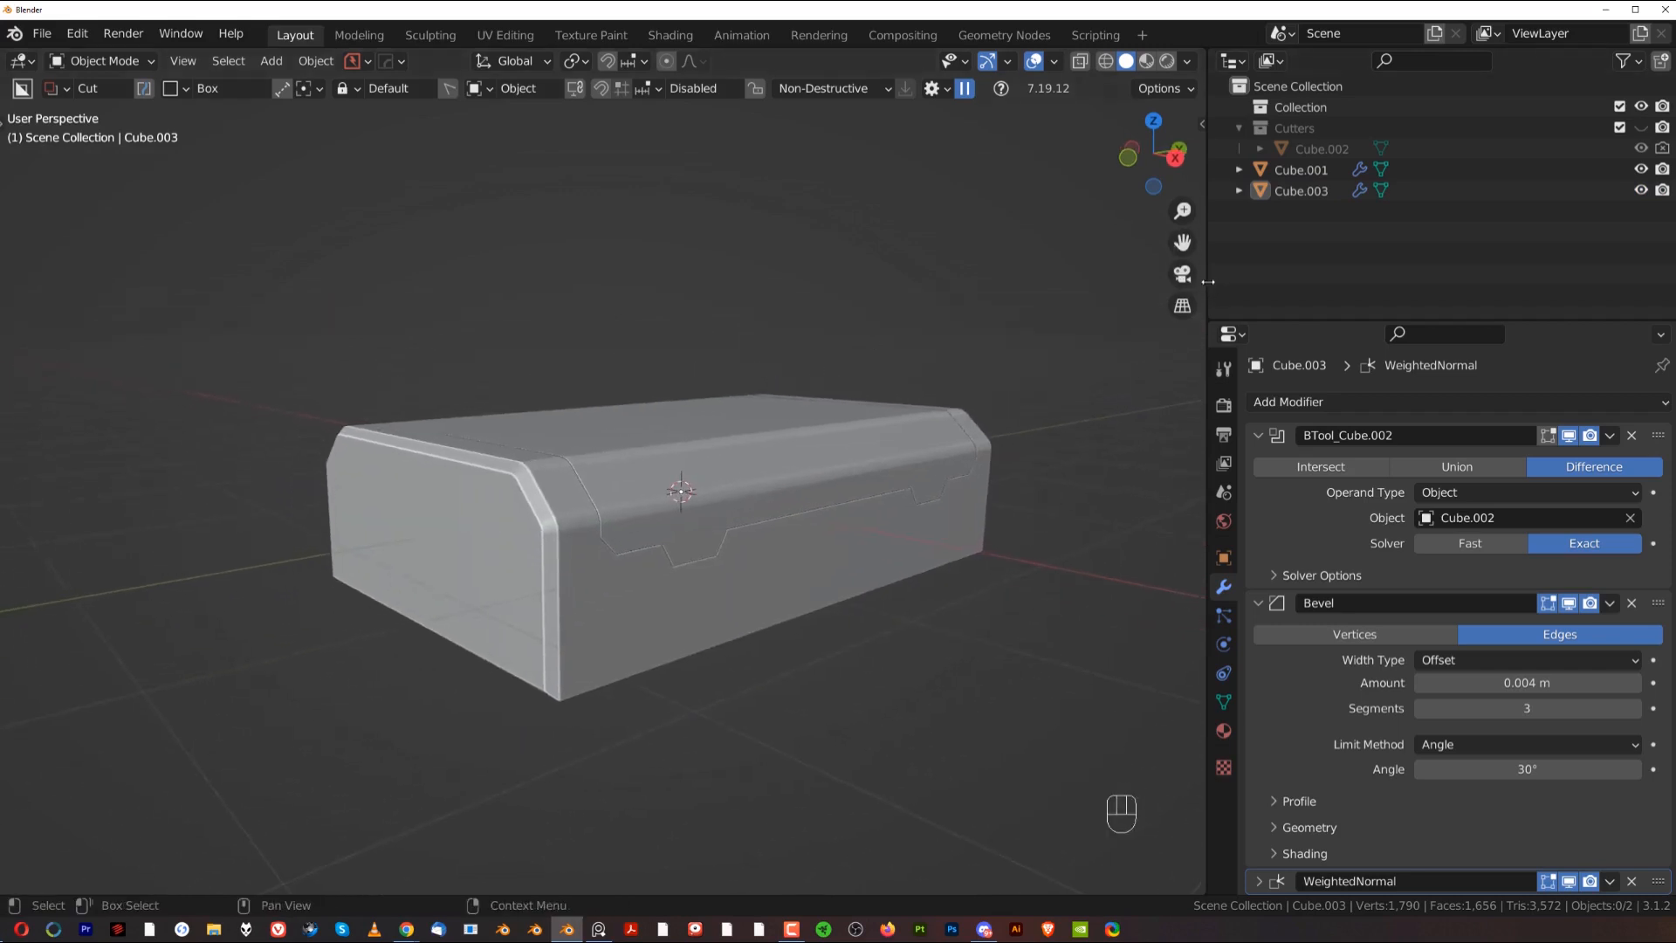
drag(1208, 281, 1425, 280)
shift+middle_drag(1016, 377, 914, 310)
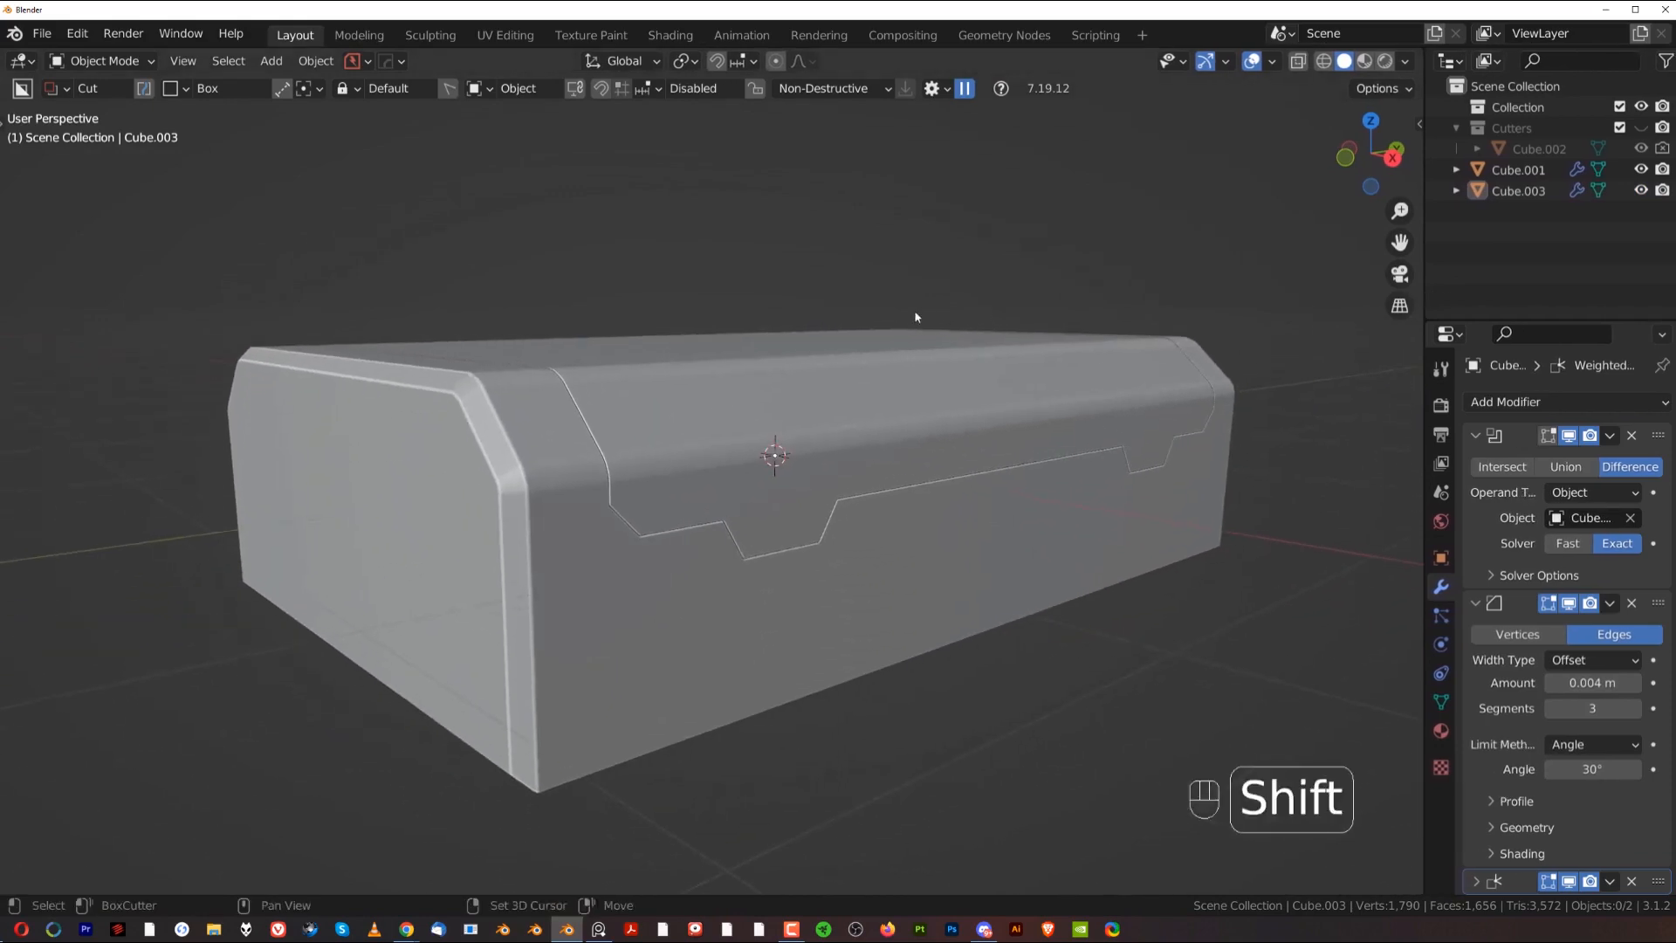
Step: Save the Blender file to the Desktop under the name crate1
click(43, 34)
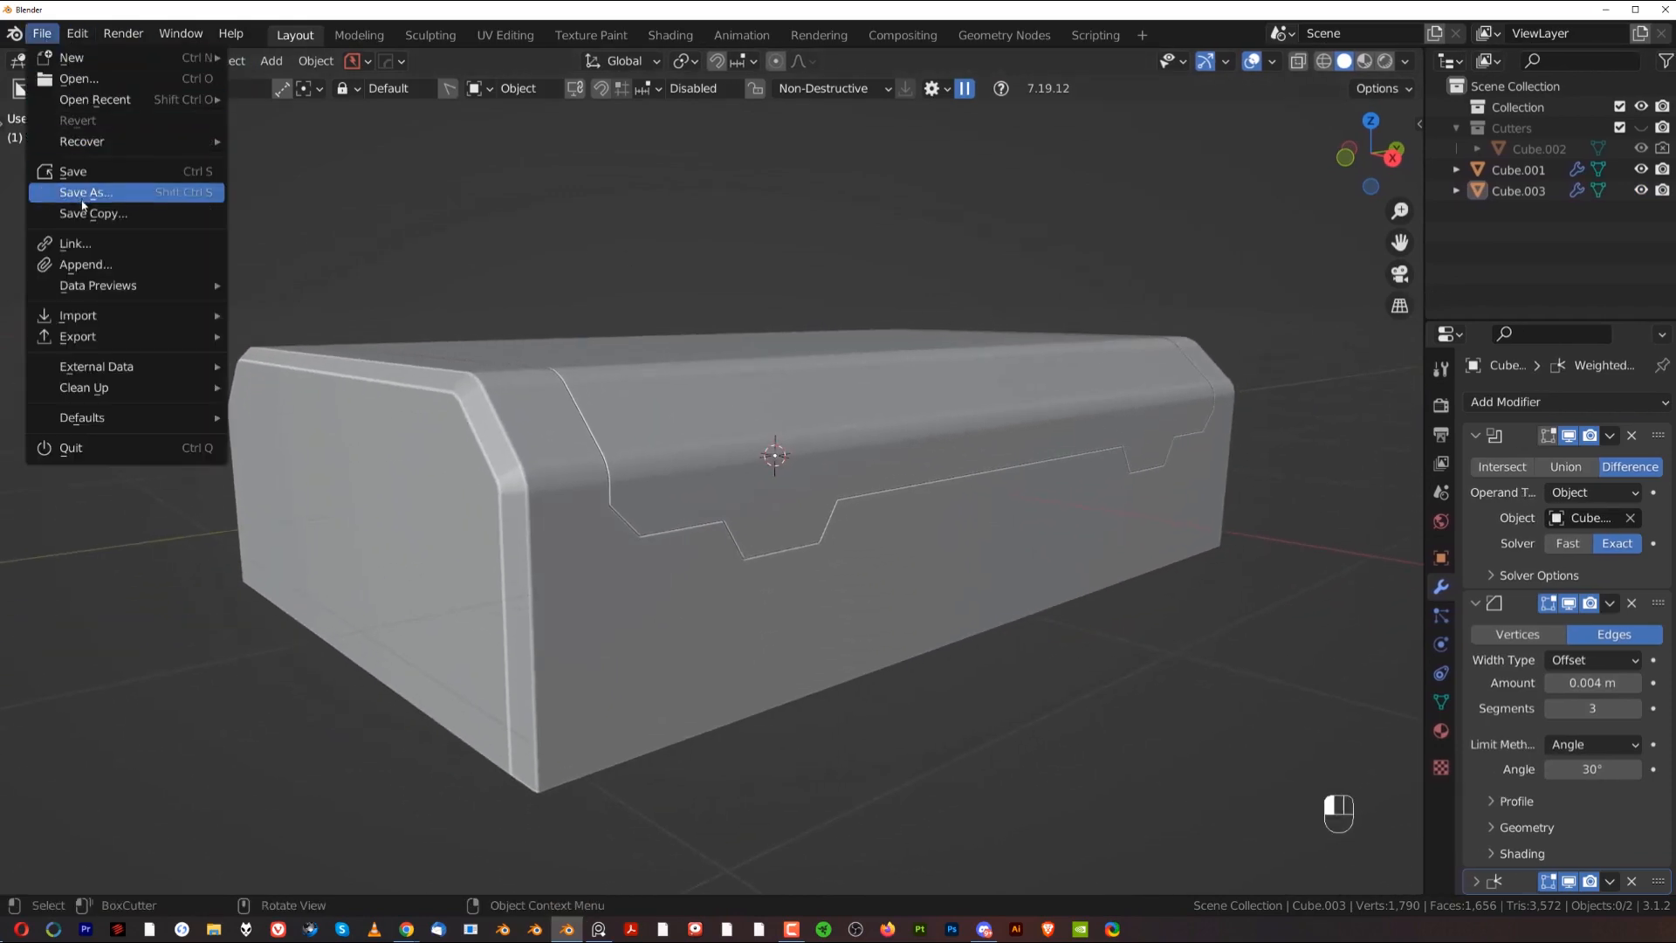
click(84, 195)
click(381, 461)
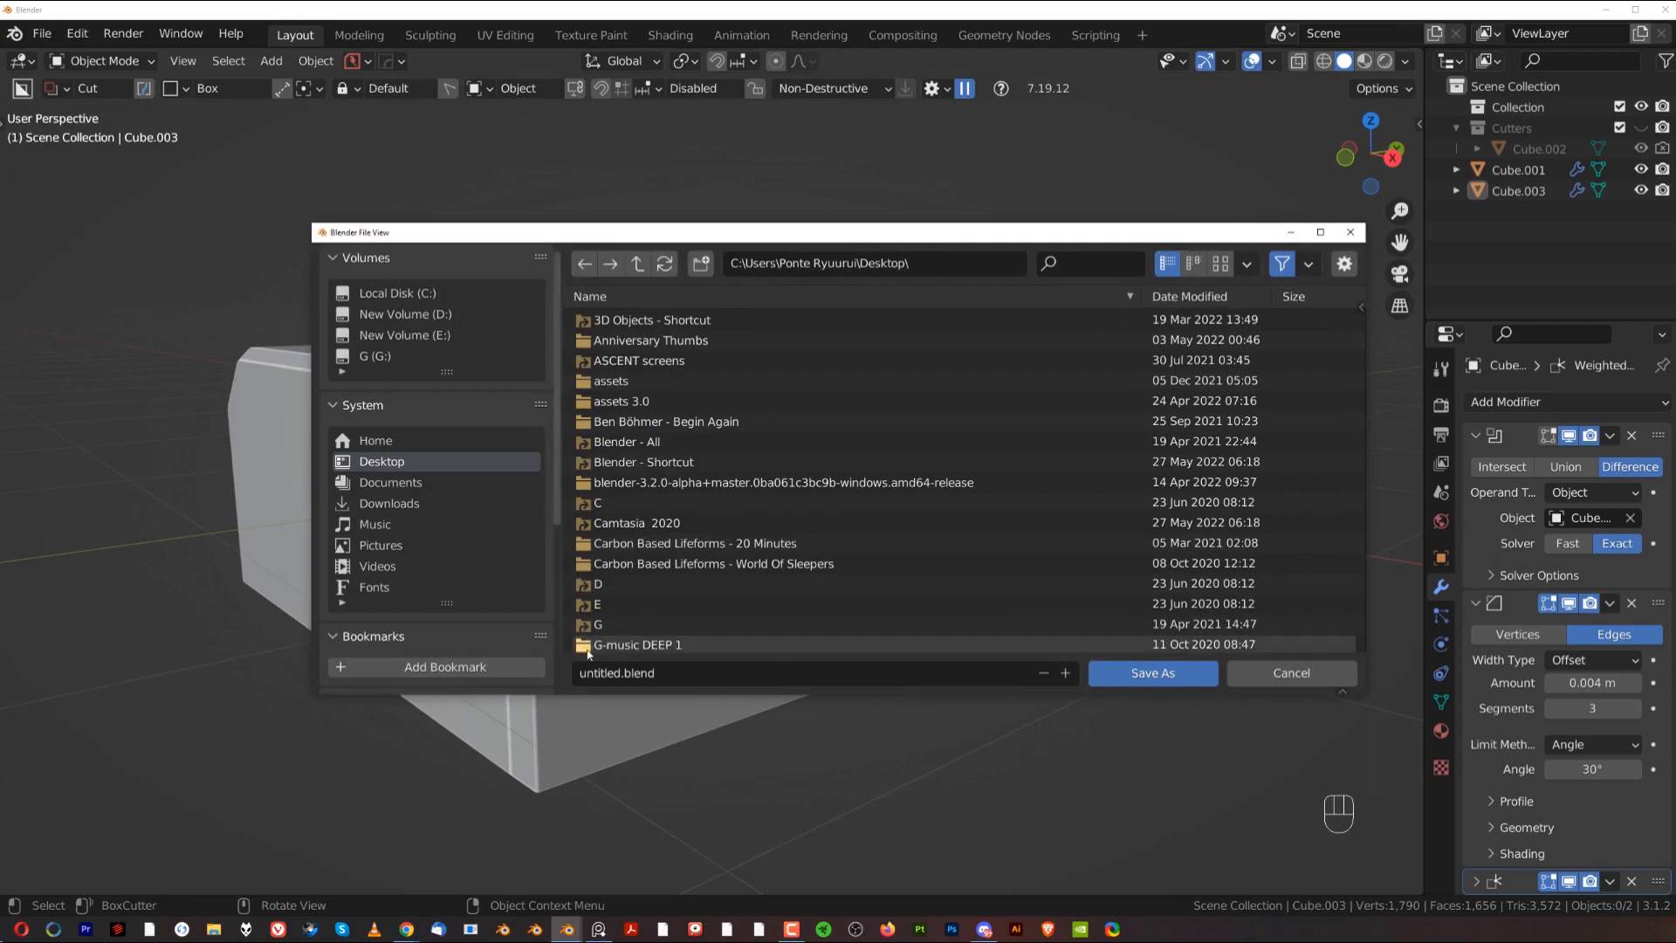
click(629, 676)
text(crate1)
key(Return)
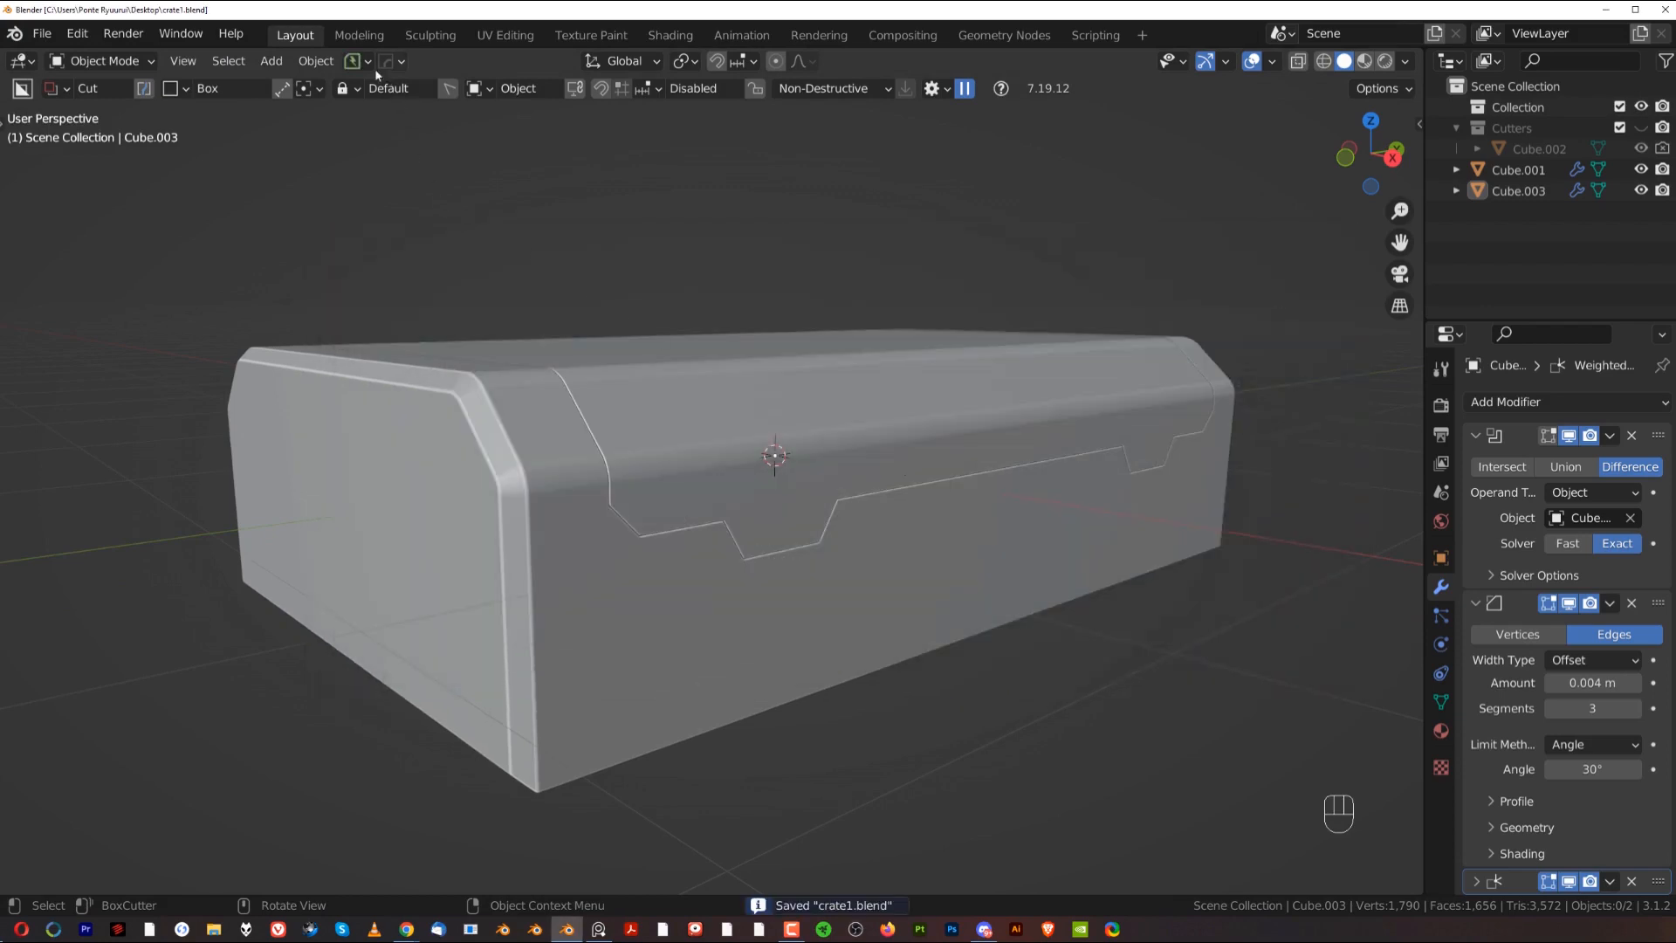
Step: Save an incremental version of the crate file with PowerSave
click(367, 62)
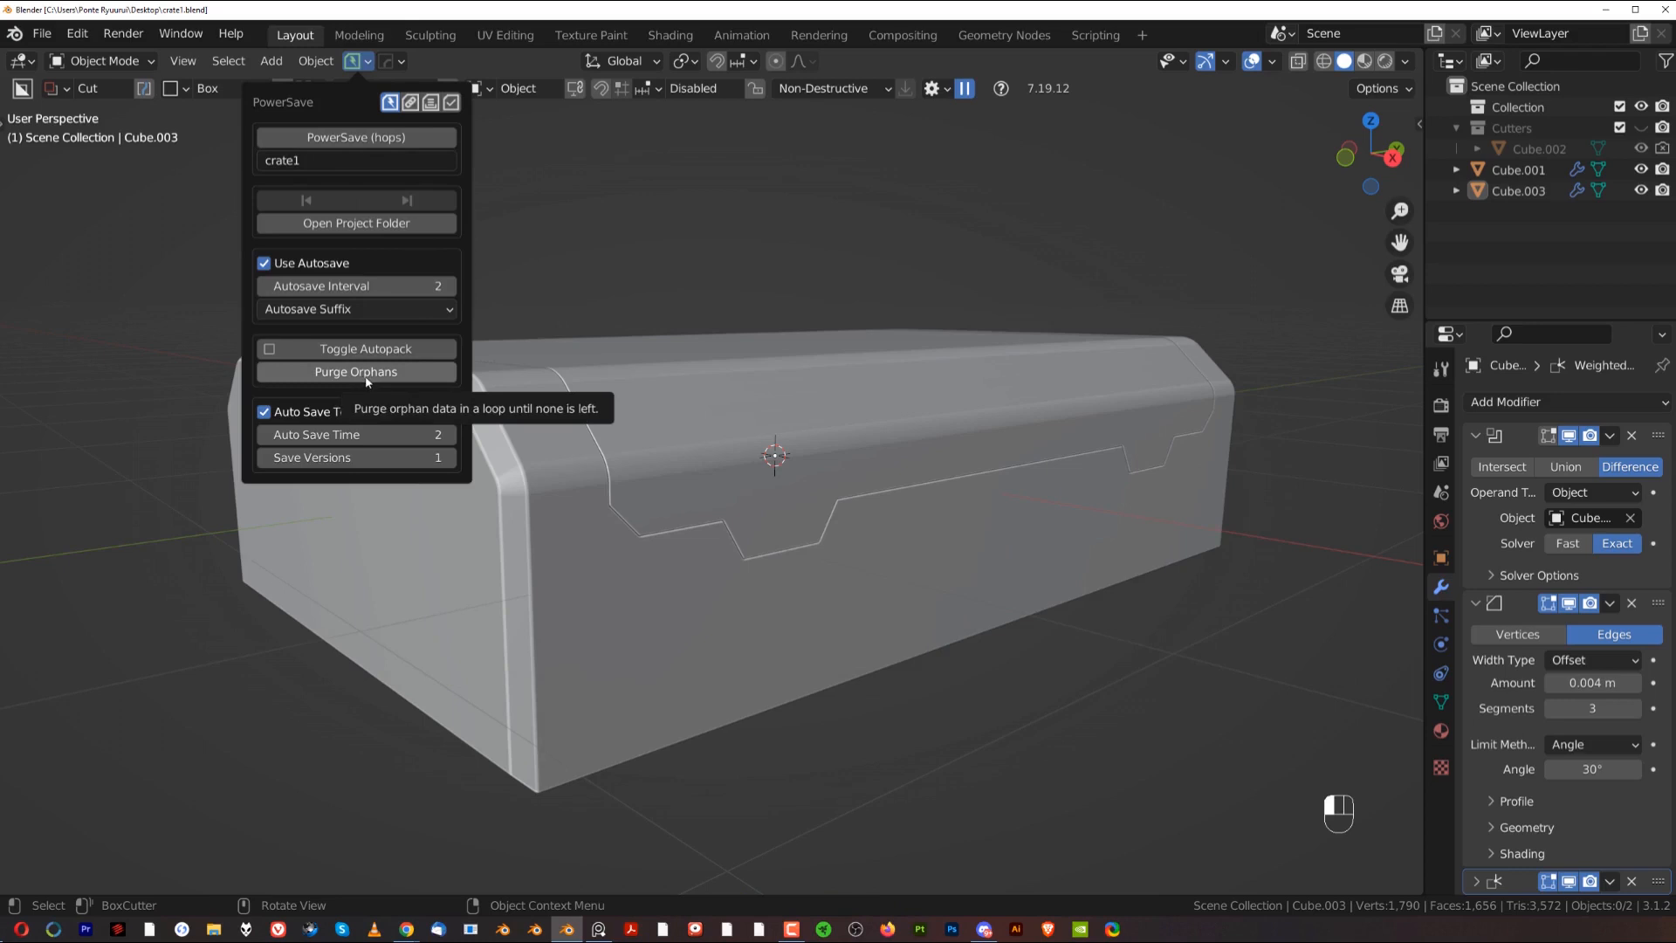
click(374, 138)
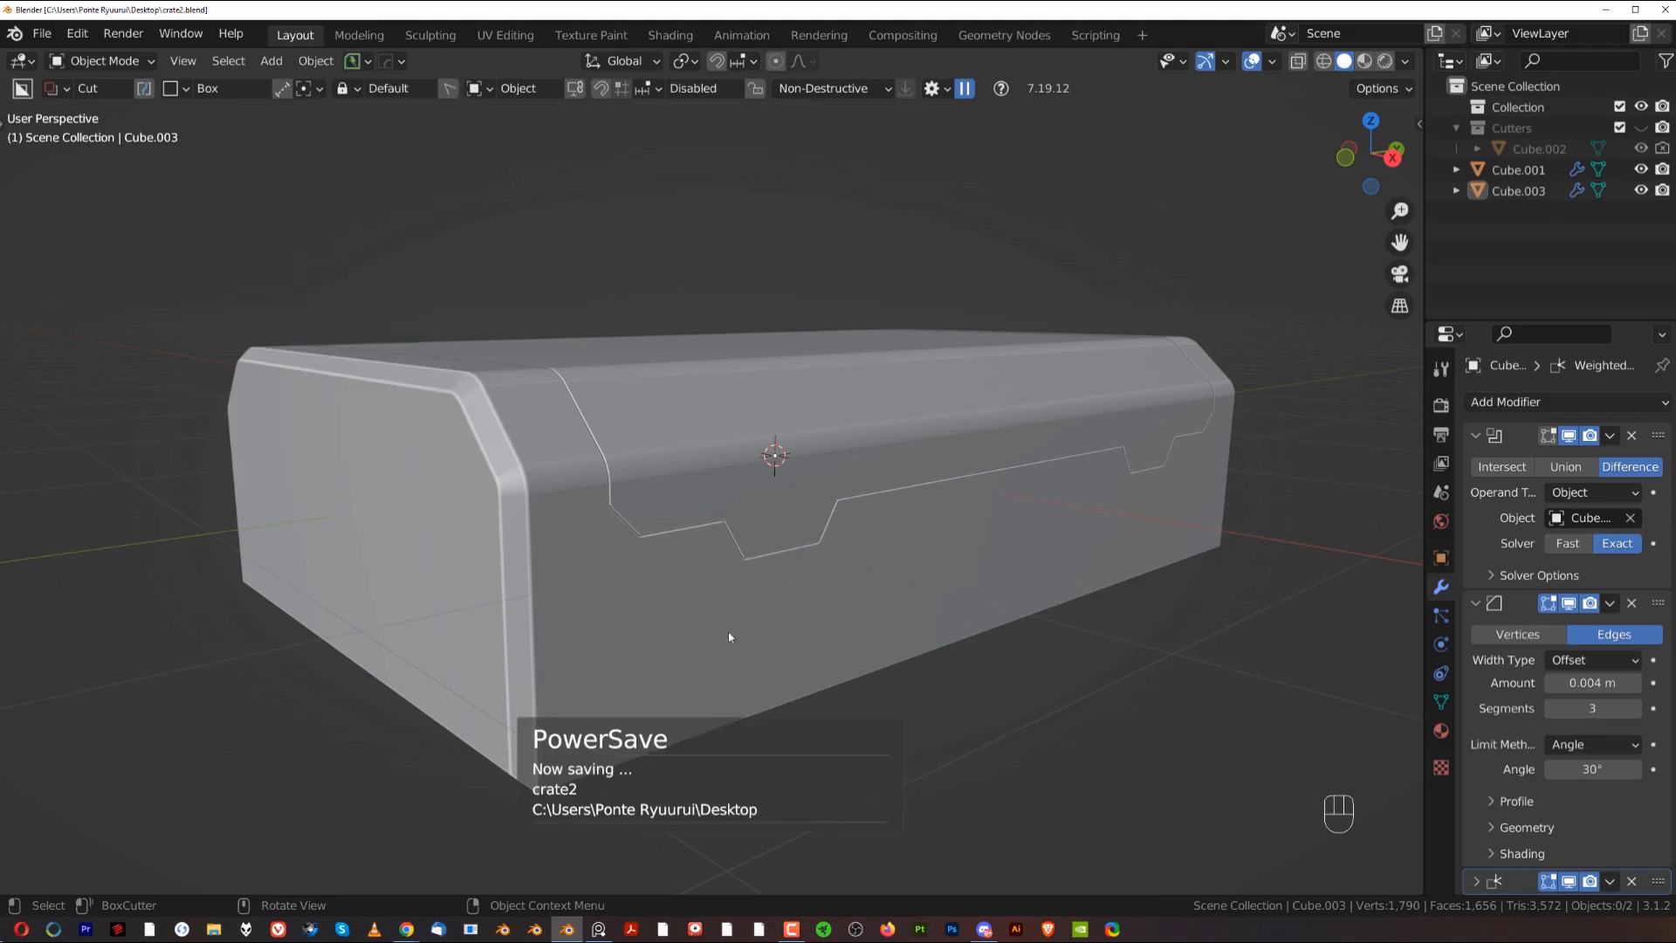
shift+middle_drag(897, 410, 815, 411)
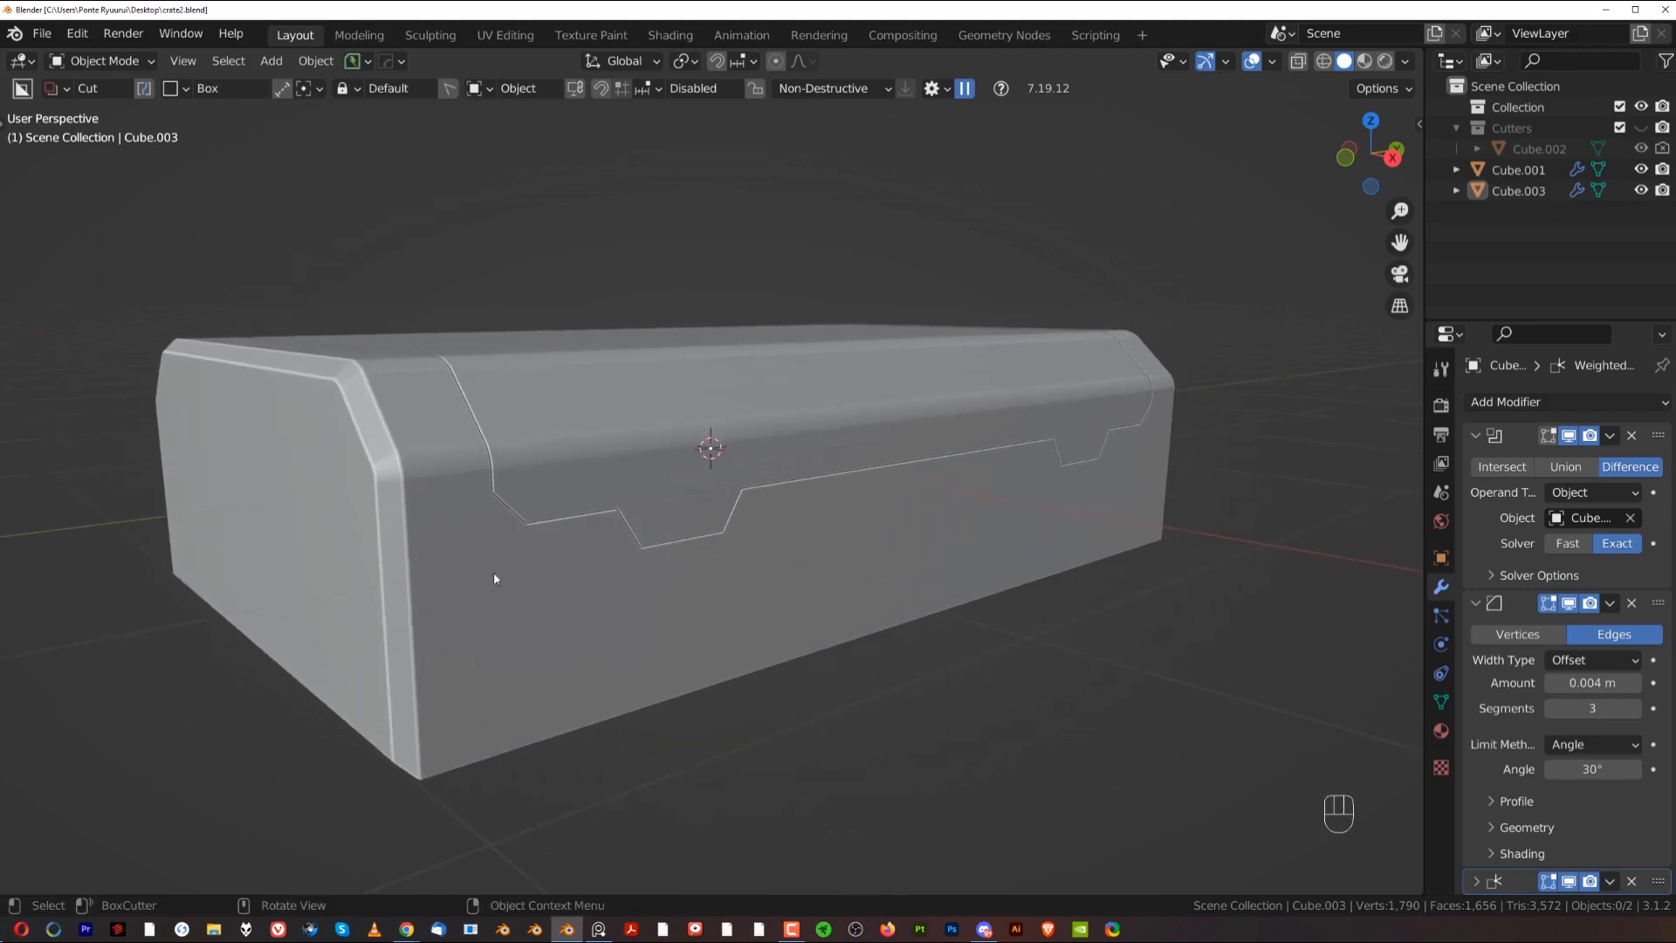
shift+middle_drag(552, 473, 749, 406)
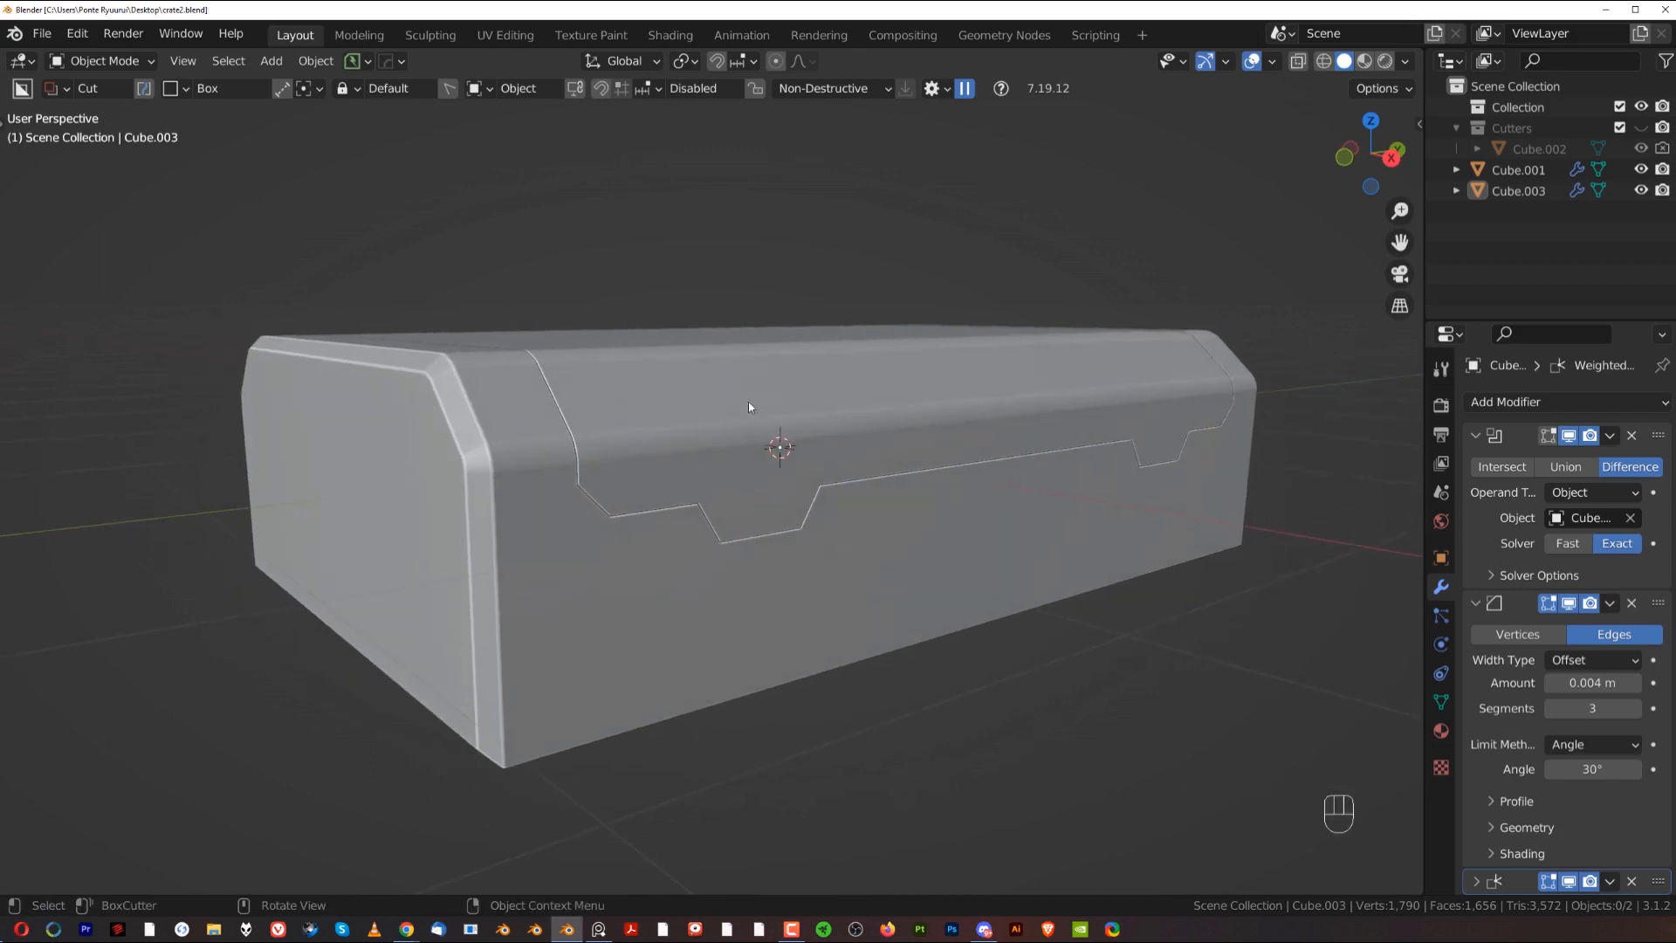
Step: Apply the BTool_Cube.002 Intersect boolean modifier on the lid part, Cube.001
shift+middle_drag(579, 545, 666, 435)
scroll(667, 434, up, 4)
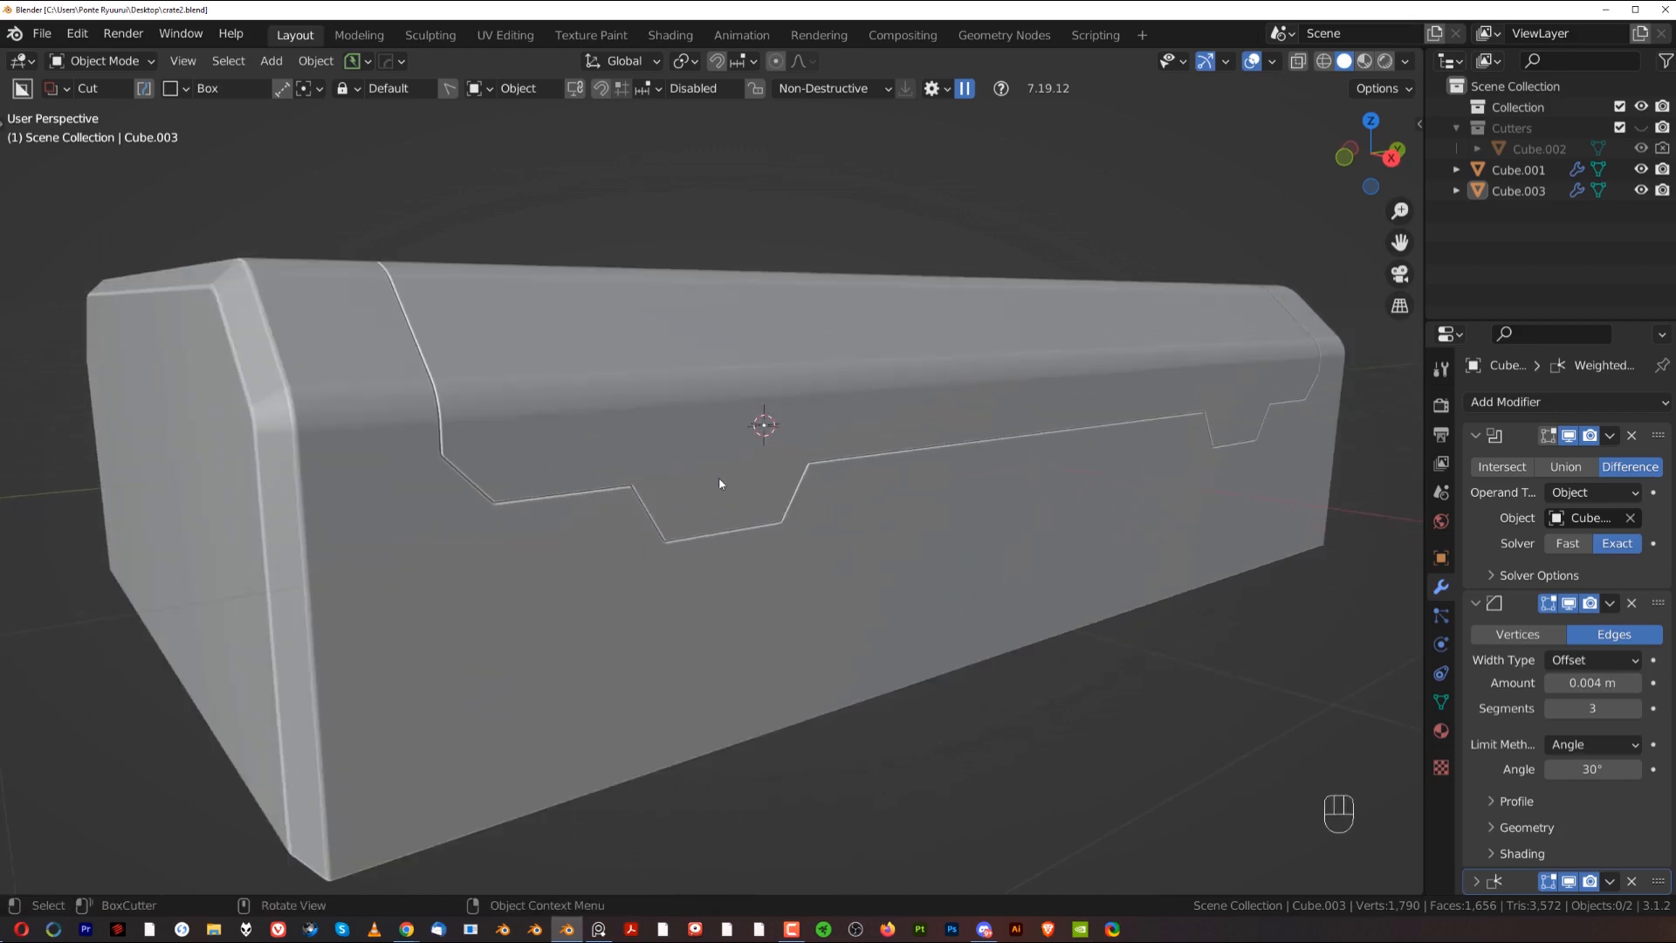
click(719, 478)
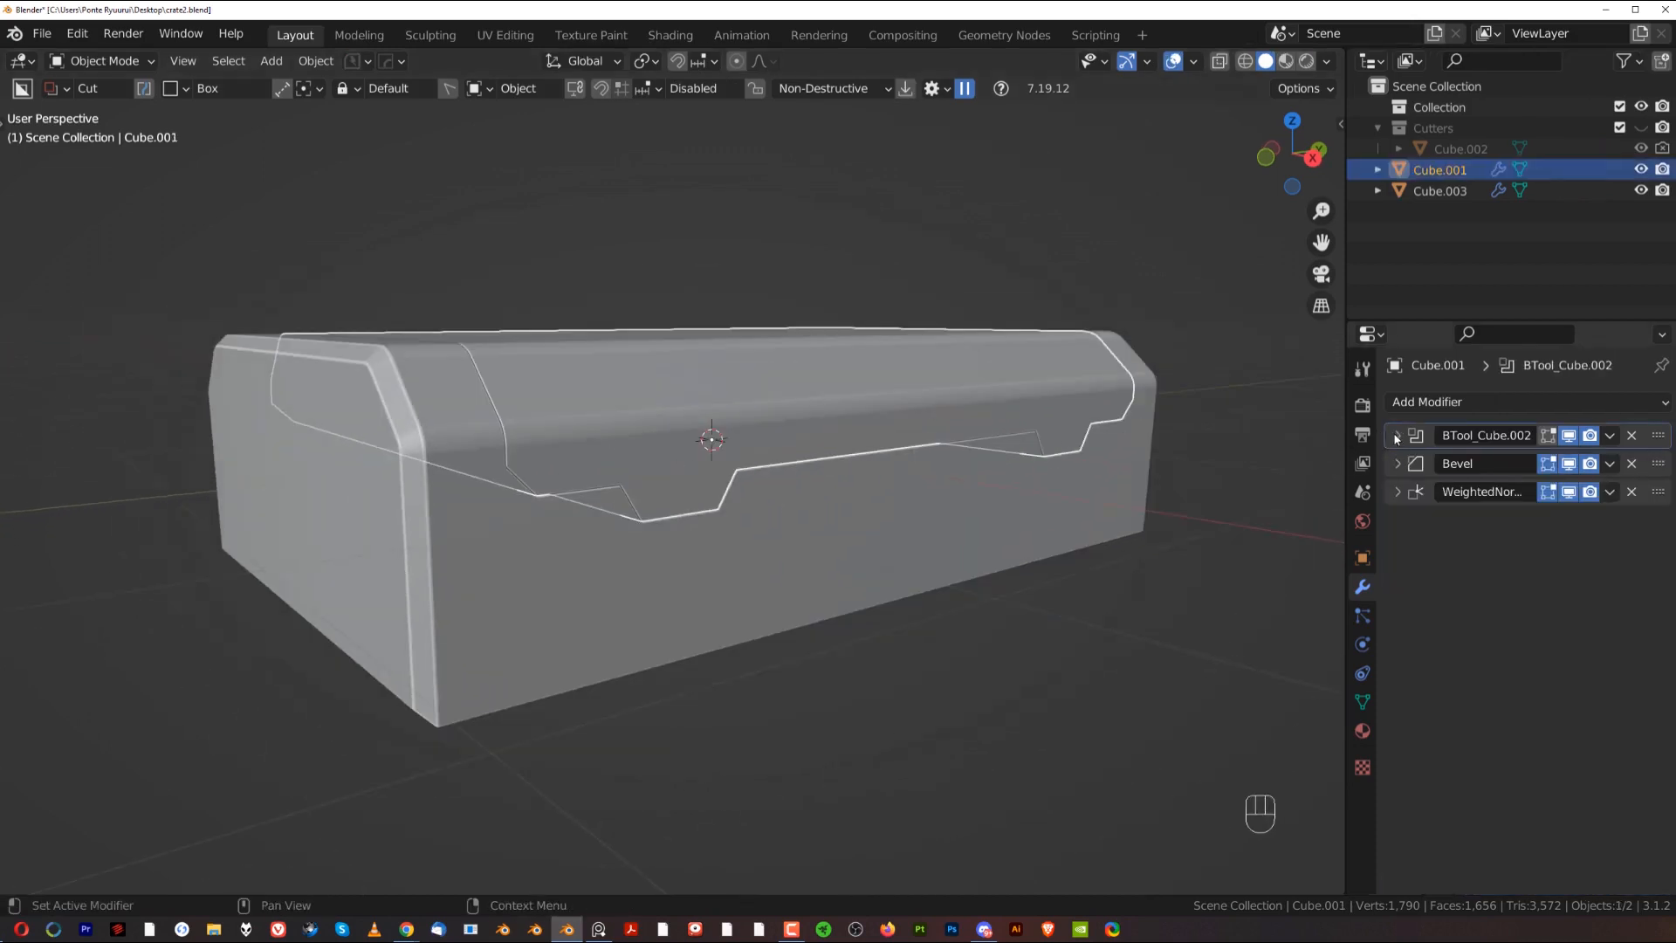
click(1396, 436)
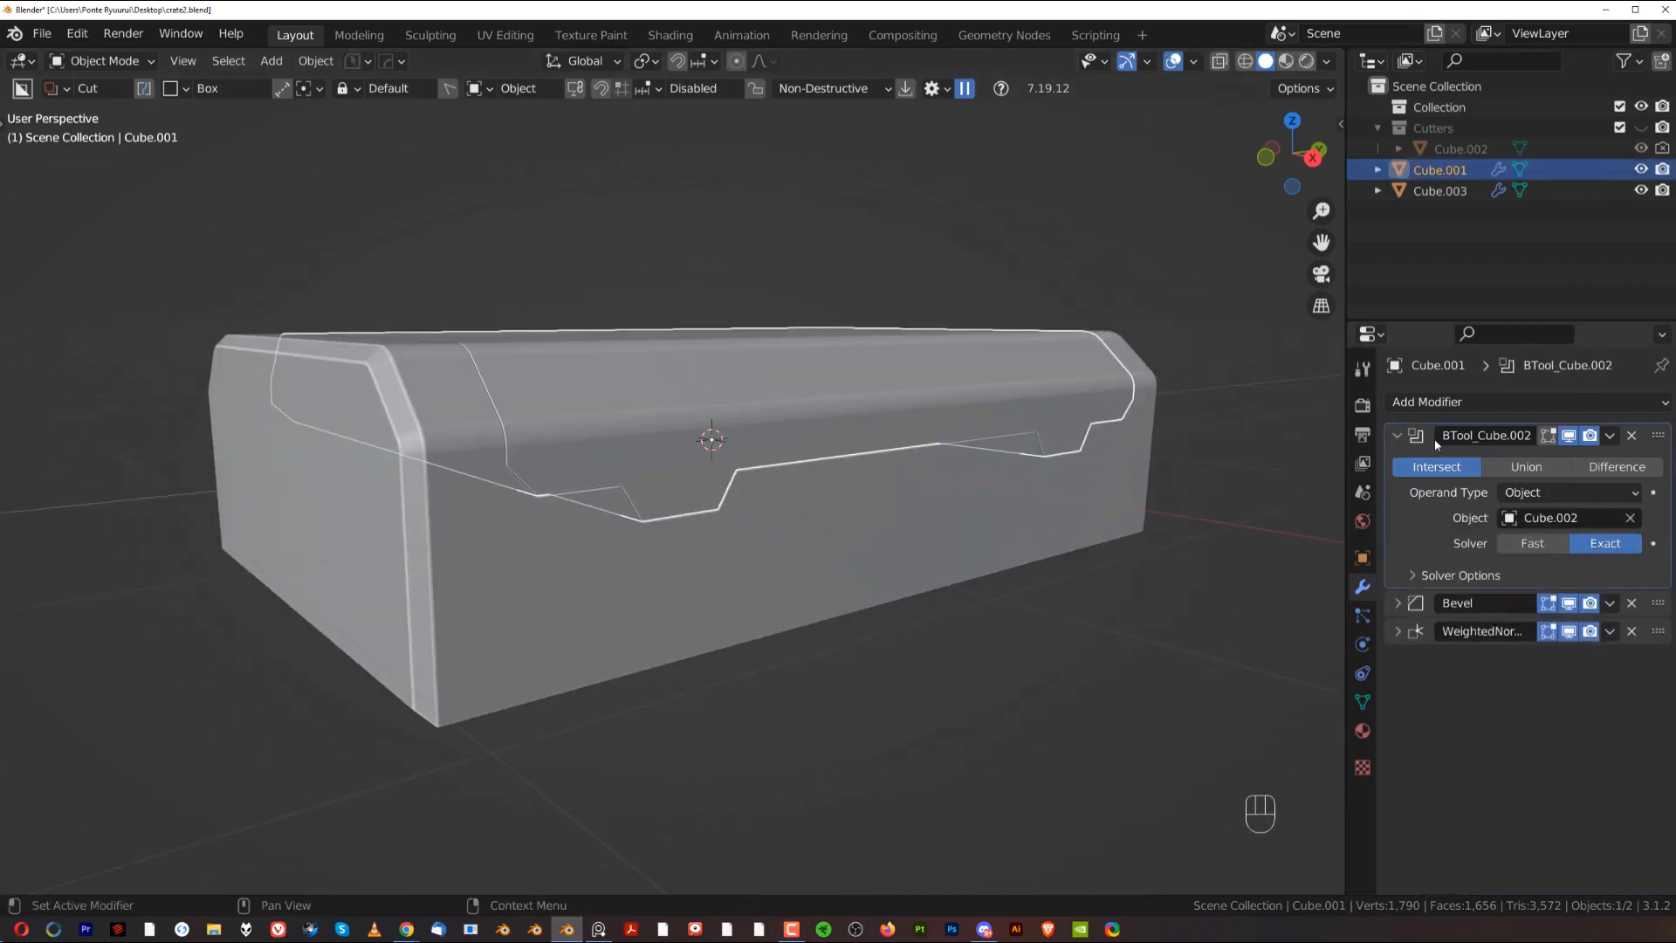
click(1611, 435)
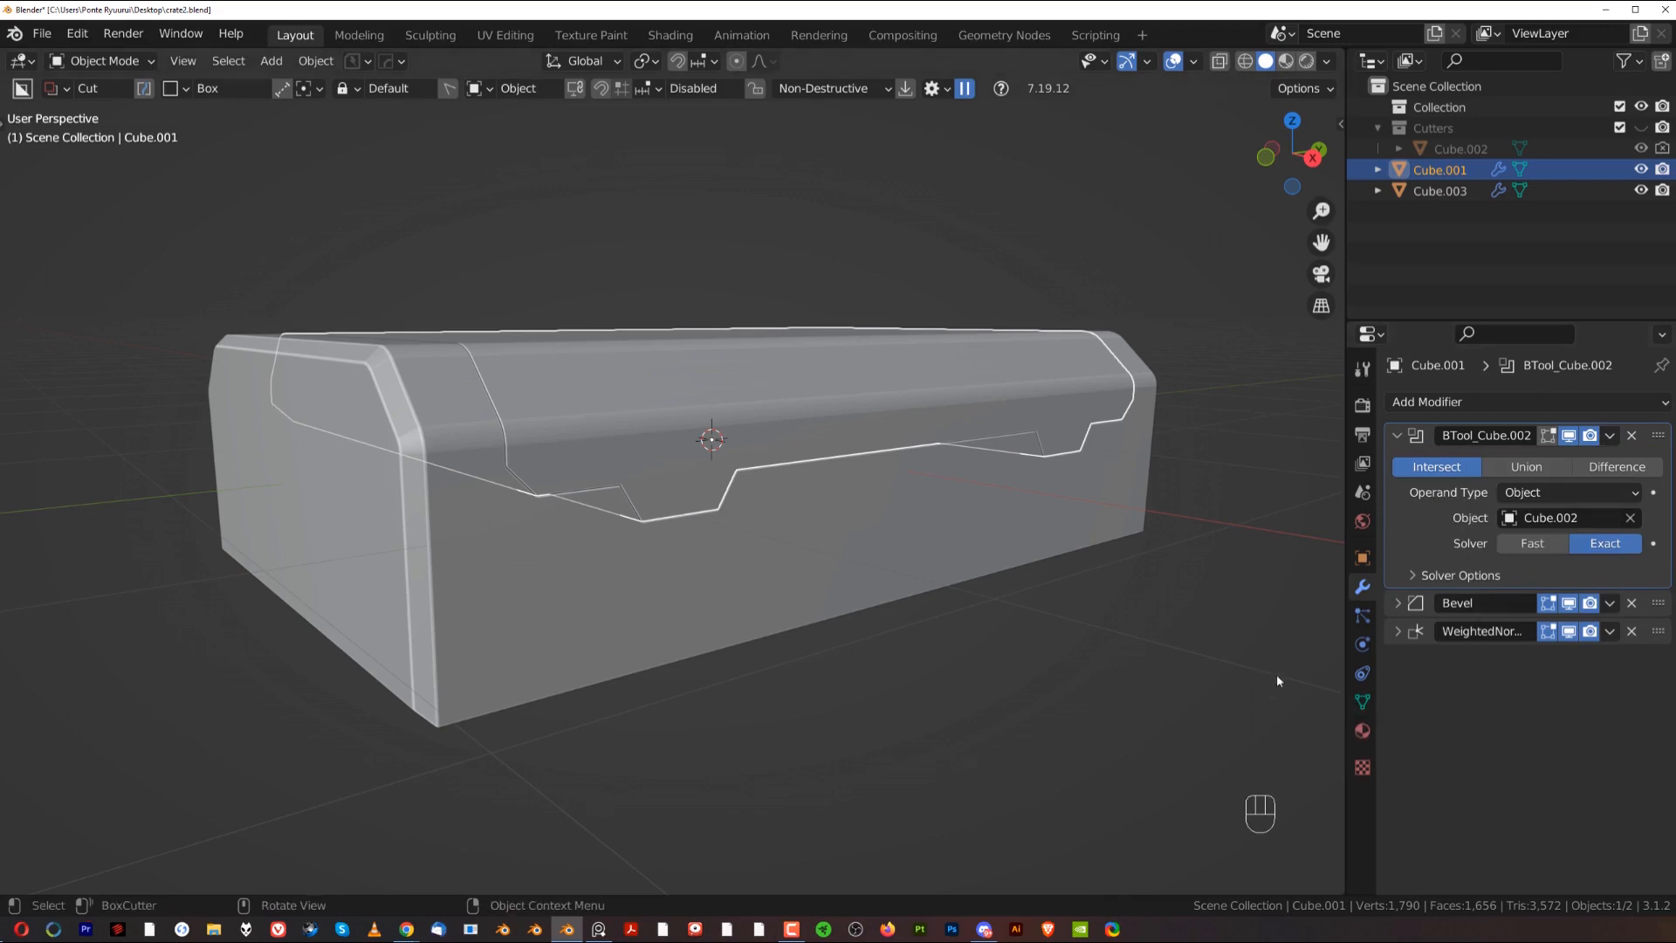
click(1363, 703)
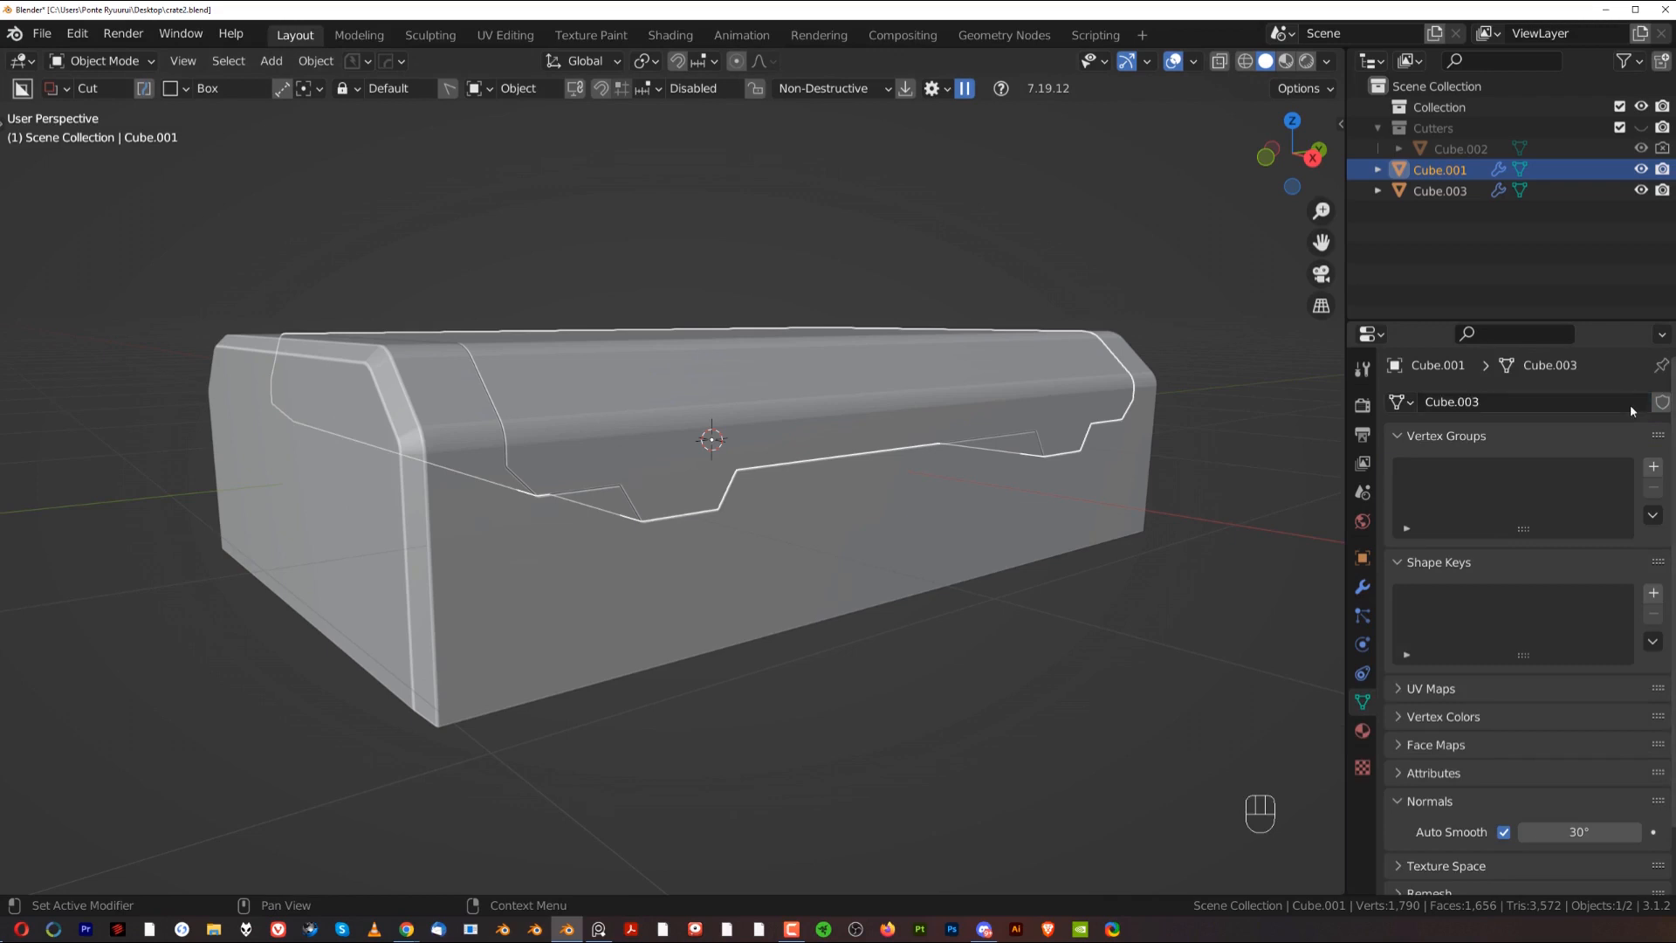
click(1363, 594)
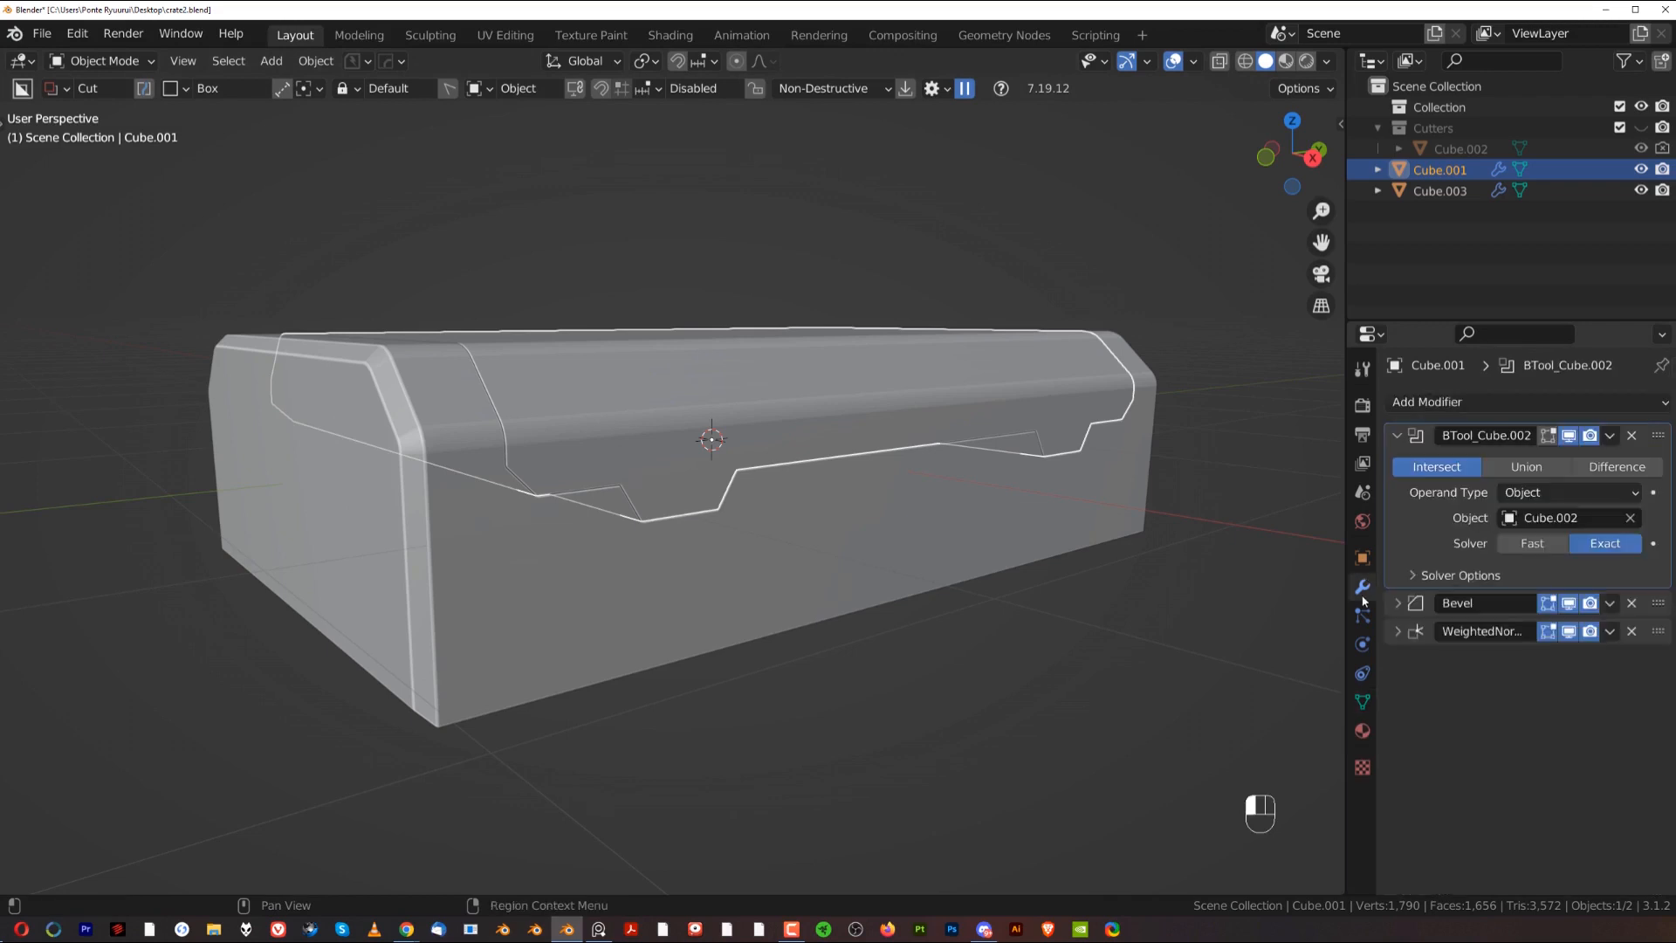
click(1610, 436)
click(1551, 463)
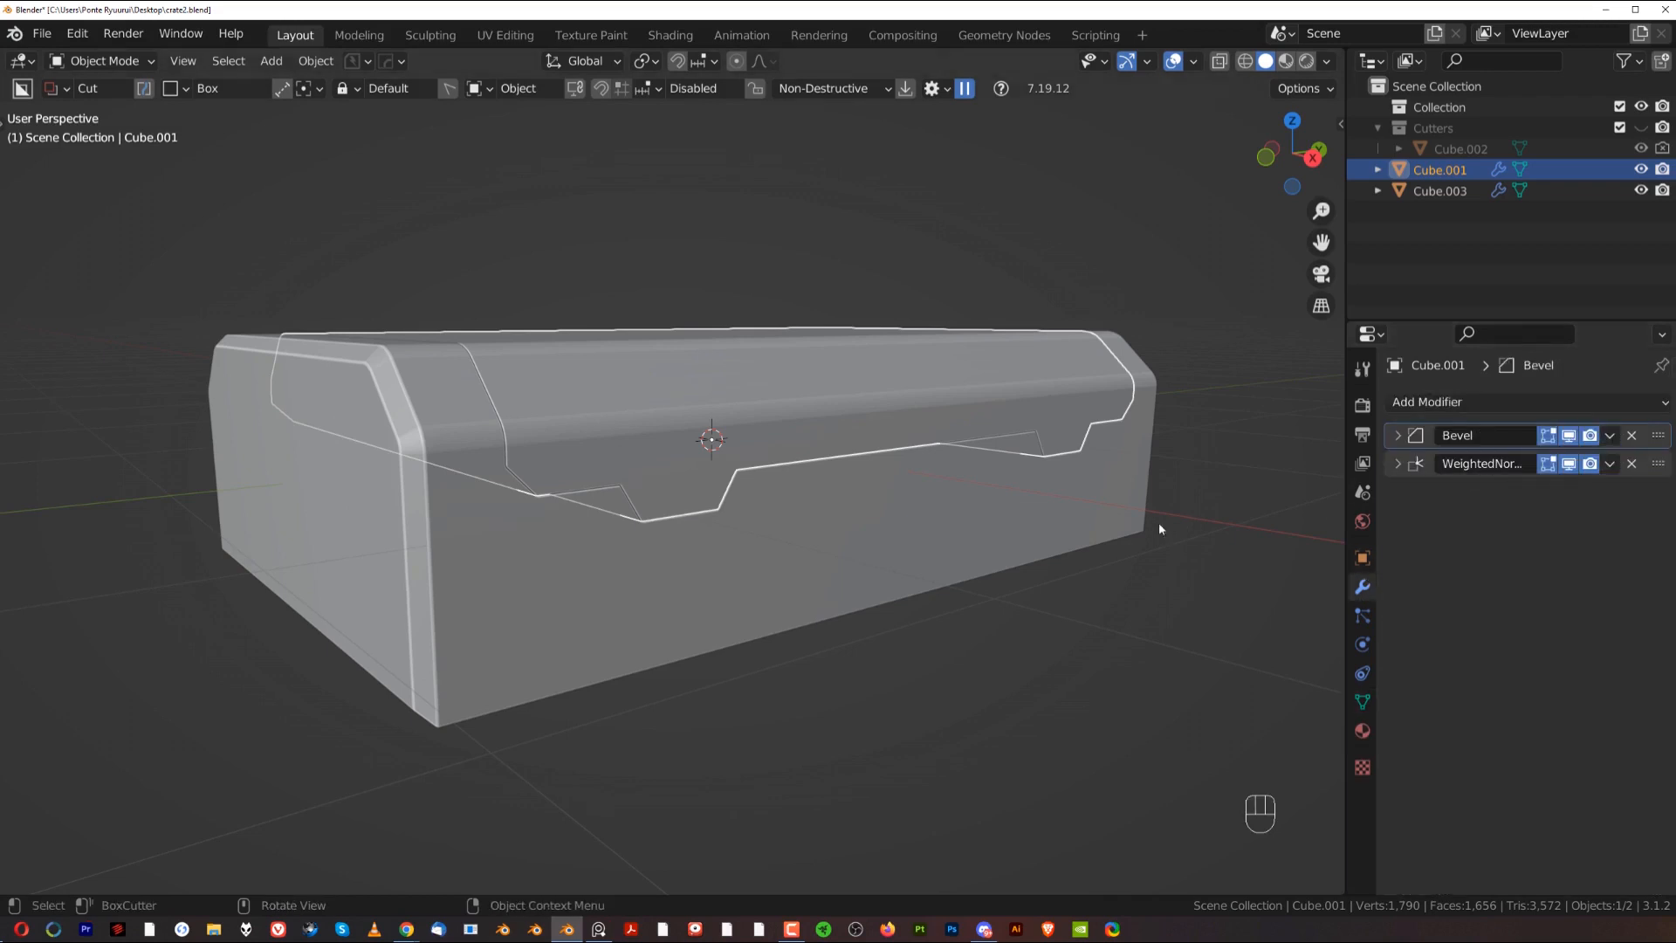
Step: Apply the BTool_Cube.002 Difference boolean modifier on the base part, Cube.003
click(990, 496)
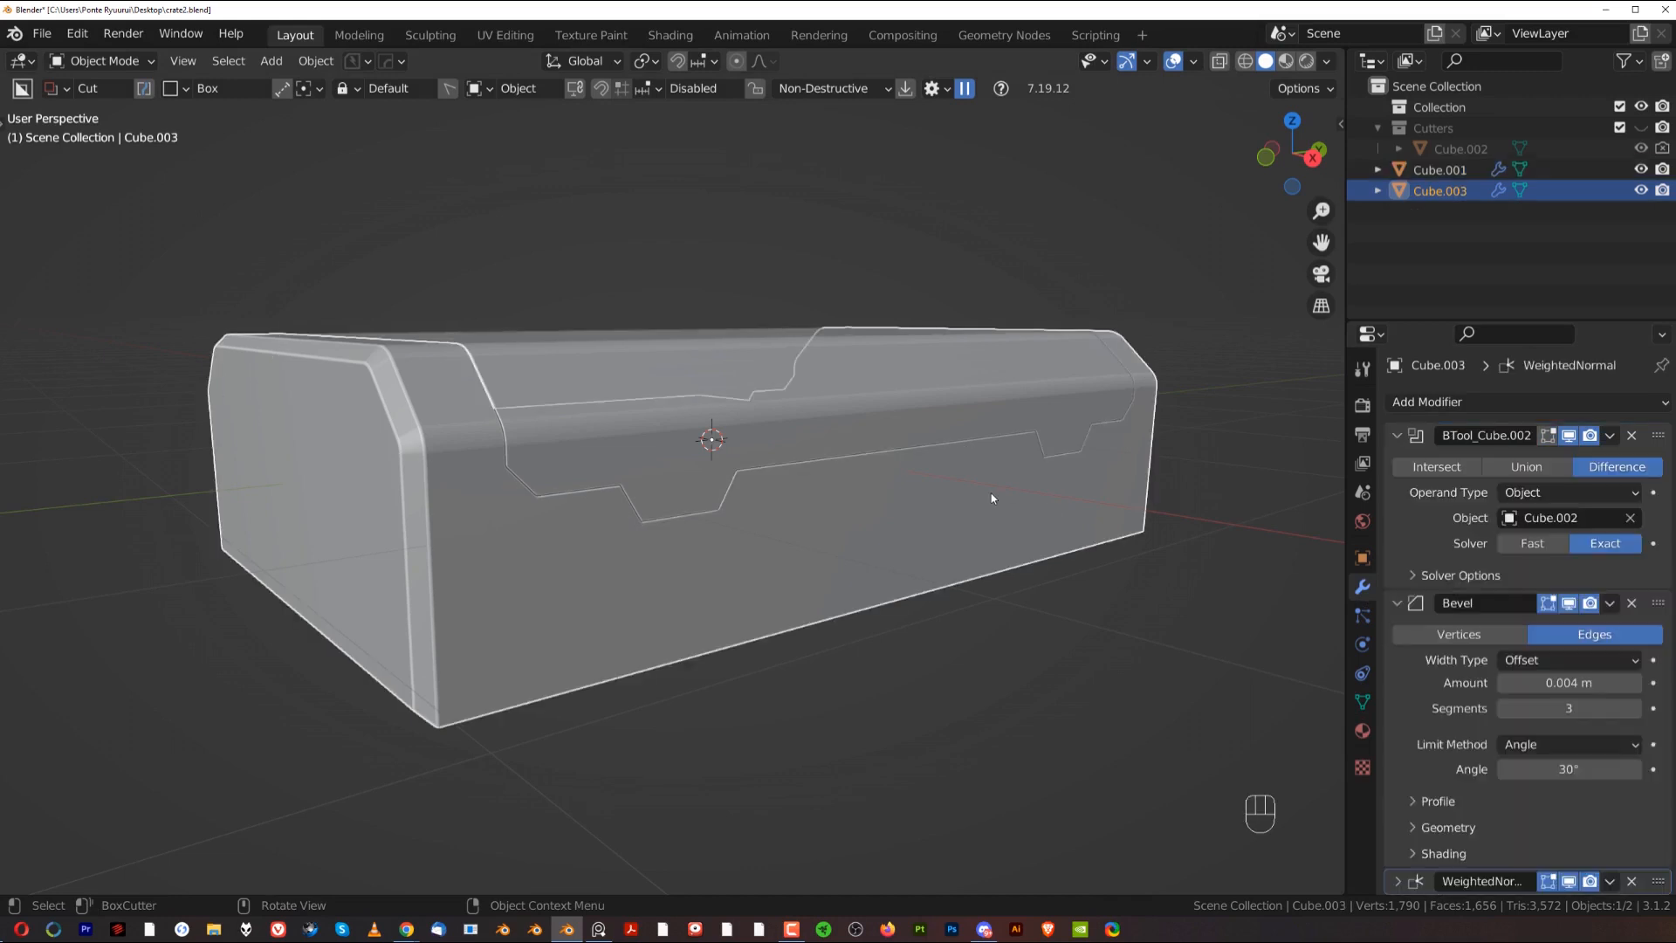
click(1610, 436)
click(1559, 465)
Step: Try moving the lid and the base separately to test the split
click(754, 437)
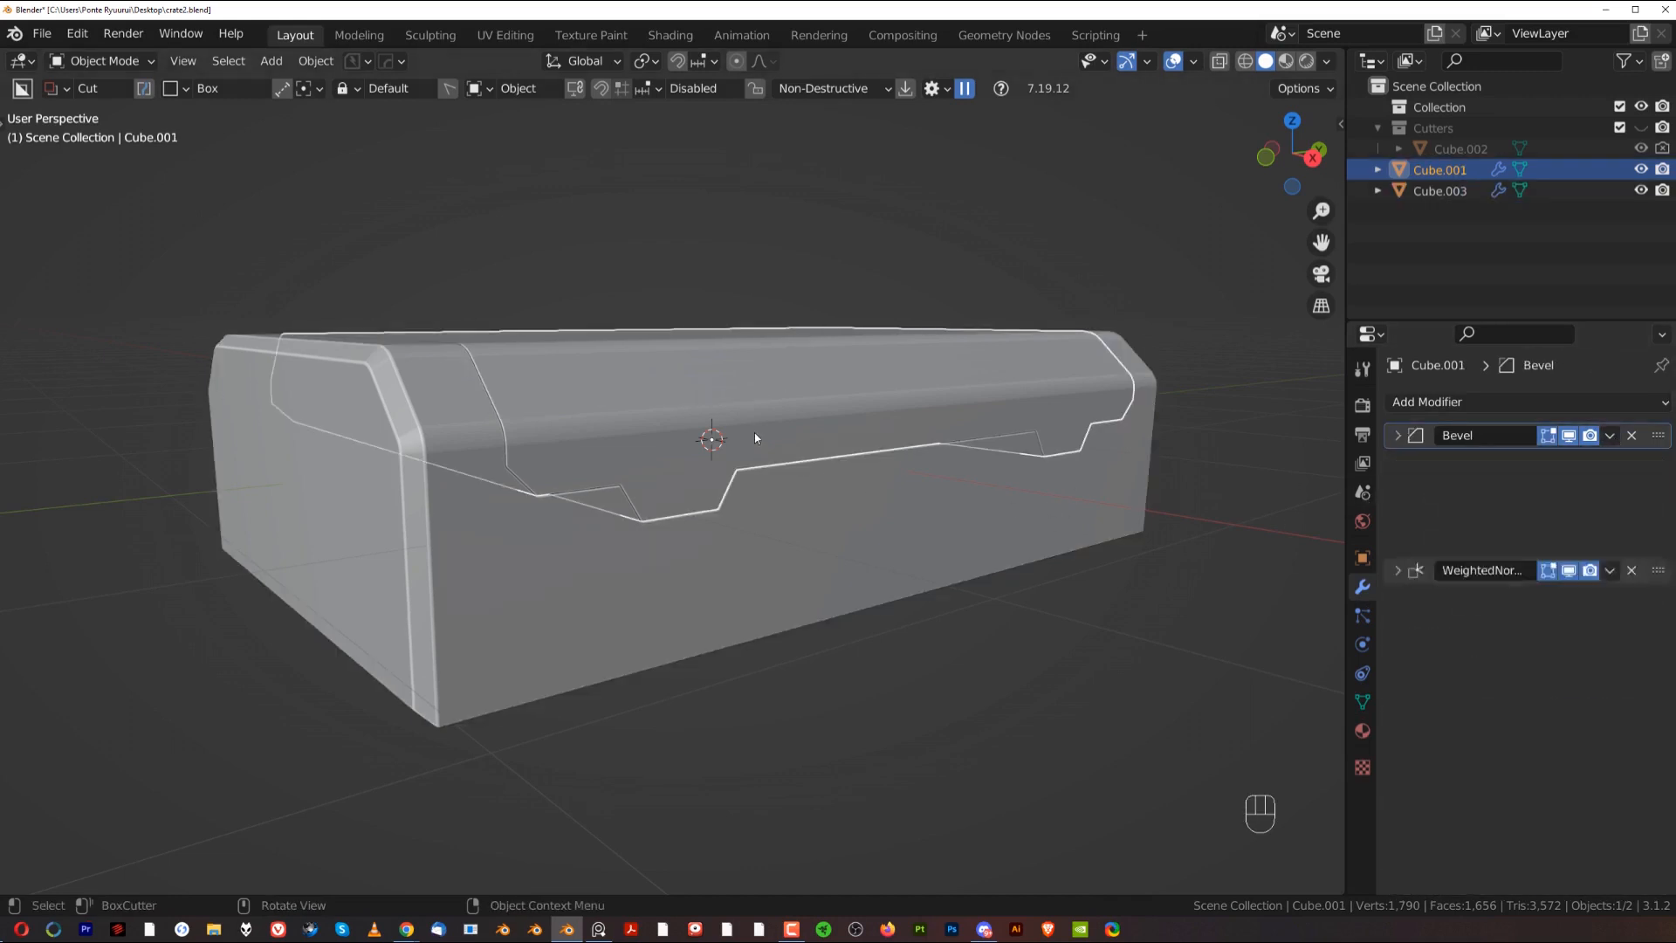
key(g)
right_click(820, 518)
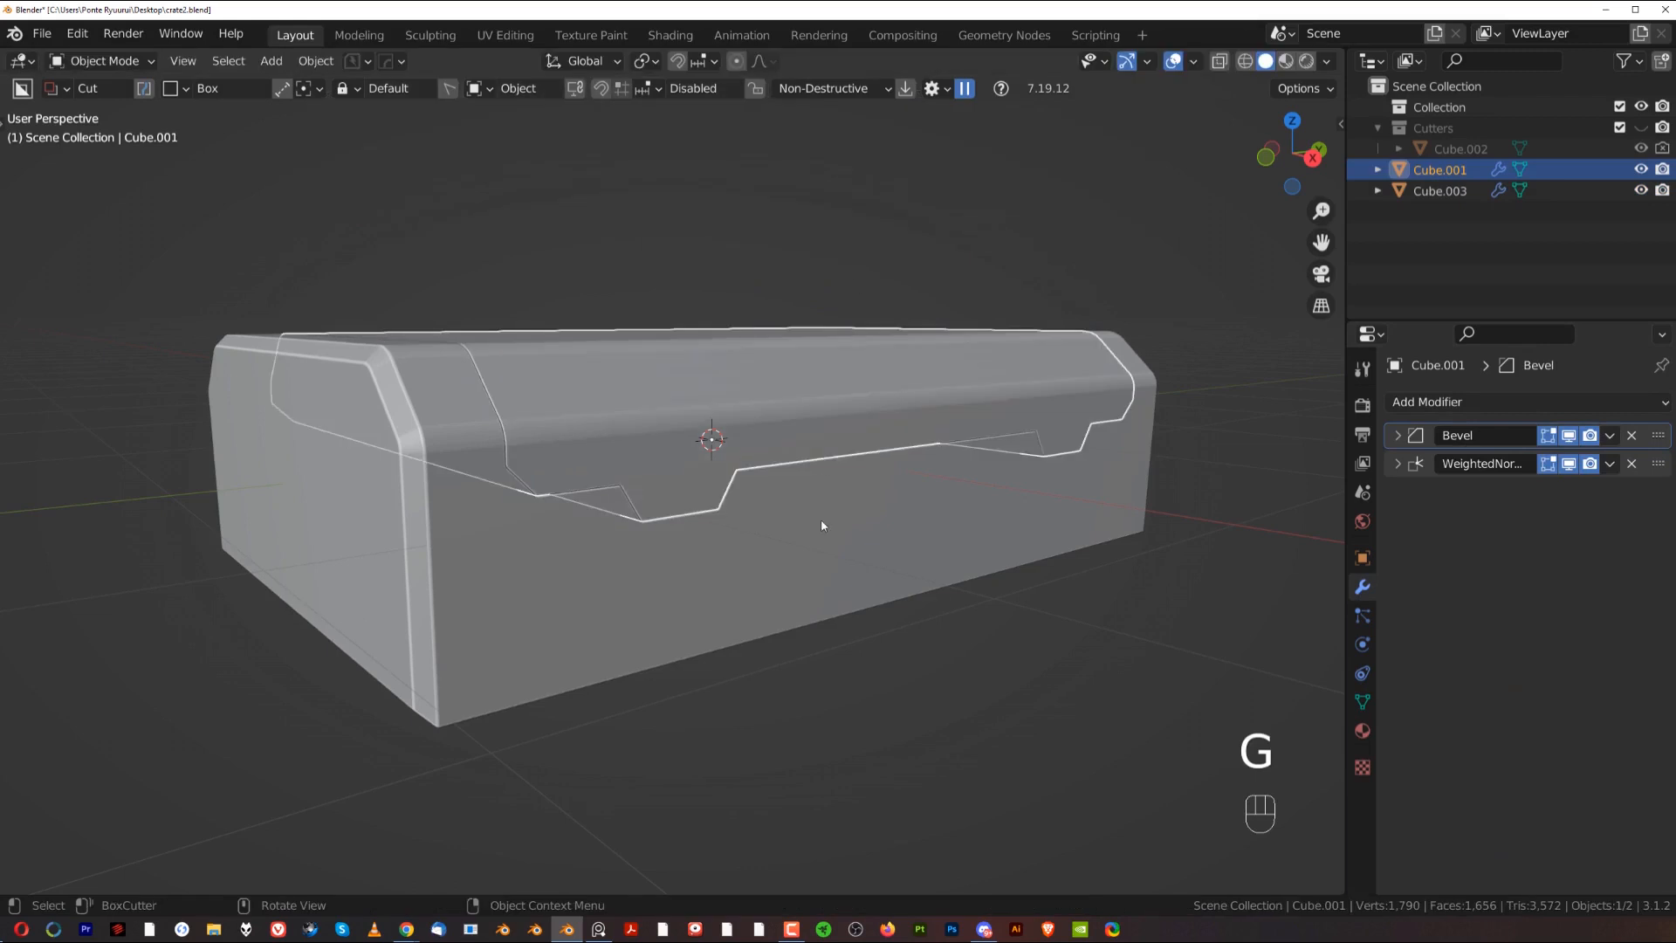
click(821, 525)
key(g)
right_click(798, 557)
Step: Bevel the lower edges of the lid's two front tabs about 0.015 m wide with one segment, and return to Object Mode
shift+middle_drag(798, 557, 789, 510)
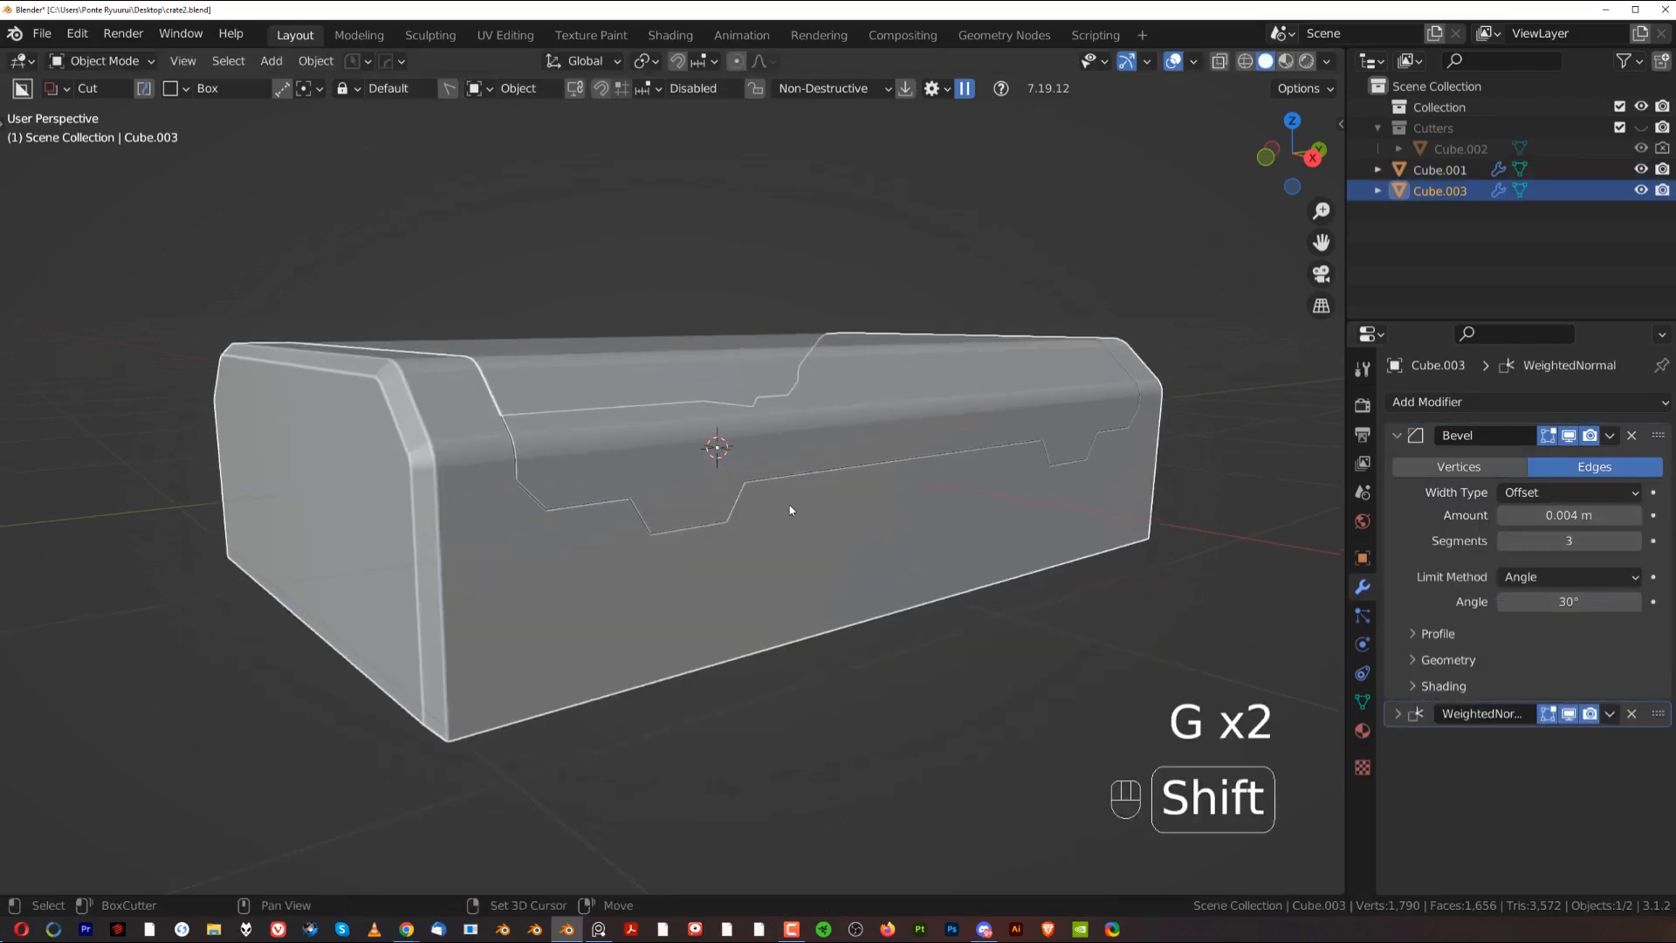
scroll(789, 510, up, 2)
click(744, 459)
key(Tab)
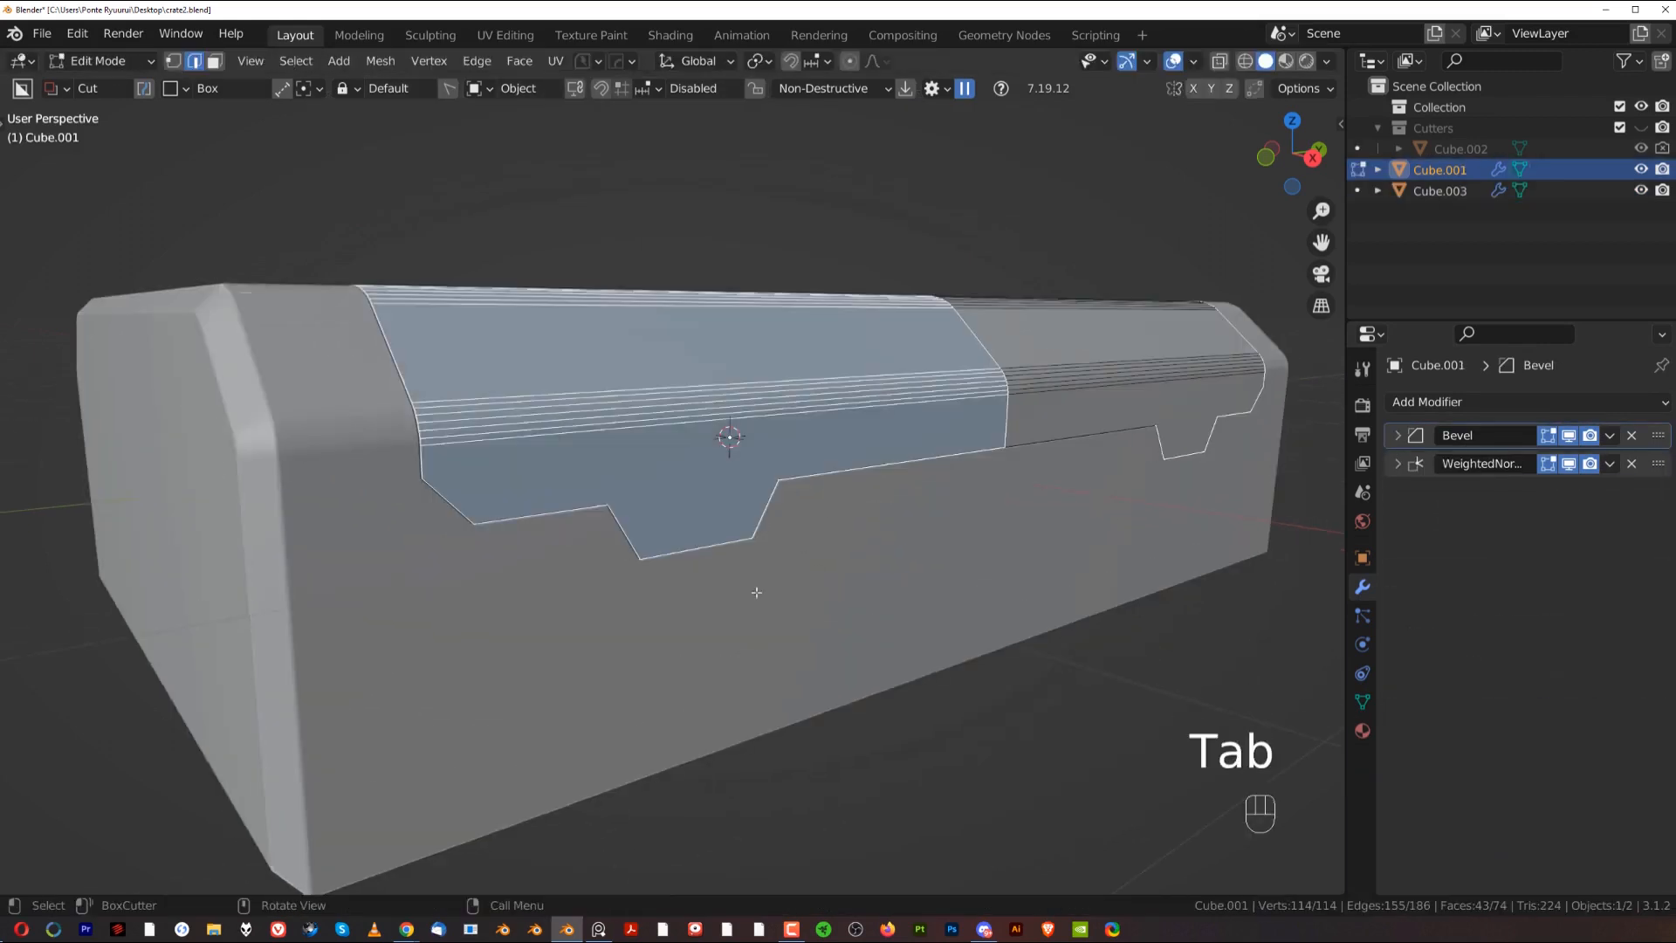
click(702, 540)
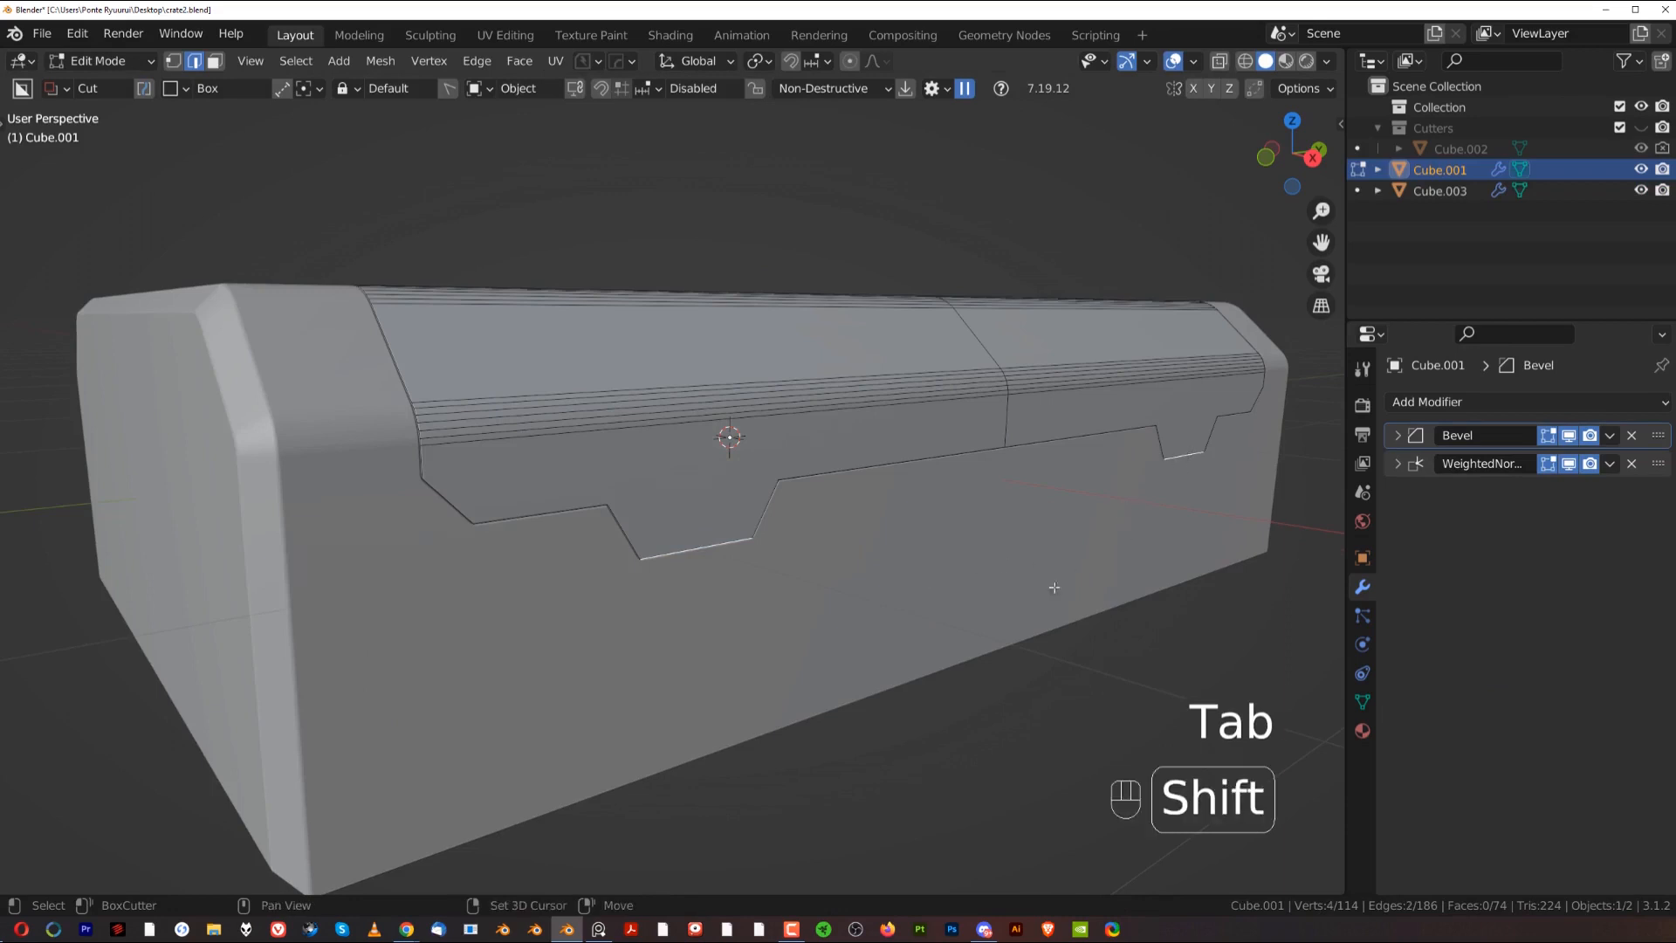
key(ctrl+b)
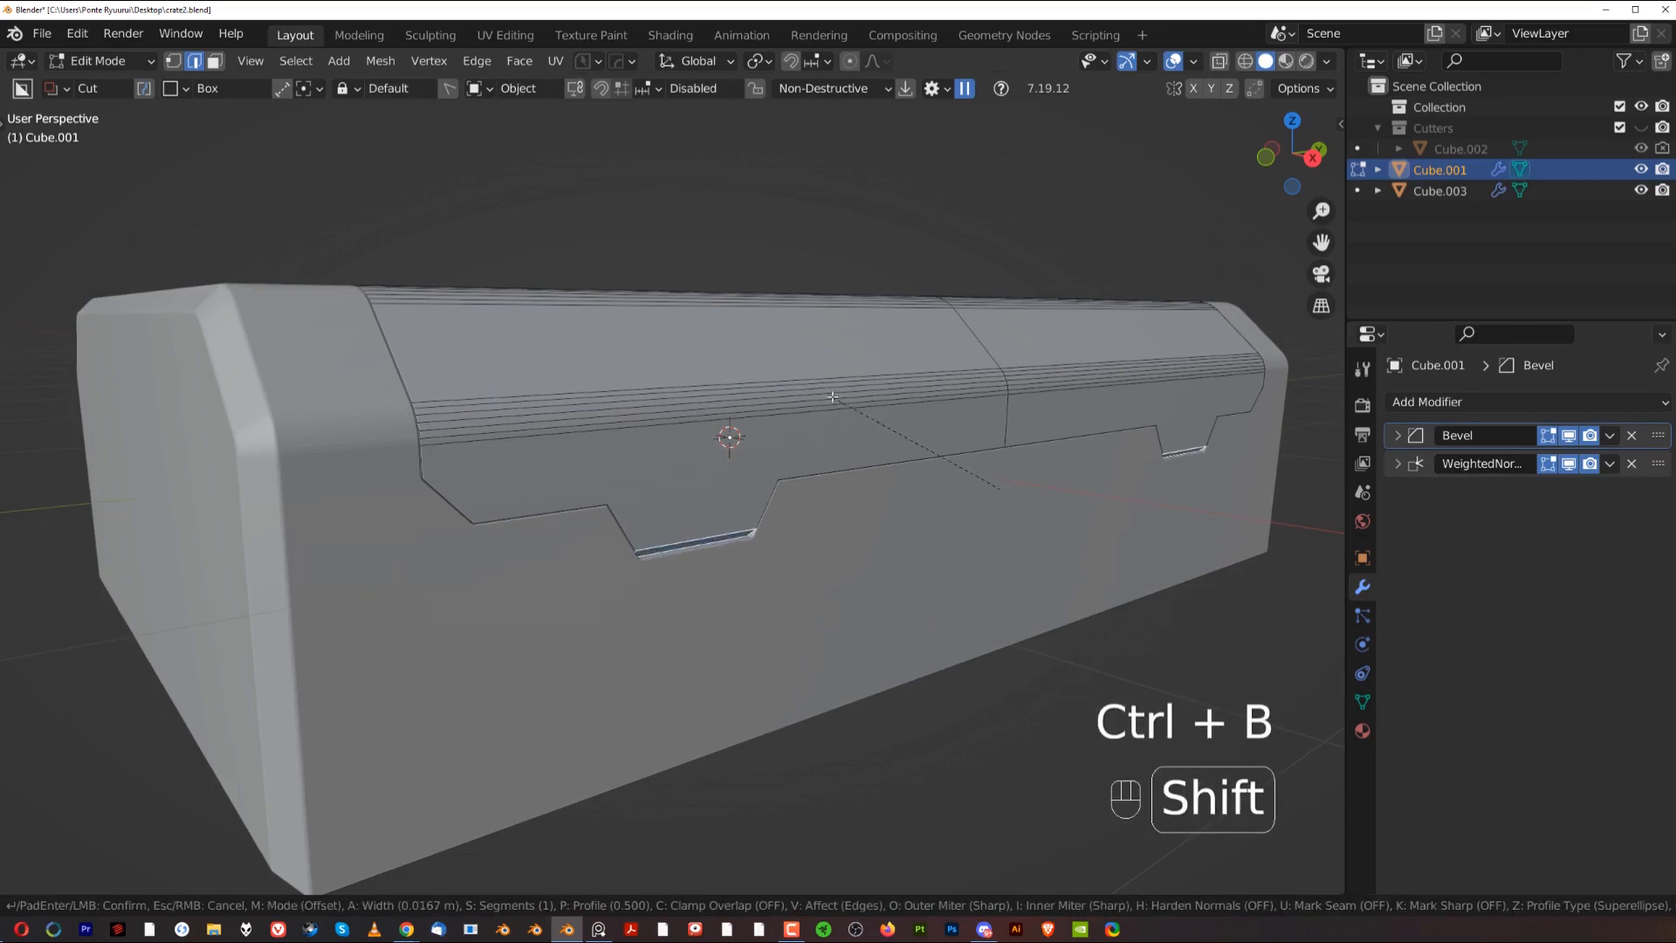
click(840, 397)
key(Tab)
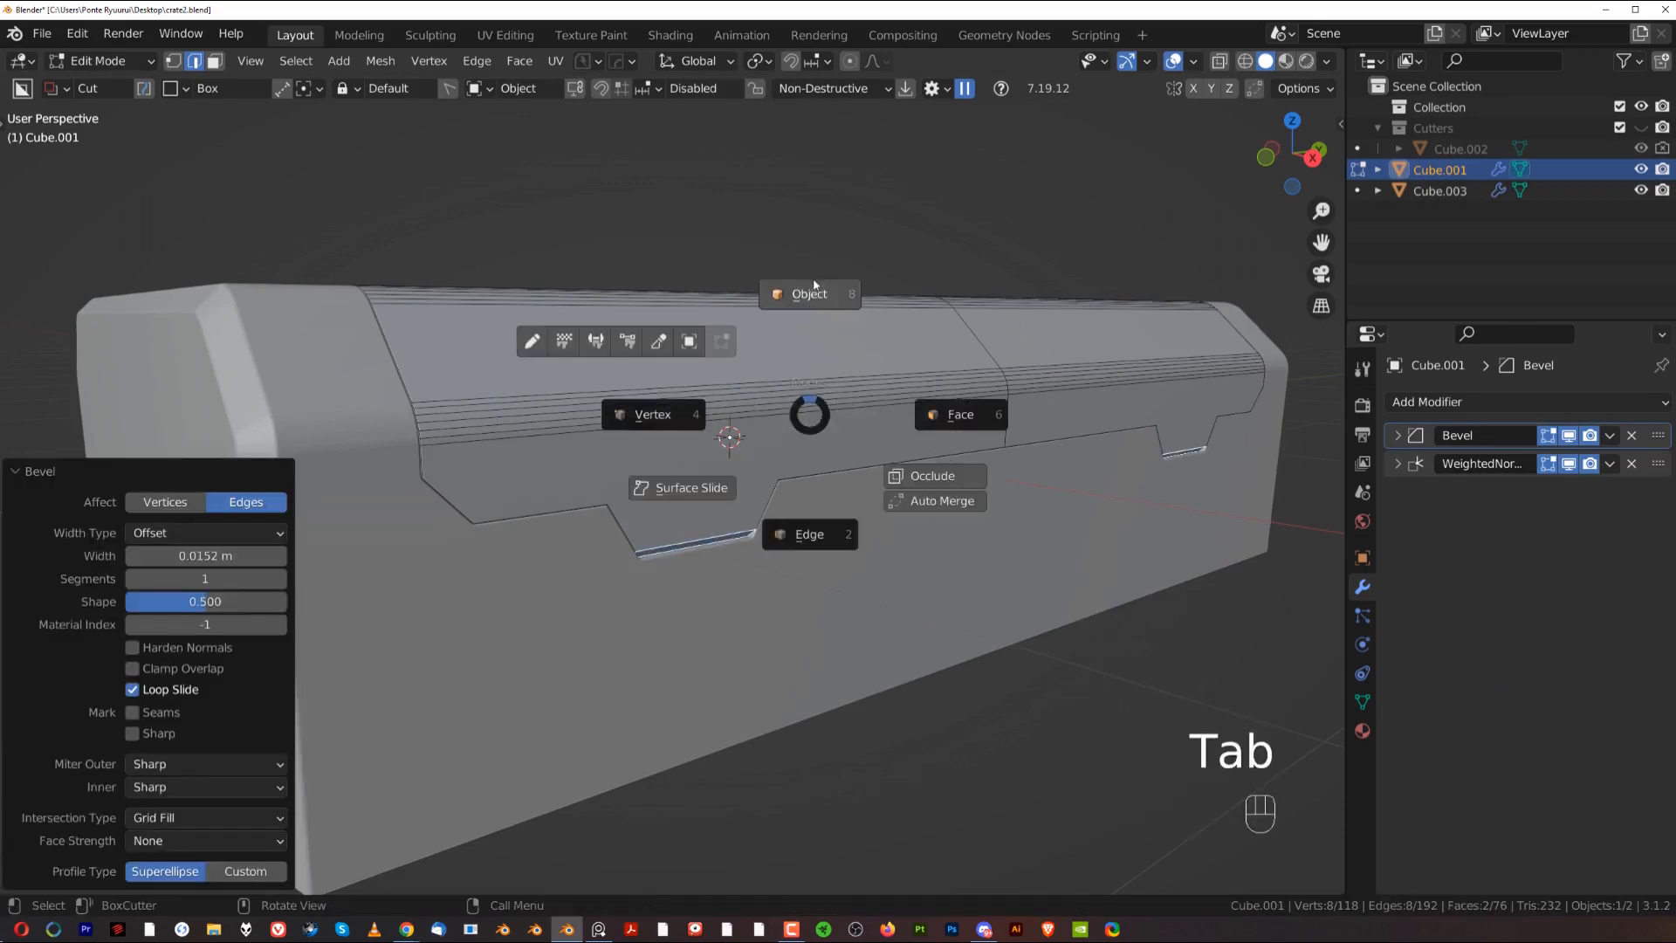
Step: Add a 2 m mesh cube at the world origin
scroll(828, 380, down, 5)
middle_drag(1128, 727, 647, 458)
scroll(647, 457, down, 1)
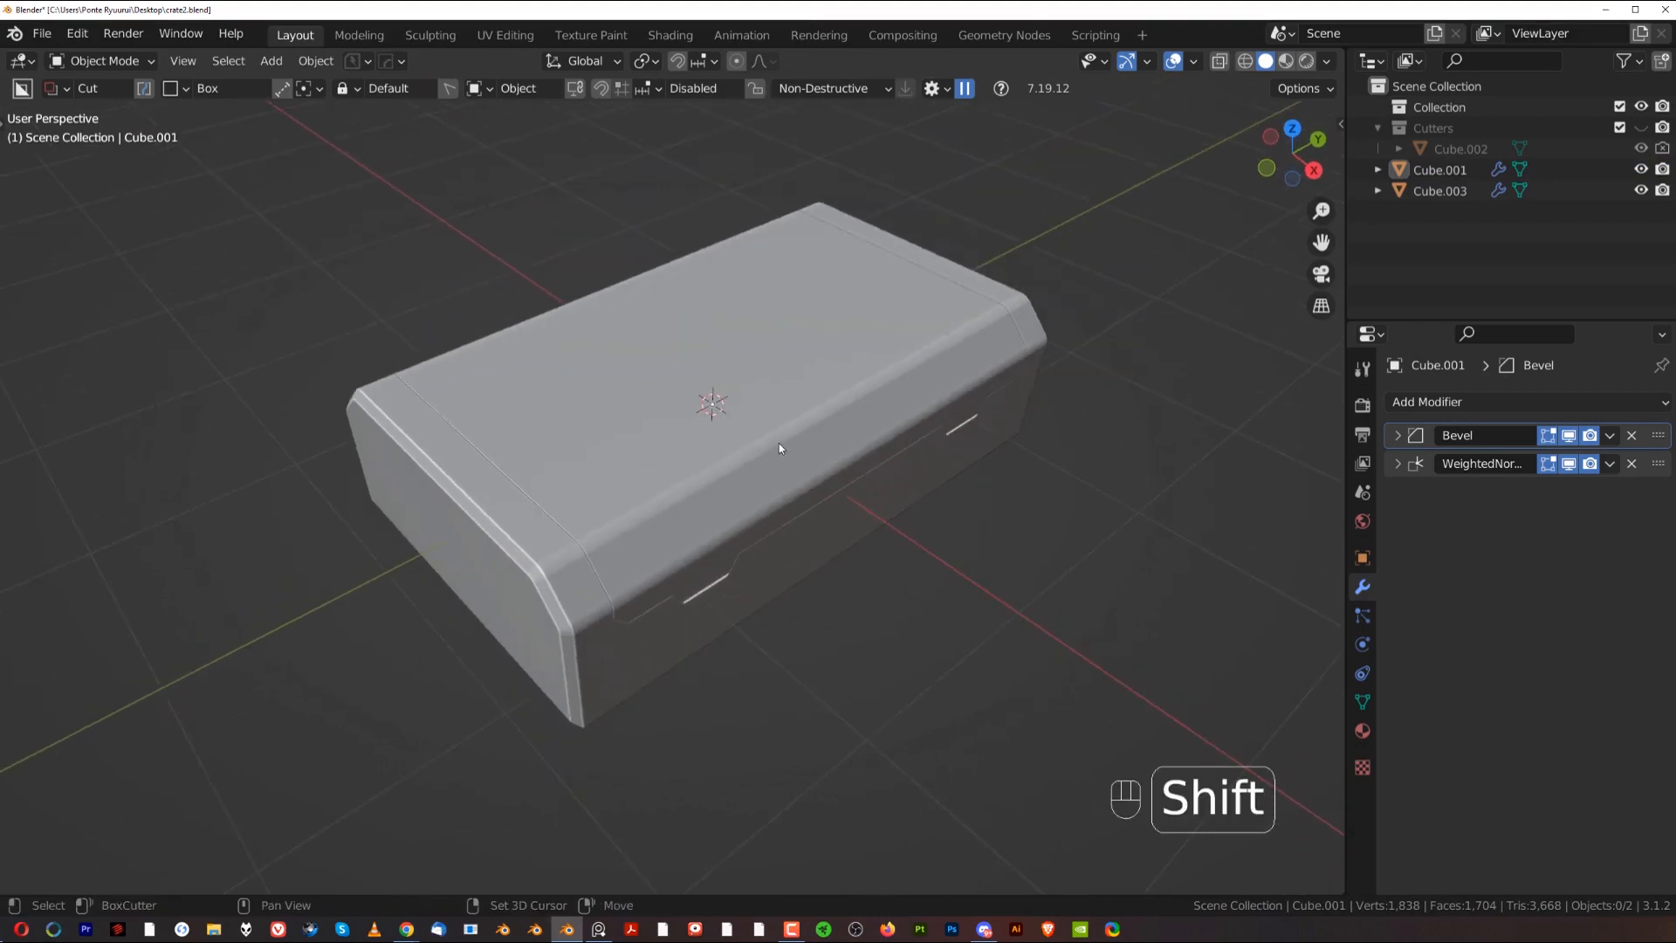
key(shift+a)
mouse_move(778, 444)
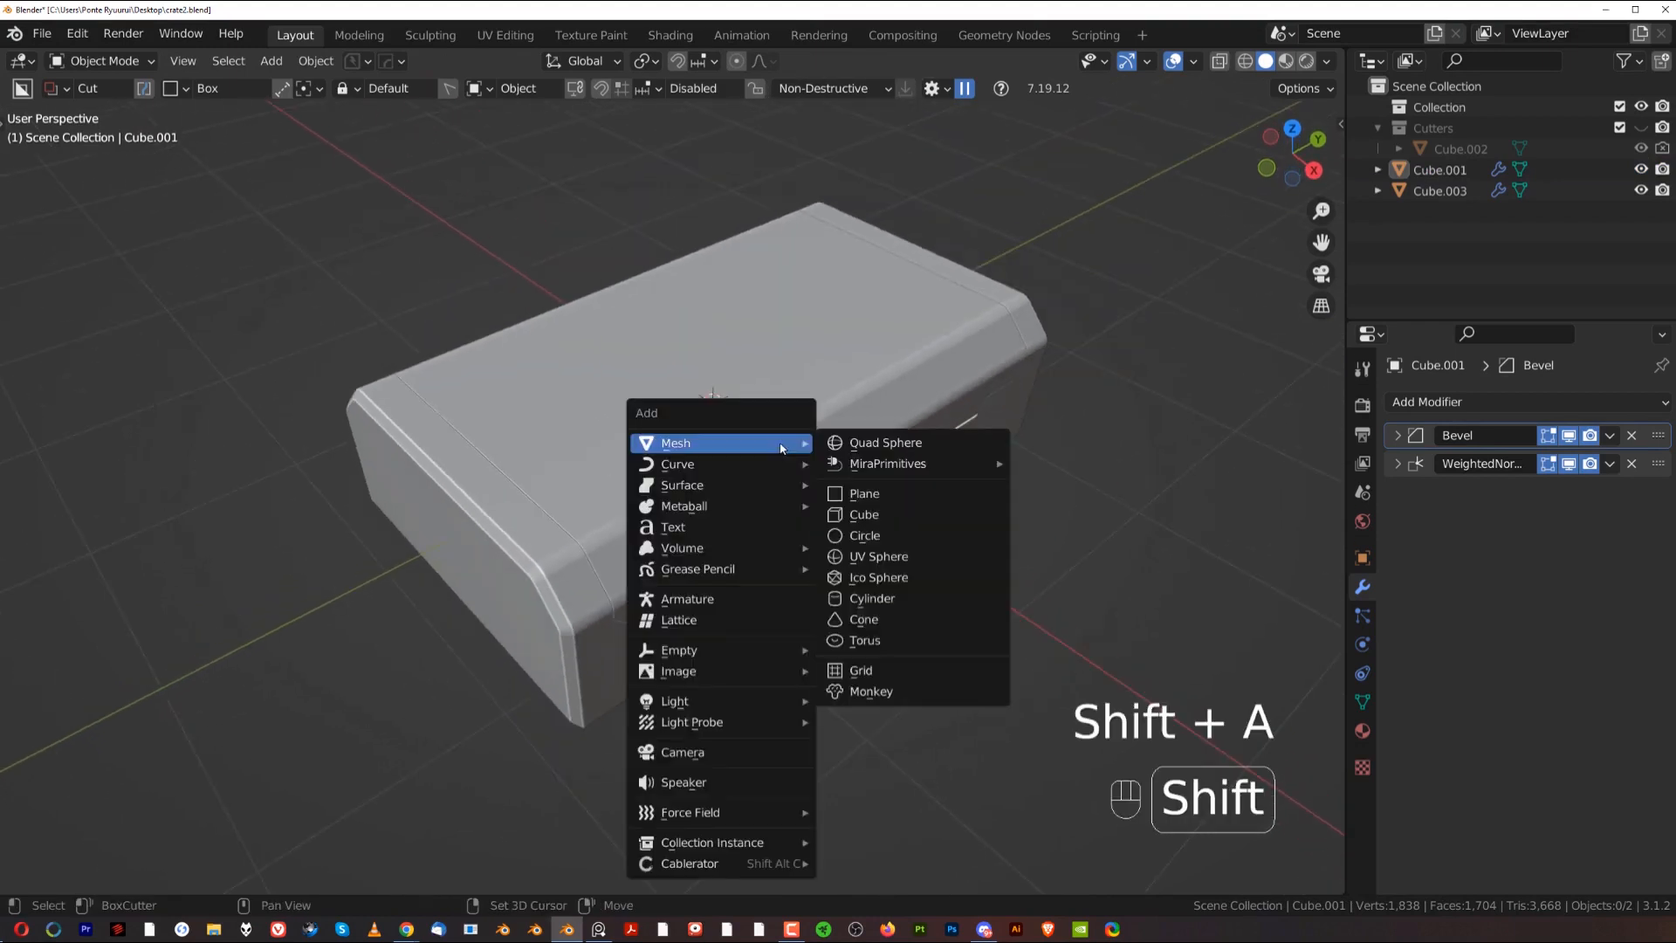
click(881, 515)
Step: Scale the new cube to about 0.202 along Y and about 0.665 along X
middle_drag(855, 484, 966, 498)
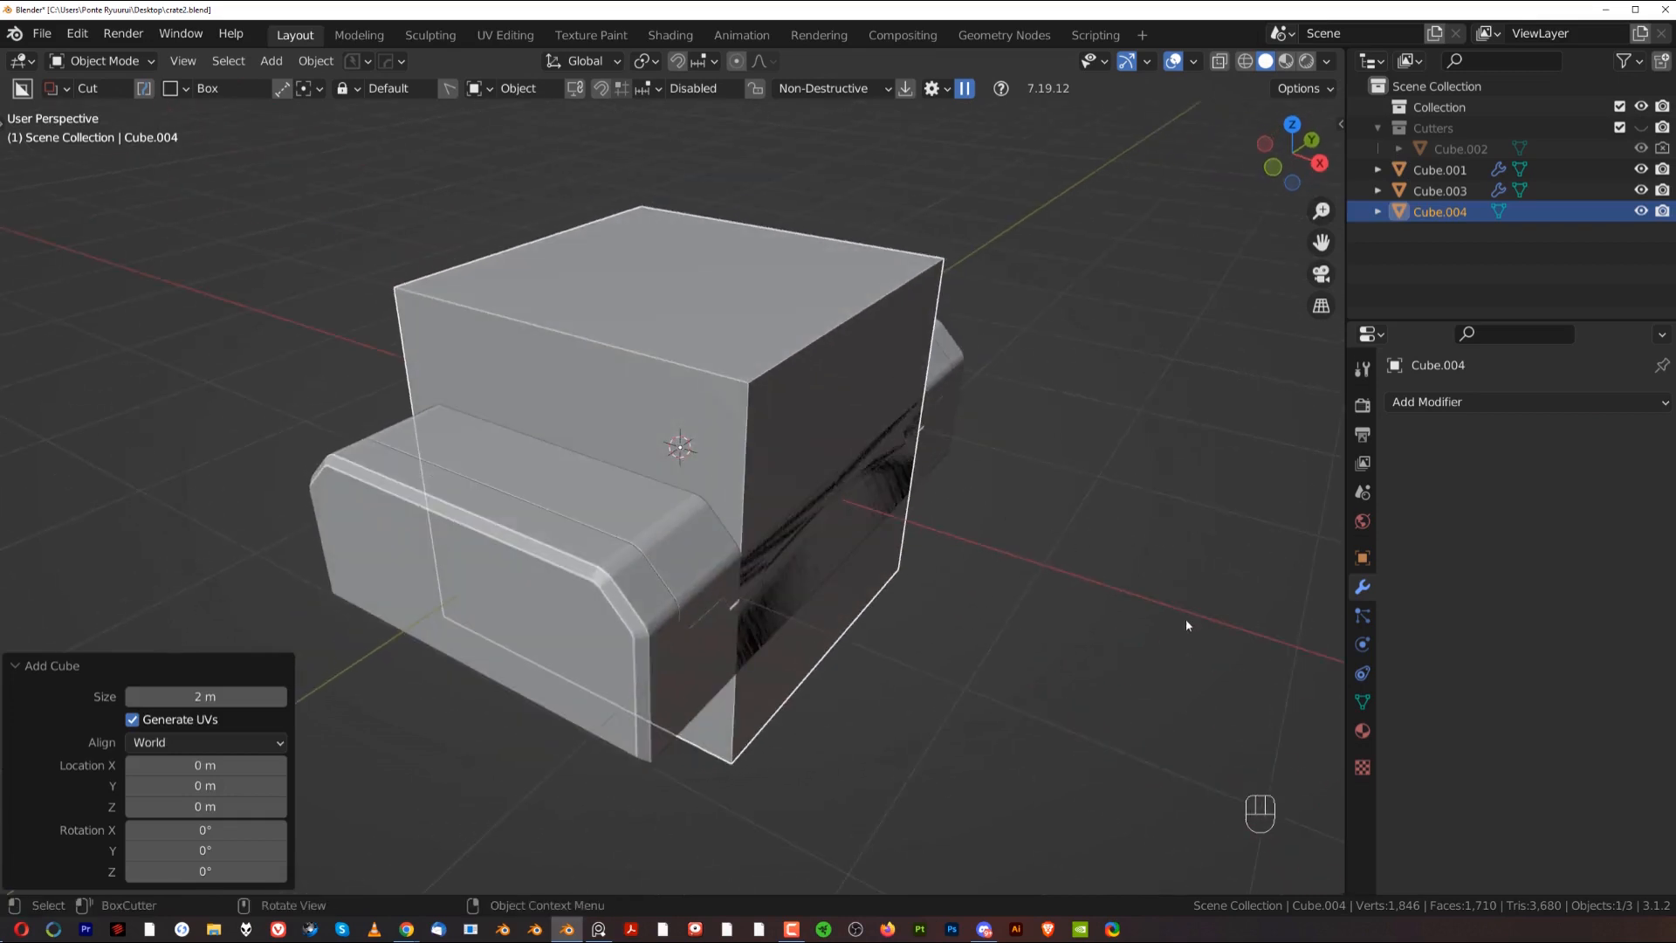
key(s)
key(y)
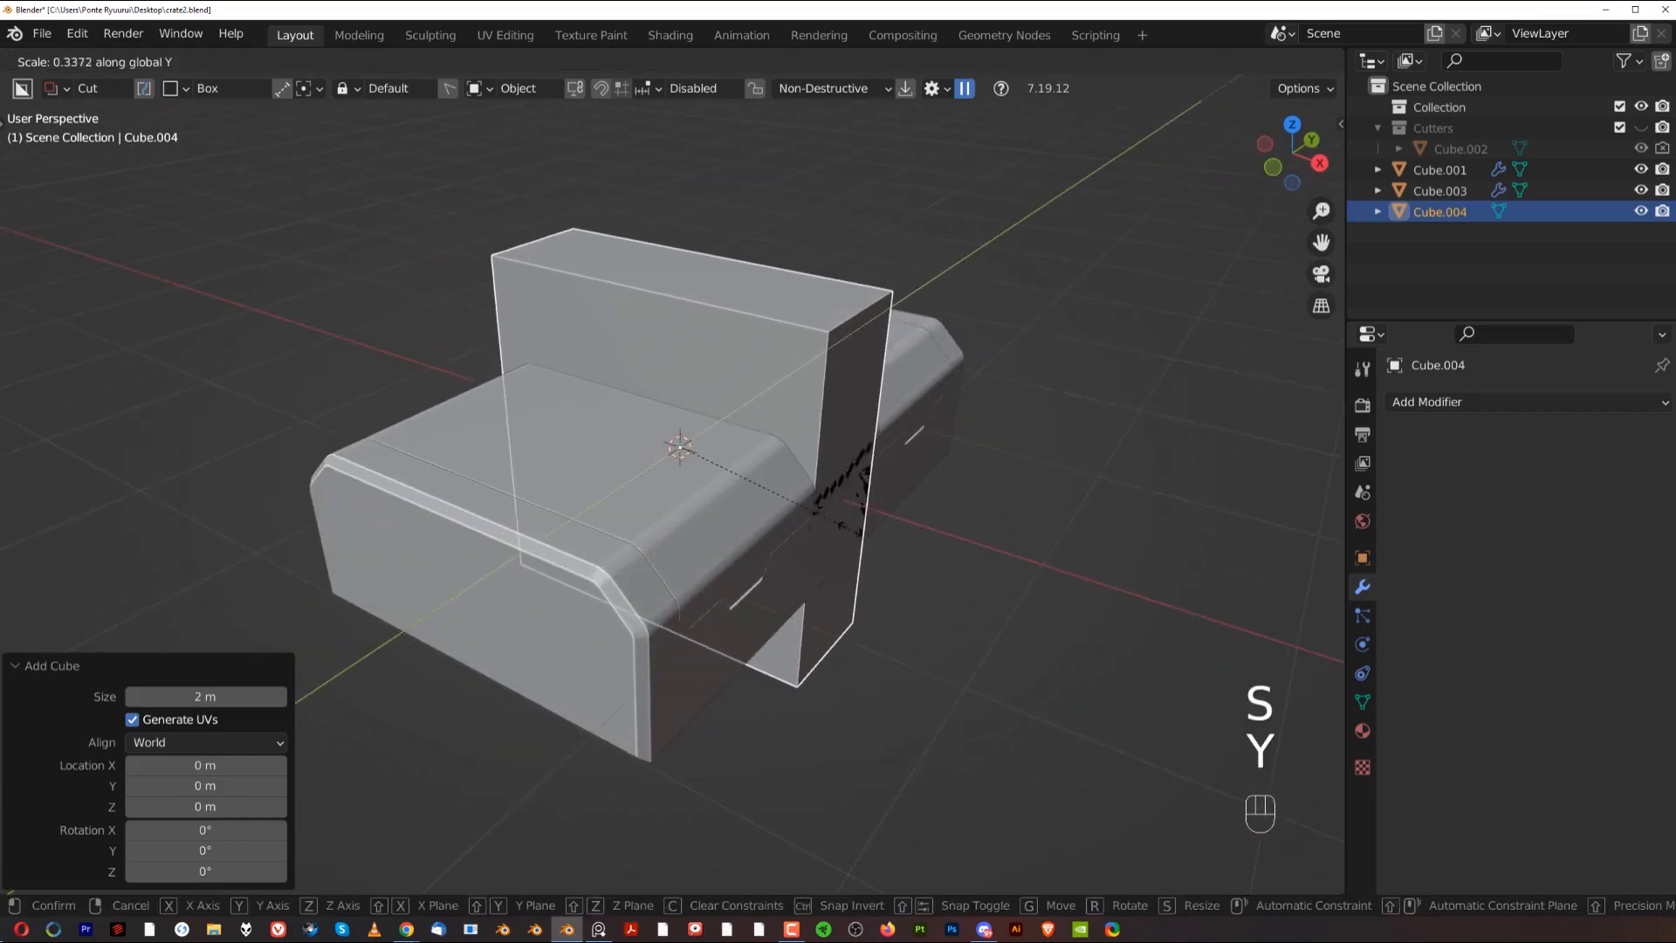
click(786, 489)
key(s)
key(x)
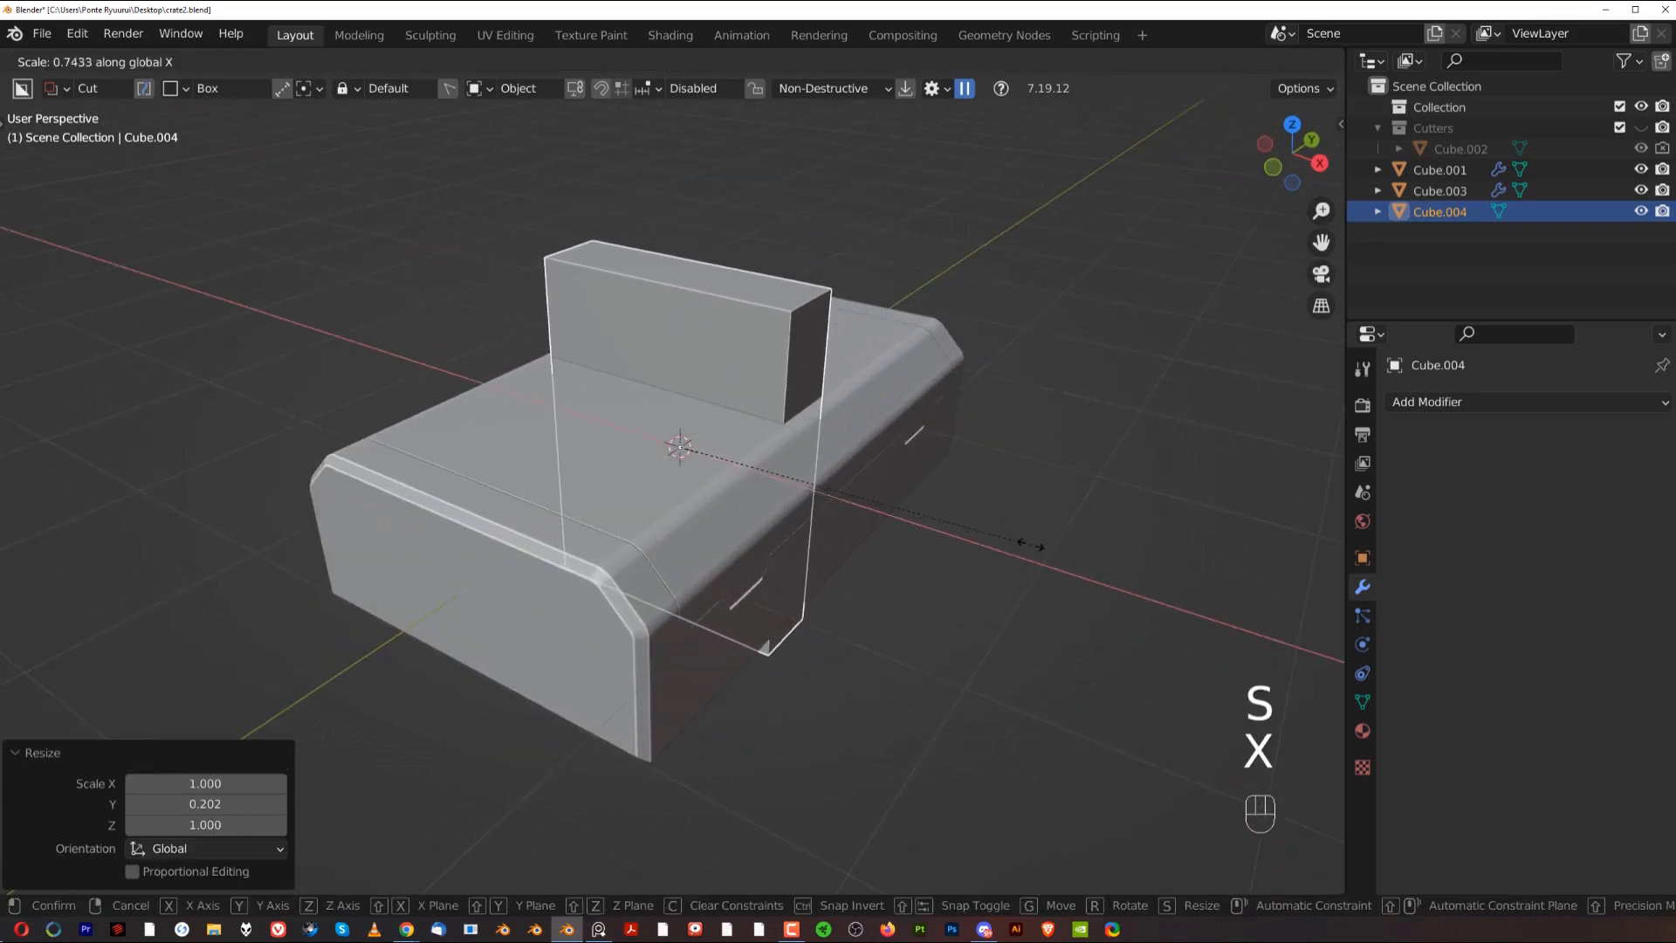
click(1004, 549)
Step: Raise the block about 1.28 m along Z and flatten it to about 0.199 of its height
key(g)
key(z)
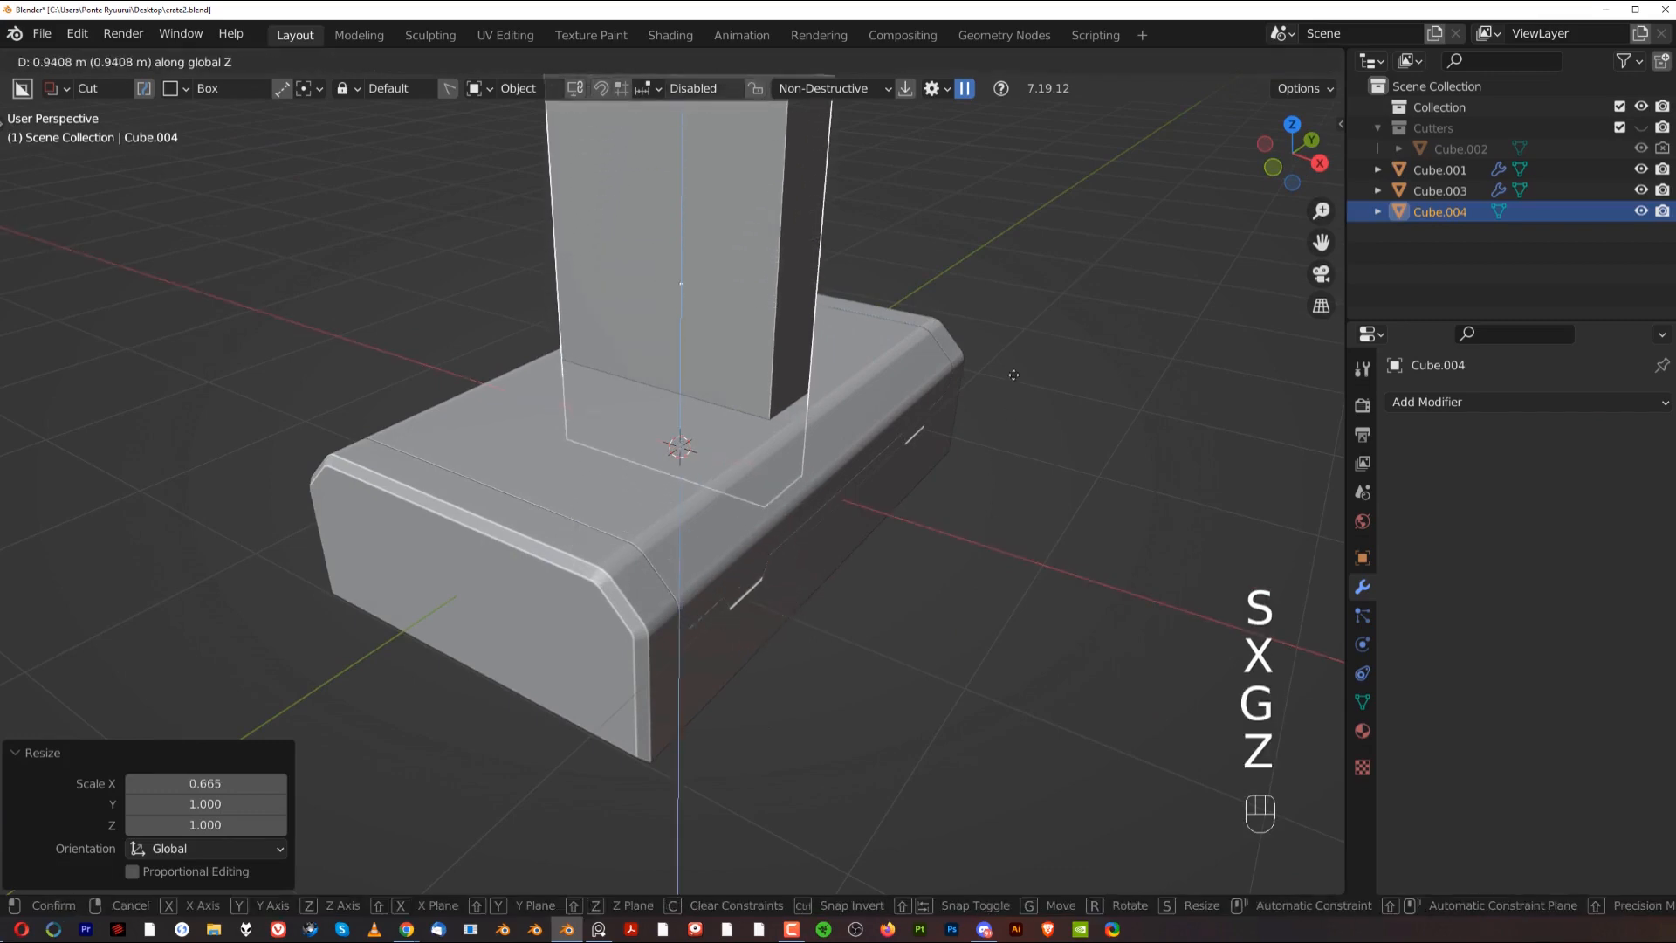
click(1019, 314)
scroll(1092, 376, down, 2)
key(s)
key(z)
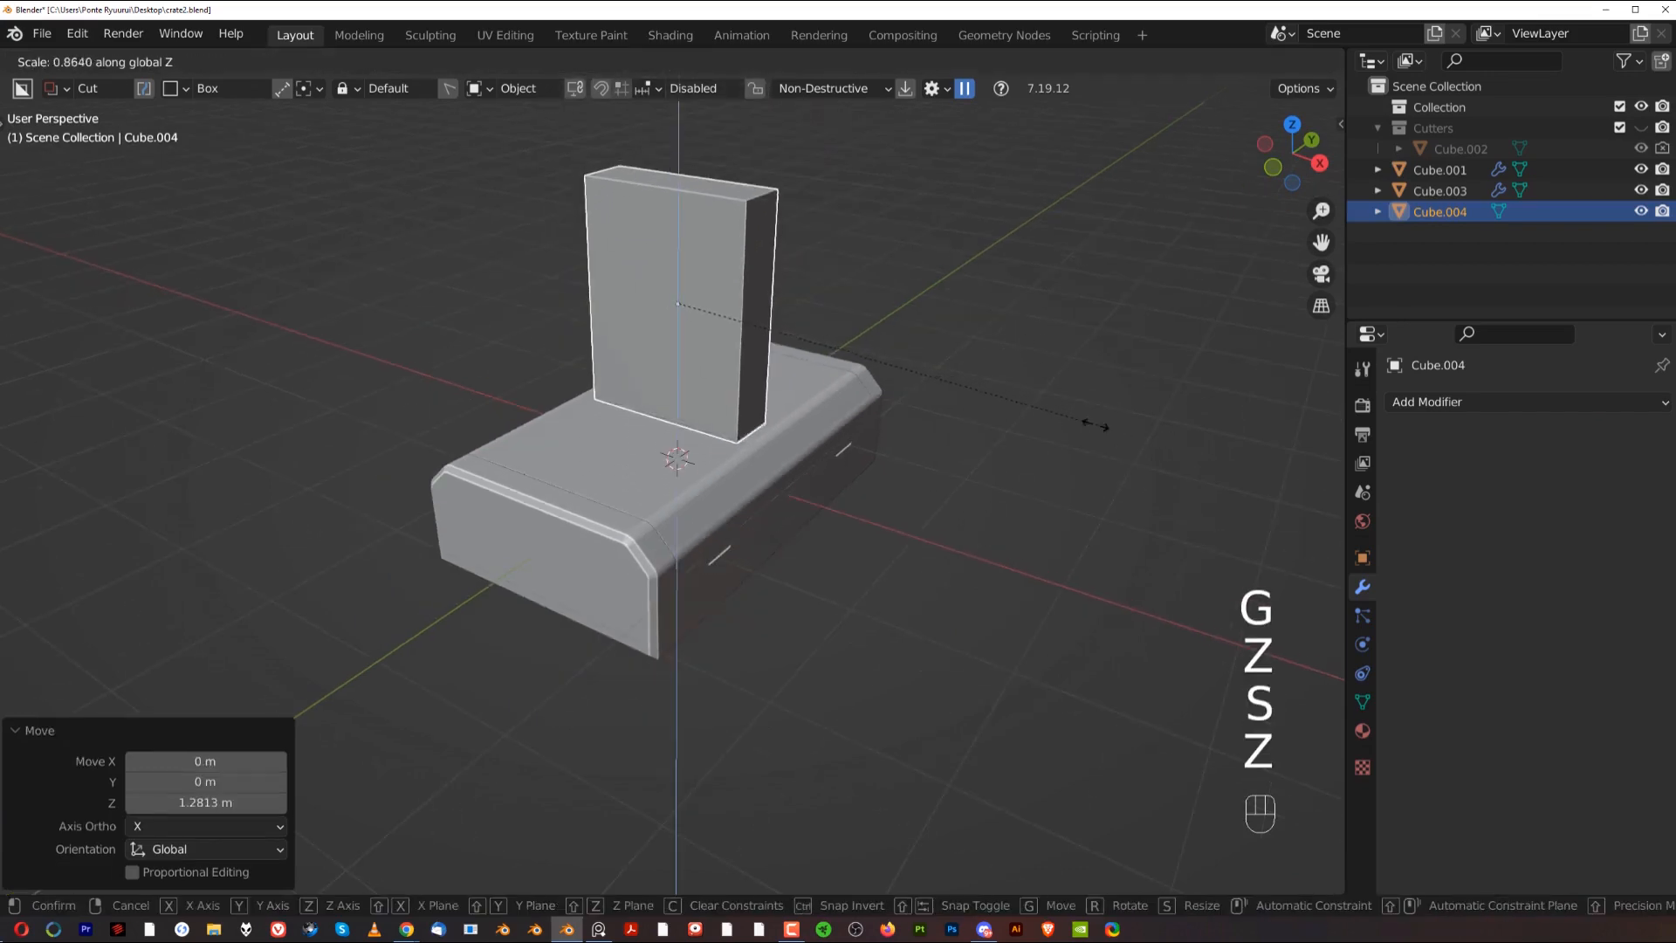
click(738, 371)
Step: Lower the block about 0.727 m along Z into the lid's top, and shift it along Y toward the crate's near end
shift+middle_drag(731, 361, 676, 447)
scroll(814, 451, up, 3)
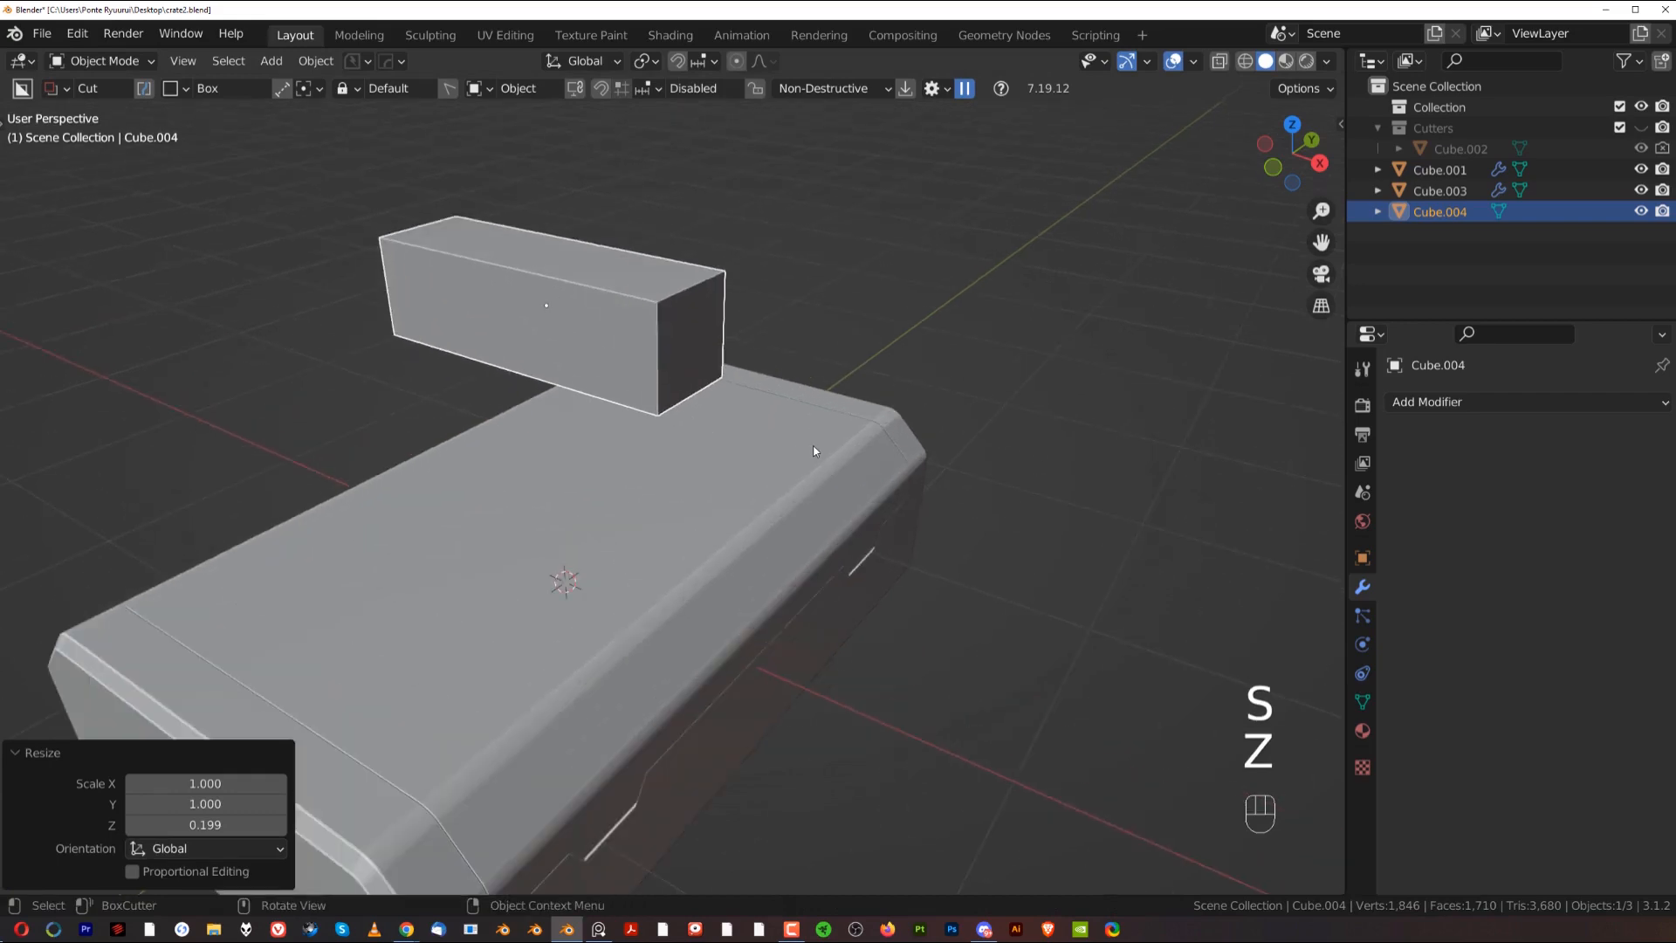
key(g)
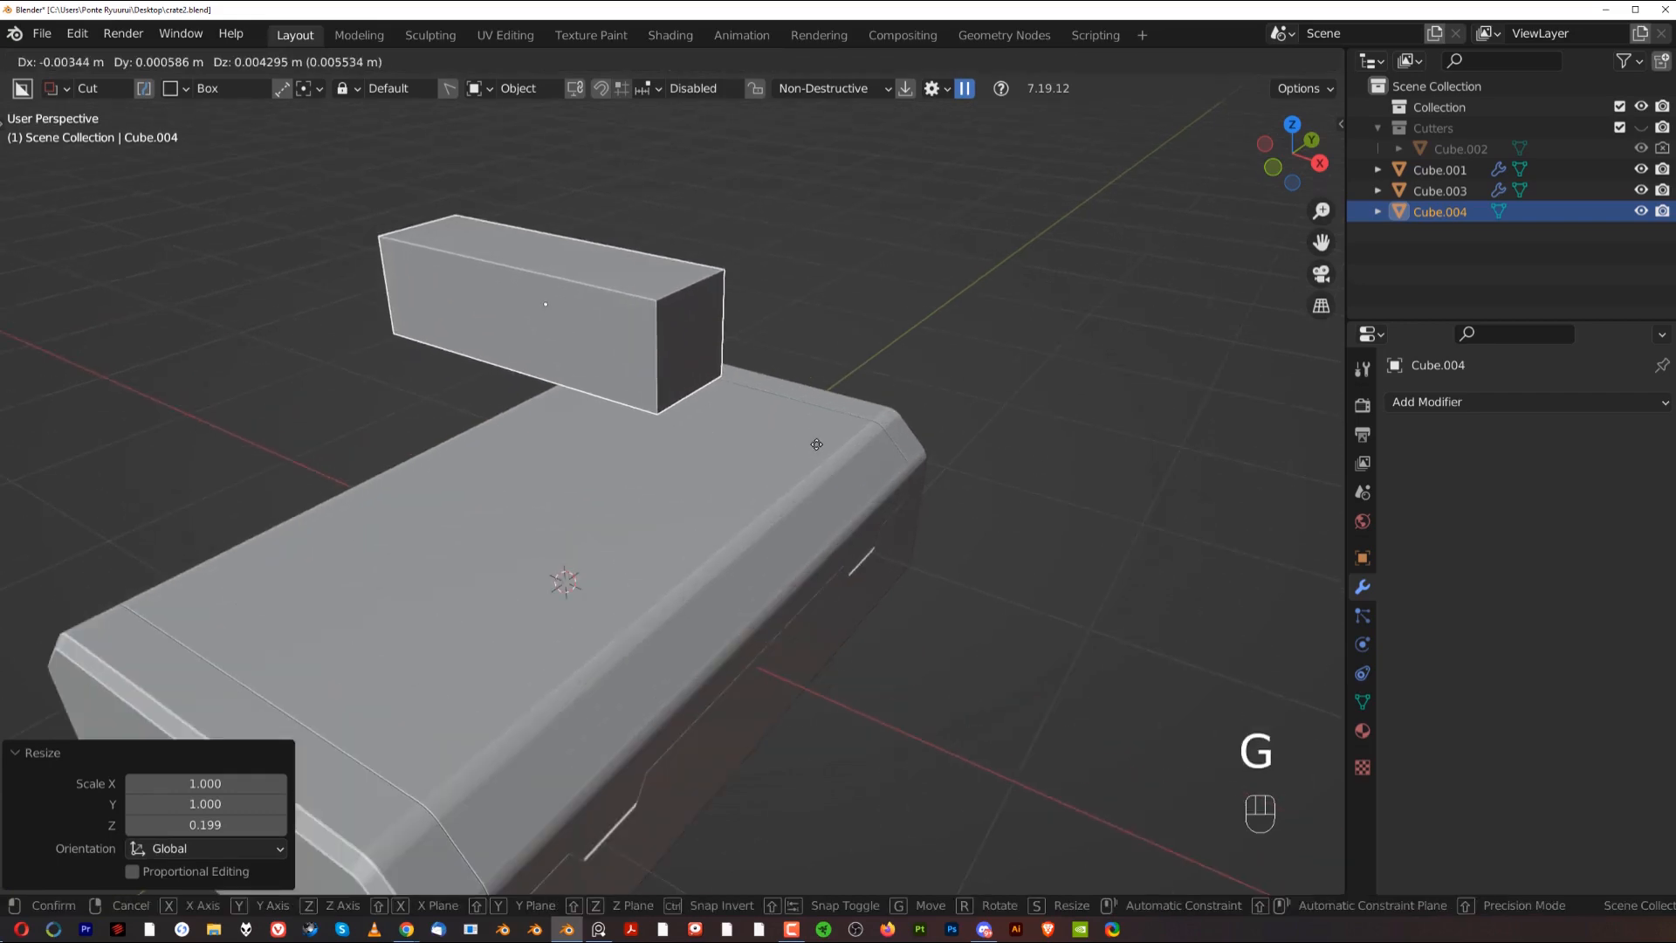
key(z)
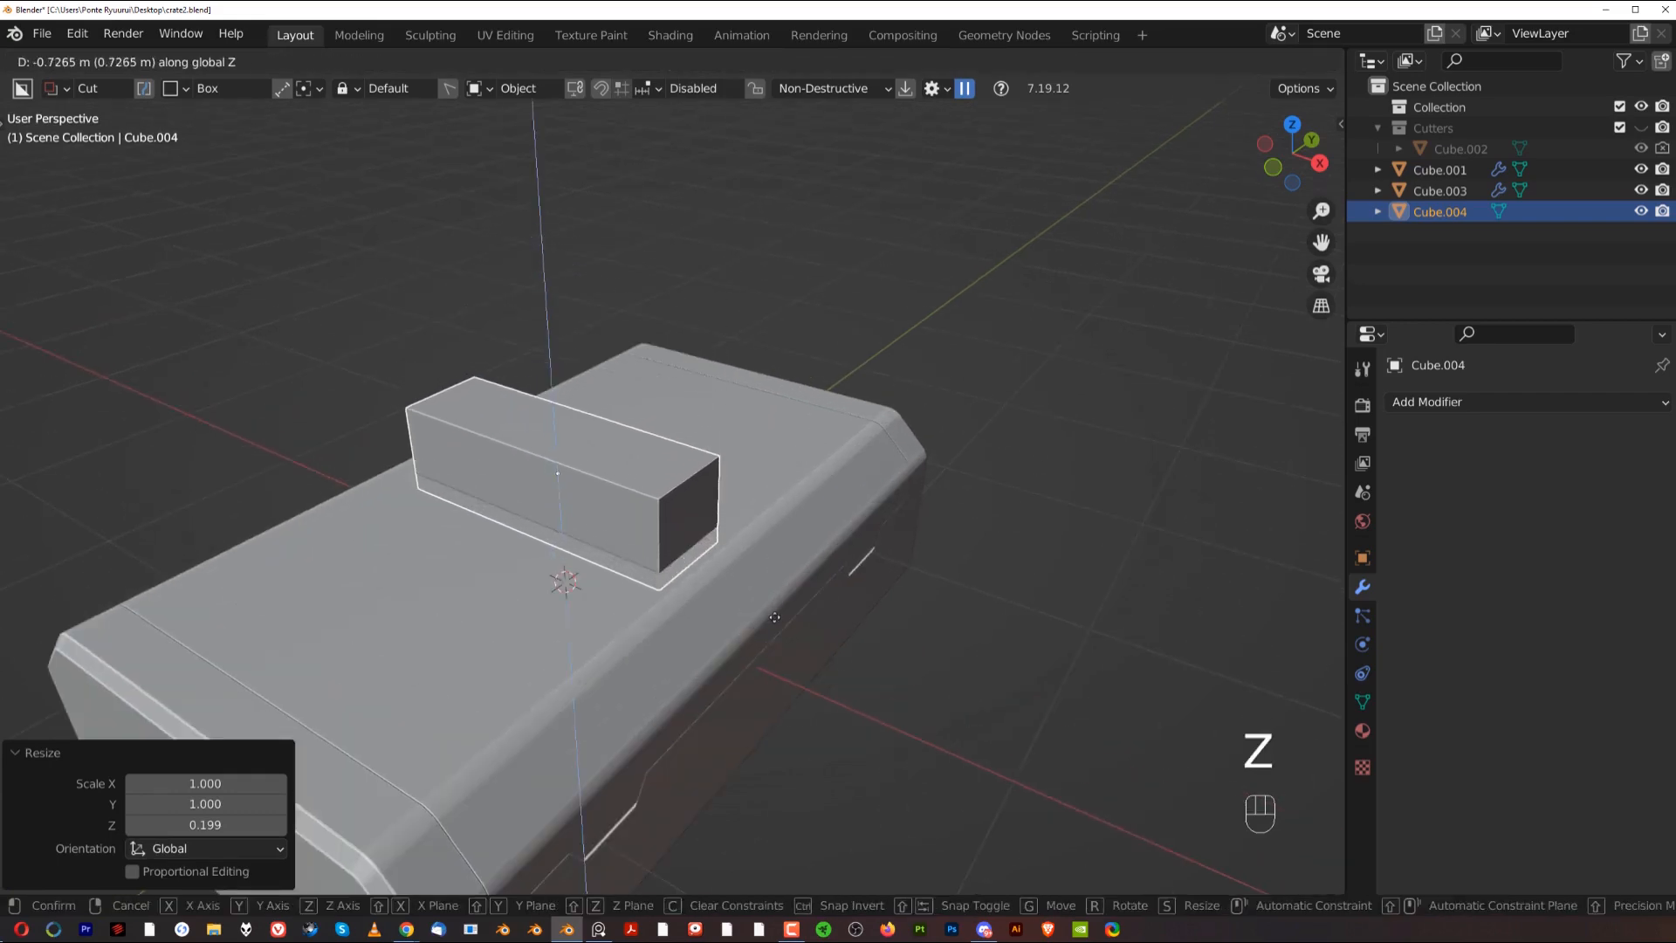
click(814, 580)
key(g)
key(x)
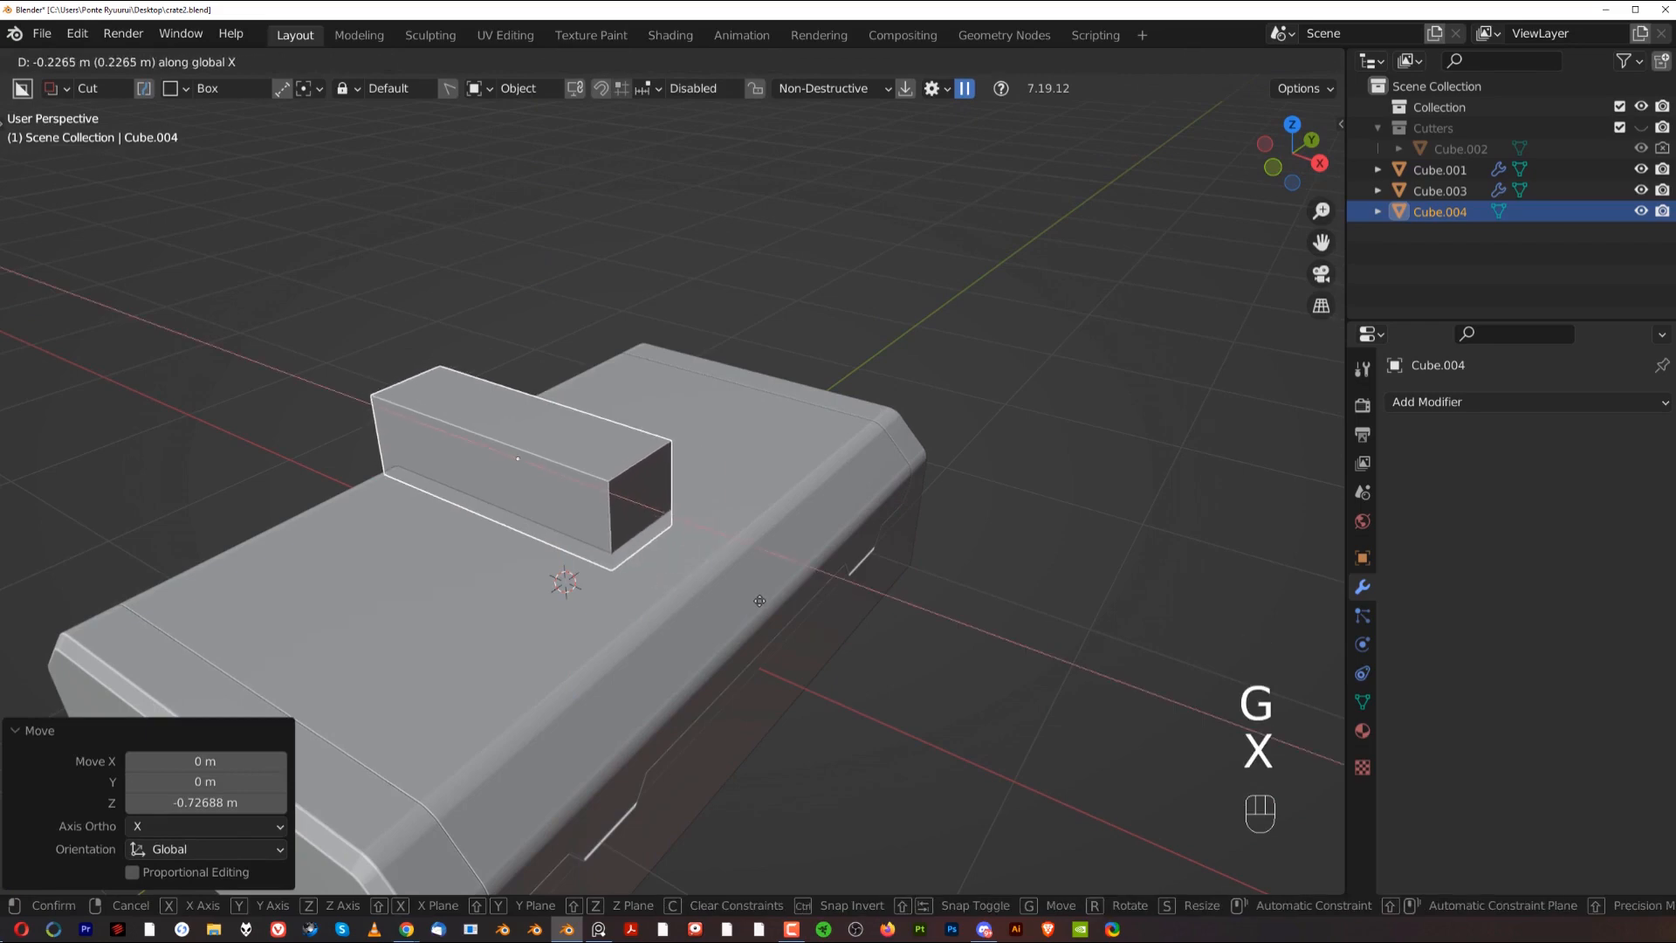
key(y)
click(700, 641)
Step: Thin the block along Y and apply its scale
middle_drag(700, 642, 837, 403)
key(s)
key(y)
click(730, 553)
key(ctrl+a)
click(713, 527)
Step: Round the block's four vertical edges with a six-segment bevel about 0.052 m wide, and return to Object Mode
key(Tab)
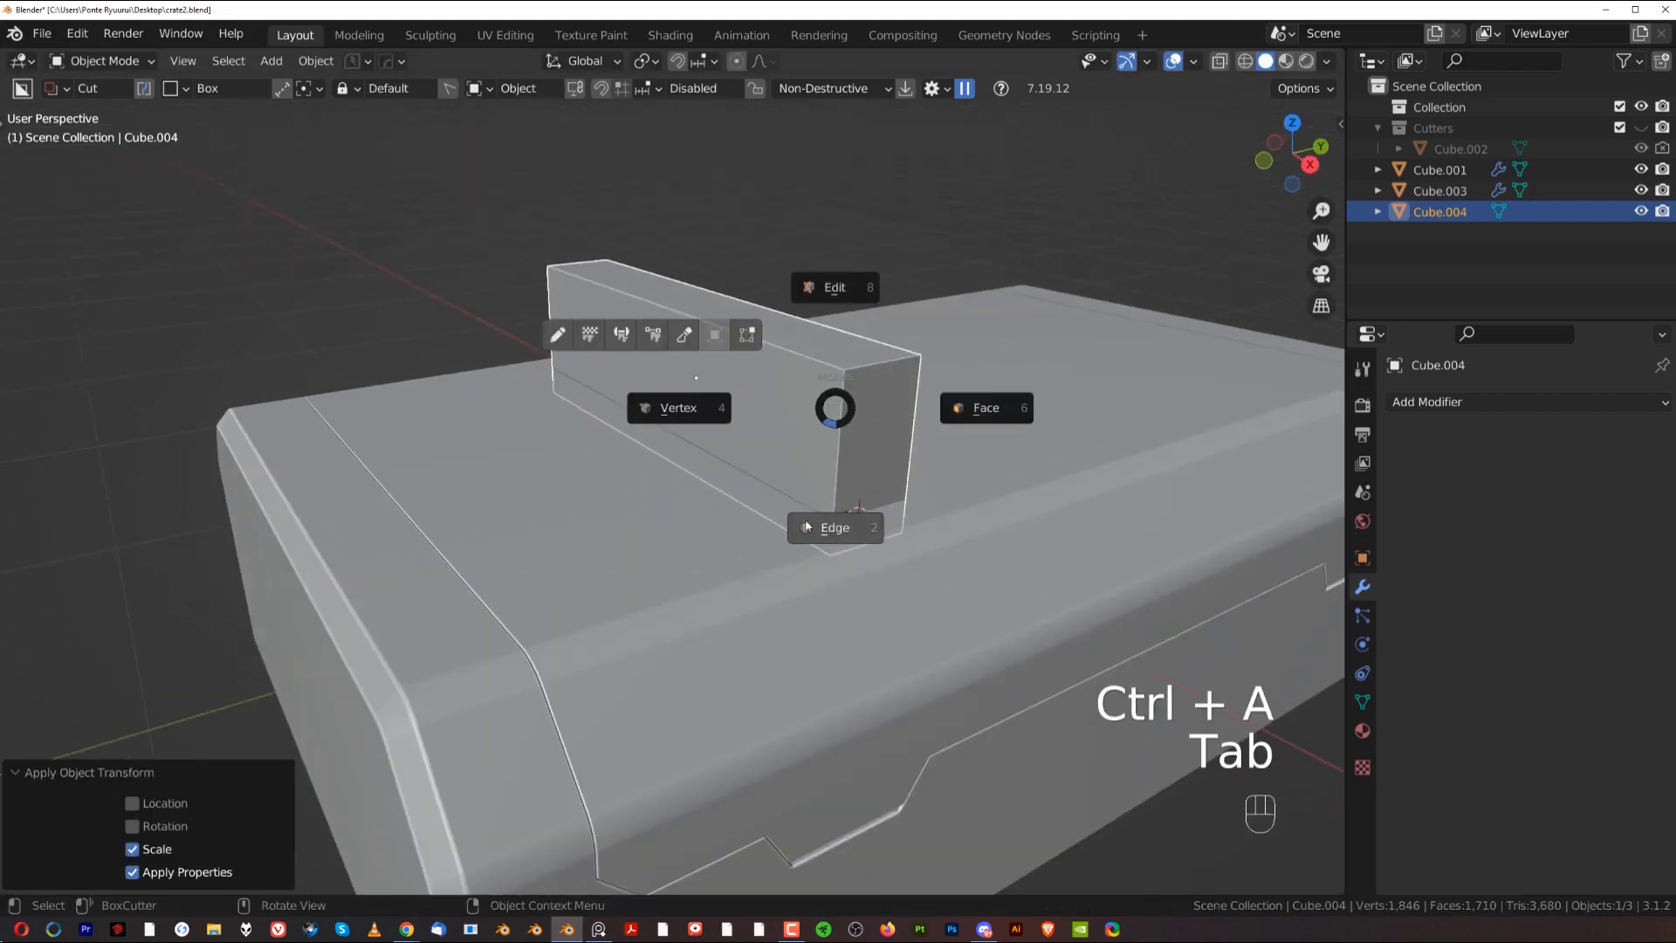
click(843, 538)
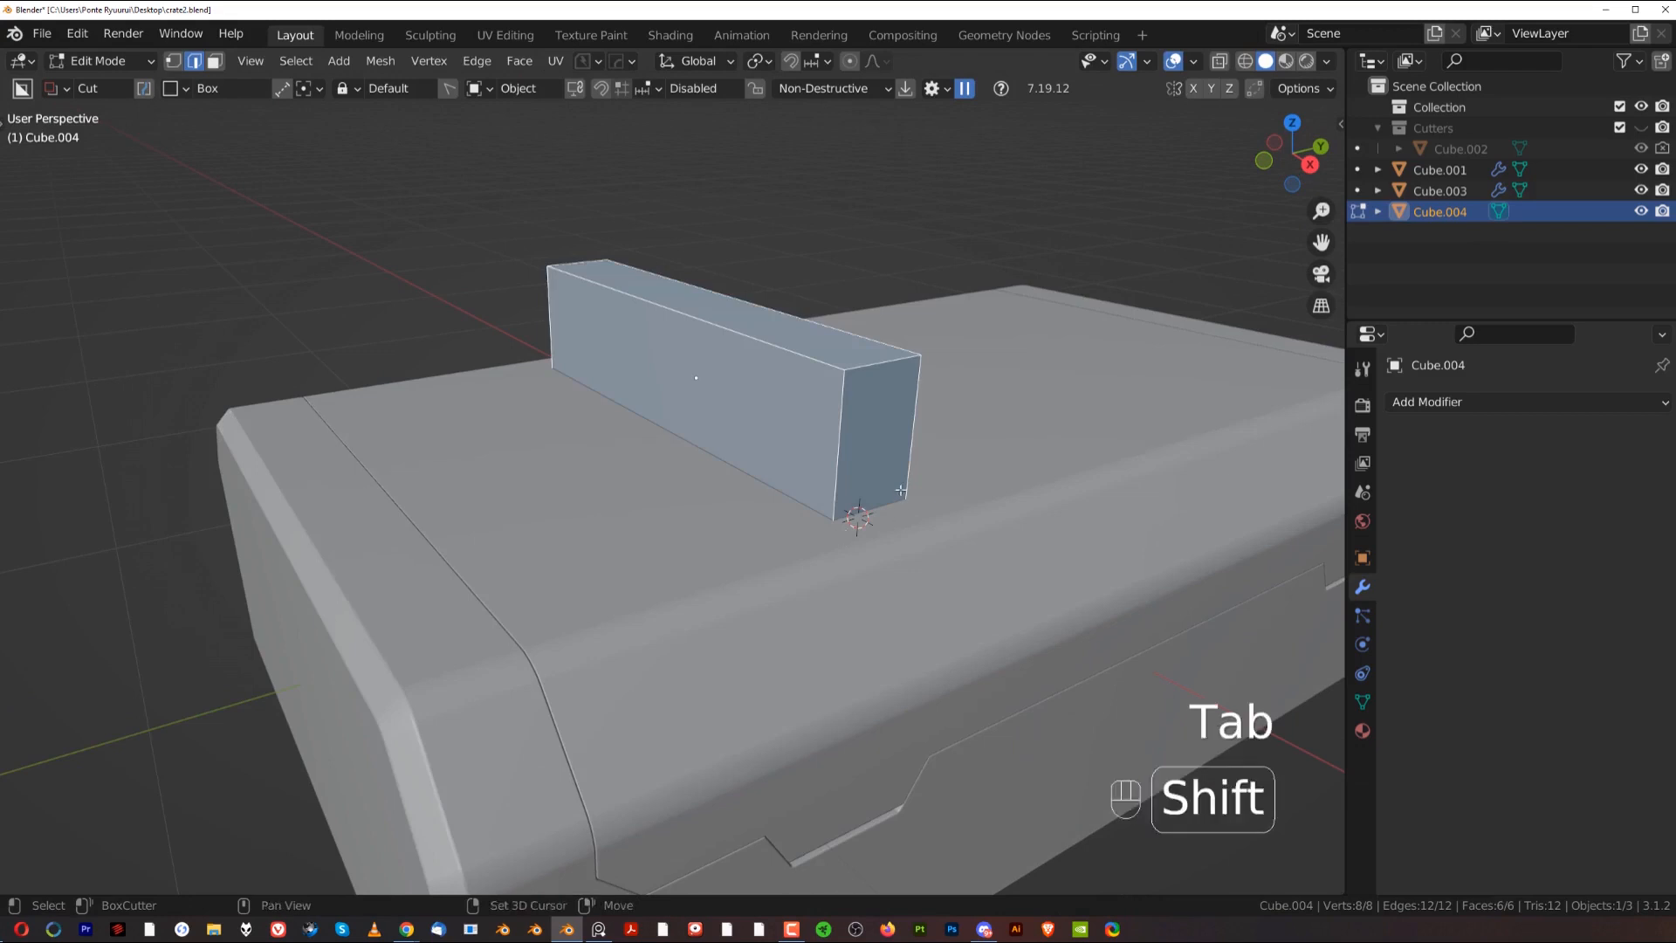
shift+middle_drag(841, 533, 826, 486)
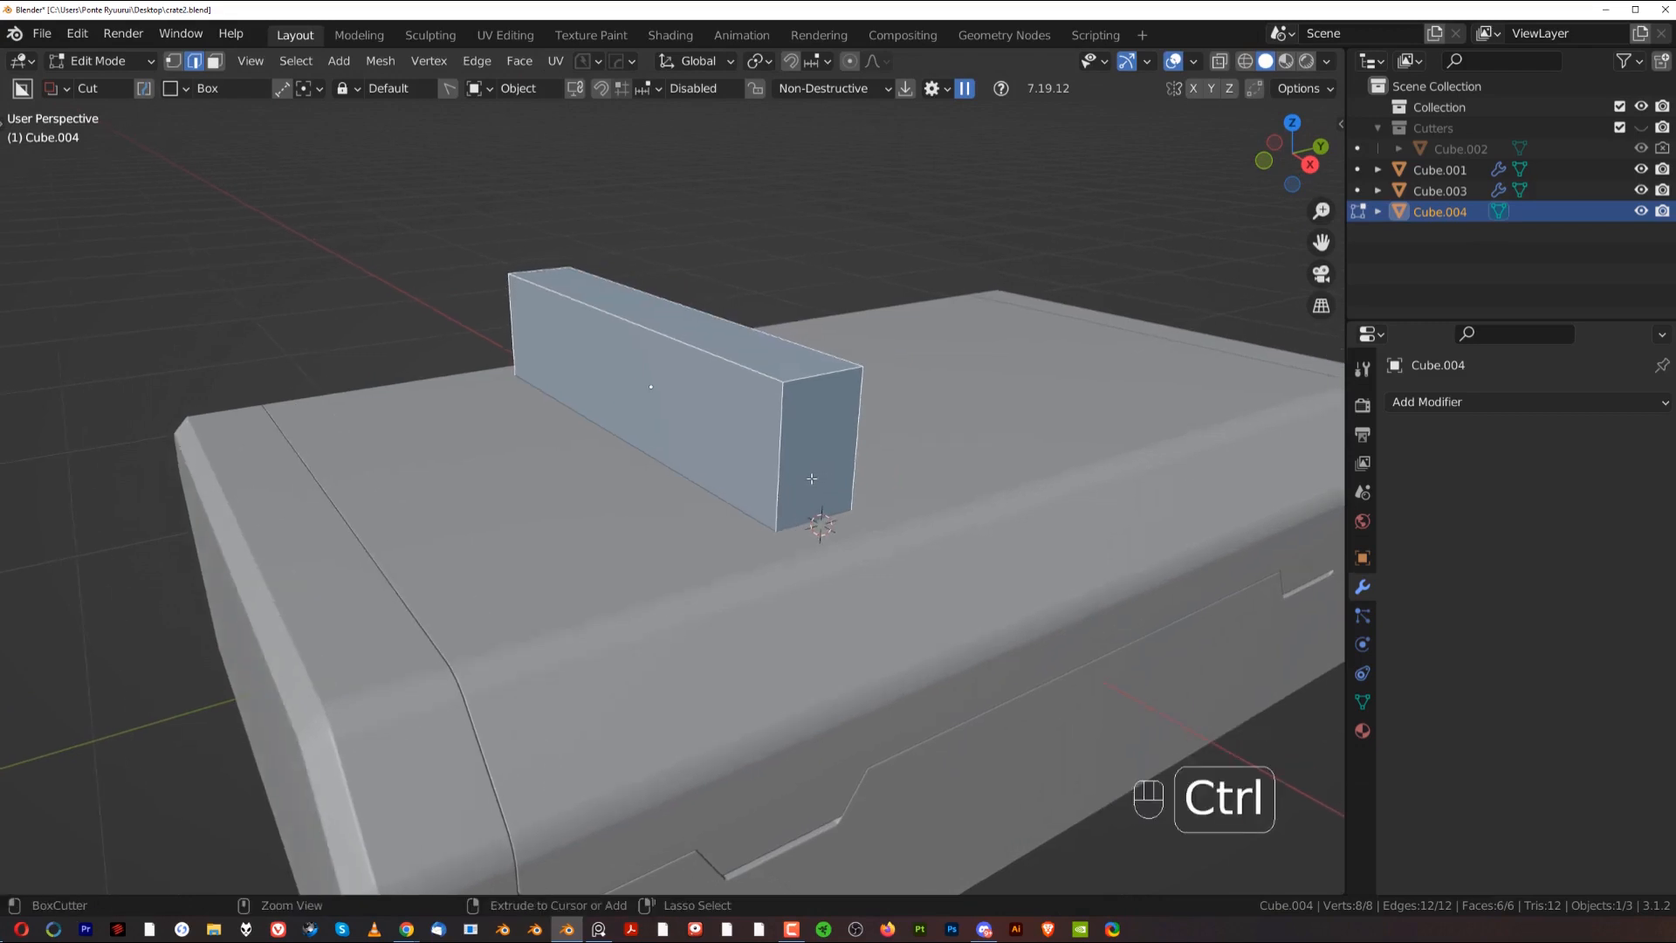
ctrl+alt+click(654, 374)
middle_drag(972, 450, 870, 480)
key(ctrl+b)
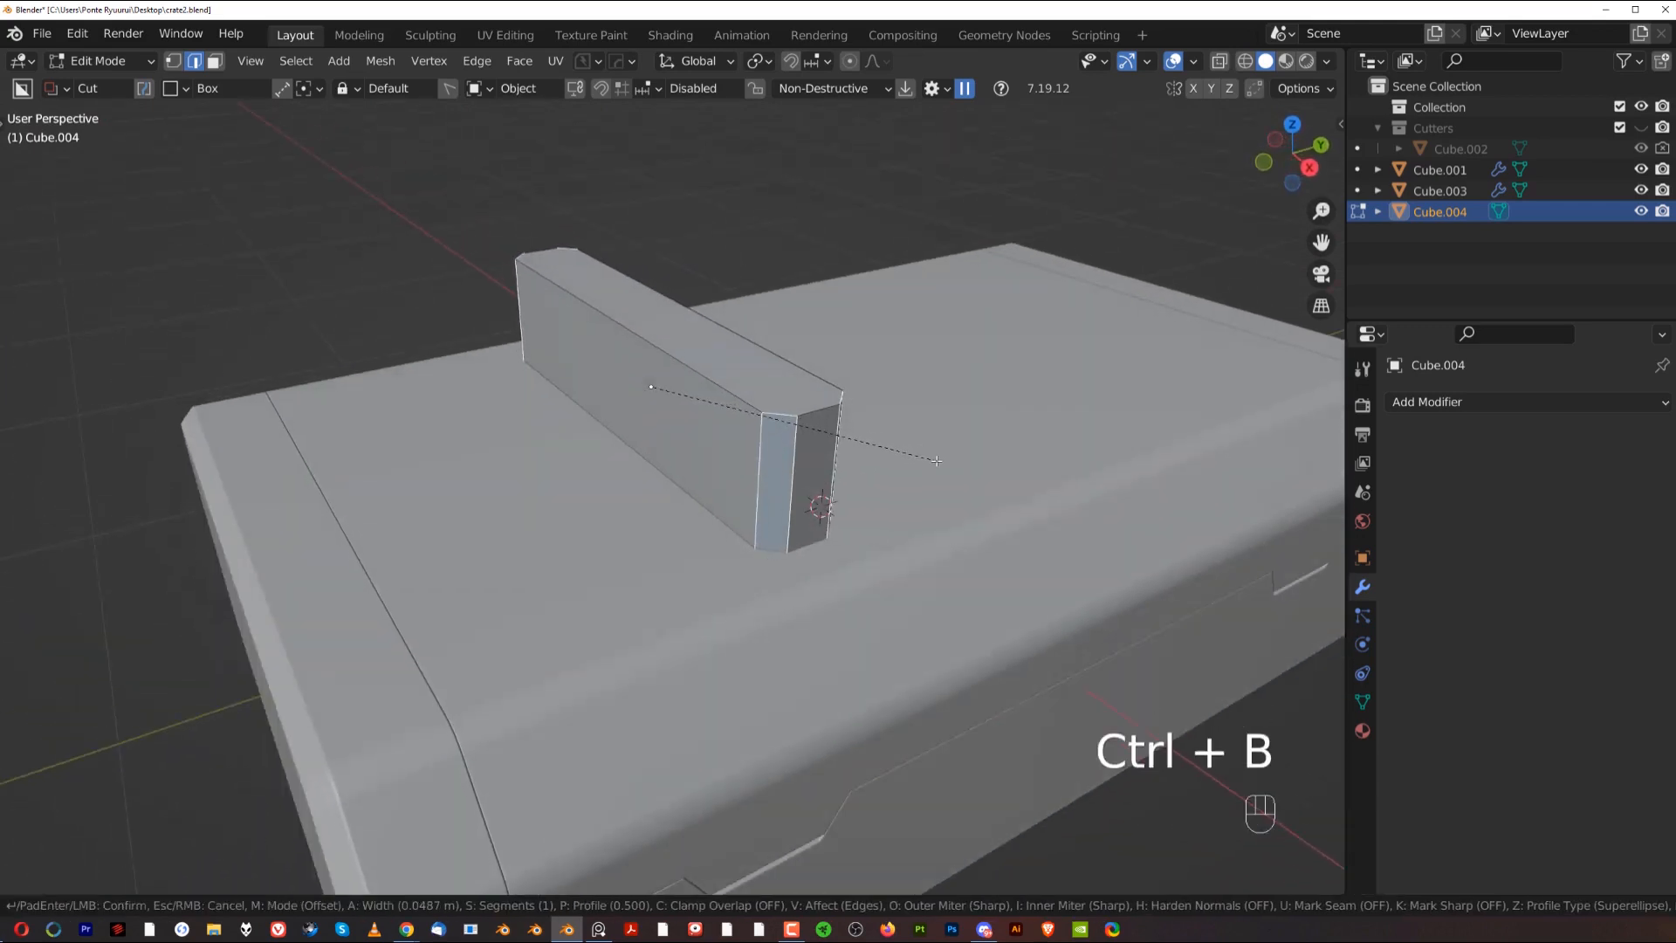
scroll(935, 460, up, 5)
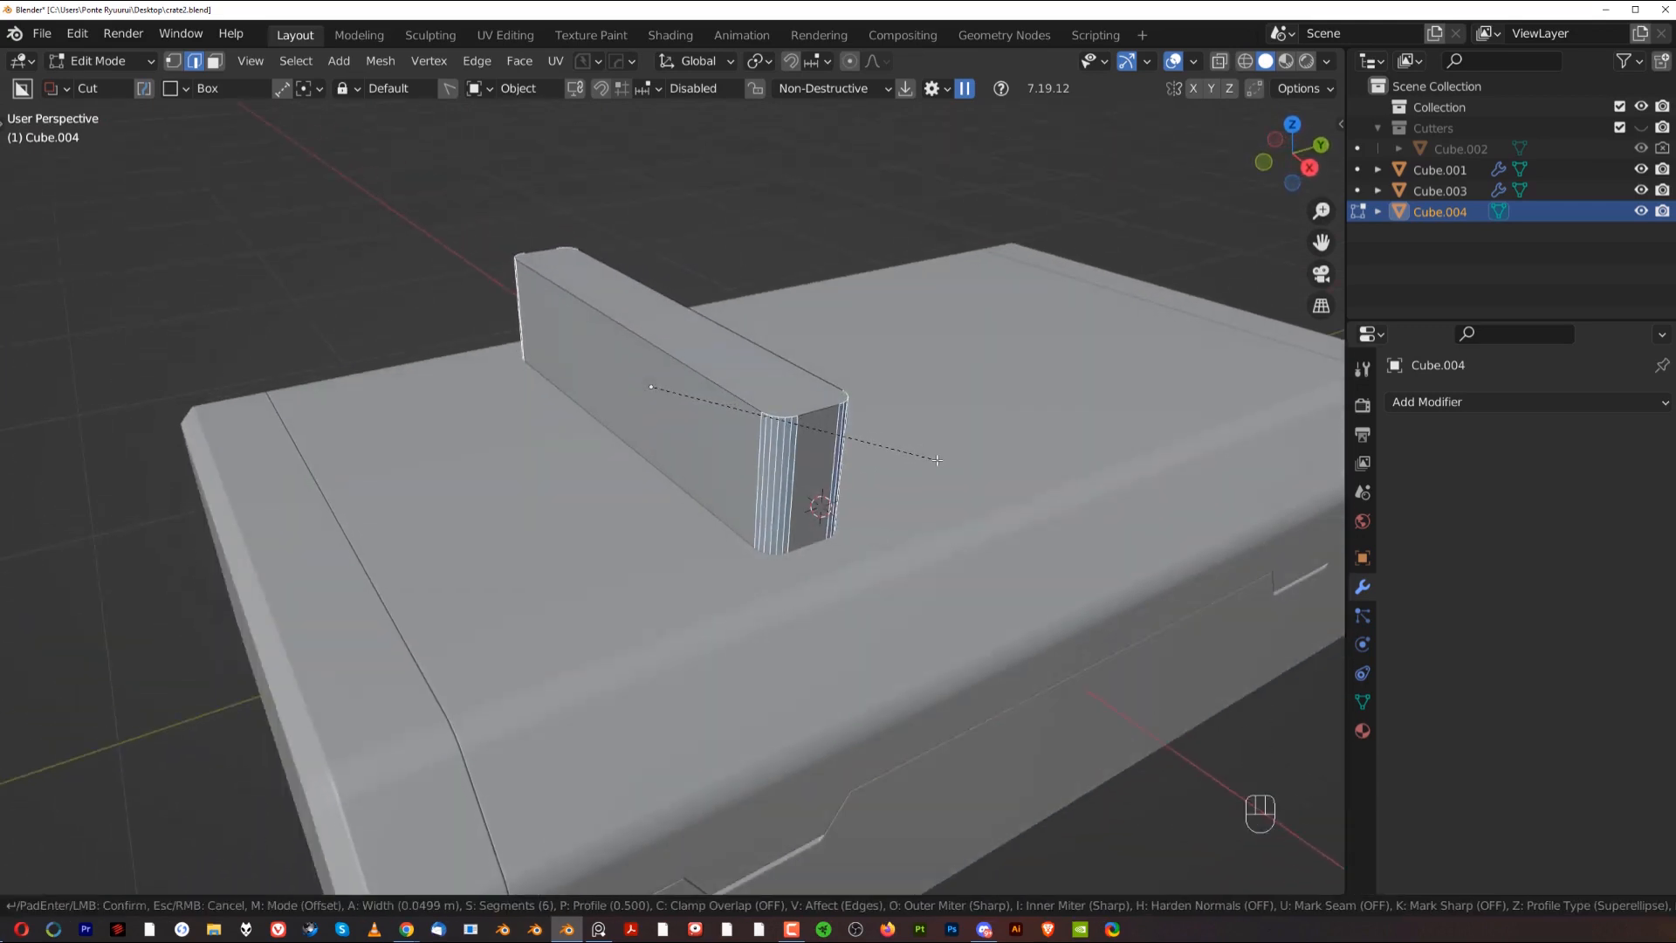
click(936, 460)
middle_drag(927, 460, 708, 508)
key(Tab)
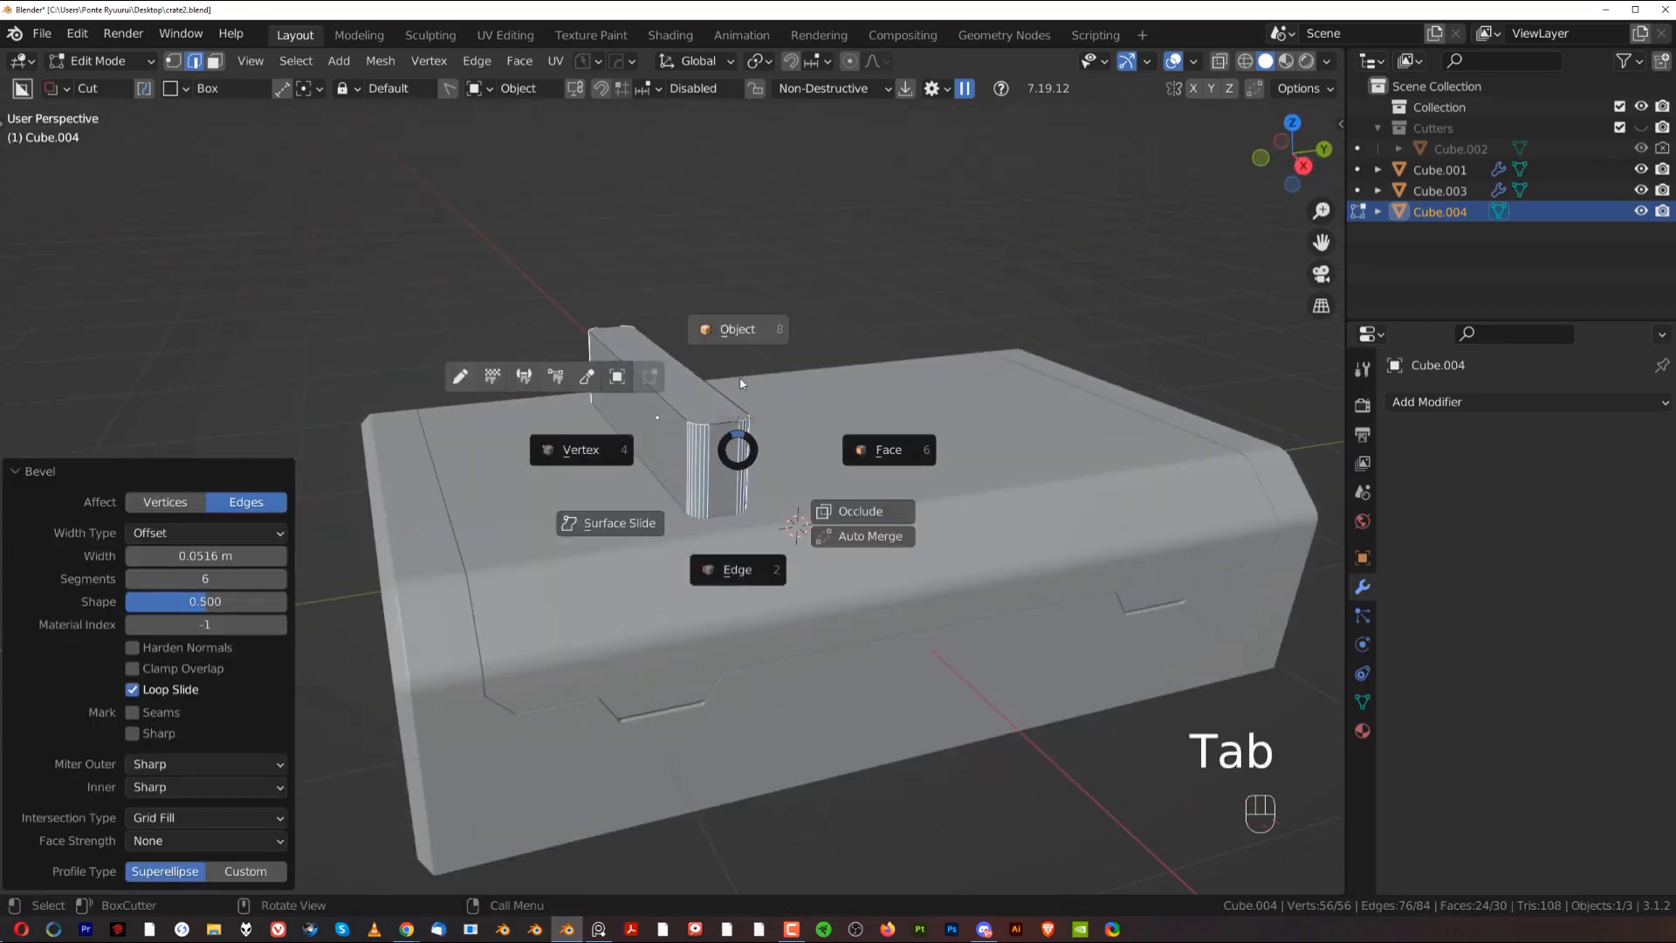
Step: Raise the block about 0.039 m along Z so it sits less deeply in the lid
scroll(767, 427, up, 1)
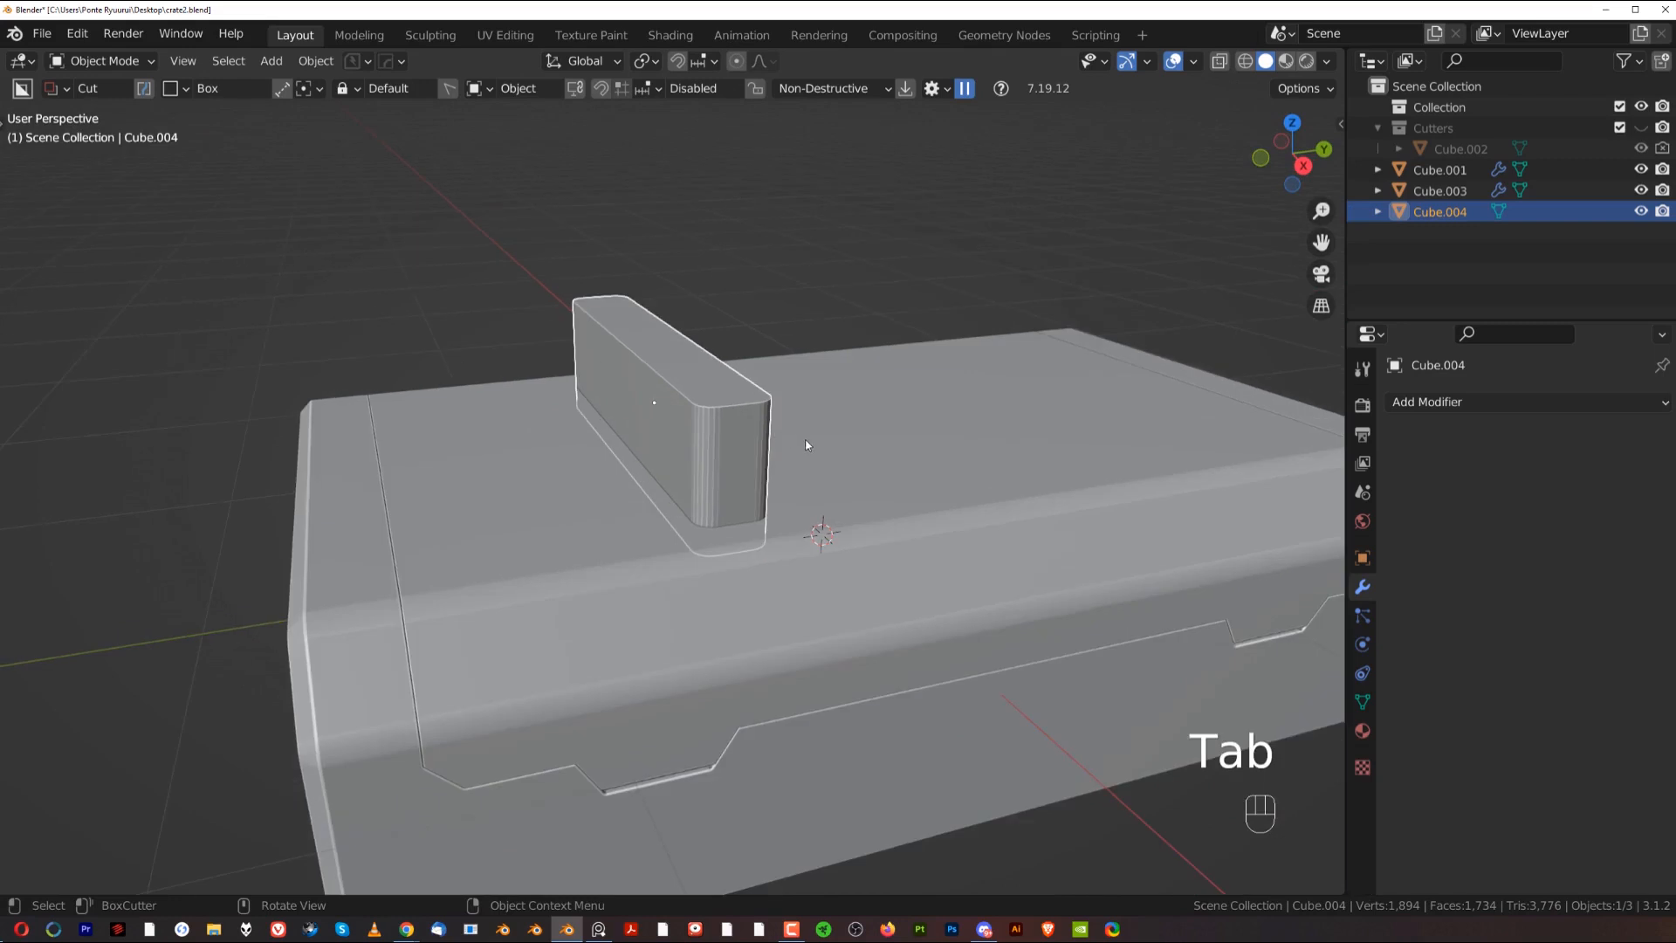
key(g)
key(z)
key(shift)
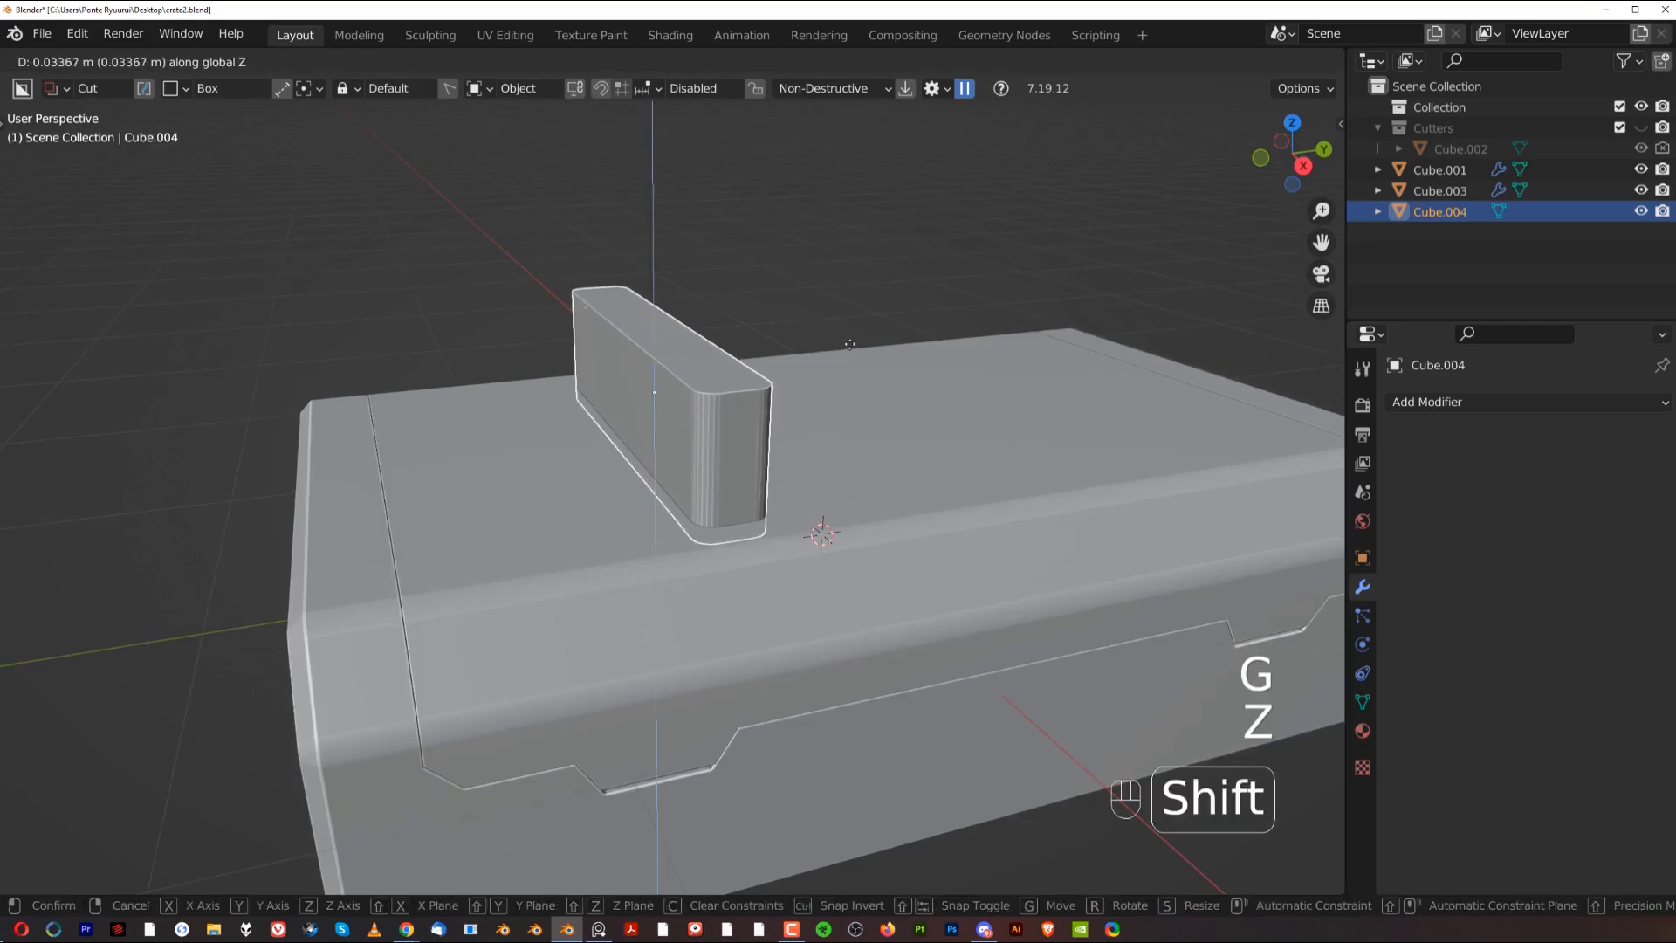
click(783, 418)
Step: Shade the block smooth and enable Auto Smooth at 30° in its normals settings
right_click(762, 410)
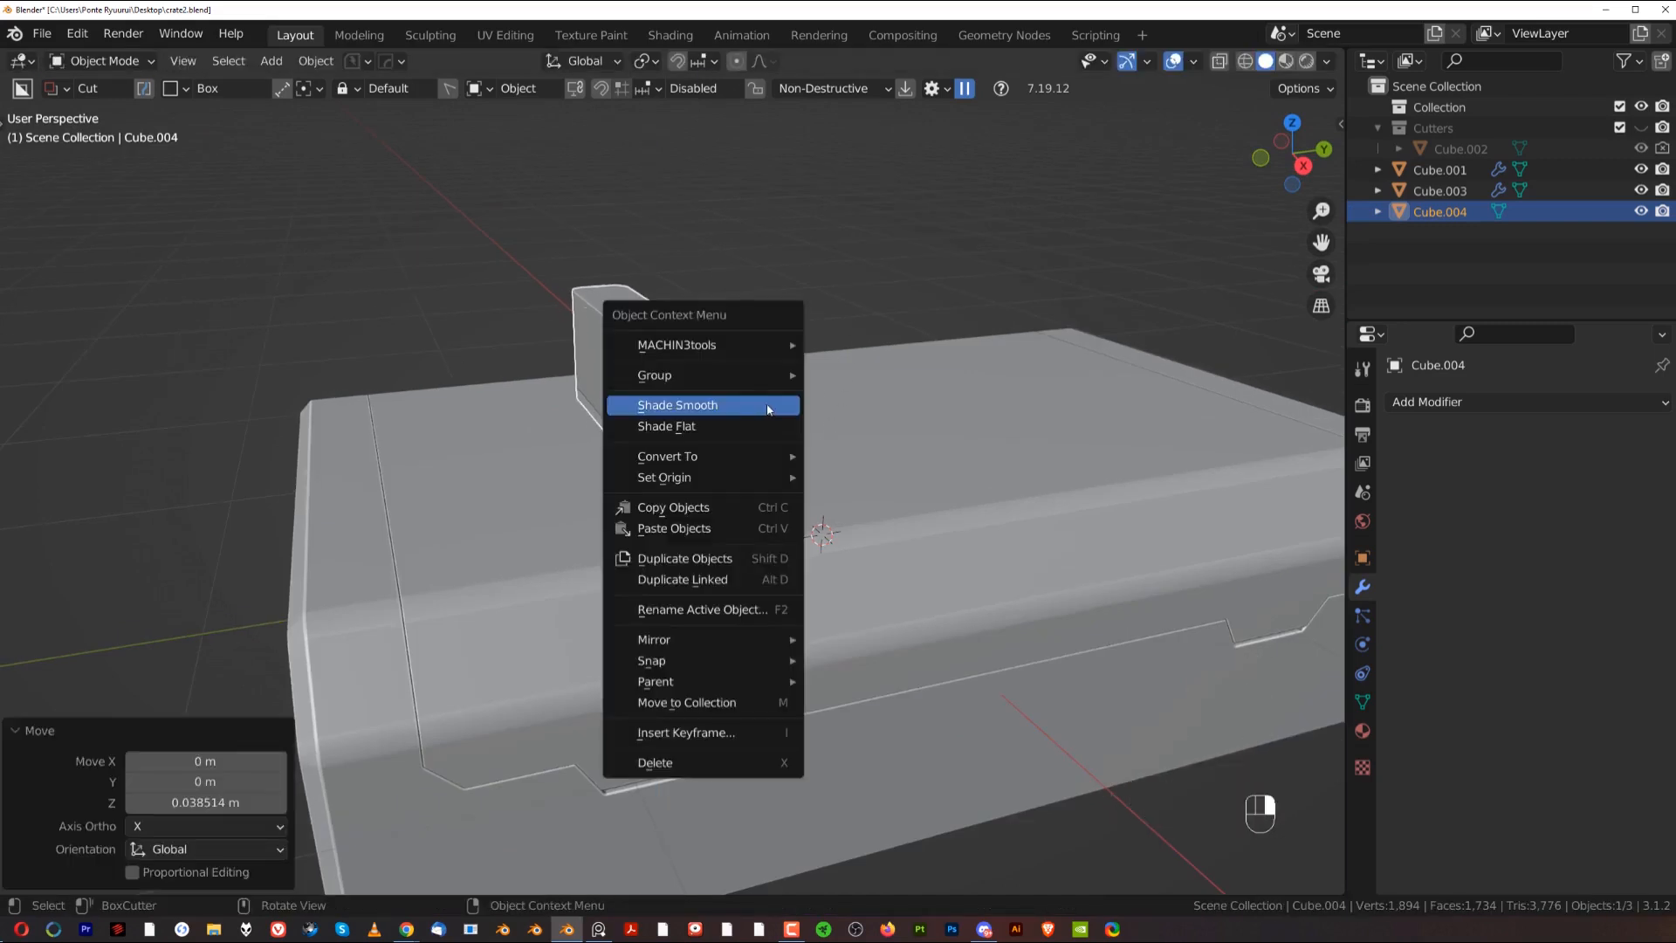
click(768, 409)
click(1362, 702)
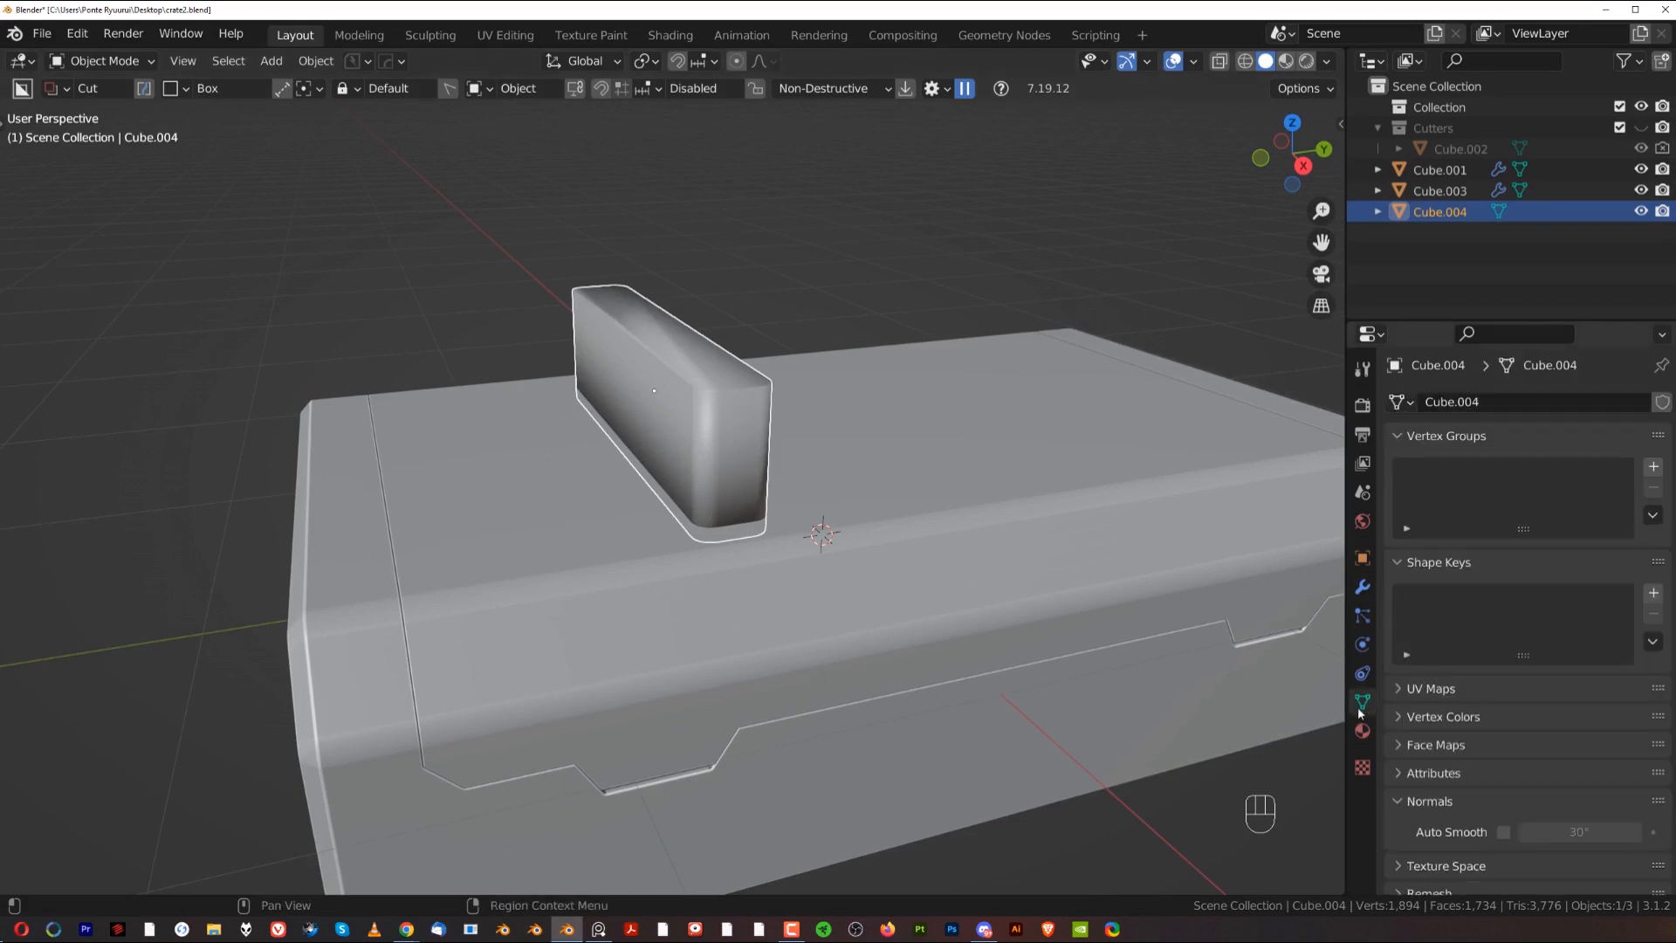
click(1504, 832)
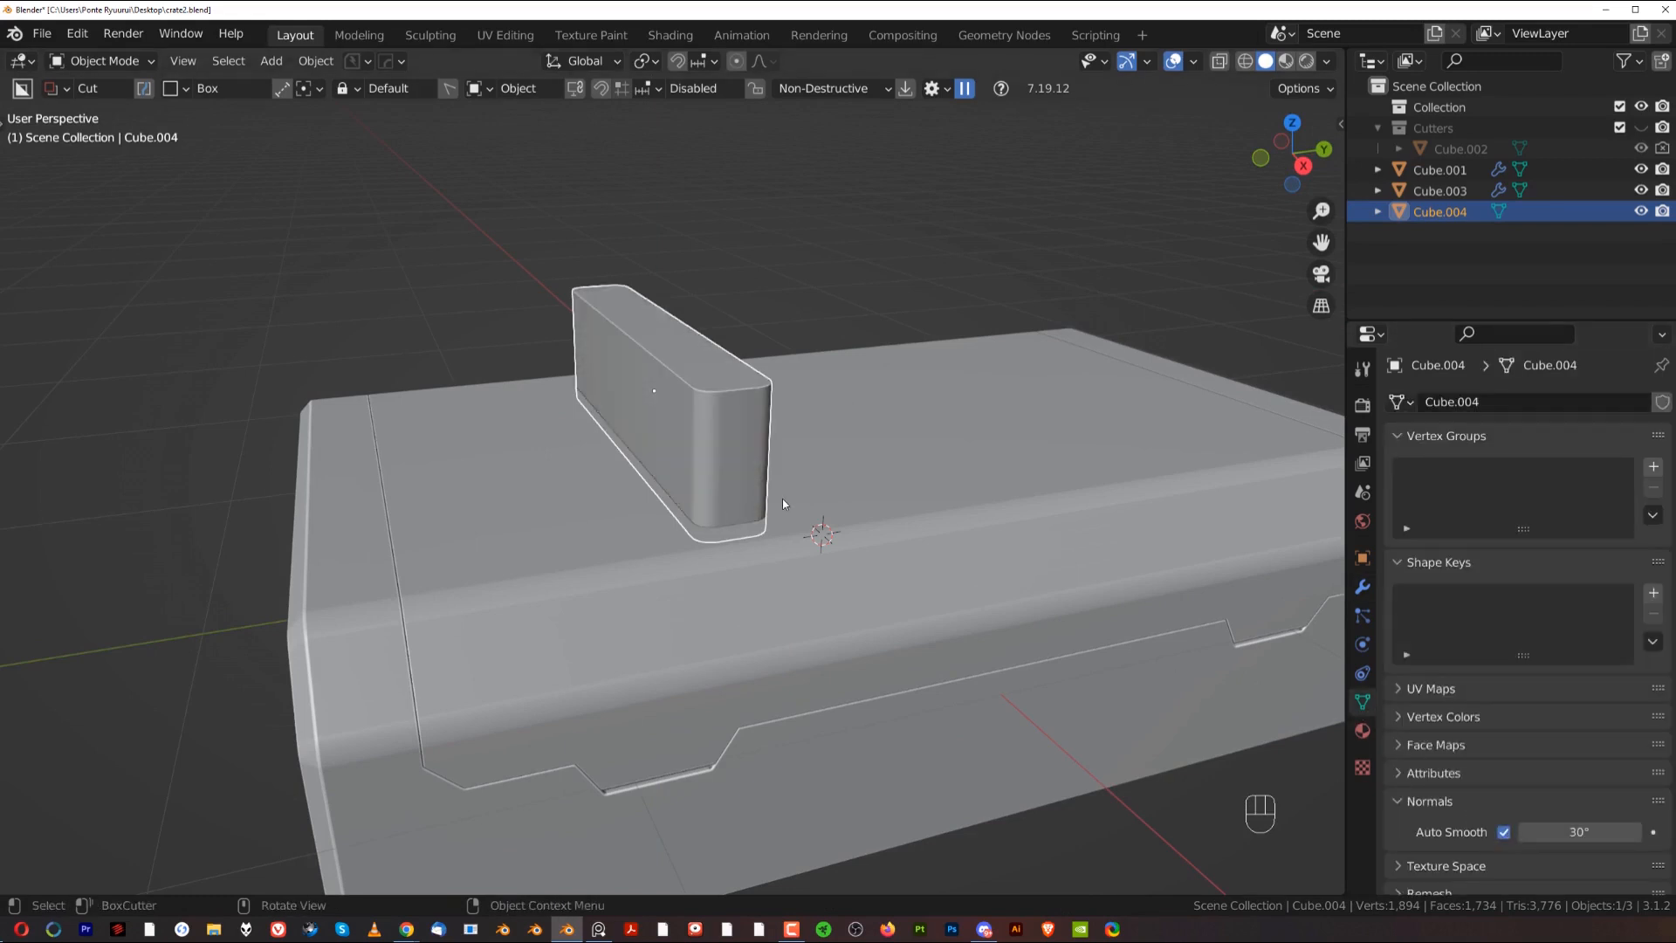
Step: Isolate the block in local view, bevel its bottom face's edges with six segments about 0.029 m wide, and return to Object Mode
key(KP_Divide)
middle_drag(784, 501, 817, 473)
key(KP_Divide)
key(KP_Divide)
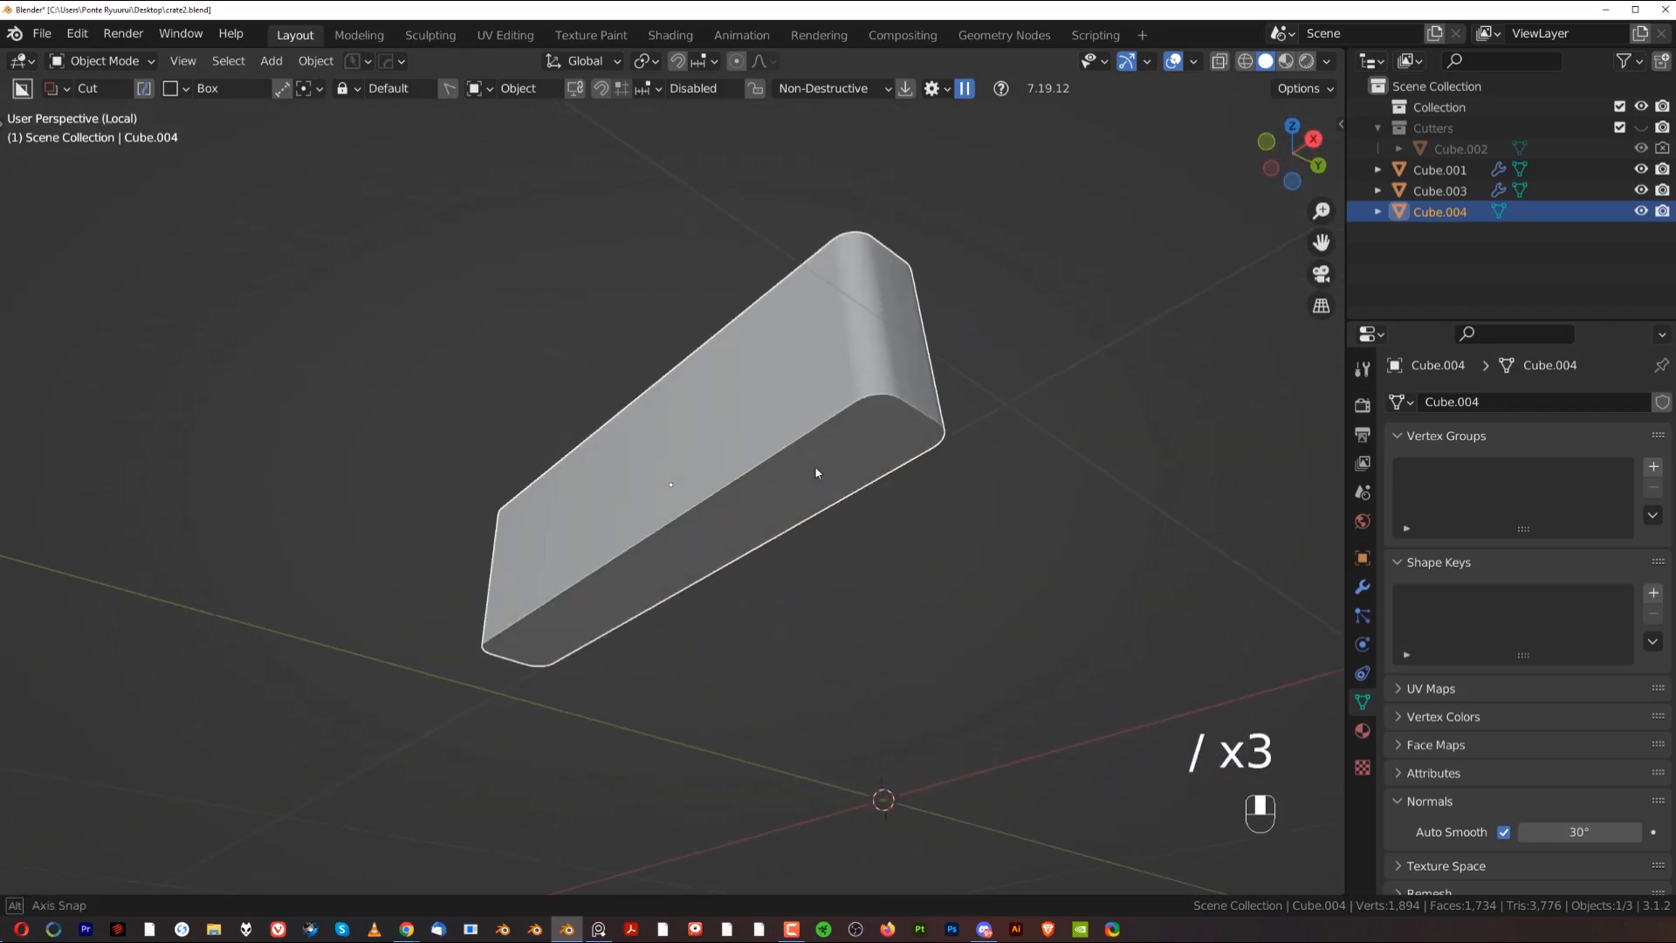
key(Tab)
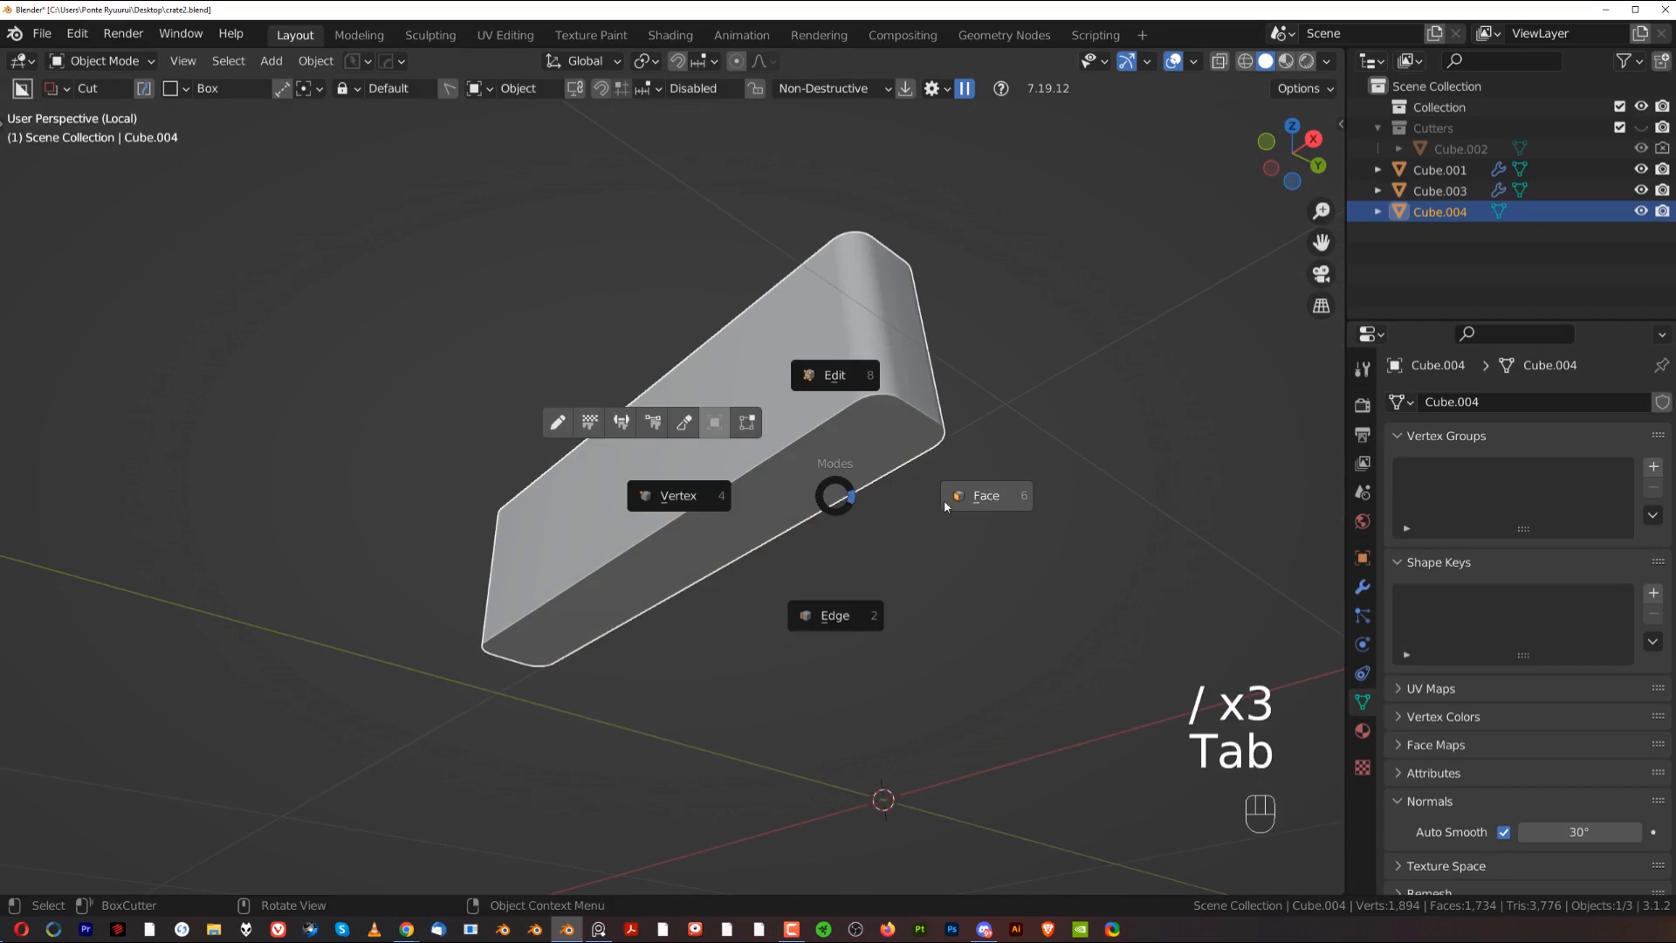
click(990, 504)
key(ctrl+b)
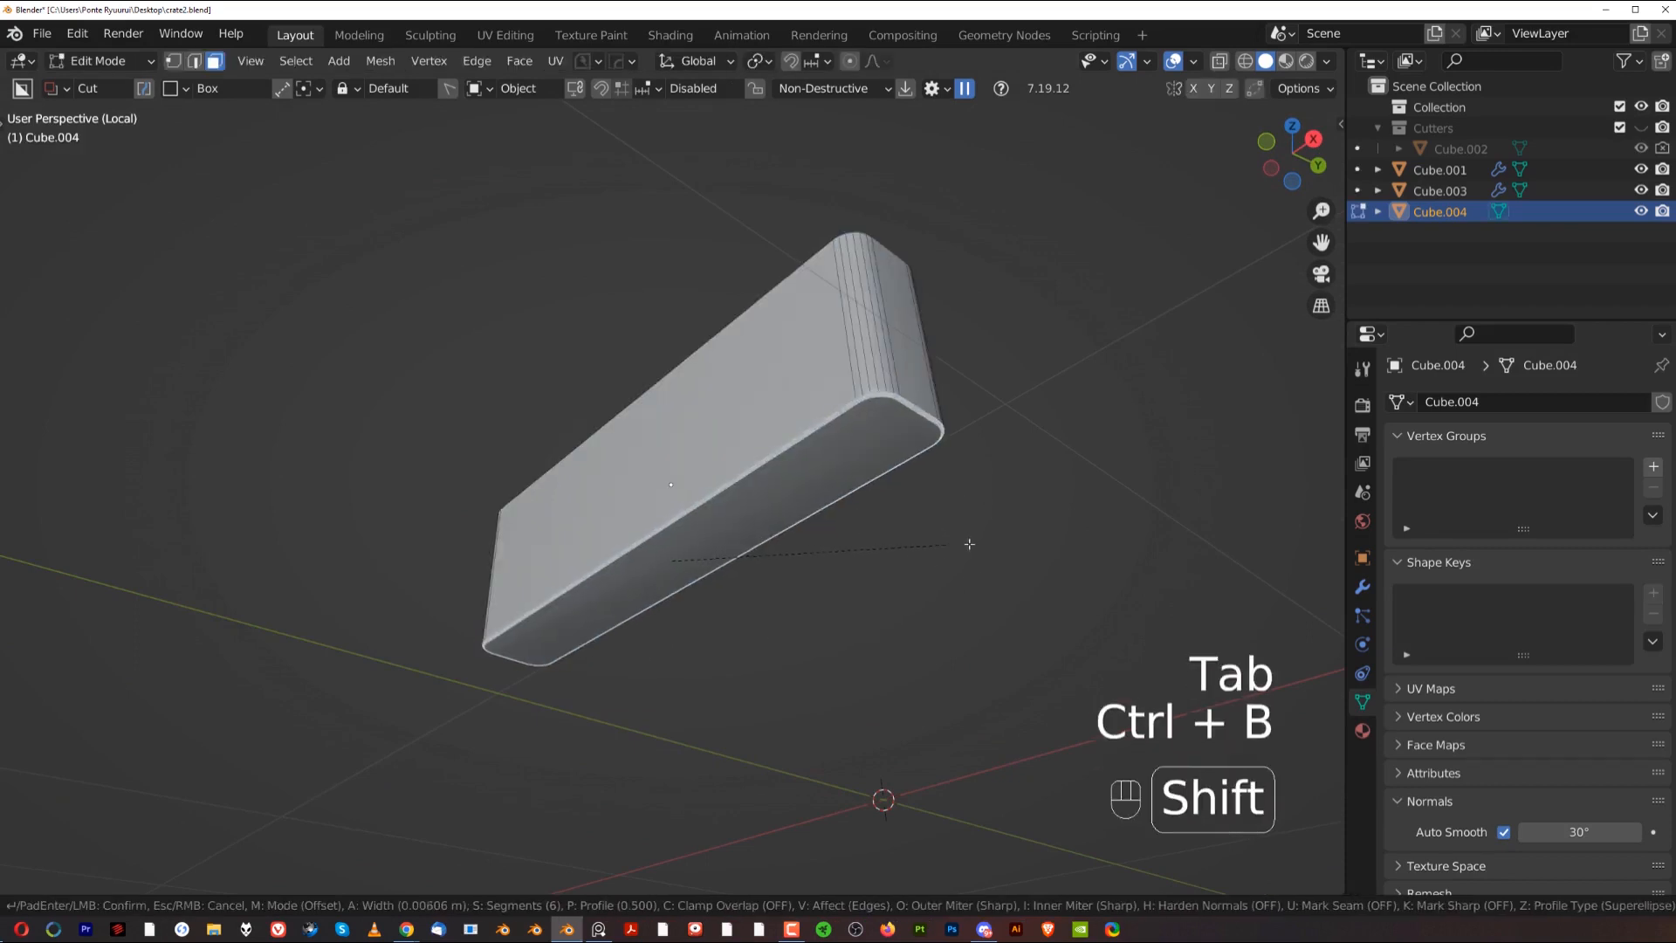
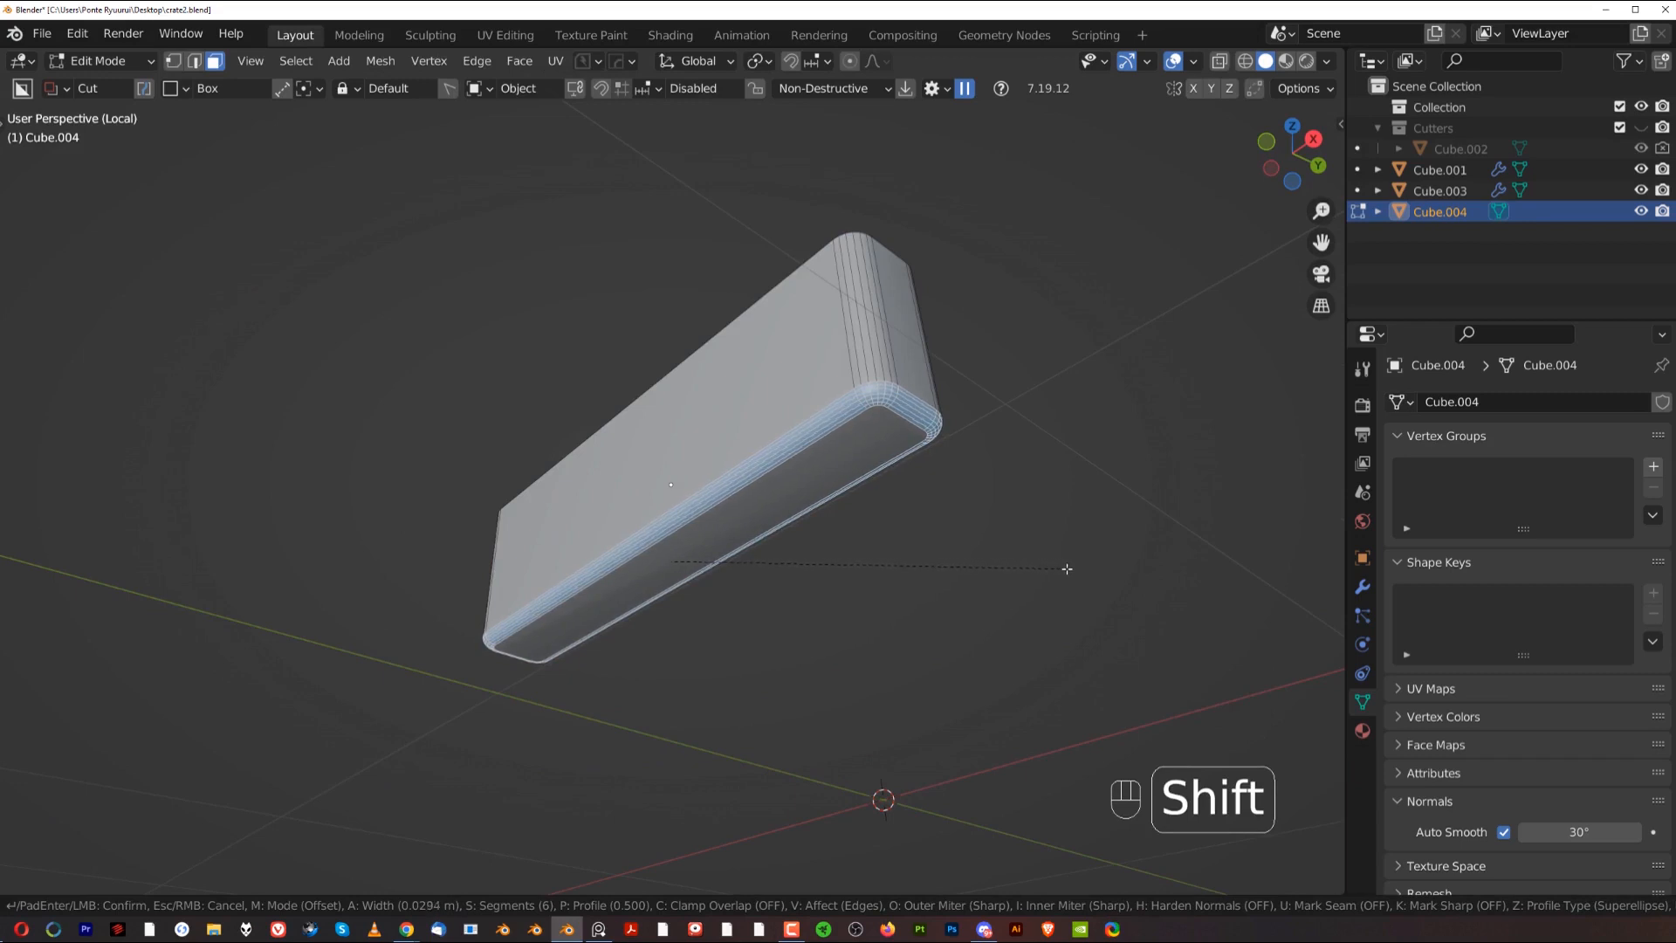
click(1067, 569)
key(Tab)
click(964, 444)
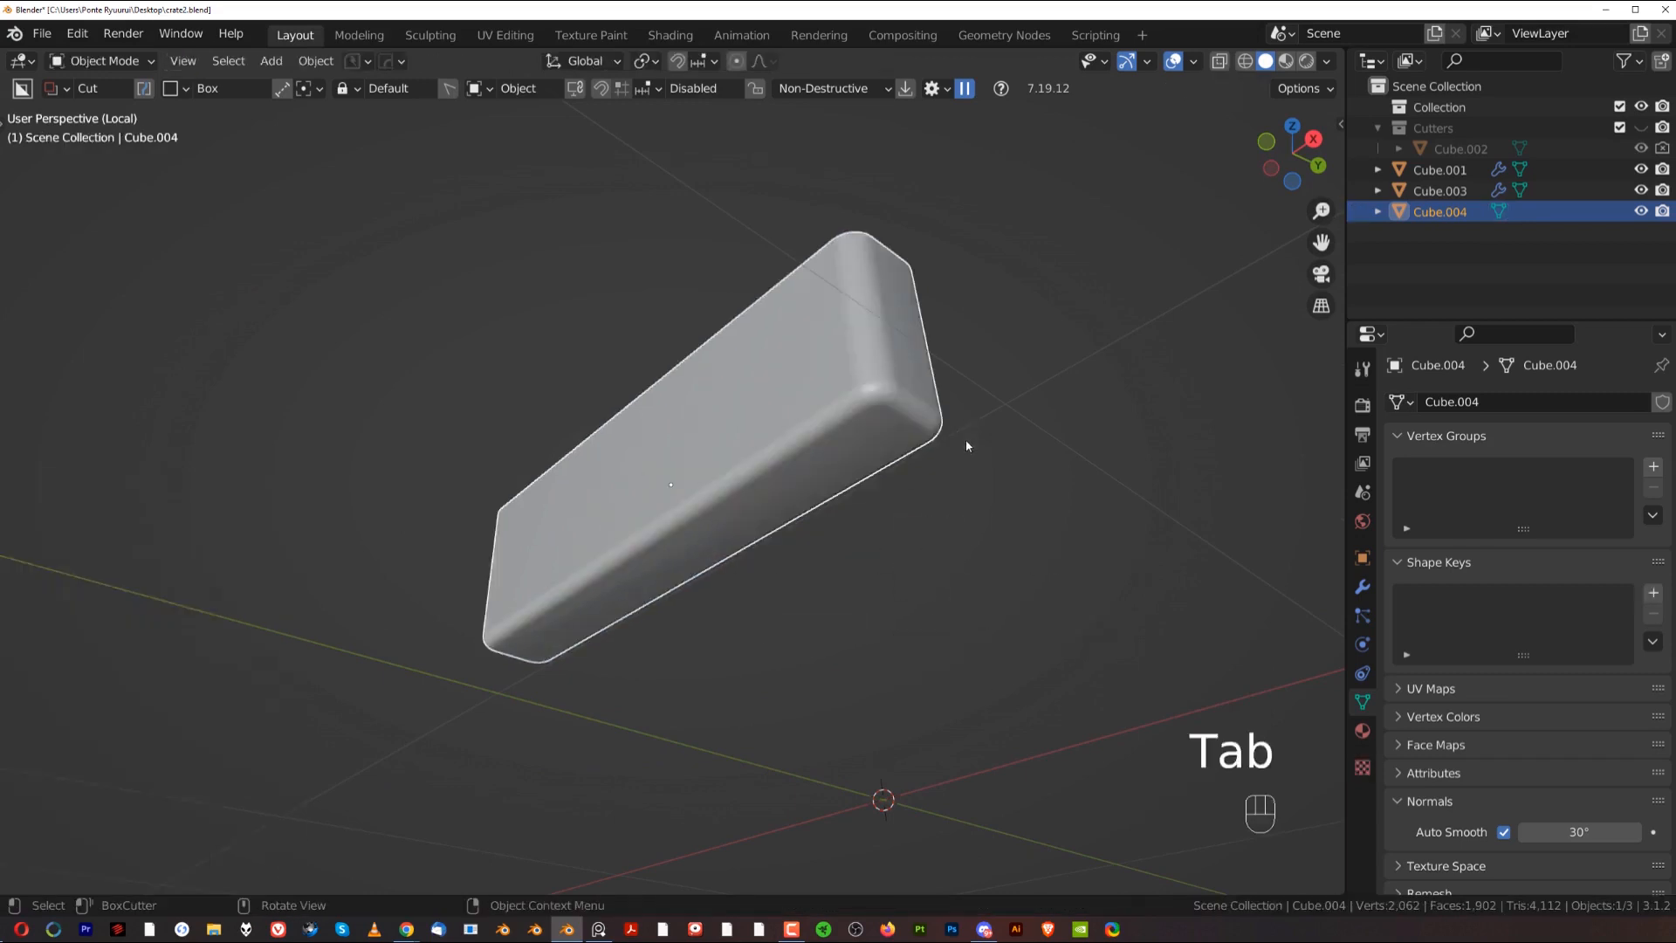
Step: Examine the shading of the block's bottom face and bevel up close in Edit Mode and Object Mode
click(1362, 587)
scroll(960, 436, up, 3)
key(Tab)
click(1066, 432)
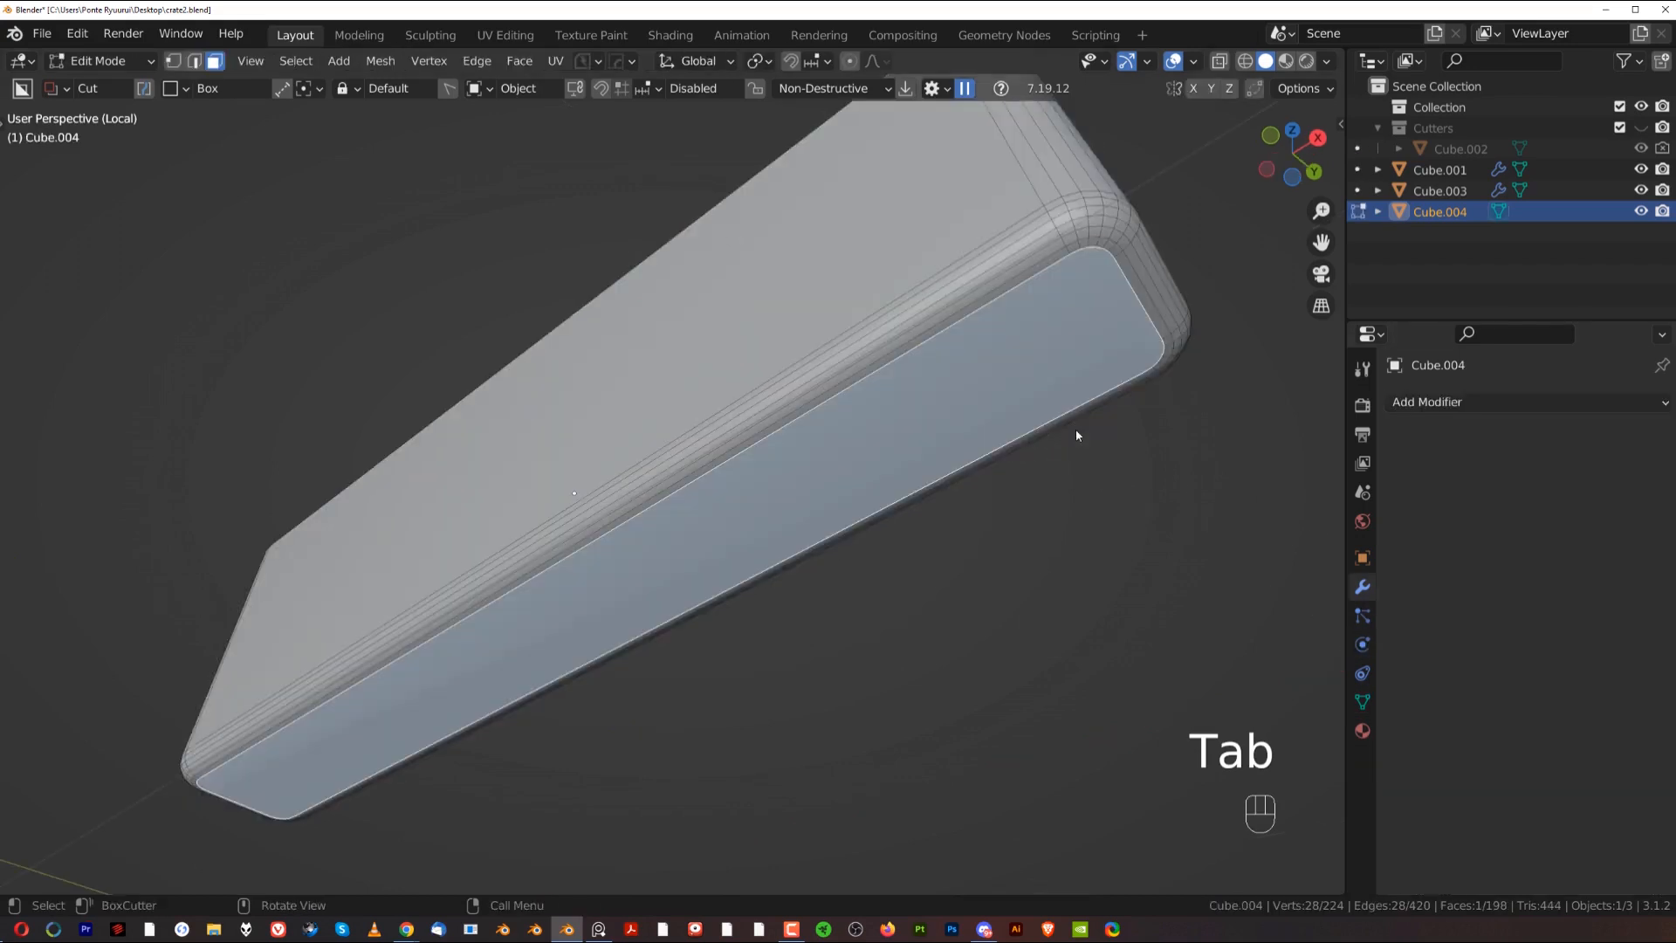
scroll(739, 389, down, 3)
key(Tab)
scroll(838, 485, up, 3)
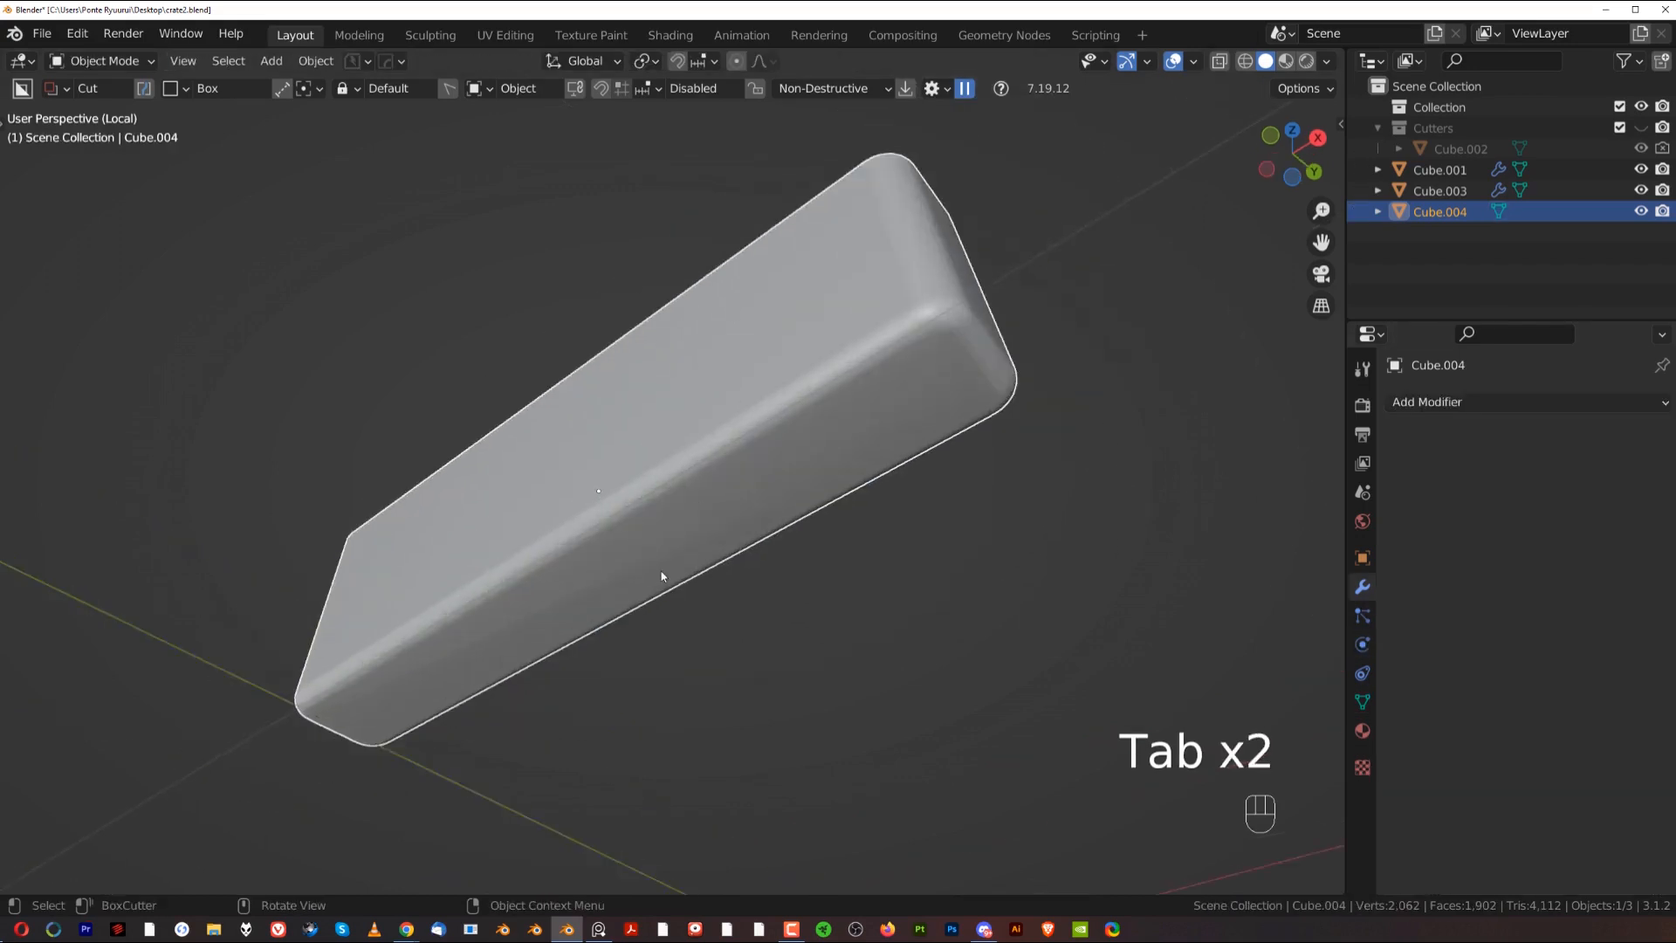
Step: Mark the boundary edges of the block's bottom face as sharp, and return to the full scene in Object Mode
key(Tab)
click(1012, 480)
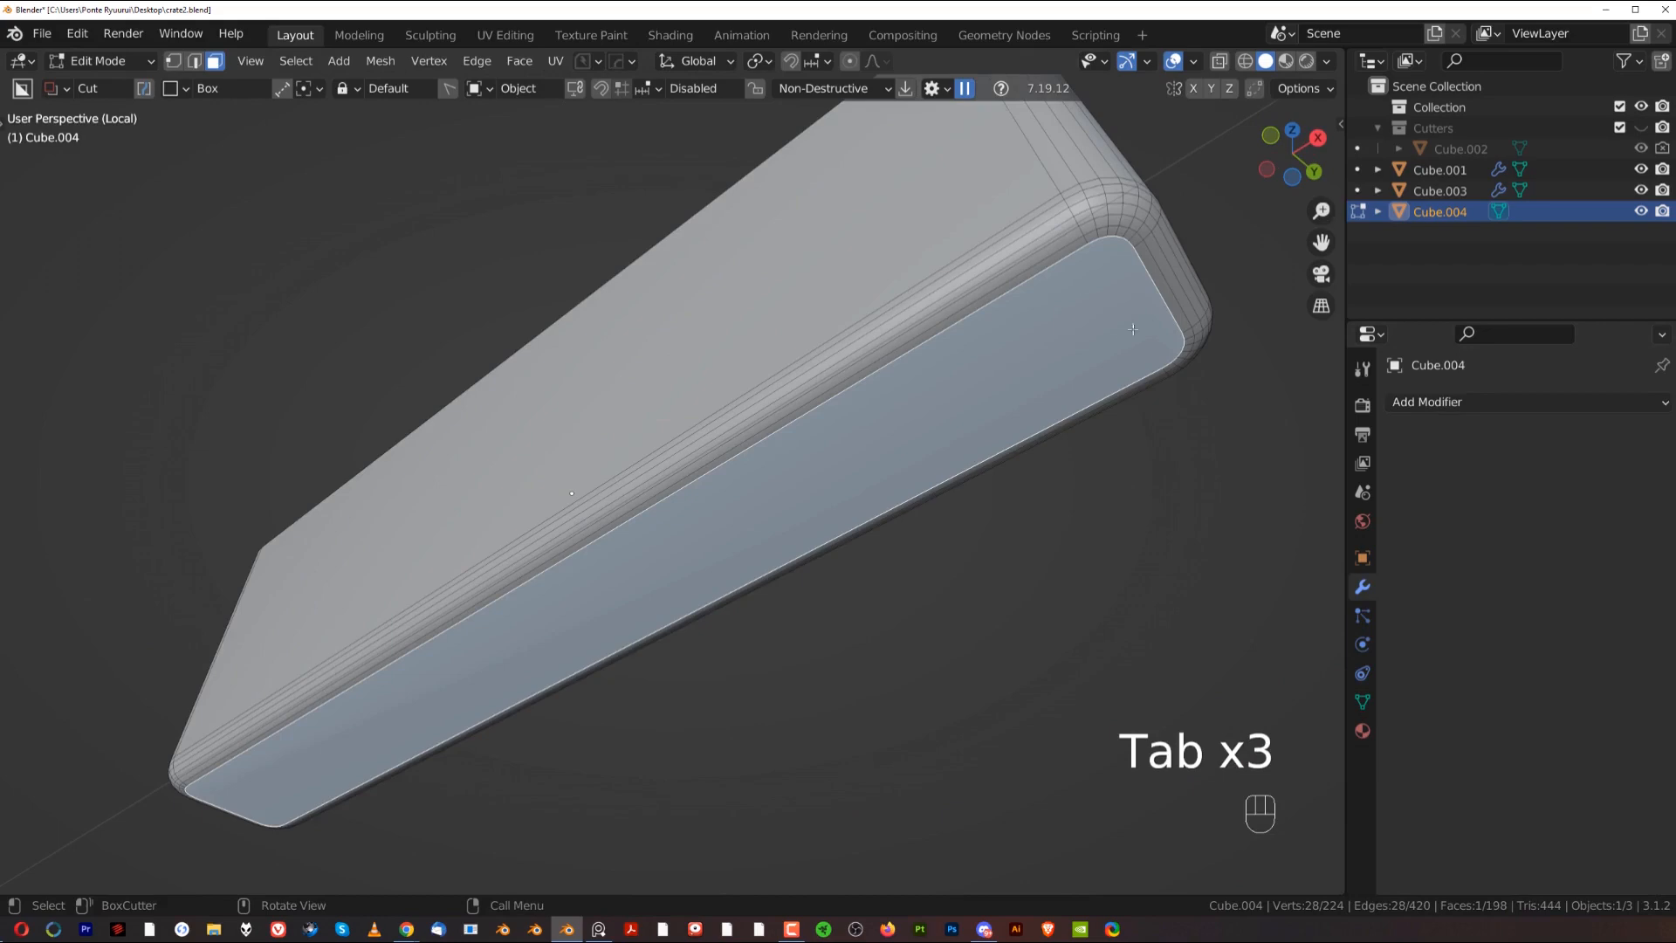
right_click(989, 418)
mouse_move(995, 422)
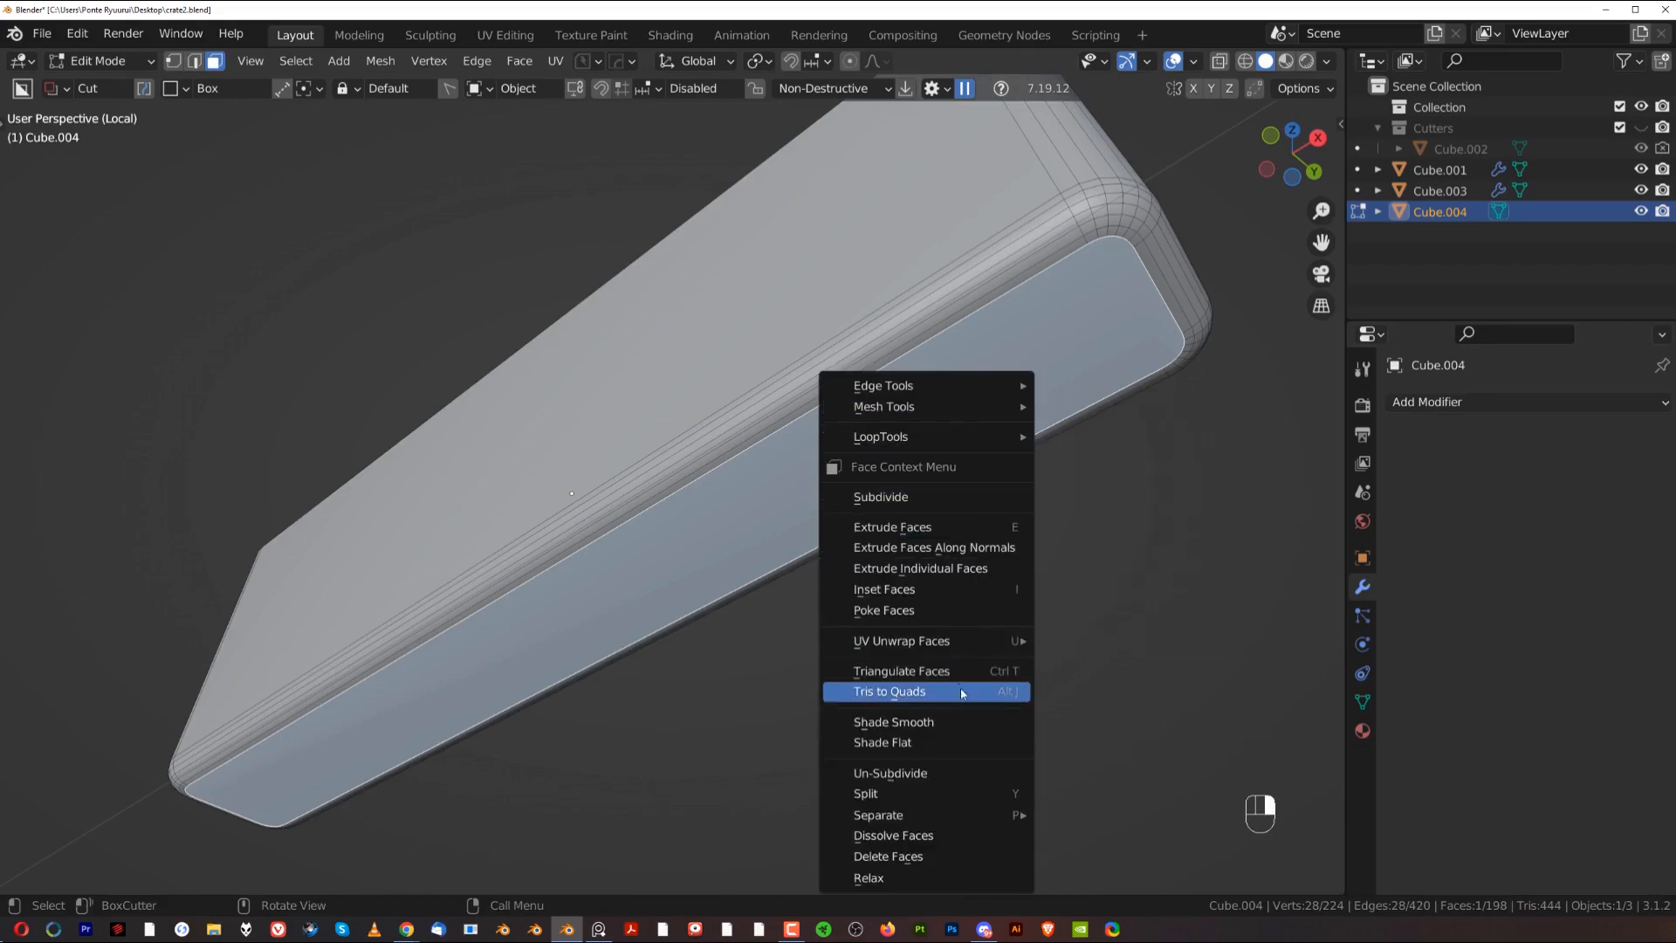
key(Tab)
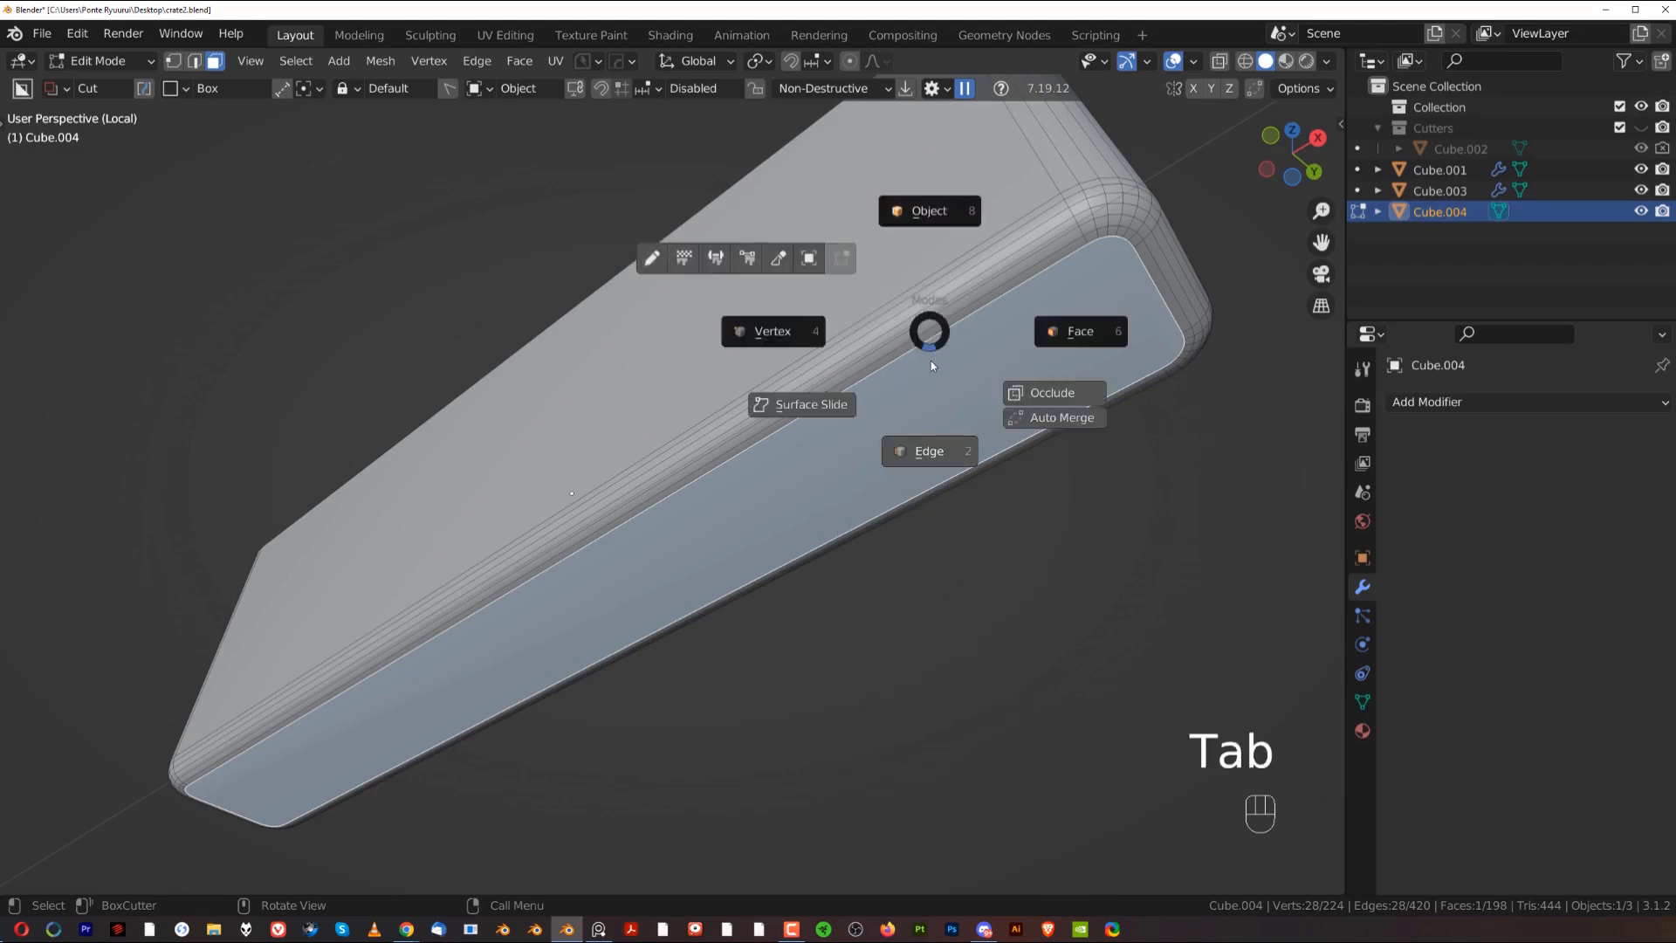
click(931, 452)
right_click(931, 430)
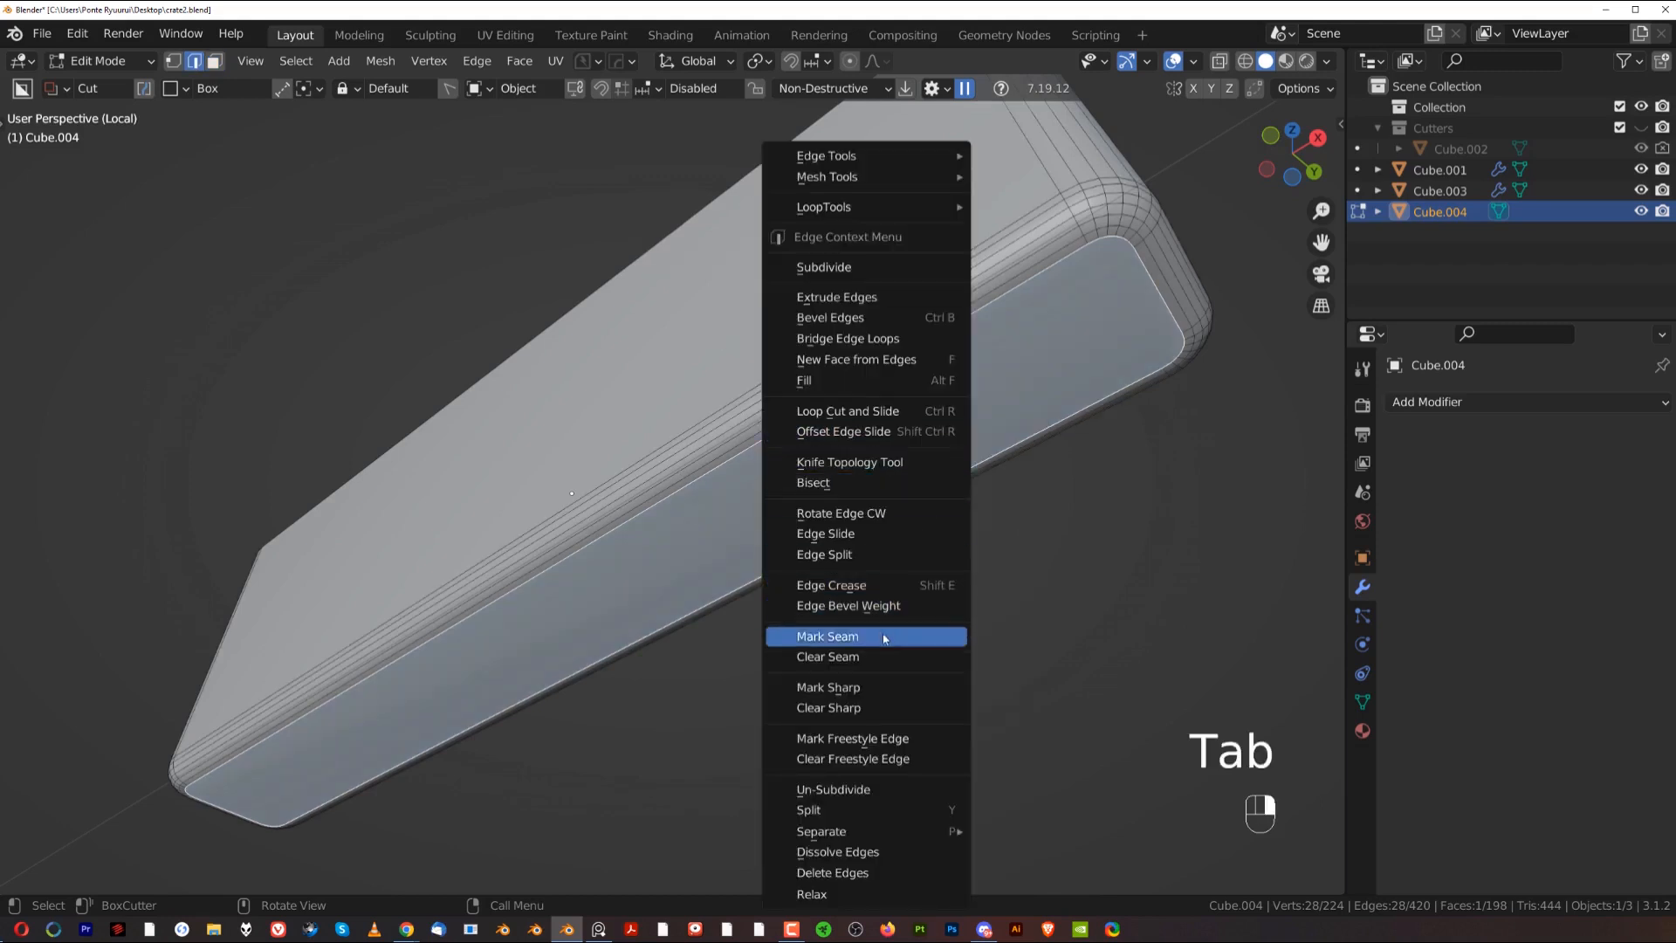
click(900, 688)
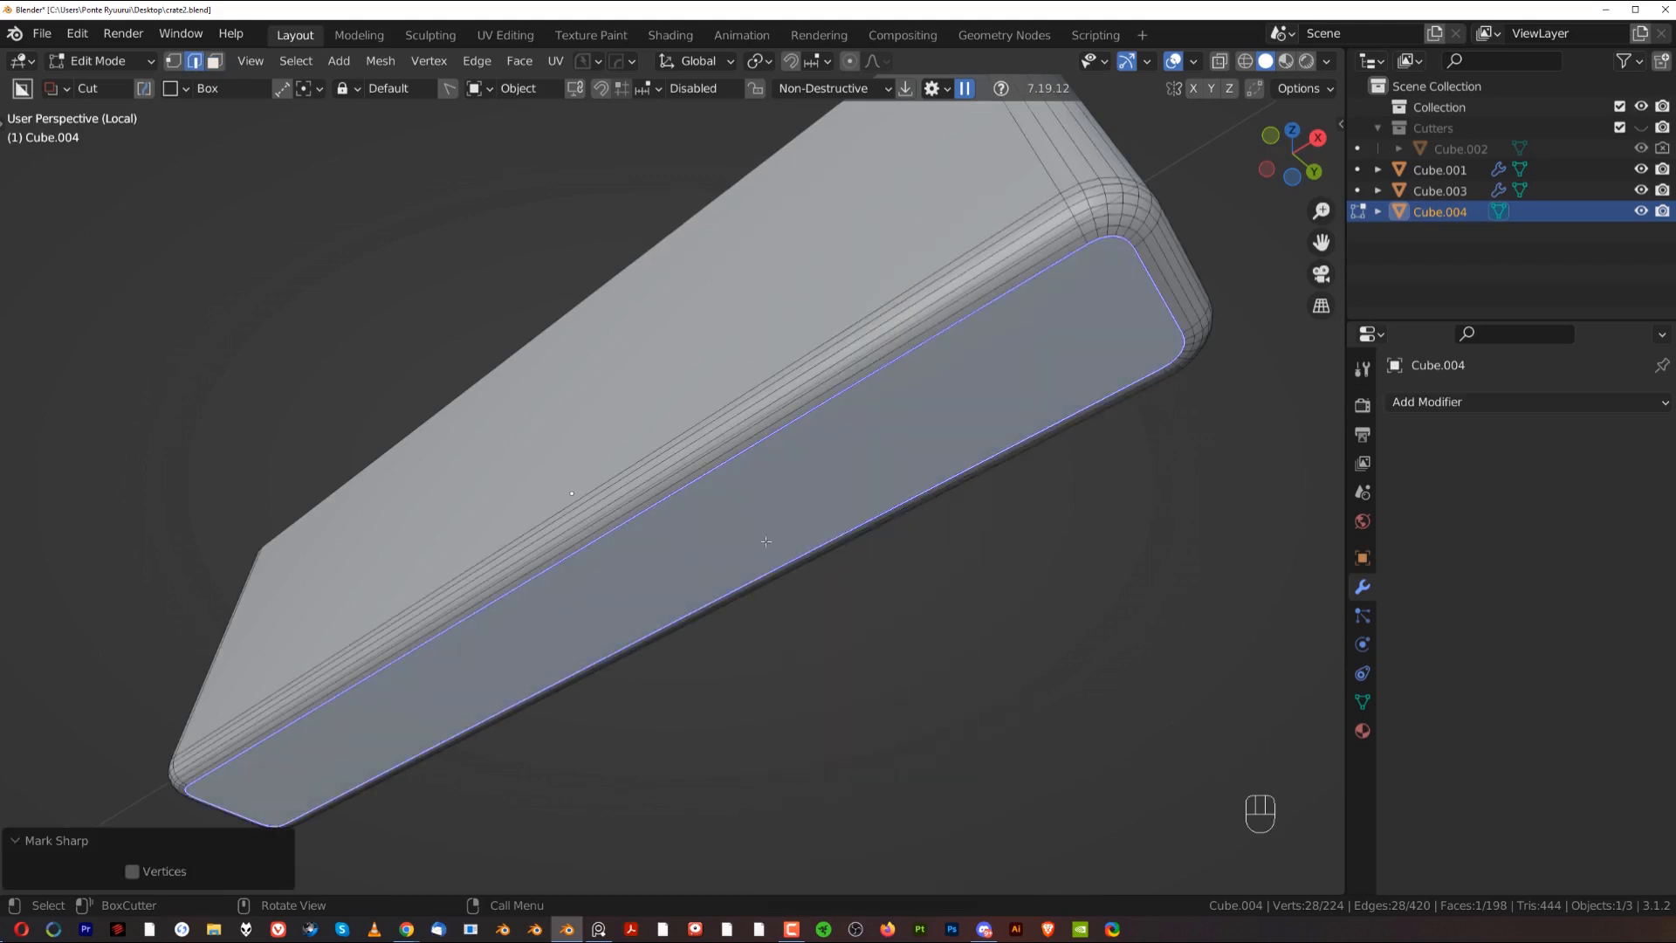
key(Tab)
middle_drag(756, 723, 698, 485)
key(slash)
Step: Subtract the block from the lid with a Boolean difference and place that modifier above Bevel in the lid's stack
scroll(908, 471, up, 3)
scroll(699, 486, up, 2)
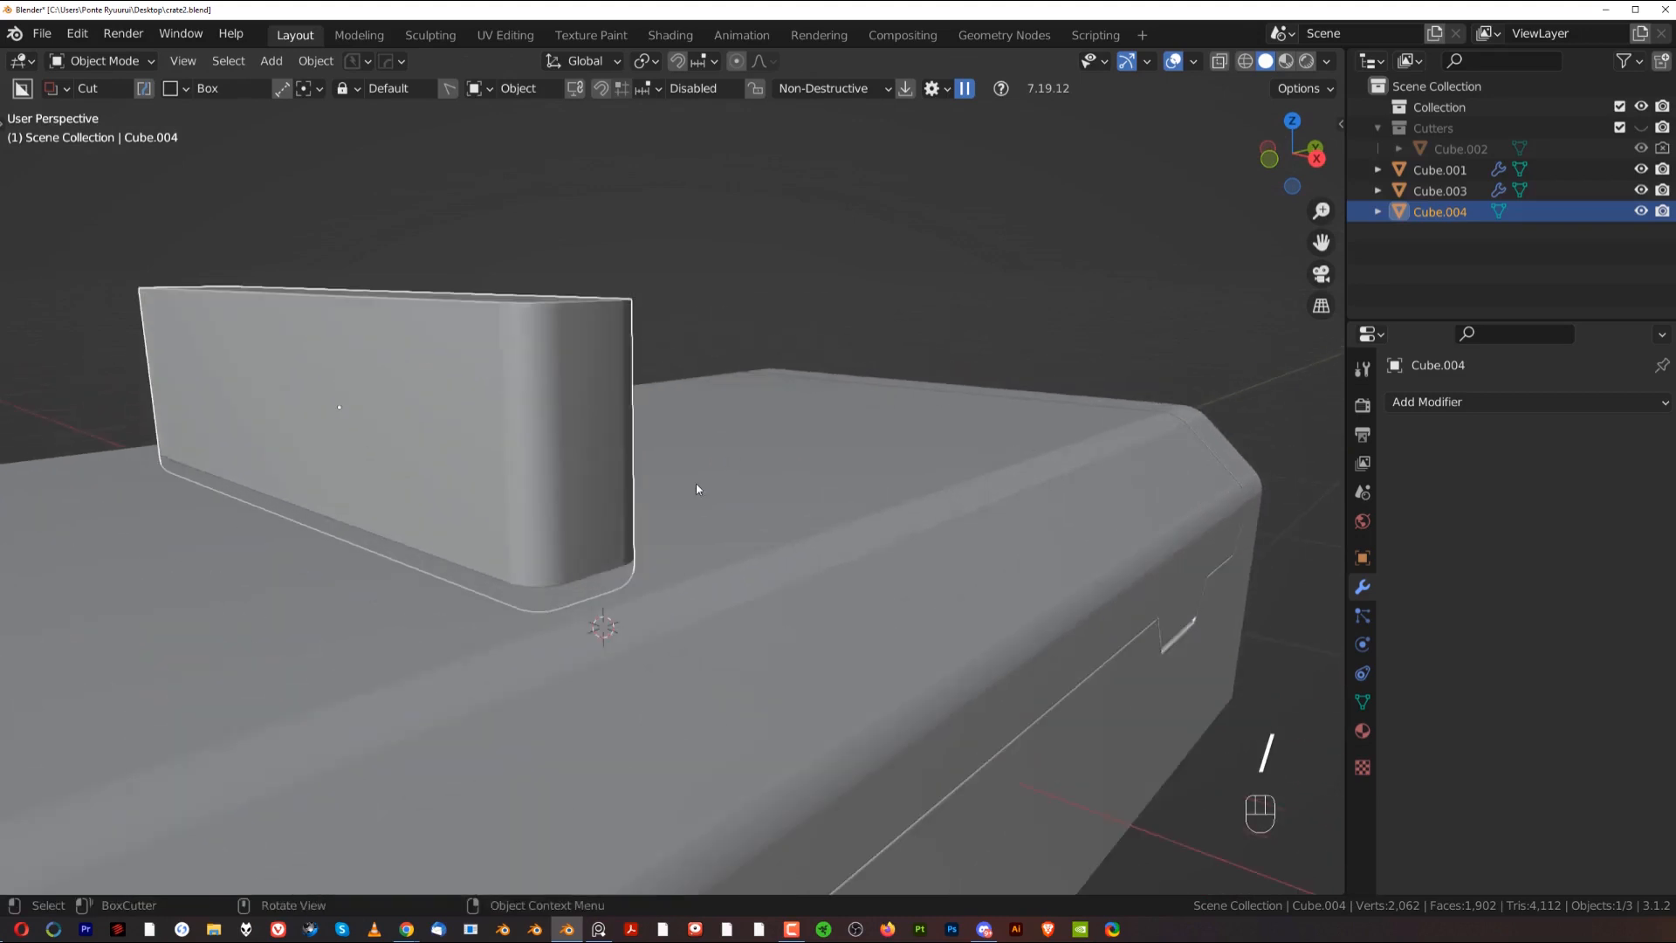
scroll(681, 442, down, 1)
key(g)
click(750, 399)
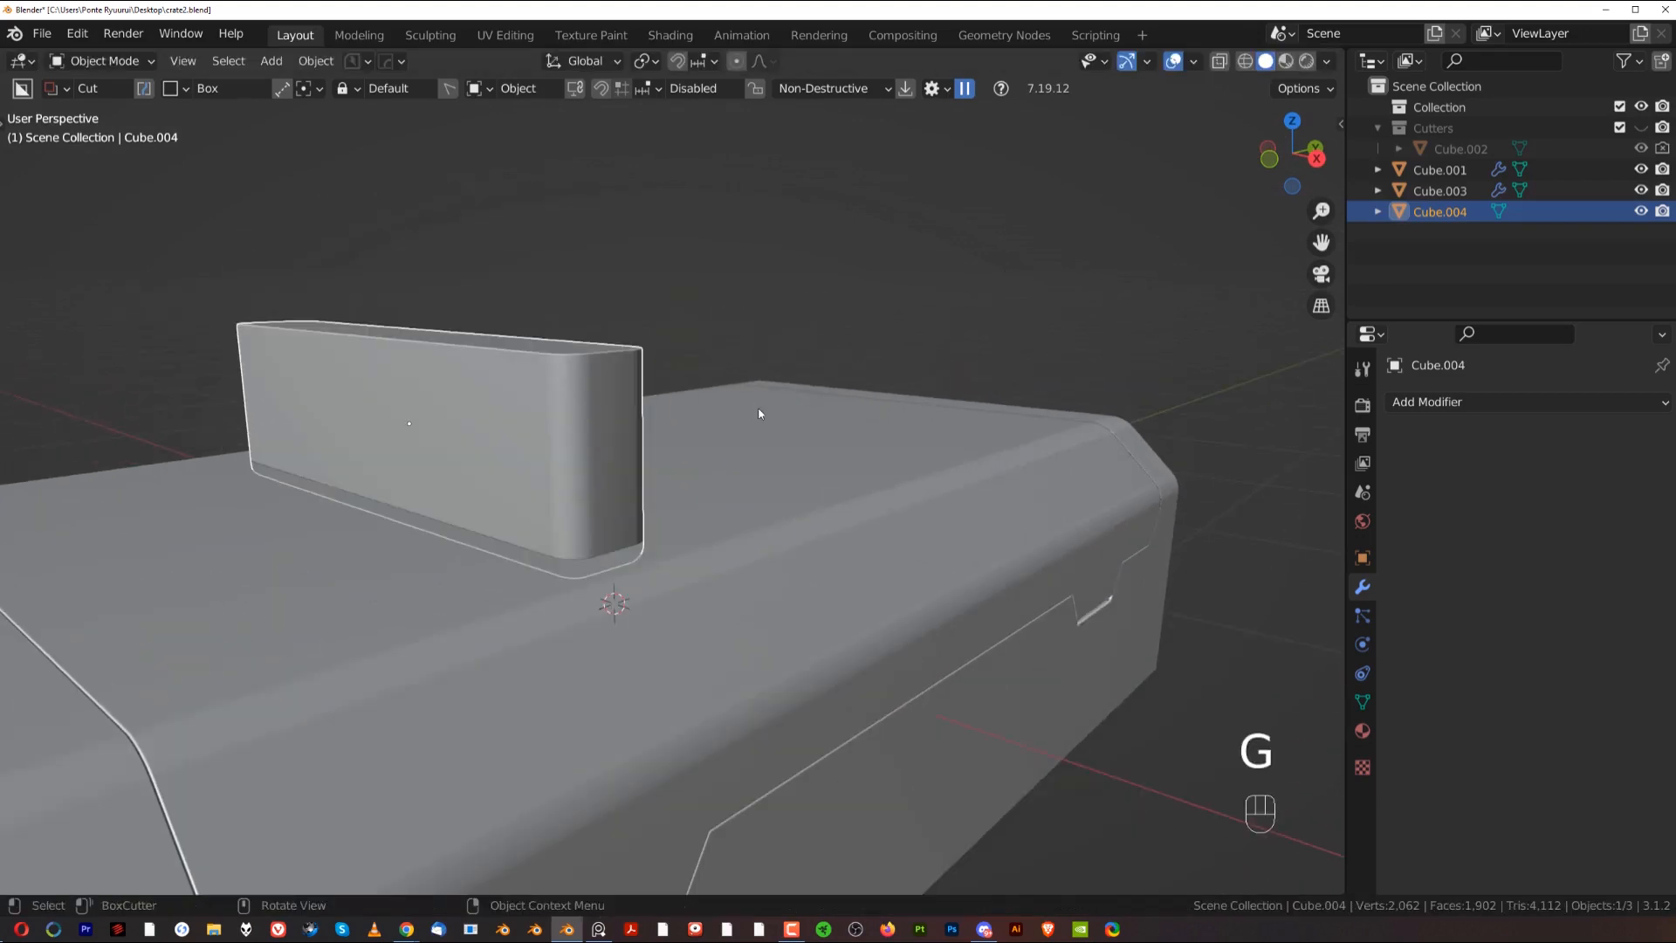
shift+click(887, 530)
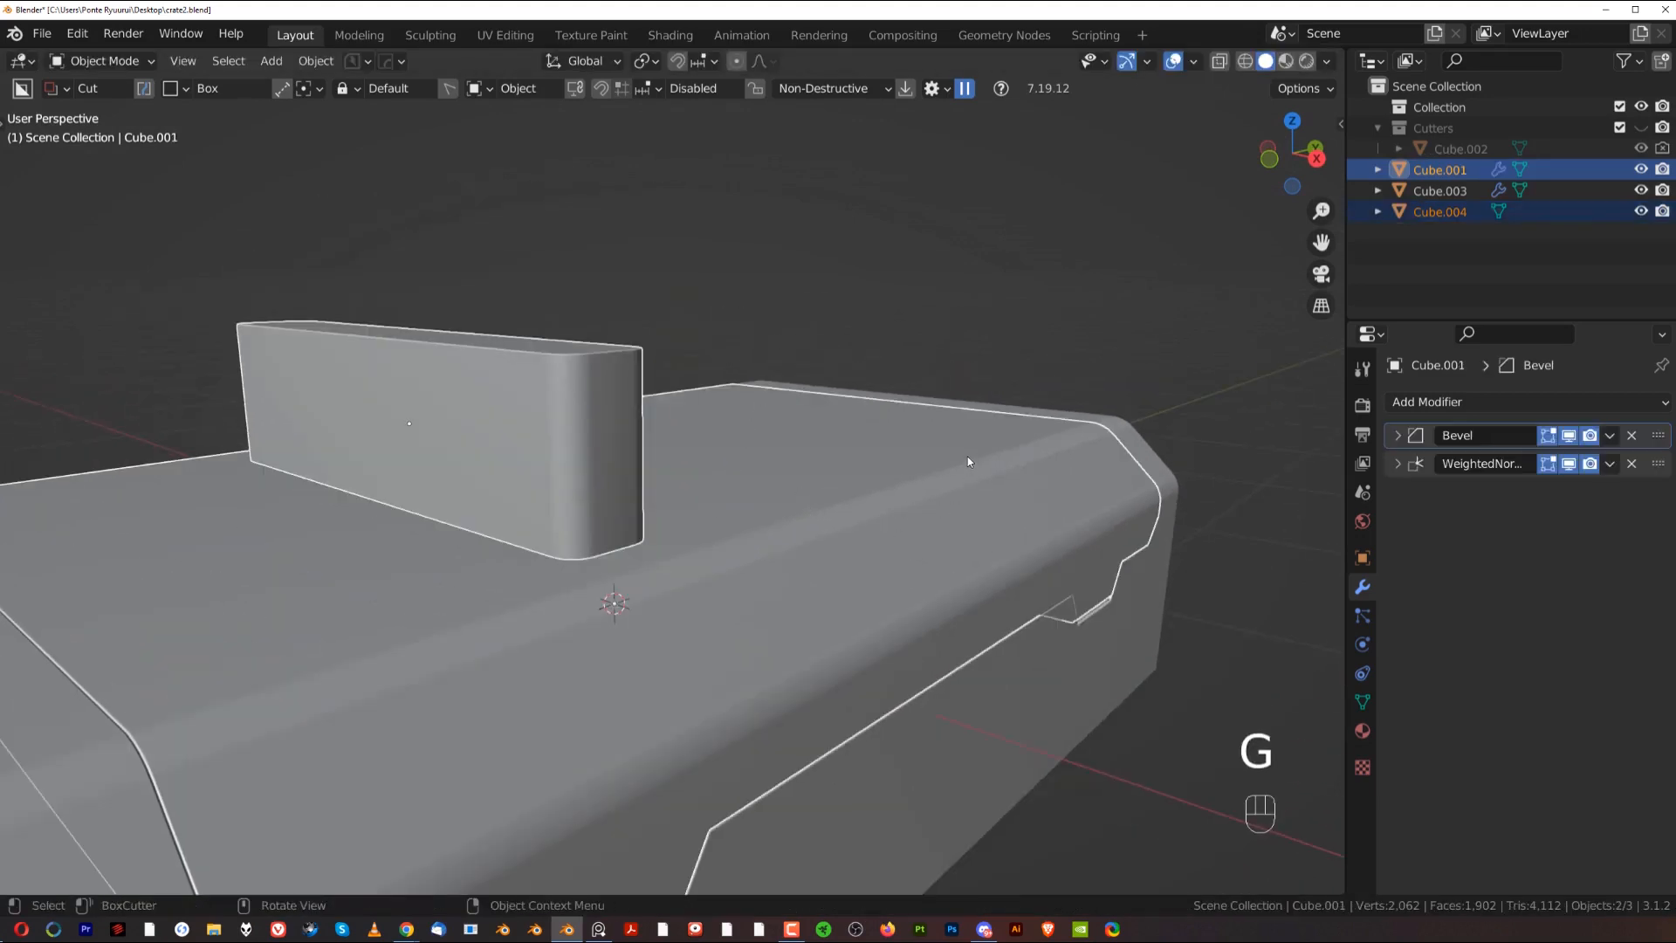
key(ctrl+KP_Subtract)
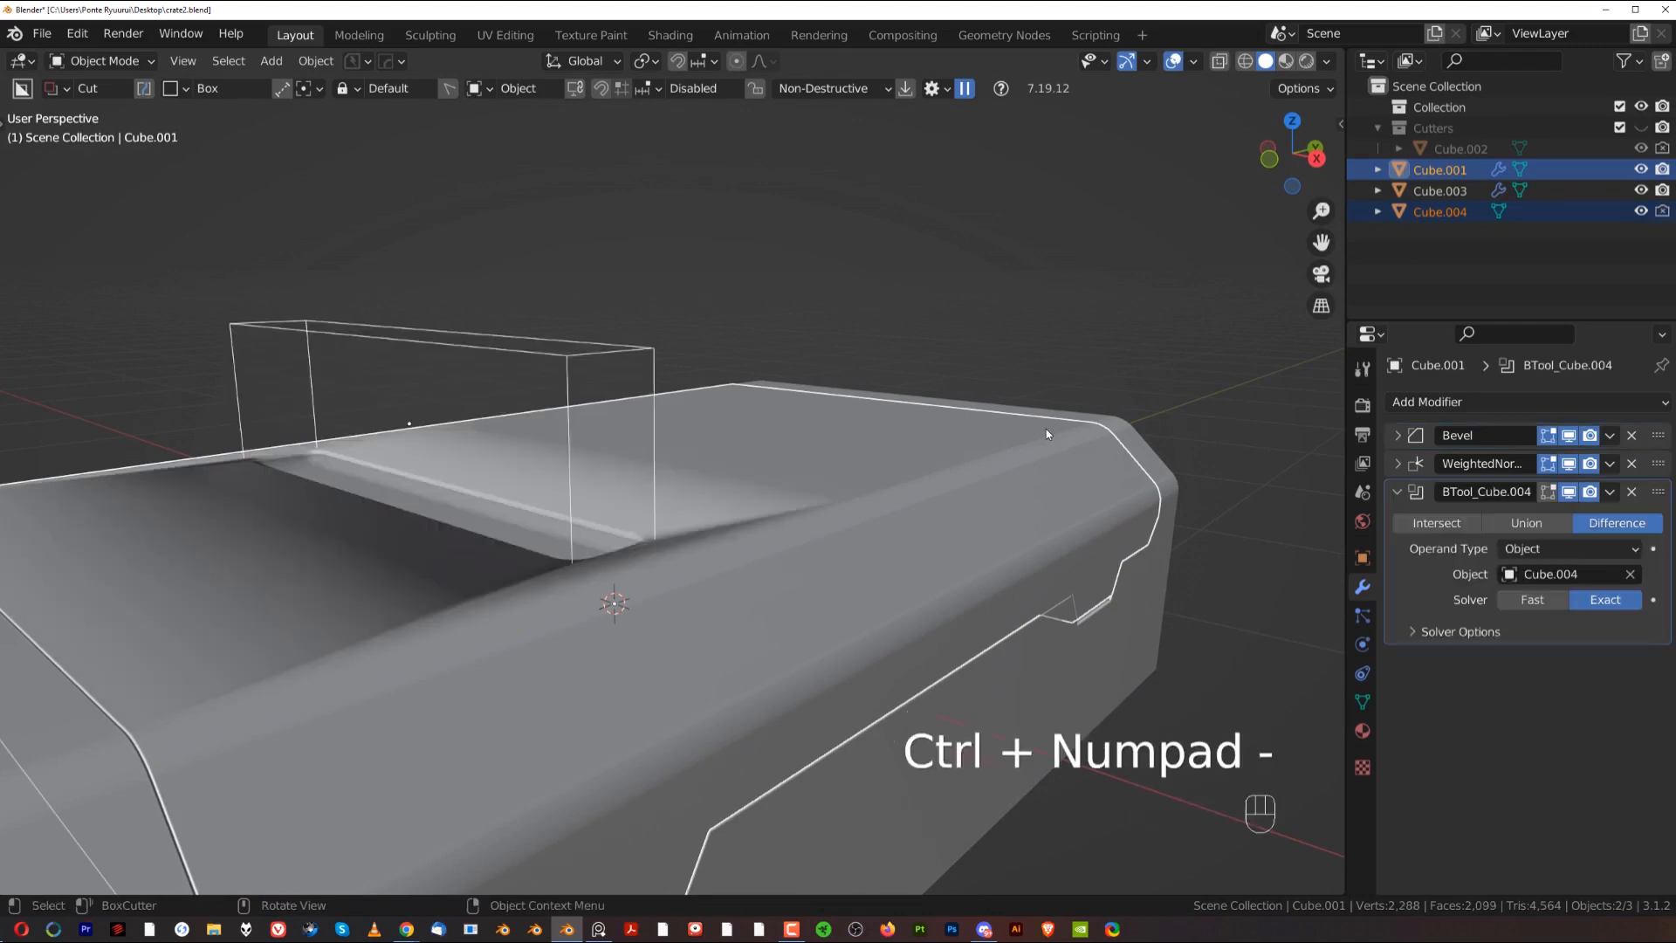
middle_drag(1046, 428, 715, 463)
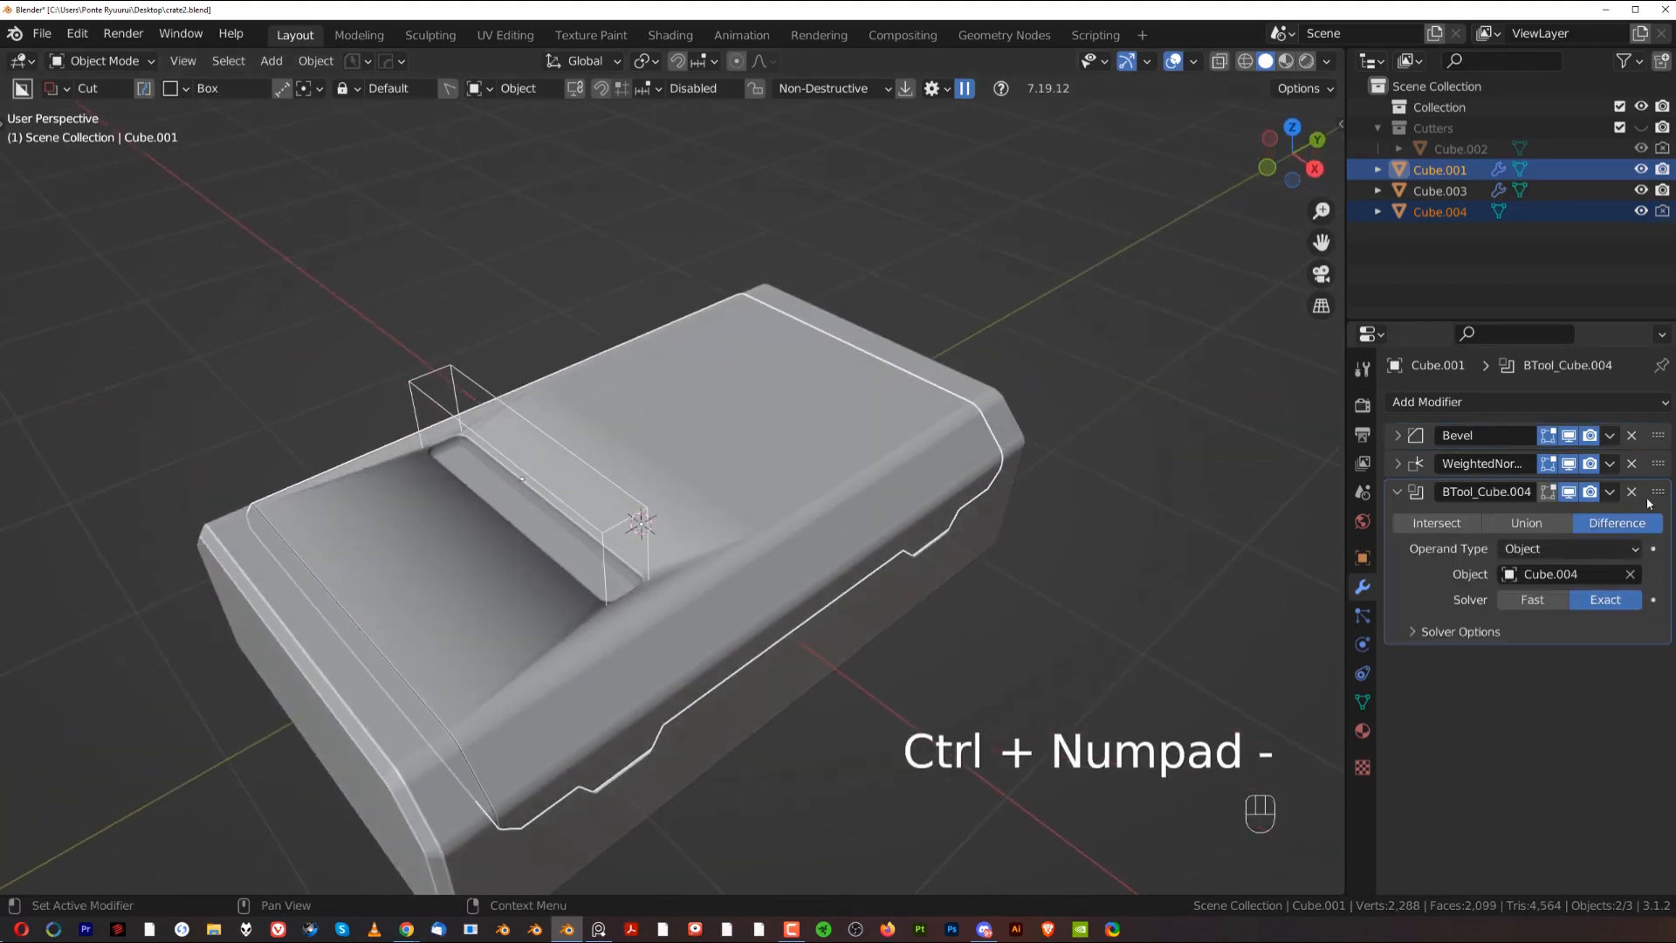
drag(1659, 492, 1659, 435)
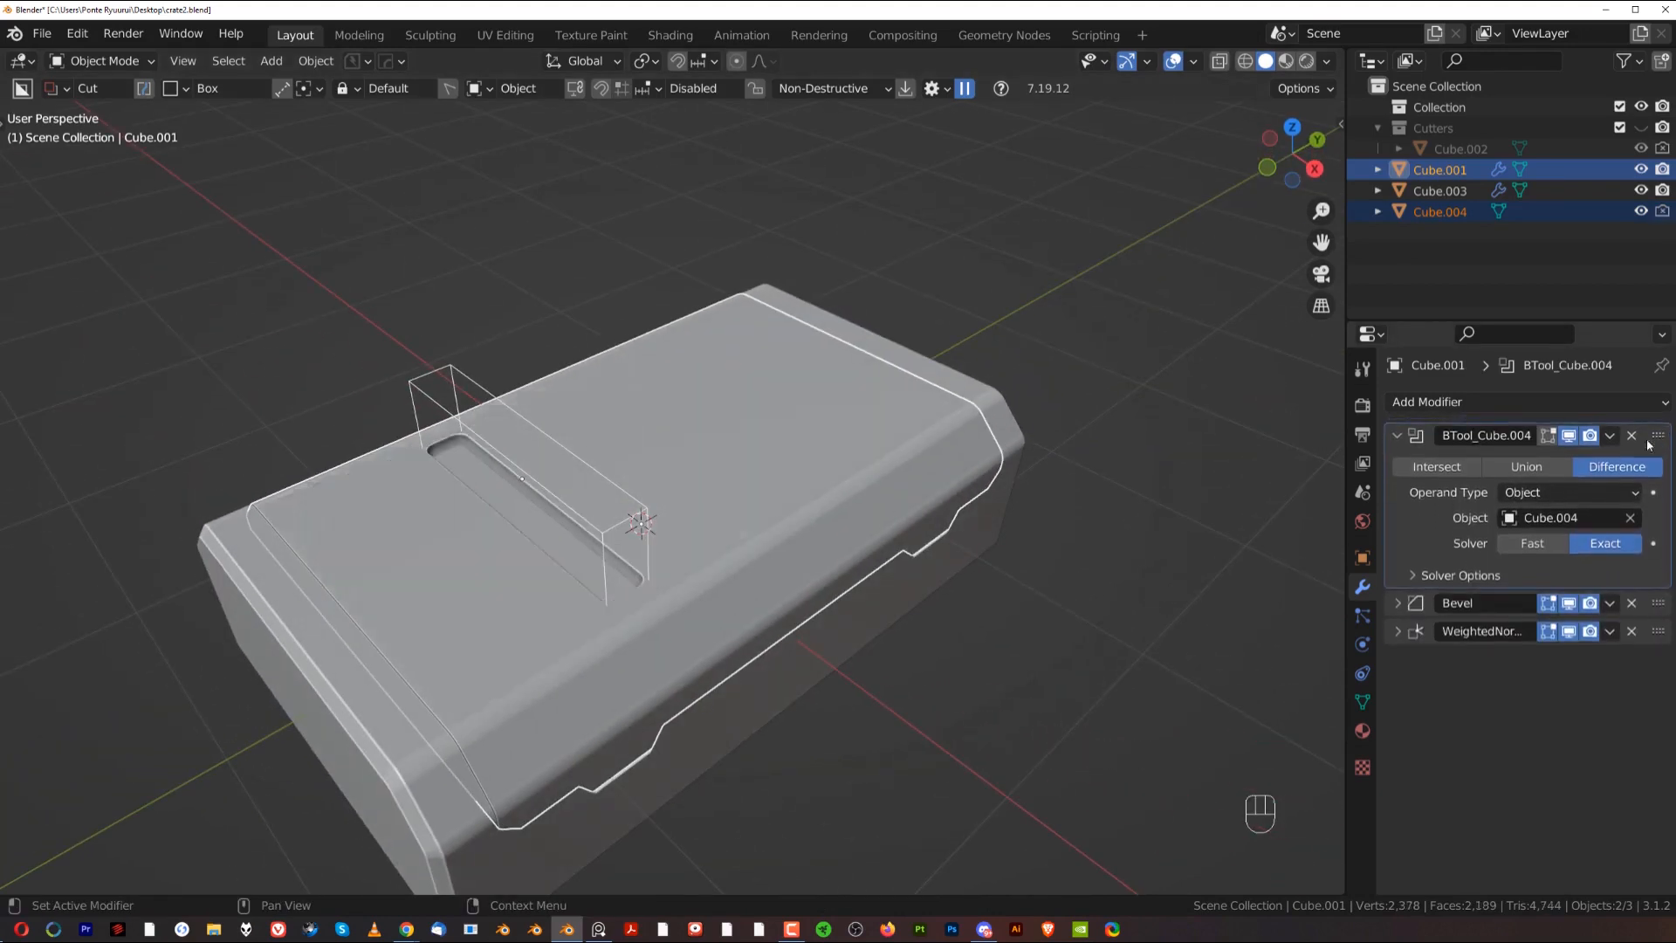
key(Tab)
key(Tab)
shift+middle_drag(693, 520, 899, 412)
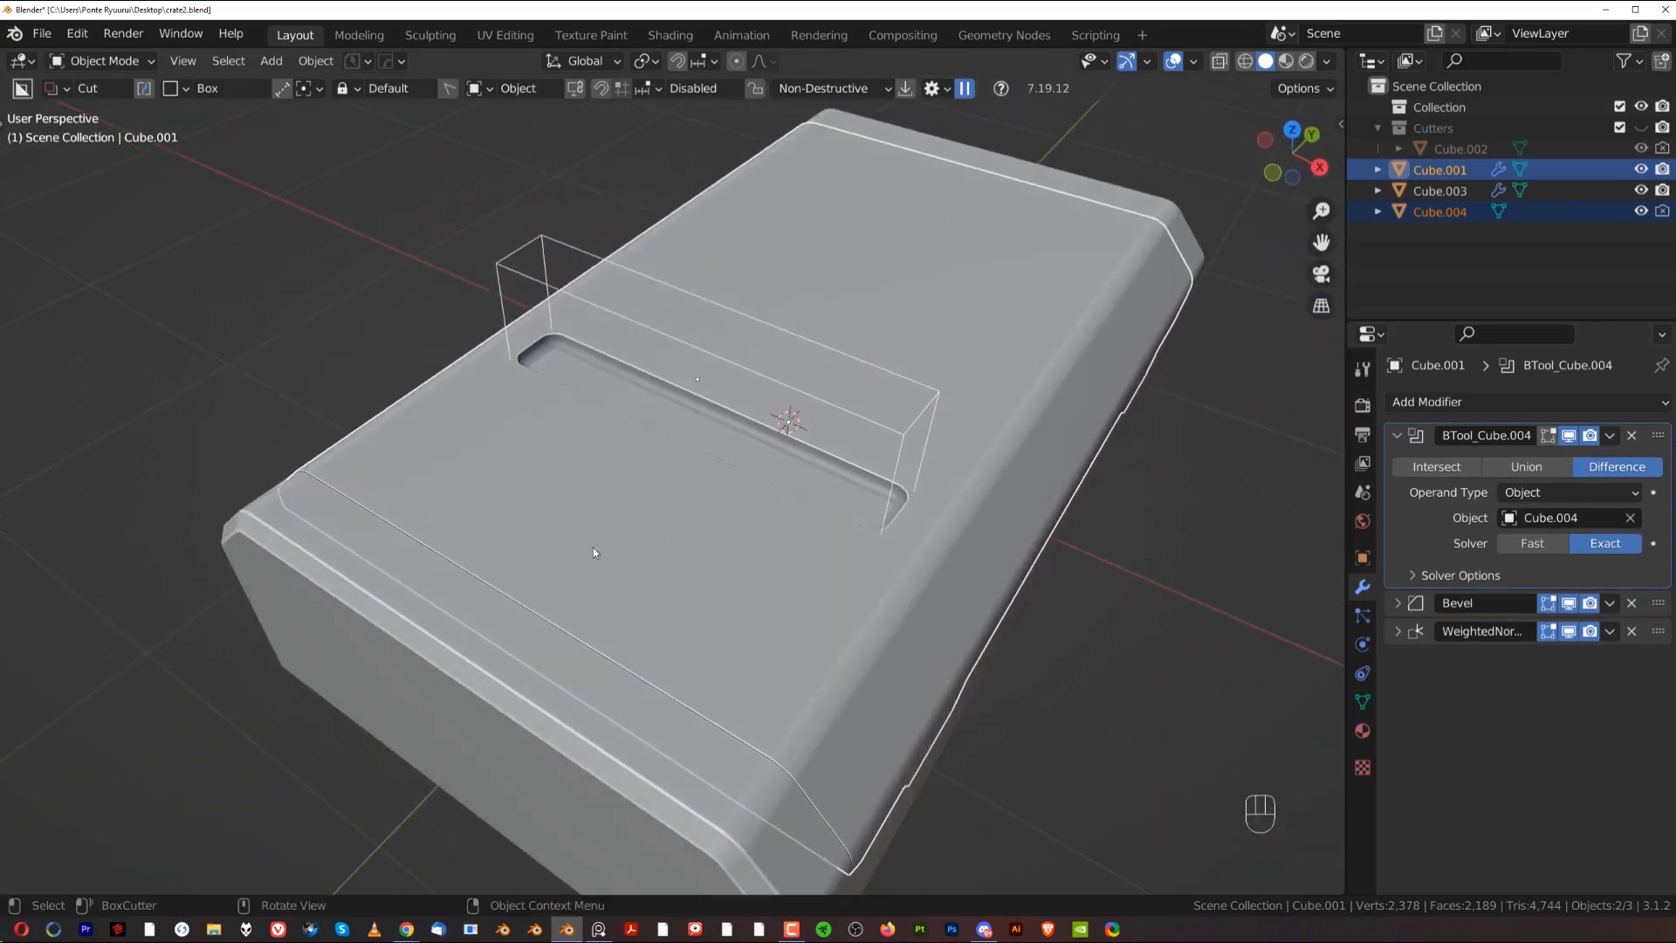
Step: Duplicate the slot cutter's entire mesh in Edit Mode and move the copy about -0.42 m along Y
middle_drag(824, 547, 685, 485)
click(782, 399)
key(Tab)
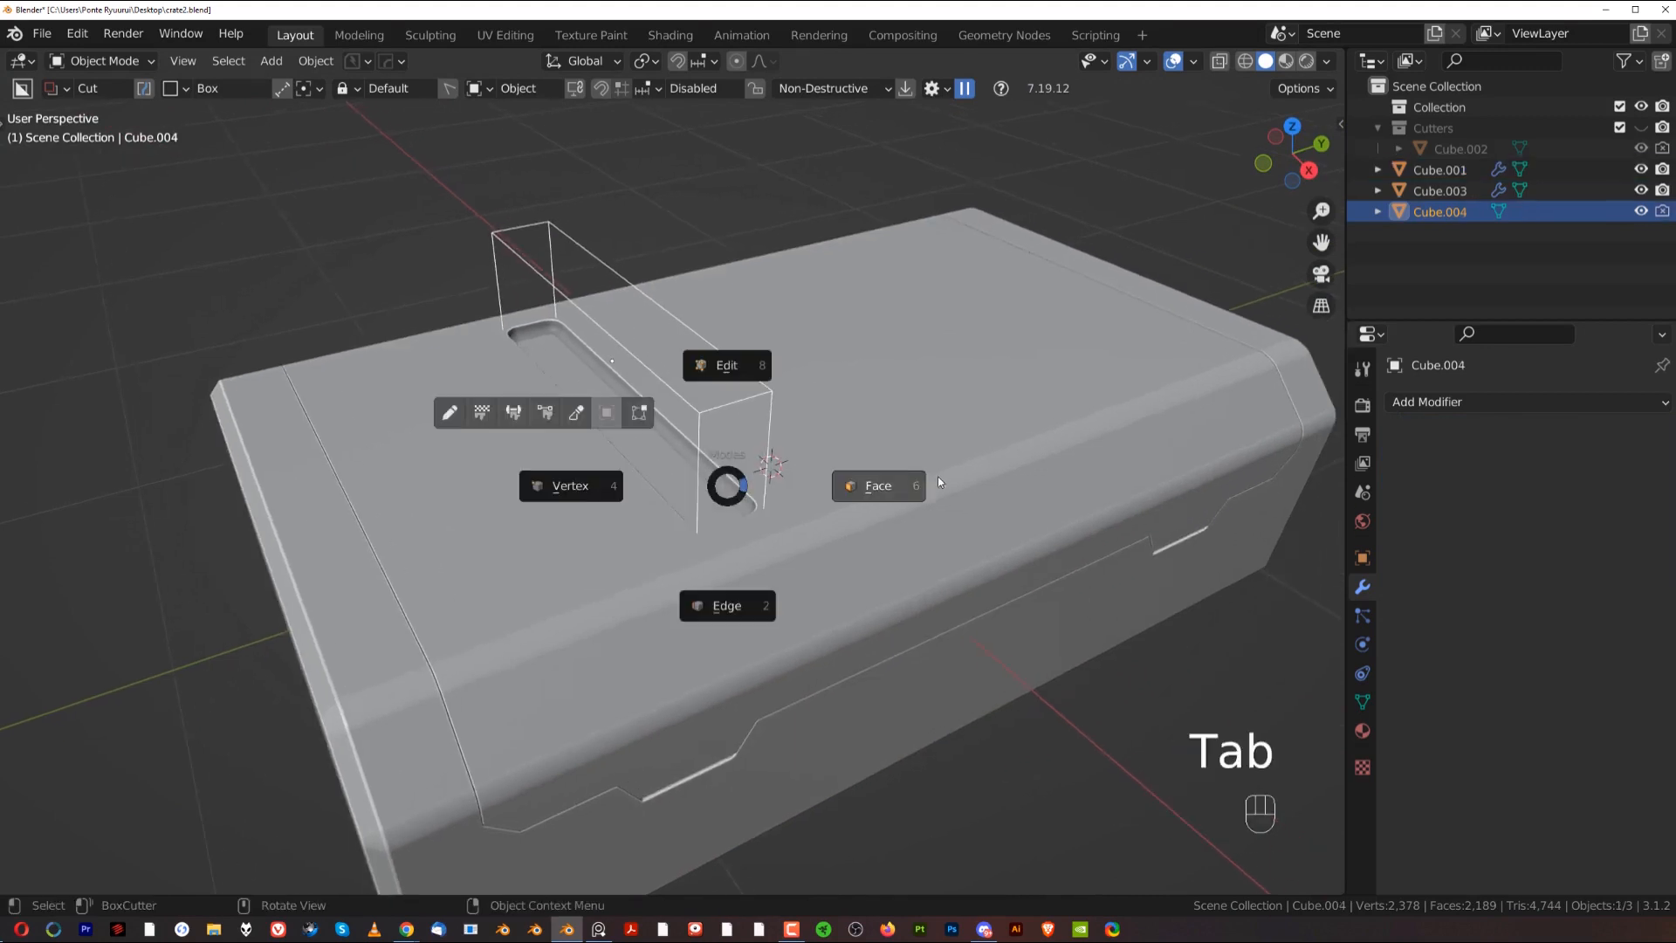
click(939, 478)
key(a)
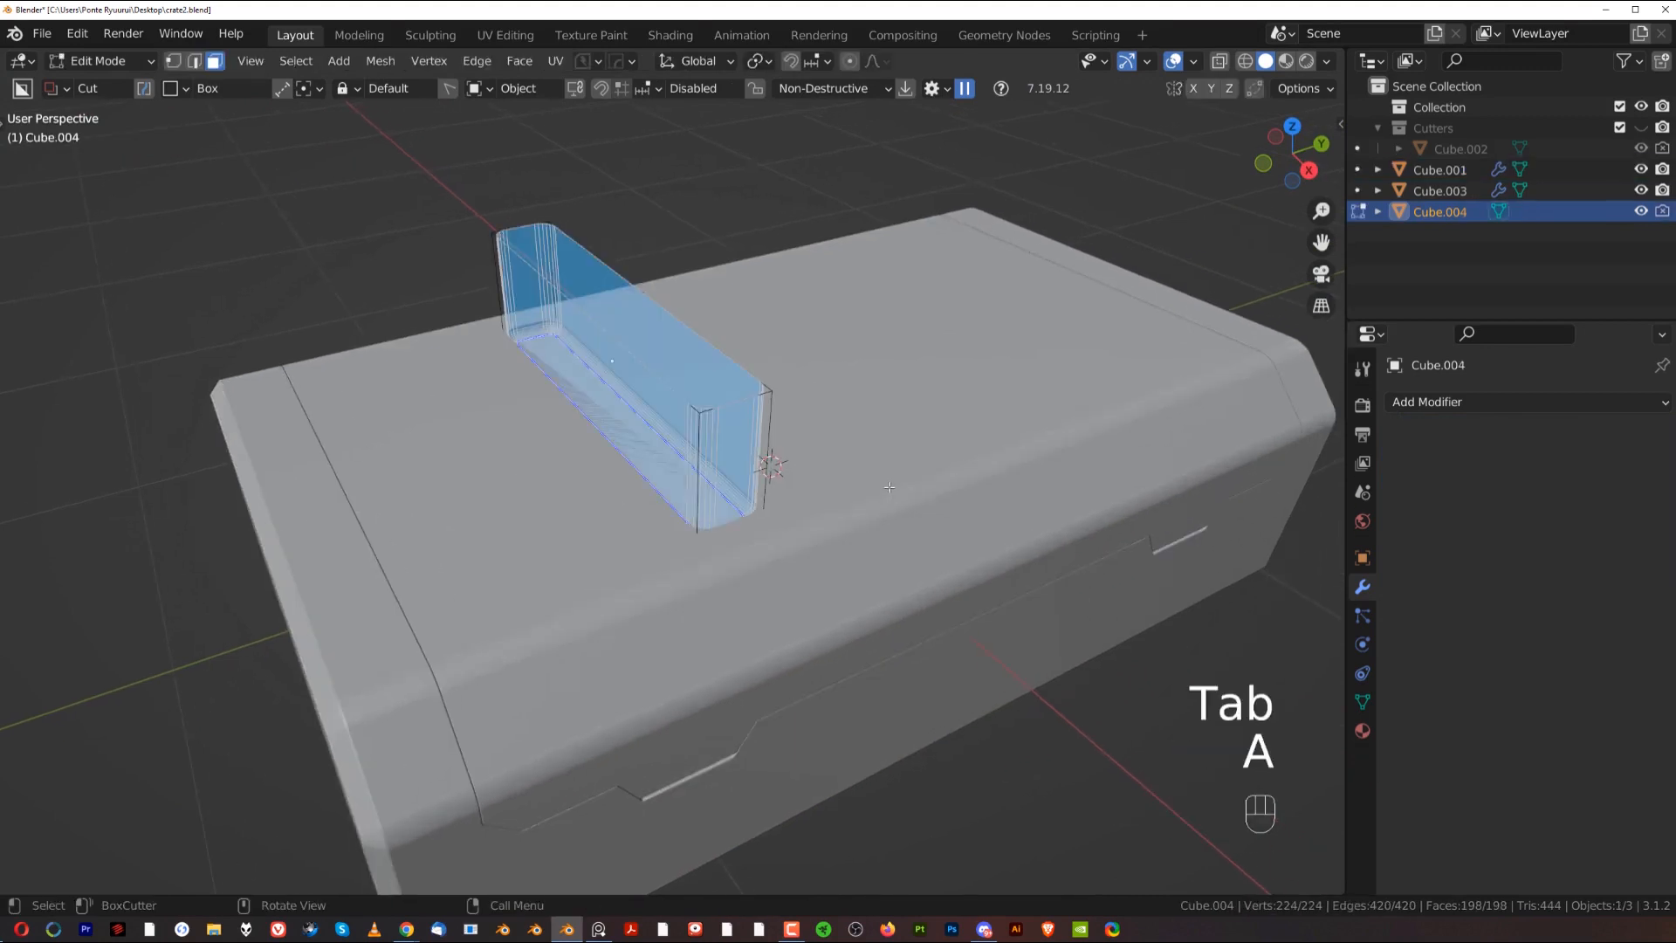
key(shift+d)
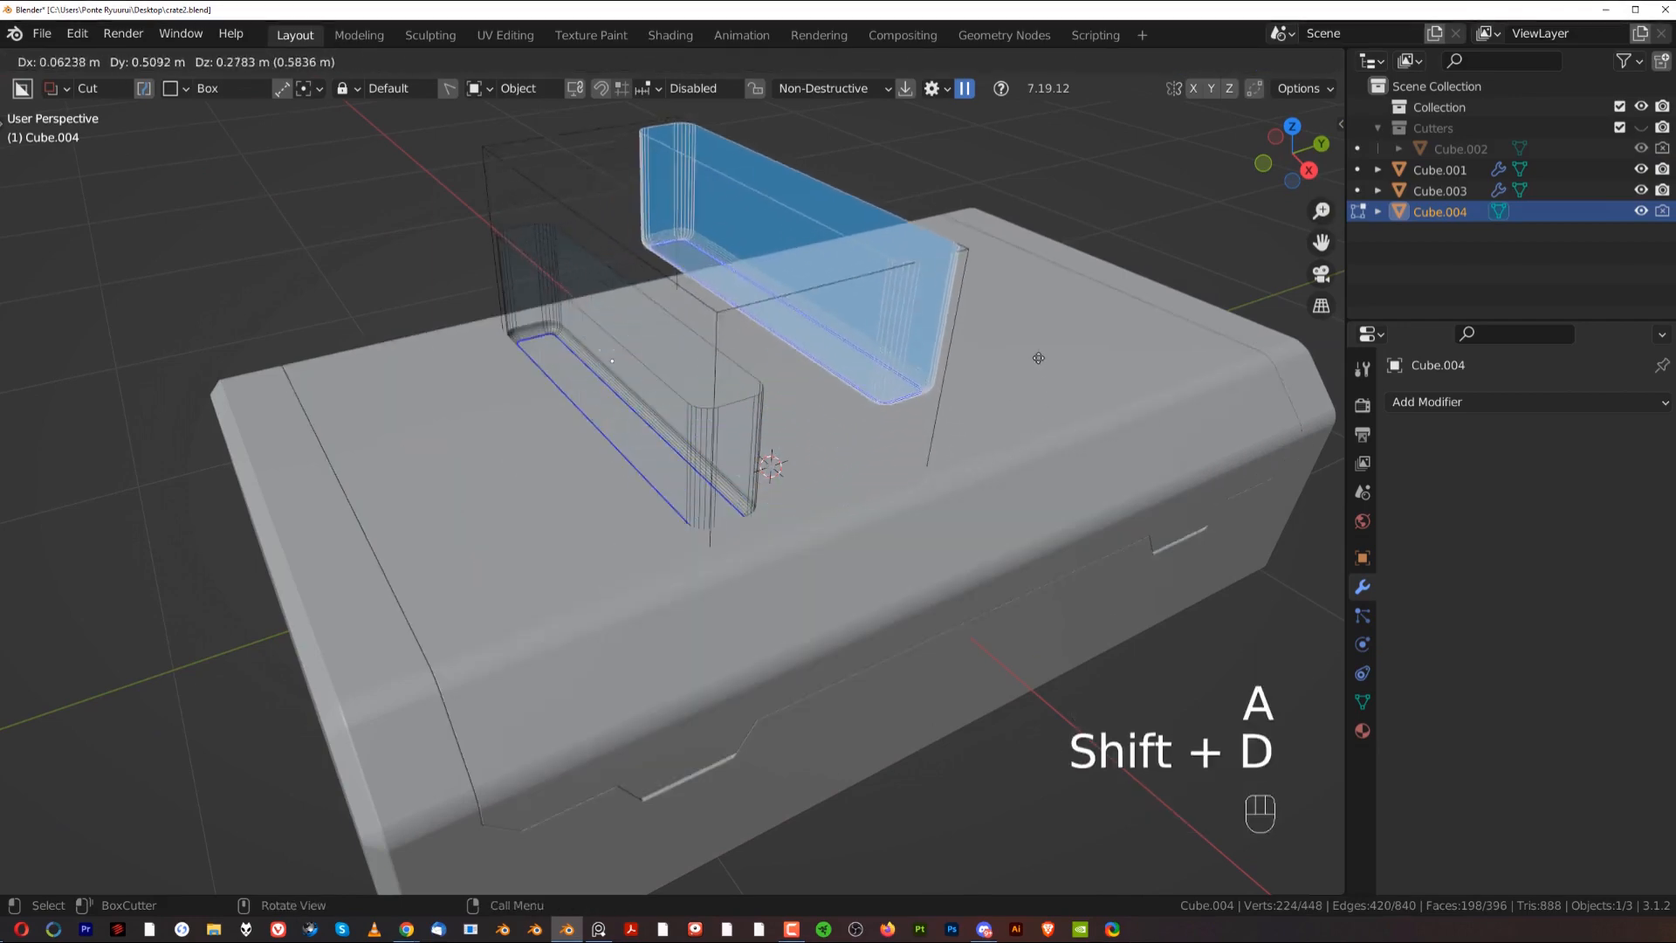
right_click(861, 468)
key(g)
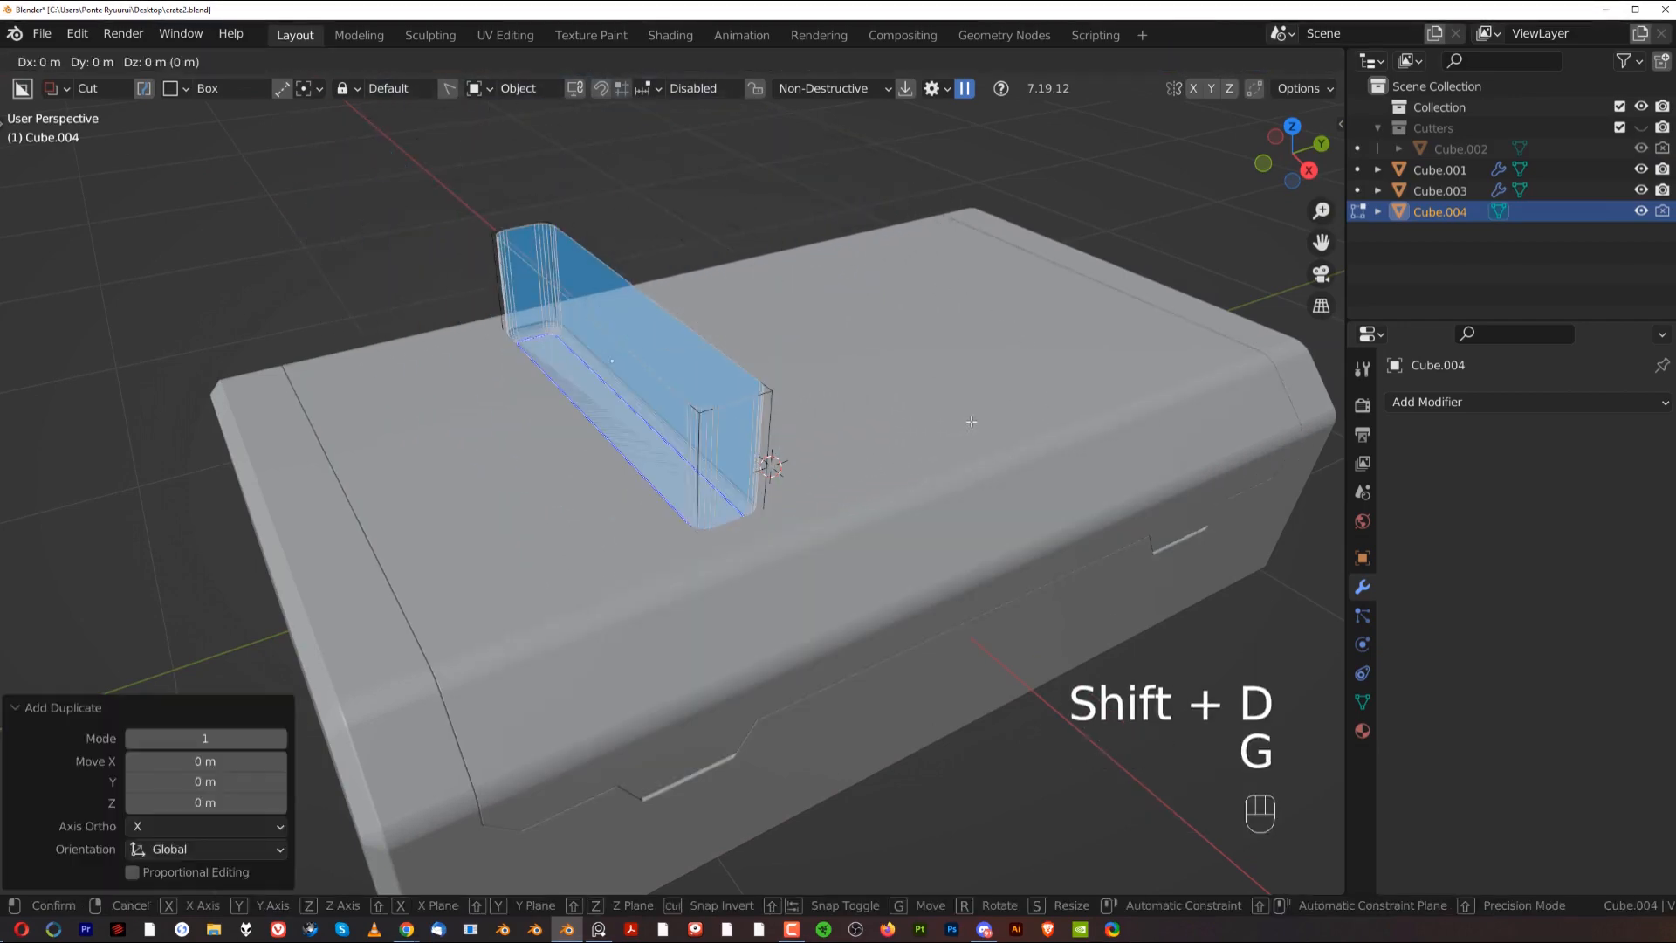
key(y)
click(841, 460)
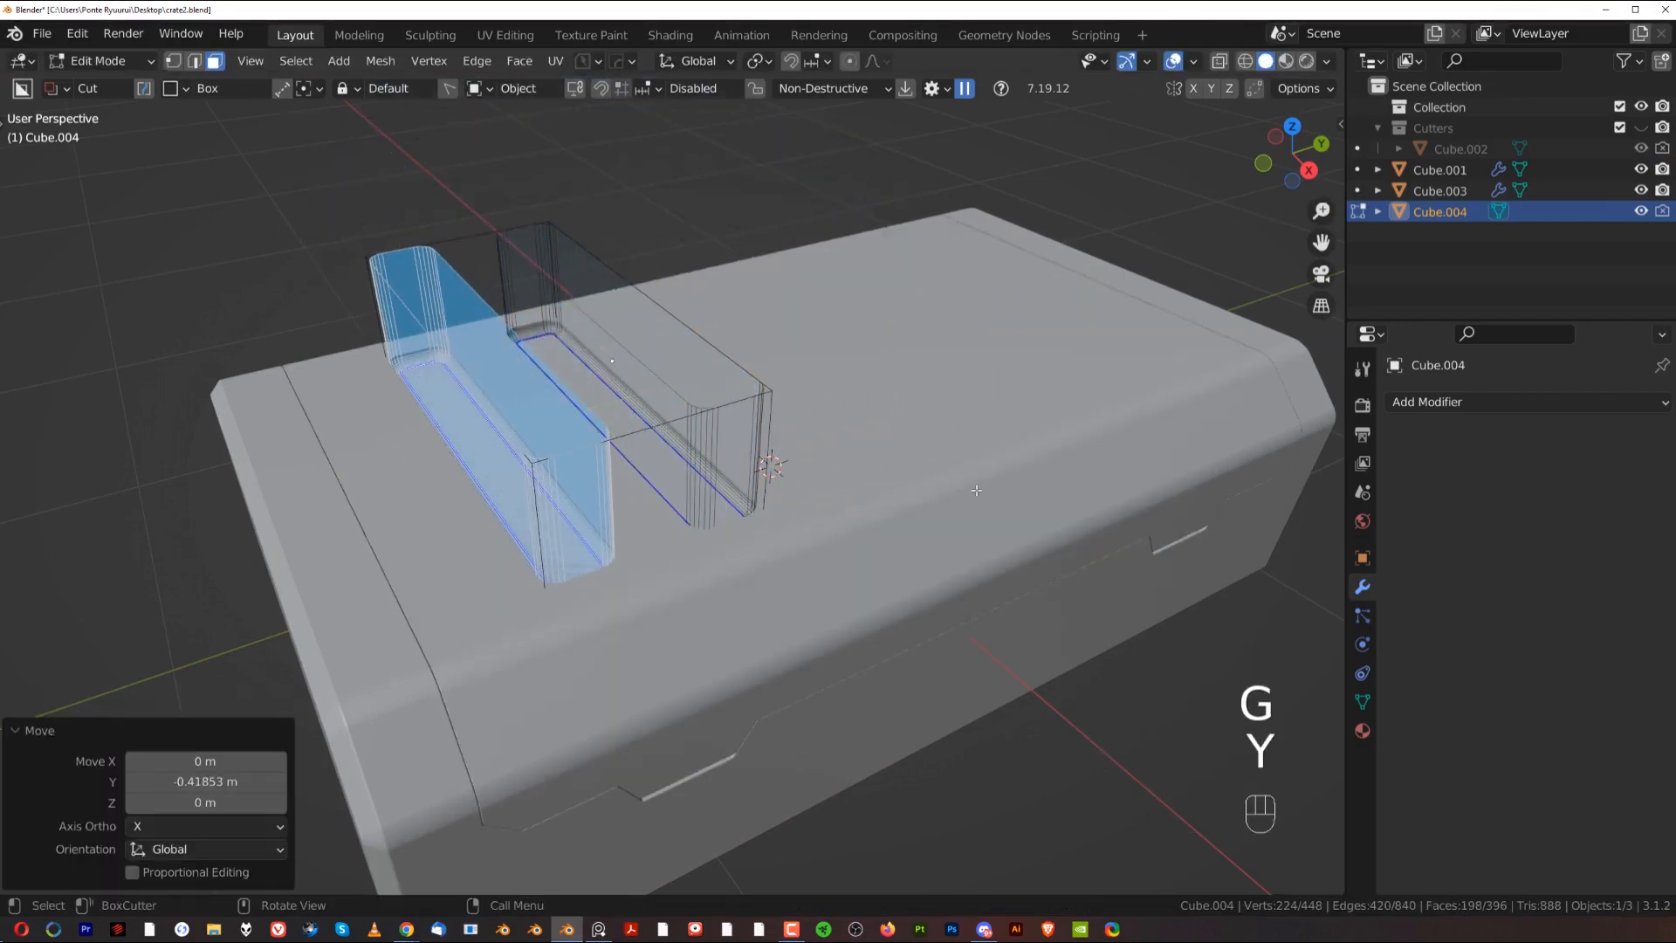
Step: Scale the duplicated cutter to about 0.81, shift it about -0.09 m along Y and return to Object Mode
key(s)
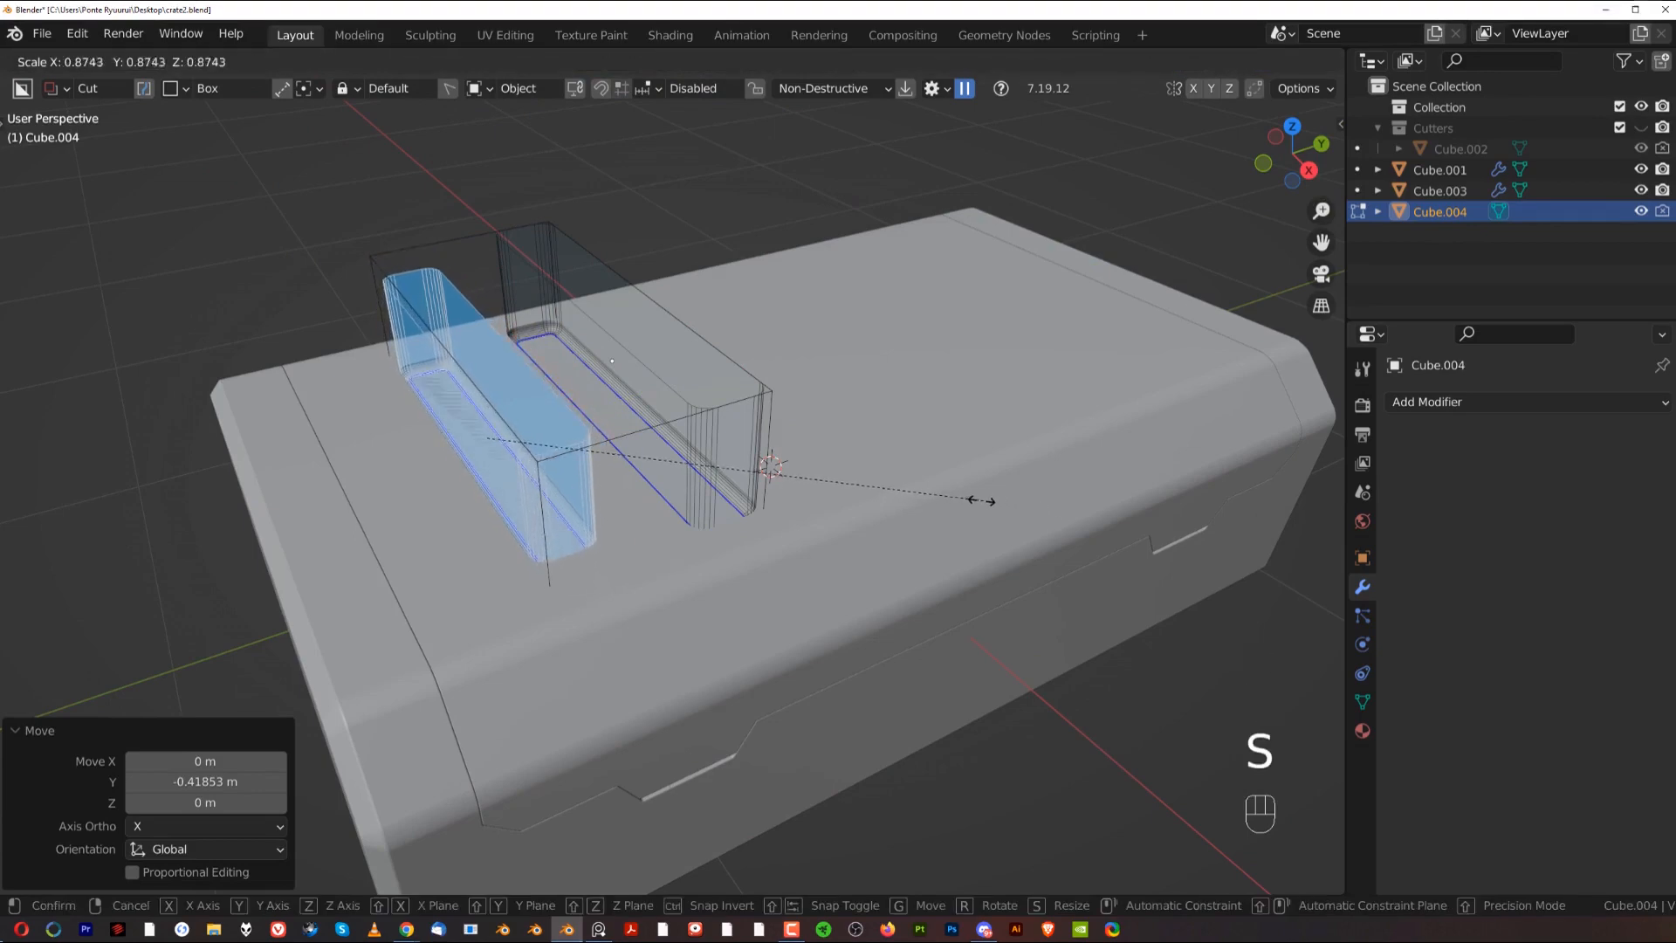
click(949, 503)
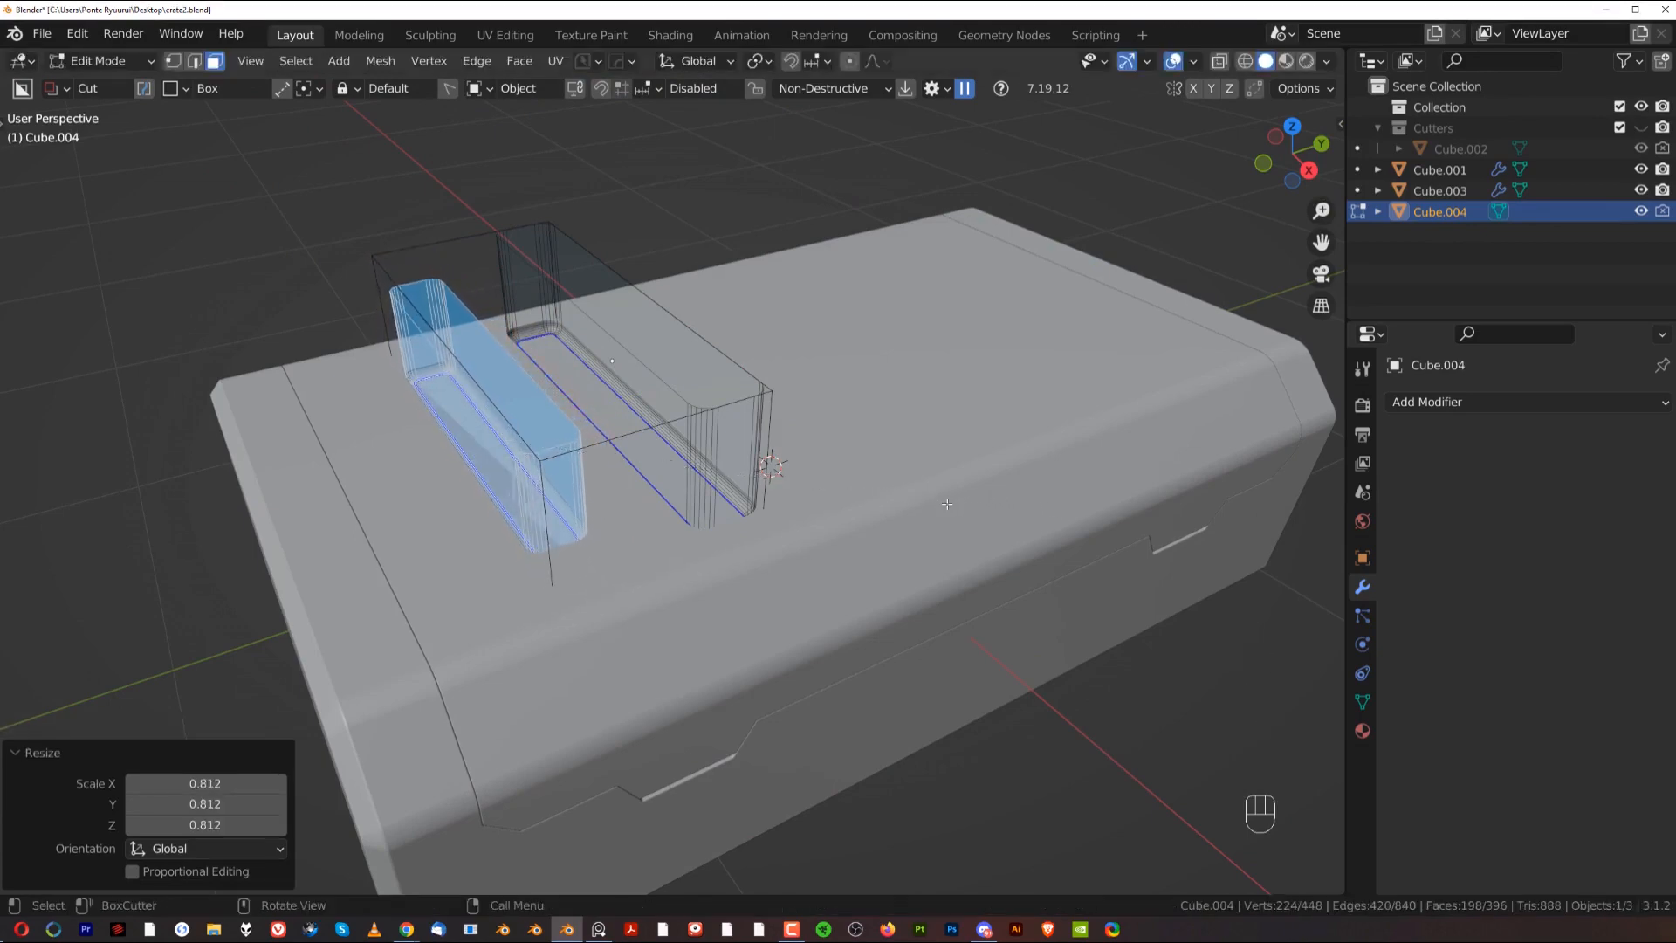
key(g)
key(y)
click(928, 501)
key(Tab)
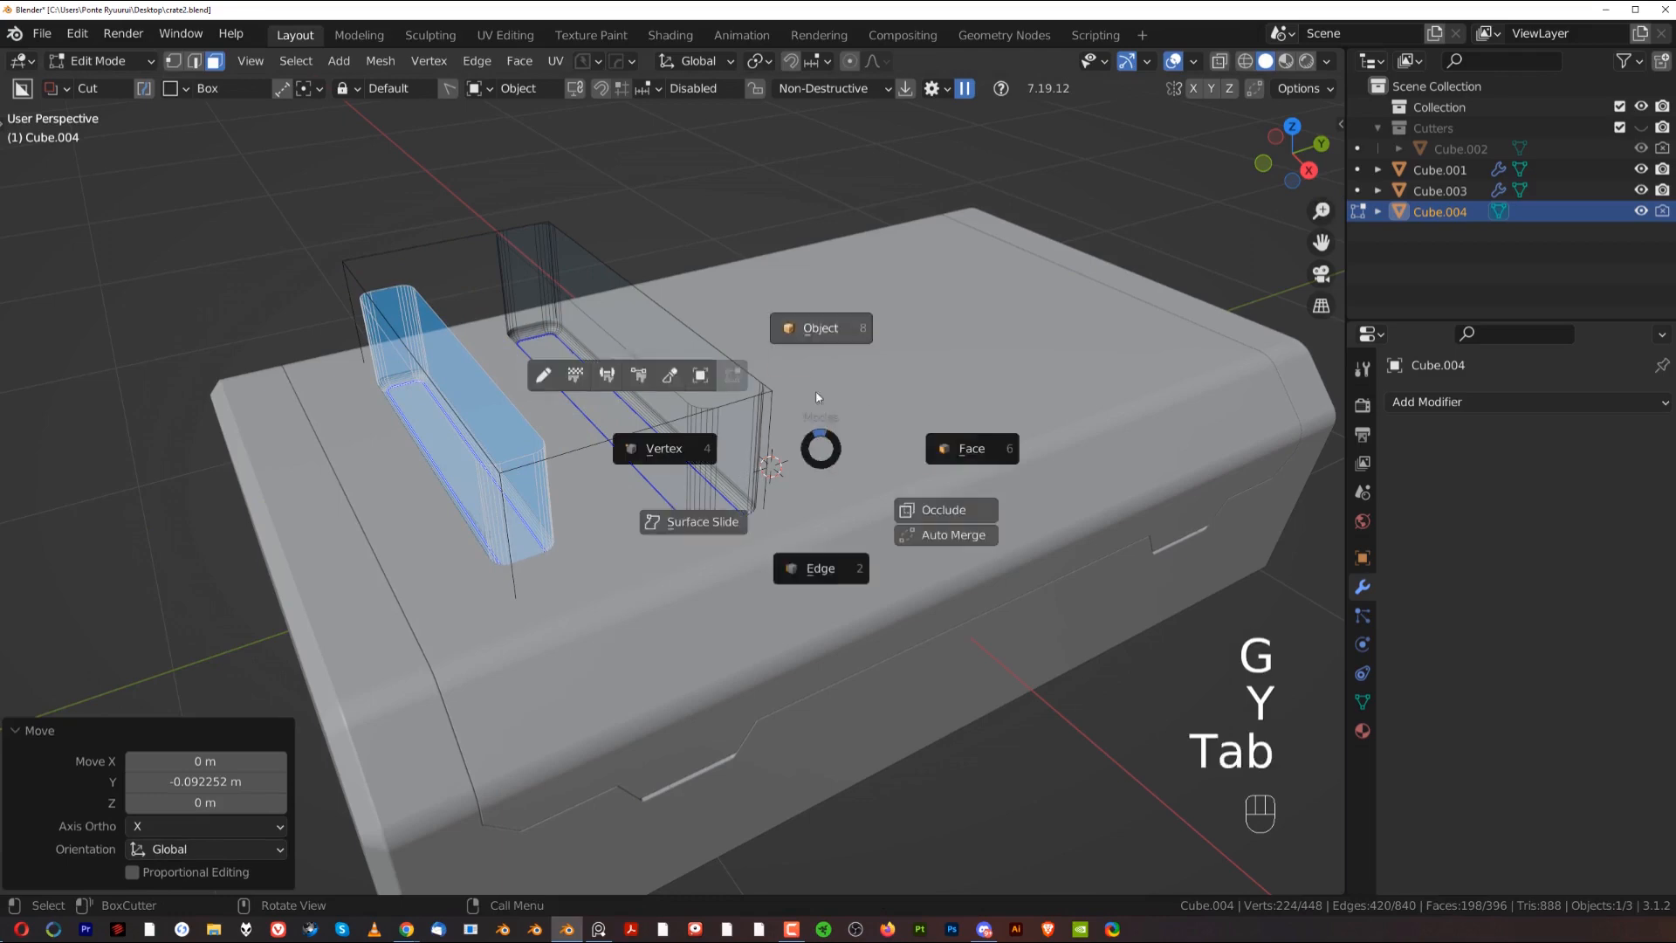
click(821, 330)
middle_drag(725, 418, 777, 422)
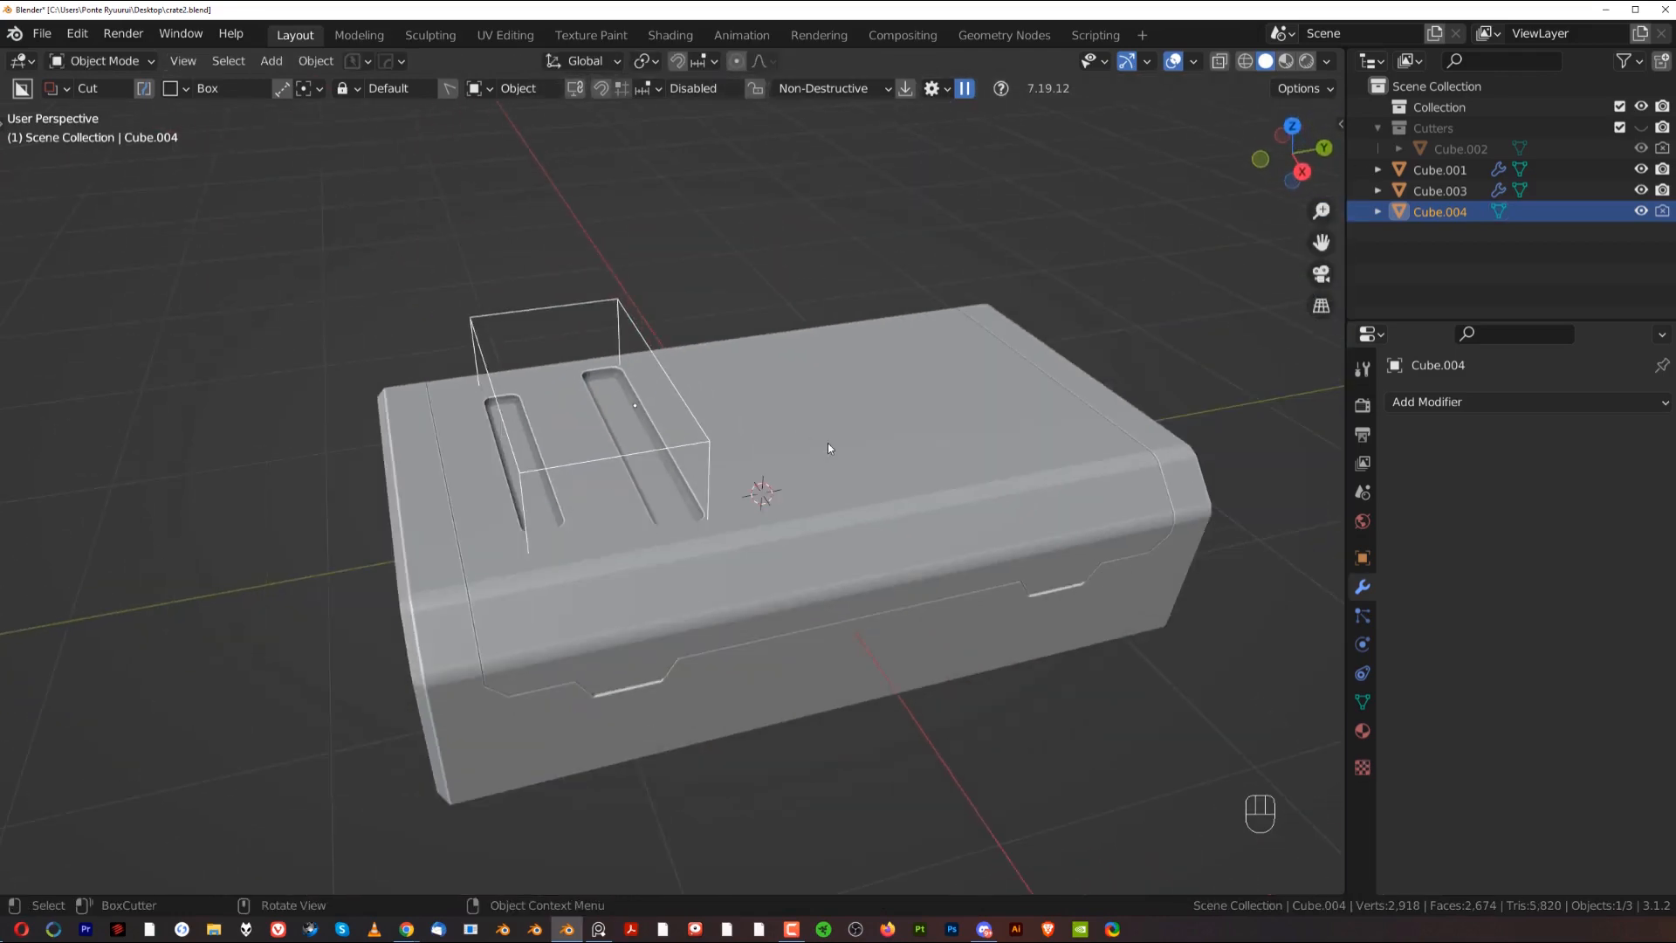
Step: Move the slot cutter Cube.004 into the Cutters collection
click(828, 443)
shift+middle_drag(824, 473, 703, 430)
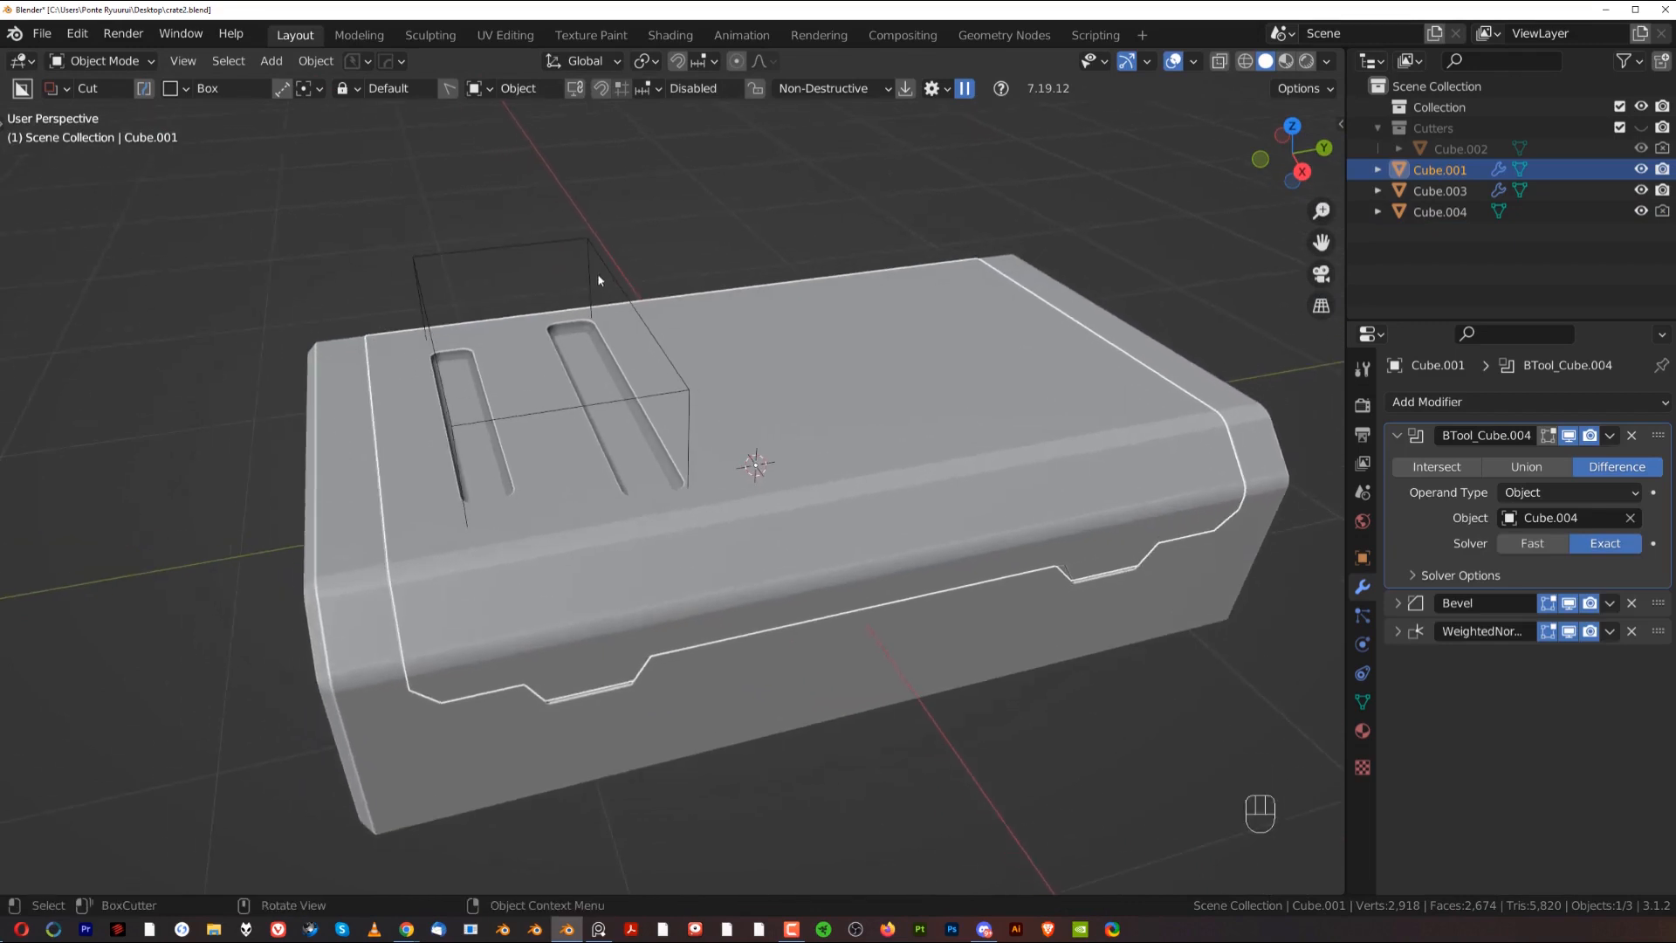
click(577, 240)
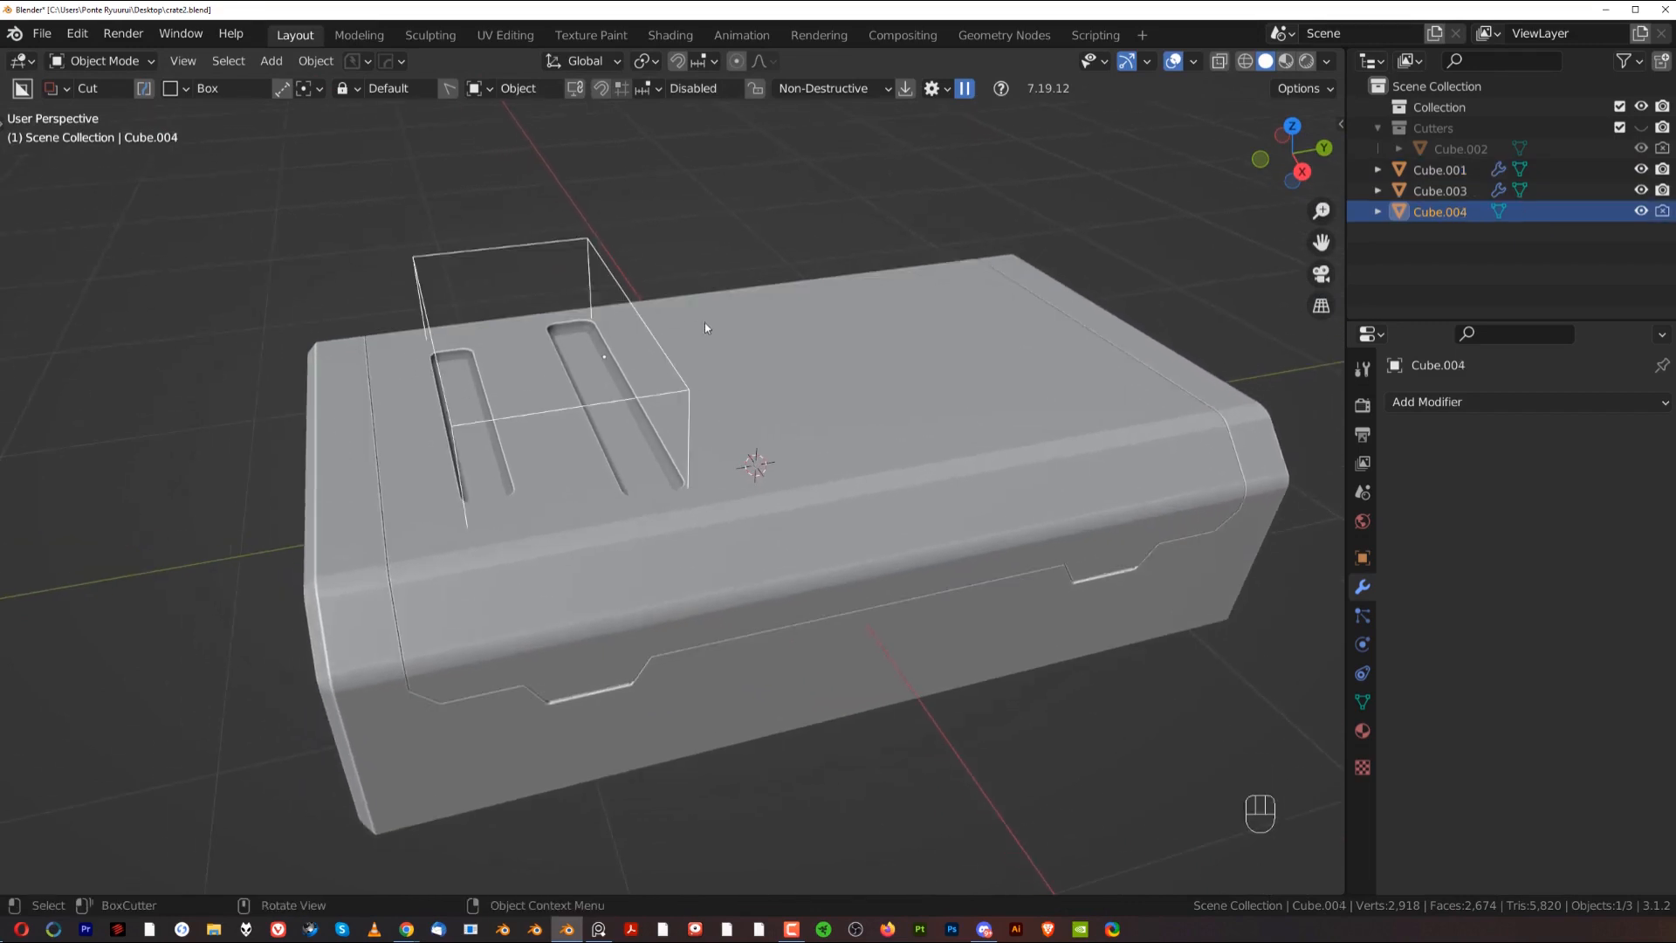
key(m)
click(697, 396)
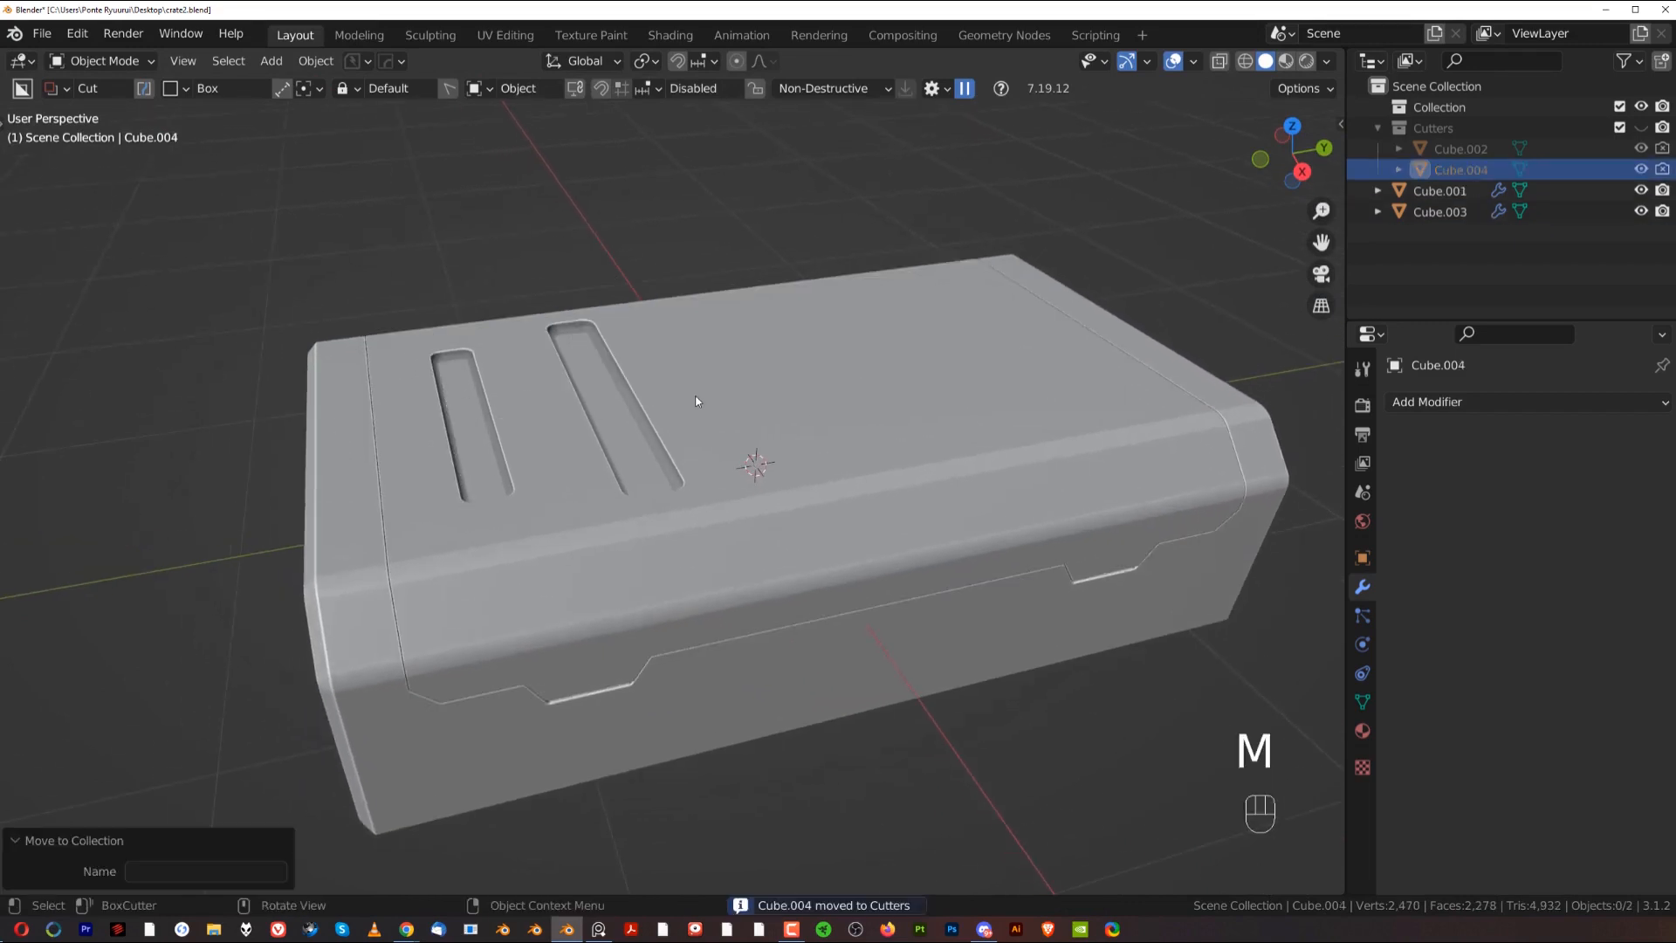
shift+middle_drag(745, 401, 749, 419)
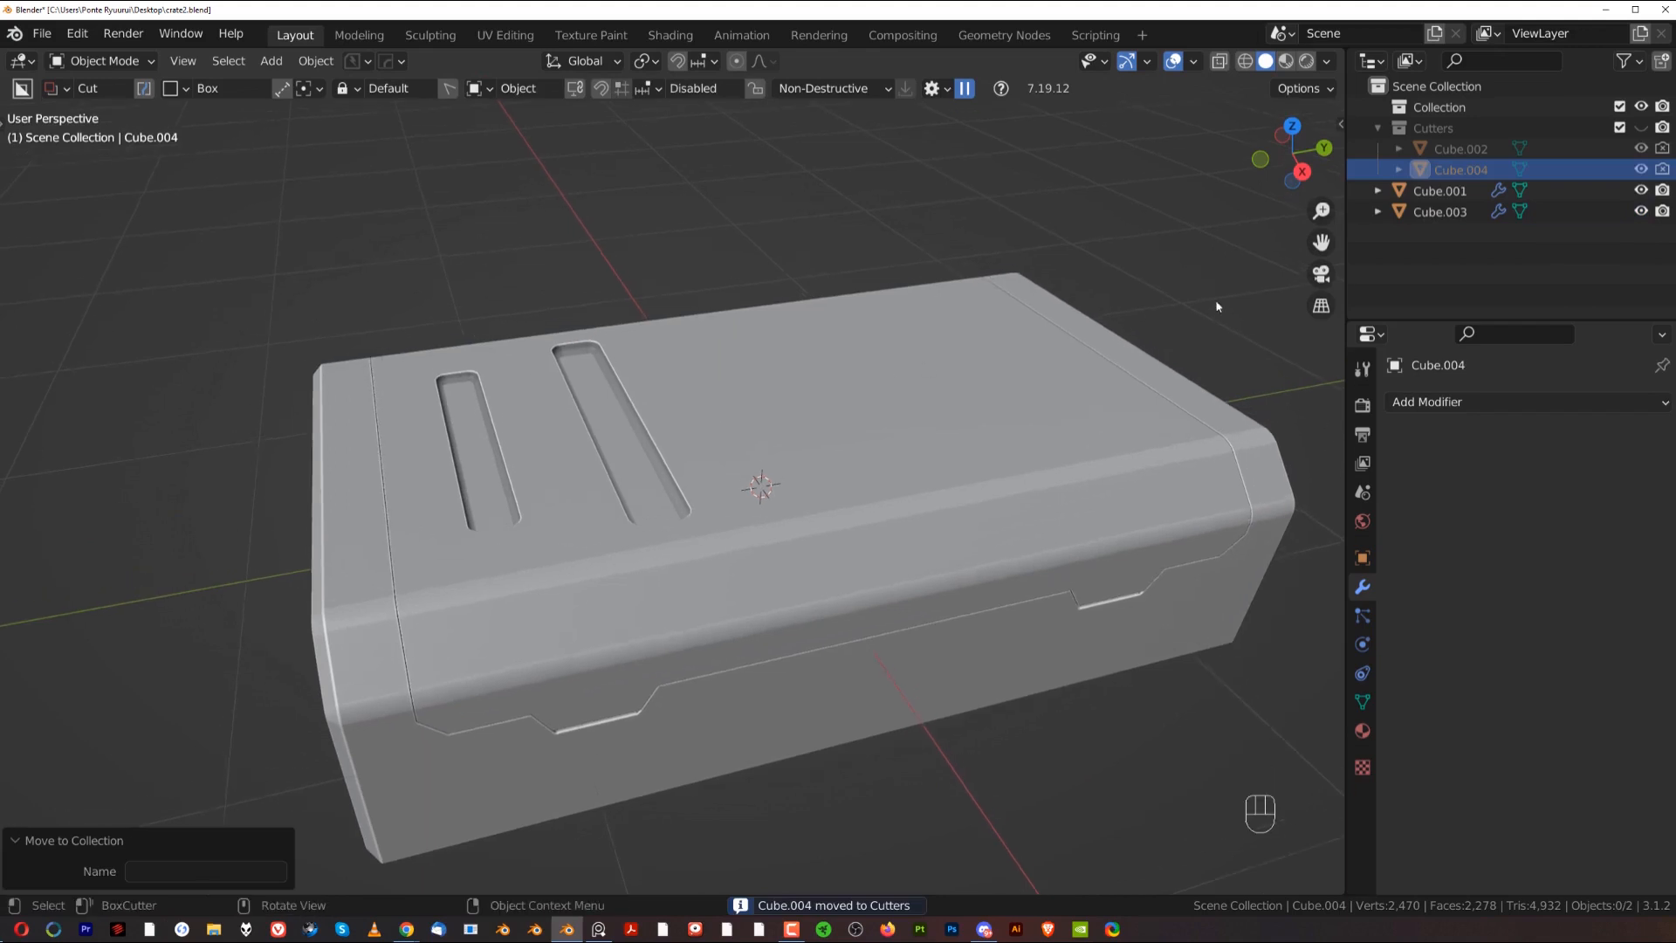
Step: Move the crate parts Cube.001 and Cube.003 into Collection and clear the selection
click(1437, 212)
shift+click(1439, 191)
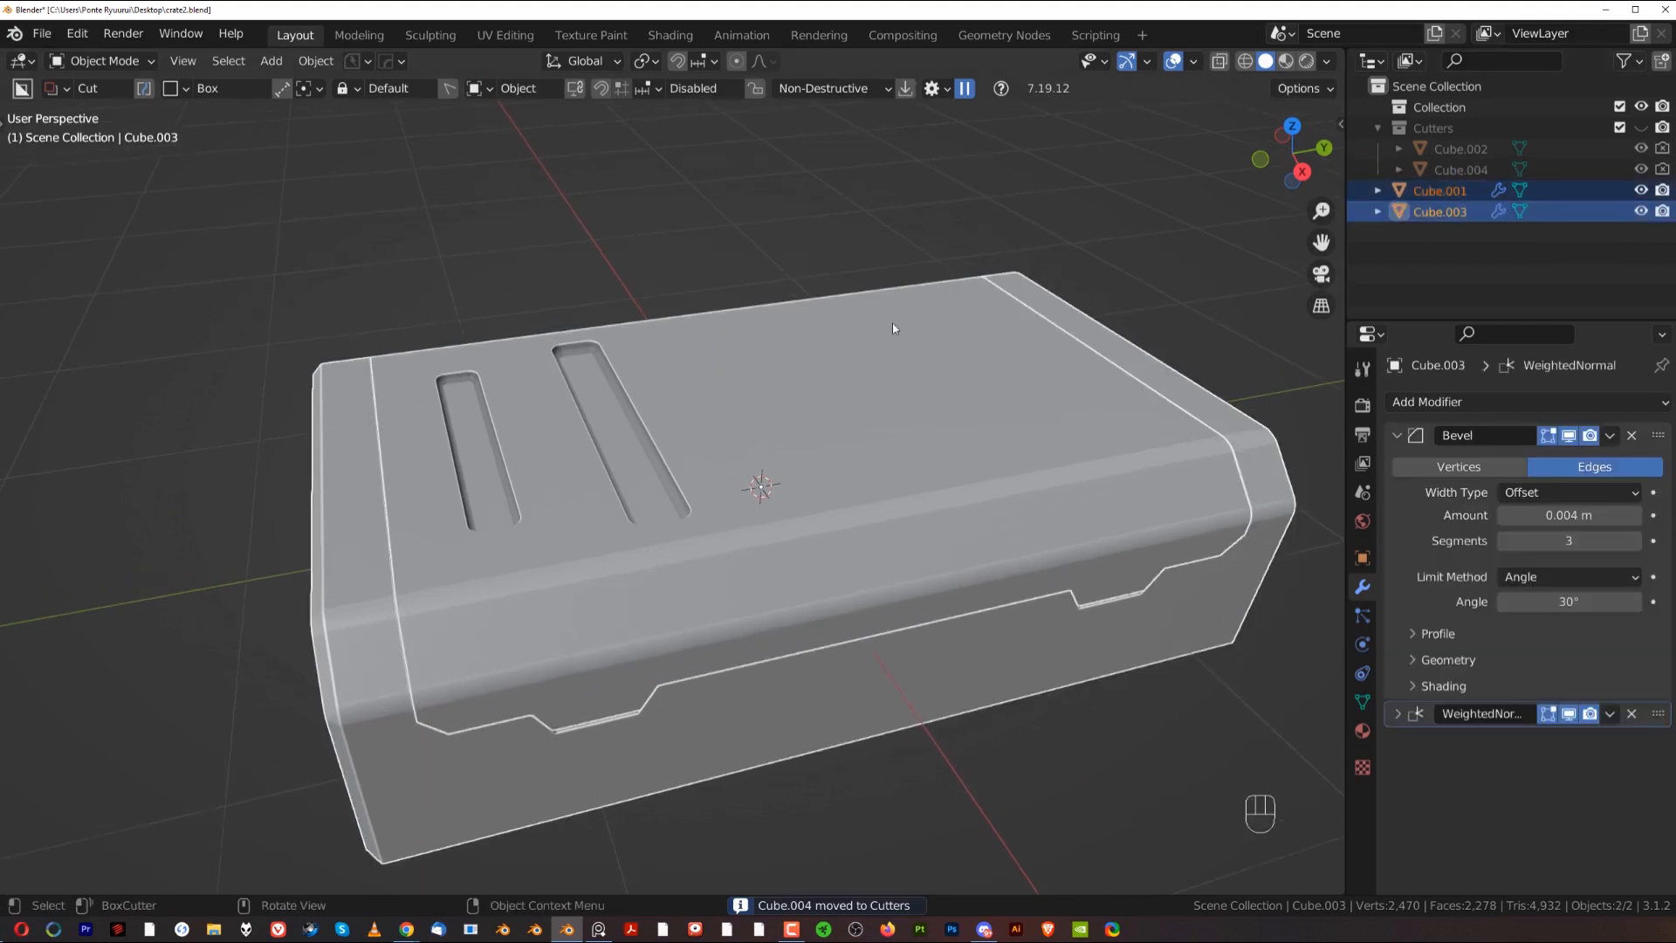
key(m)
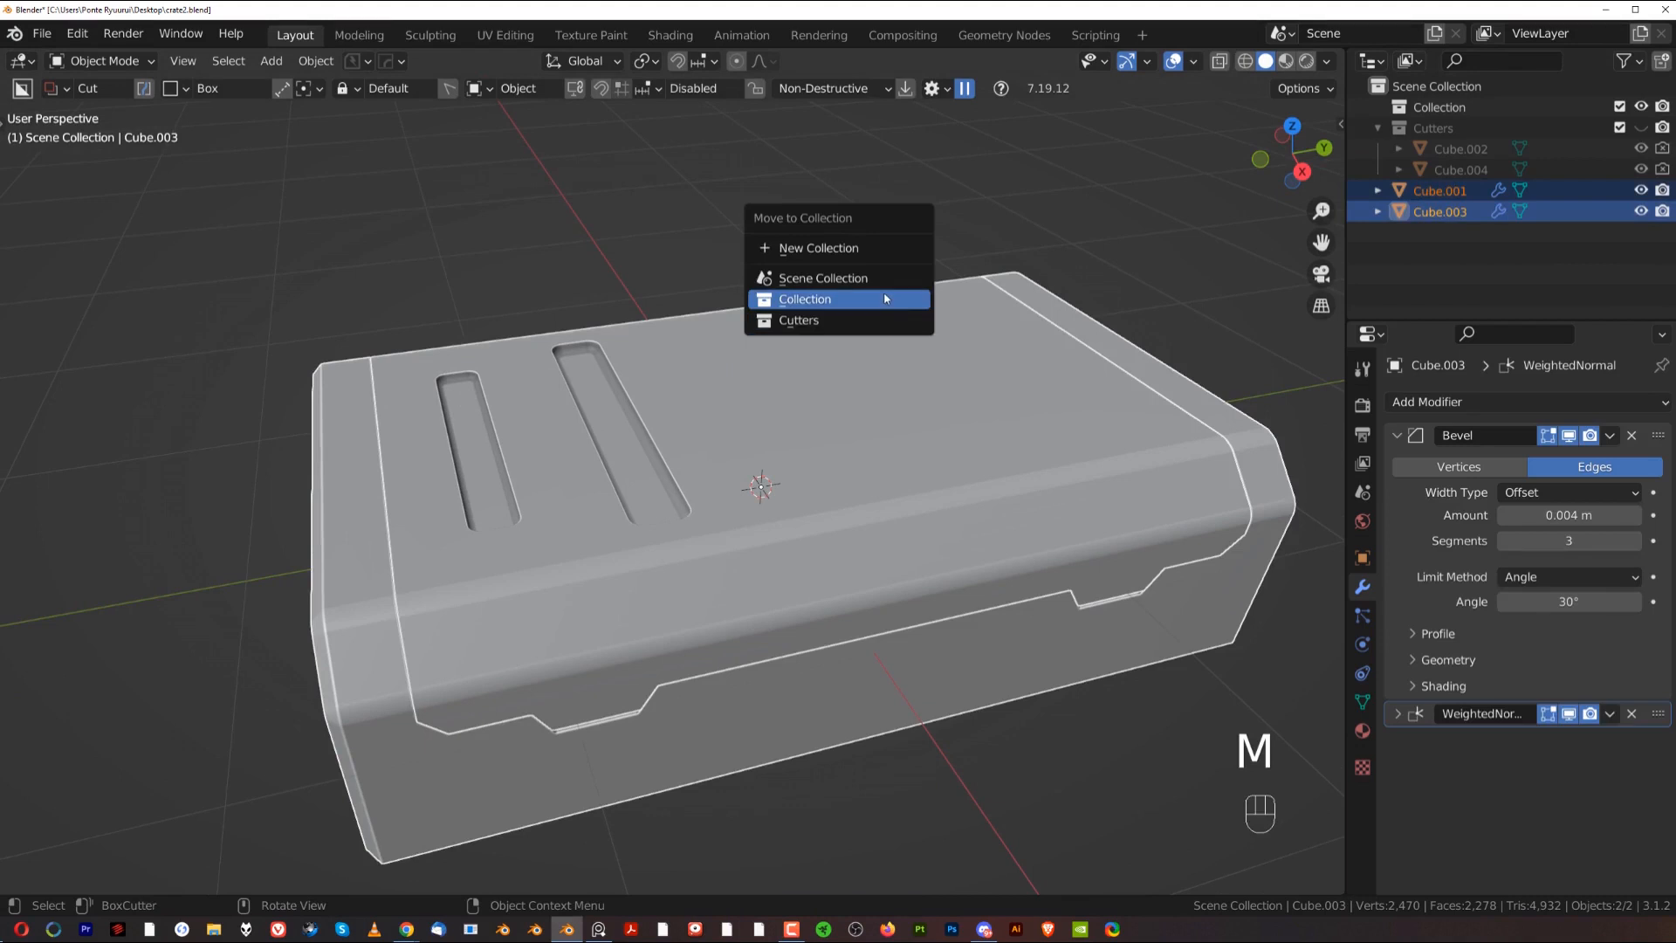
click(883, 293)
click(659, 205)
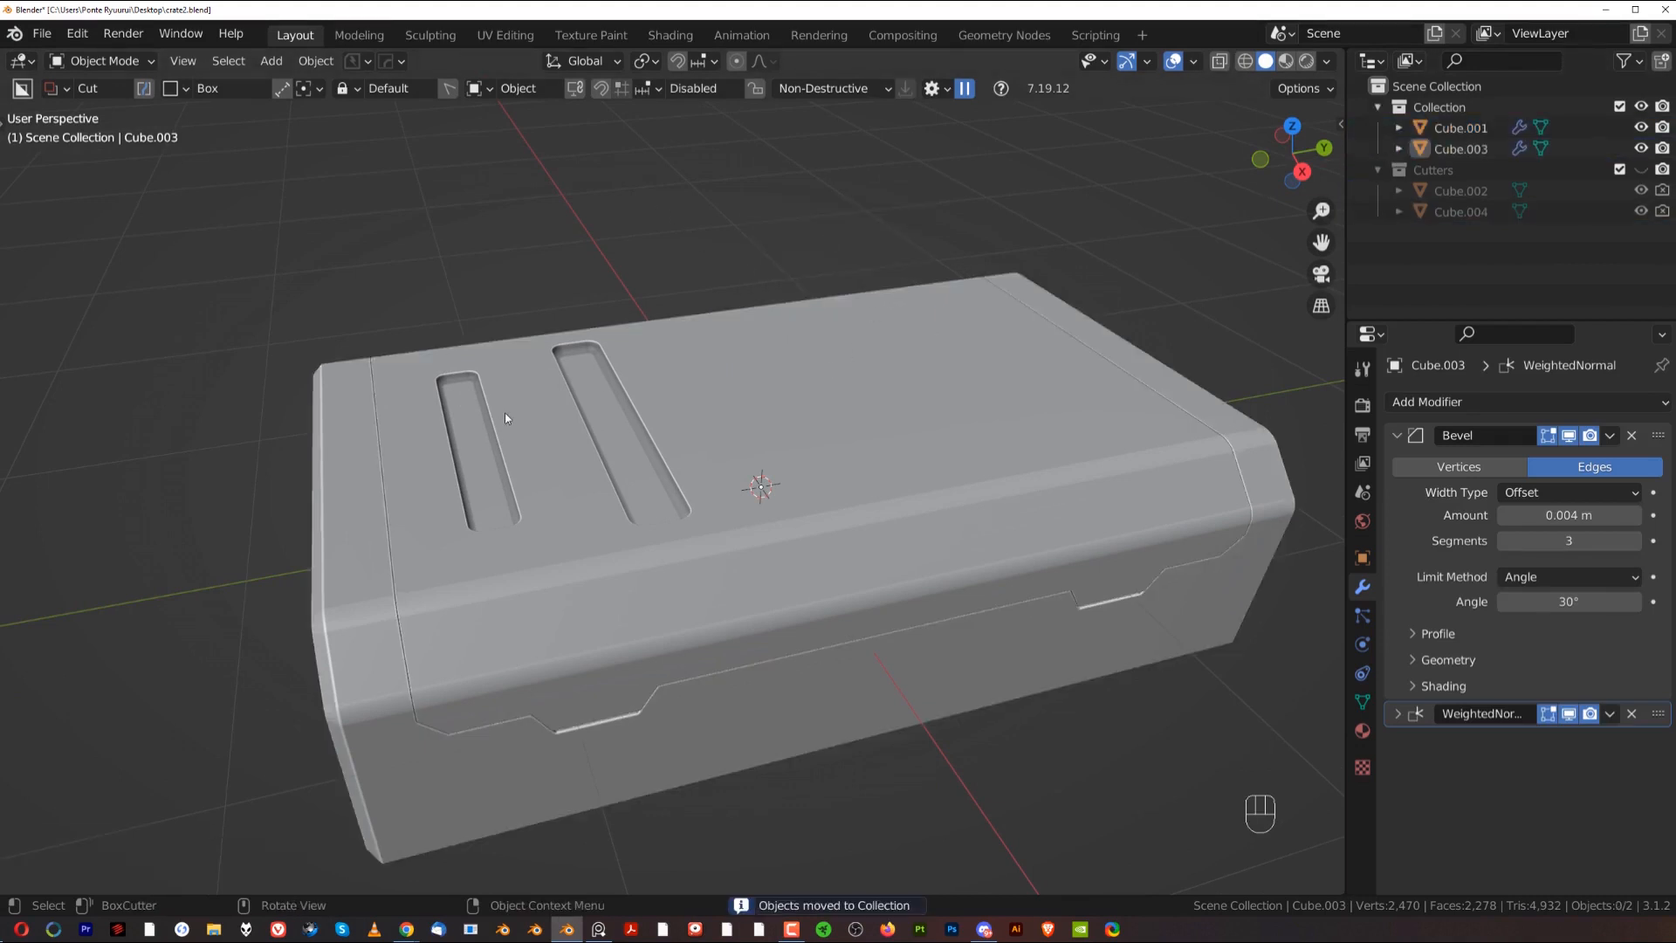
Step: Add a Mirror modifier to the crate's slotted top panel, Cube.001
middle_drag(504, 412, 622, 416)
click(685, 420)
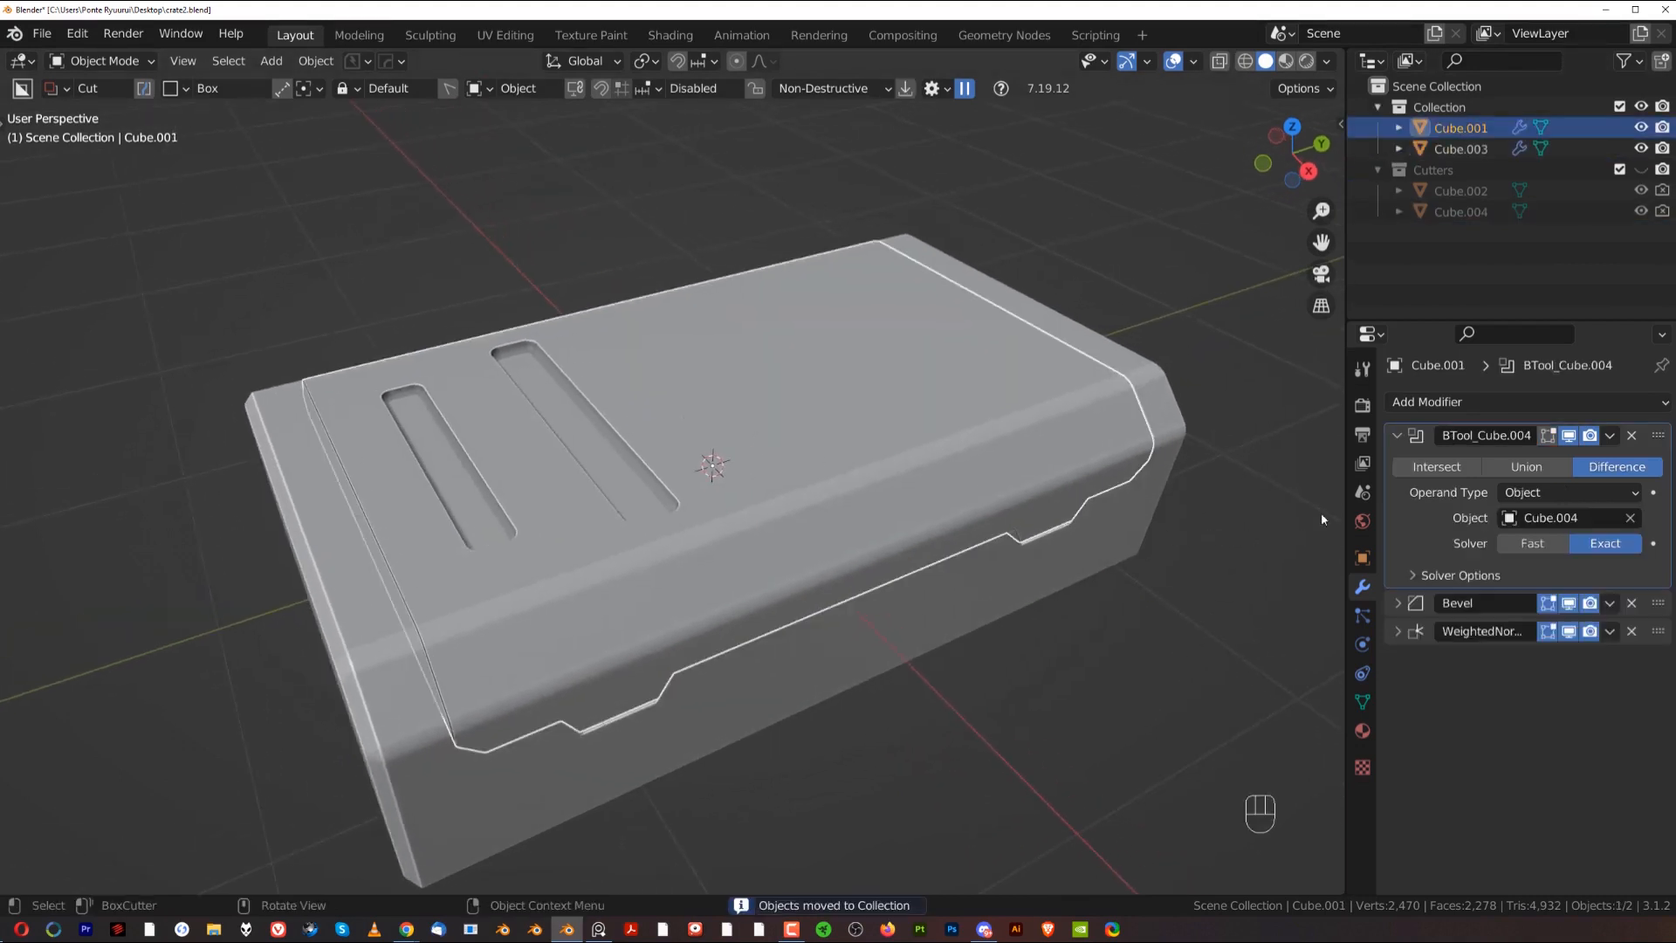
click(1397, 436)
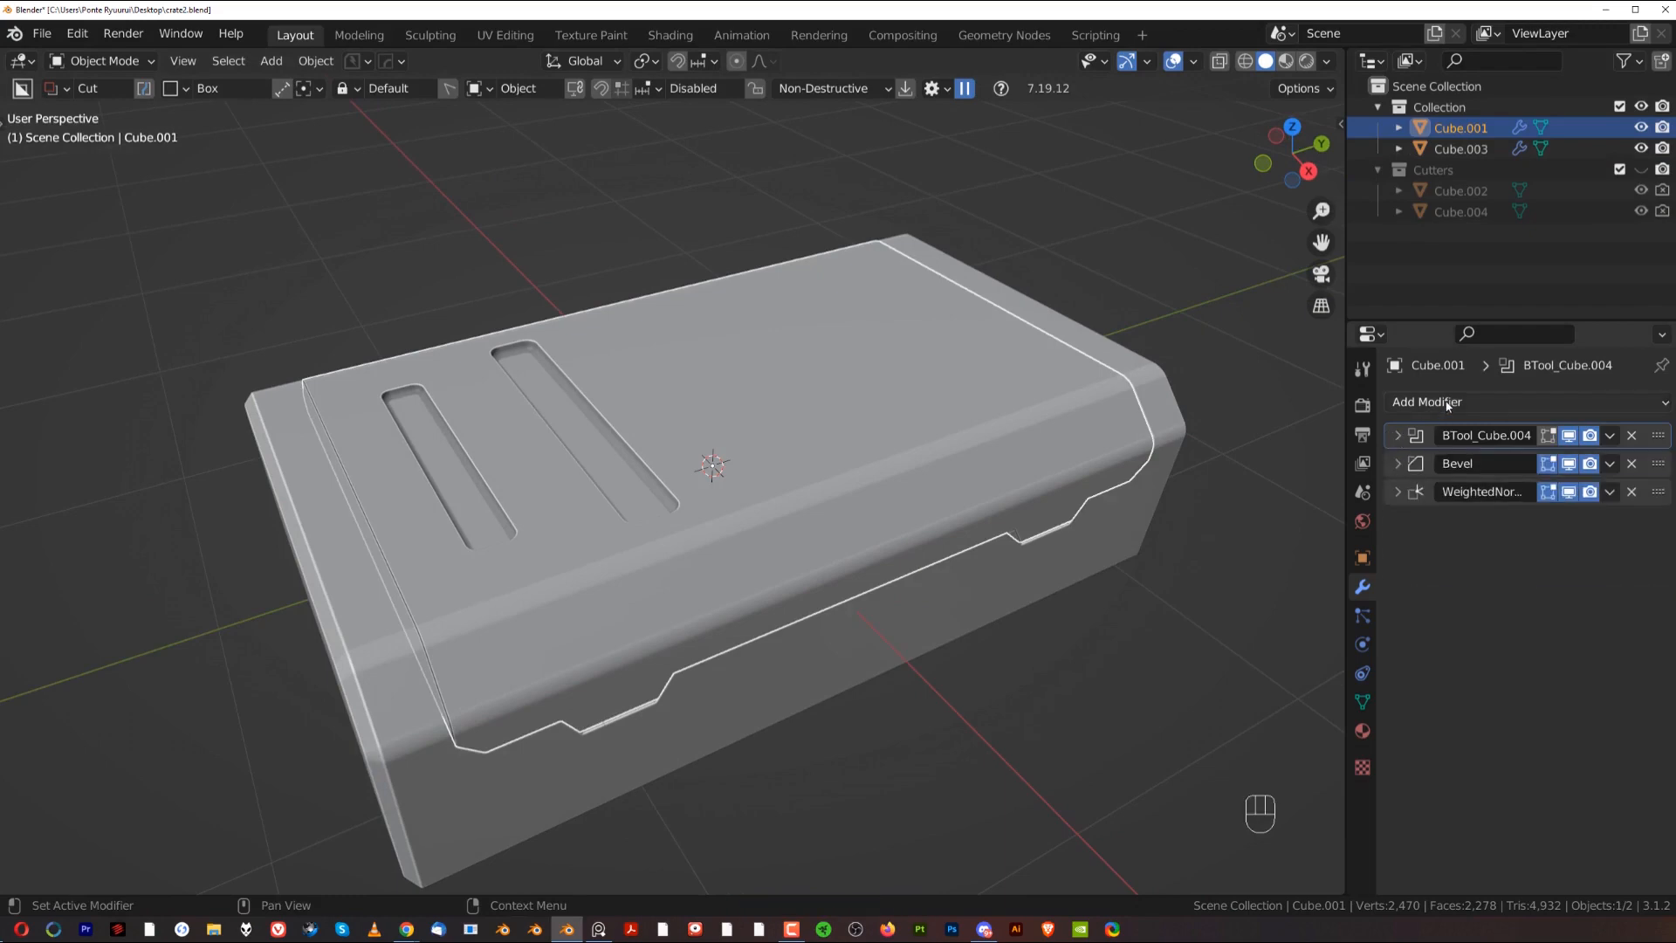
click(1447, 403)
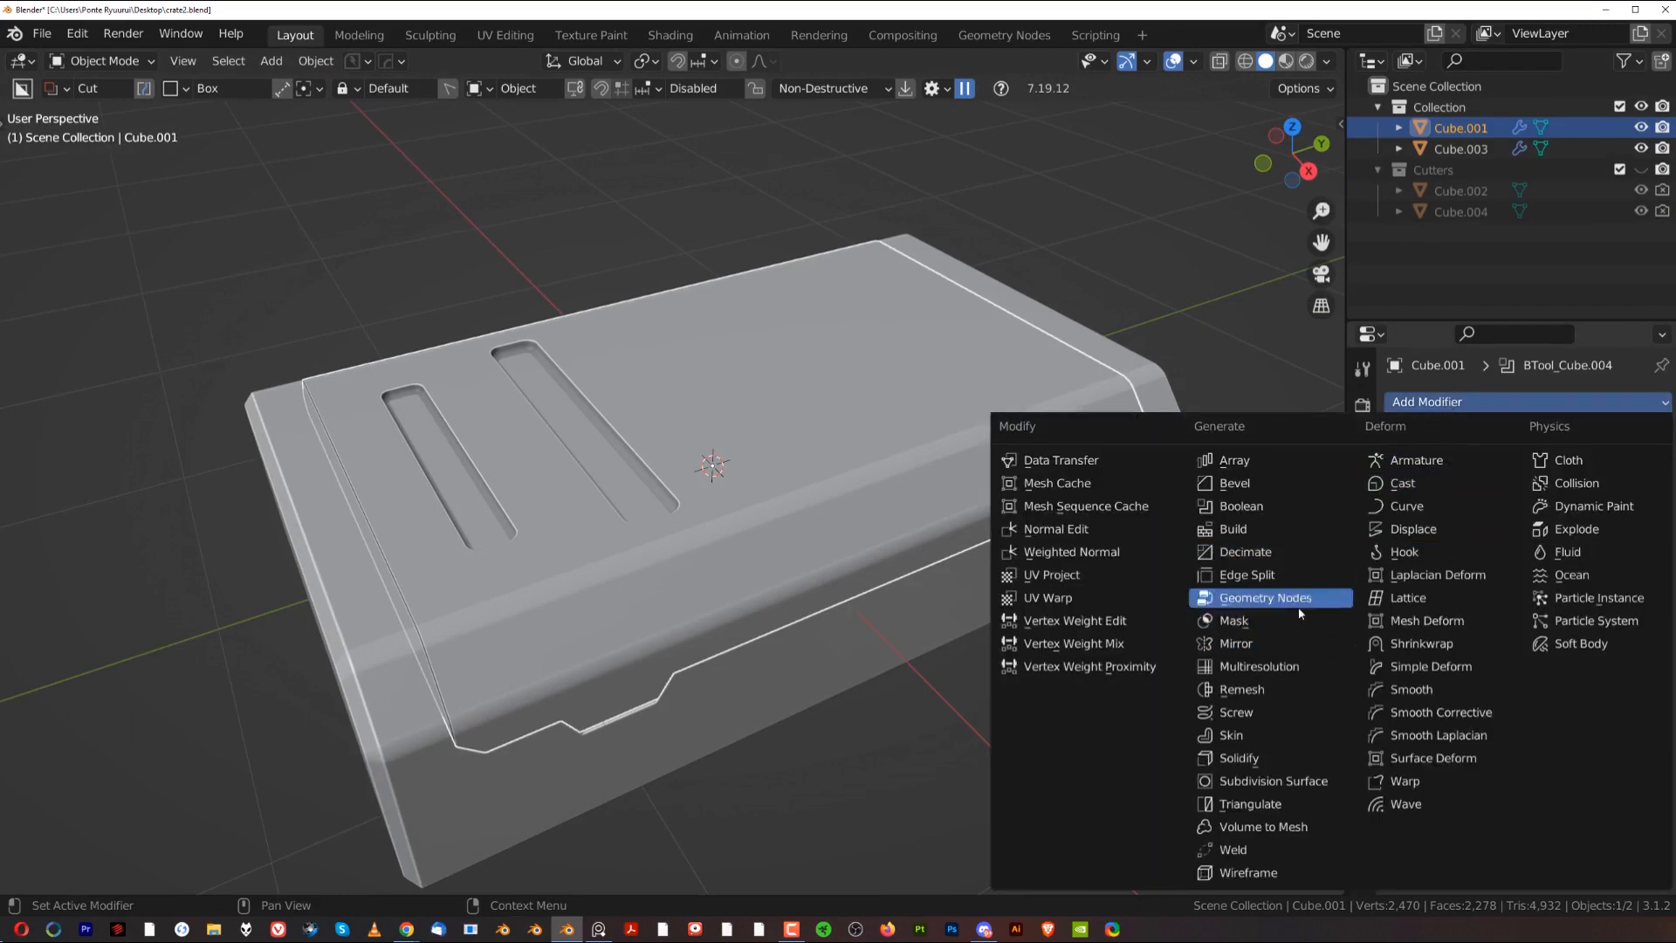
click(1266, 643)
middle_drag(690, 436, 747, 534)
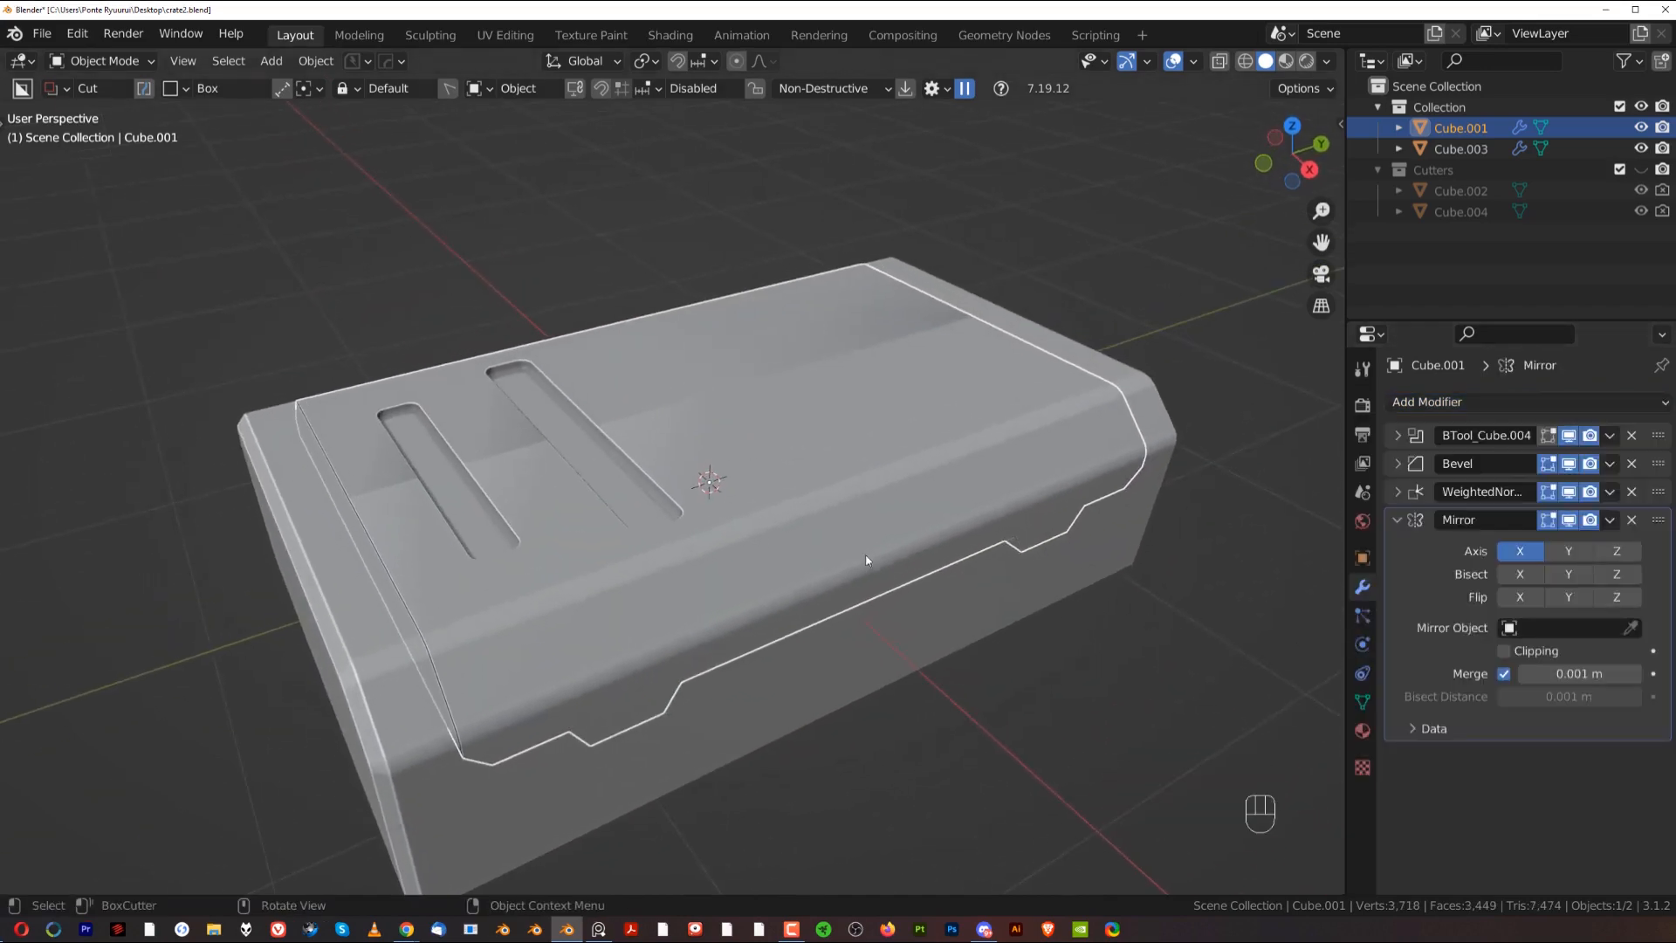
scroll(1142, 509, down, 2)
Step: Set the Mirror modifier to the Y axis only, with Bisect and Flip enabled on Y
click(1516, 553)
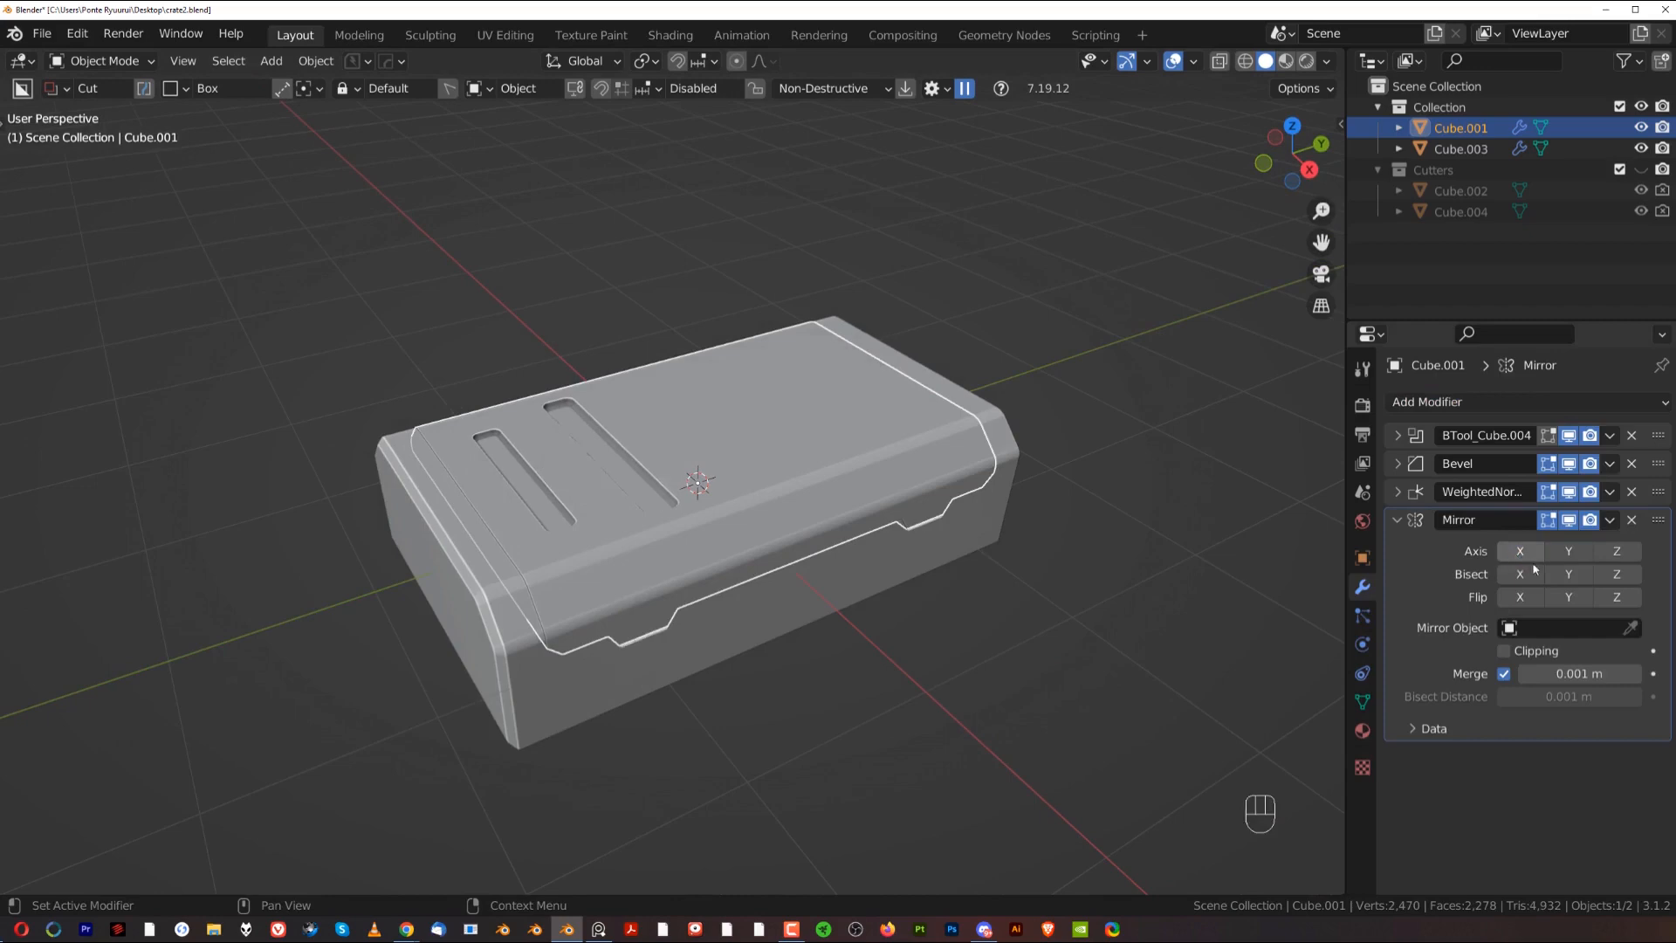
click(1568, 553)
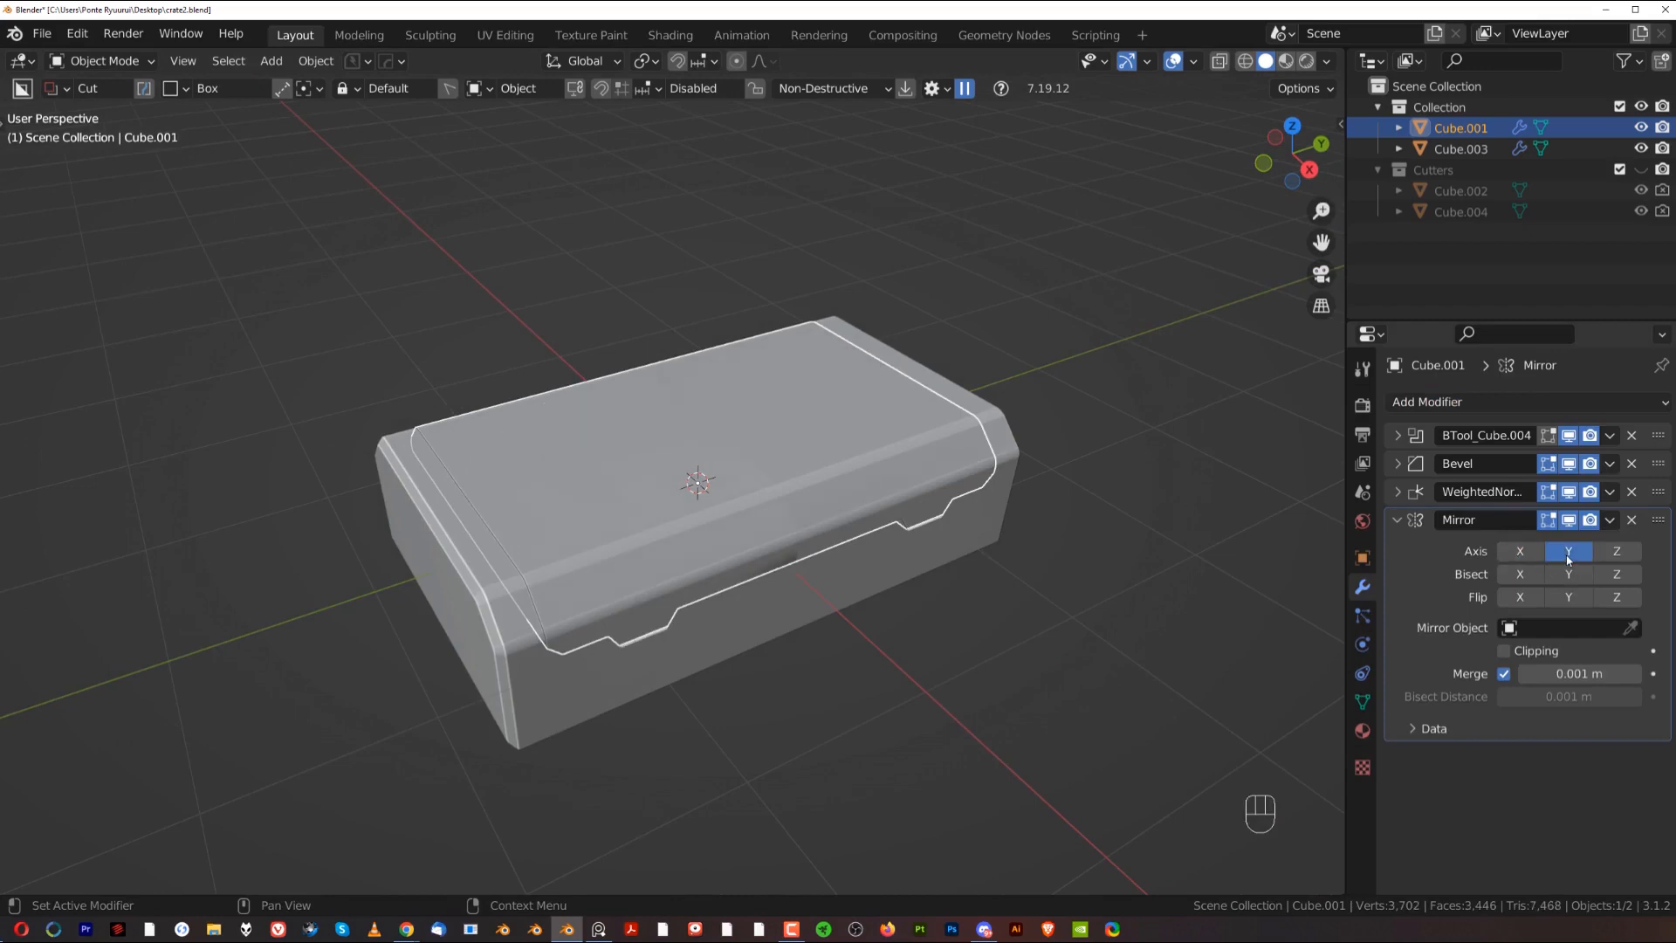
click(1572, 576)
click(1578, 596)
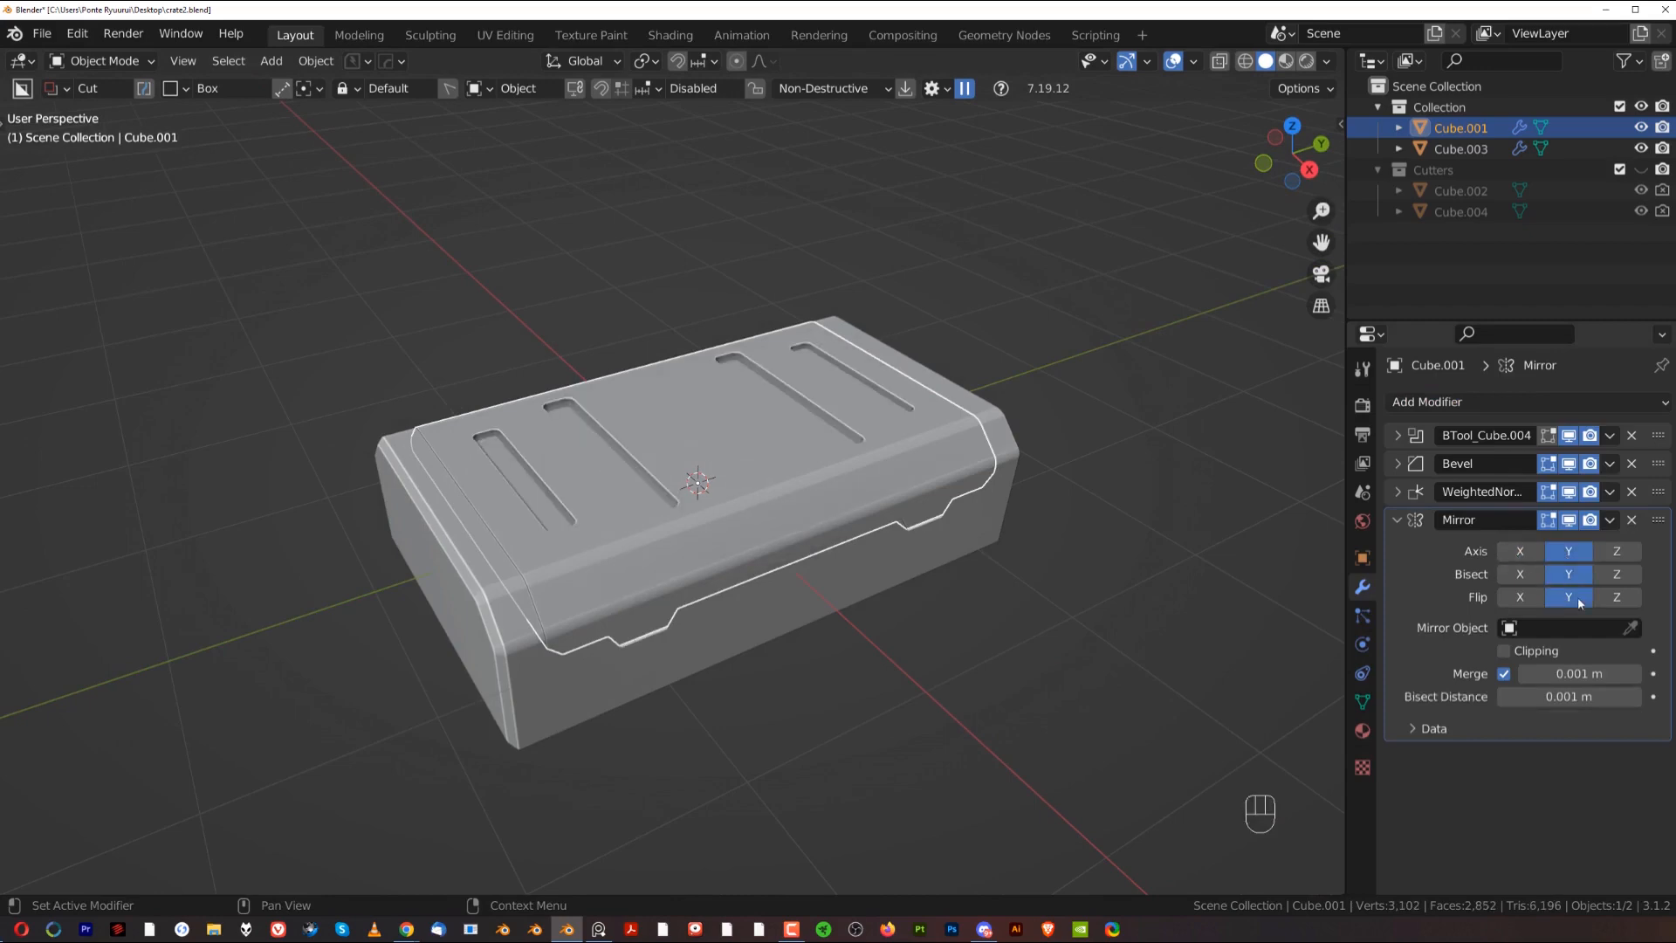
scroll(817, 576, up, 1)
middle_drag(814, 576, 864, 476)
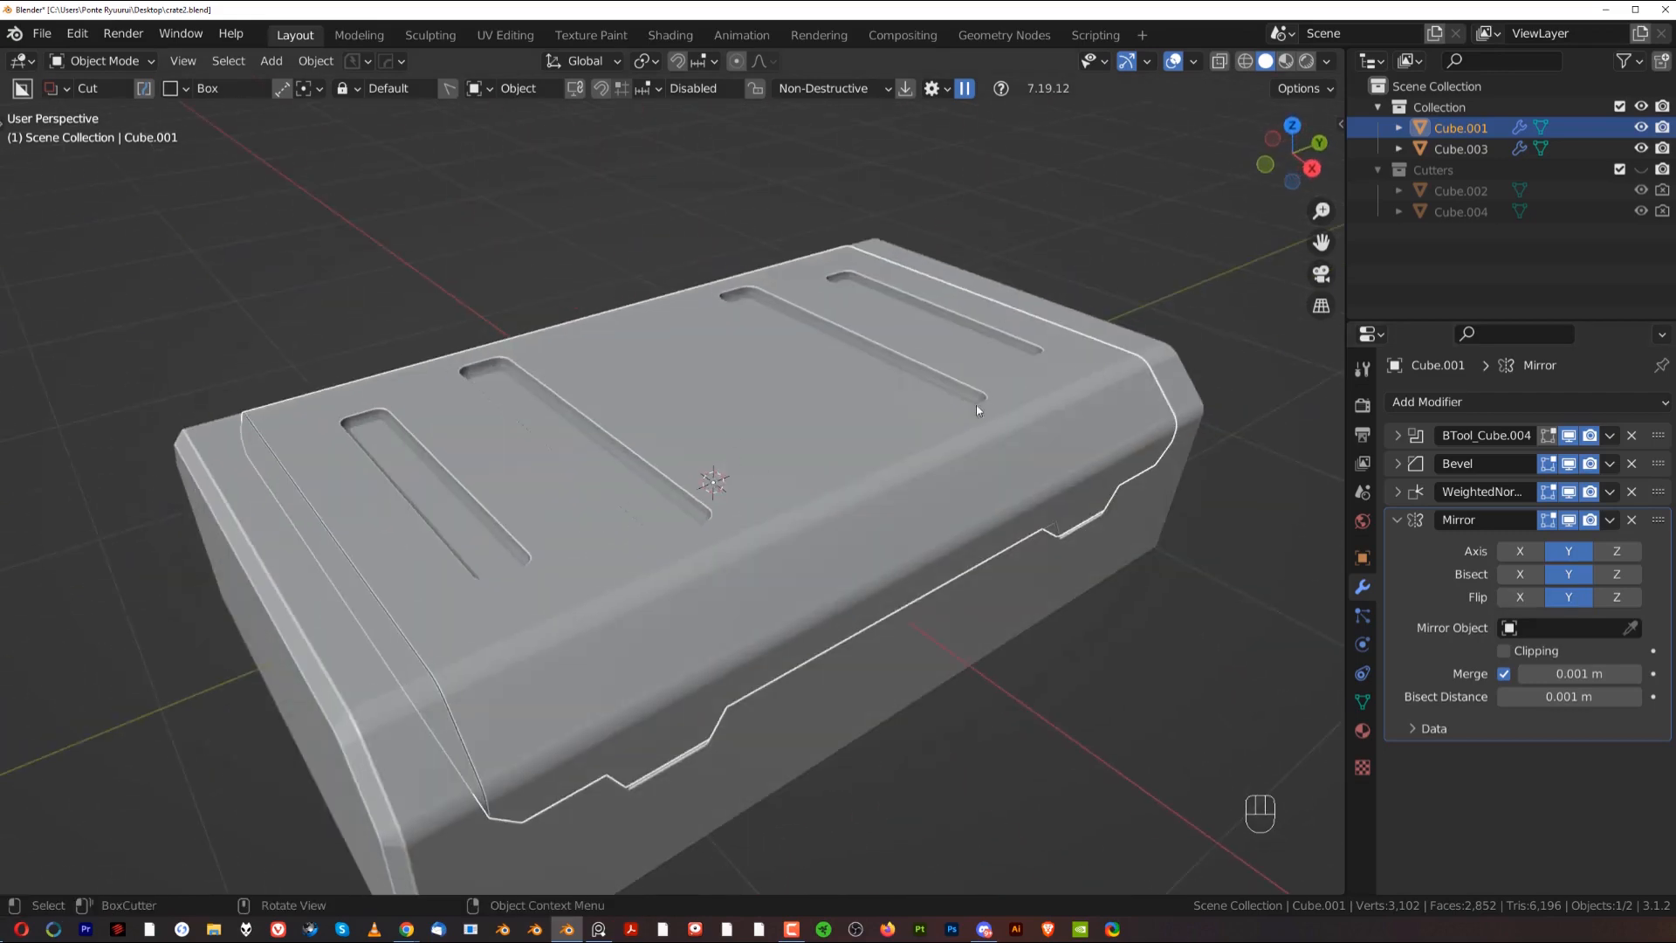
Step: Try moving one of the rear top faces of the mirrored panel Cube.001 in Edit Mode
middle_drag(976, 405, 706, 457)
click(706, 457)
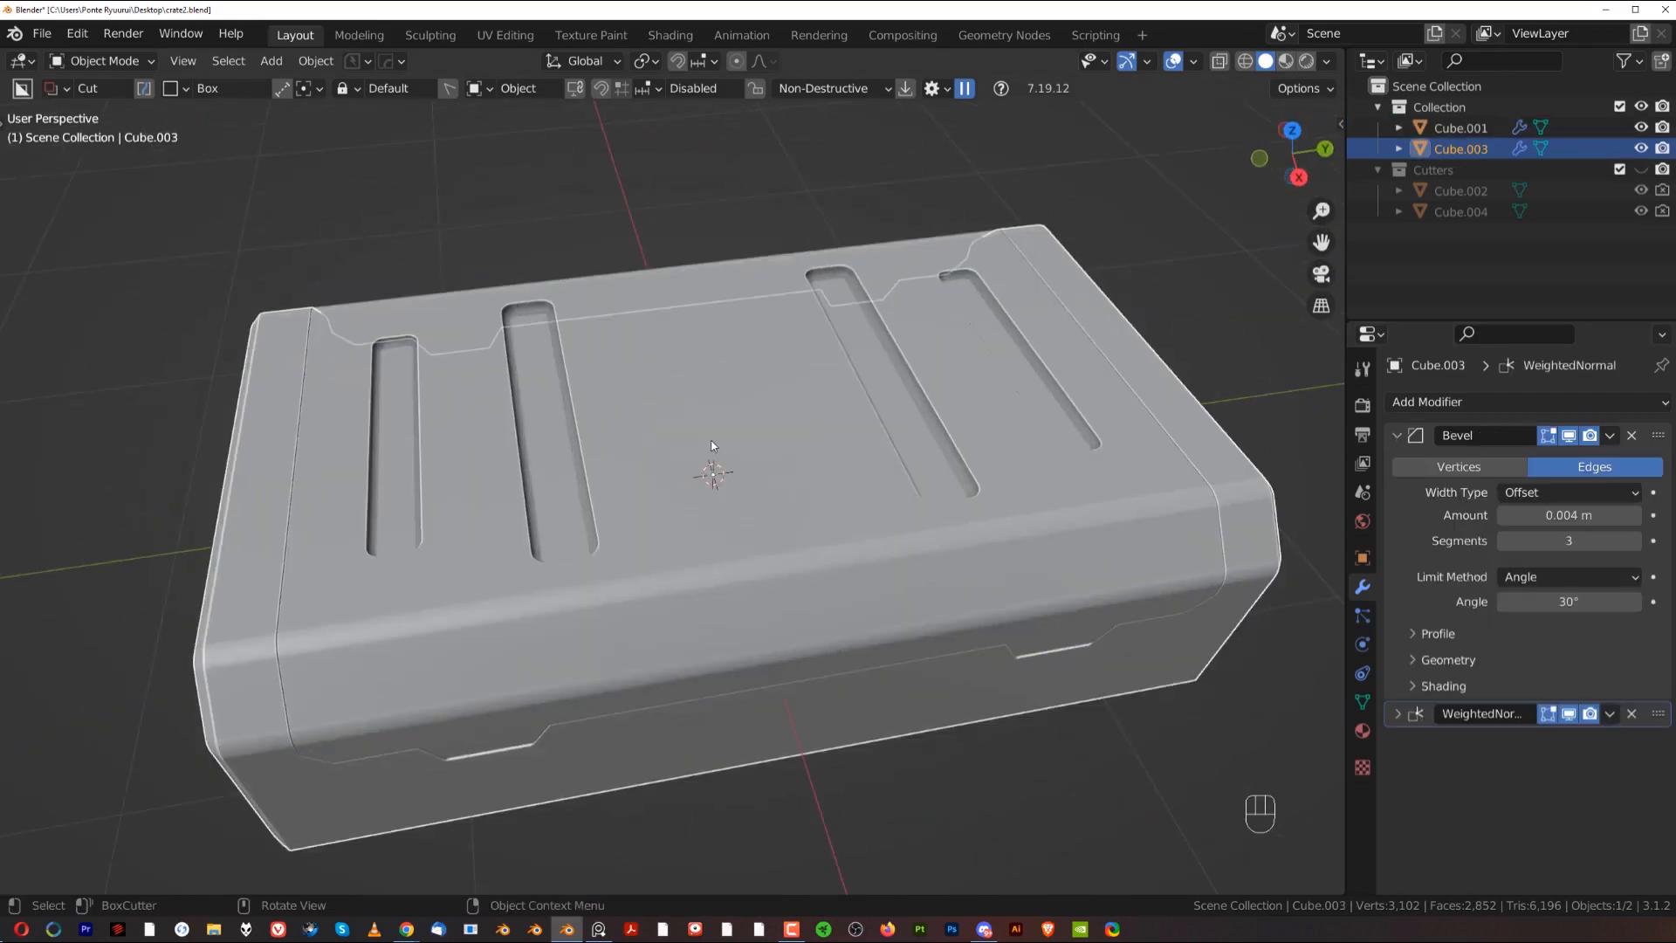
click(712, 445)
key(Tab)
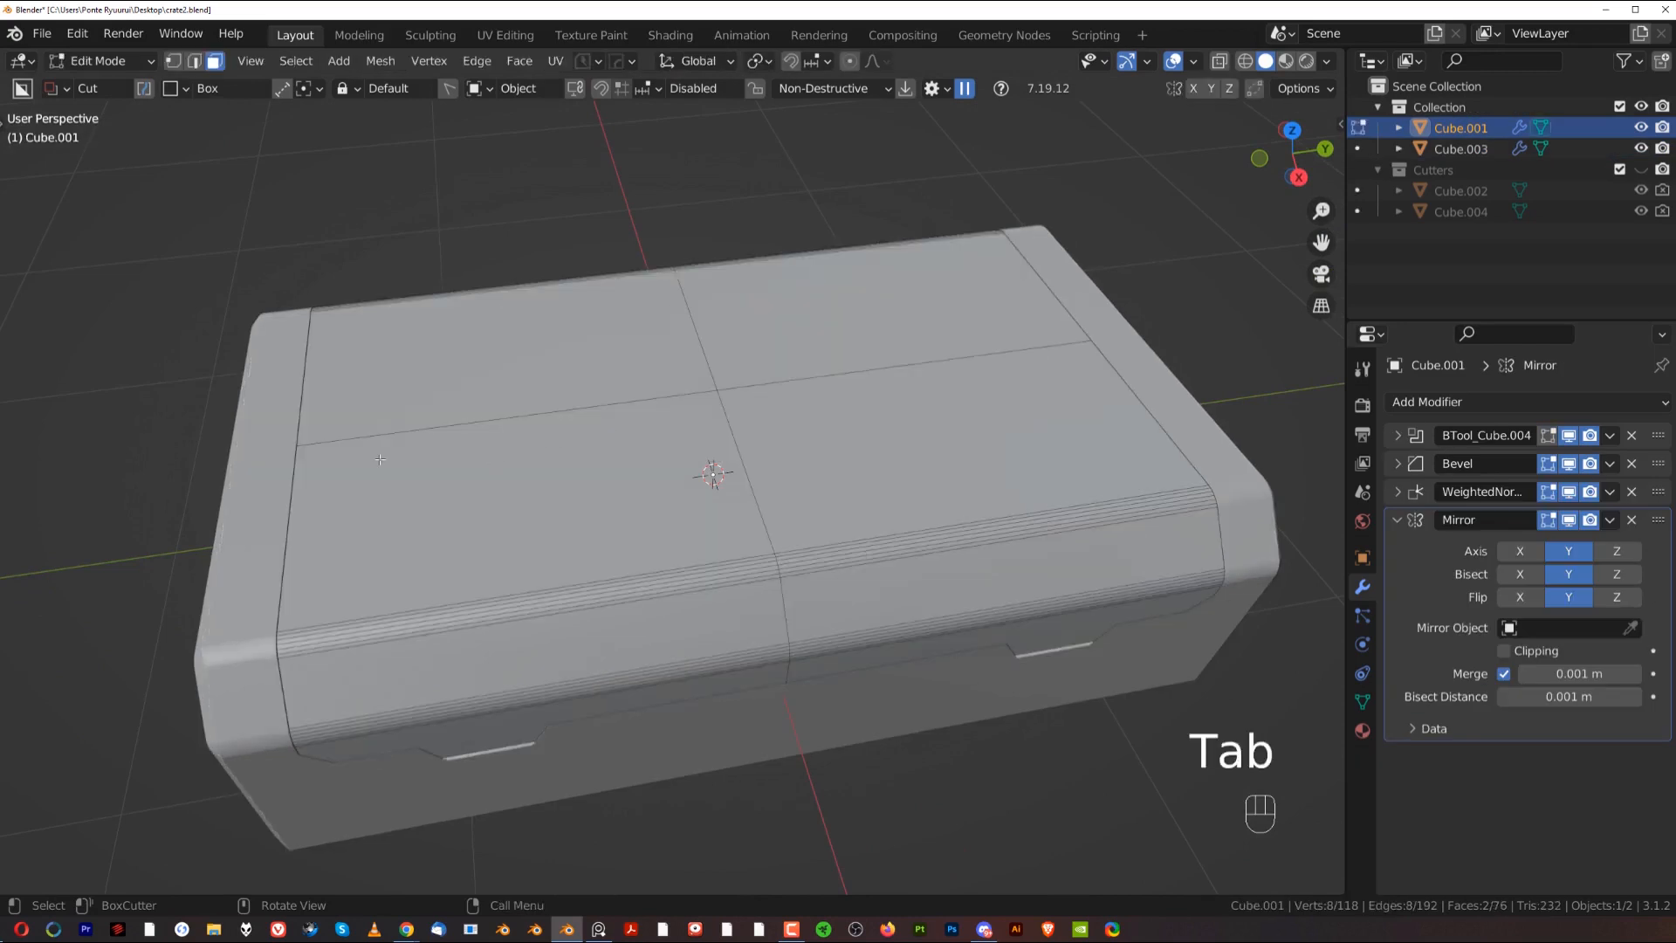
click(279, 442)
key(g)
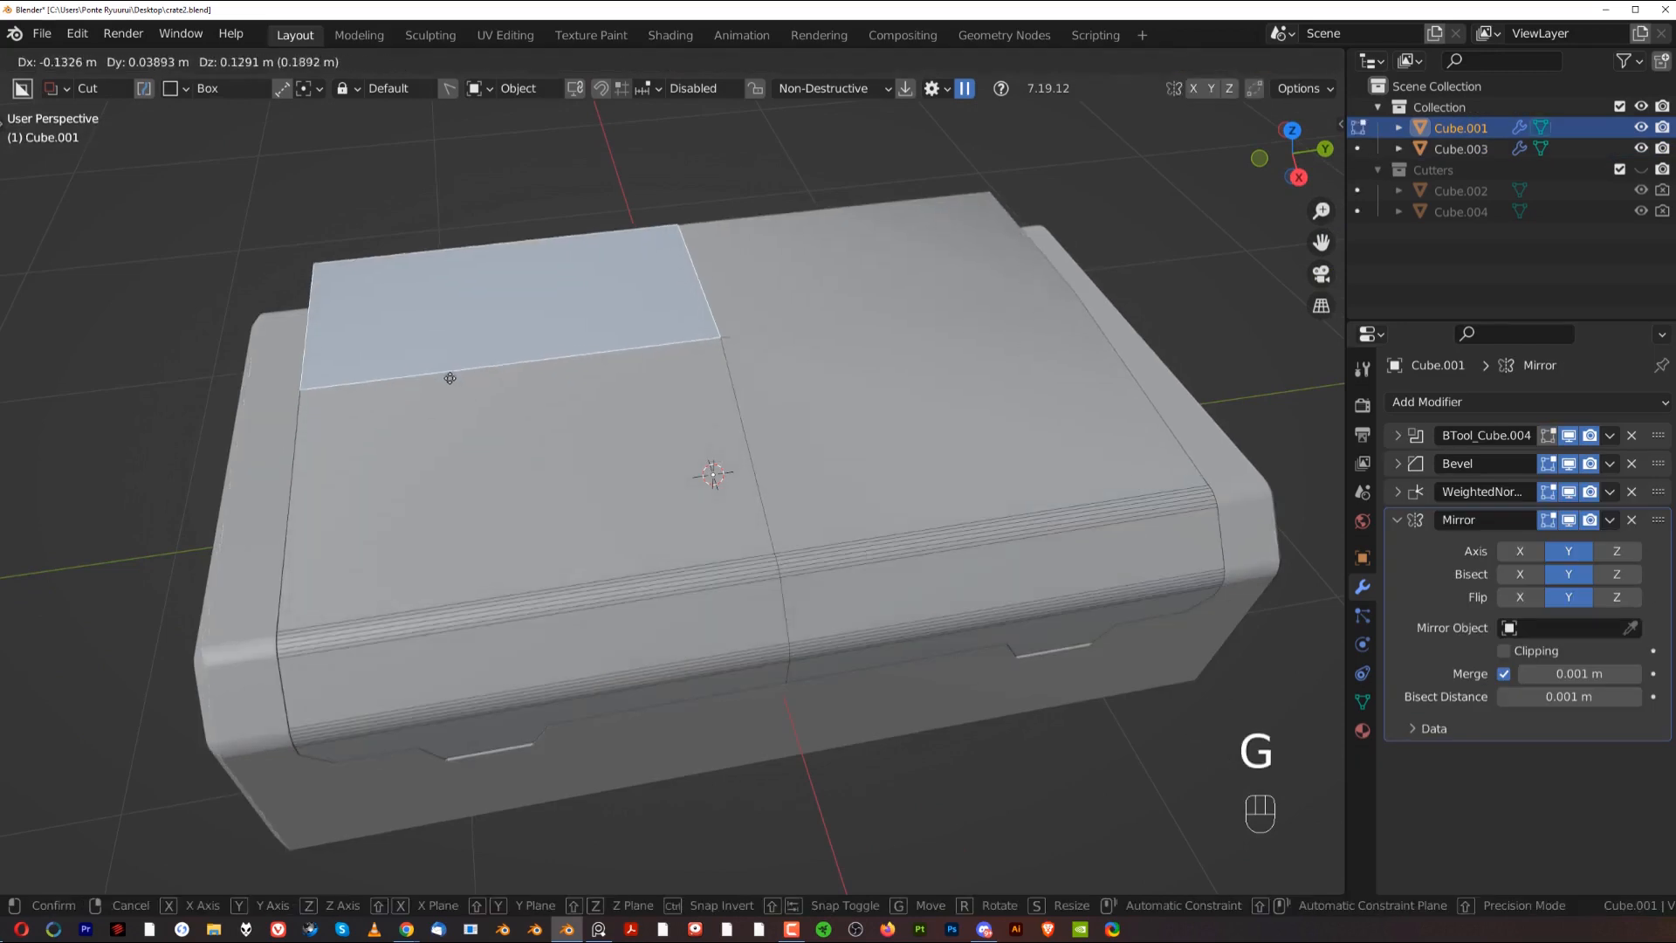
right_click(436, 419)
Step: Try moving an outer side edge on the top of Cube.001, and return to Object Mode
key(Tab)
click(376, 608)
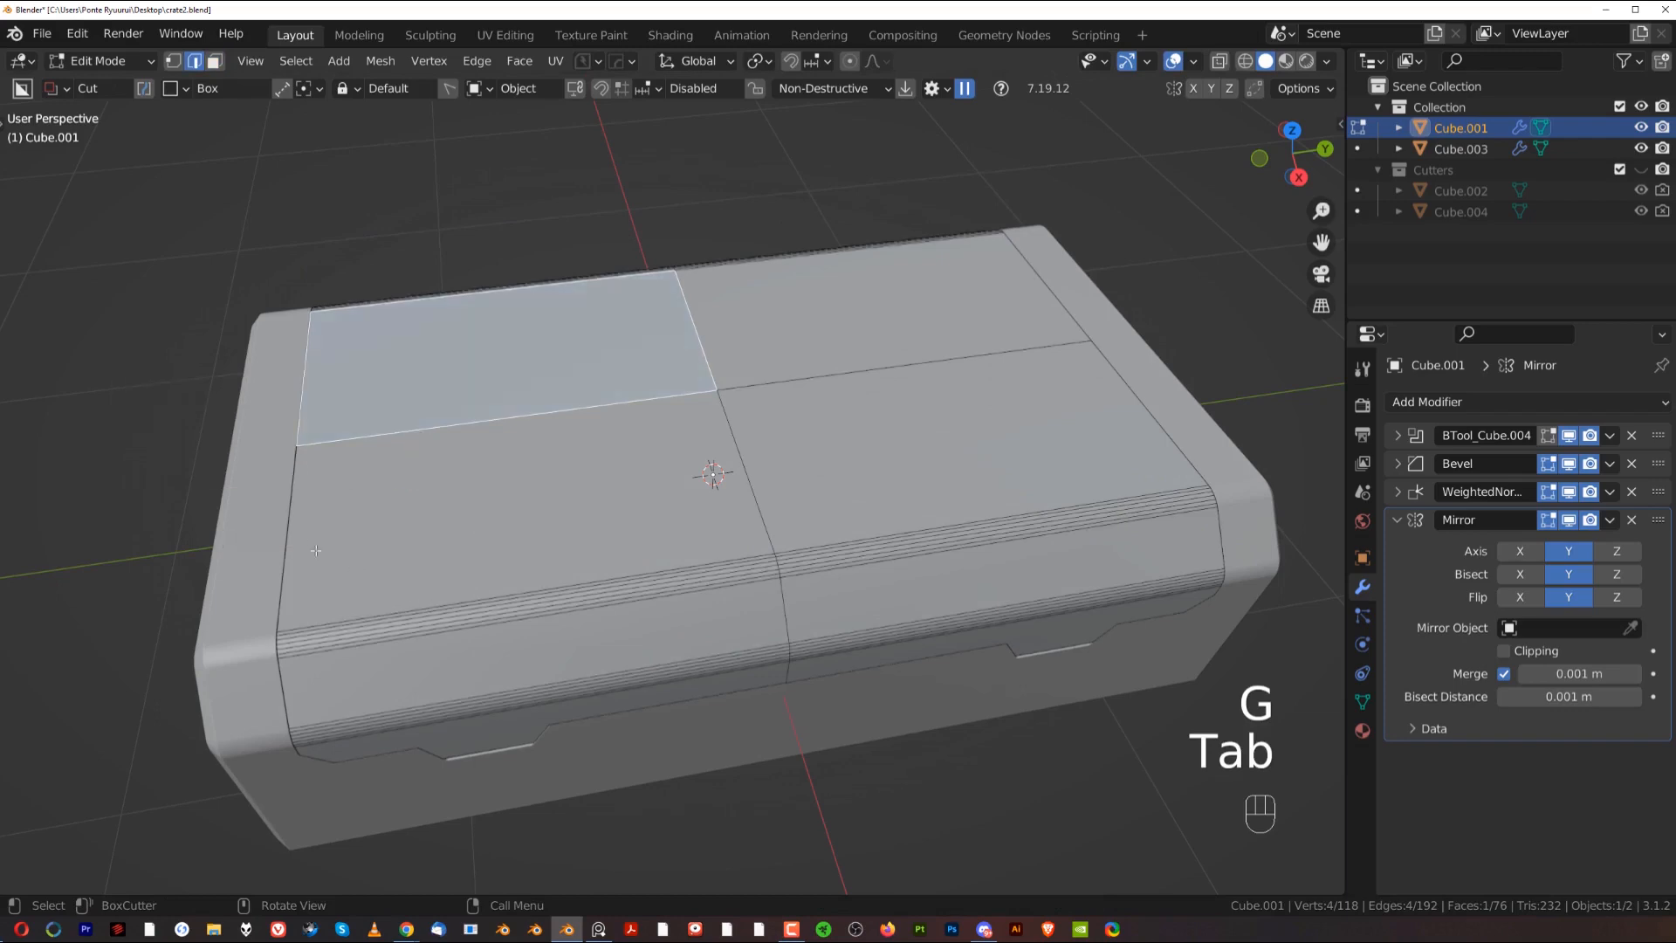
key(g)
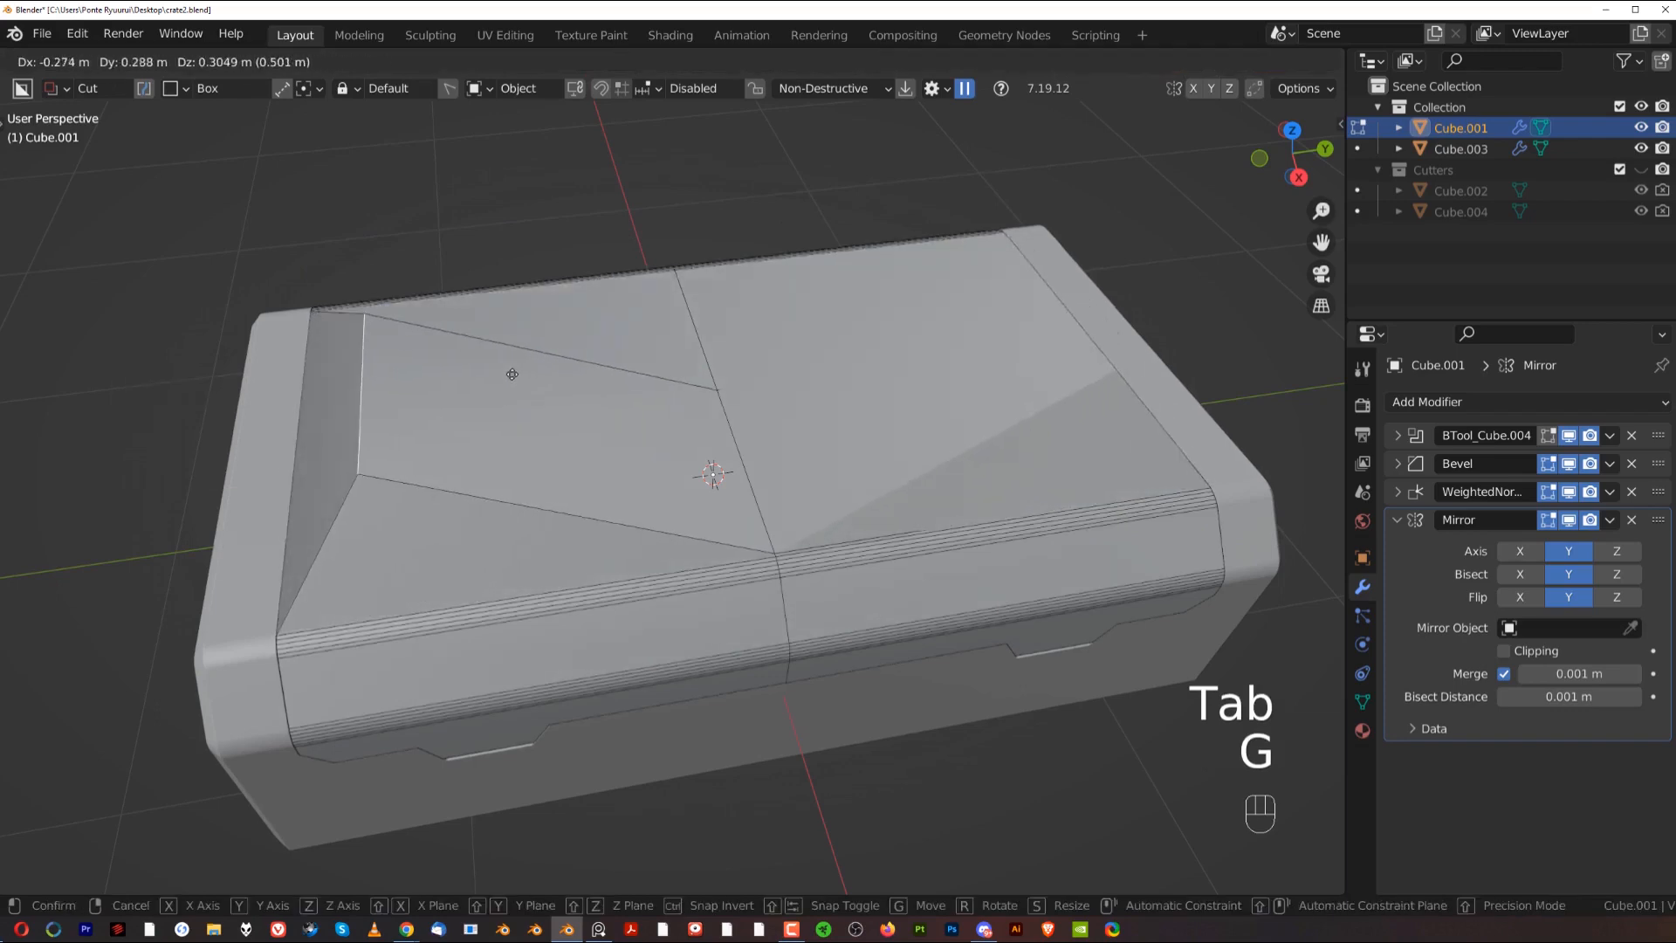
right_click(523, 371)
key(Tab)
click(1114, 381)
middle_drag(1114, 380, 820, 421)
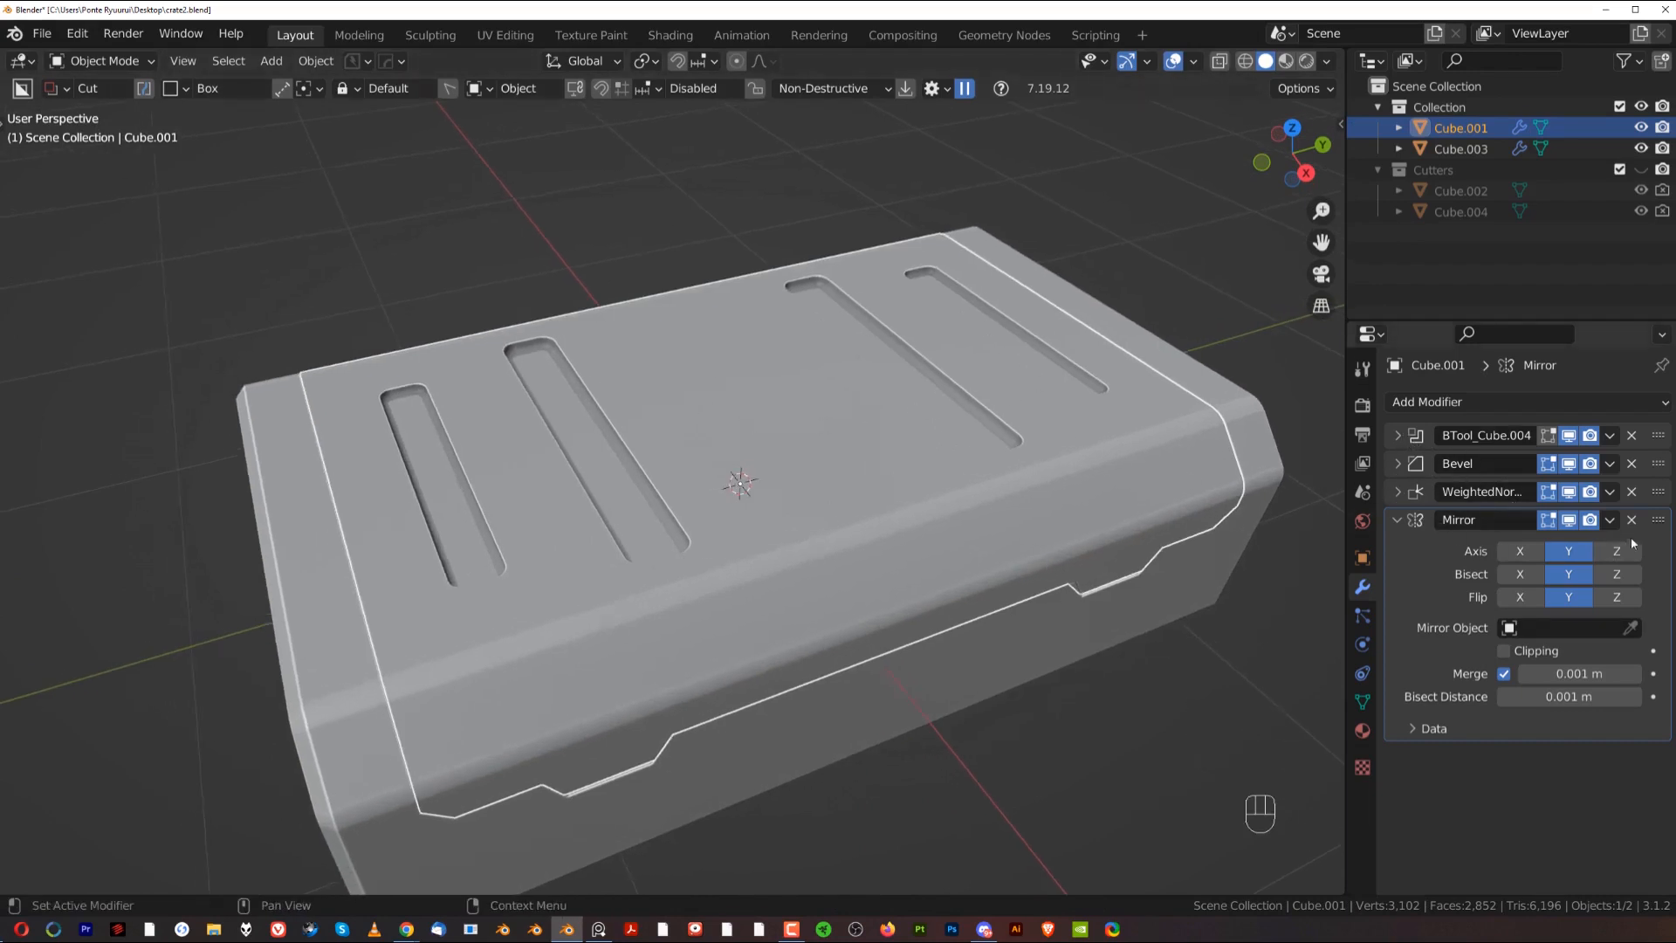
Step: Reorder the panel's modifiers so Mirror sits before WeightedNormal, deselect the panel and collapse the Mirror settings
drag(1658, 520, 1658, 491)
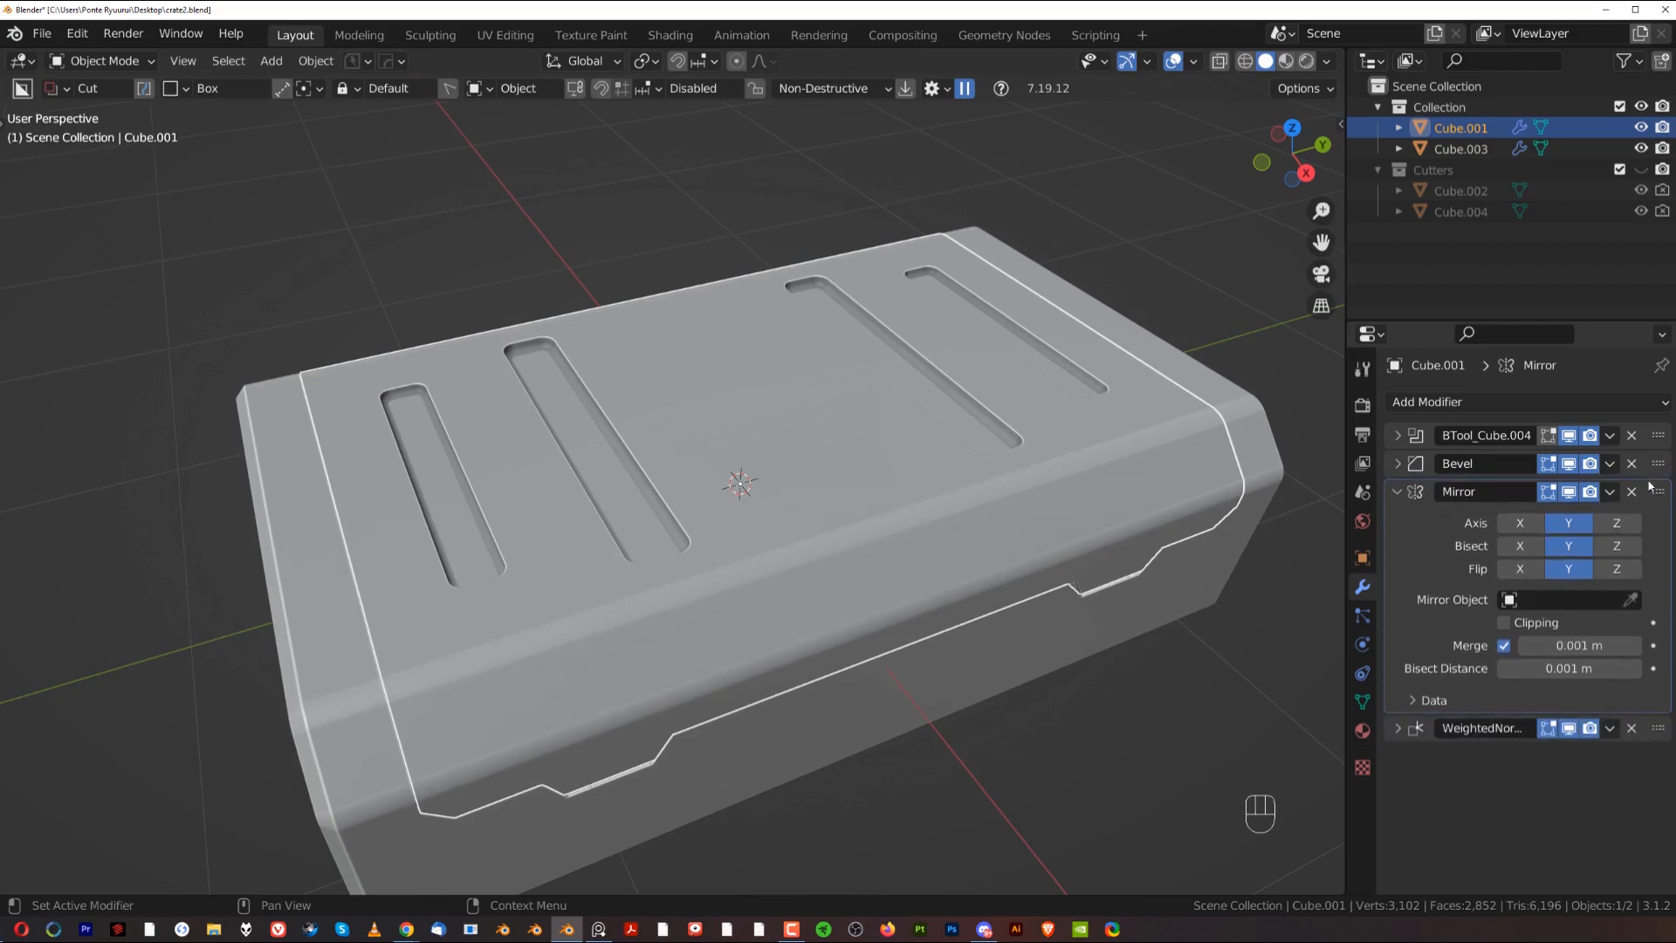
scroll(873, 519, down, 2)
middle_drag(873, 523, 857, 441)
click(1129, 306)
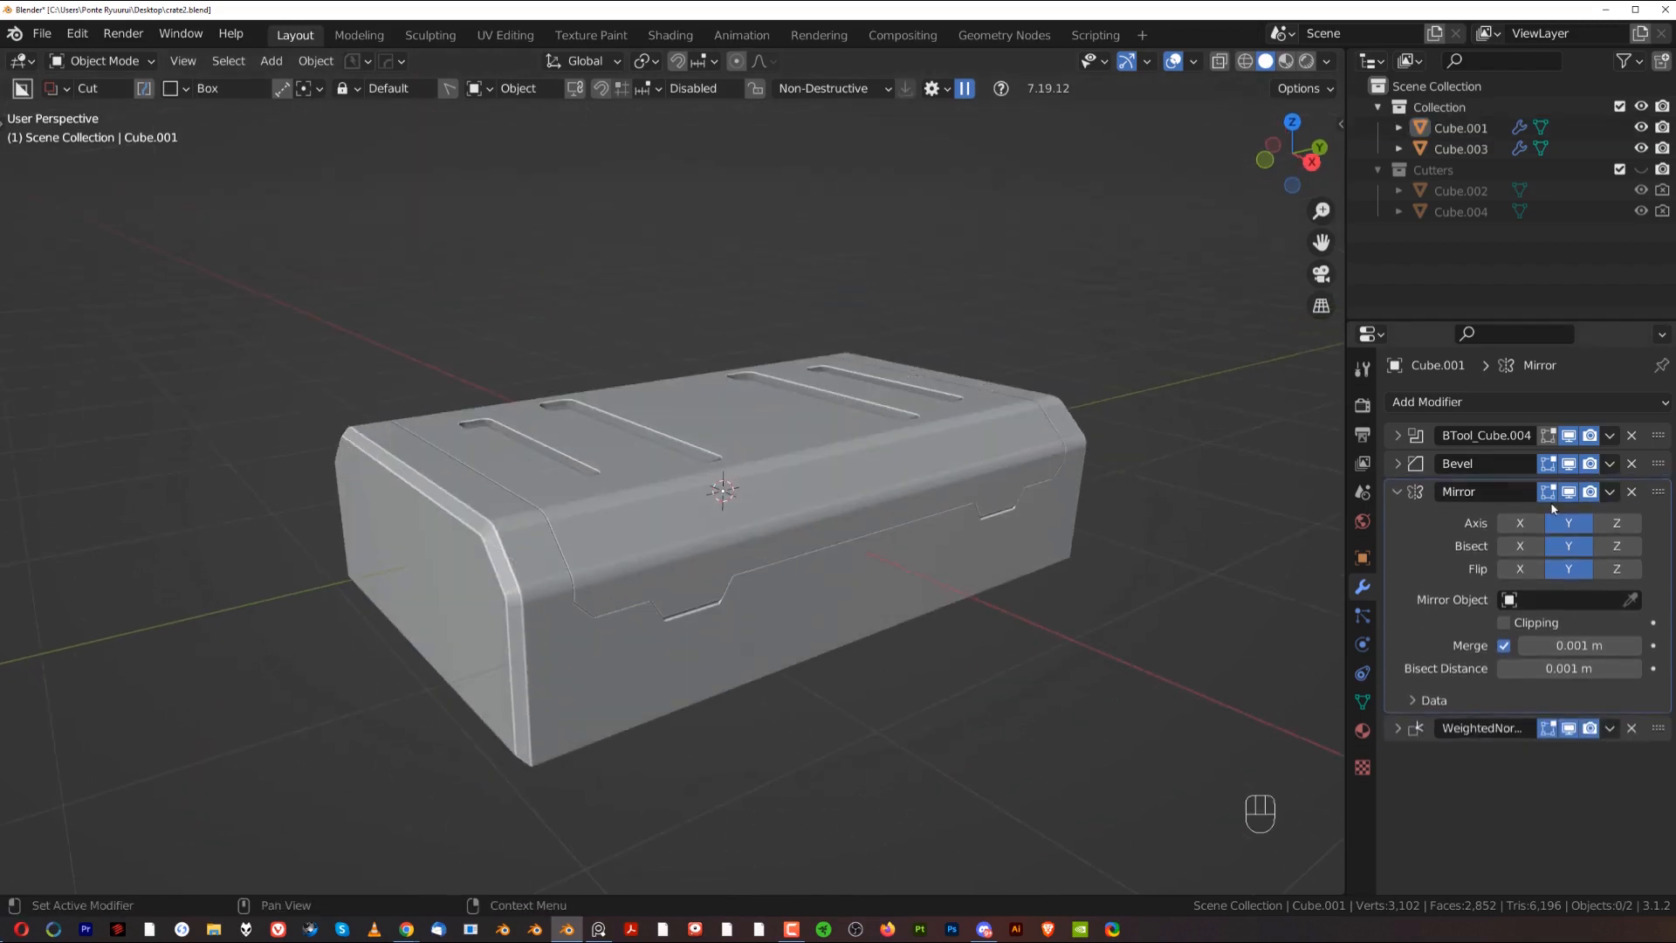
click(1392, 492)
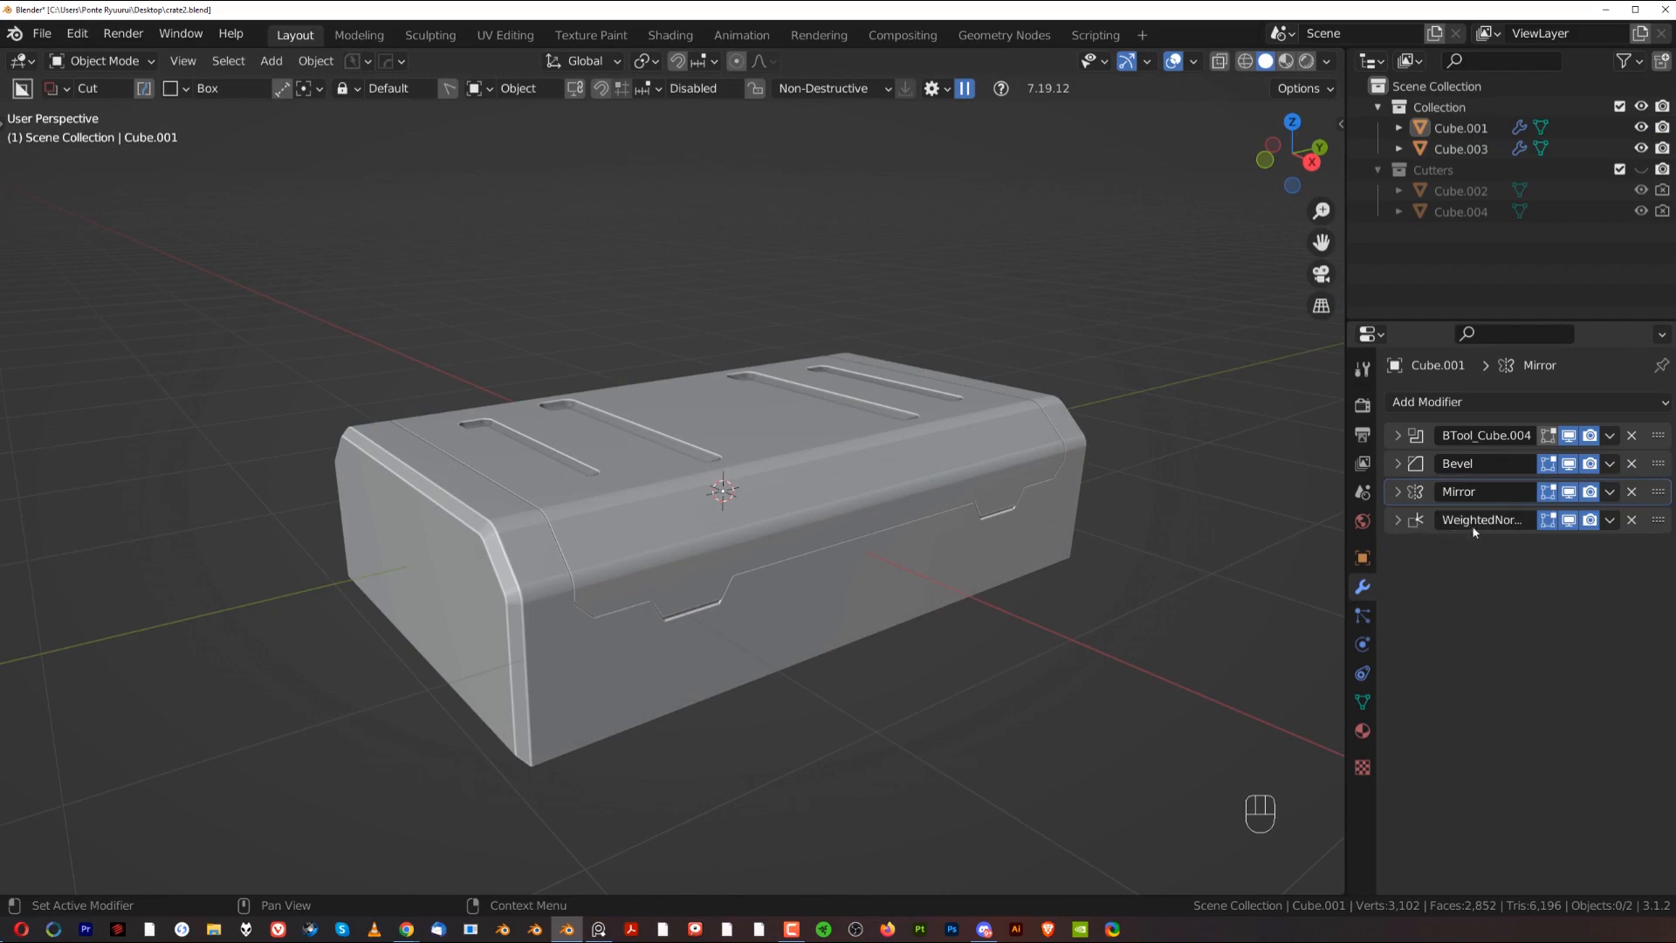
shift+middle_drag(1099, 533, 585, 462)
scroll(585, 463, up, 5)
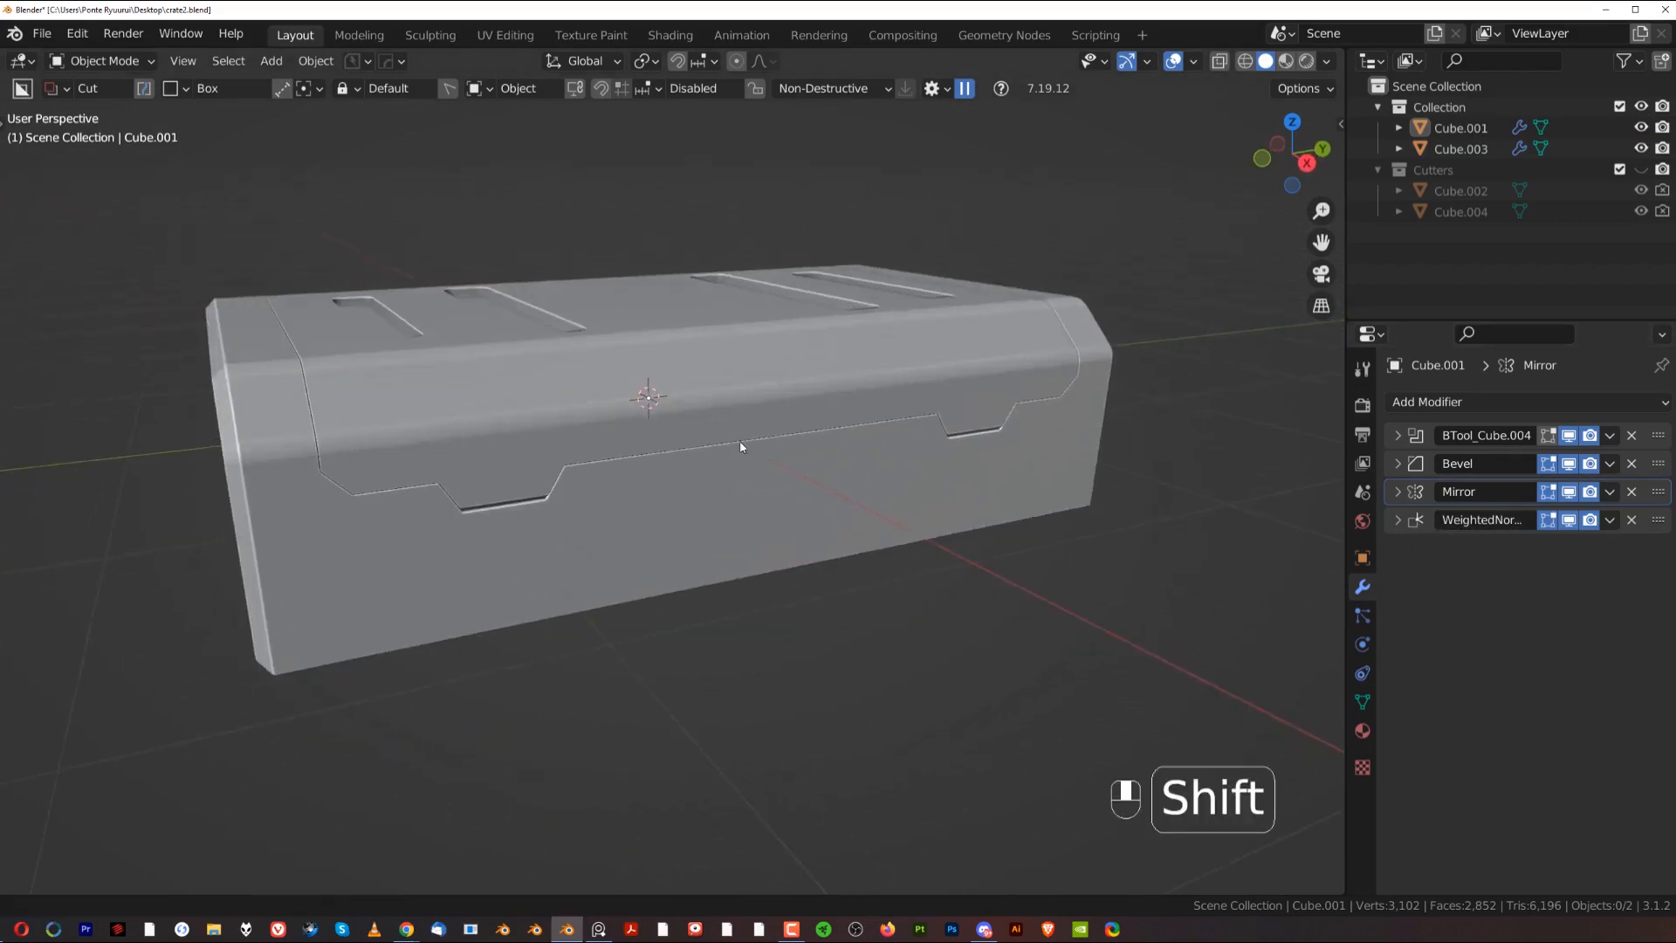
Step: Open the panel Cube.001 in Edit Mode with edge selection active
click(785, 456)
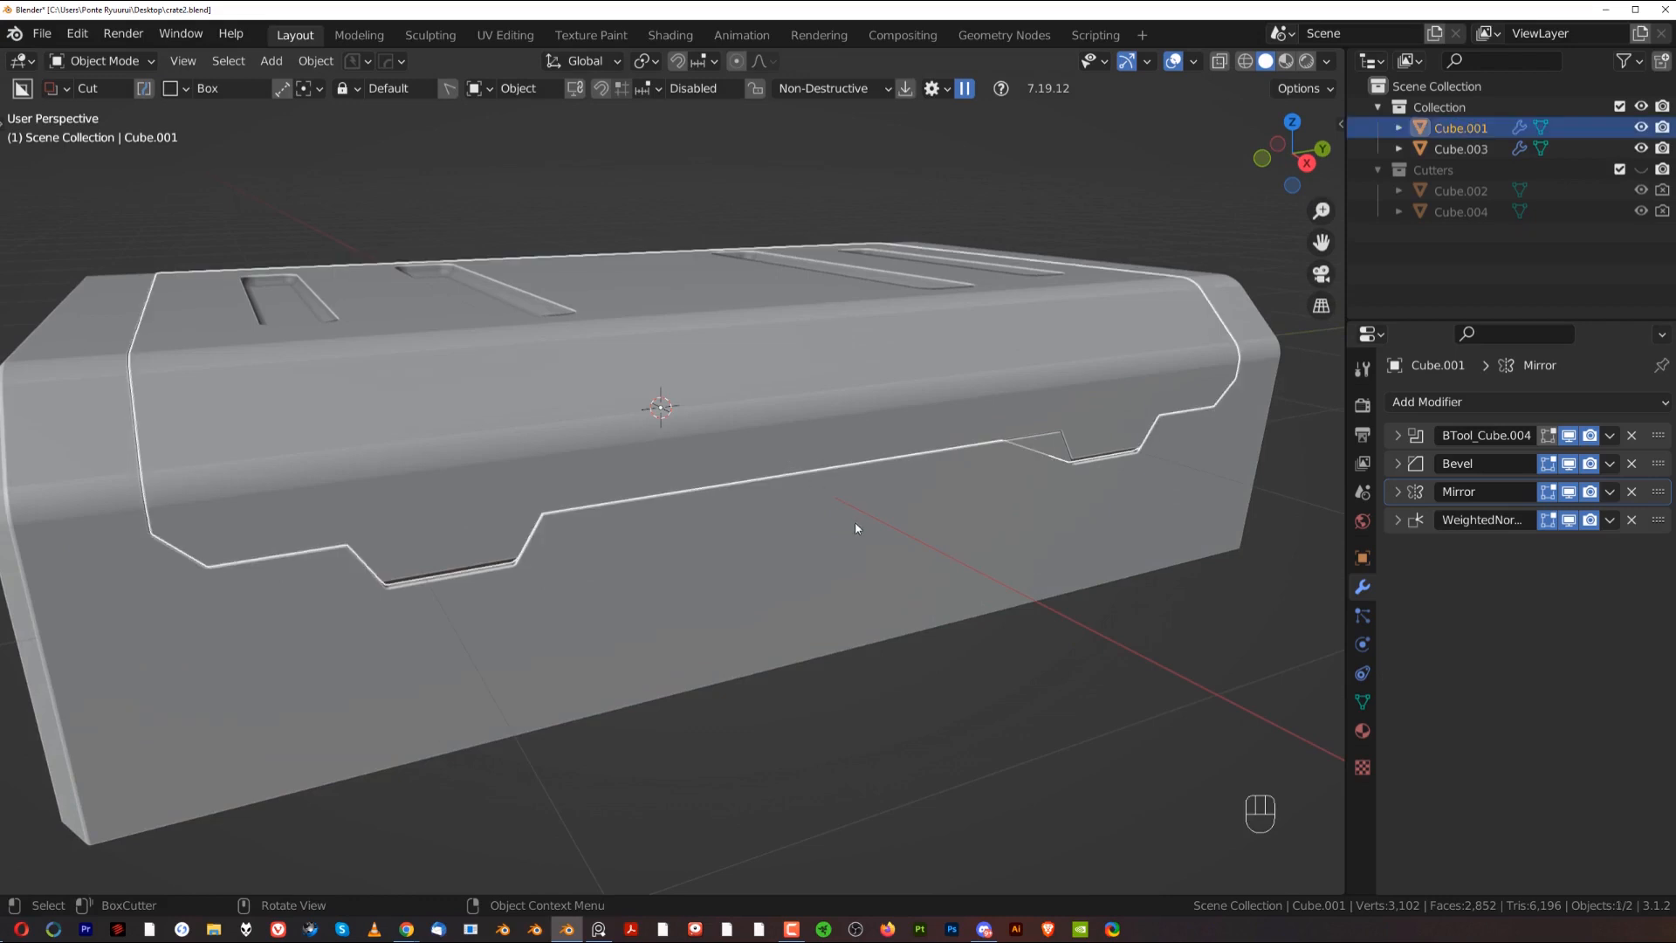
click(810, 500)
middle_drag(810, 500, 801, 480)
click(799, 477)
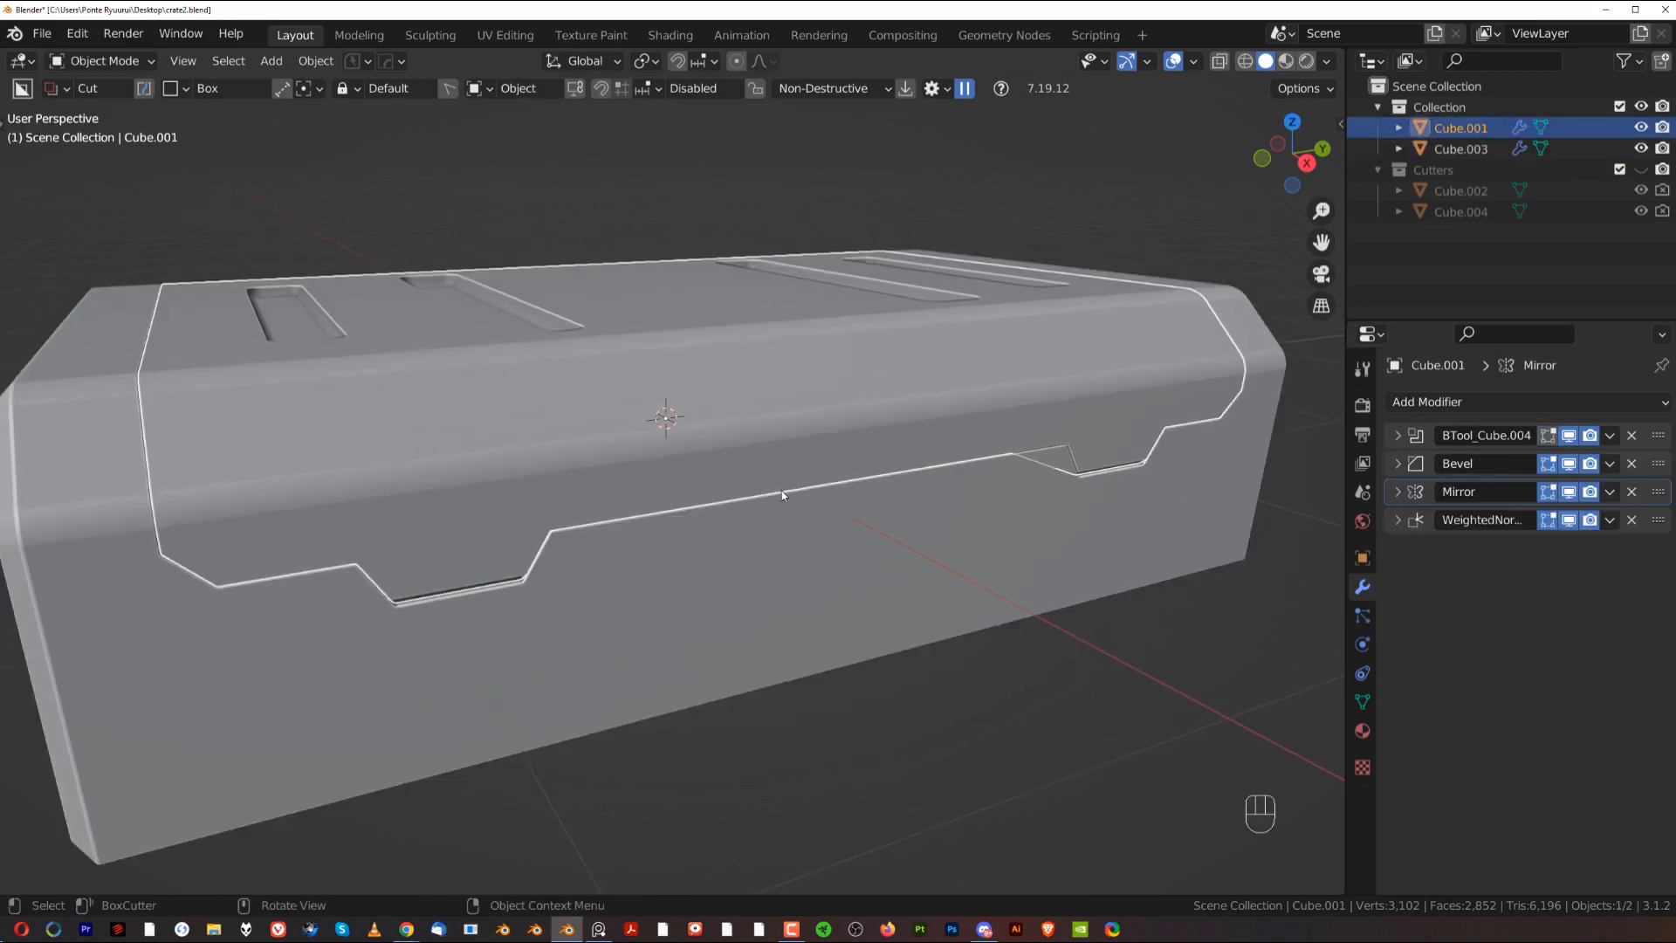
key(Tab)
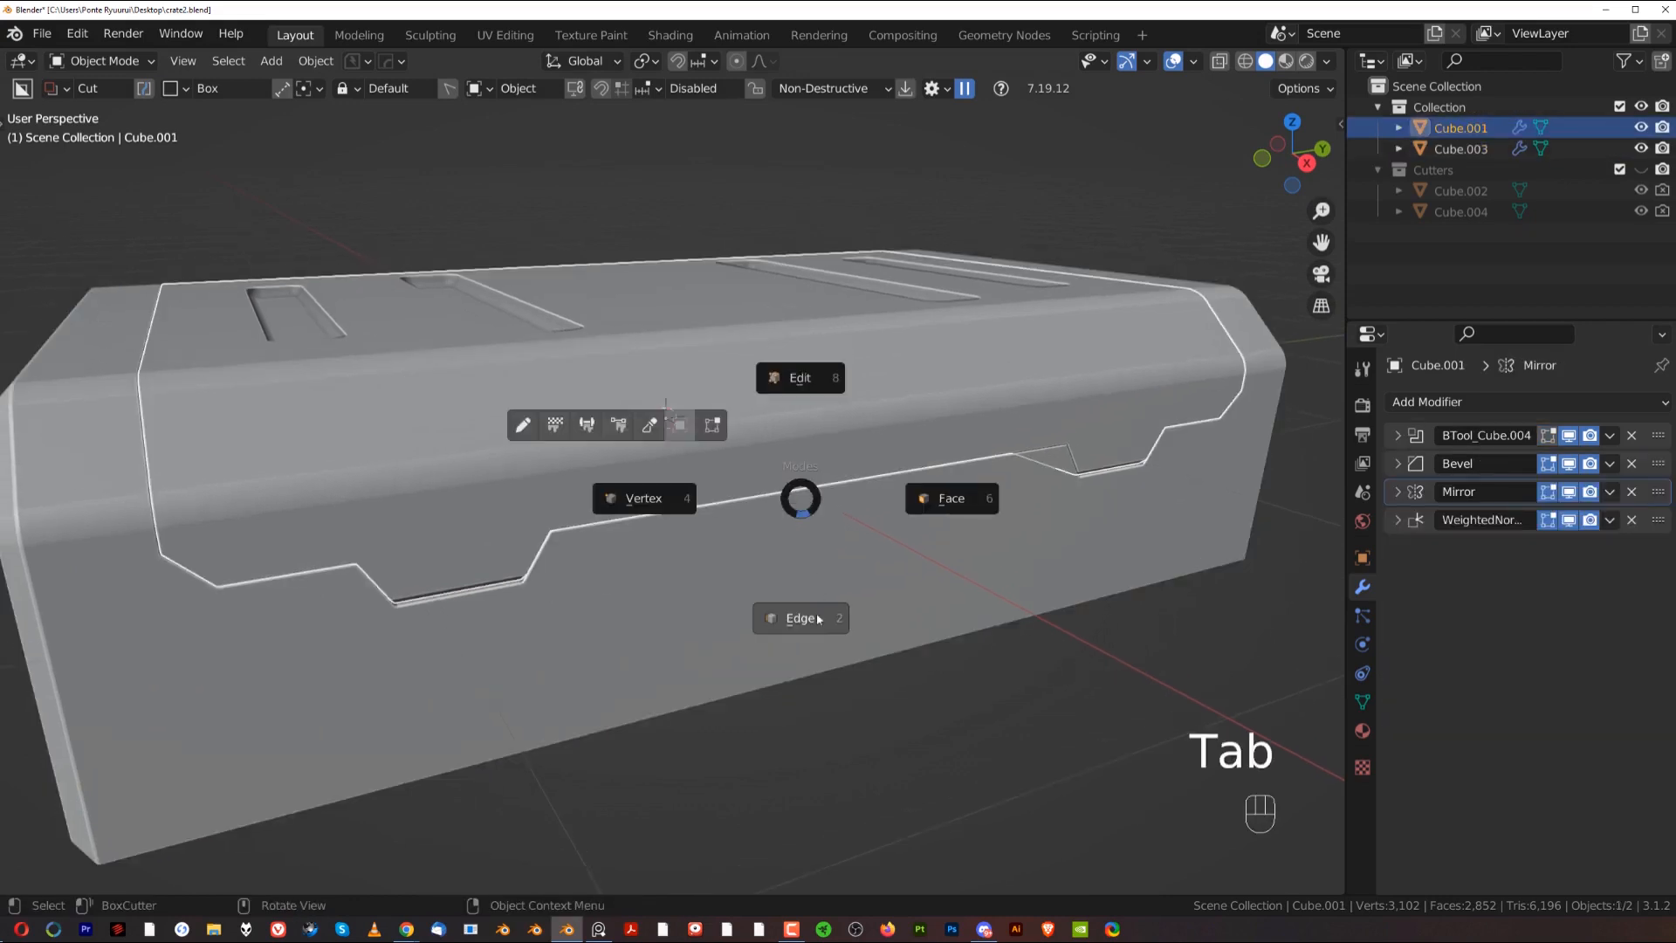
click(819, 629)
shift+middle_drag(804, 480, 780, 446)
alt+click(759, 398)
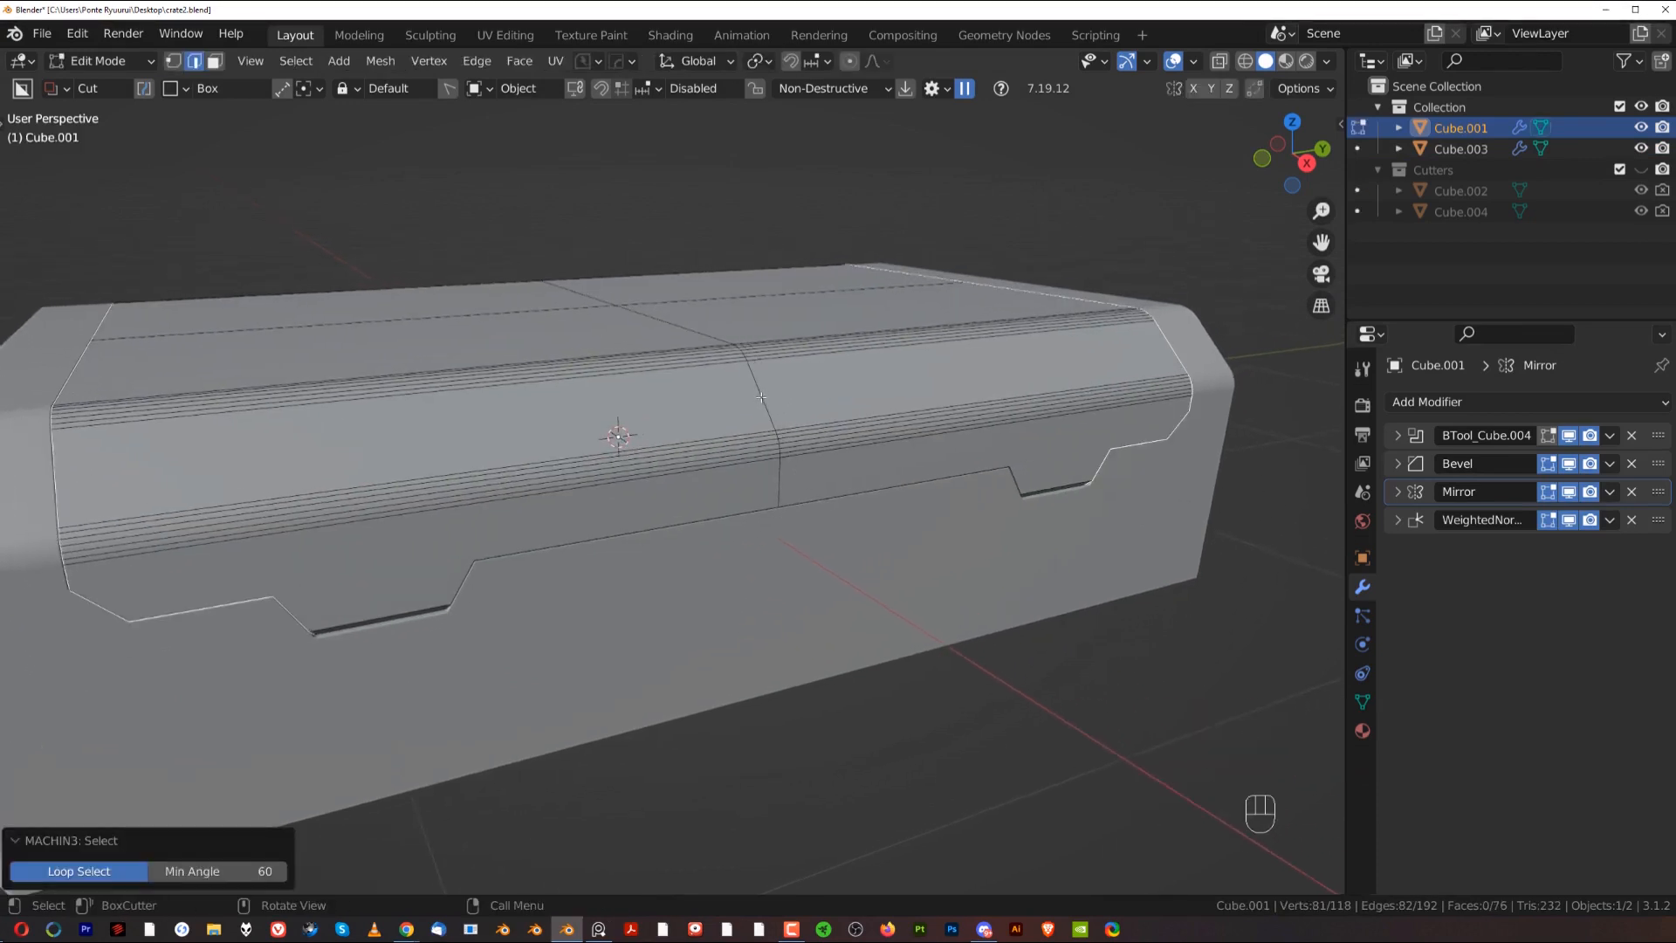
Step: Try to bevel the centre edge loop running across the panel Cube.001
key(Tab)
click(786, 507)
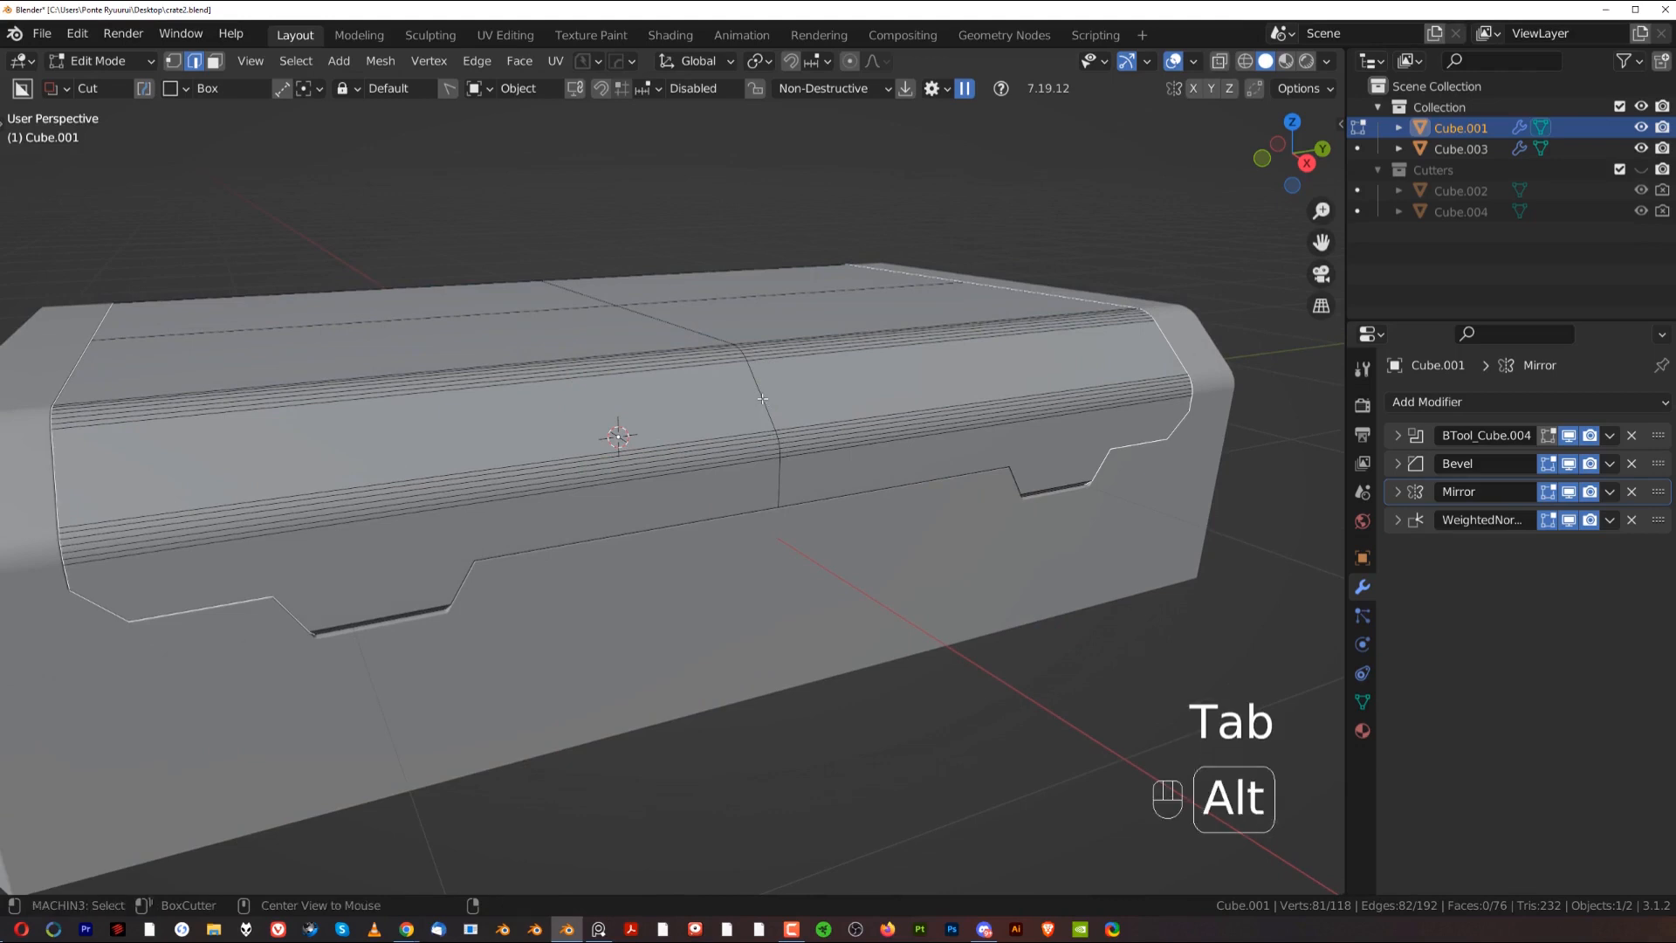
alt+click(845, 455)
key(ctrl+b)
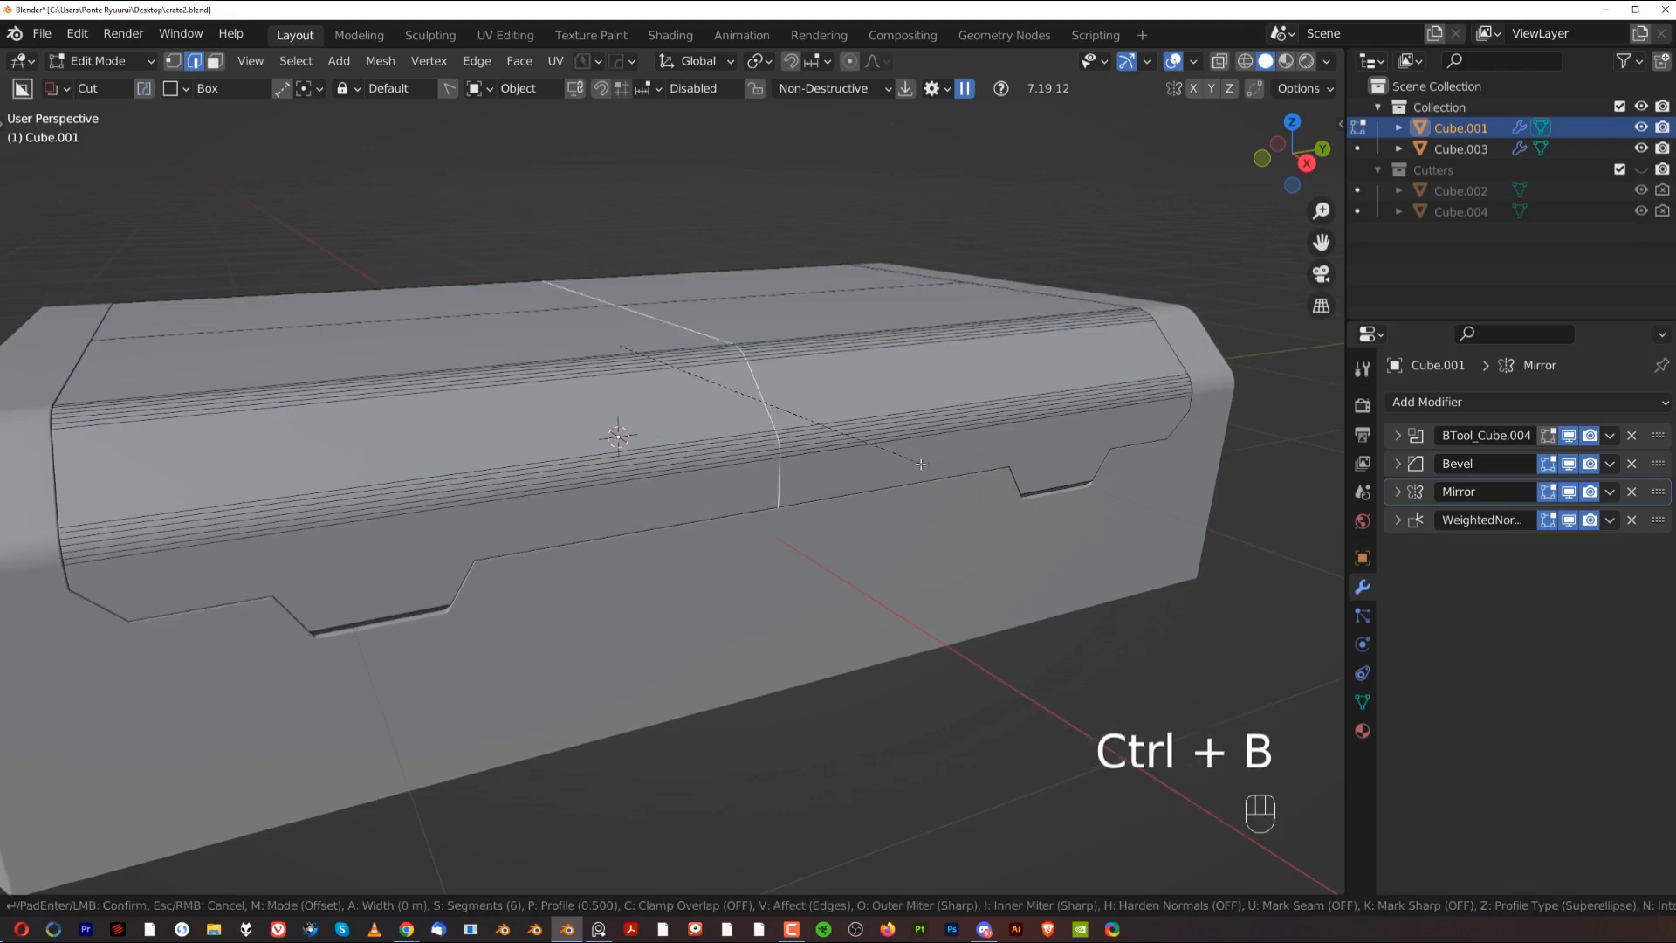
click(934, 468)
Step: Isolate the panel in local view and test-move the vertex where the centre loop meets the front lower edge
key(slash)
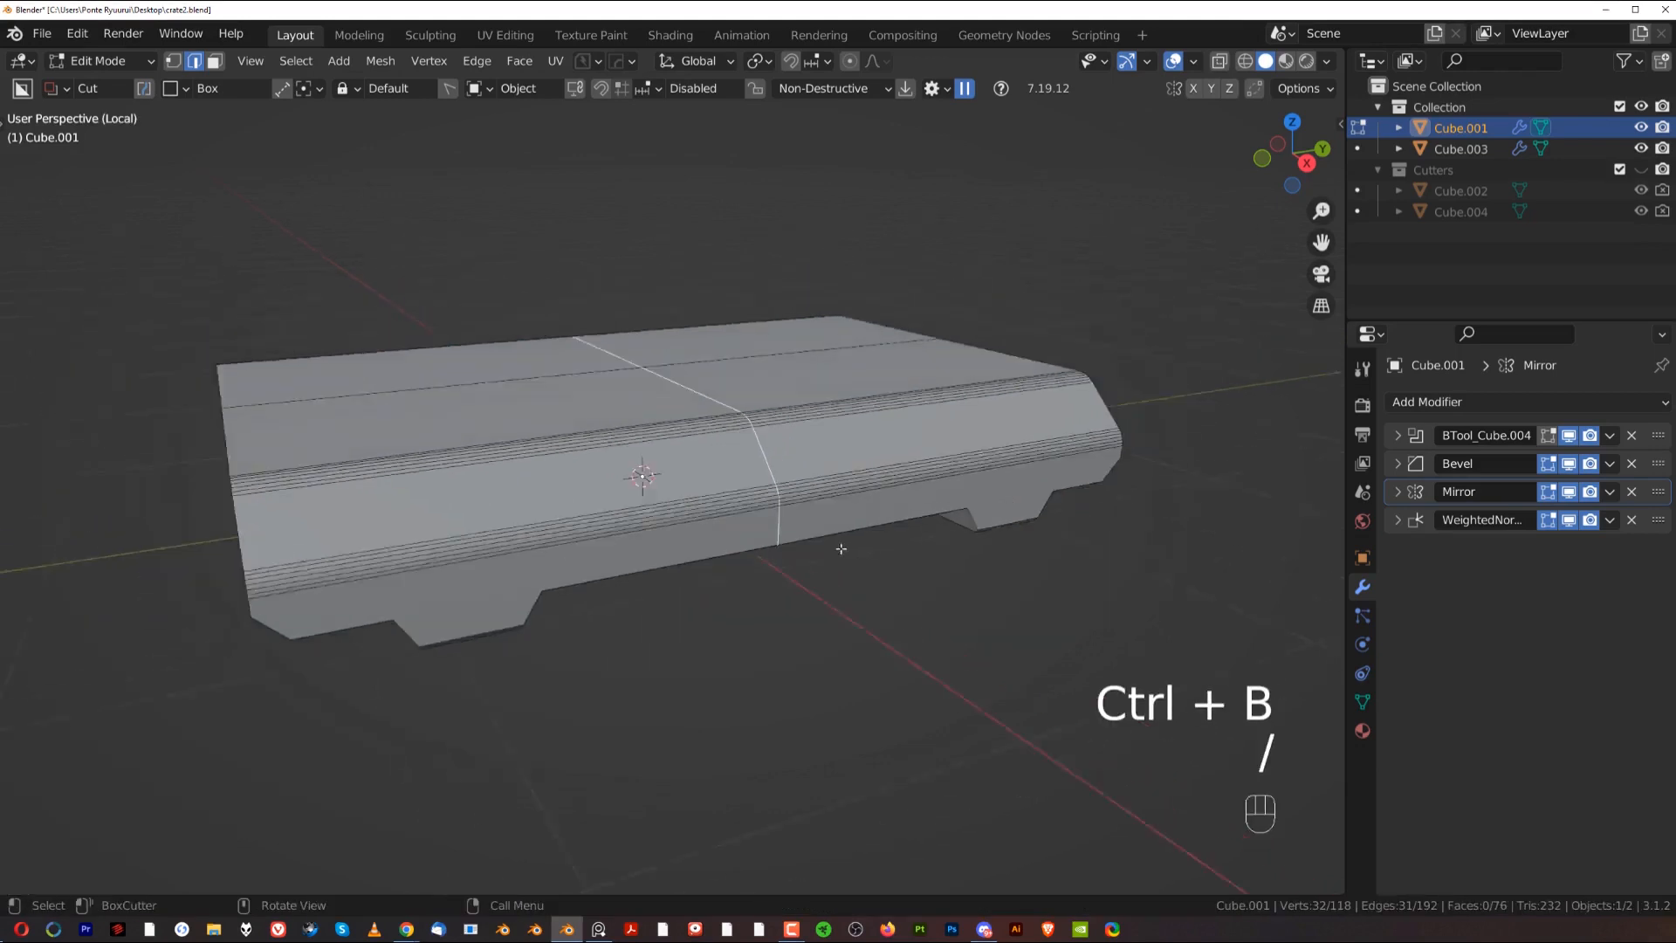
middle_drag(841, 550, 673, 480)
scroll(773, 448, up, 6)
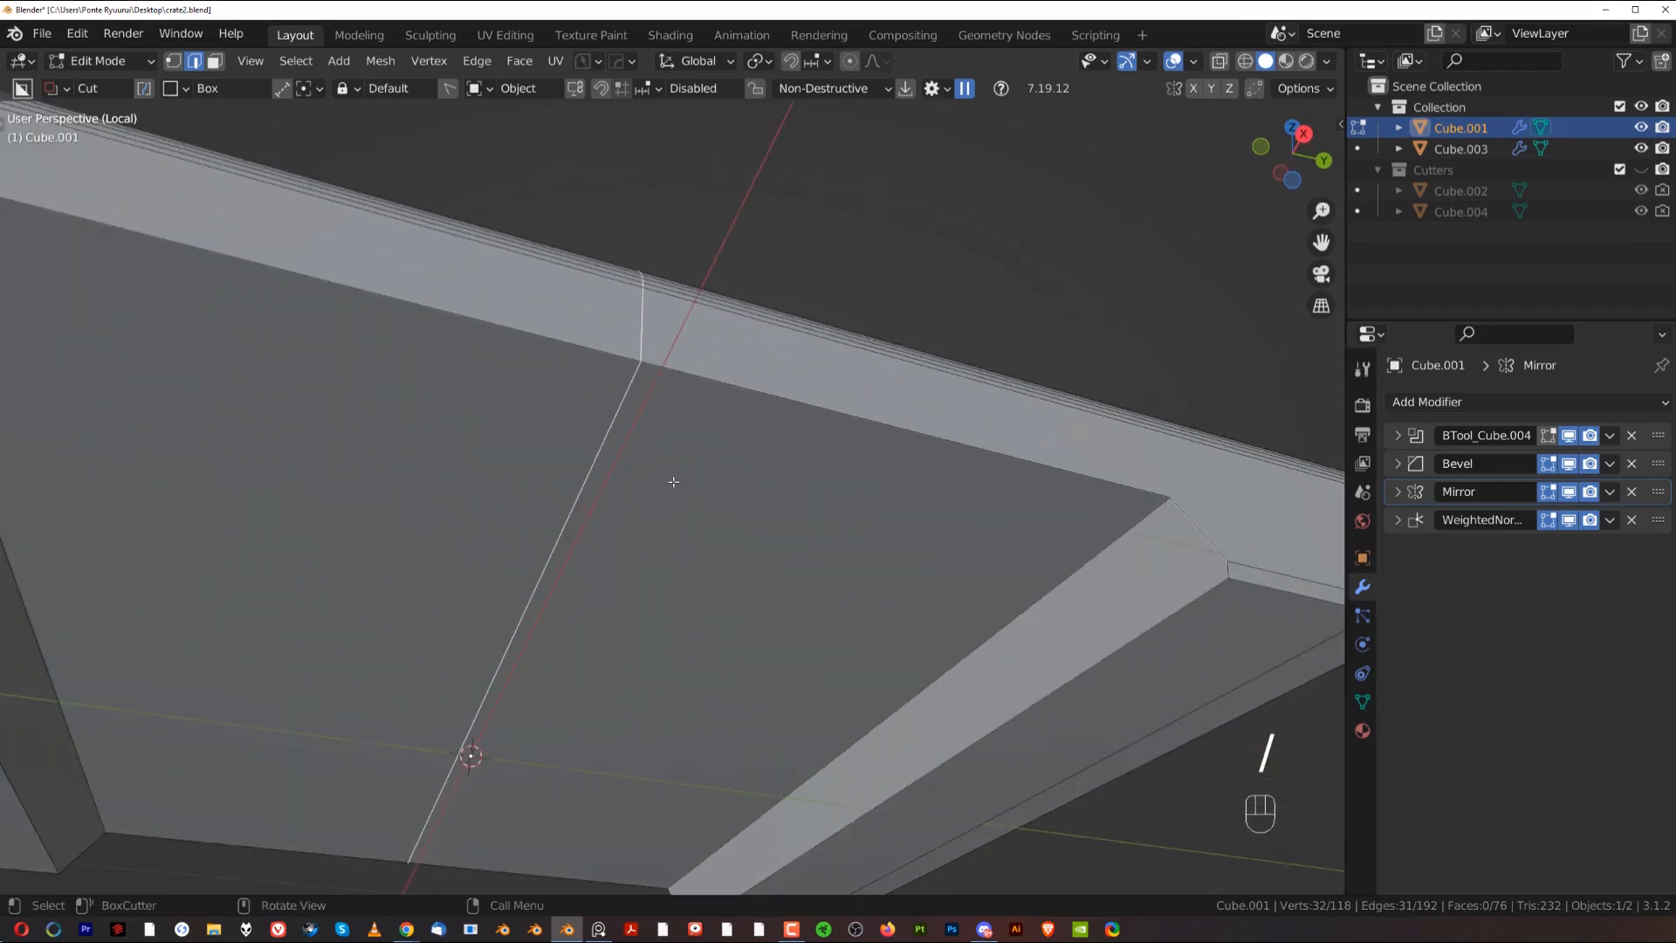
key(Tab)
click(458, 416)
shift+middle_drag(458, 416, 535, 393)
scroll(730, 573, up, 3)
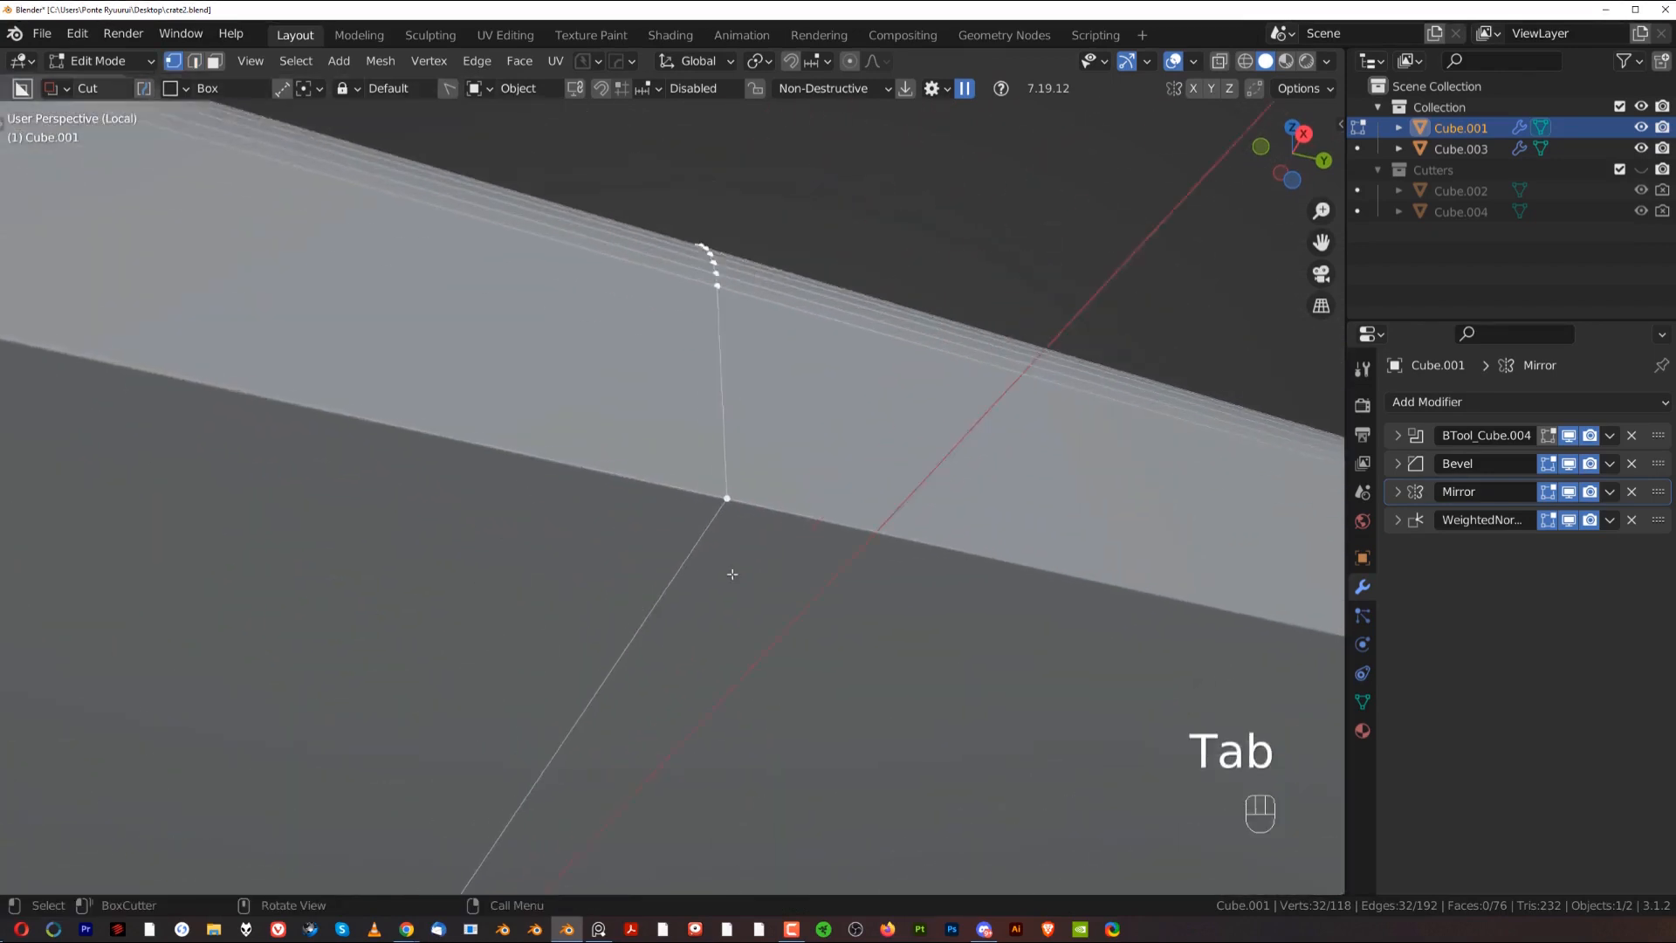
click(759, 515)
key(g)
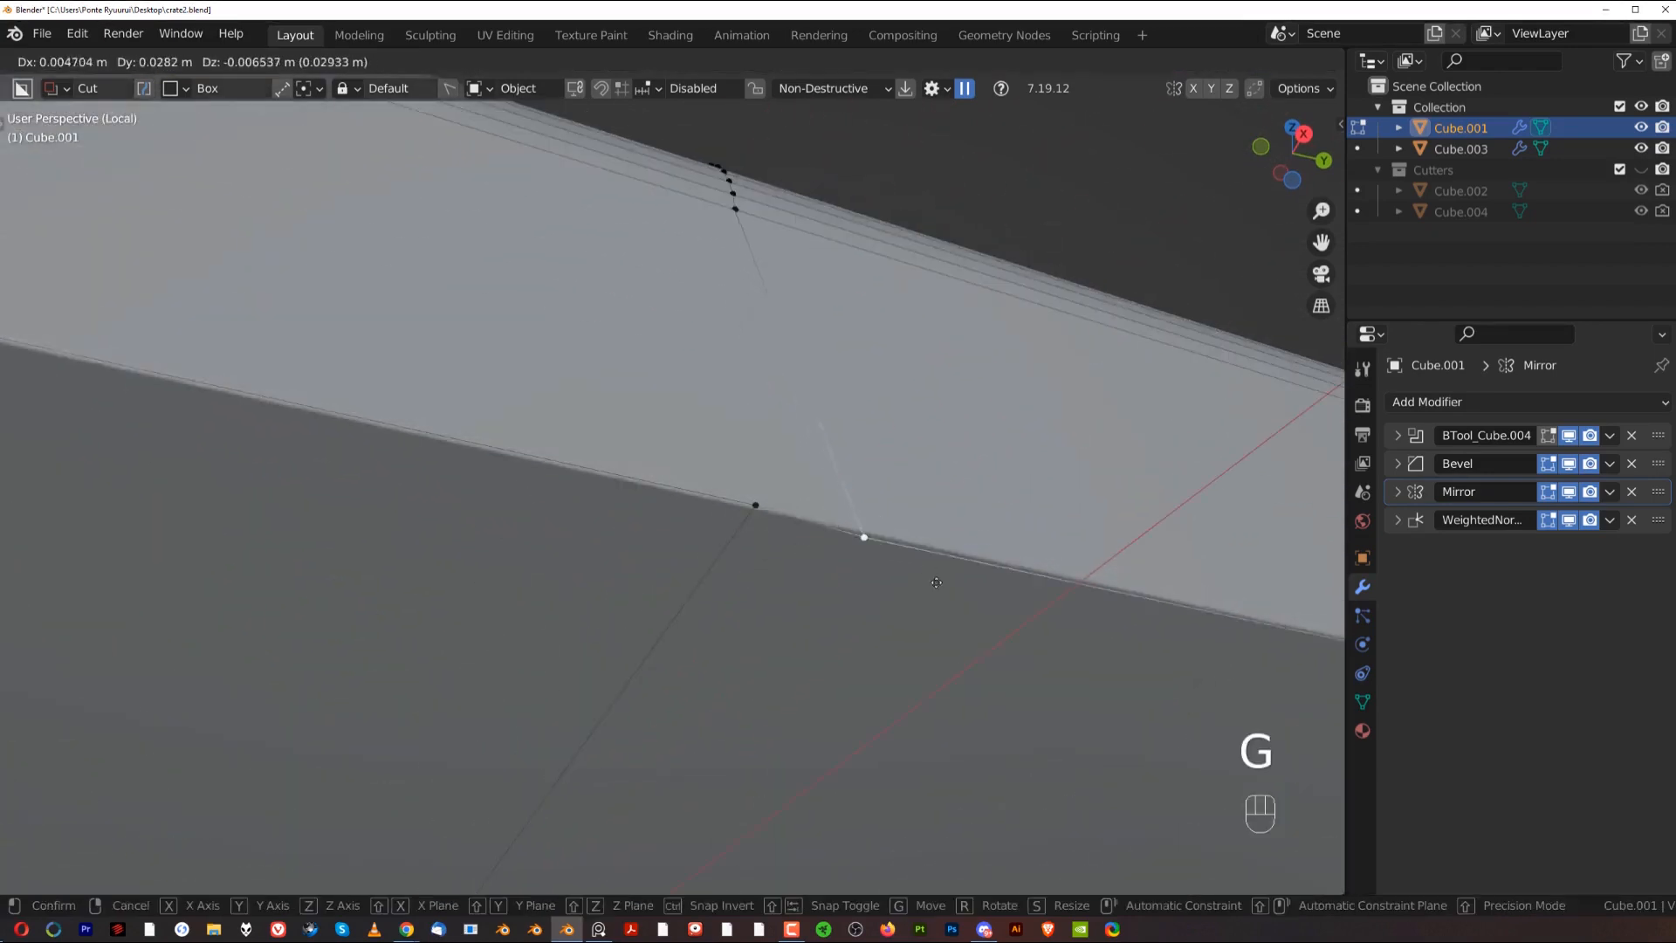
right_click(877, 580)
Step: Merge the duplicate vertices where the centre loop meets the panel's front lower edge
middle_drag(872, 548, 775, 285)
key(3)
click(723, 499)
key(g)
Step: Bevel the panel's centre edge loop into a flat strip with 1 segment and a width of 0.121 m
key(Tab)
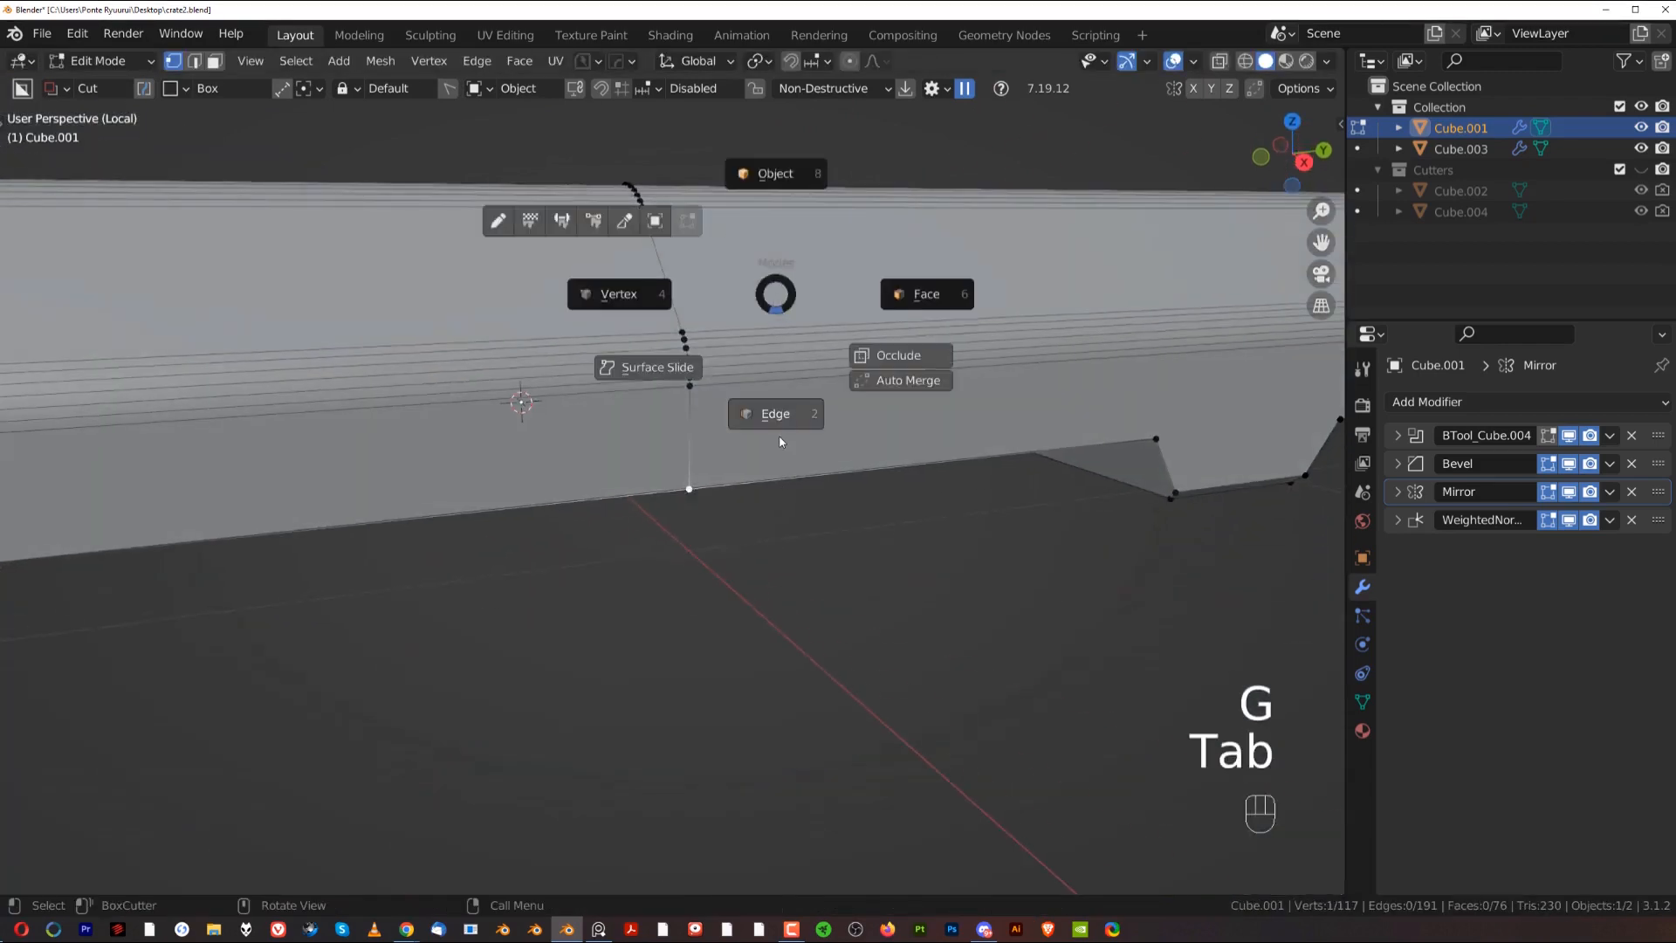
click(778, 412)
scroll(743, 367, down, 3)
alt+click(707, 403)
key(ctrl+b)
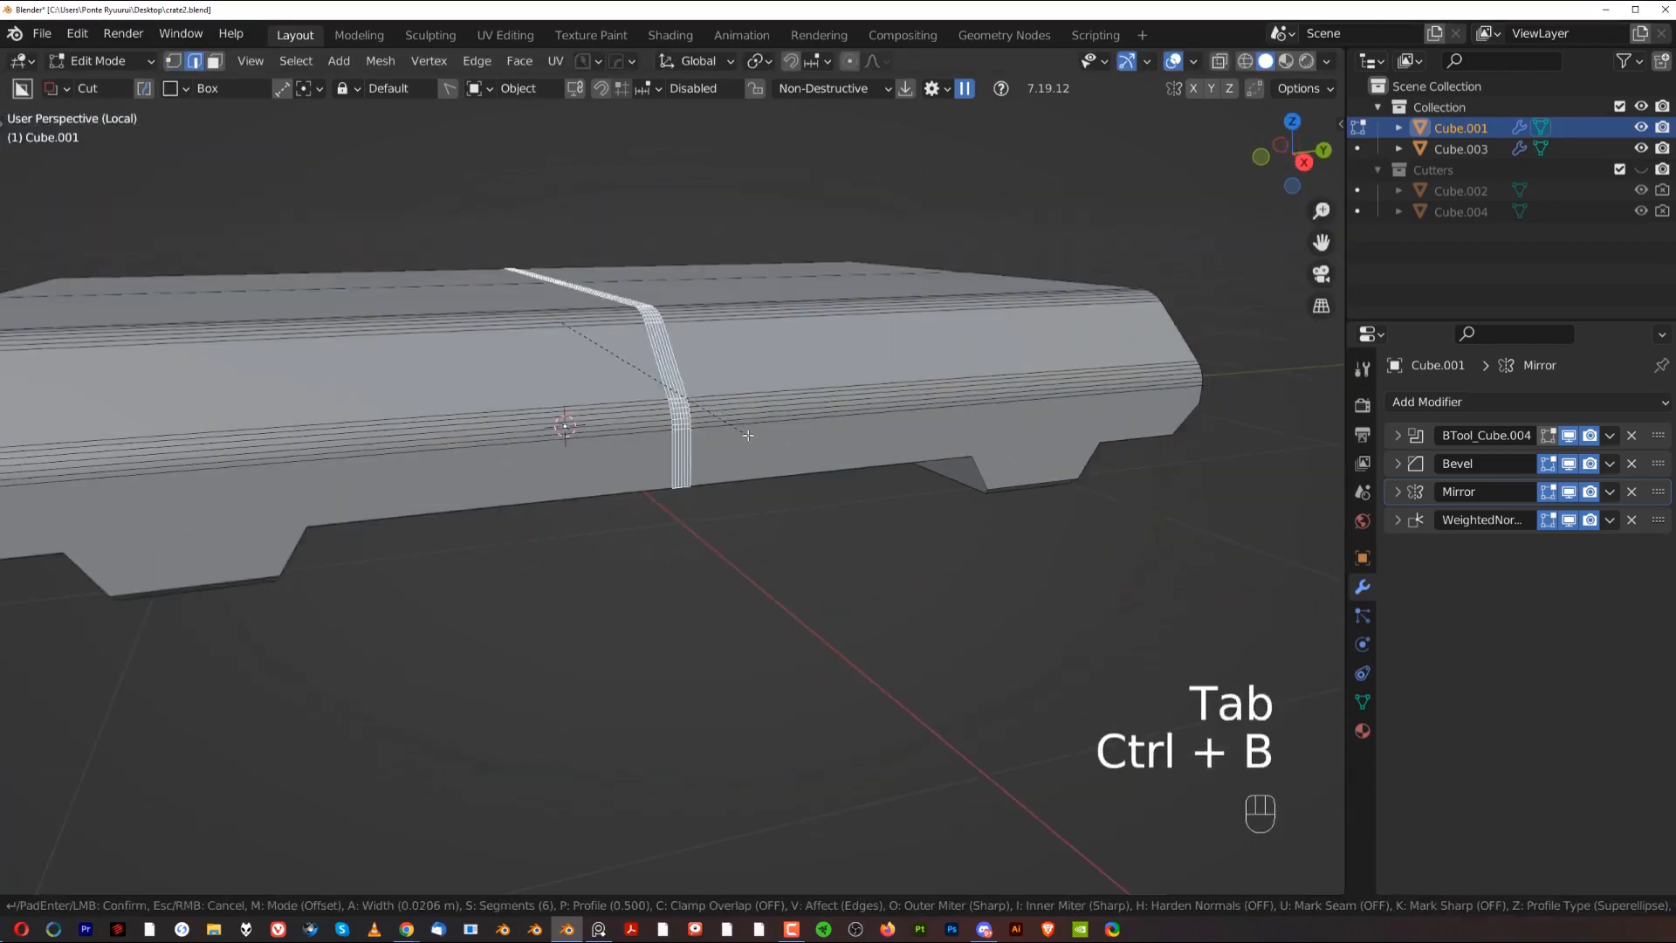
click(1008, 419)
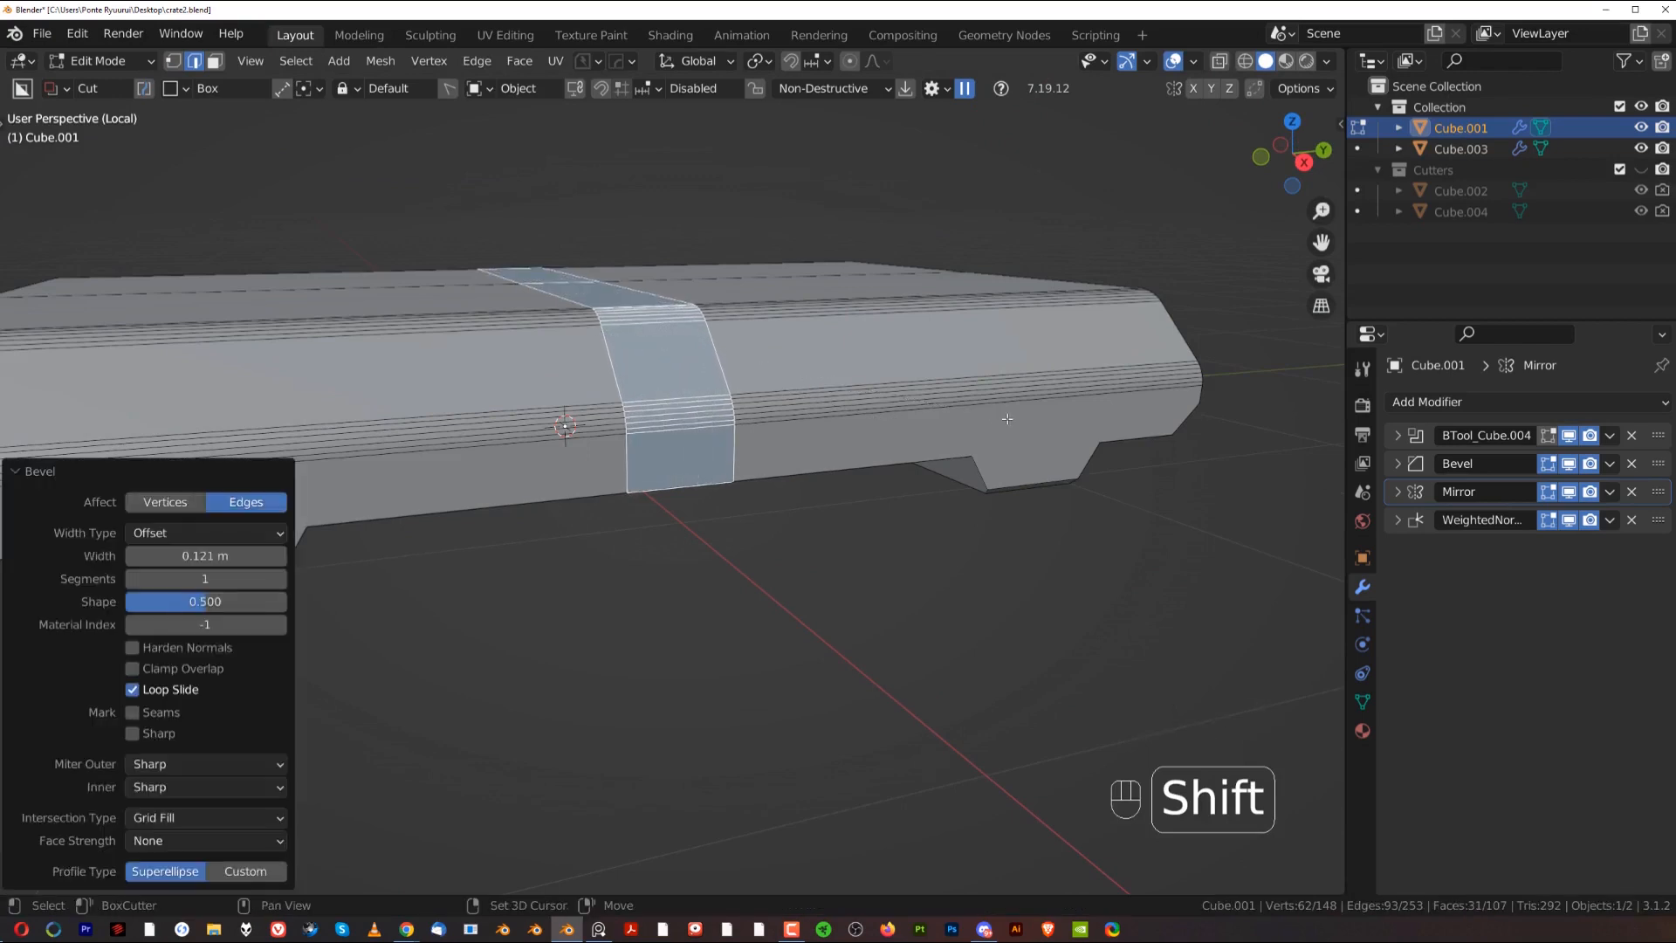
Step: Select the boundary loops of the centre strip and give them a narrow one-segment bevel
middle_drag(738, 411, 720, 334)
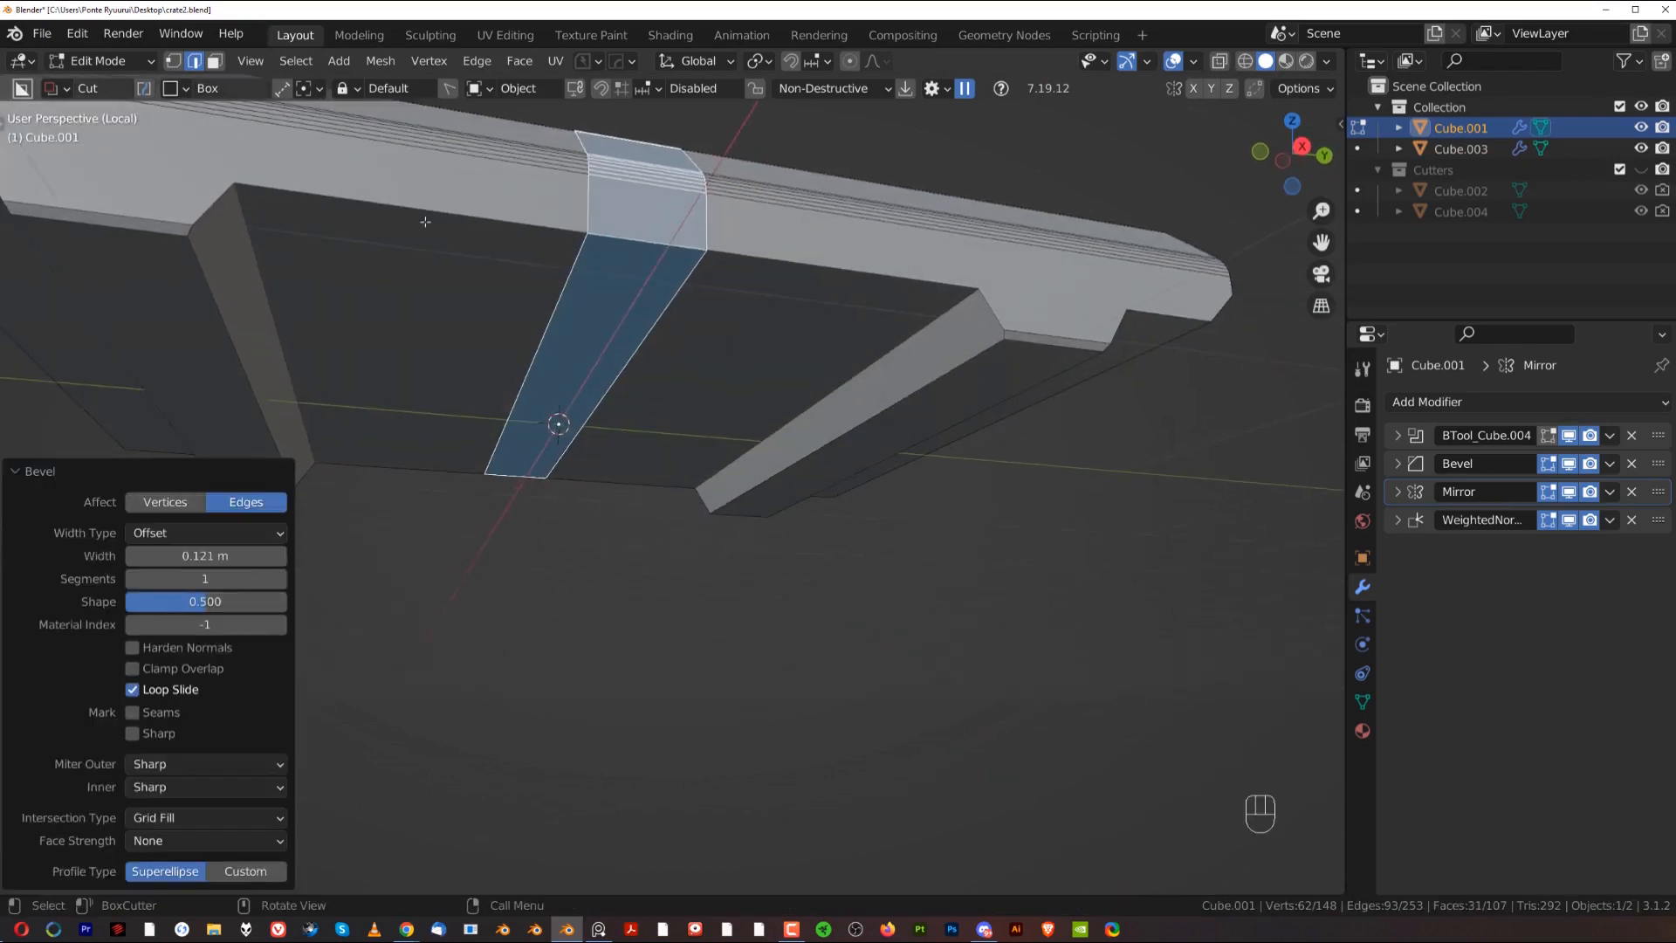
click(290, 64)
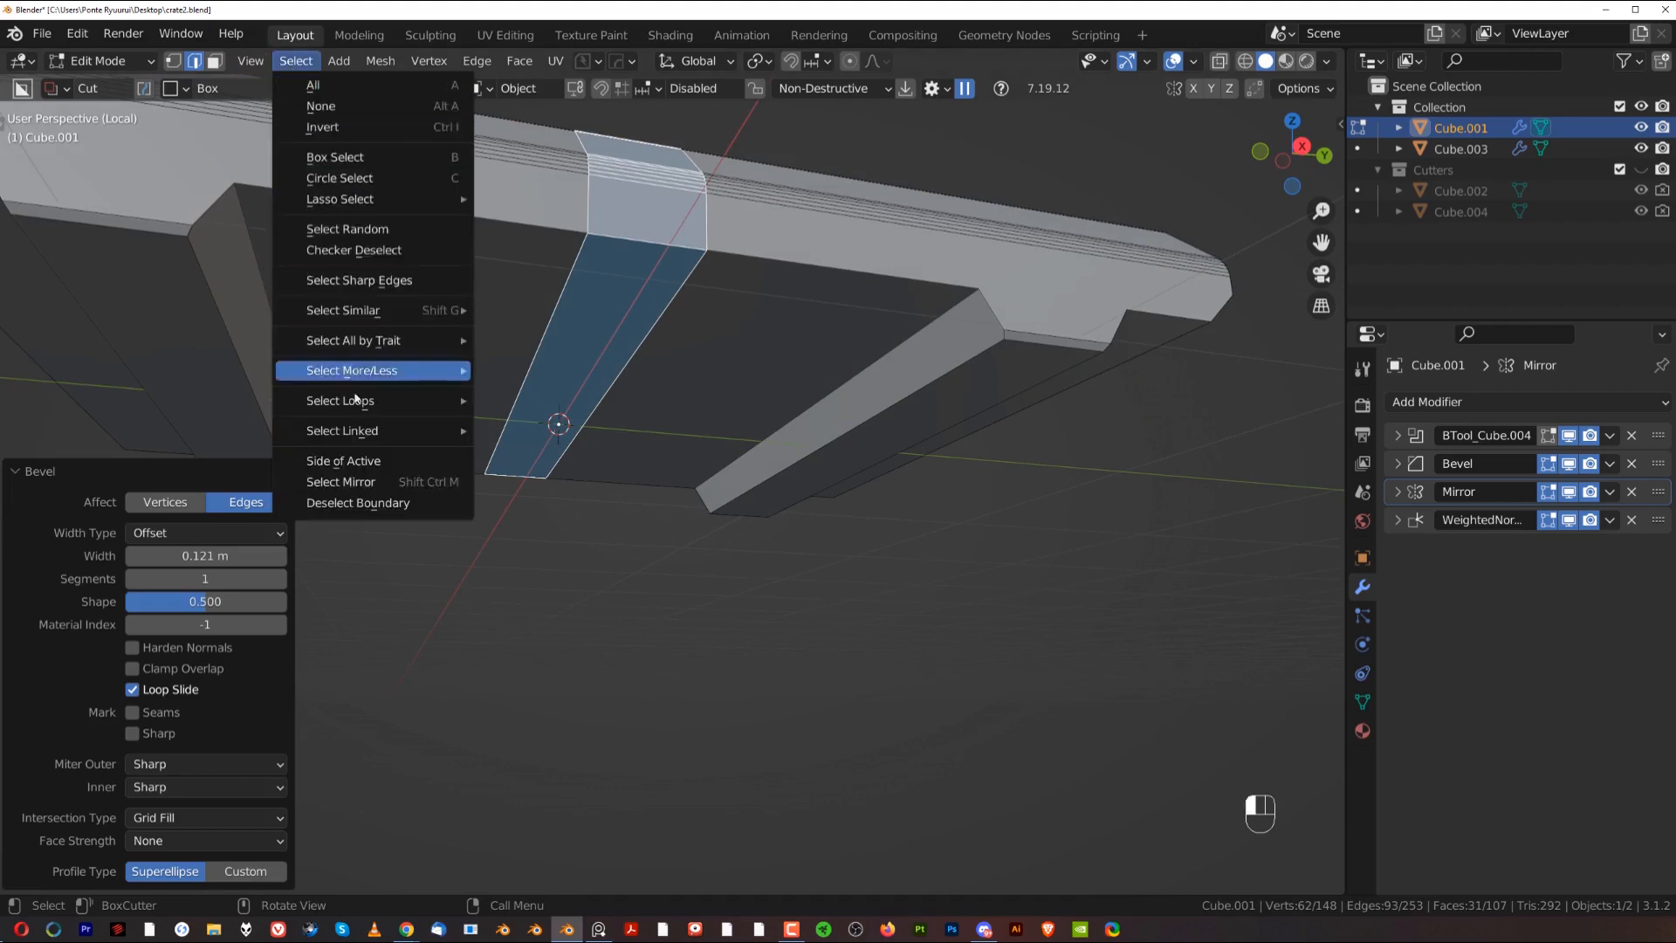
mouse_move(377, 442)
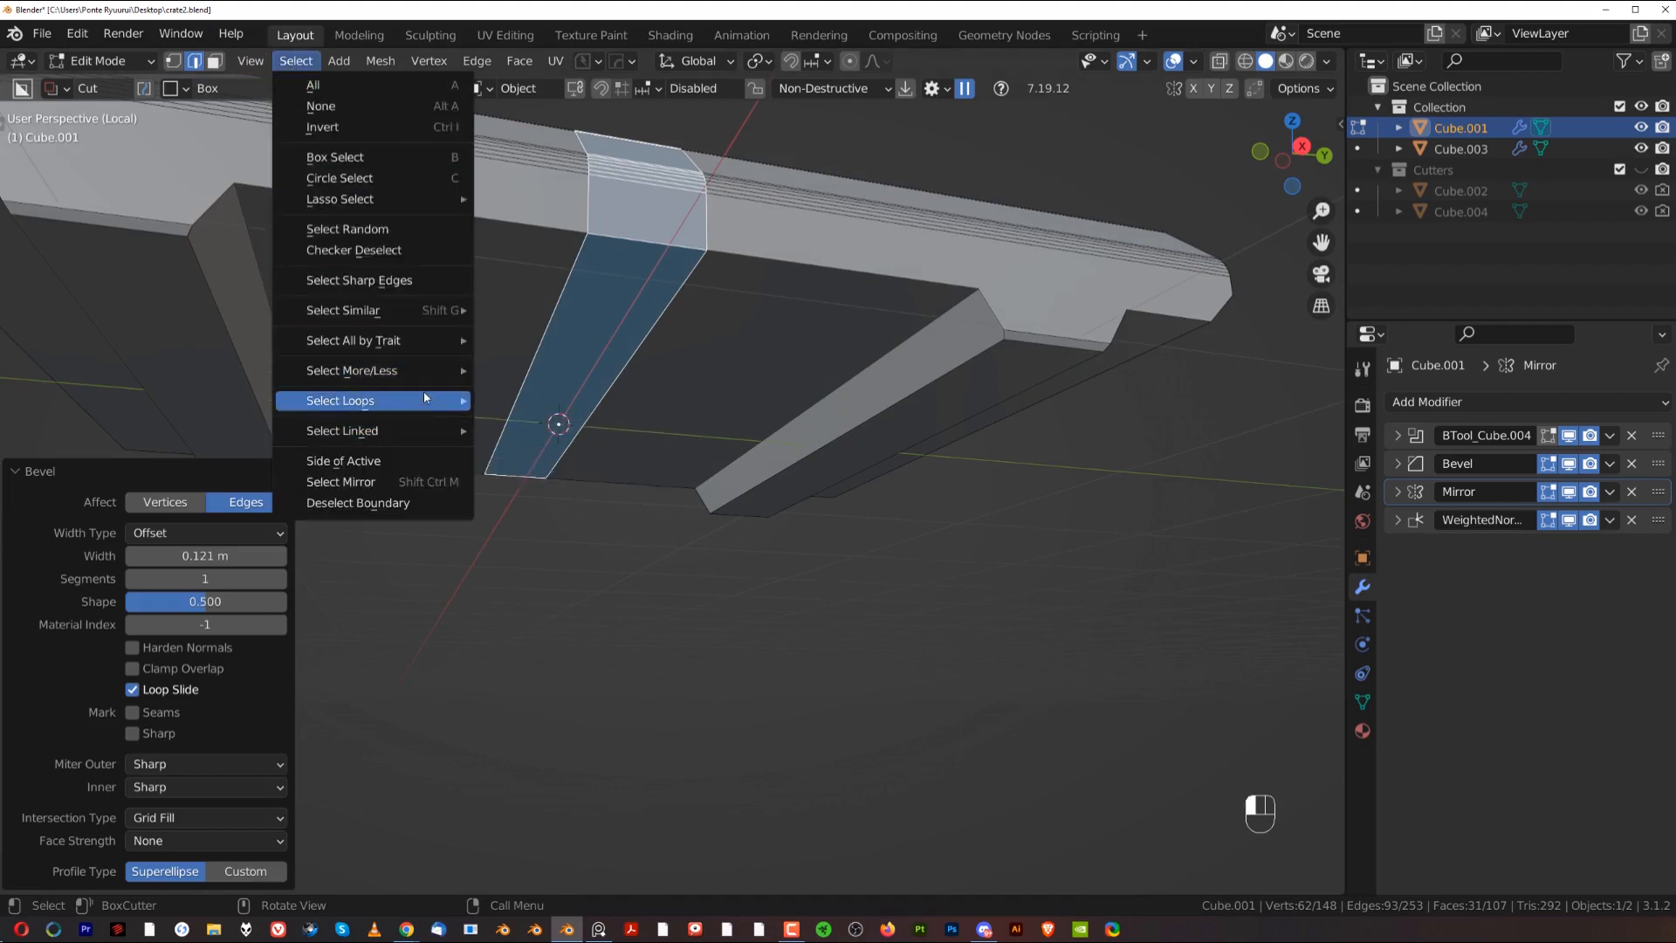
mouse_move(459, 400)
click(552, 472)
middle_drag(651, 370, 698, 447)
key(ctrl+b)
key(shift)
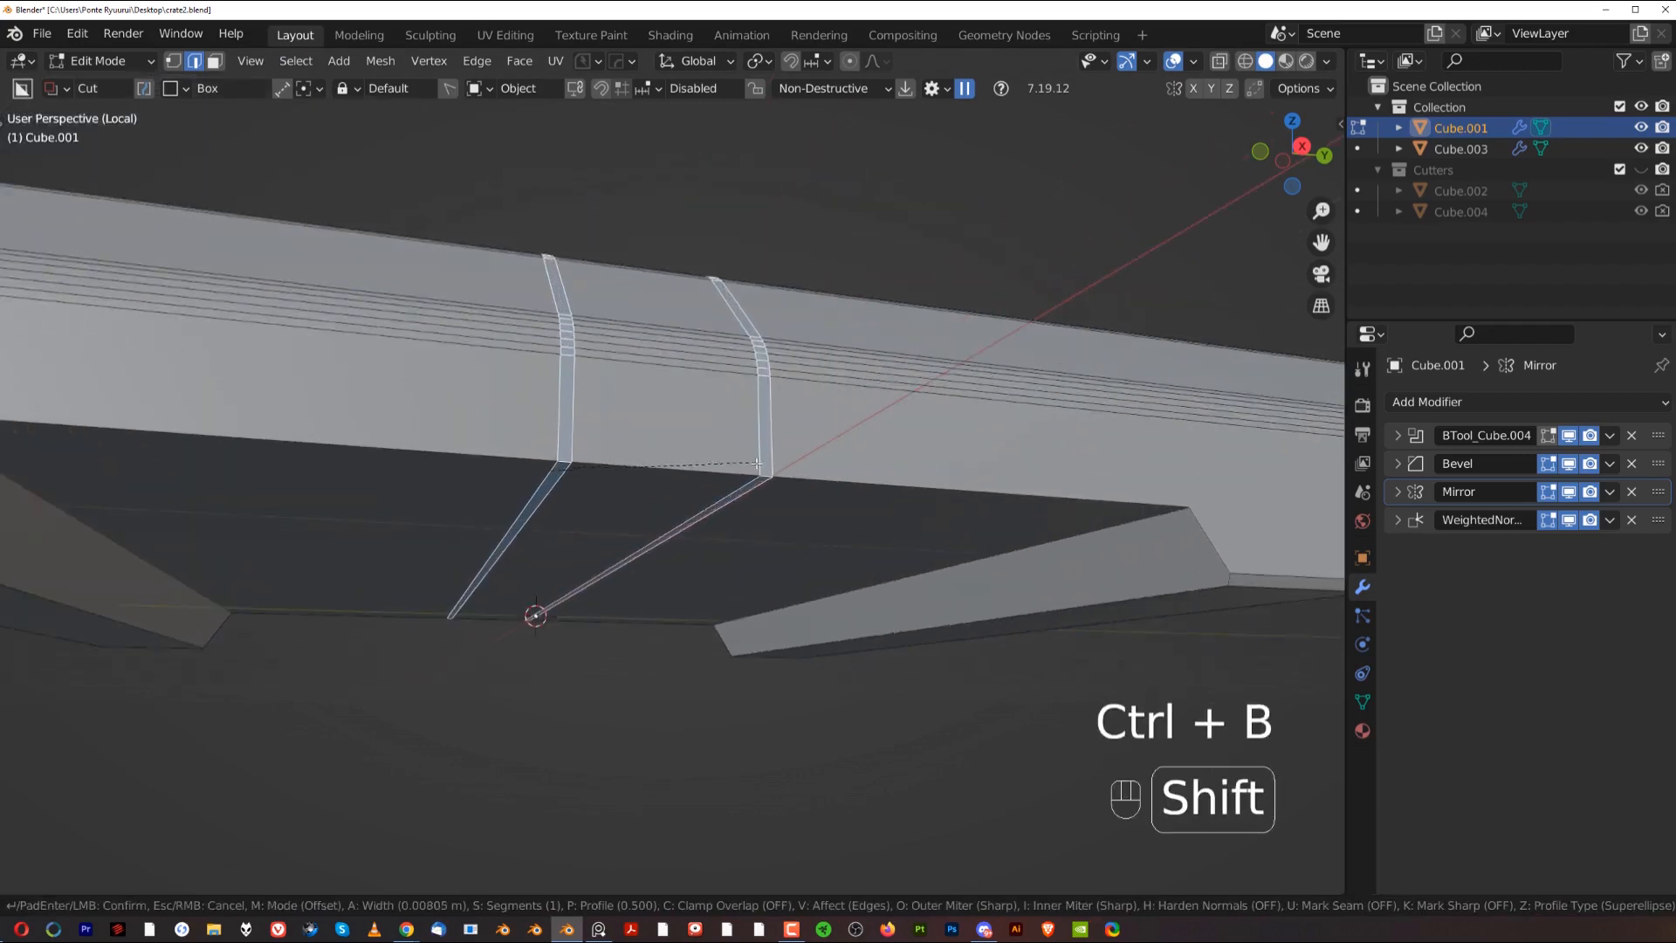
click(680, 461)
Step: Bevel the strip's front lower edge between the two narrow loops to form a sloped notch
click(680, 461)
key(ctrl+b)
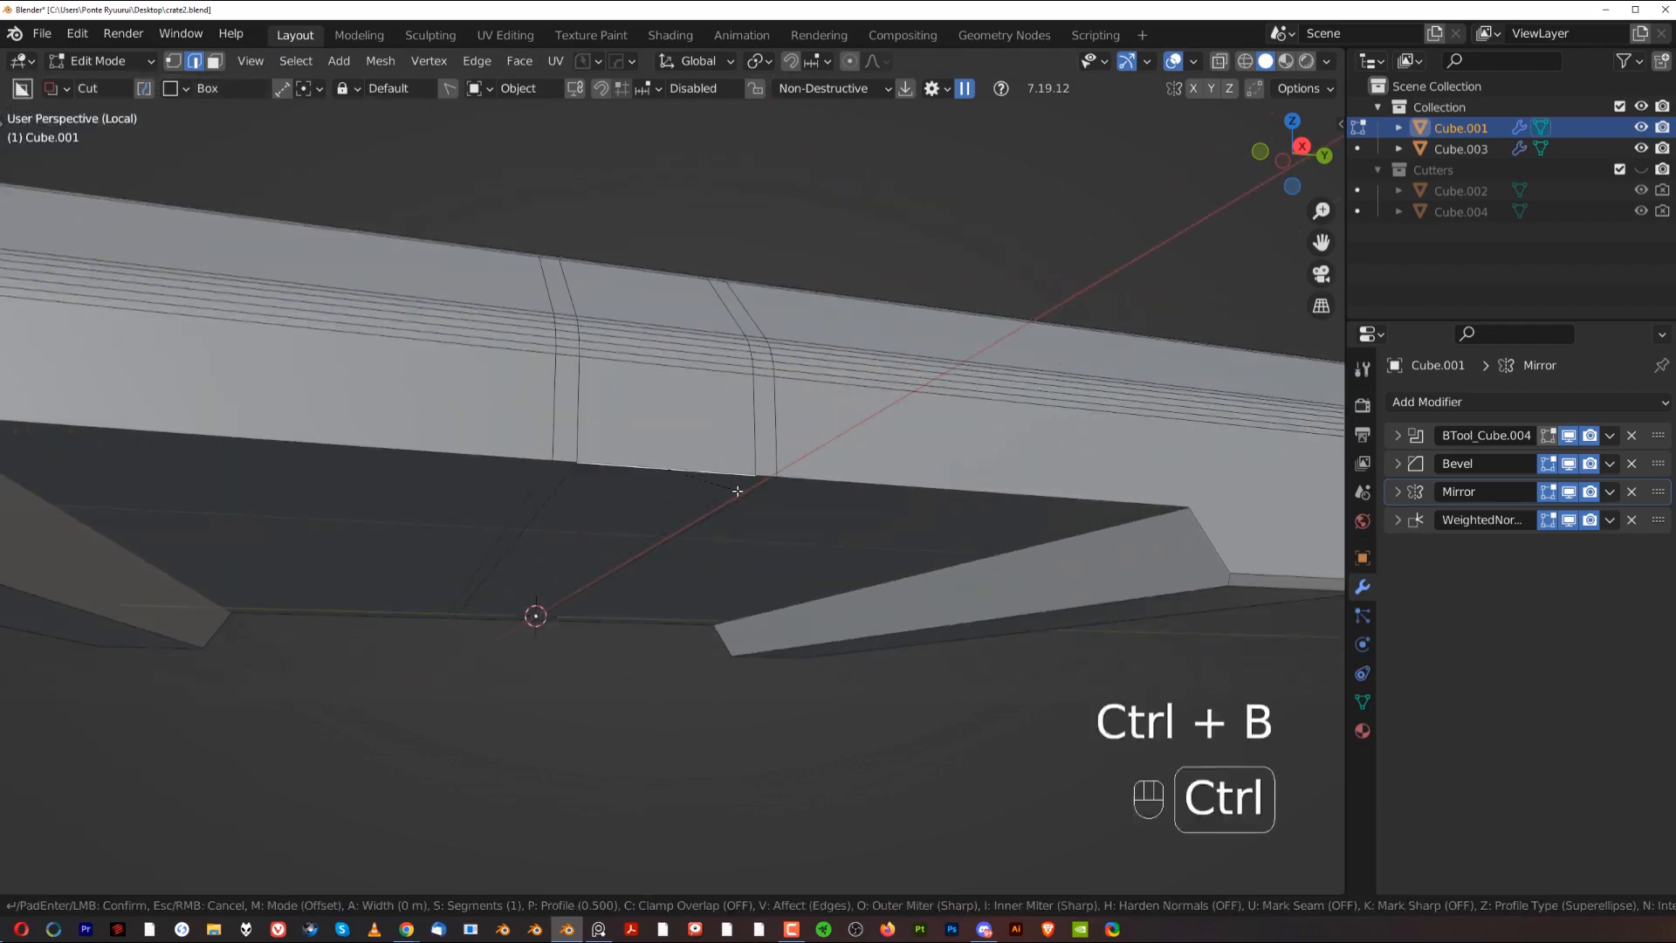
click(775, 534)
middle_drag(775, 534, 729, 563)
Step: Align the 3D cursor to the large sloped face of the notch
key(Tab)
click(973, 503)
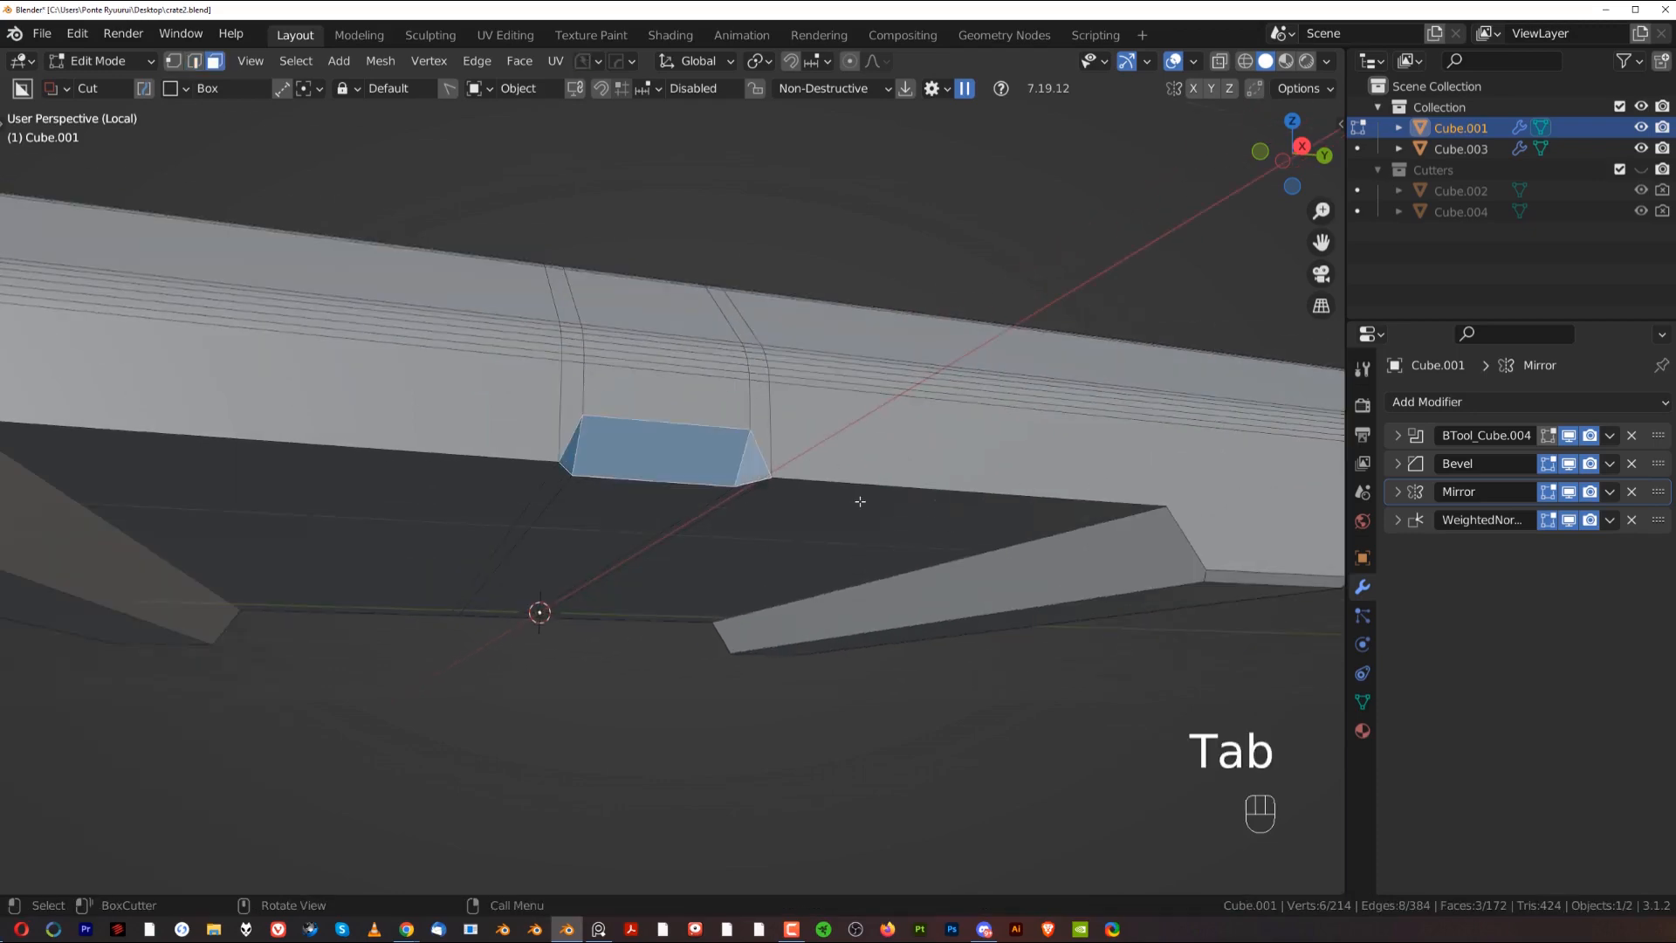
scroll(717, 569, up, 3)
key(shift+s)
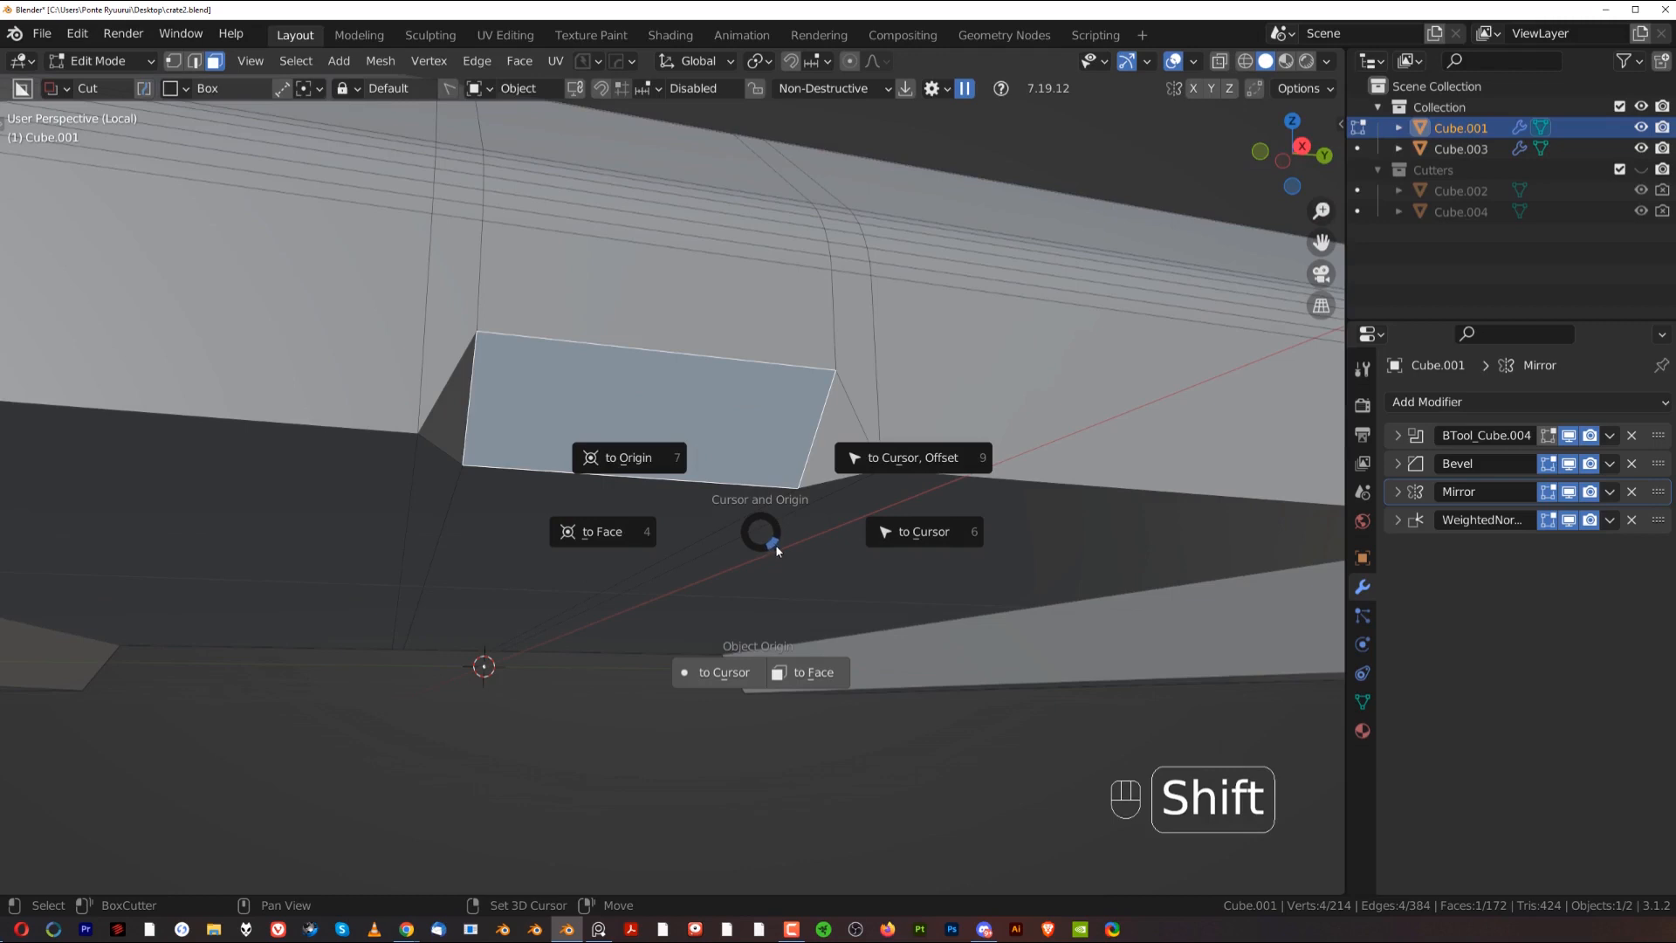
click(611, 535)
middle_drag(611, 534, 760, 454)
scroll(730, 498, up, 3)
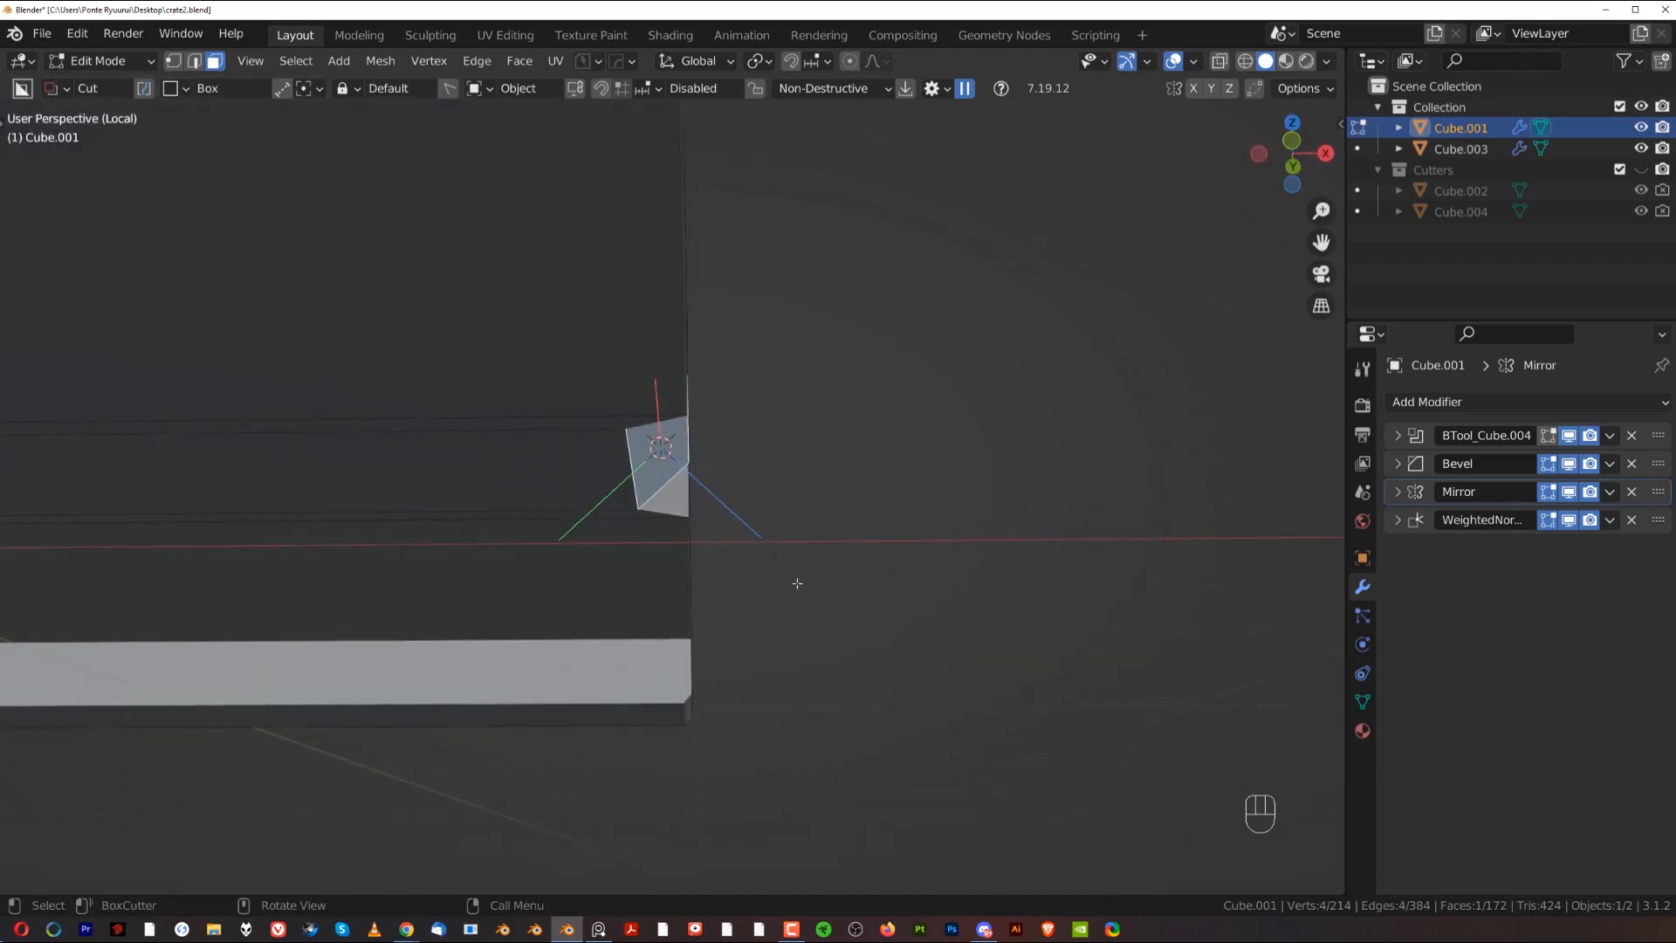
Step: Return to Object Mode, add a cube at the 3D cursor and scale it to 0.230
middle_drag(797, 584, 751, 367)
key(Tab)
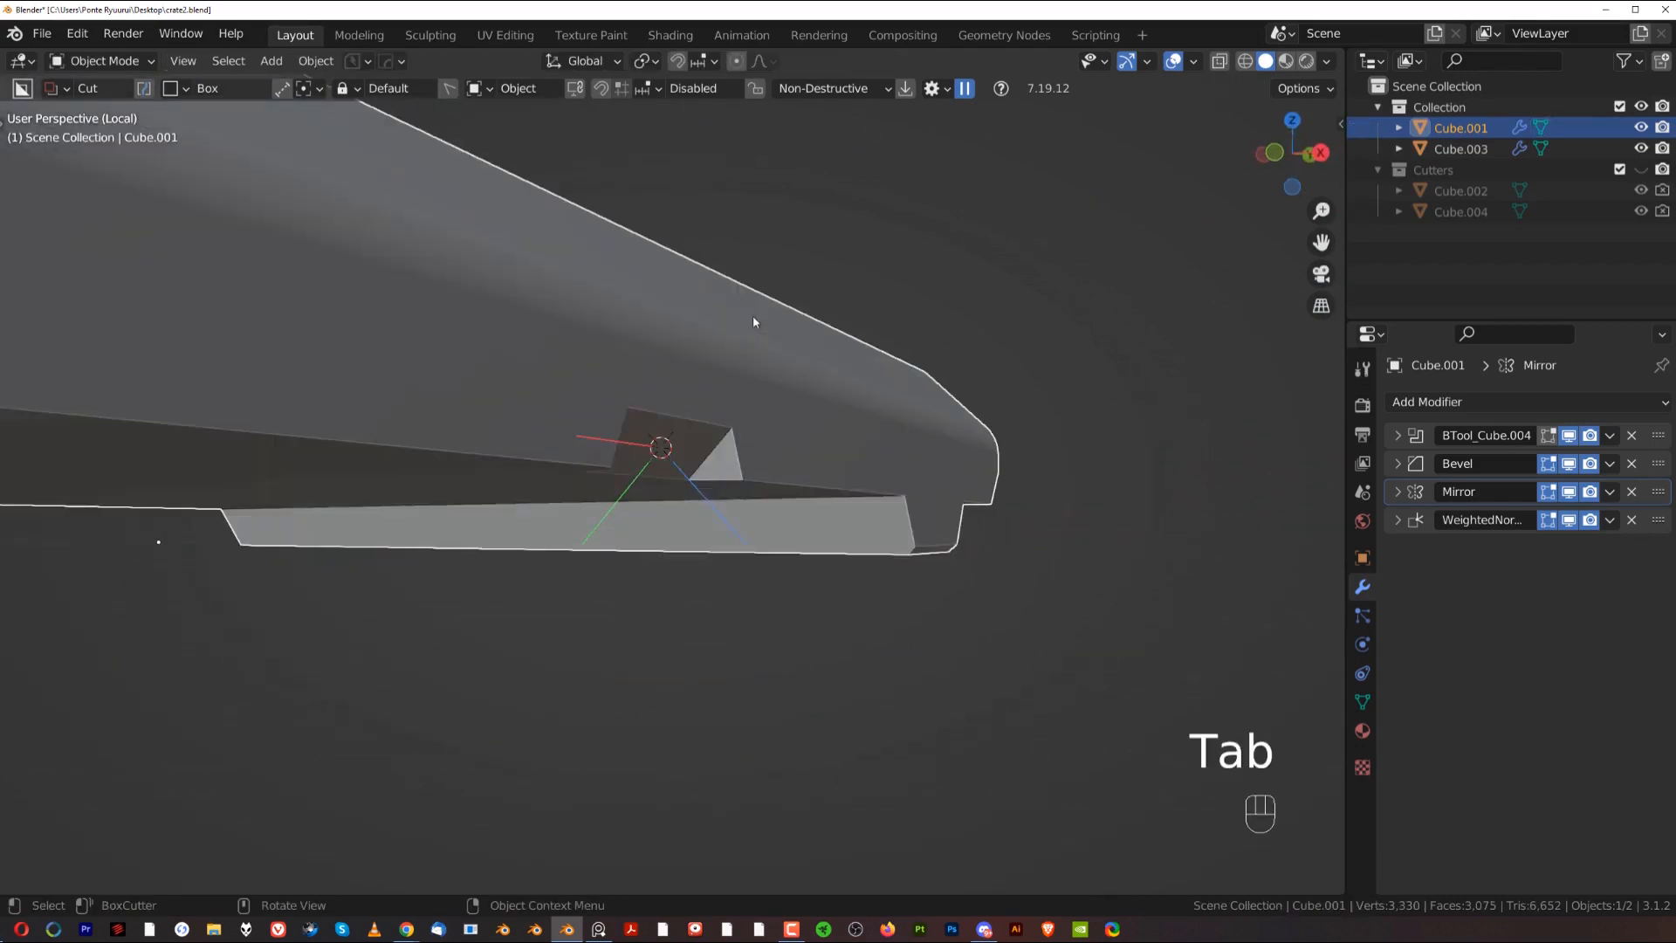
key(shift+a)
mouse_move(819, 428)
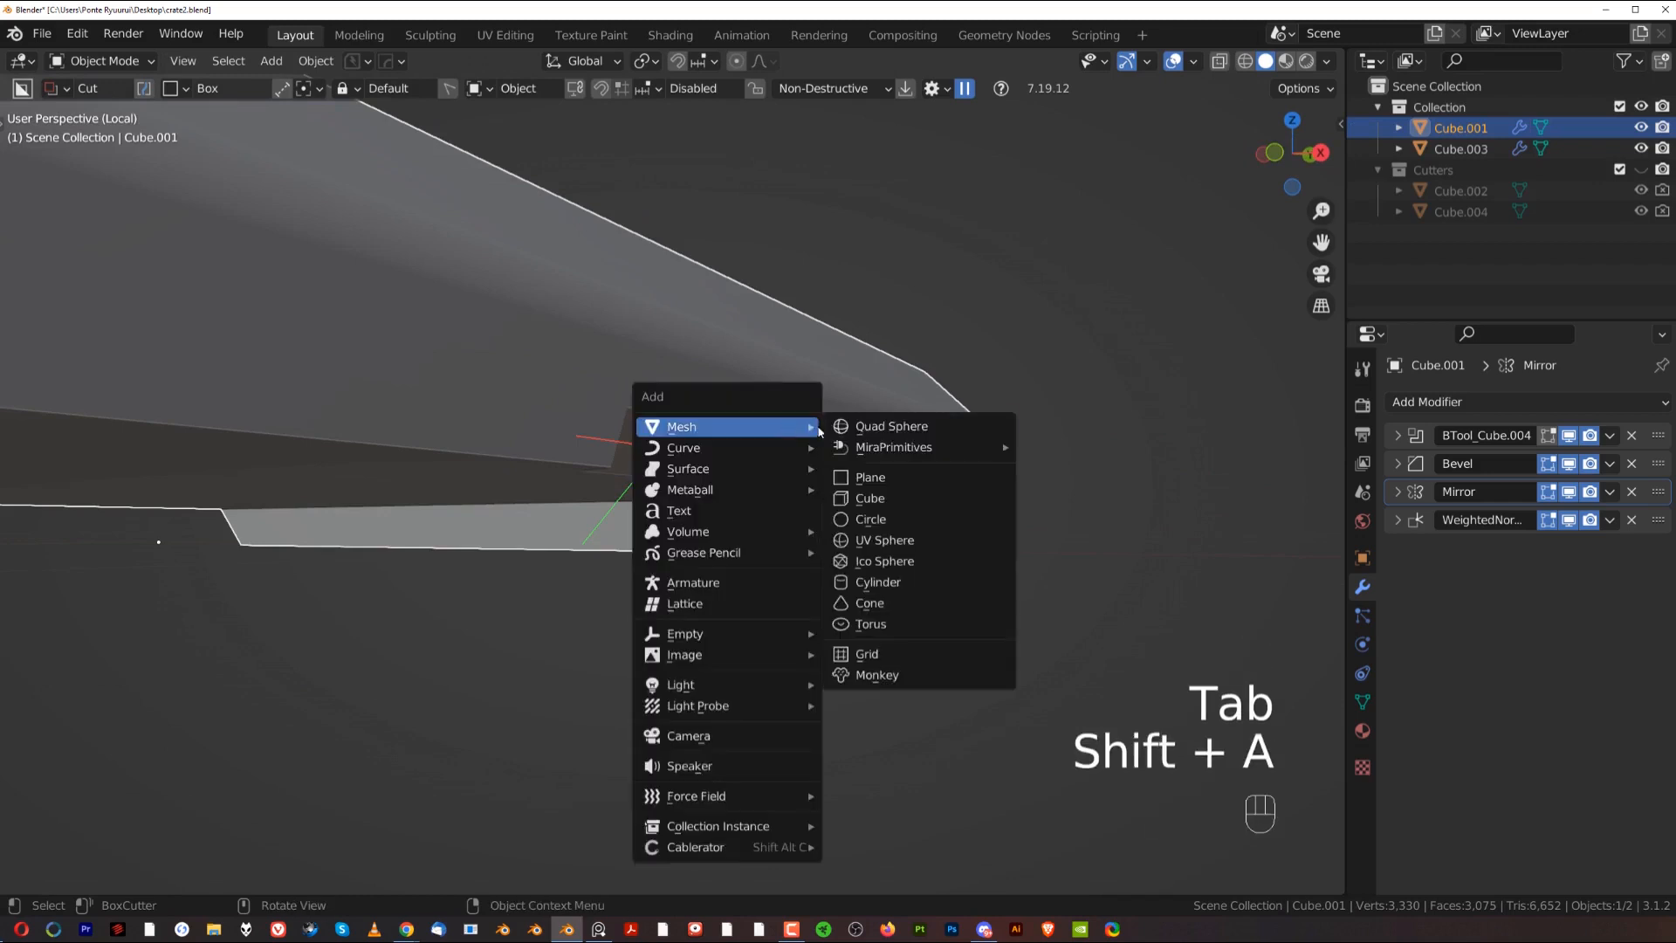
click(912, 498)
scroll(913, 543, down, 5)
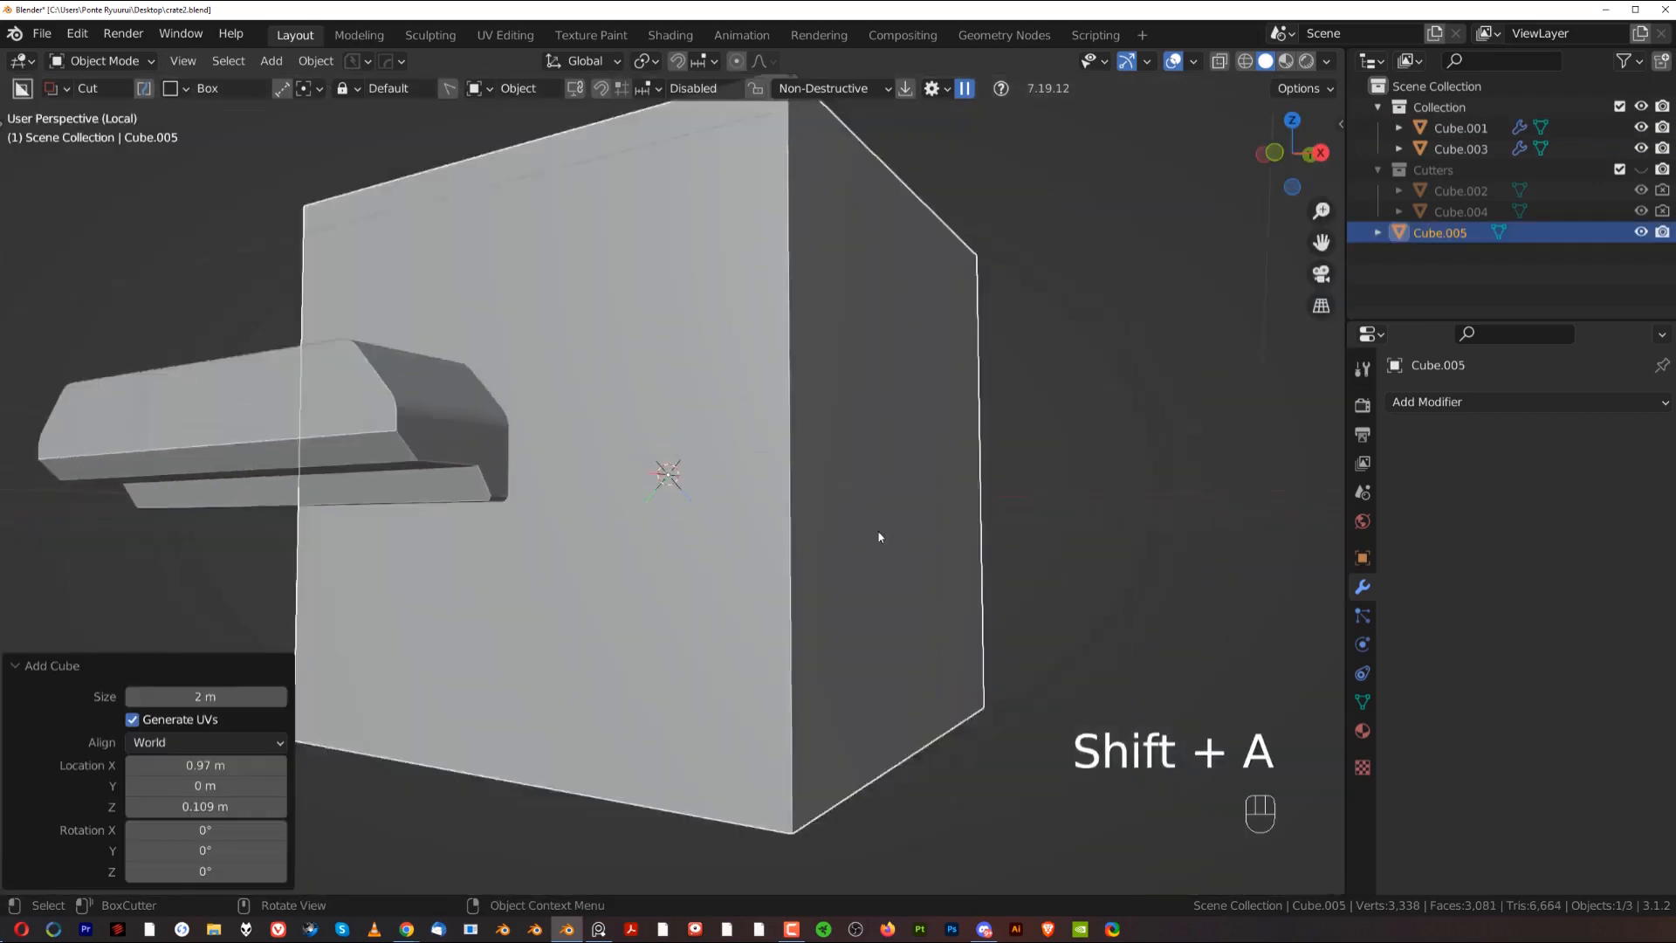
scroll(977, 557, up, 2)
key(s)
click(779, 509)
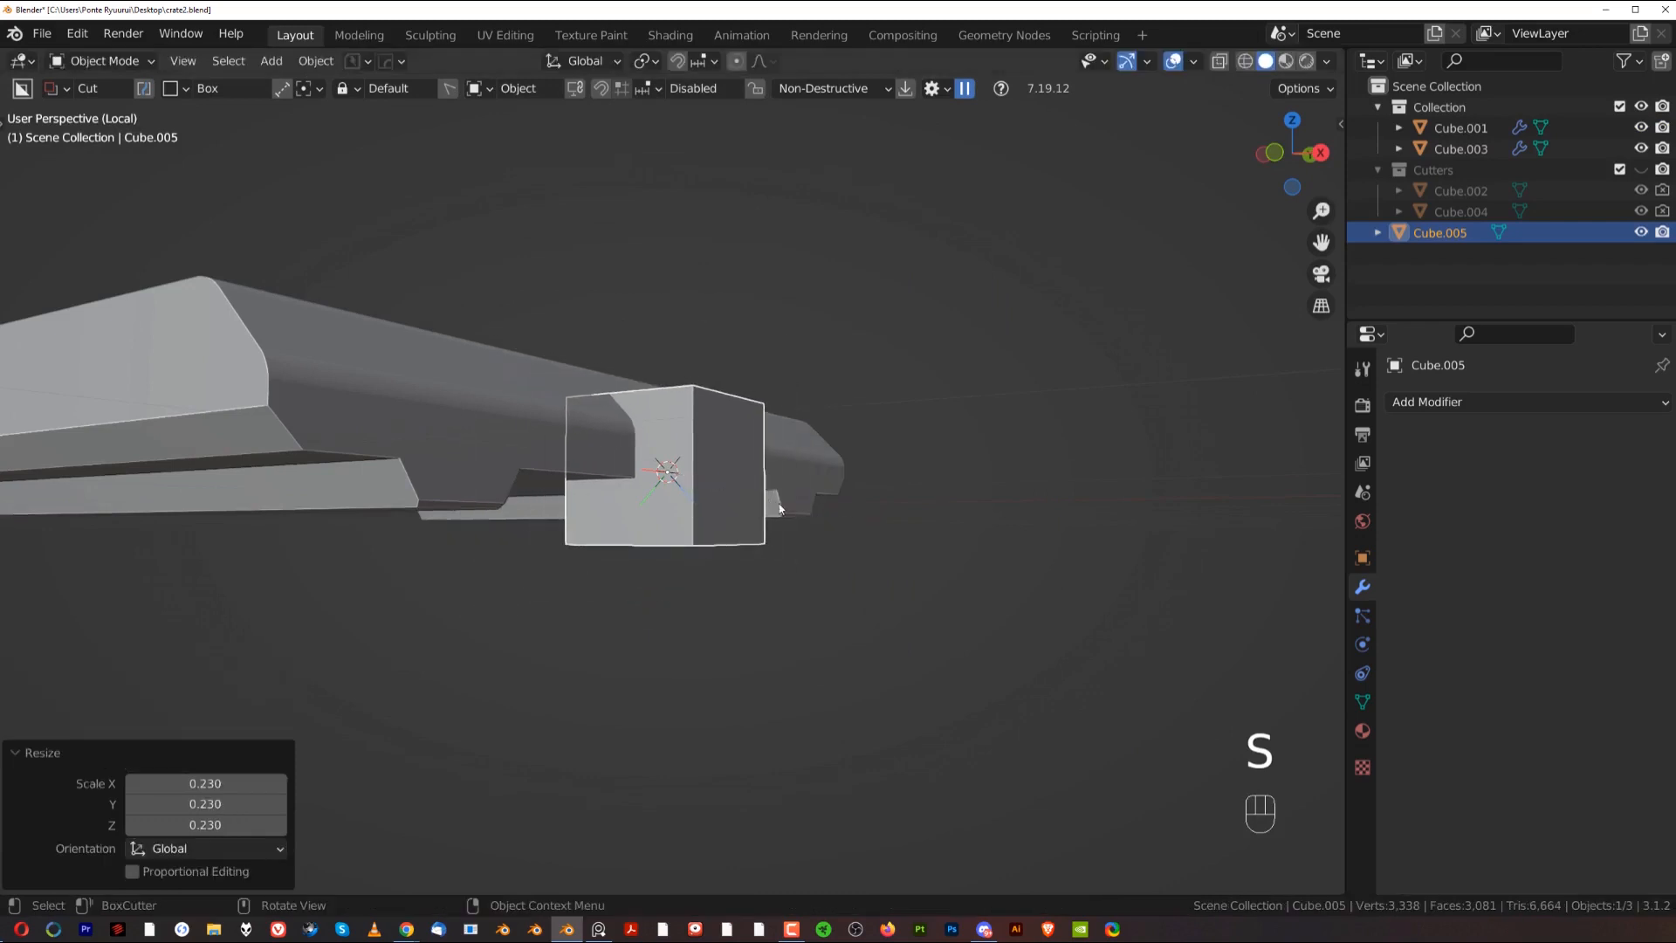
Step: Snap the cube to the 3D cursor so it matches the cursor's orientation, and scale it by 0.115
key(shift+s)
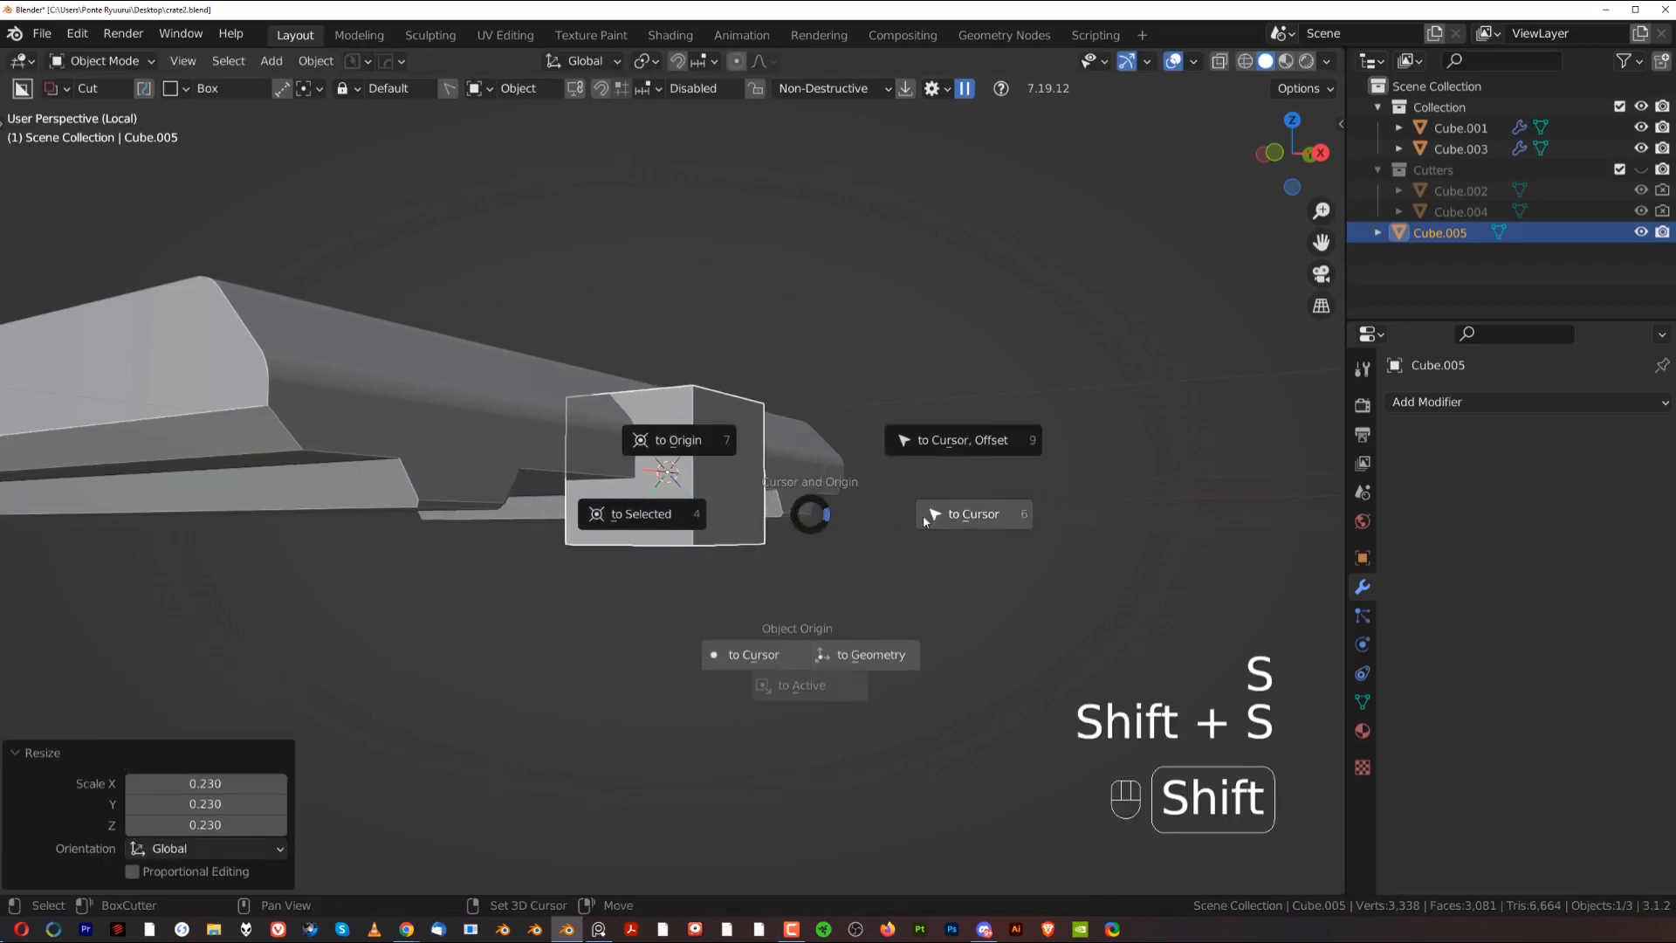
click(973, 515)
scroll(930, 515, up, 2)
key(s)
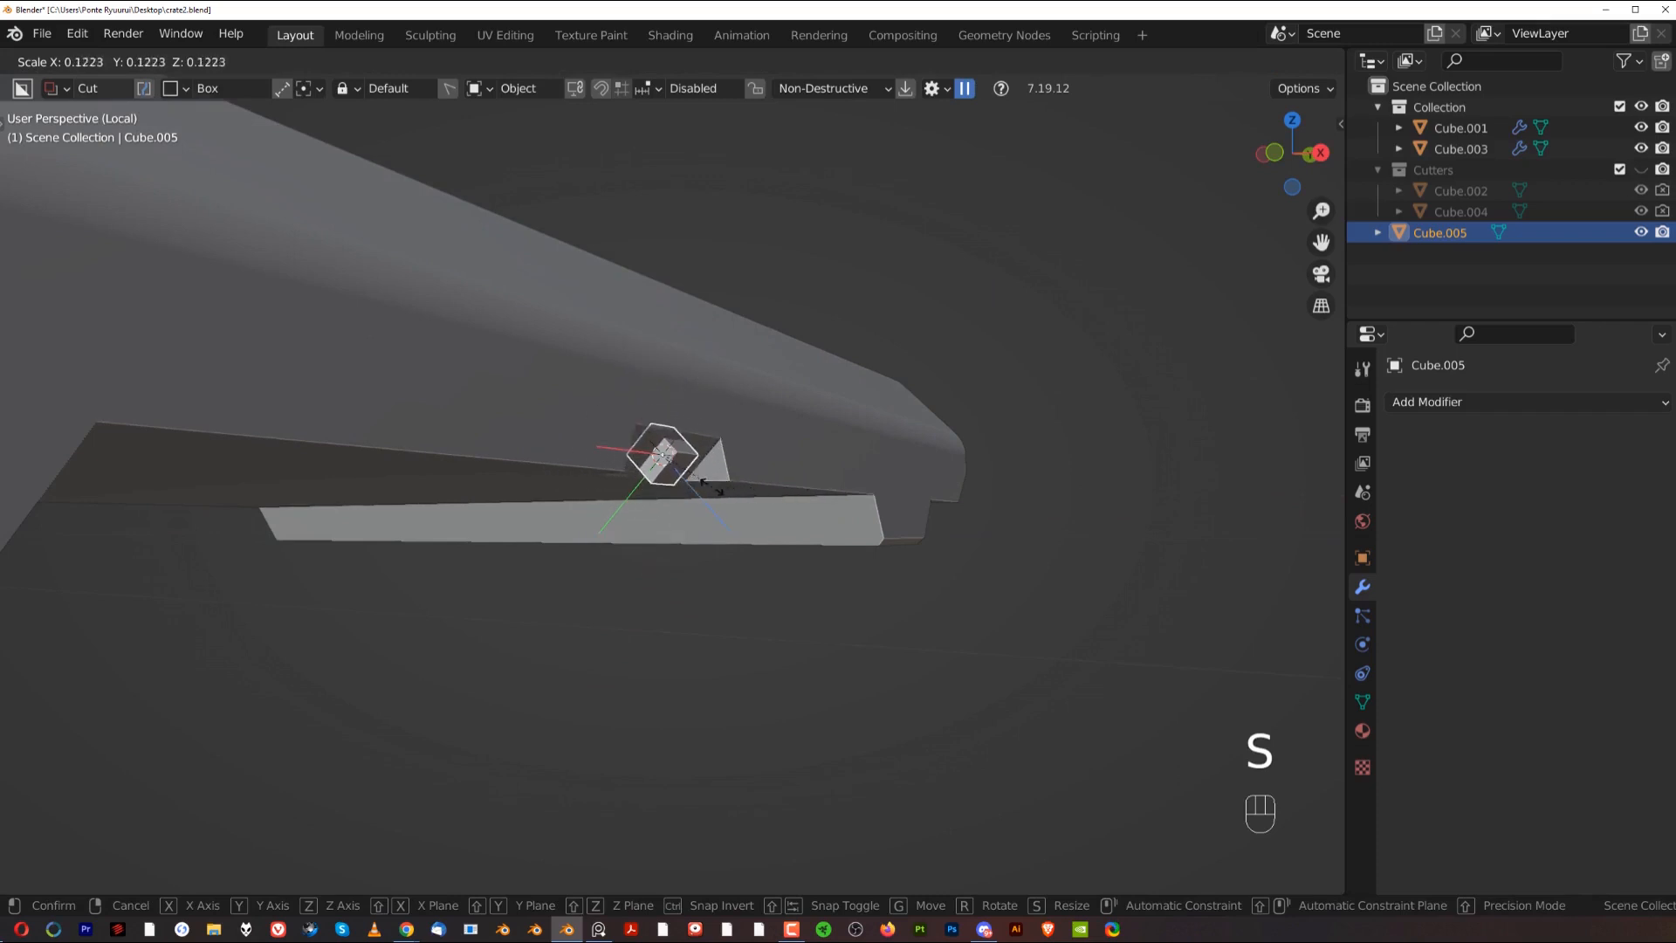
click(712, 491)
Step: Stretch the cube along the global Y axis within the notch face and apply its scale
scroll(736, 500, up, 2)
middle_drag(652, 461, 857, 437)
key(s)
key(y)
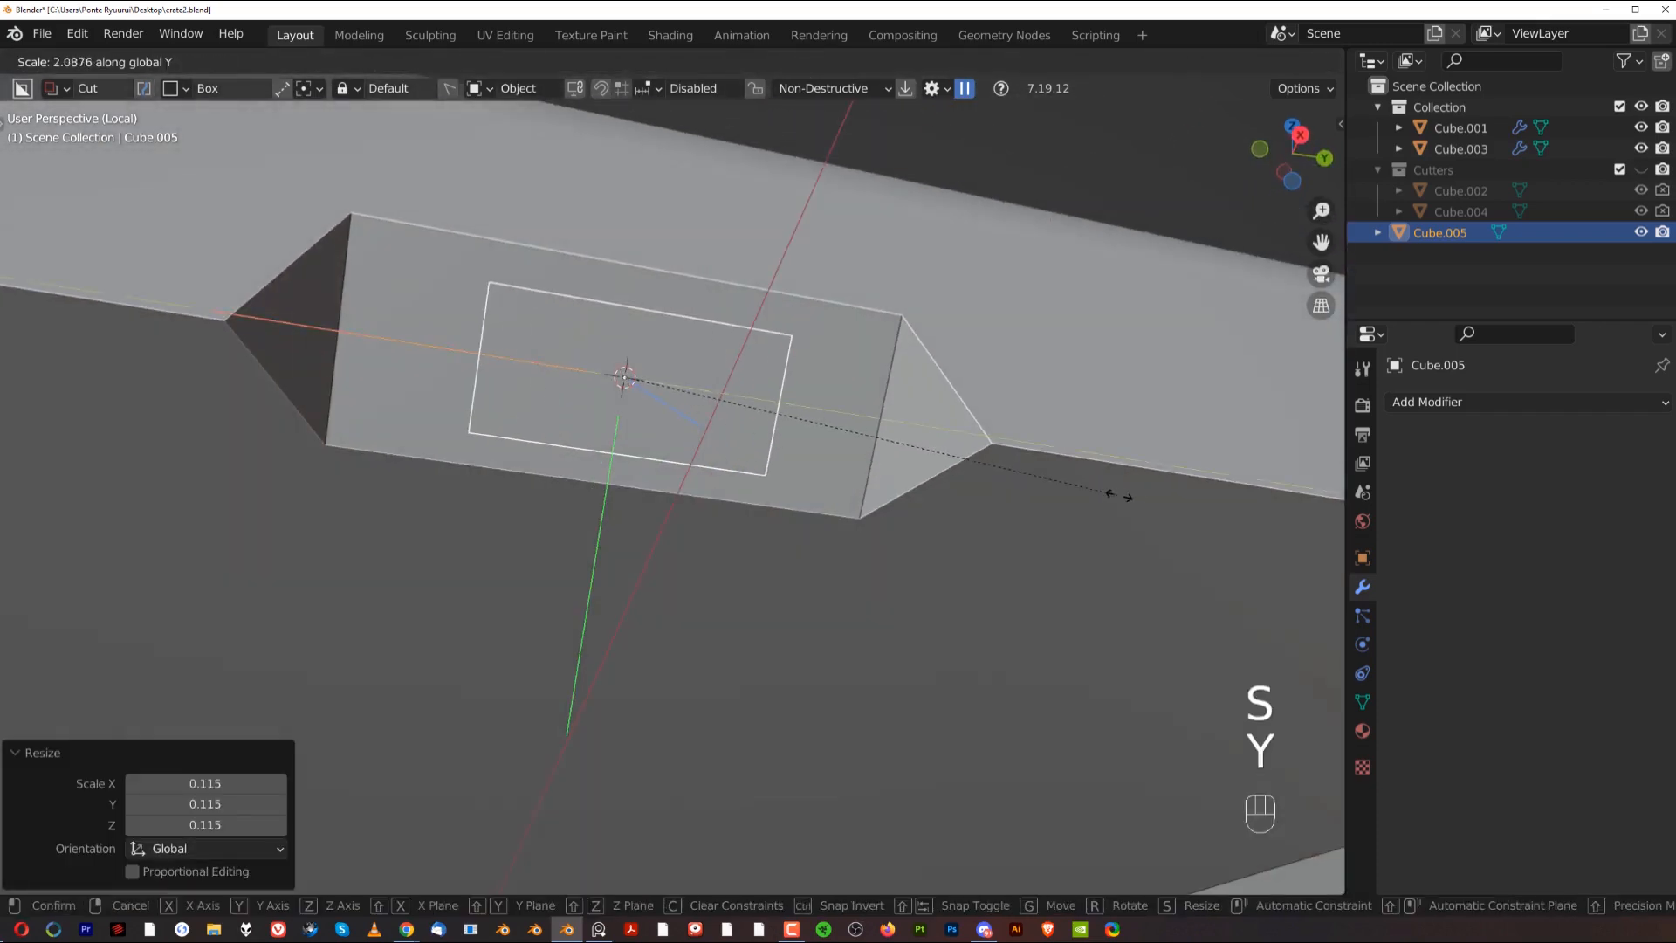
click(1305, 534)
middle_drag(1305, 534, 738, 468)
key(ctrl+a)
click(802, 371)
Step: Round the cube's four depth edges with a 0.00943 m bevel of 6 segments
key(Tab)
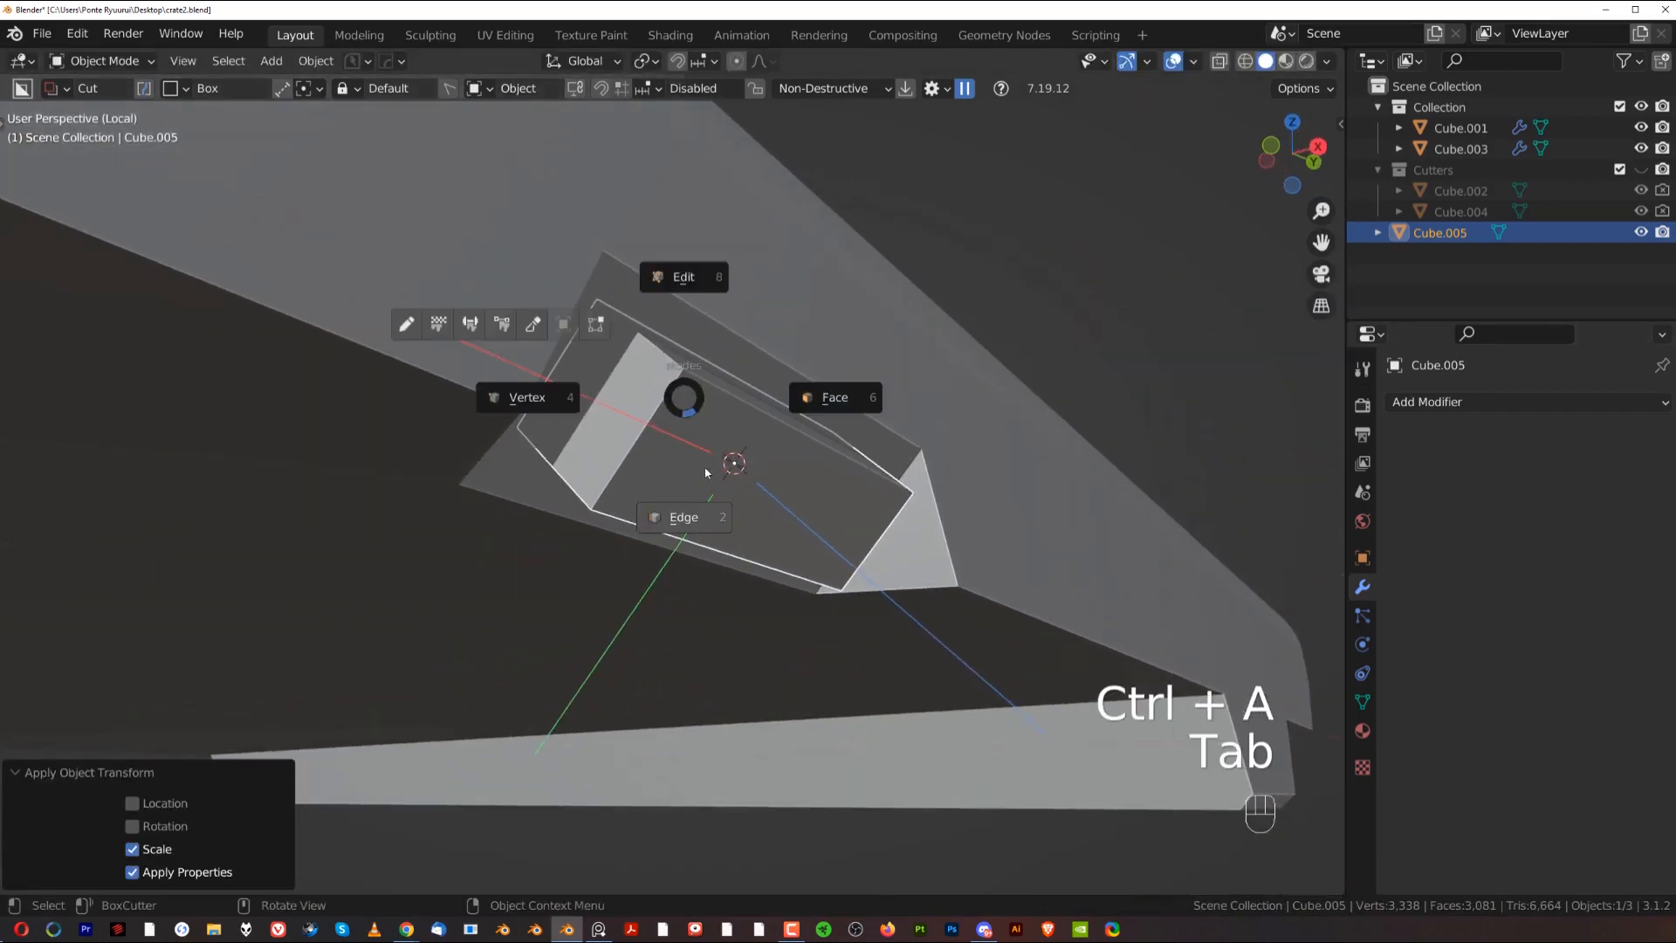
click(690, 518)
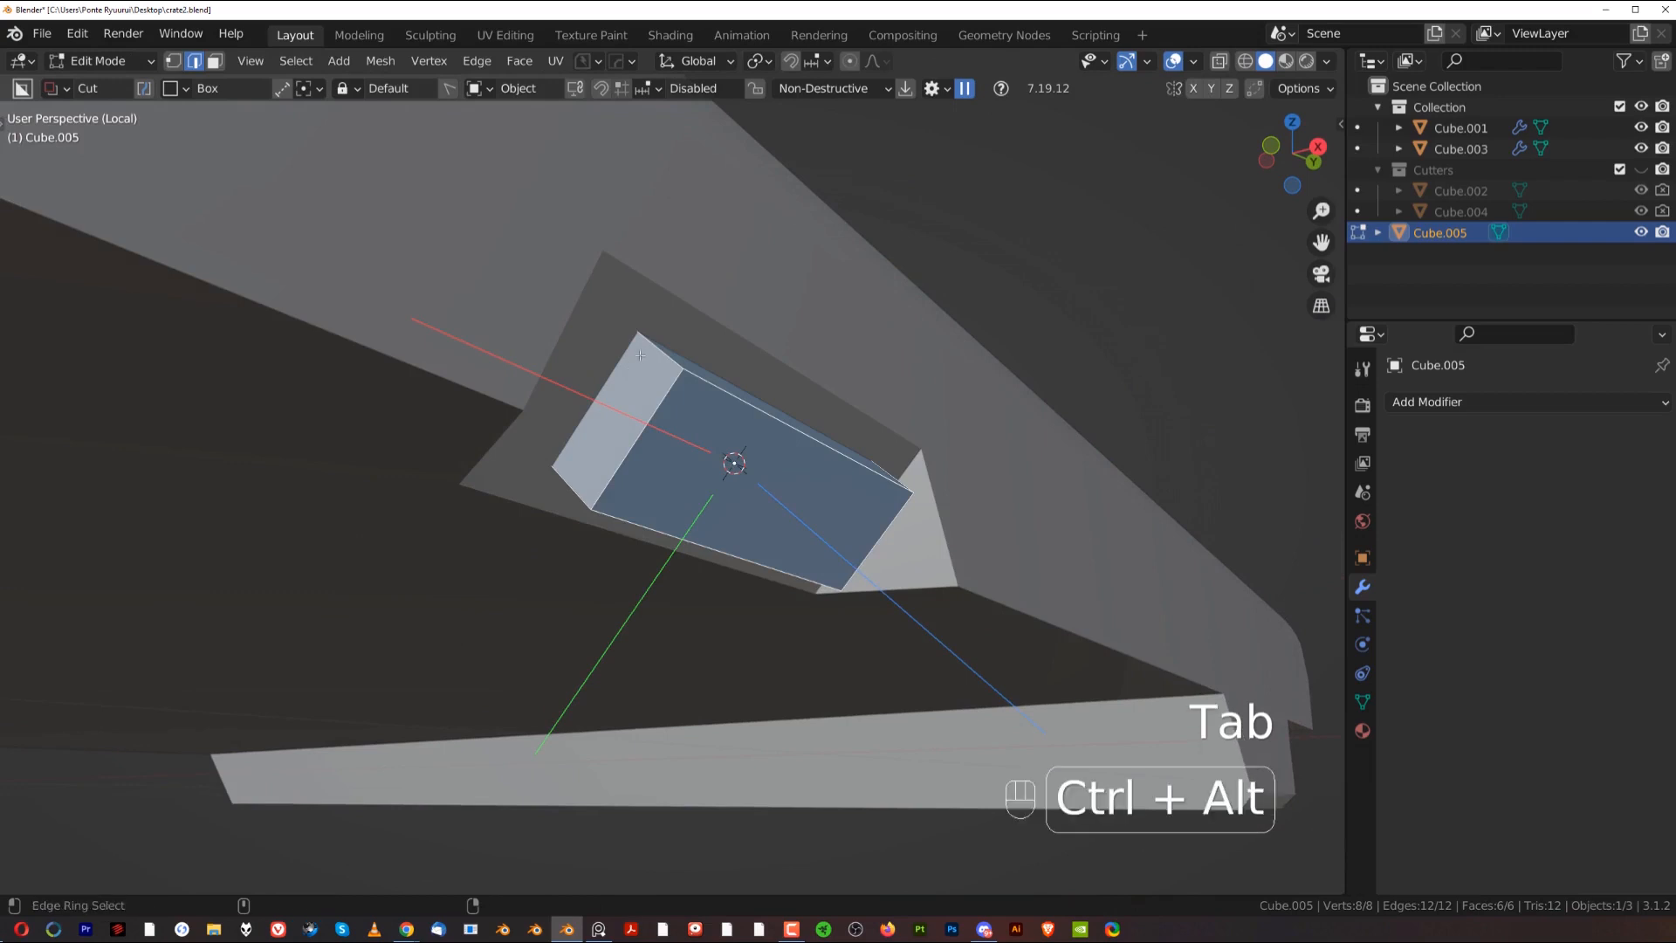
ctrl+alt+click(644, 353)
key(ctrl+b)
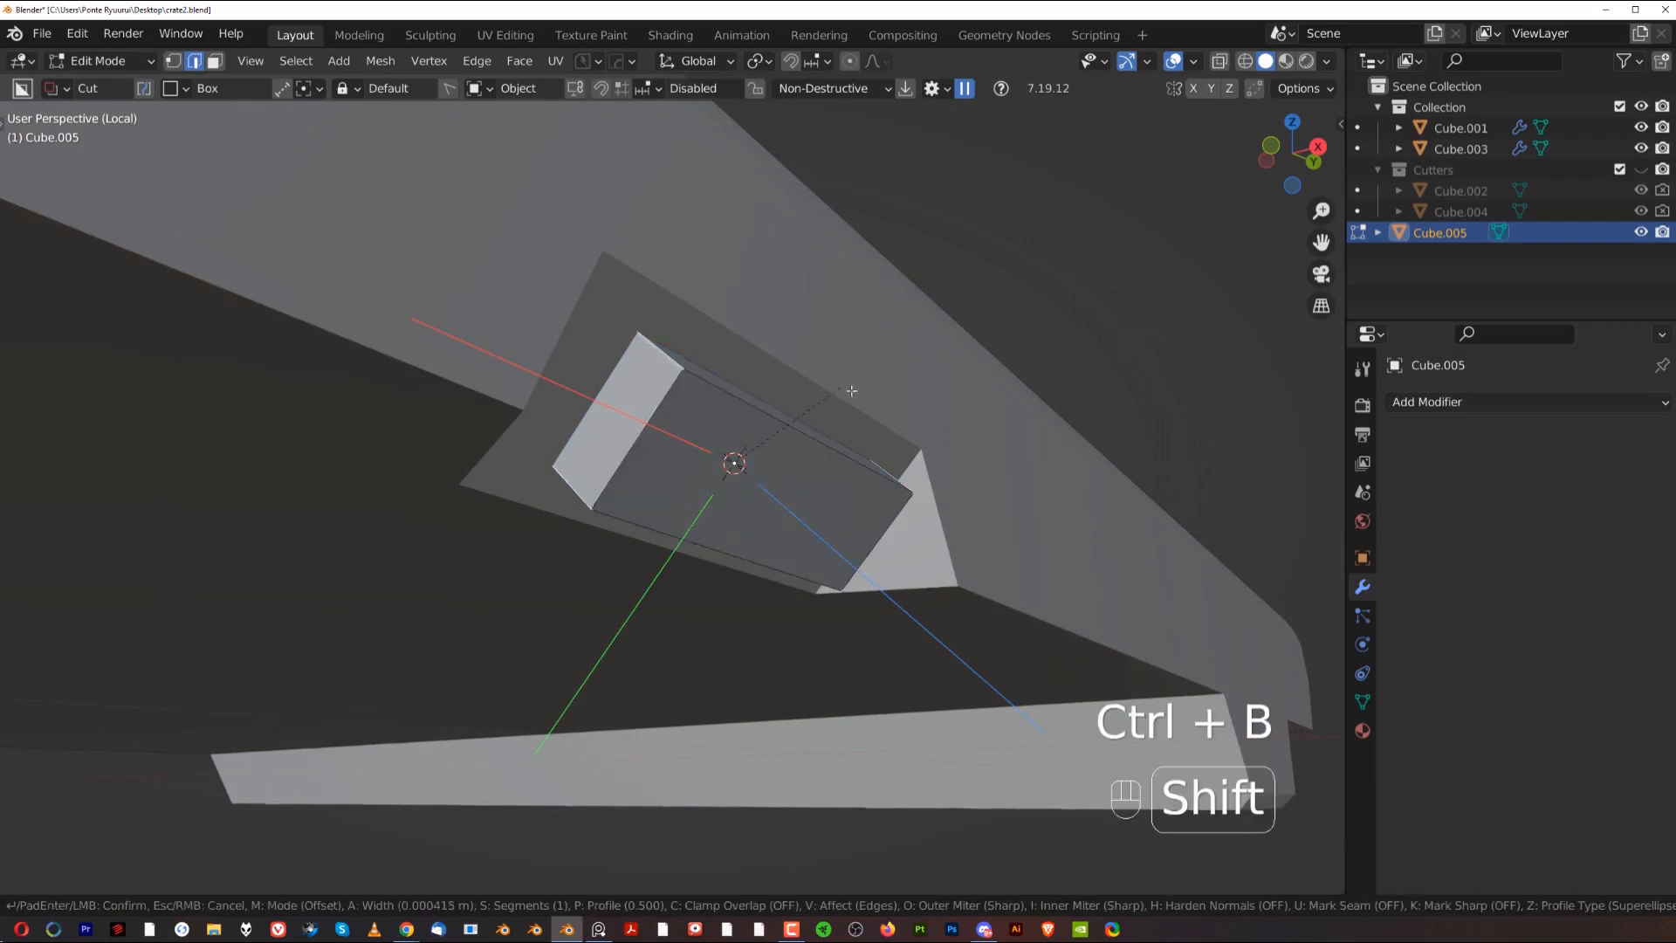
click(1093, 413)
Step: Return to Object Mode, shade the rounded block smooth and enable Auto Smooth at 30°
key(Tab)
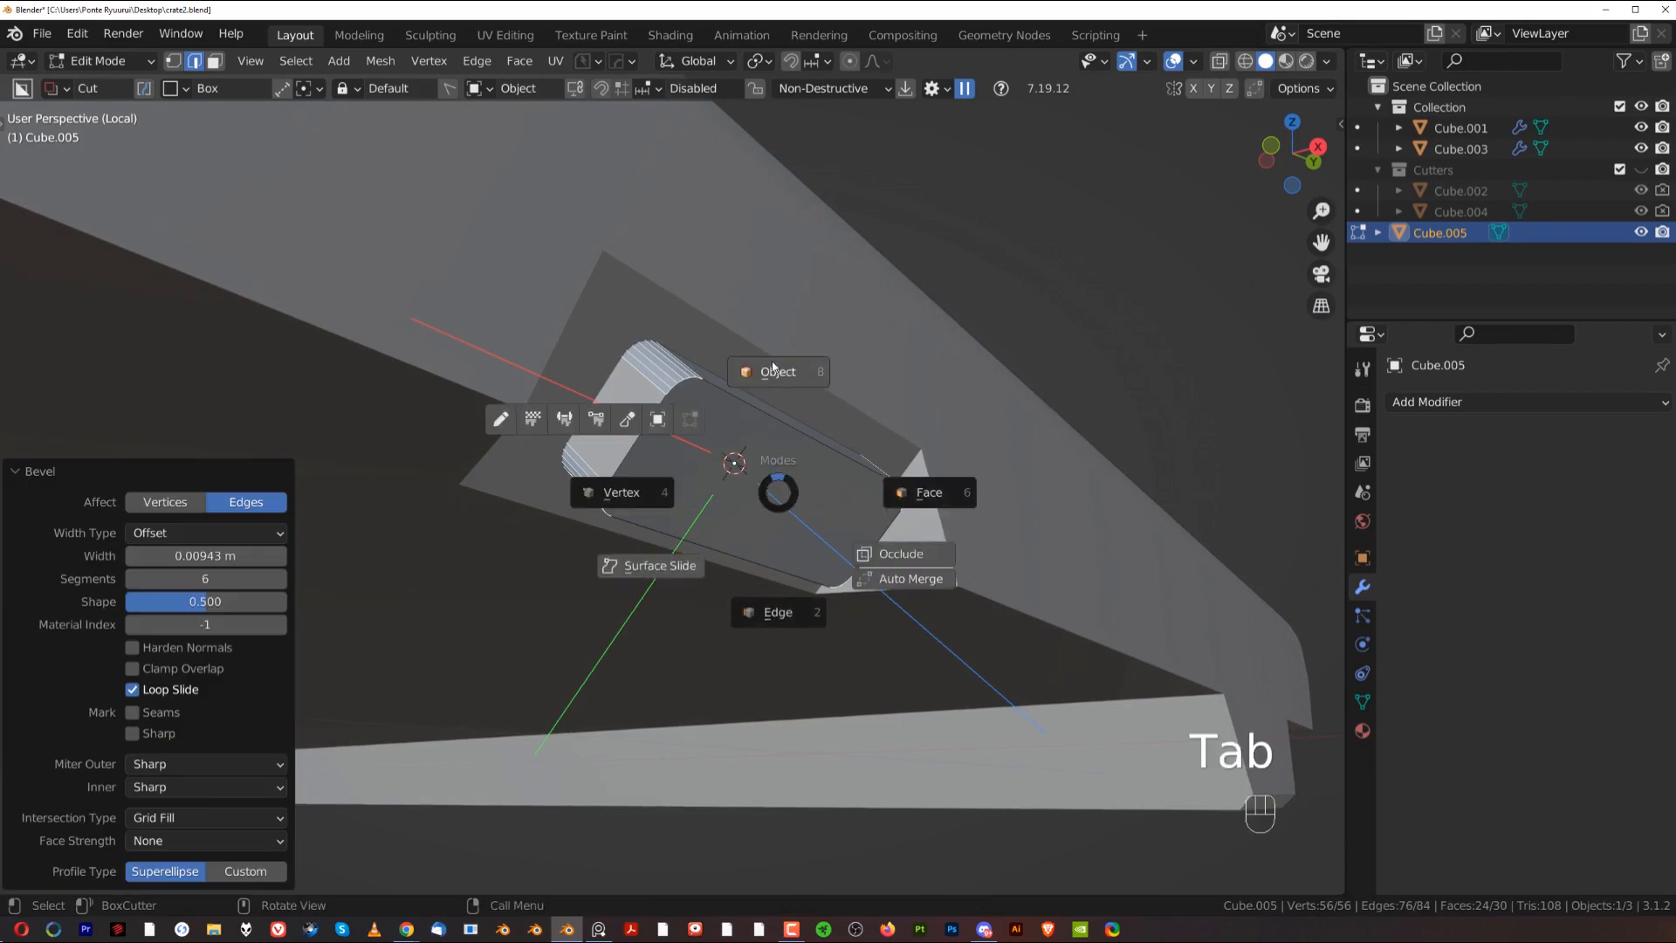
click(776, 376)
right_click(743, 437)
click(743, 436)
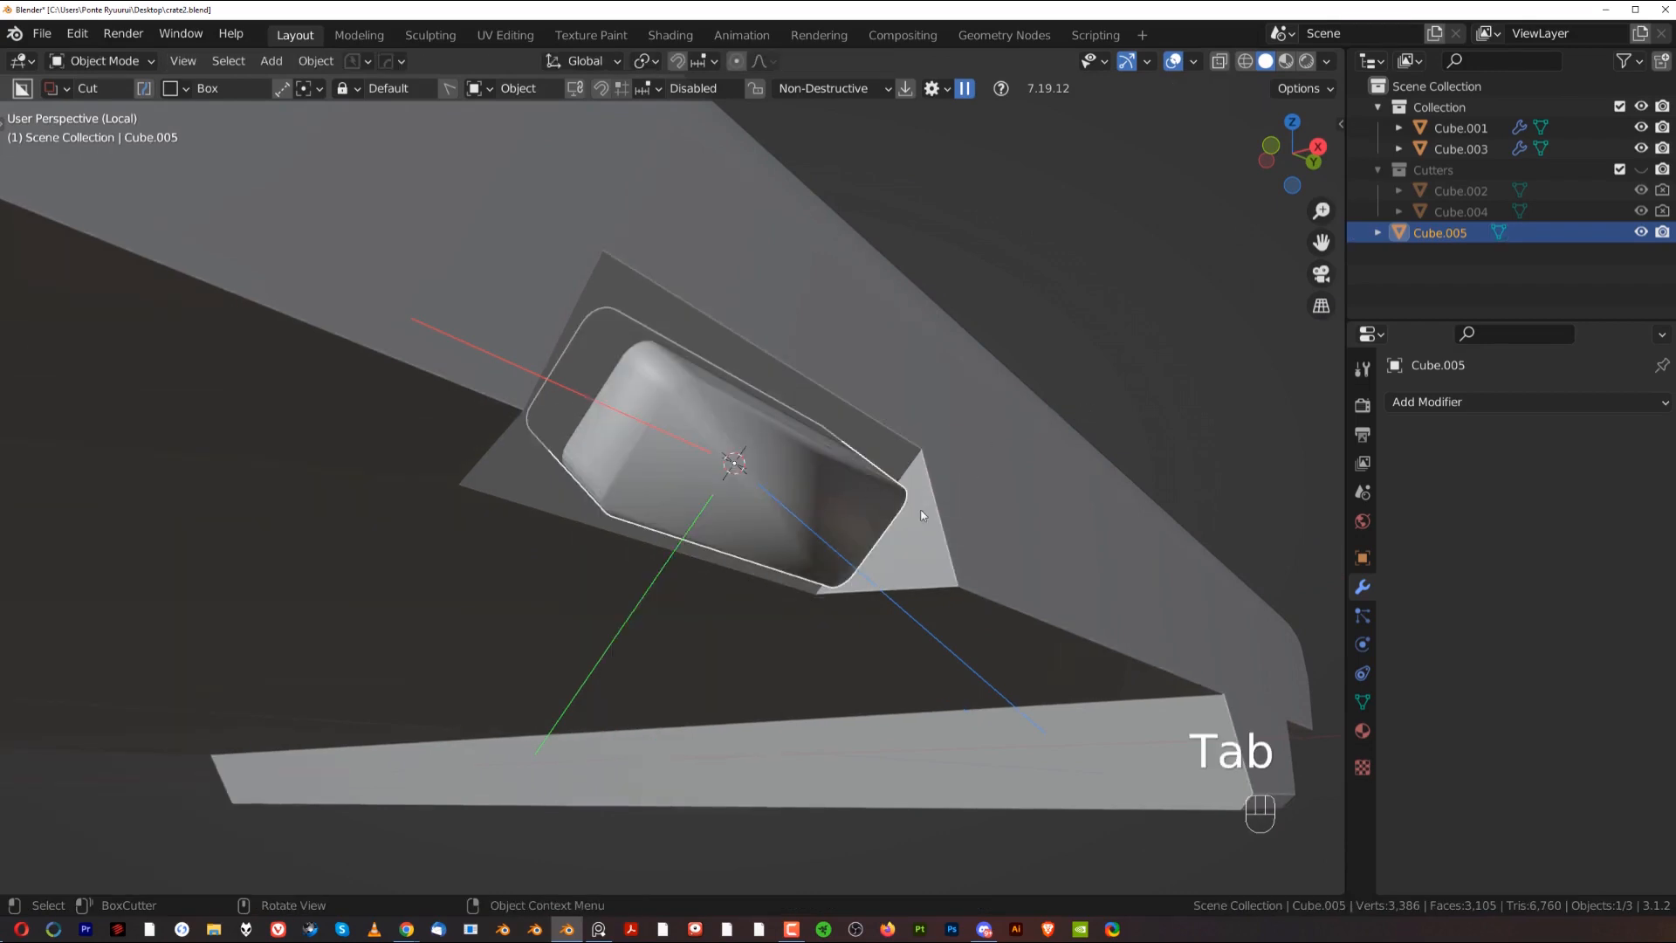
click(1363, 701)
click(1504, 833)
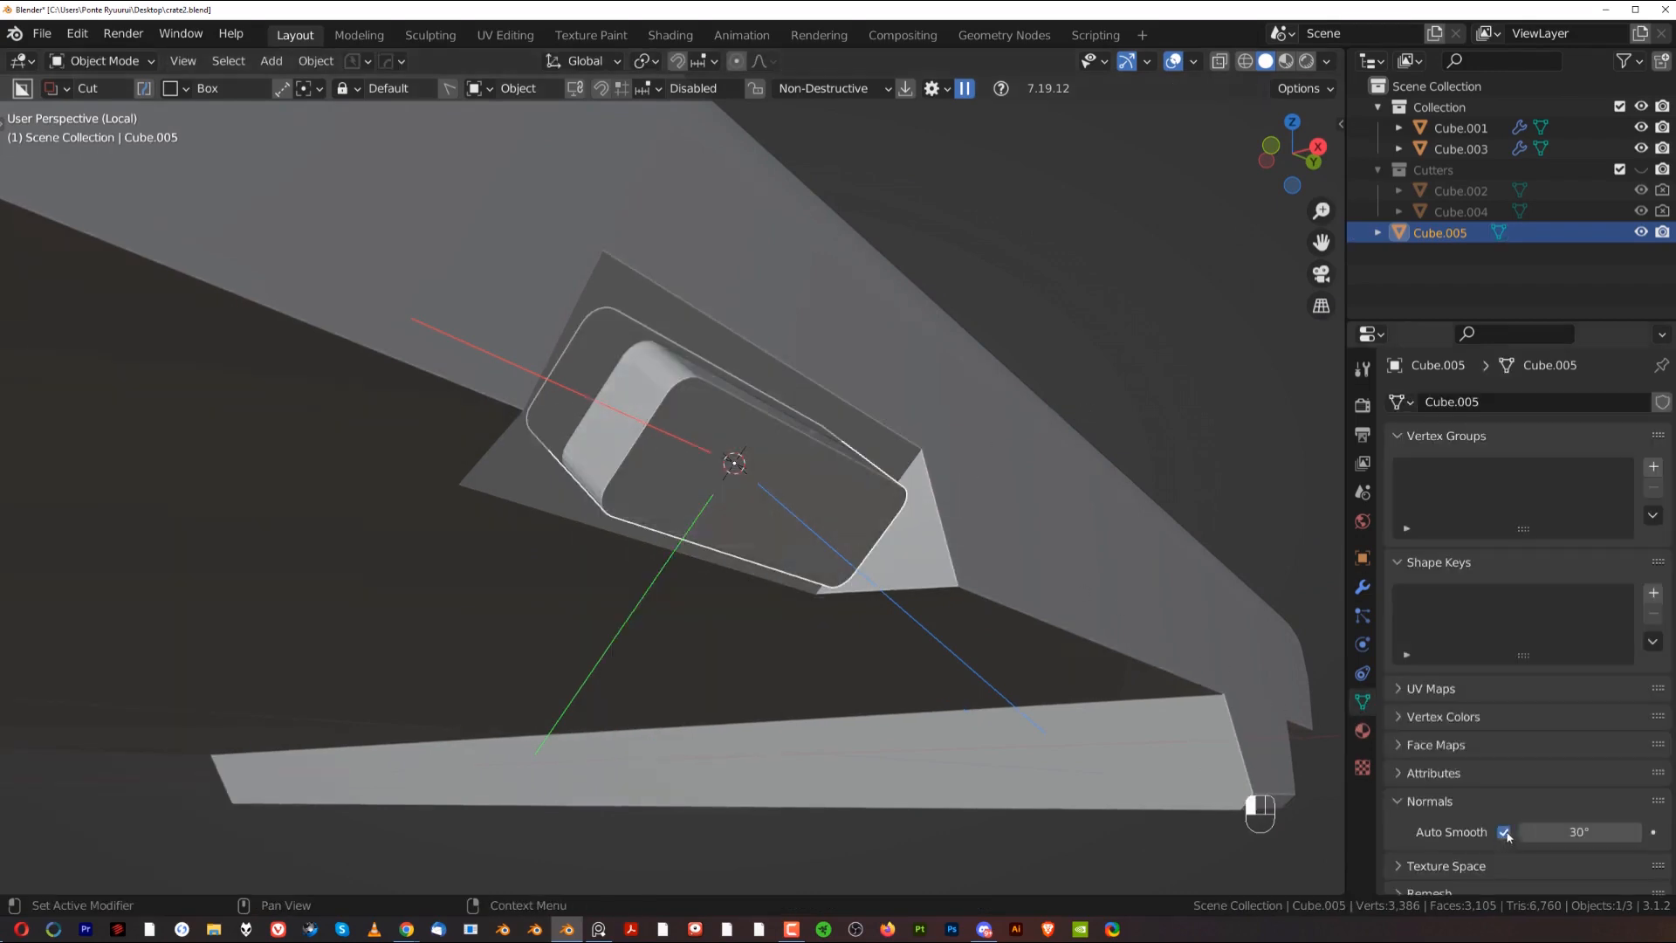
Step: Subtract the rounded block from the lid with a Boolean Difference, undoing the extra Union operation
shift+click(1023, 514)
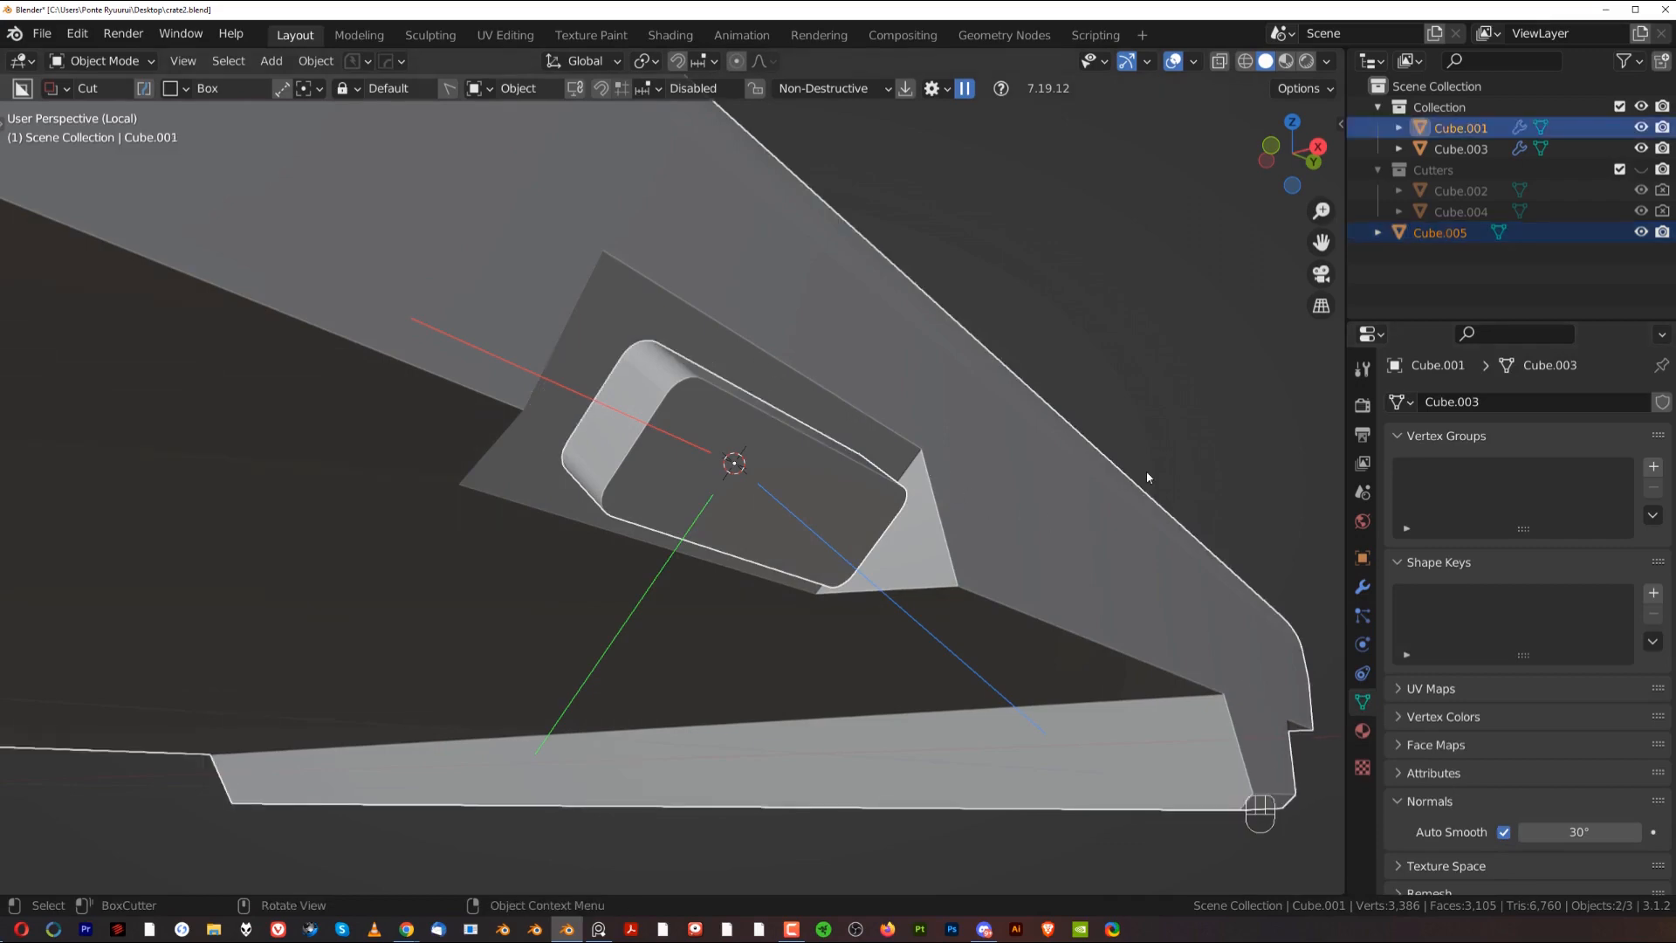
key(ctrl+KP_Subtract)
key(ctrl+KP_Add)
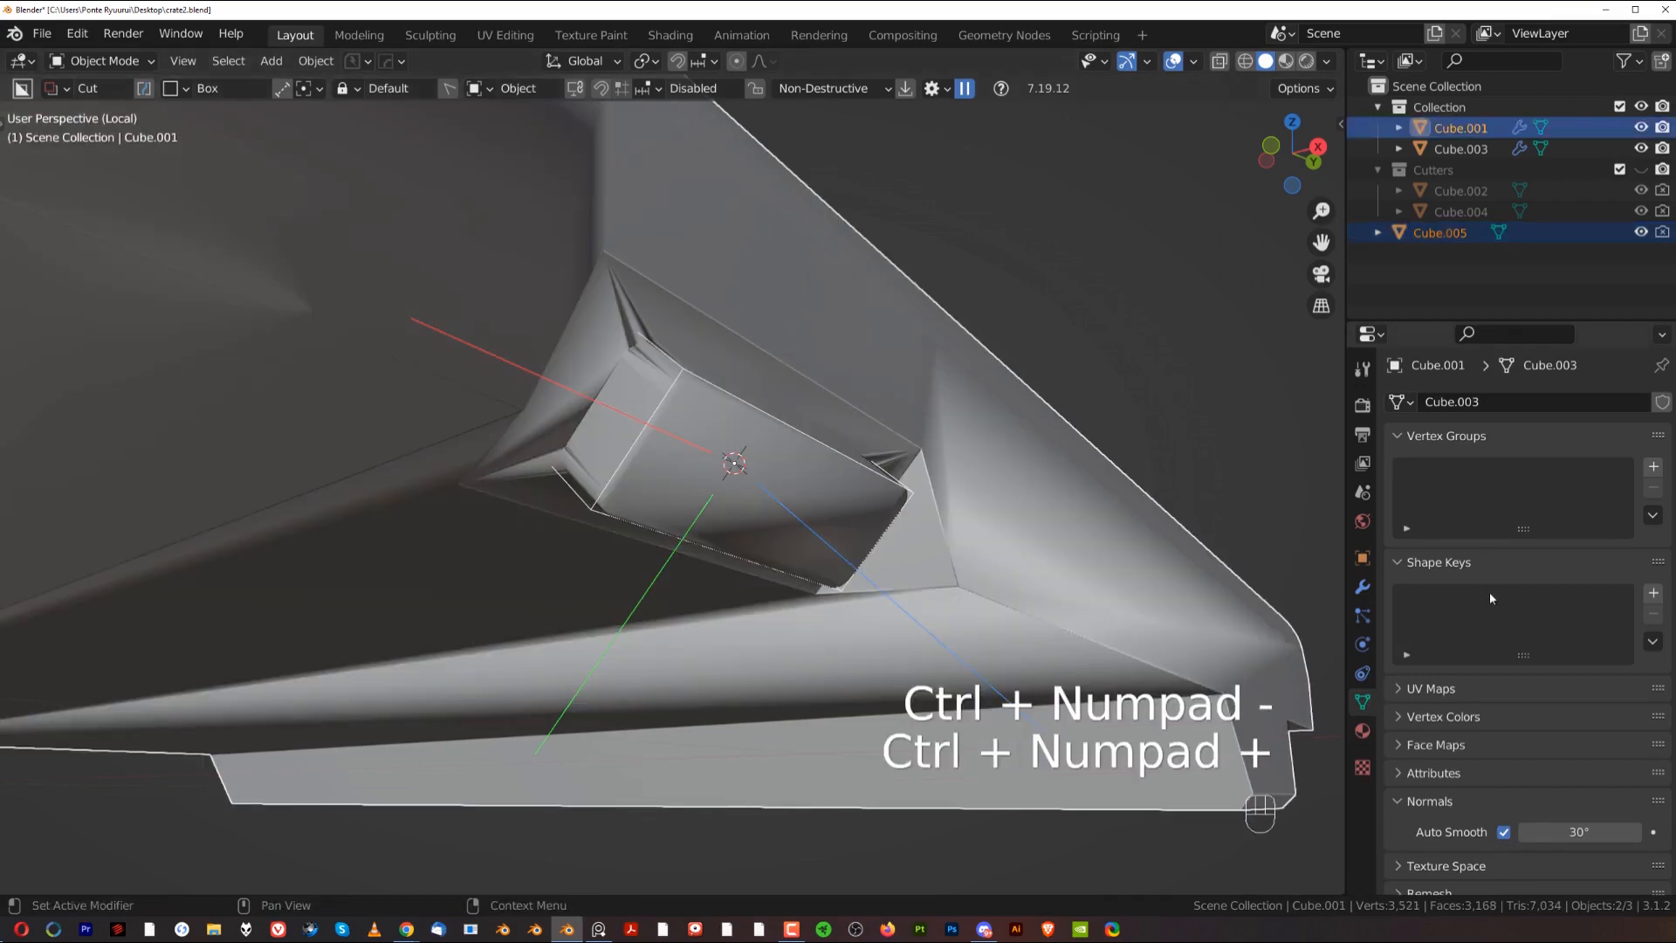
key(ctrl+z)
Step: Move the lid's new Boolean modifier above Bevel in the stack, directly below the existing BTool_Cube.004 Boolean
middle_drag(1145, 470, 761, 342)
scroll(817, 531, up, 2)
scroll(796, 353, up, 2)
drag(1658, 547, 1658, 464)
scroll(785, 472, down, 3)
mouse_move(786, 471)
middle_down()
mouse_move(685, 475)
mouse_move(779, 478)
middle_up()
scroll(782, 480, up, 2)
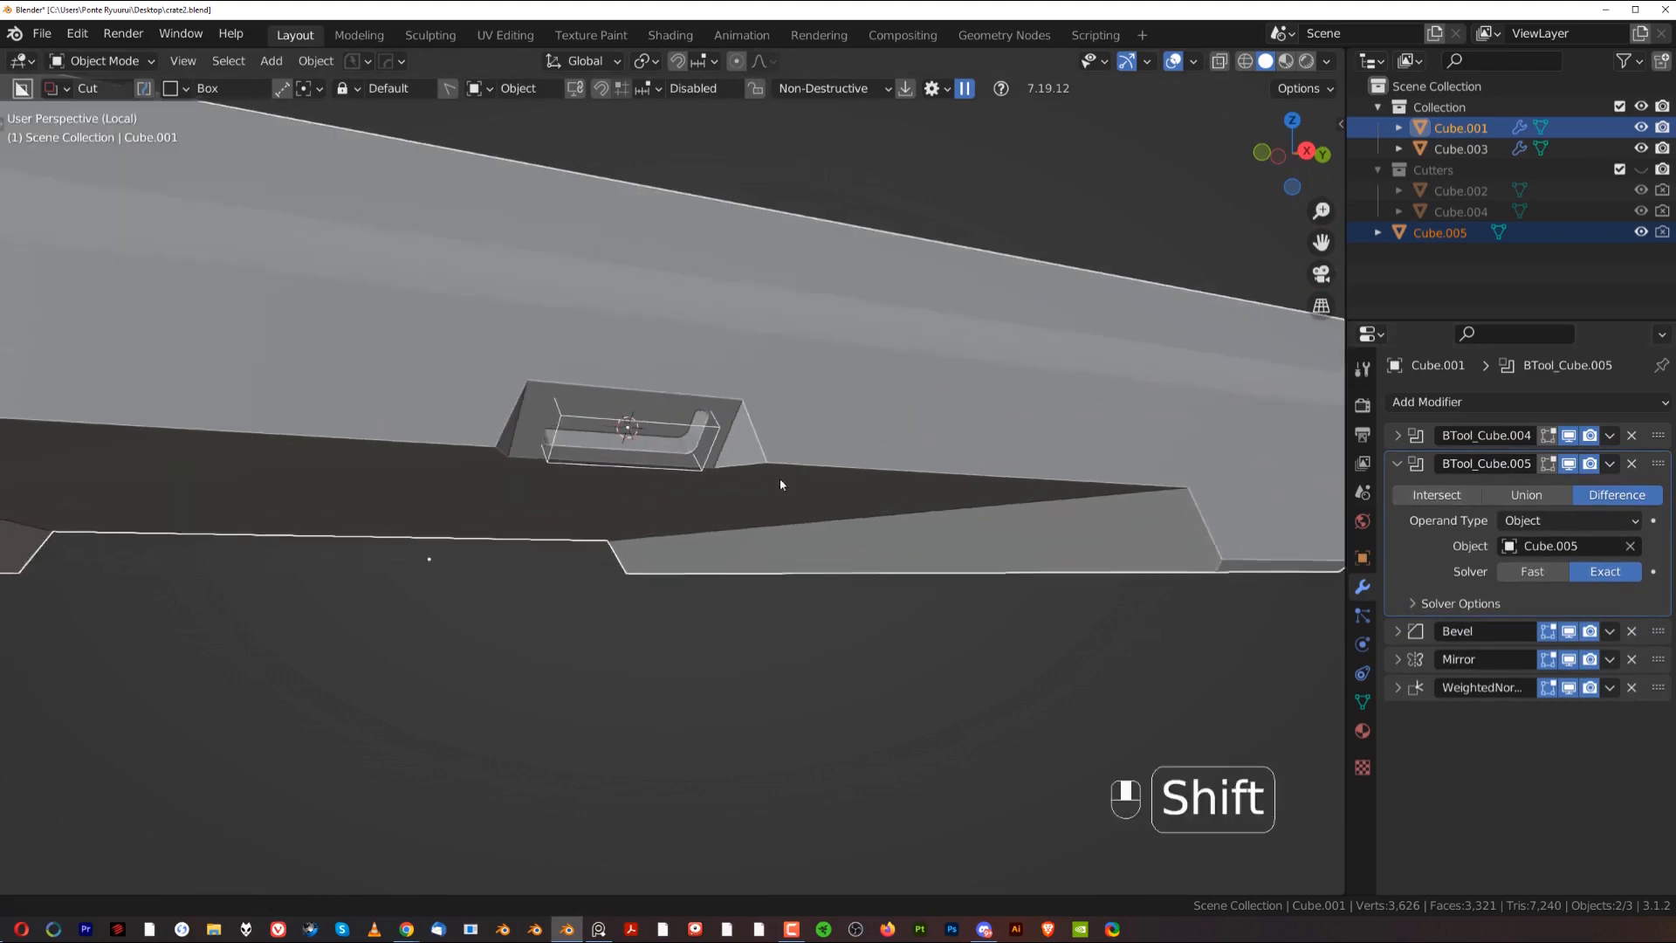
scroll(778, 480, up, 3)
scroll(689, 441, up, 2)
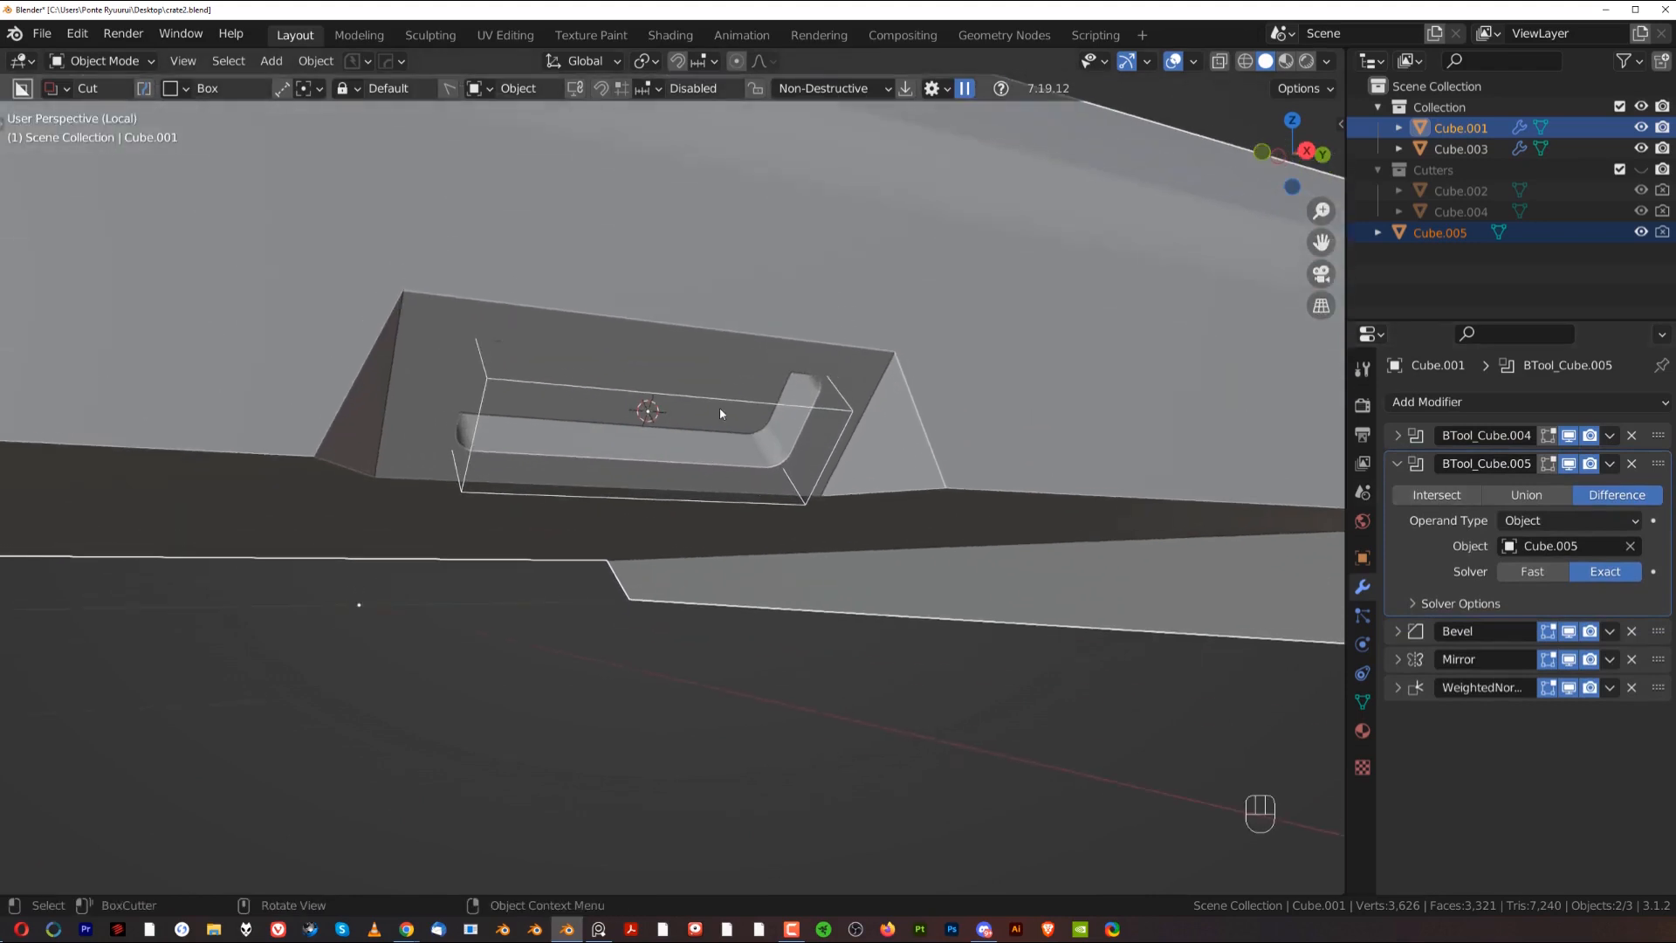
Step: Isolate the rounded cutter, enter Edit Mode and inset its selected end face by about 0.0044 m
click(726, 398)
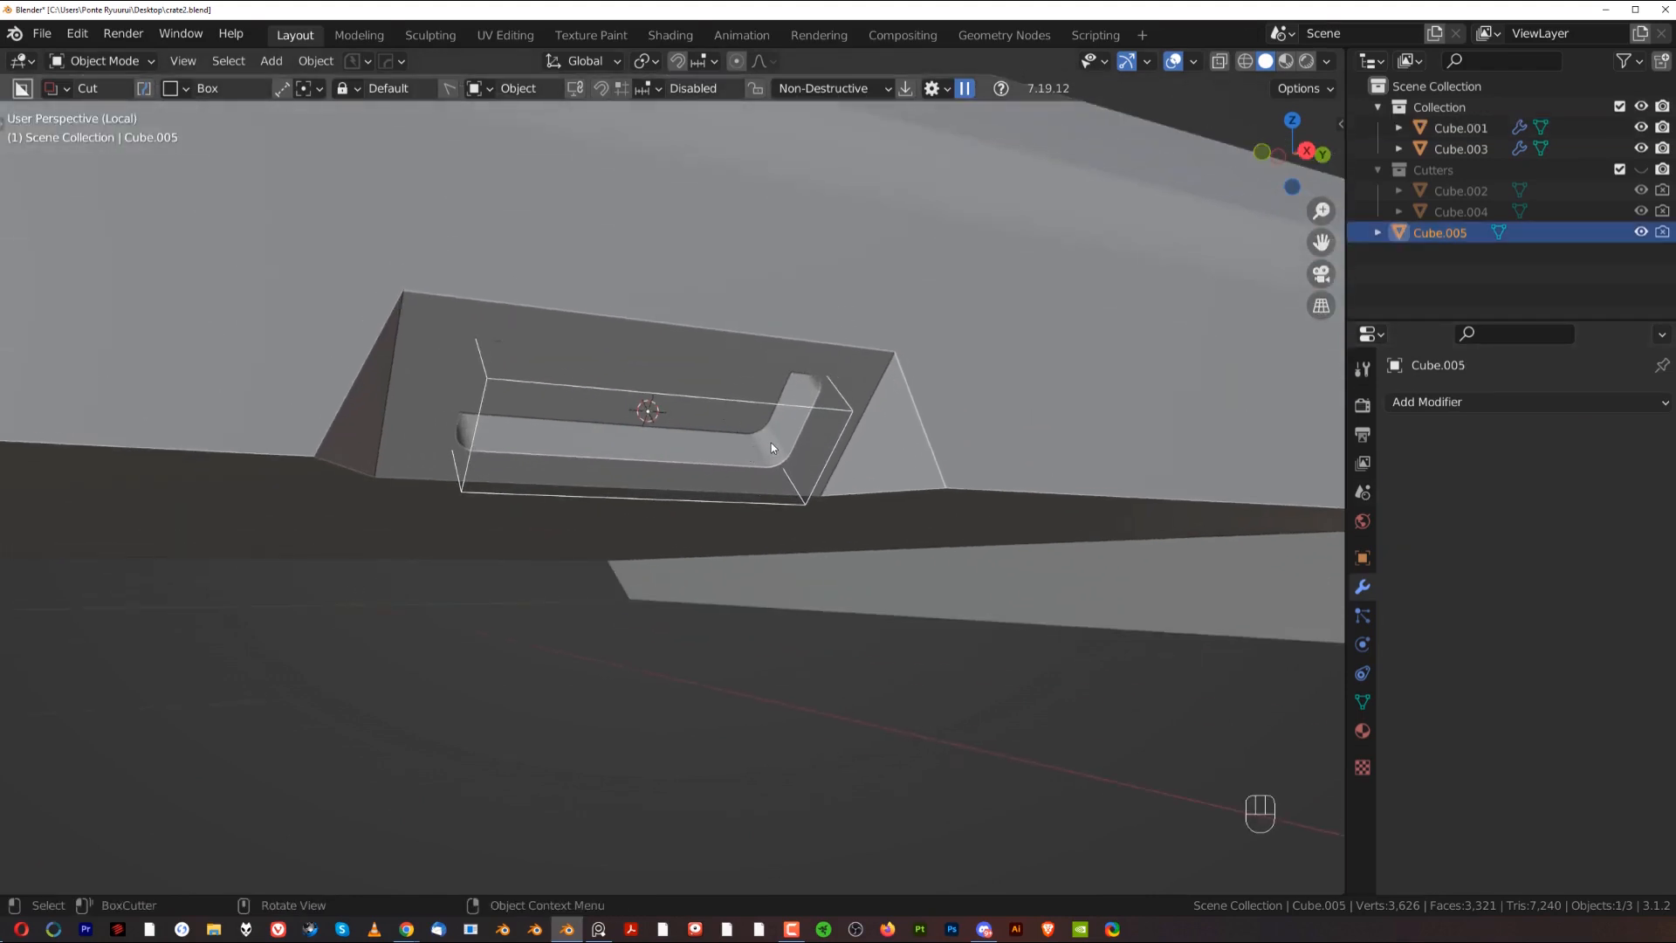
key(slash)
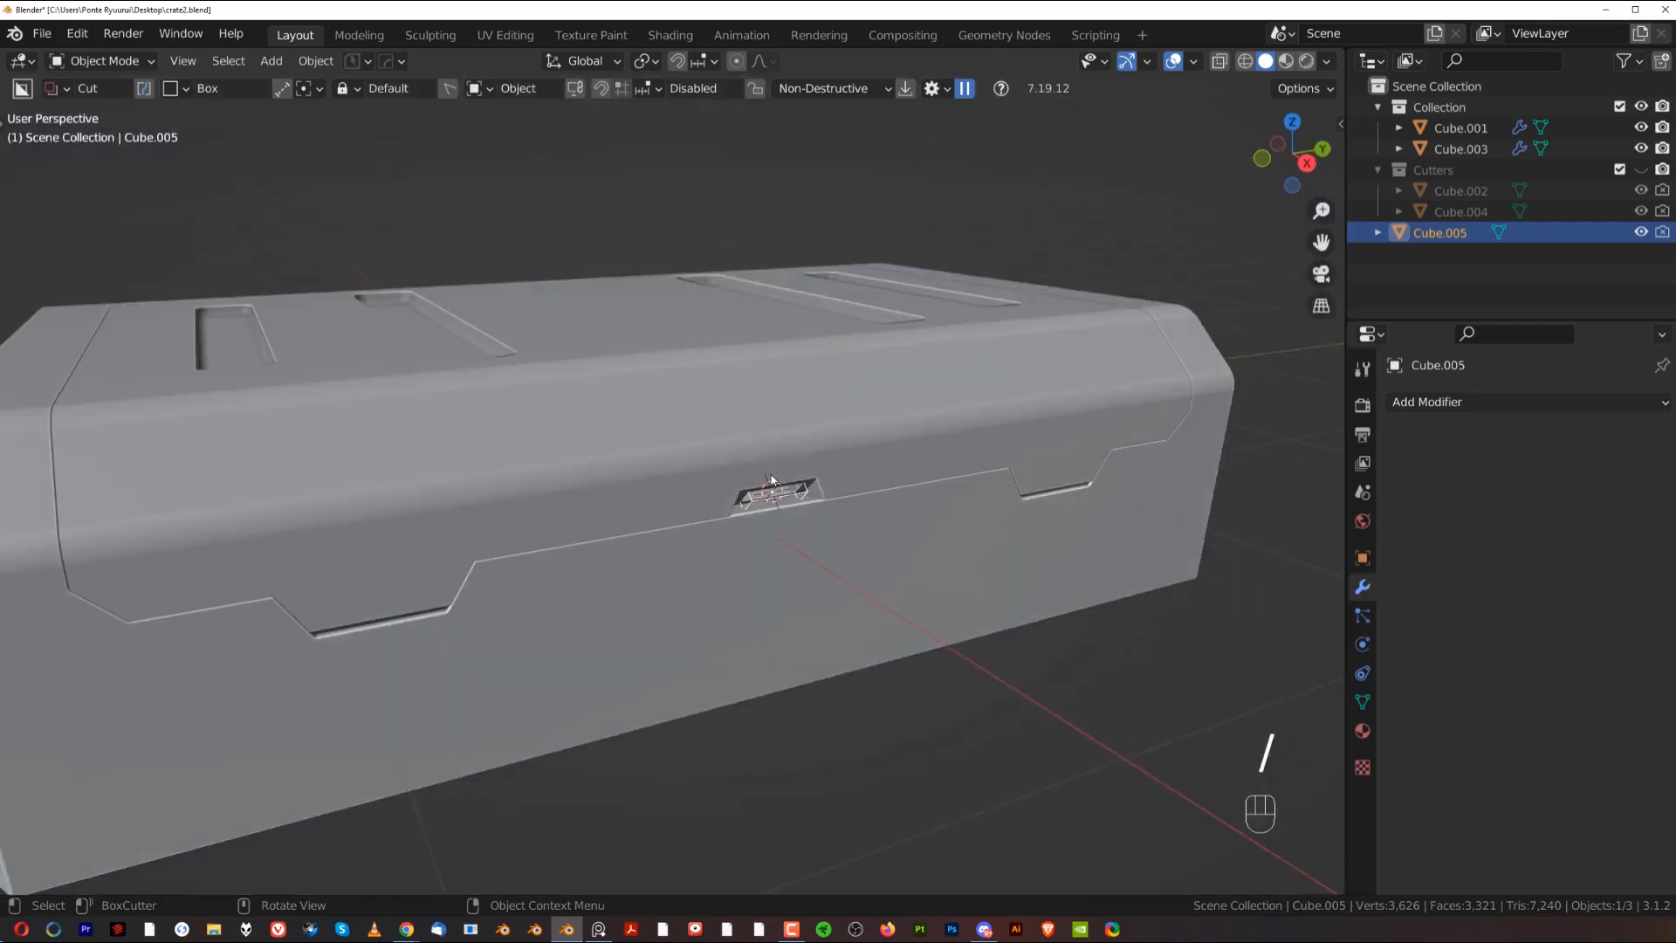
key(slash)
key(Tab)
middle_drag(771, 480, 662, 427)
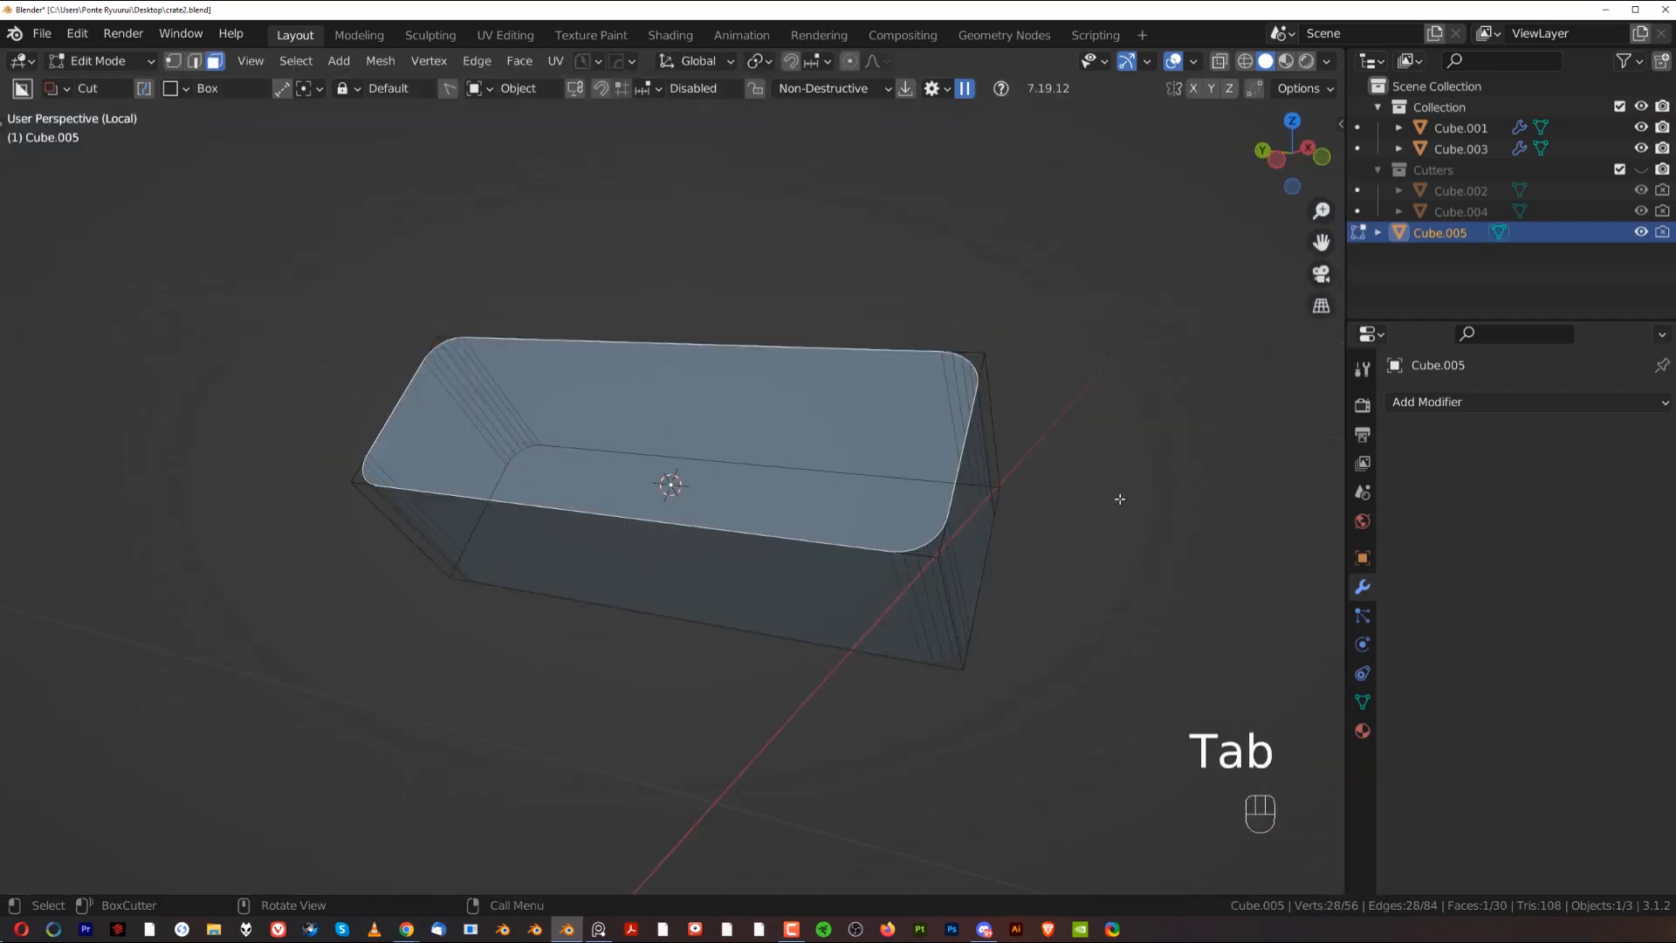
key(i)
click(1182, 486)
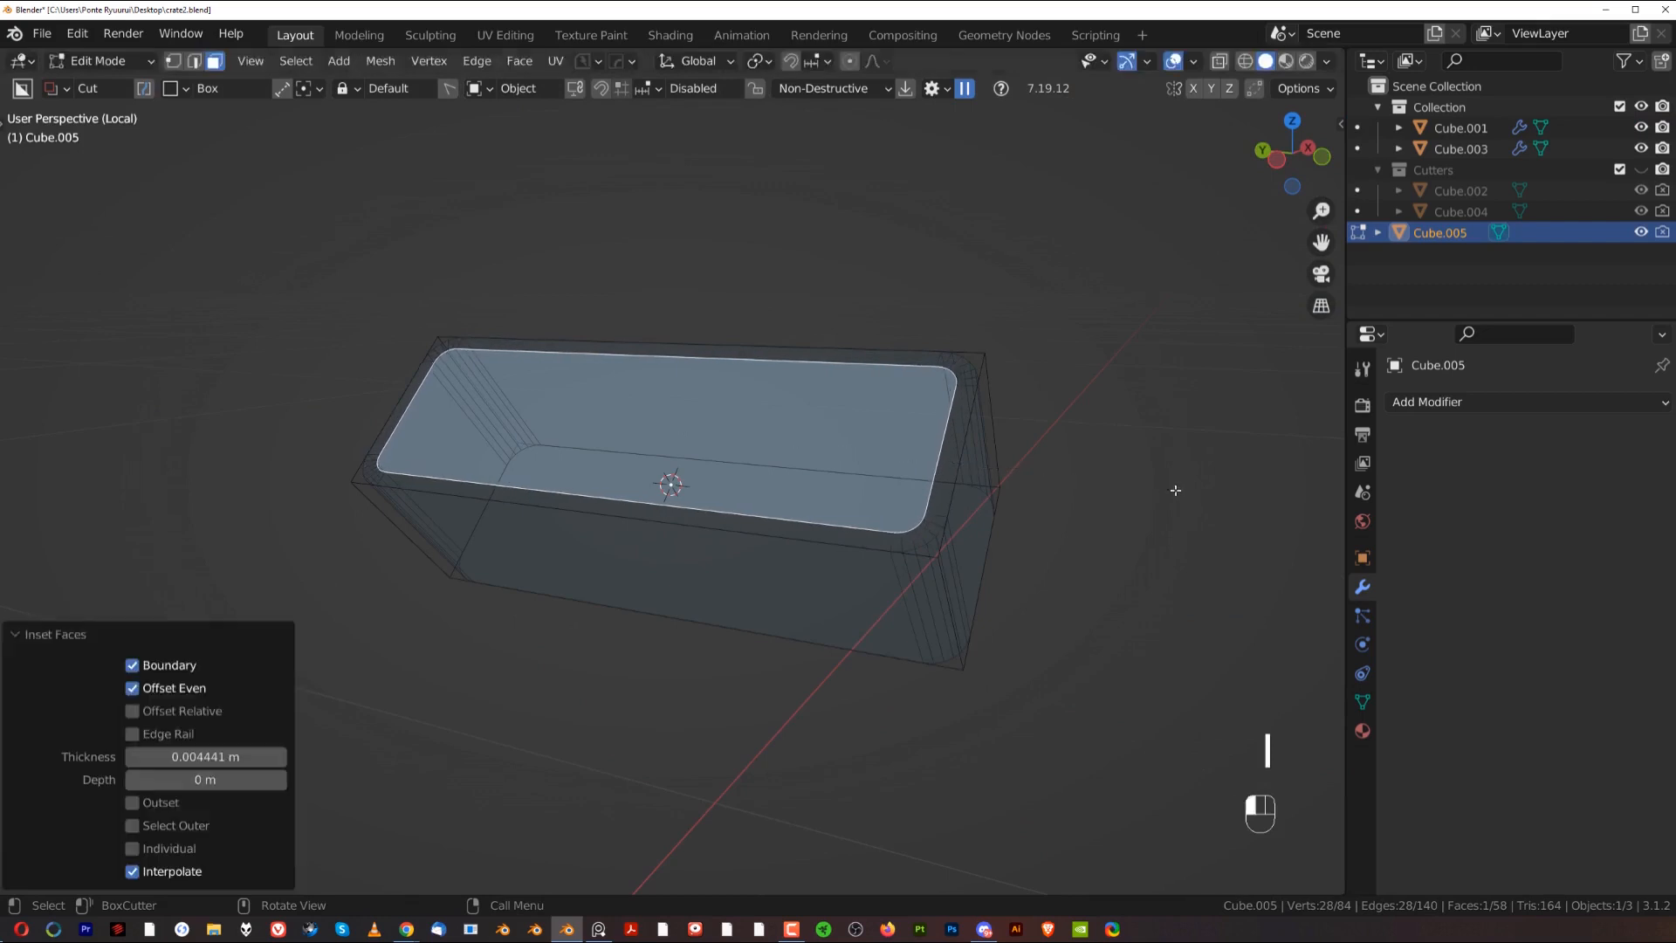
Step: Extrude the inset face about 0.0164 m into the cutter, scale it by 0.876, and return to the full scene in Object Mode
key(e)
click(1161, 515)
key(s)
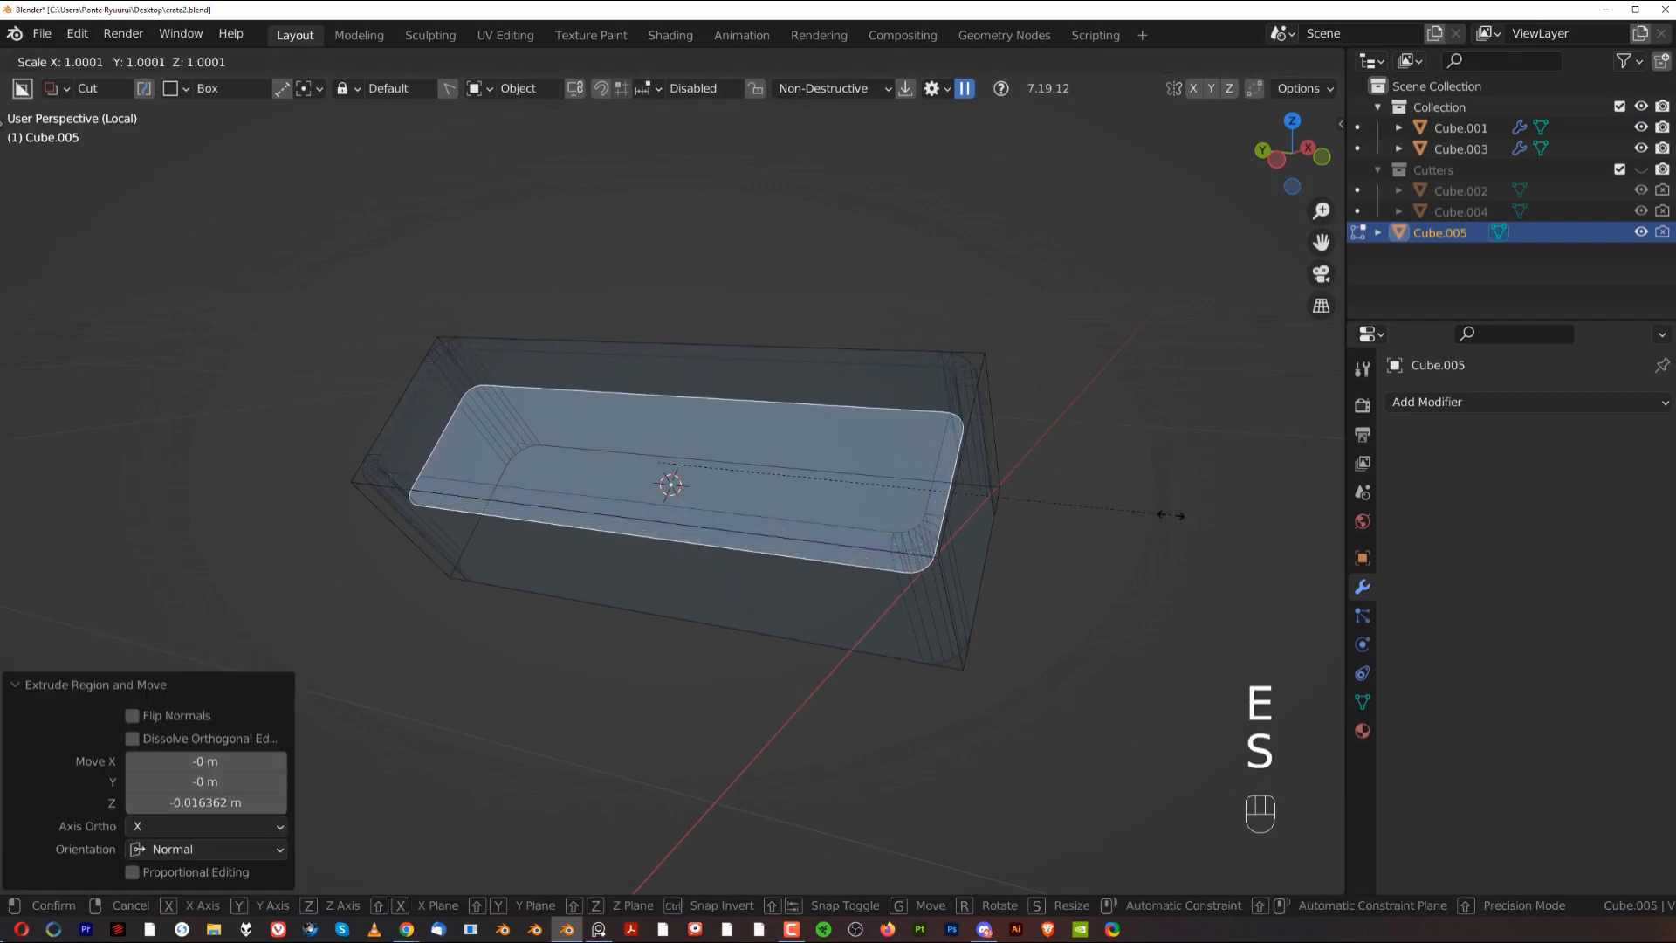
click(1098, 518)
key(Tab)
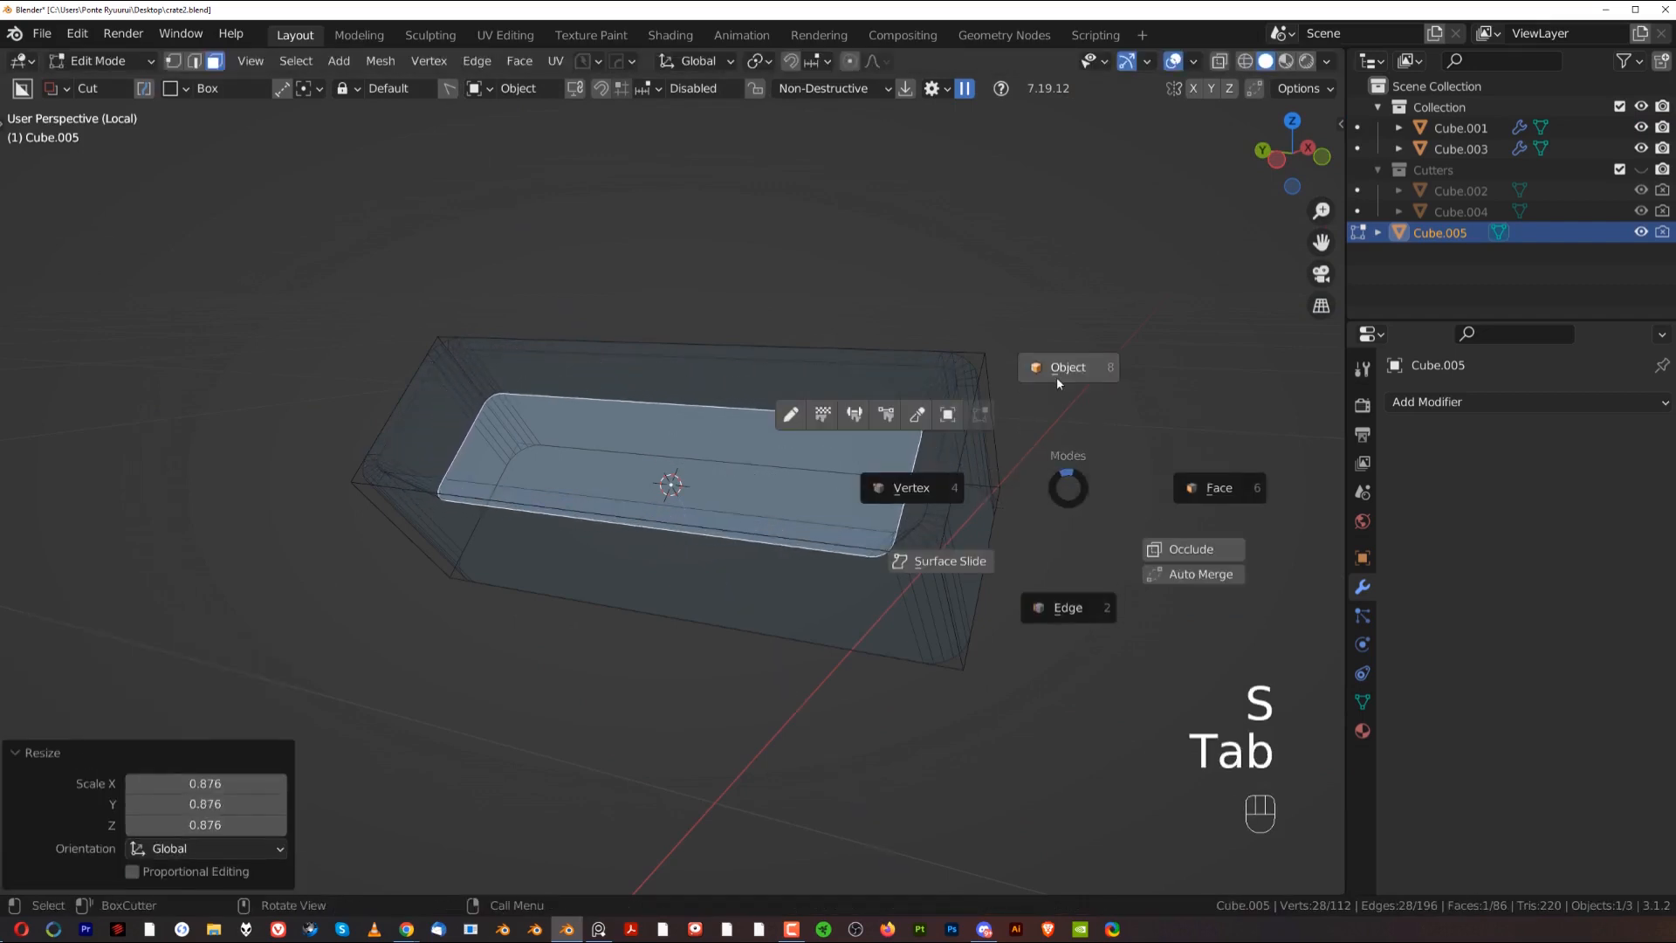
click(1056, 375)
key(slash)
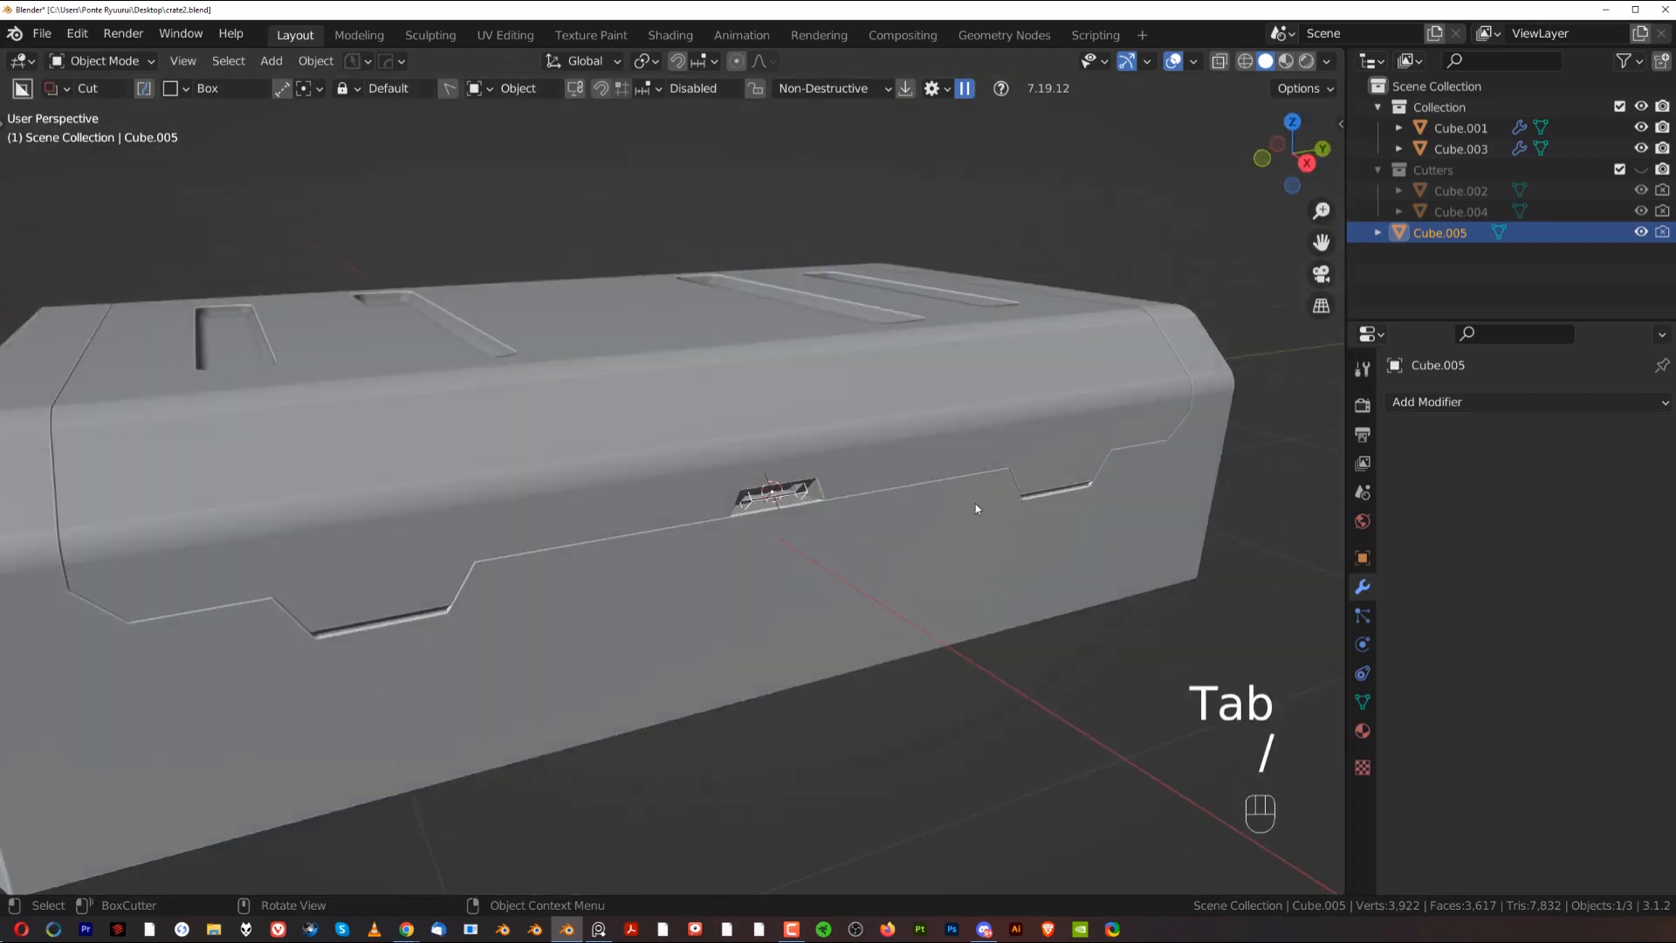
Step: Check the stepped recess in the lid notch and move its cutter into the Cutters collection
middle_drag(976, 504, 741, 473)
scroll(741, 473, up, 8)
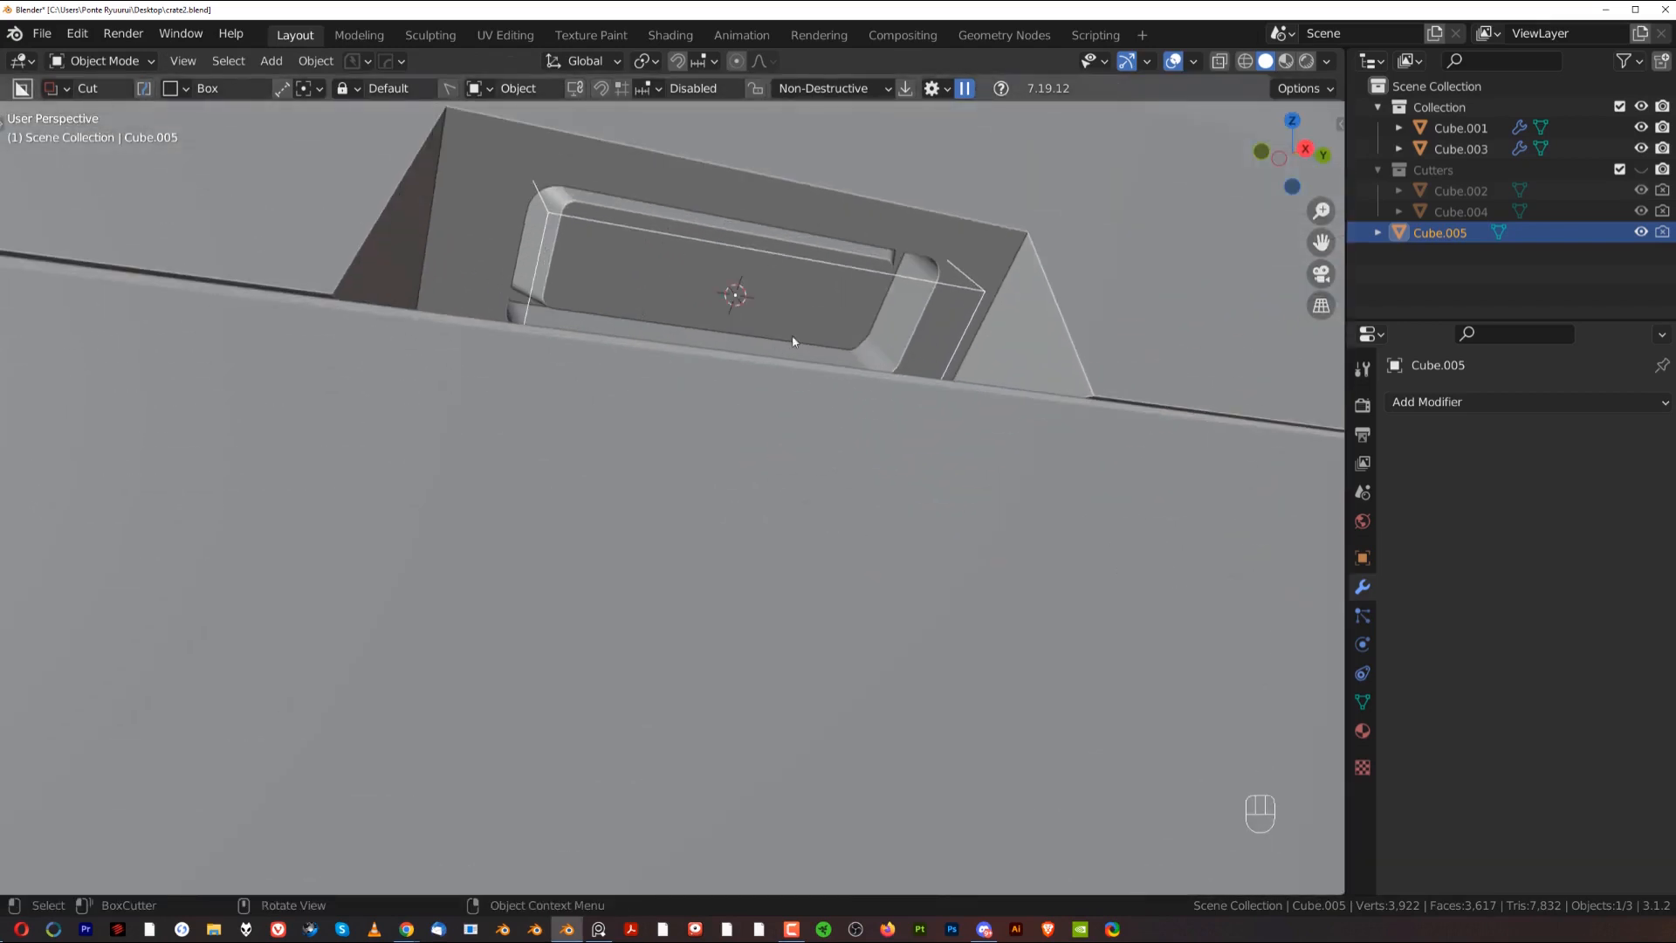
middle_drag(793, 342, 697, 410)
click(709, 384)
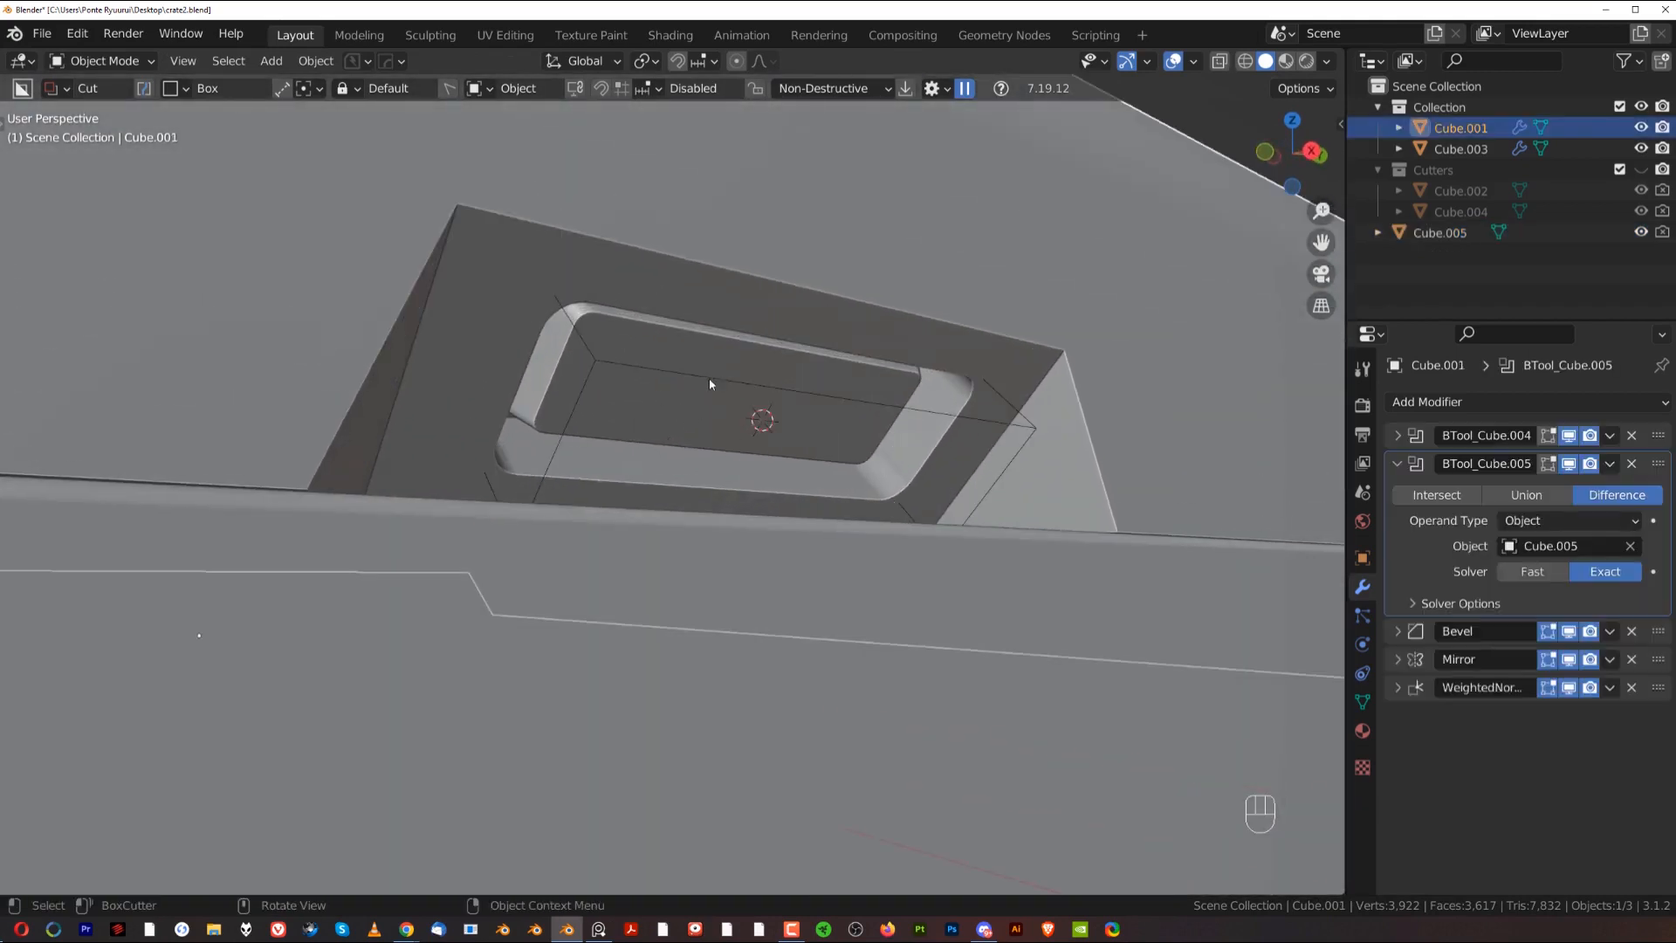
click(769, 388)
middle_drag(768, 388, 838, 454)
key(g)
click(903, 456)
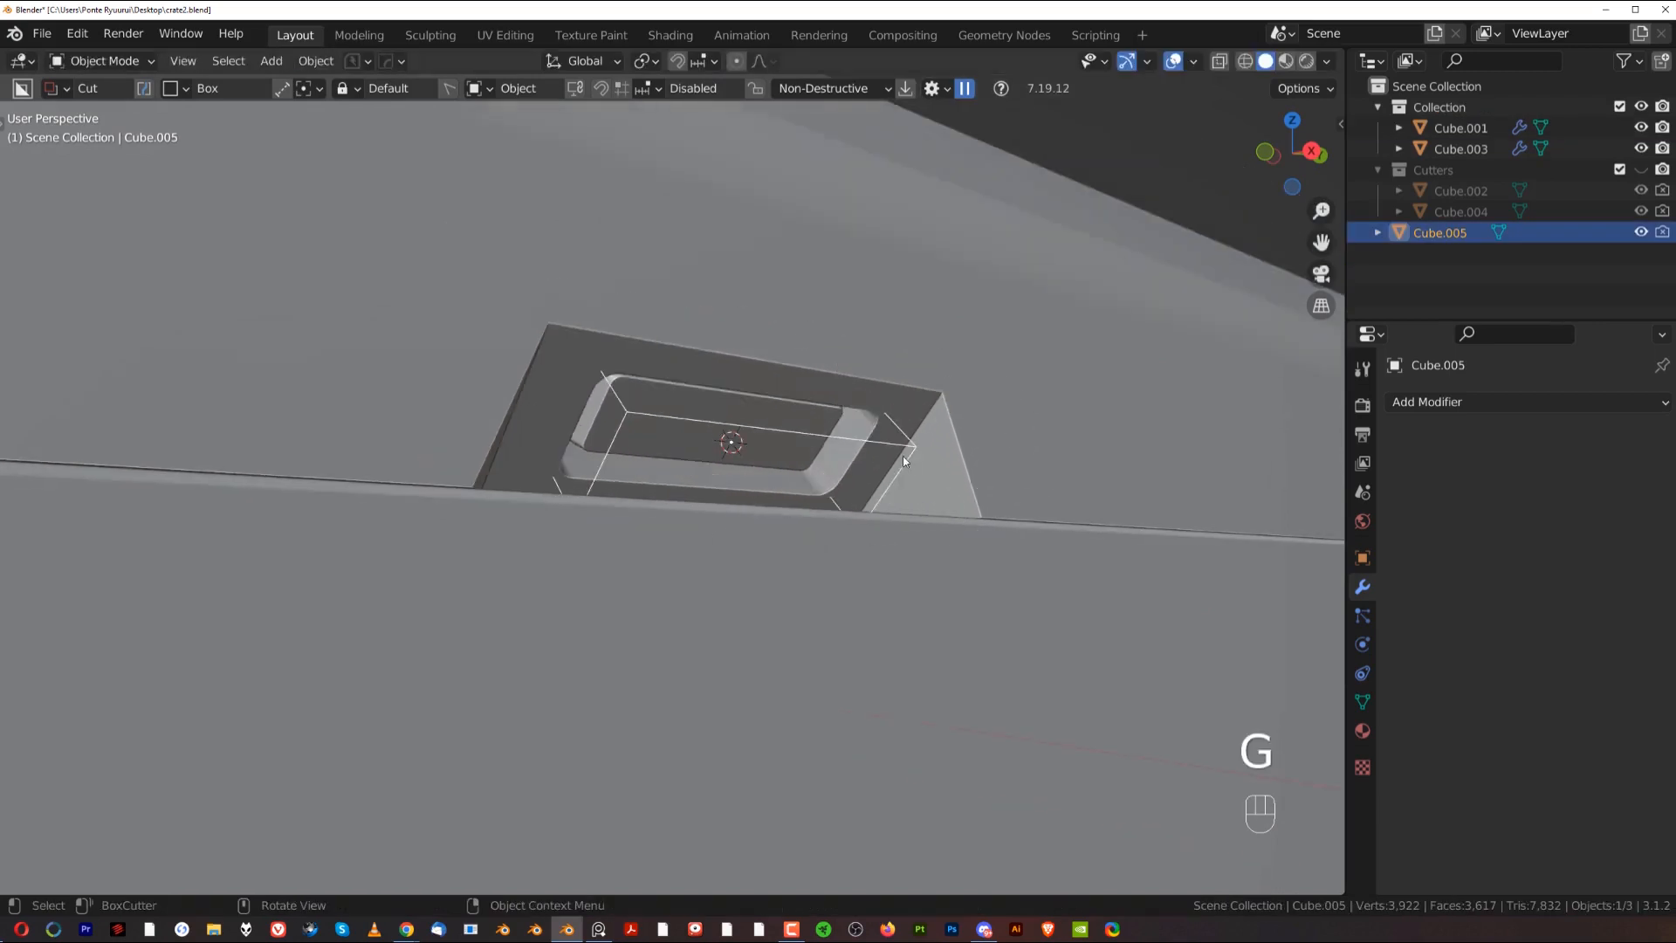
scroll(836, 476, down, 2)
key(m)
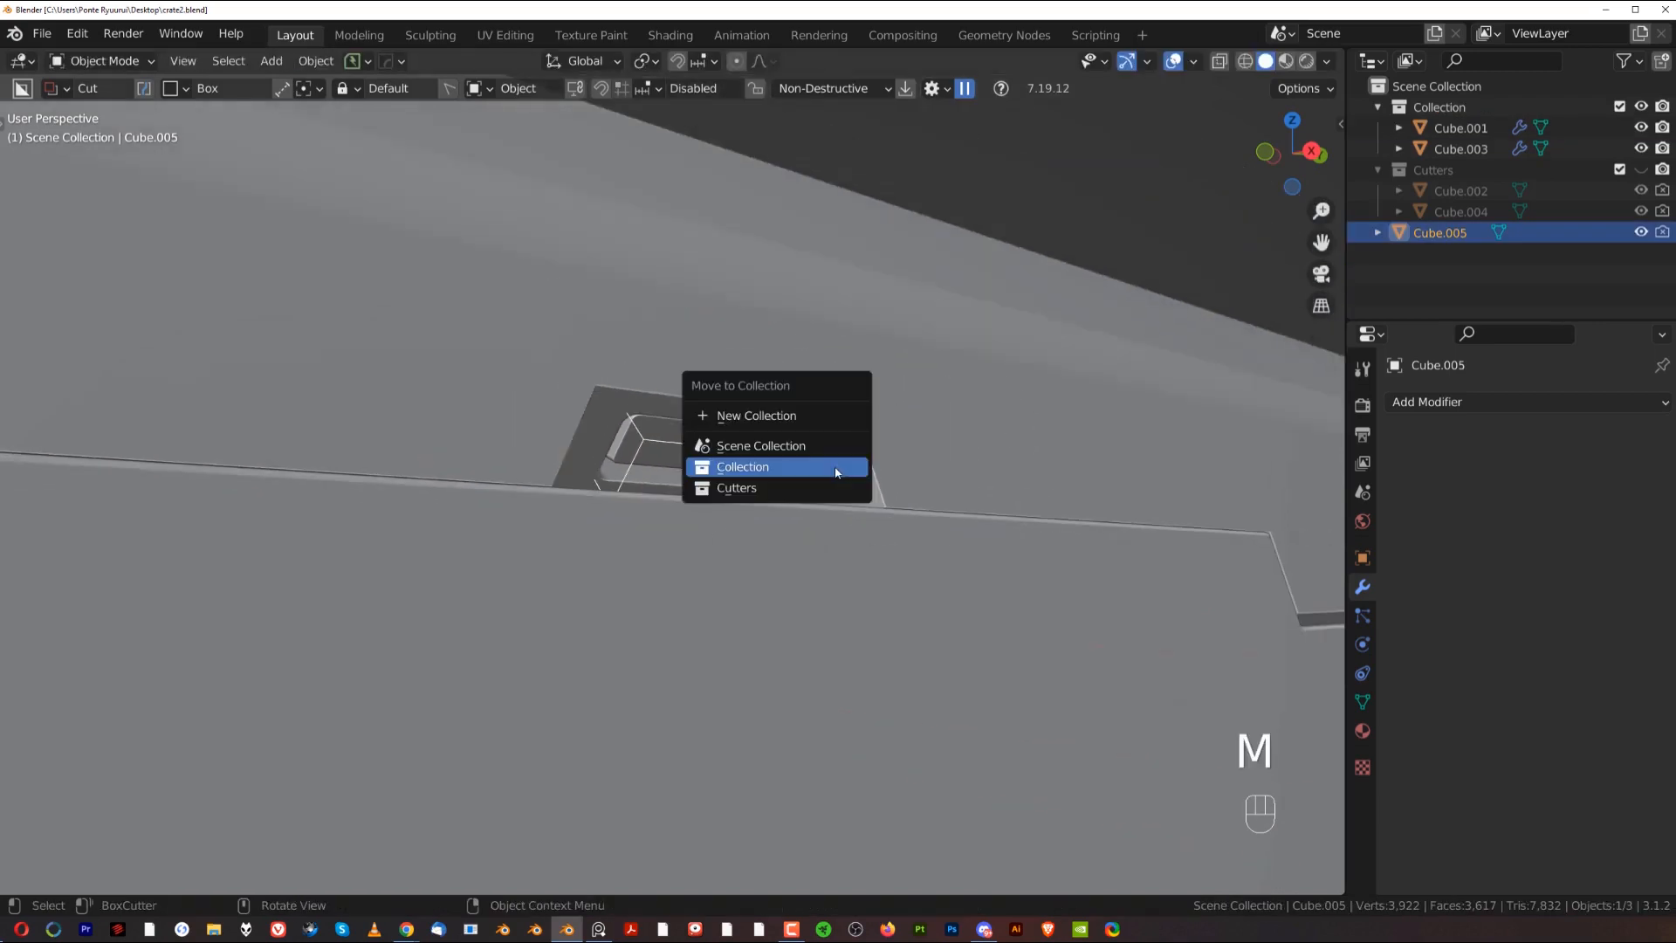
click(838, 492)
scroll(838, 490, down, 5)
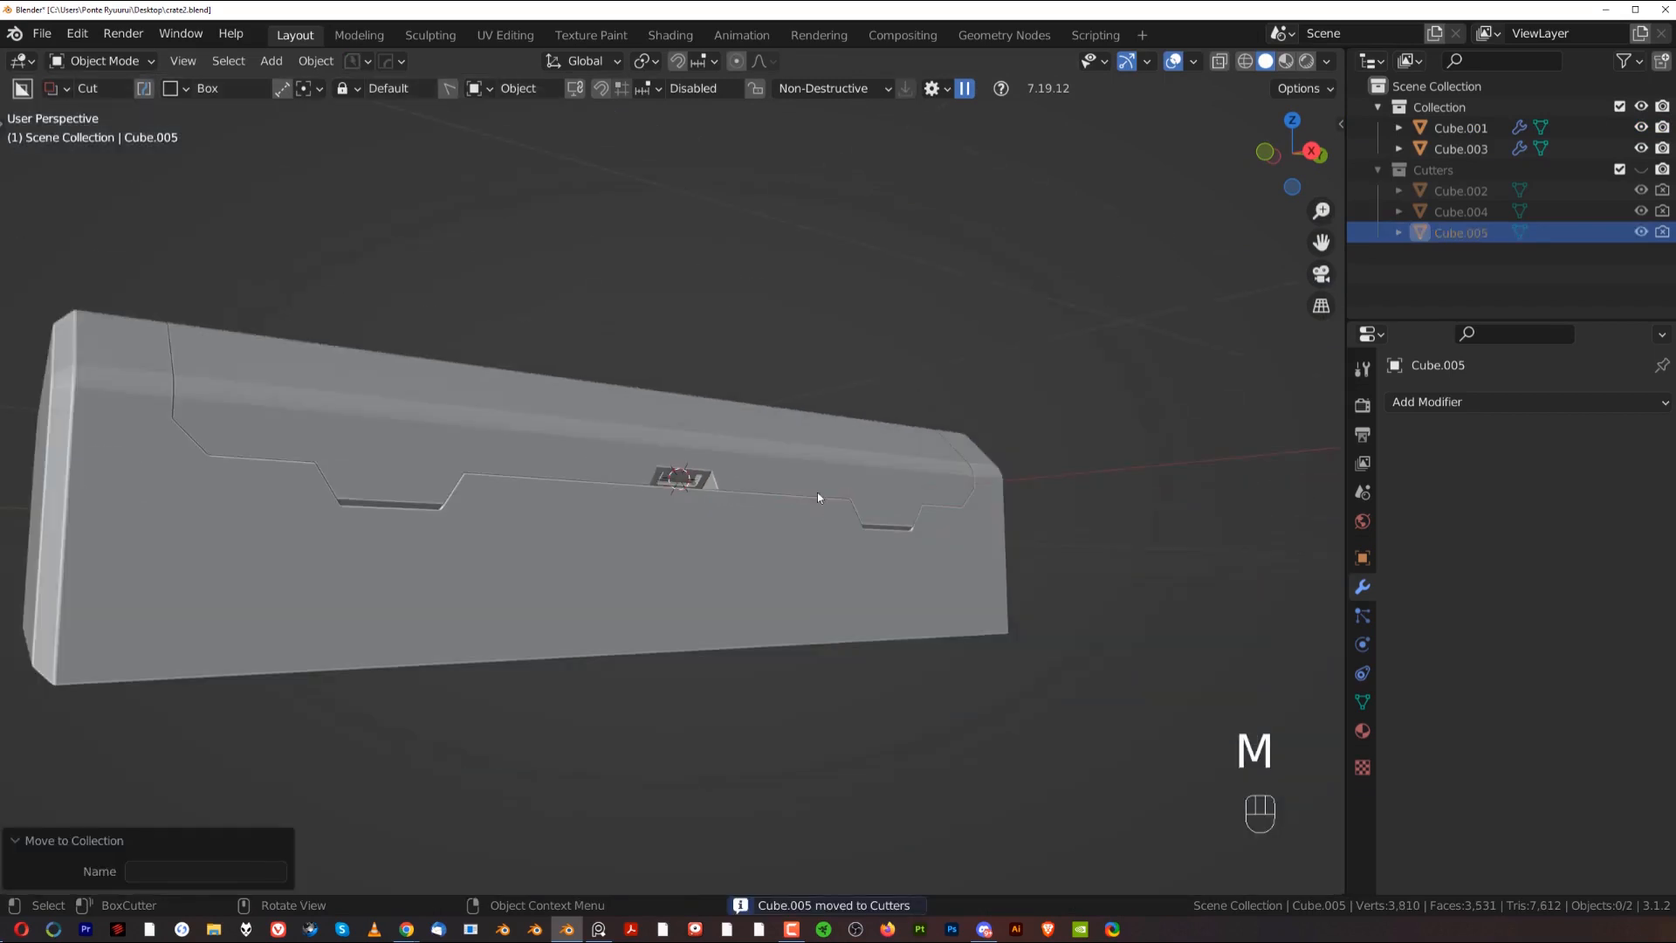
Step: Add a cube at the 3D cursor and scale it uniformly by 0.140
mouse_move(817, 492)
middle_down()
mouse_move(664, 483)
mouse_move(798, 479)
middle_up()
click(672, 490)
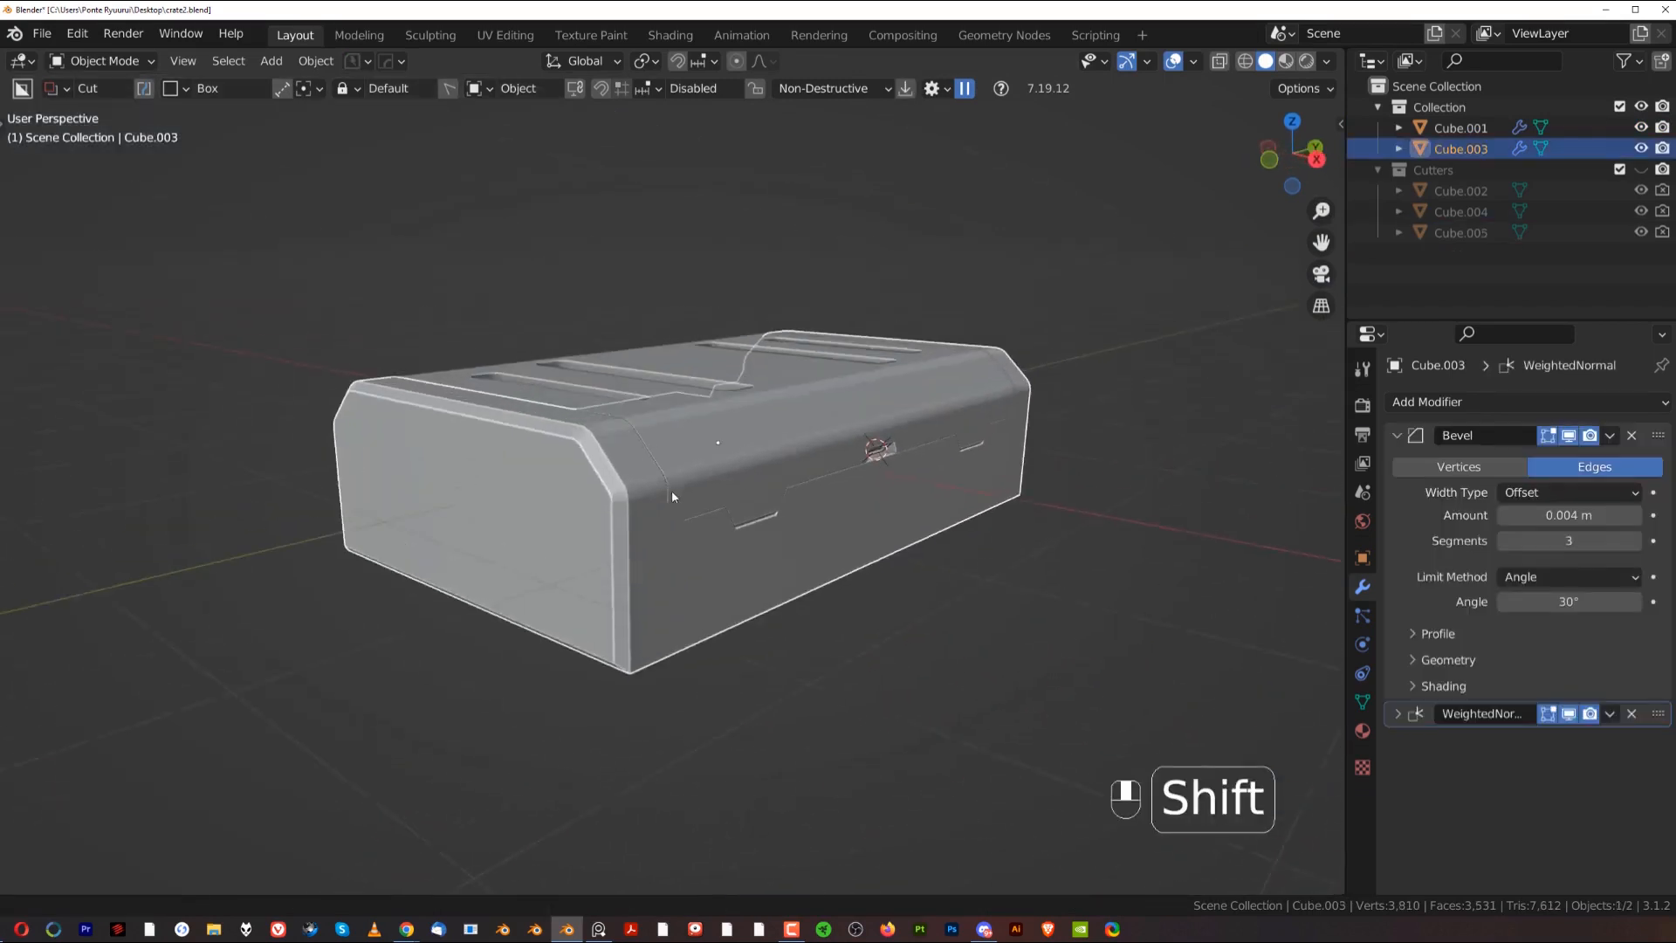
mouse_move(672, 490)
middle_down()
mouse_move(591, 497)
mouse_move(736, 427)
mouse_move(685, 501)
middle_up()
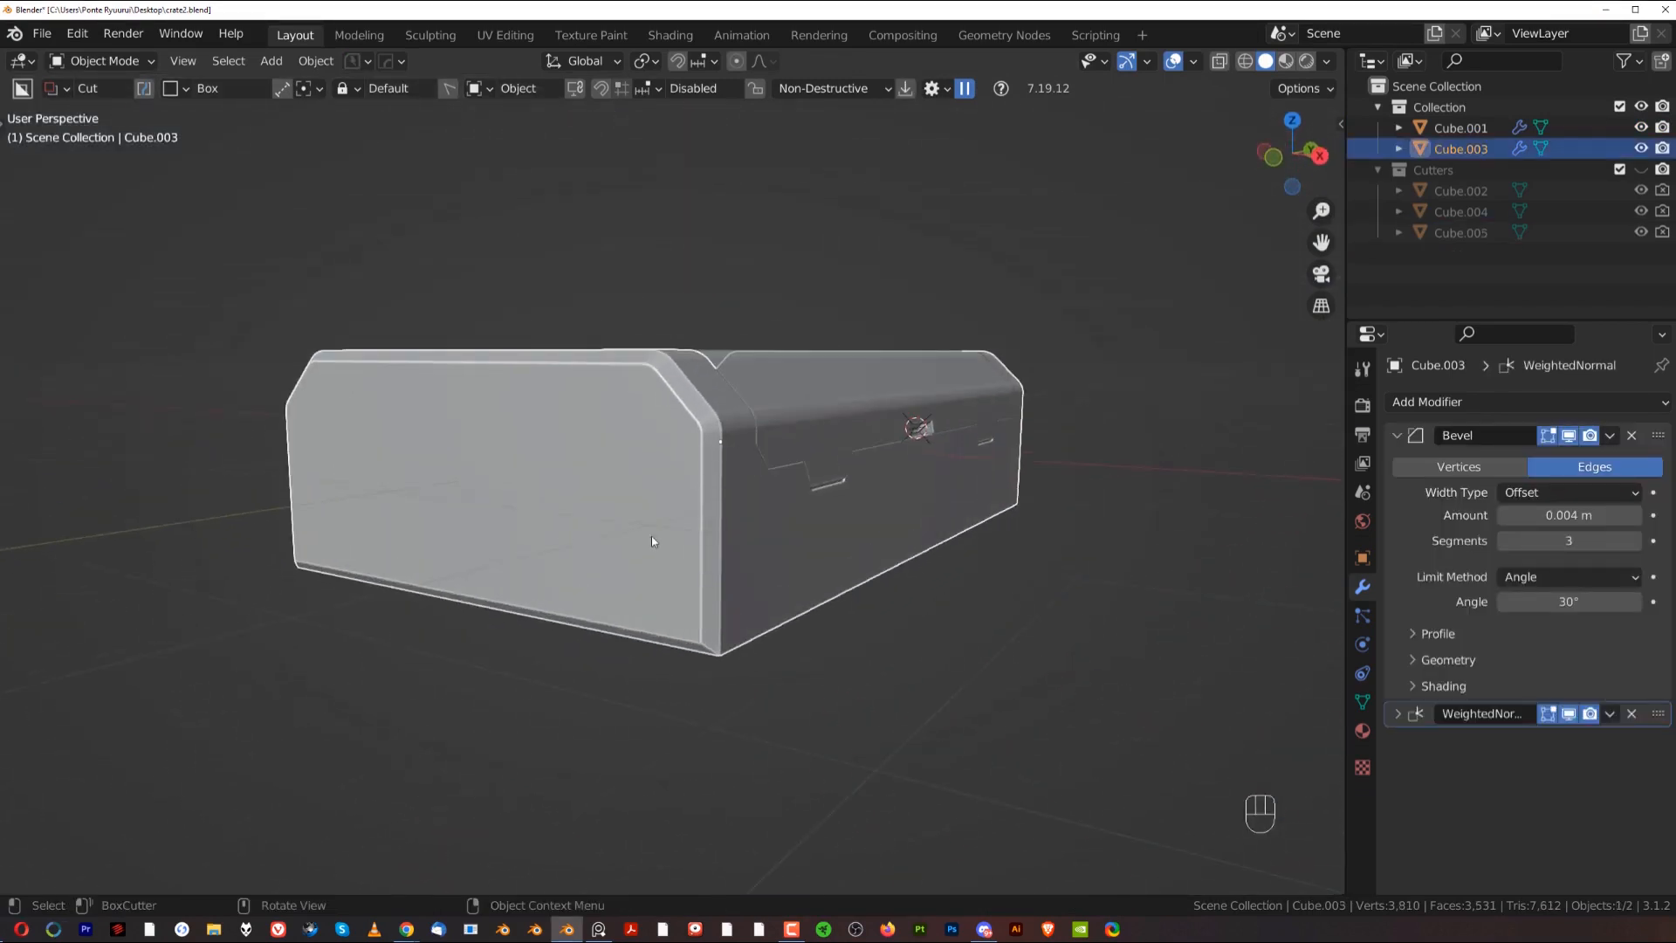
scroll(594, 583, down, 2)
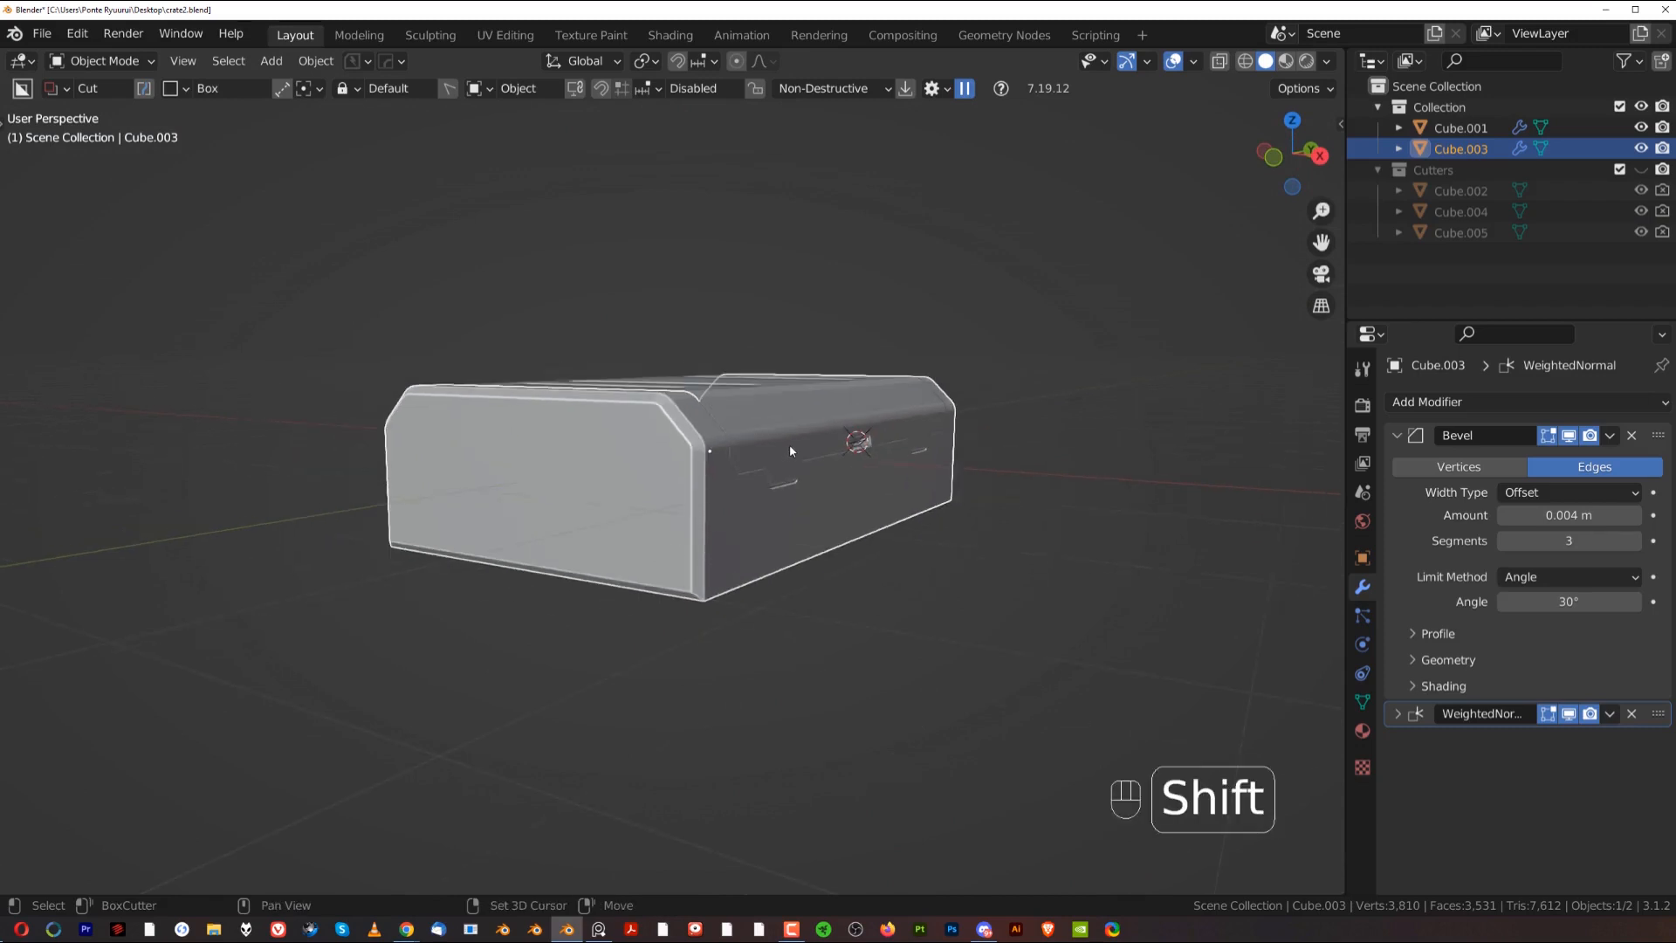
key(shift+a)
mouse_move(793, 432)
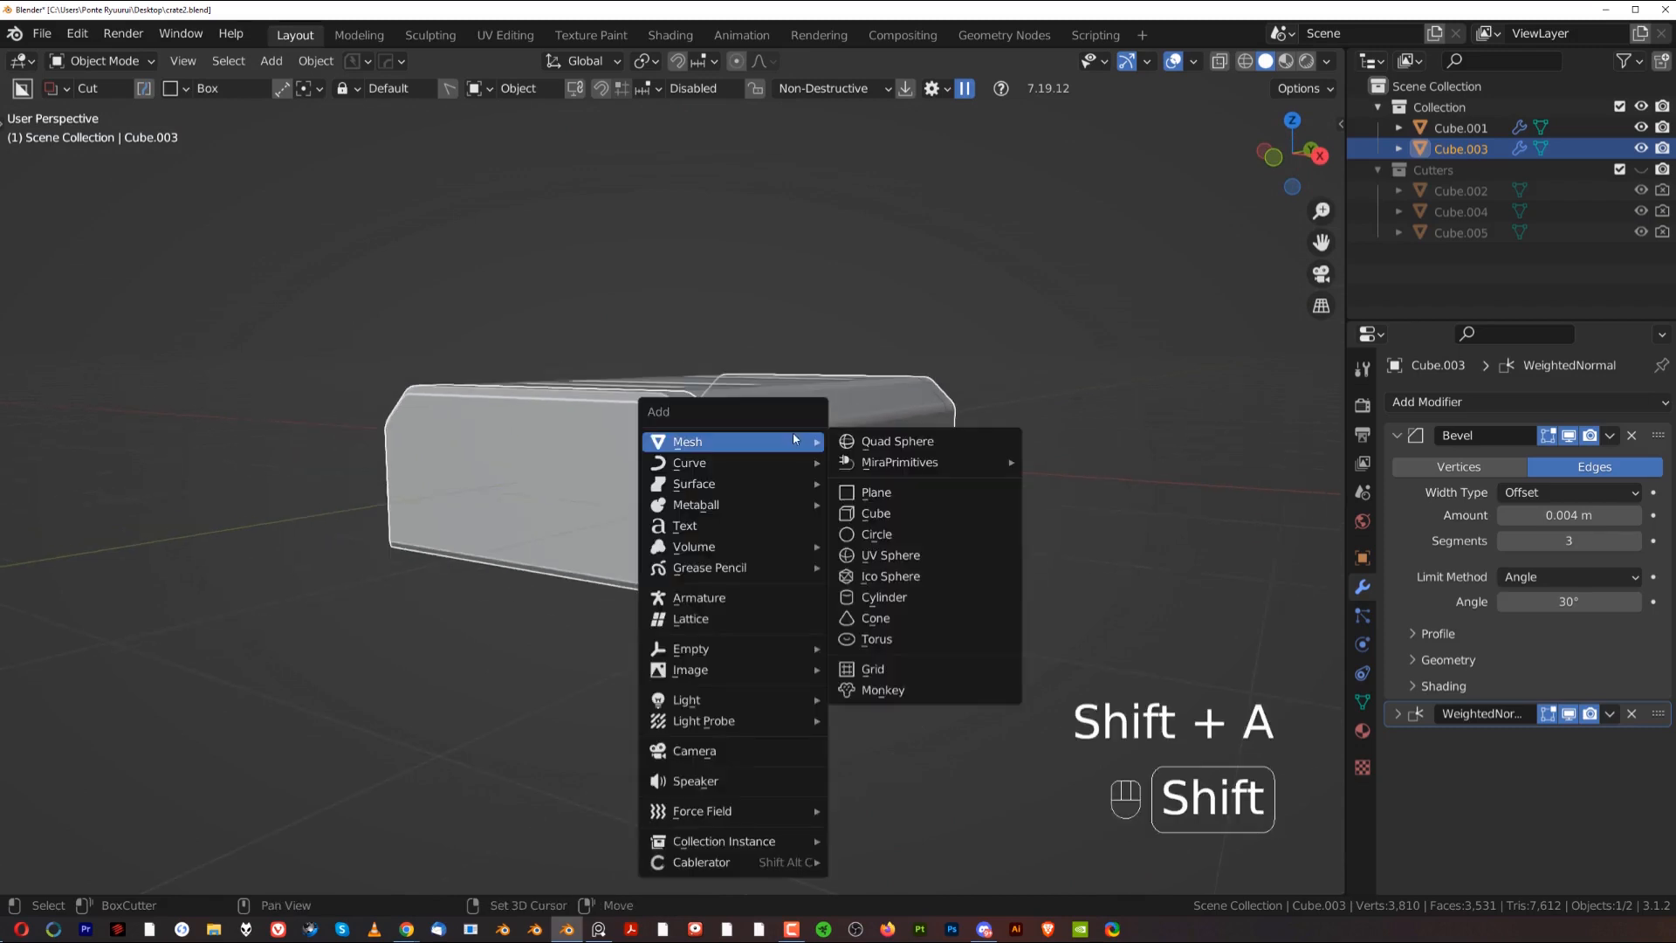
click(912, 518)
middle_drag(1098, 410, 1037, 486)
scroll(1037, 486, down, 2)
key(s)
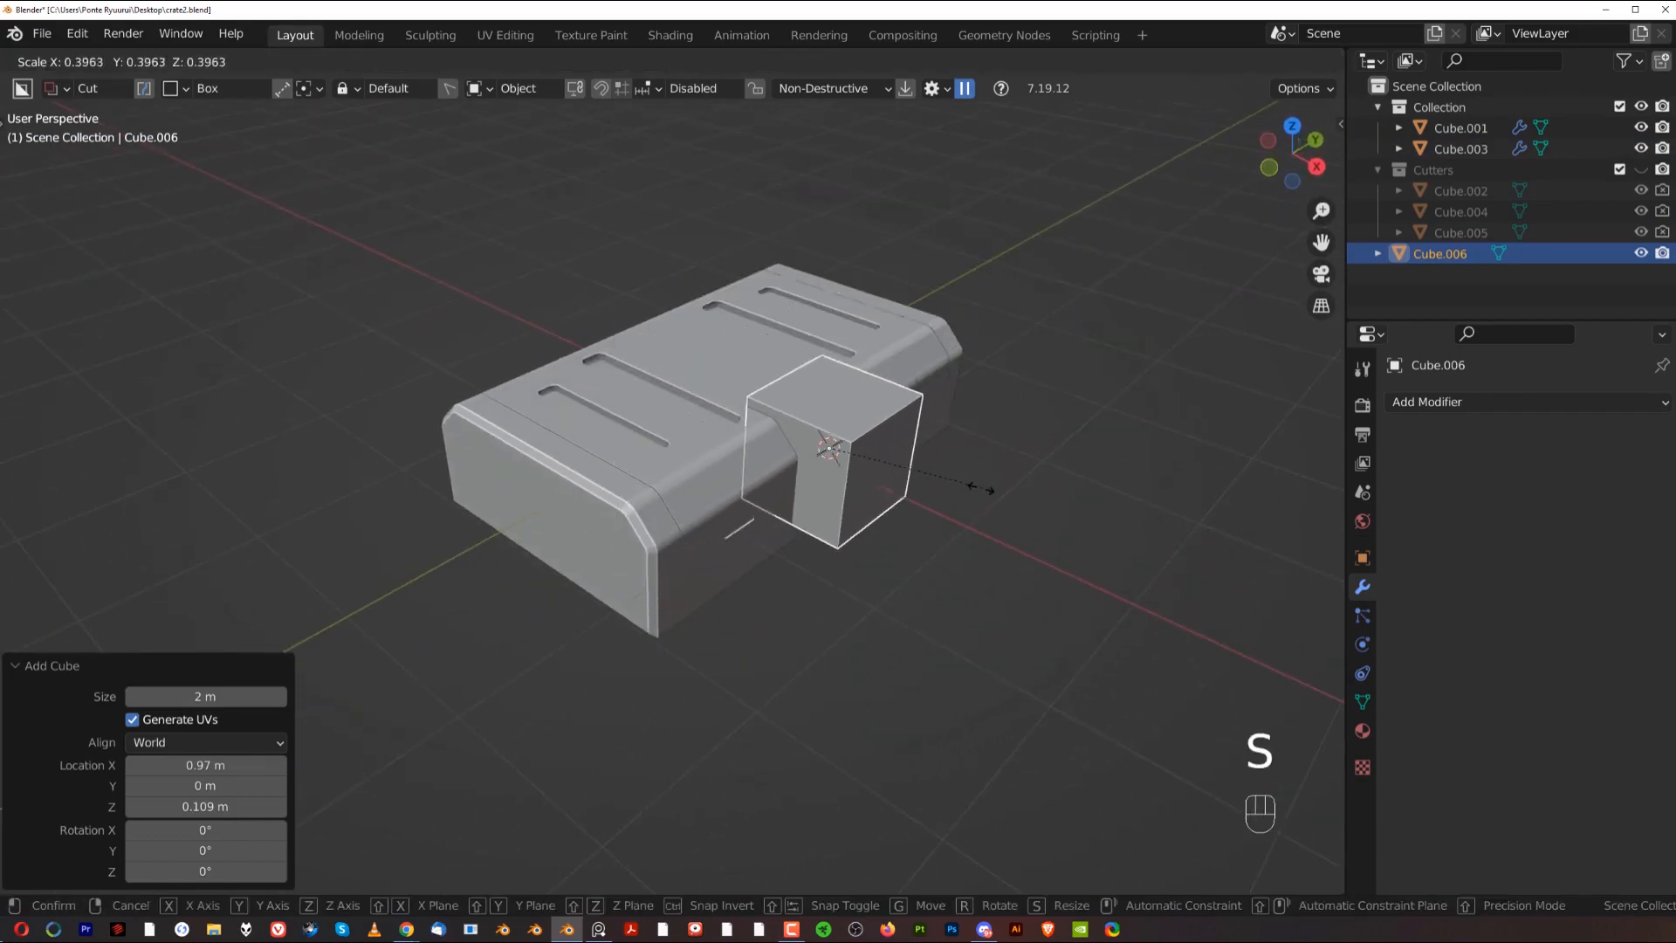
click(873, 493)
Step: Move the cube to the crate's lower end edge, about -0.54 m in X, -1.64 m in Y and -0.46 m in Z
middle_drag(873, 493, 873, 96)
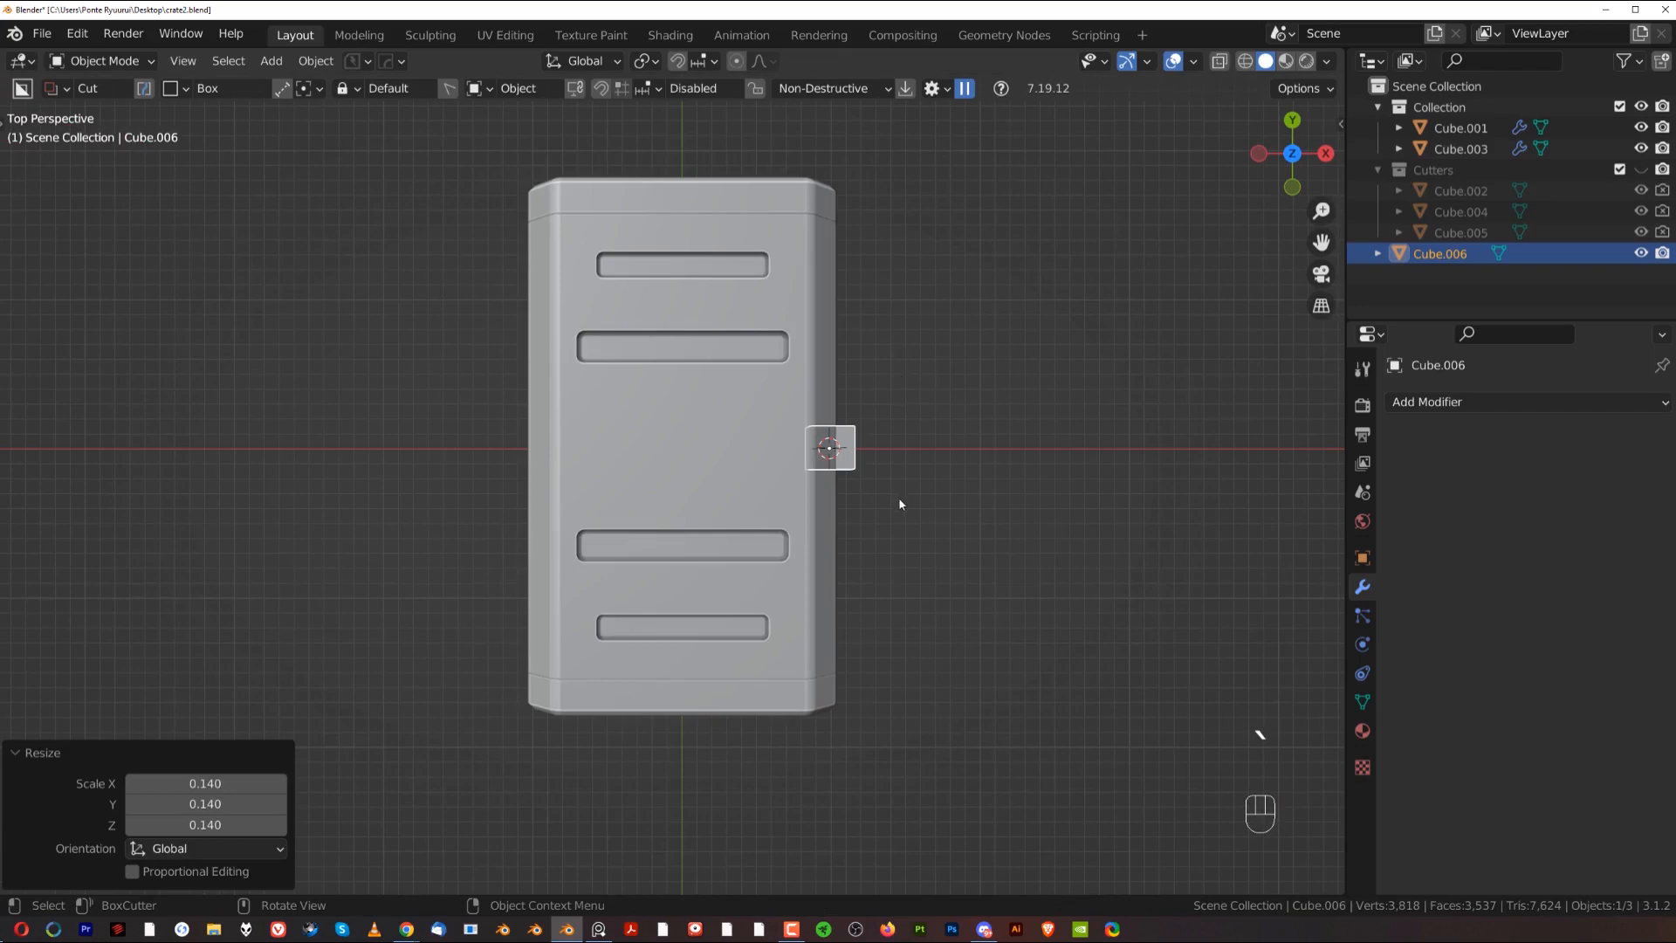
key(KP_5)
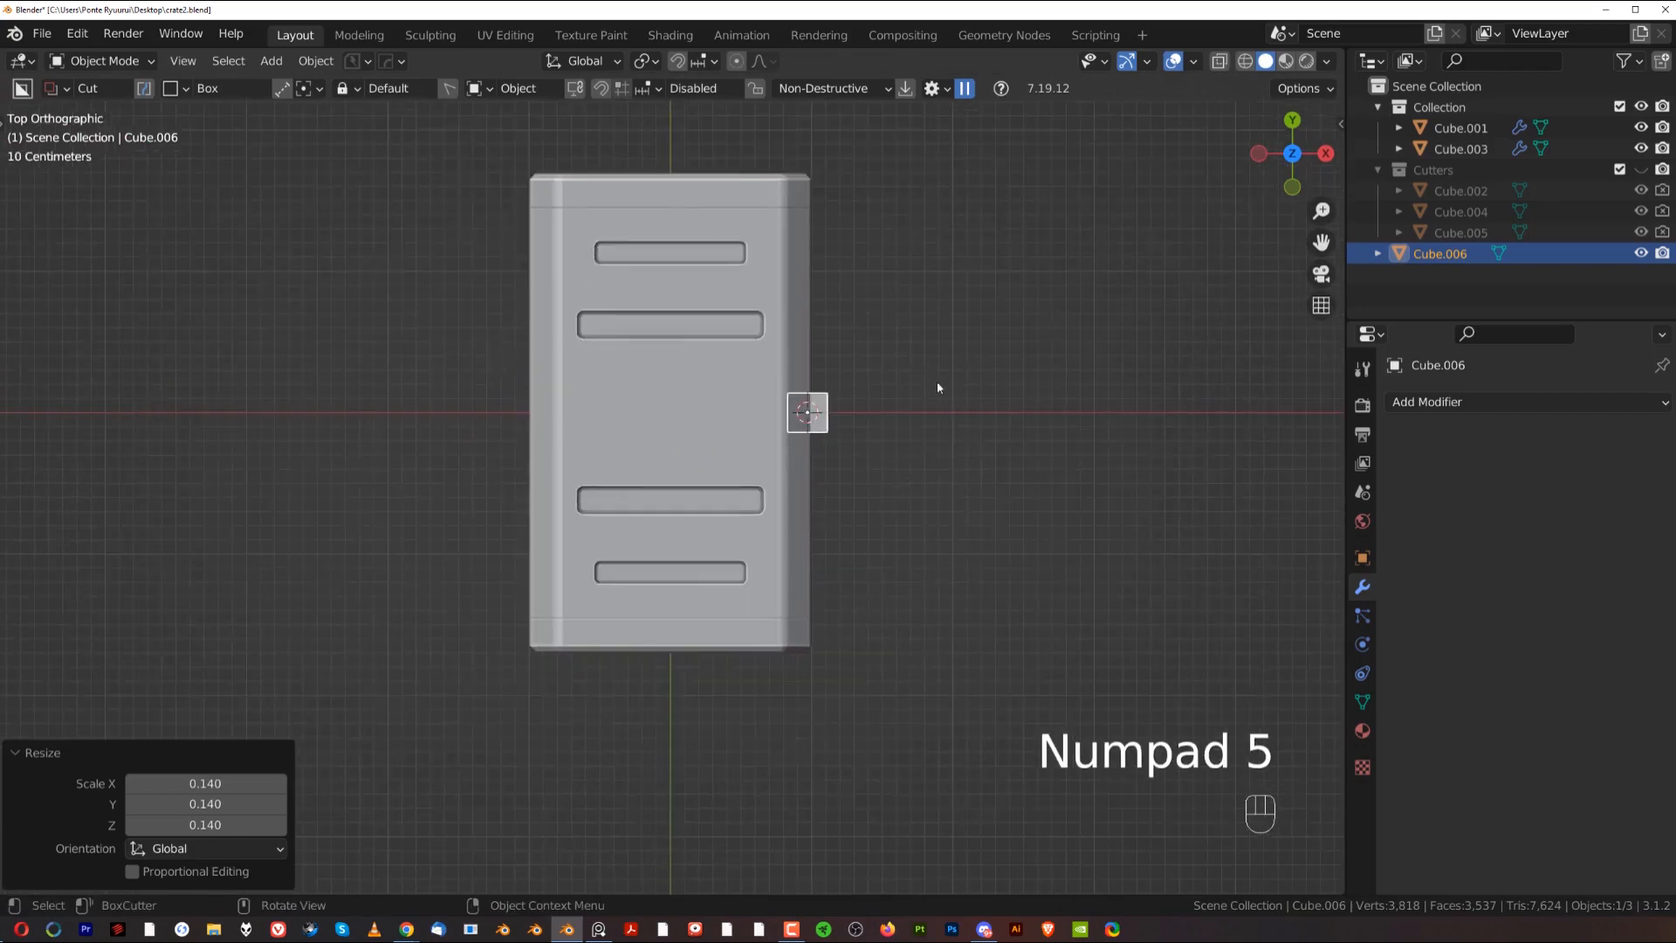
key(g)
click(868, 553)
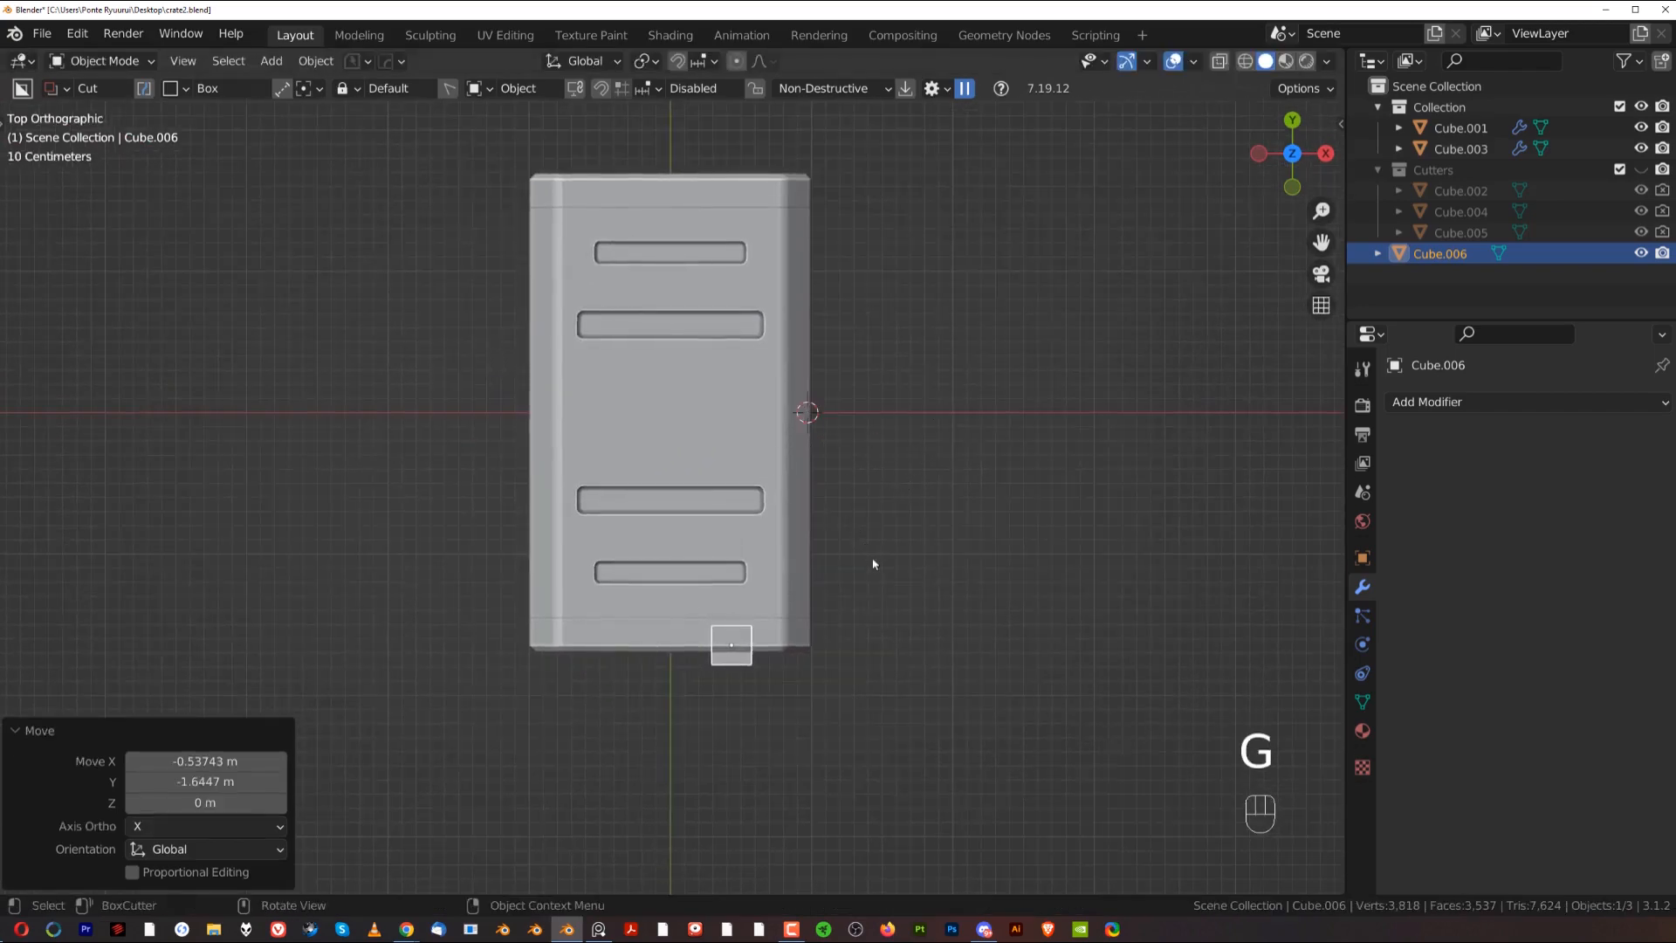
middle_drag(872, 565, 864, 464)
key(KP_5)
key(g)
key(z)
click(926, 577)
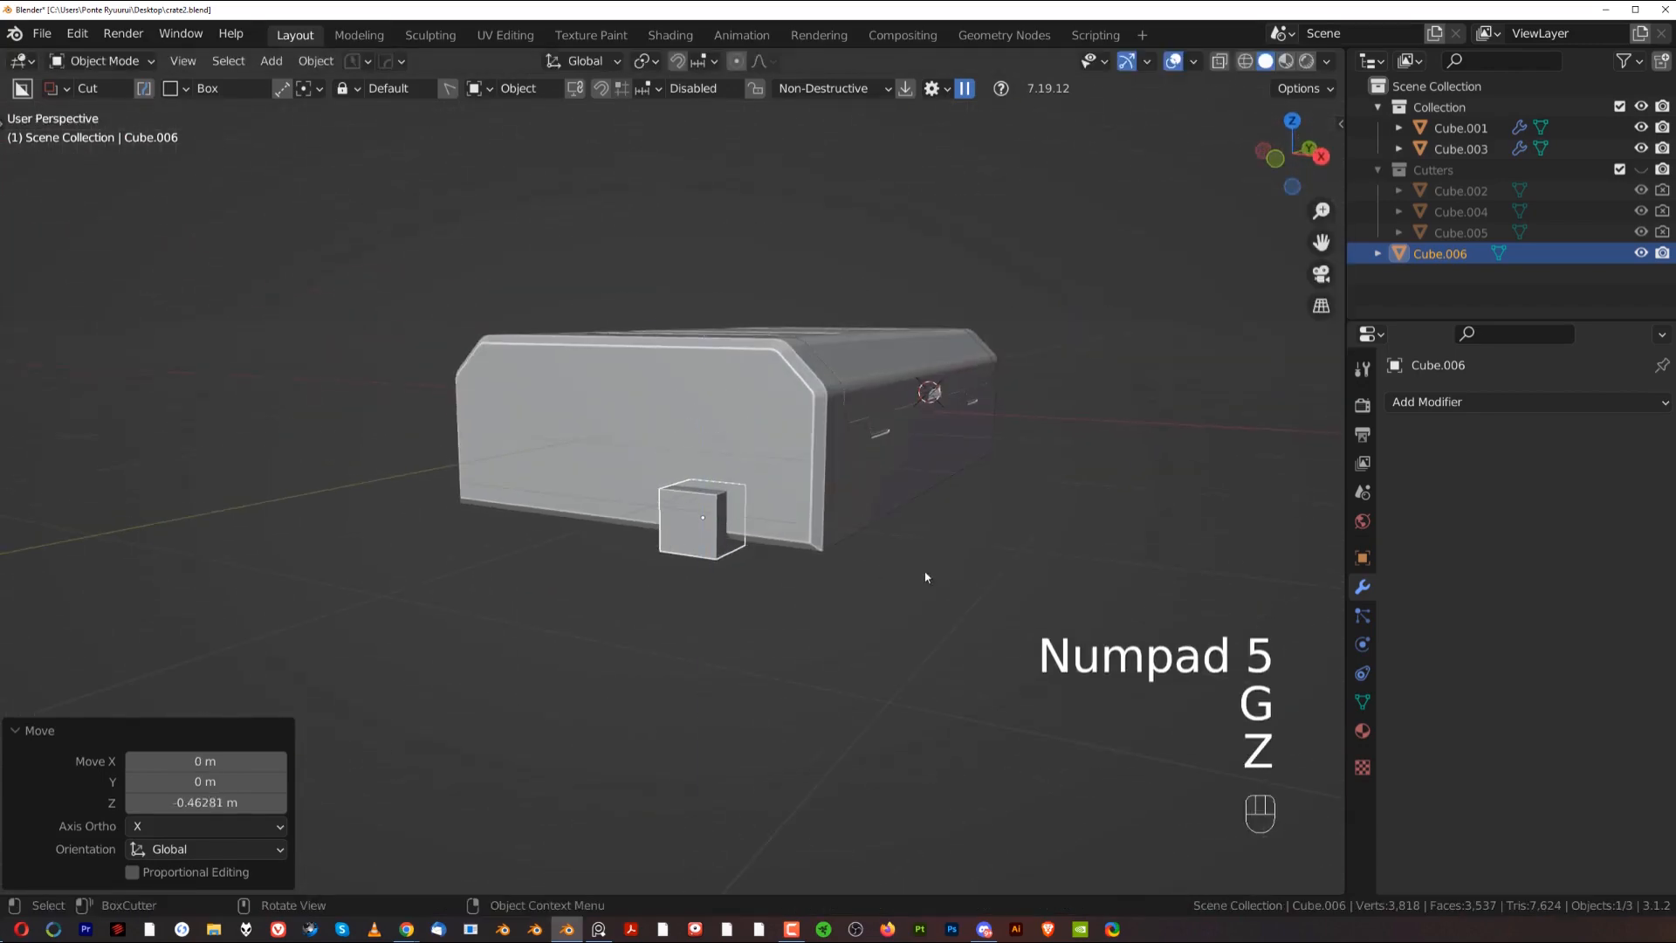
Step: Enlarge the cube uniformly by 1.346 and narrow it along X by a factor of 0.683
key(s)
click(1060, 616)
key(s)
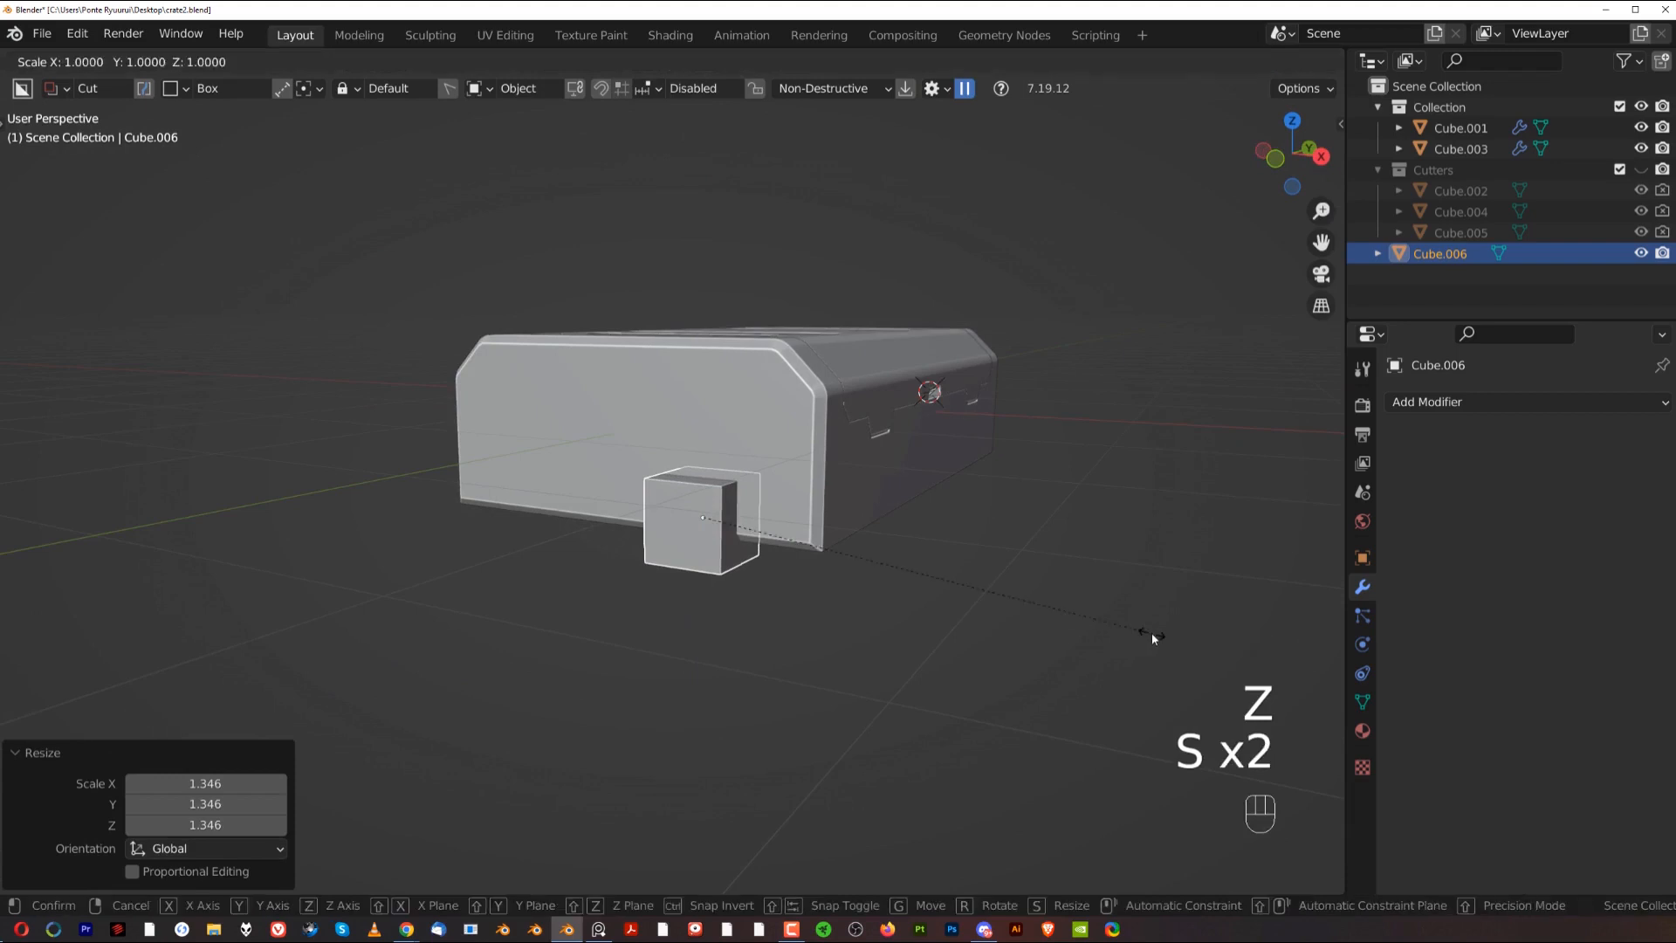
key(x)
click(1008, 603)
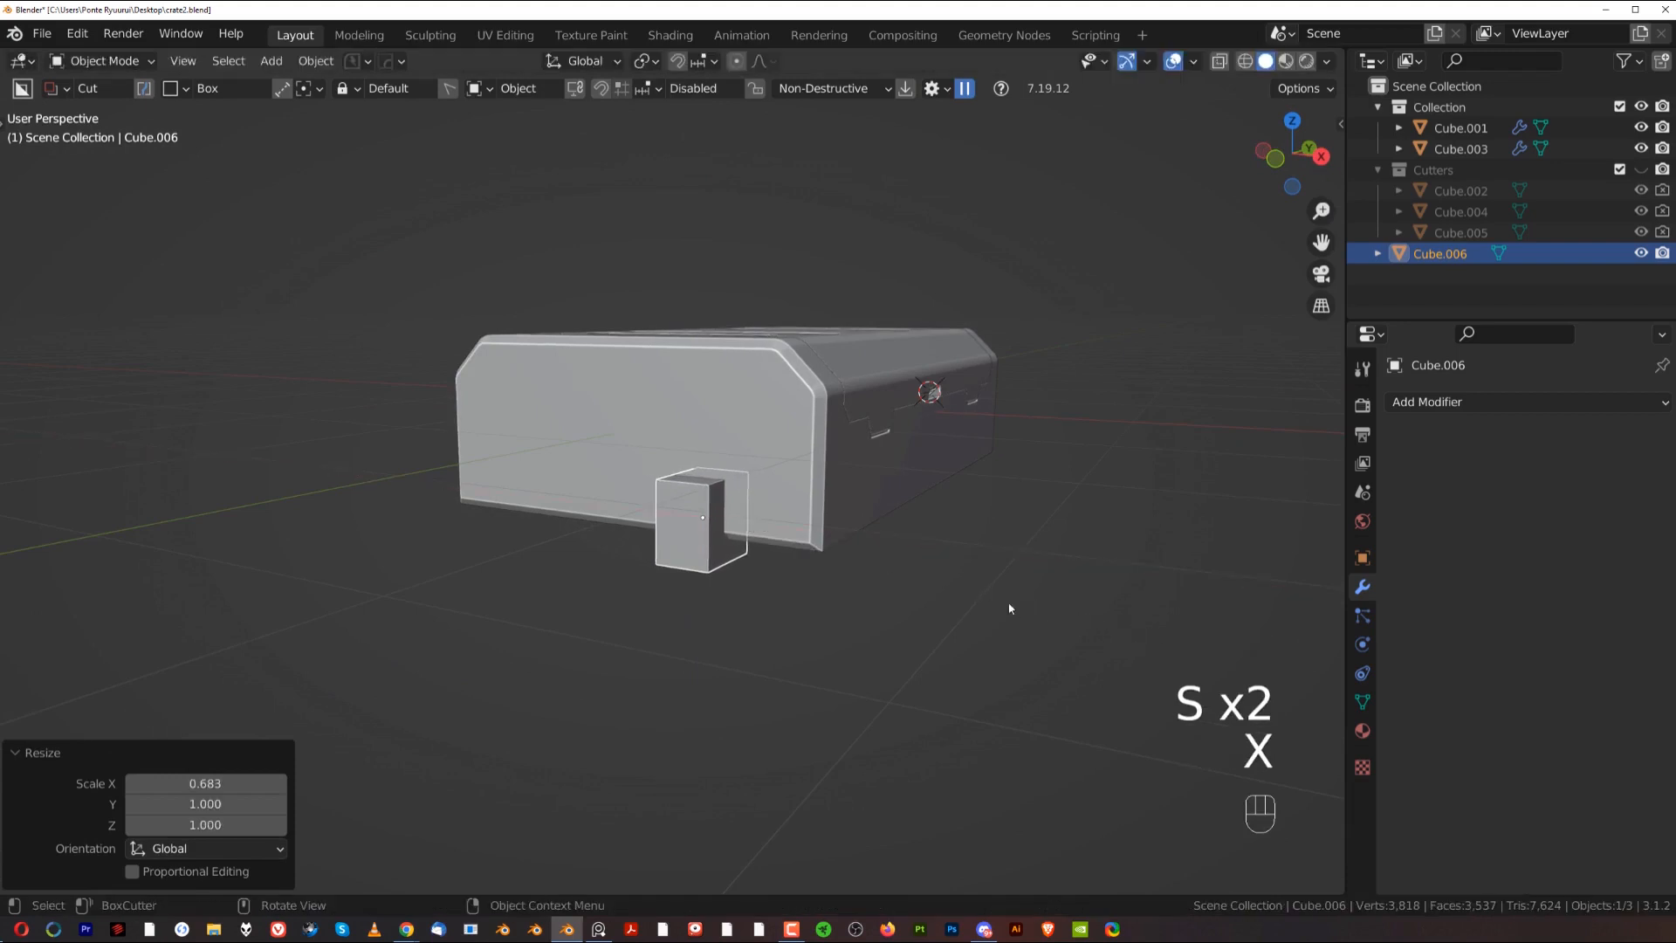
Step: Shift the cube about 0.236 m along X towards the crate's front corner
key(g)
key(x)
click(1045, 618)
Step: Isolate the cube in the right orthographic view and duplicate it, offset about 0.152 m in Y and 0.146 m in Z
shift+middle_drag(1055, 621, 631, 504)
scroll(652, 490, up, 4)
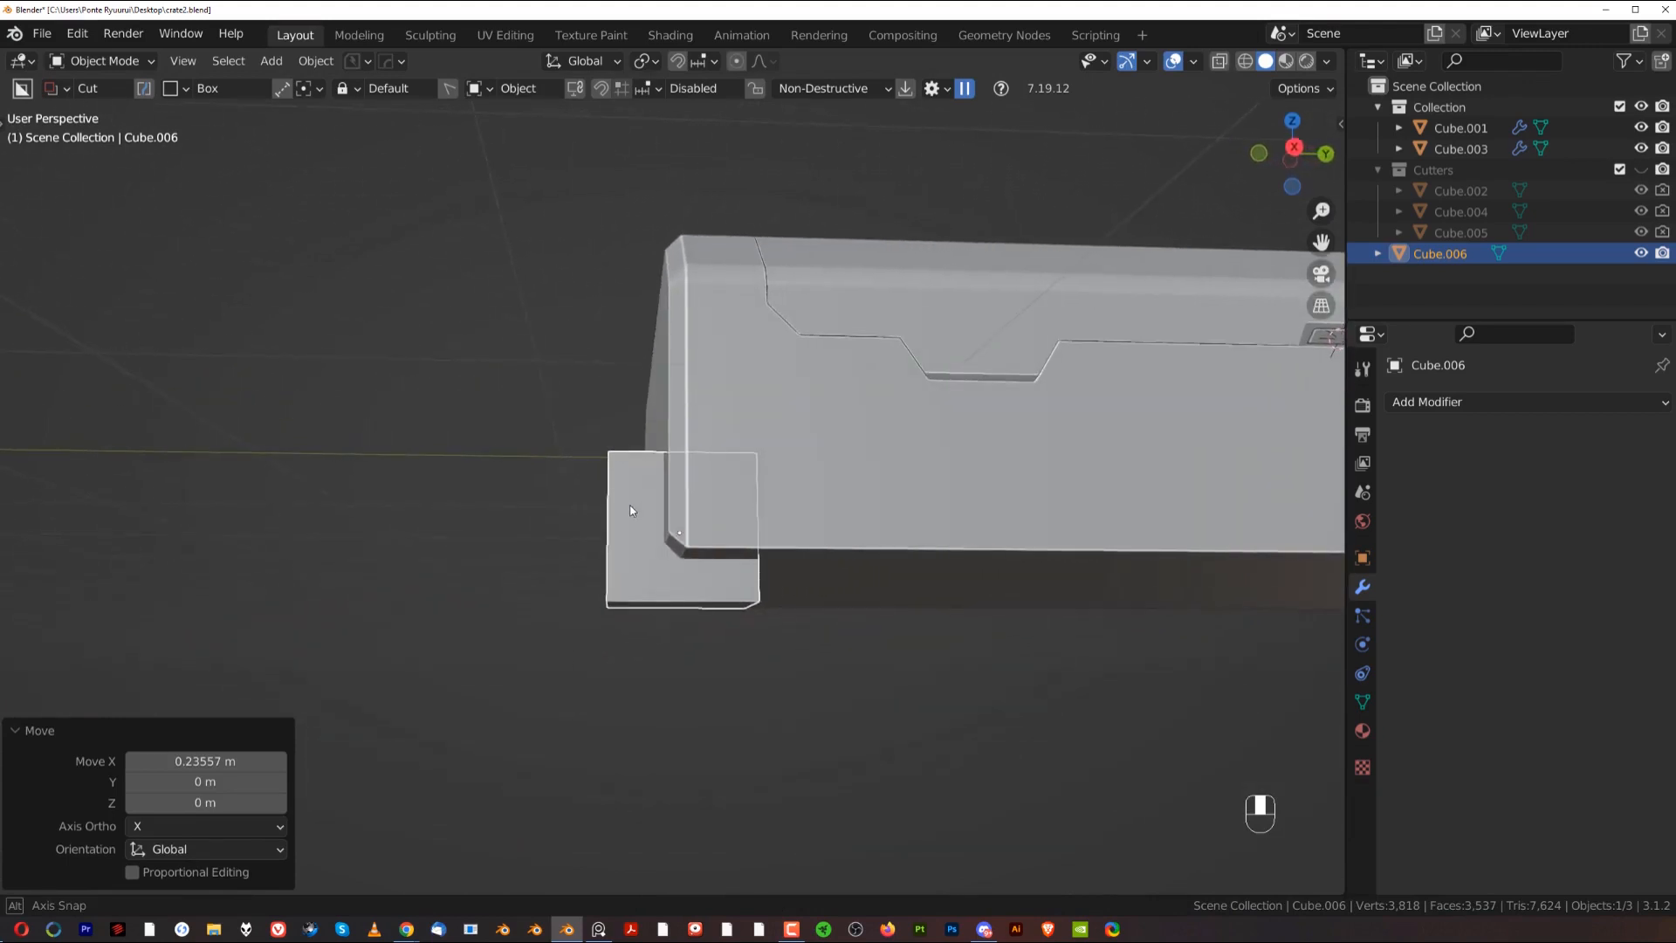
middle_drag(794, 489, 951, 513)
key(KP_5)
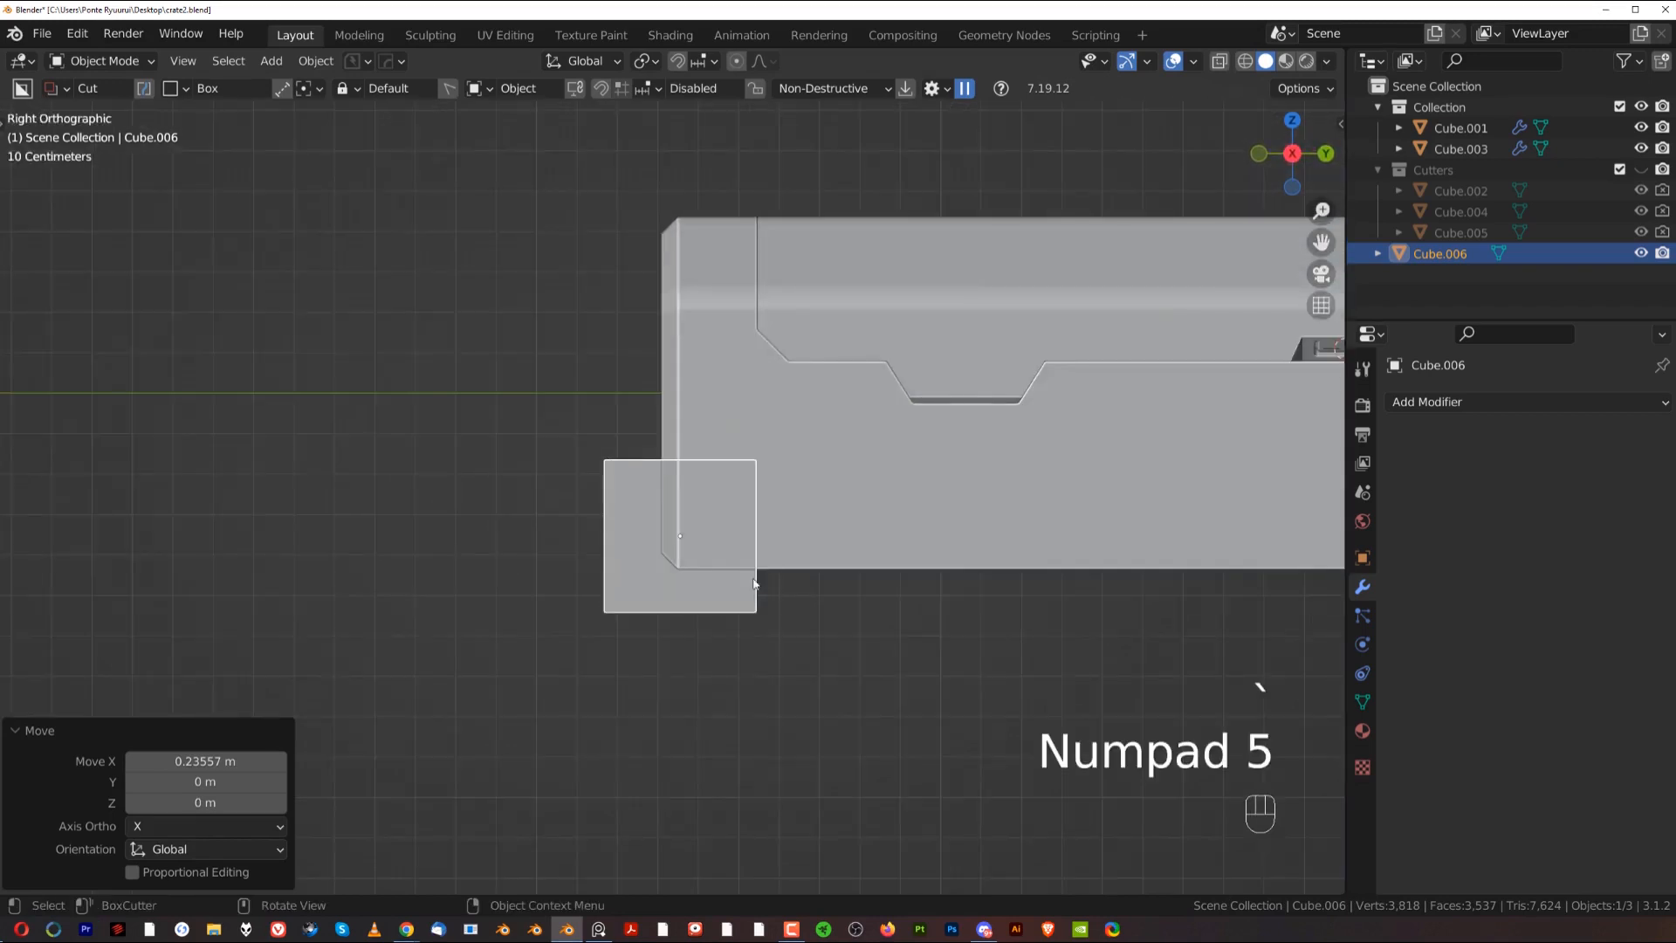
key(KP_Divide)
scroll(752, 568, down, 5)
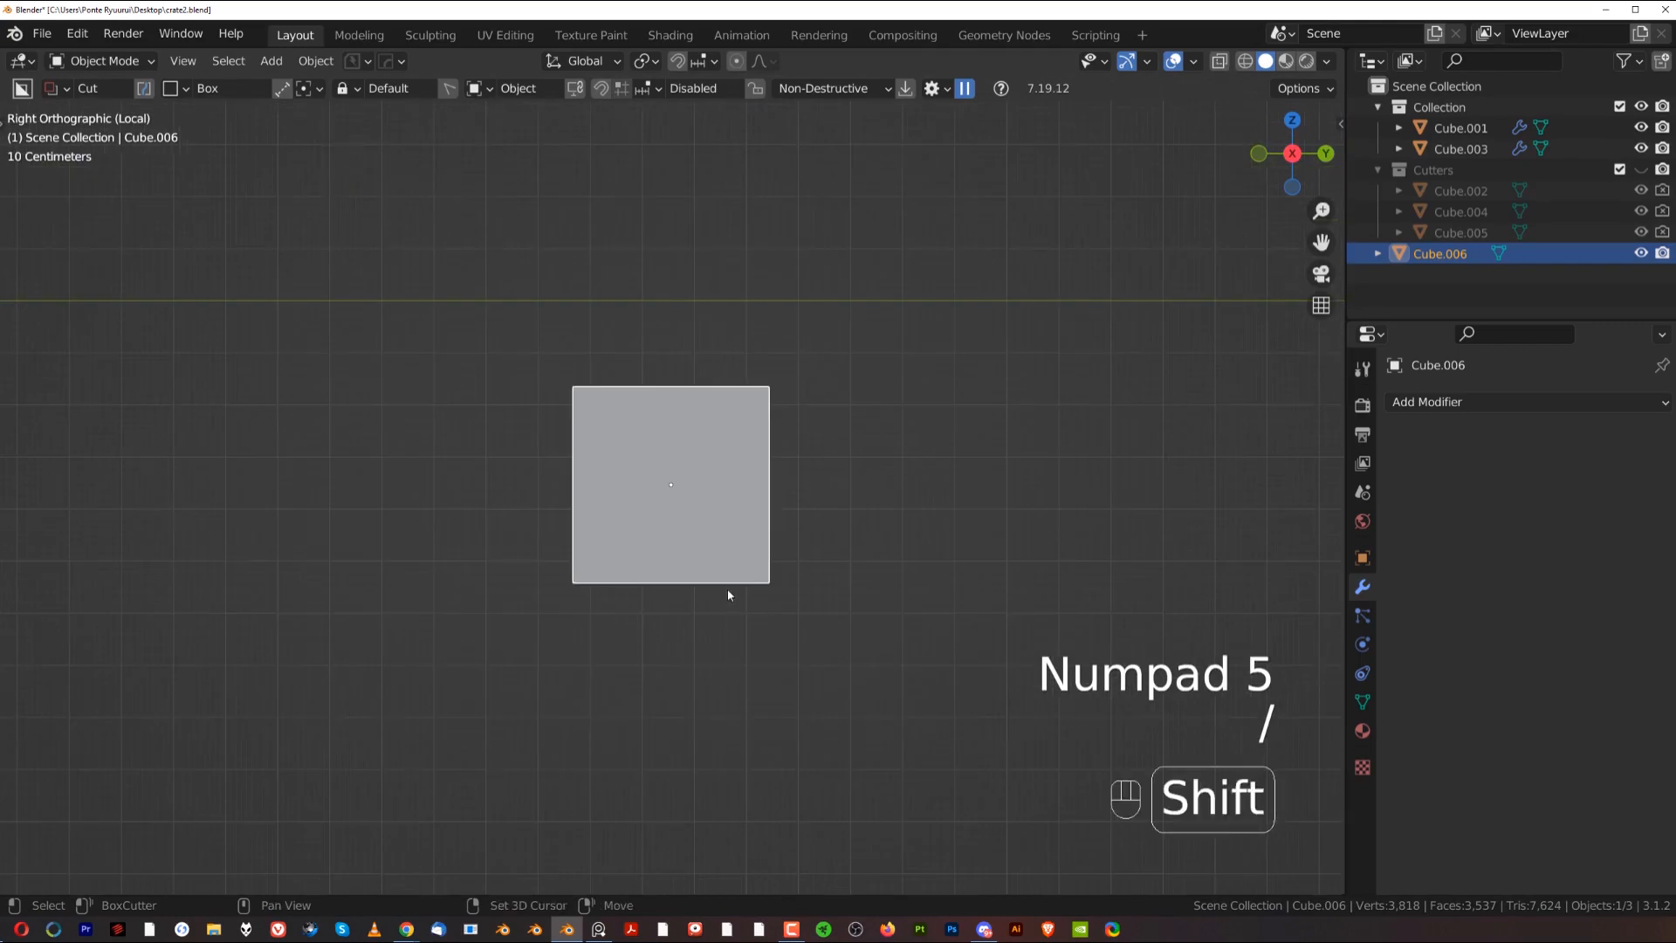
key(shift+d)
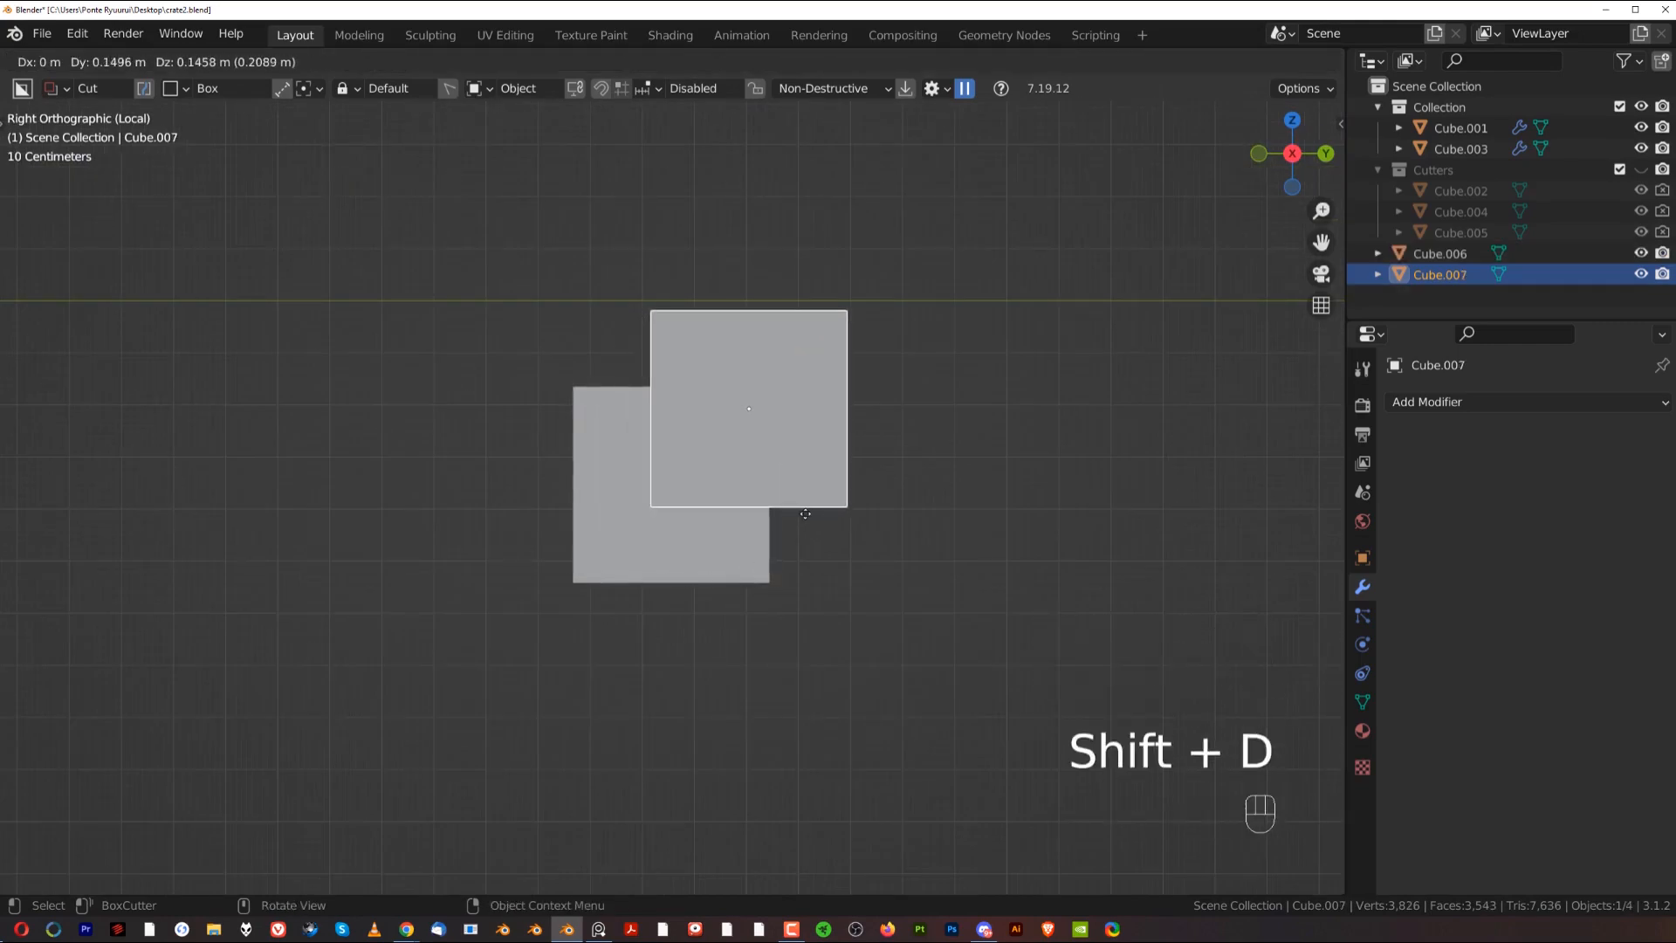
click(805, 512)
Step: Widen the duplicate along X so it extends past both sides of the original block
middle_drag(747, 543, 887, 575)
key(s)
key(x)
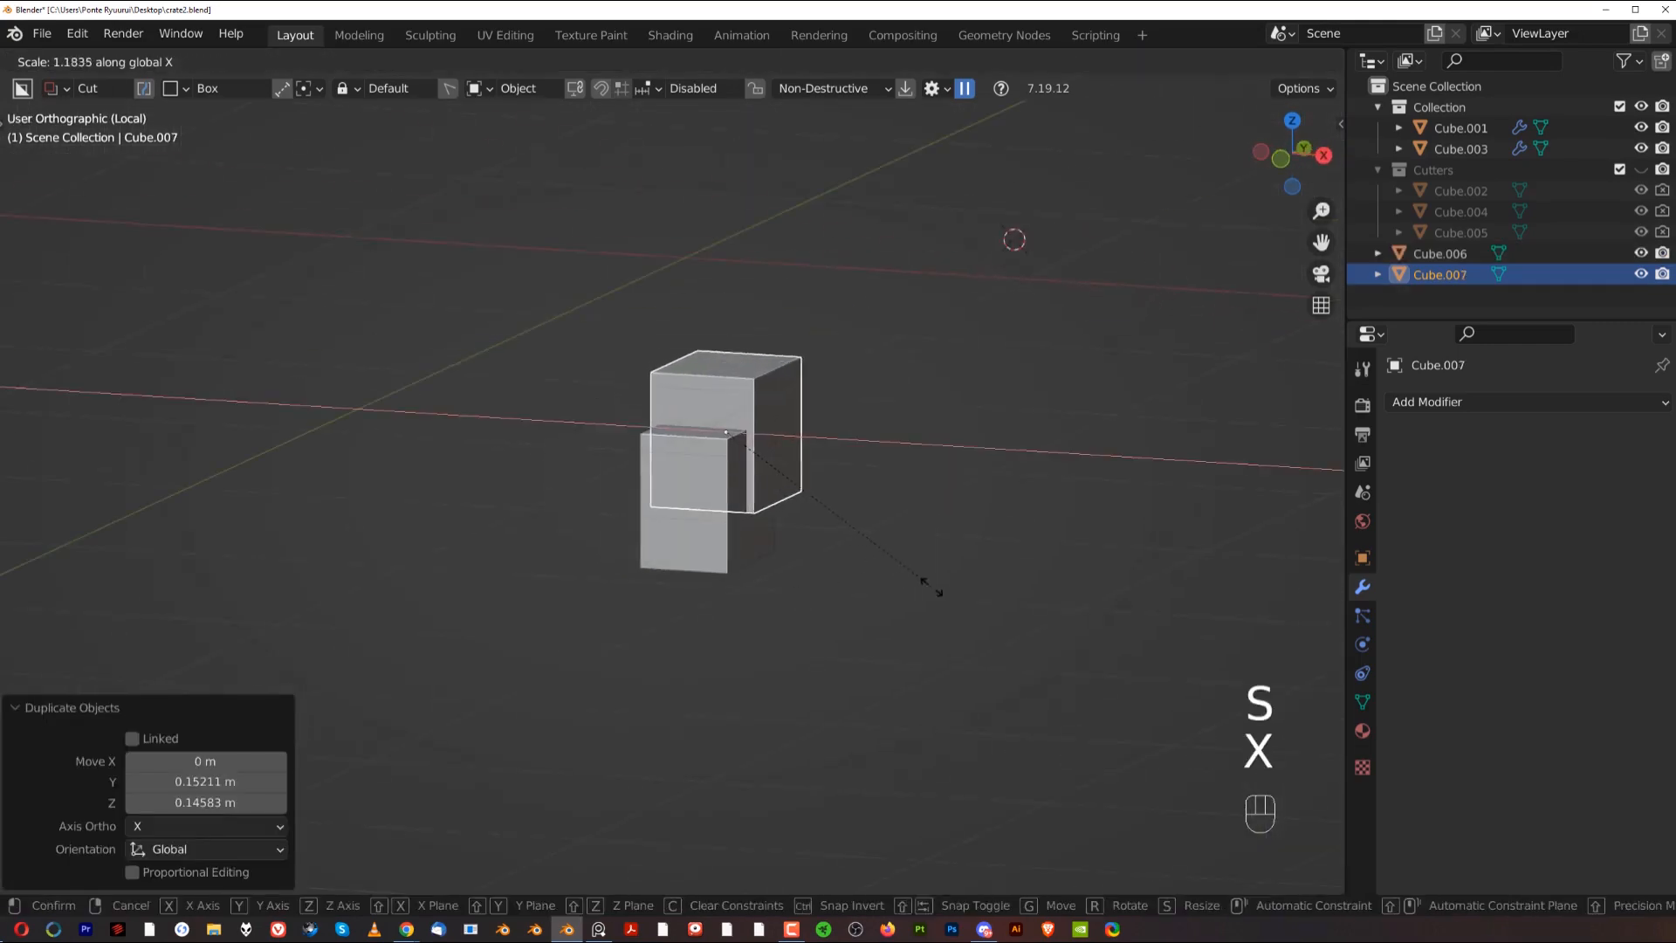
click(1044, 610)
Step: Boolean-cut the upper block out of the lower block with a Difference operation and apply the modifier, leaving an L-shaped piece selected
shift+click(754, 563)
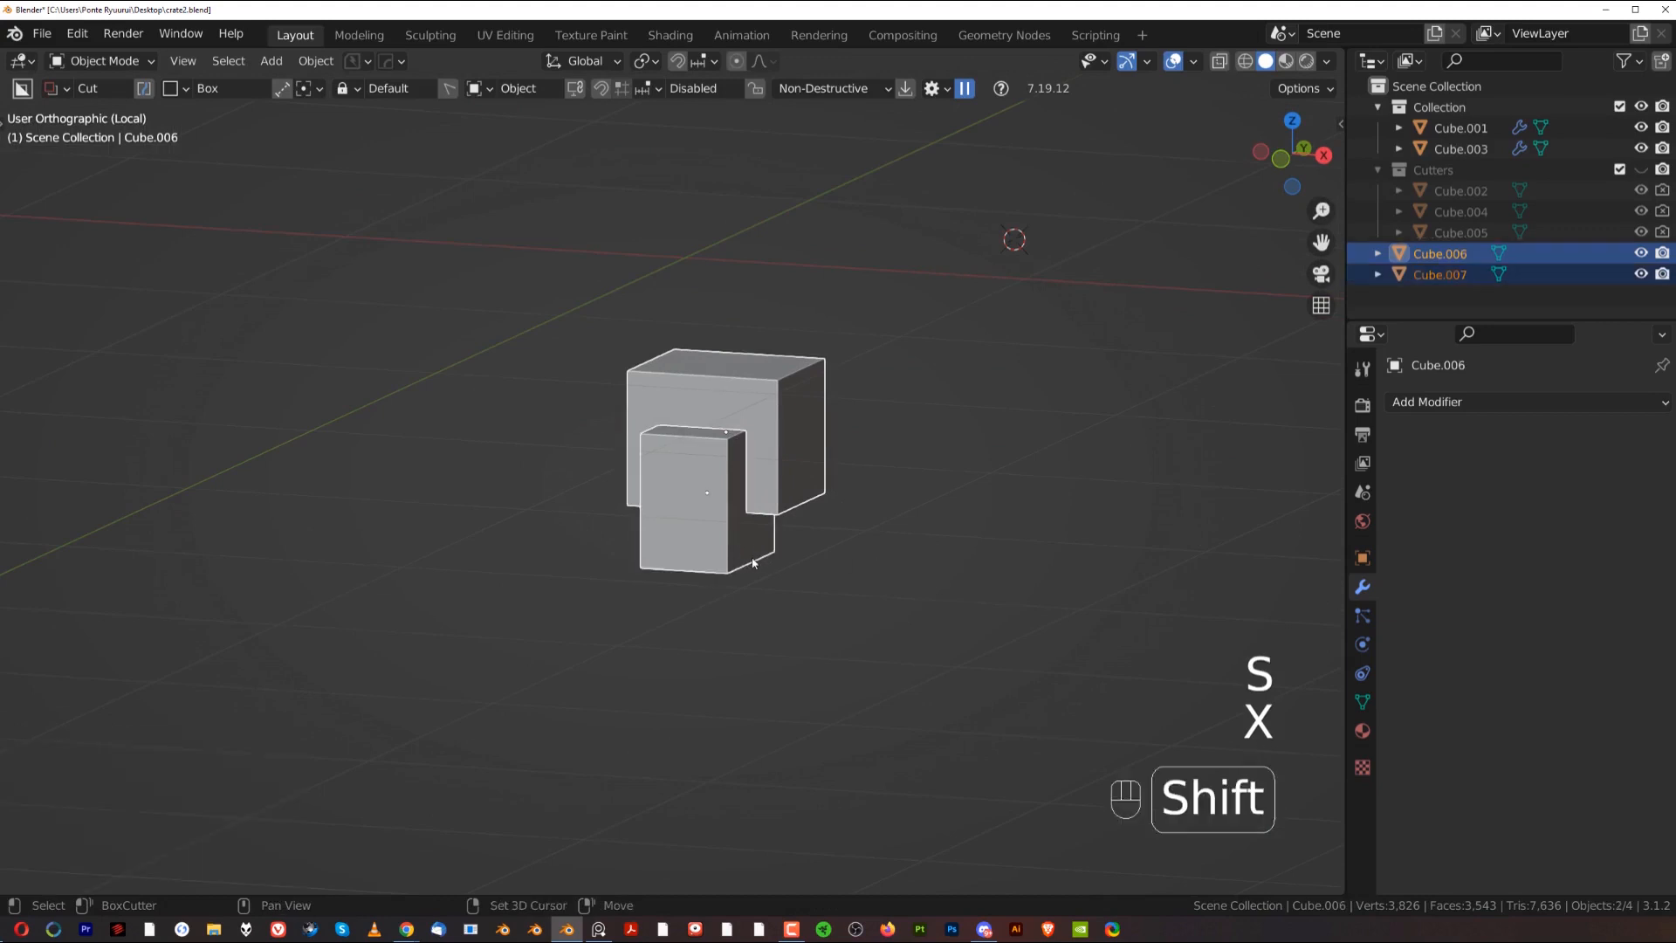
key(ctrl+KP_Subtract)
scroll(829, 546, up, 2)
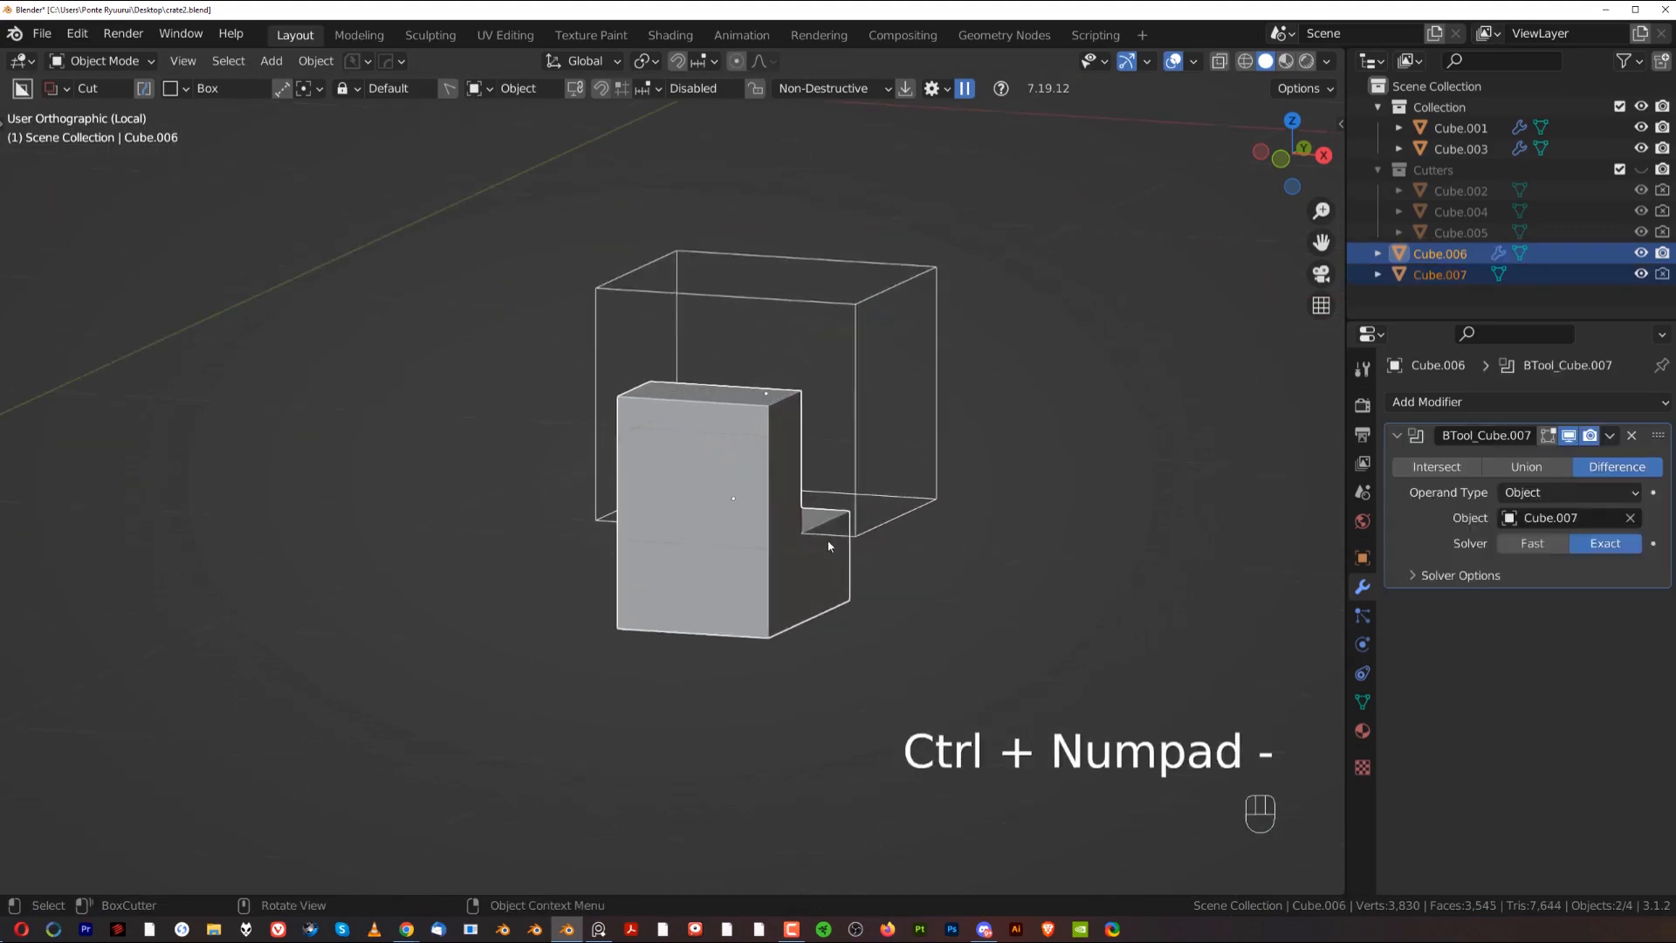
click(1609, 435)
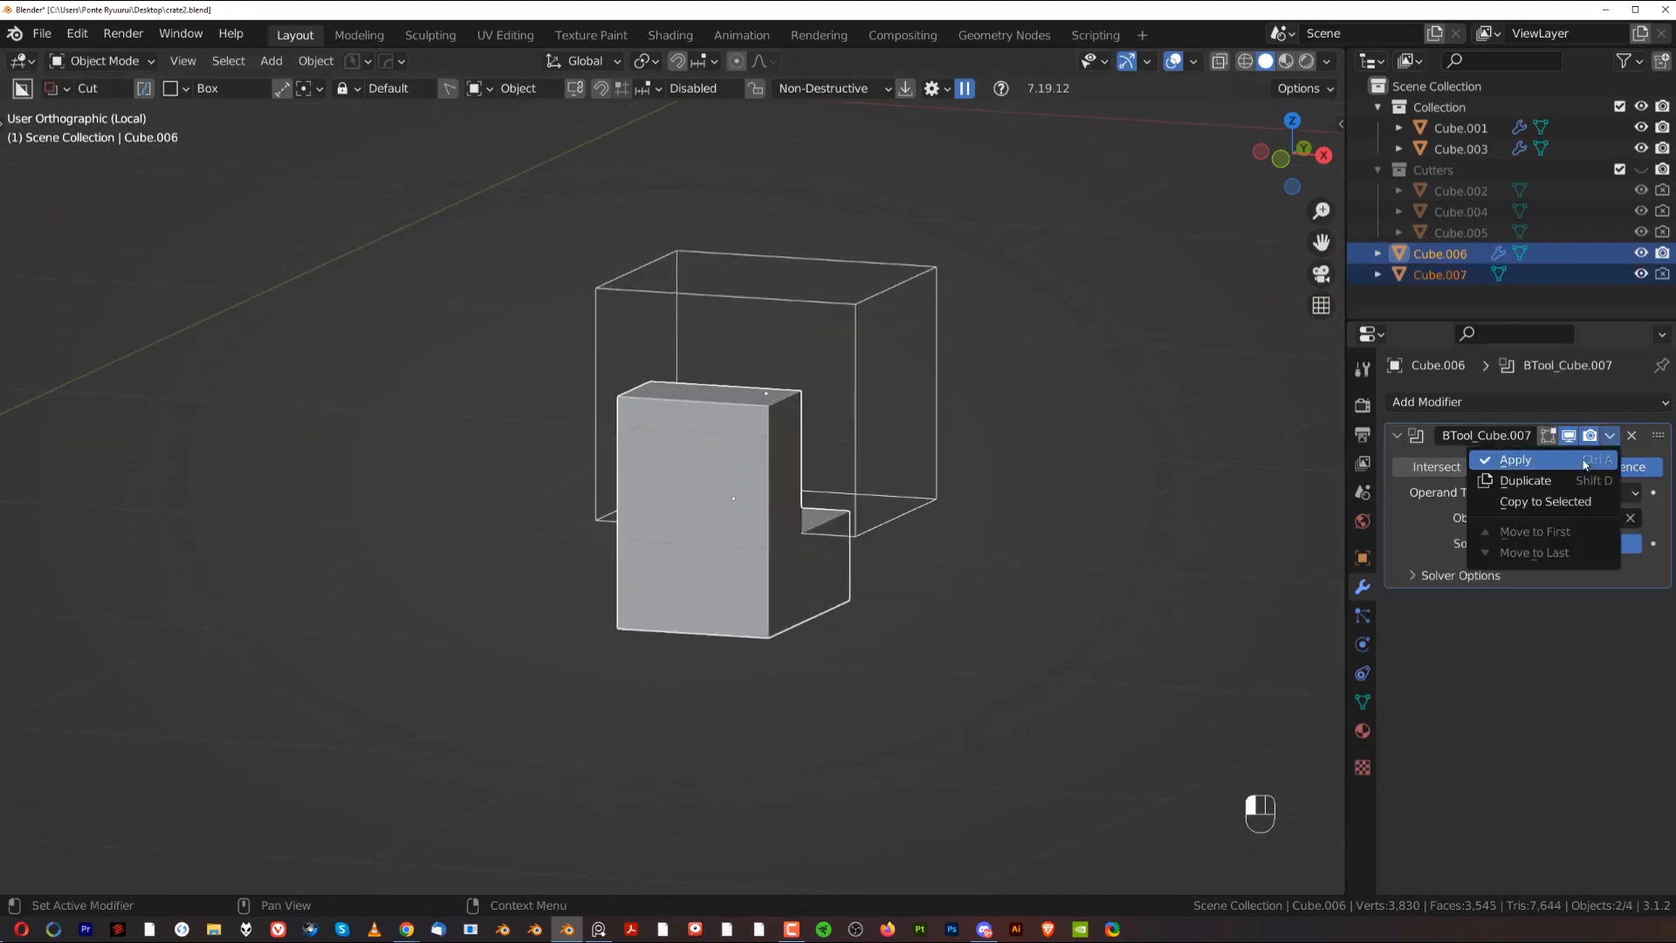
click(1563, 461)
middle_drag(663, 515, 687, 527)
click(706, 522)
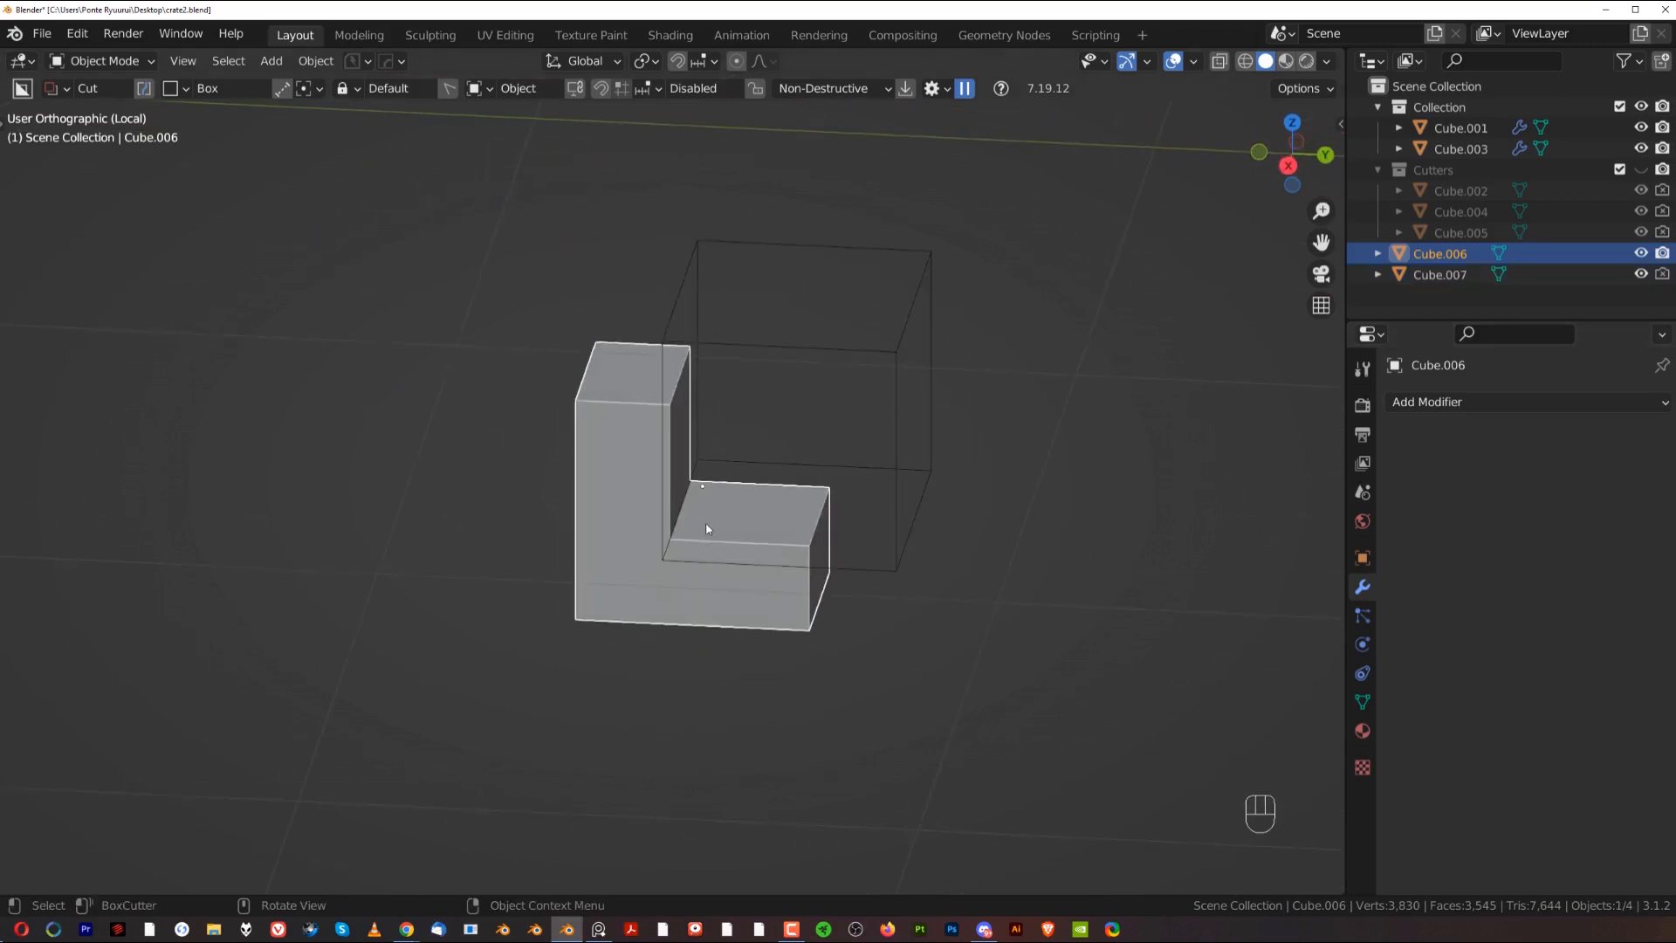
Step: Bevel the L-shaped piece's inner corner edge with a width of about 0.476 m and 6 segments
key(Tab)
click(692, 506)
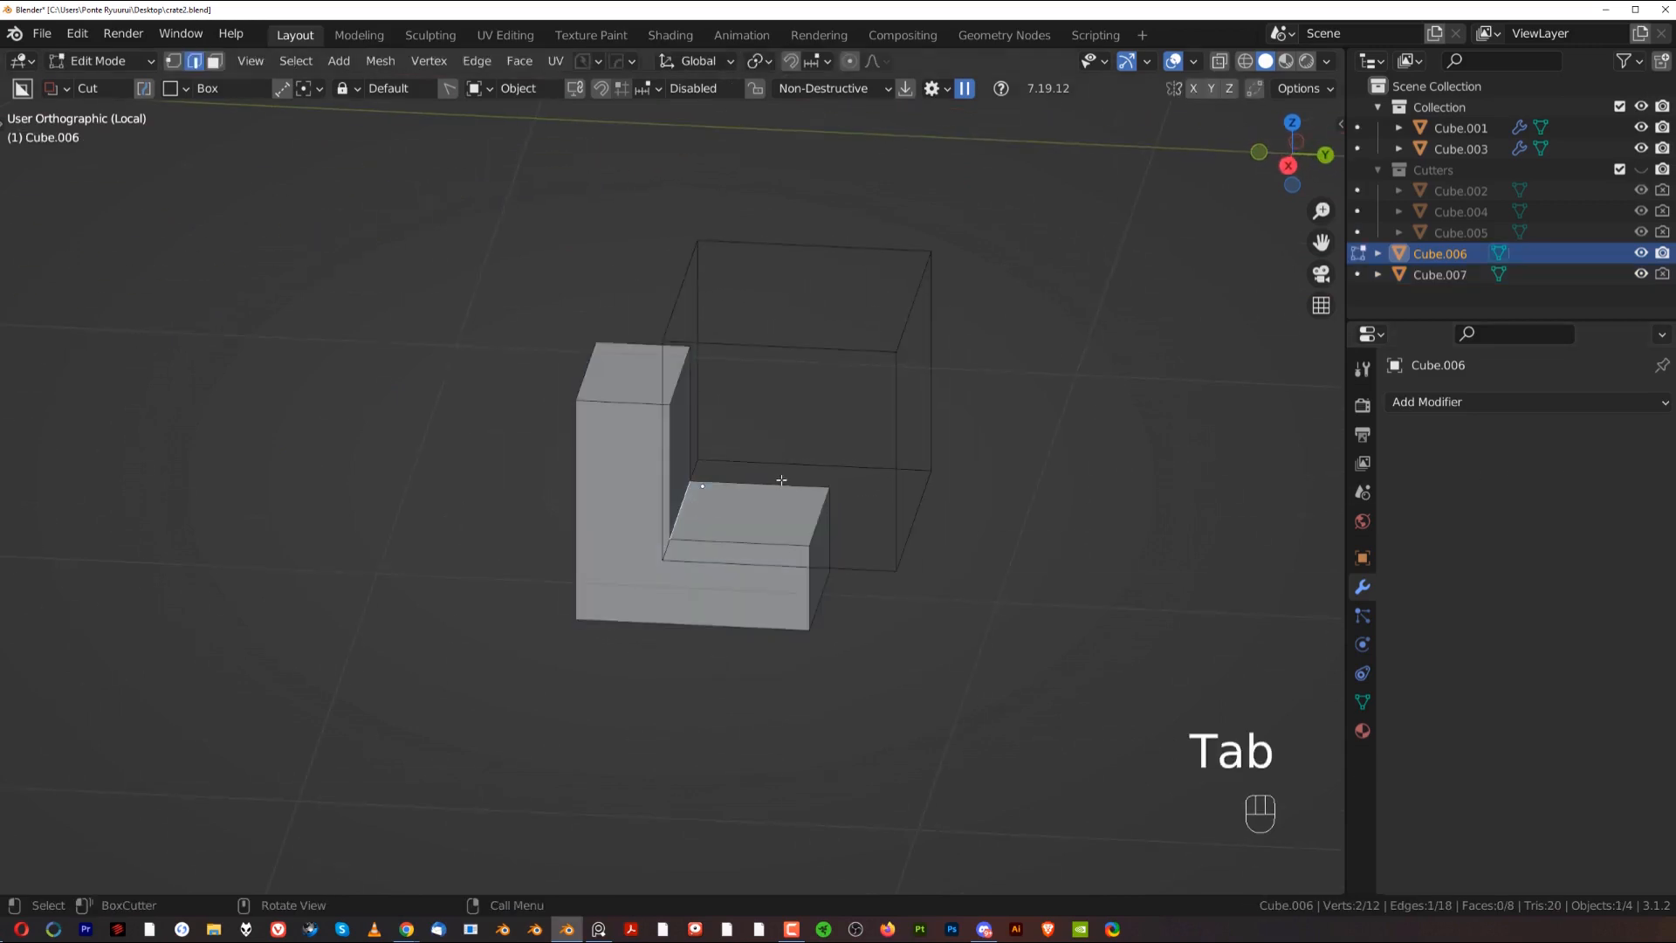
key(ctrl+b)
click(848, 507)
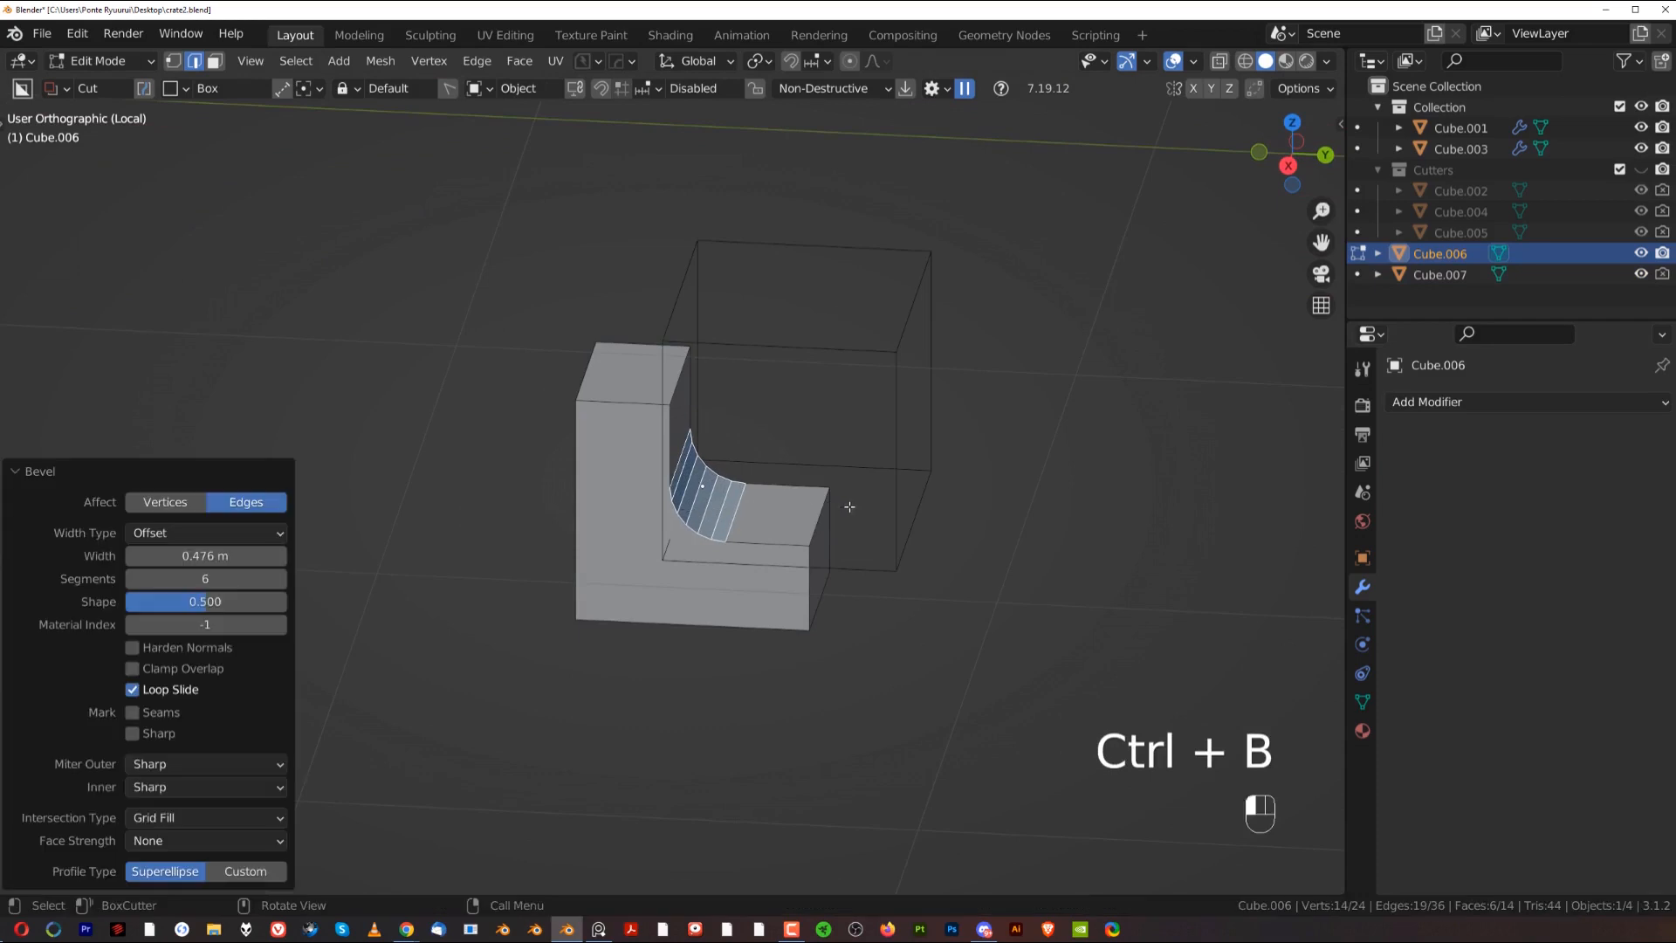
key(Tab)
click(843, 354)
Step: Shade the L-shaped piece smooth and enable Auto Smooth at 30°
right_click(750, 477)
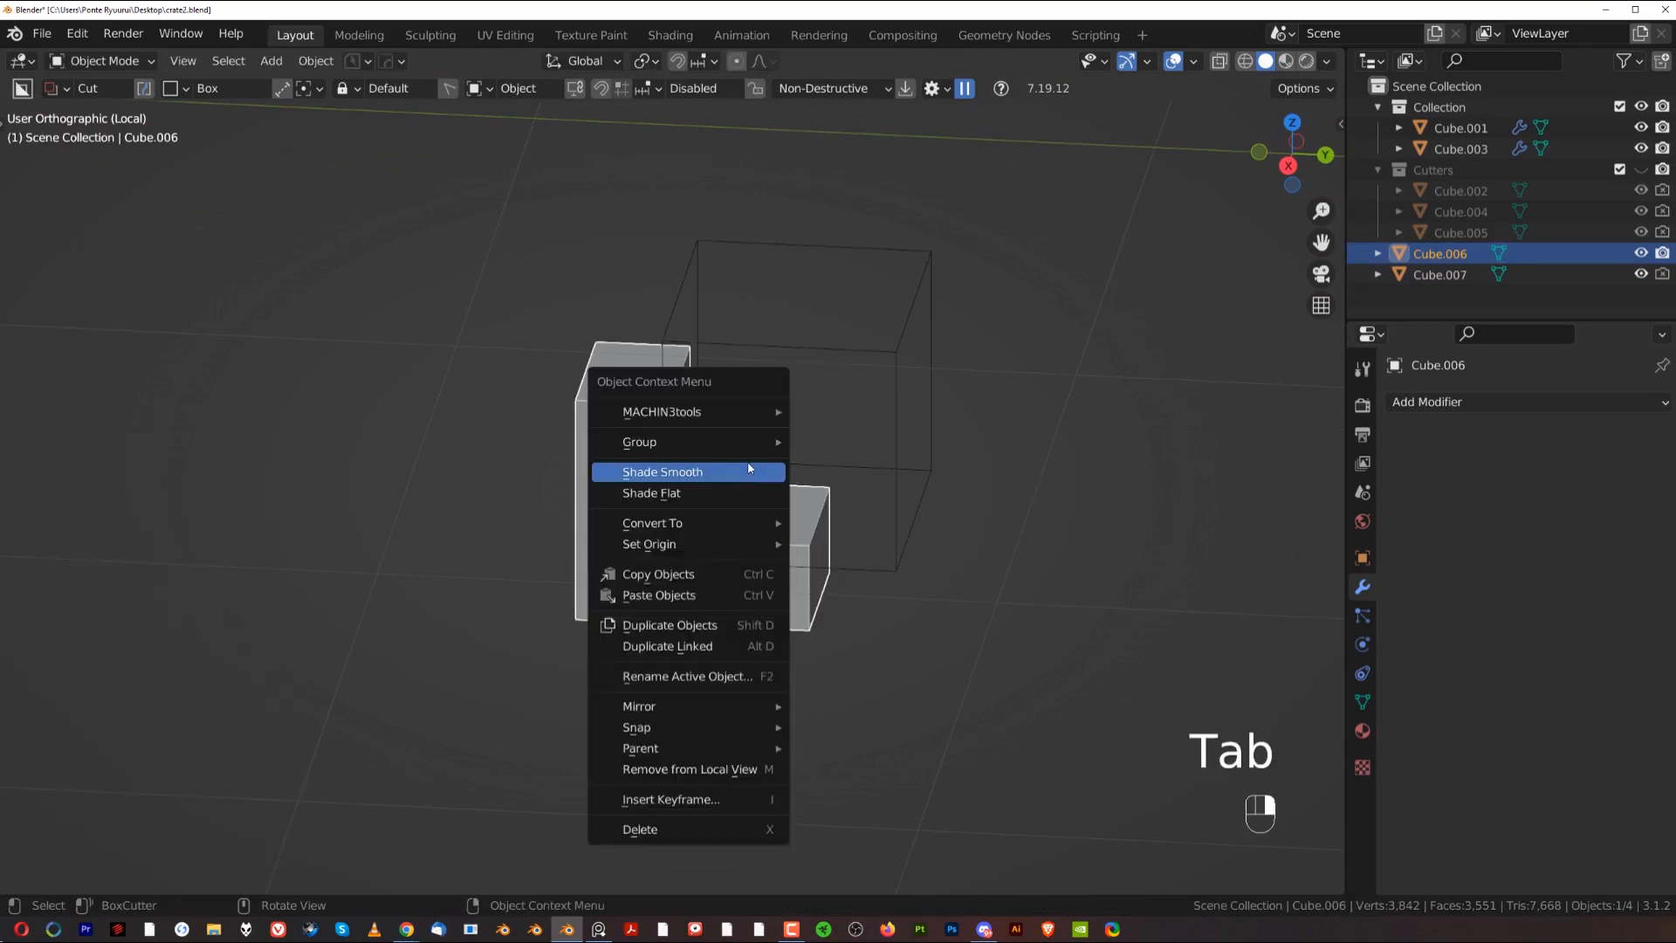
click(749, 470)
click(1365, 703)
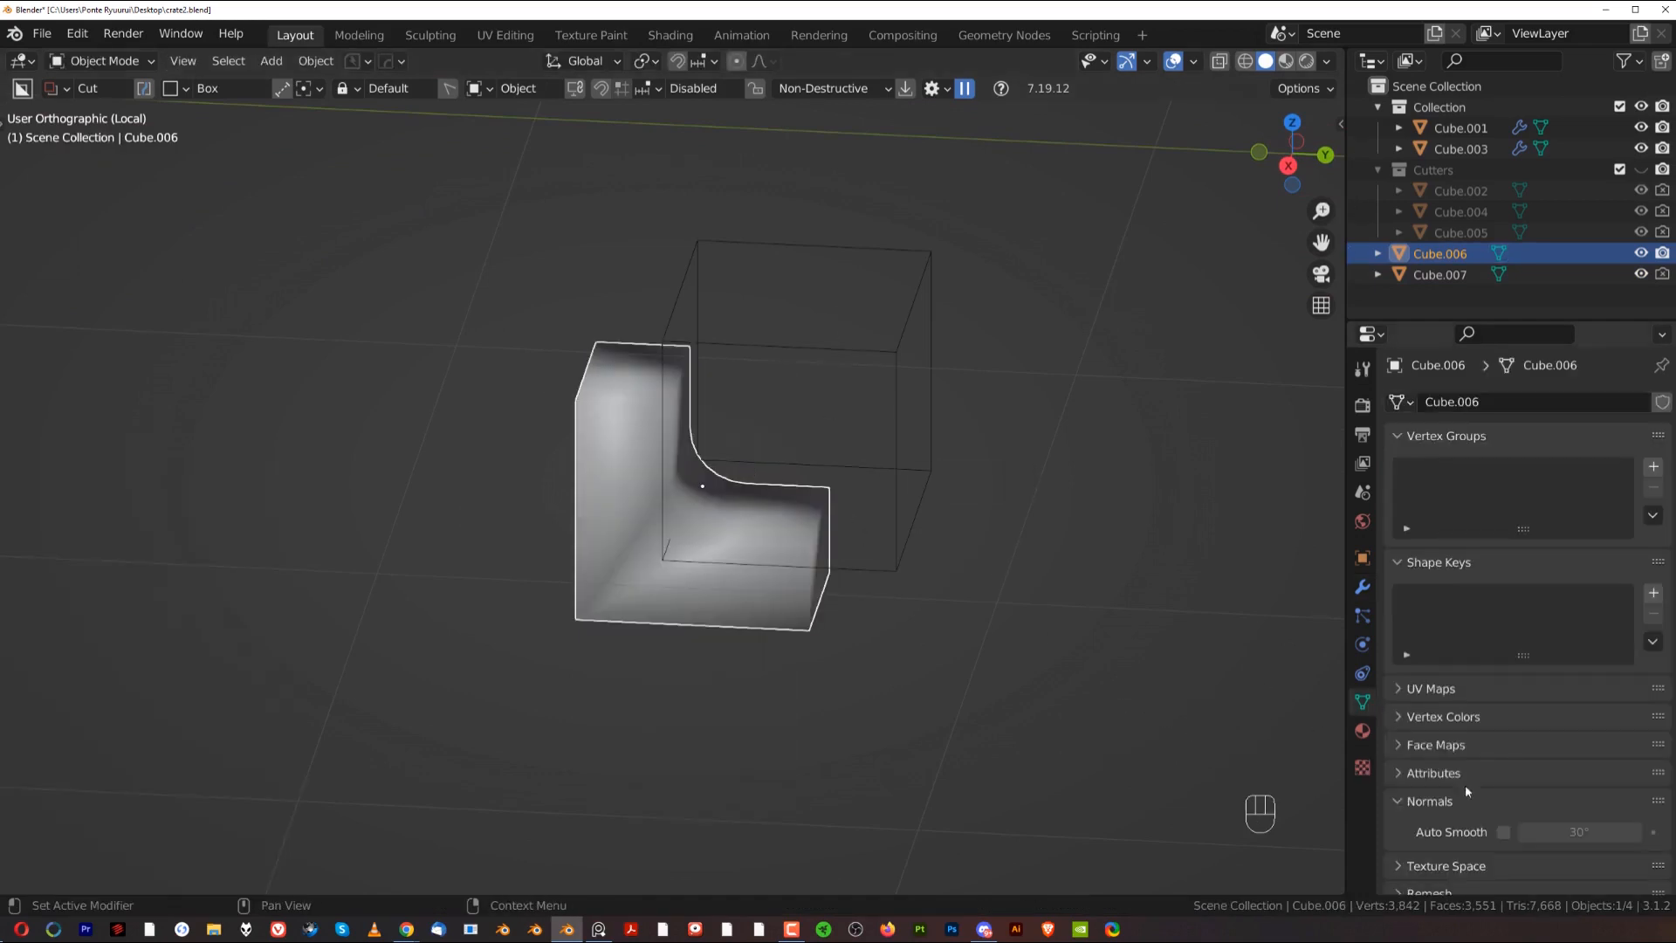
click(1505, 831)
mouse_move(653, 631)
middle_down()
mouse_move(721, 600)
mouse_move(621, 589)
mouse_move(704, 428)
mouse_move(708, 349)
middle_up()
Step: Bevel the two outer tip edges of the L-shaped piece about 0.183 m wide with 4 segments
key(KP_5)
key(Tab)
click(695, 434)
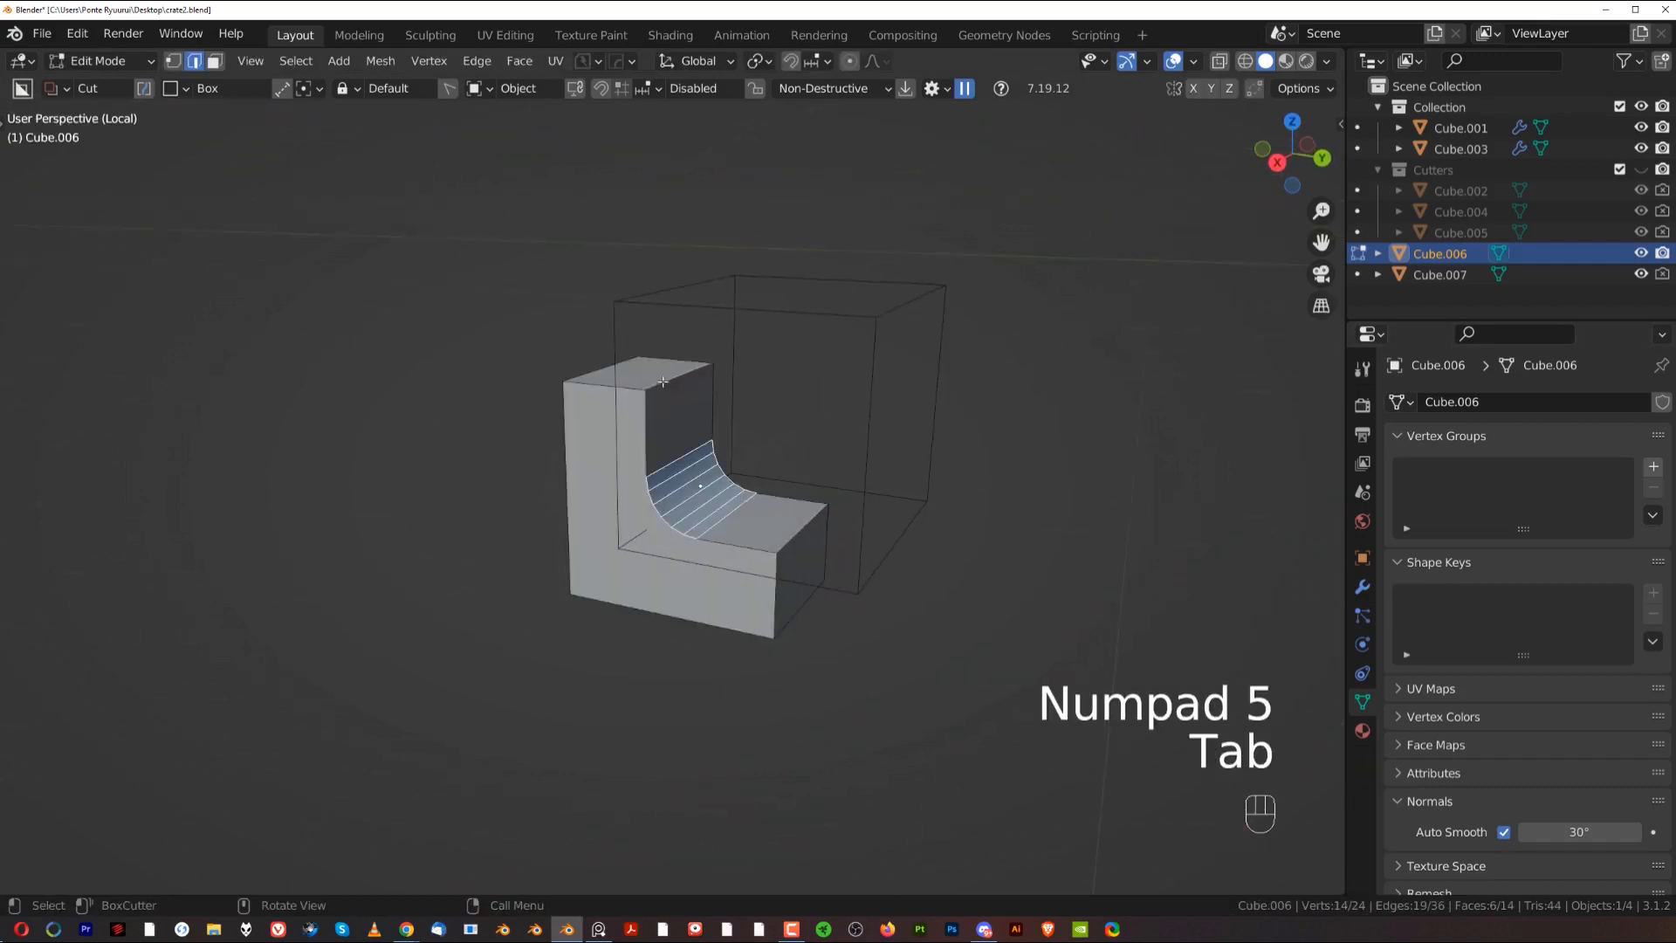
click(777, 538)
key(ctrl+b)
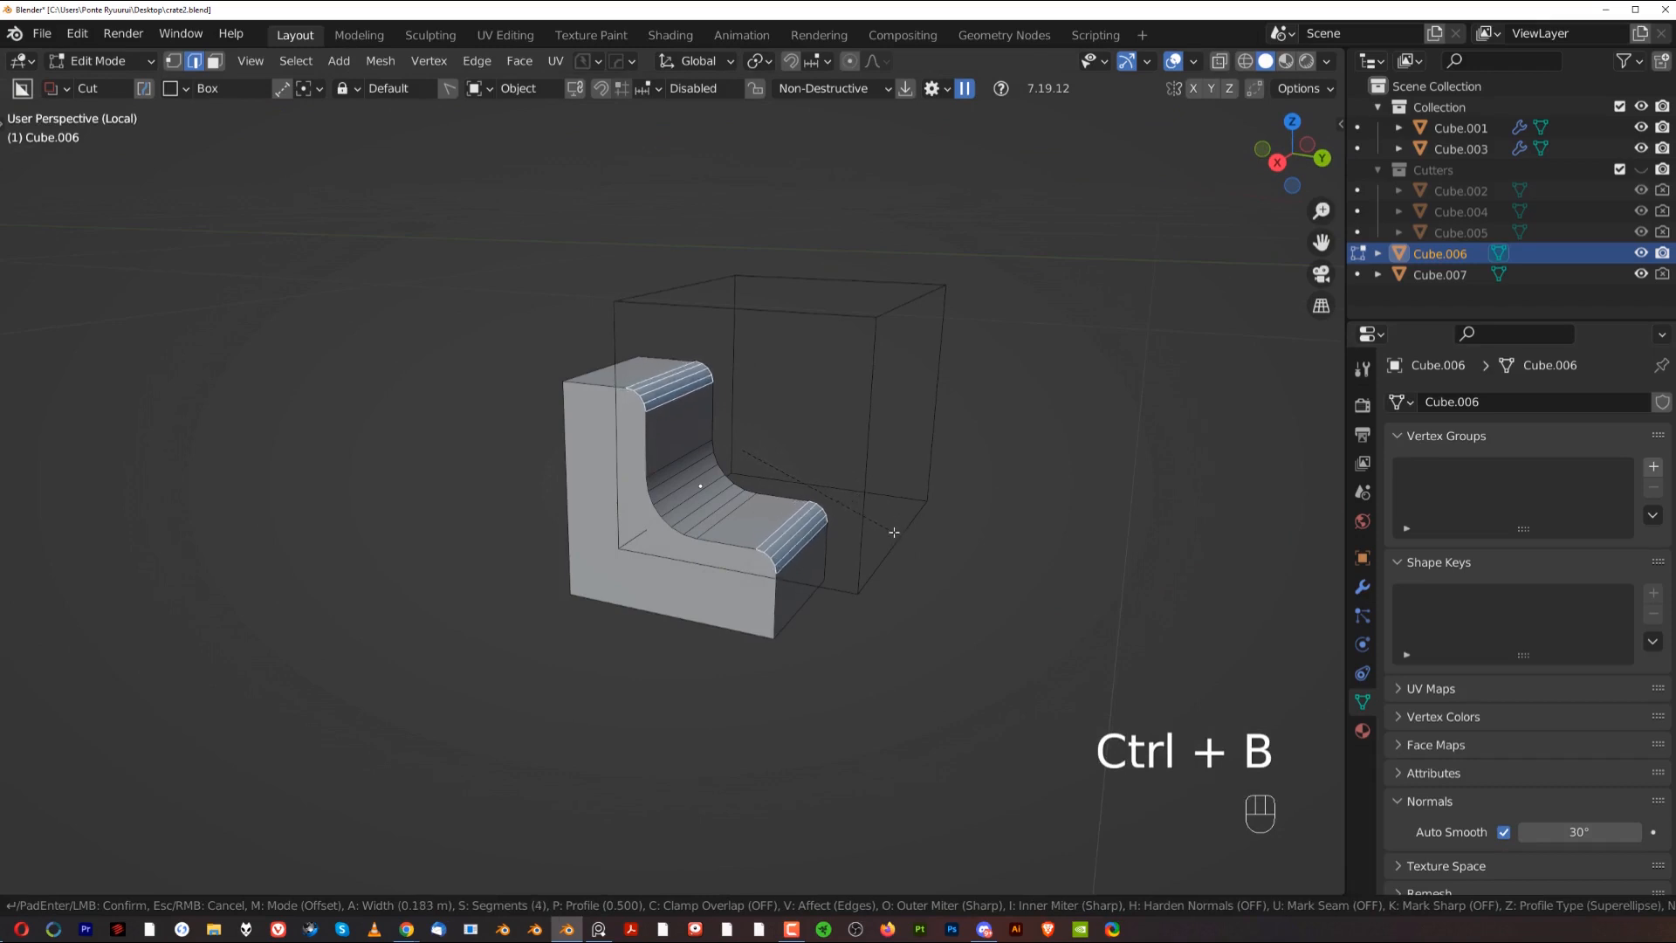
click(894, 532)
key(Tab)
click(904, 400)
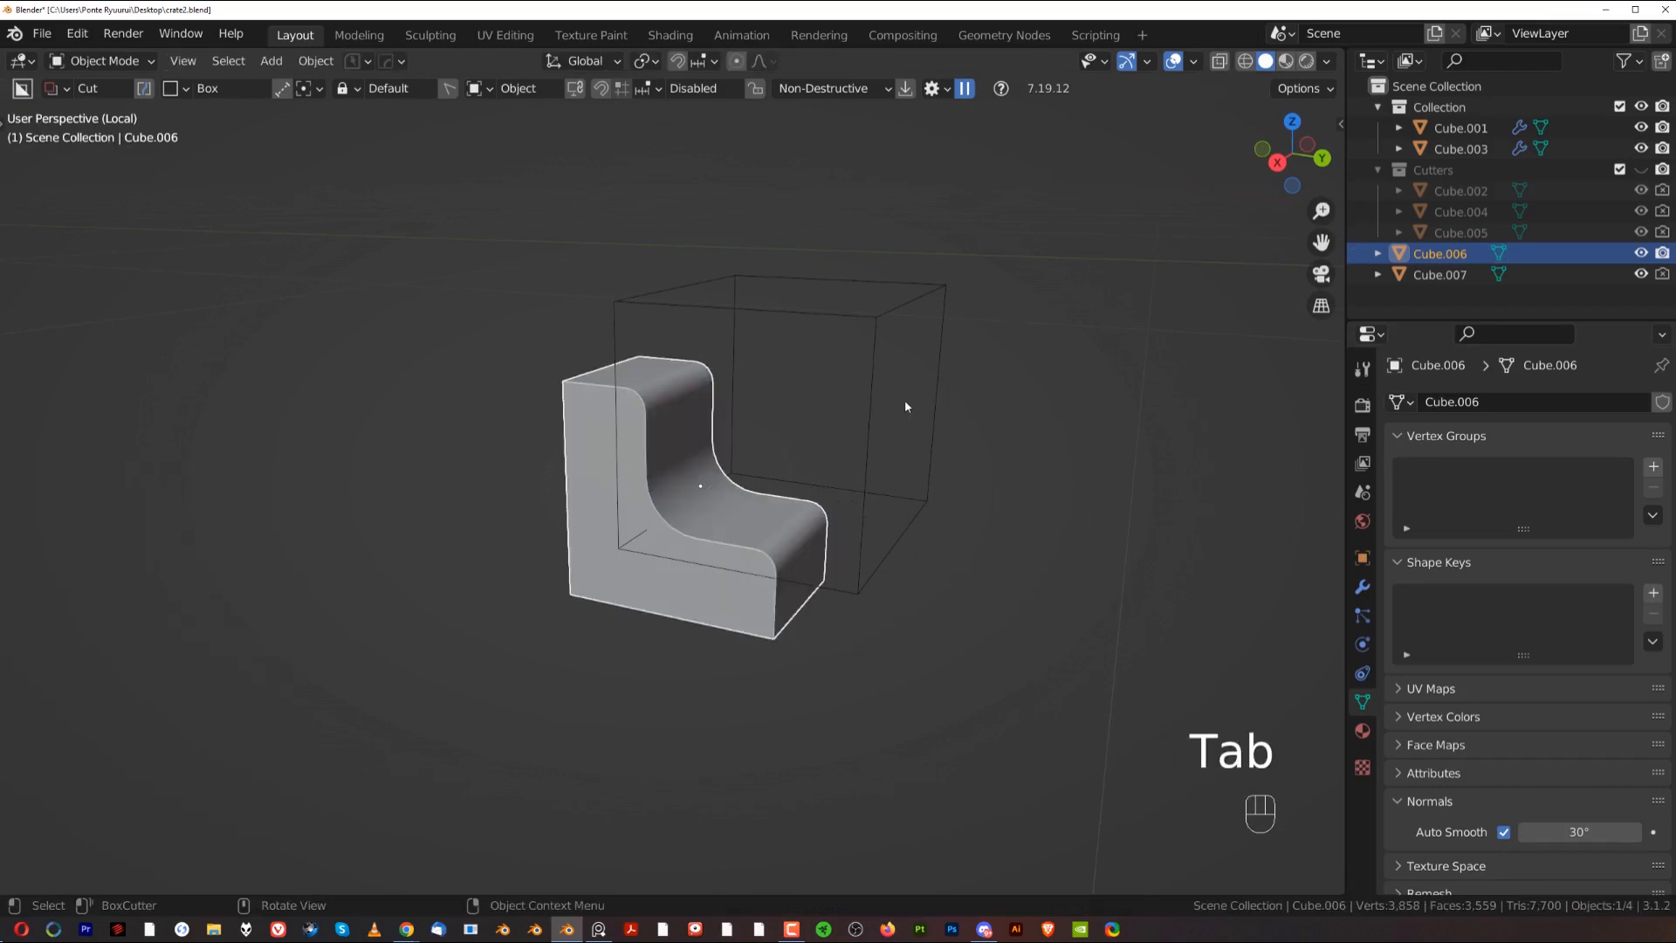
Step: Leave the isolated view and Boolean-subtract the L-shaped piece from the lower crate body at its front corner
key(slash)
middle_drag(895, 417, 746, 451)
shift+click(746, 451)
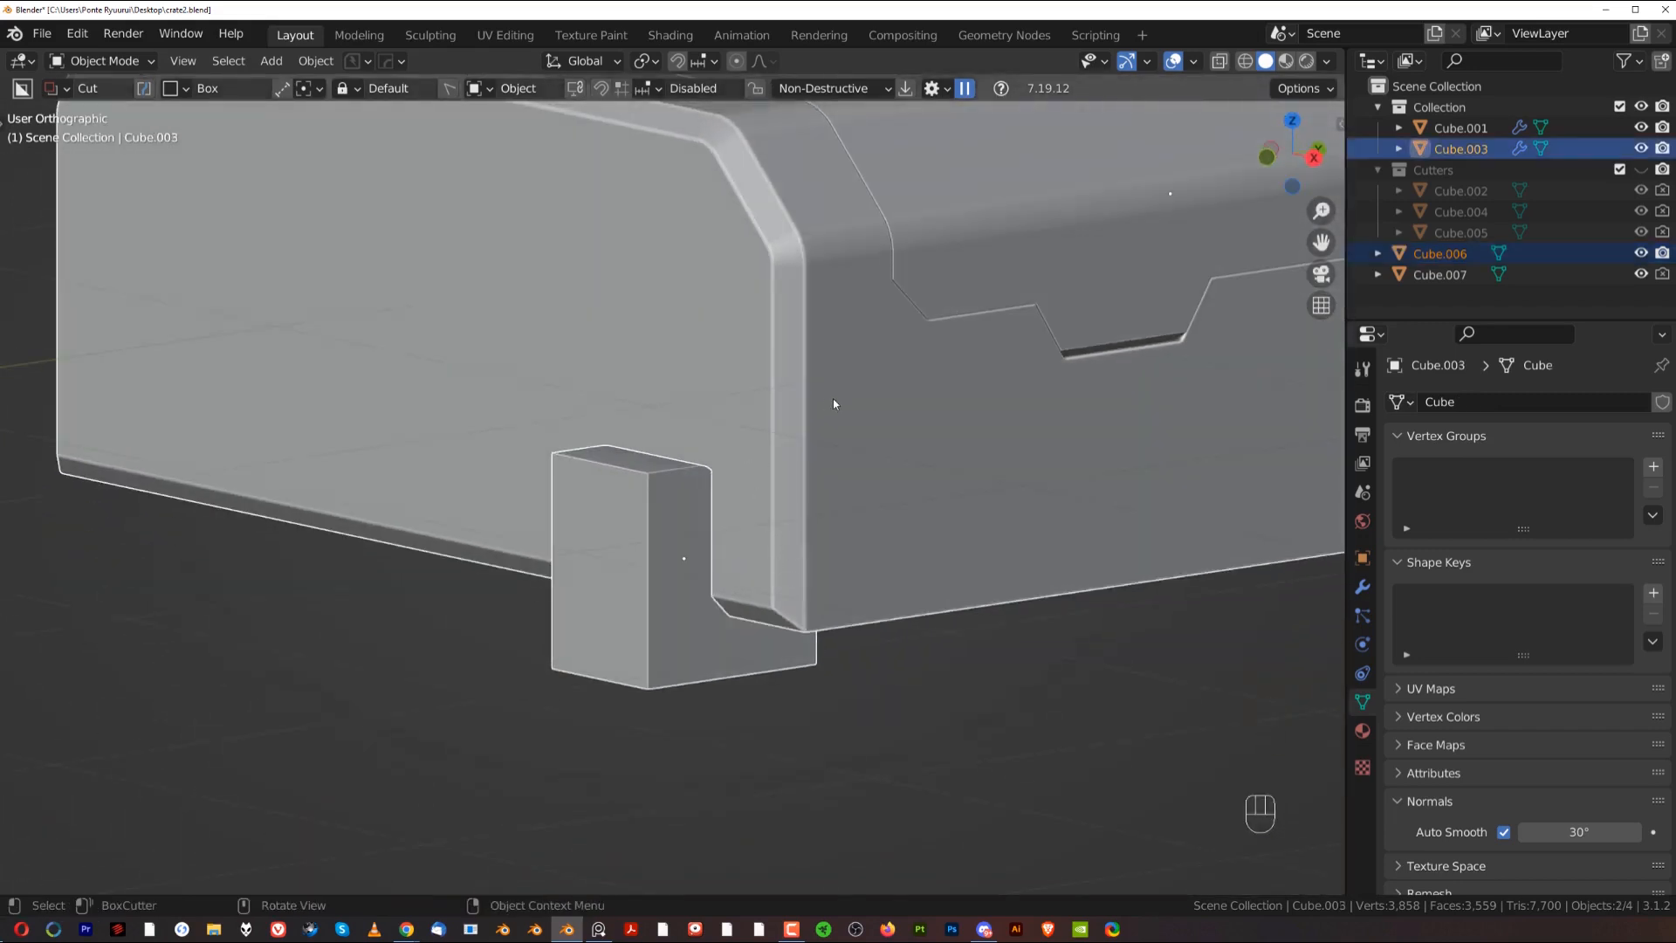
key(ctrl+KP_Subtract)
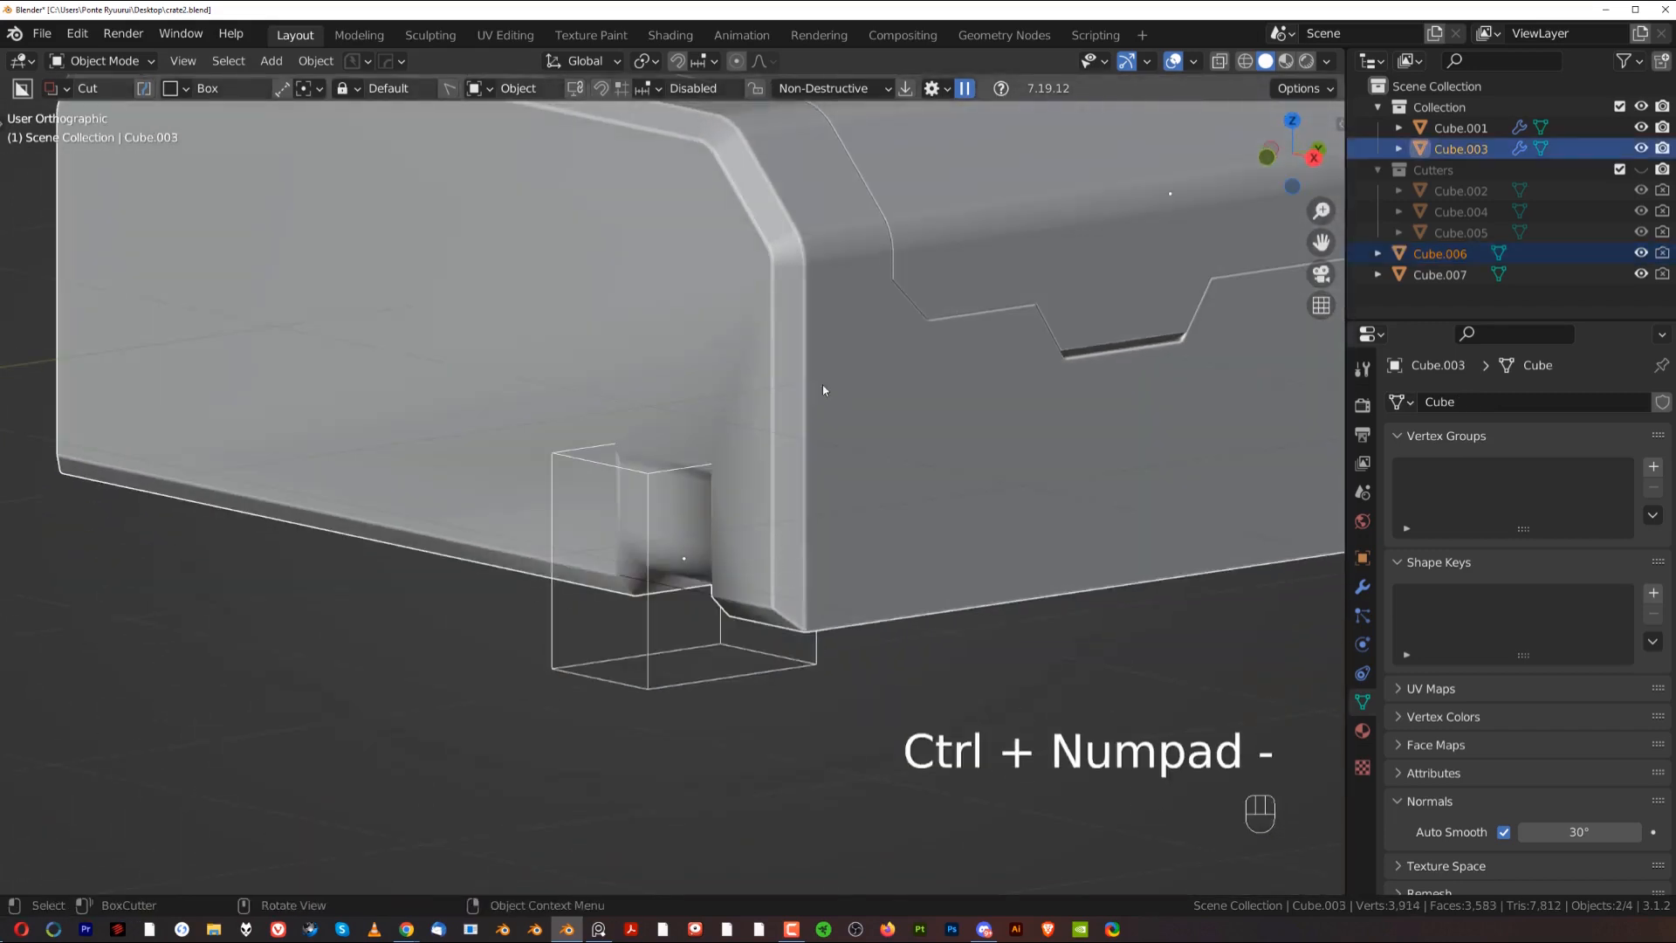
Step: Move the crate body's new corner Boolean modifier to the start of its stack, ahead of Bevel and Weighted Normal
scroll(823, 385, down, 3)
middle_drag(823, 385, 803, 489)
scroll(803, 403, down, 3)
key(KP_5)
scroll(772, 502, up, 3)
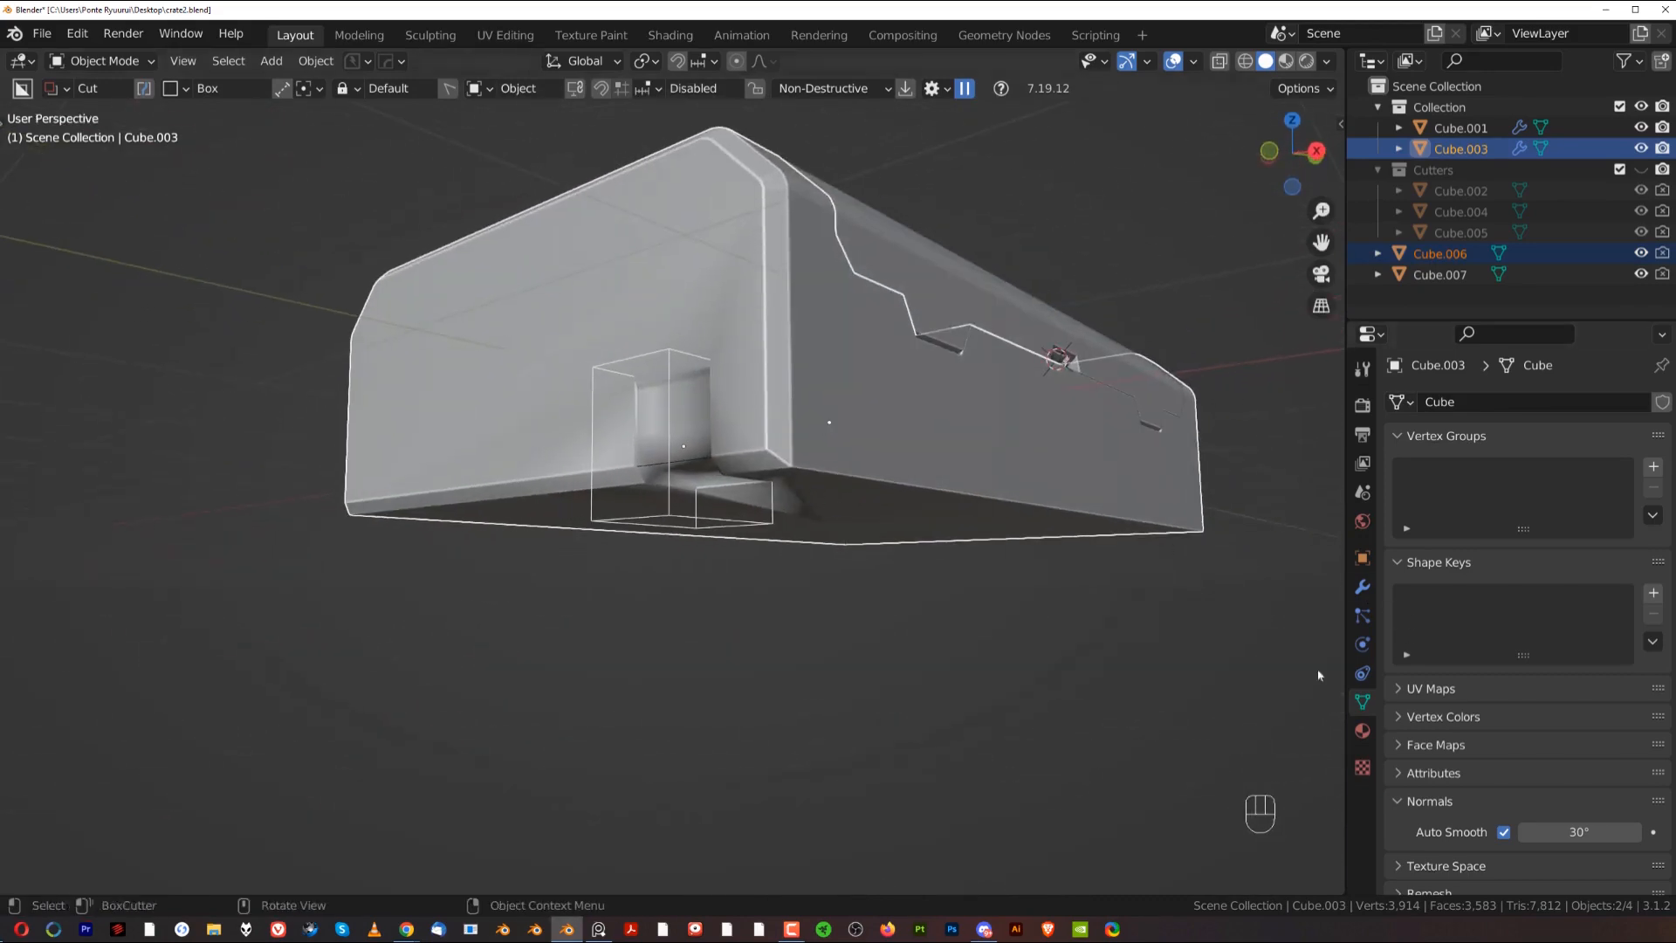
click(1363, 589)
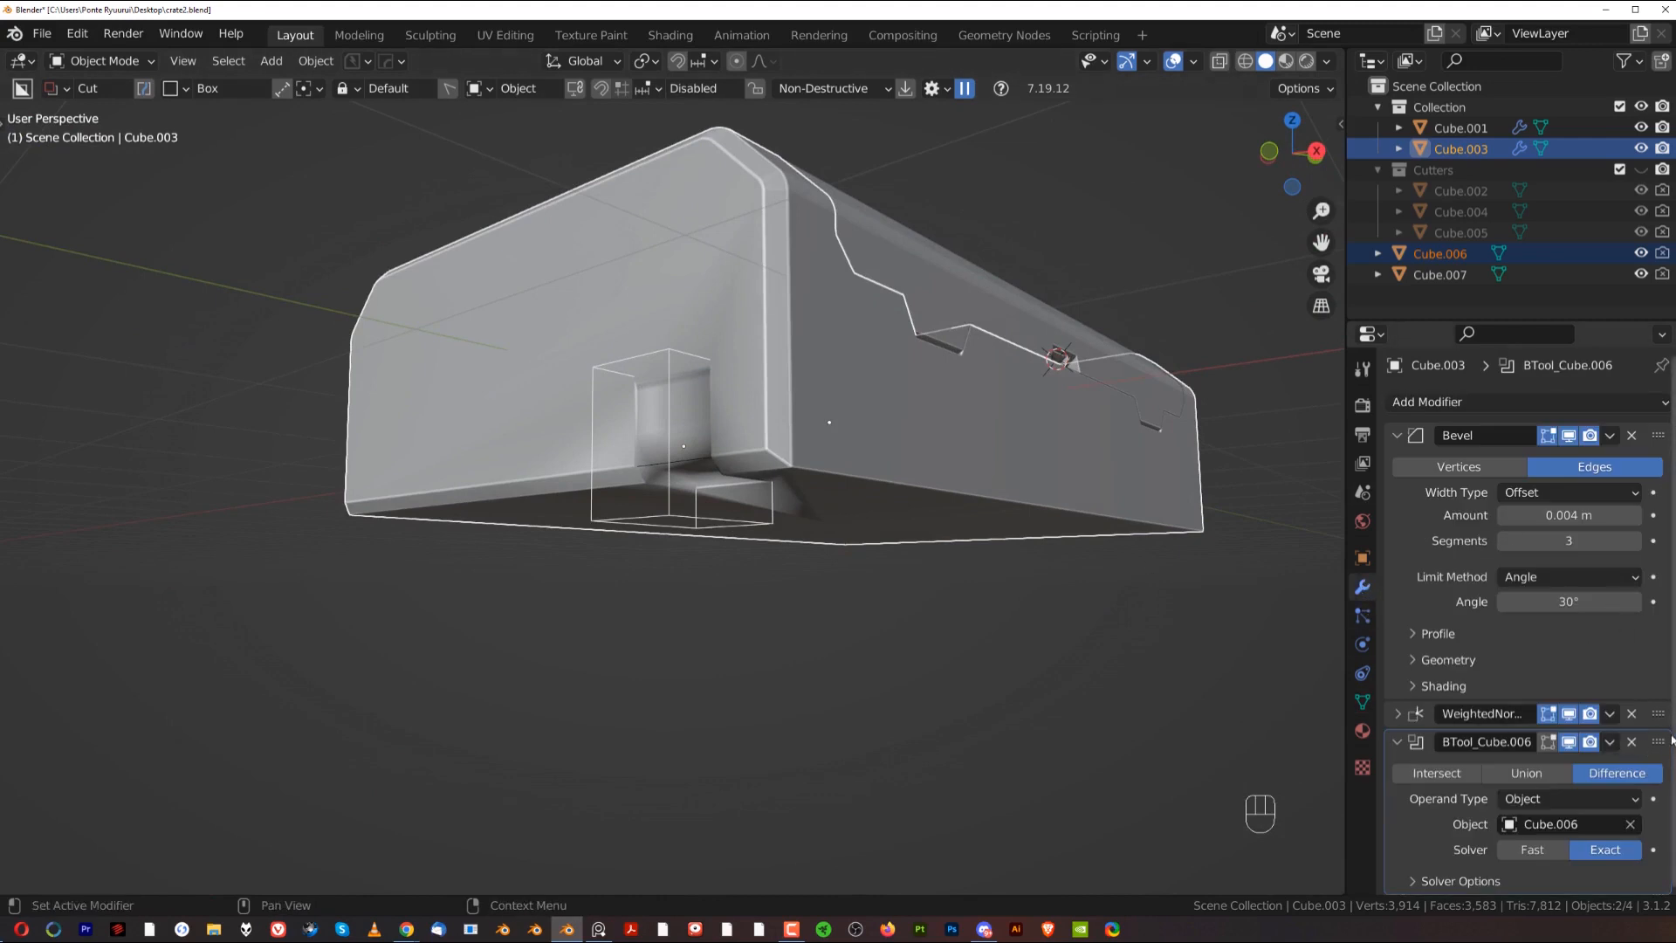
drag(1658, 742, 1659, 435)
middle_drag(838, 541, 798, 527)
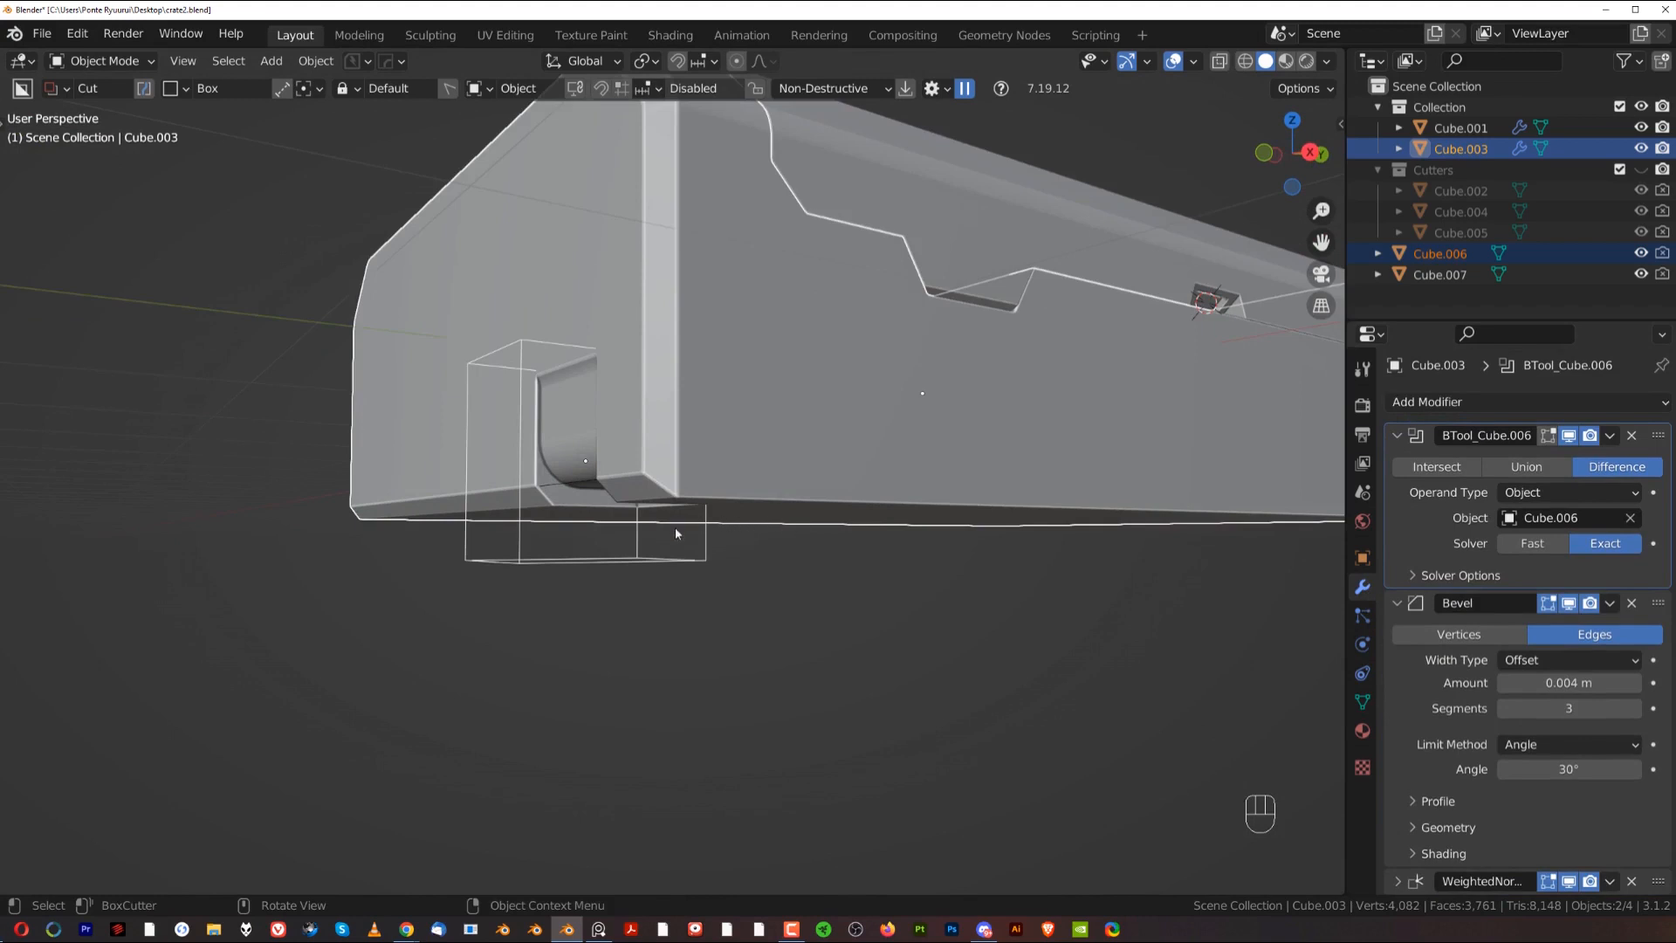
key(g)
key(y)
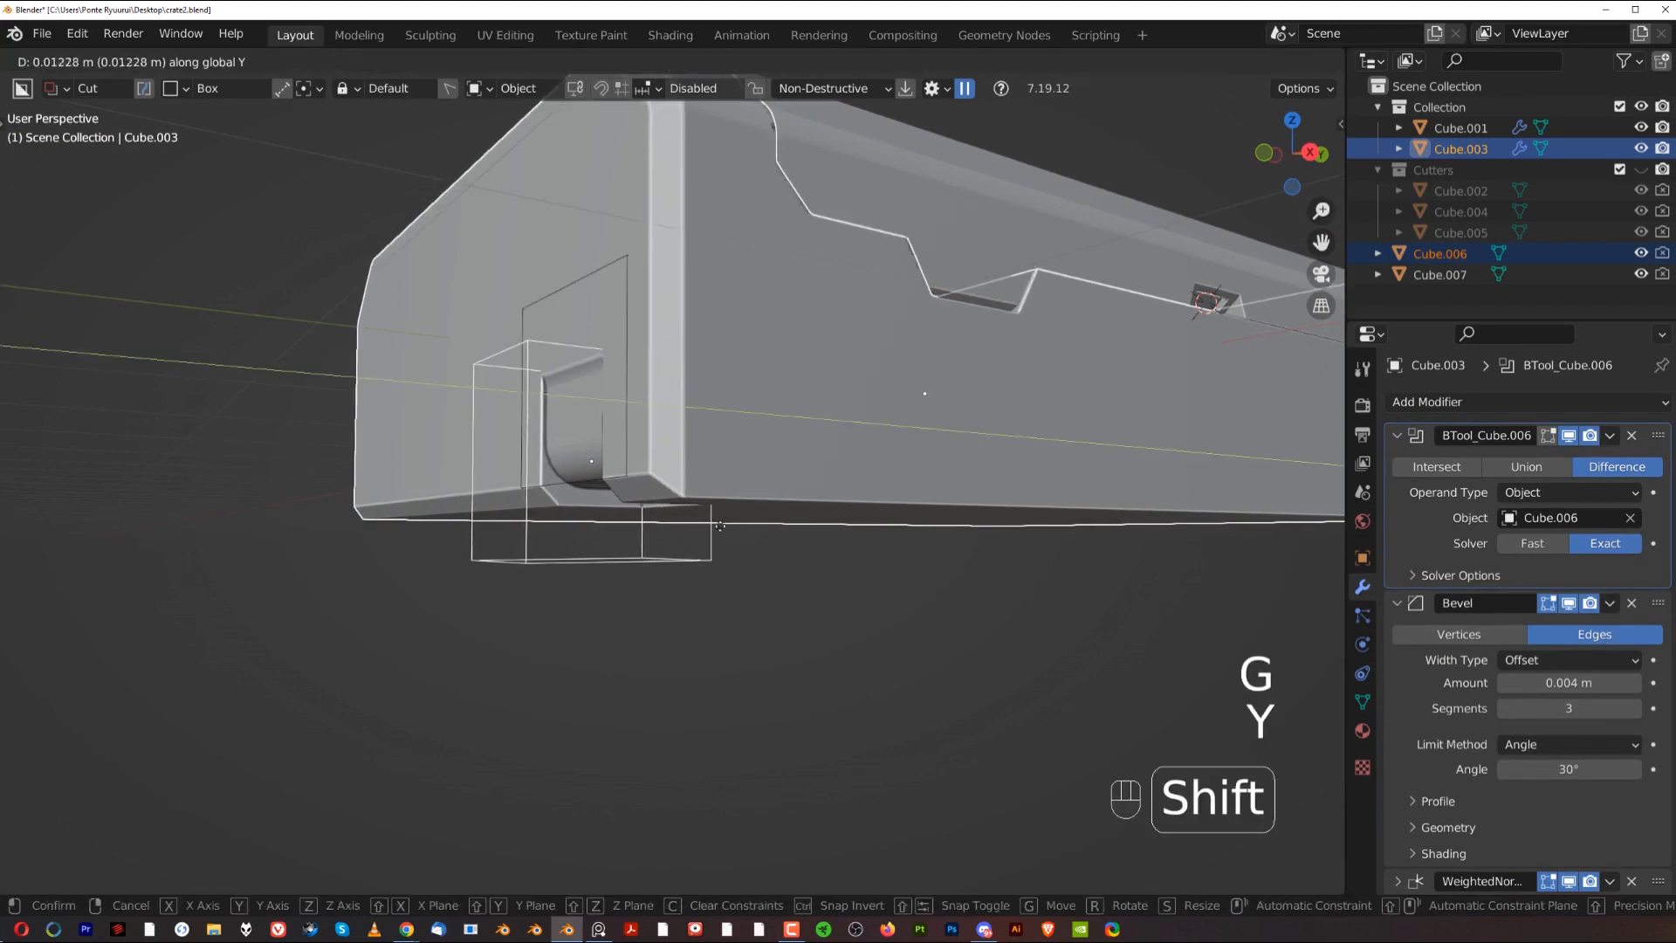
click(588, 569)
Step: Select only the L-shaped cutter and move it about 0.044 m along Y
click(585, 568)
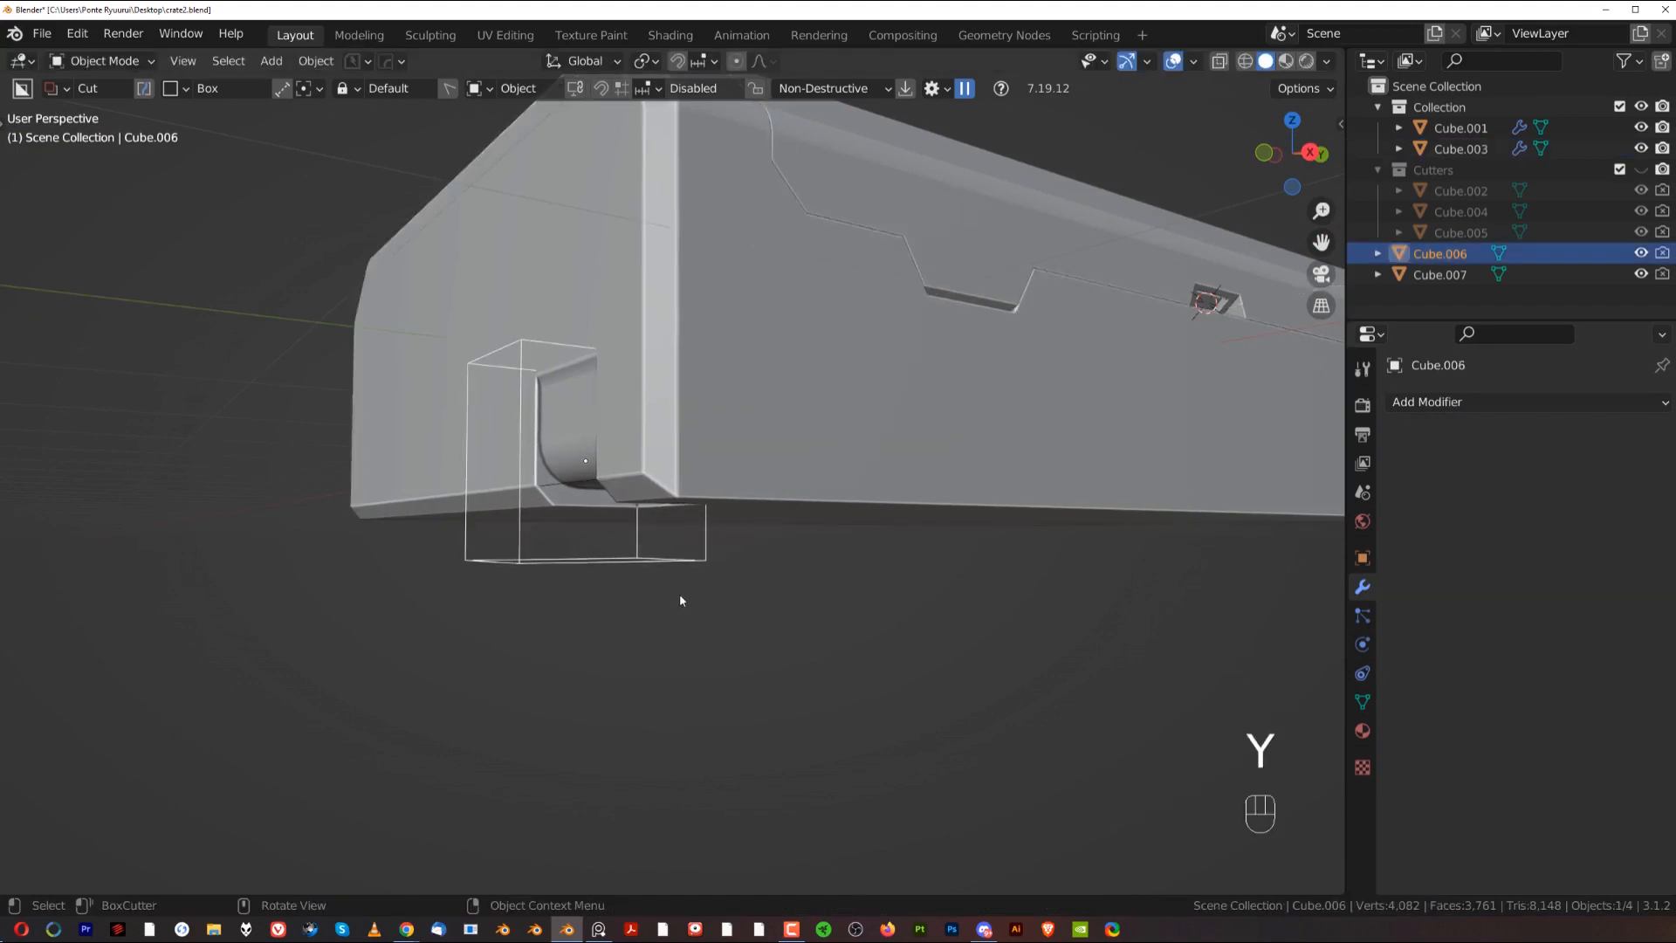
key(g)
key(y)
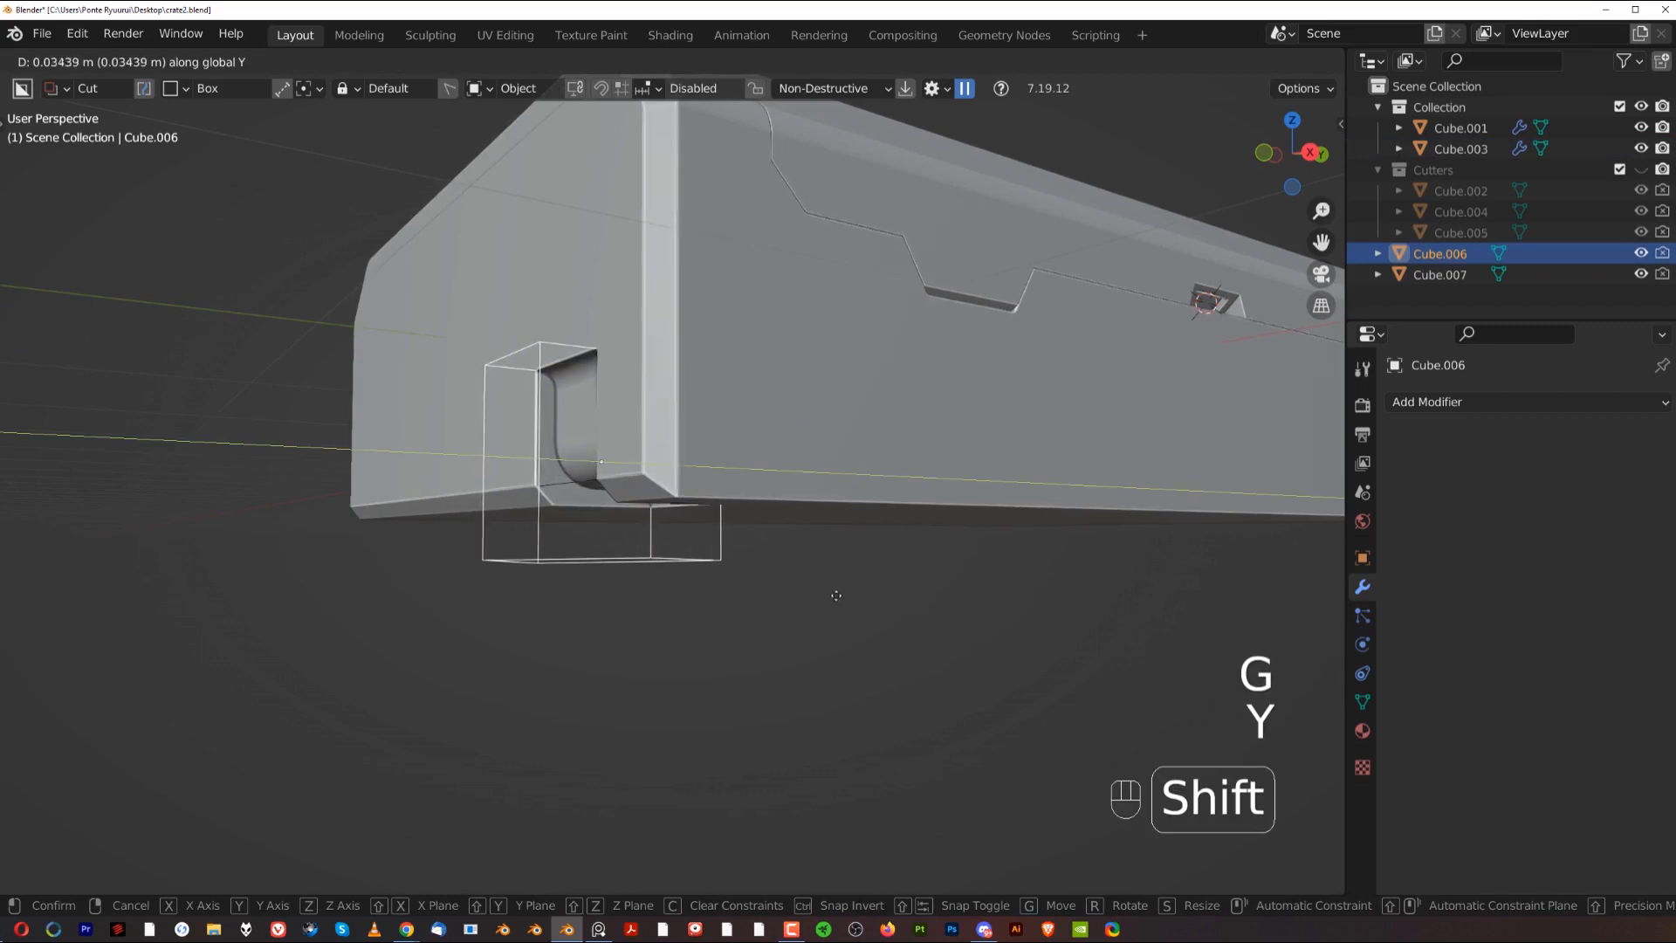
click(878, 607)
Step: Lower the L-shaped cutter about 0.013 m along Z
middle_drag(813, 601, 695, 495)
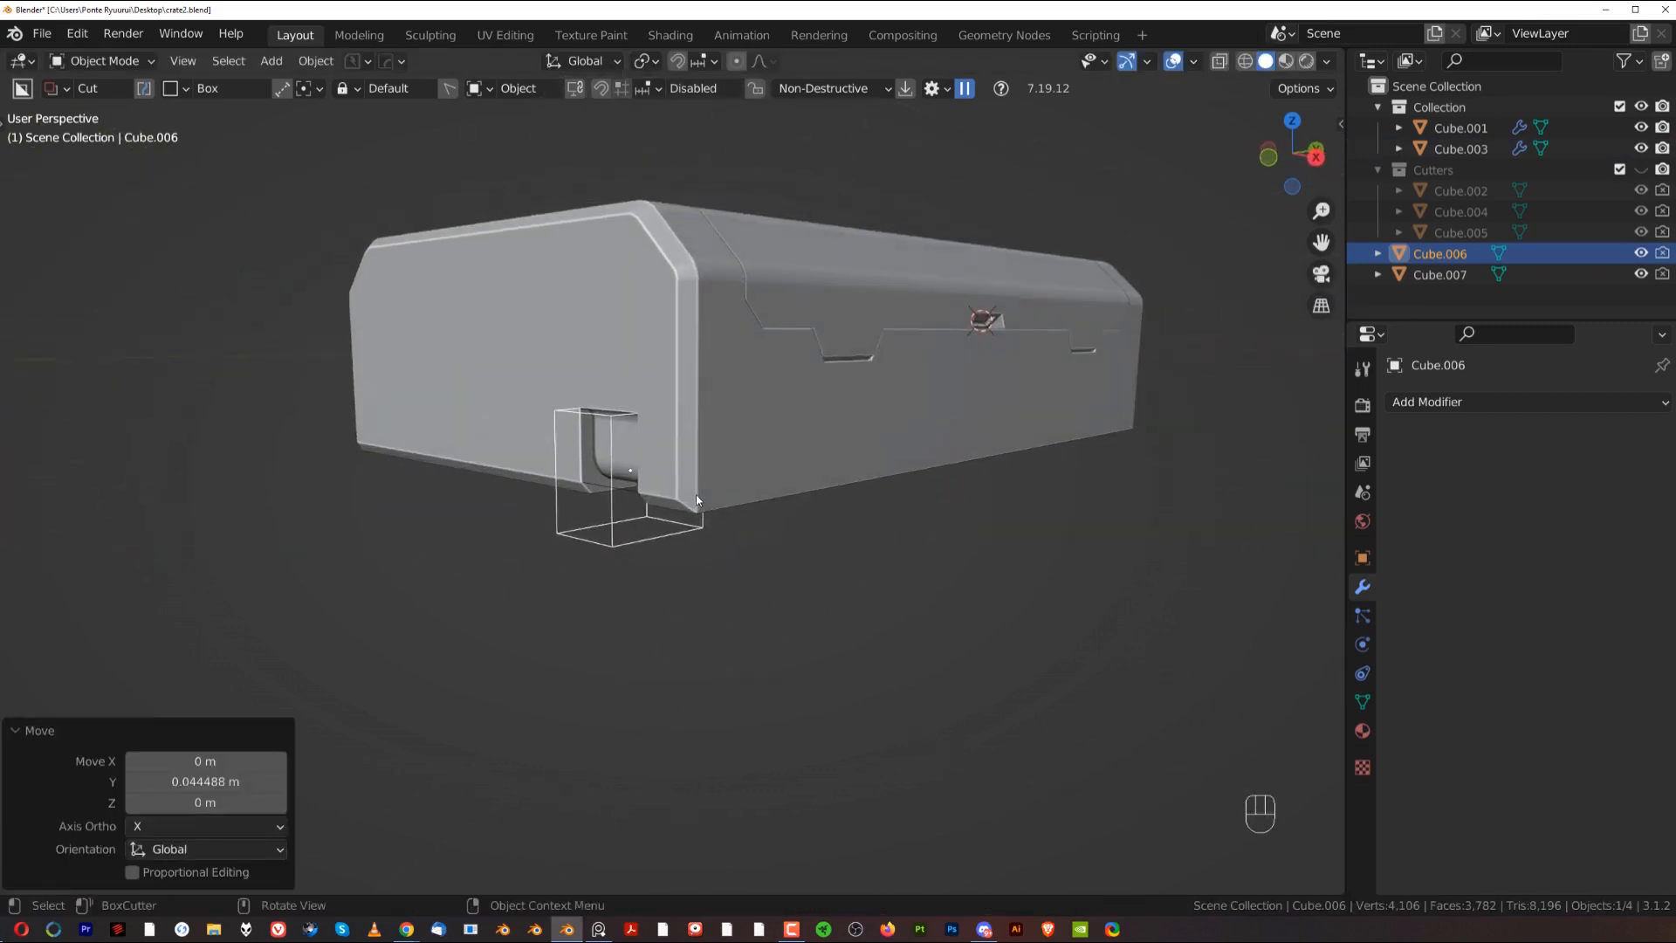
key(g)
key(z)
click(712, 537)
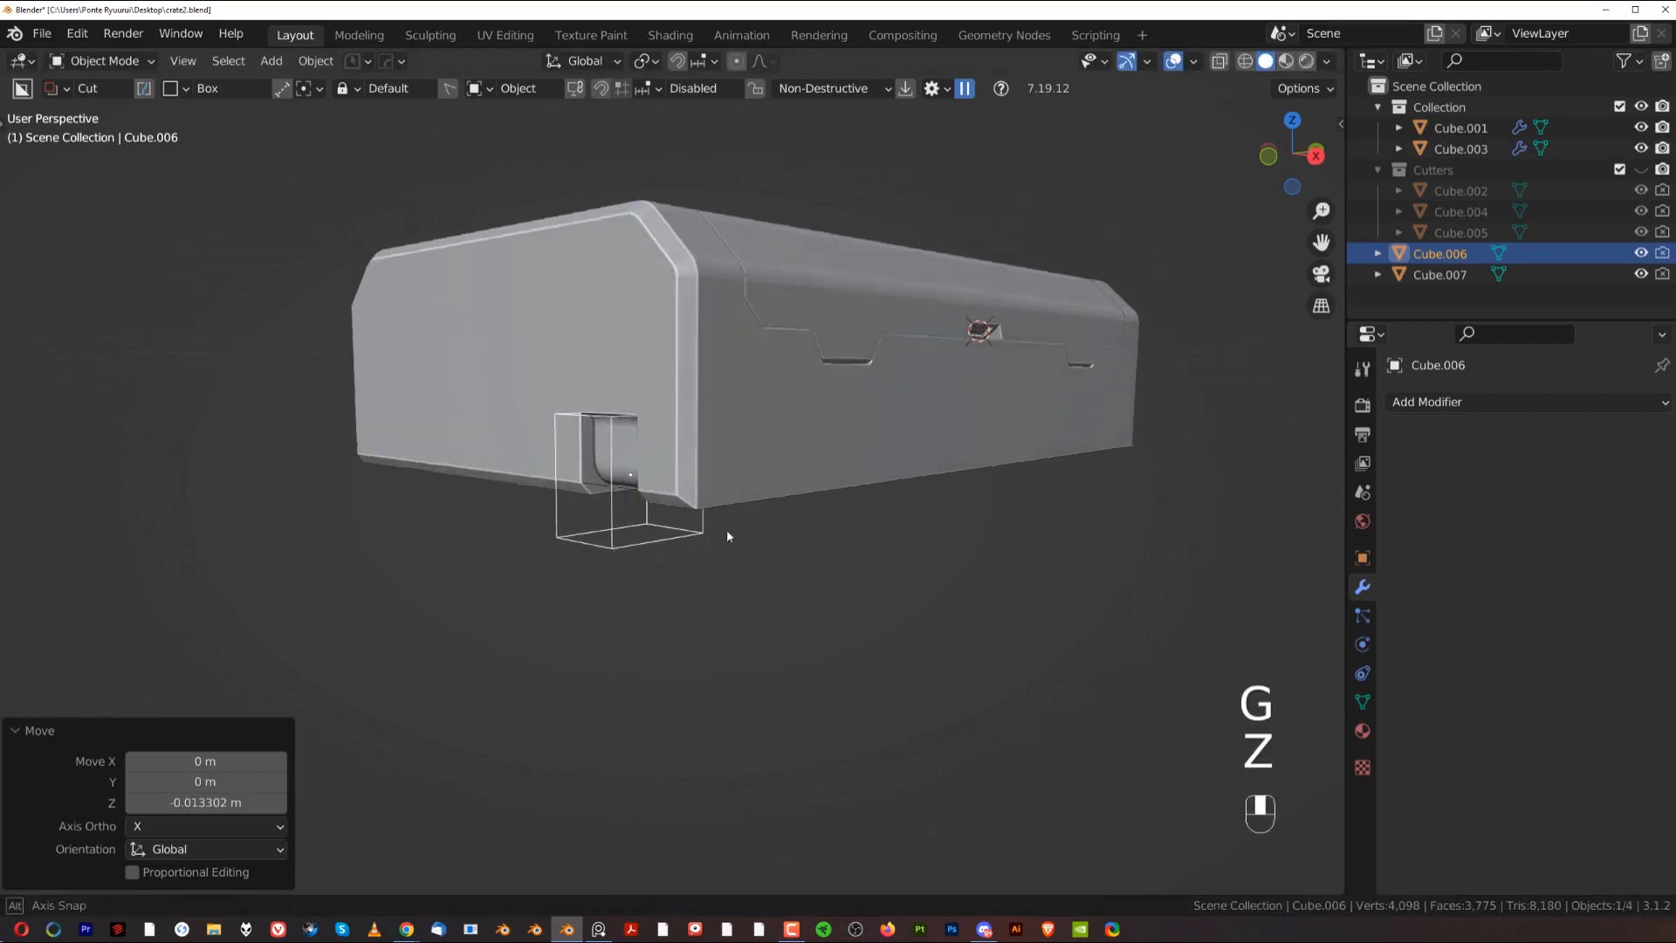
Step: Using X-ray in the right orthographic view, move the L-shaped cutter about -0.032 m in Y and -0.012 m in Z
scroll(716, 519, up, 5)
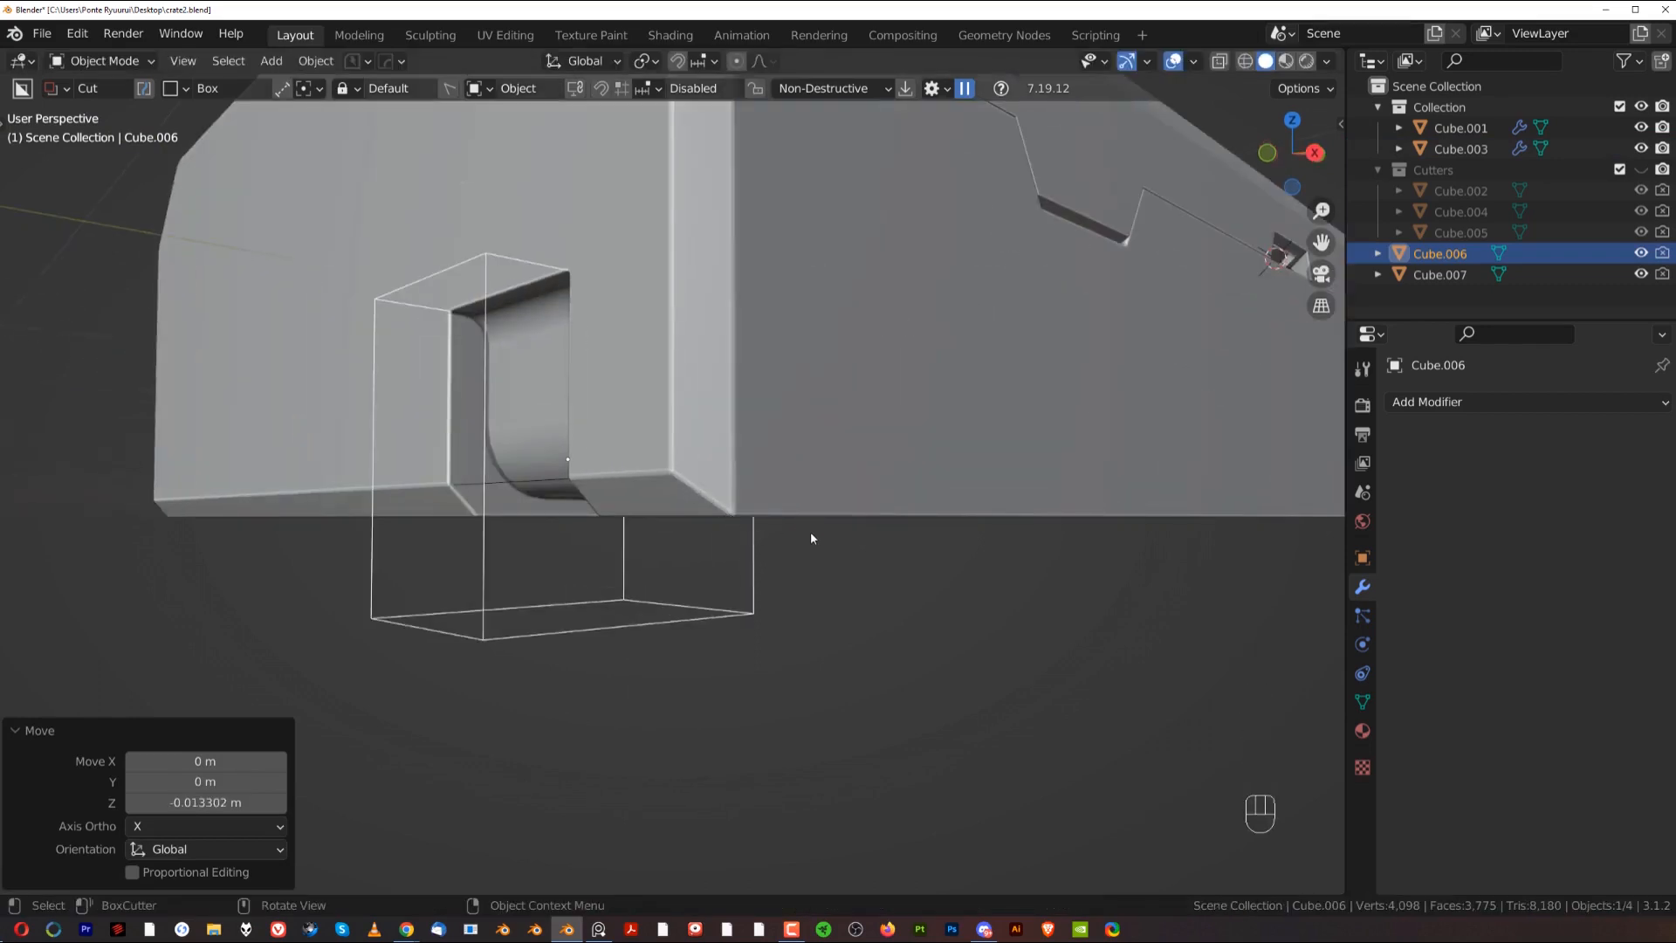
key(grave)
key(grave)
key(grave)
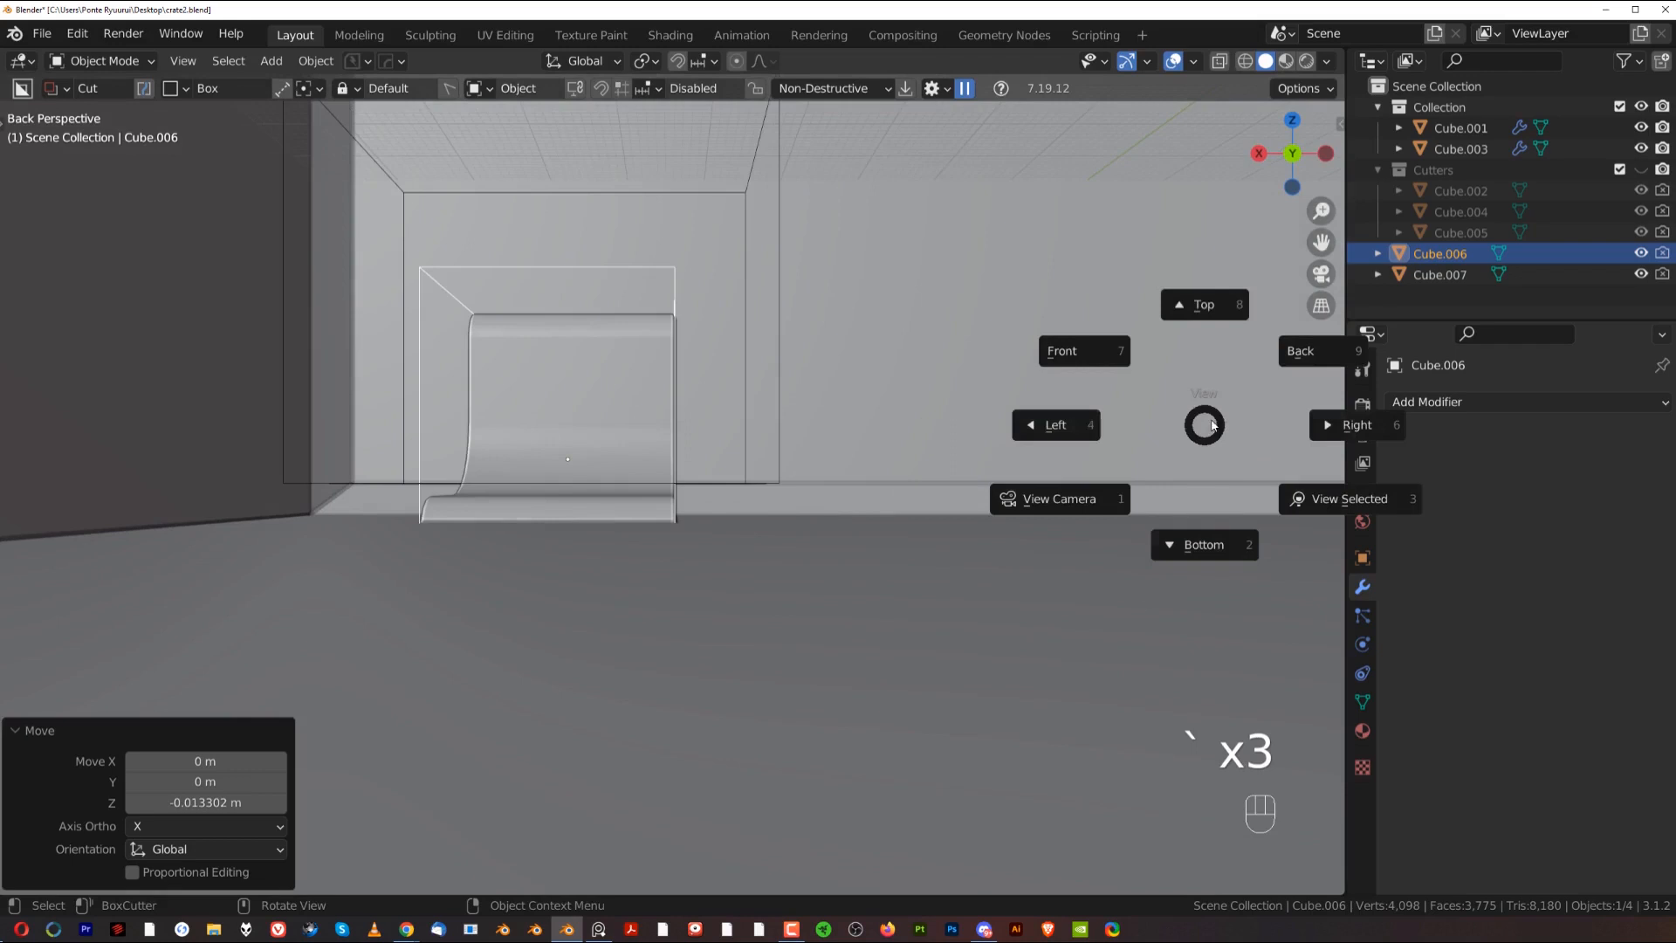
click(1321, 428)
key(KP_5)
key(Tab)
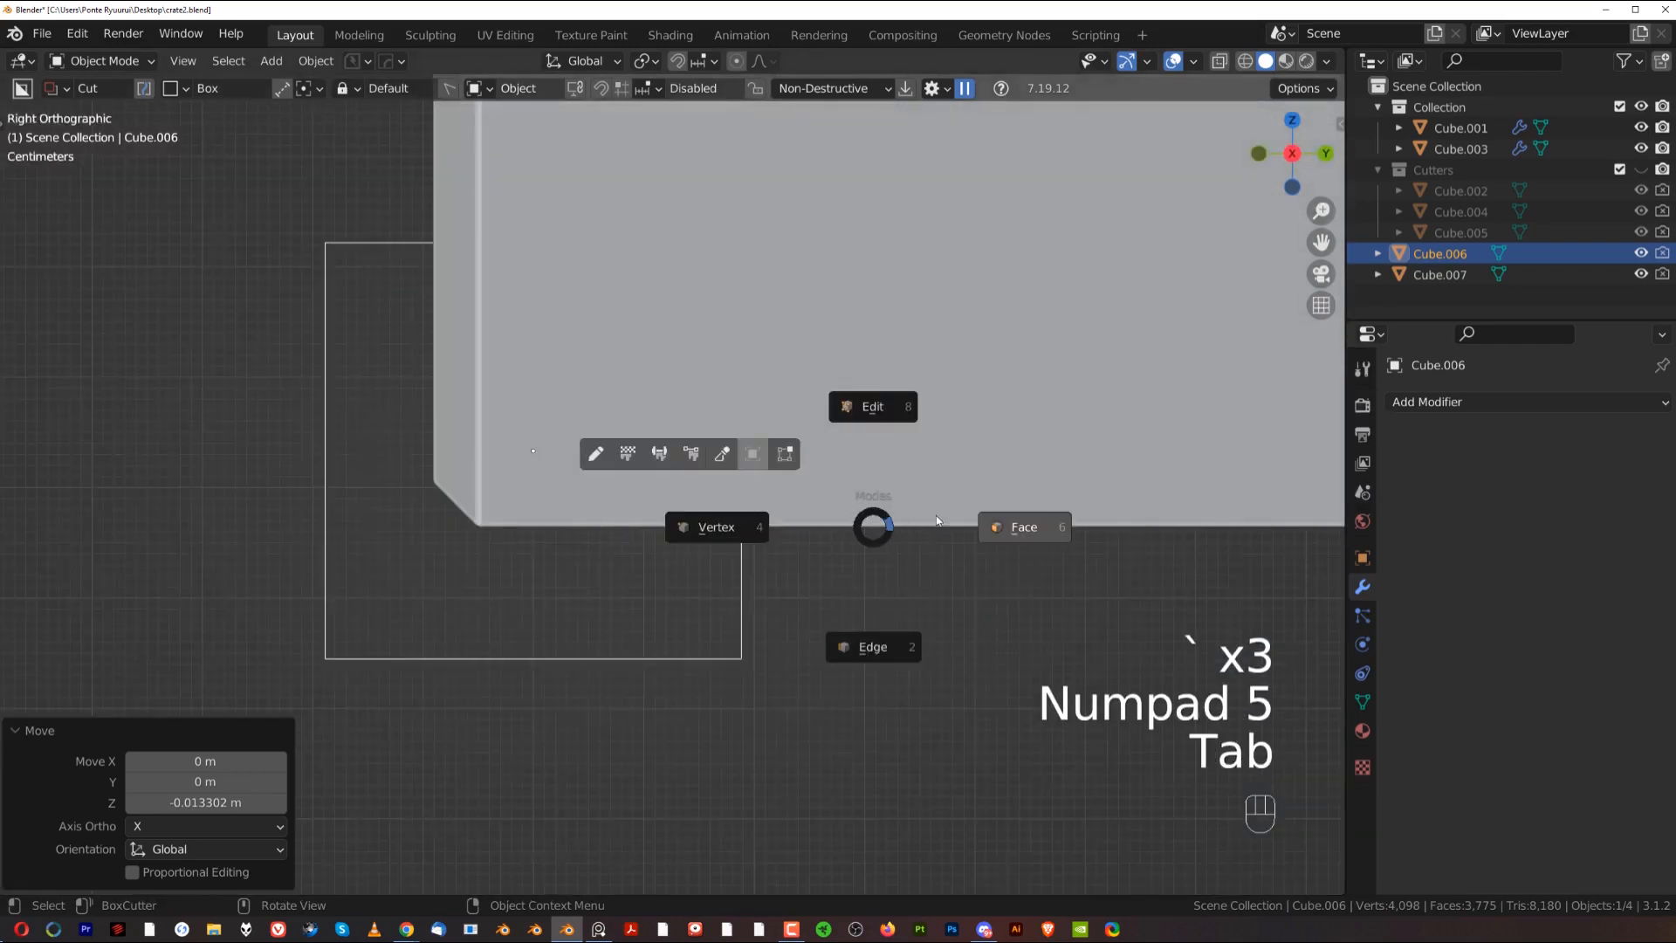
key(alt+z)
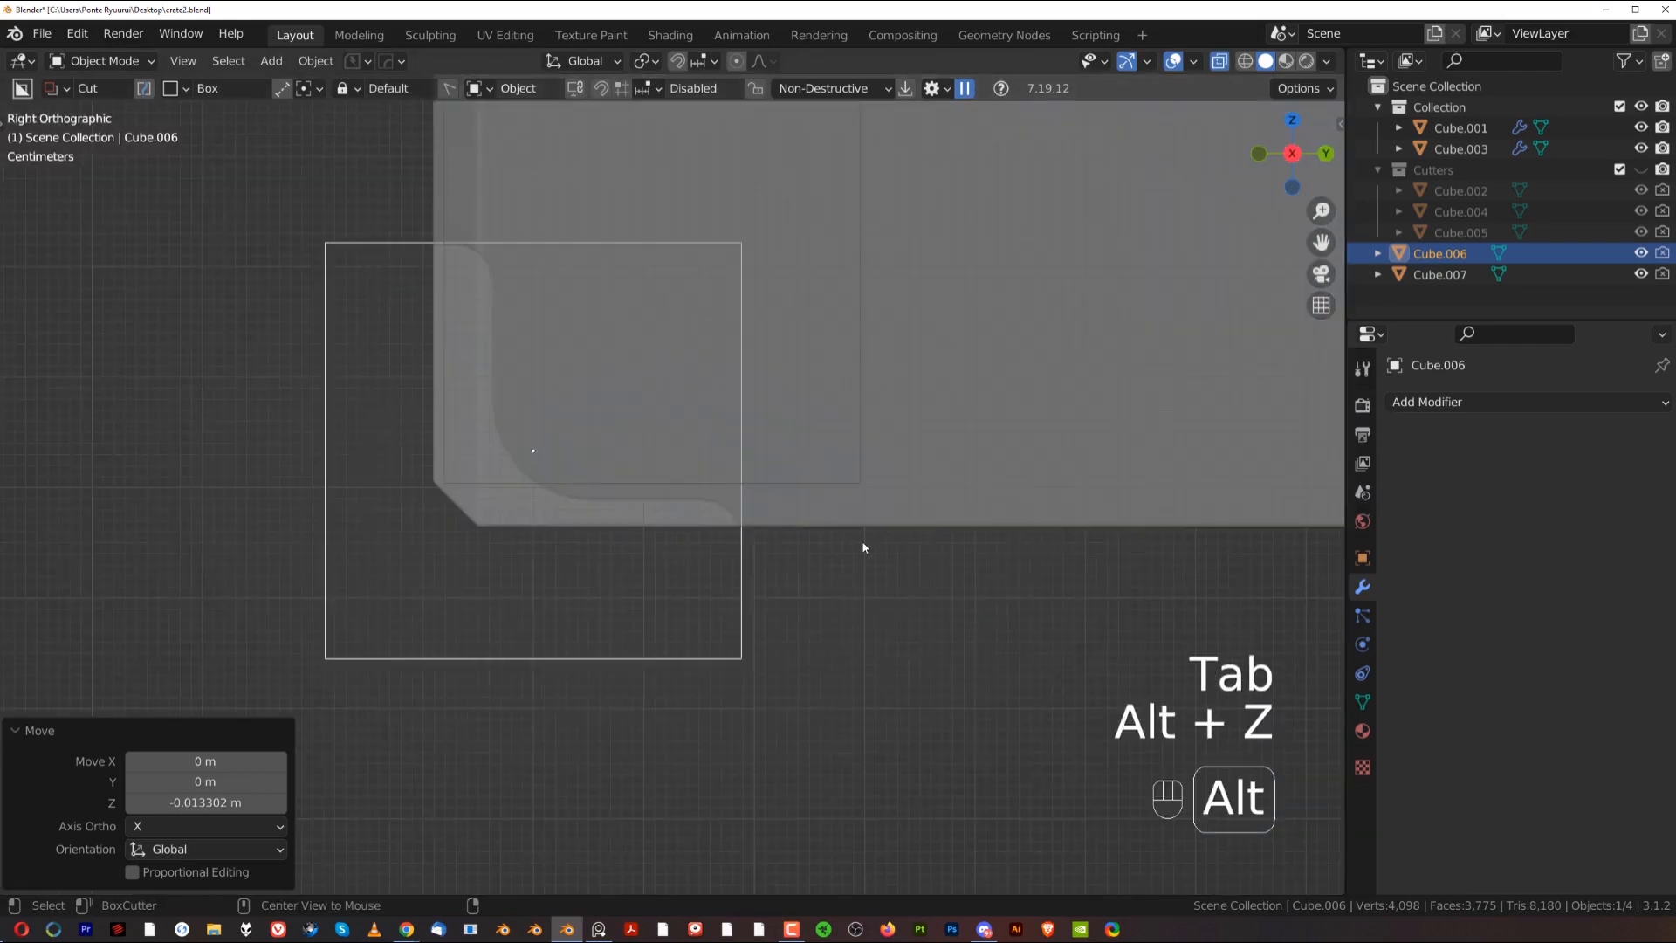
key(g)
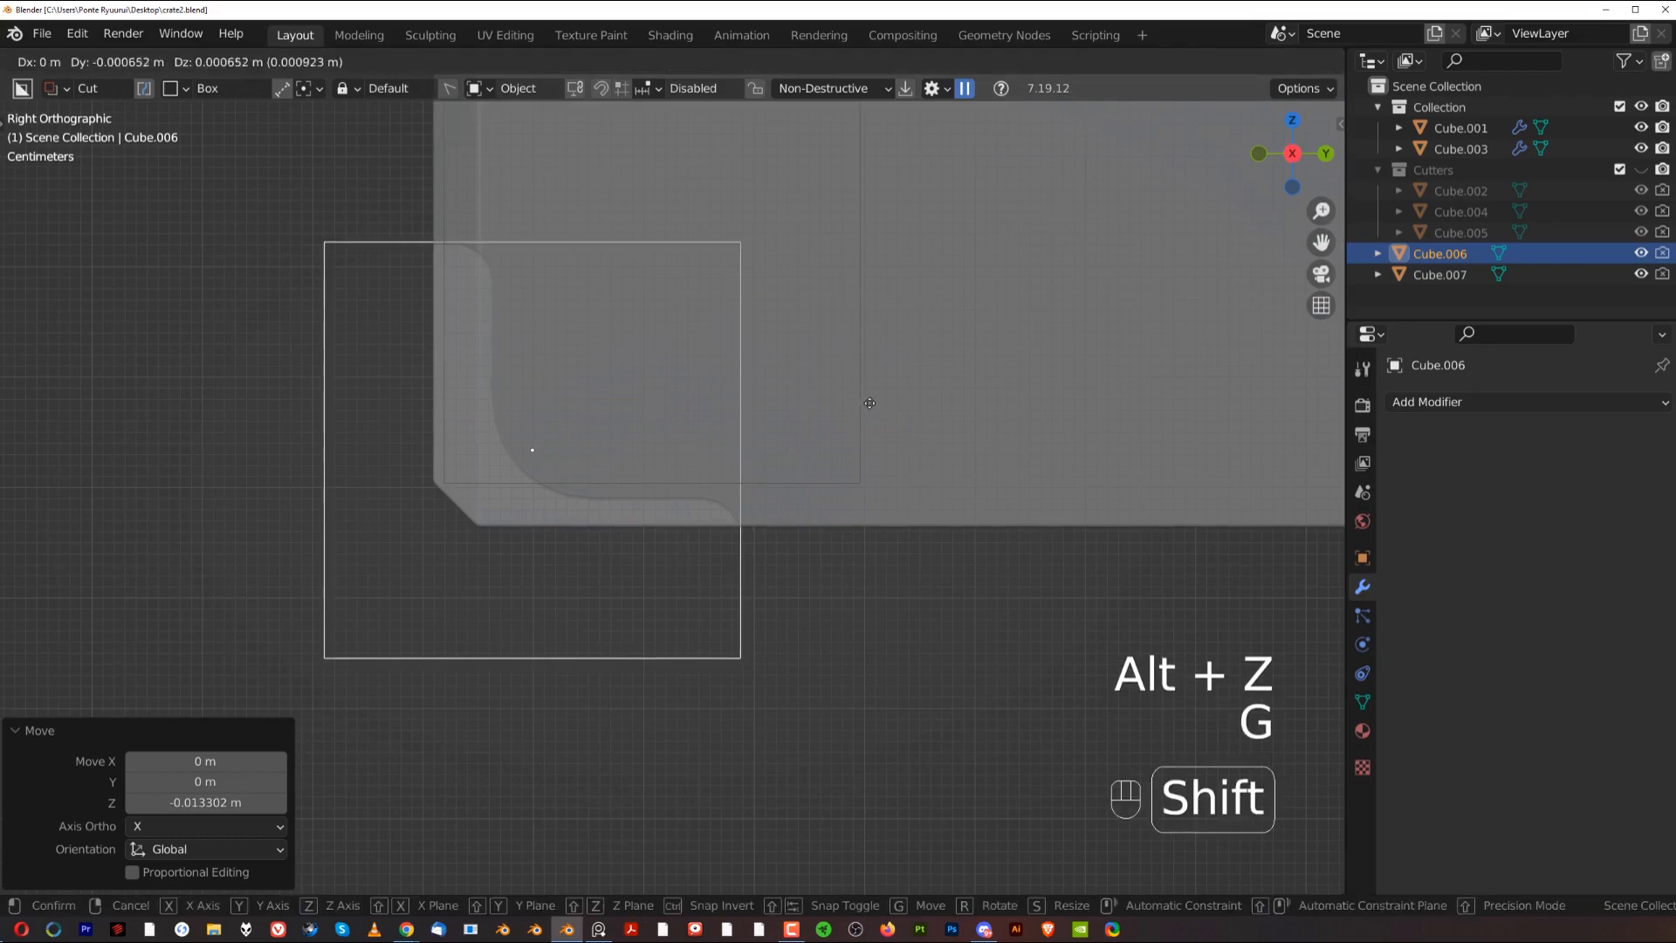
click(524, 543)
key(alt+z)
Step: Shift the L-shaped cutter towards the crate in Y and upwards in Z, using X-ray in the right orthographic view
middle_drag(758, 510, 710, 443)
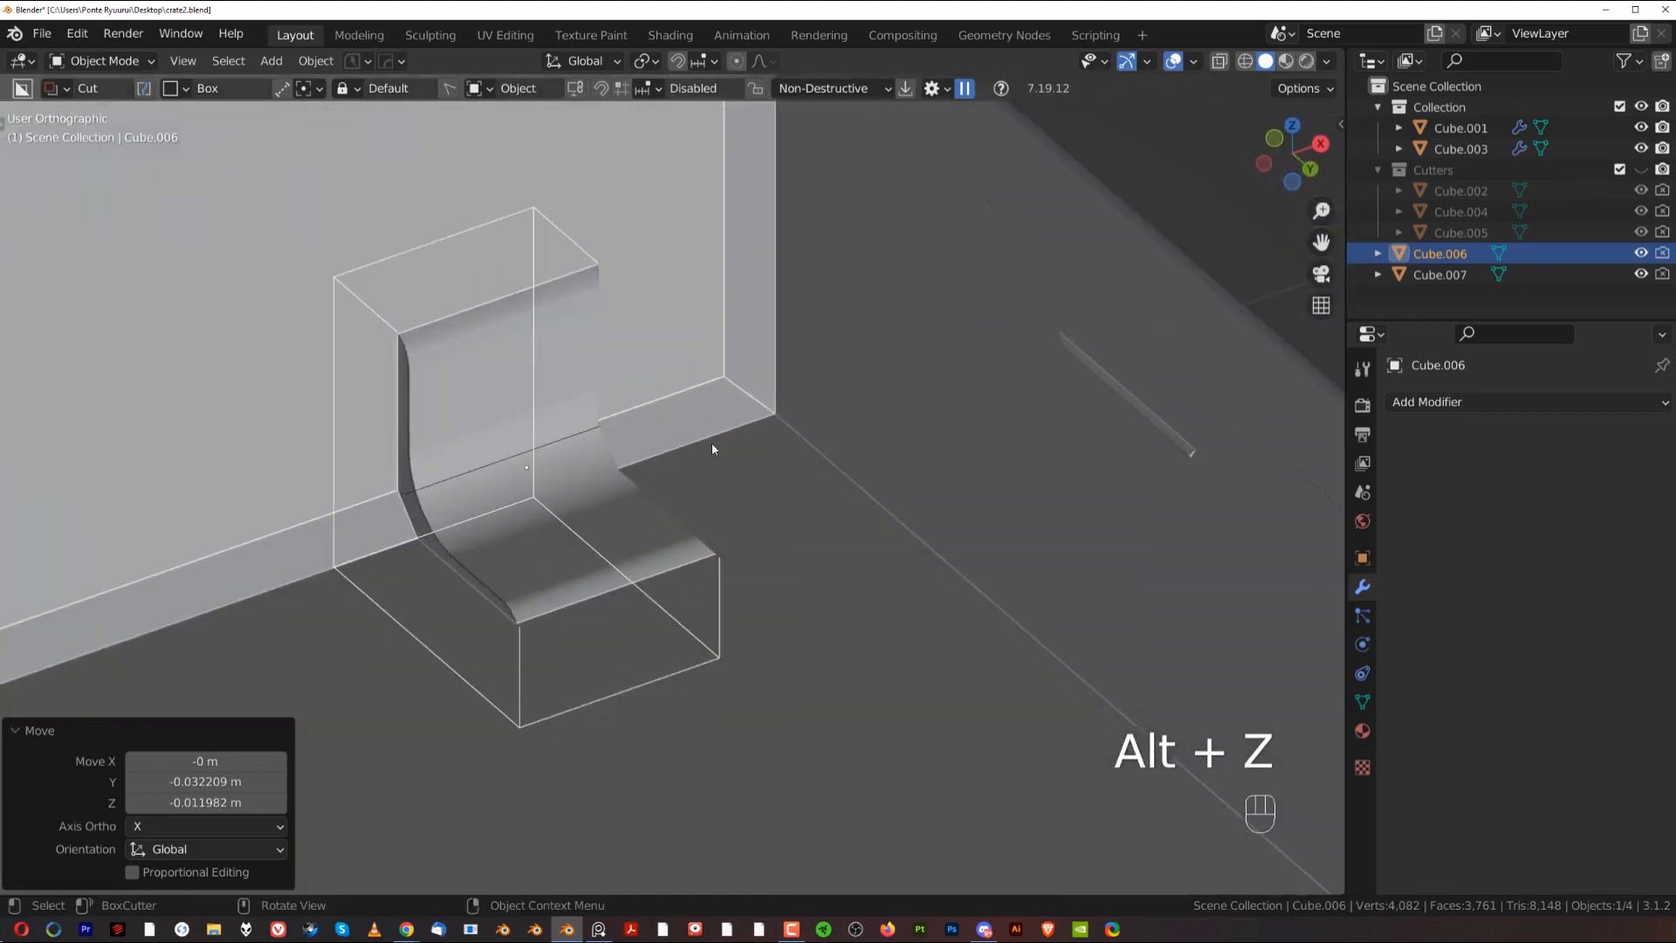
key(grave)
click(1035, 456)
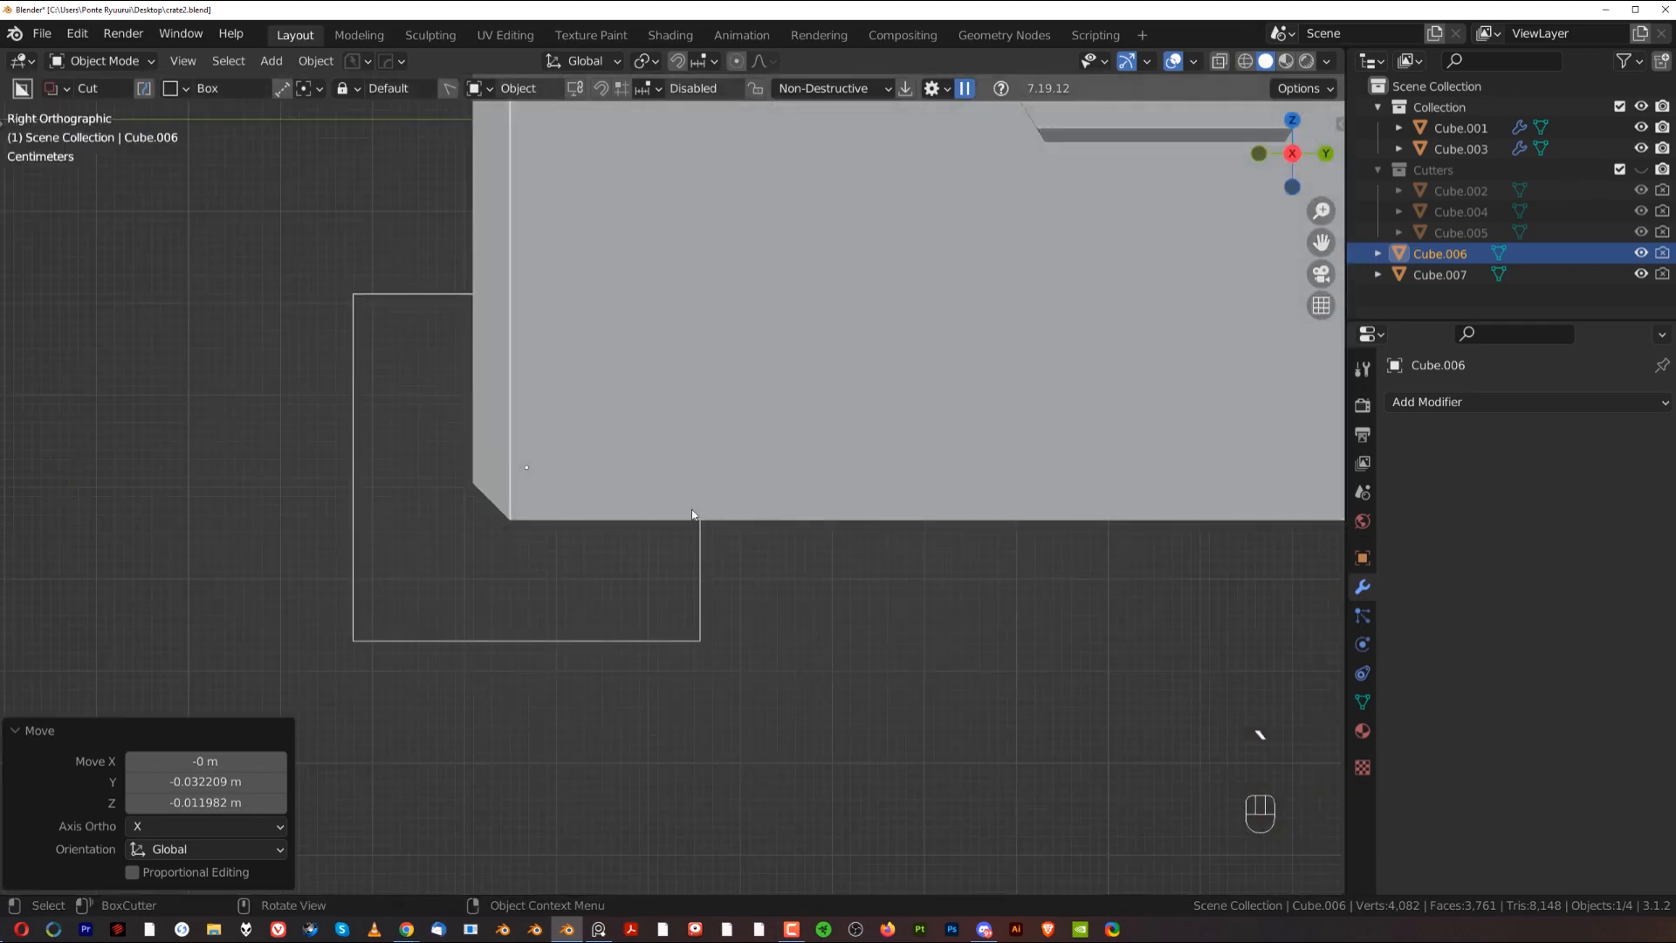
key(alt+z)
key(g)
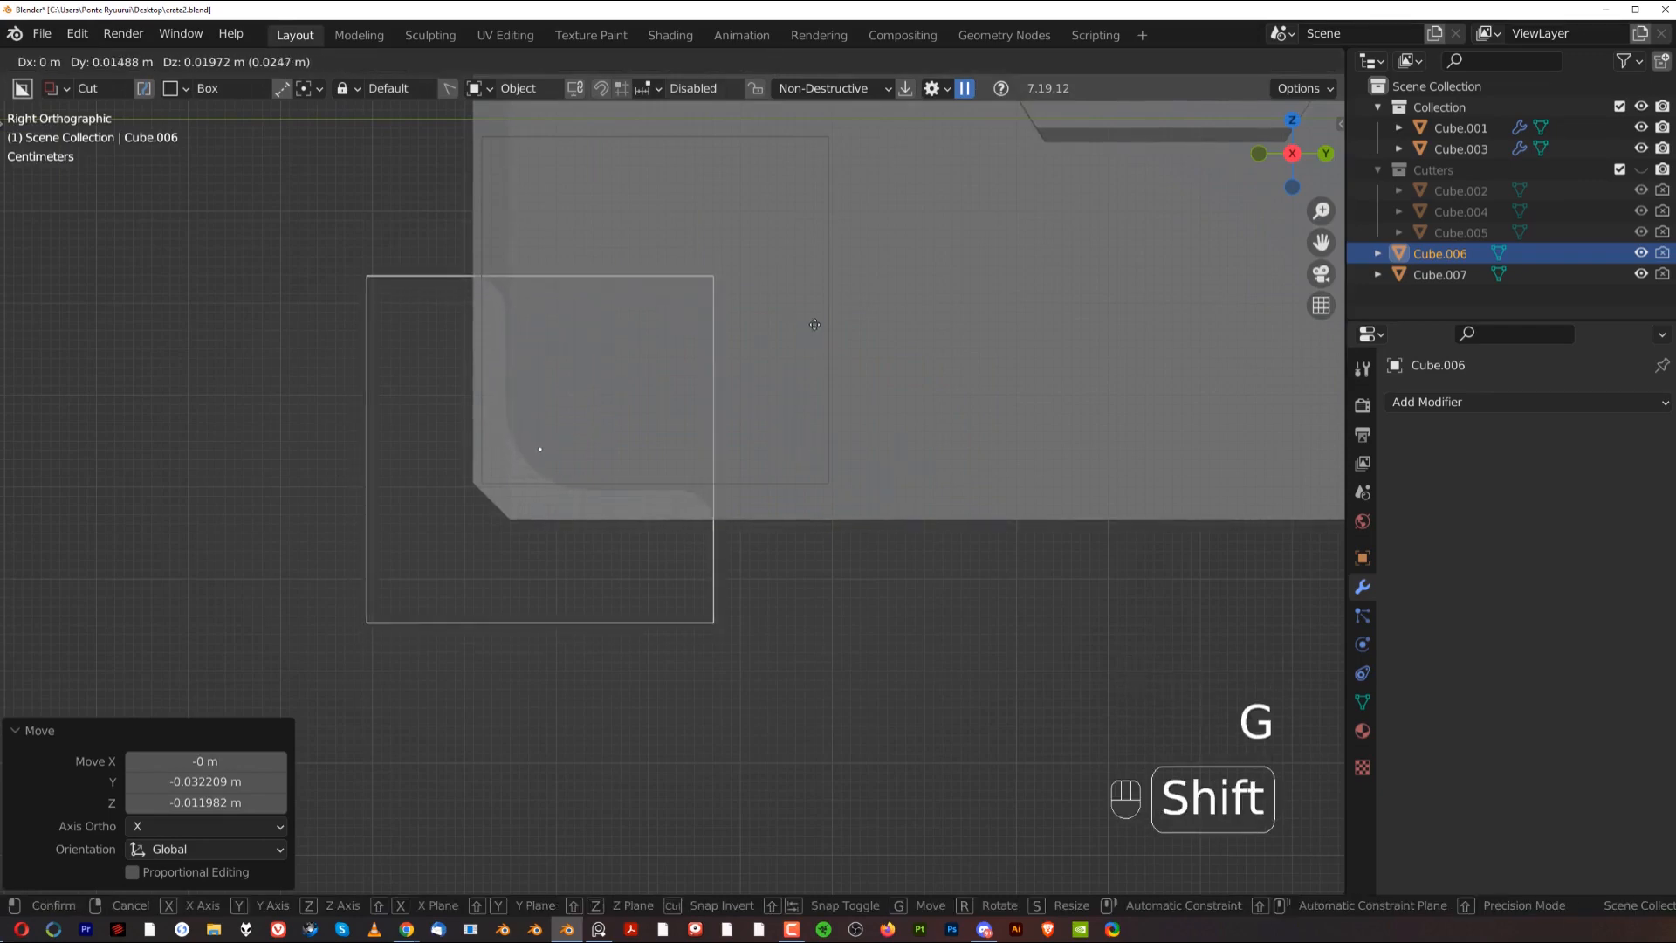
click(775, 289)
key(alt+z)
Step: Add a Mirror modifier to the lower crate body between Bevel and Weighted Normal, with Axis and Bisect on X and Y and Flip on Y only
middle_drag(741, 411, 668, 567)
scroll(650, 425, down, 4)
click(682, 336)
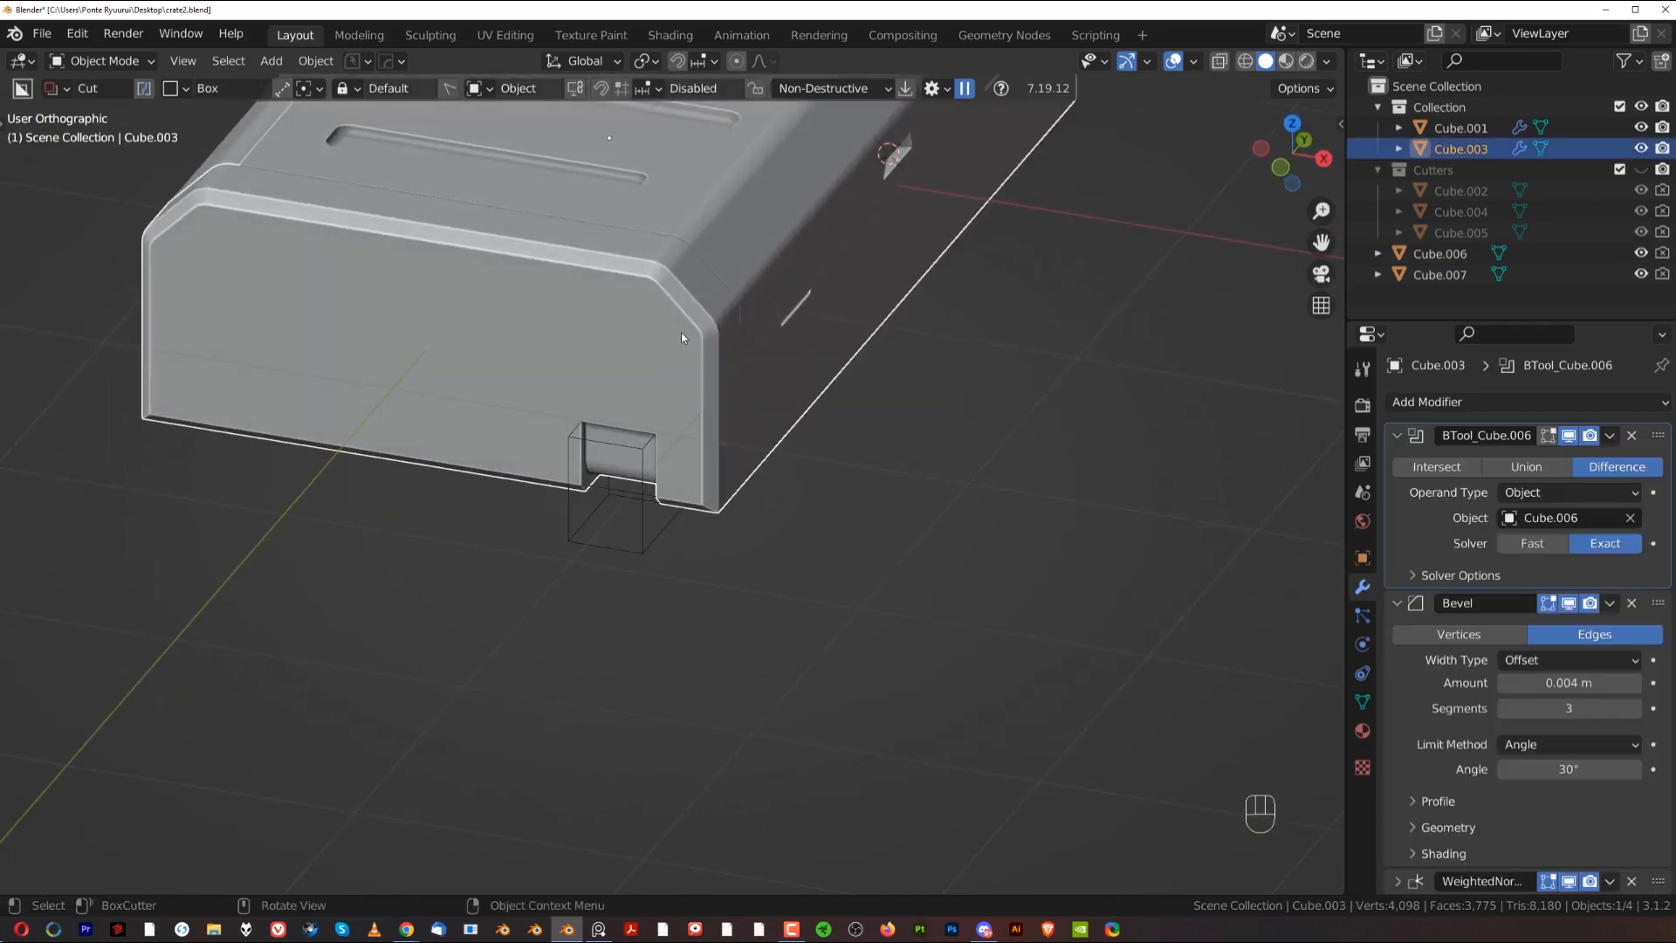
click(1398, 435)
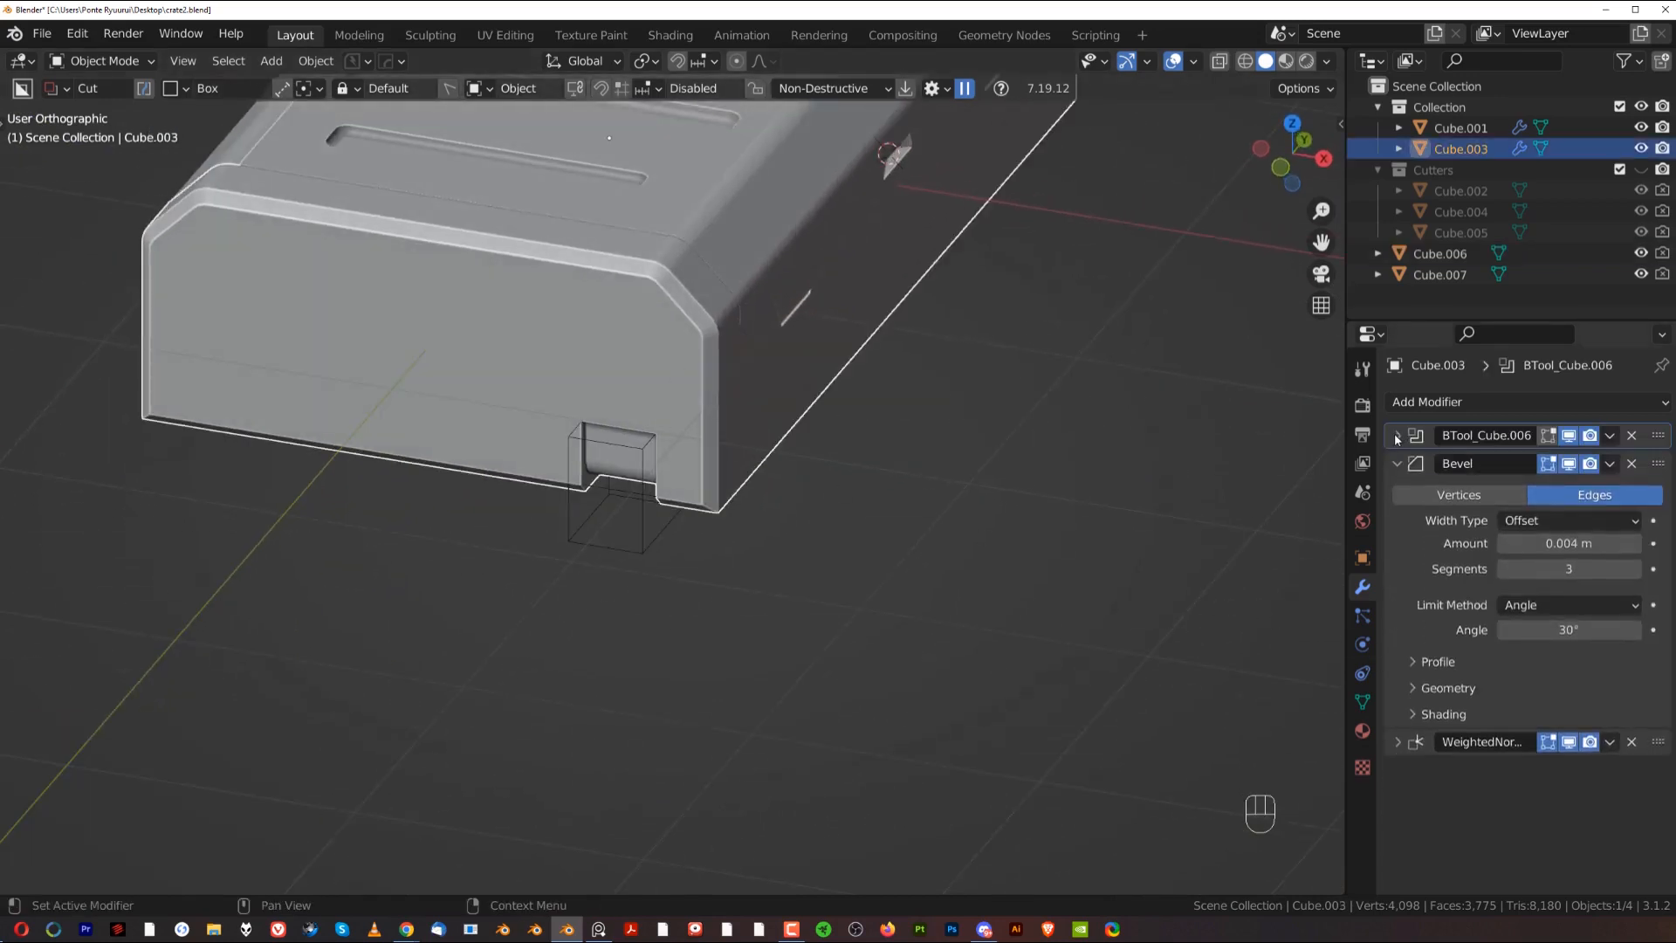
click(1397, 464)
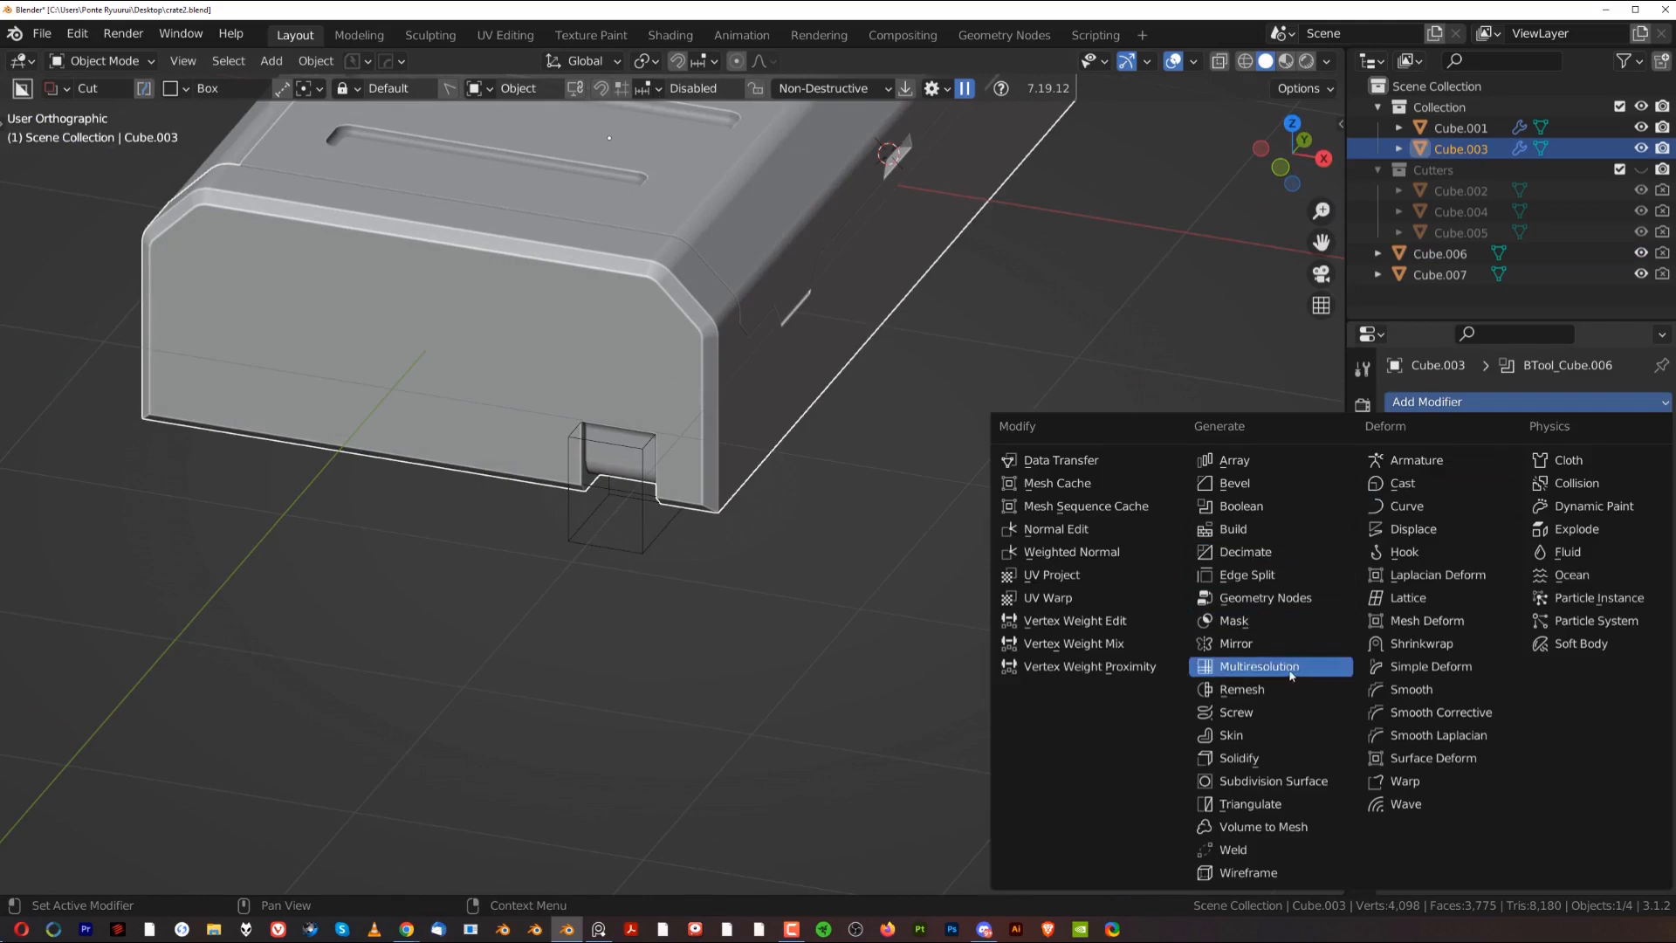
click(1235, 644)
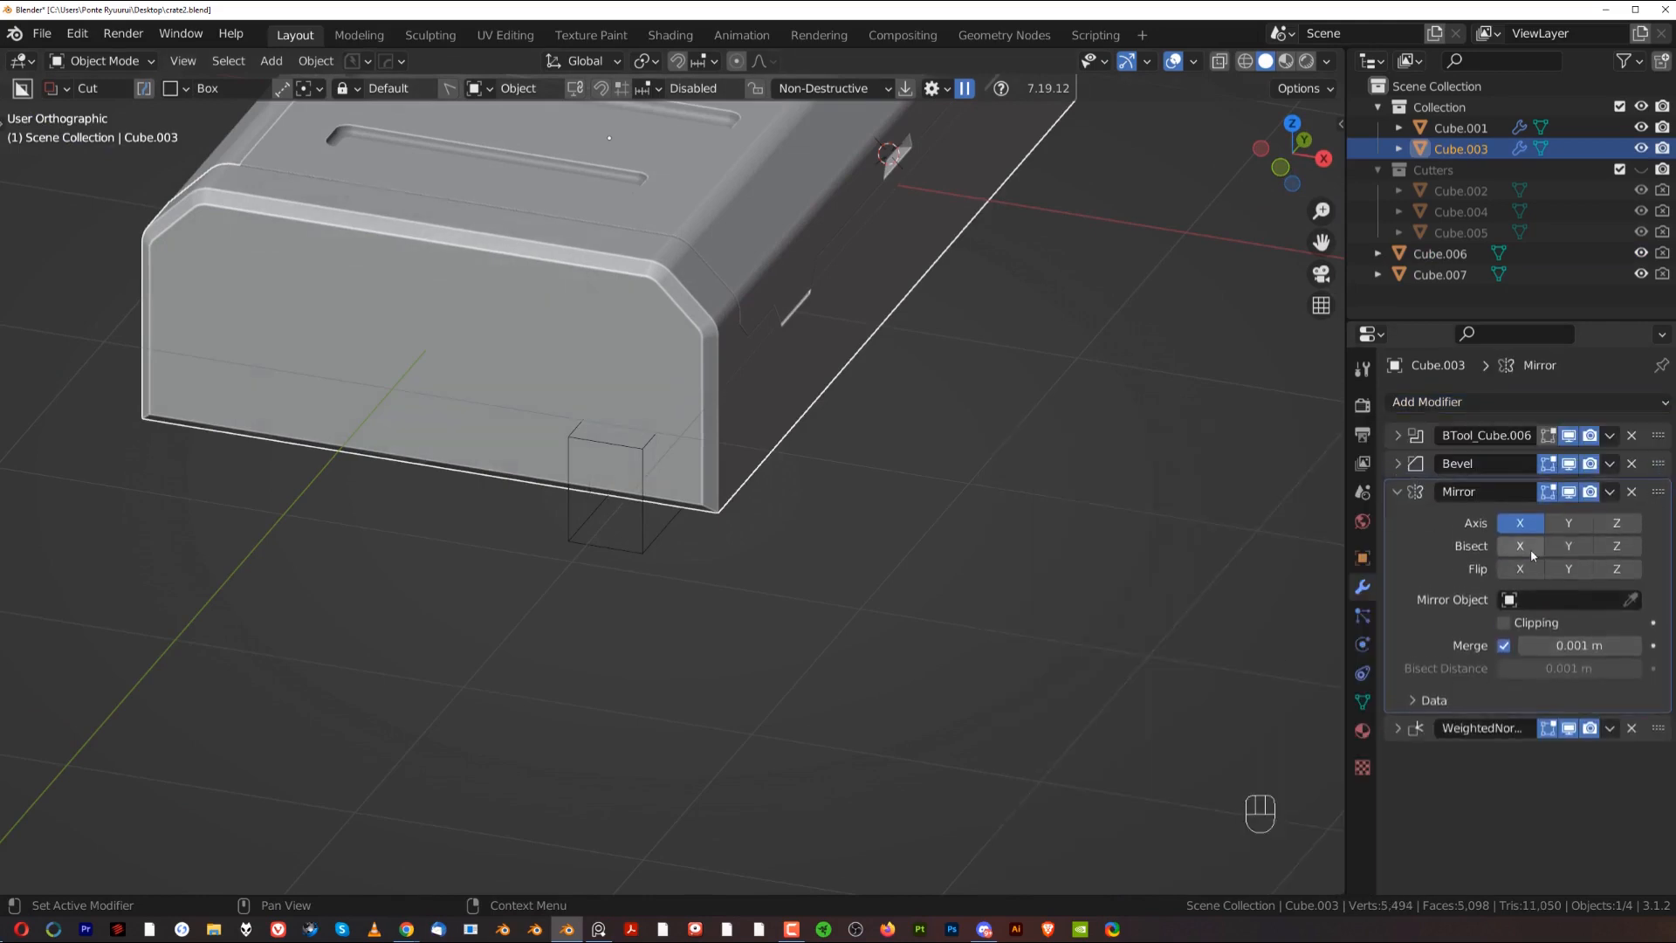
drag(1533, 555, 1574, 574)
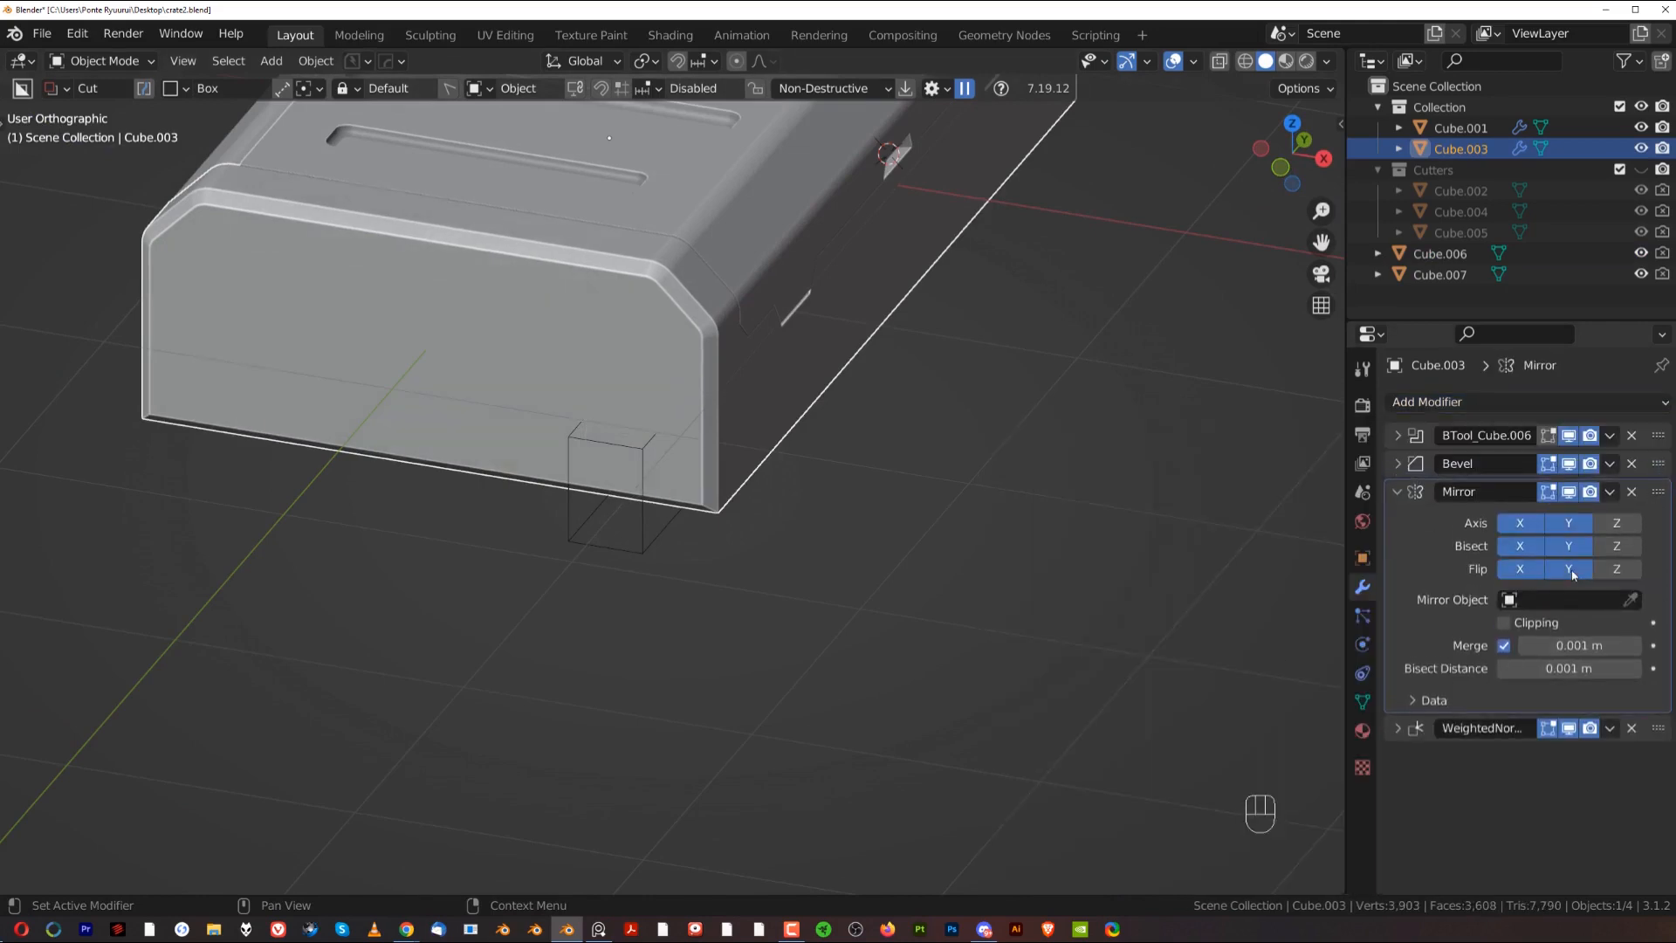
click(1532, 573)
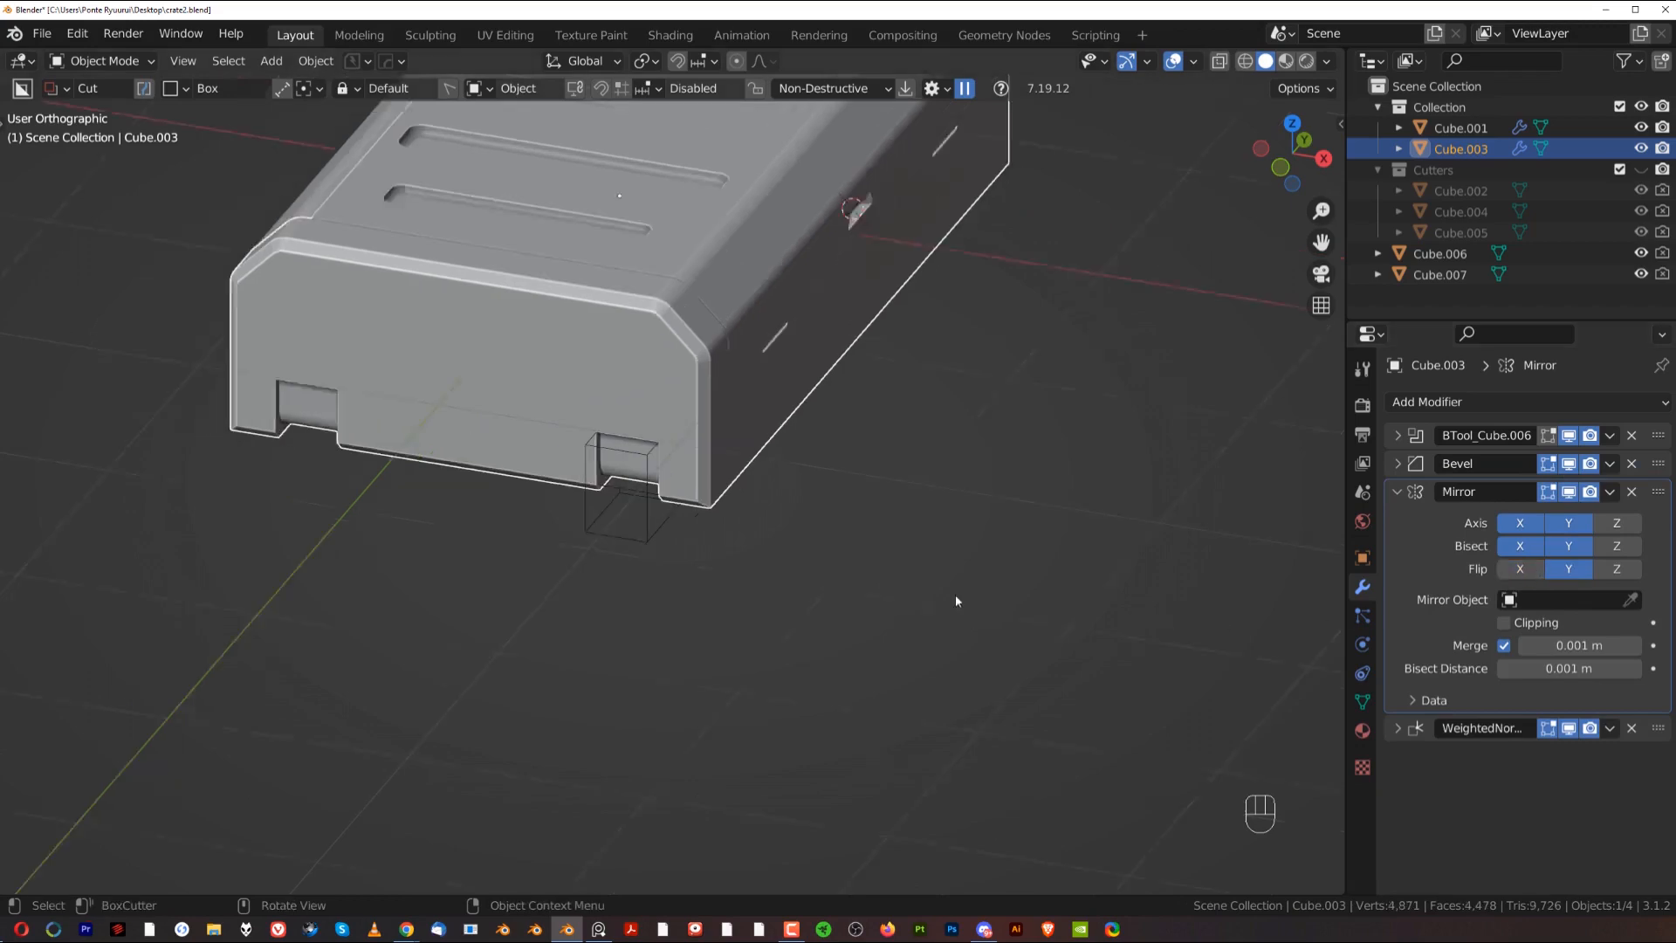
Step: Move the wireframe L-shaped cutter at the crate's lower corner into the Cutters collection
middle_drag(954, 599, 827, 390)
key(KP_5)
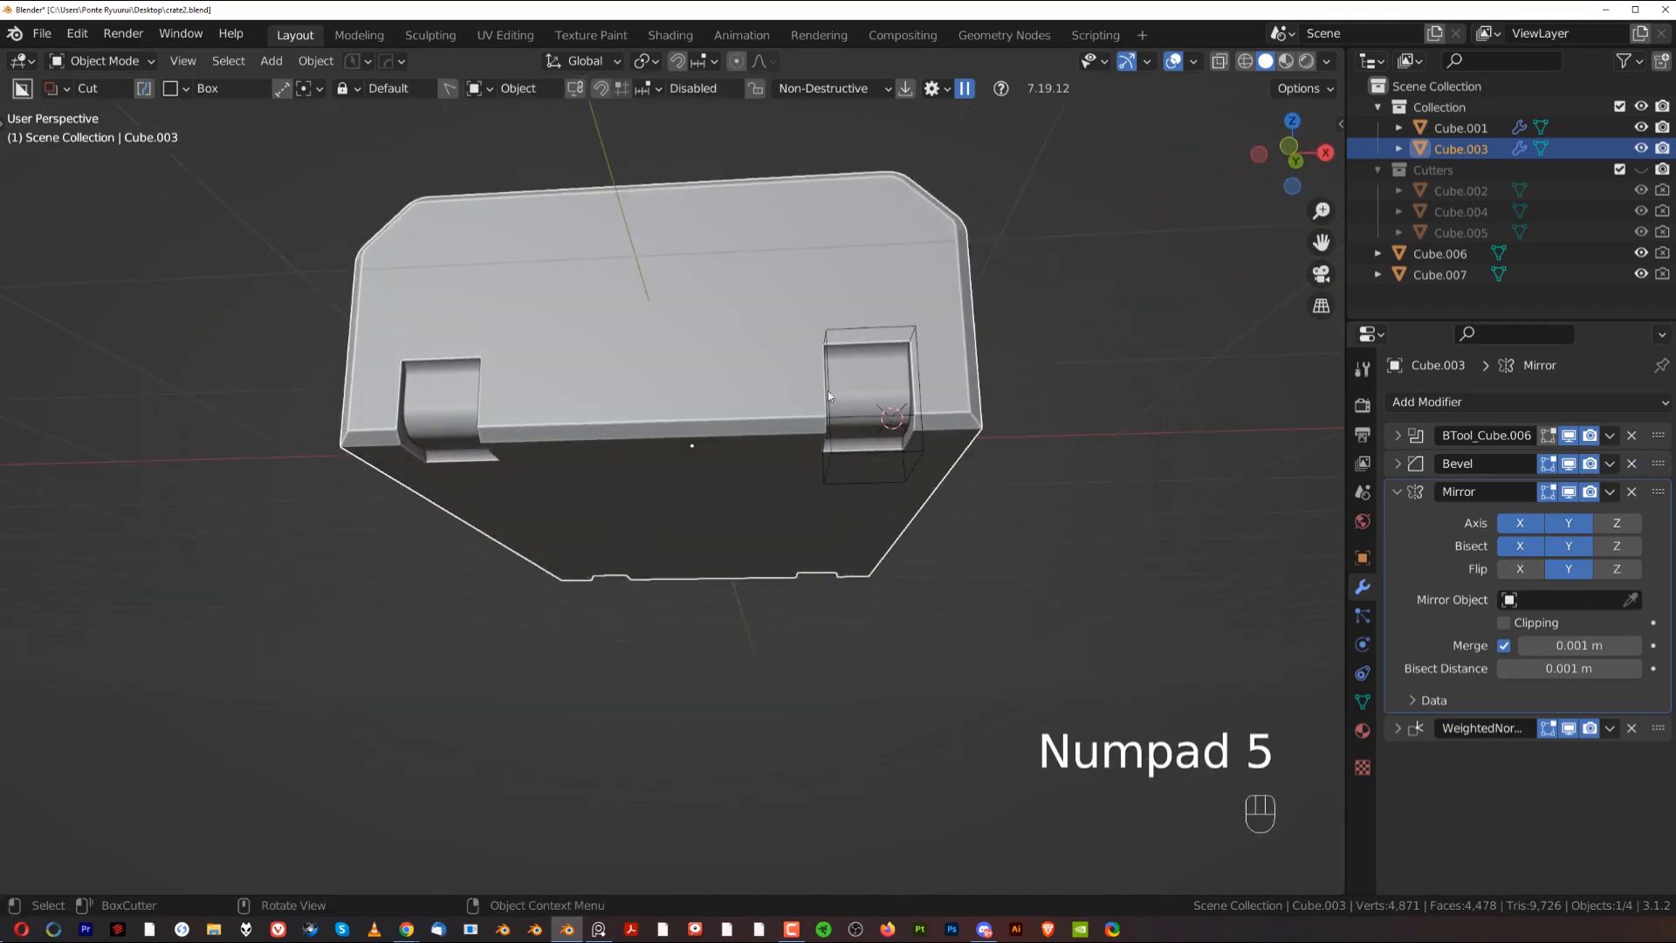
middle_drag(397, 422, 641, 484)
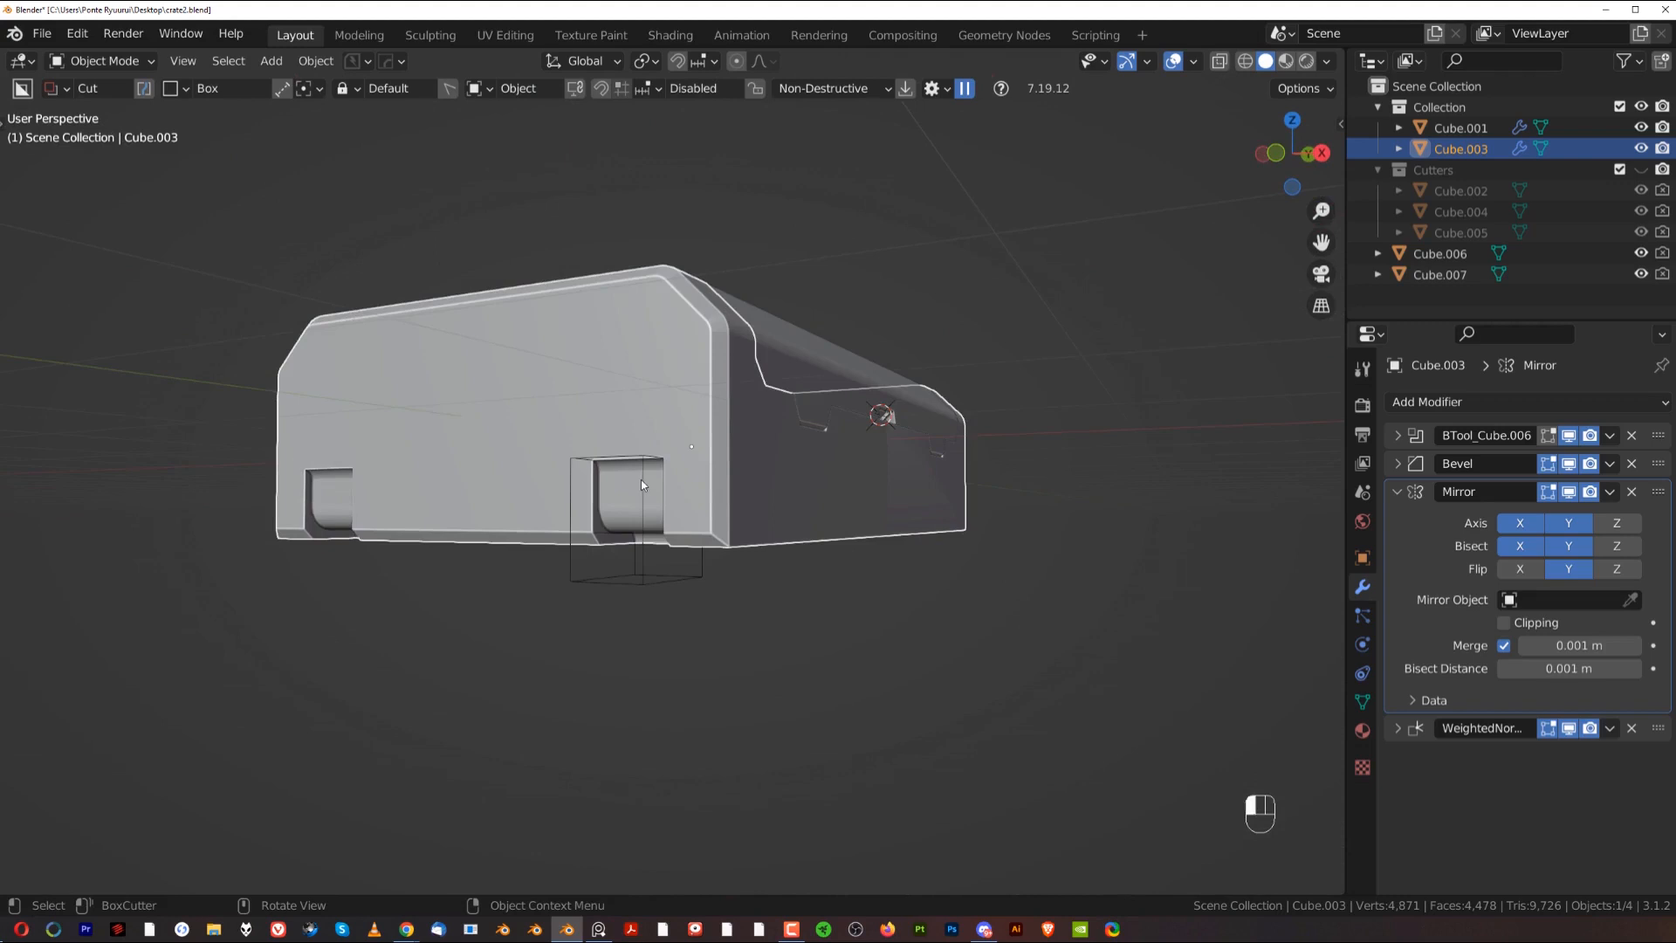
click(641, 480)
key(m)
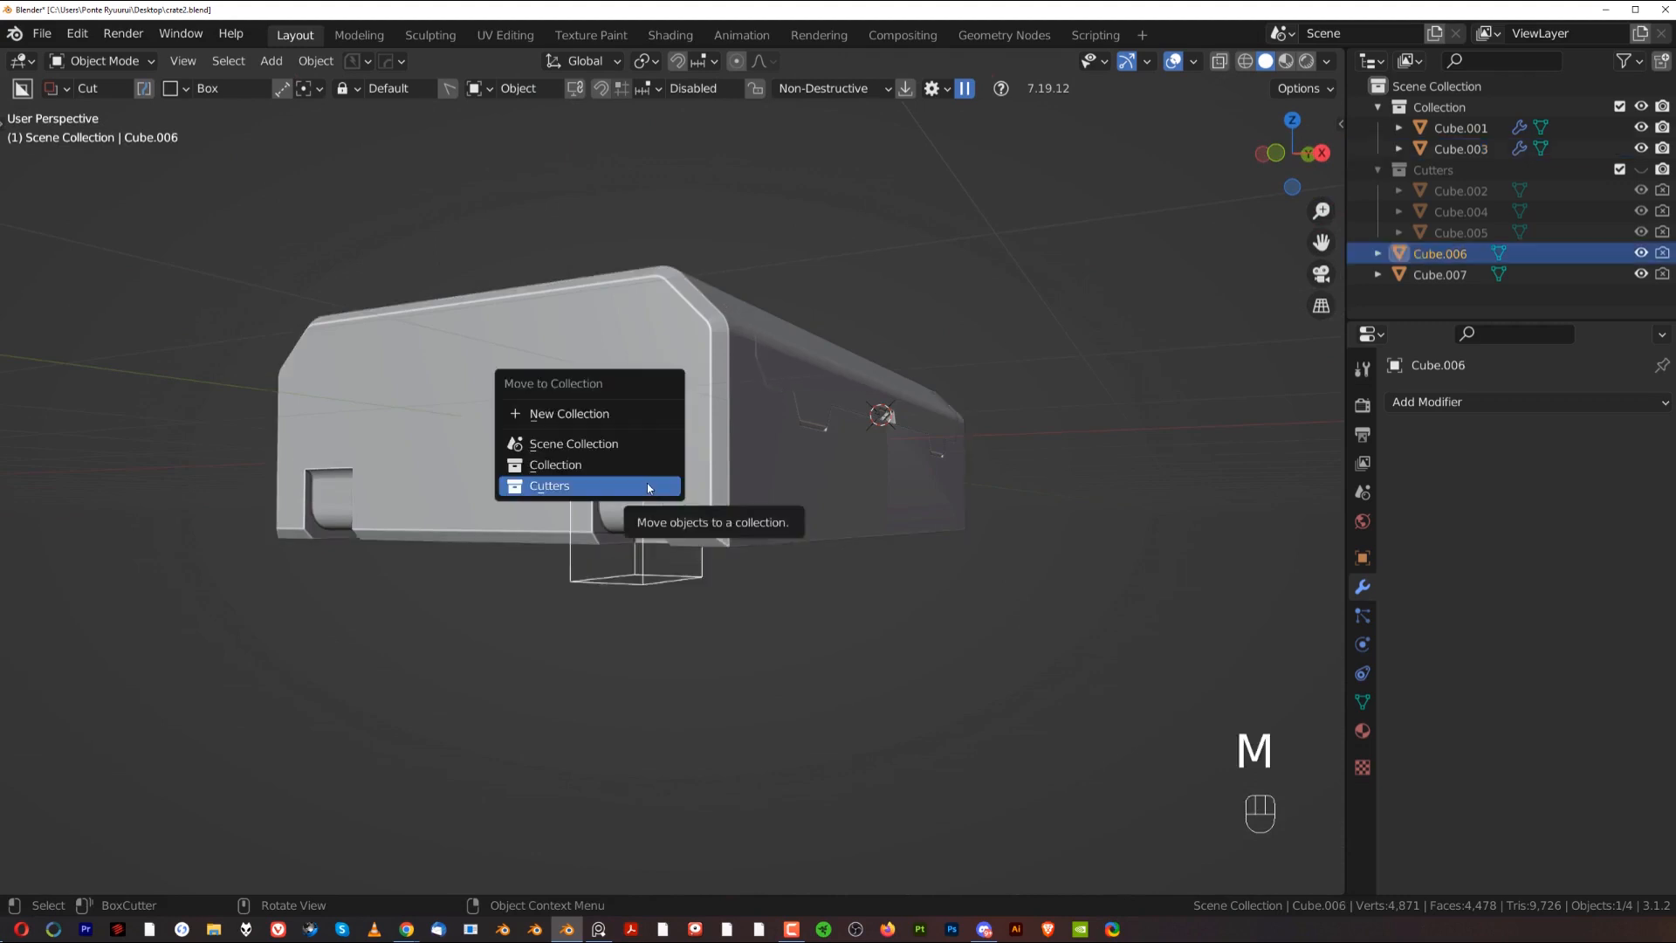
click(649, 486)
Step: Isolate the lower crate body in local view and open its mesh for edge editing
click(810, 593)
scroll(810, 593, up, 3)
shift+middle_drag(810, 594, 785, 606)
scroll(786, 605, up, 3)
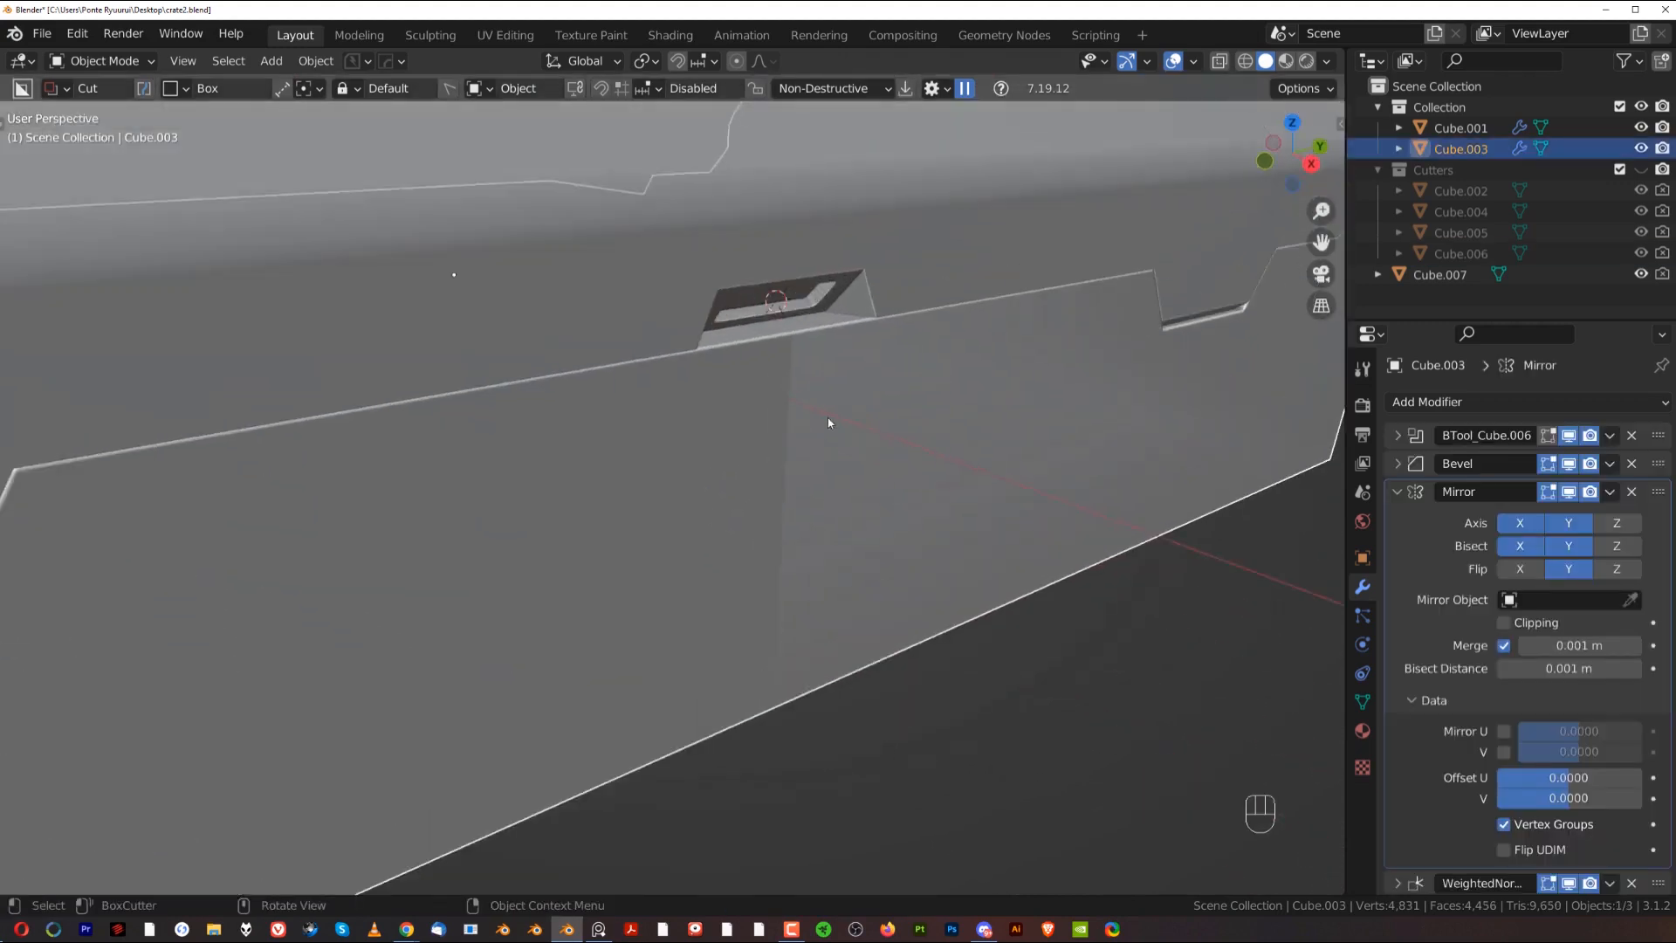
middle_drag(828, 422, 802, 353)
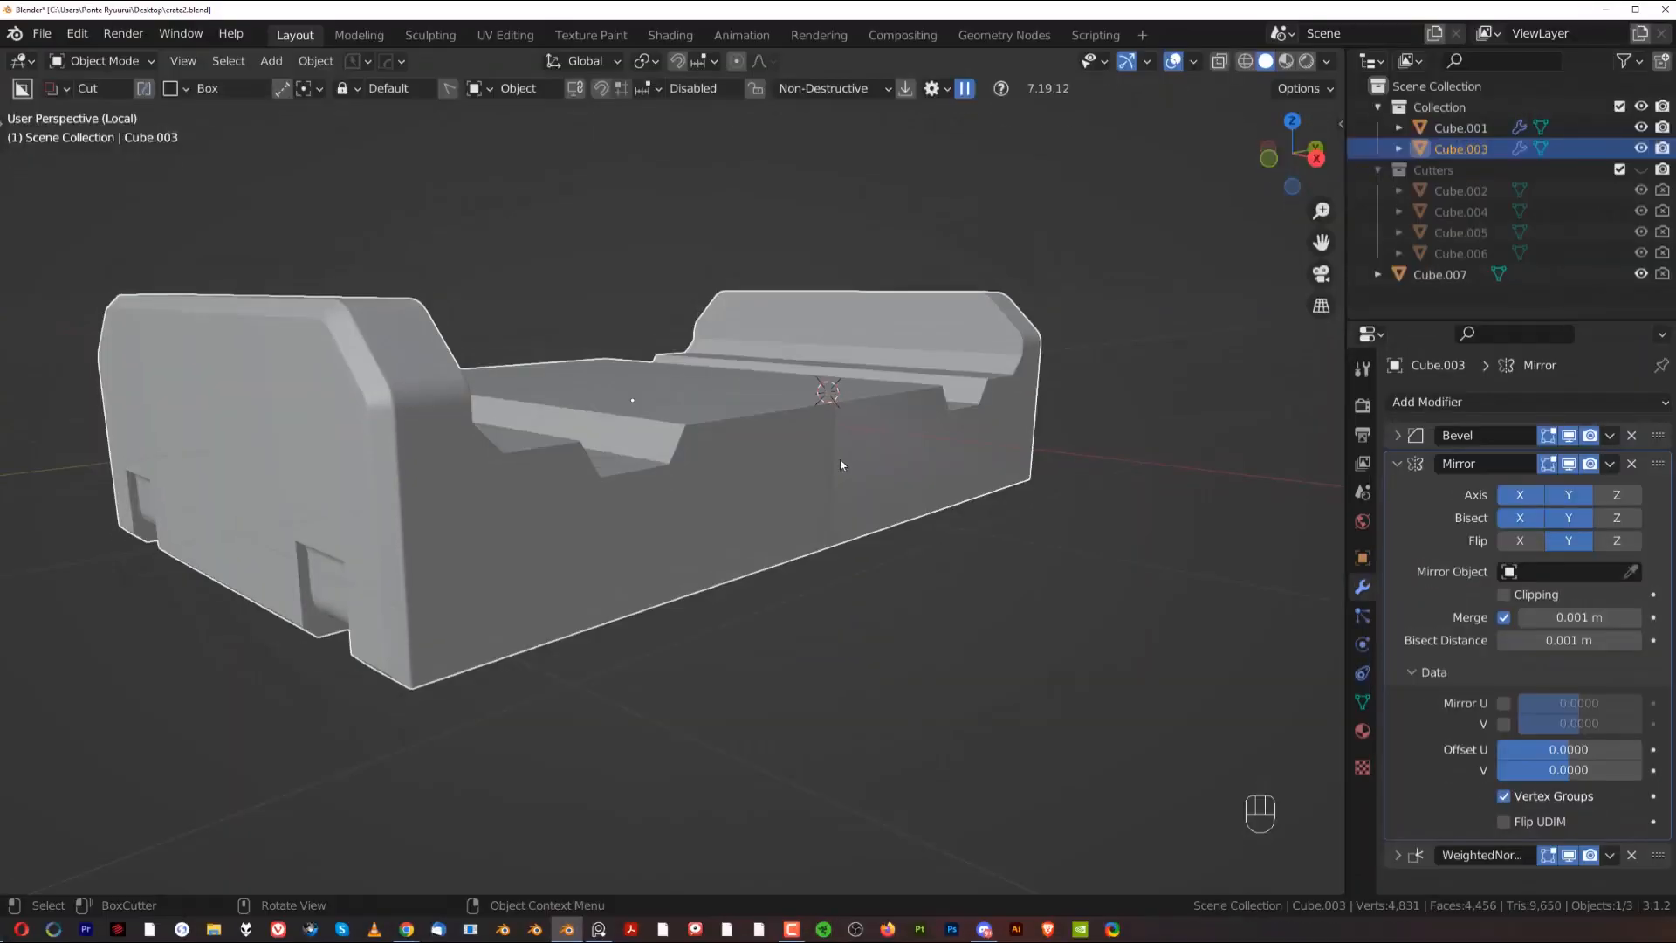
mouse_move(838, 464)
middle_down()
mouse_move(795, 445)
mouse_move(816, 466)
mouse_move(815, 451)
middle_up()
key(Tab)
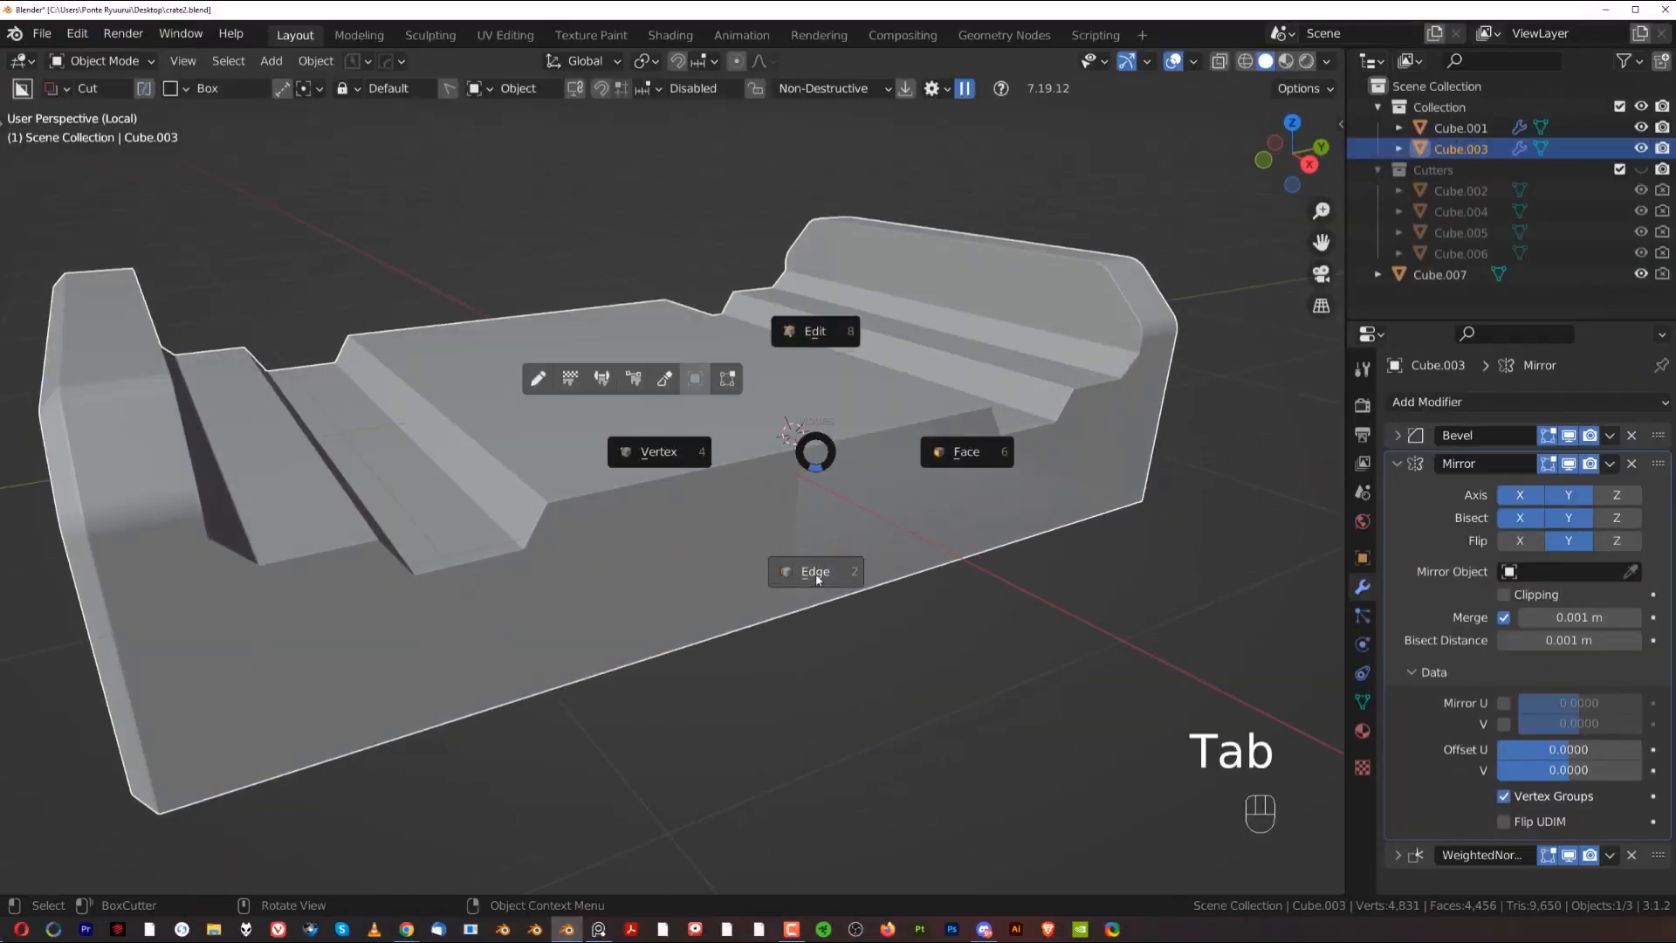
click(817, 572)
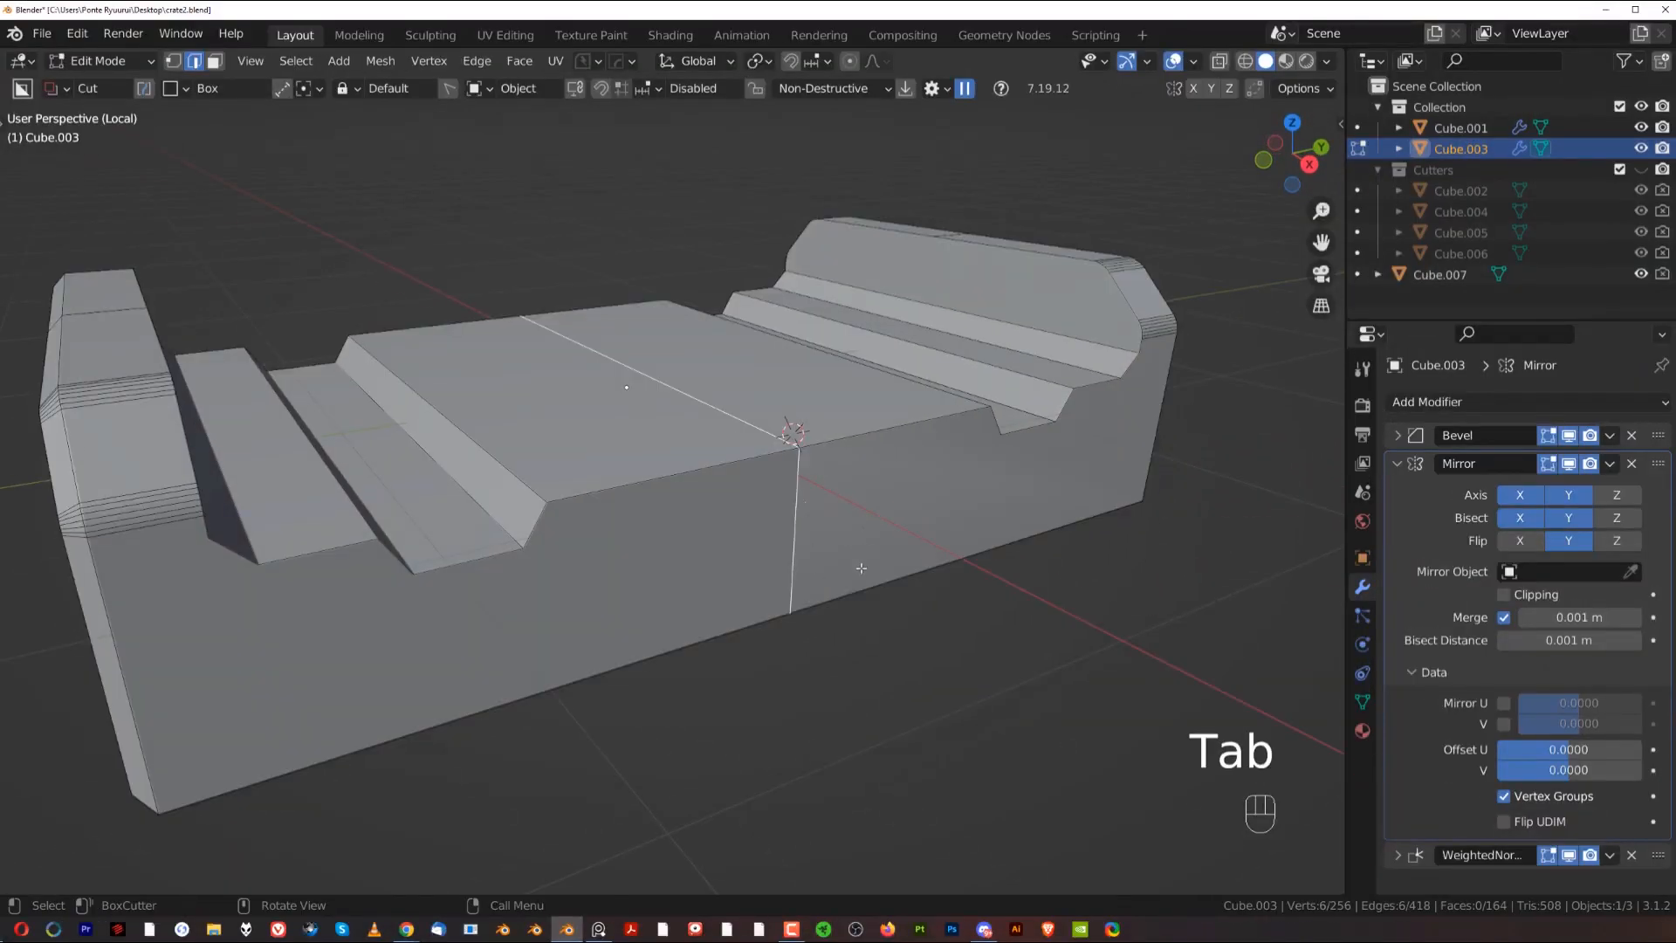
Step: Select the lower body's connected centre edges and shift them about -0.137 m along Y
middle_drag(731, 415, 664, 501)
ctrl+click(667, 497)
middle_drag(495, 496, 517, 552)
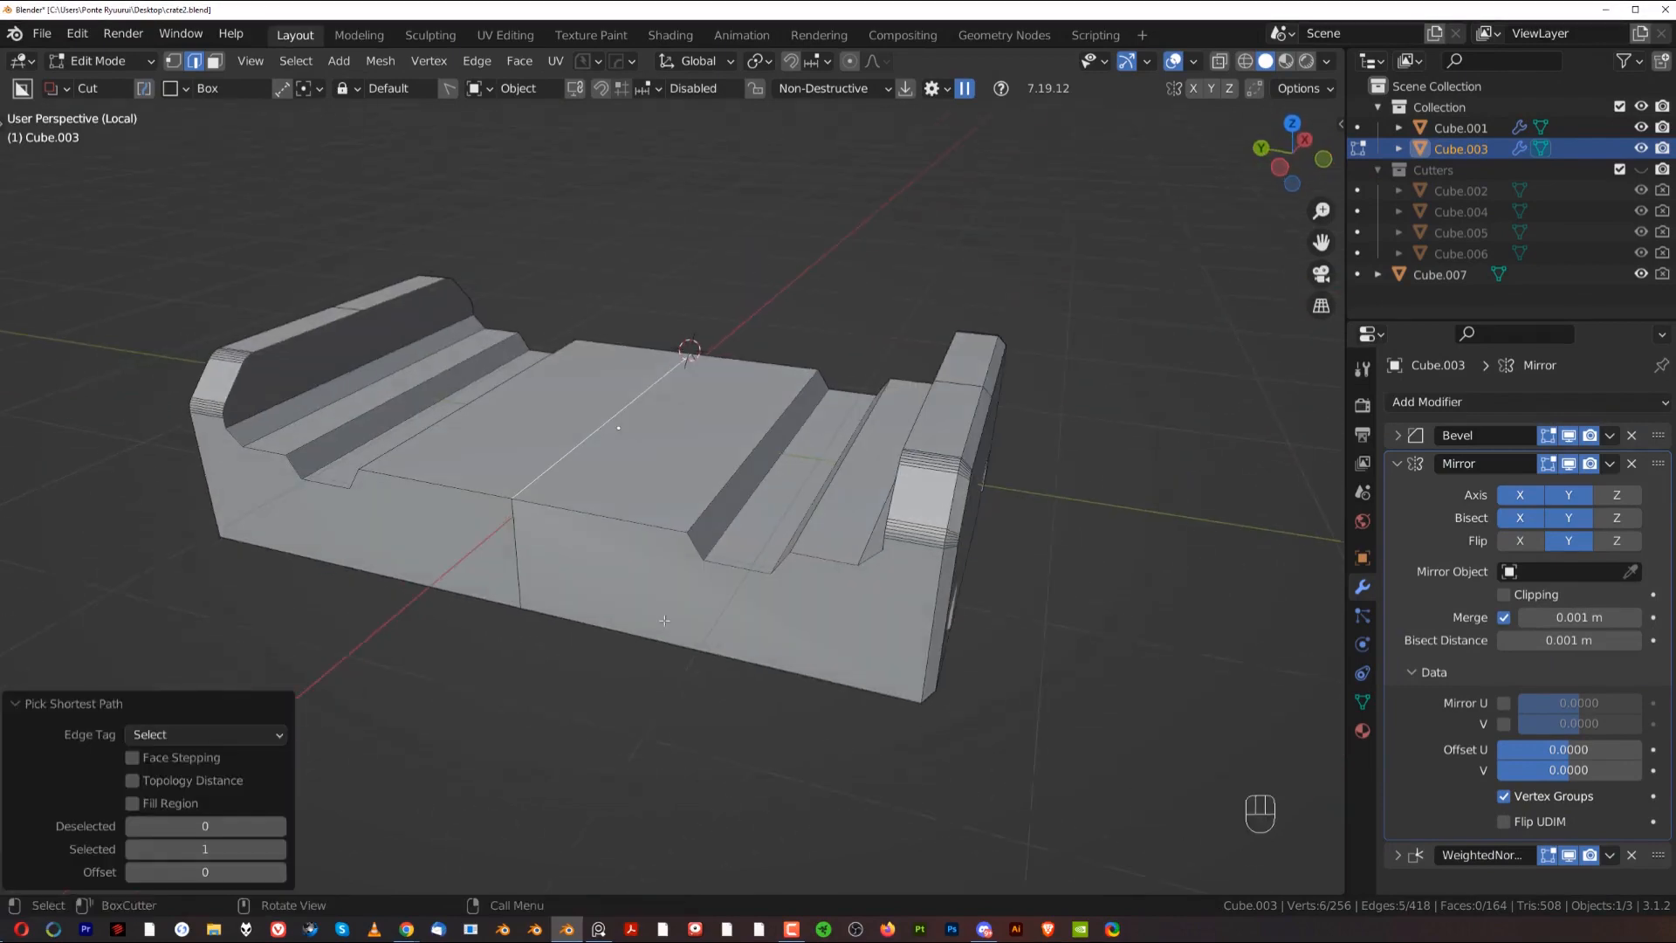
ctrl+click(518, 554)
key(g)
key(g)
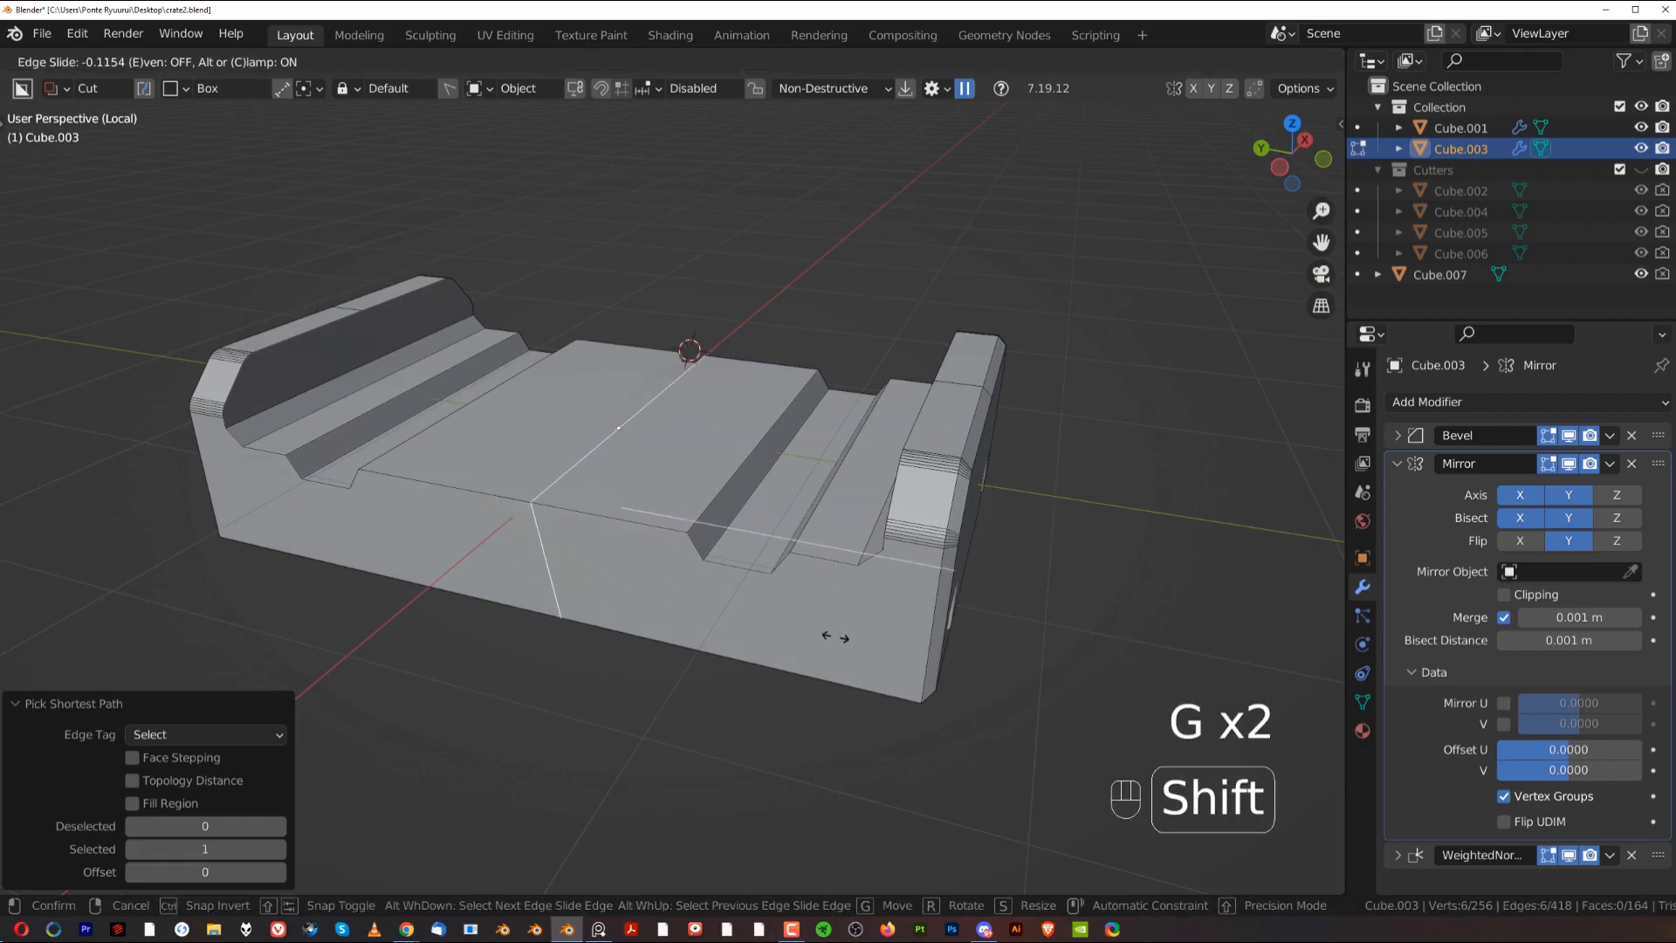
key(g)
key(y)
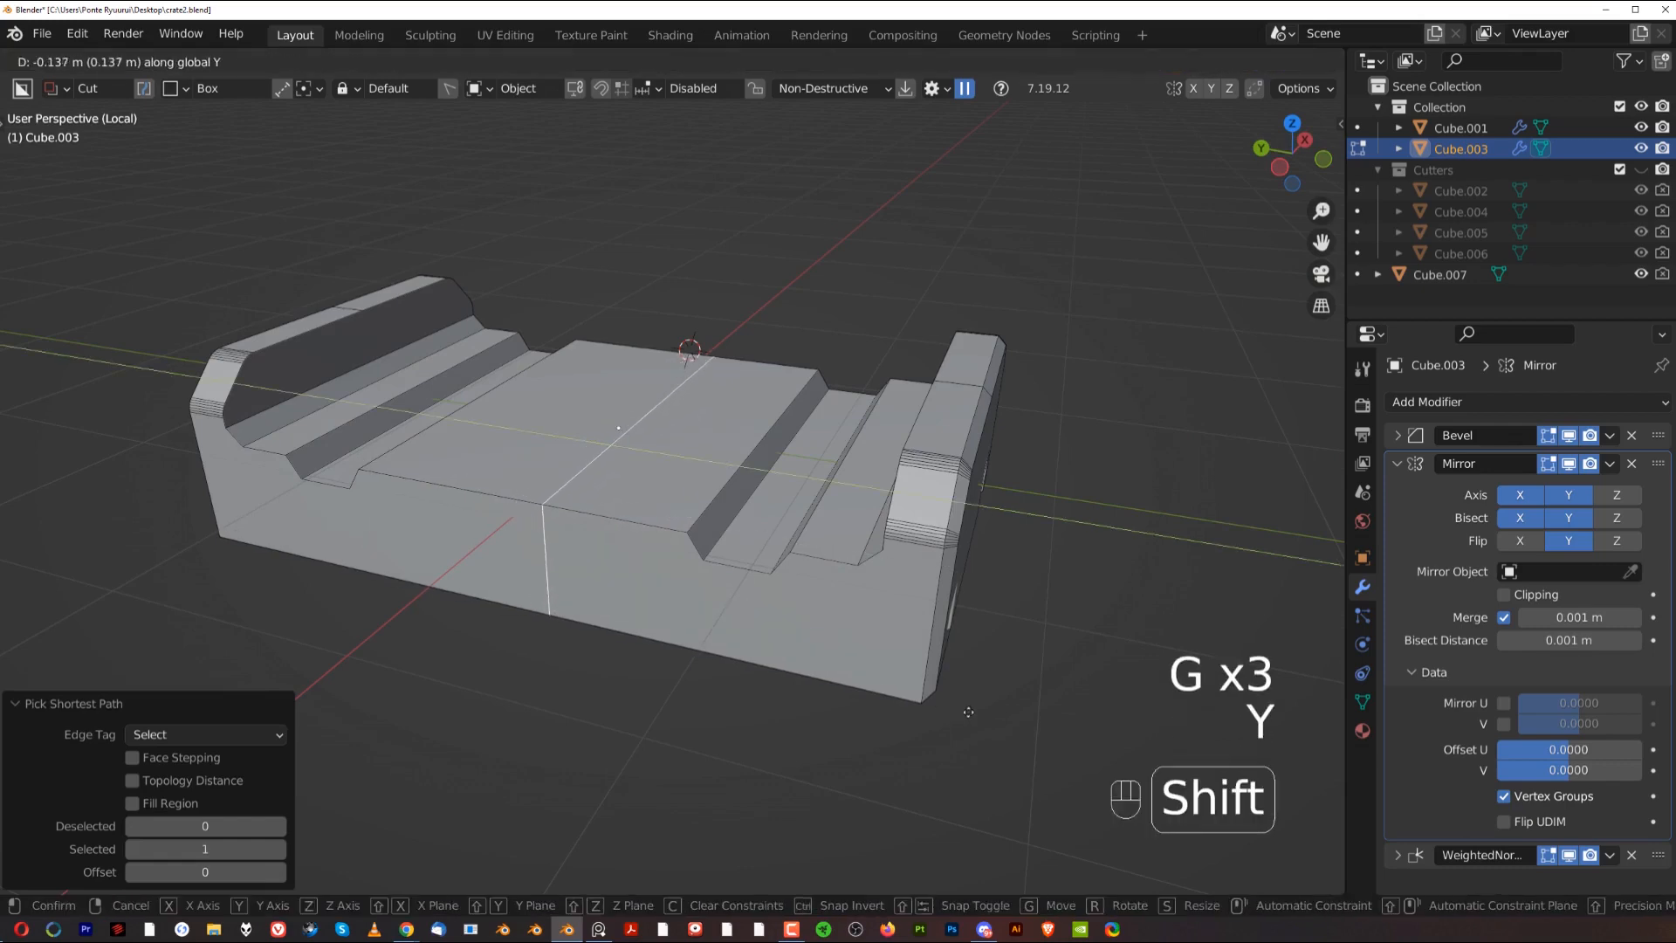
click(968, 712)
key(Tab)
Step: Leave local view, clear the selection and examine the complete crate from several angles
middle_drag(904, 417, 819, 653)
key(slash)
click(819, 653)
scroll(640, 658, up, 4)
scroll(621, 651, down, 4)
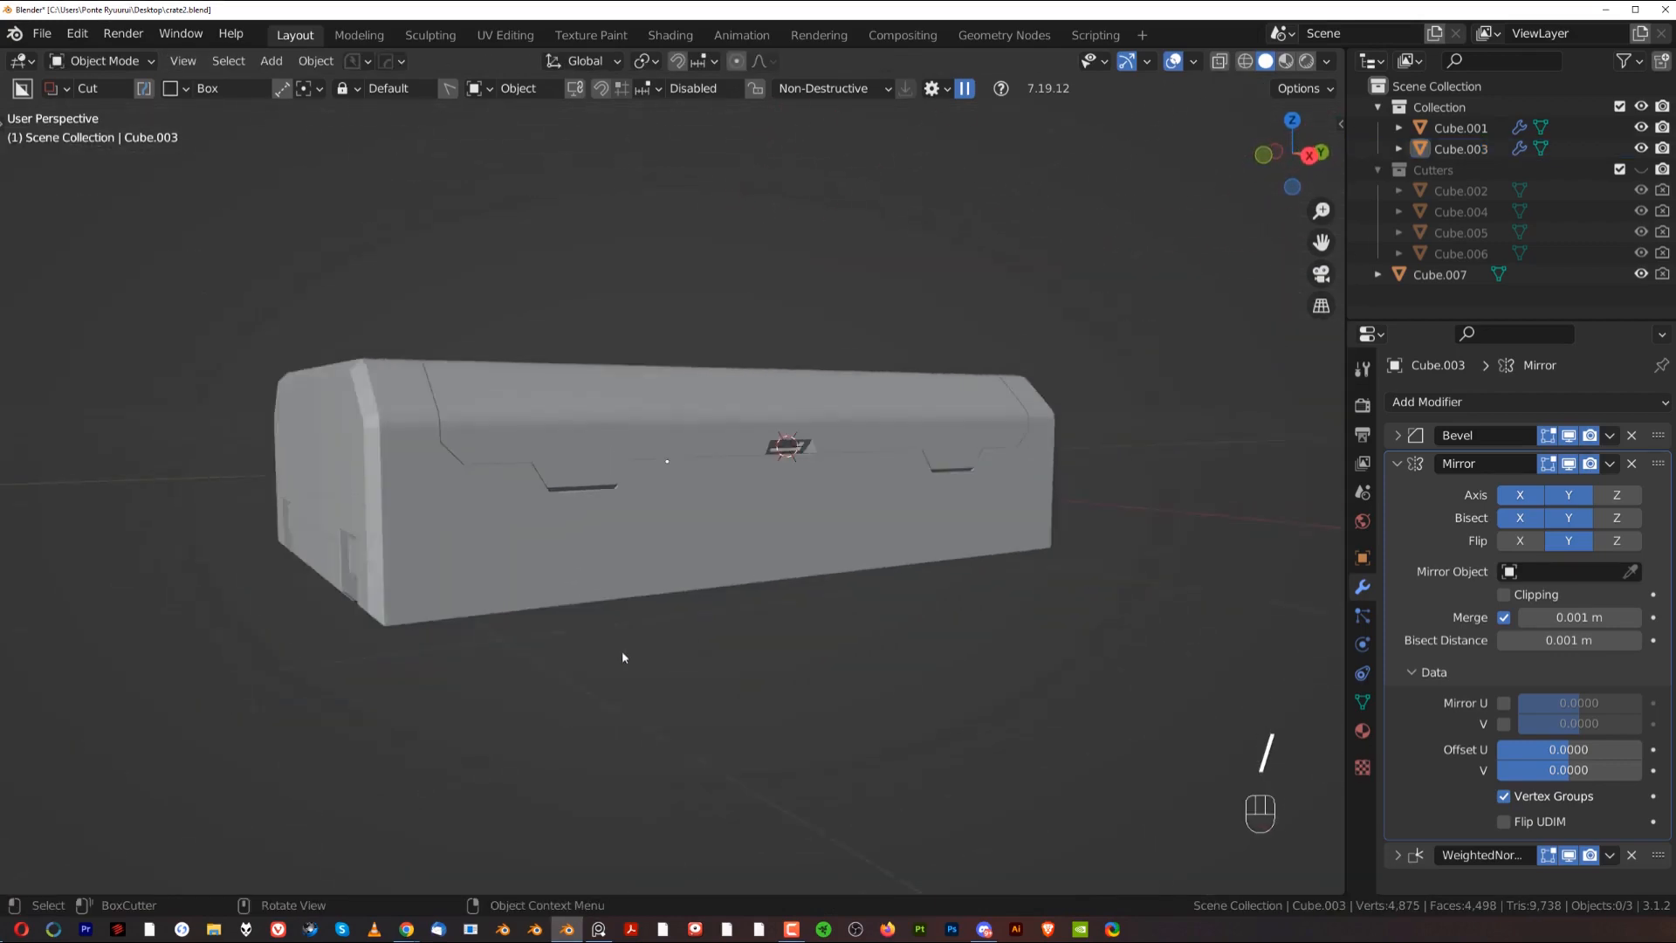
middle_drag(621, 652, 648, 513)
scroll(804, 515, down, 4)
middle_drag(804, 516, 835, 551)
scroll(747, 513, up, 3)
Step: Give the lower crate body a new material with Metallic set to 1.000
click(814, 536)
key(g)
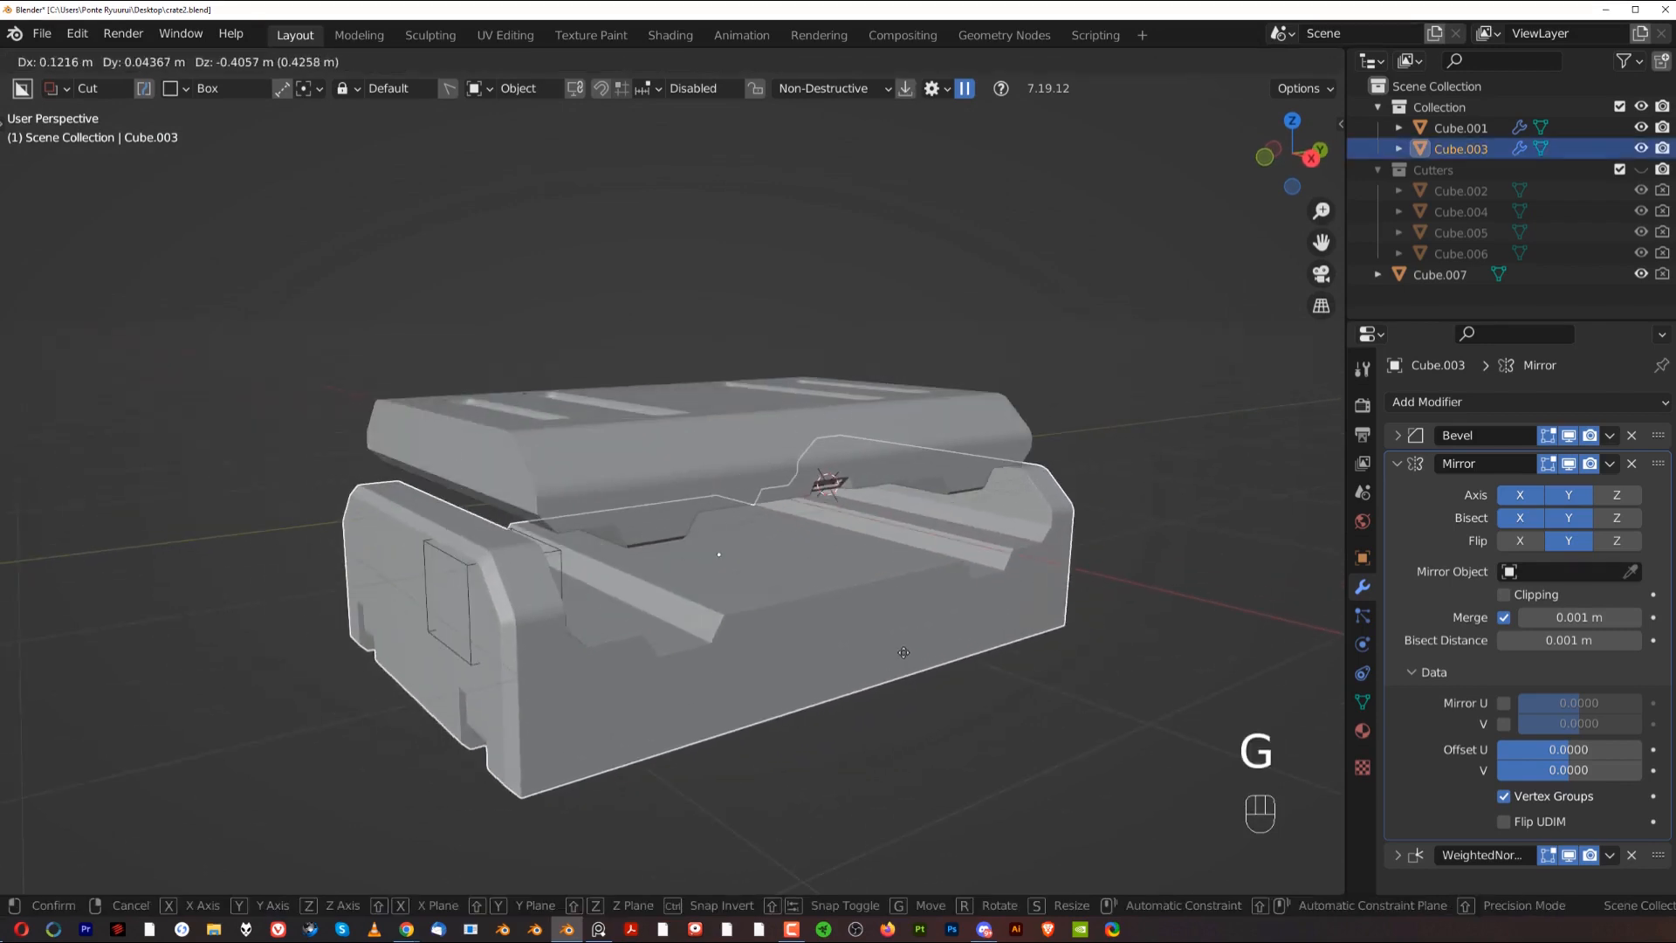
right_click(1372, 599)
click(1362, 732)
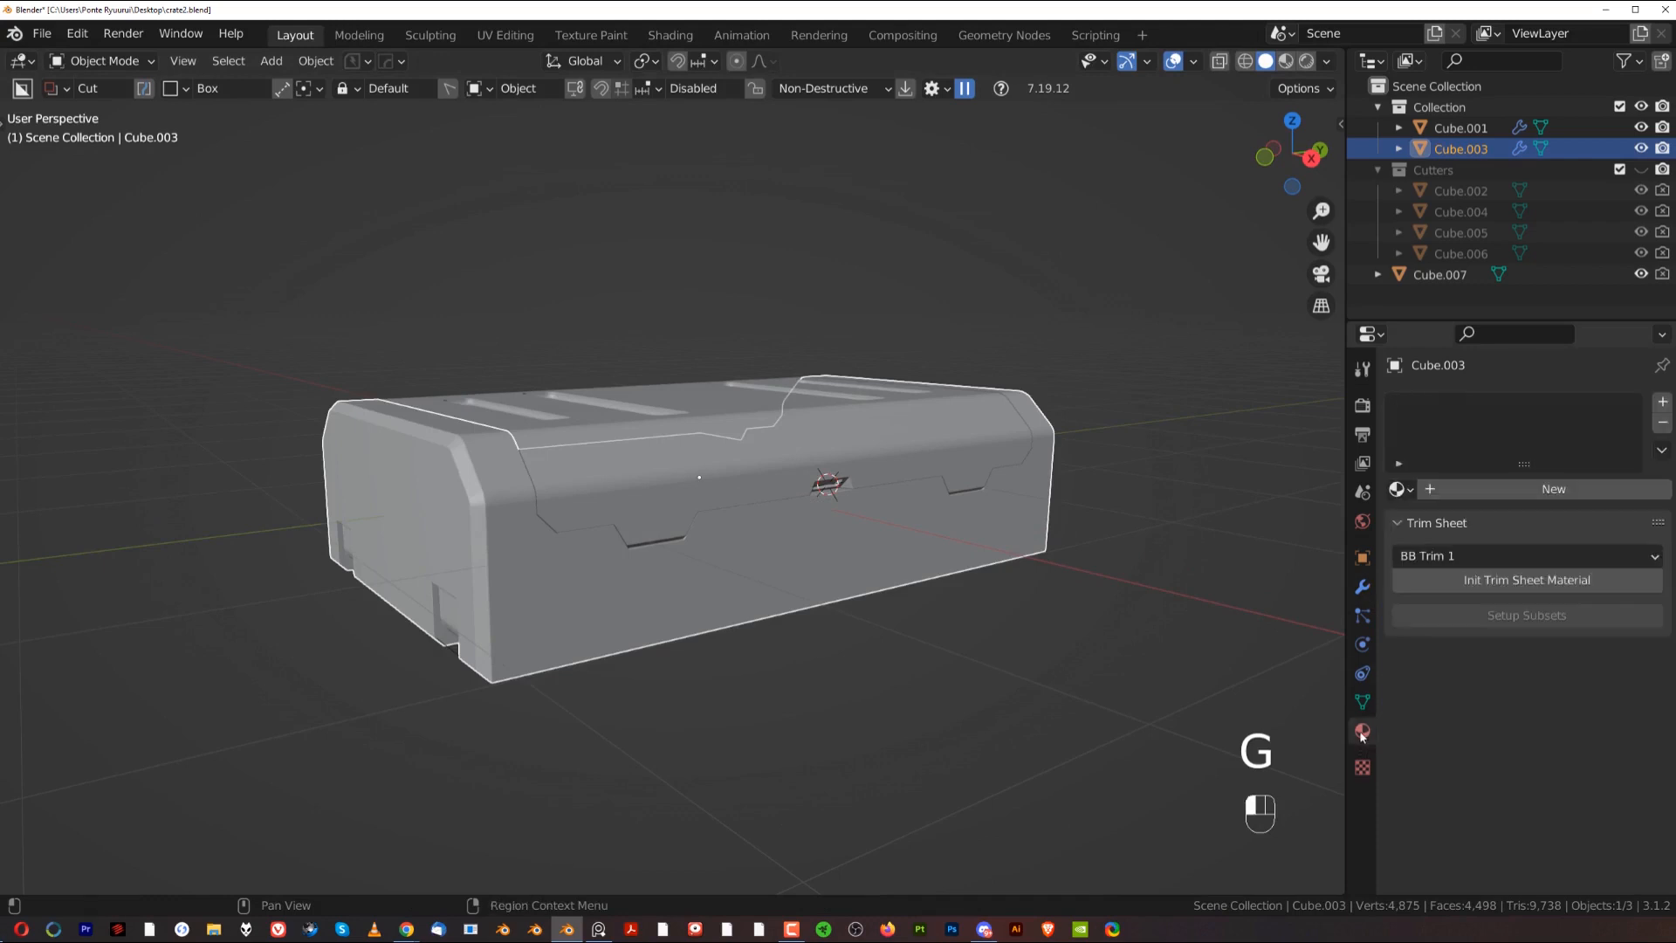
click(1557, 484)
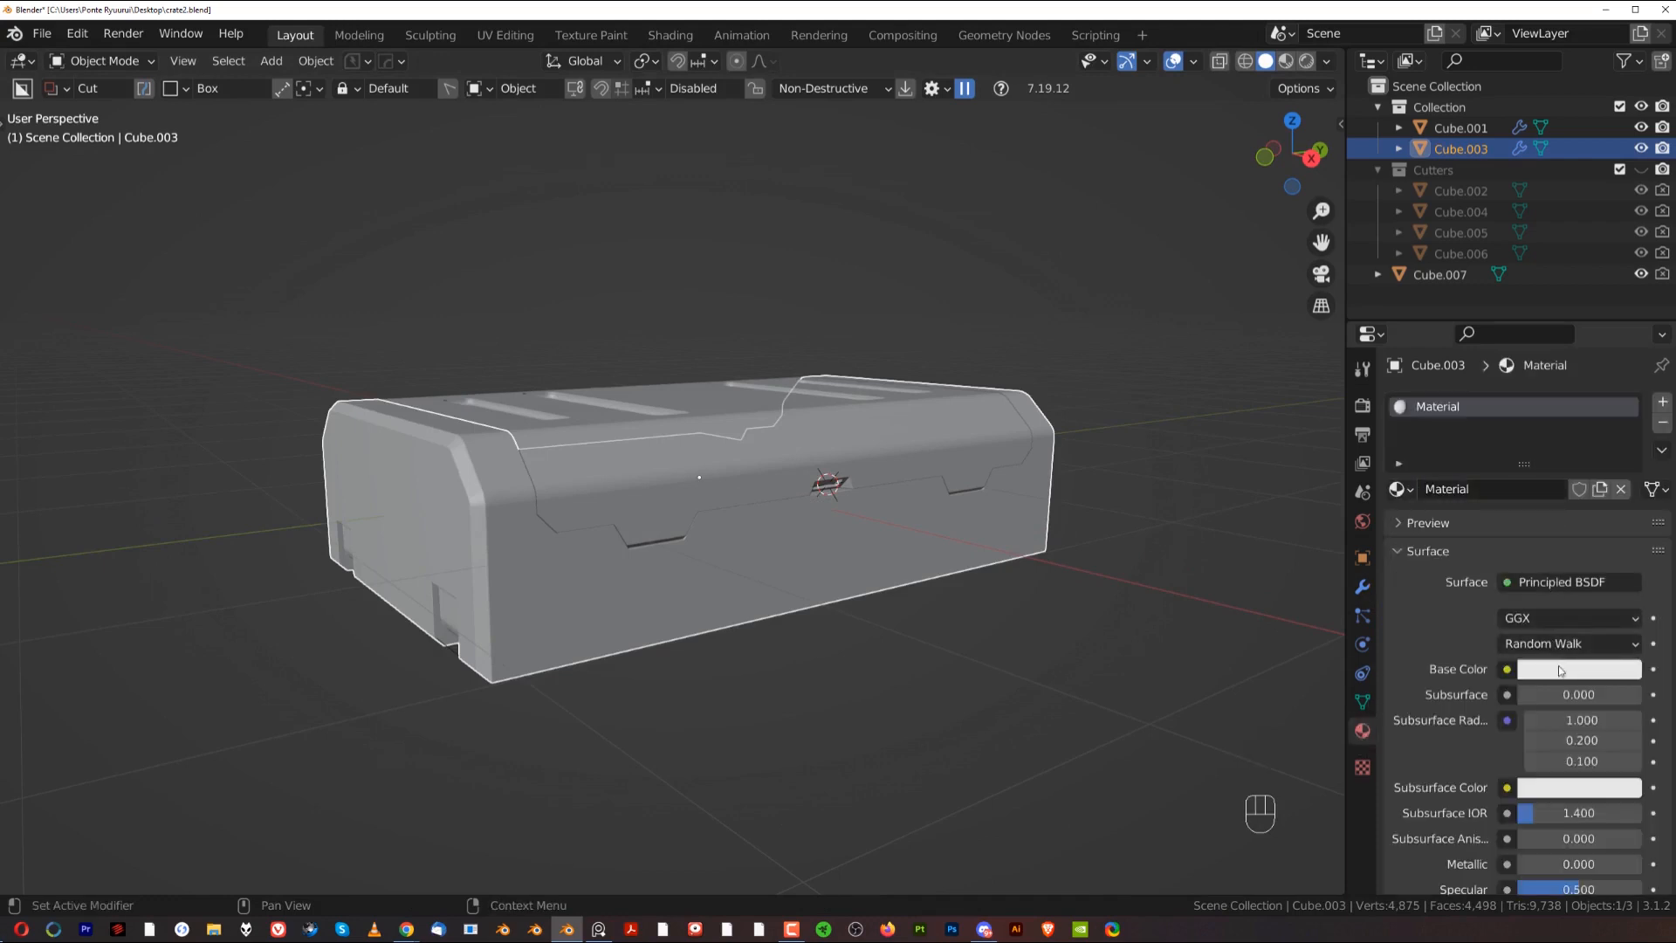
scroll(1559, 698, down, 5)
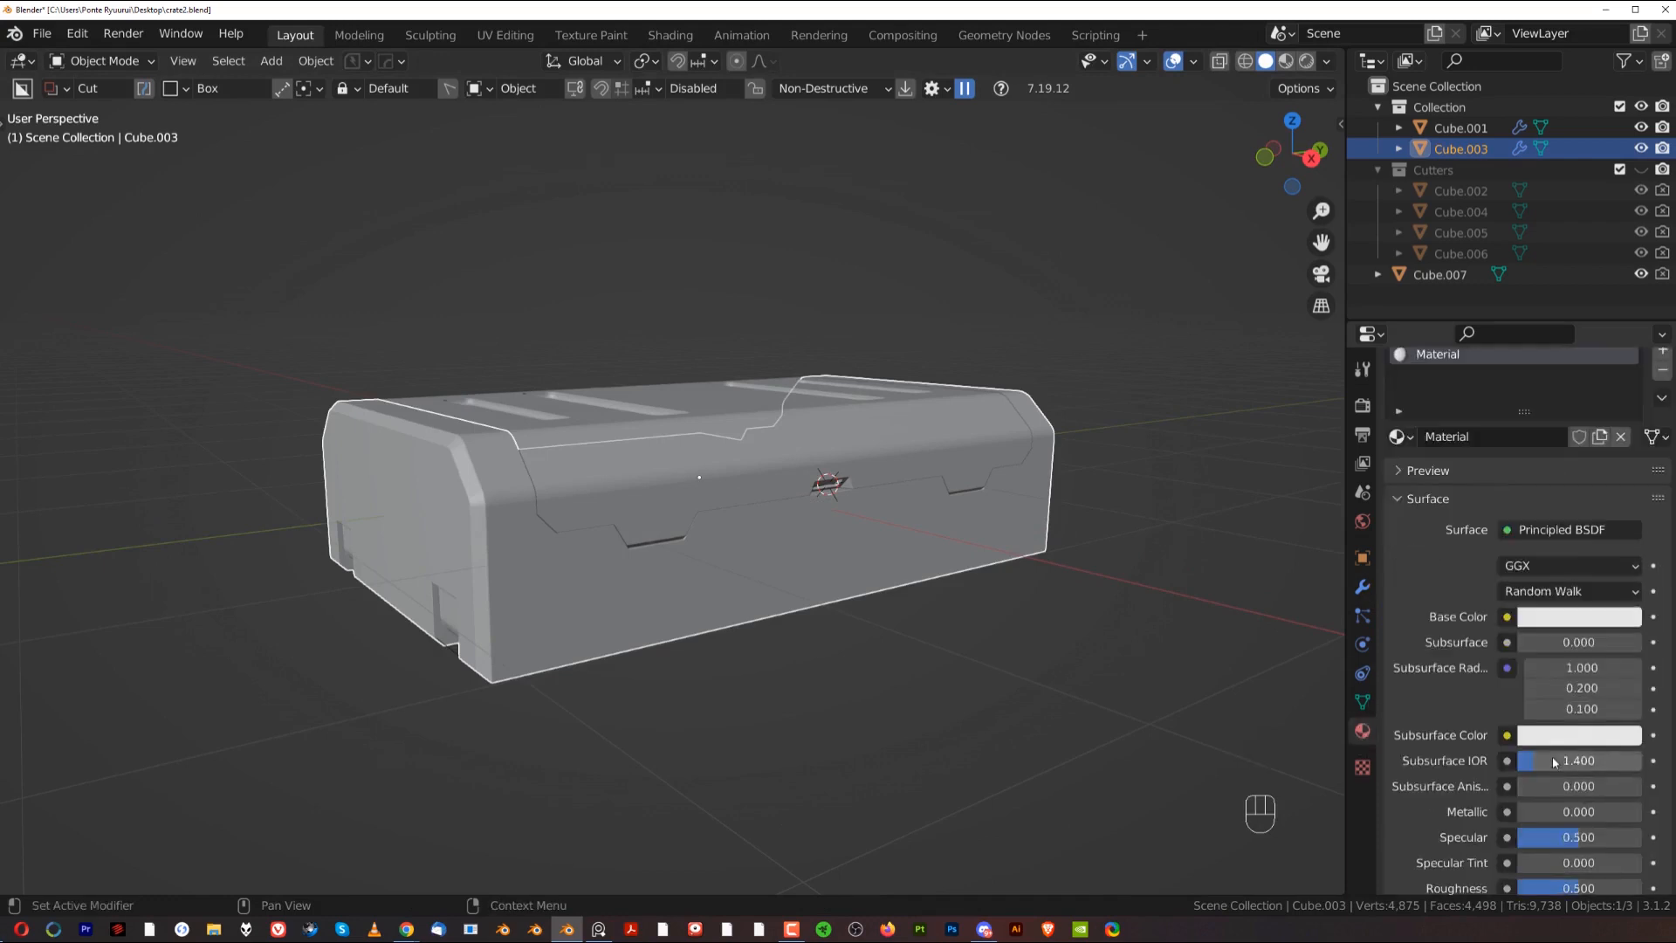
scroll(1558, 716, down, 1)
drag(1563, 628, 1641, 629)
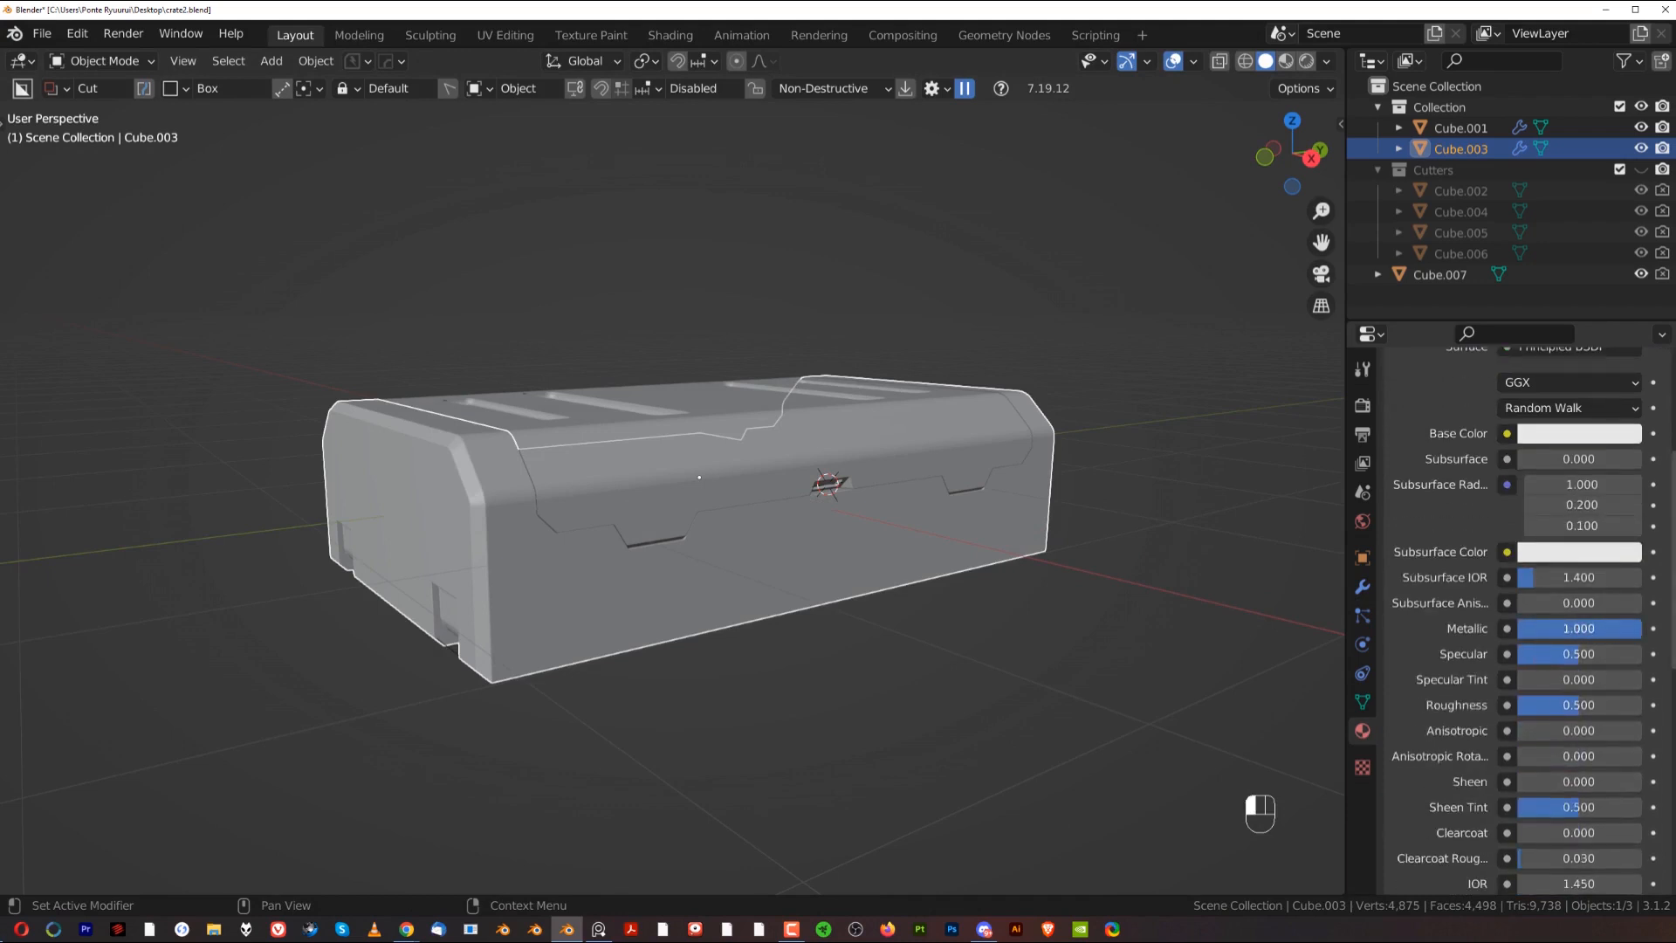
Step: Darken the lower body material's Base Color to mid grey and show the crate in Material Preview shading
click(1565, 435)
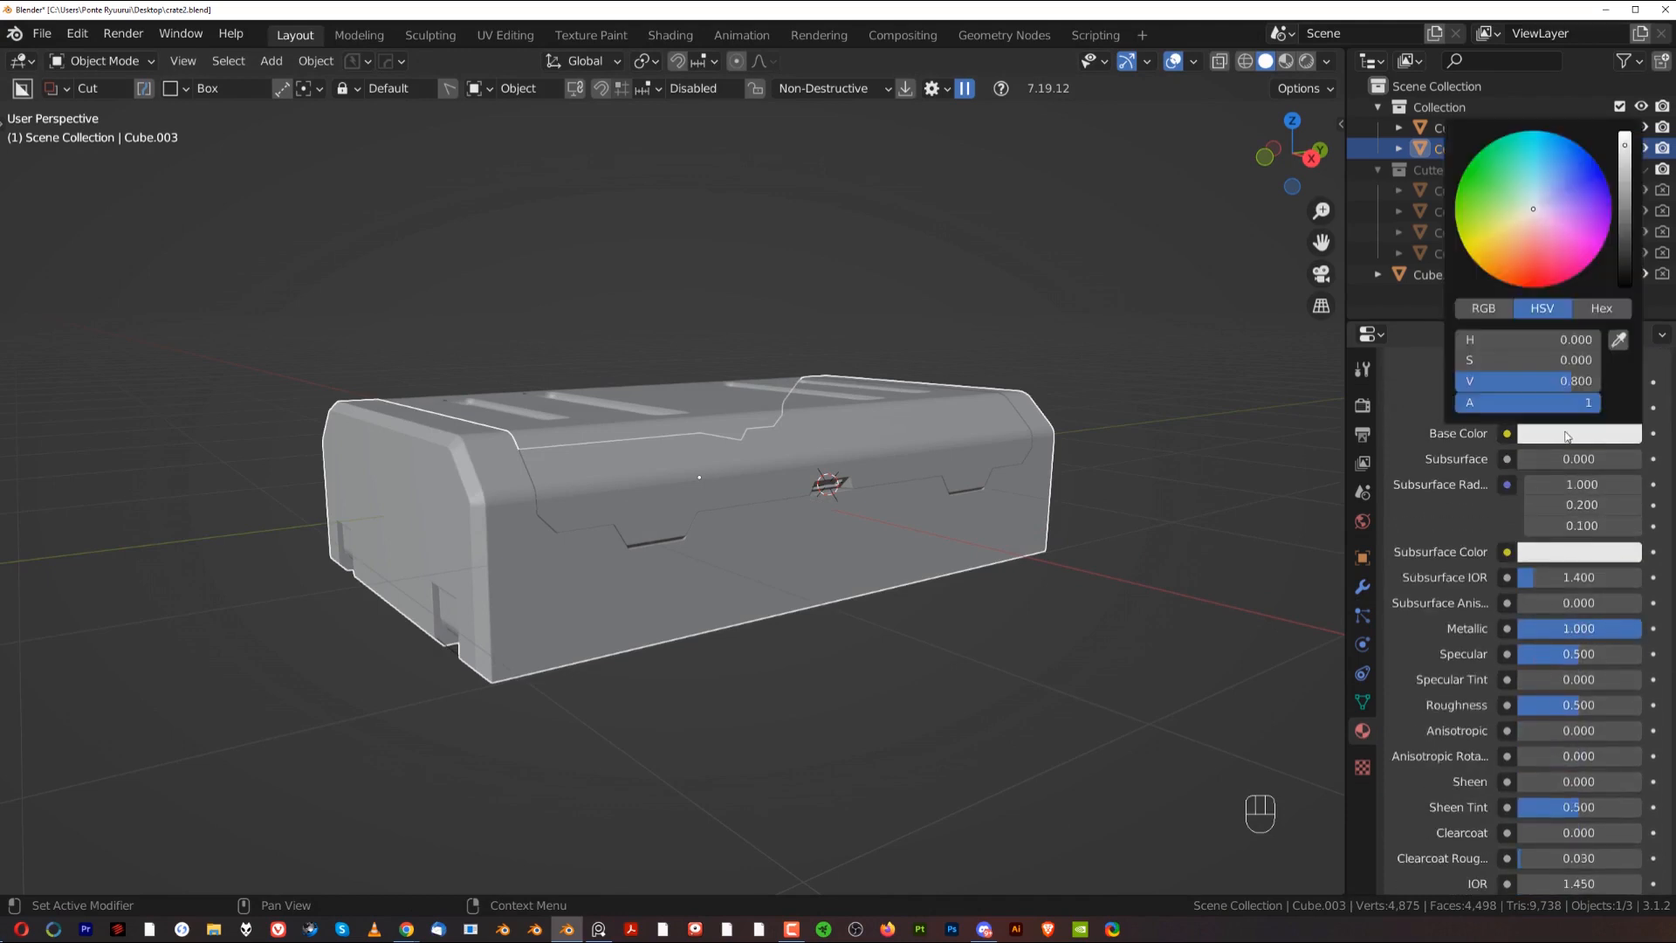
drag(1629, 192, 1629, 234)
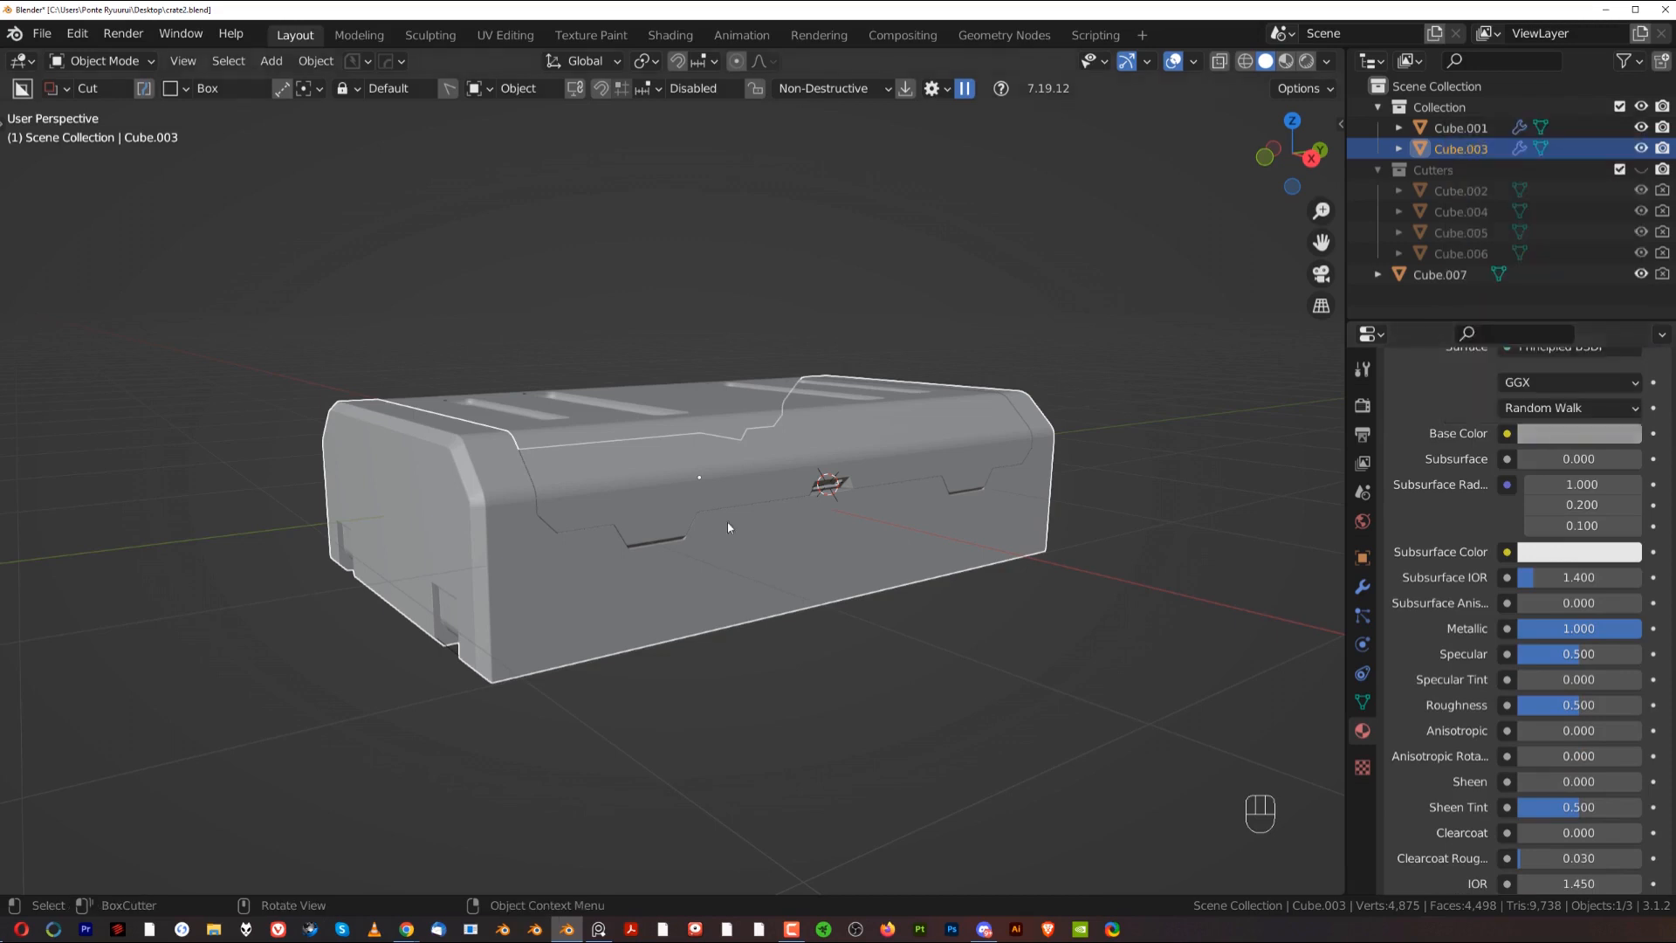
click(1289, 61)
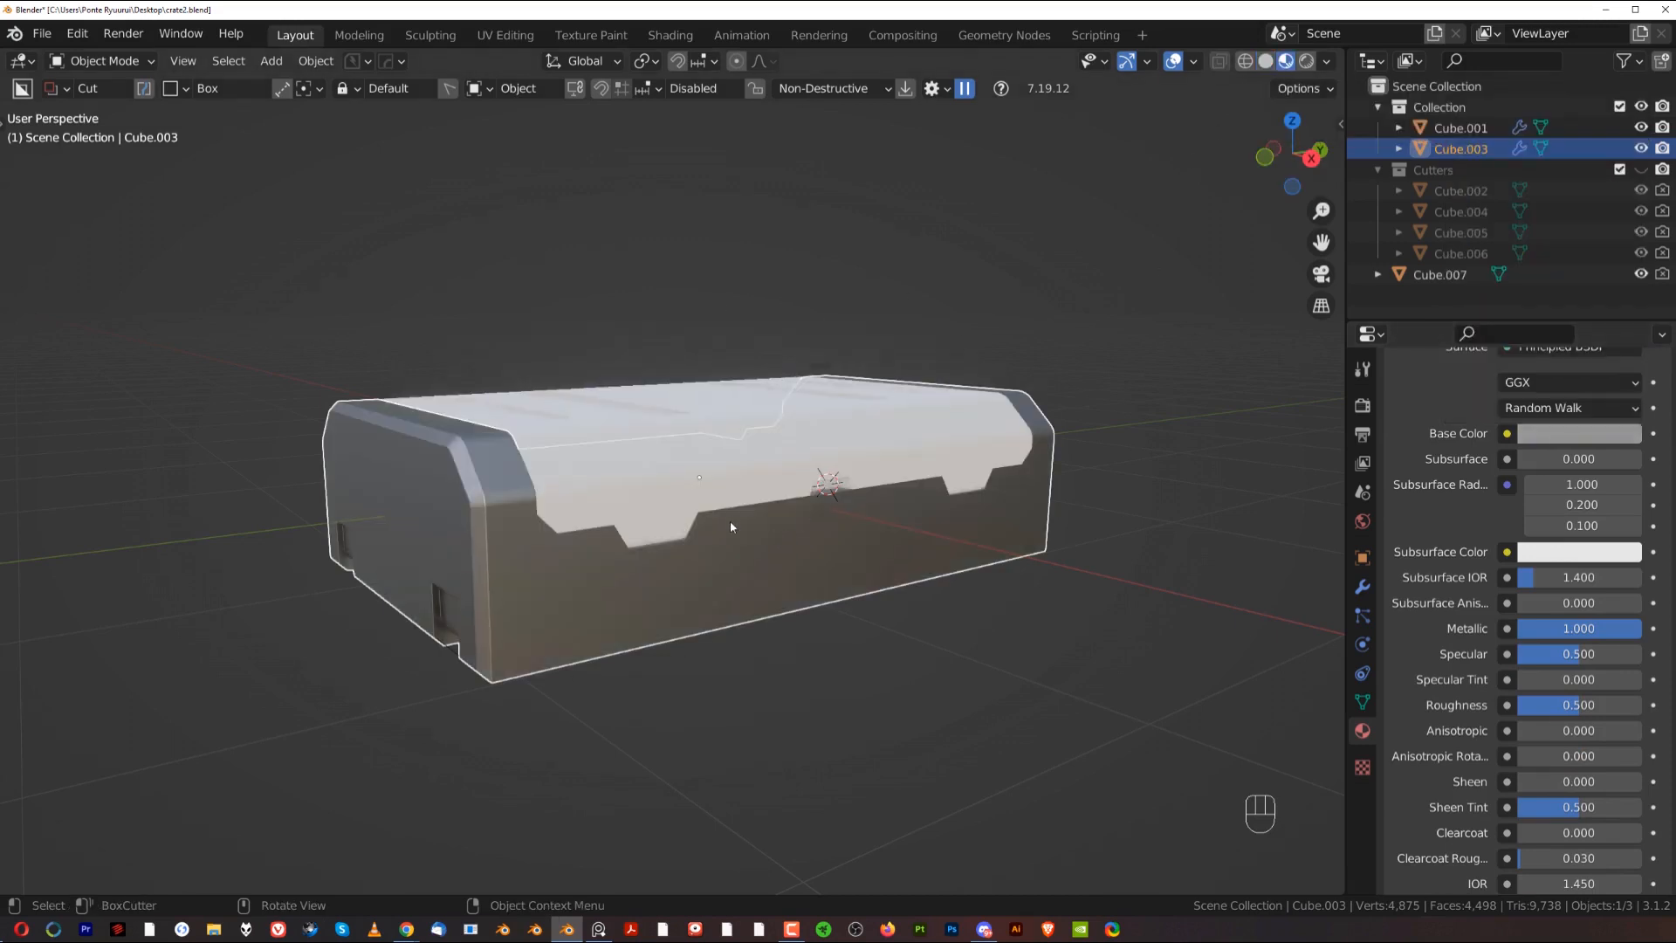
middle_drag(730, 521, 667, 520)
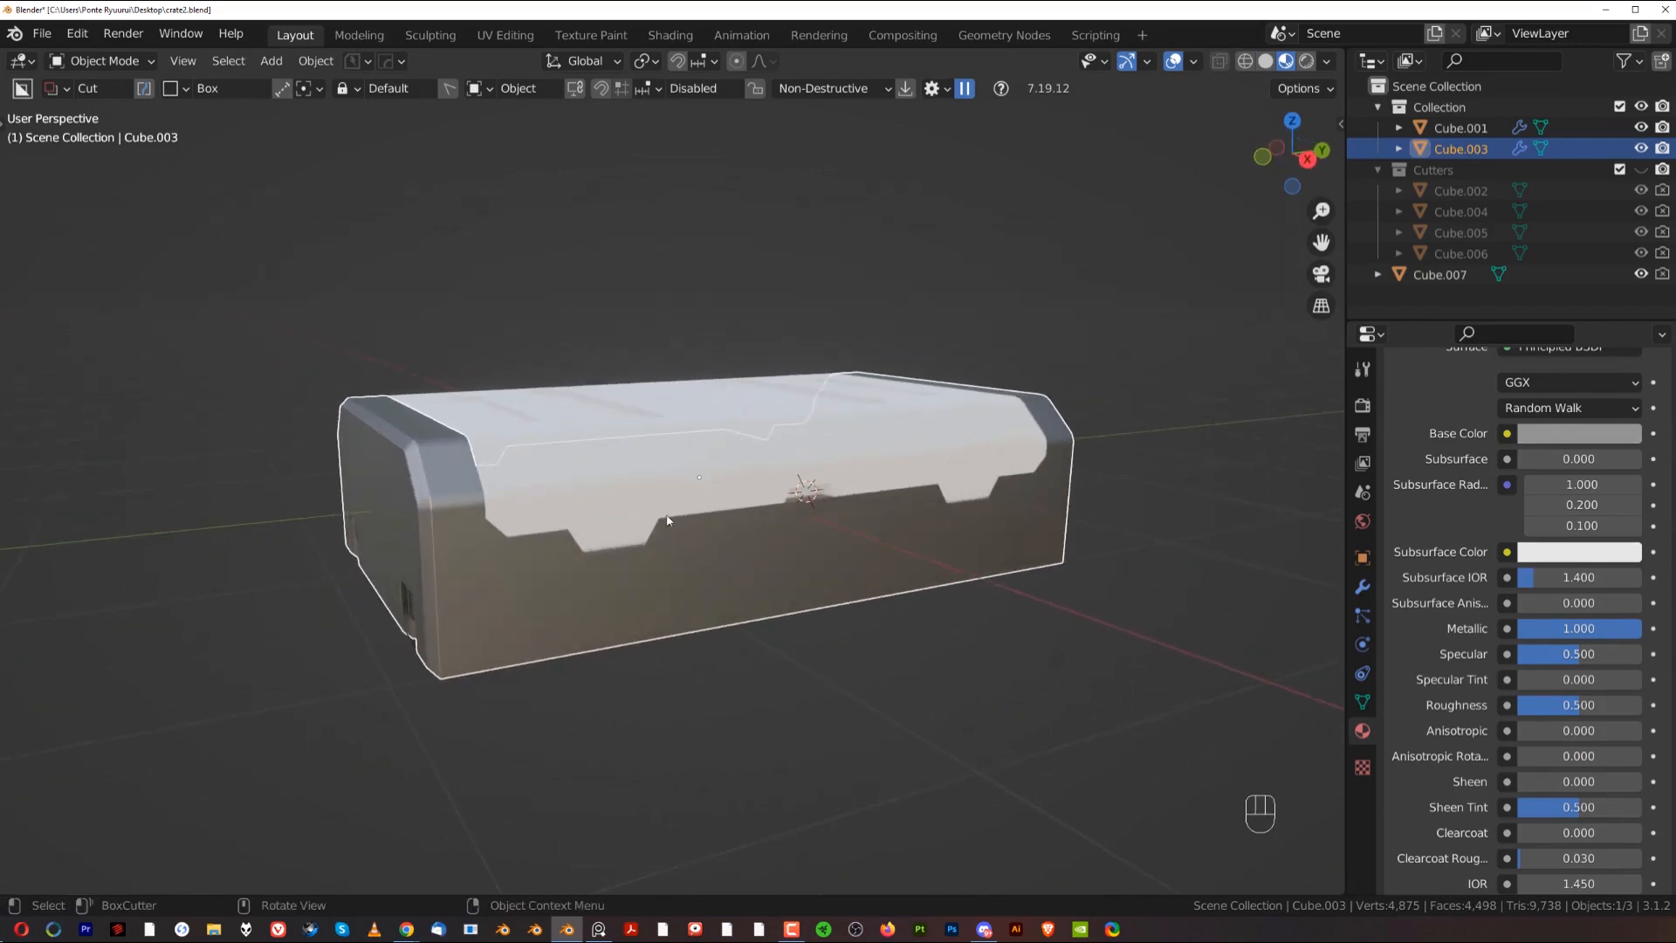
Step: Look through the viewport's HDRI lighting choices and the HDRIs in the Lights preferences
click(1328, 62)
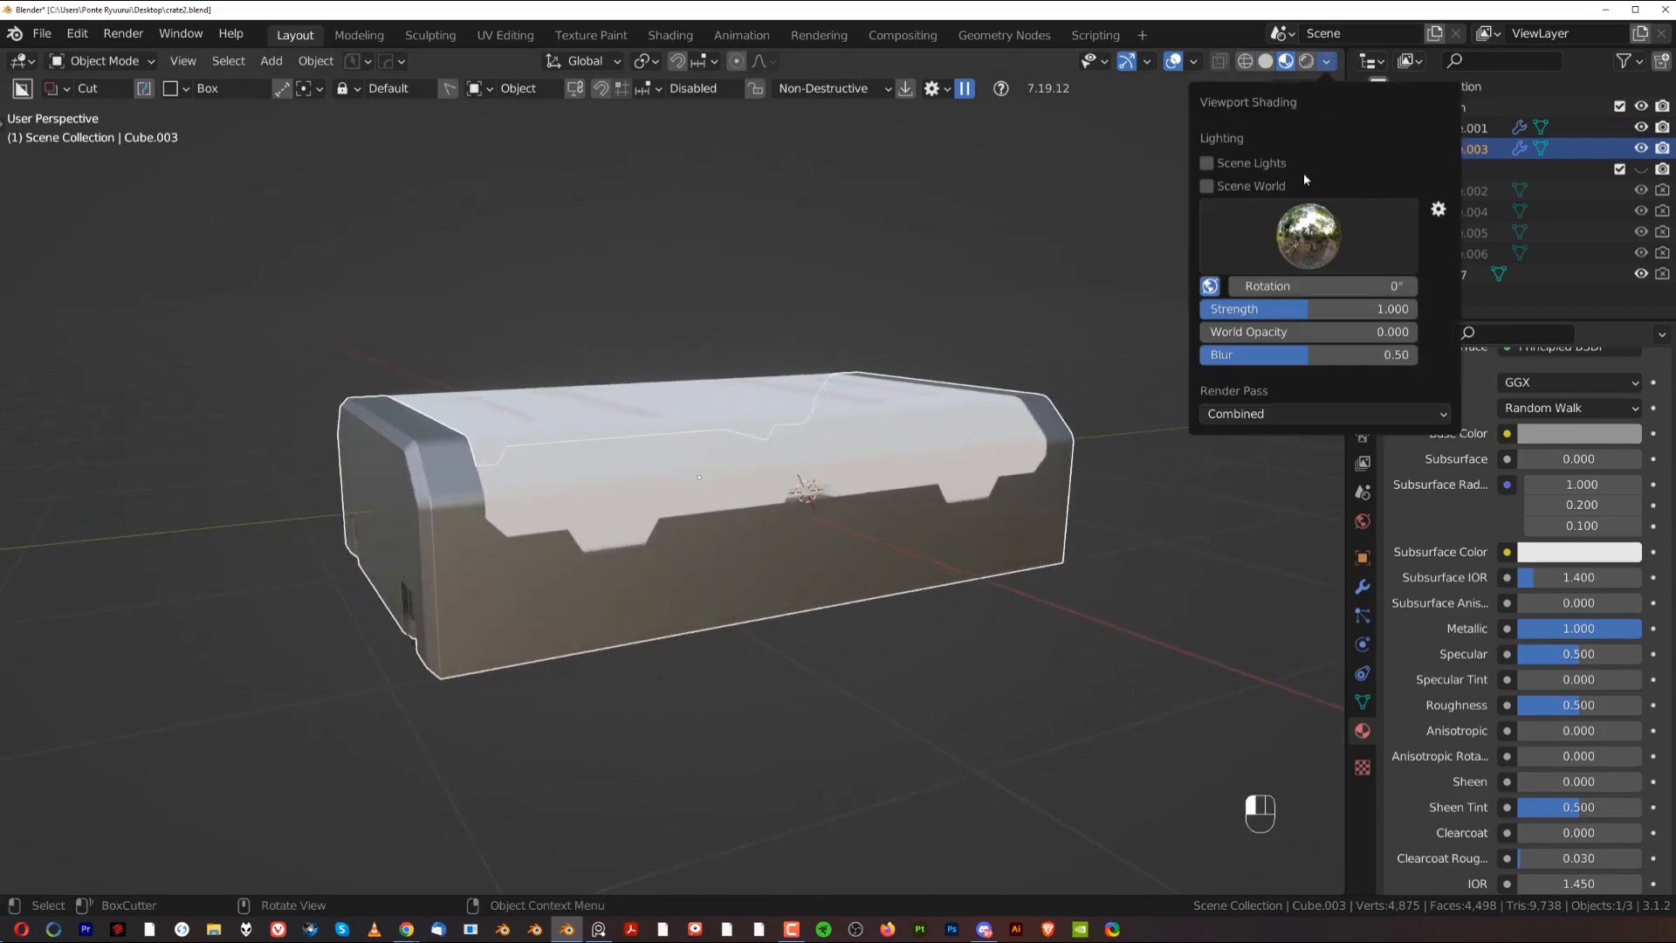
click(1296, 232)
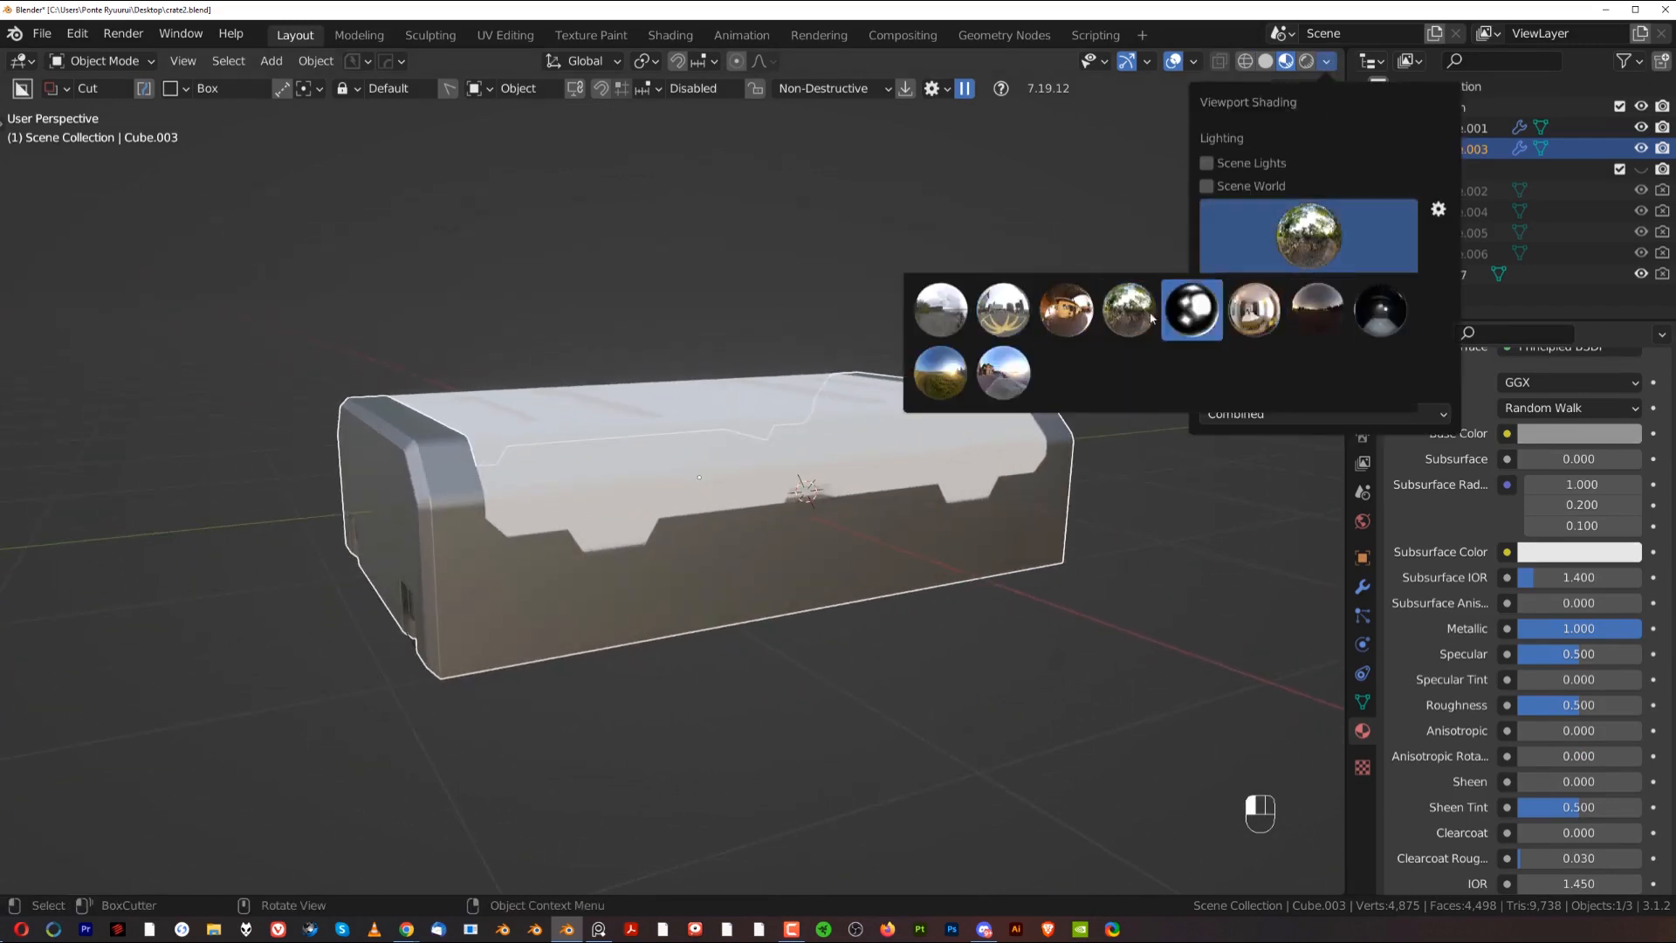
click(1438, 212)
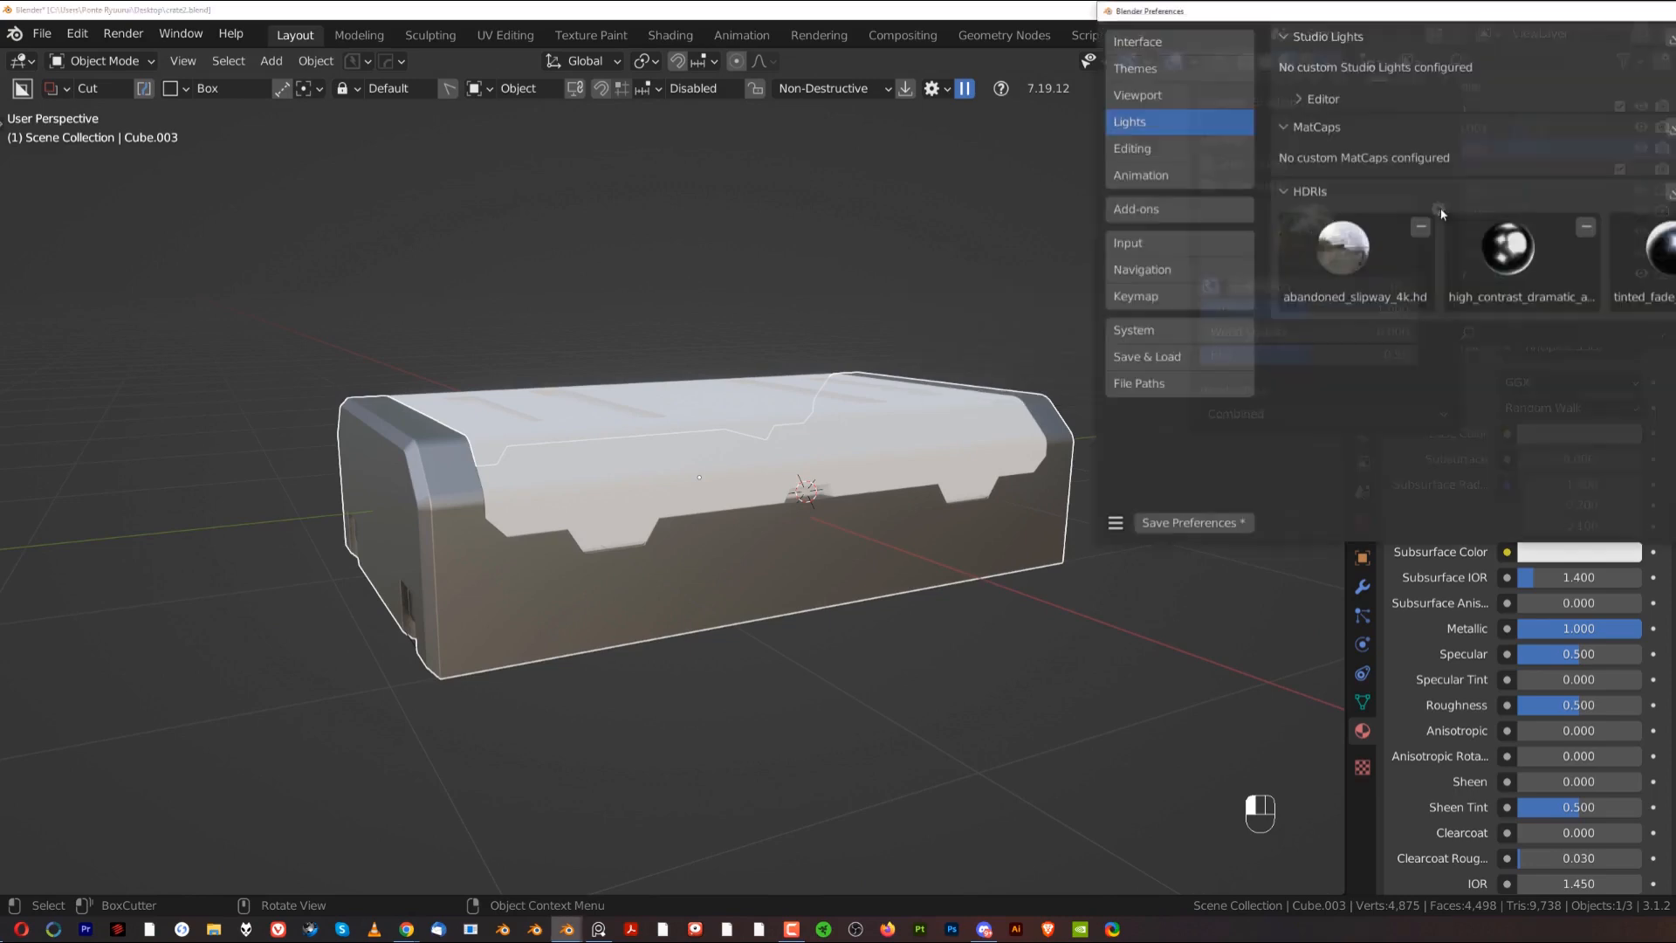
click(967, 378)
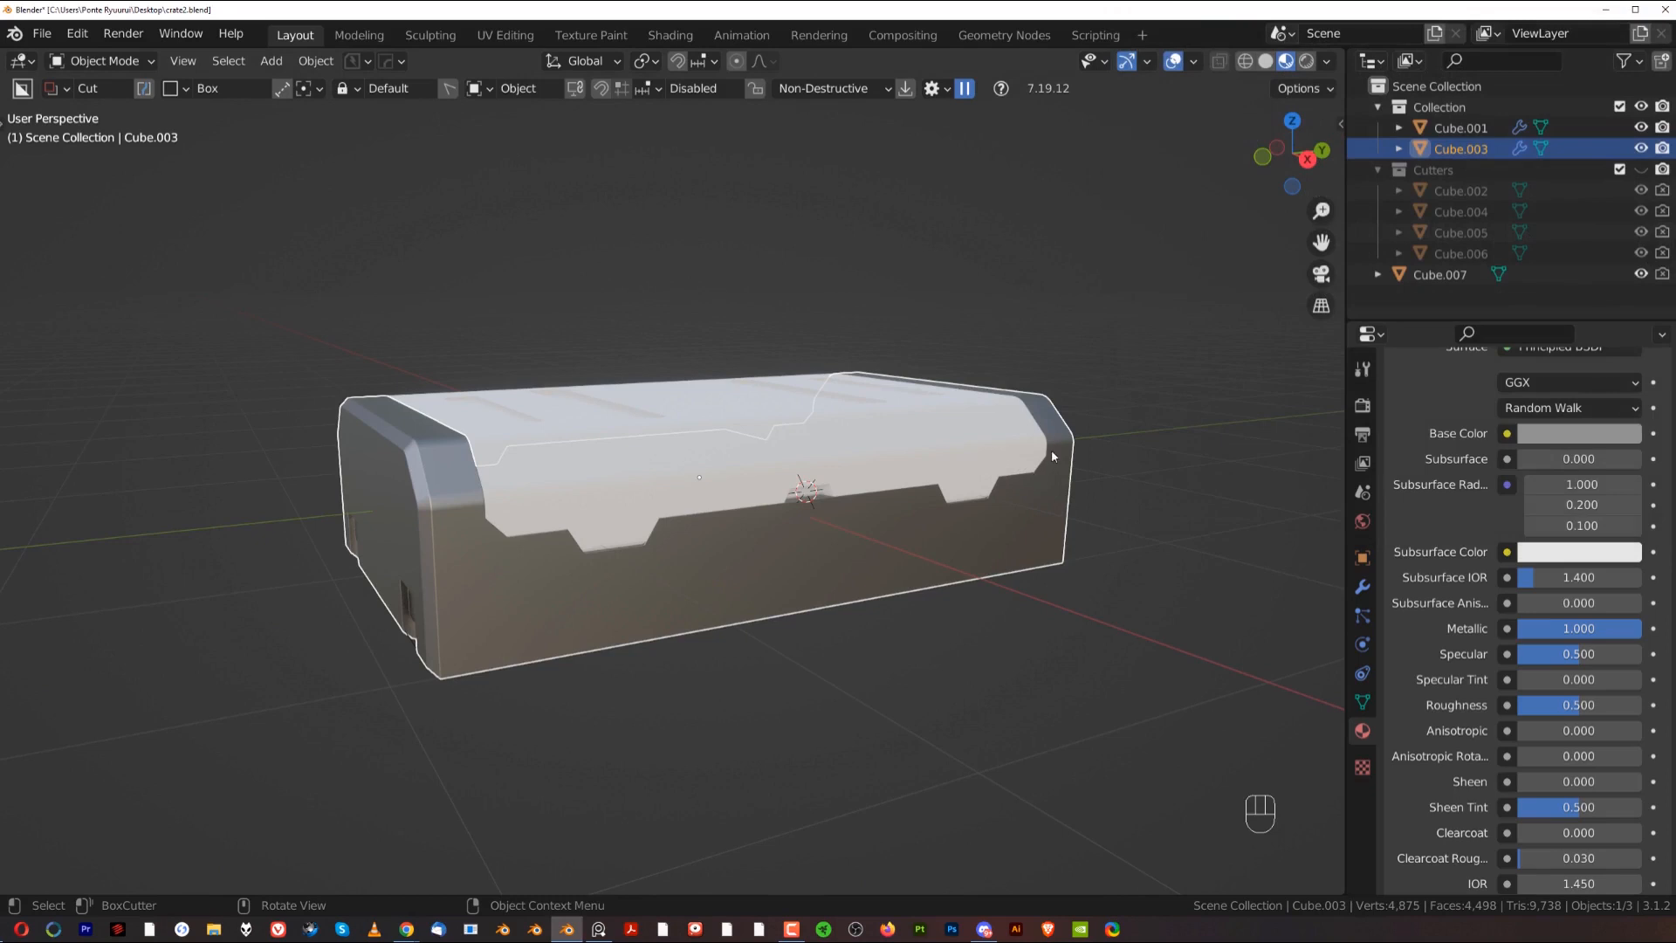
Step: Fine-tune the brightness of the lower crate body material's grey Base Color
middle_drag(743, 606, 917, 584)
click(1638, 434)
mouse_move(1632, 248)
mouse_down()
mouse_move(1626, 262)
mouse_move(1625, 227)
mouse_move(1626, 253)
mouse_up()
Step: Give the crate lid a new material with Metallic 1.000 and a dark grey Base Color
click(888, 459)
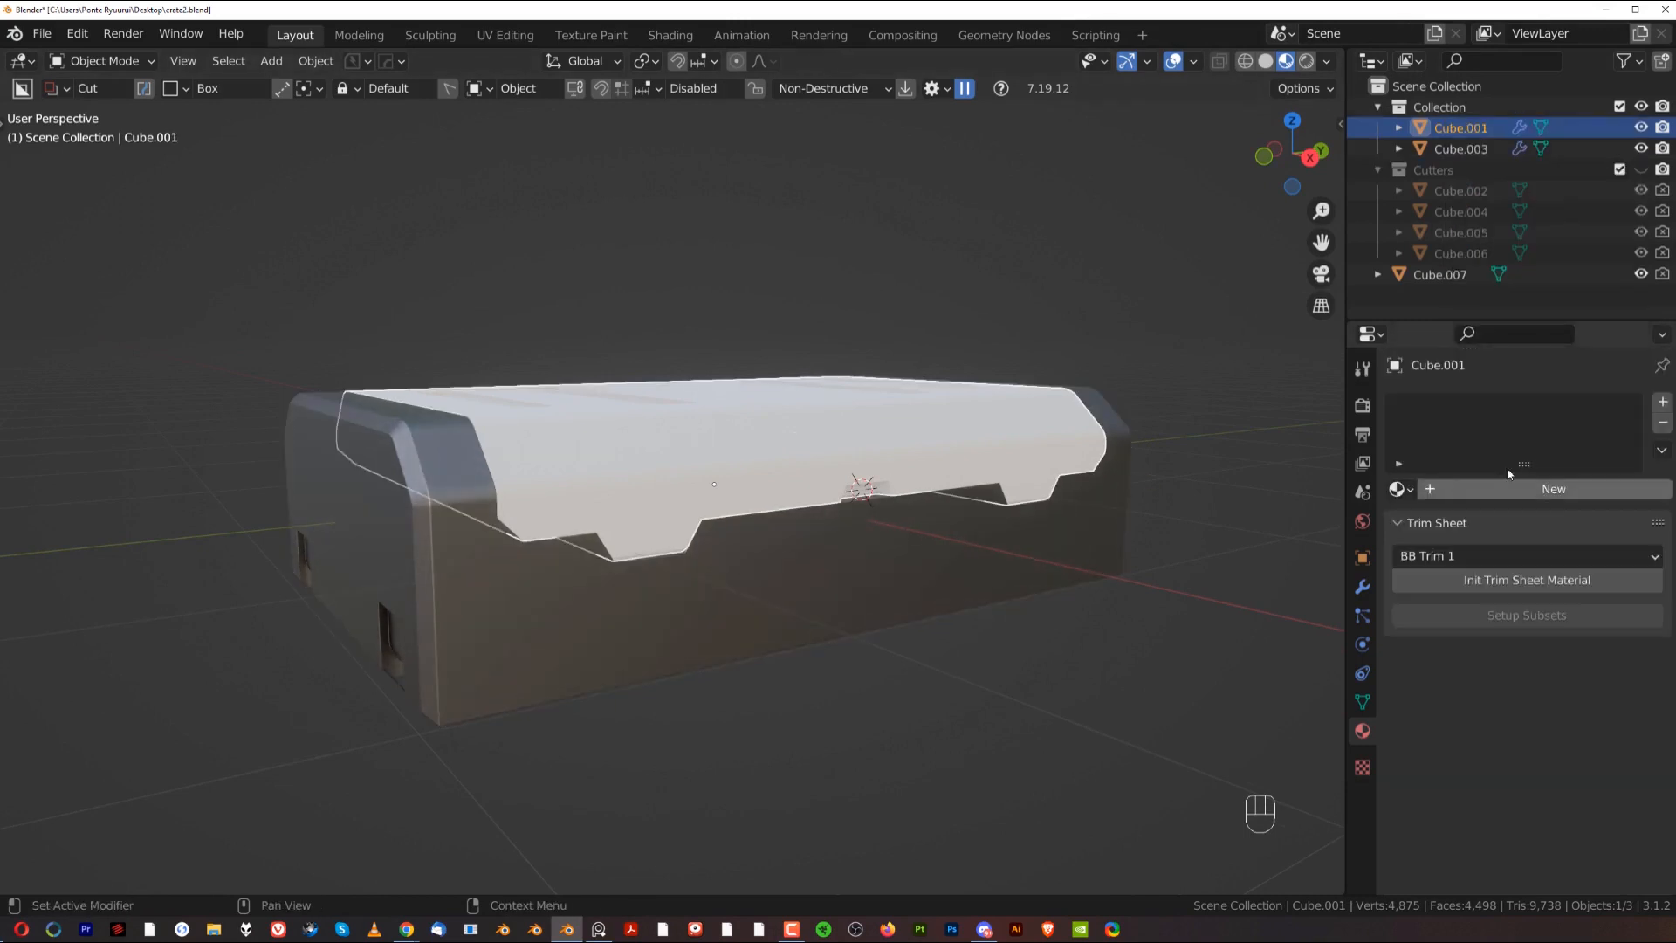
click(1528, 490)
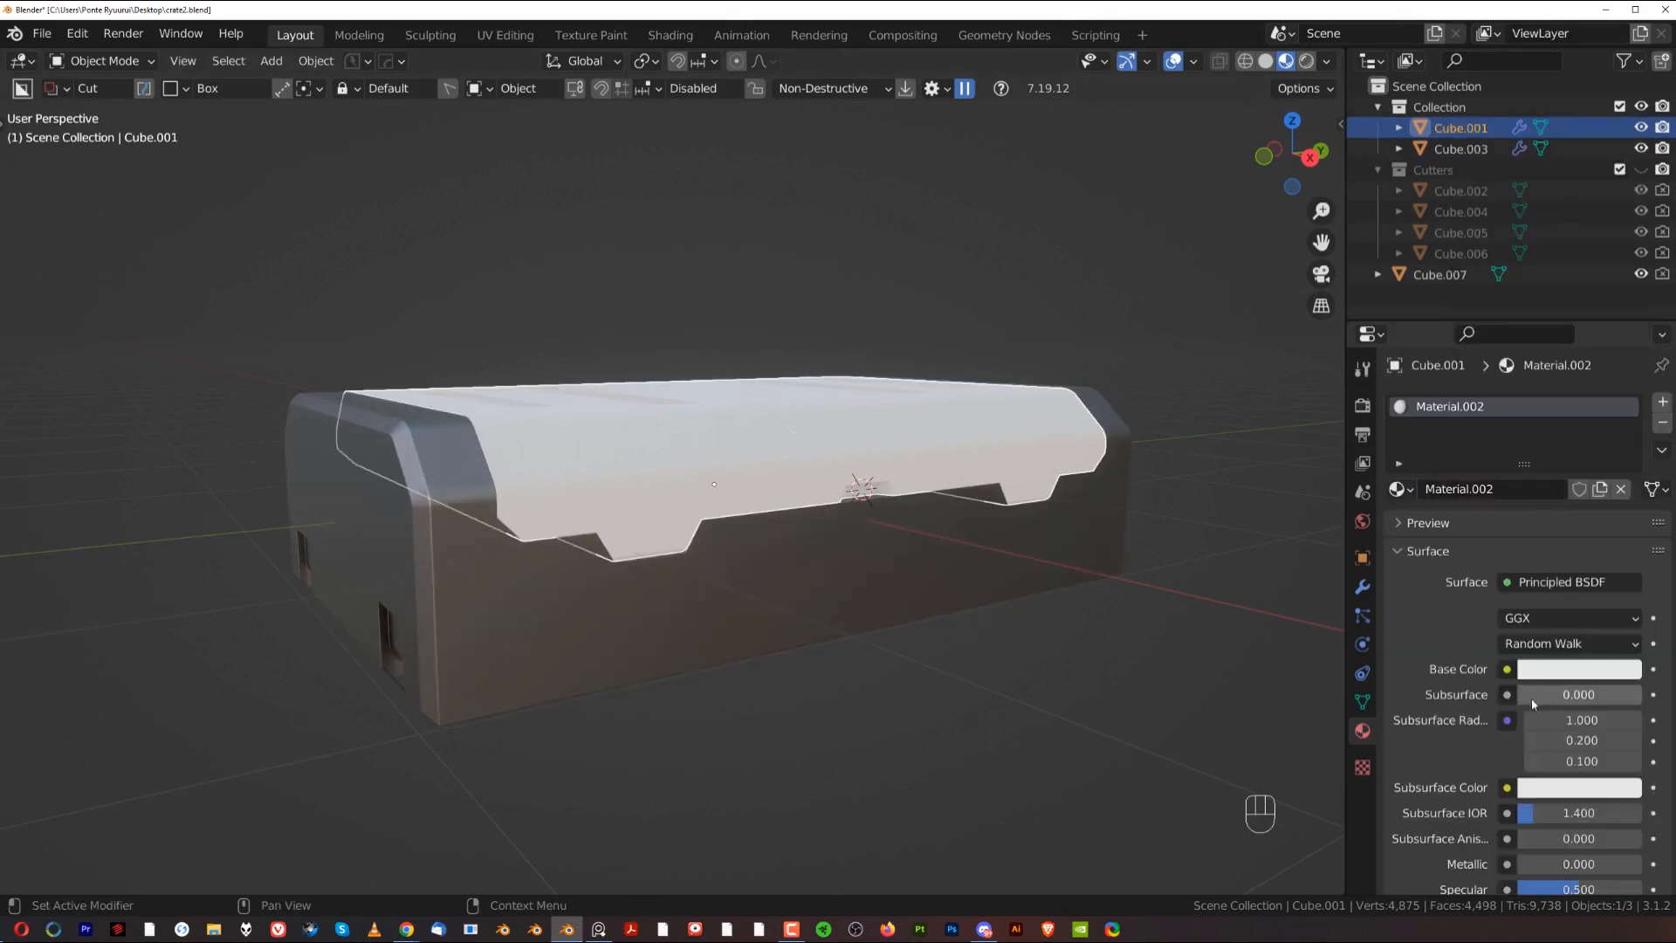
scroll(1536, 799, down, 2)
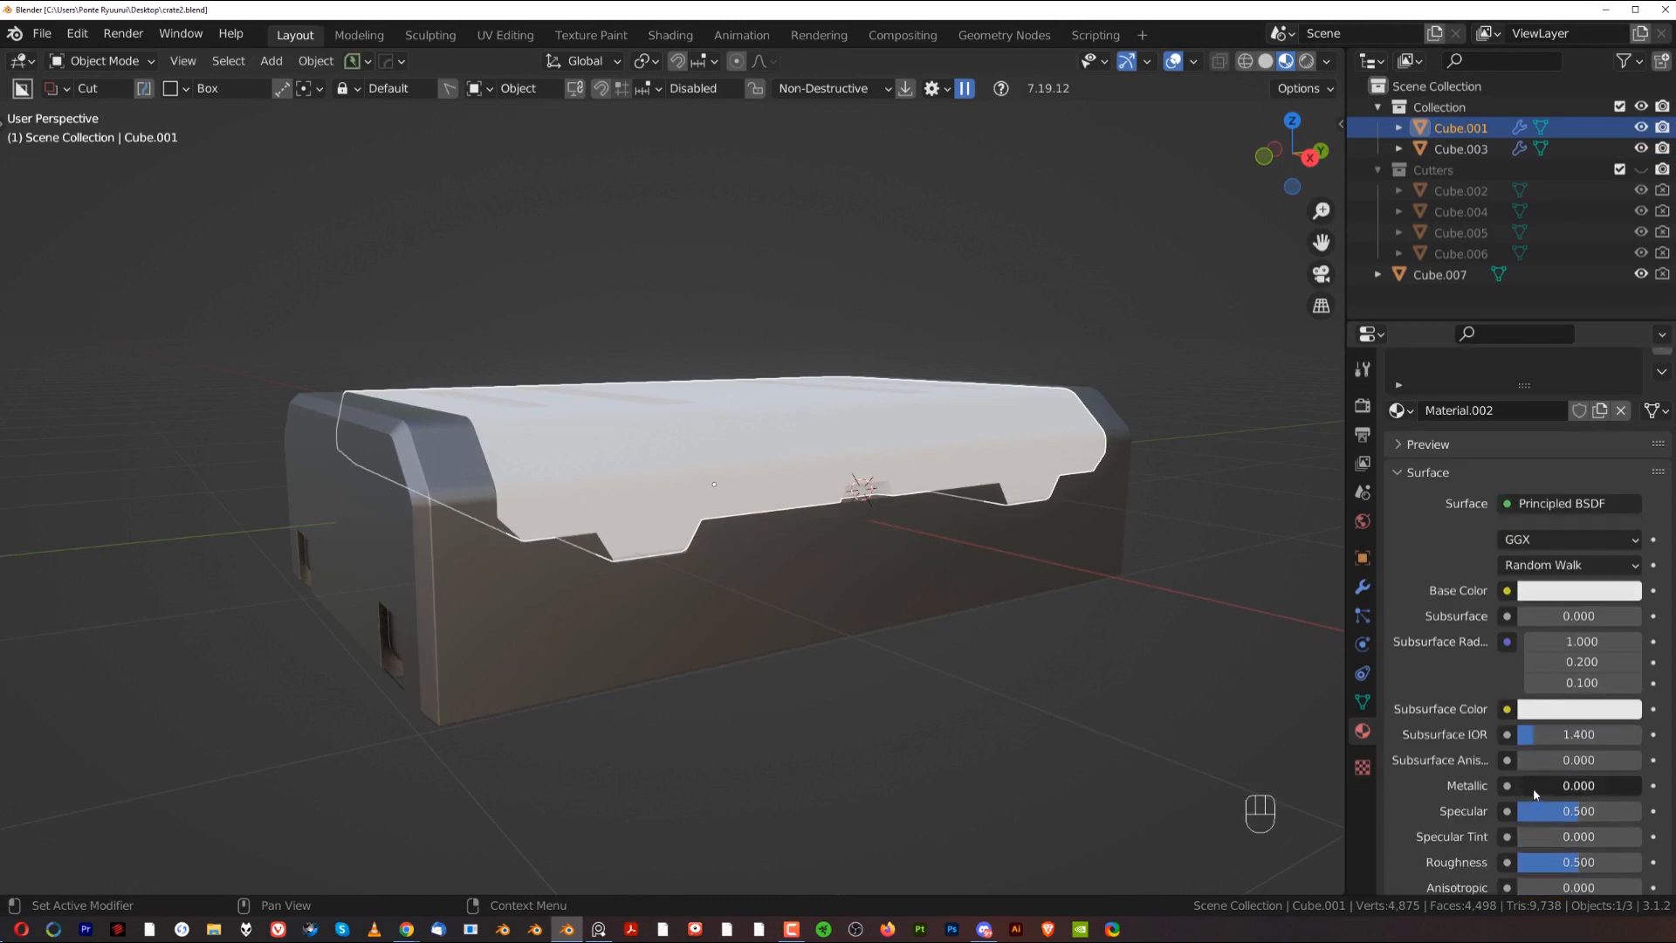
drag(1537, 793, 1633, 793)
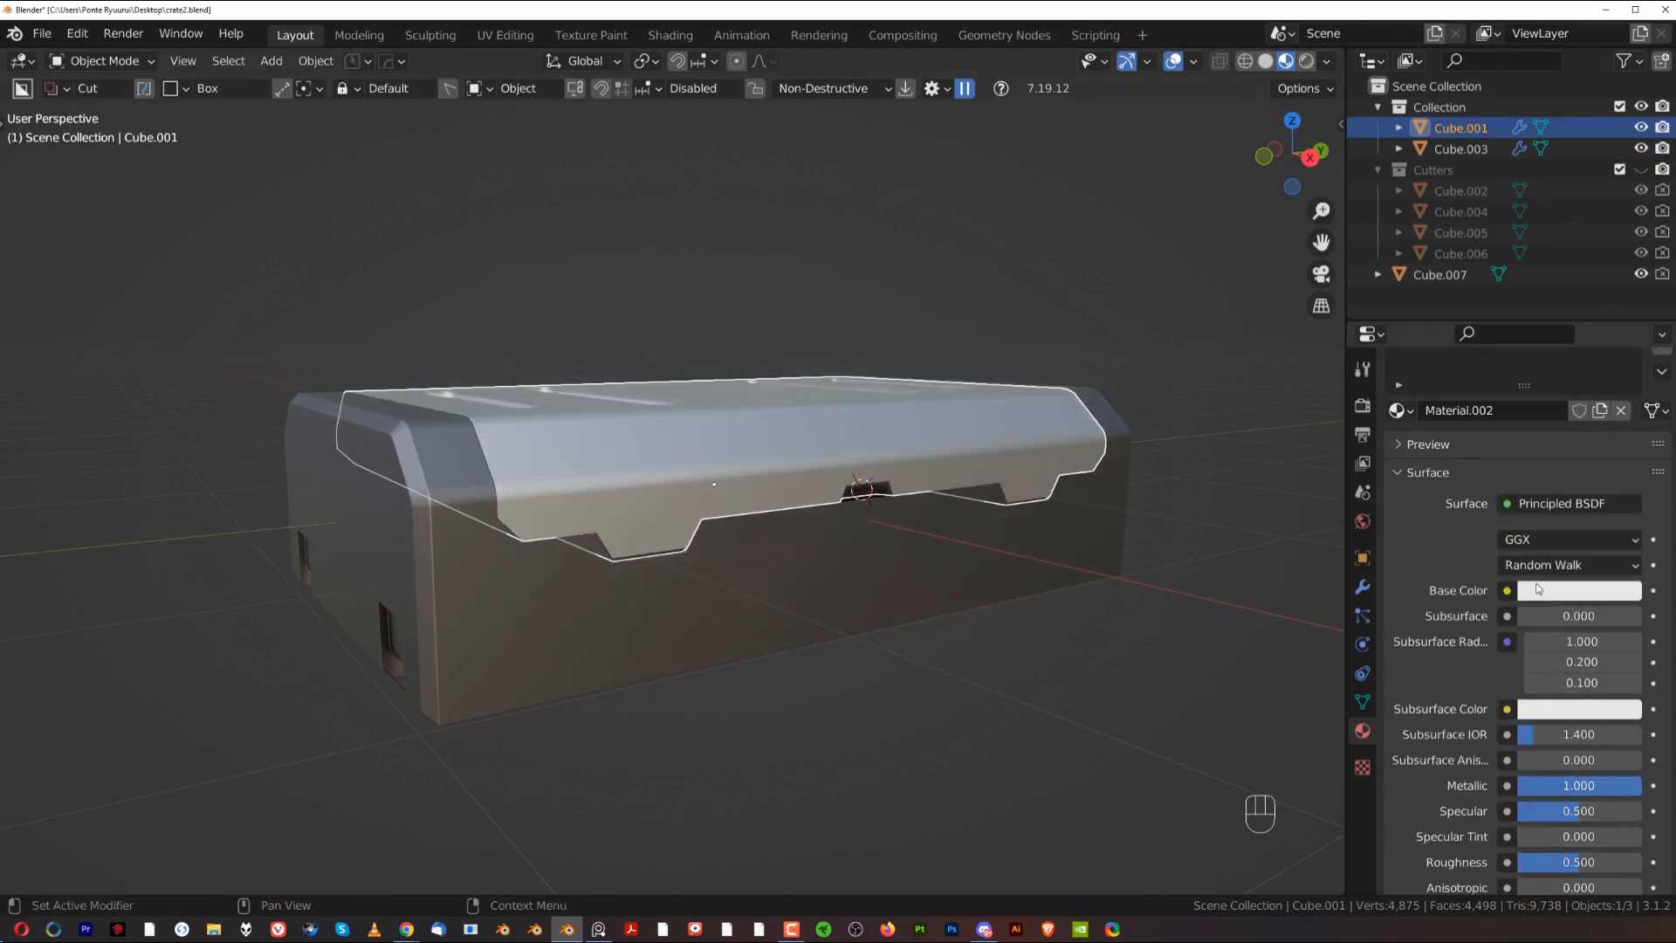
click(1573, 591)
drag(1625, 342, 1624, 395)
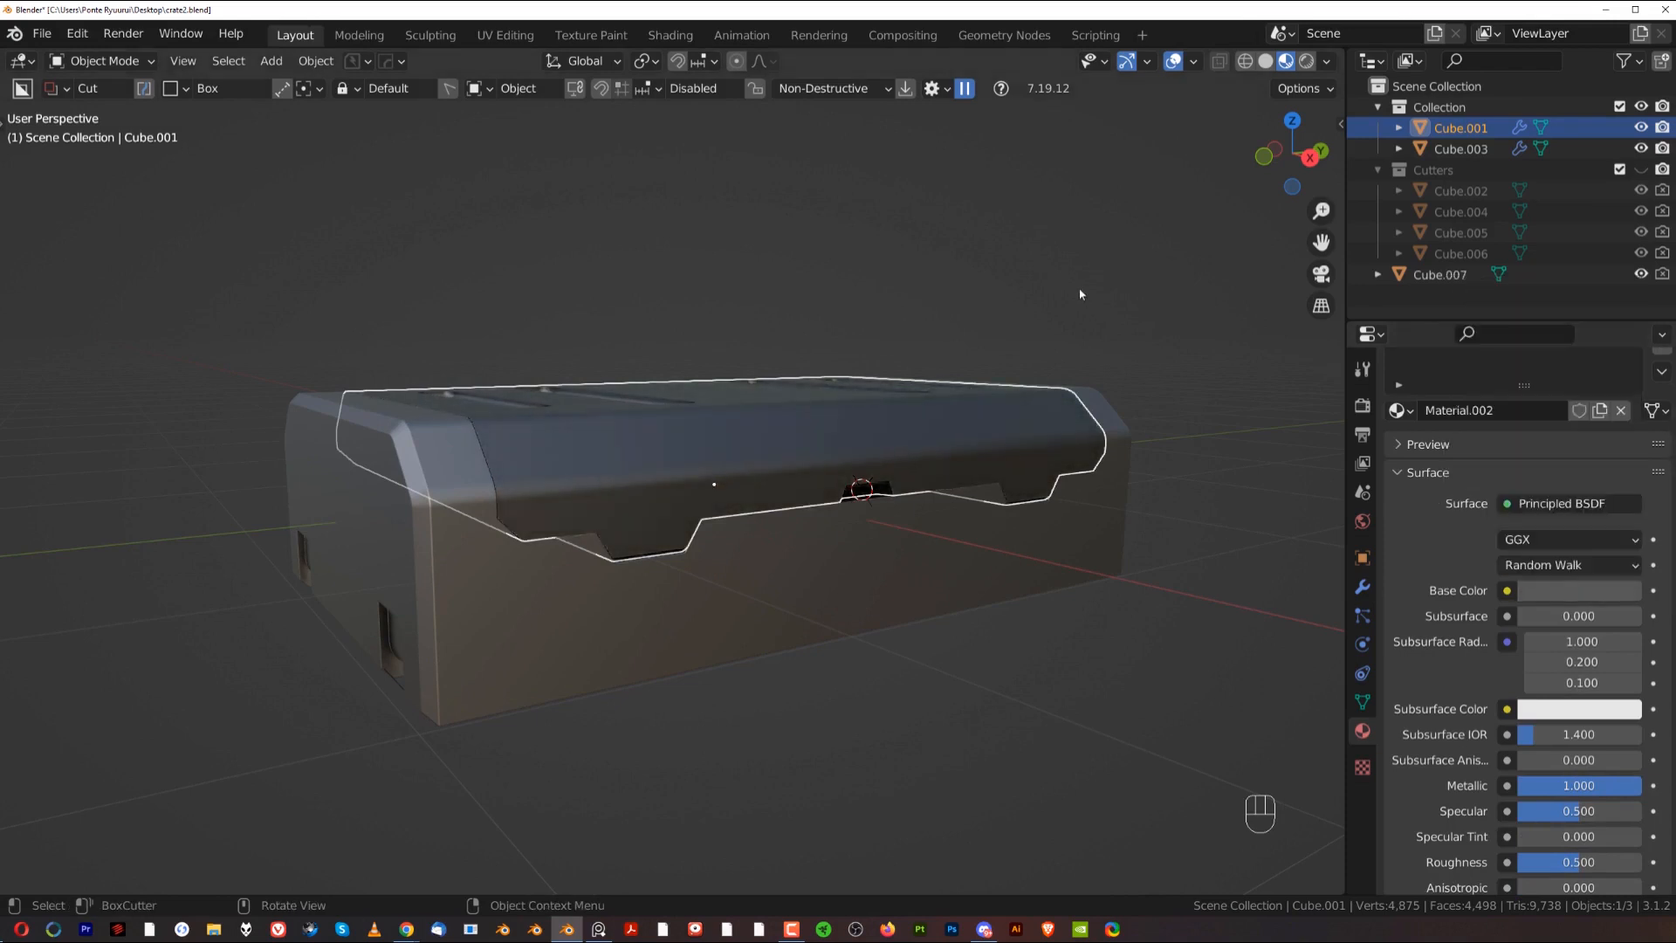
Step: Add a plane mesh and scale it by about 7.33 to make a large floor around the crate
click(419, 411)
middle_drag(419, 410, 810, 438)
key(shift+a)
mouse_move(811, 438)
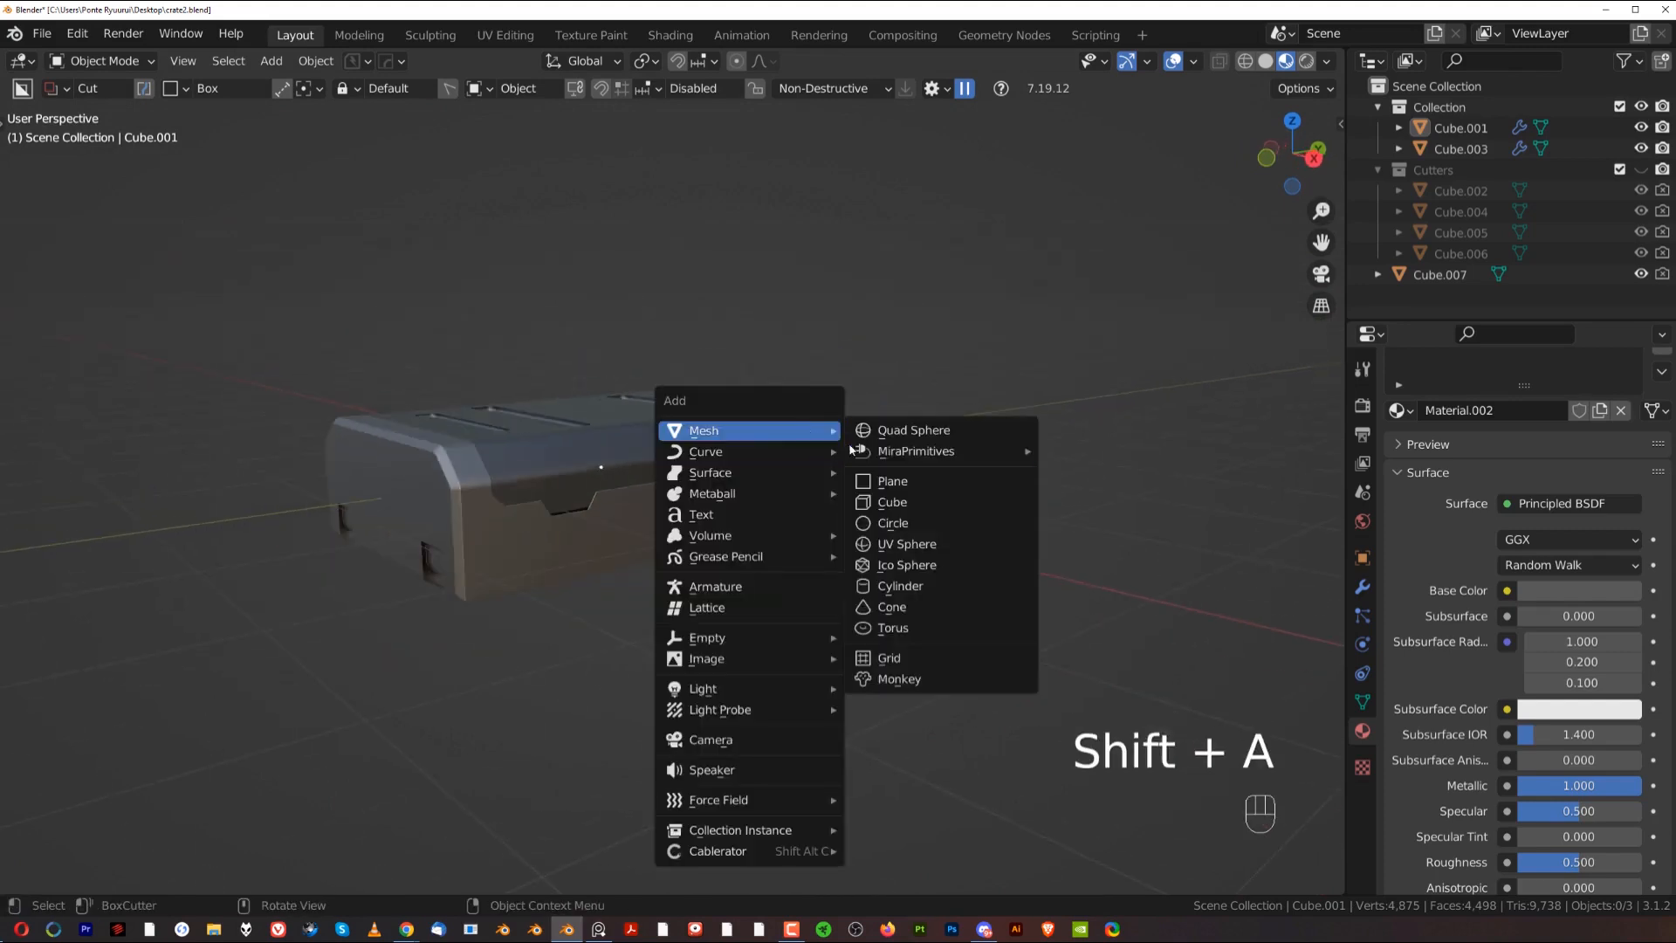
click(904, 483)
key(s)
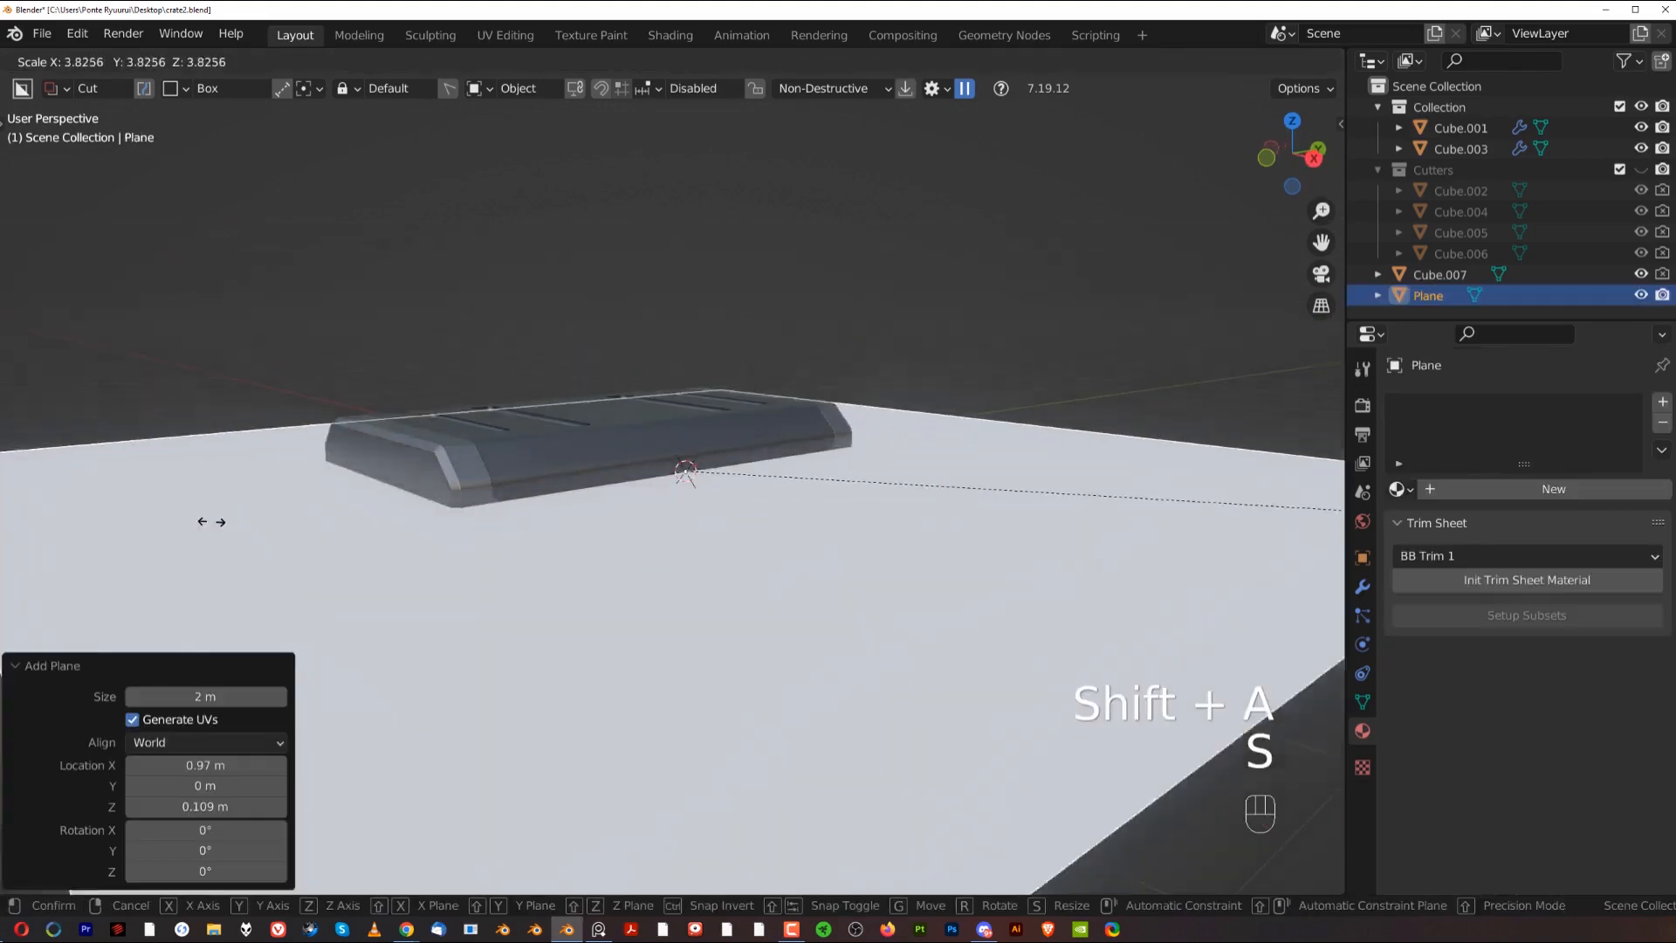
click(904, 458)
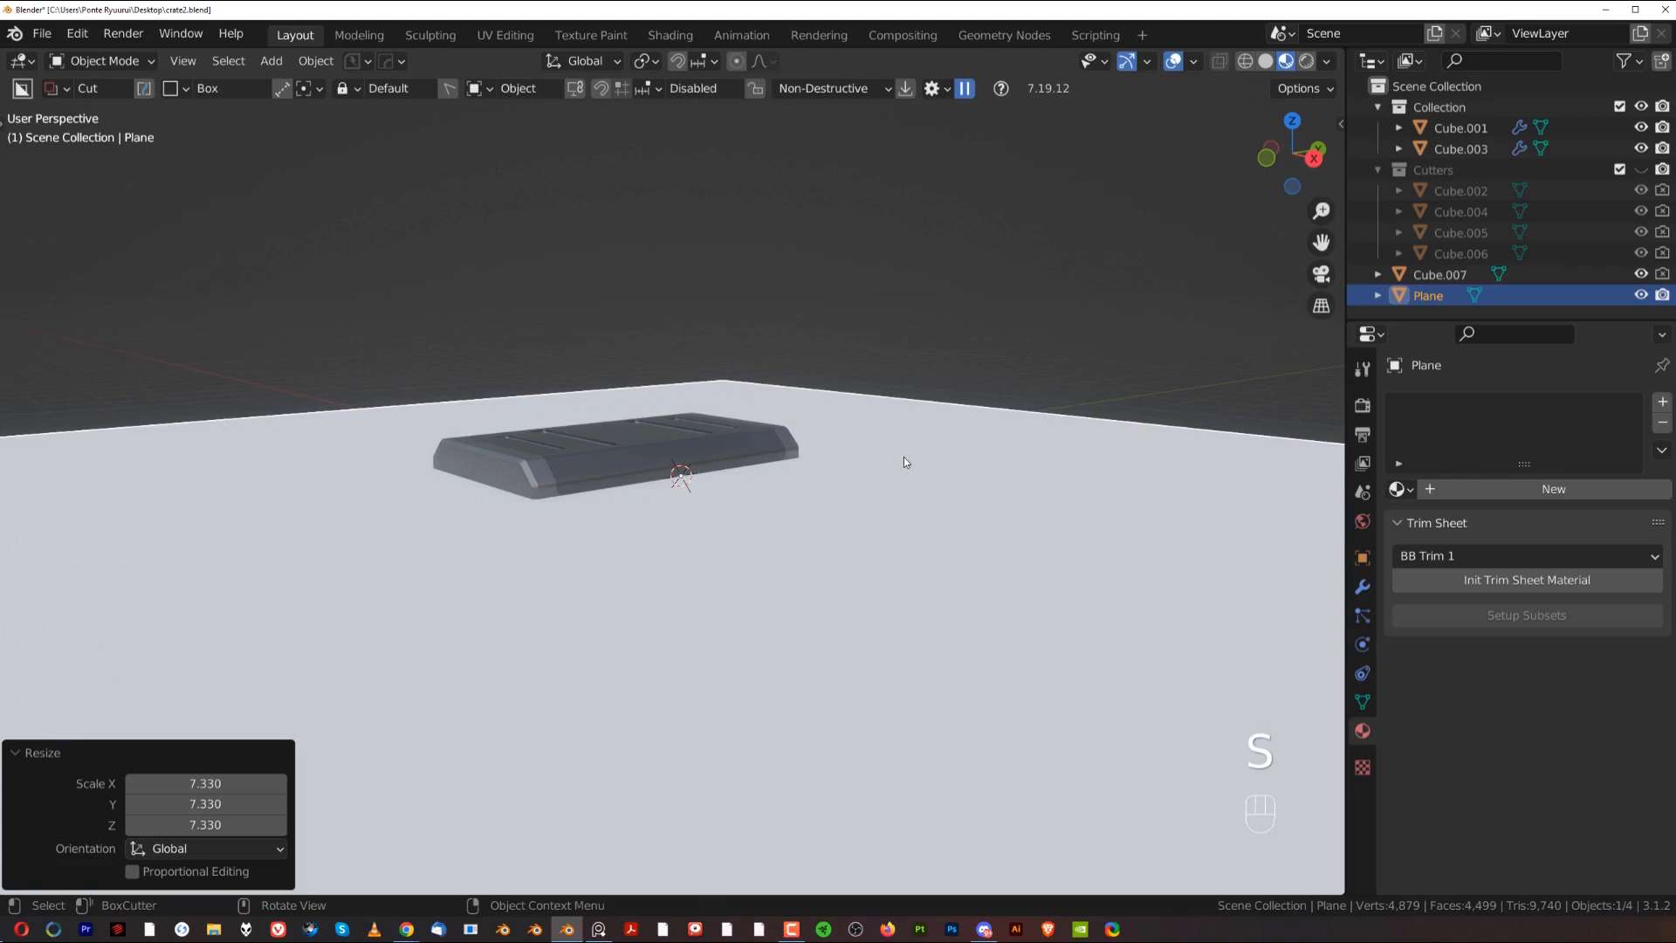
Step: Lower the floor plane about 0.548 m along Z to the crate's underside, using the right orthographic view
key(grave)
click(1107, 450)
key(KP_5)
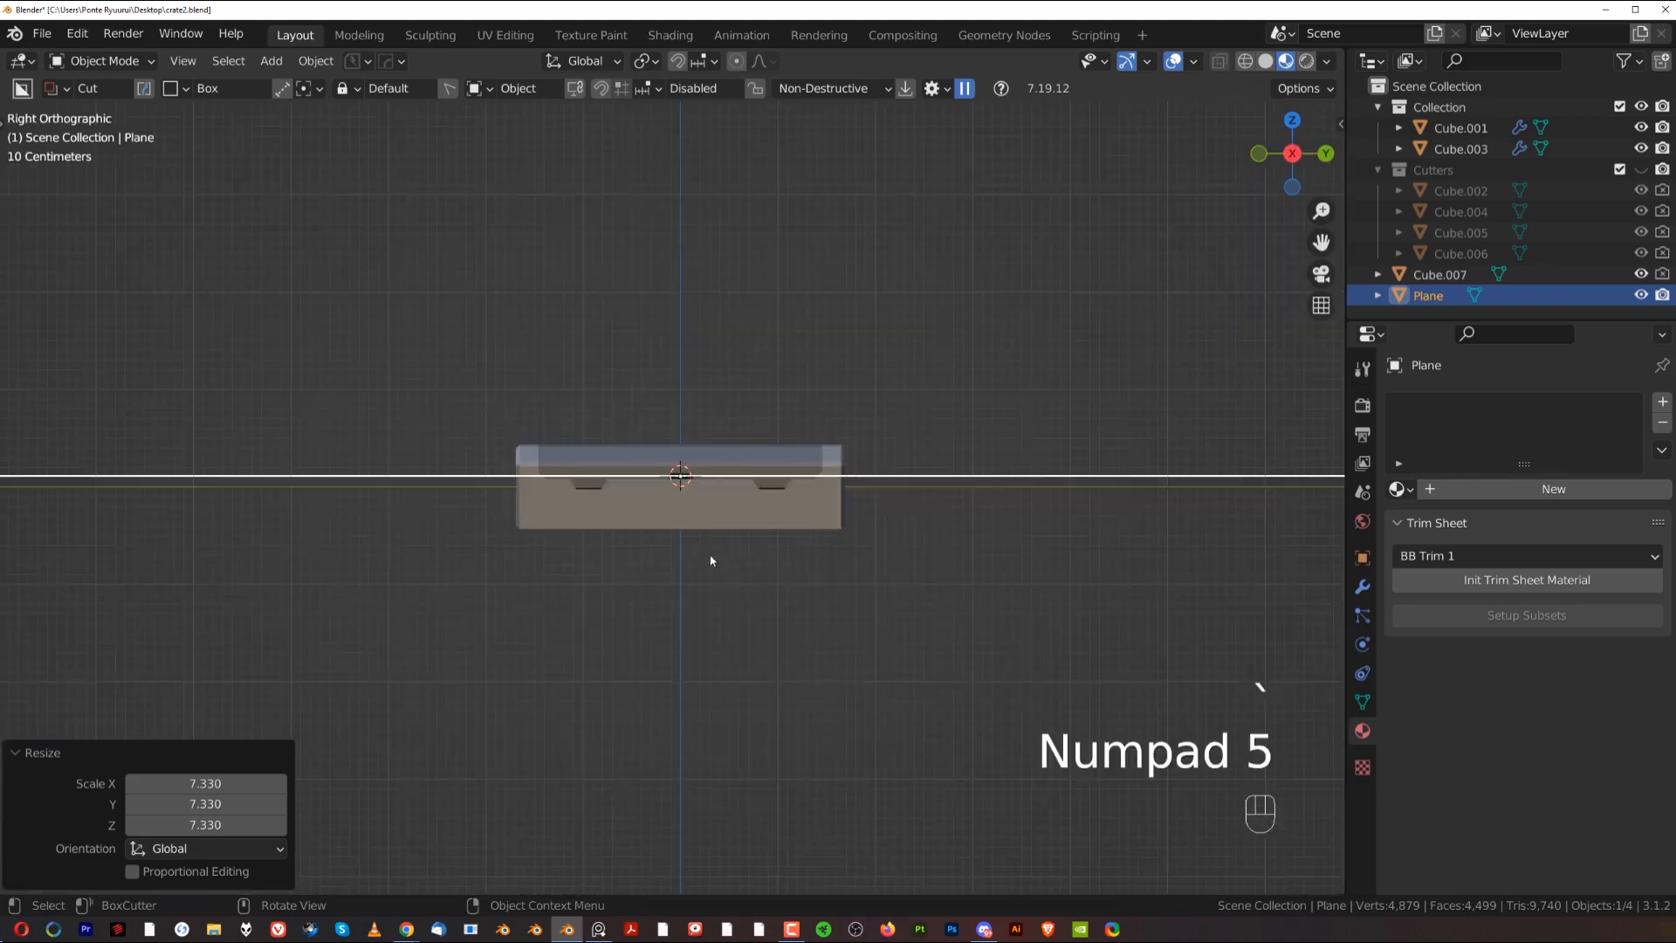
scroll(712, 561, up, 7)
key(g)
key(z)
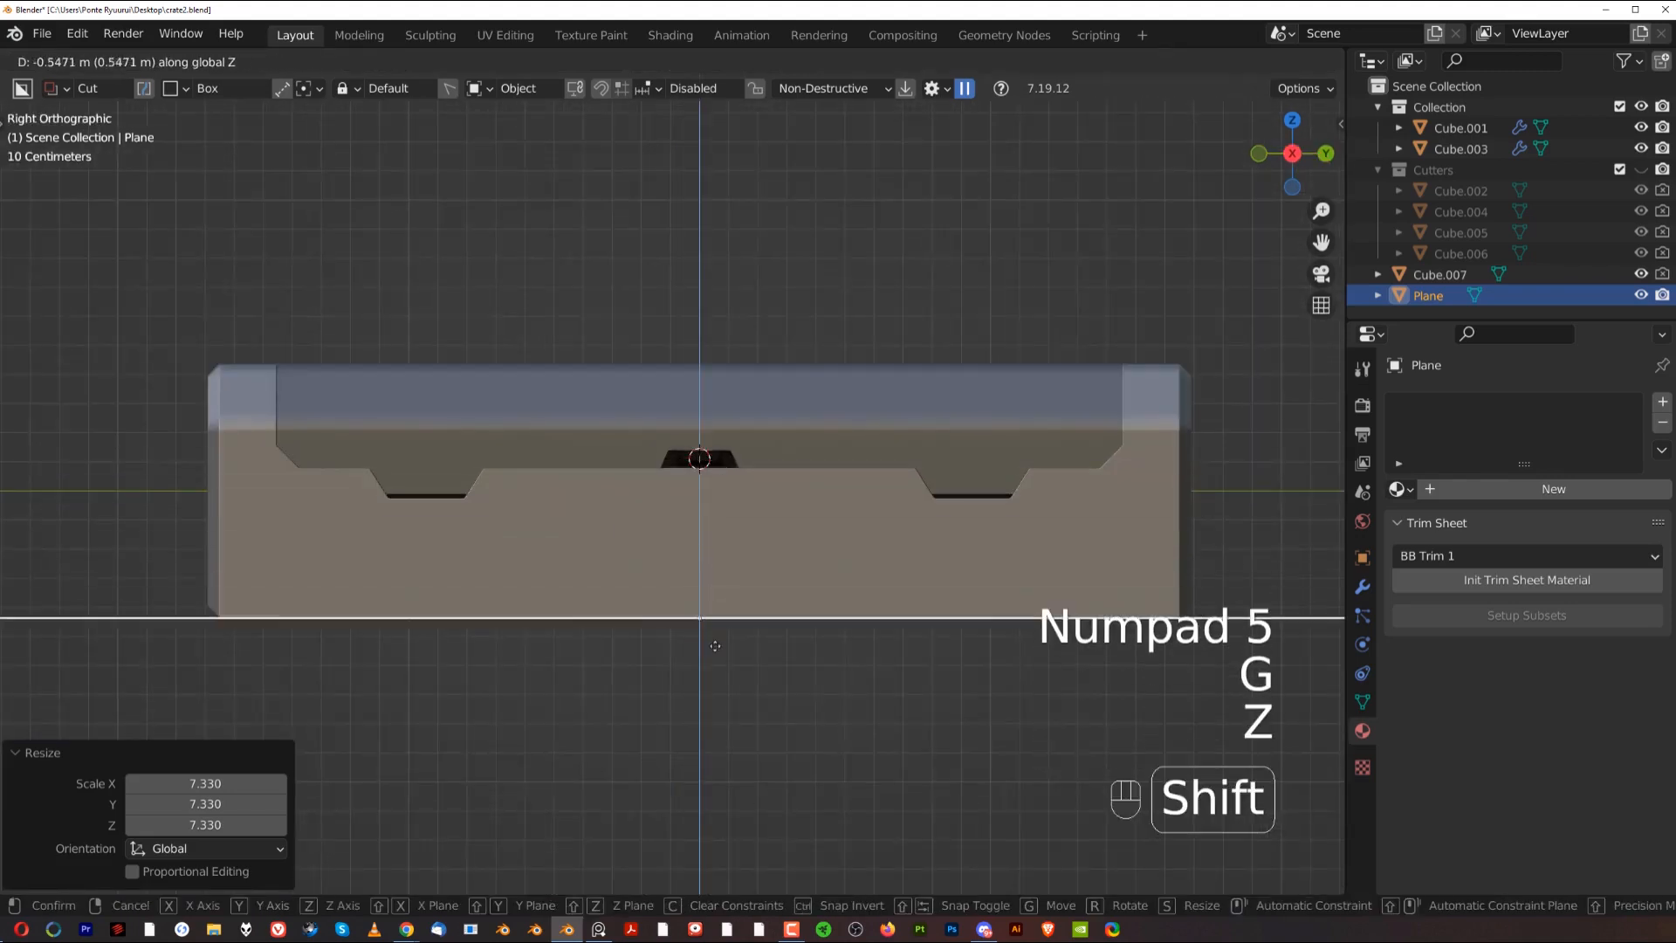
click(715, 646)
scroll(725, 576, down, 2)
scroll(730, 527, up, 5)
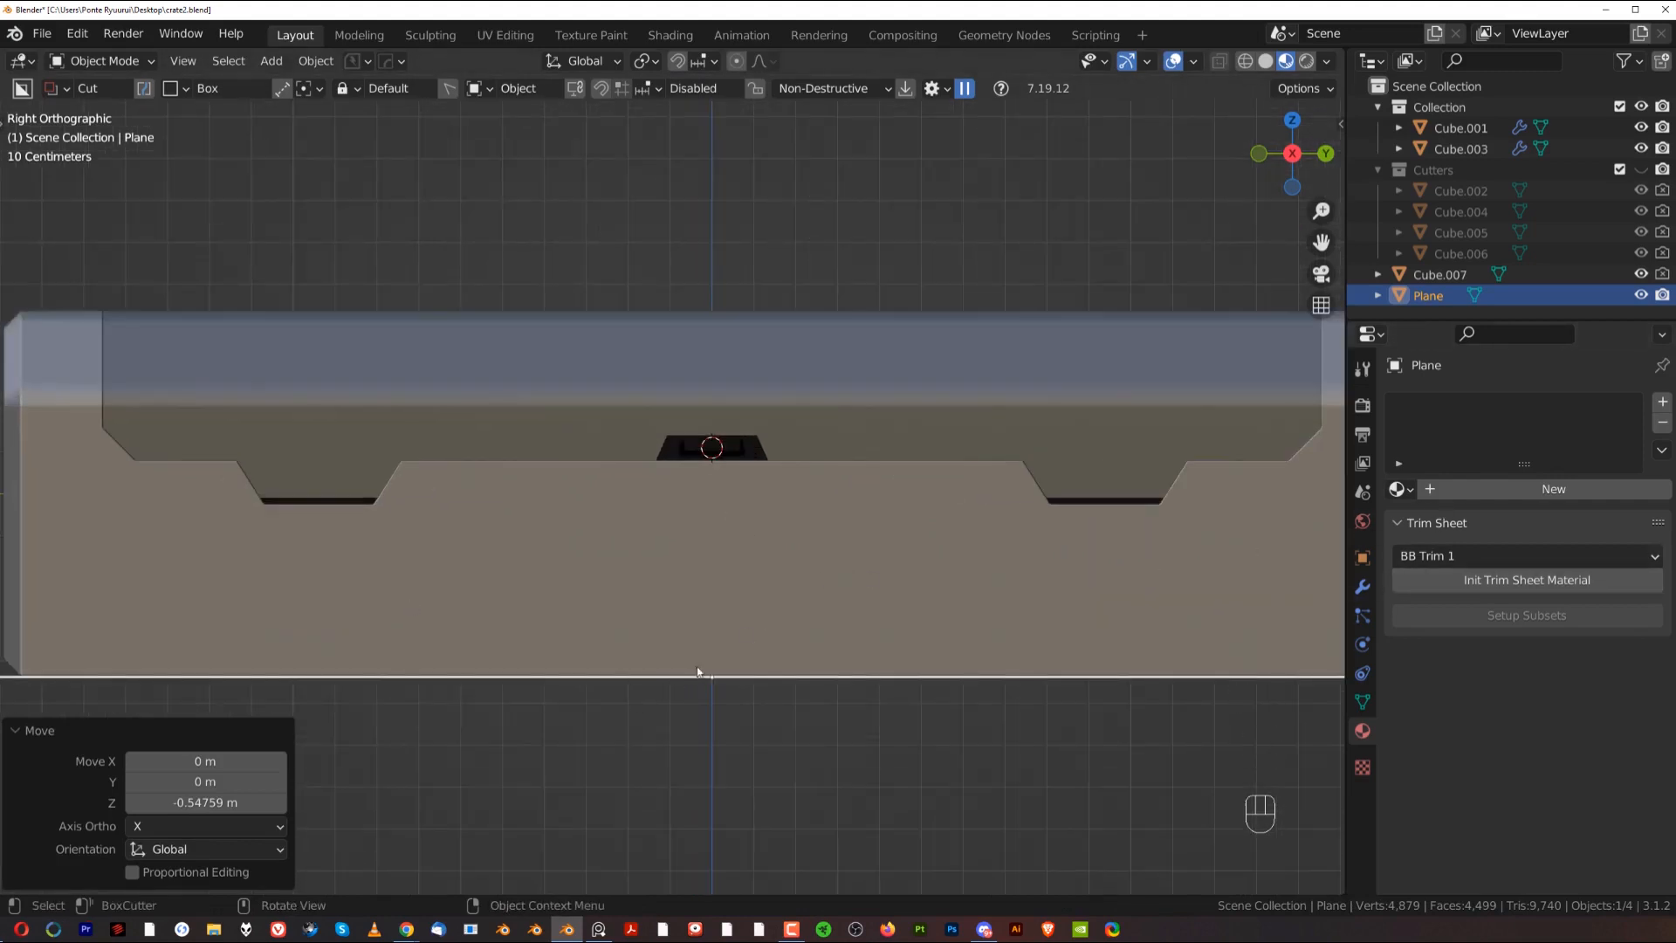
Step: Apply the floor plane's scale
scroll(690, 638, down, 5)
click(683, 646)
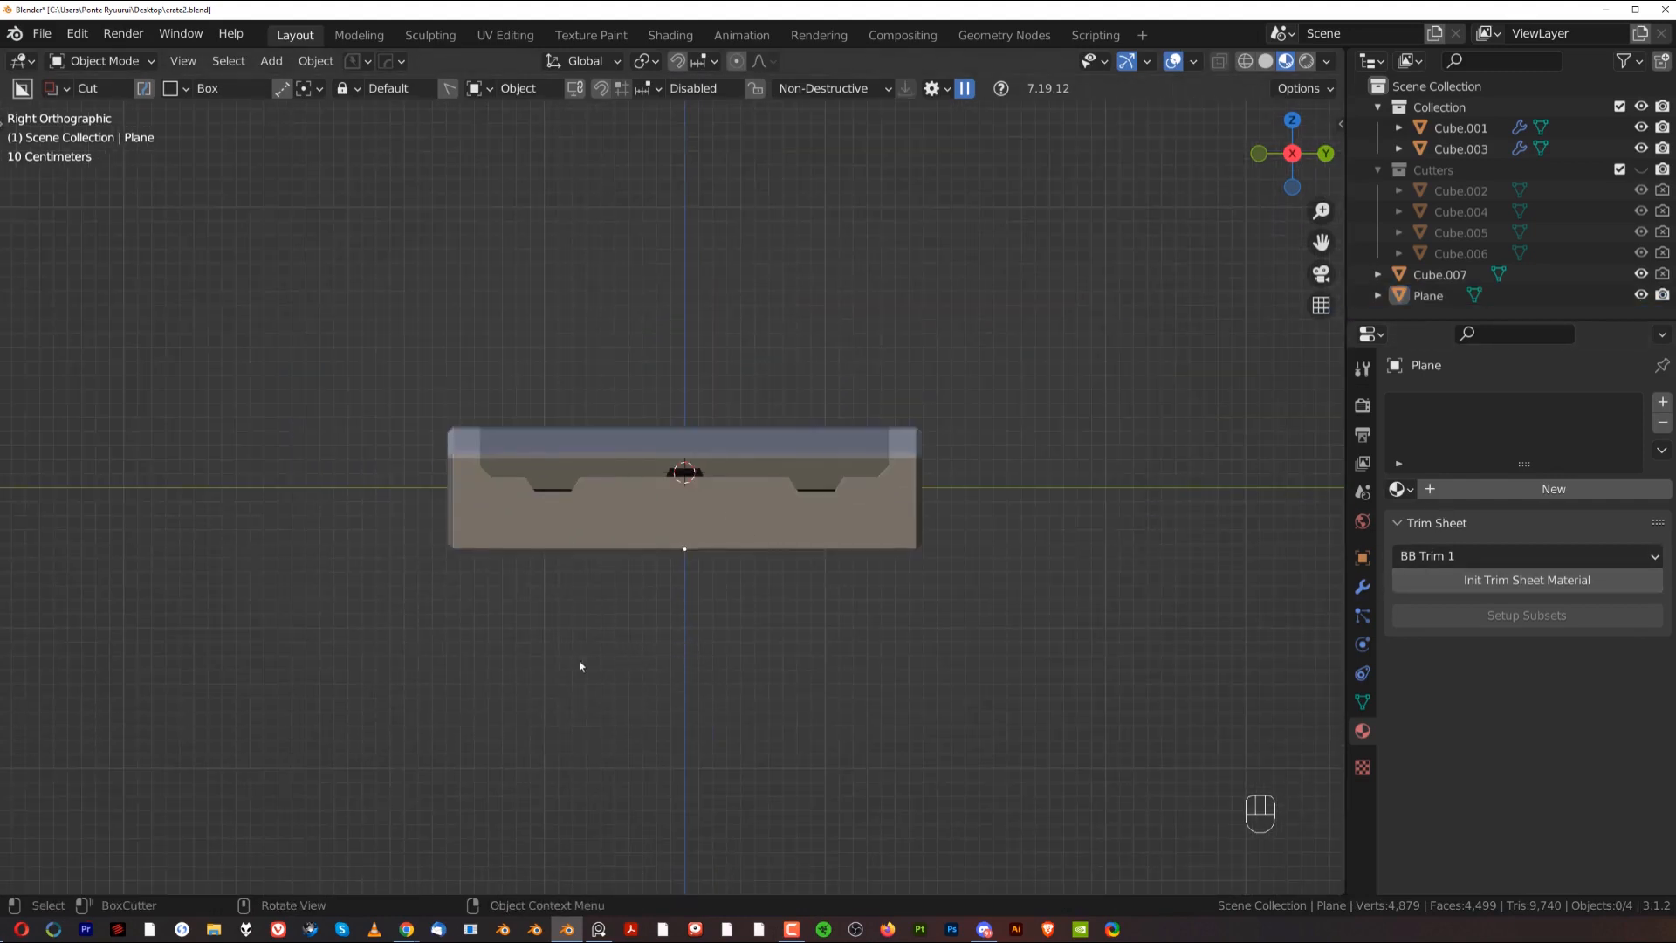
scroll(468, 547, down, 2)
scroll(423, 554, up, 3)
click(290, 561)
scroll(635, 569, up, 3)
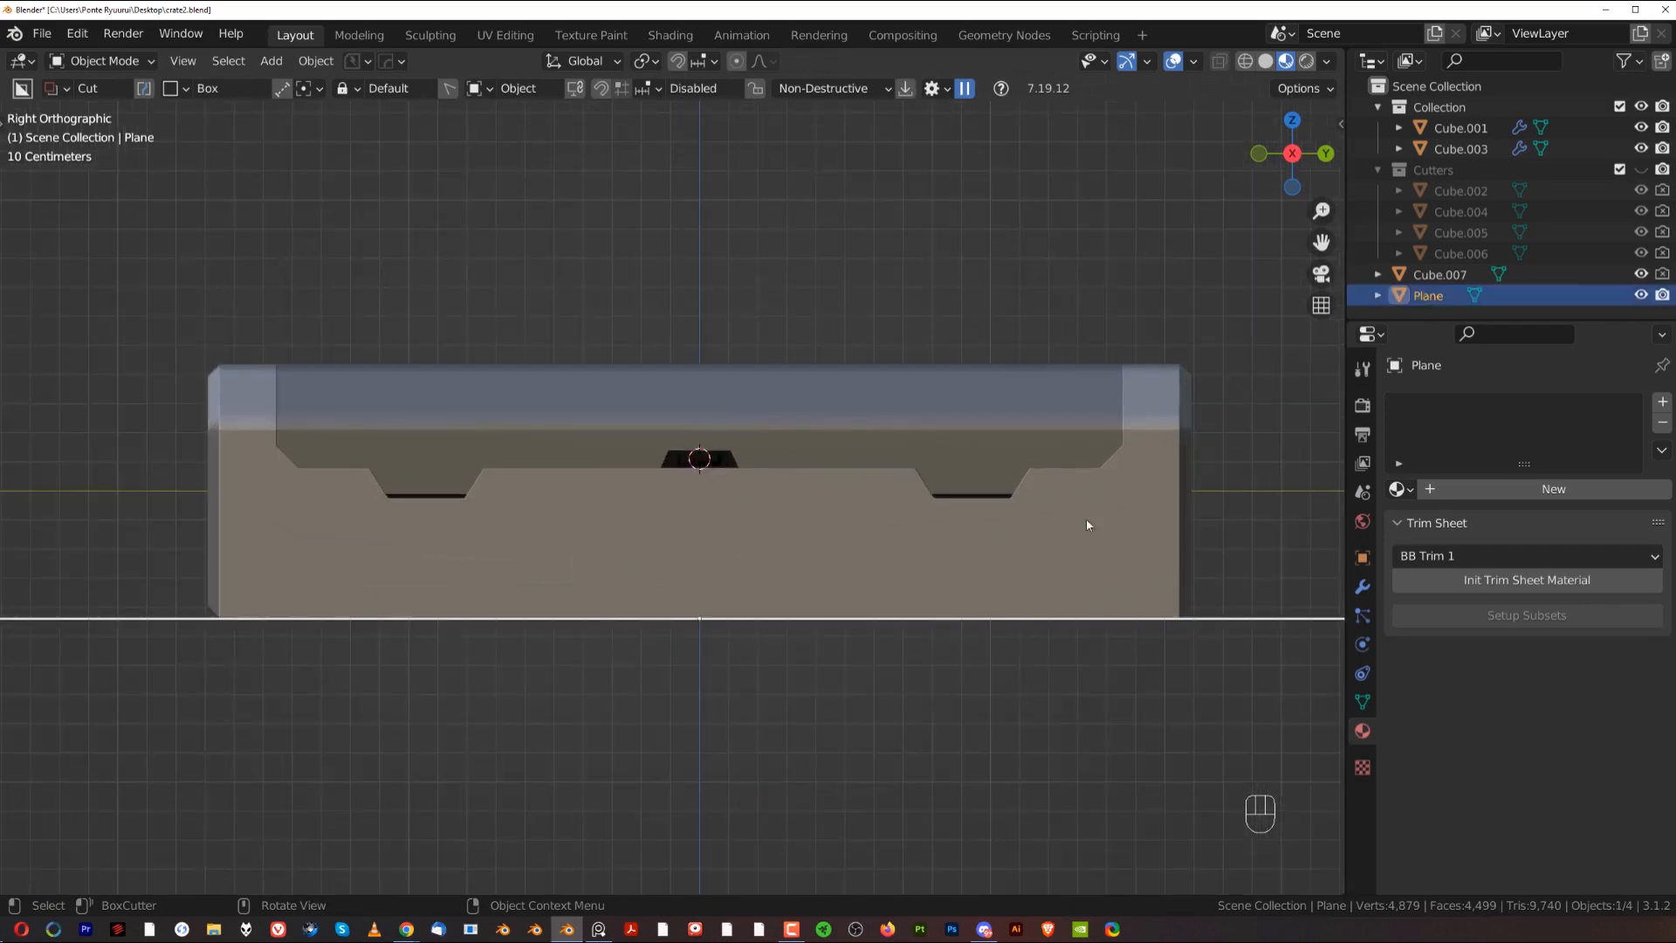
key(ctrl+a)
click(1126, 486)
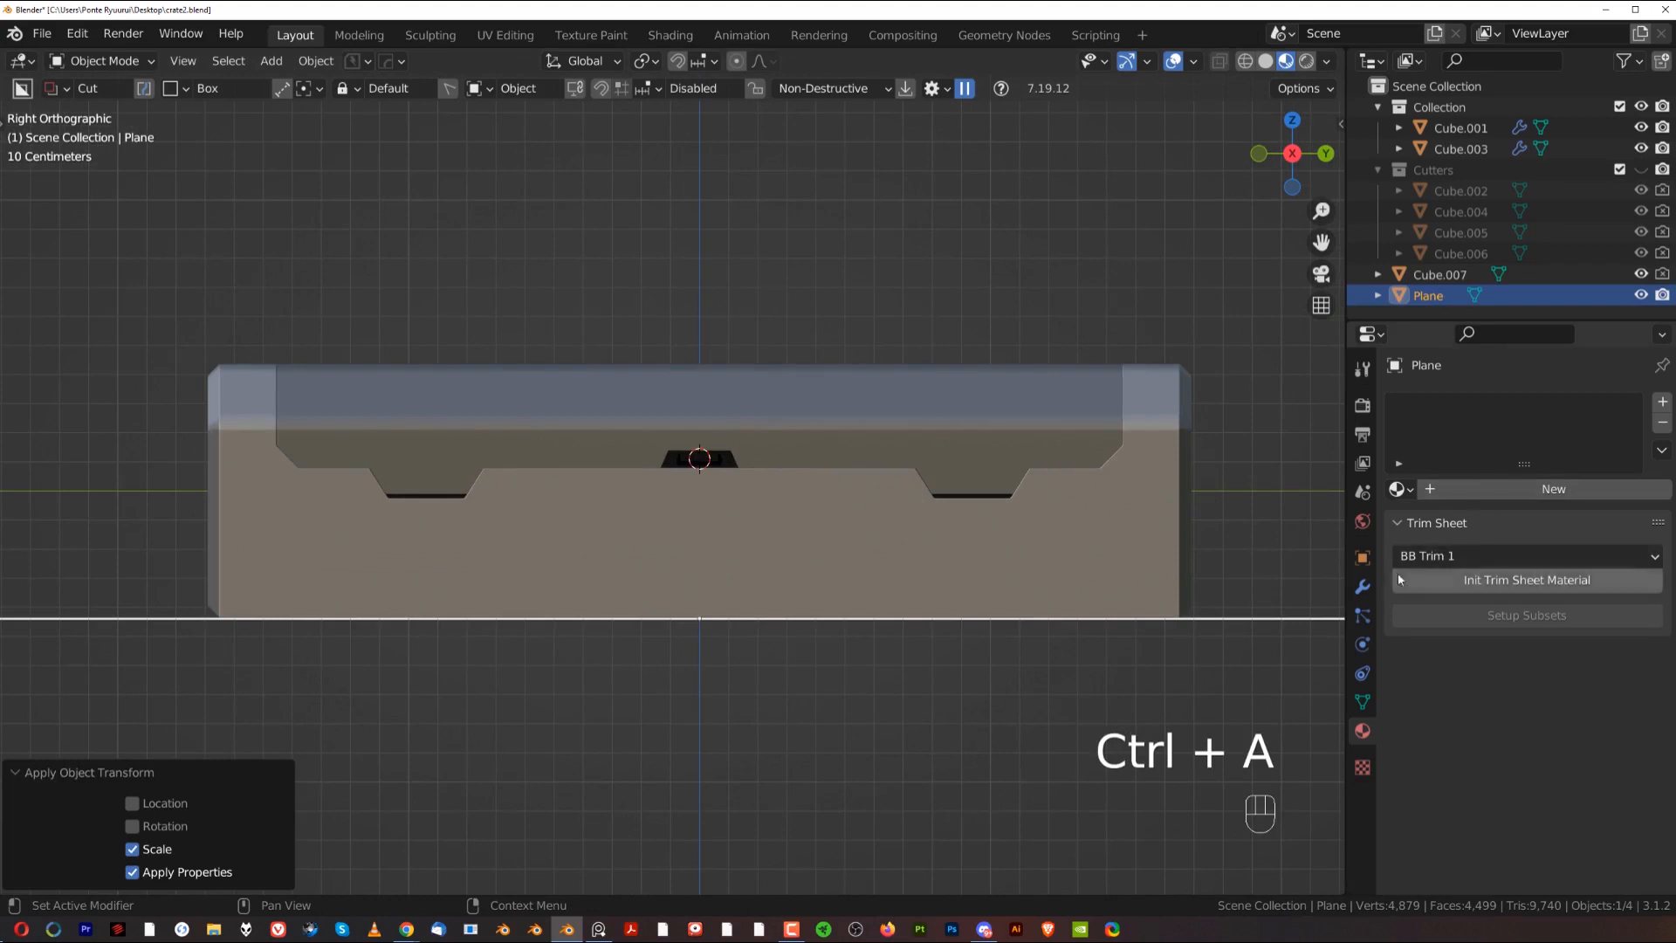
Step: Add a Solidify modifier to the floor plane and keep its 0.01 m thickness
click(1362, 587)
click(1427, 403)
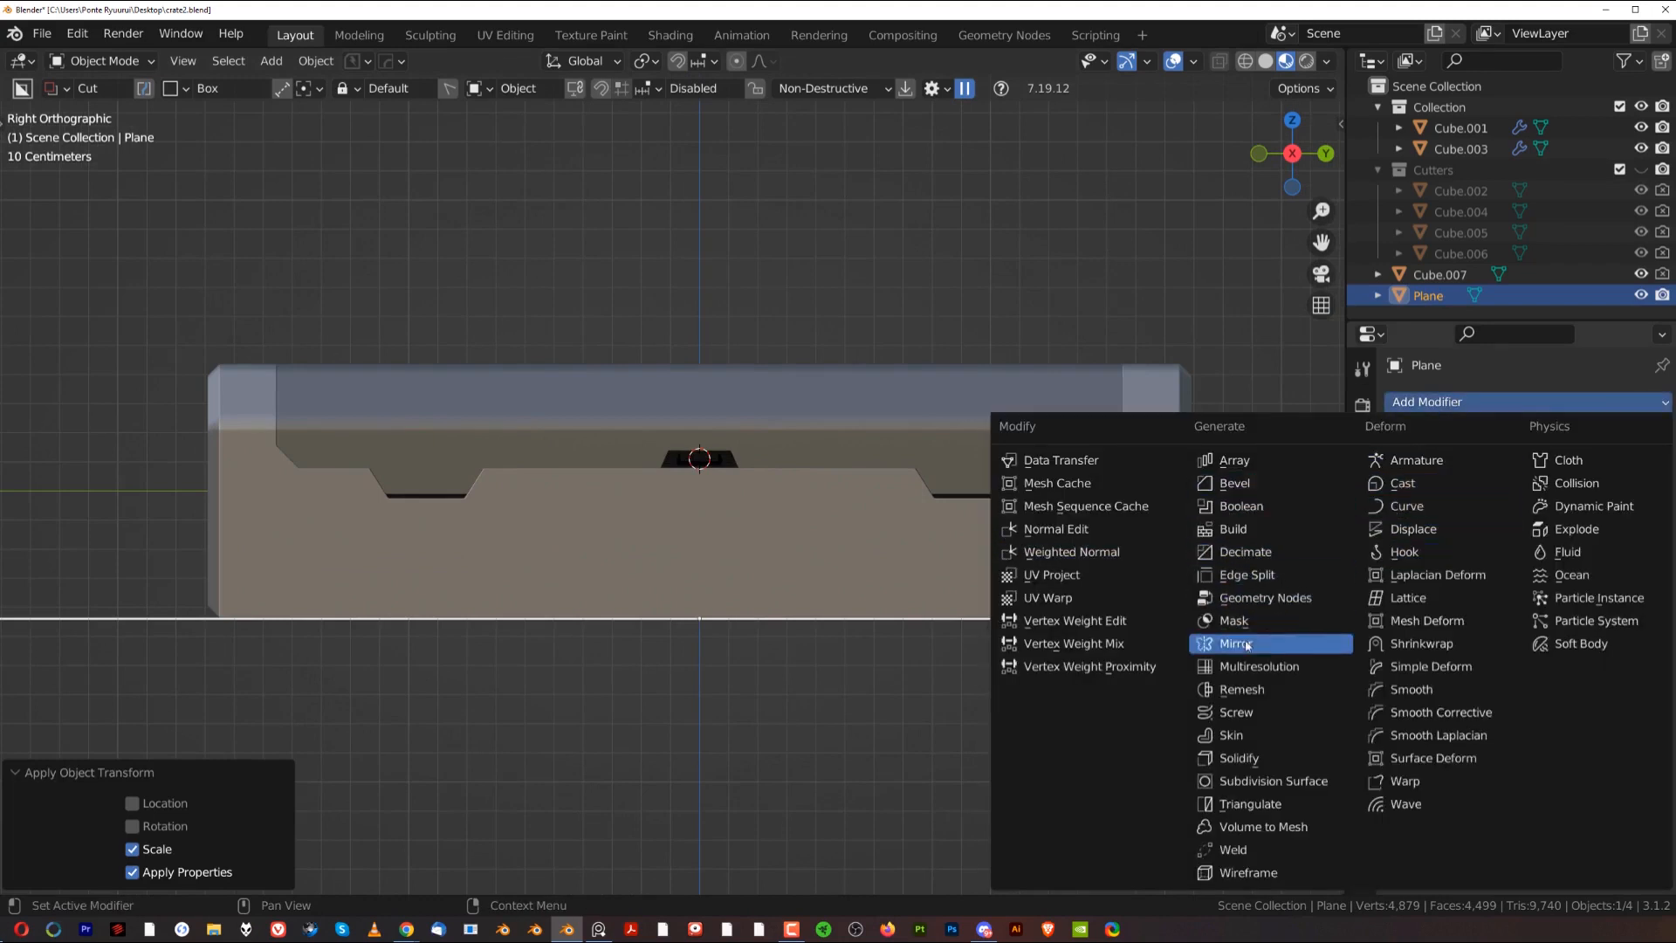
click(1258, 758)
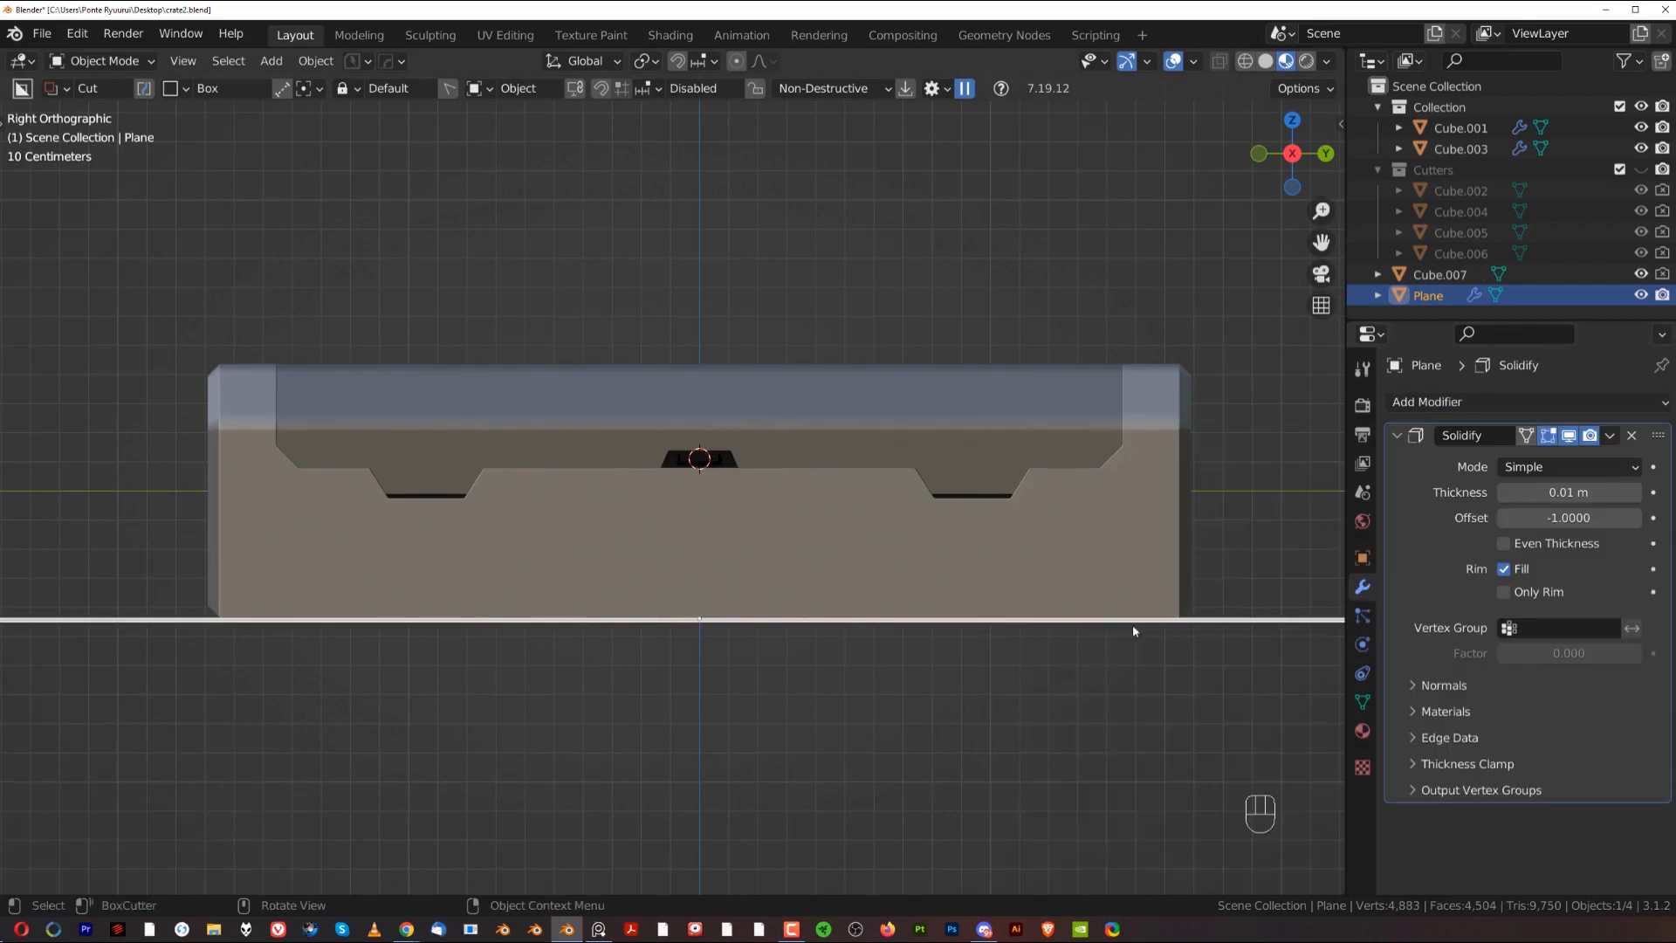
click(1049, 664)
Step: Give the floor plane a new material and darken its Base Color to a dark grey
scroll(1049, 664, down, 5)
middle_drag(1004, 681, 877, 550)
key(KP_5)
scroll(899, 554, down, 2)
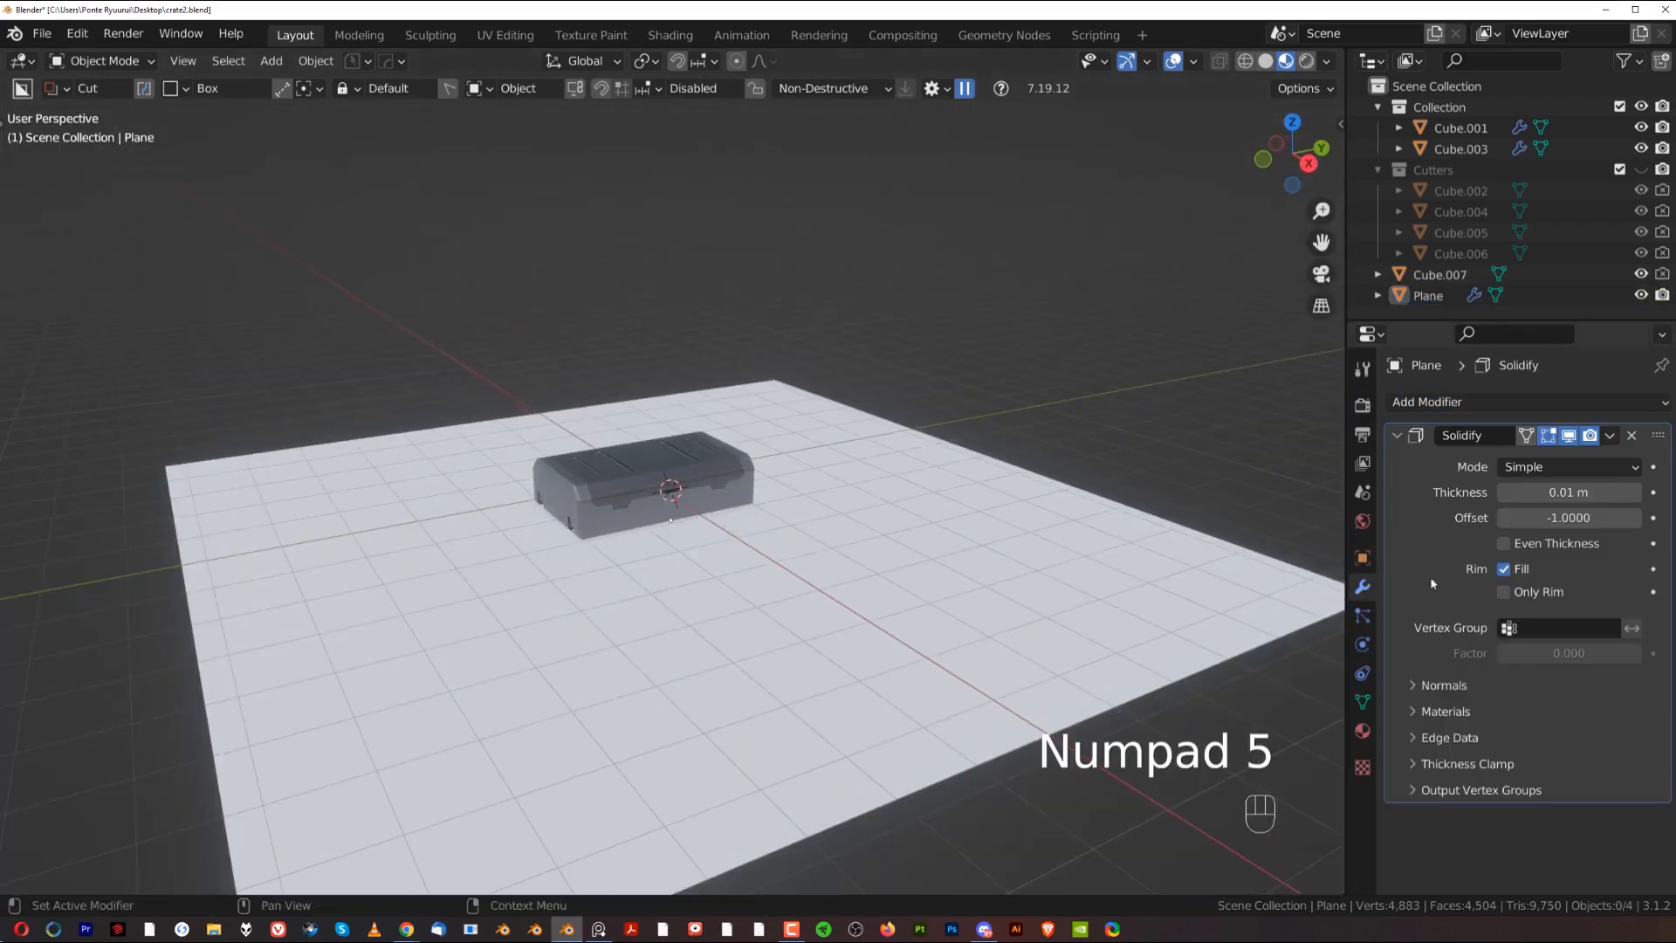
click(1363, 730)
click(1502, 491)
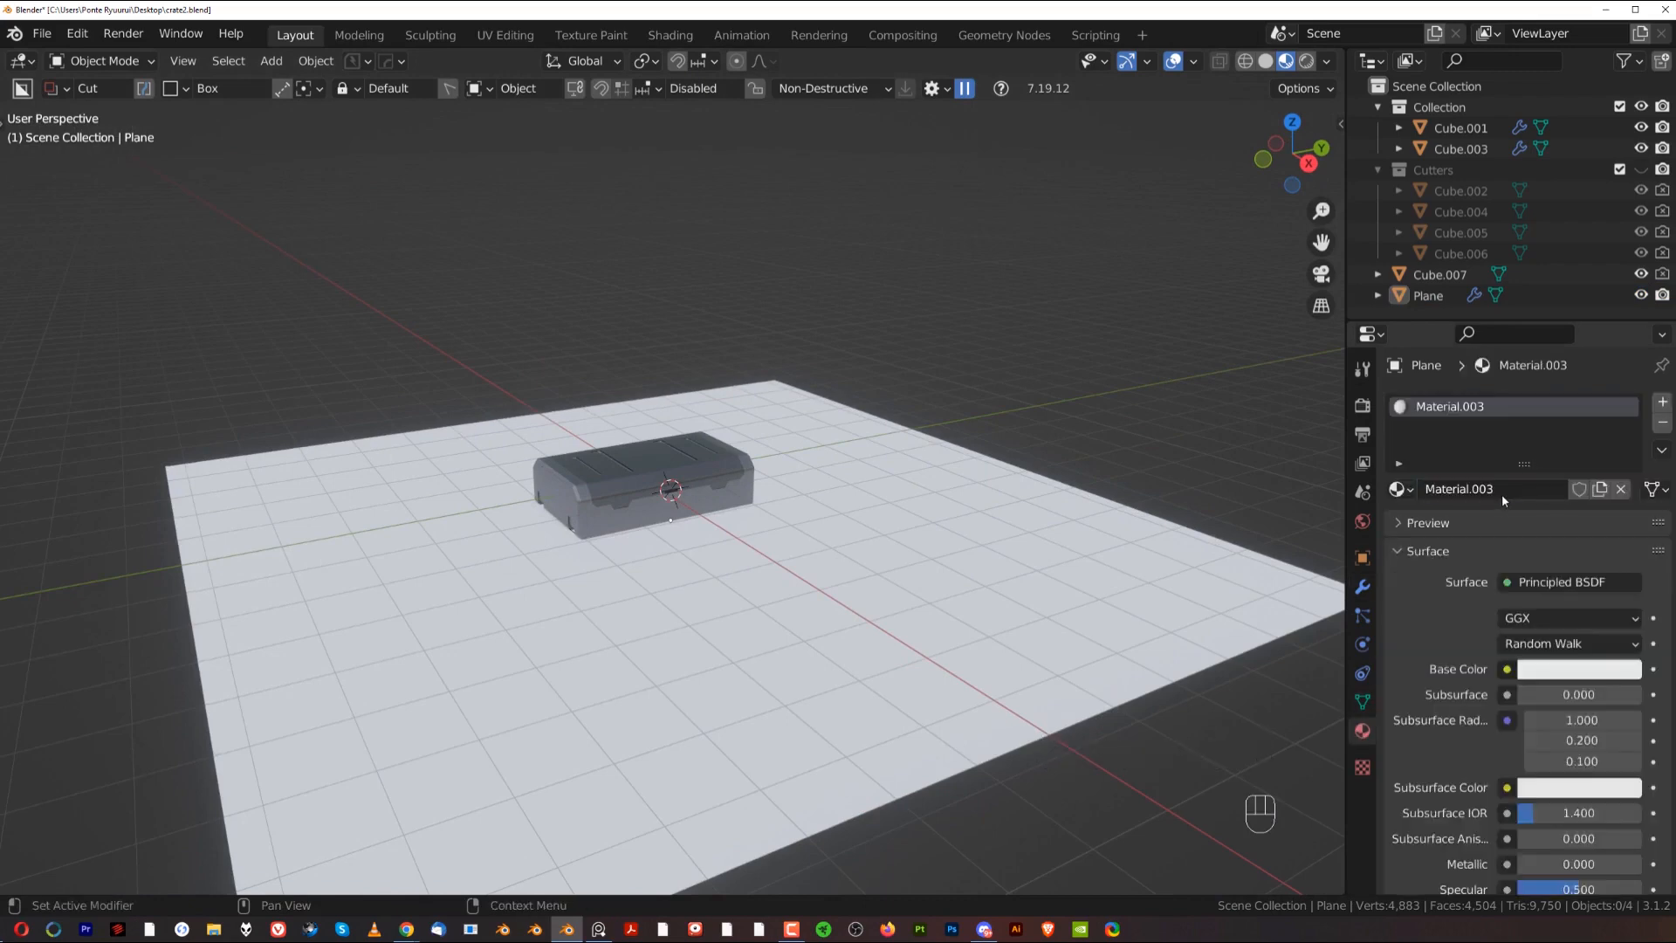
scroll(1556, 790, down, 2)
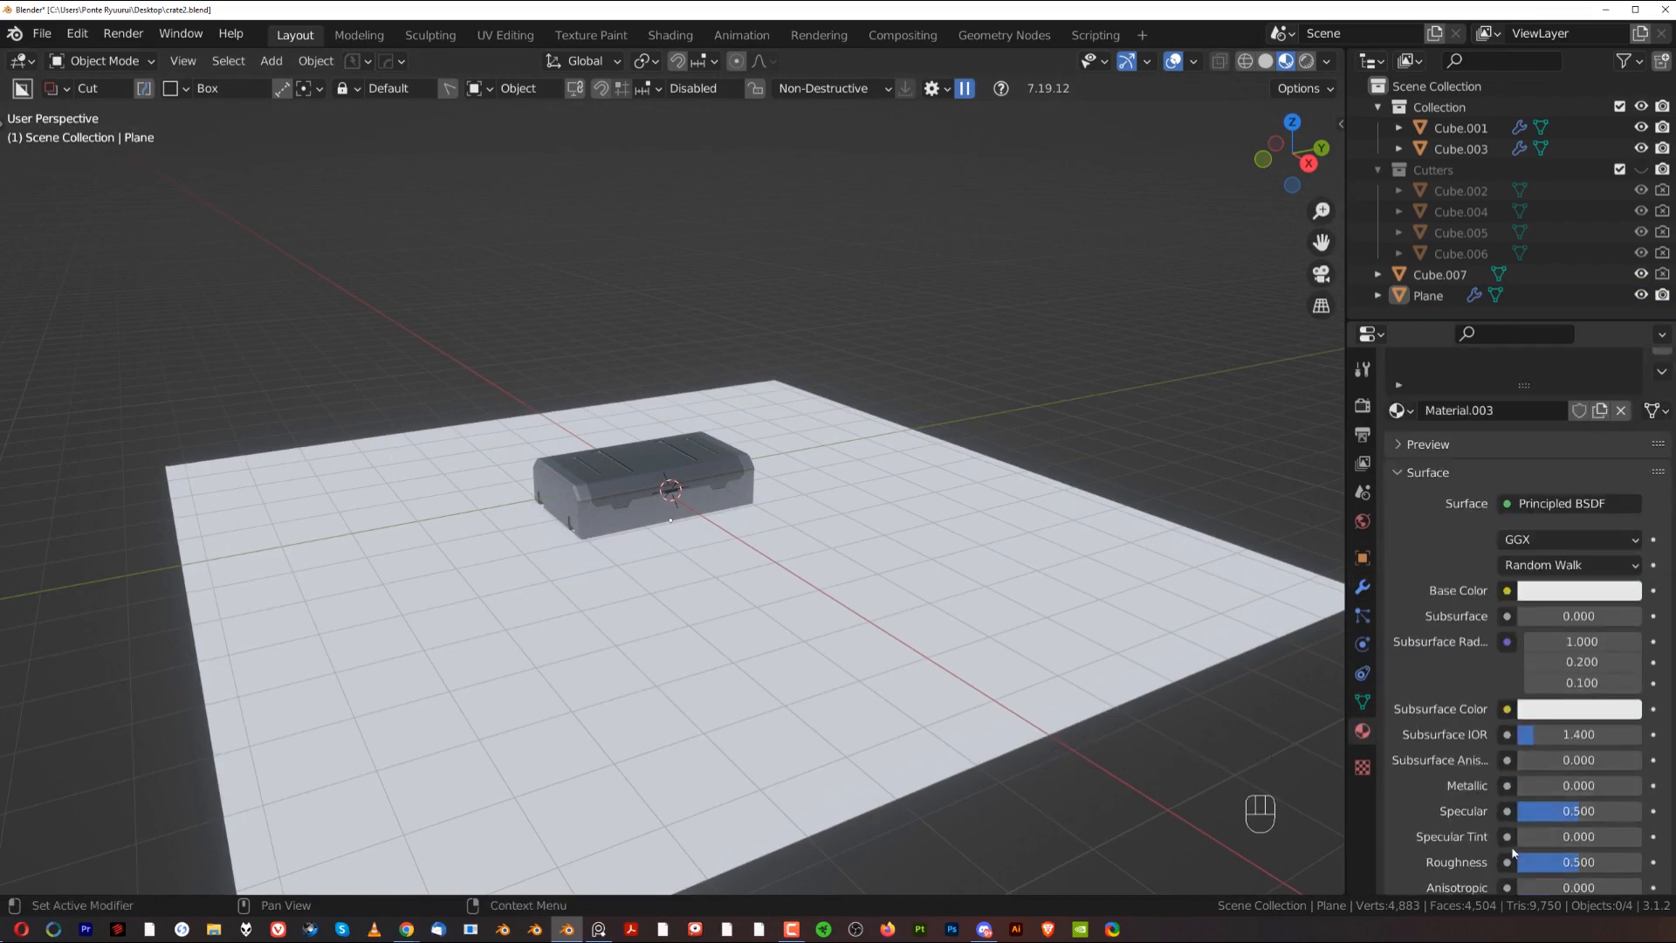
click(1562, 593)
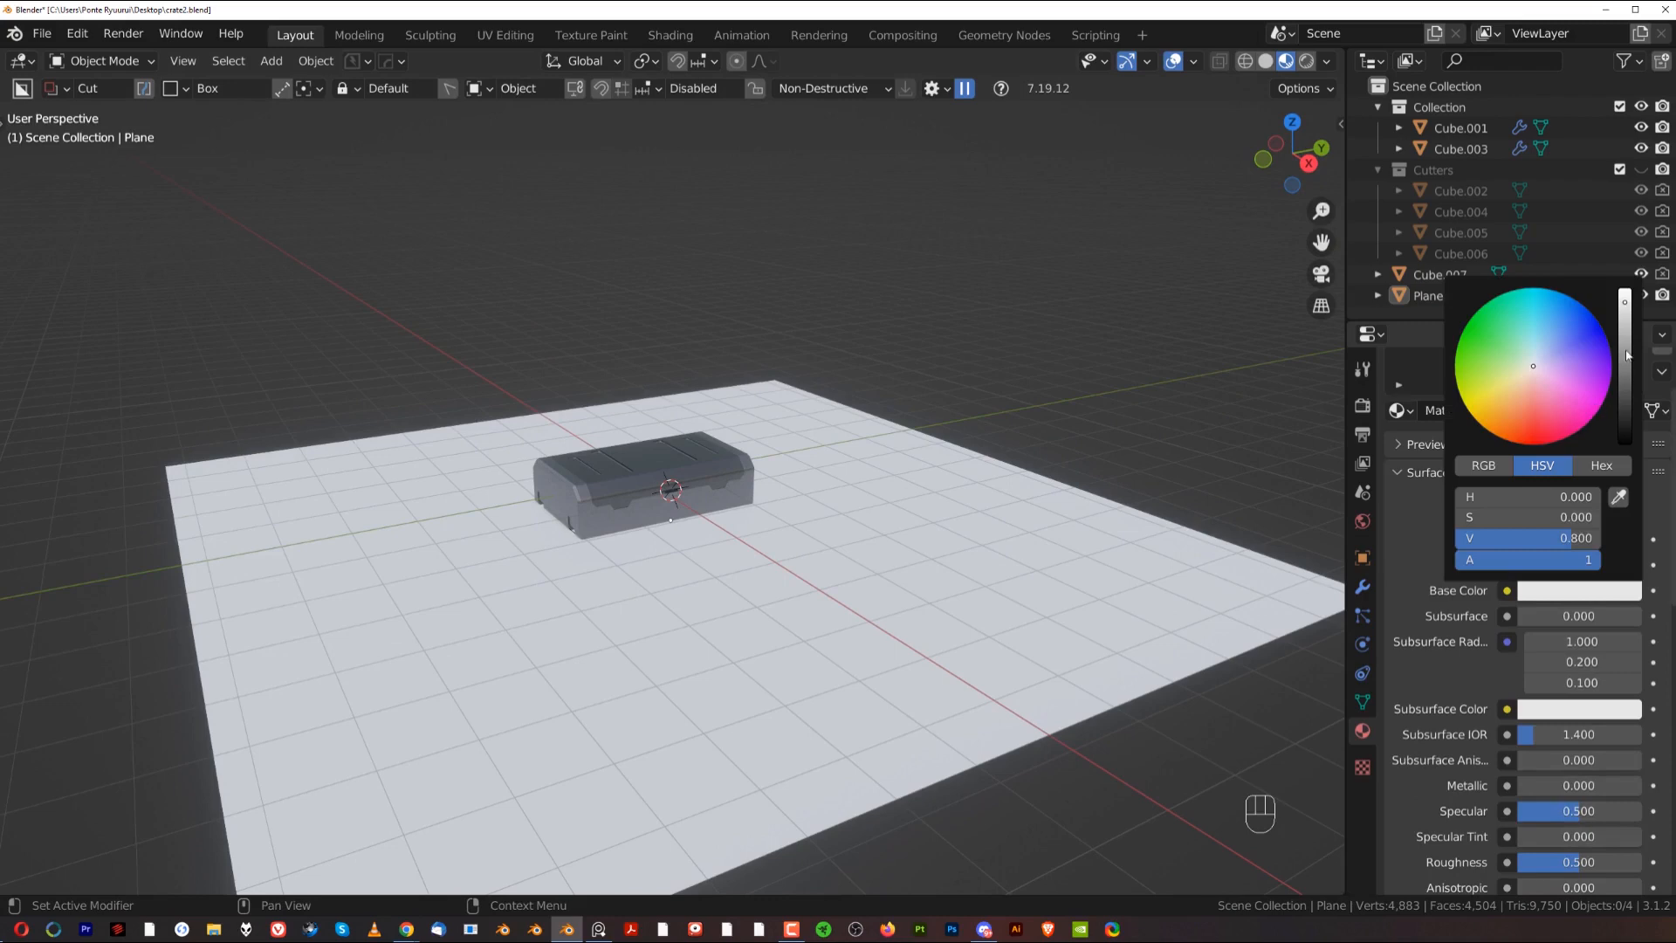
drag(1626, 355, 1625, 408)
scroll(790, 585, up, 5)
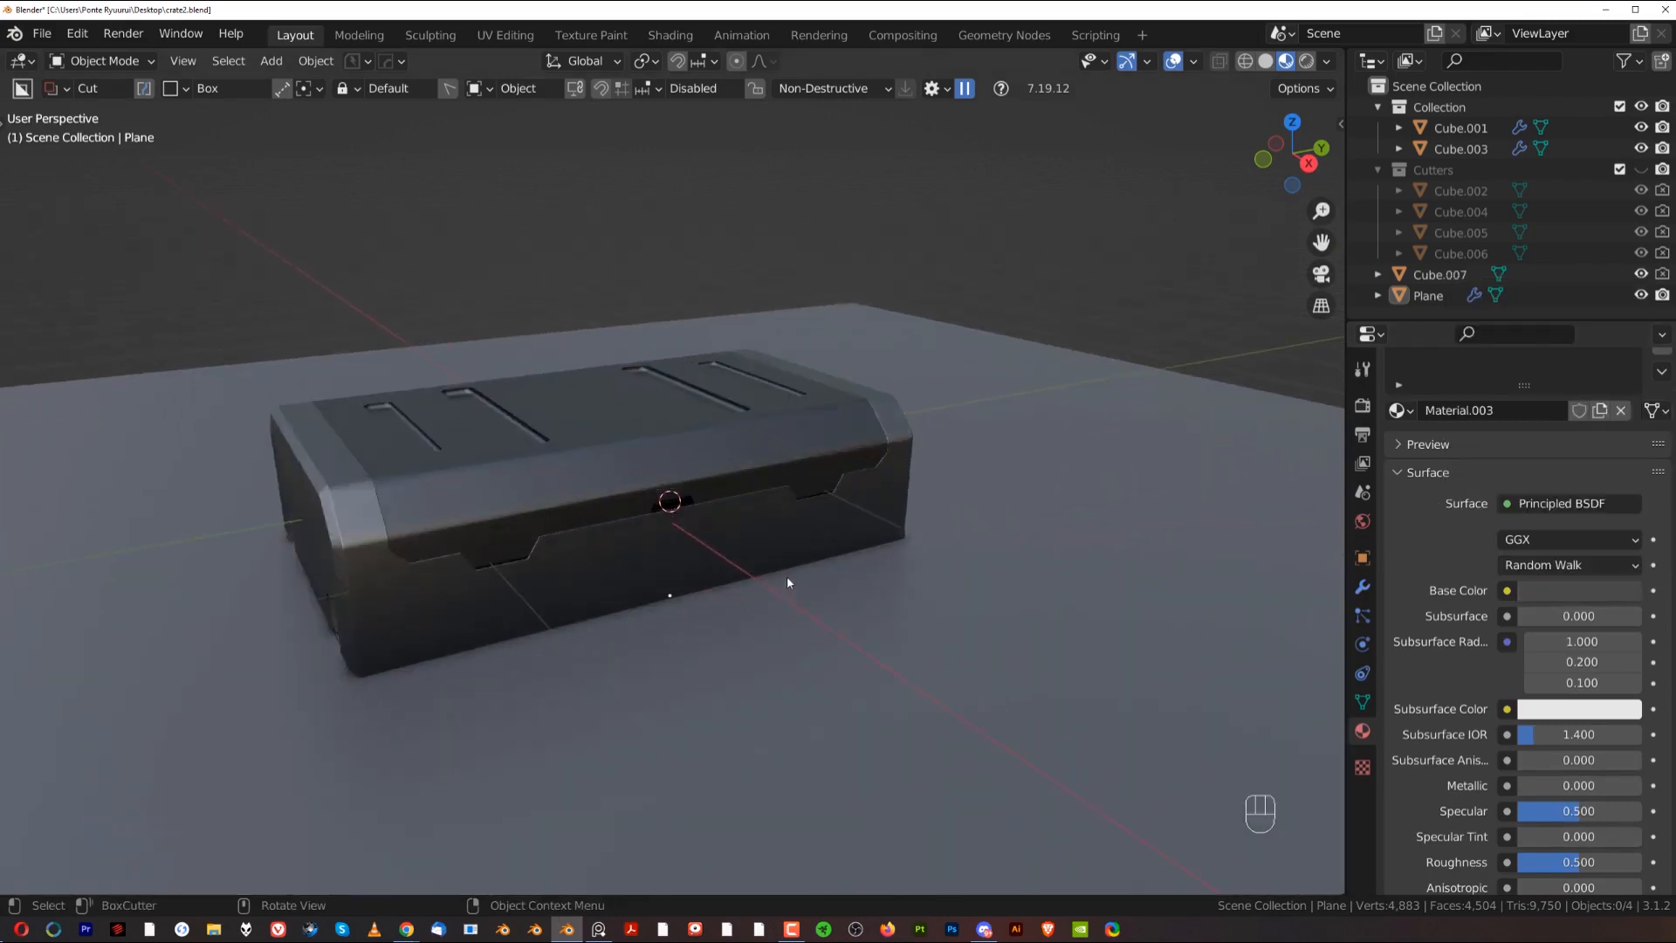
middle_drag(787, 574, 758, 508)
scroll(786, 489, down, 2)
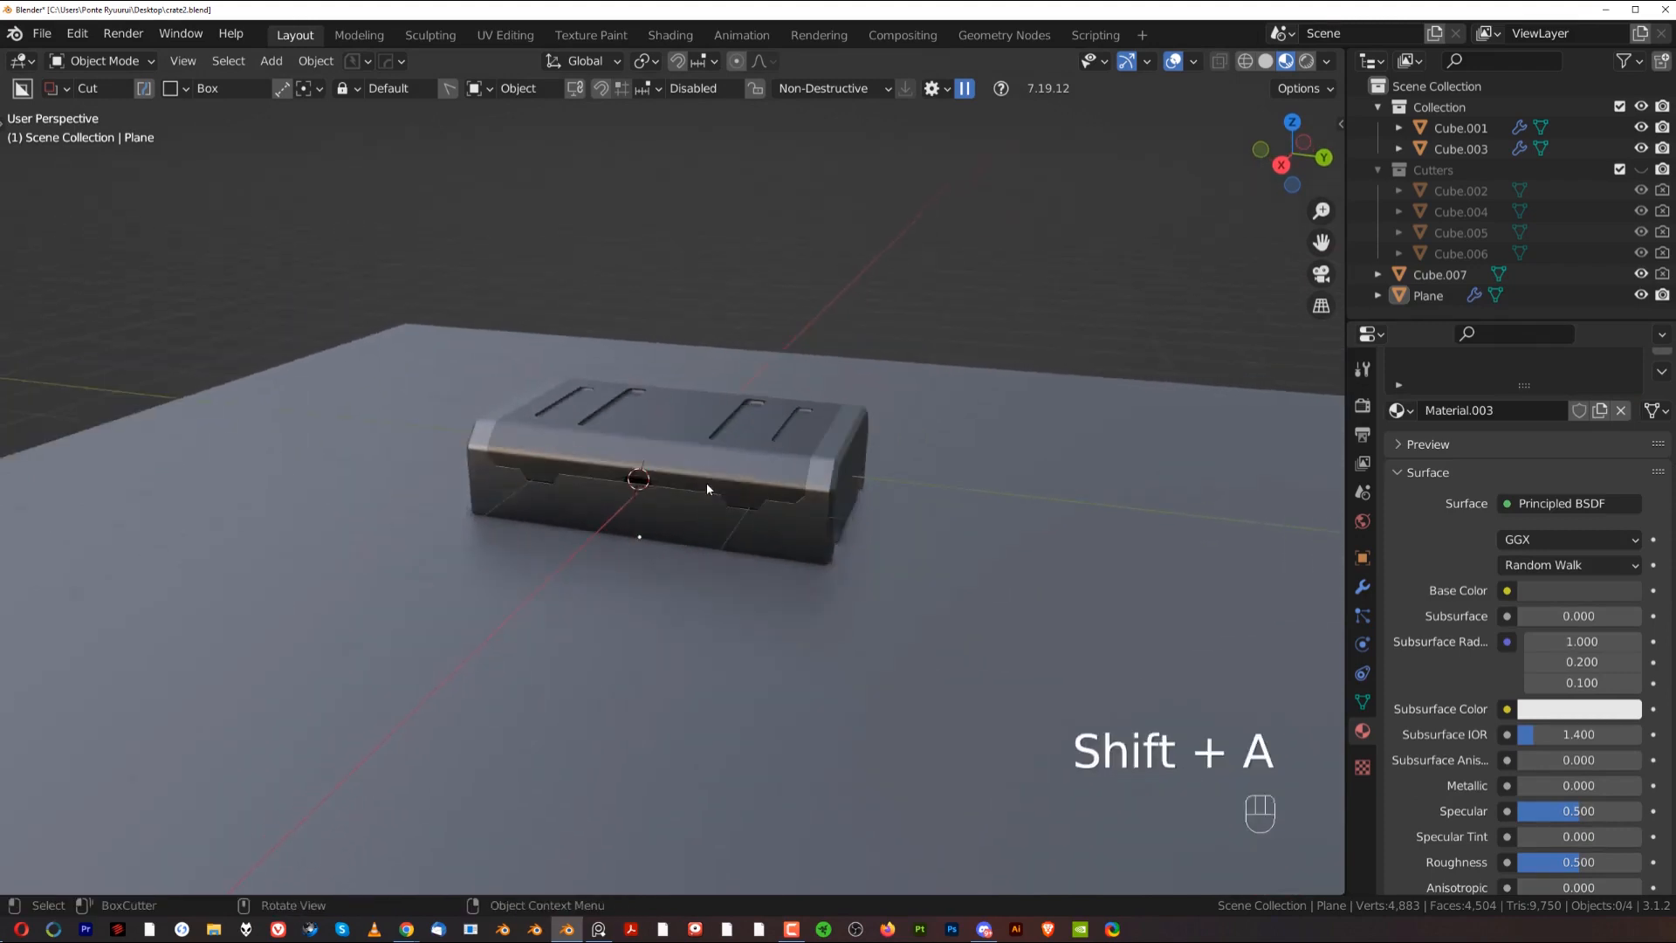
scroll(541, 349, up, 2)
shift+middle_drag(541, 350, 571, 386)
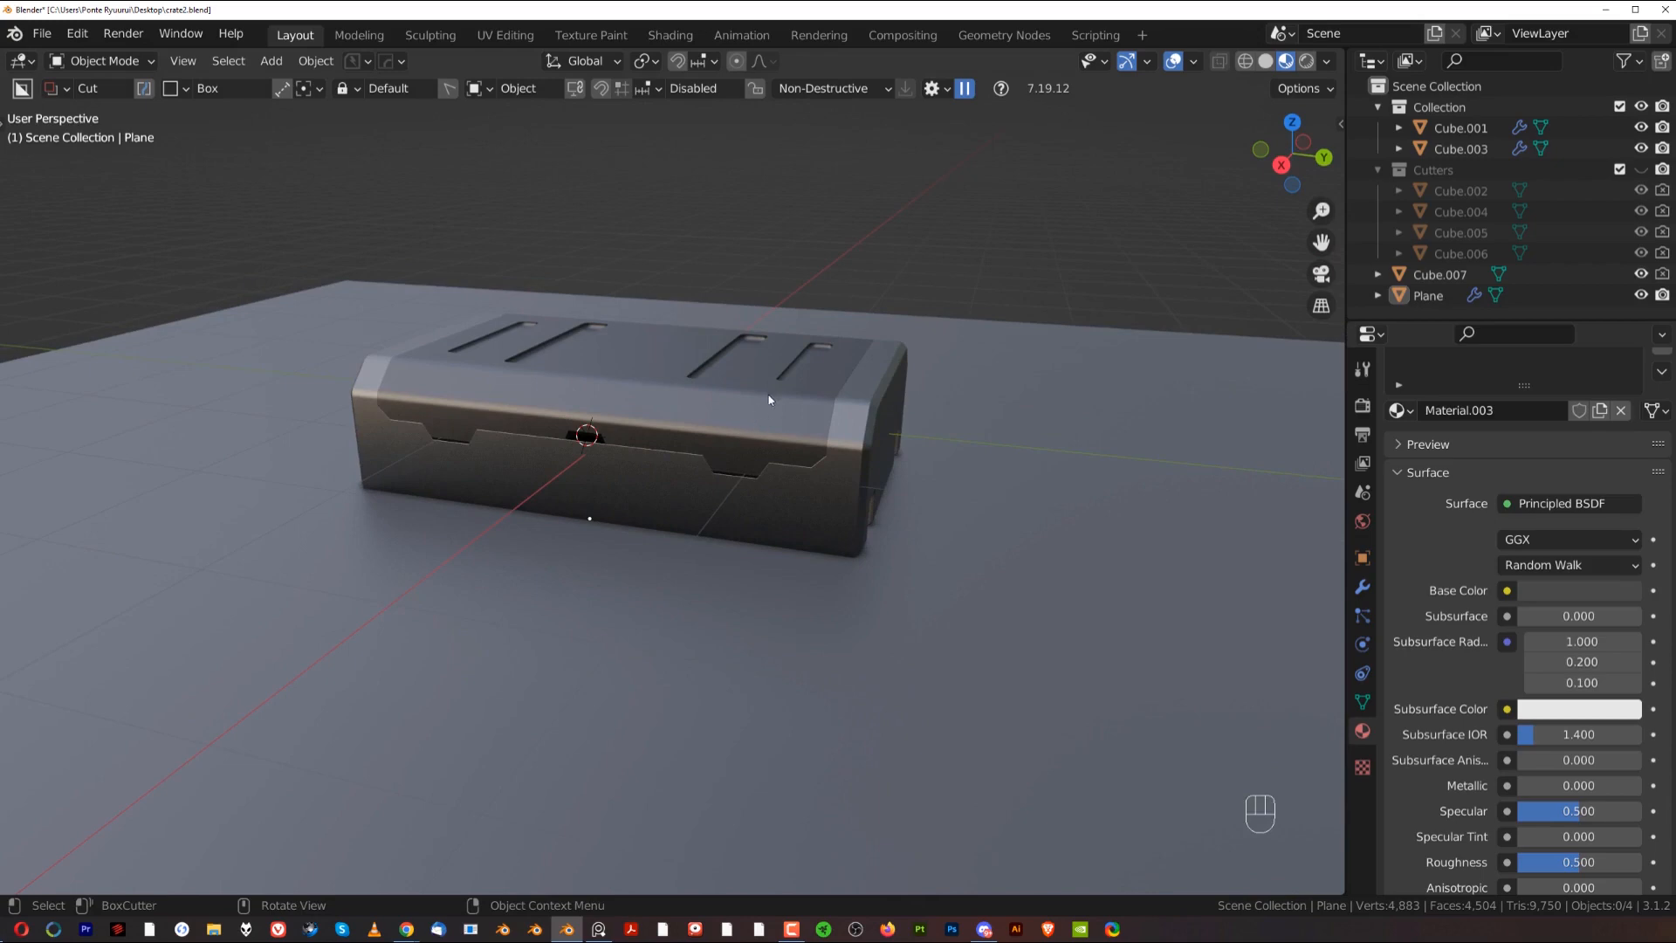
key(Page_Down)
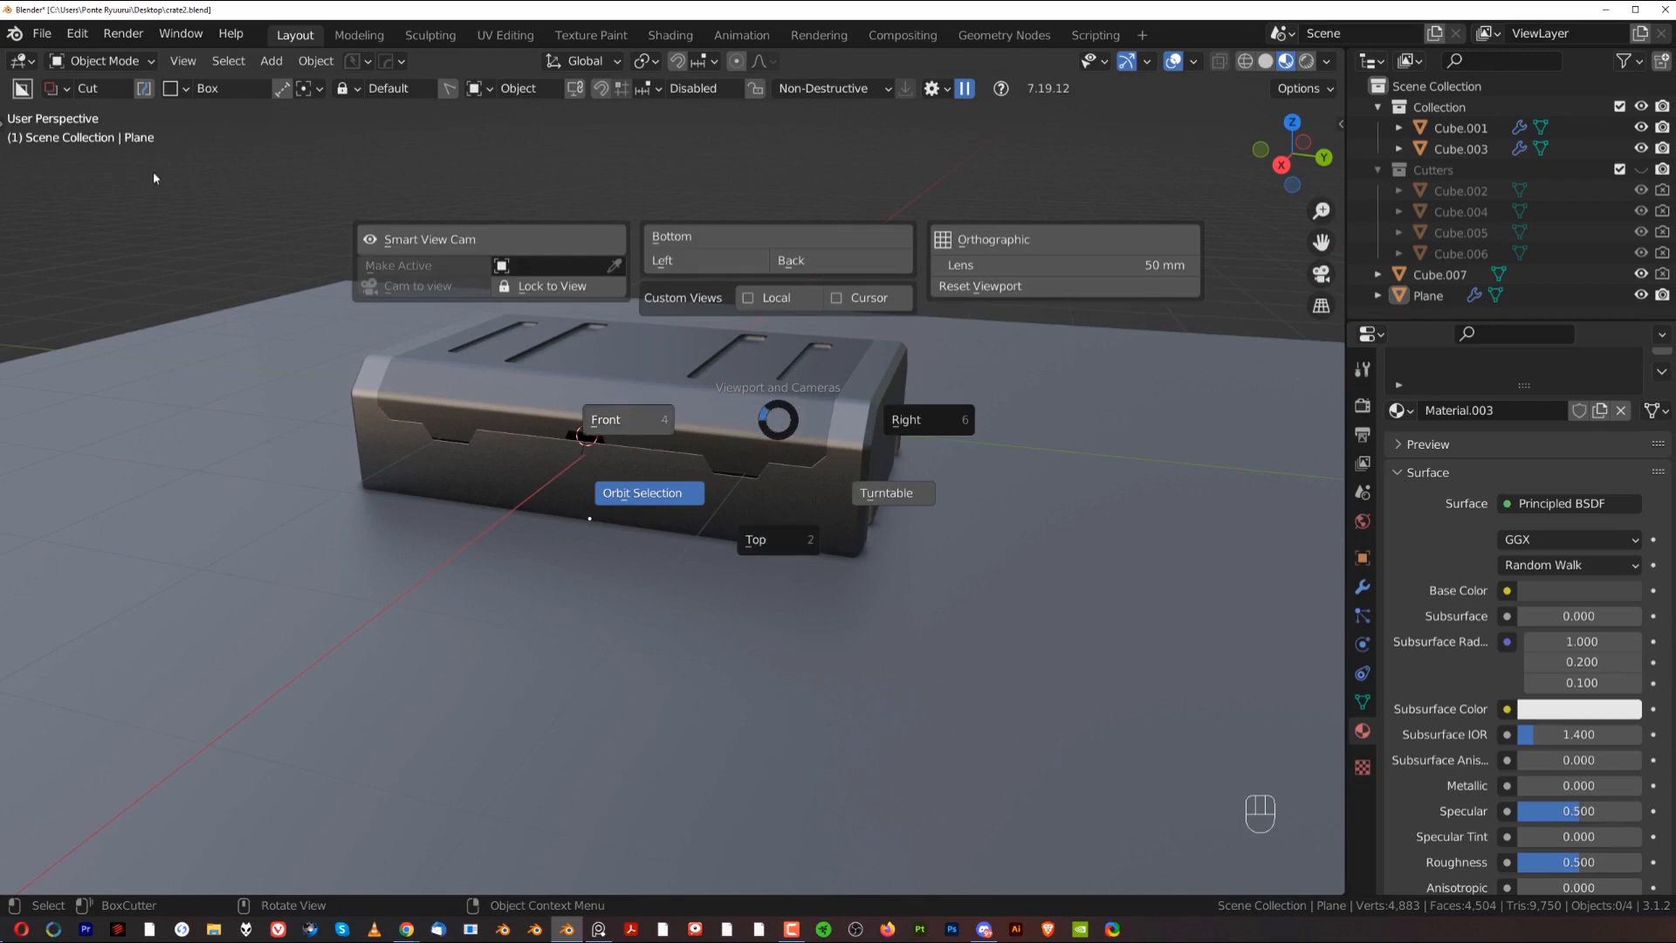
key(Escape)
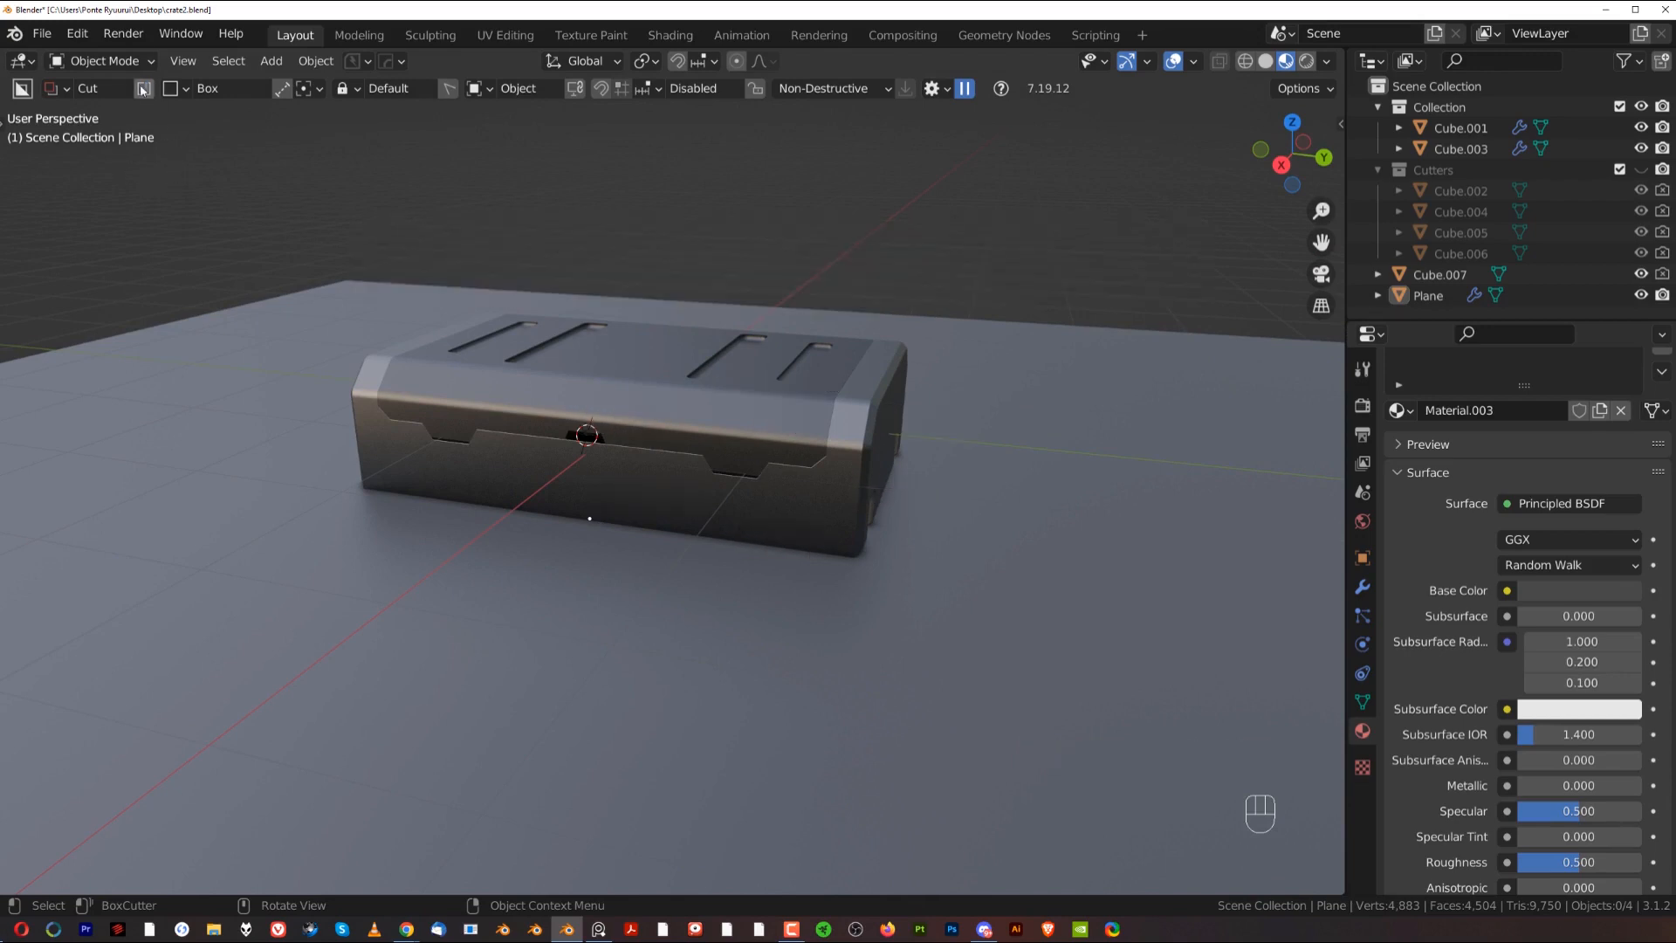
Step: Search the add-on preferences for "mach" and review the tools and pie menus activated in MACHIN3tools
click(78, 33)
click(194, 329)
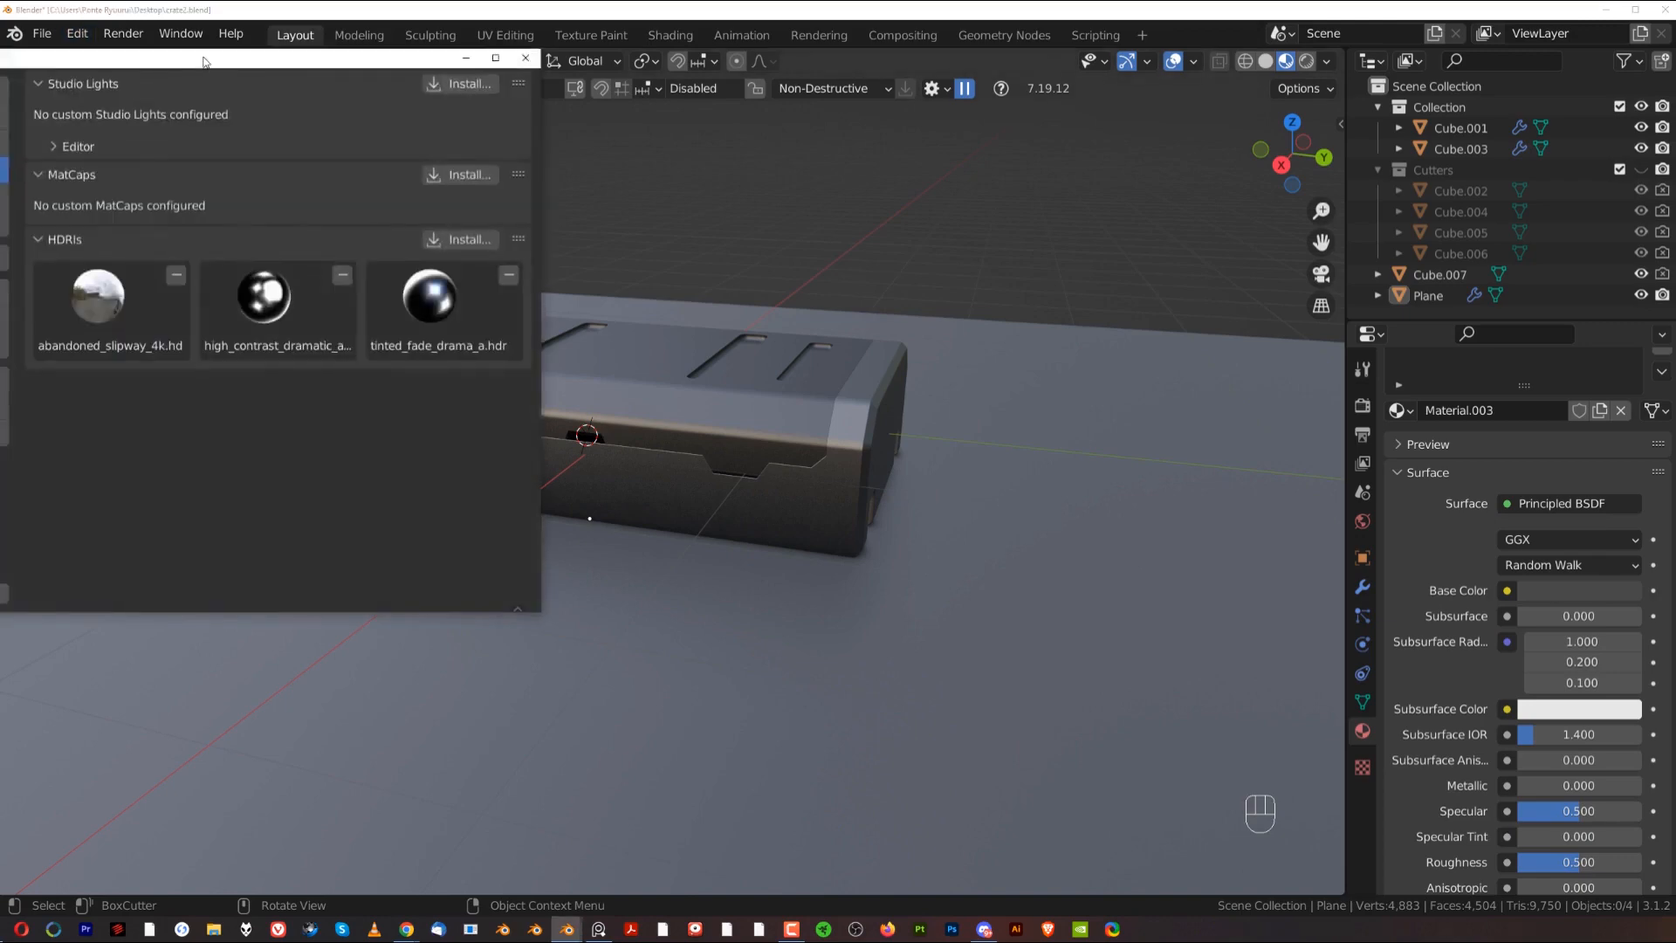
click(424, 336)
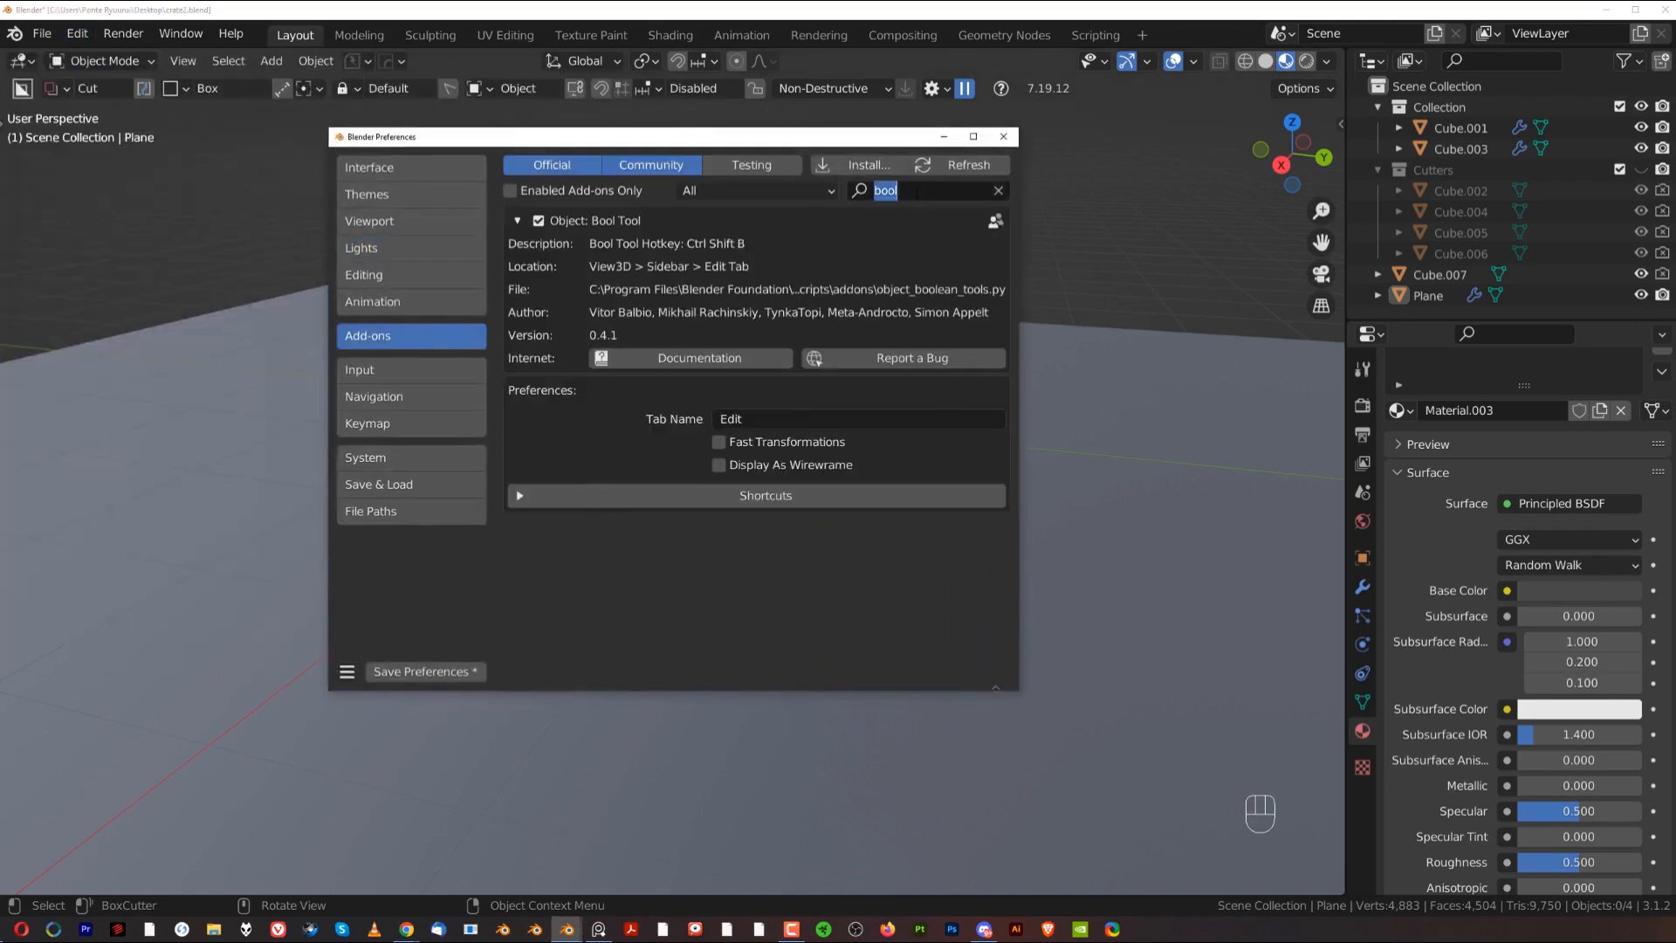
text(mach)
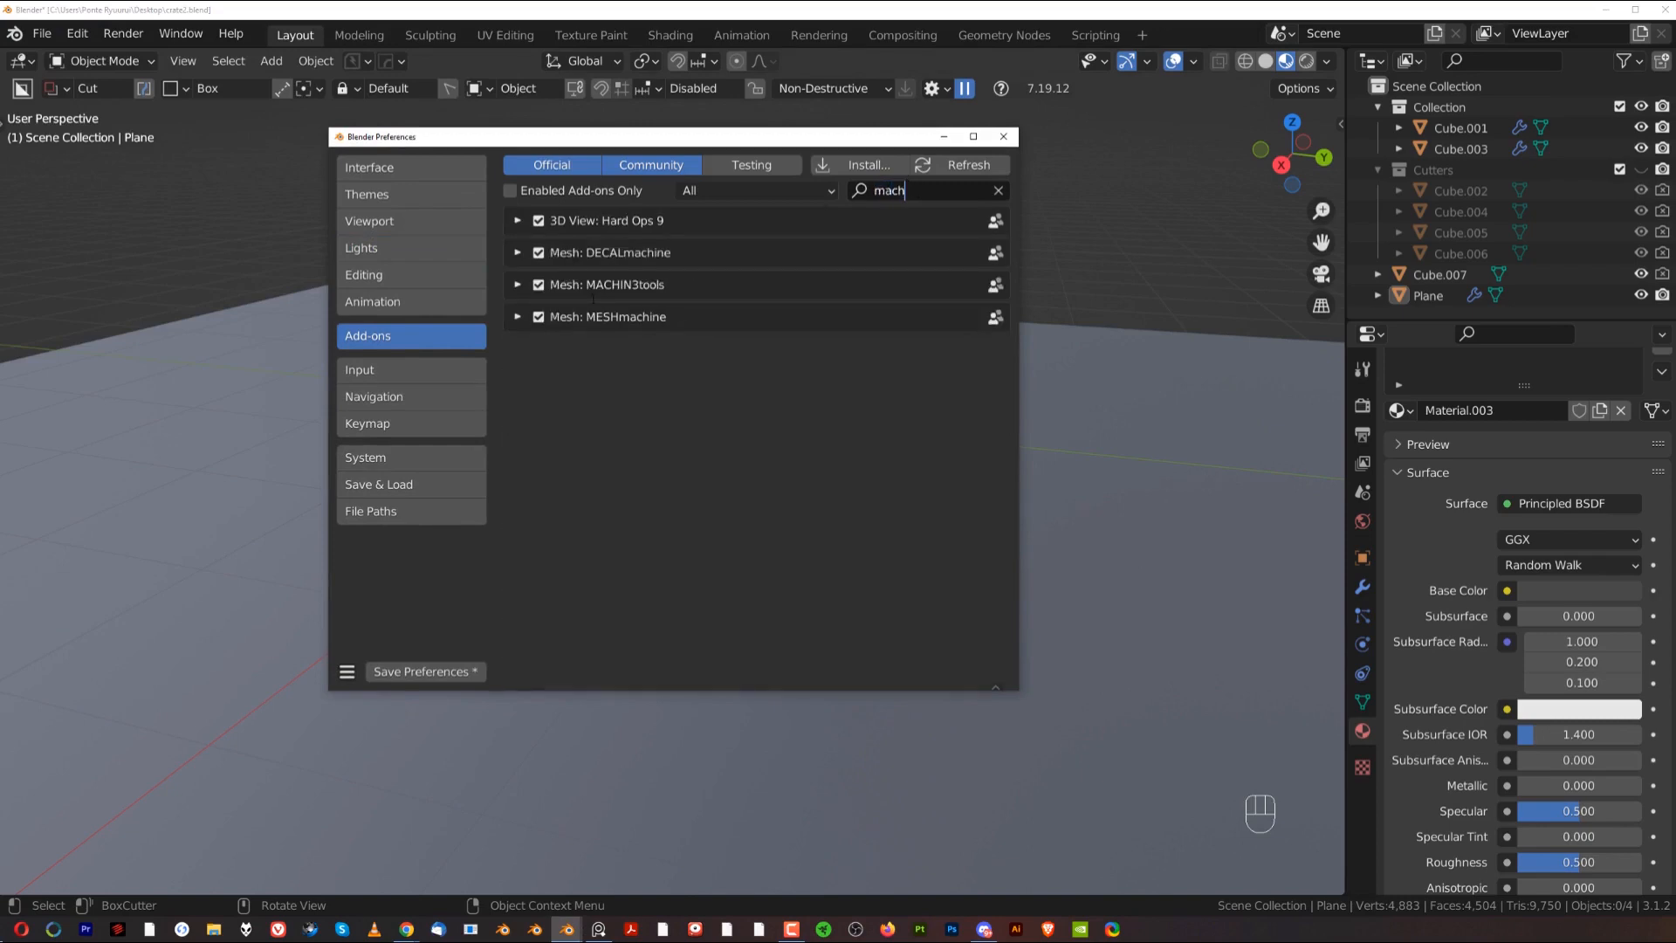
click(518, 284)
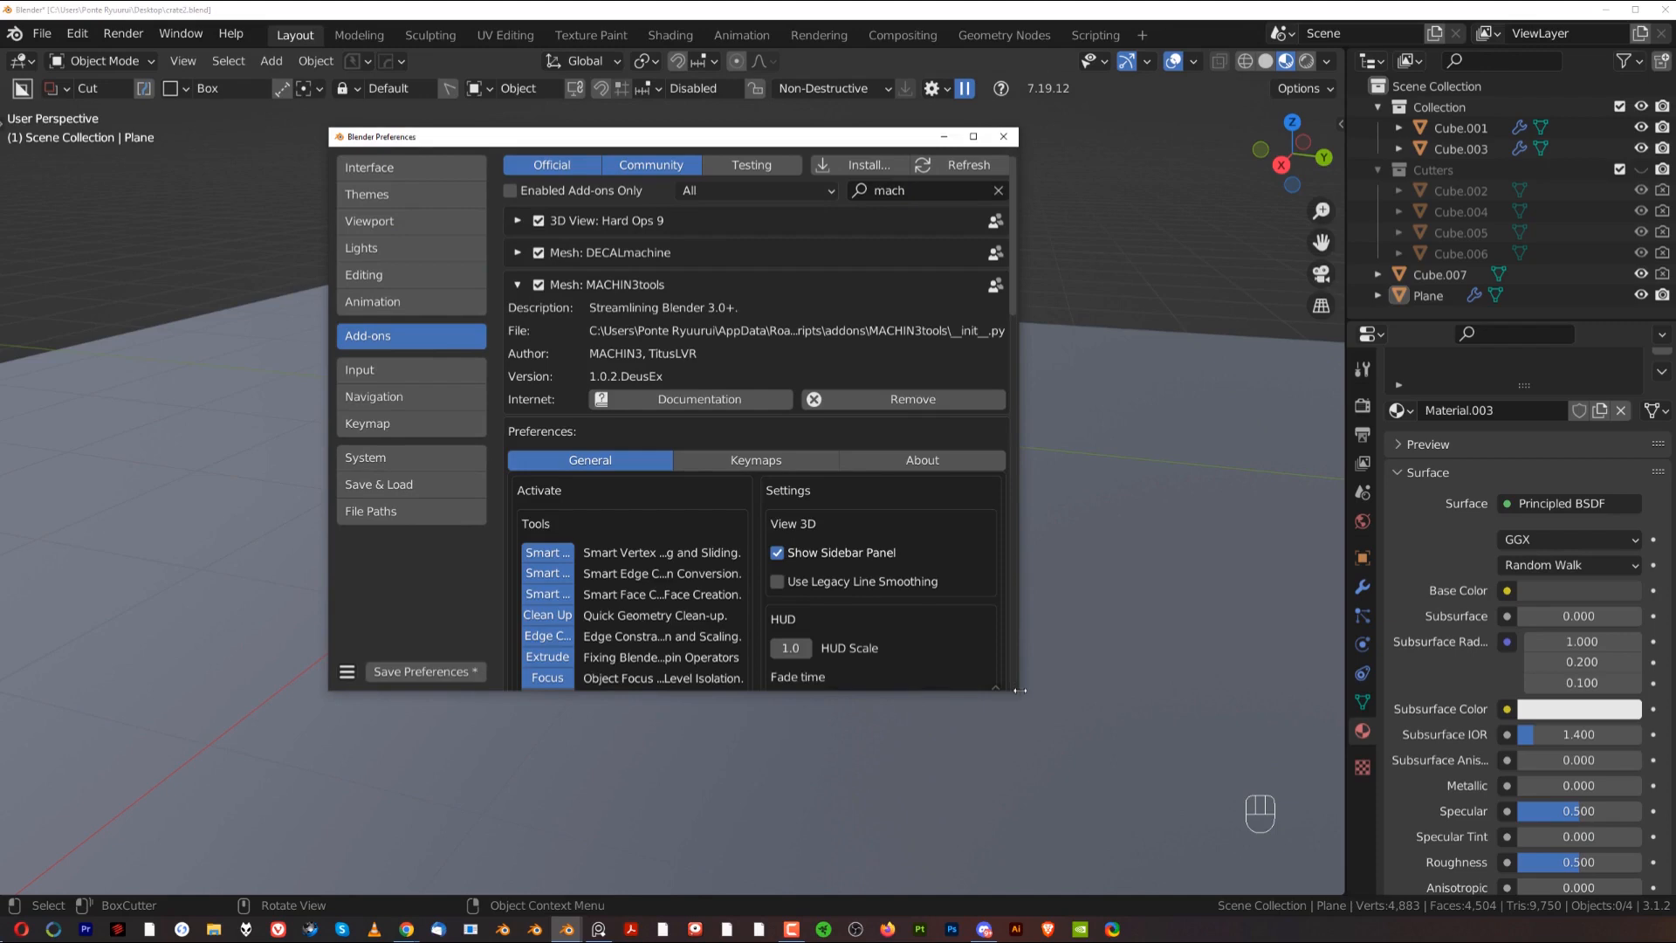
drag(1018, 690, 1349, 863)
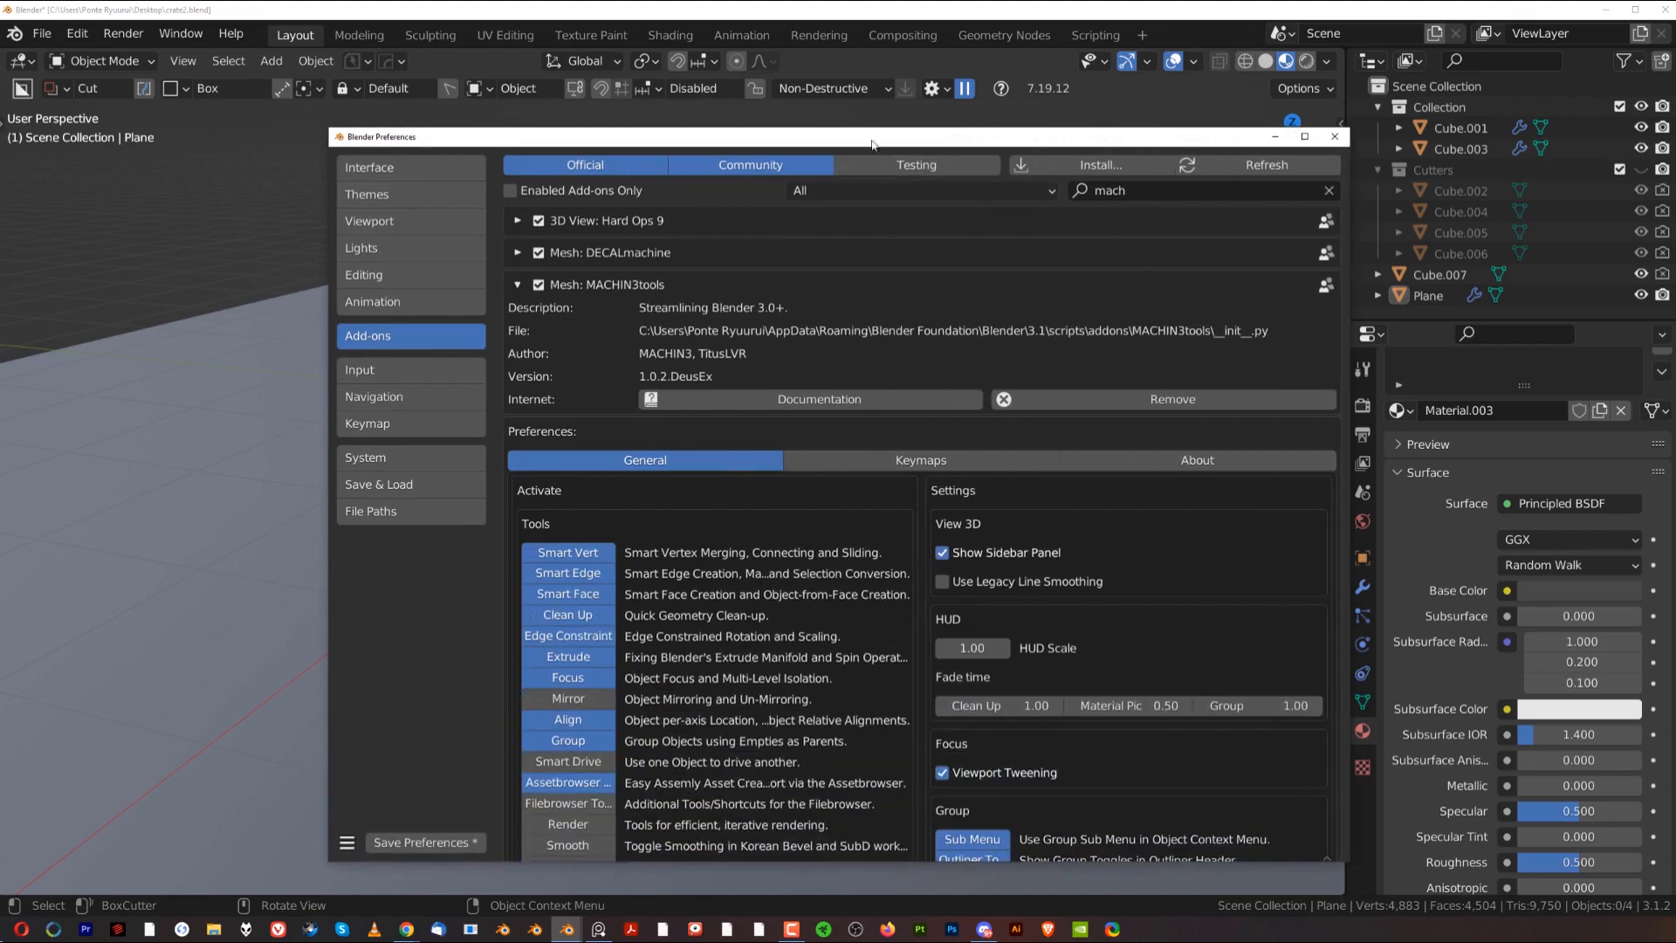
drag(839, 138, 771, 63)
scroll(555, 502, down, 10)
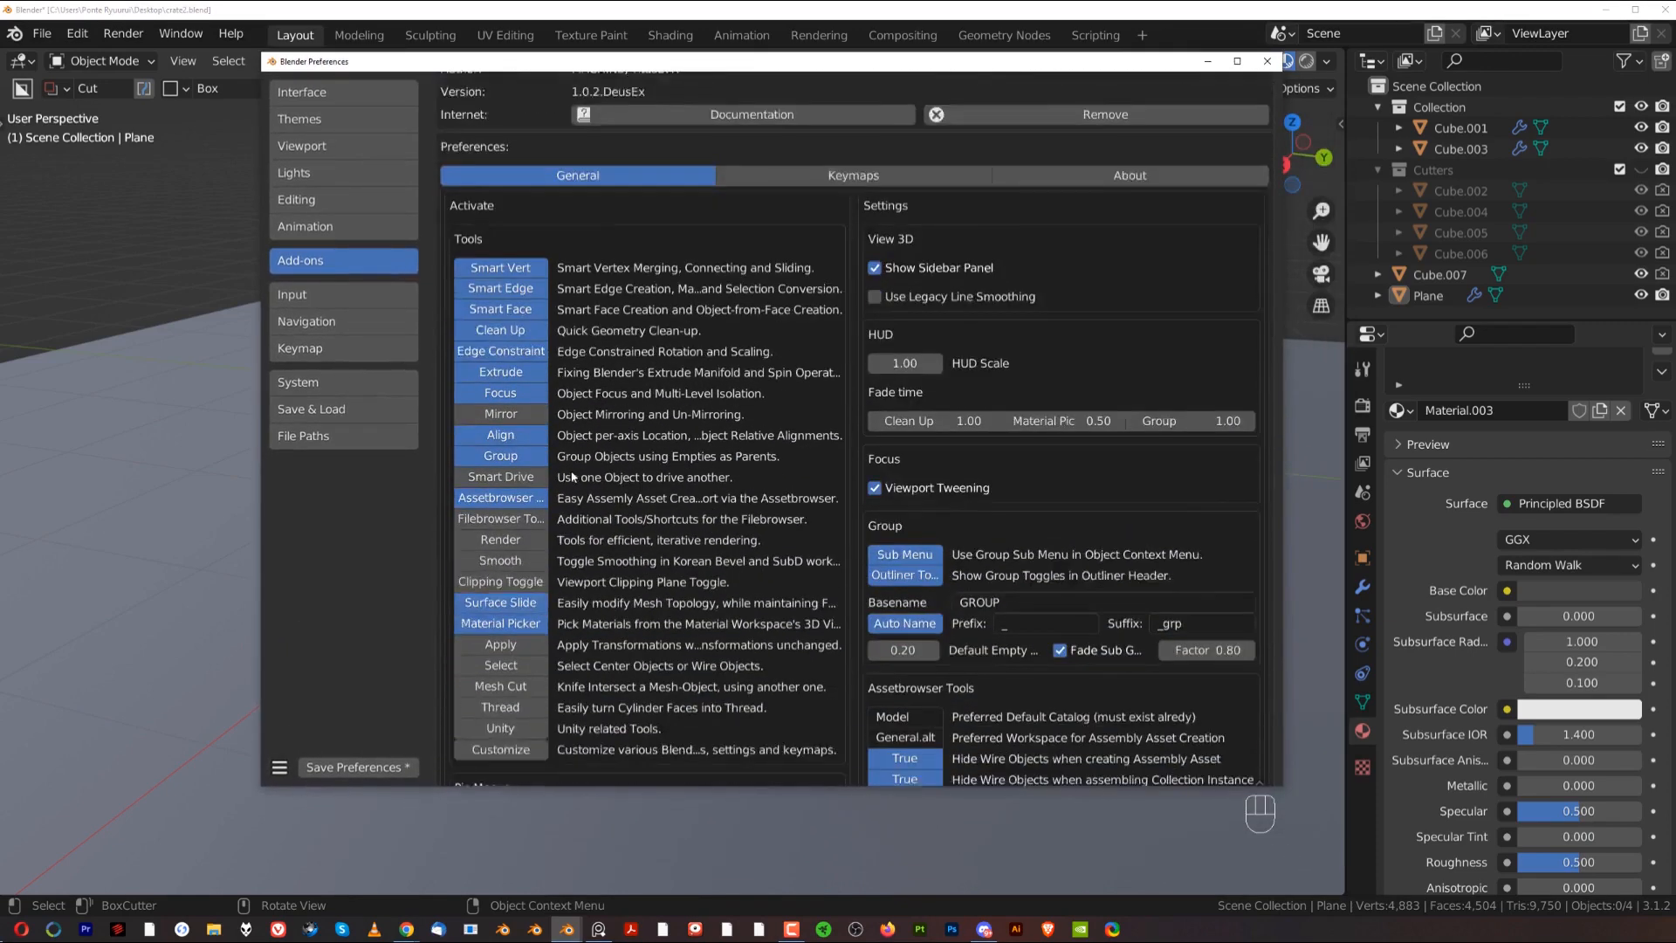
scroll(559, 511, down, 4)
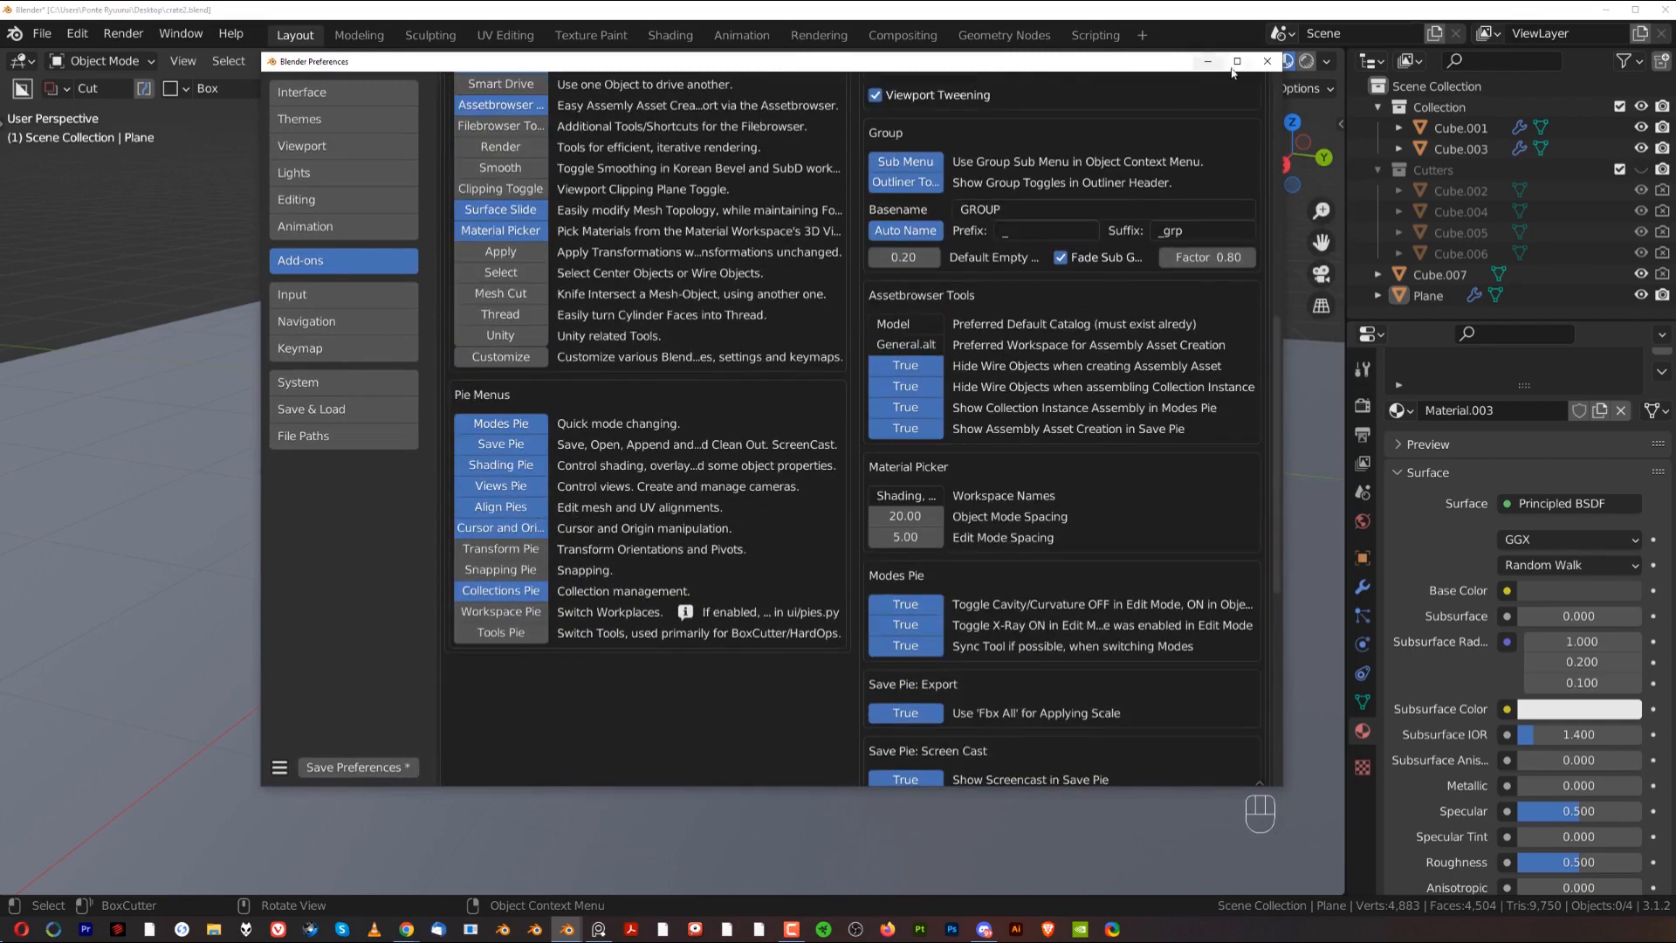
click(1267, 61)
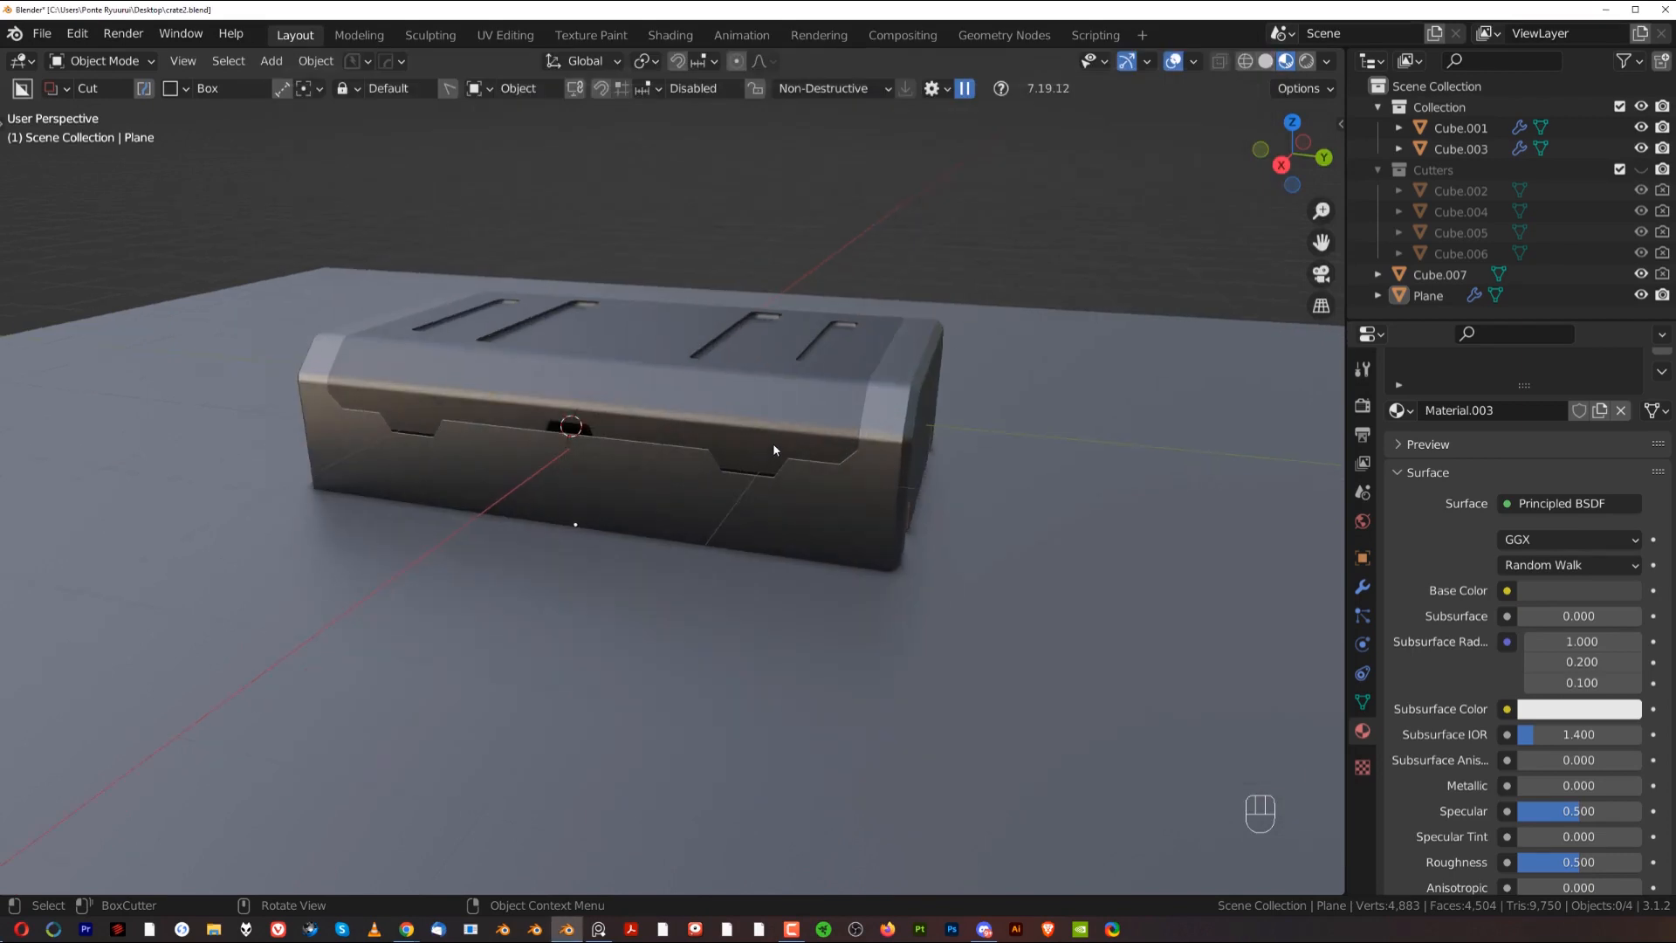
Step: Create a camera matching the current view of the crate with Smart View Cam
key(Page_Down)
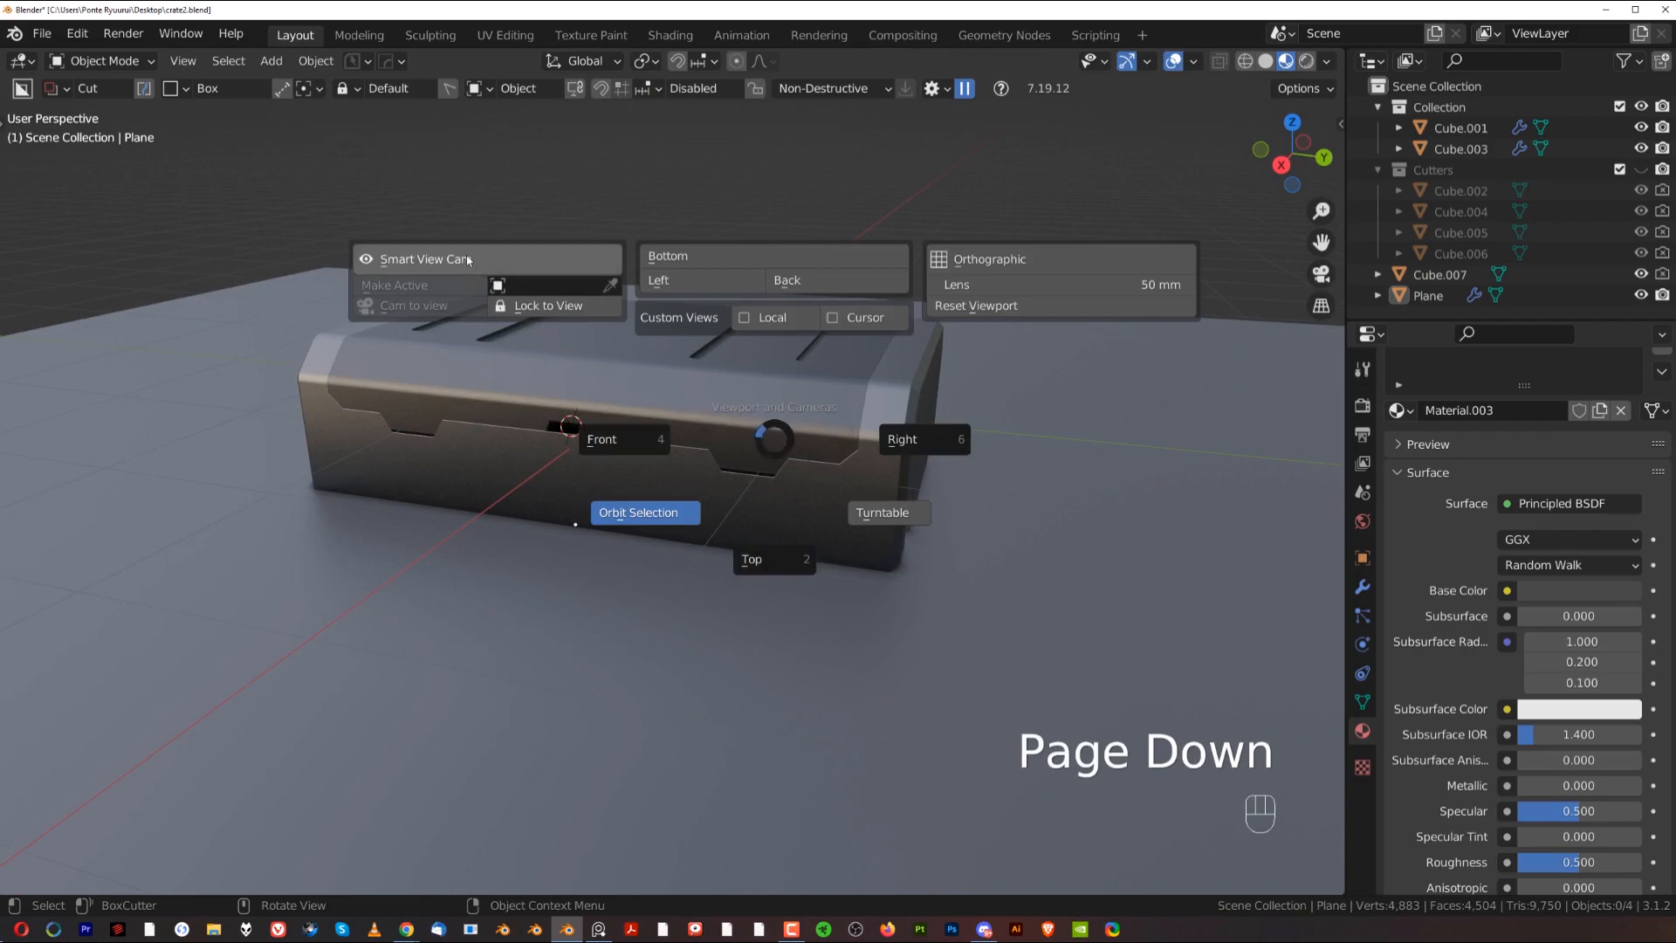
click(489, 260)
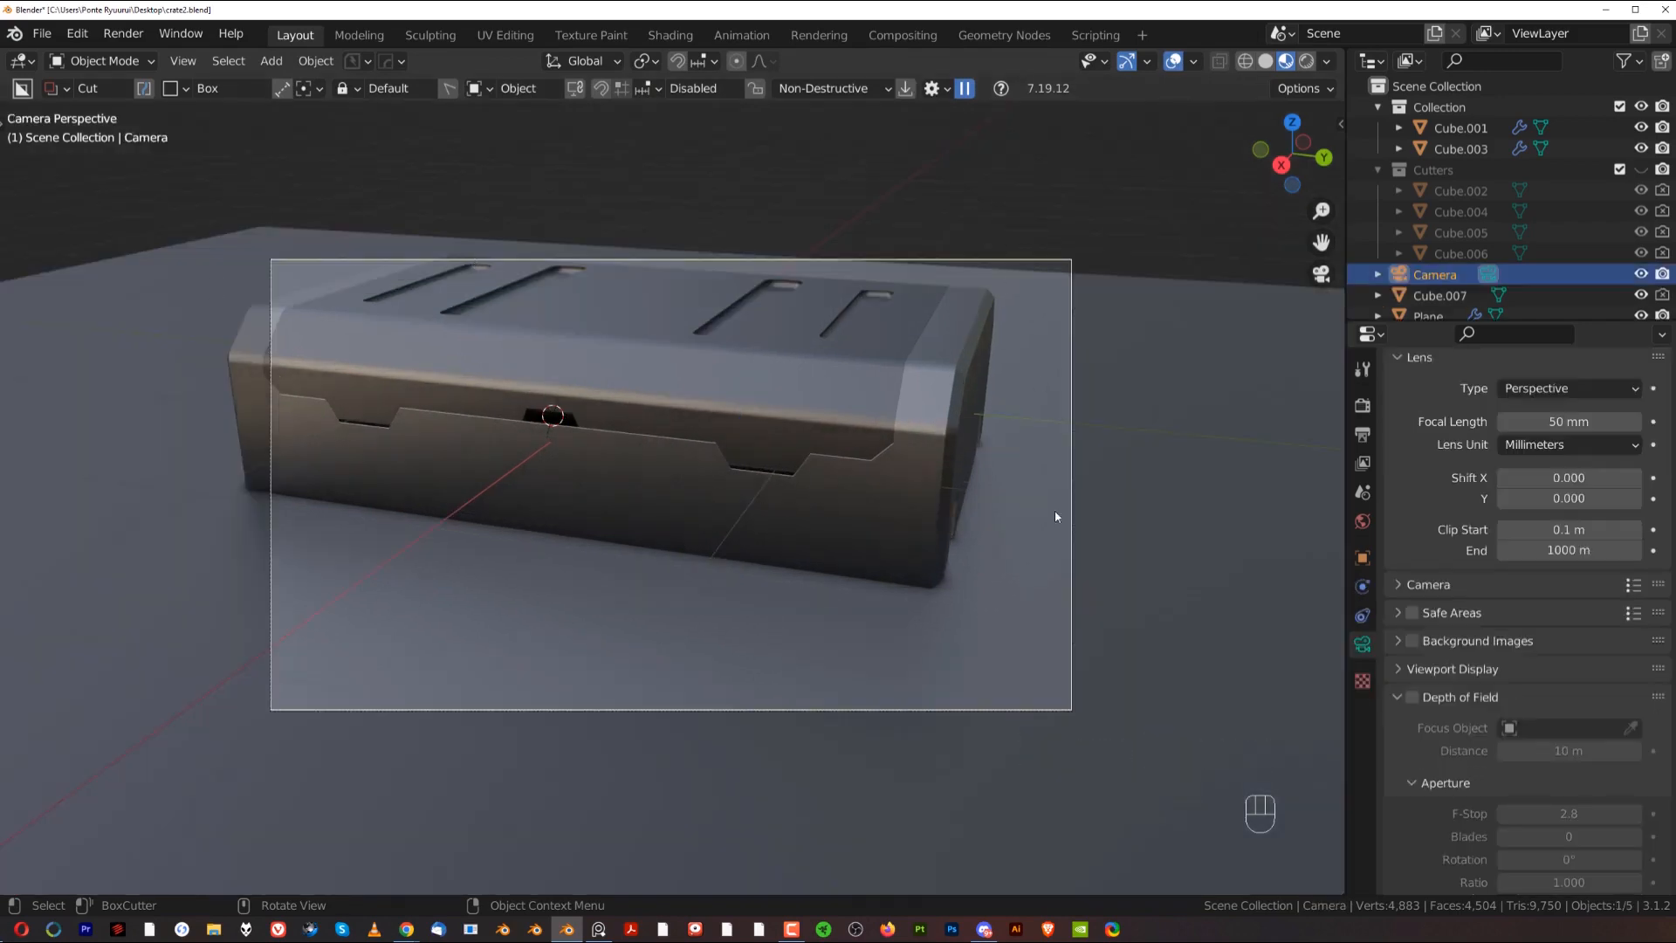
scroll(780, 464, up, 2)
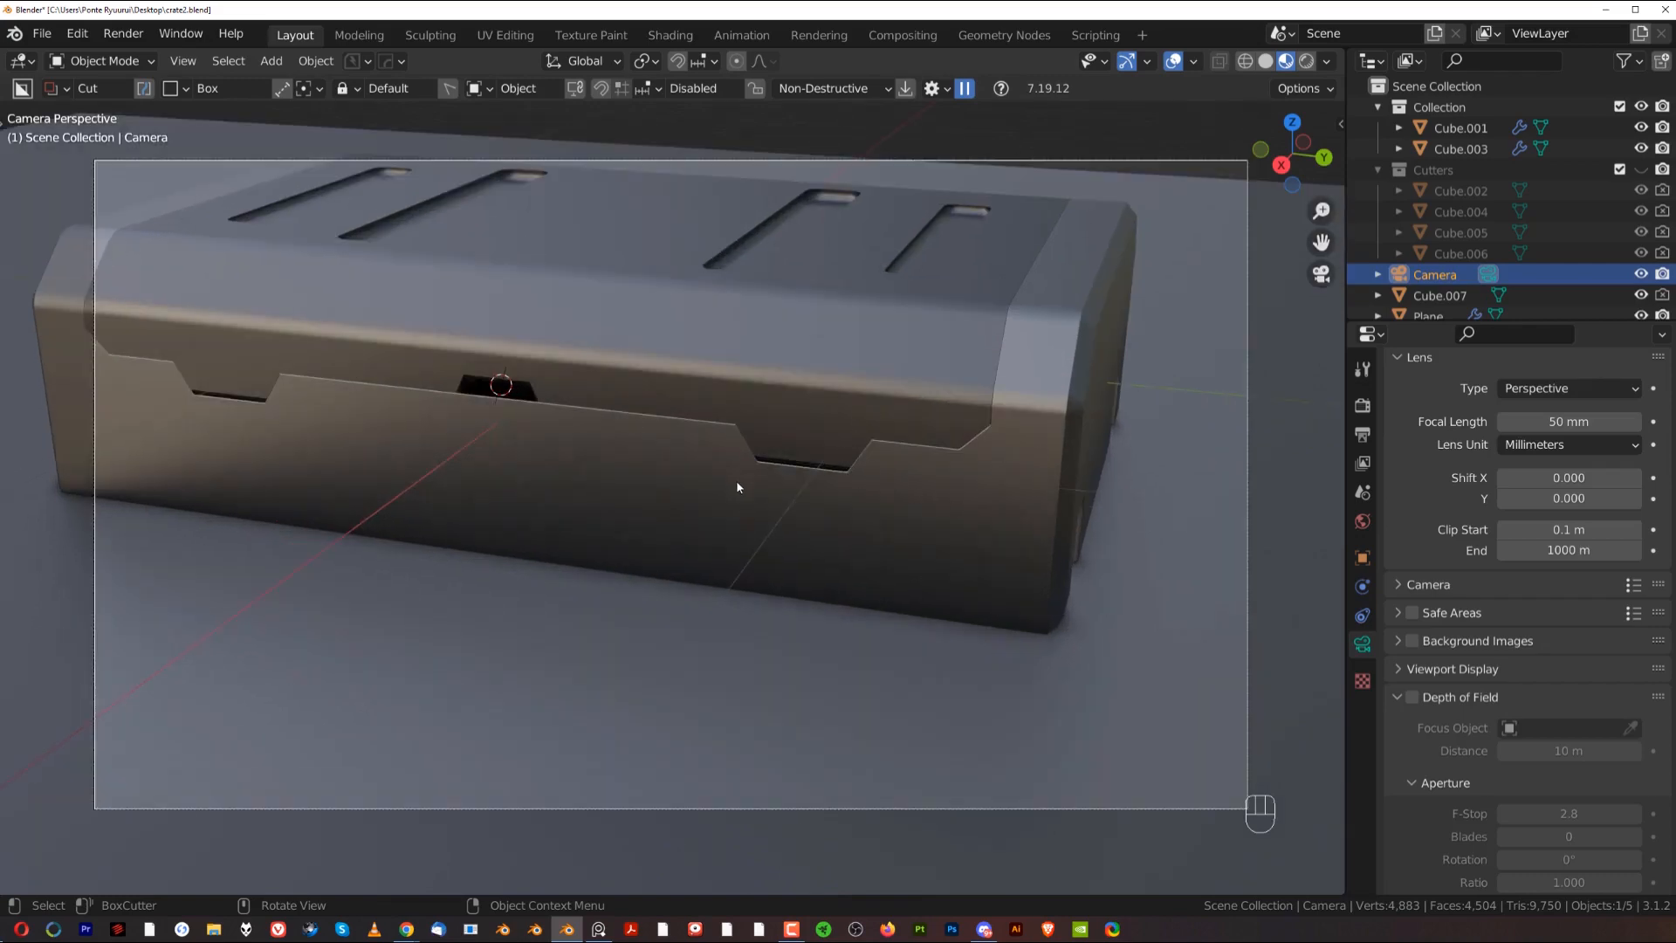
scroll(738, 487, down, 2)
Step: Reframe the whole crate from a low front-corner angle inside the camera frame by temporarily locking the camera to the view
key(Page_Down)
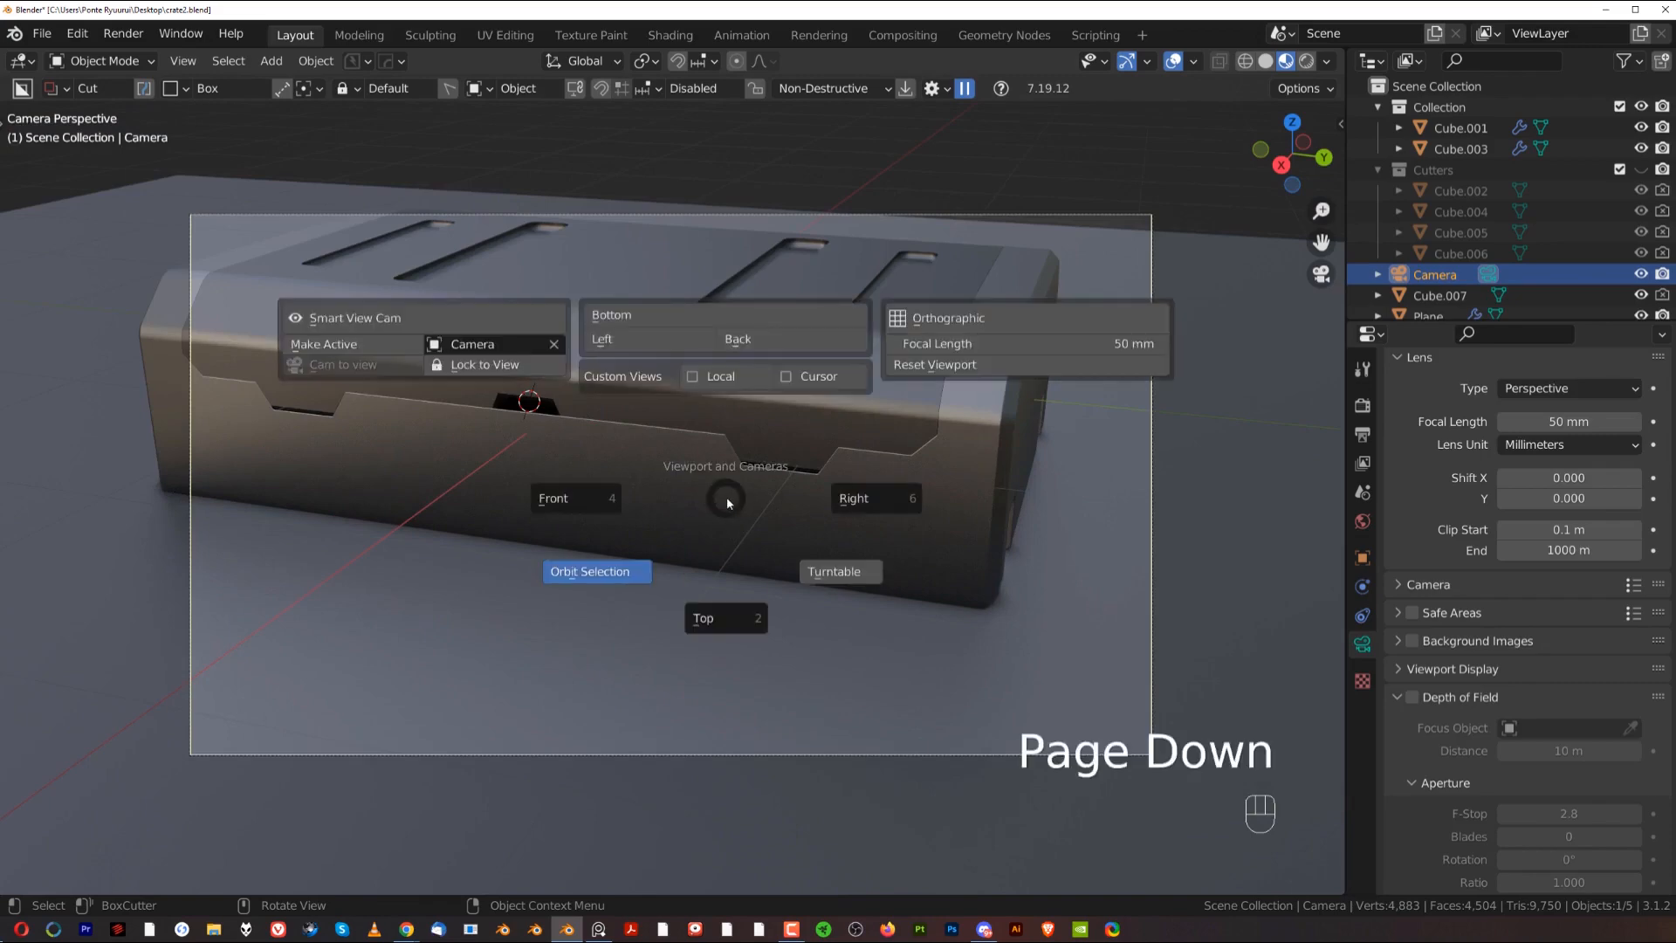
scroll(576, 365, up, 1)
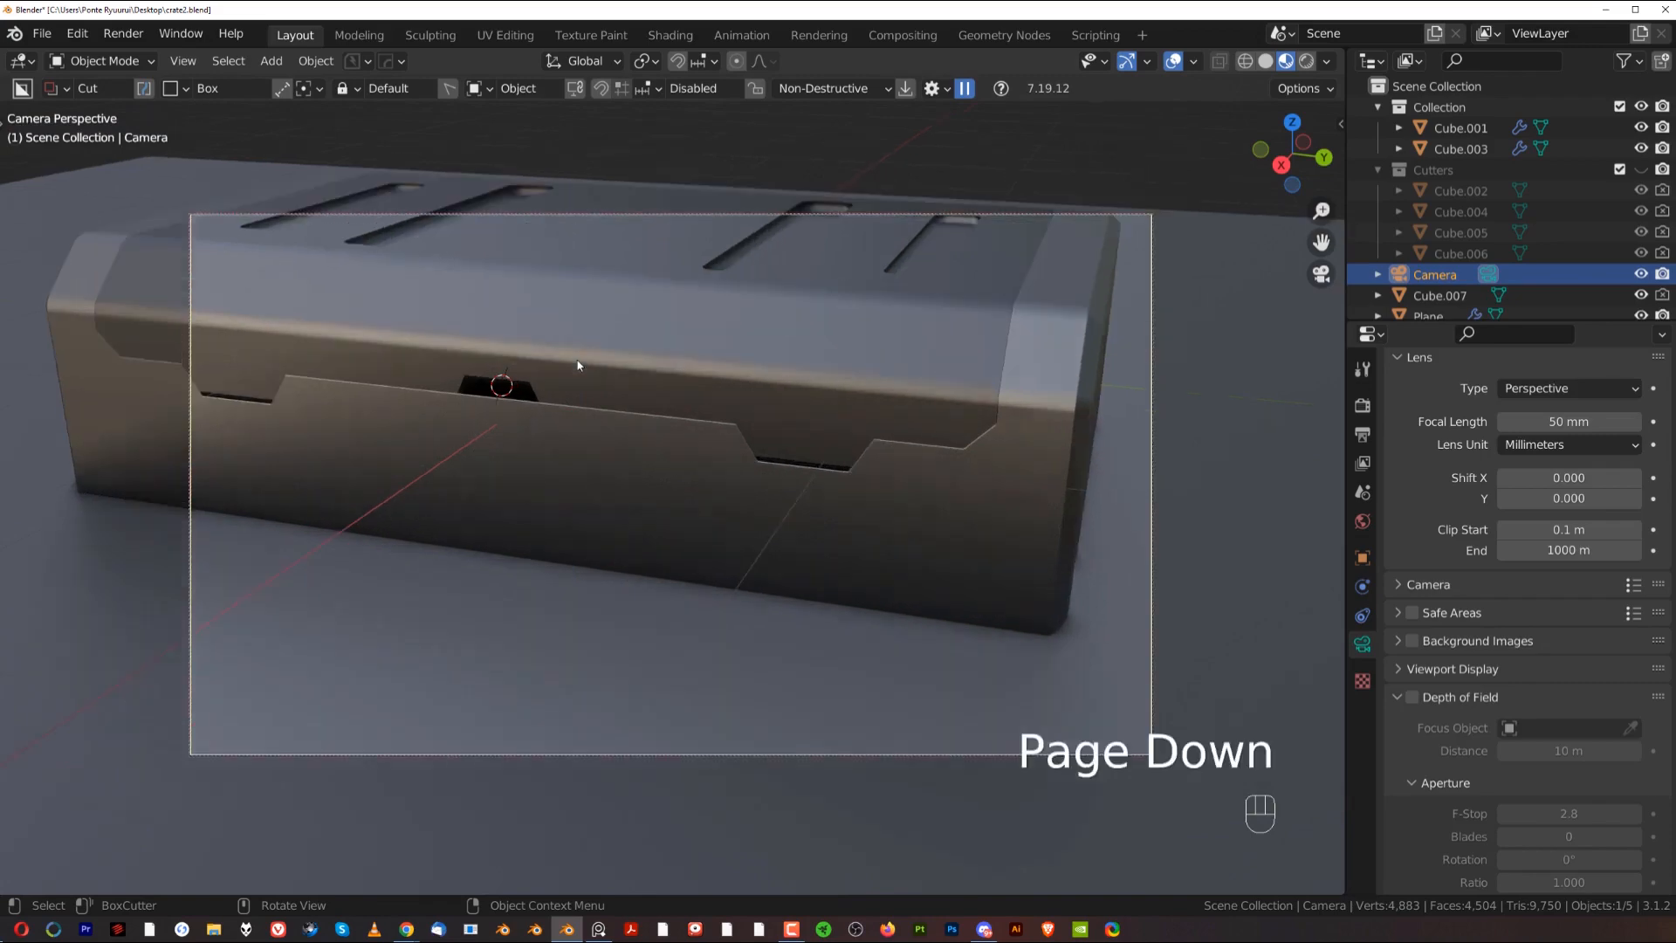
click(580, 363)
scroll(579, 387, down, 2)
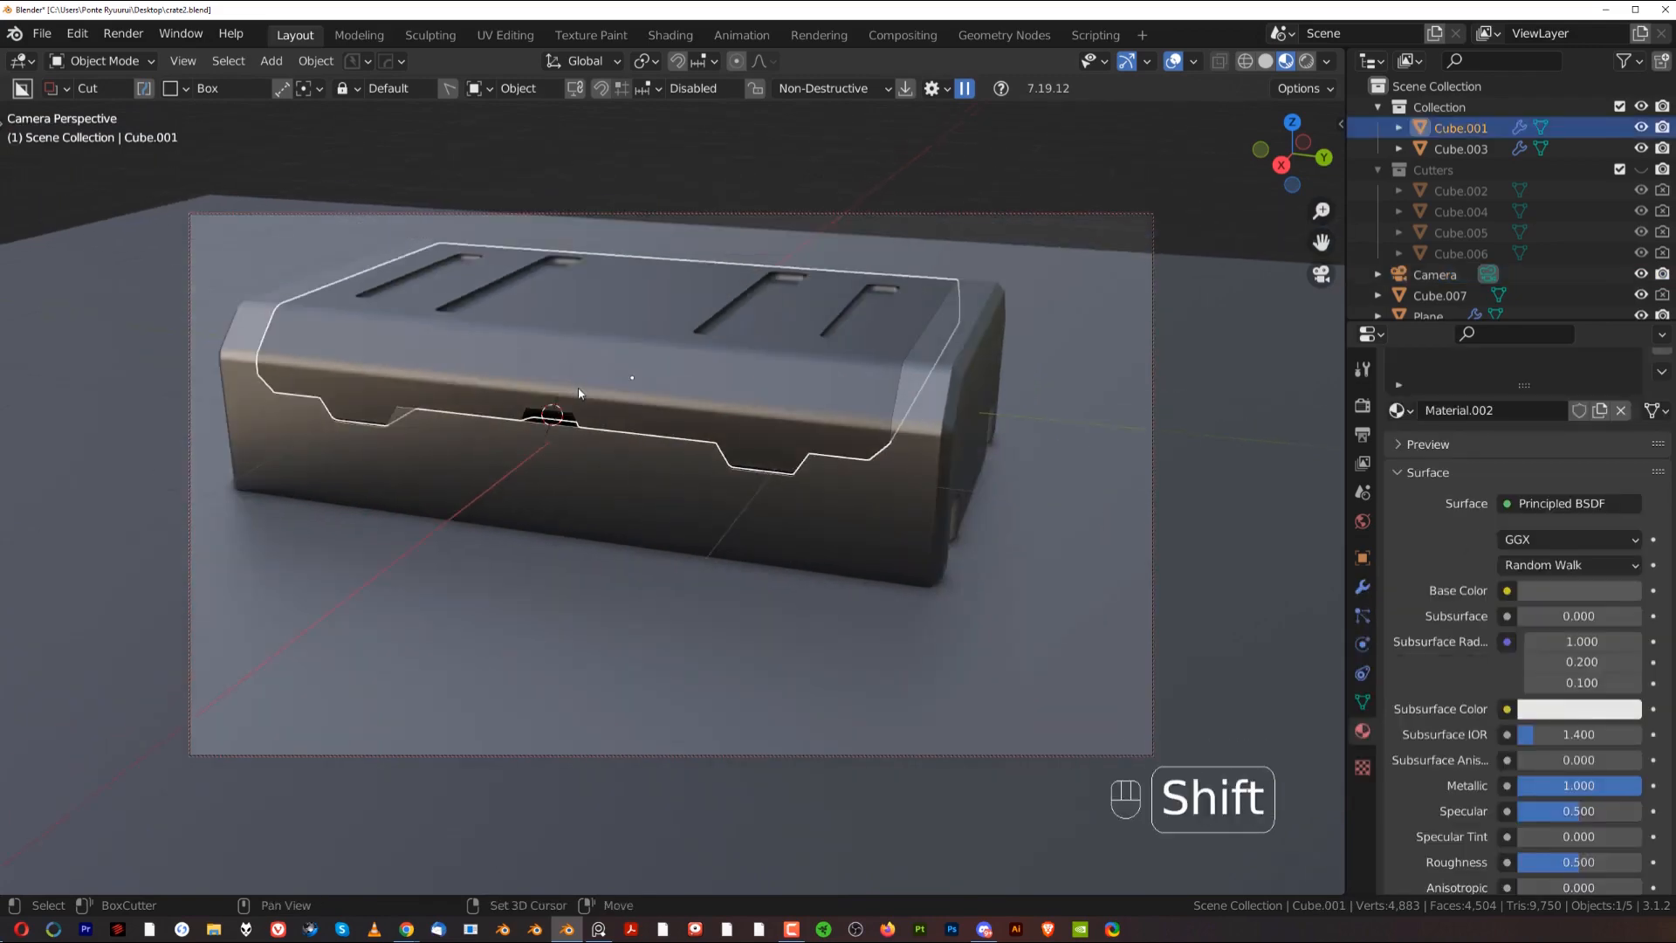
mouse_move(612, 438)
middle_down()
mouse_move(569, 416)
mouse_move(610, 425)
middle_up()
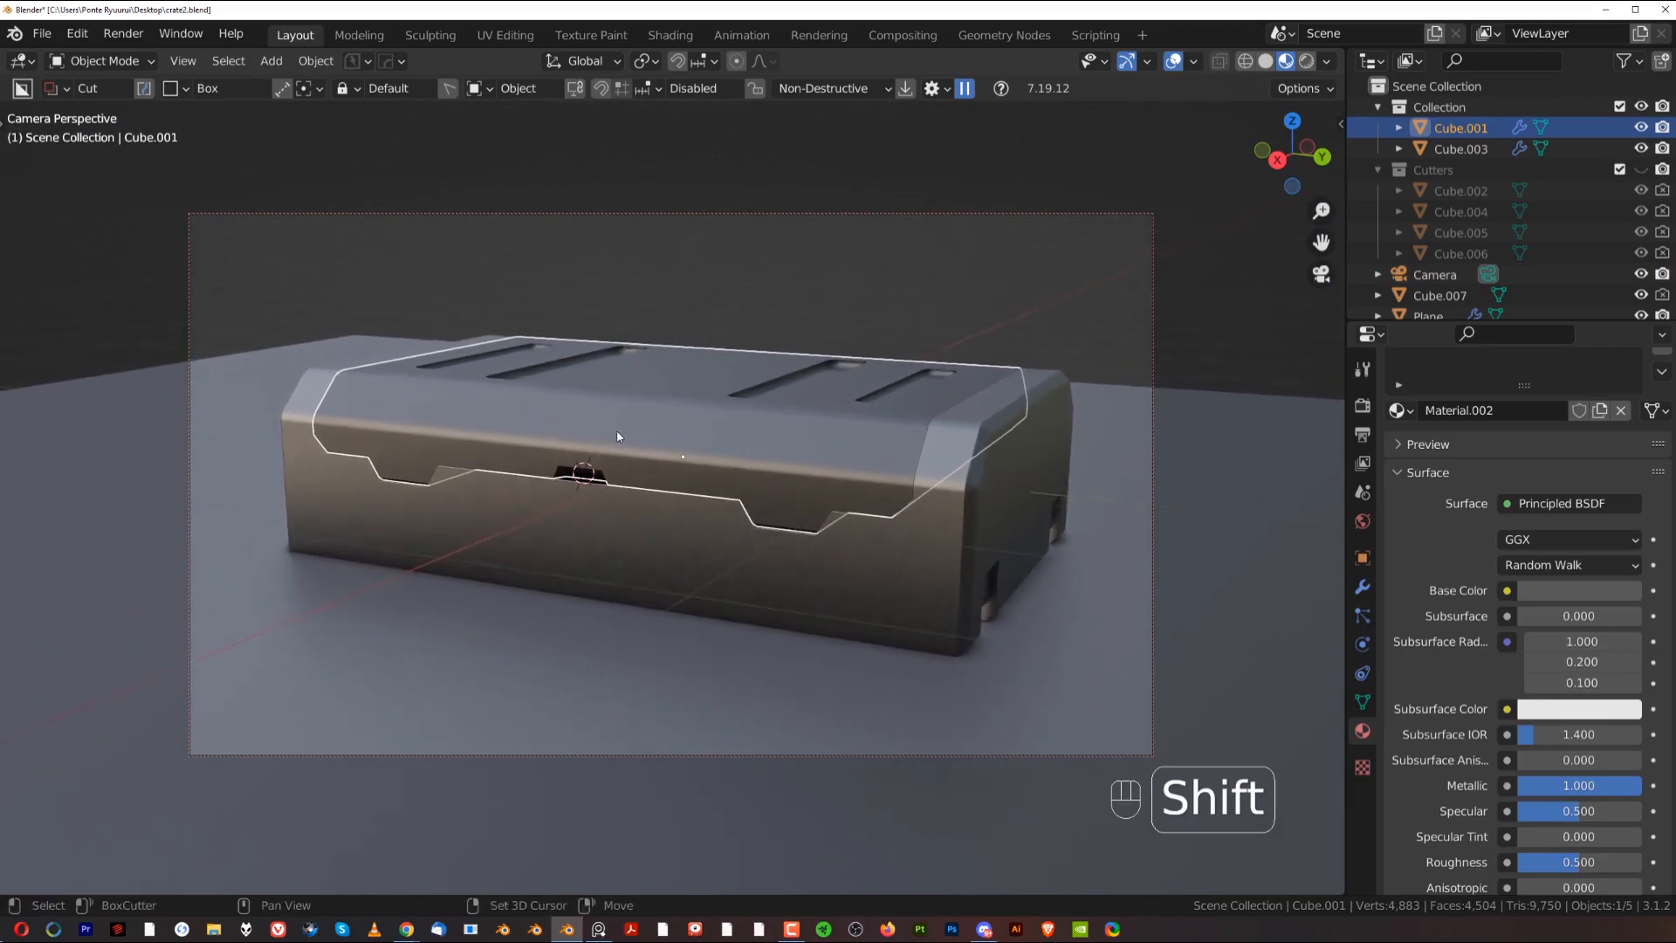
key(Page_Down)
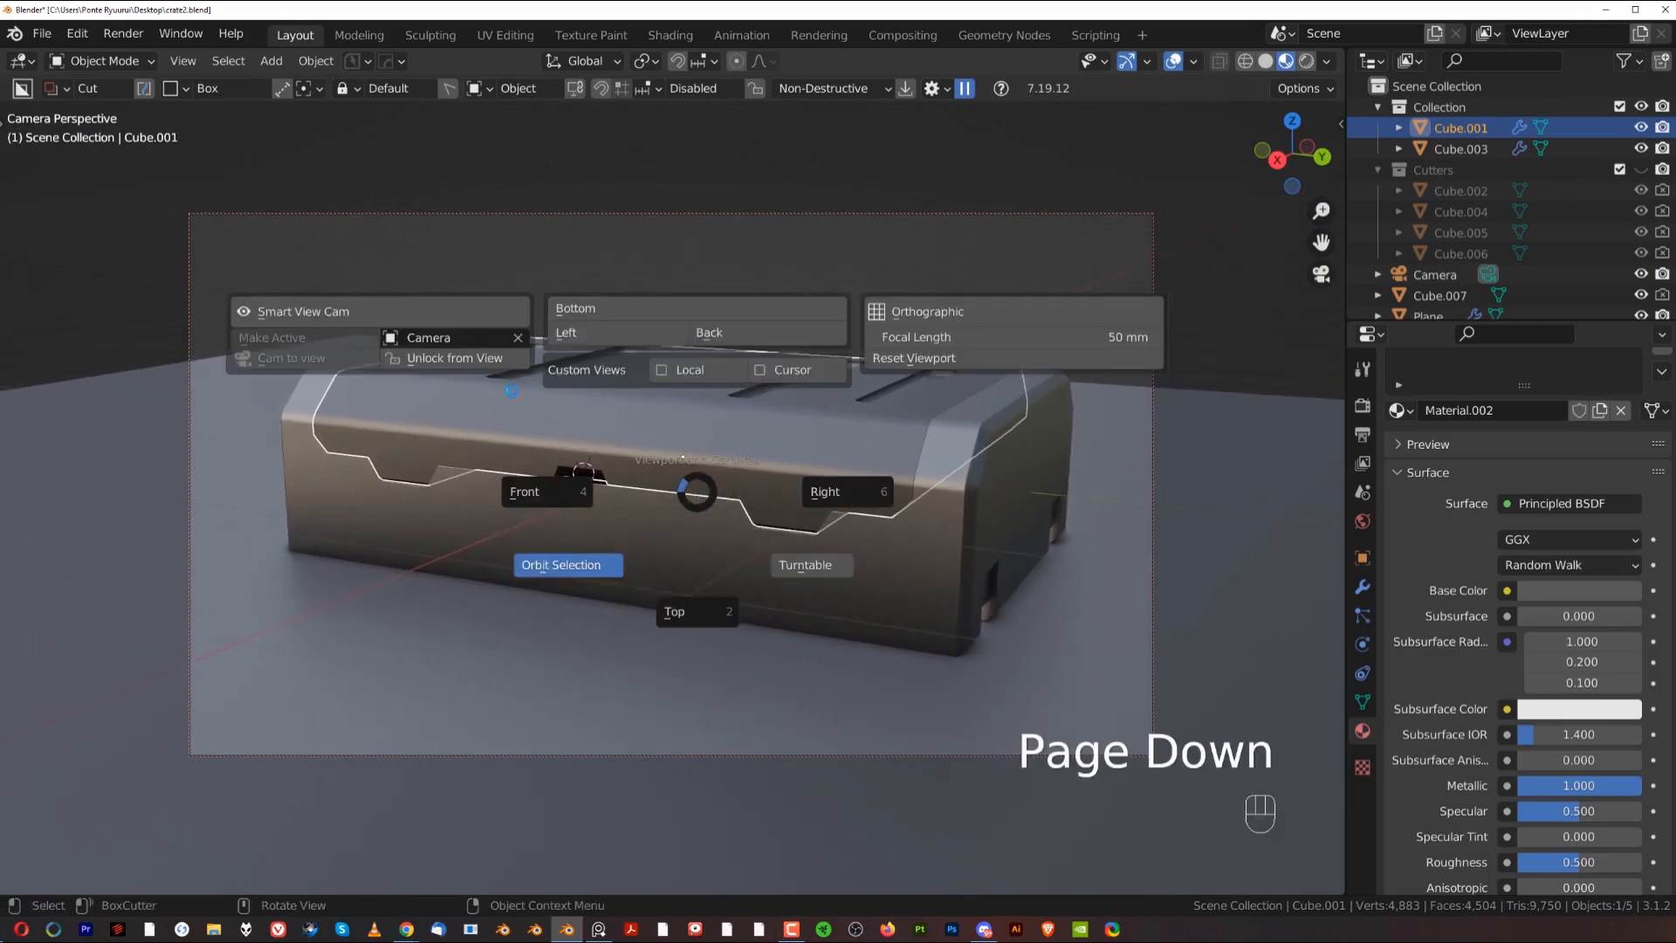
click(488, 362)
Step: Scale up the floor plane by about 10.17 so it fills the background of the camera frame
click(1072, 527)
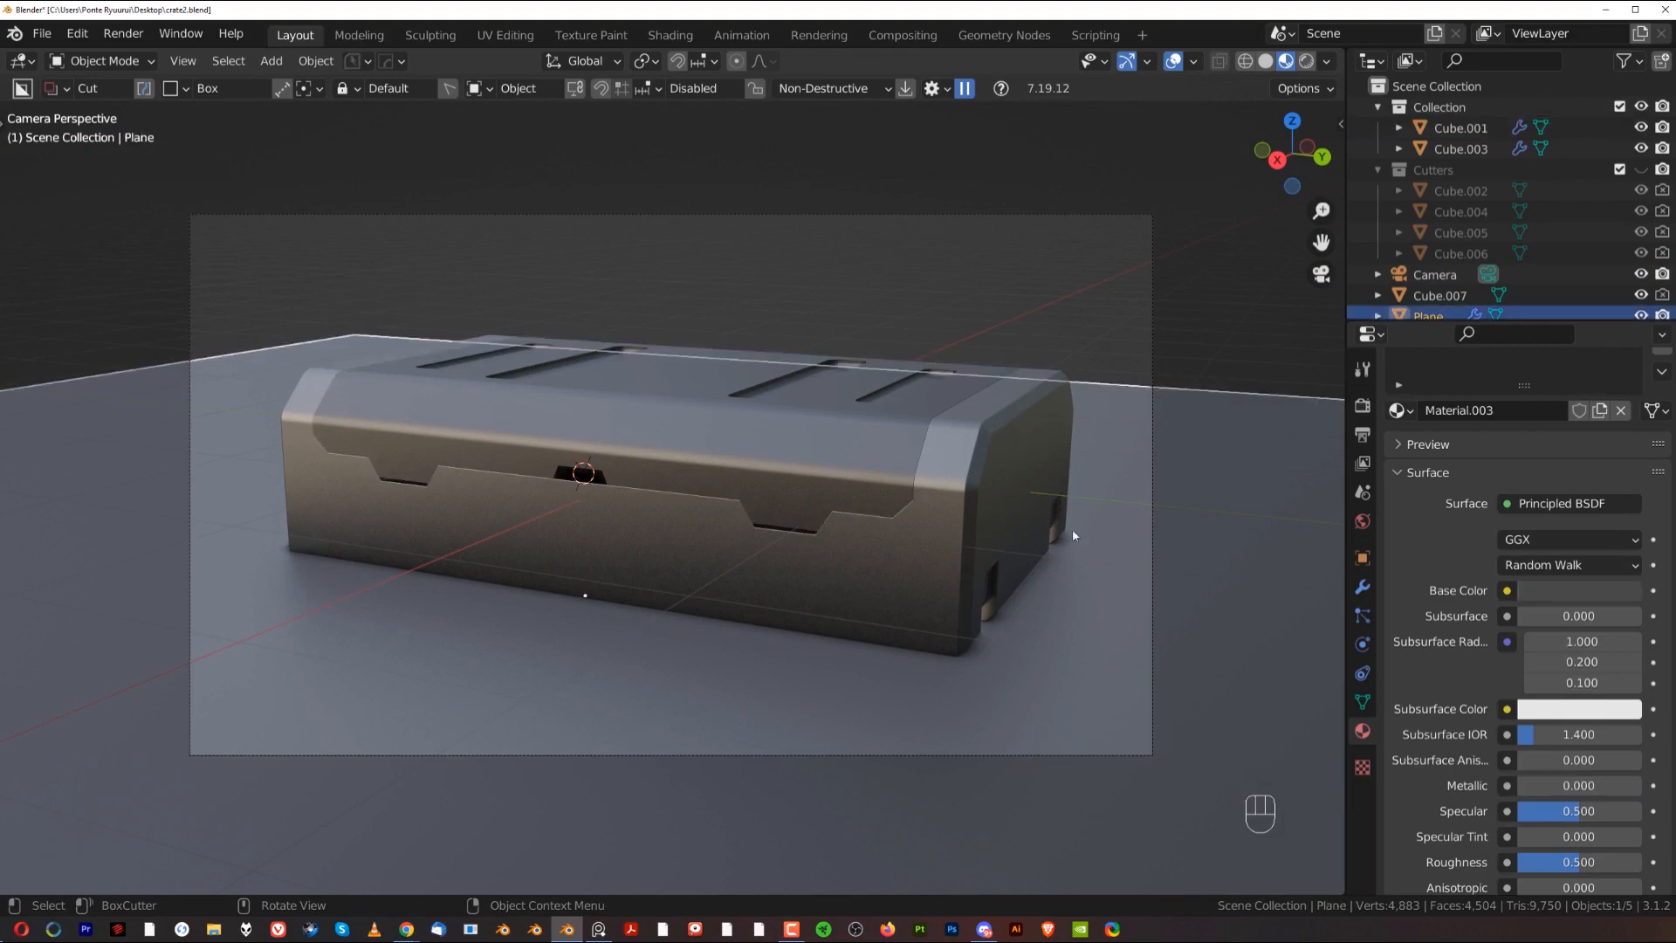
key(s)
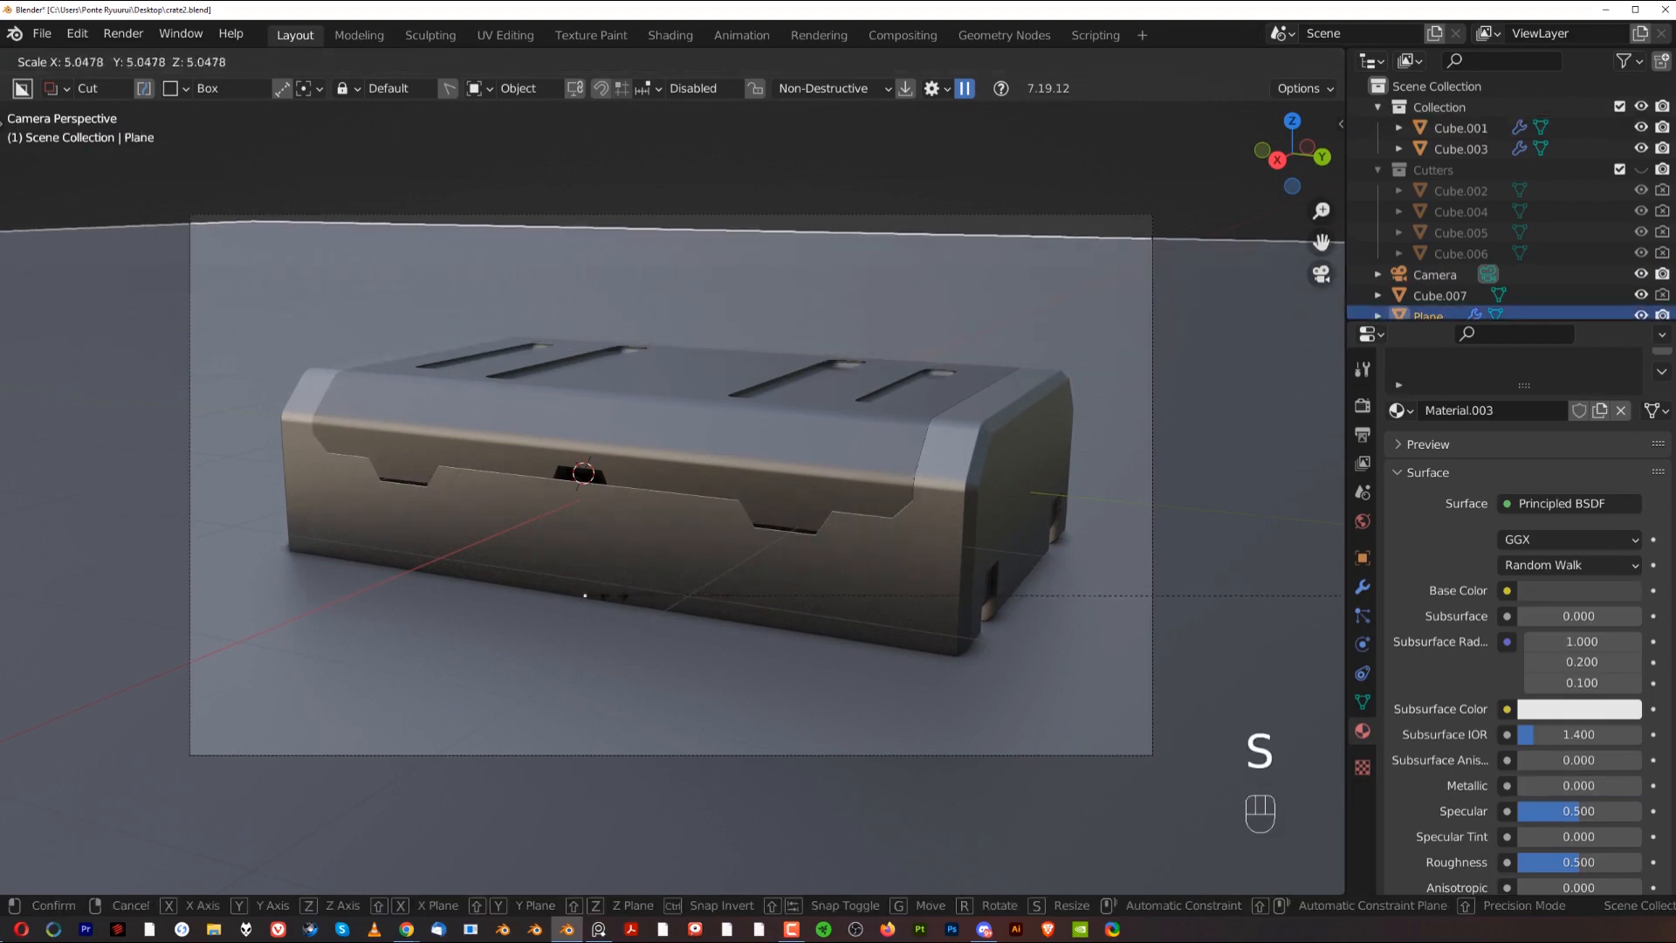
click(661, 484)
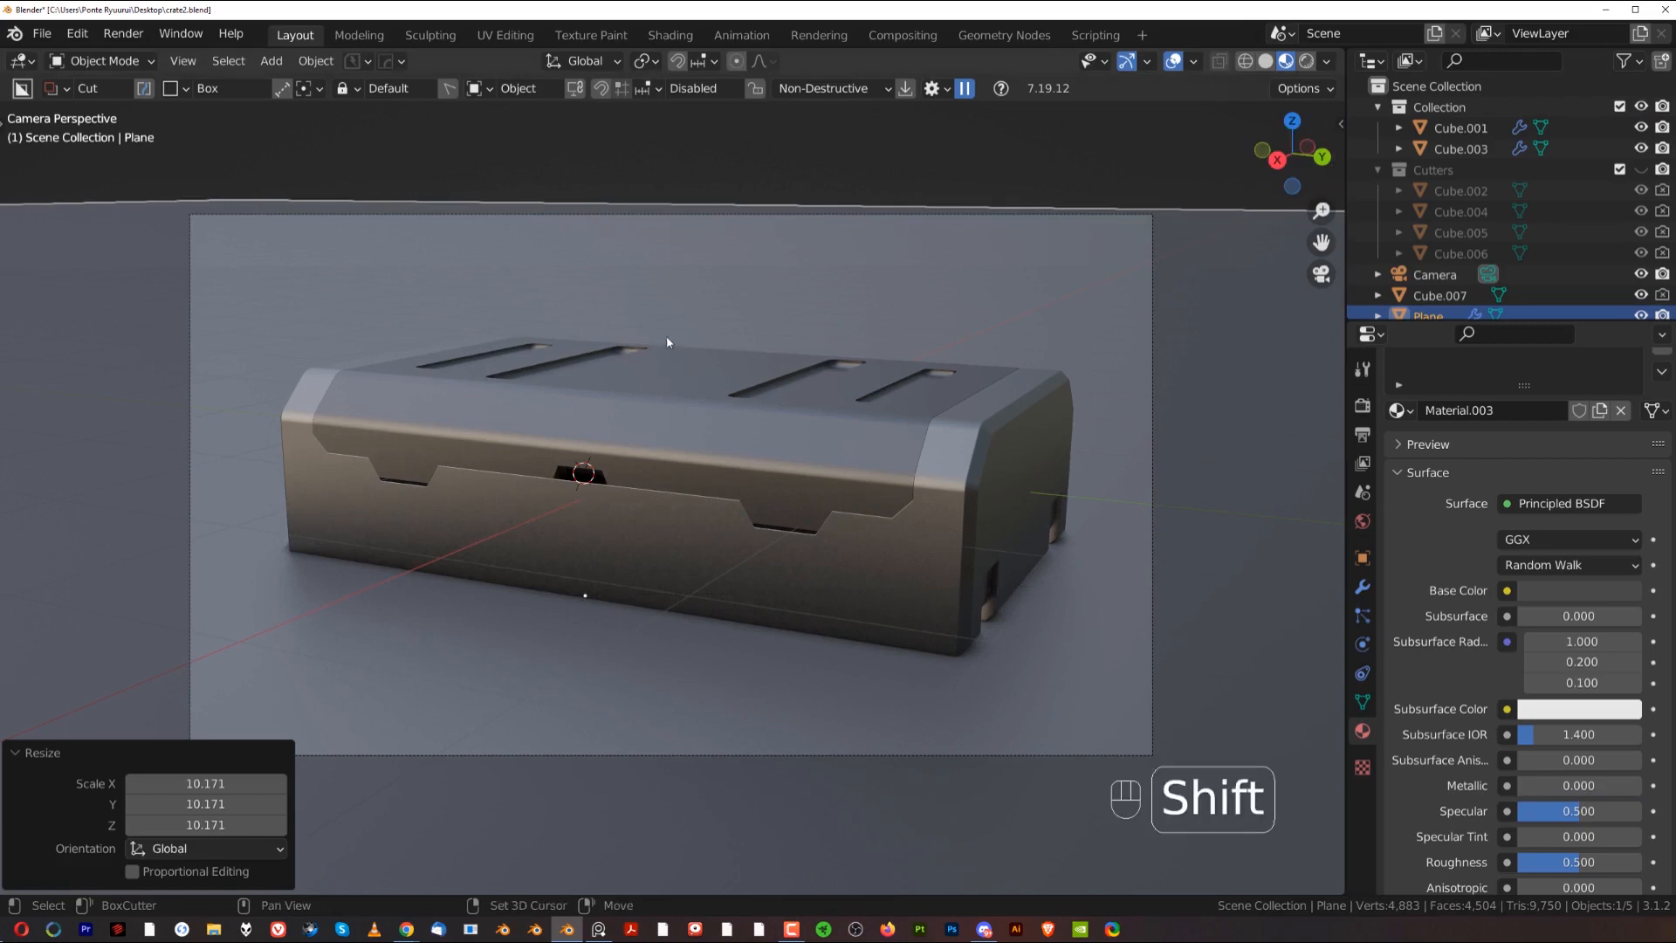
Step: Switch the viewport to Rendered shading to preview the crate through the camera
shift+middle_drag(759, 432, 762, 433)
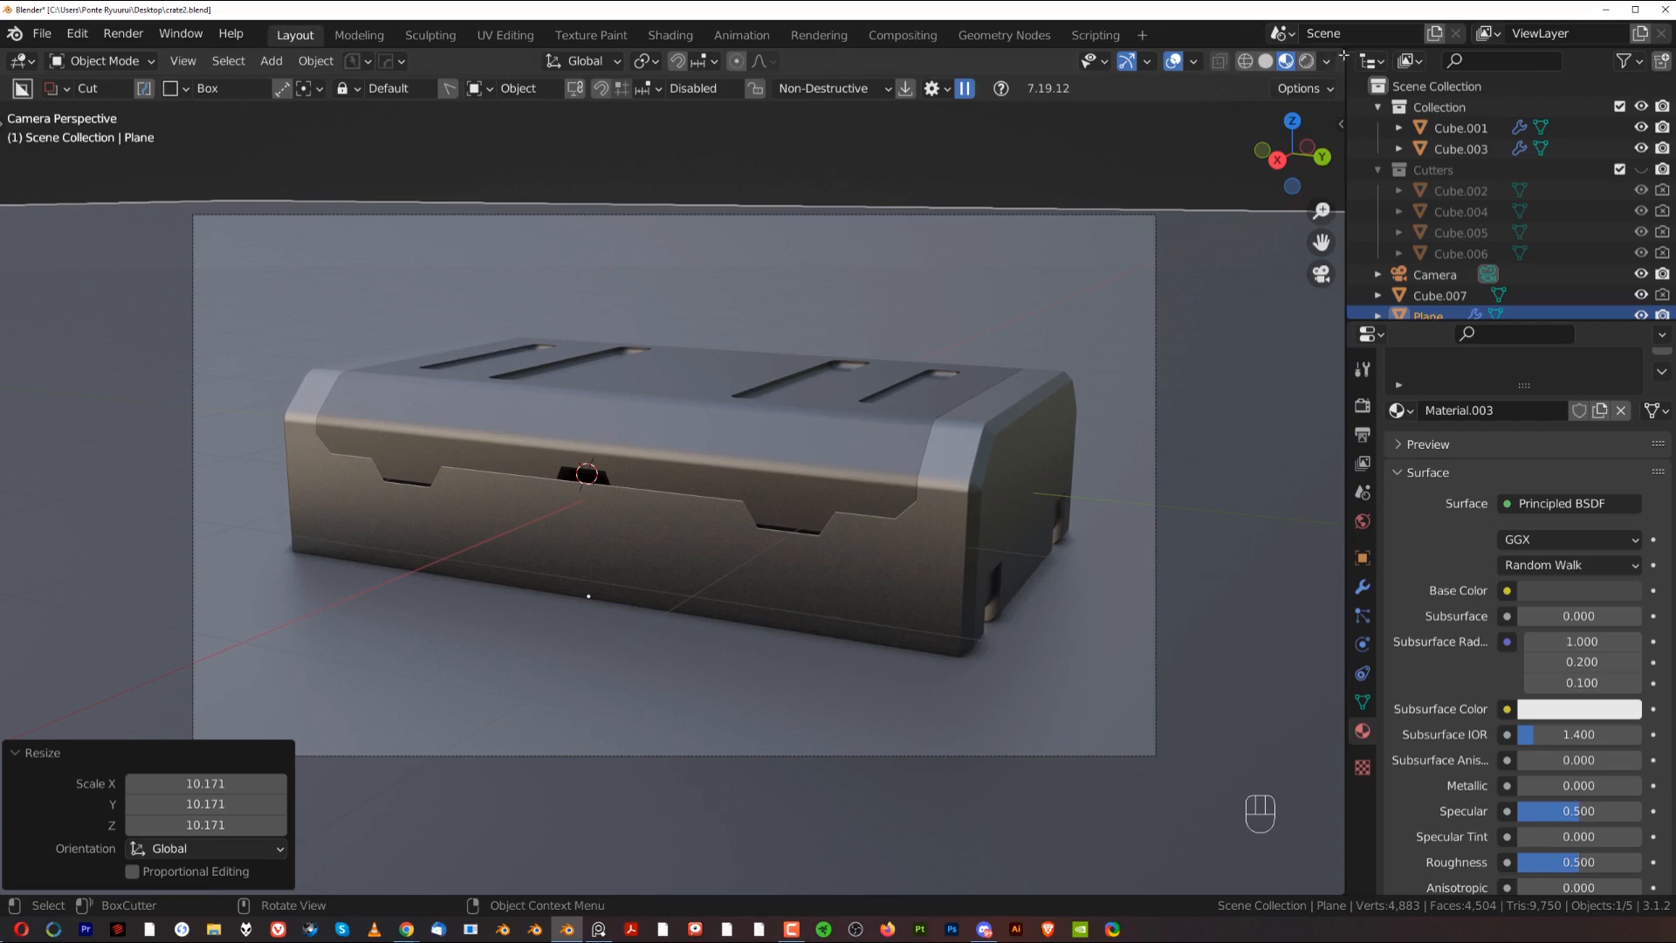
click(1307, 62)
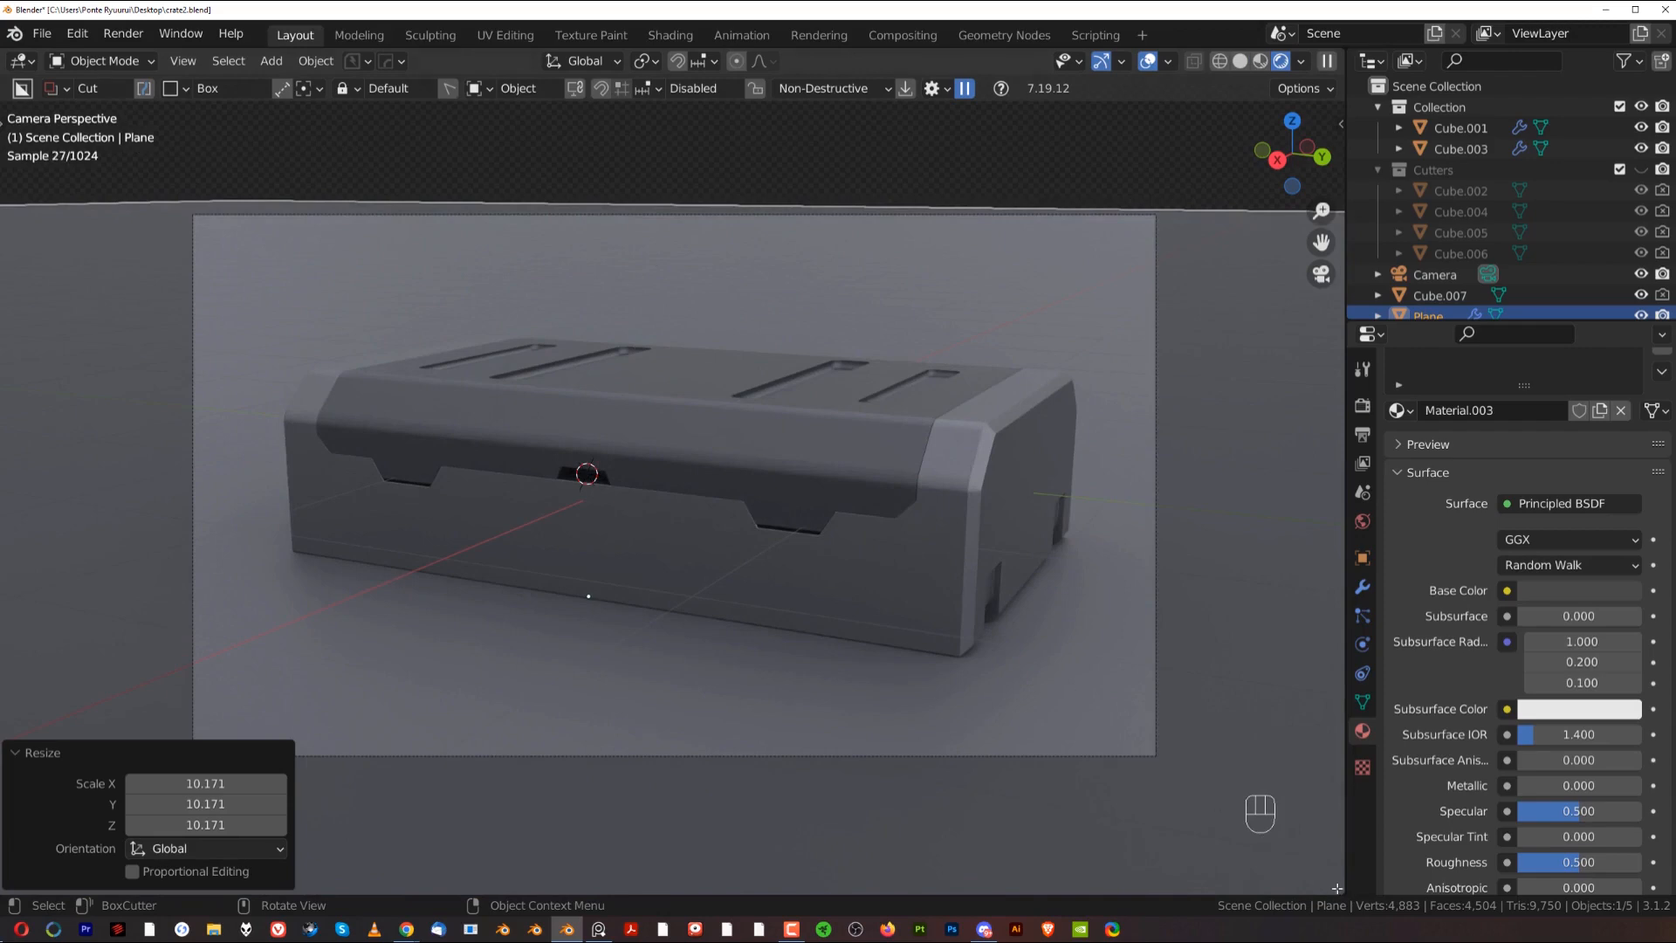
Step: Split the viewport horizontally and show the World shader nodes in a Shader Editor in the new lower area
drag(1336, 888, 1289, 487)
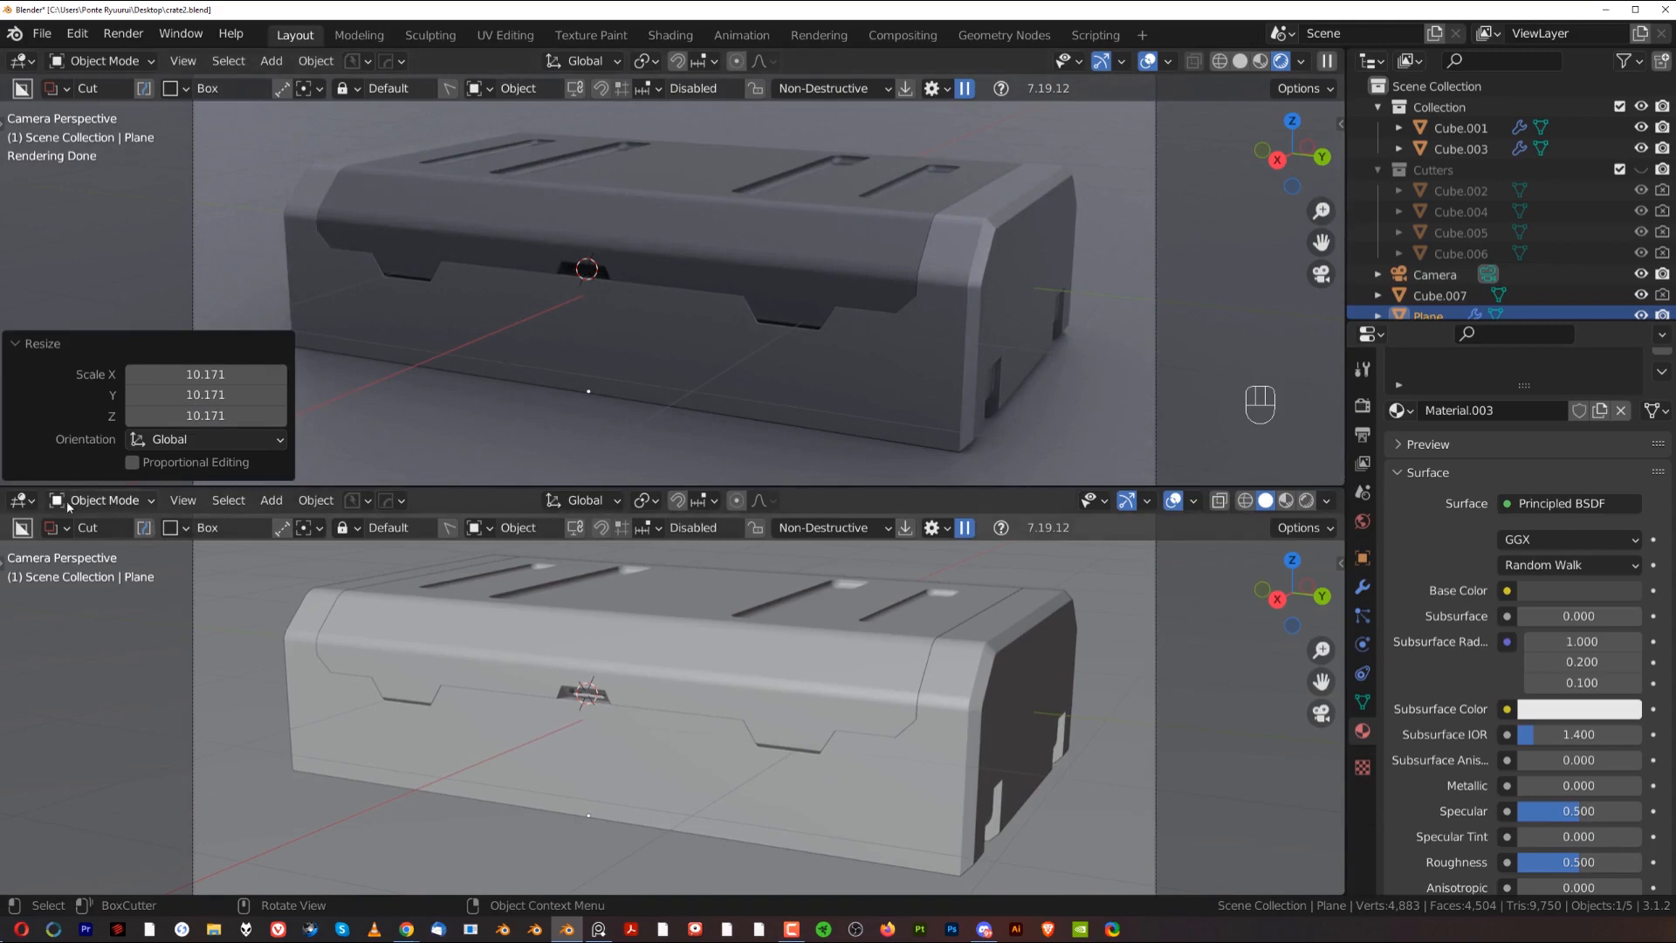
click(21, 500)
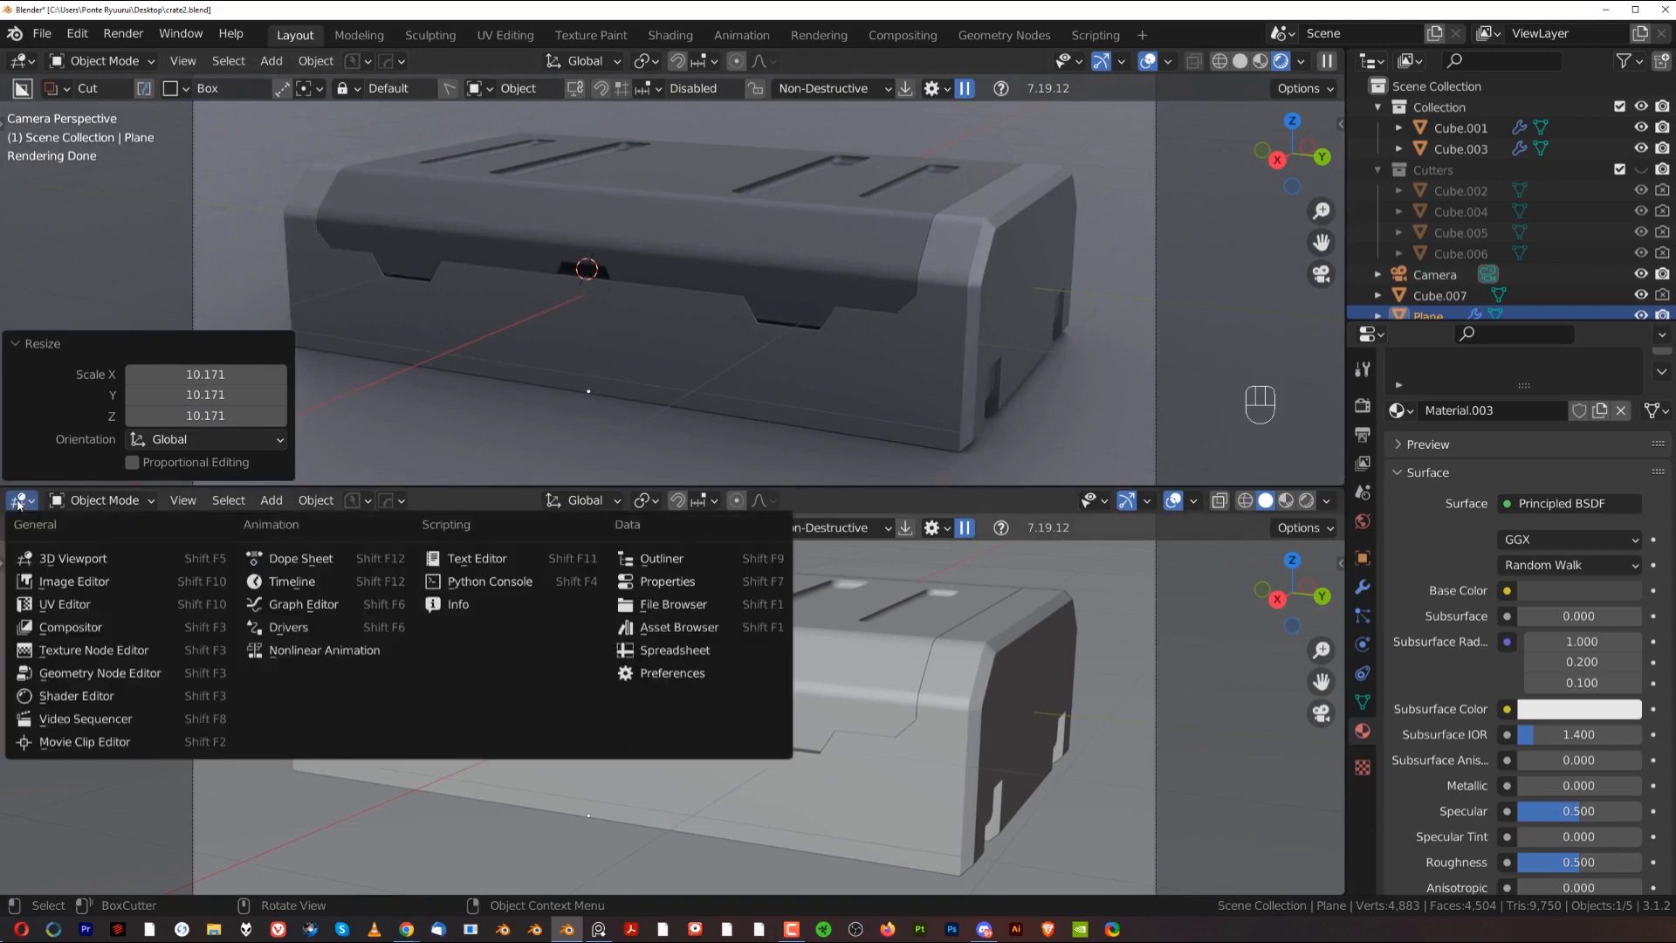
click(87, 696)
click(106, 507)
click(117, 538)
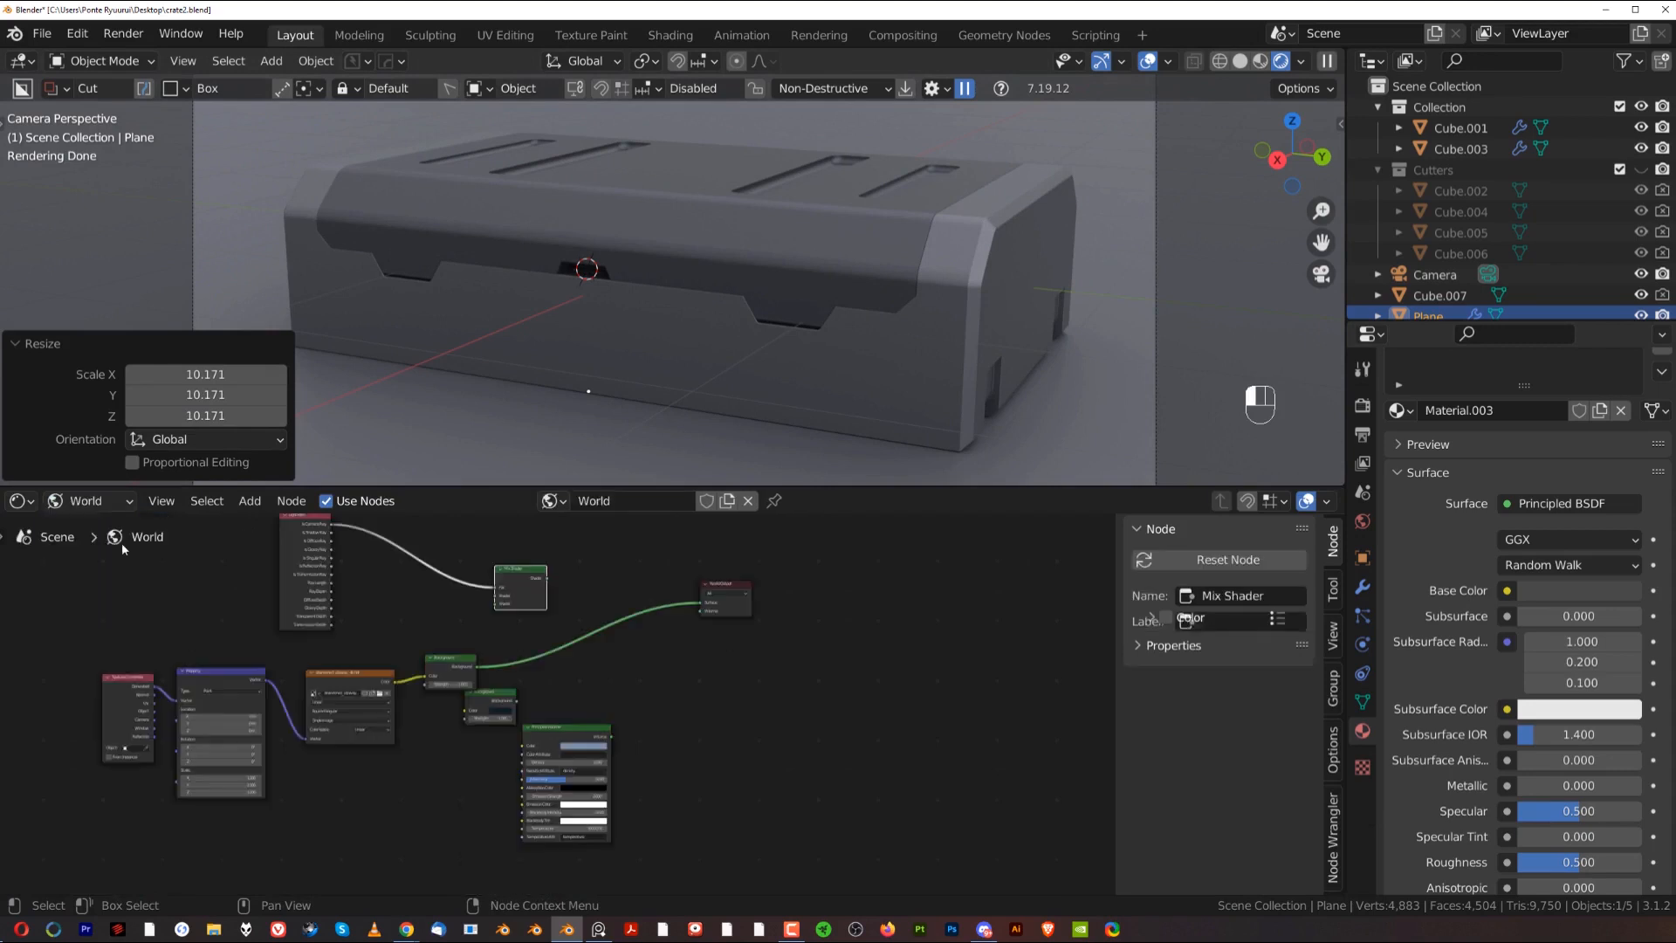
Step: Move the plain dark-blue Background node below the Mix Shader and connect it directly to the World Output surface
click(471, 717)
drag(147, 590, 792, 765)
key(Home)
scroll(666, 740, up, 2)
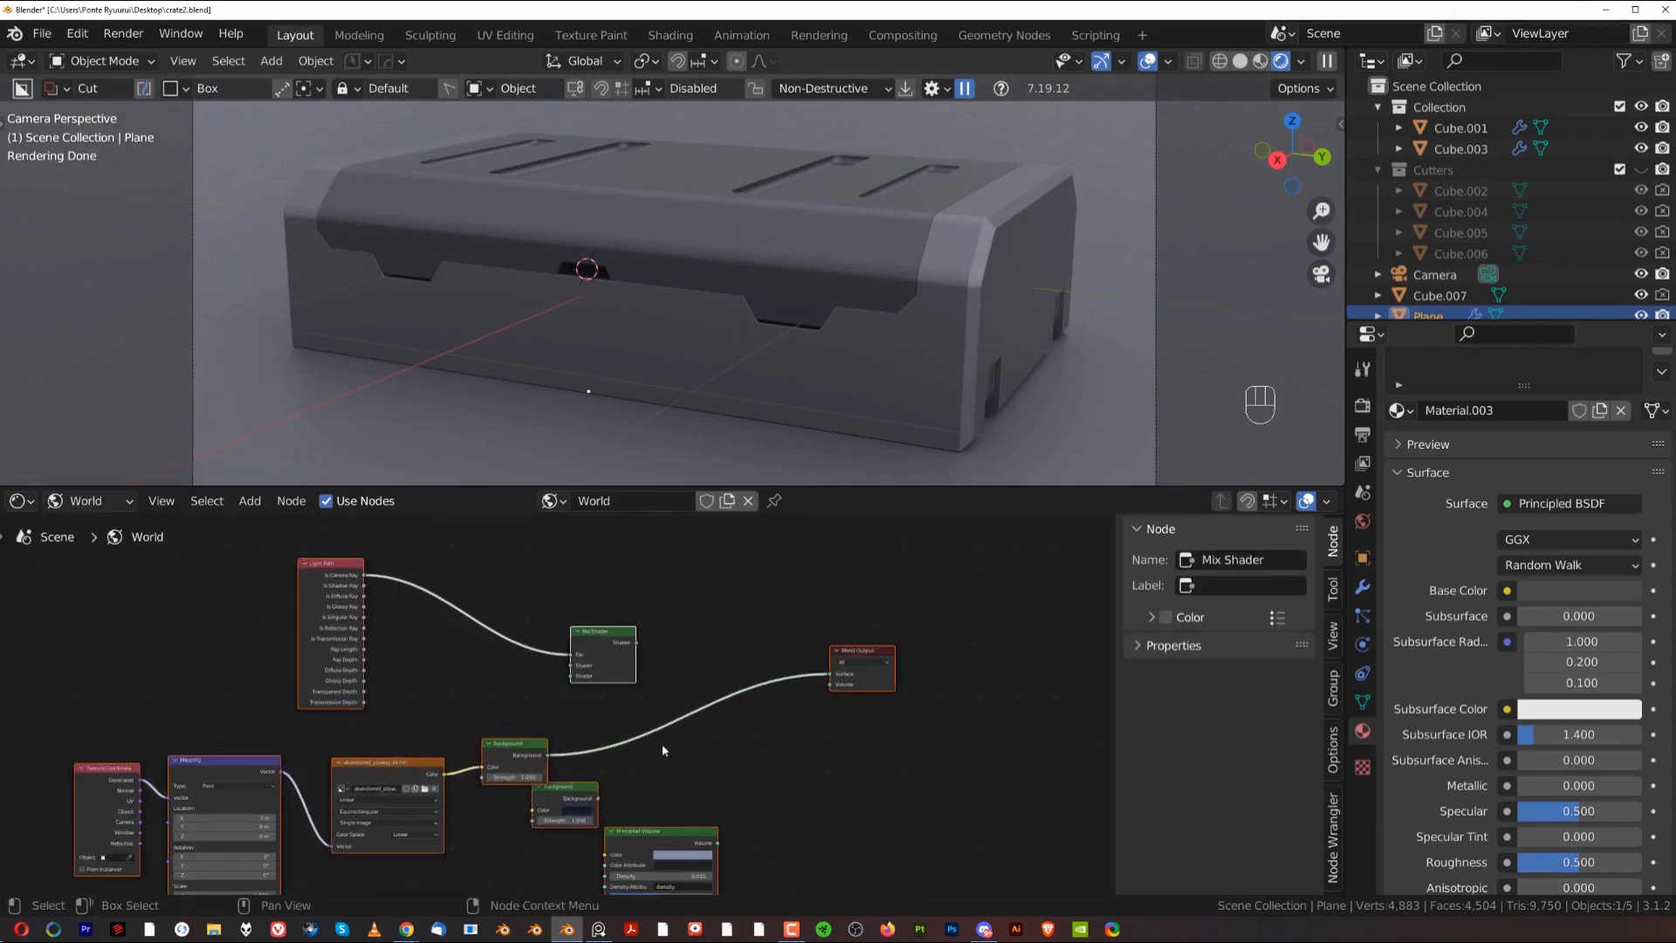
drag(585, 801, 632, 678)
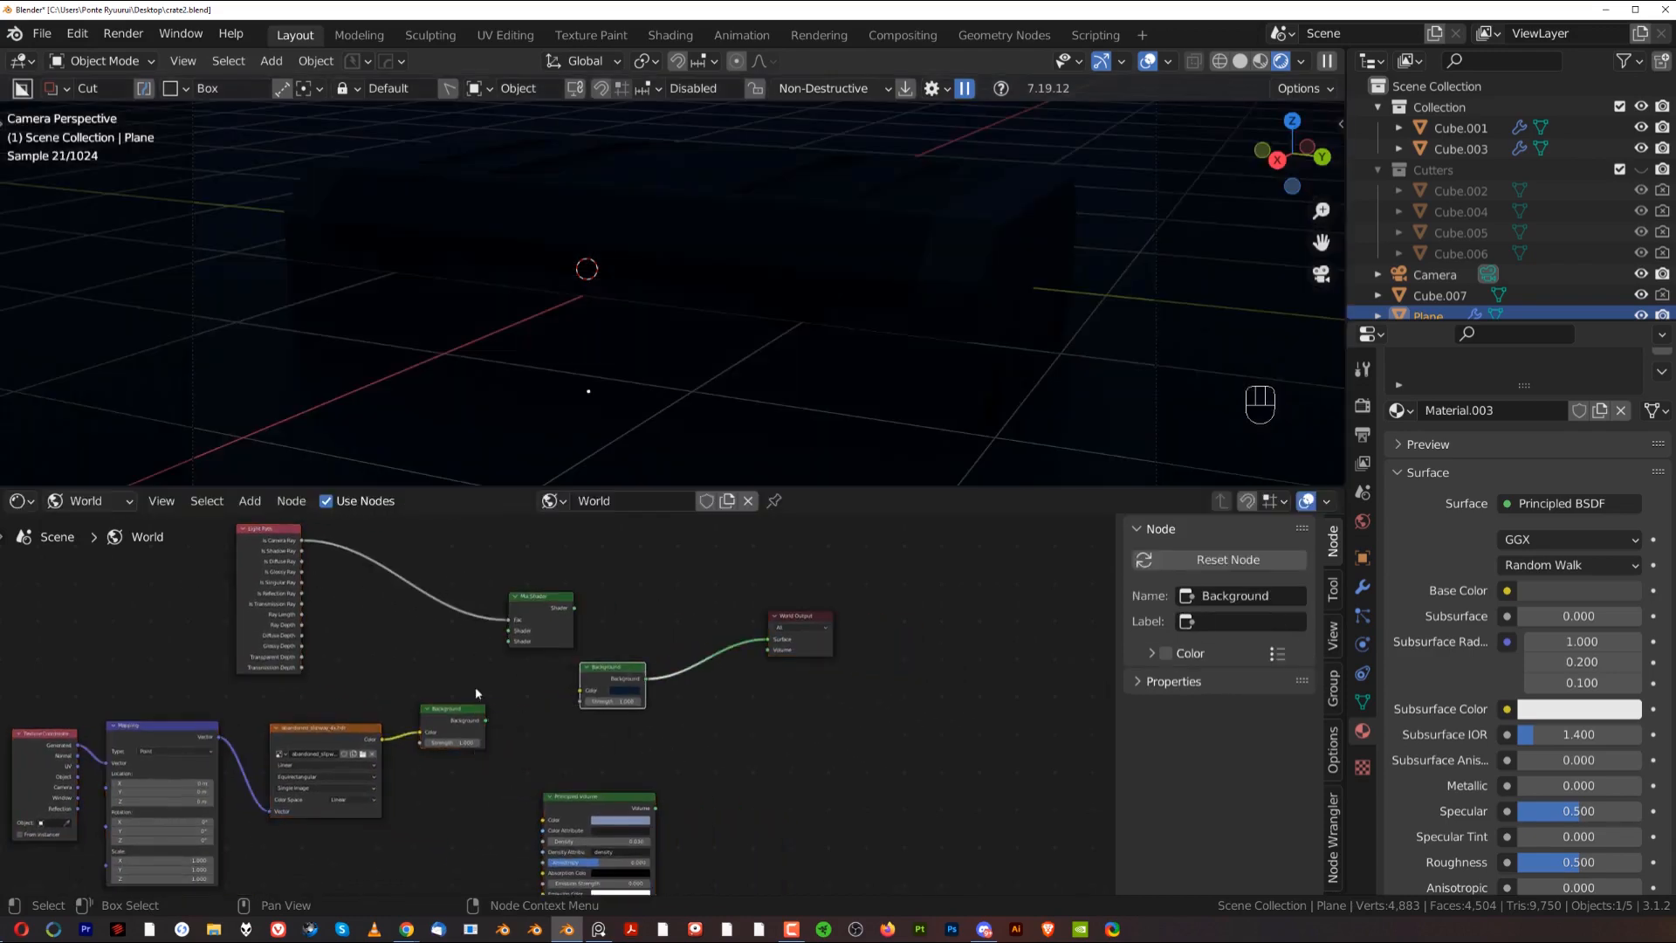
Step: Brighten the connected Background node's color to full value and remove its saturation to make it white
click(625, 688)
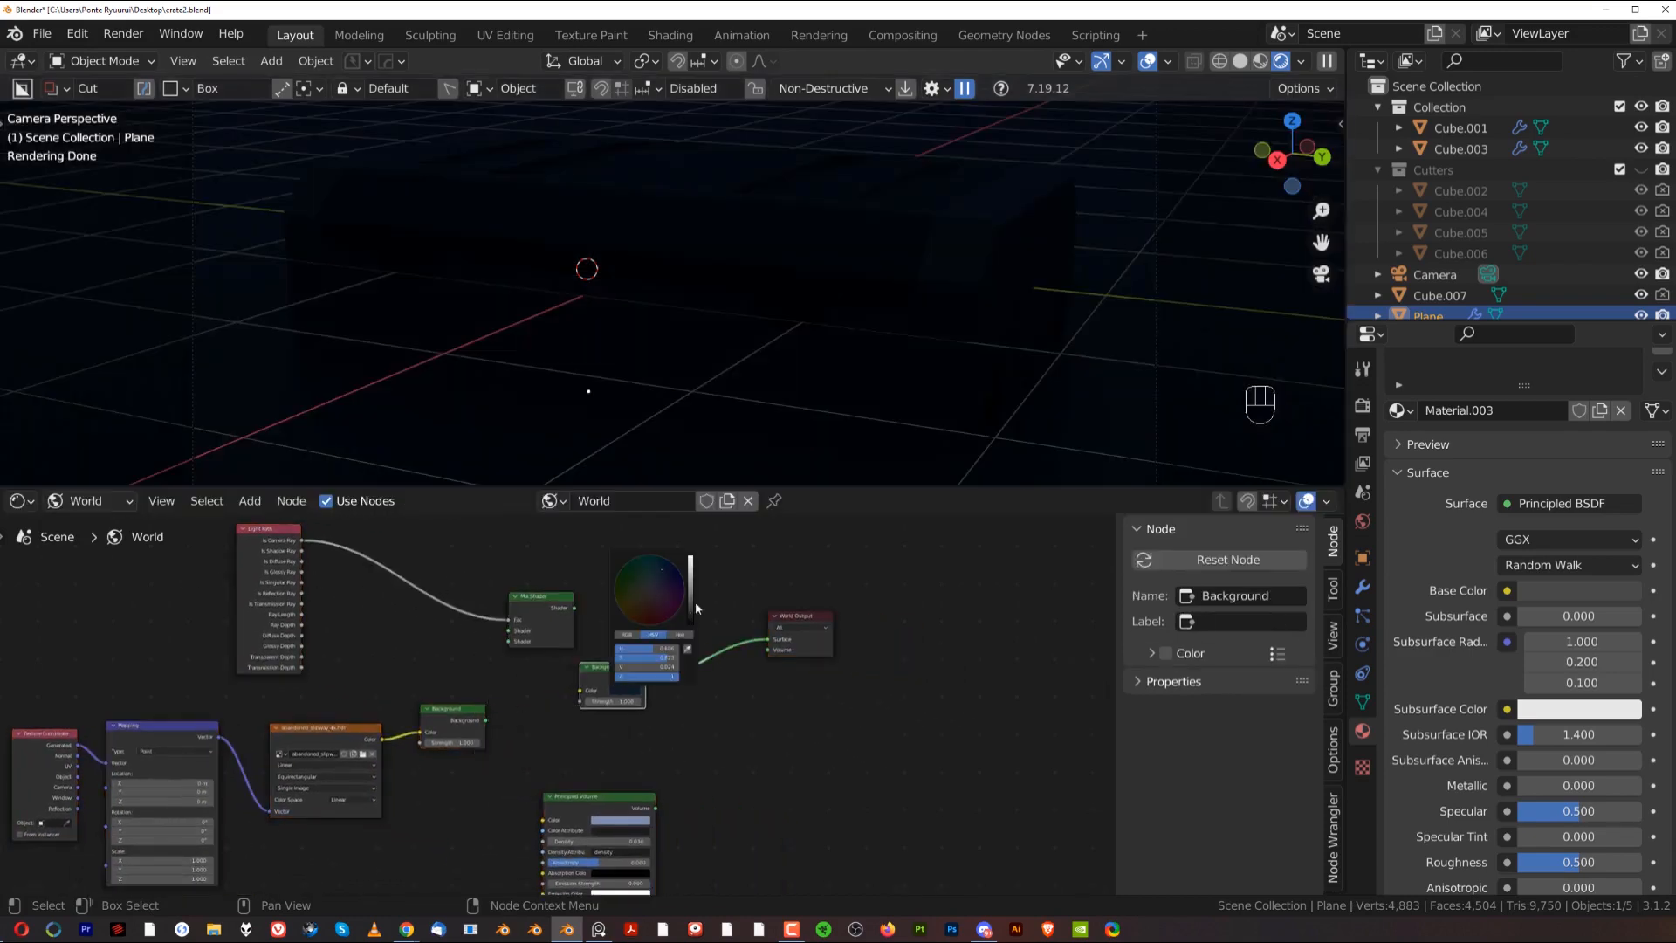
drag(692, 608, 691, 559)
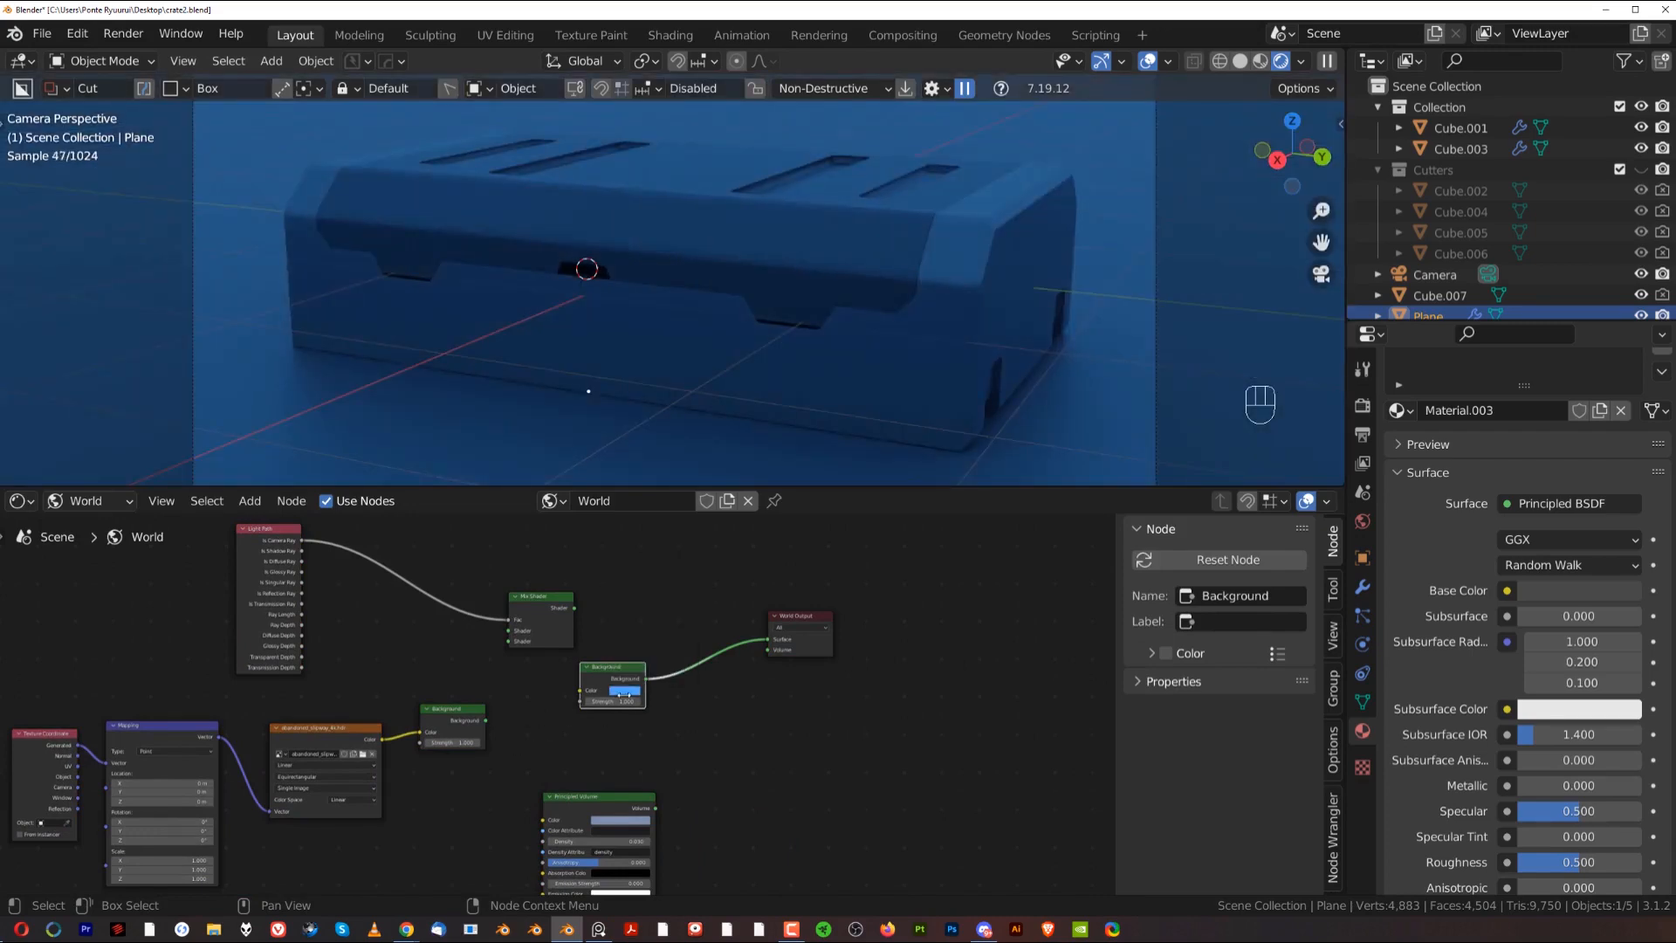
click(625, 690)
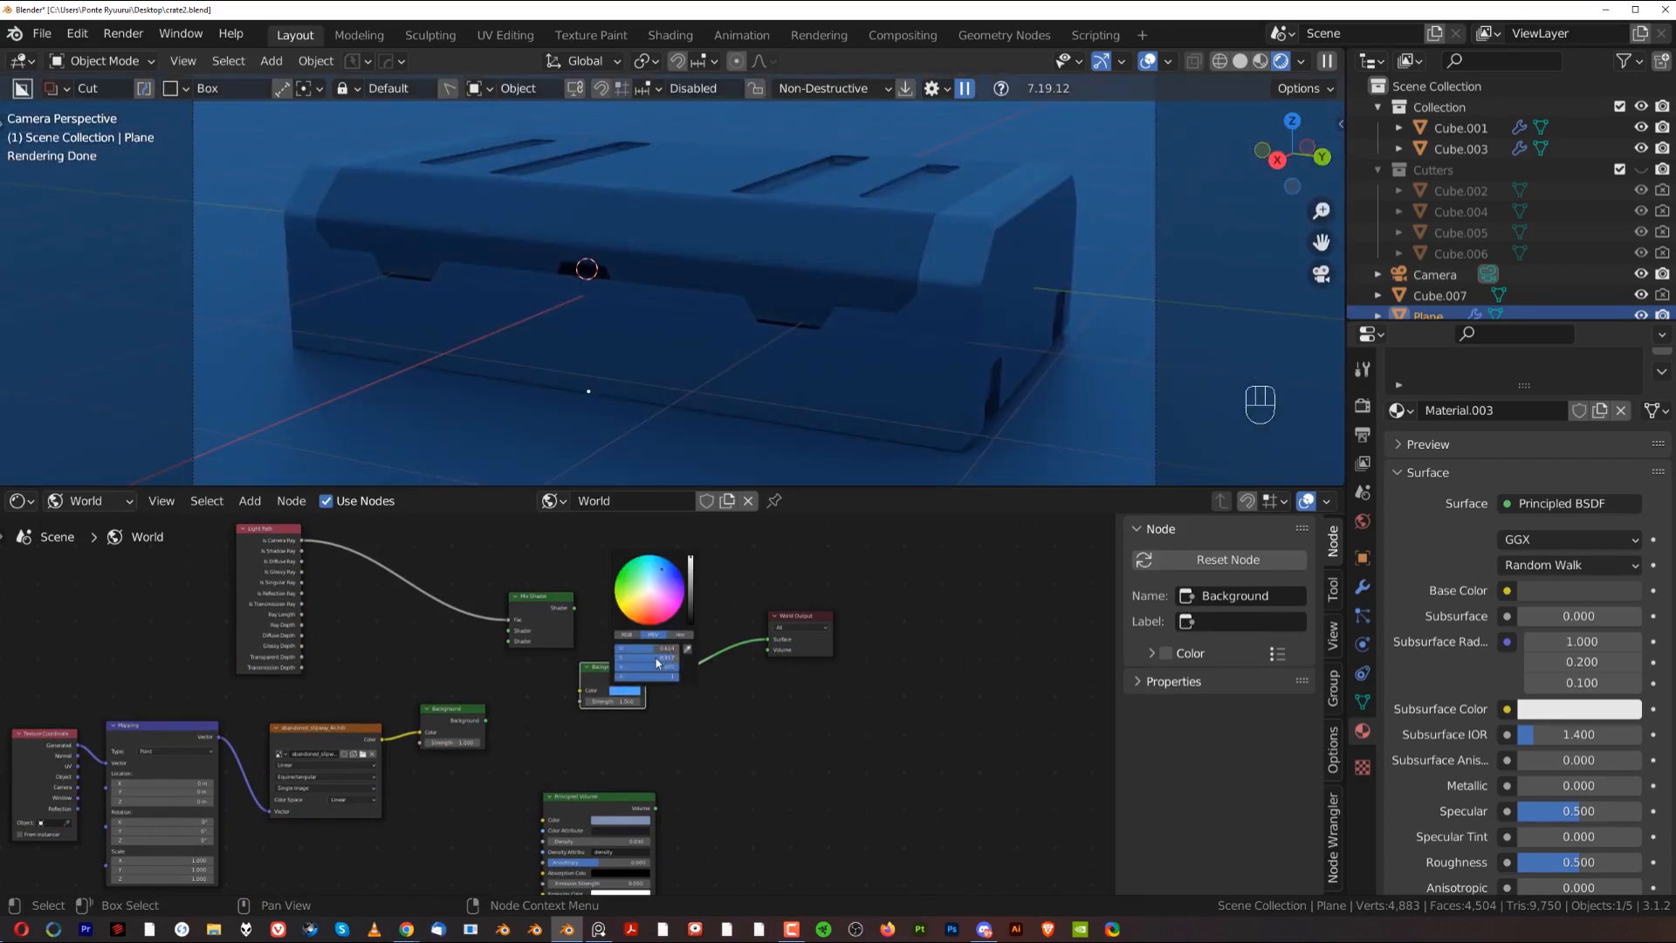
drag(667, 658, 616, 657)
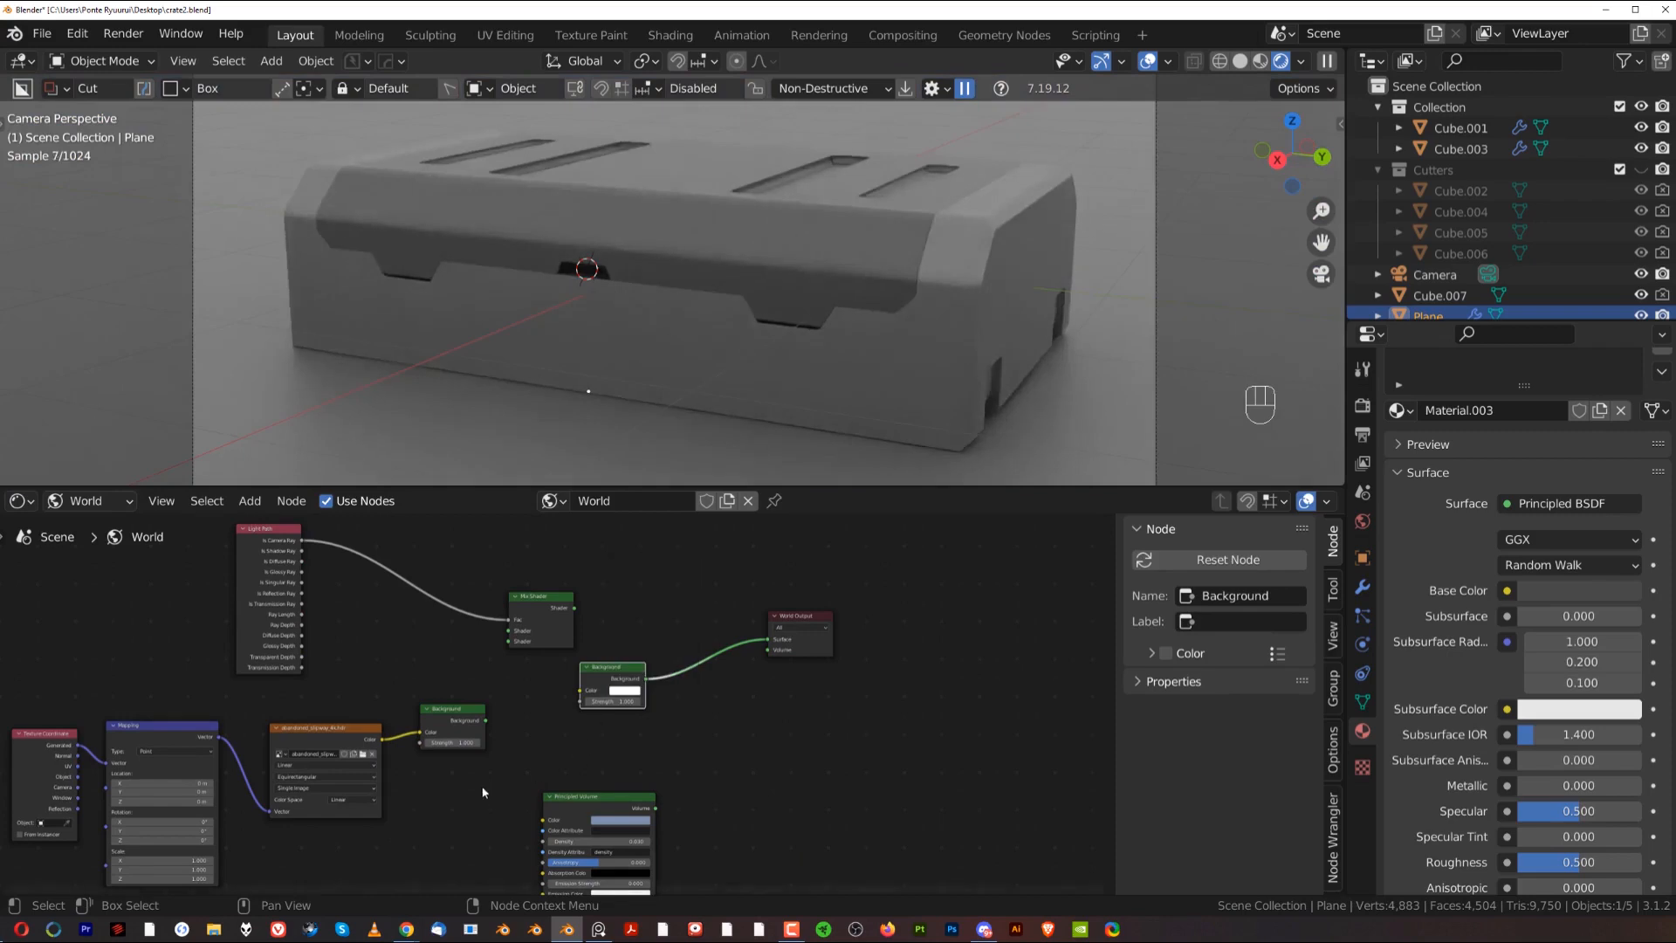
Step: Move all world nodes except the connected Background and World Output out of the way
scroll(281, 684, down, 2)
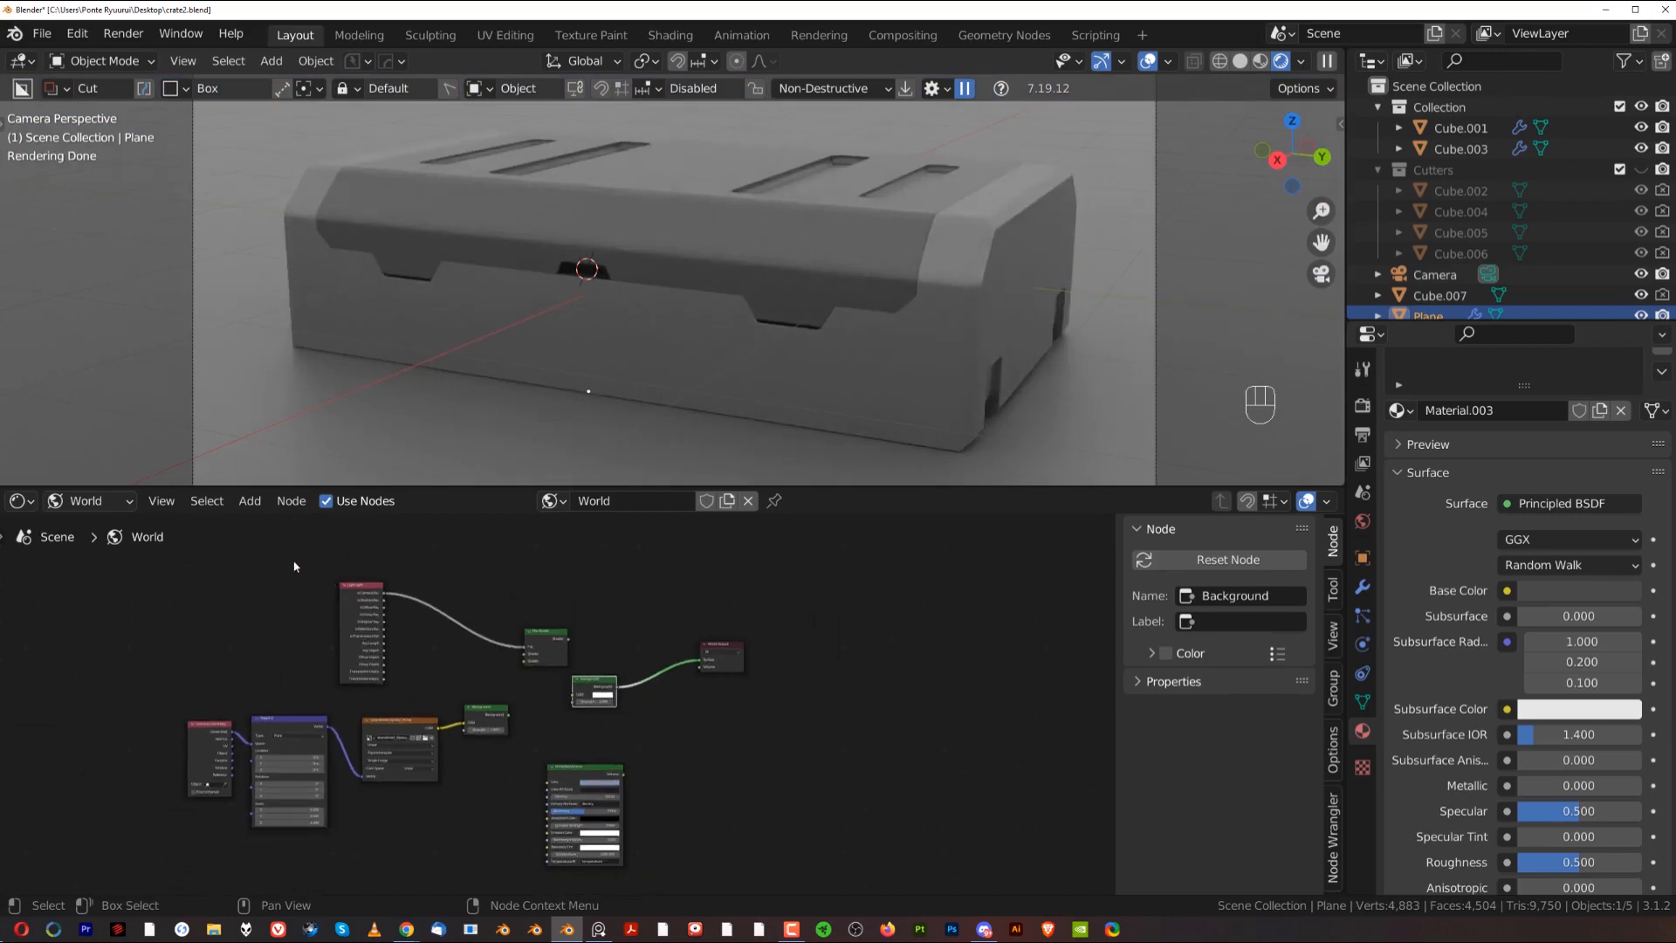
drag(154, 566, 559, 884)
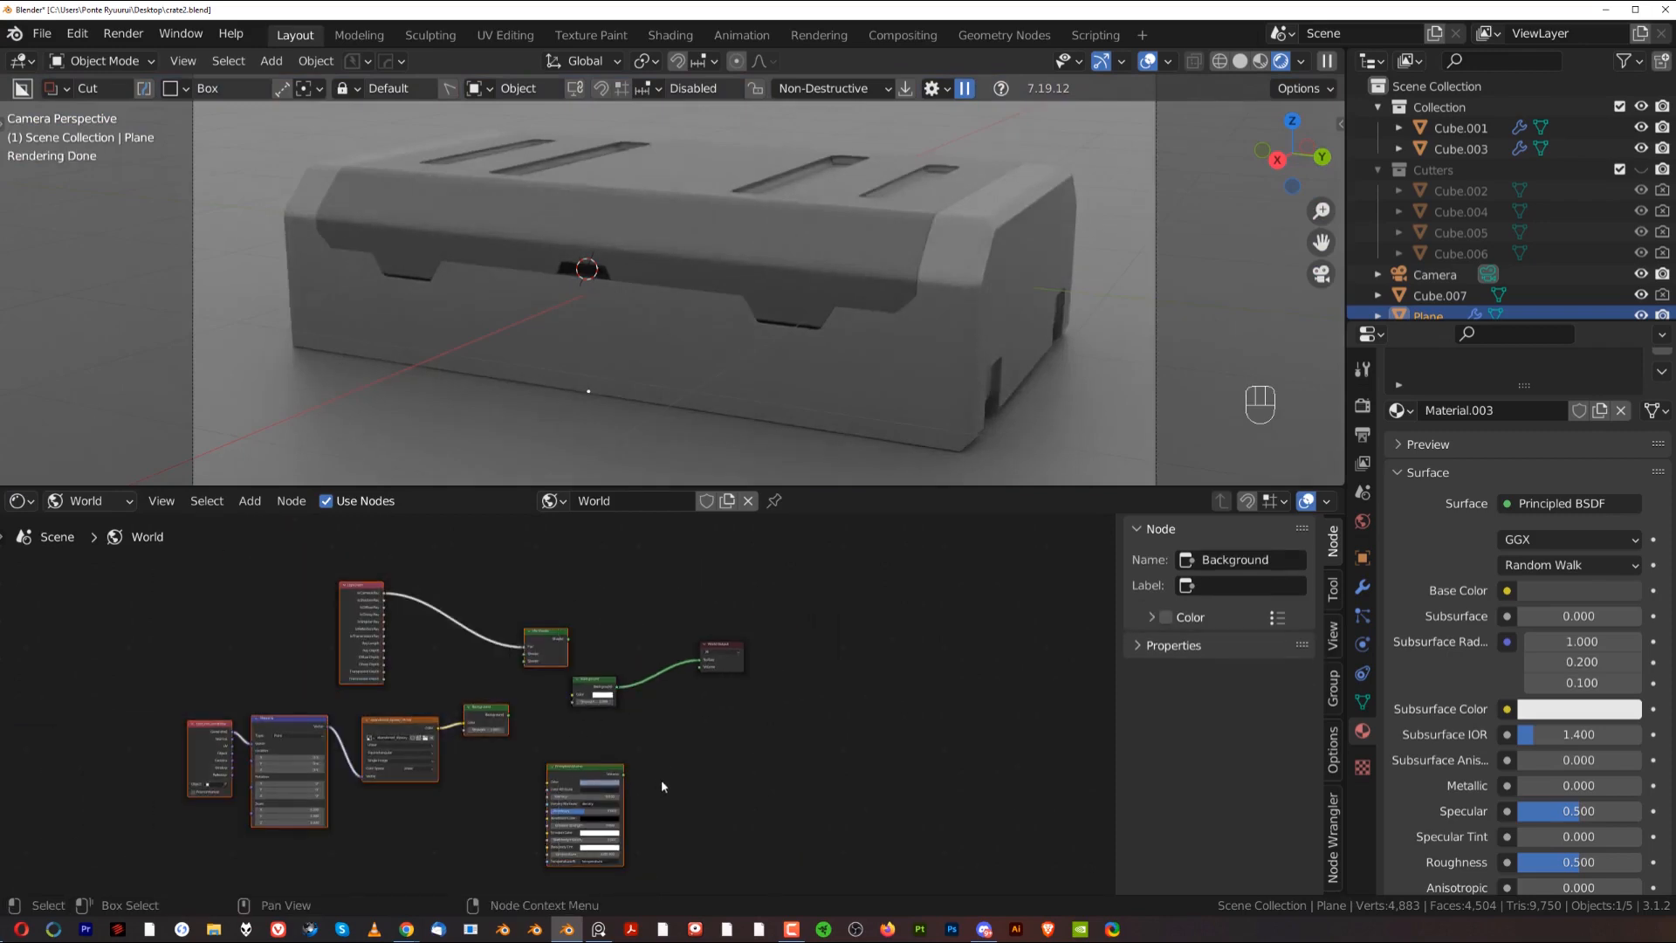
key(g)
click(444, 793)
scroll(444, 794, up, 2)
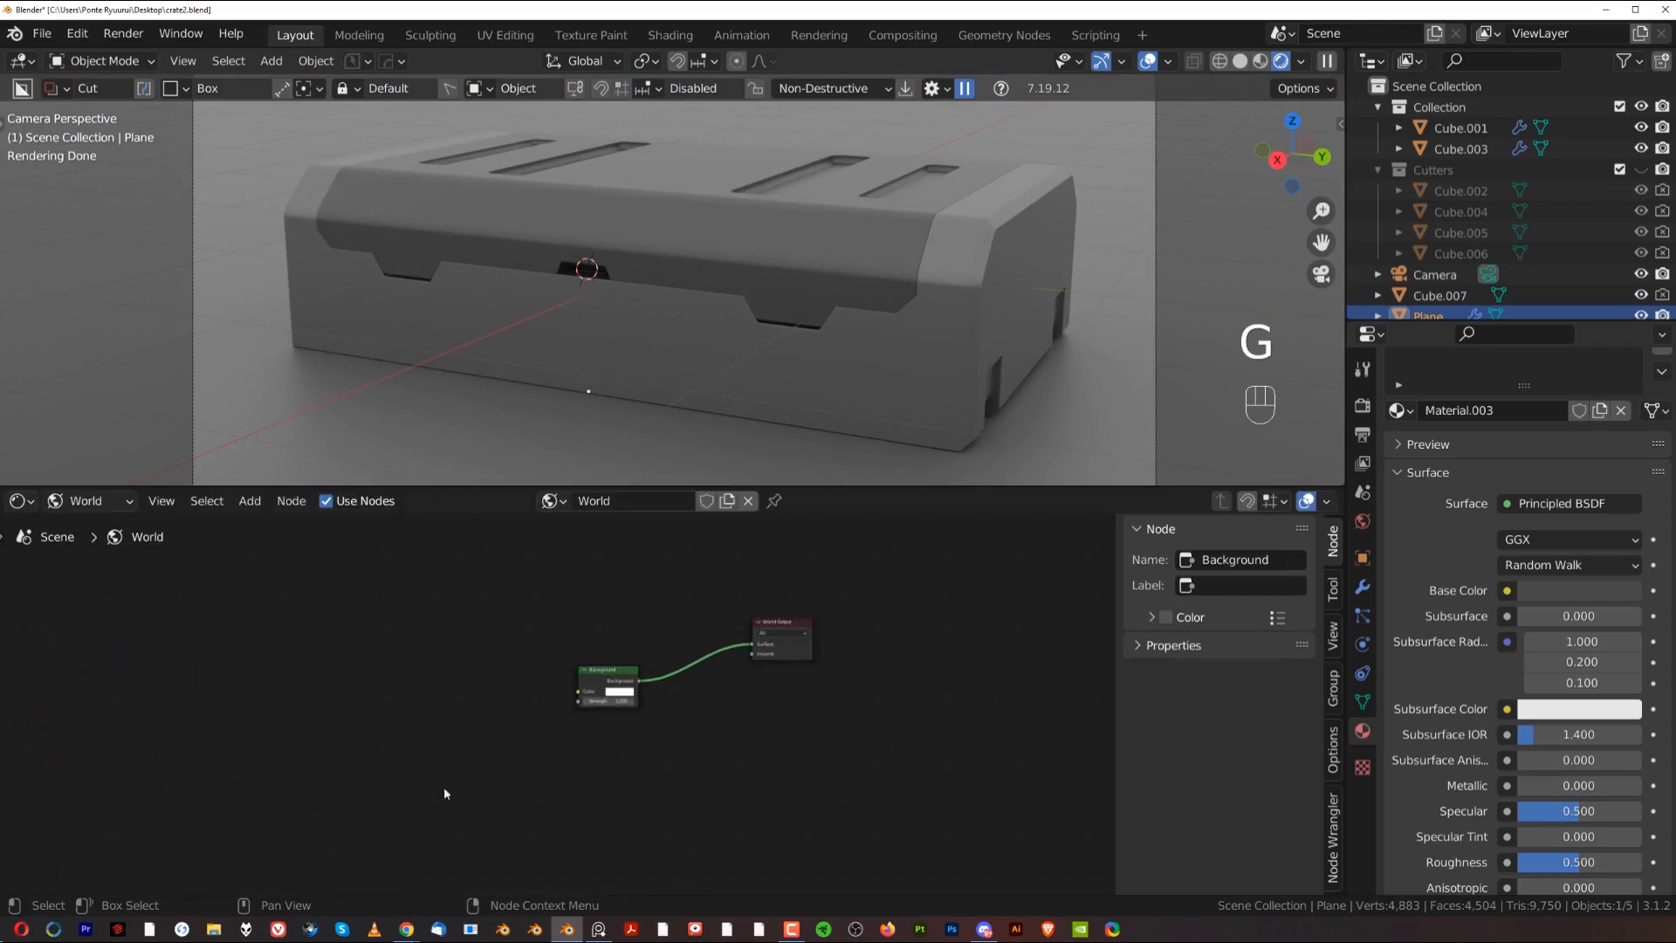
scroll(786, 611, up, 3)
Step: Place the Background node close beside the World Output and darken its color to a grey with value about 0.206
click(463, 725)
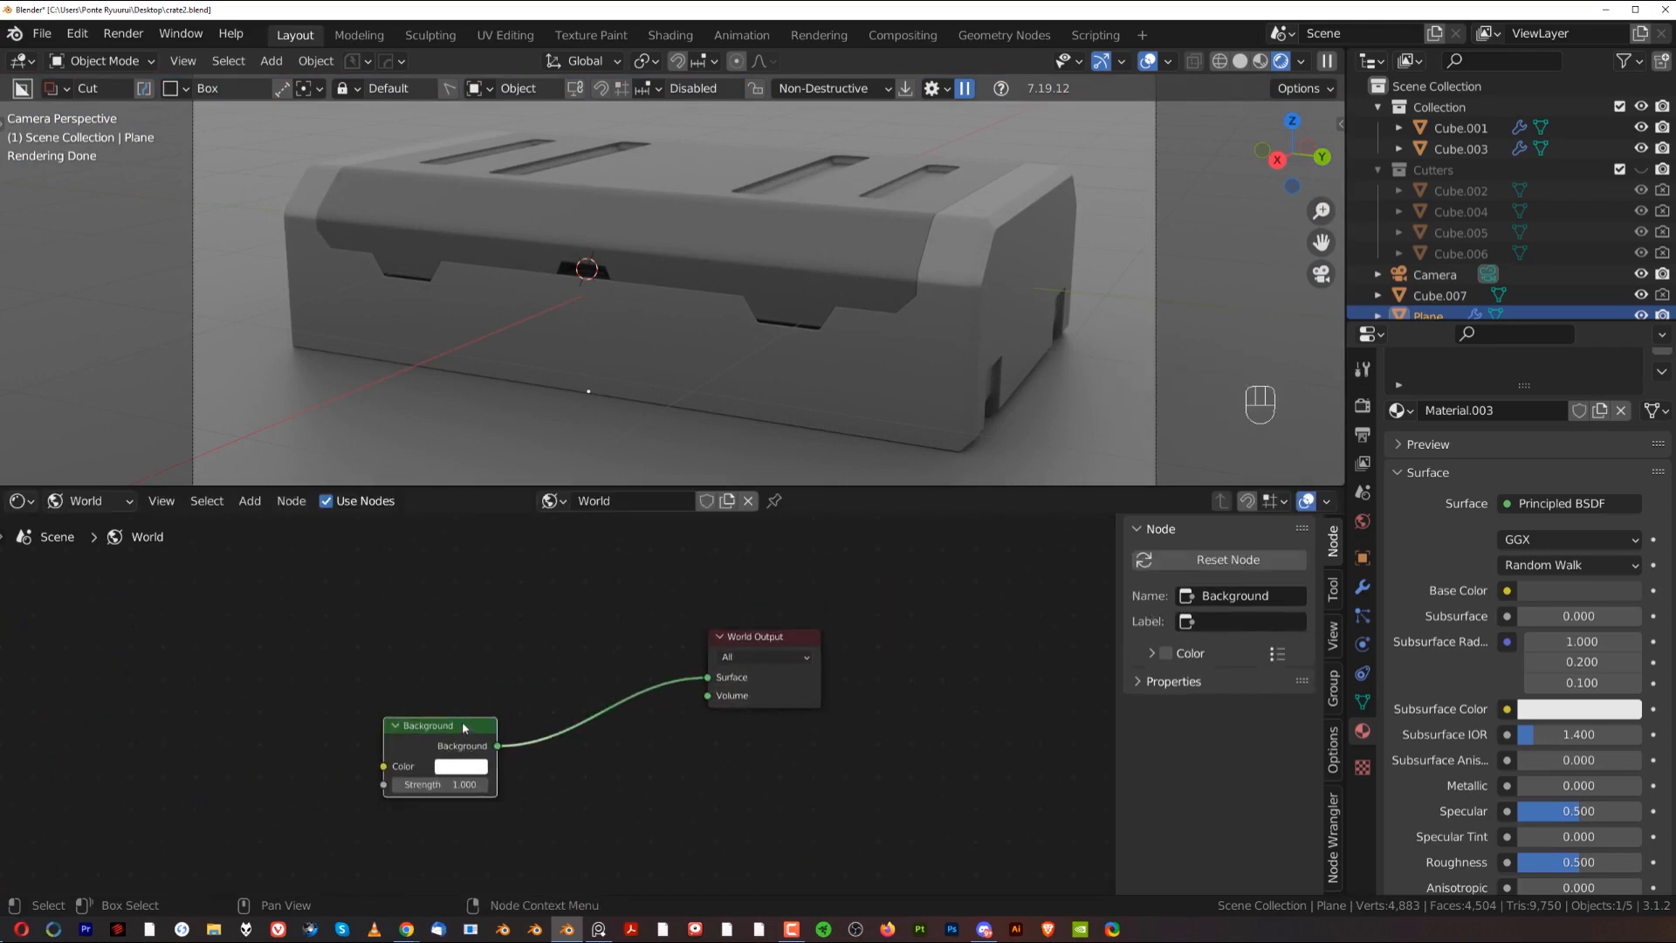
key(g)
click(602, 714)
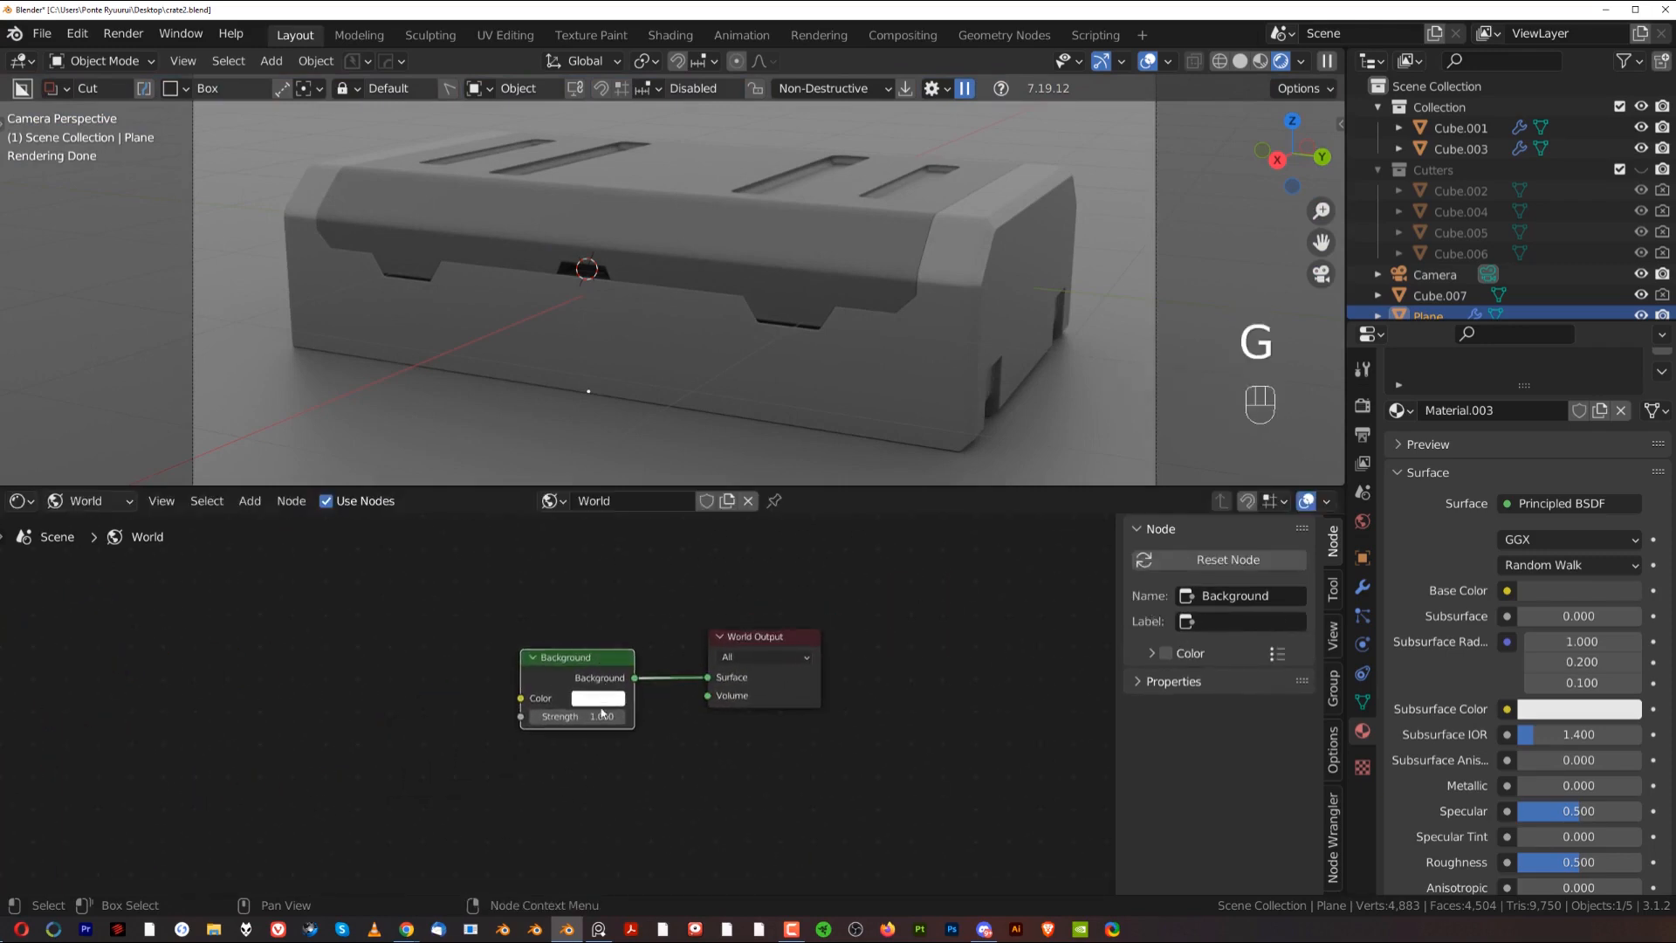
click(599, 699)
click(711, 531)
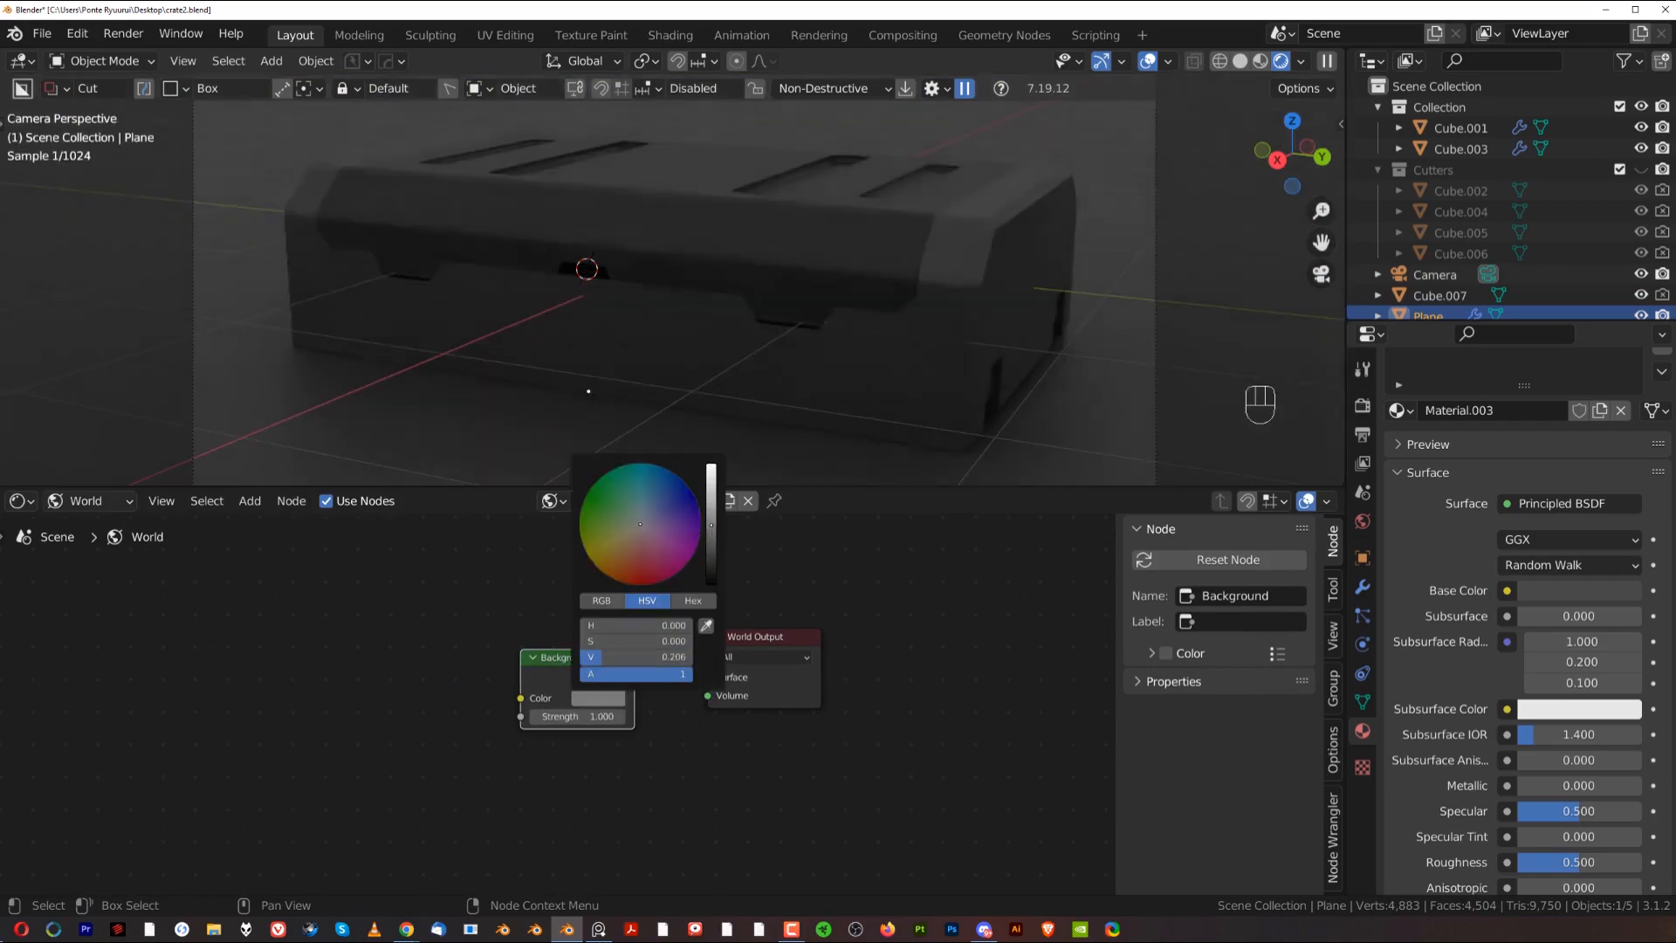
Step: Add an Environment Texture with Mapping and Texture Coordinate nodes feeding the Background color, spaced out beside the Background node
scroll(491, 751, down, 4)
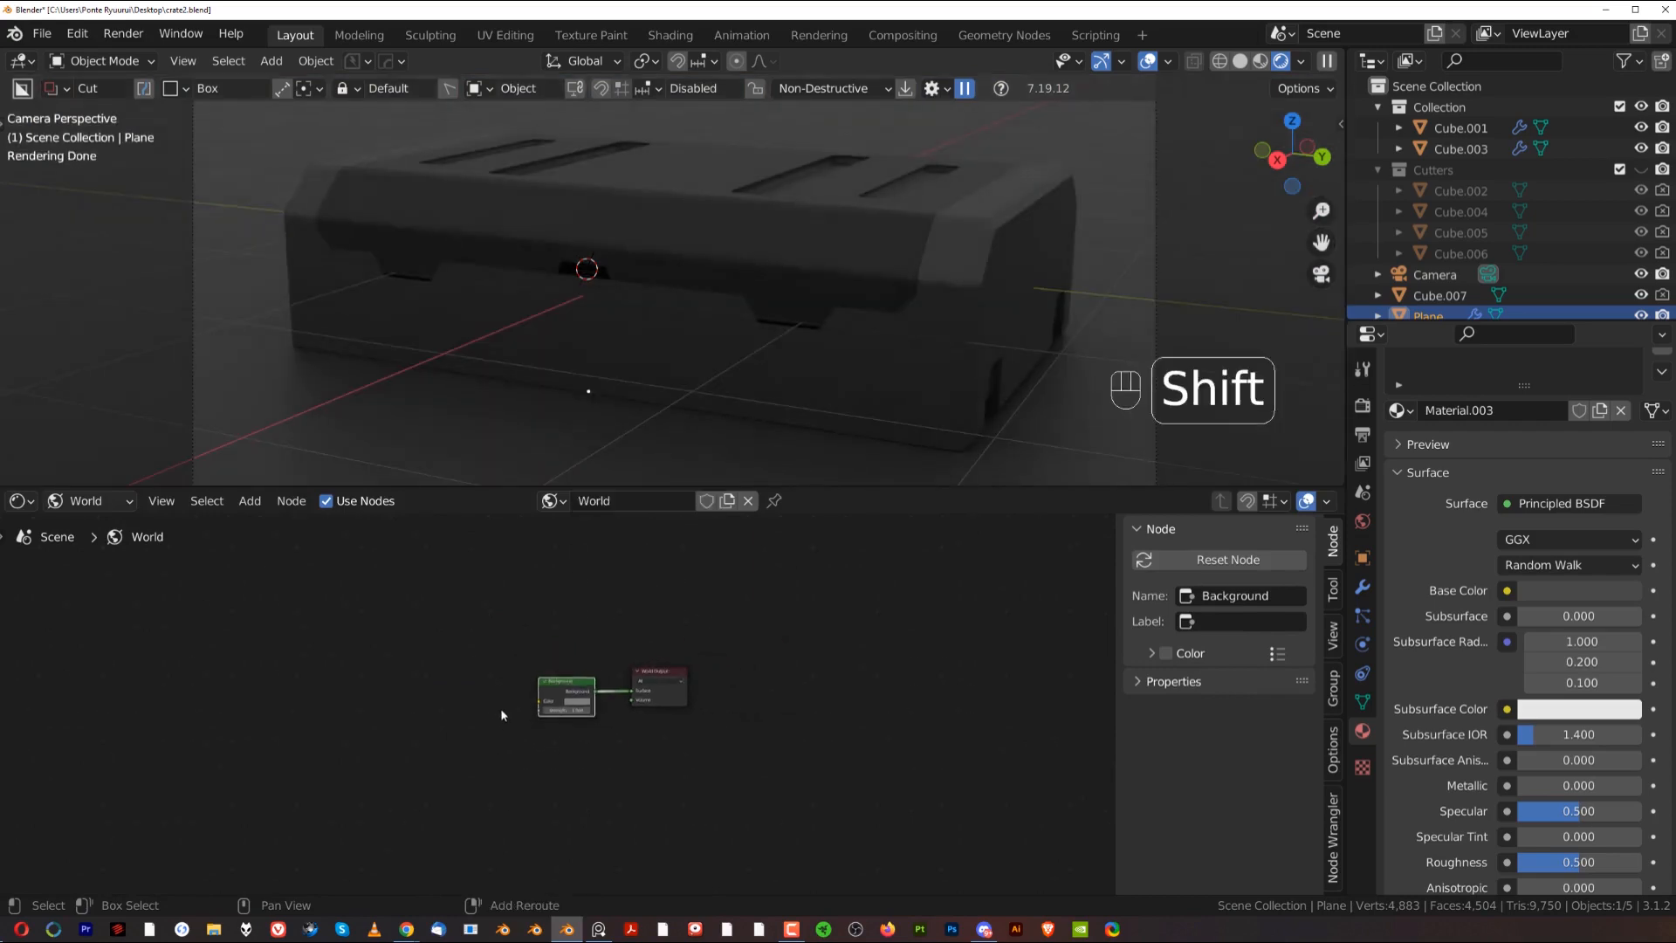
click(403, 665)
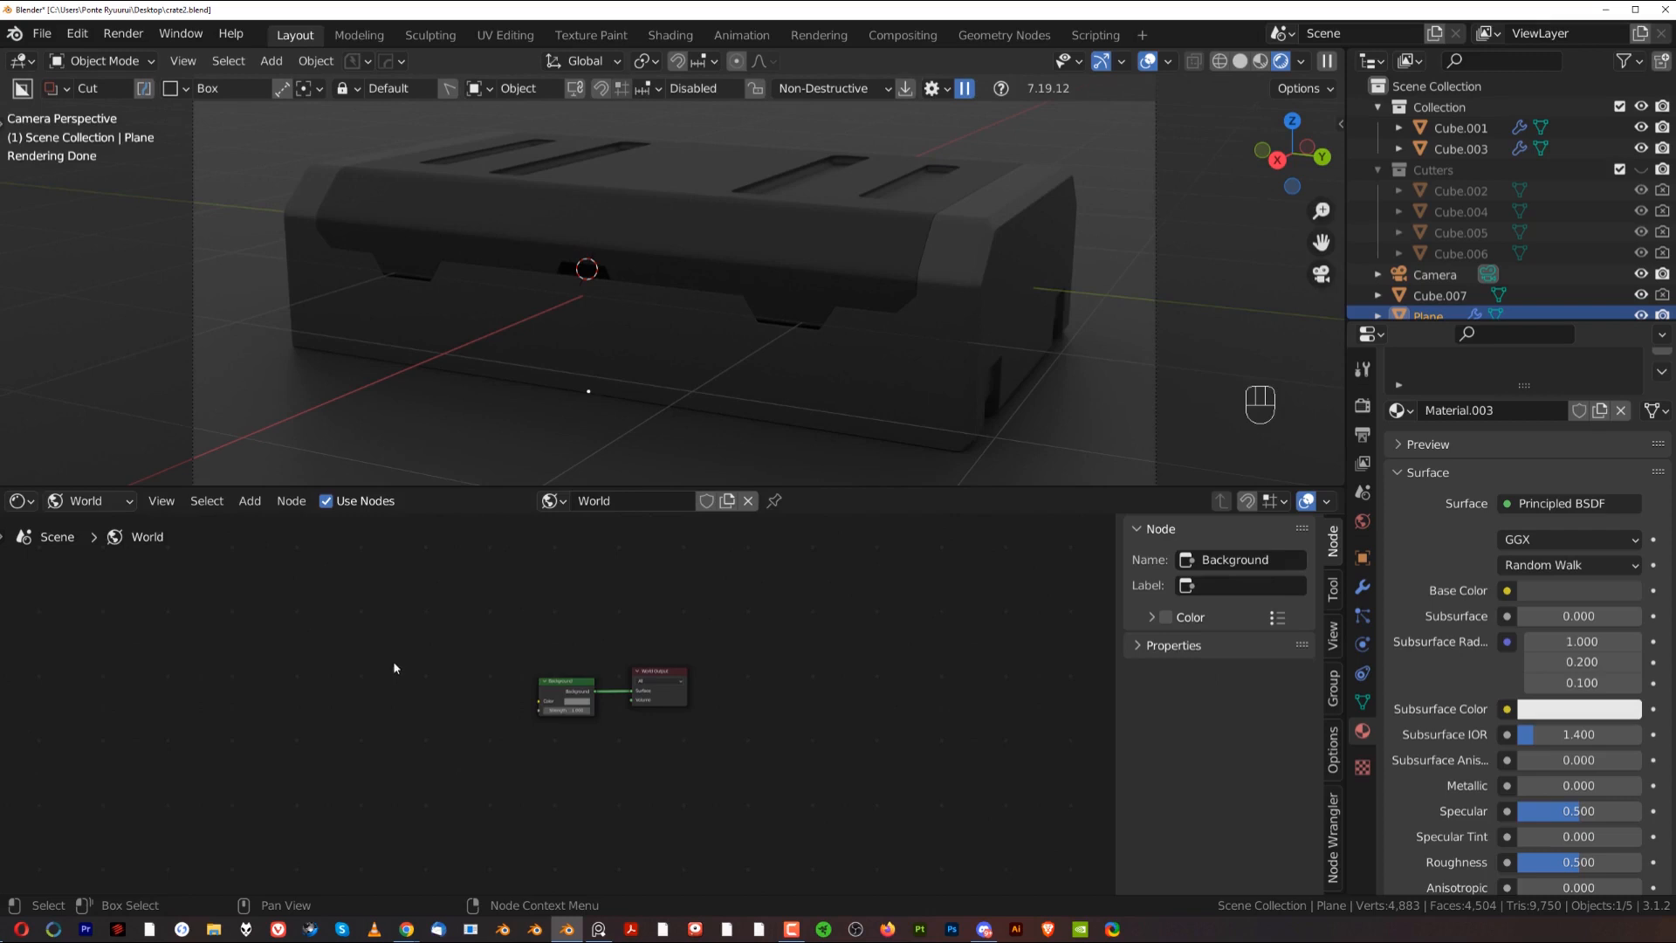
key(shift+a)
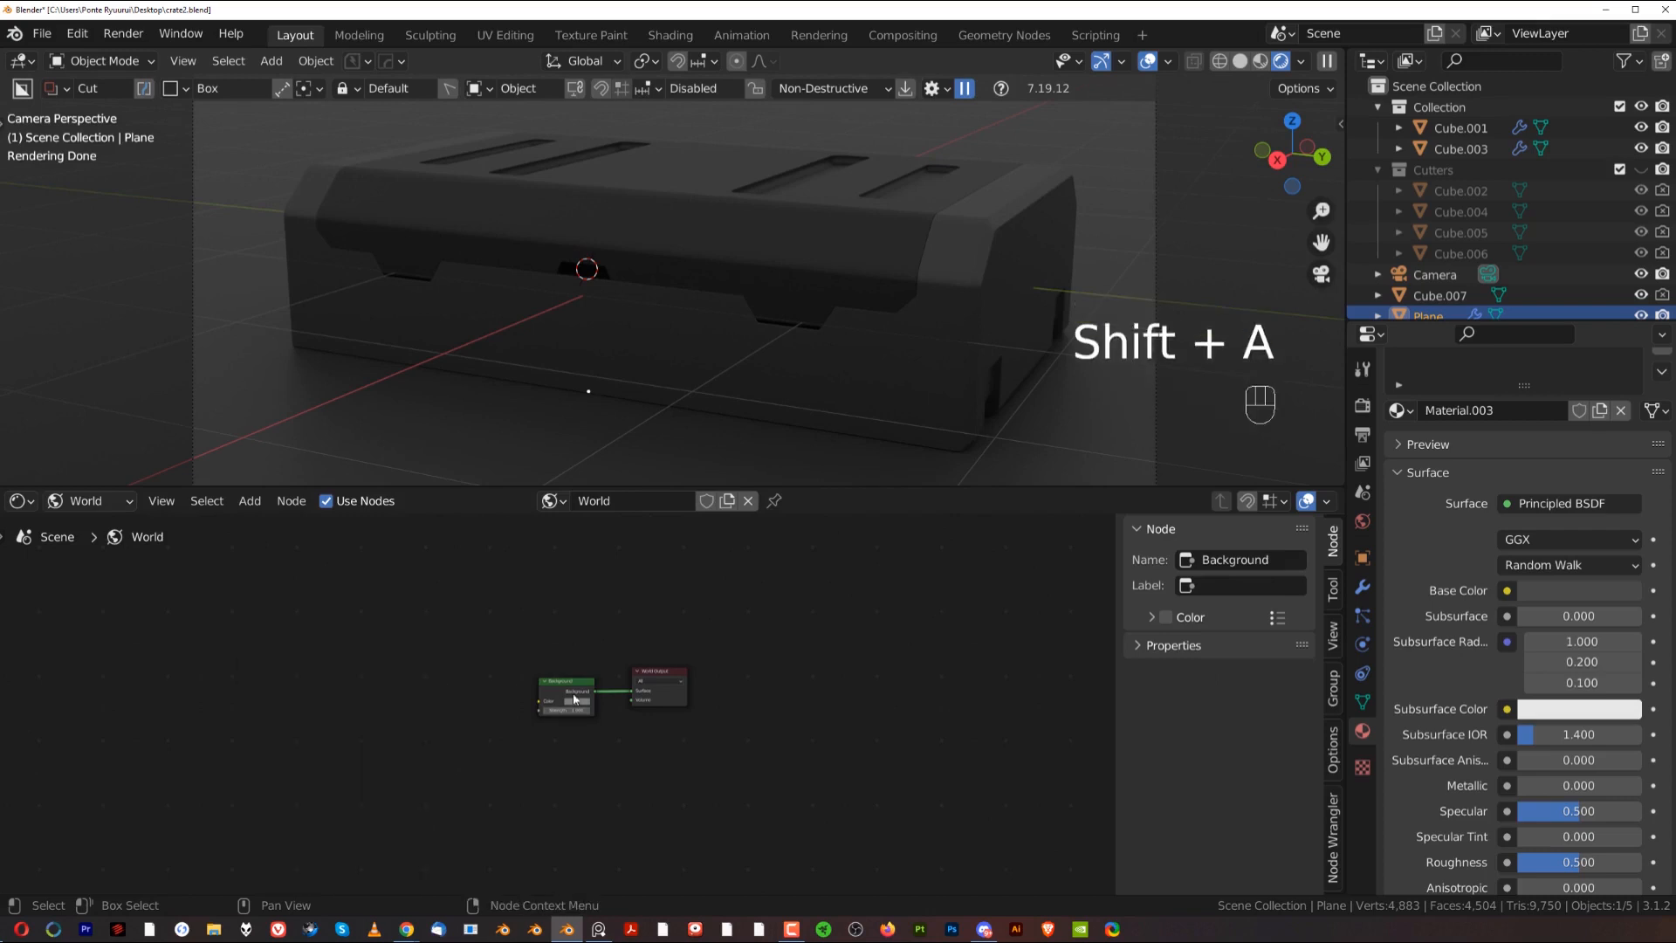
click(572, 690)
key(ctrl+t)
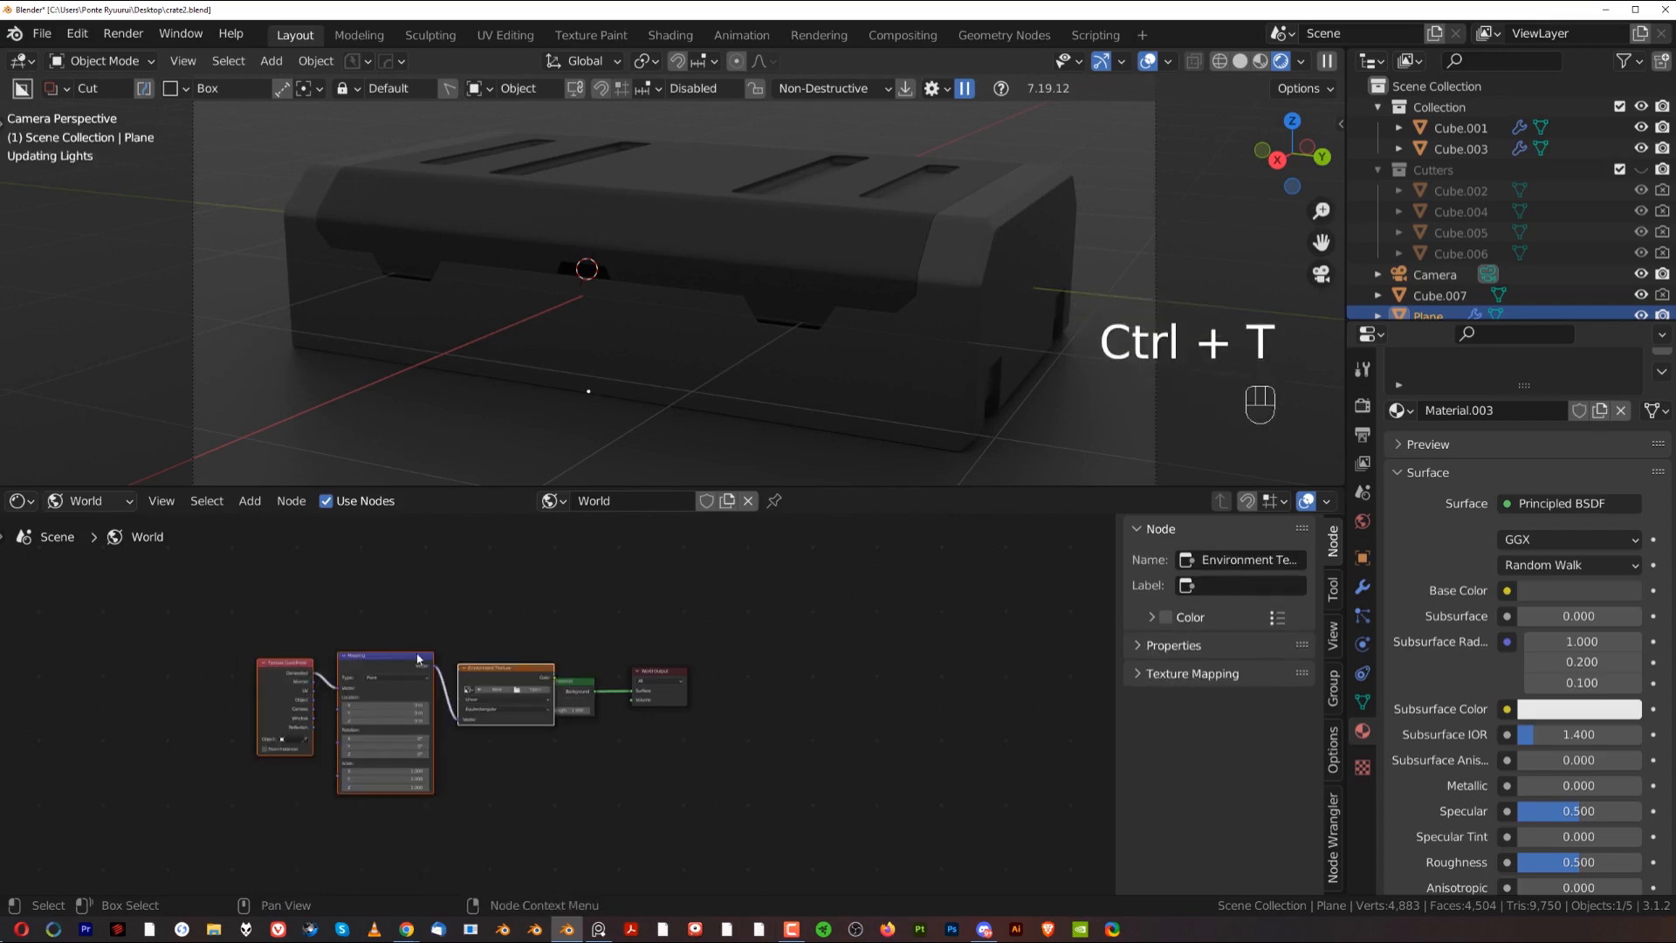
click(447, 675)
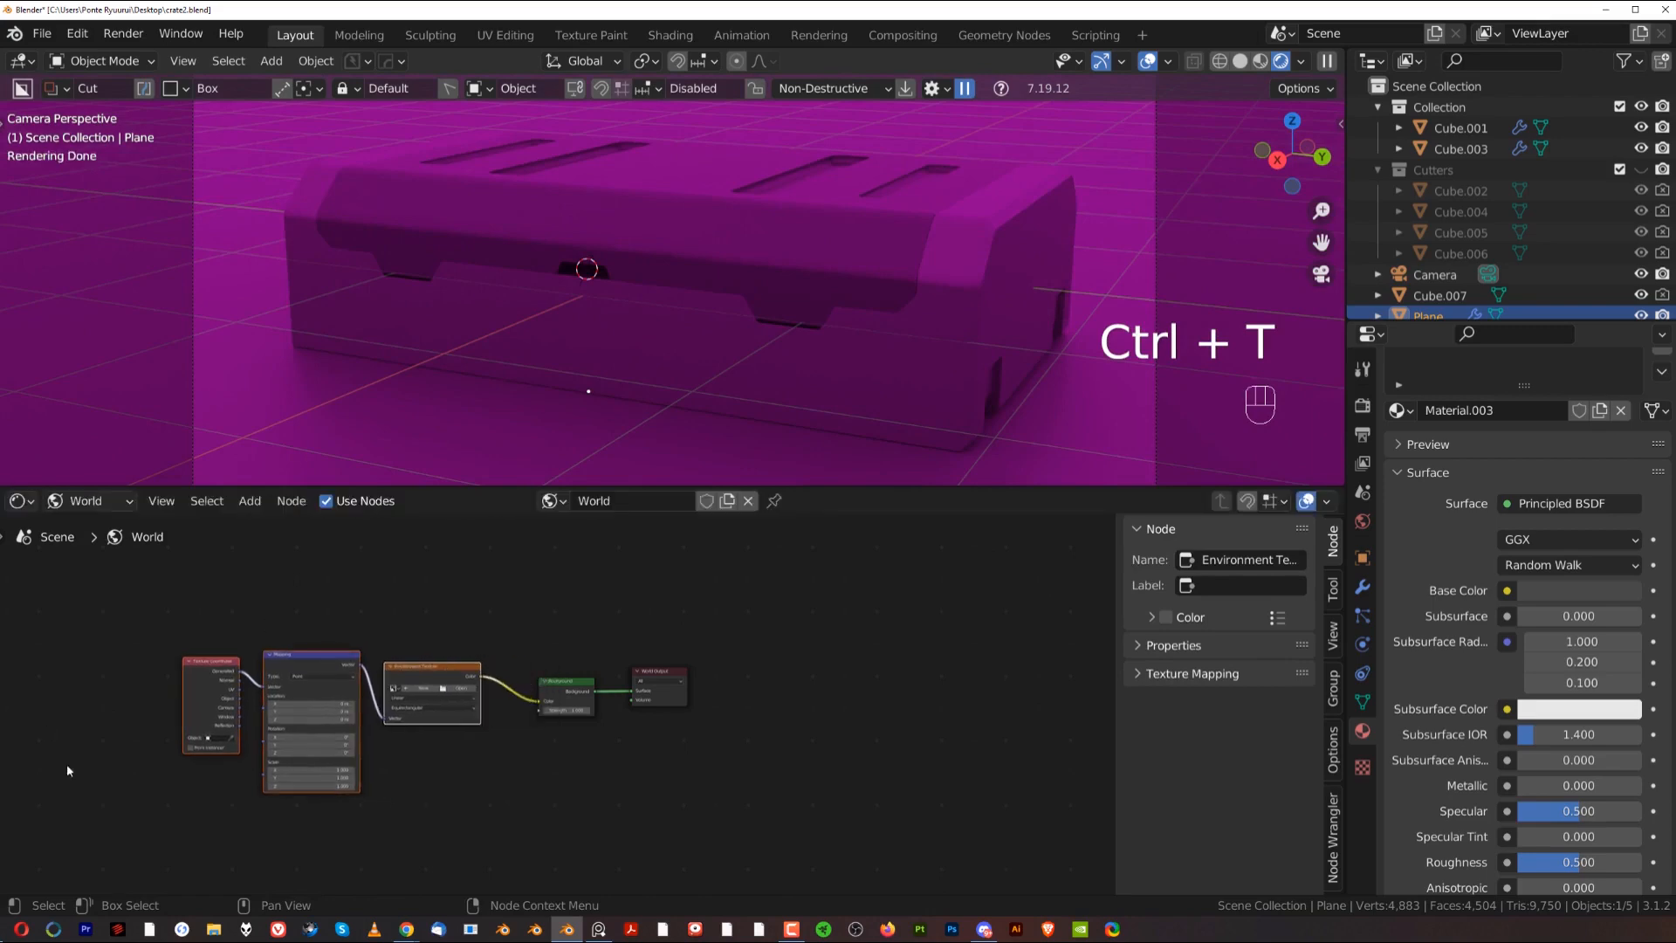
Step: Search the add-on preferences for "node" to check whether Node Wrangler is enabled, and close the preferences
click(78, 32)
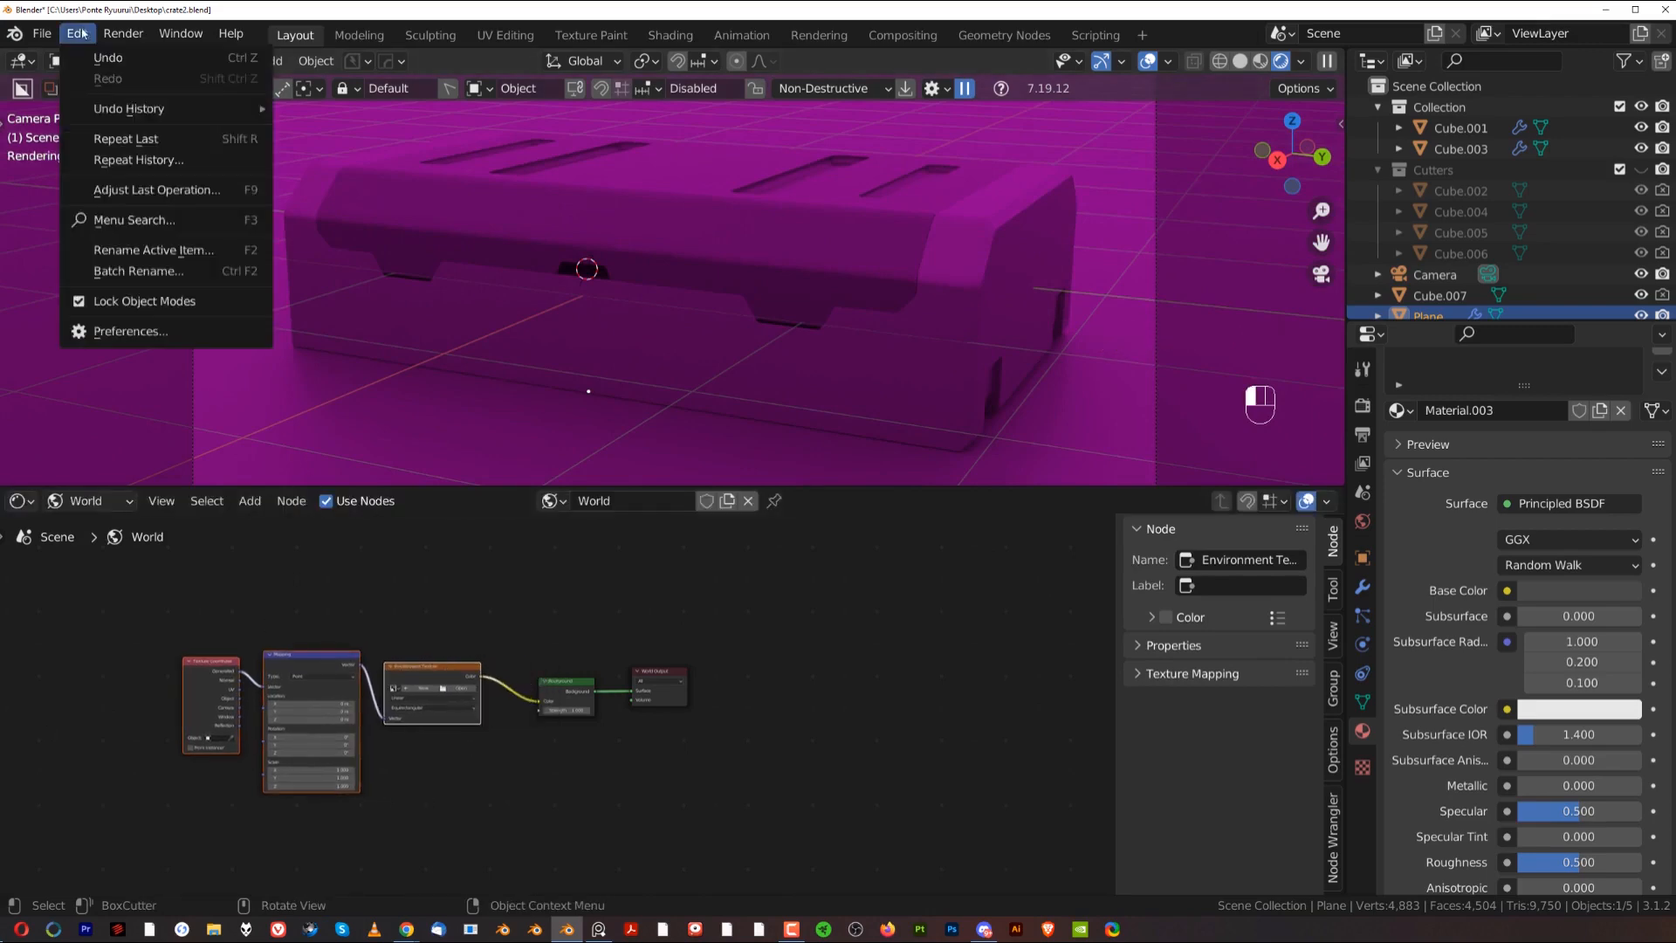
click(175, 331)
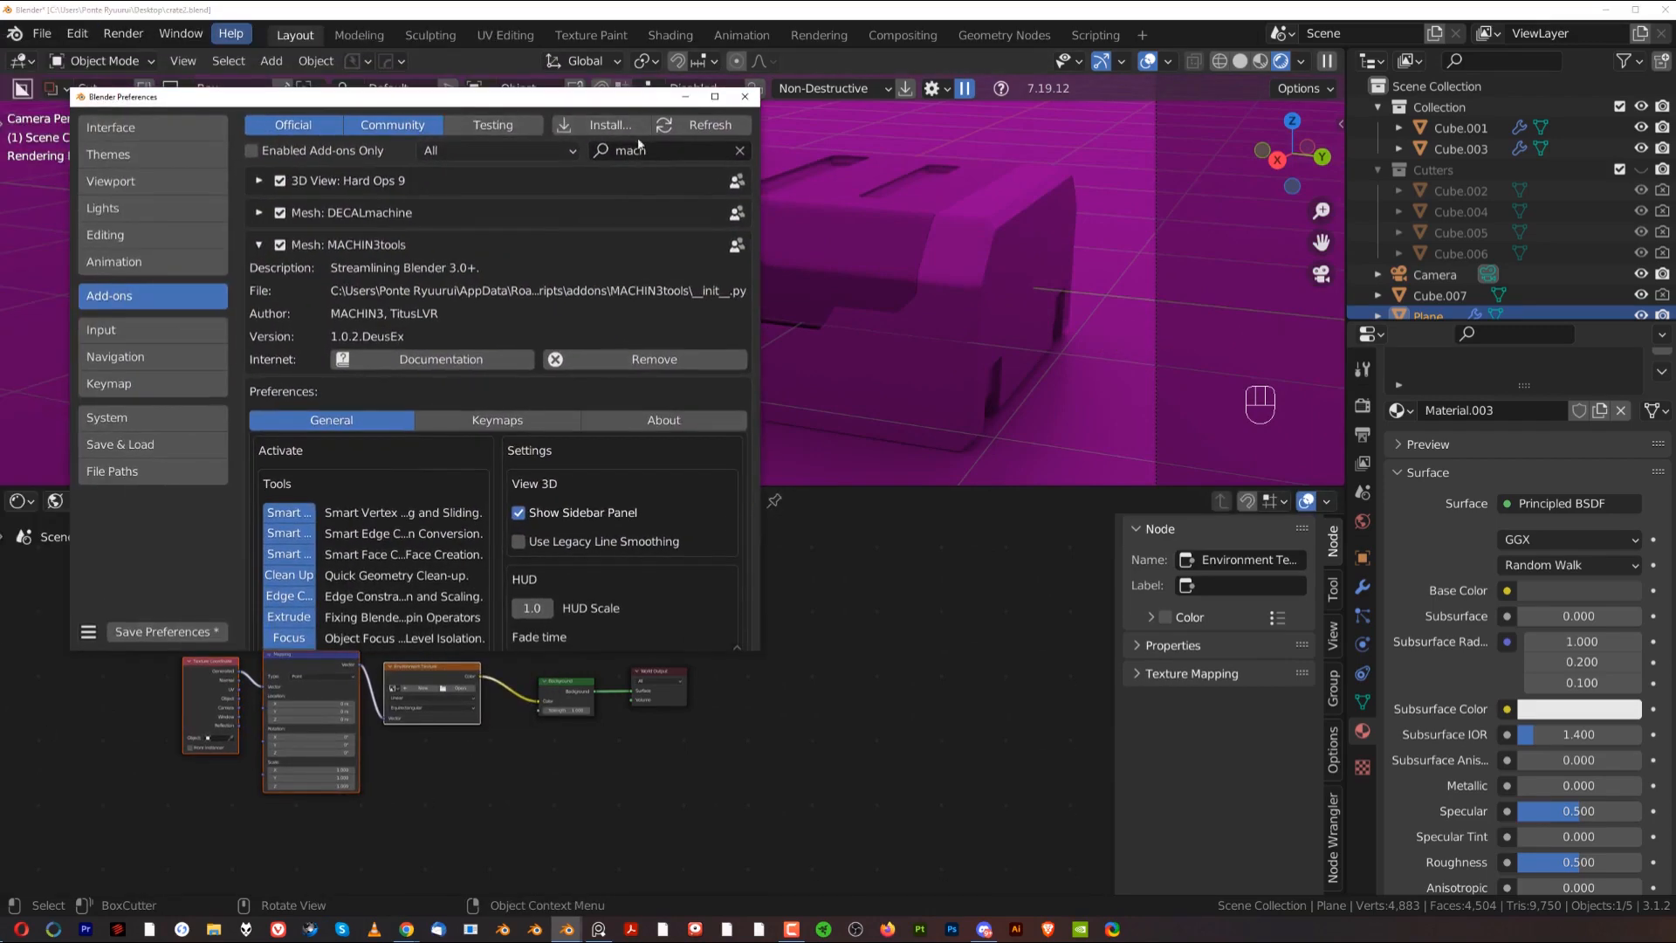
click(630, 150)
text(no)
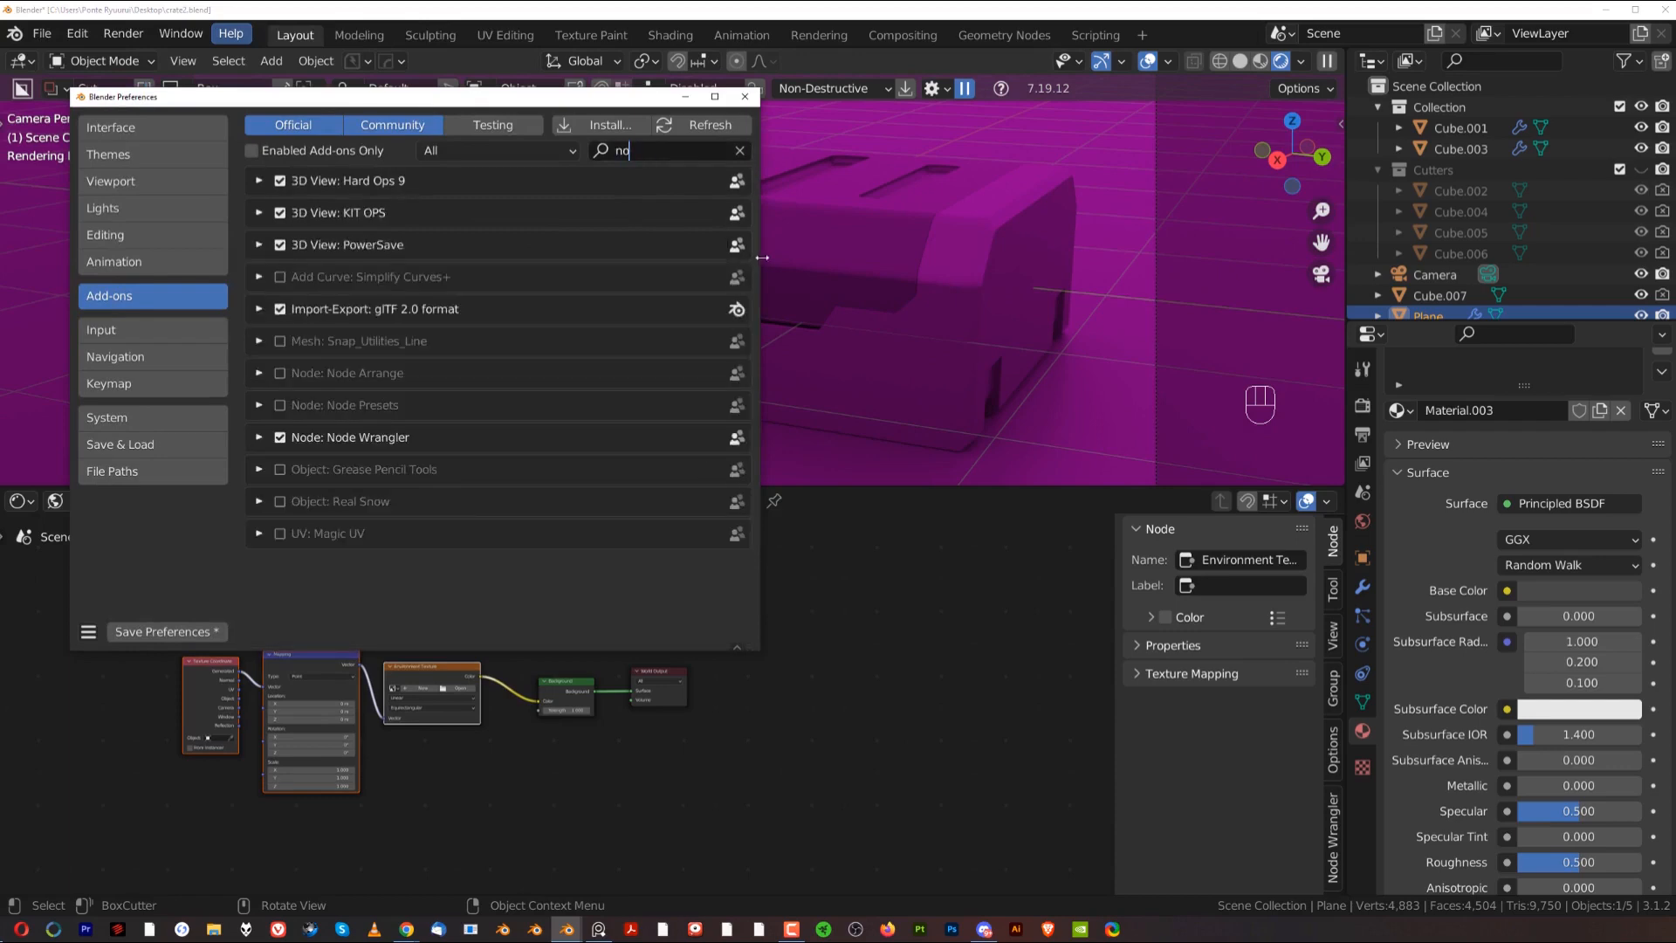
text(de)
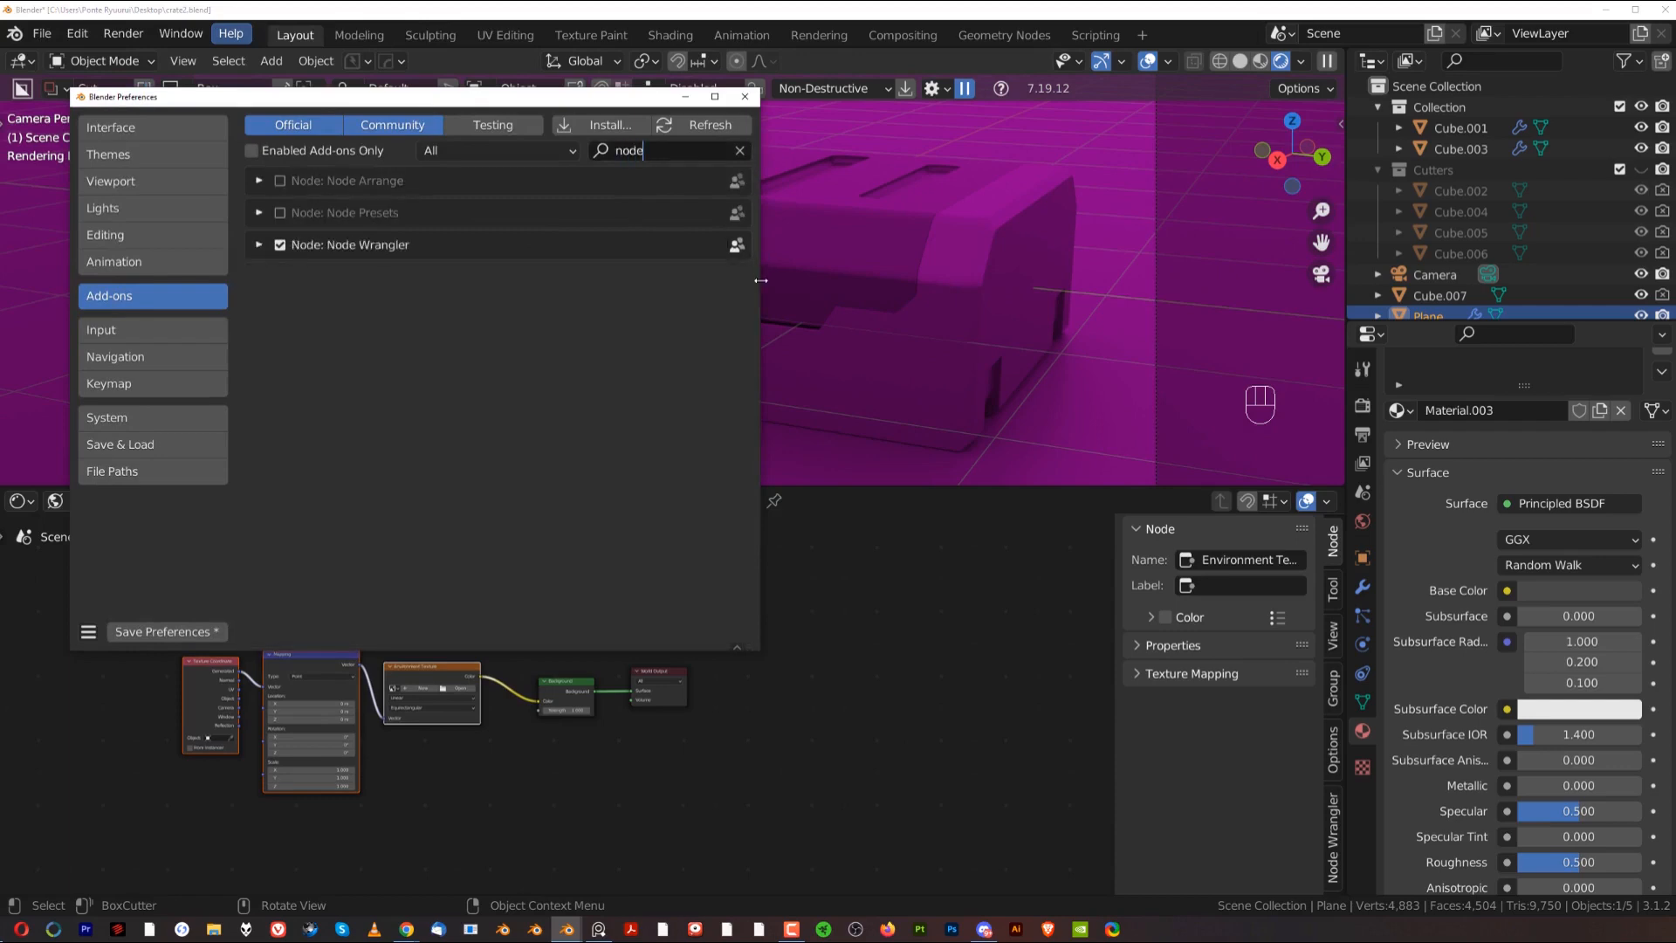
click(744, 100)
Step: Load abandoned_slipway_4k.hdr from the Blender HDRi folder into the Environment Texture node
scroll(437, 691, up, 1)
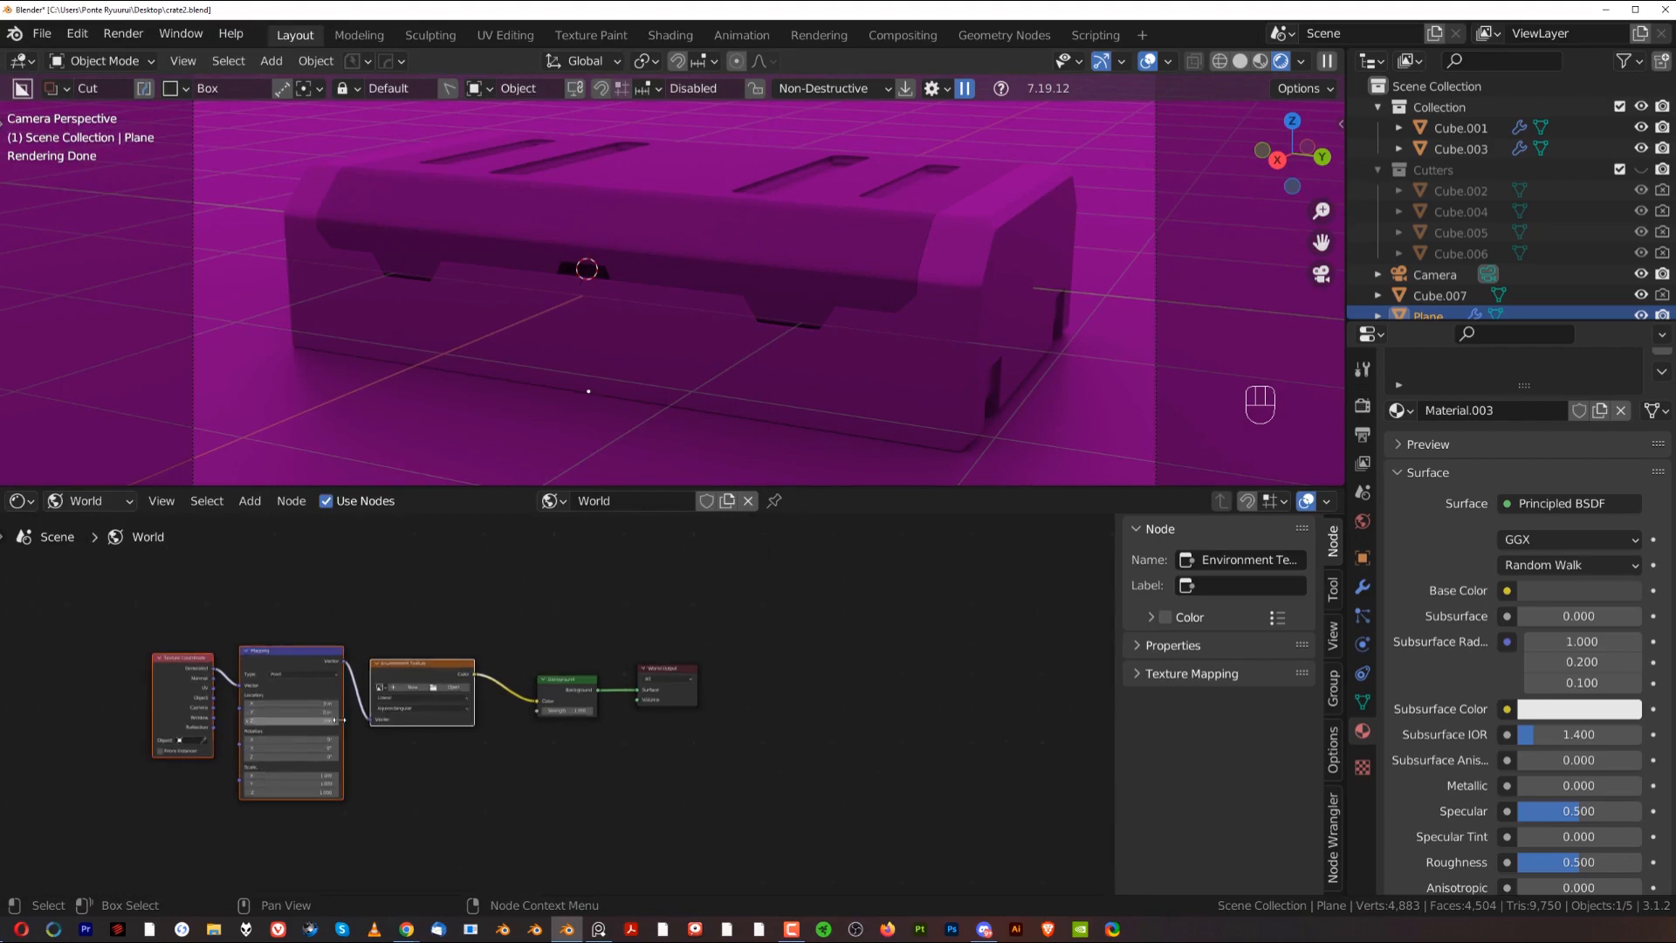
click(423, 690)
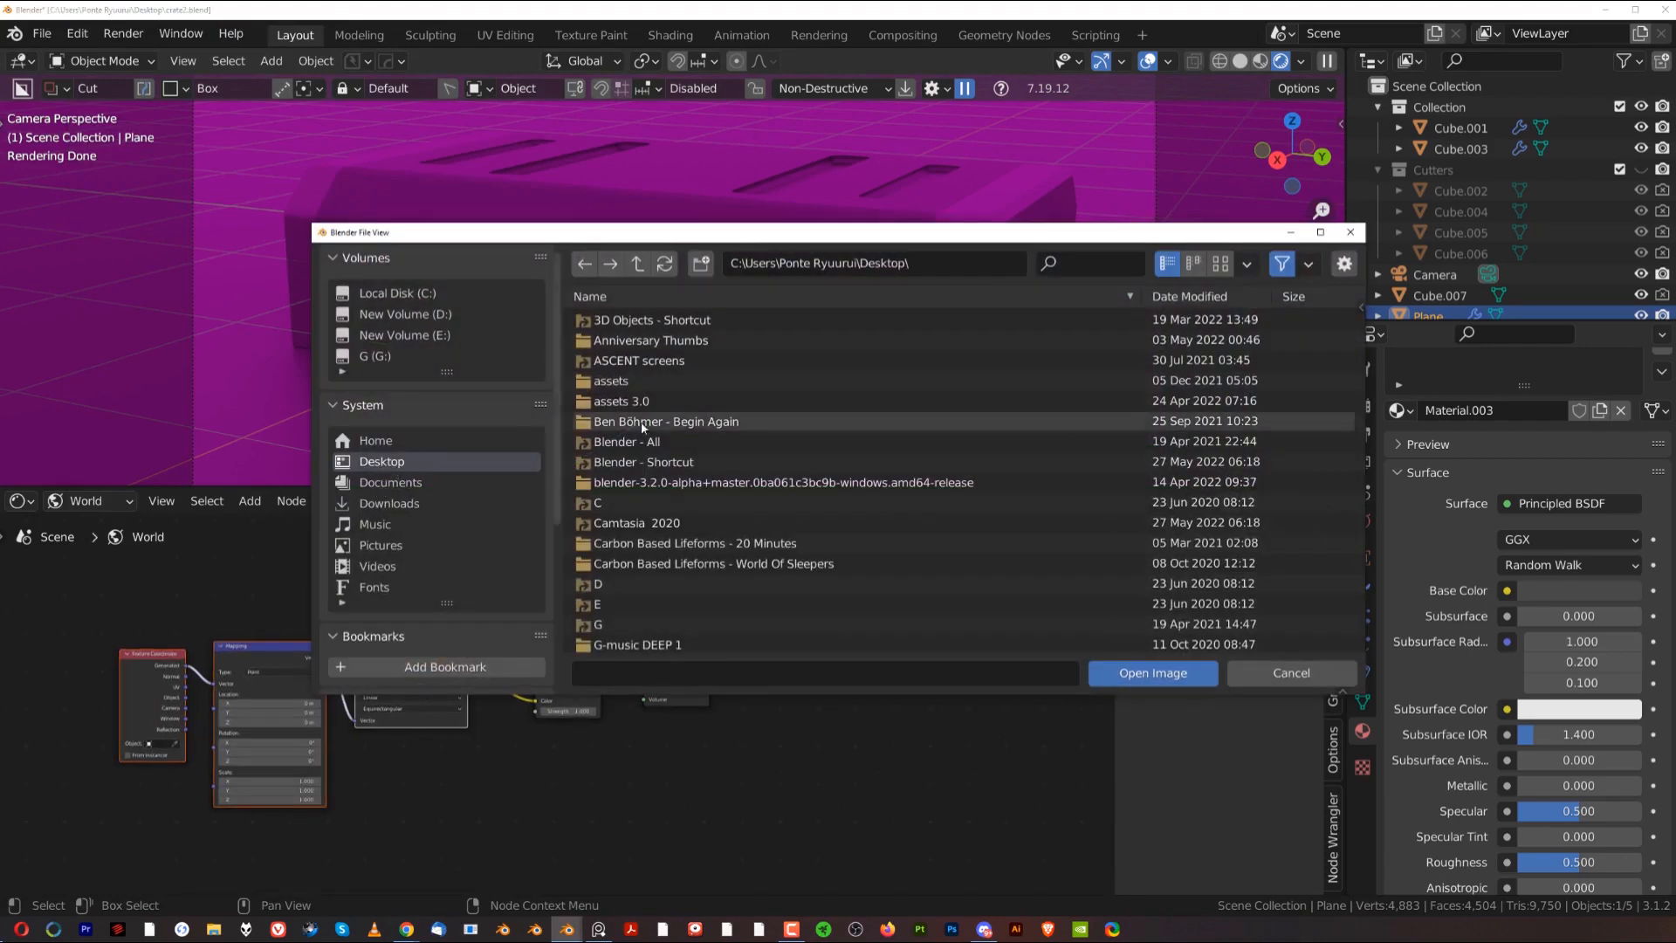
double_click(694, 442)
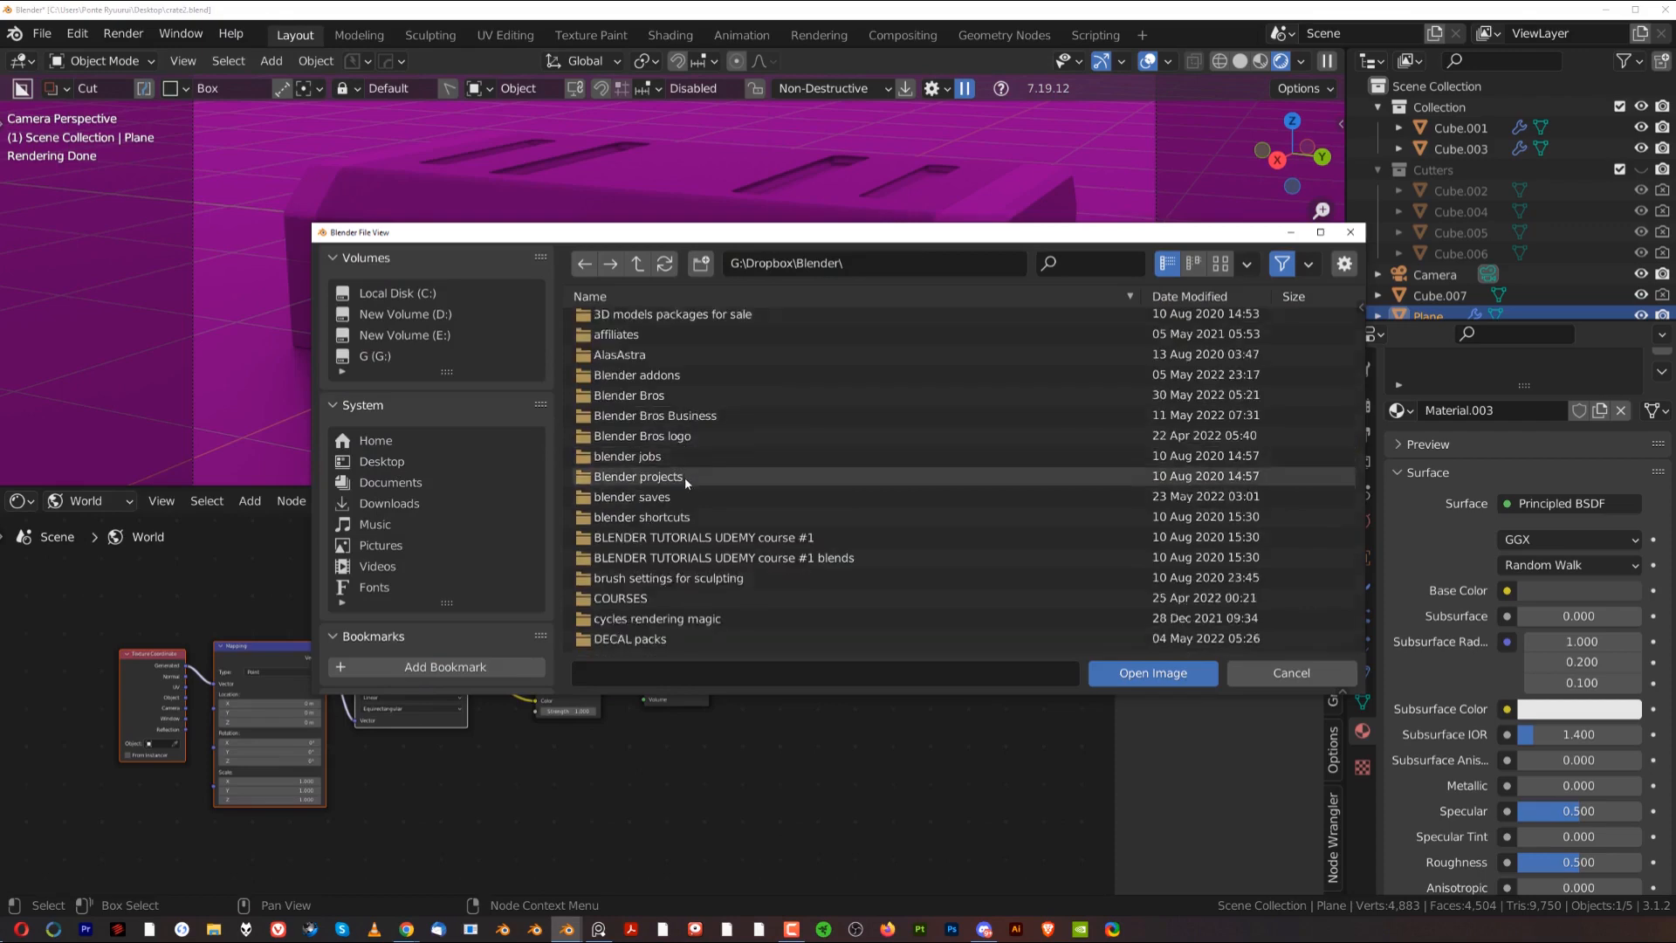
scroll(687, 489, down, 5)
double_click(658, 635)
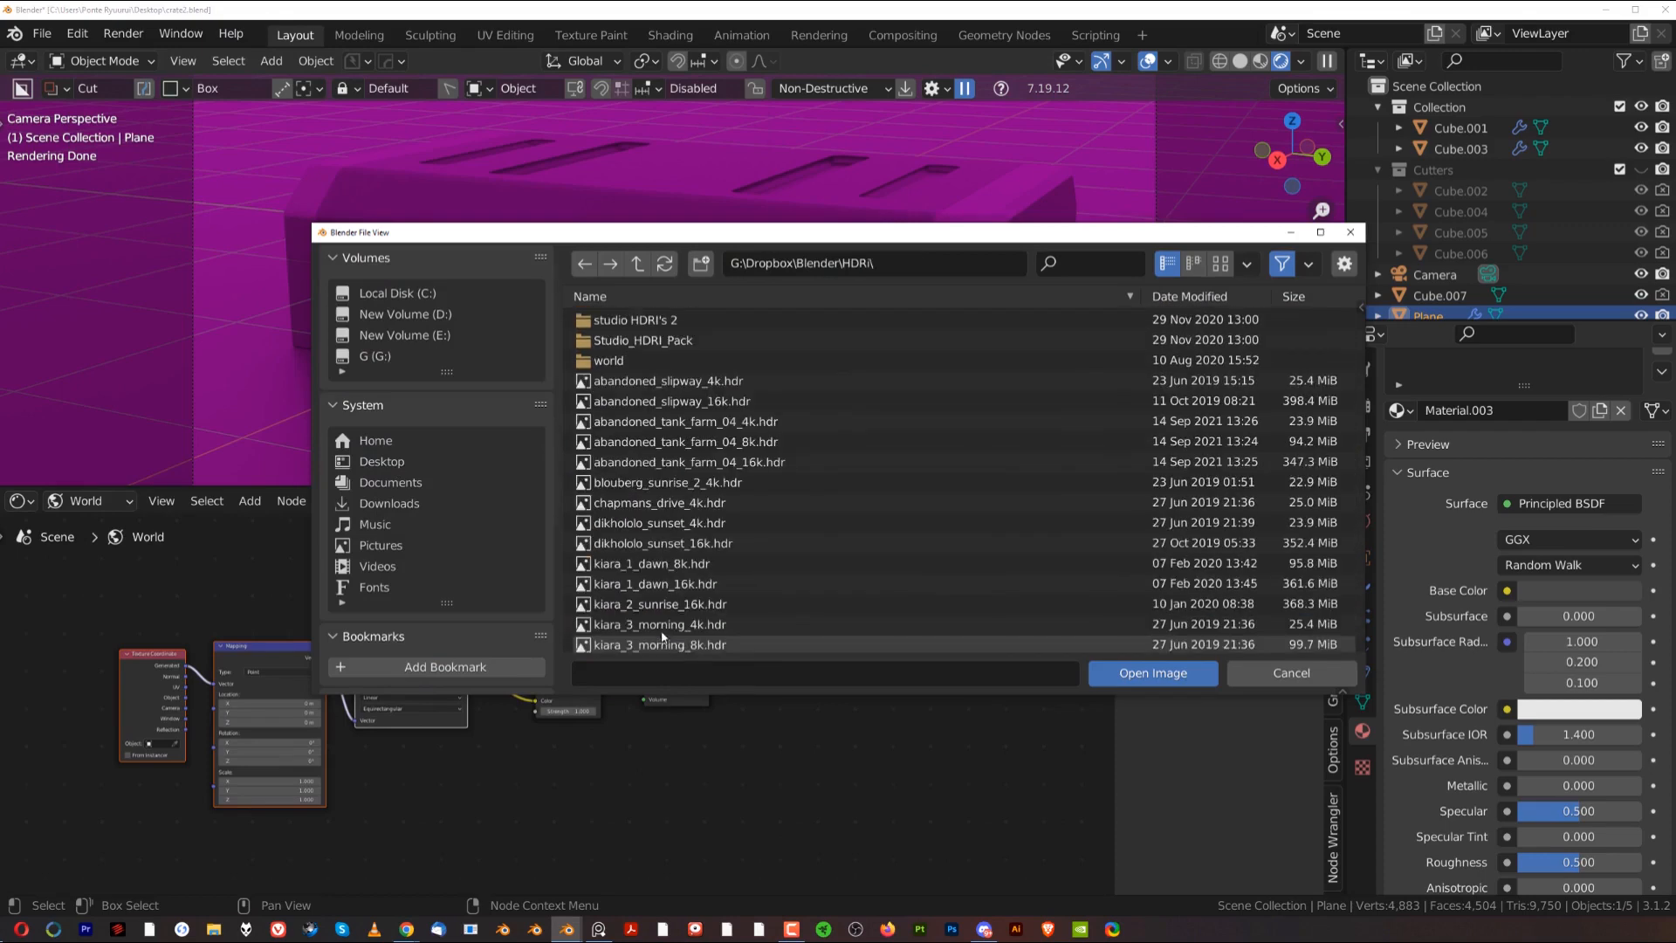
double_click(685, 383)
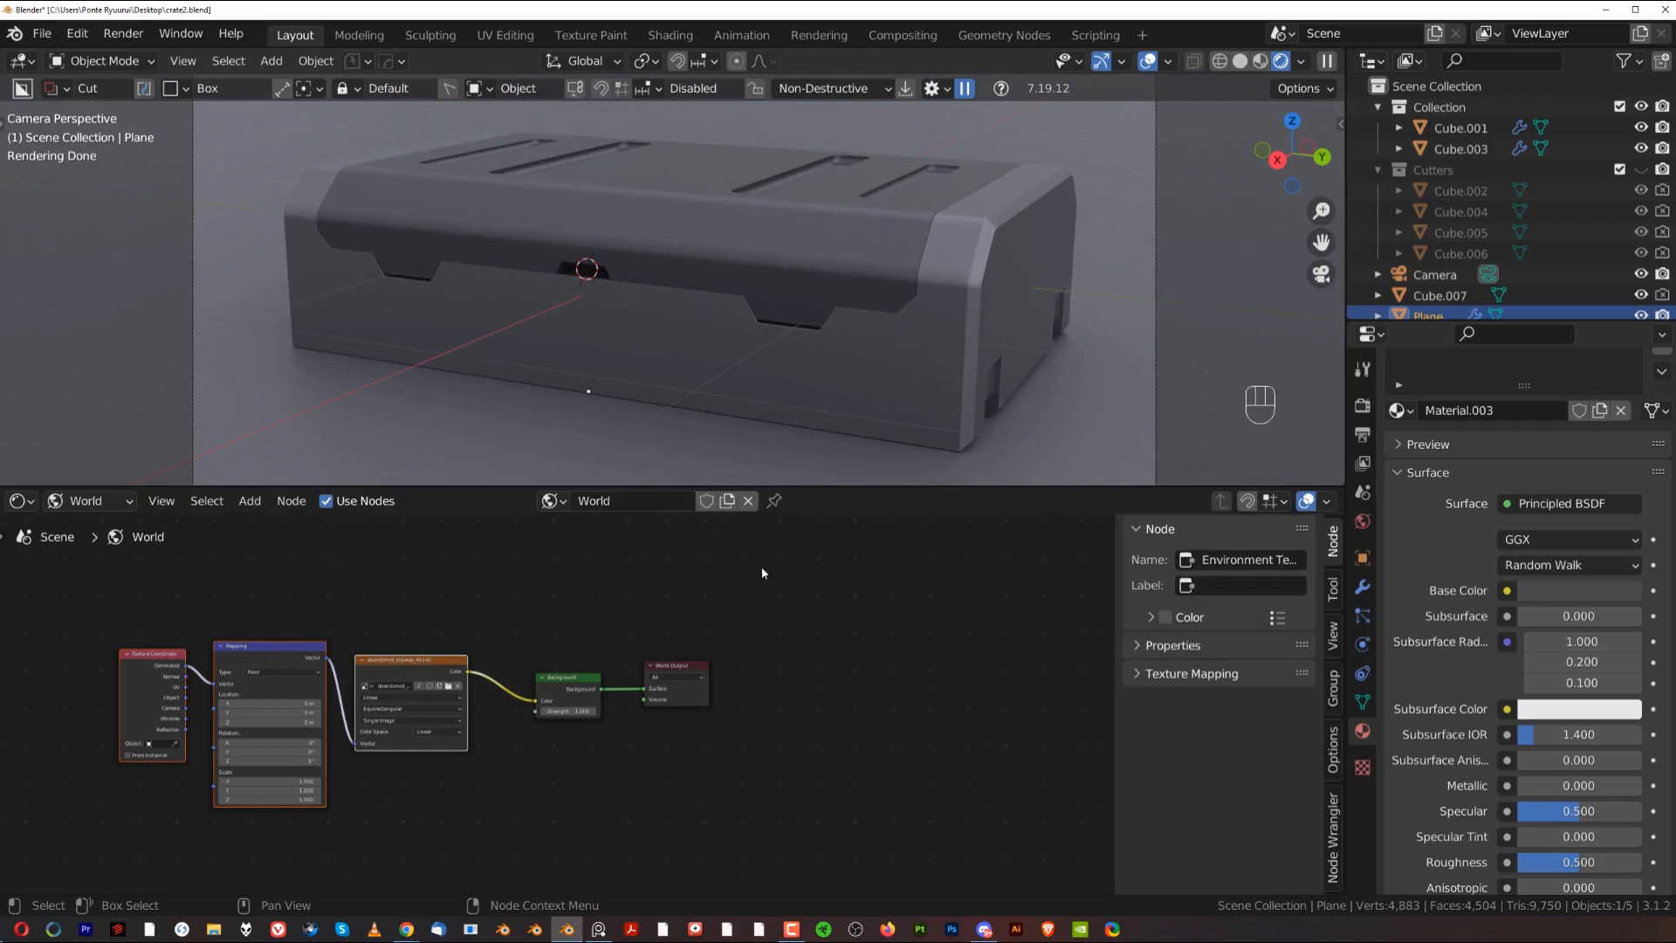
Step: Enlarge the rendered viewport area above the node editor and switch the render engine to Eevee
drag(888, 488, 880, 618)
scroll(773, 402, down, 1)
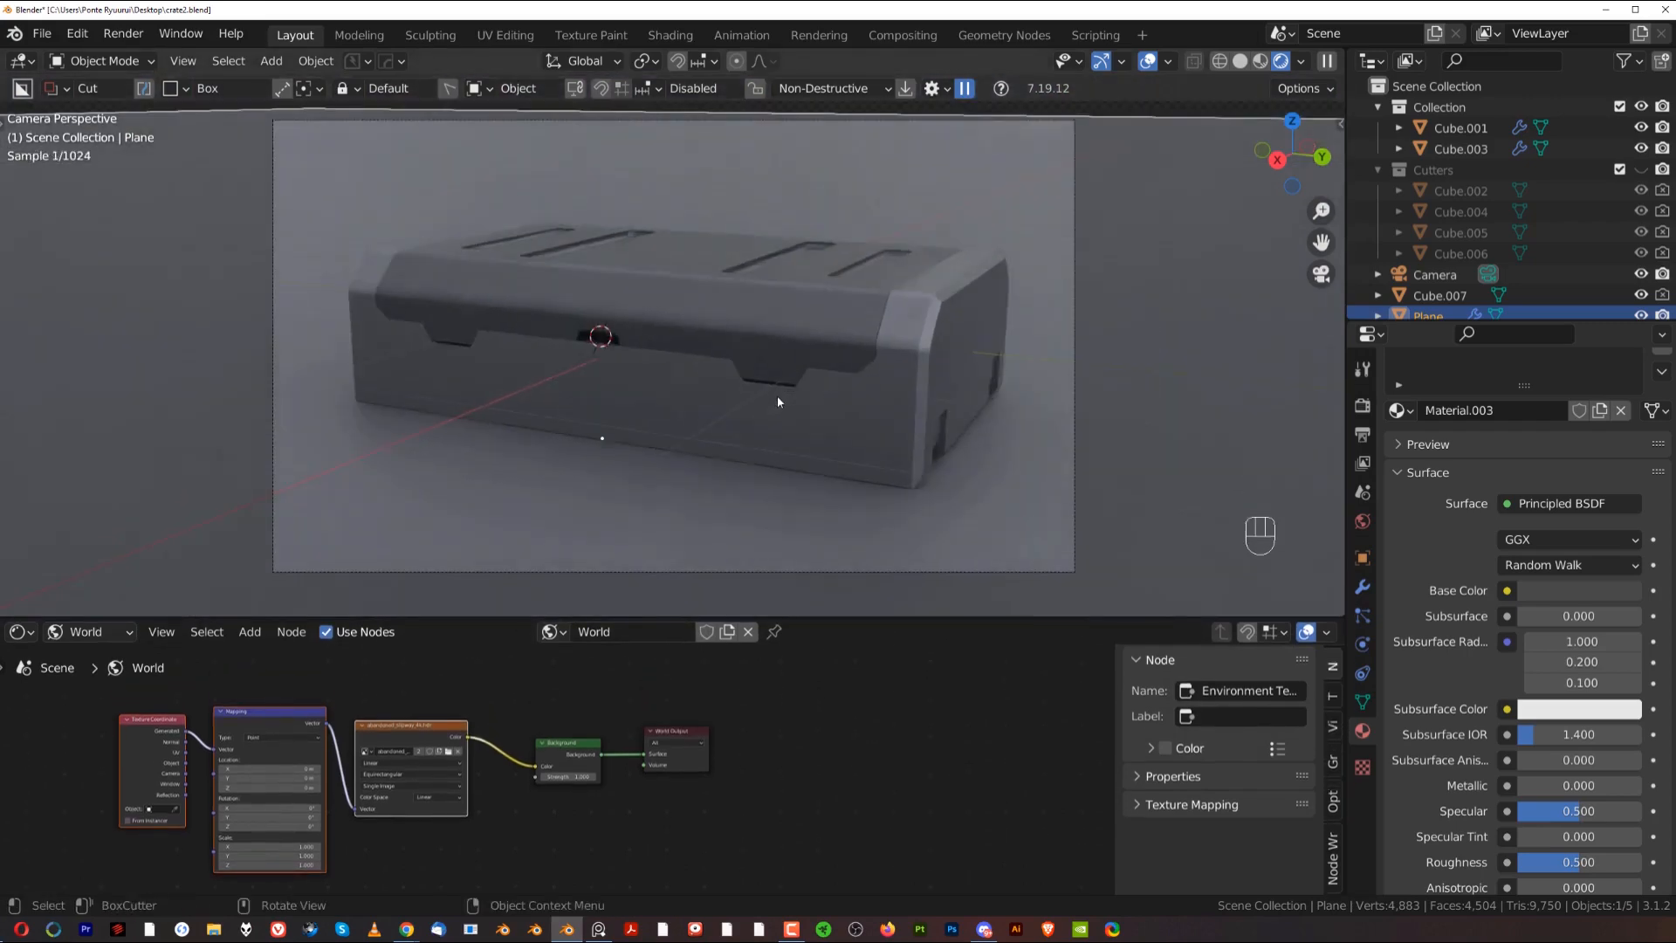
click(1363, 405)
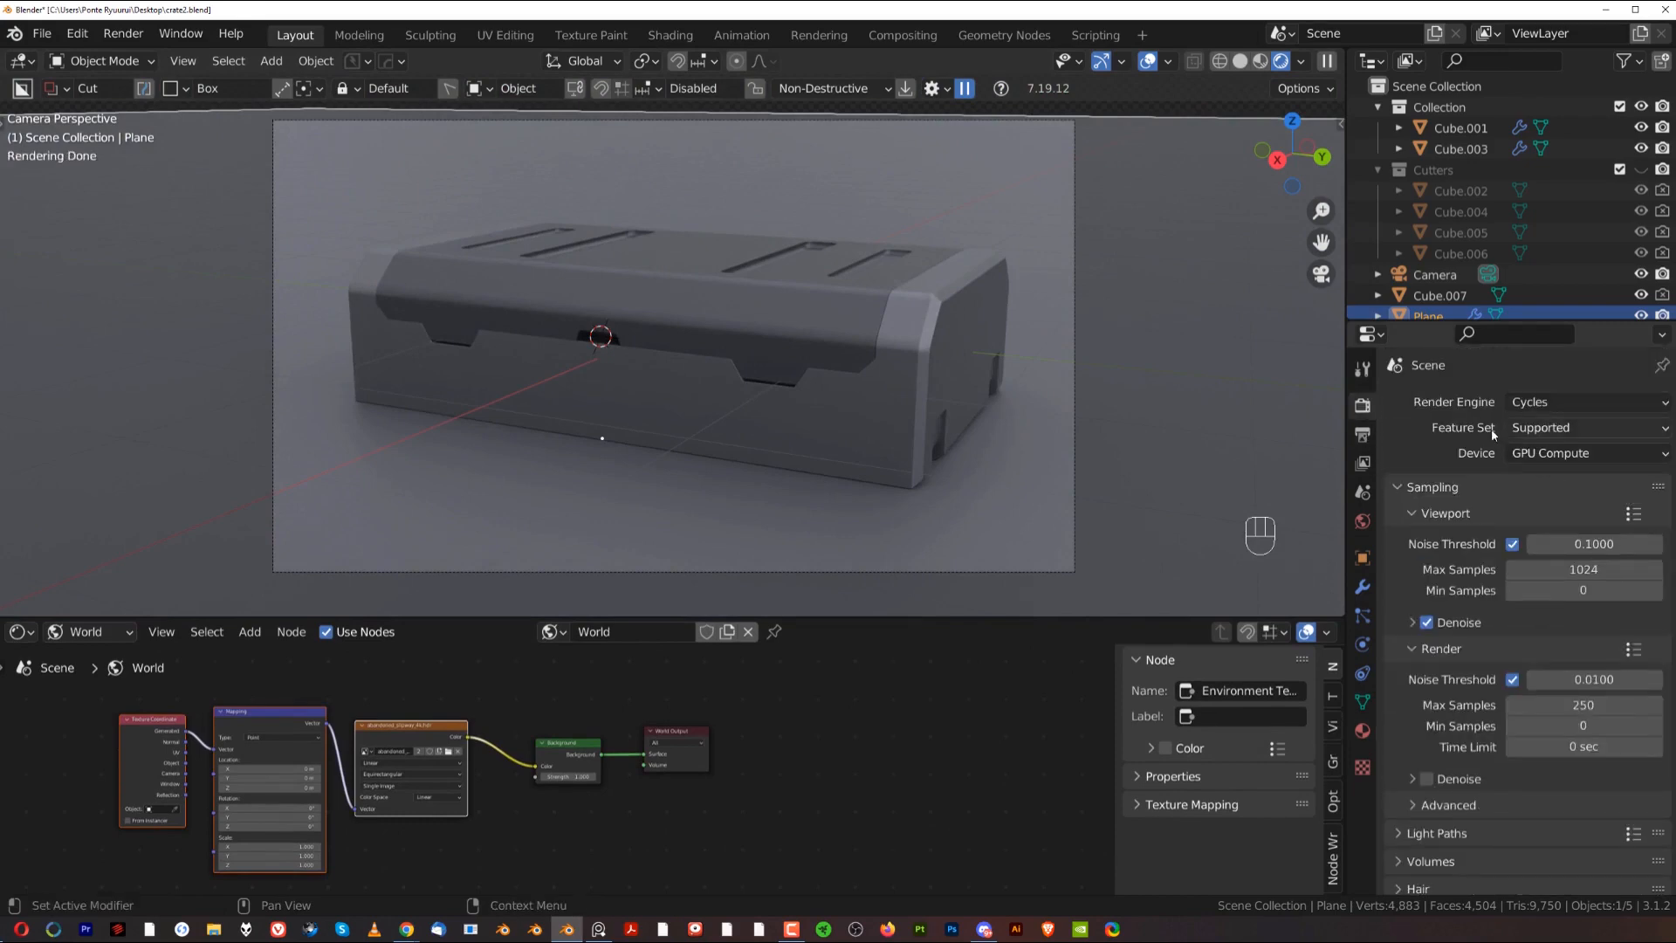
click(1547, 402)
click(1552, 432)
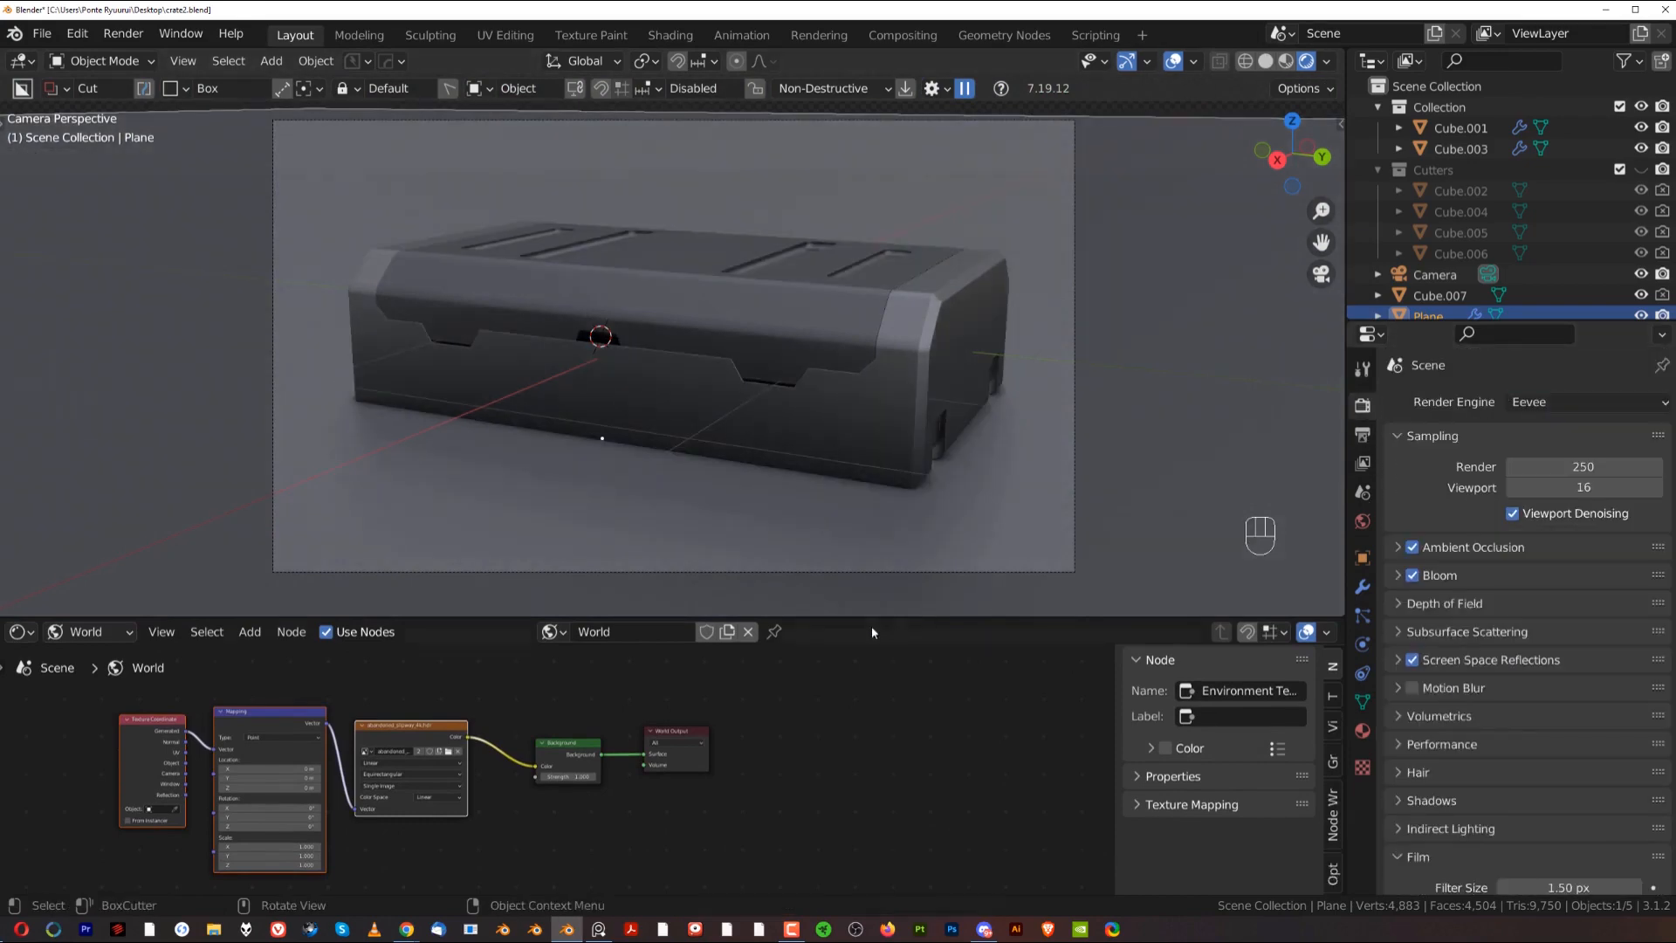
Step: Rotate the environment map to 219° around Z in the Mapping node and switch the render engine back to Cycles
scroll(232, 839, up, 2)
scroll(231, 839, up, 2)
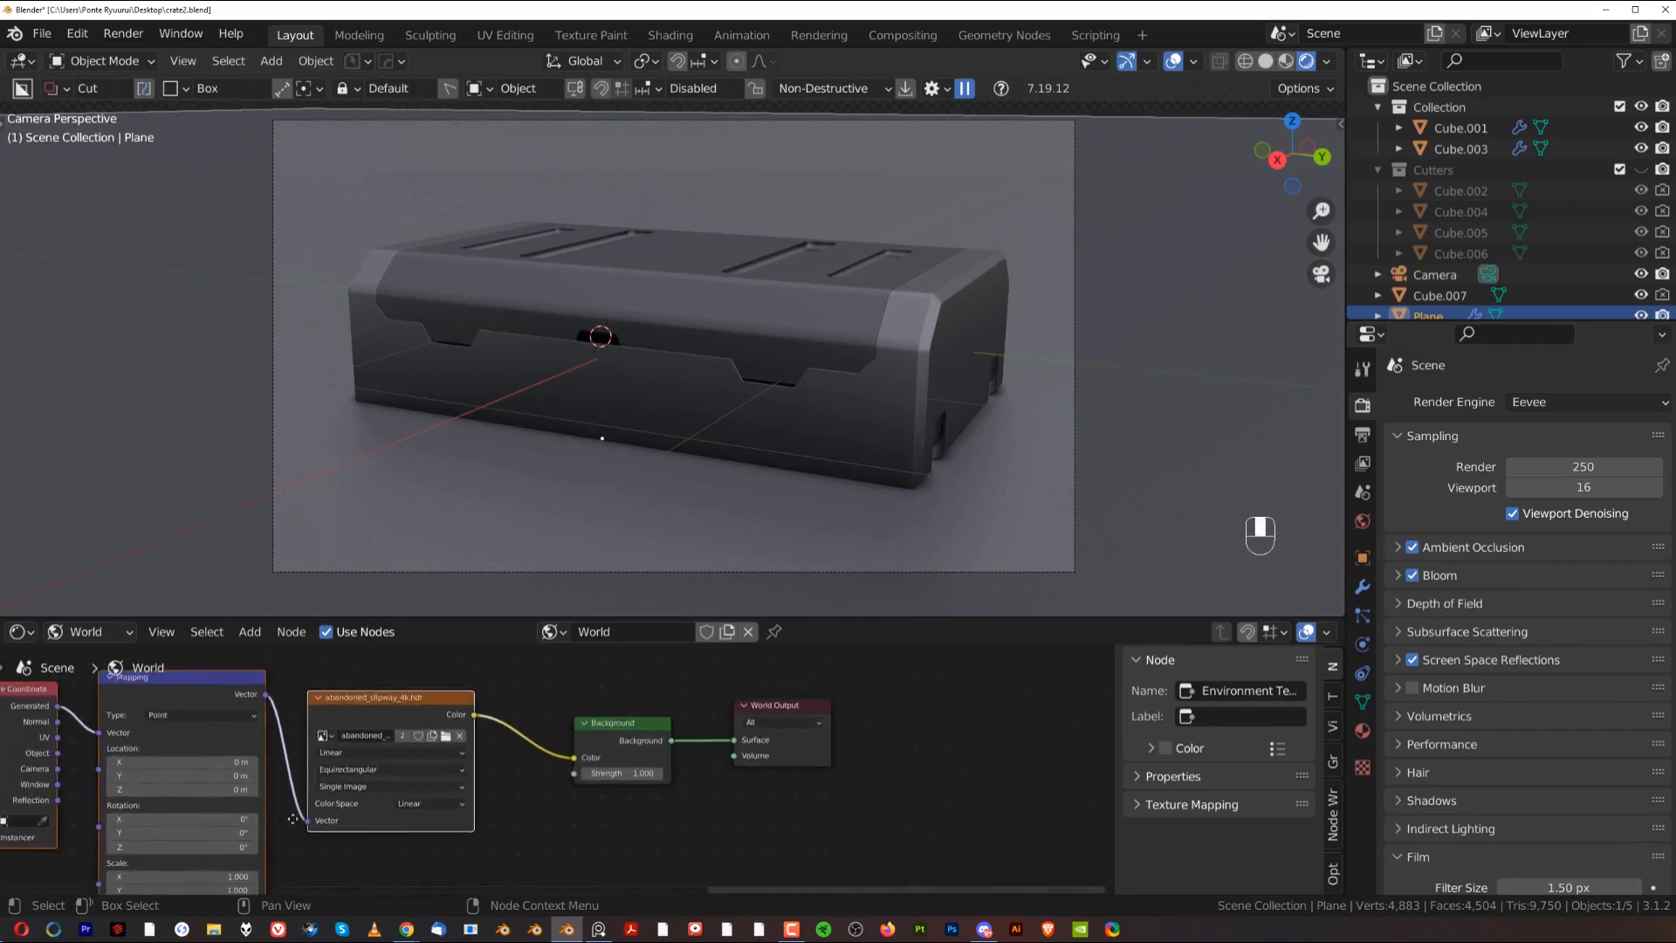
drag(177, 836, 1624, 783)
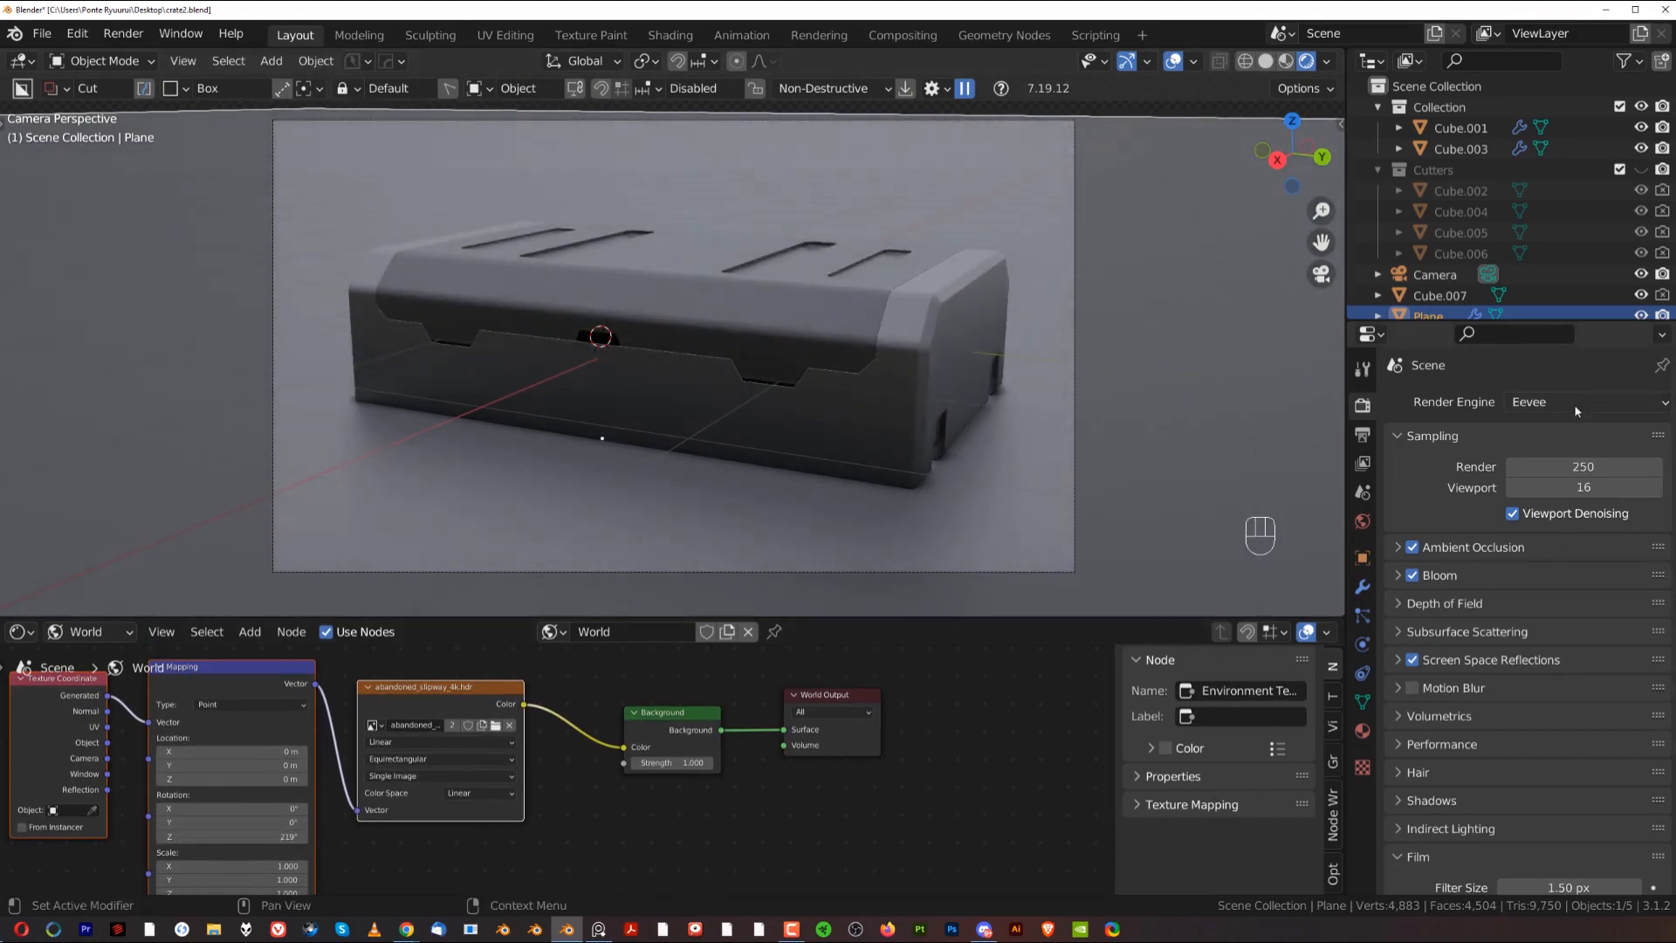
click(1541, 402)
click(1533, 472)
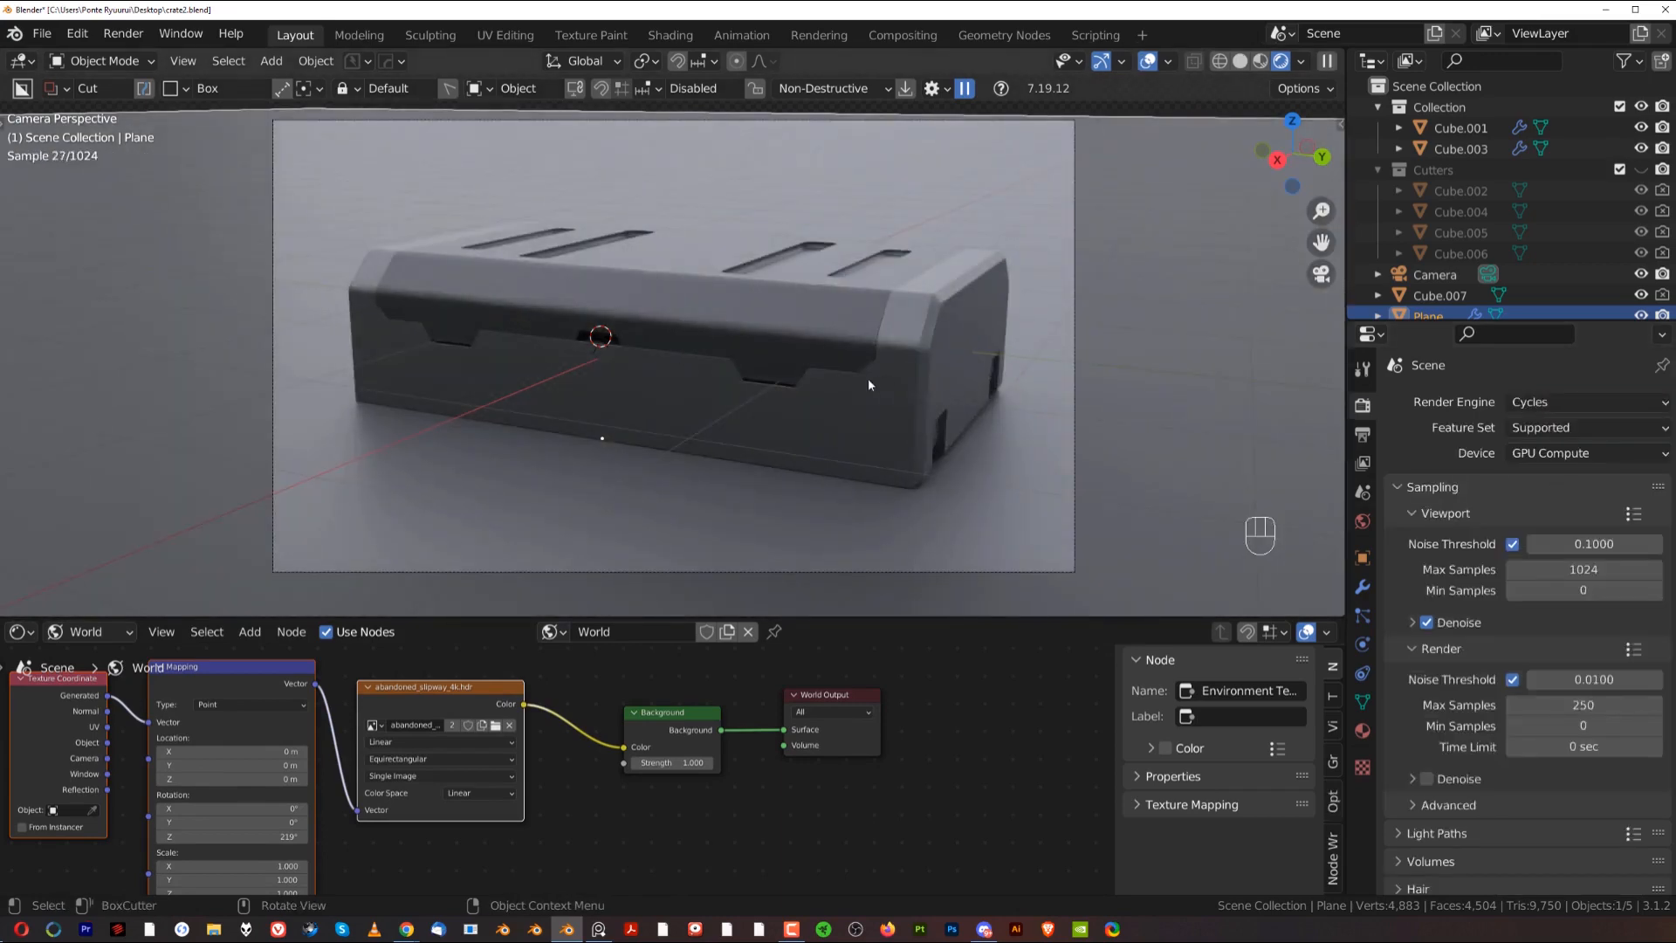
Step: Add a plane mesh at the crate and scale it up uniformly by about 2.62
scroll(869, 380, down, 2)
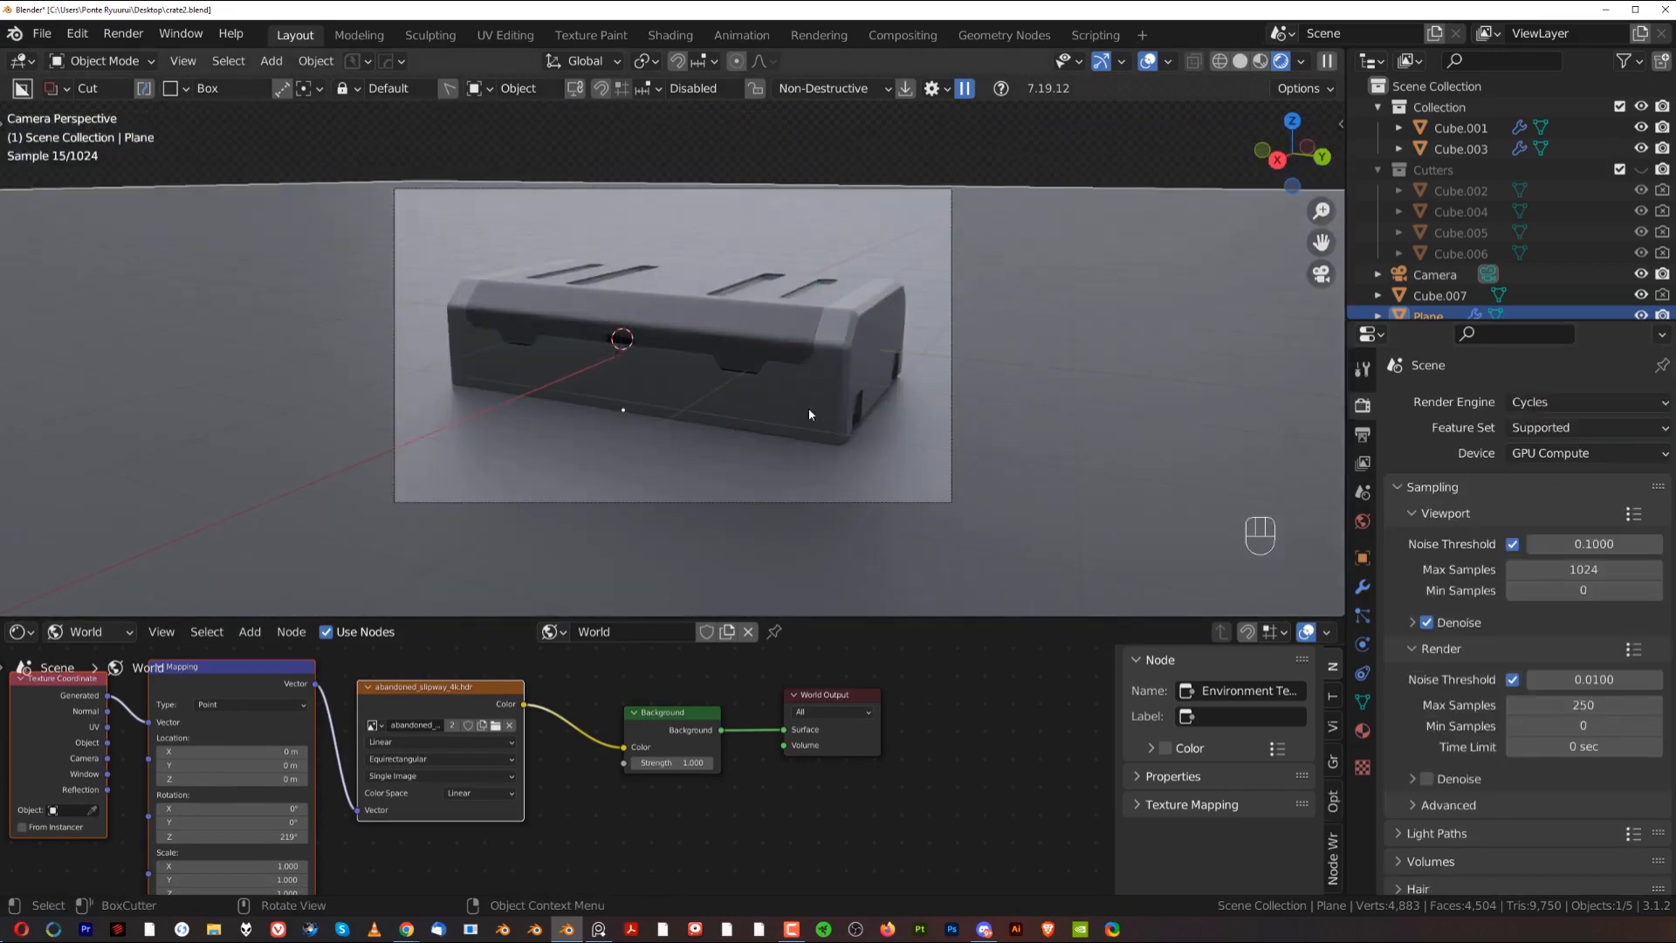
shift+middle_drag(780, 377, 713, 405)
scroll(740, 470, up, 1)
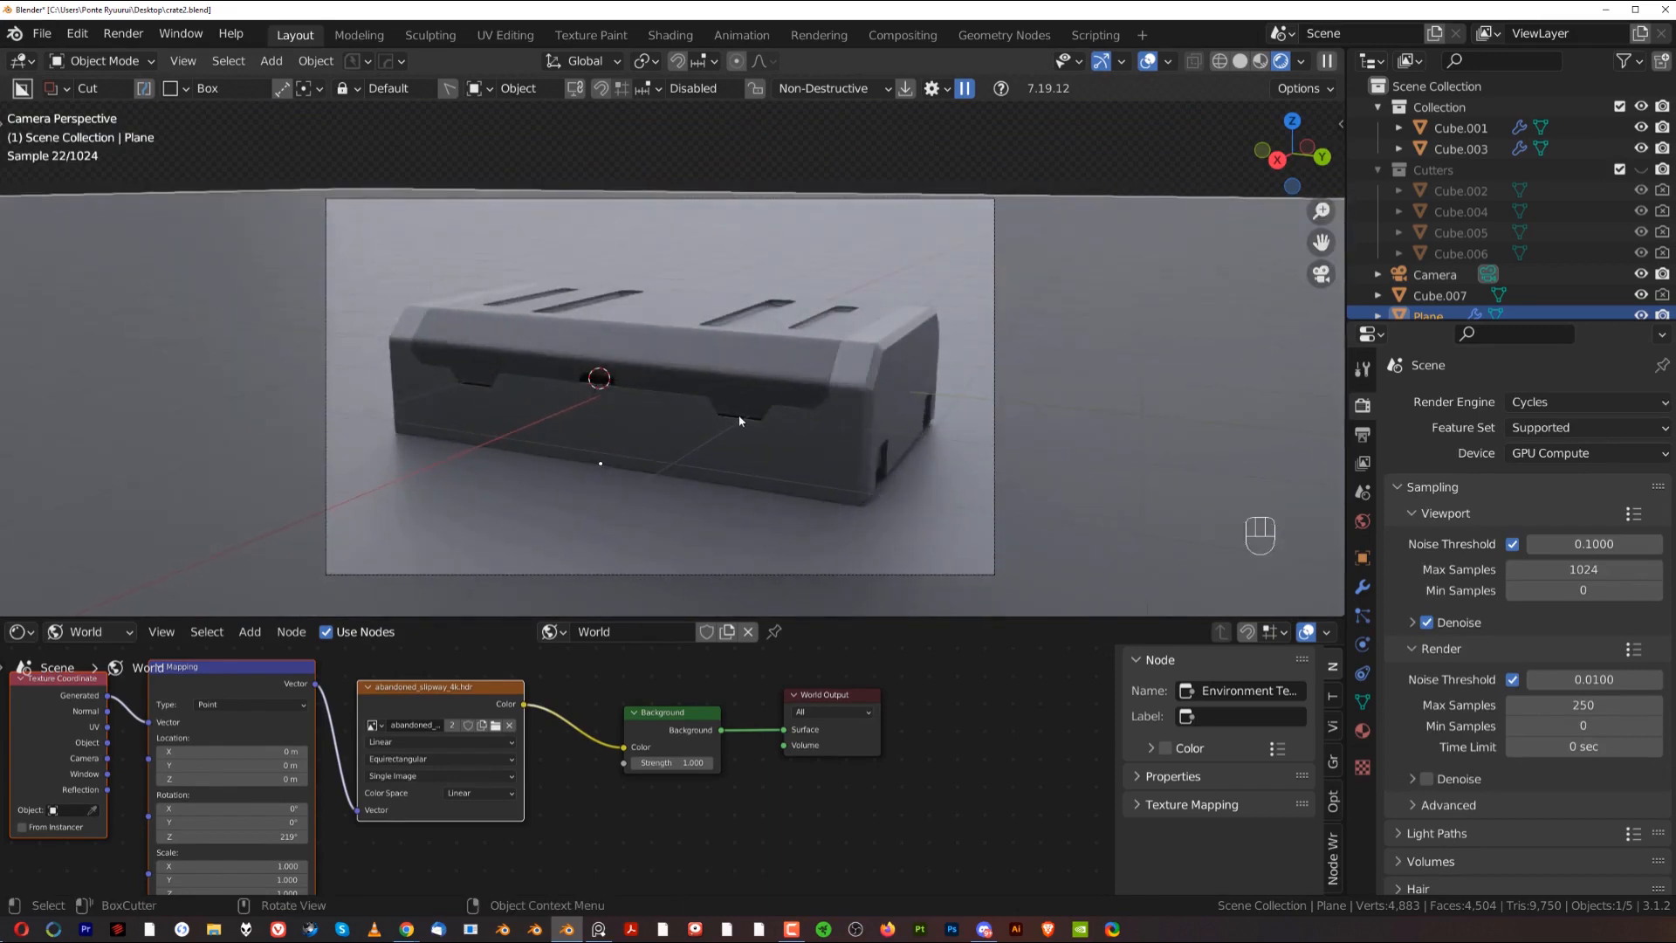
scroll(804, 384, down, 1)
key(shift+a)
mouse_move(898, 417)
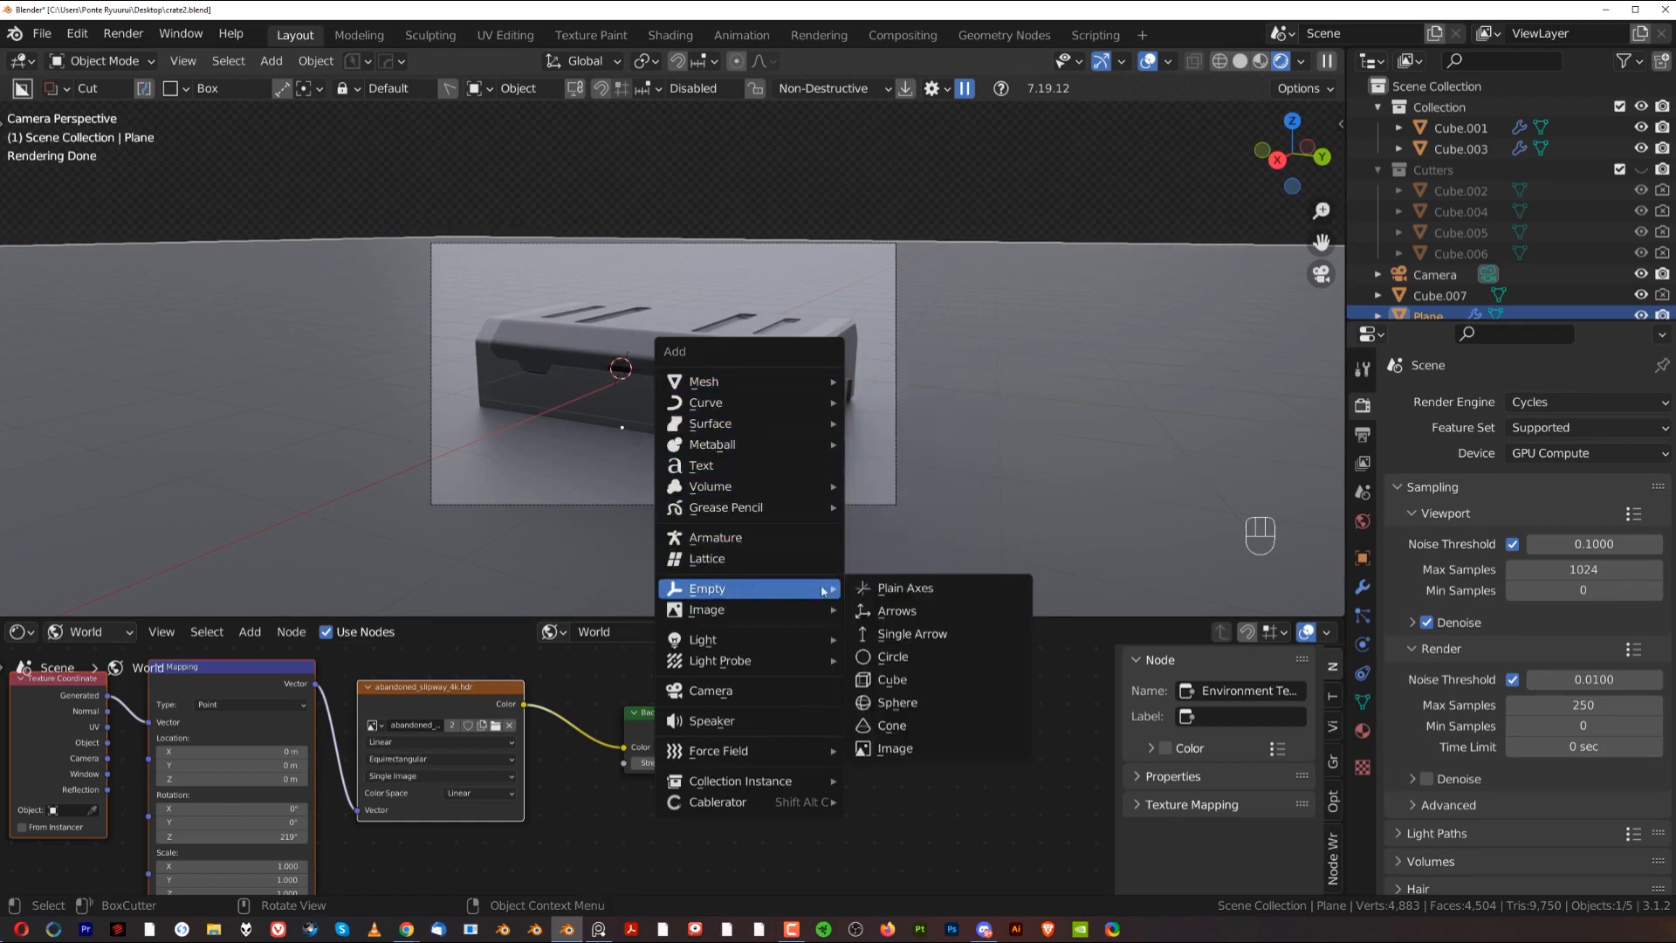
mouse_move(756, 382)
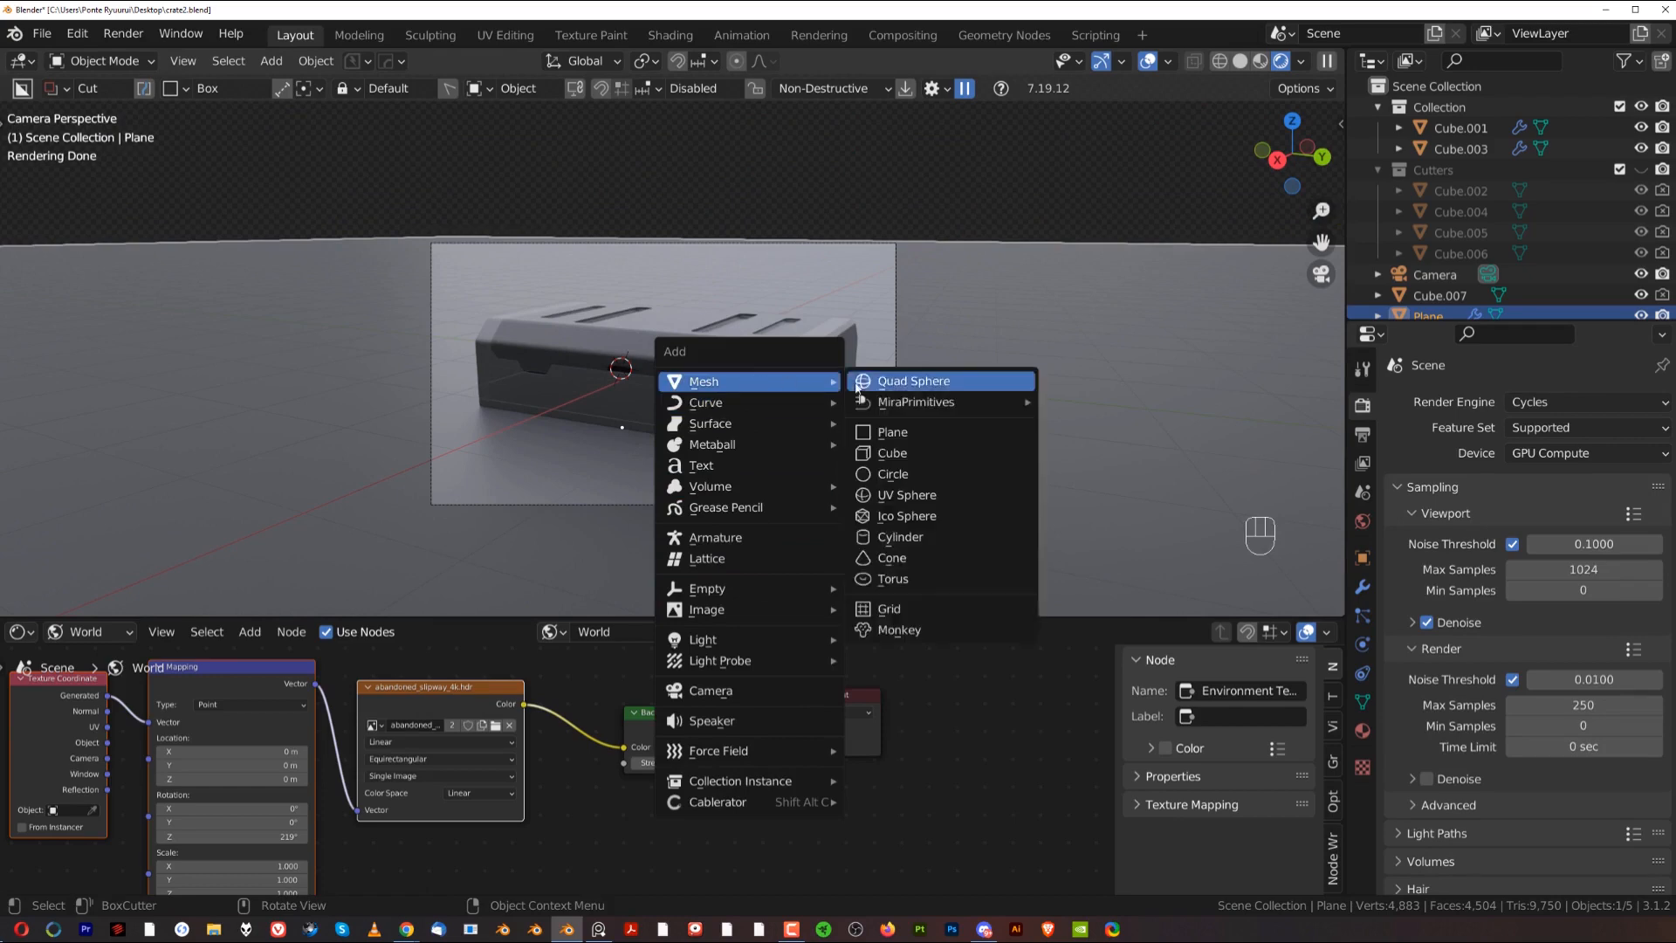
click(930, 432)
key(s)
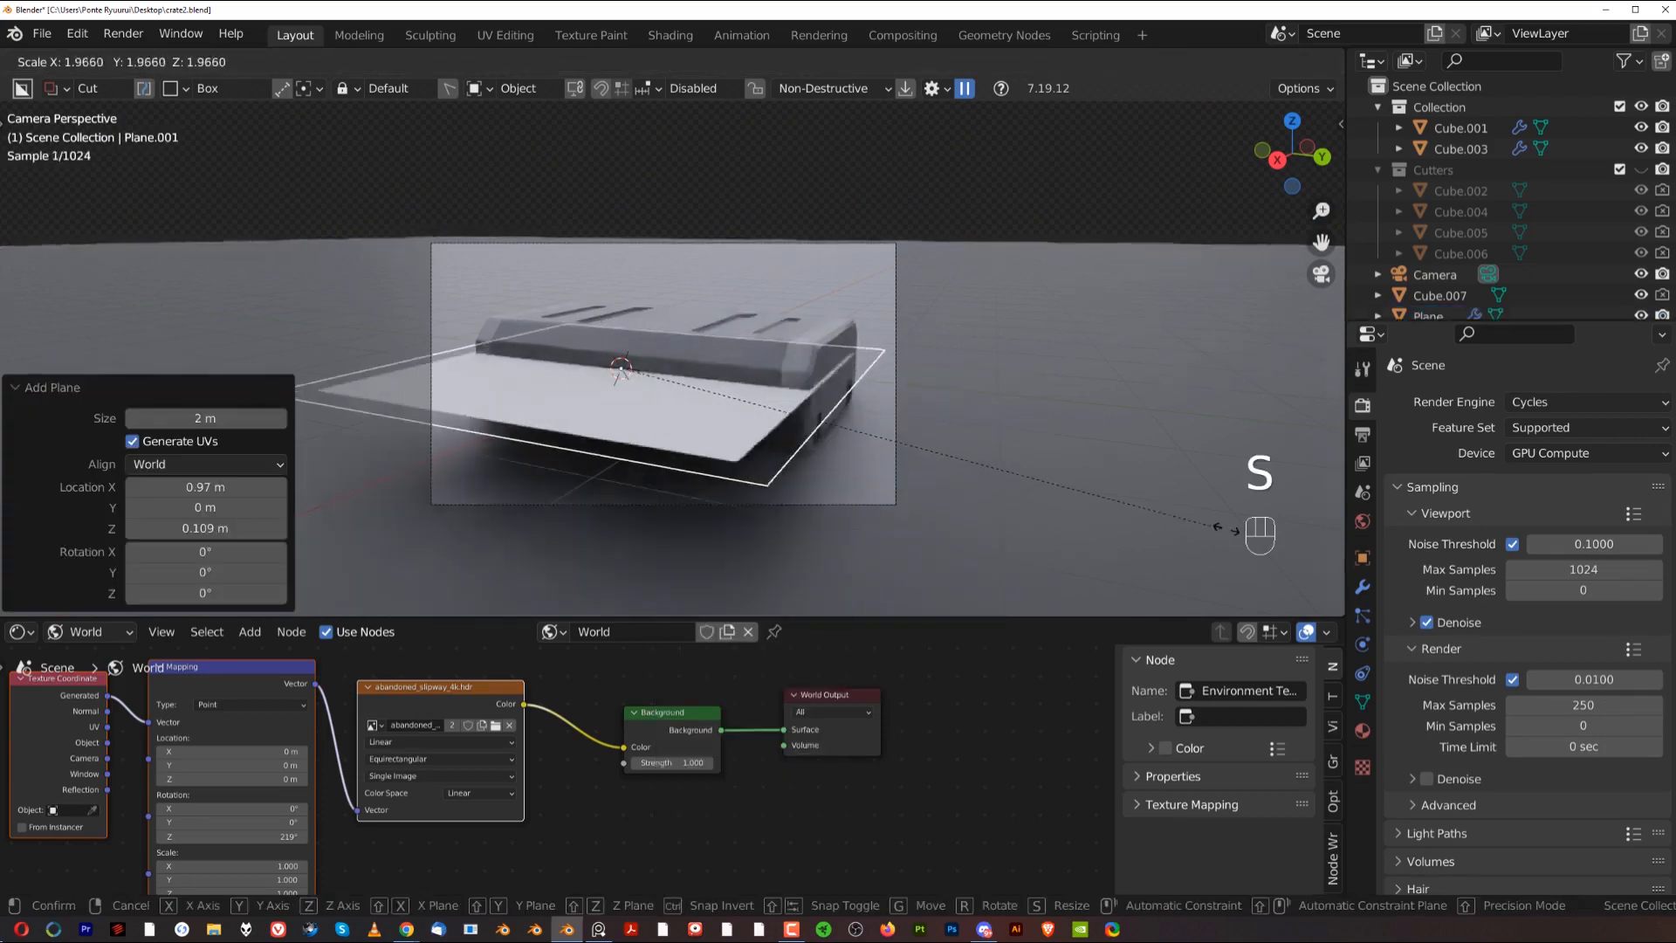
click(265, 524)
Step: Raise the new plane about 1.8 m along Z so it sits above the crate
key(g)
key(z)
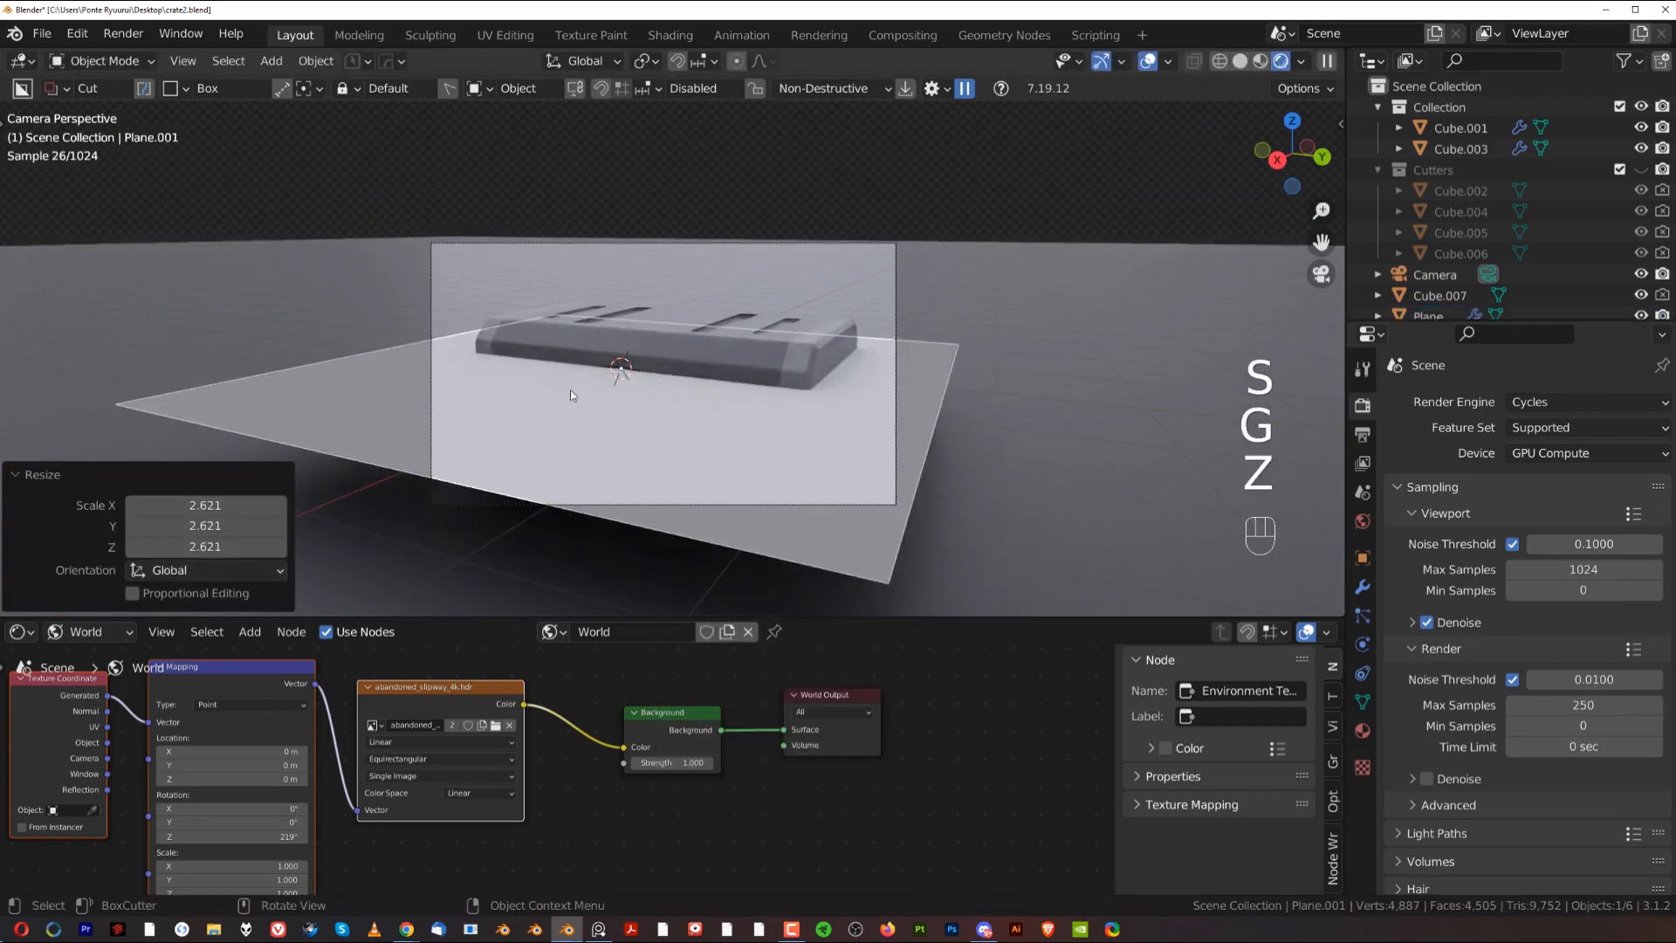
key(g)
key(z)
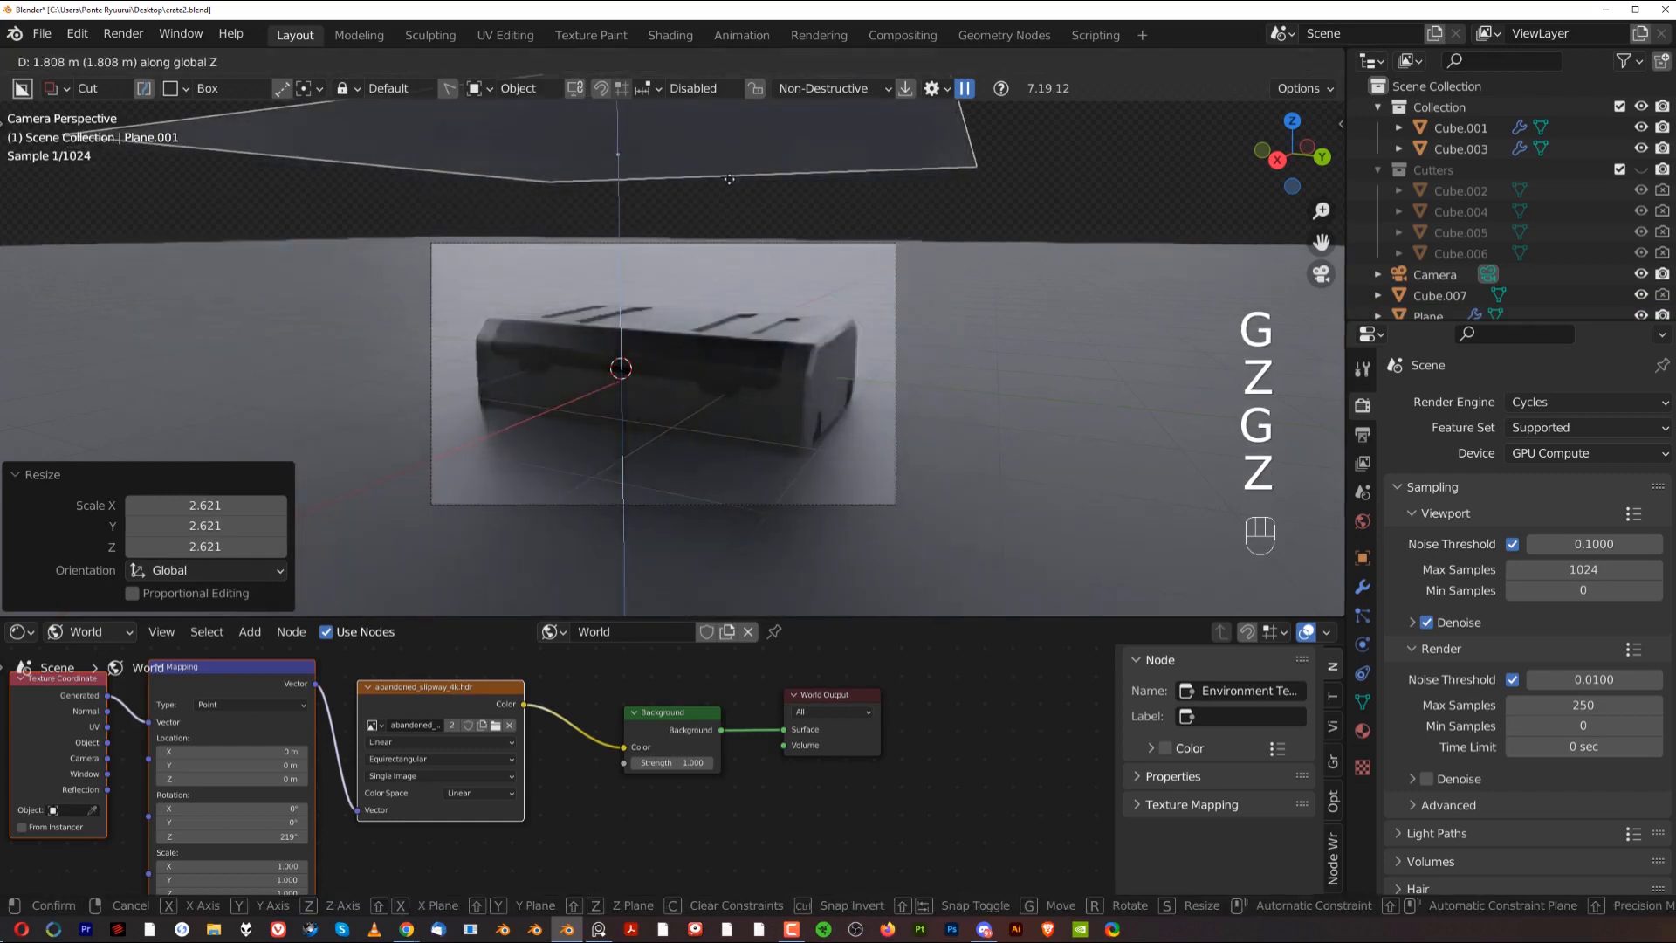
click(1526, 435)
Step: Give the overhead plane a new material with an Emission surface so it acts as a light
click(1362, 730)
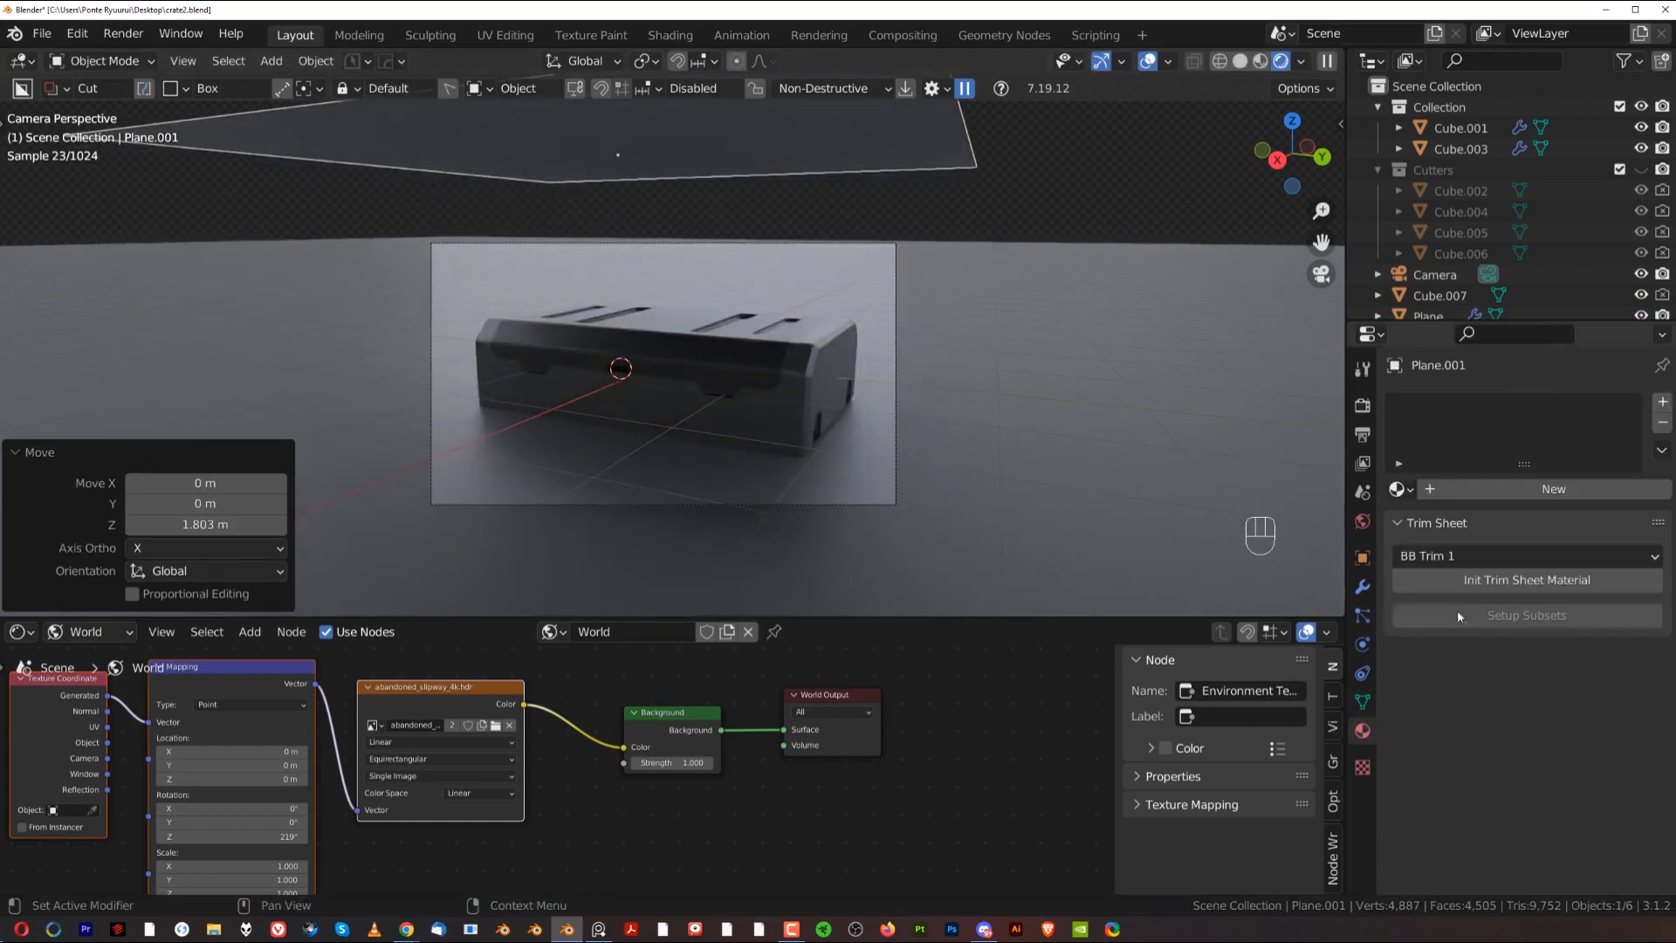
click(1494, 489)
click(1551, 582)
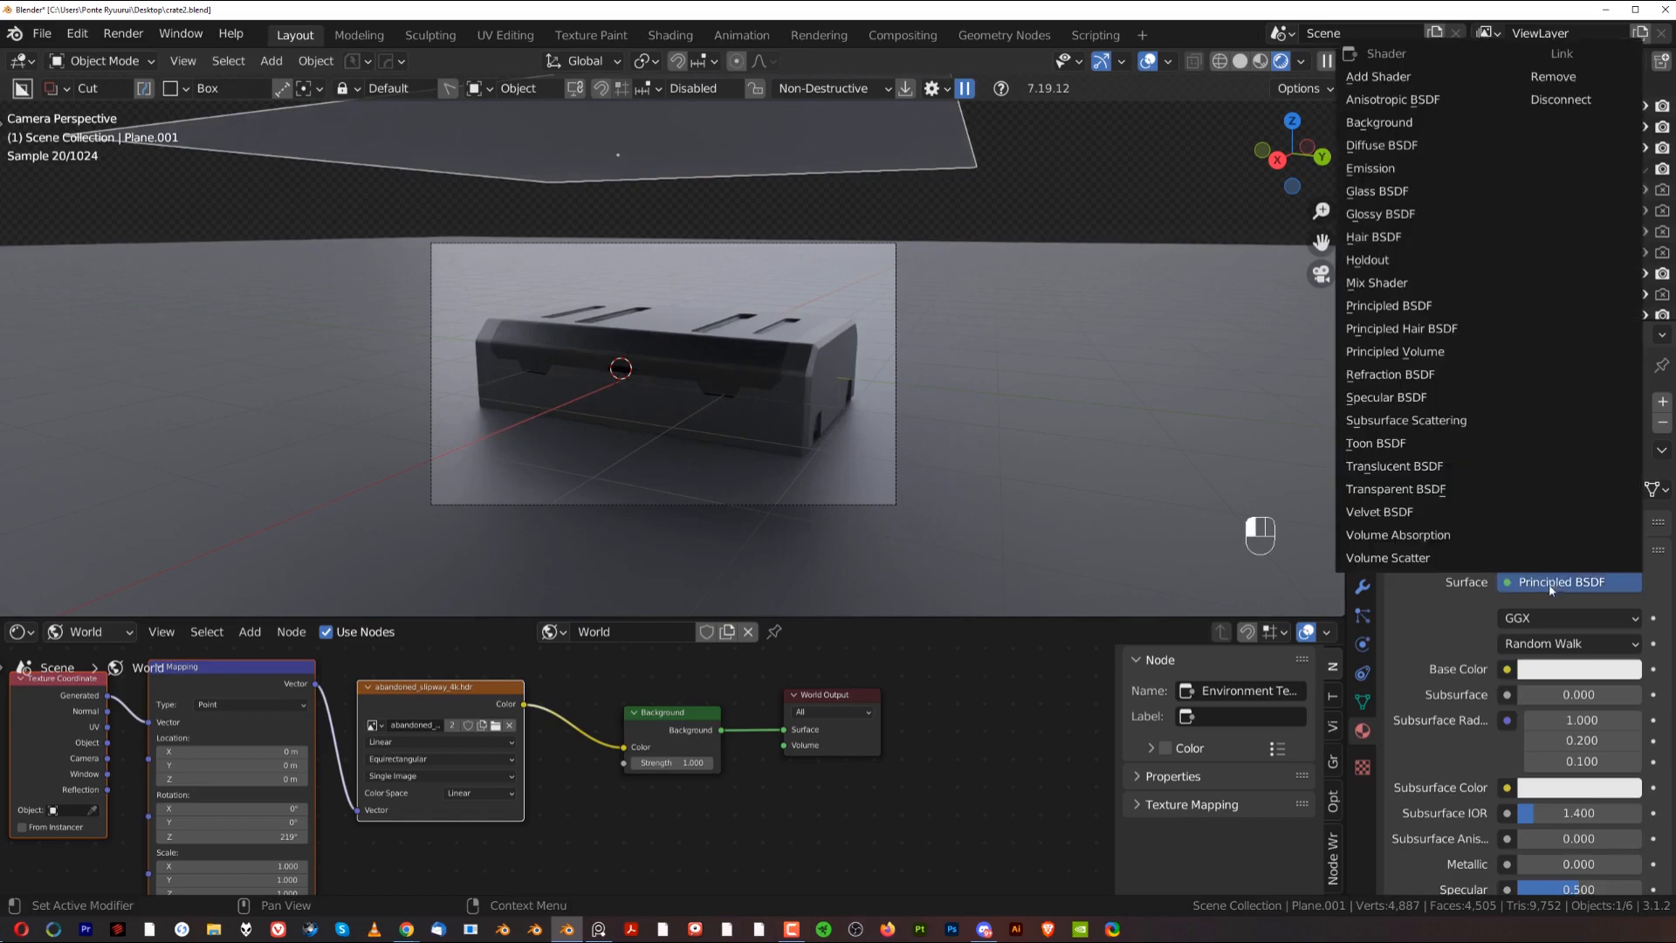
click(1397, 168)
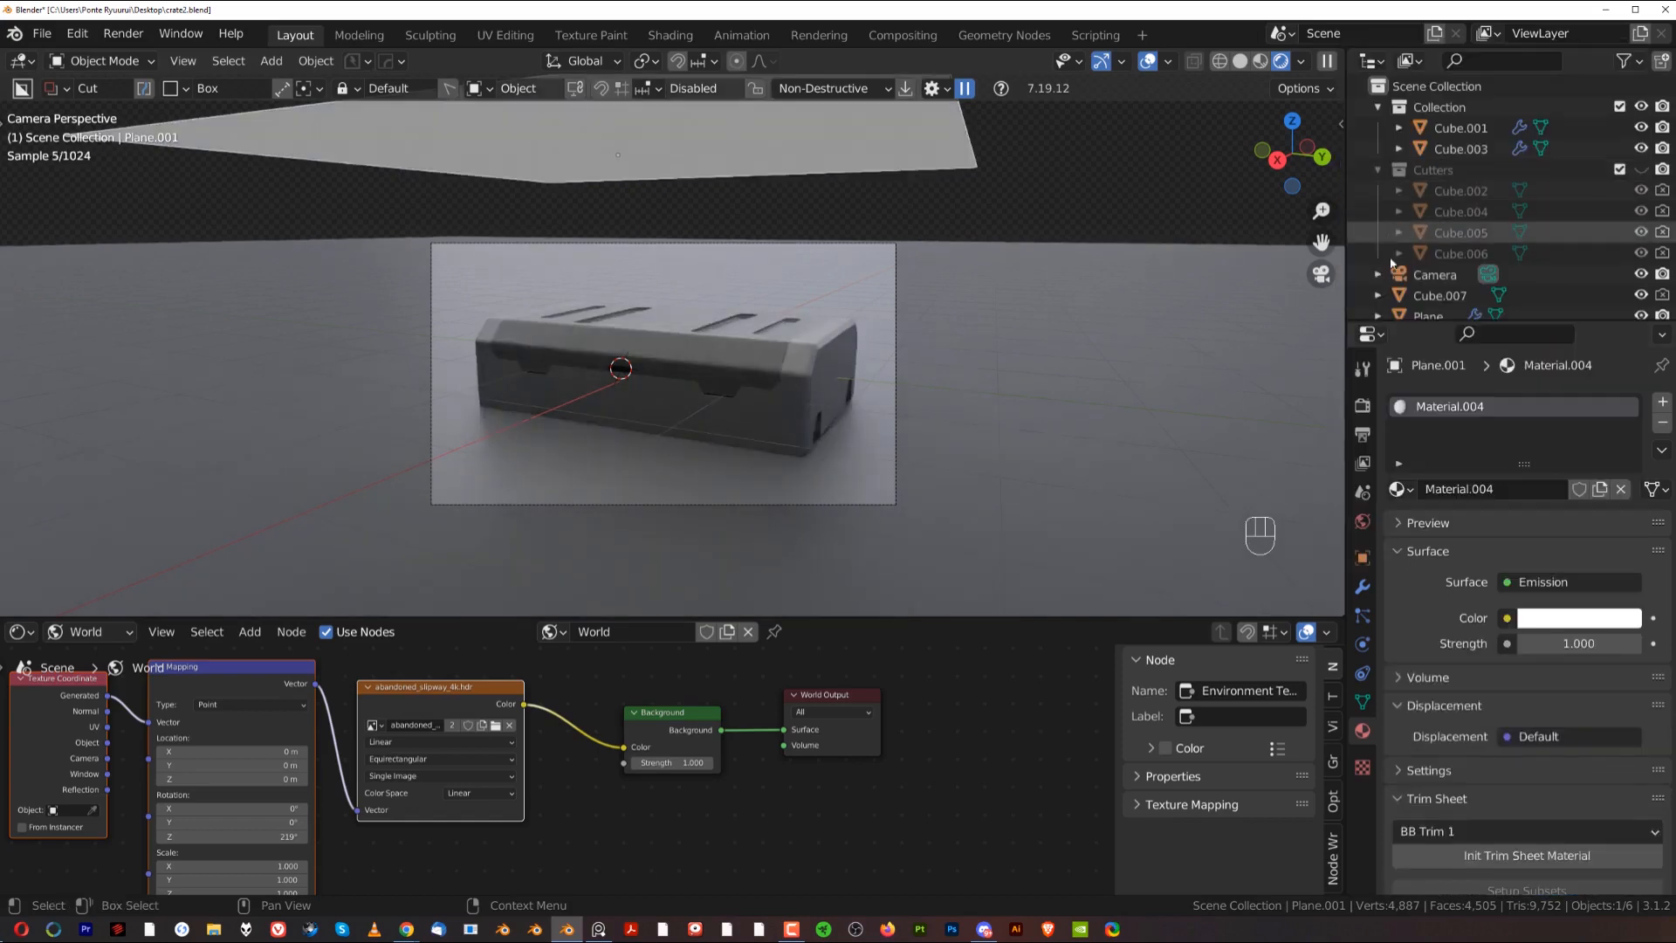
scroll(644, 471, up, 2)
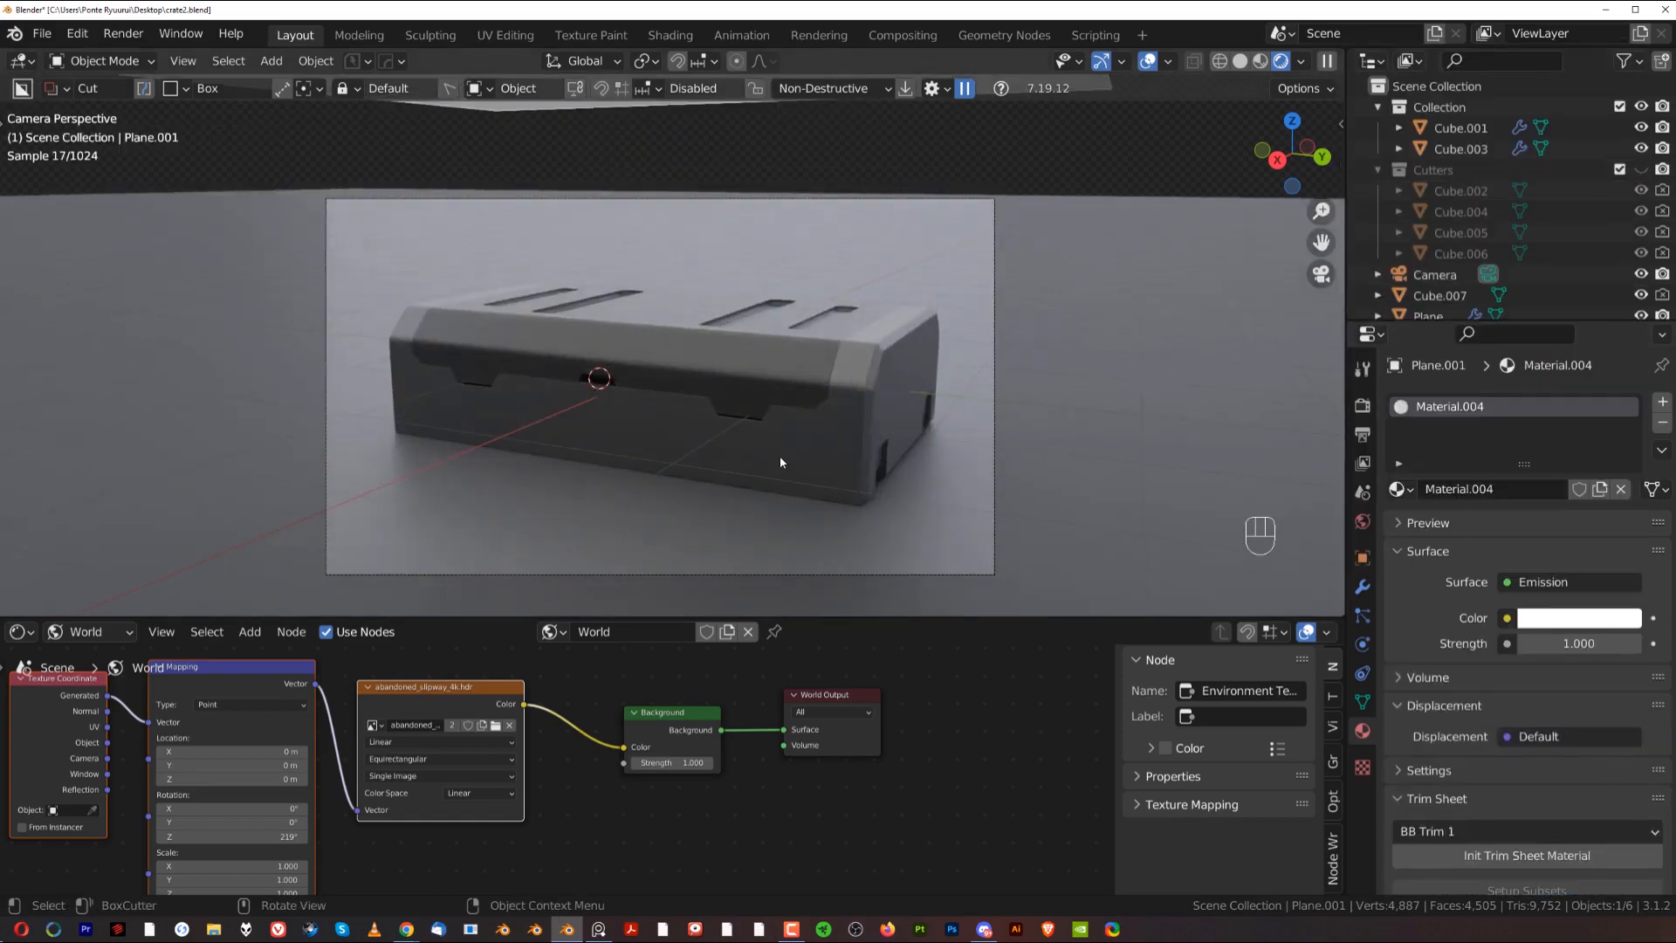
click(1362, 405)
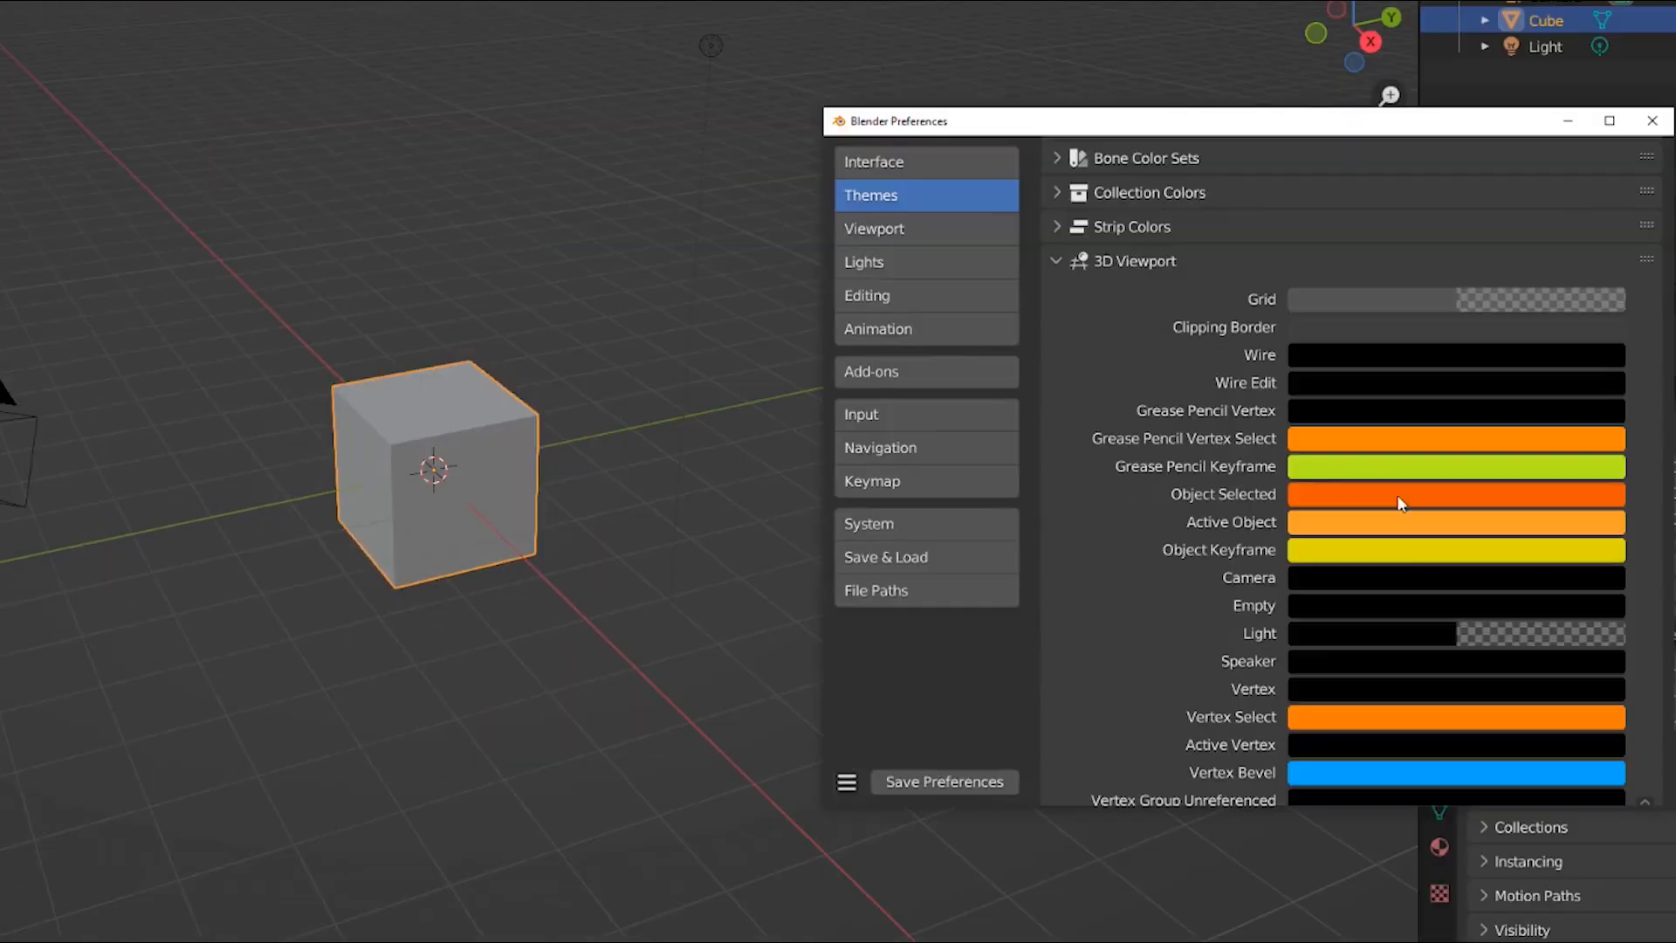
Step: Set Eevee's viewport samples to 64, enable Ambient Occlusion, Bloom and Screen Space Reflections, and set the volumetric tile size to 2 px
click(1446, 522)
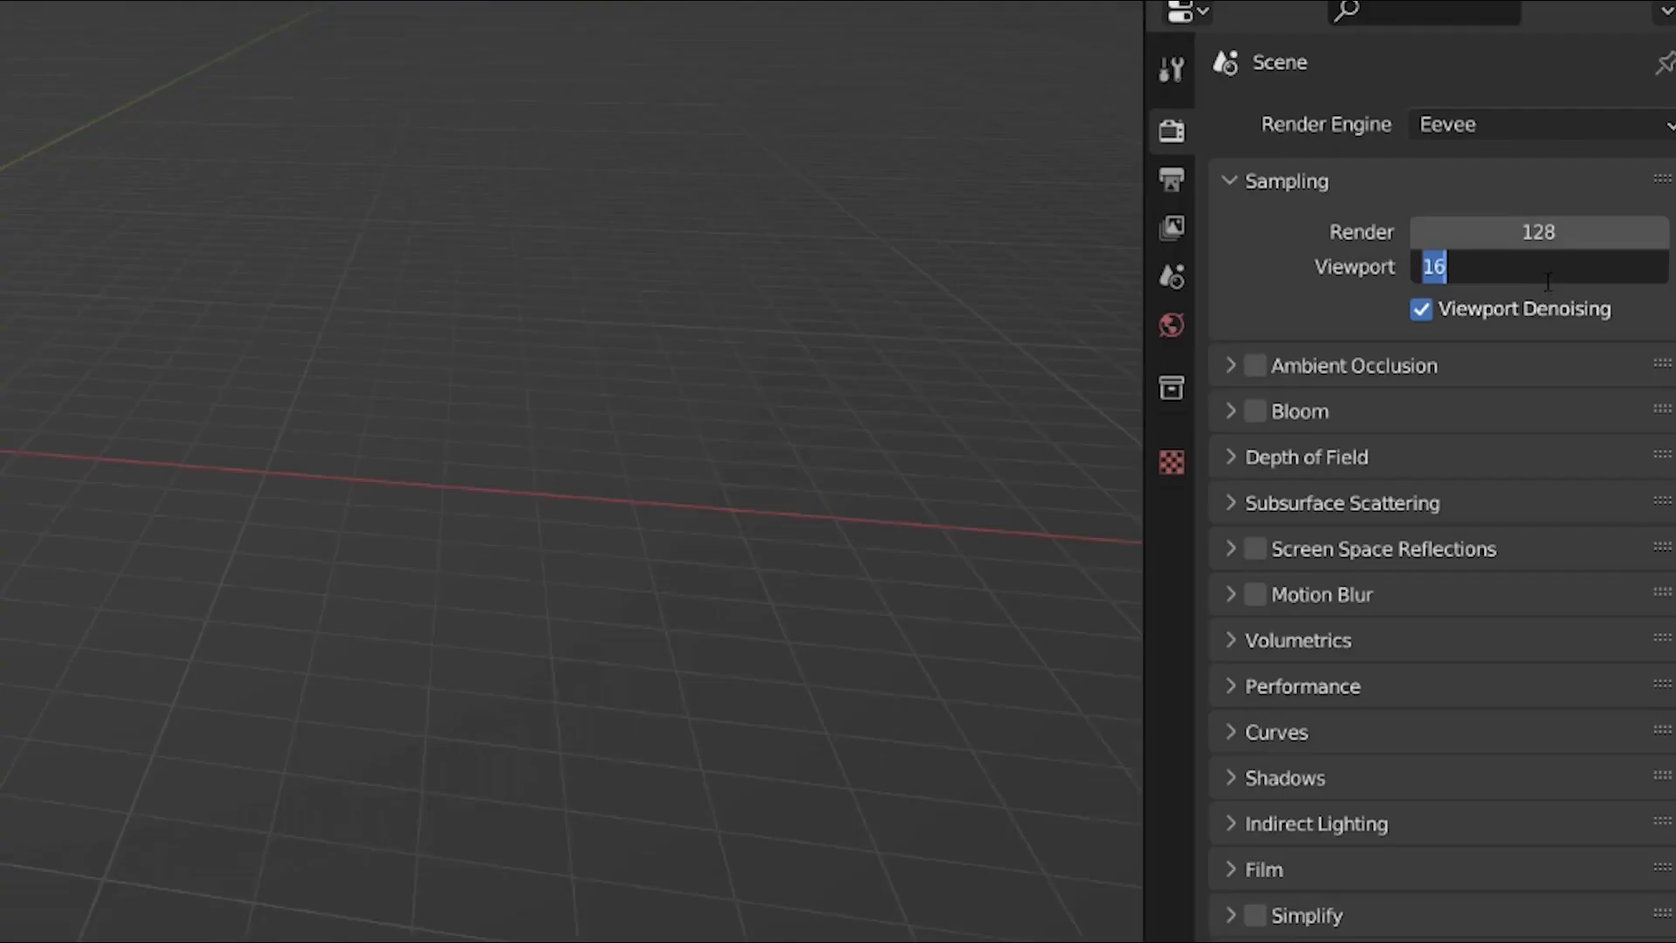
click(1213, 385)
click(1213, 437)
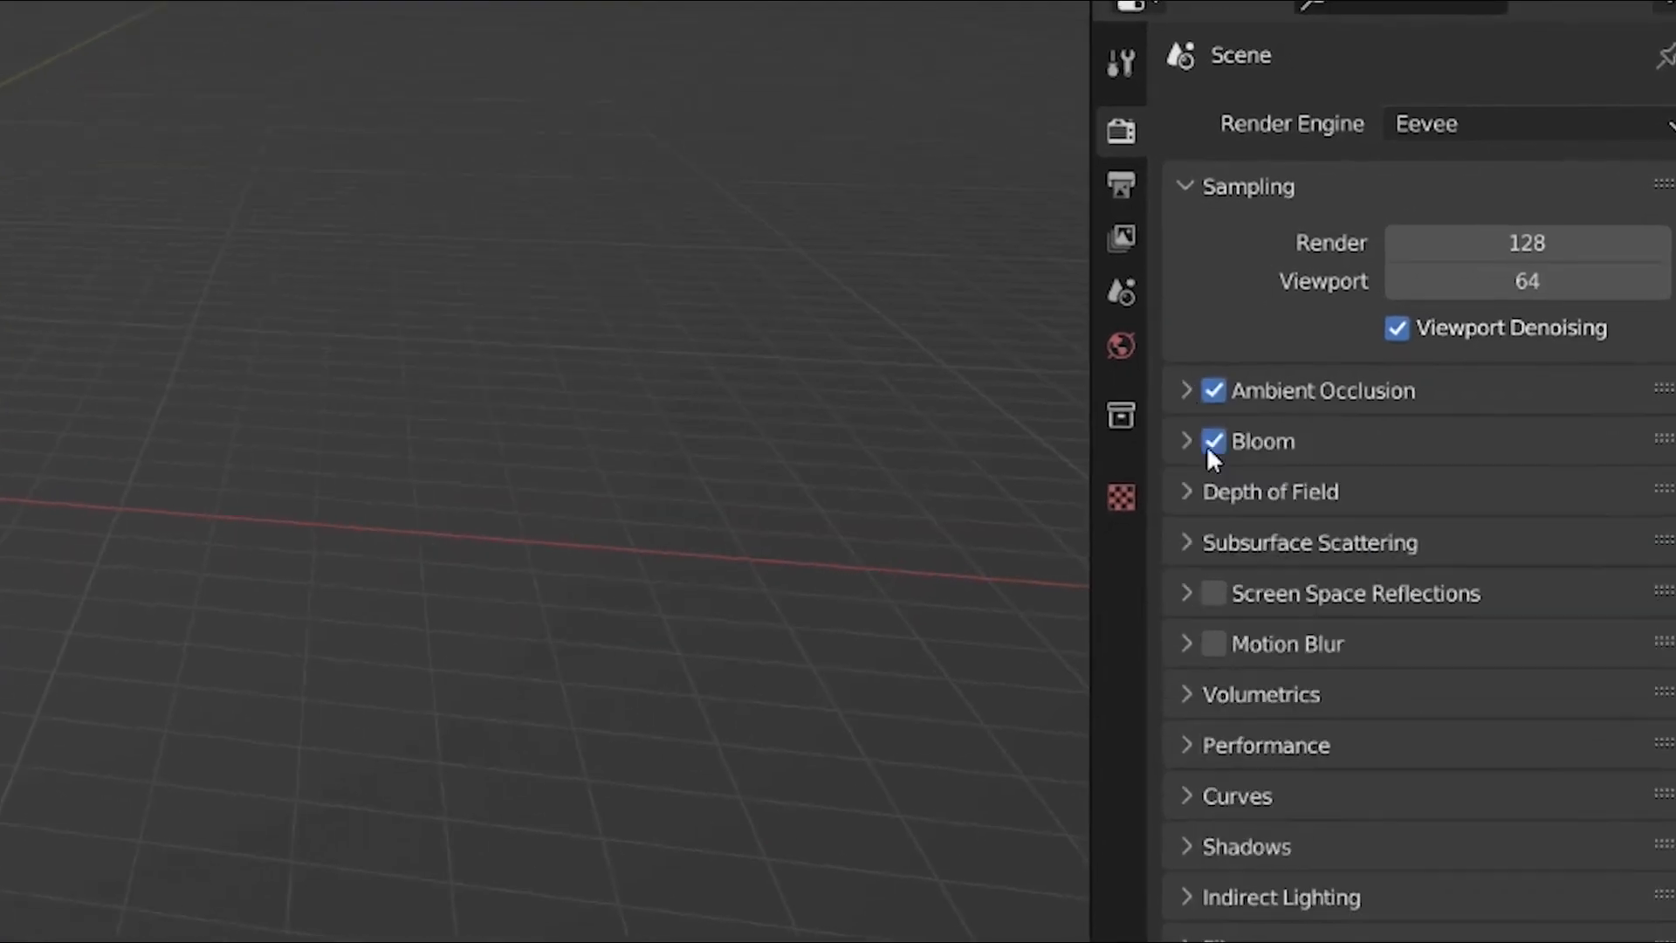
click(1212, 546)
click(1182, 547)
click(1377, 657)
click(1379, 575)
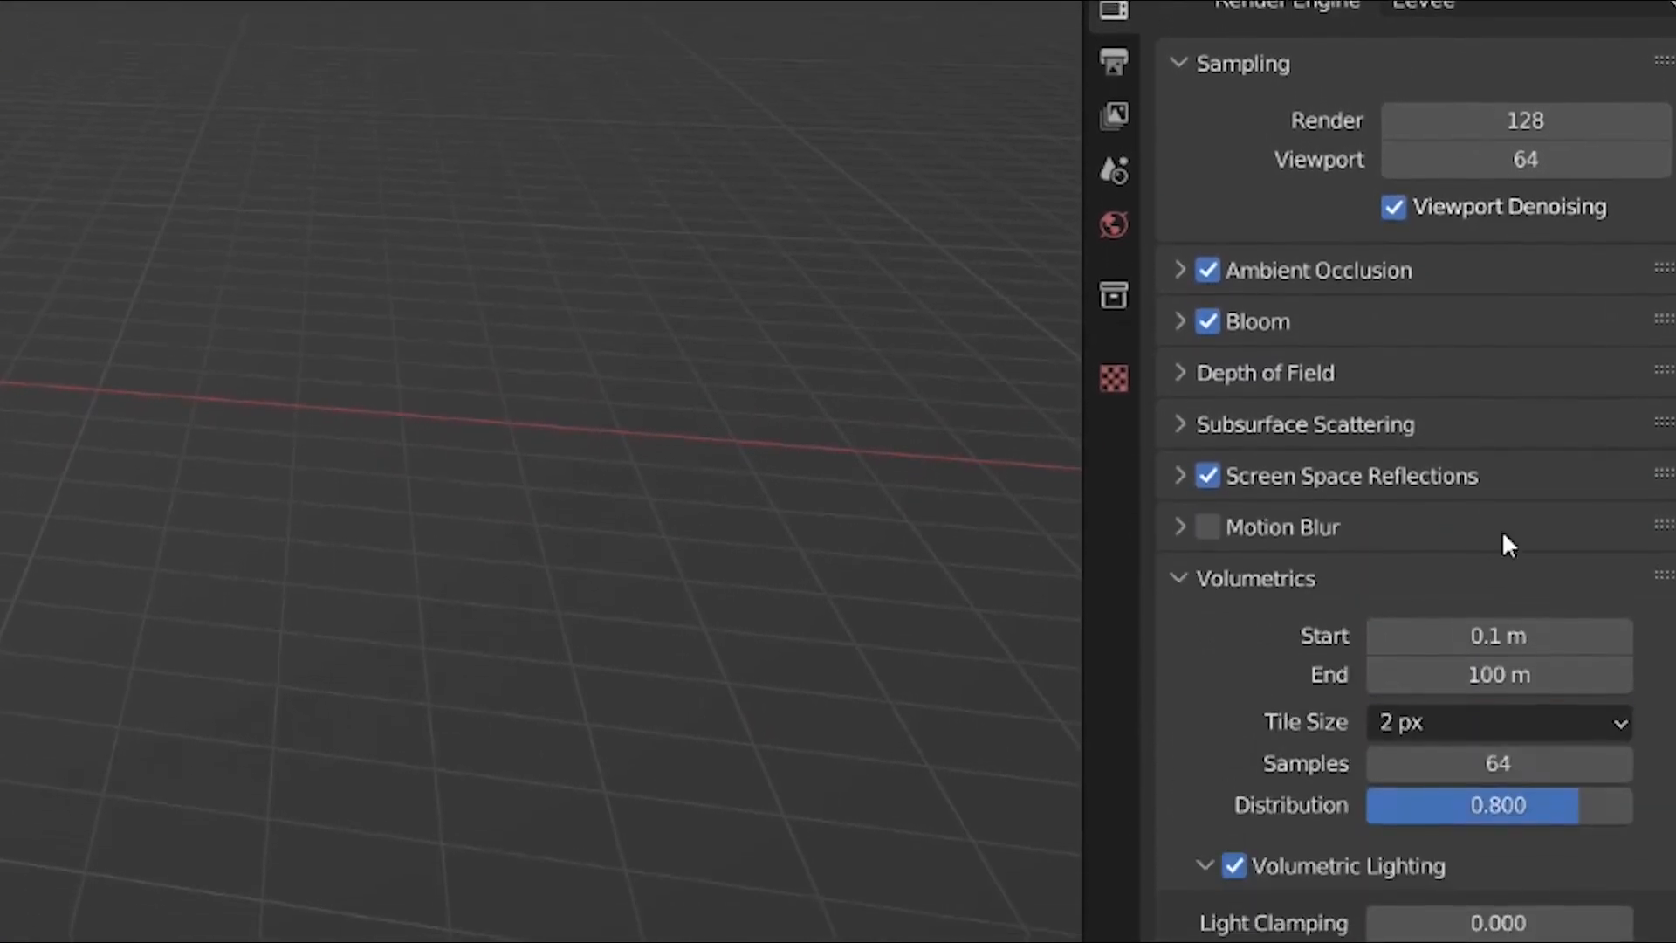
scroll(1504, 542, down, 5)
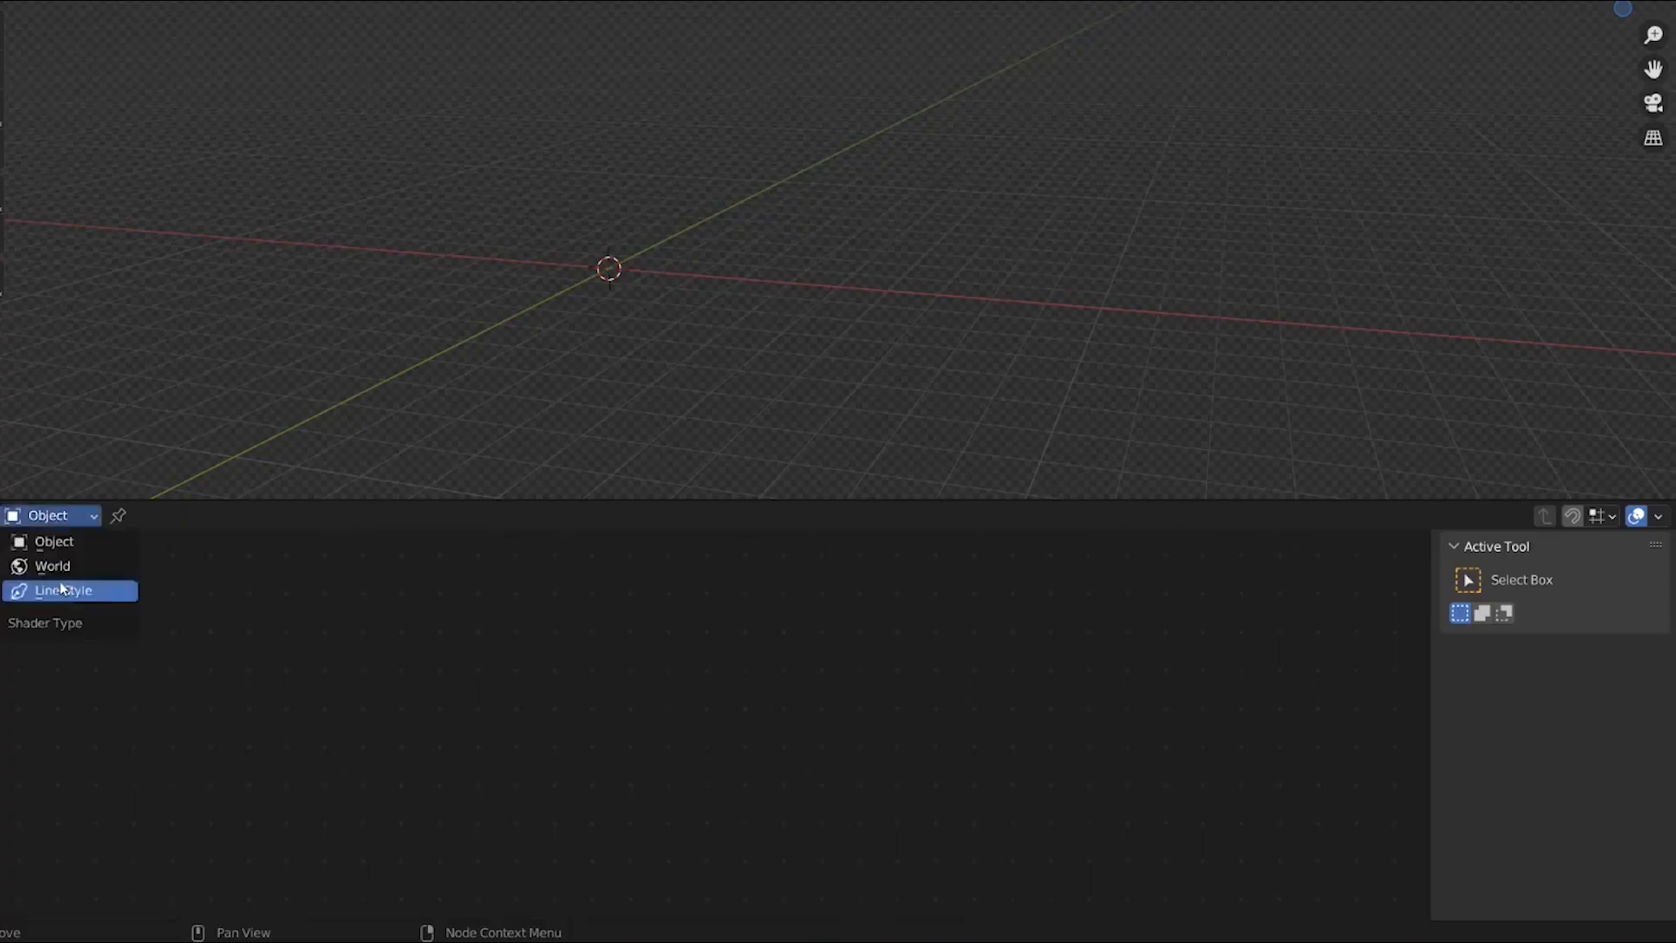
Step: Set the shader editor to World, add texture mapping nodes, and load an HDR image into the Environment Texture node
click(56, 561)
key(ctrl+t)
click(777, 690)
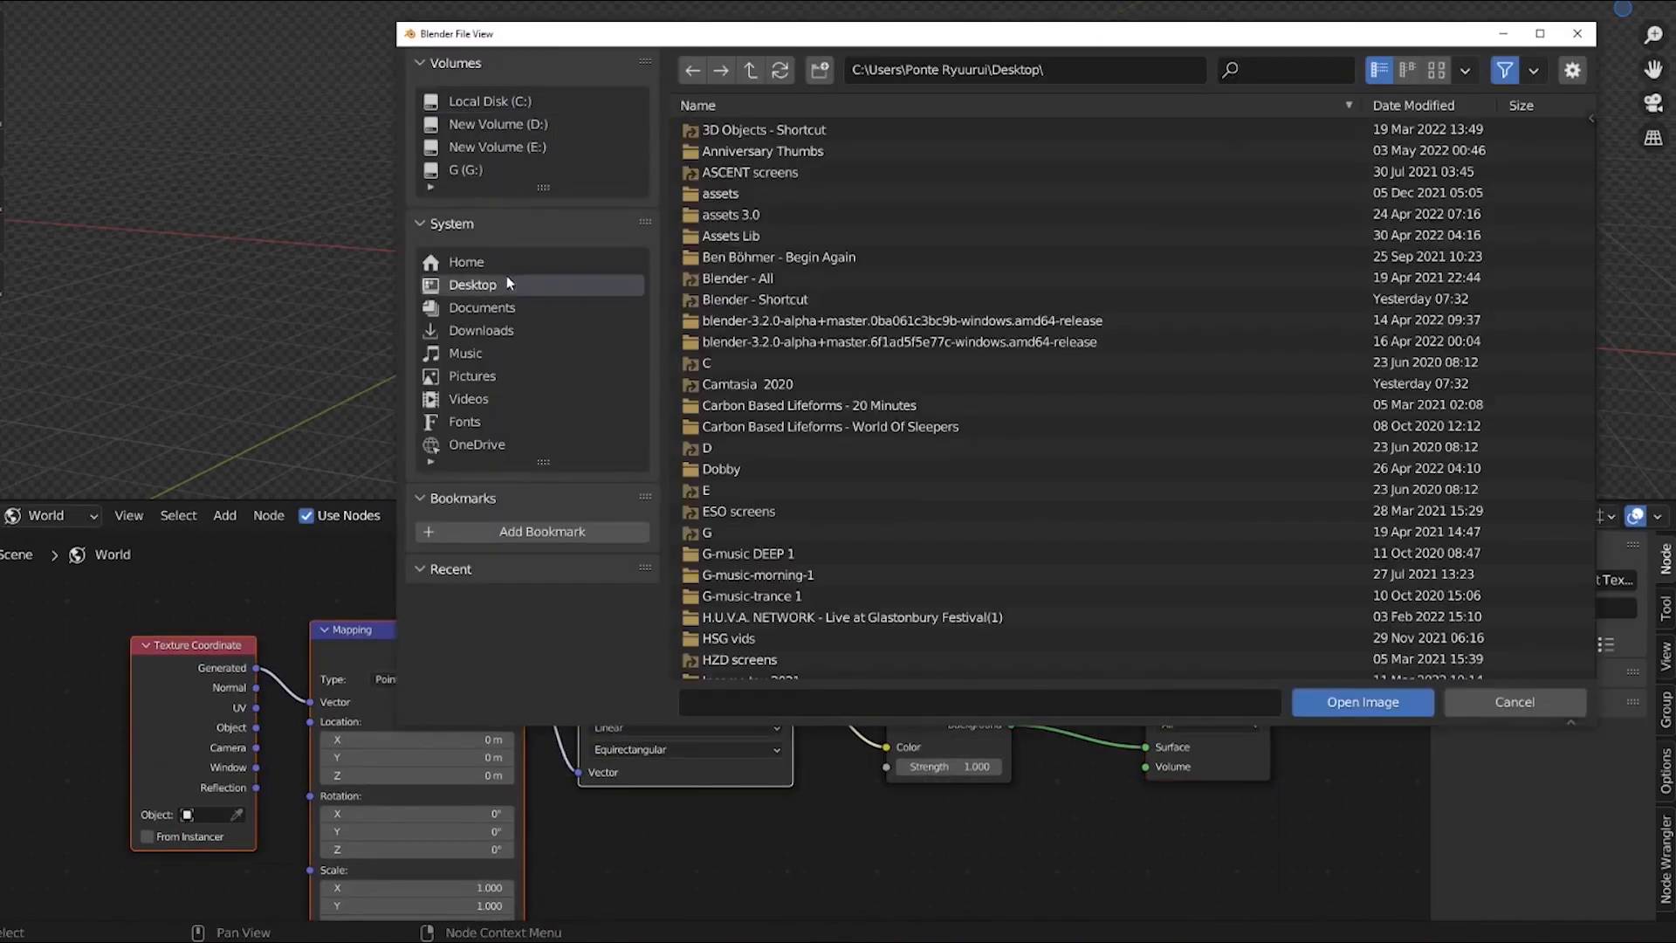
scroll(843, 521, down, 2)
double_click(843, 521)
double_click(1240, 281)
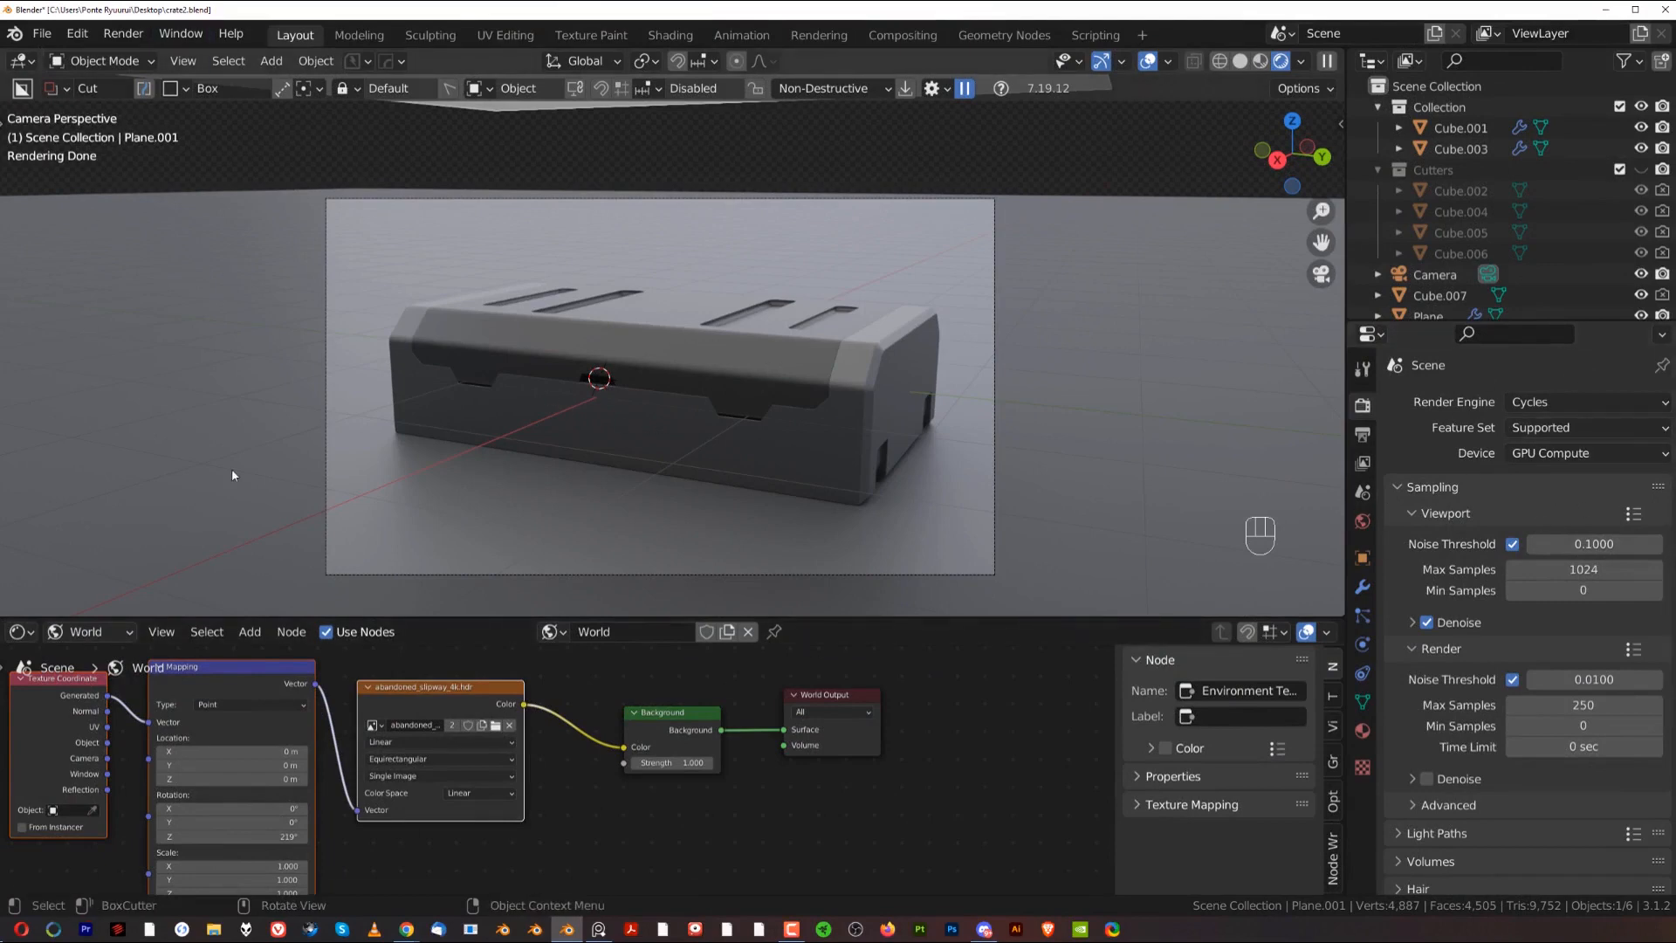
Step: Render the camera view as a still image, reduce the render window's size, and save crate2.blend
click(129, 32)
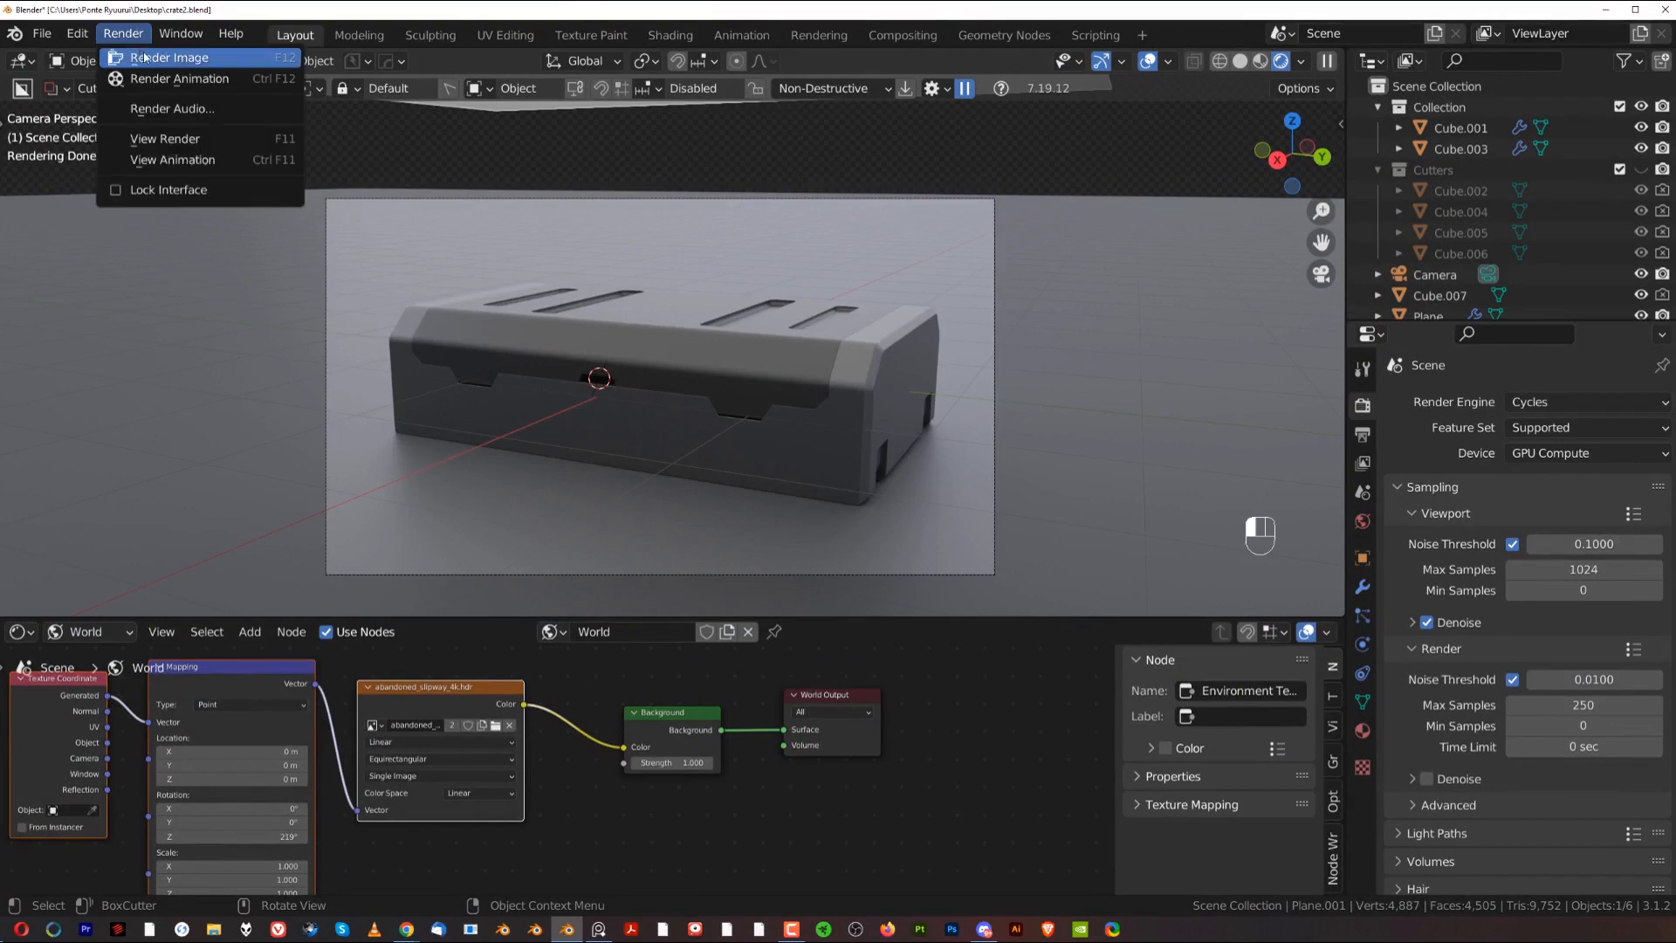
click(144, 58)
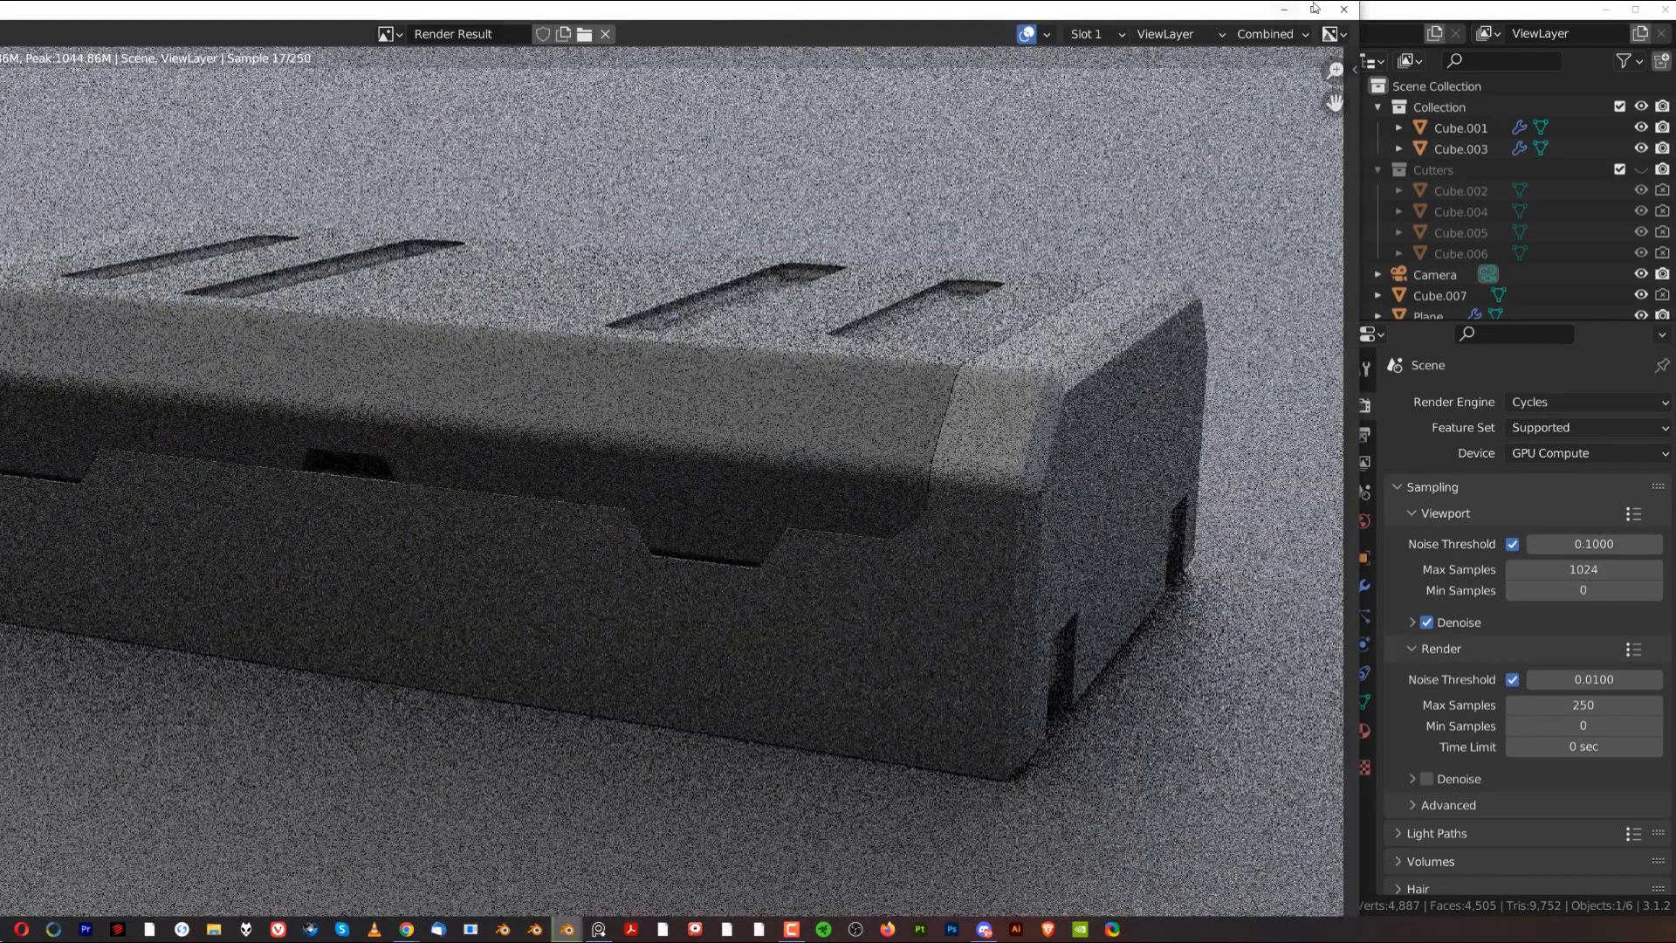
click(1315, 9)
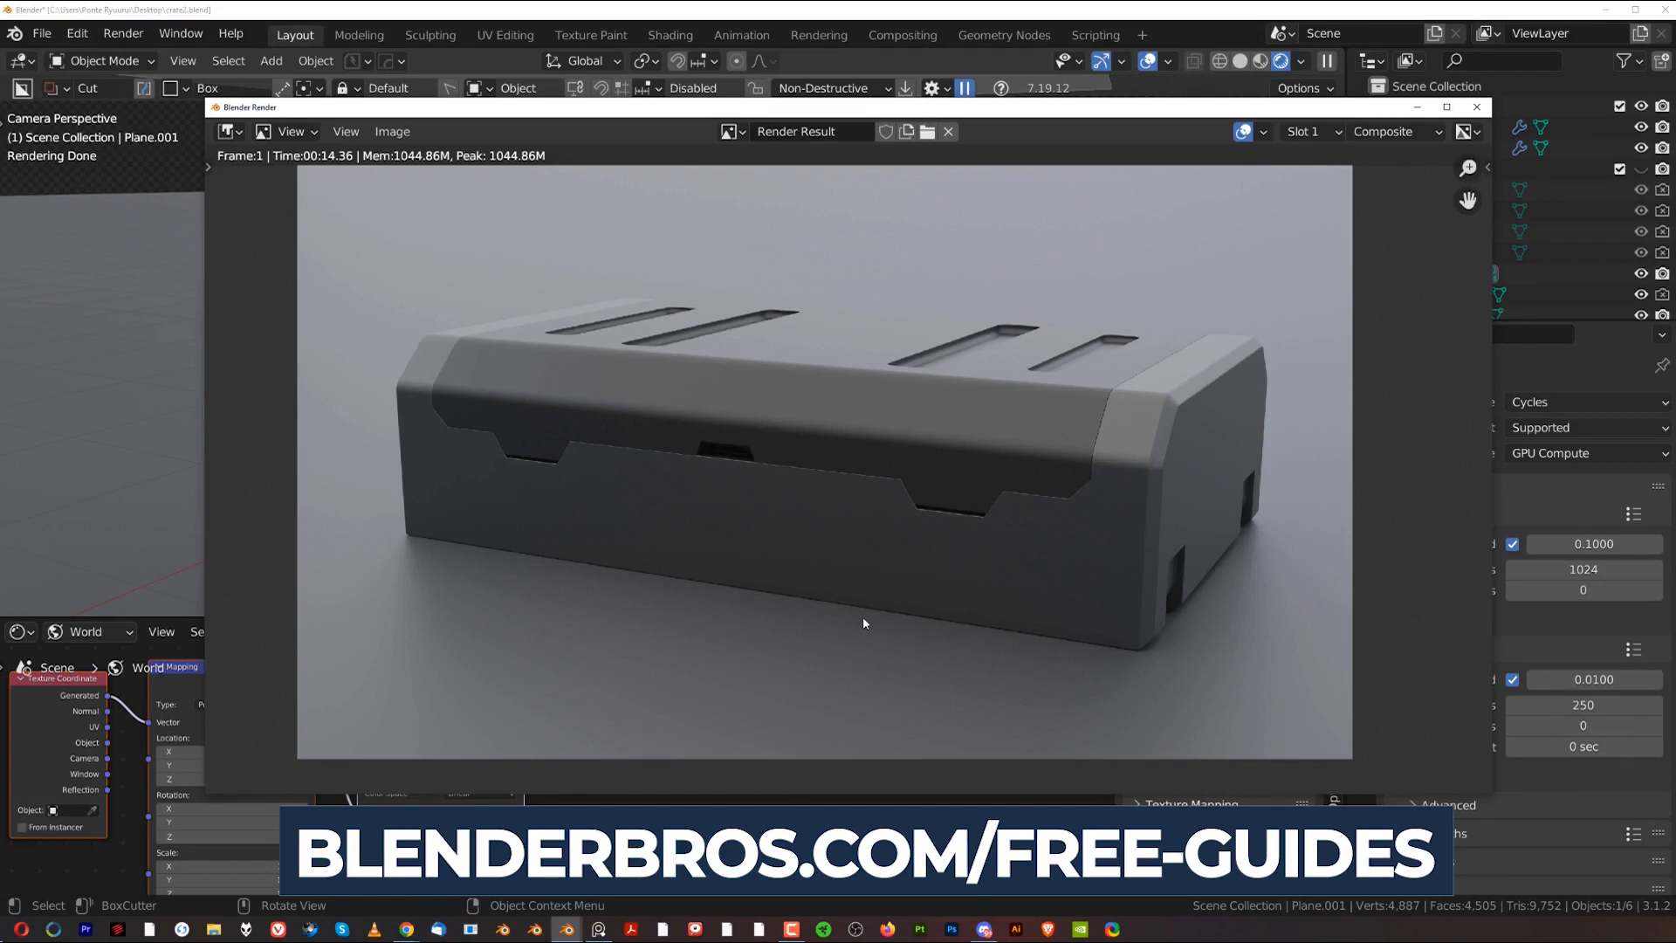
key(ctrl+s)
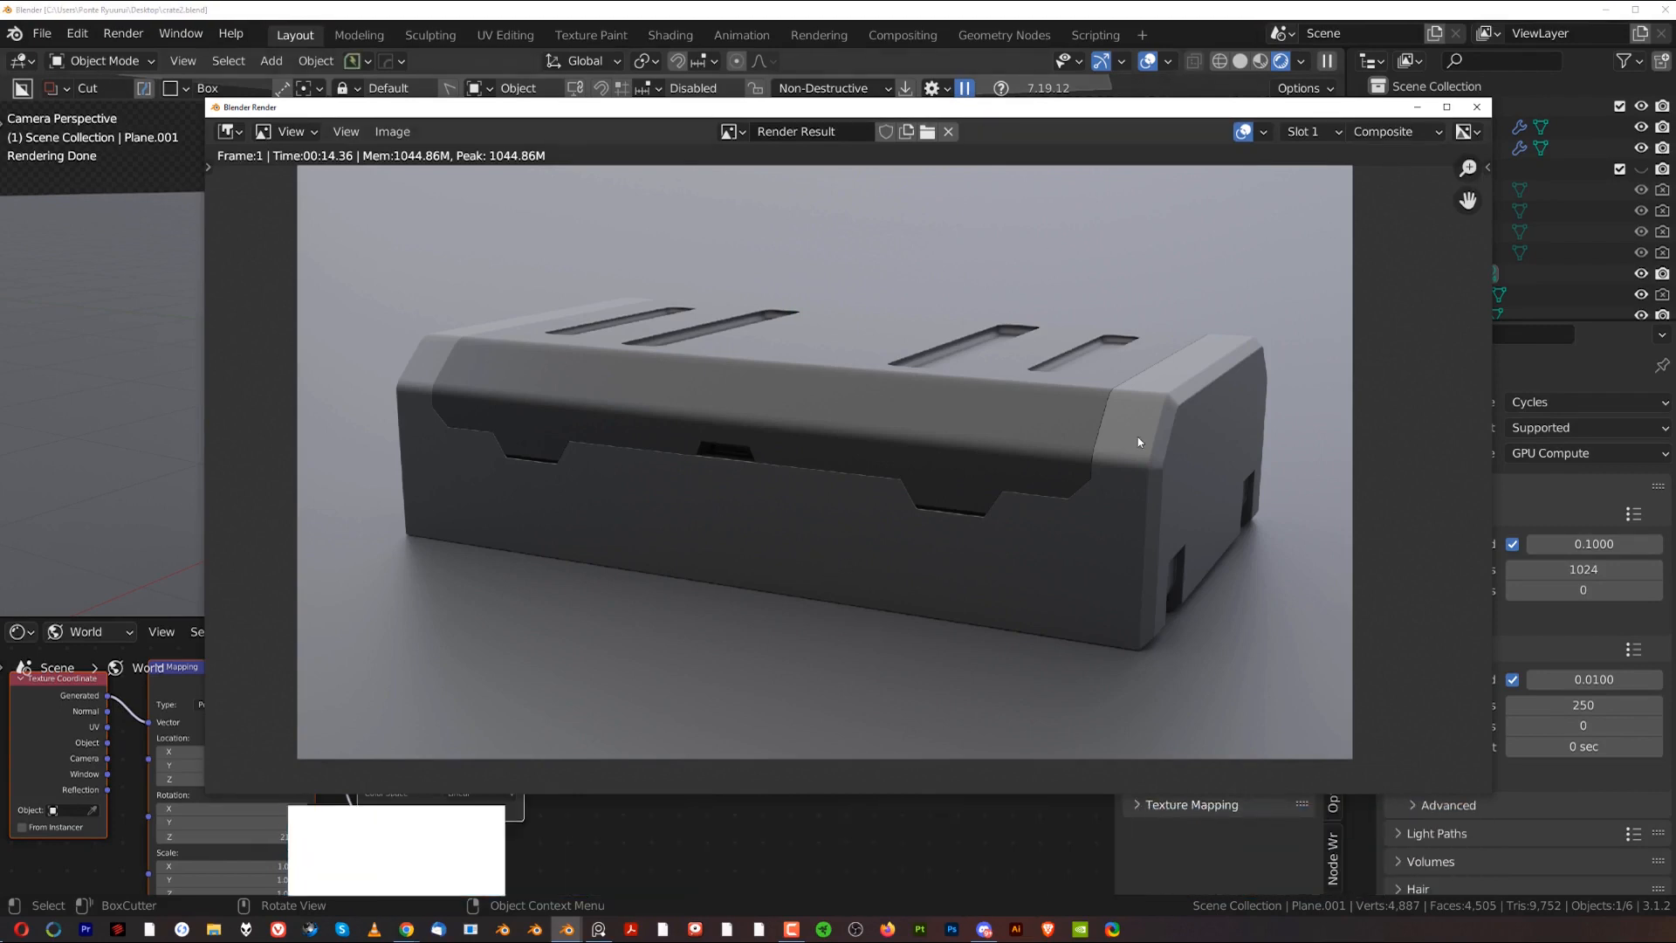